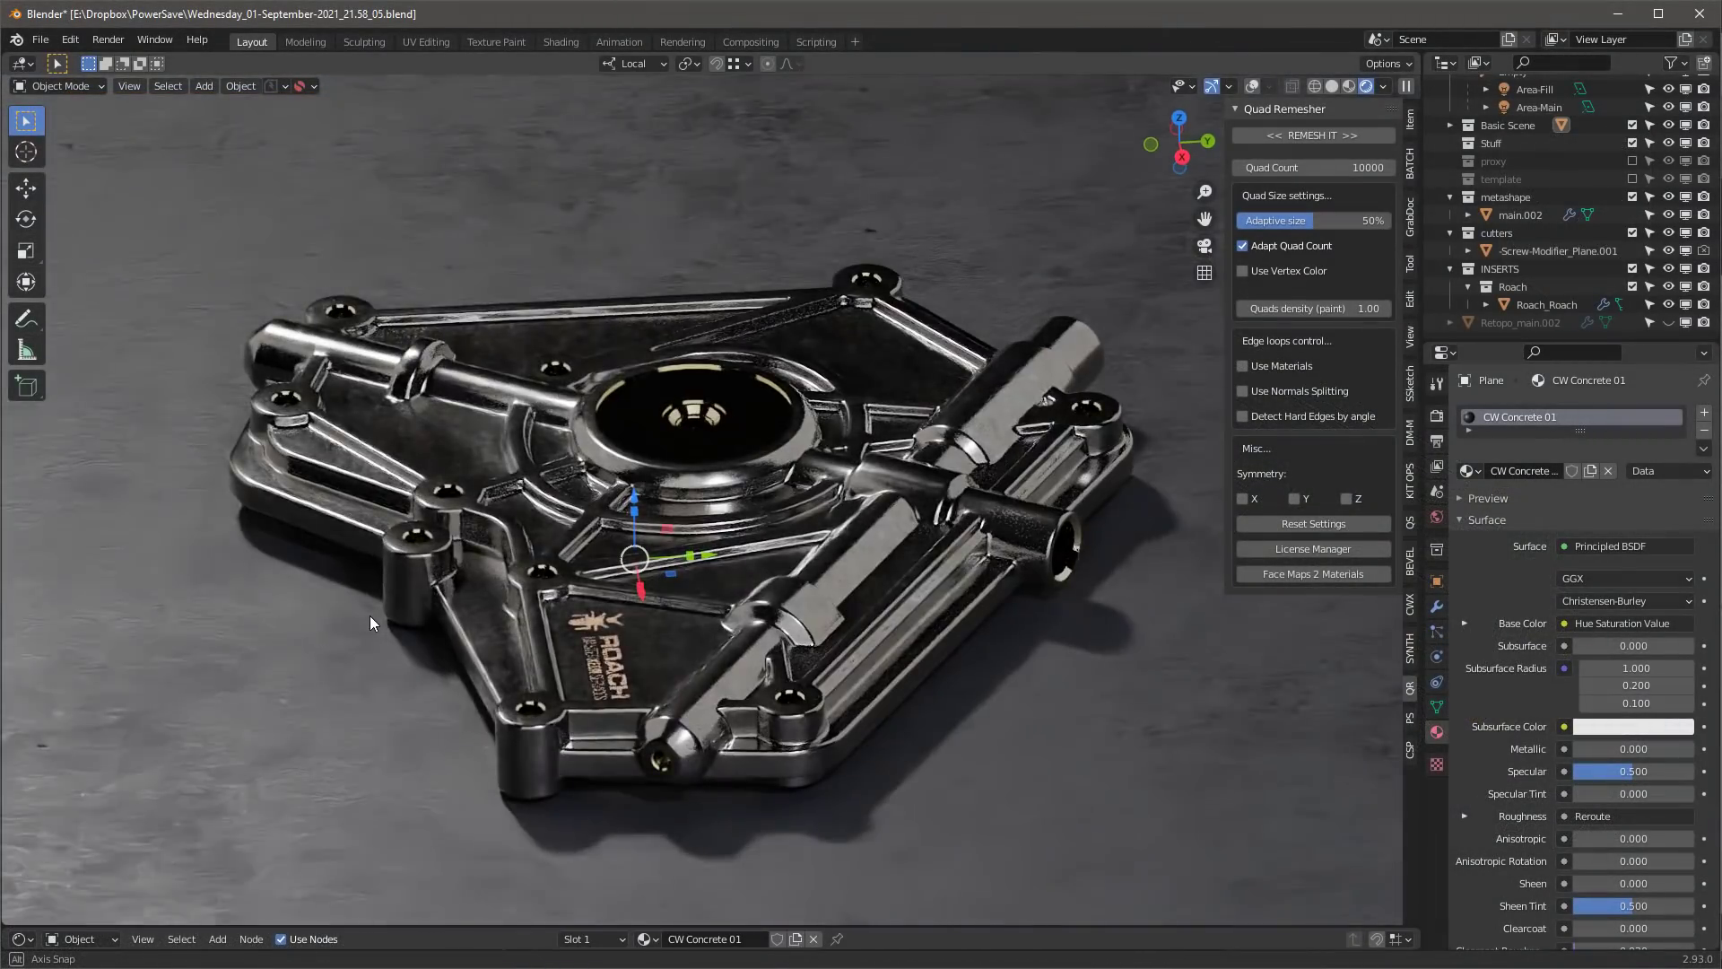
- Examine the finished metal casting from several angles, comparing the original mesh's wireframe with the remeshed Retopo_main.002
middle_drag(370, 615, 718, 588)
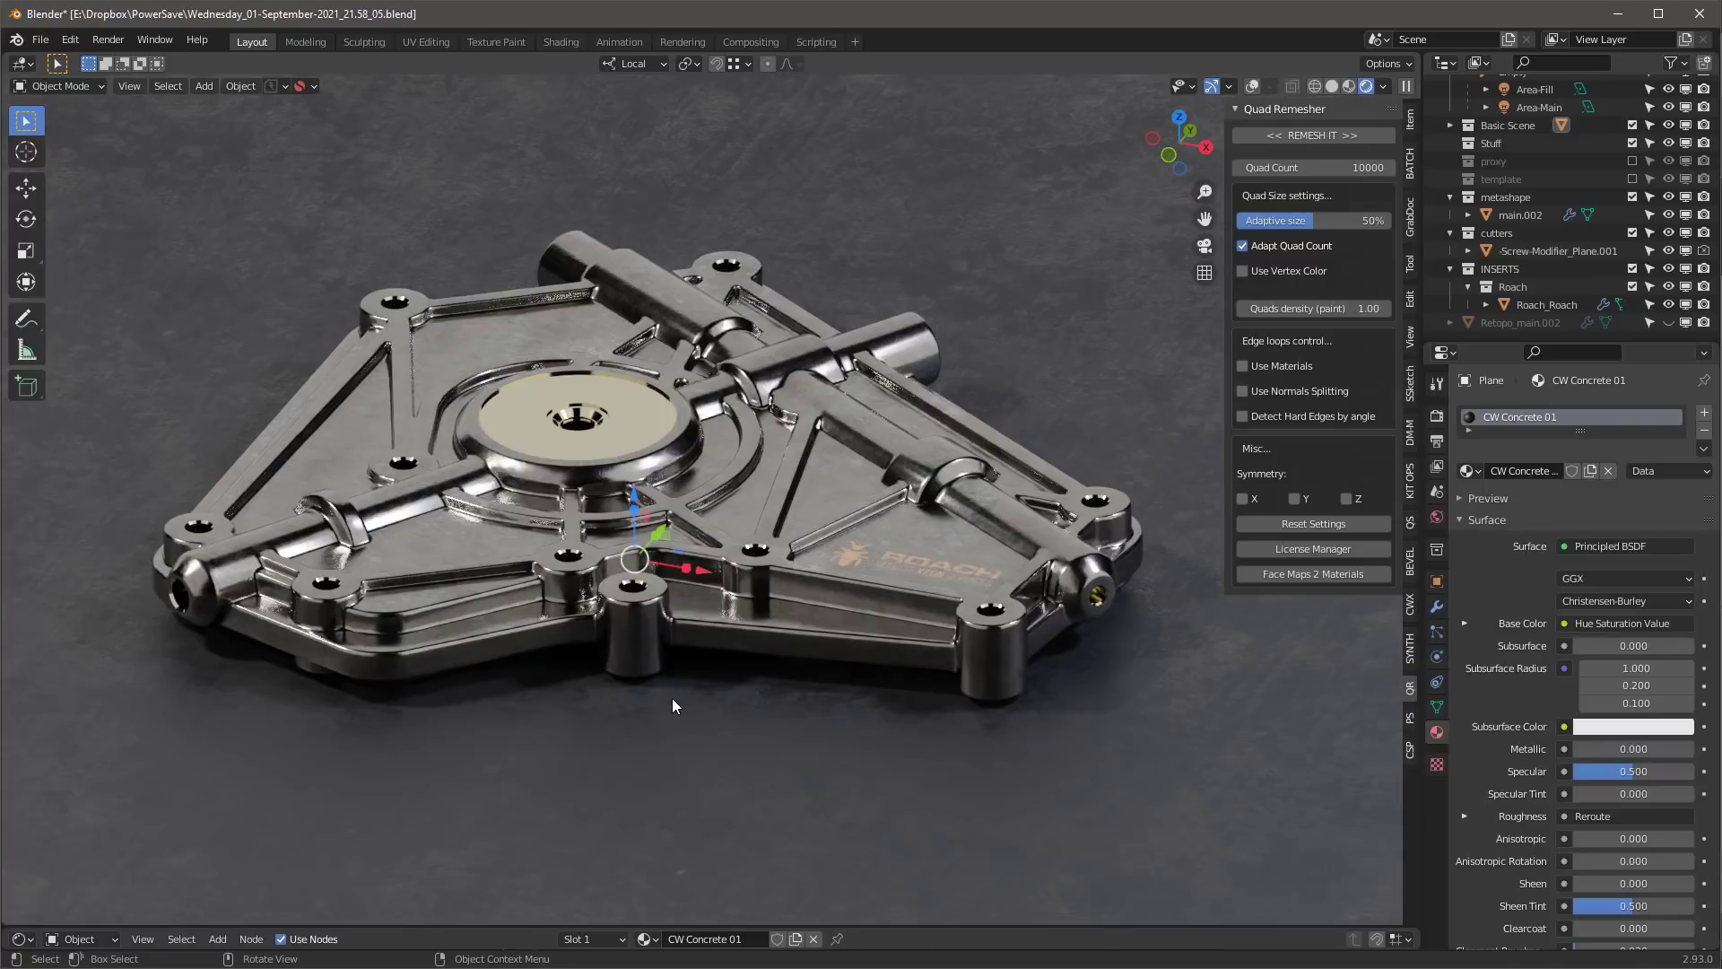
key(z)
click(1274, 87)
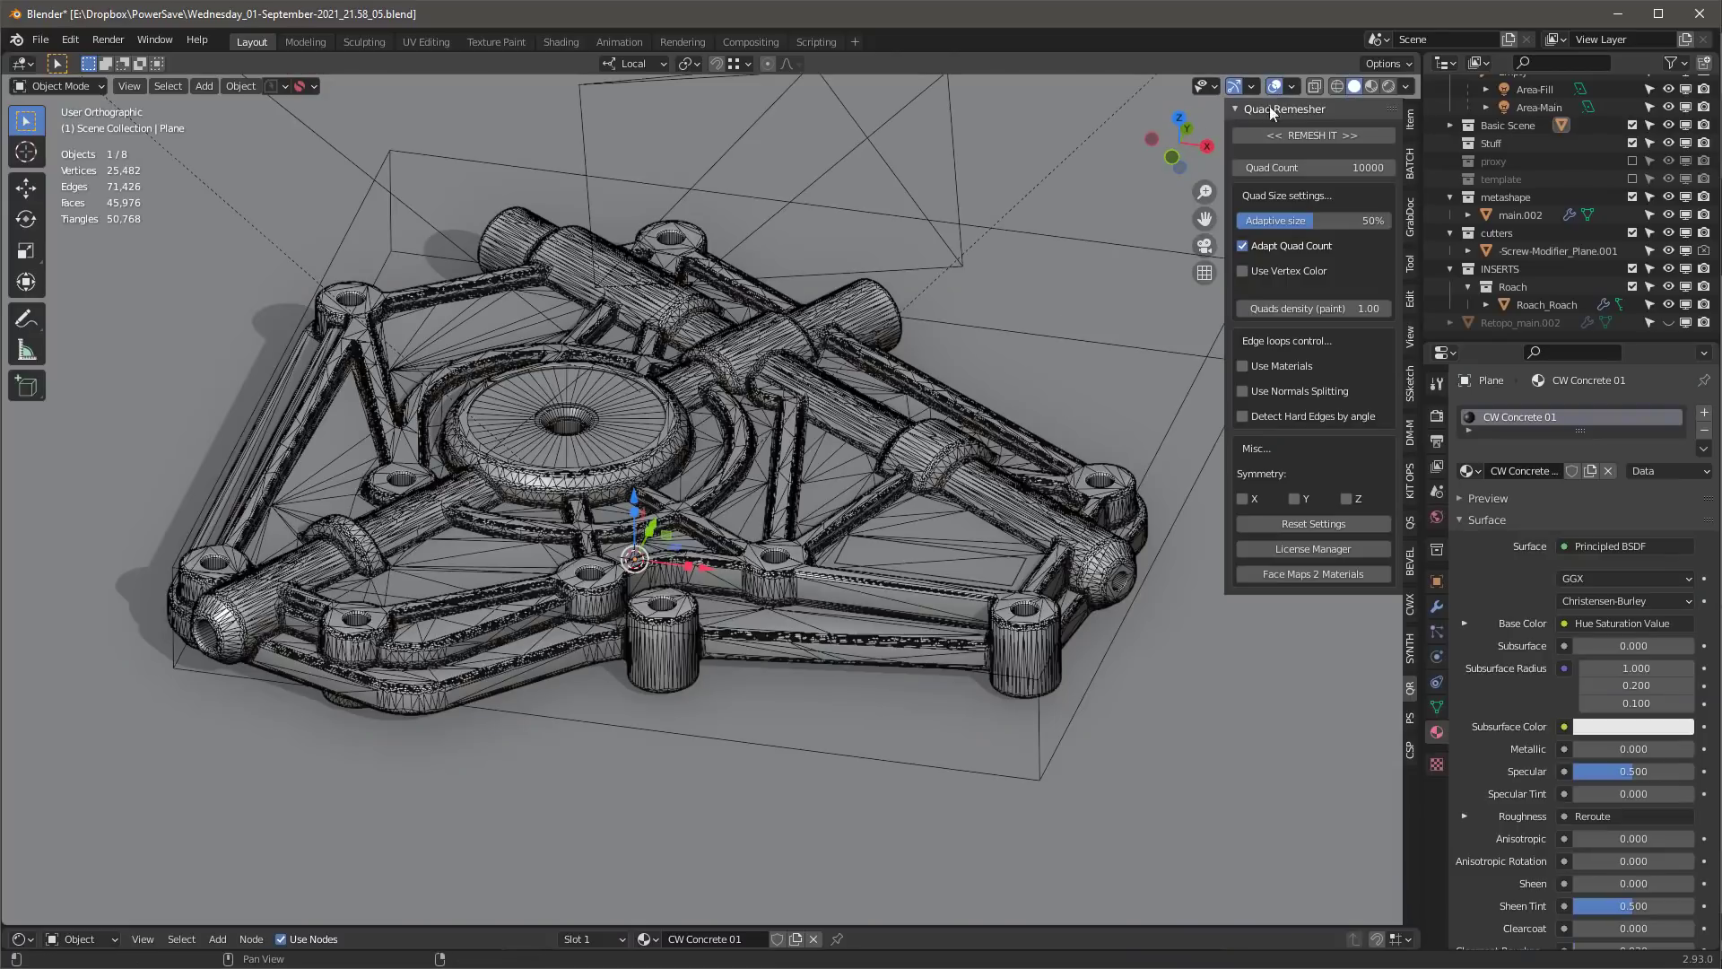
middle_drag(944, 441, 807, 462)
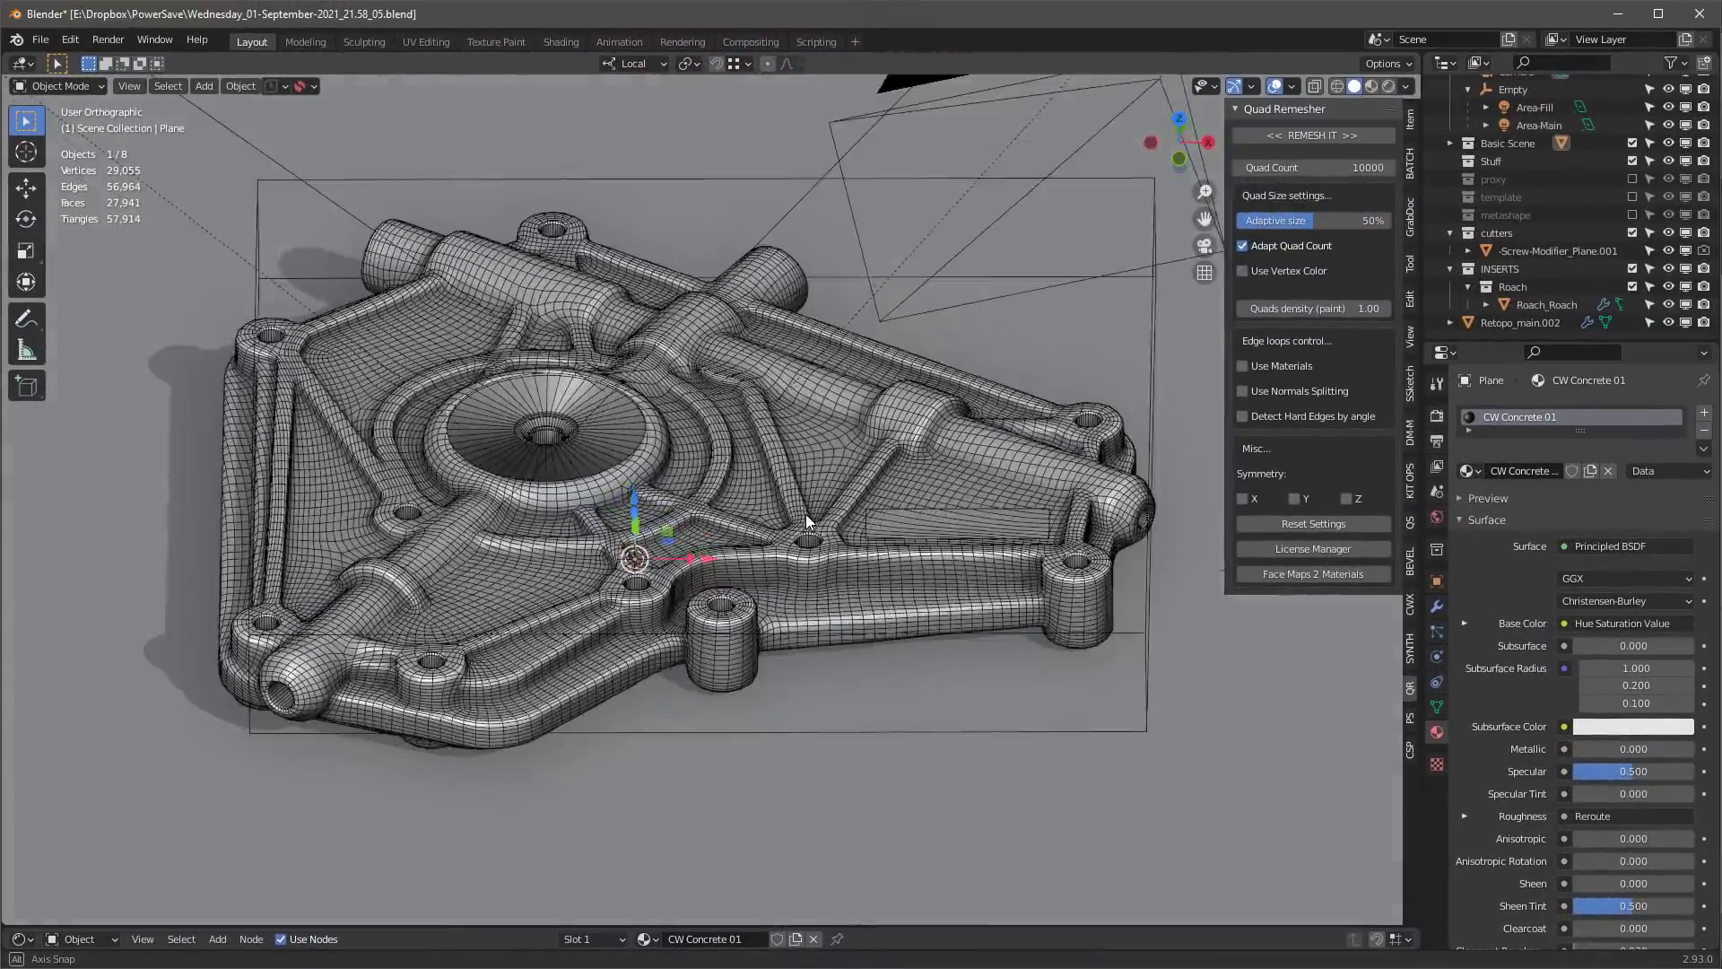
middle_drag(806, 514, 505, 481)
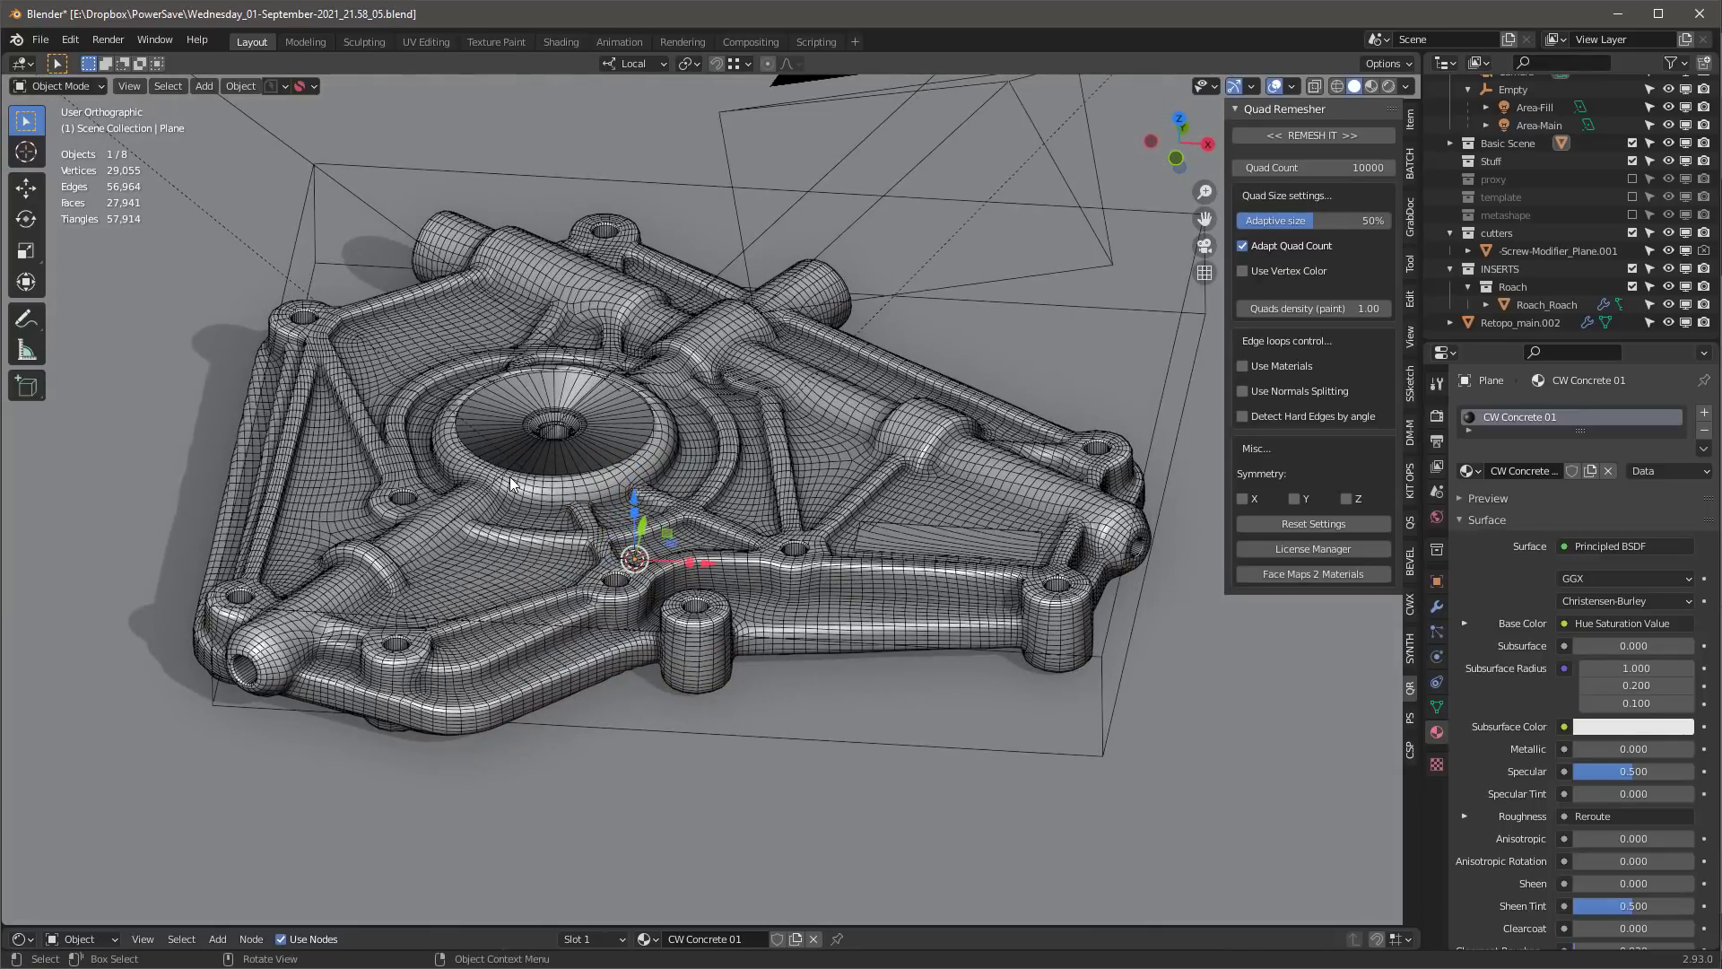
middle_drag(562, 484, 591, 451)
scroll(627, 423, up, 2)
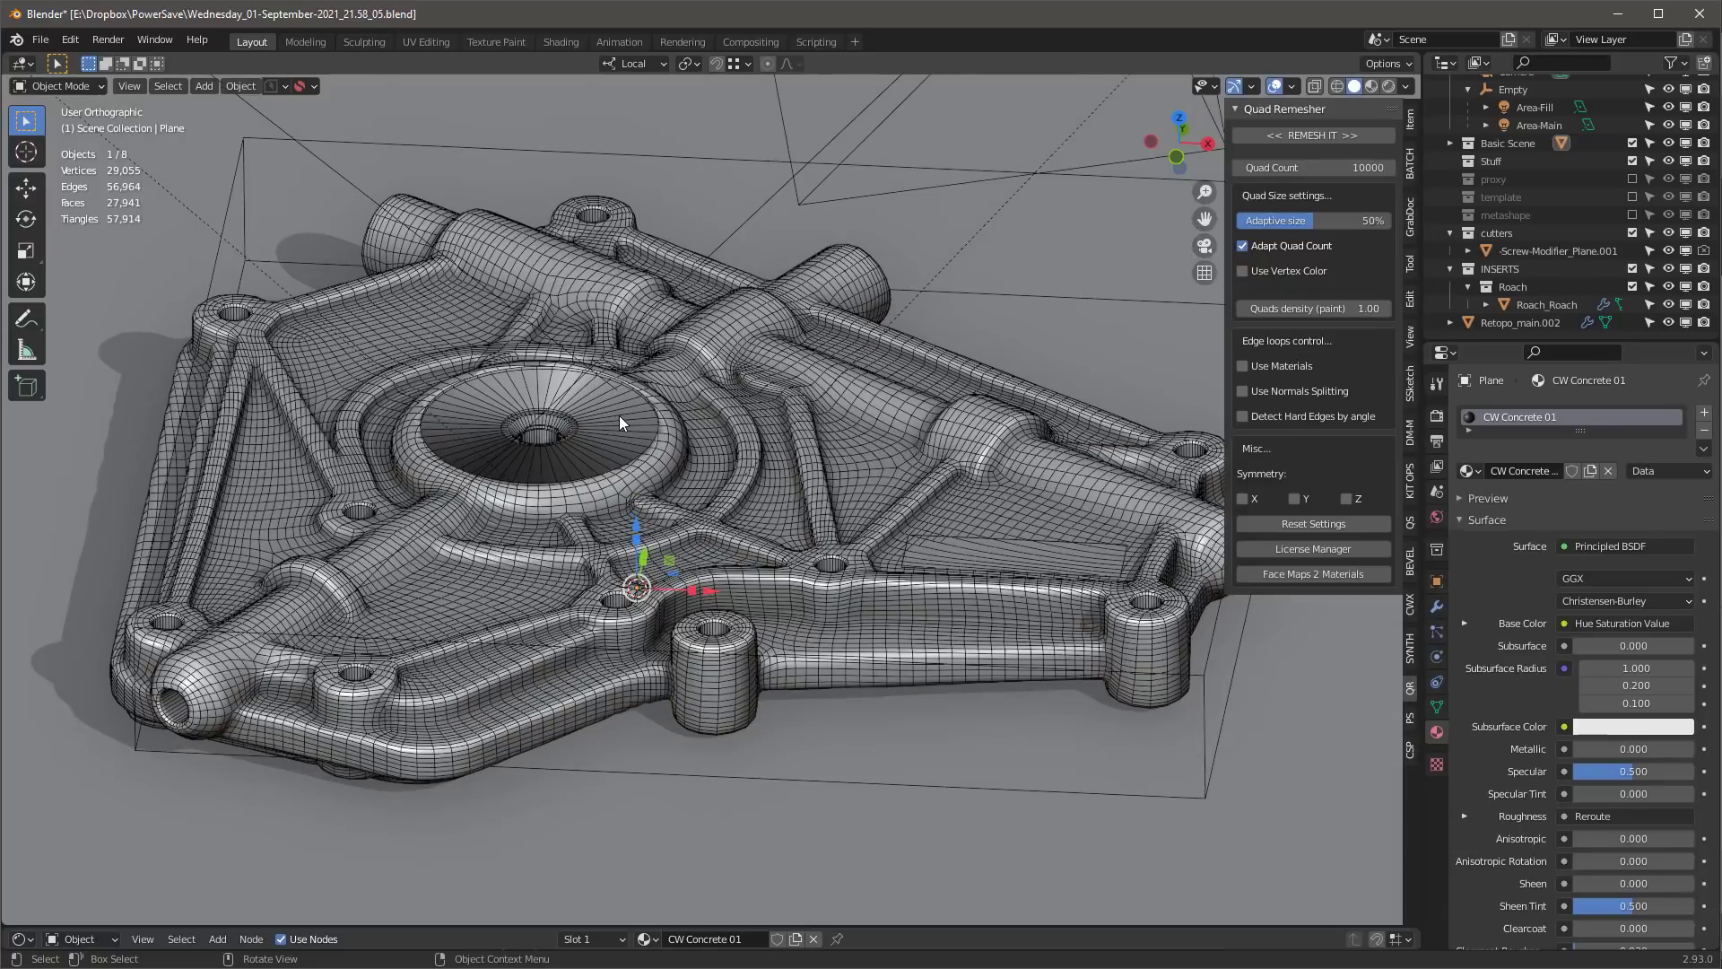
click(878, 383)
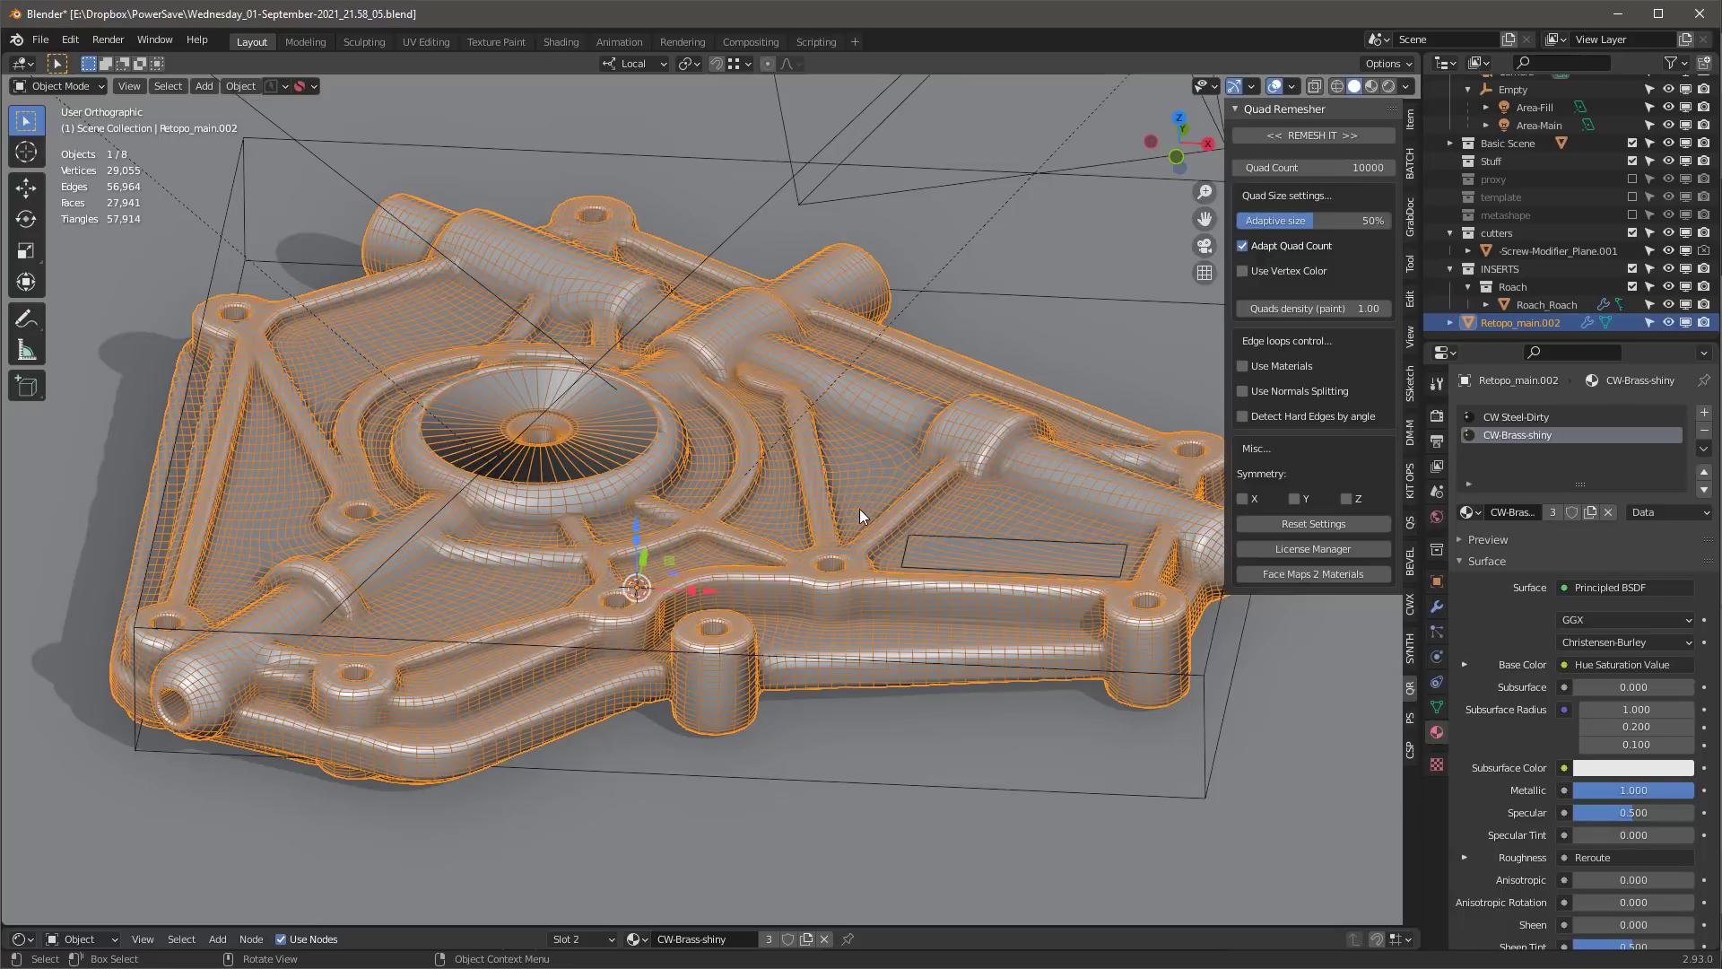
middle_drag(857, 510, 1021, 528)
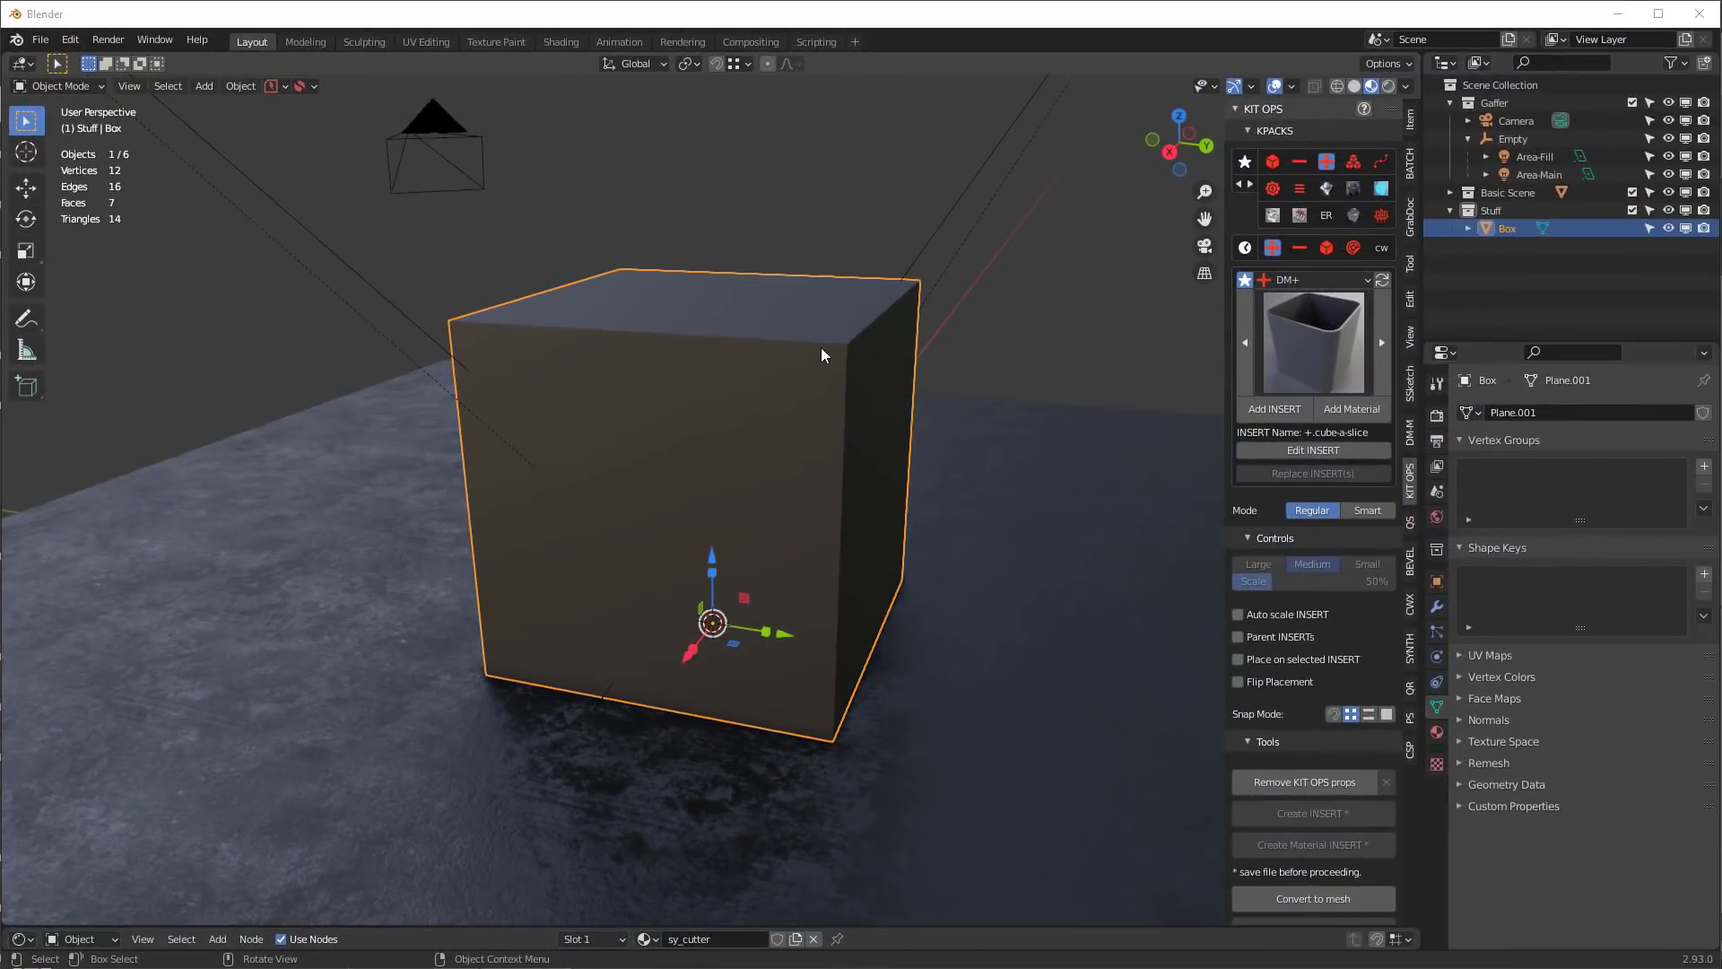
- Delete the Box object and exclude the Gaffer and Basic Scene collections from the view layer
key(x)
click(795, 341)
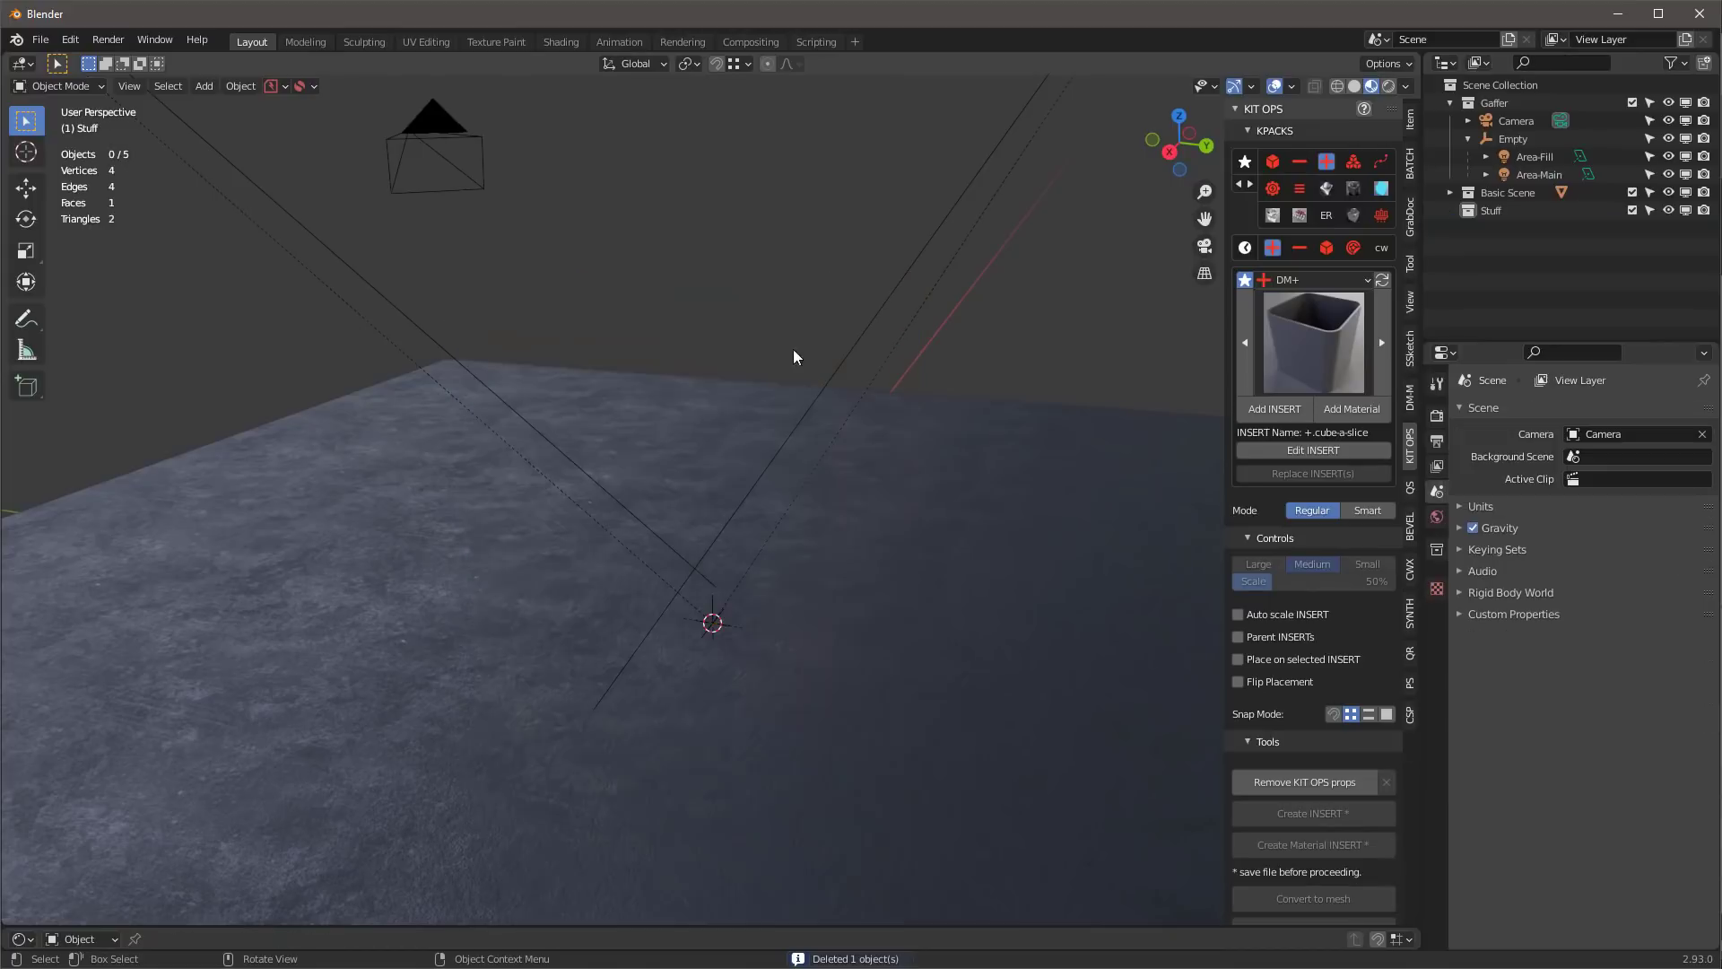
click(1632, 102)
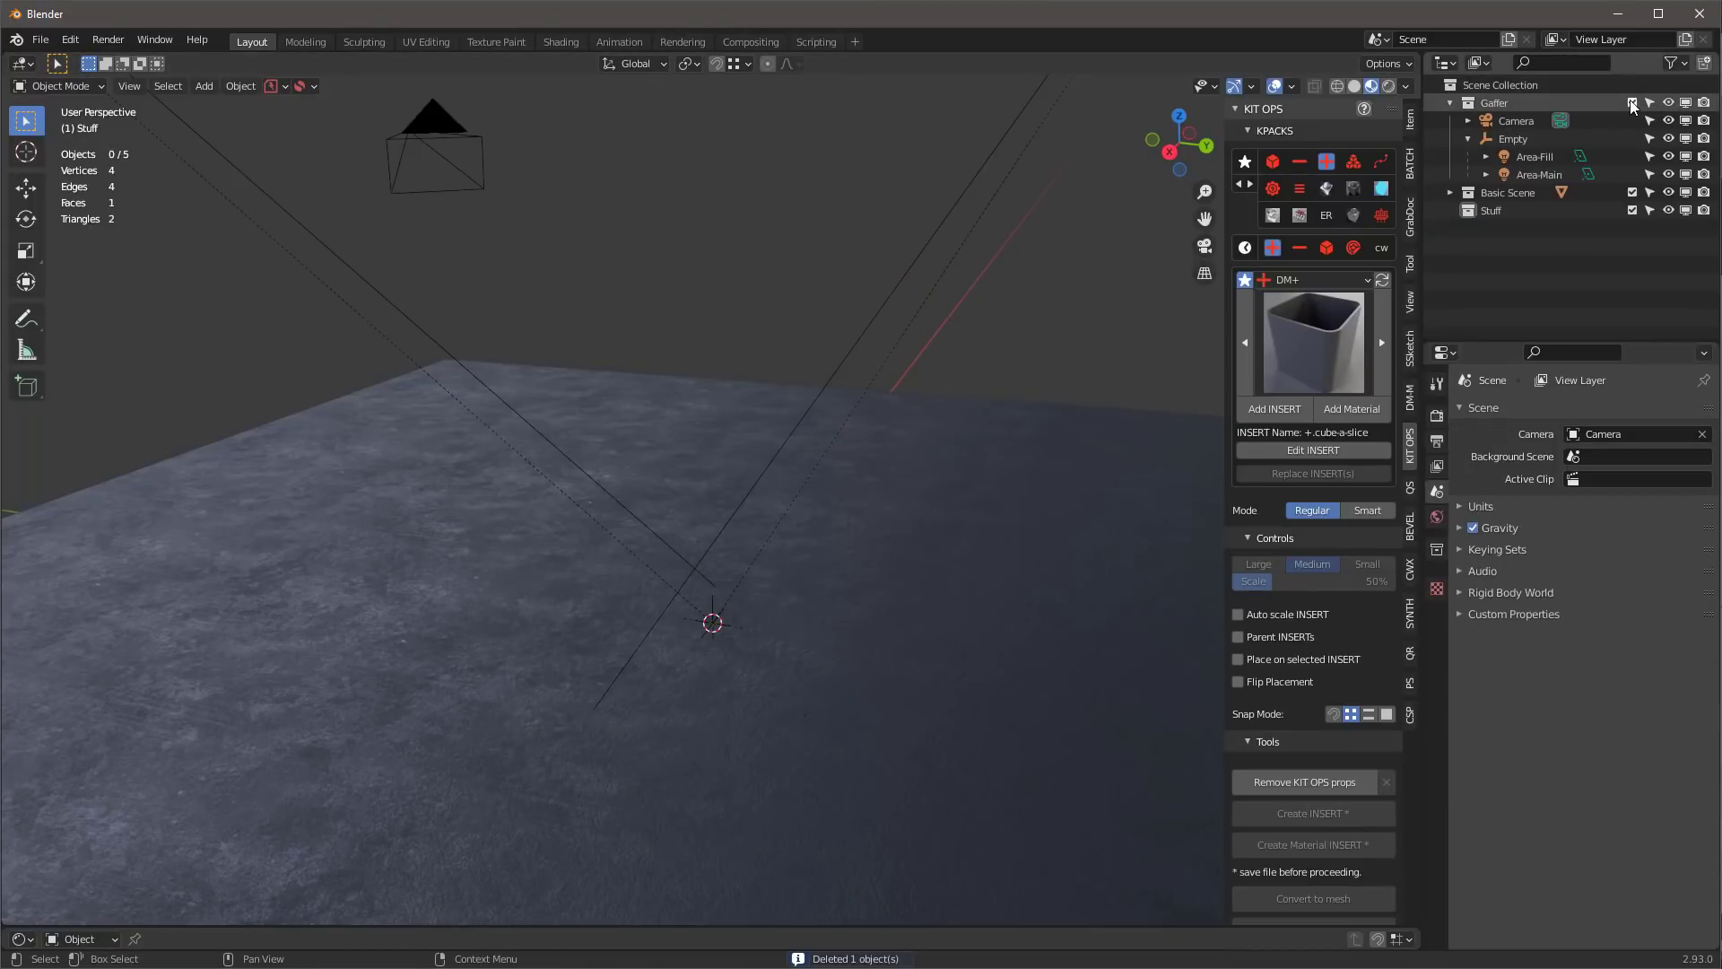
click(1633, 120)
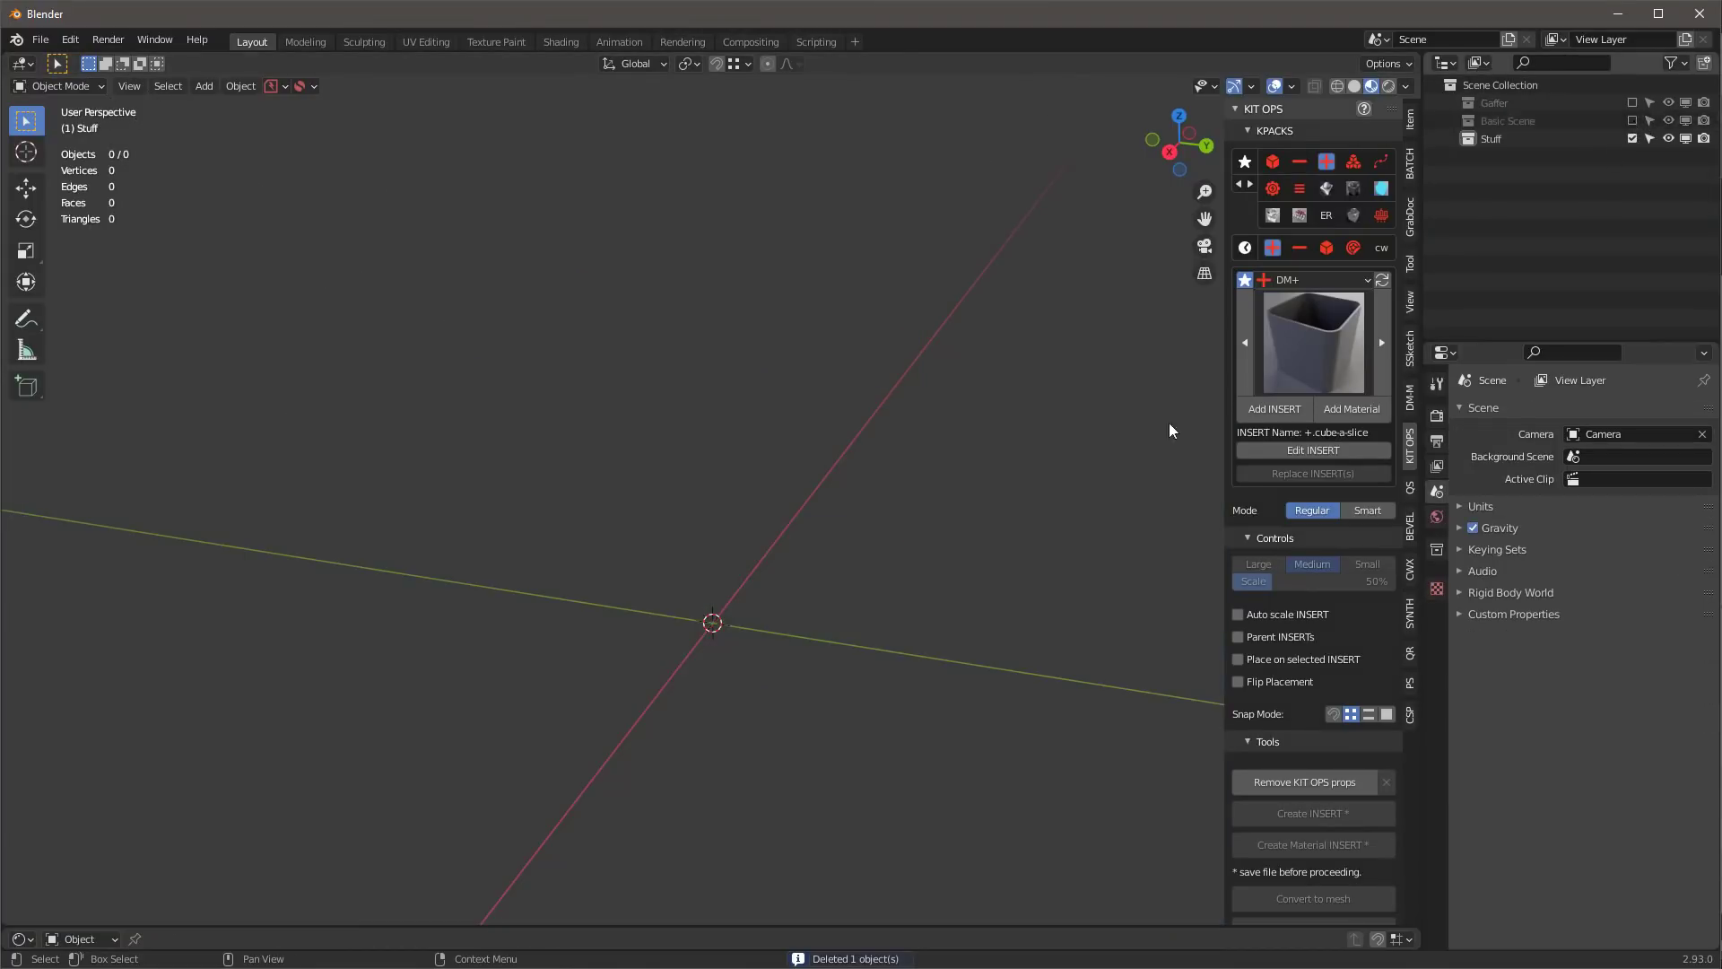
- Add the obtuse-03 INSERT from the DM-Solids KPACK at the origin and scale it up to several times its size
click(1272, 162)
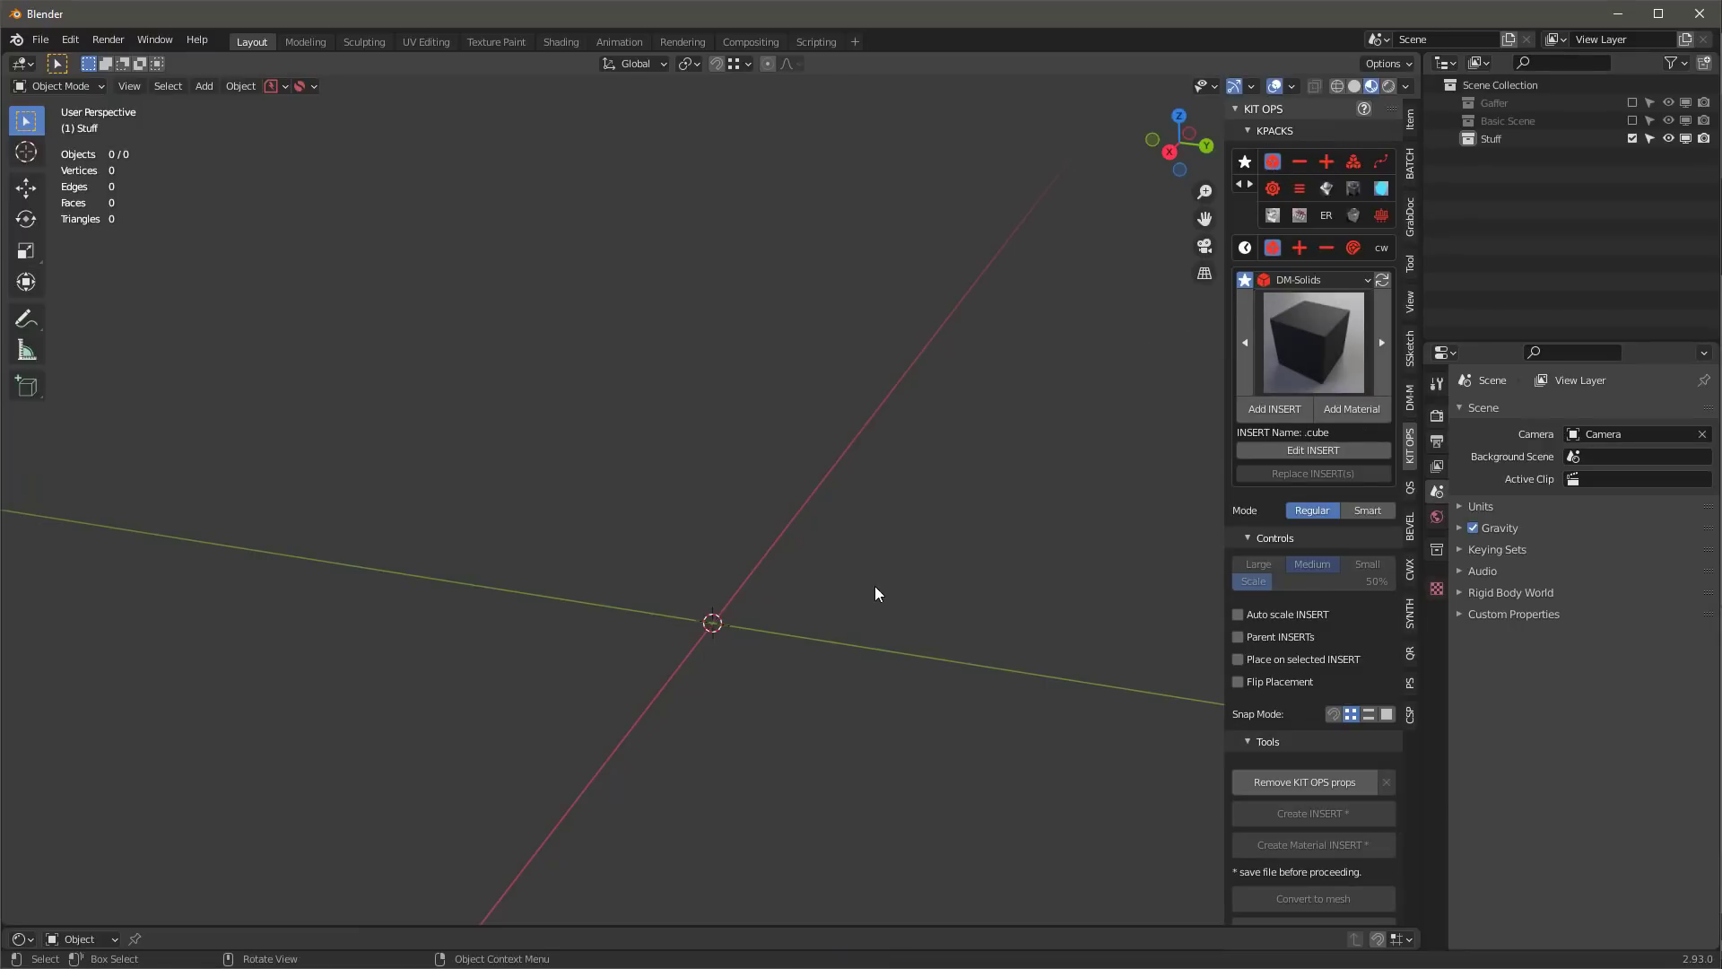
click(1314, 346)
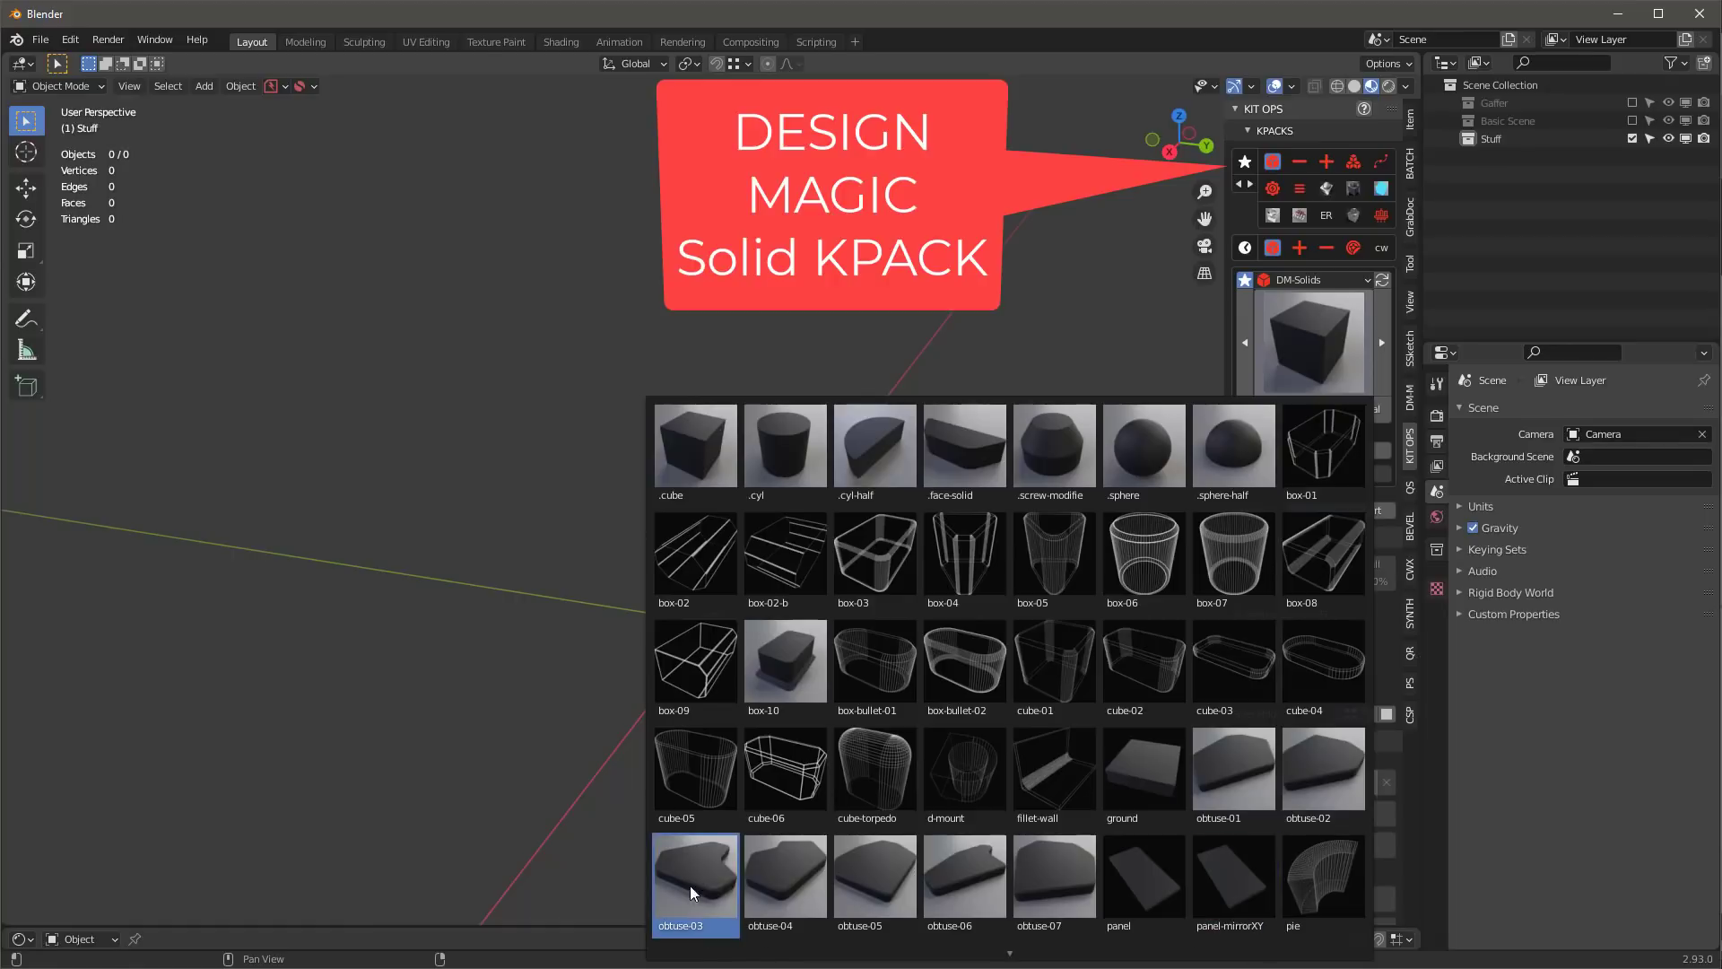
click(696, 877)
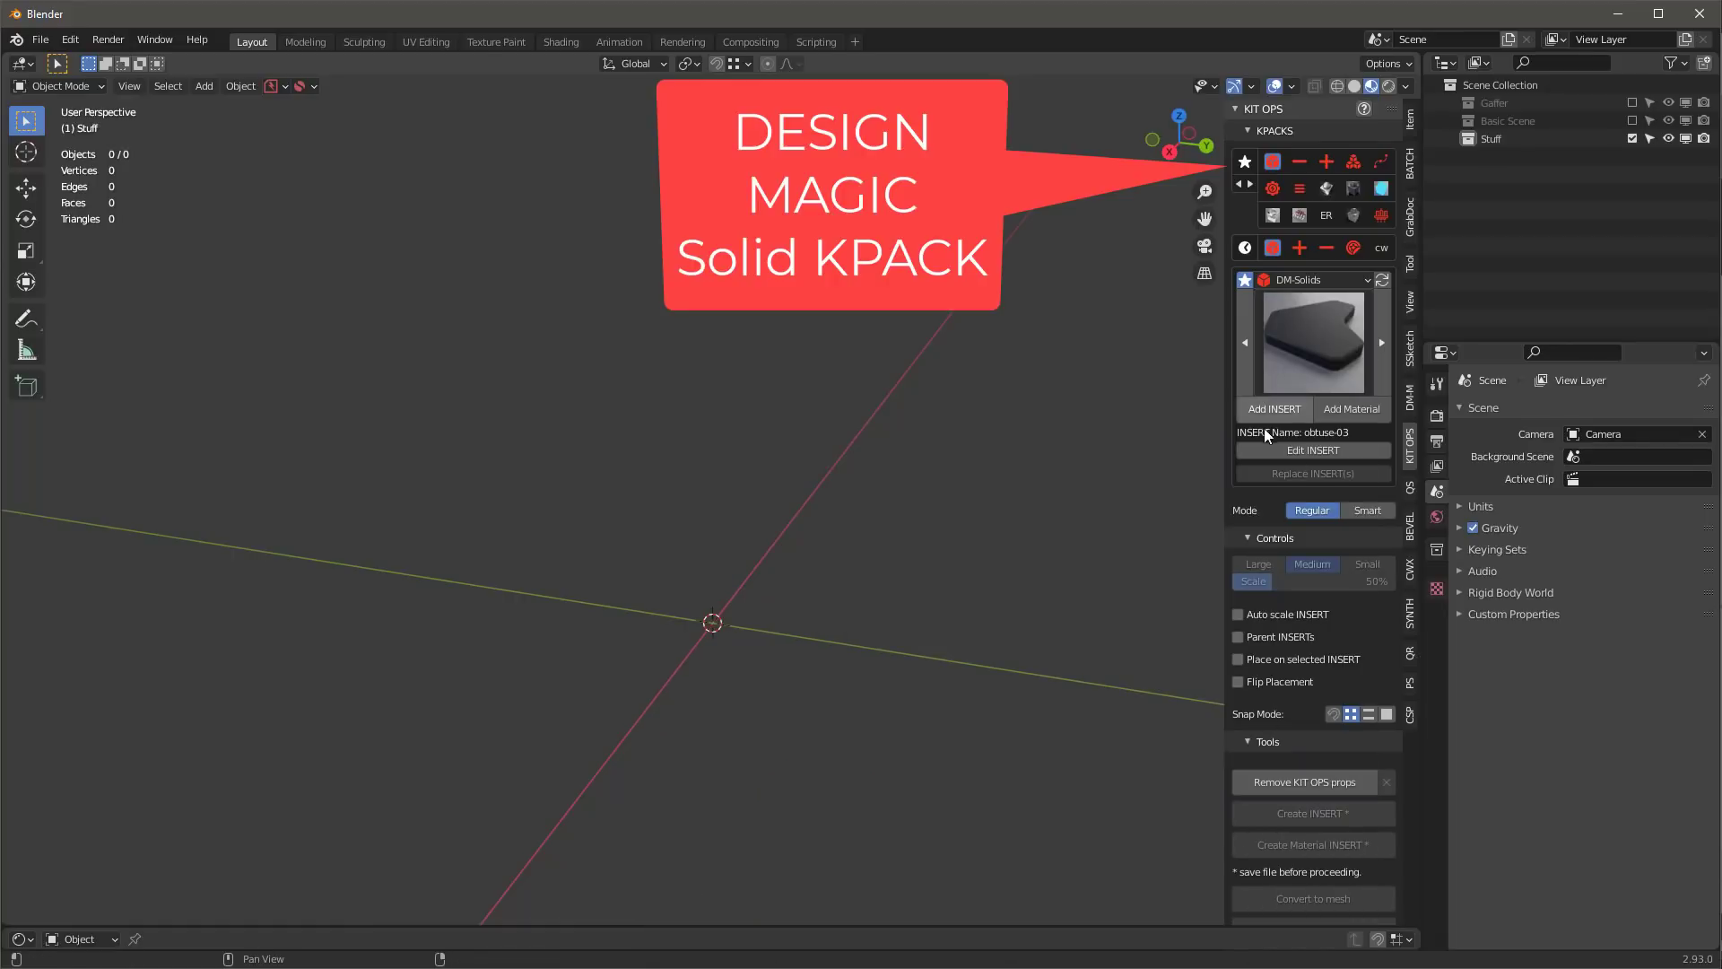
click(1279, 410)
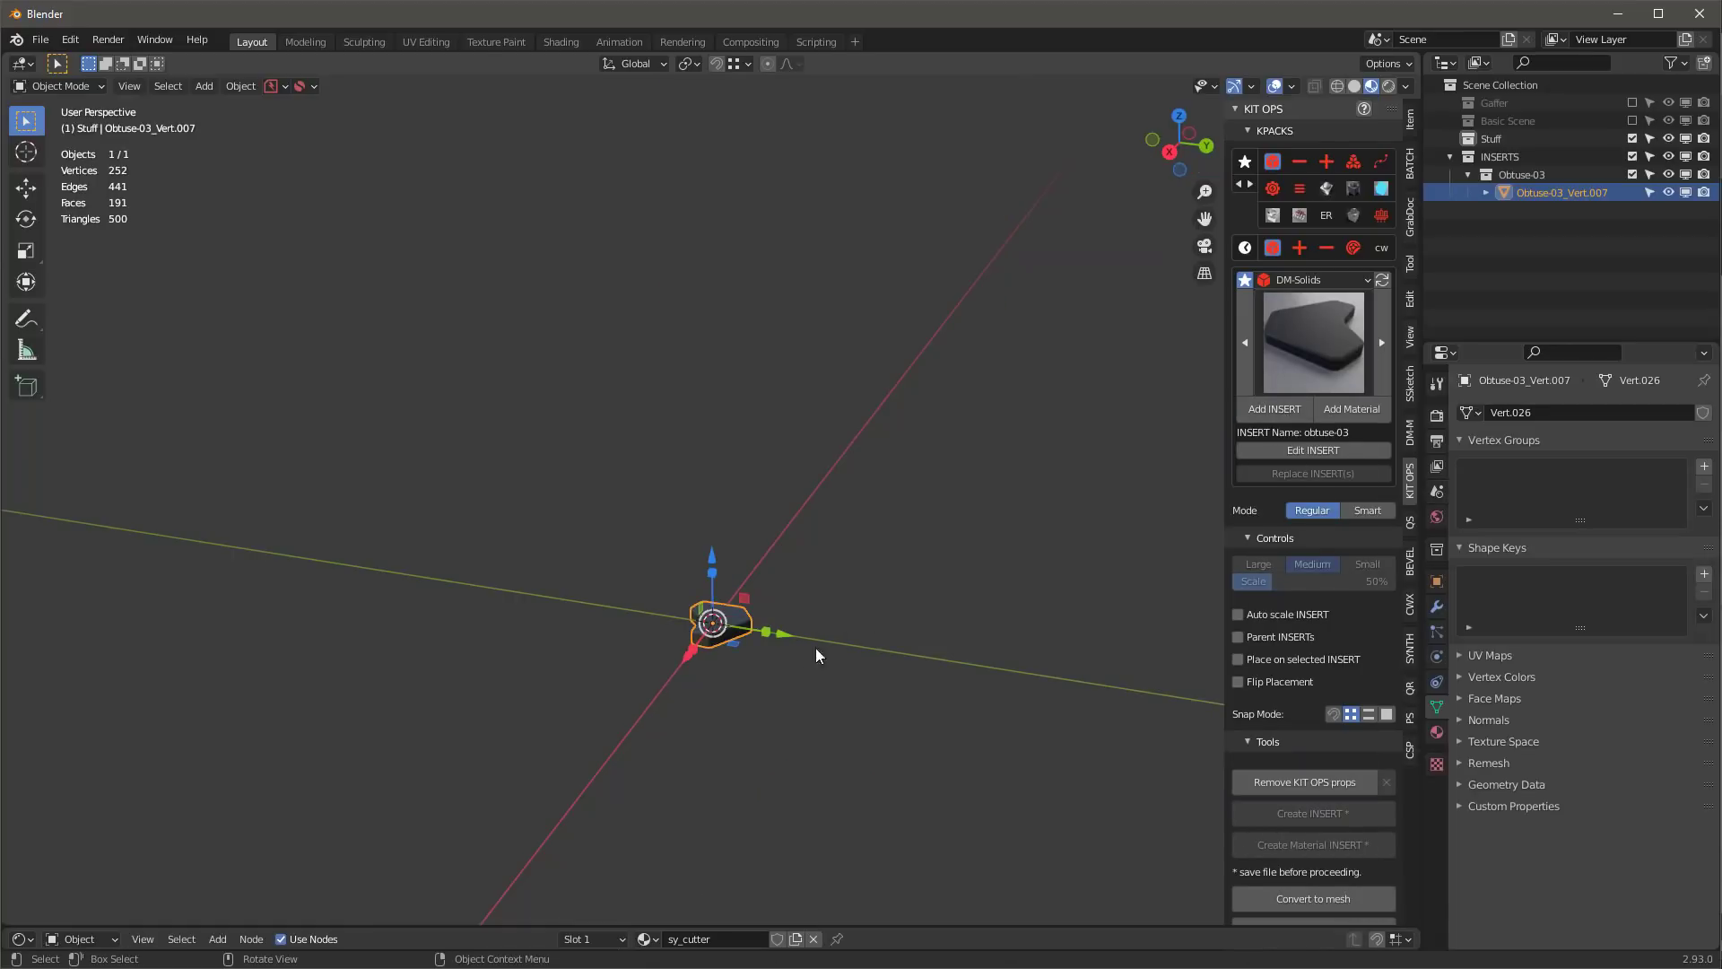
key(s)
click(1004, 794)
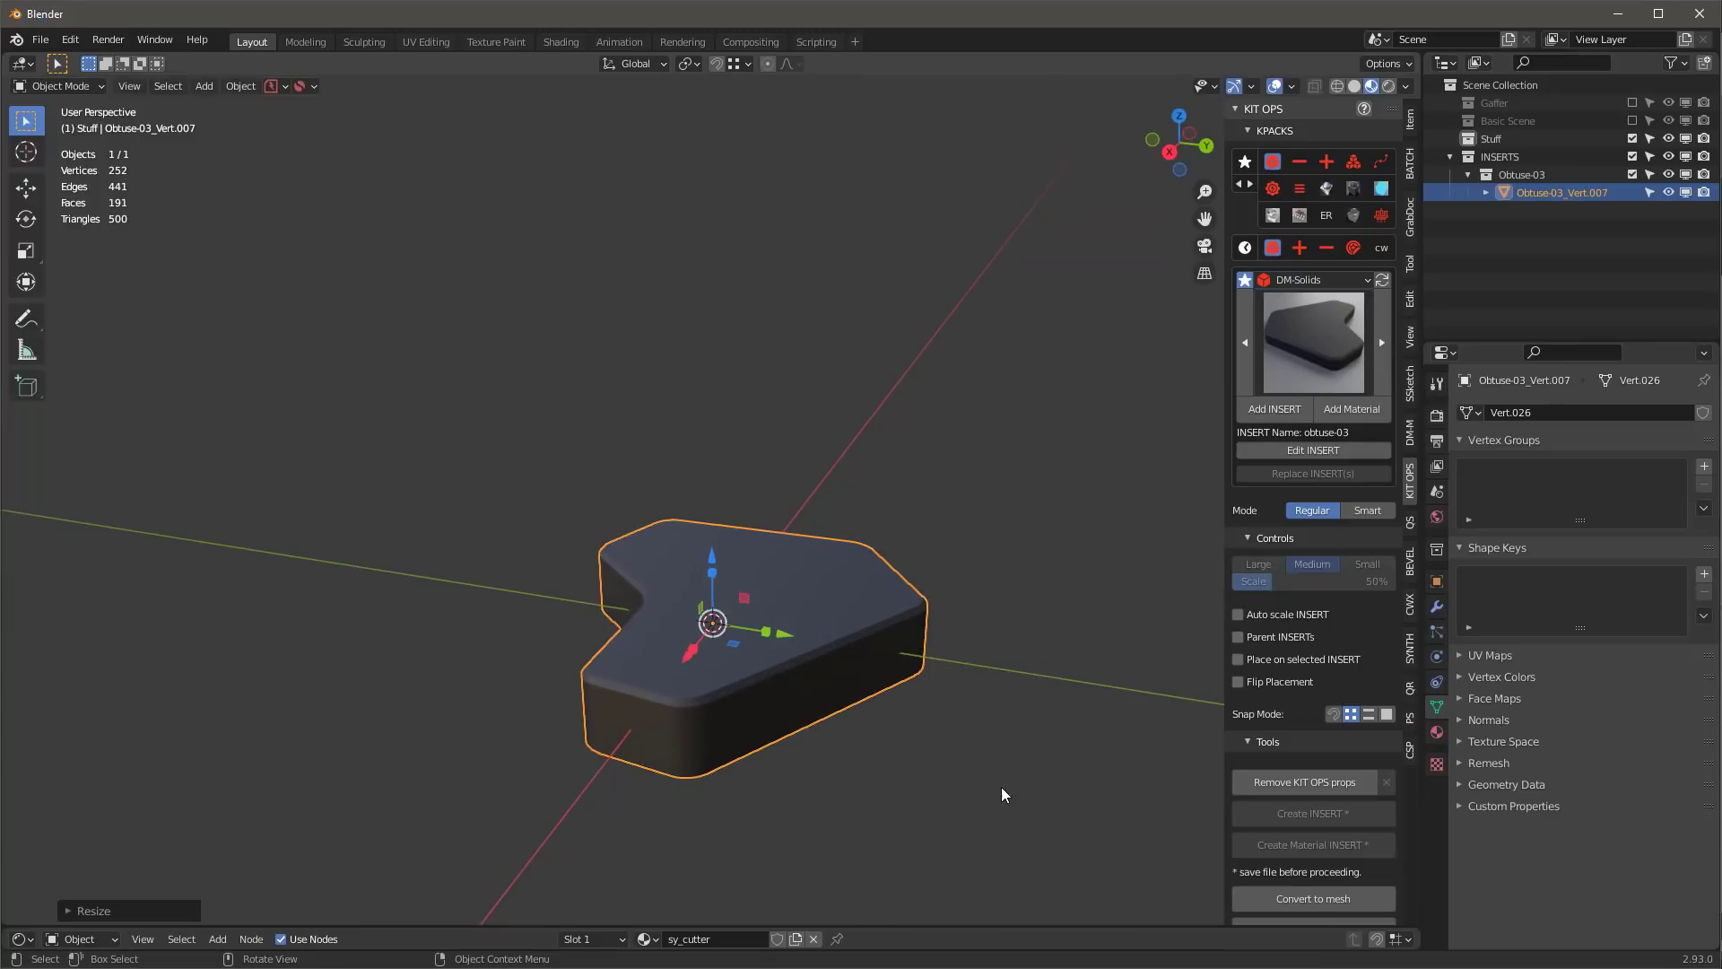
- Set the Solidify modifier's offset to 1.0 on the obtuse-03 solid
click(1437, 607)
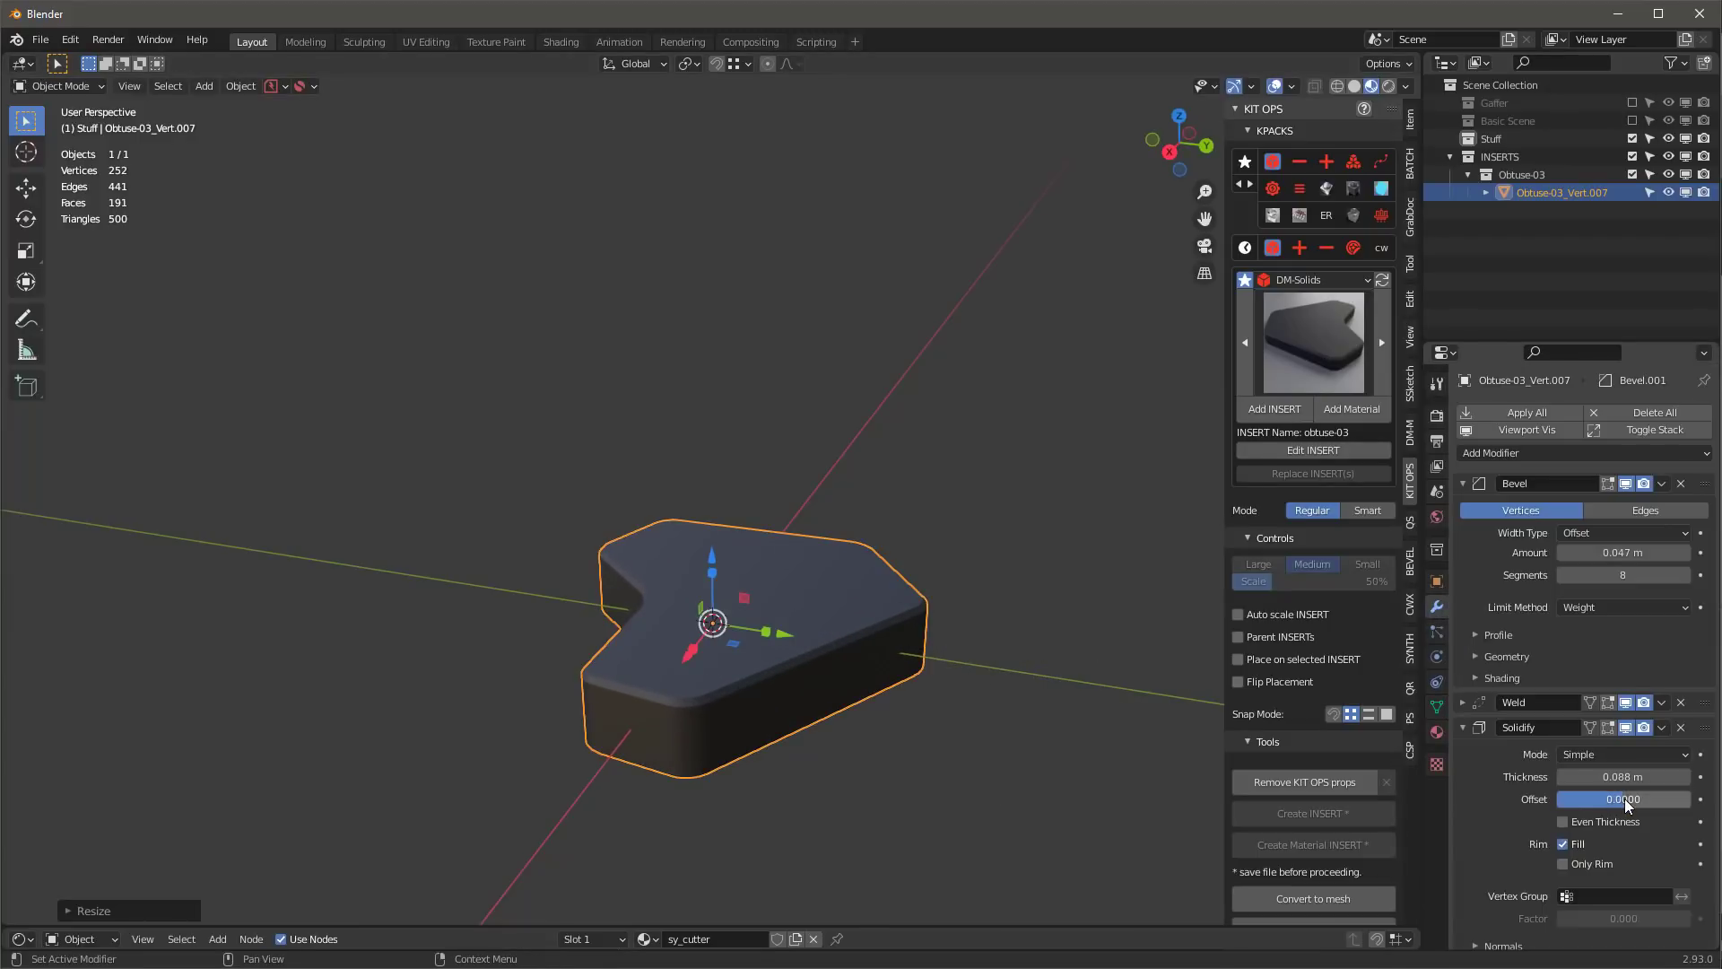
scroll(1644, 812, down, 5)
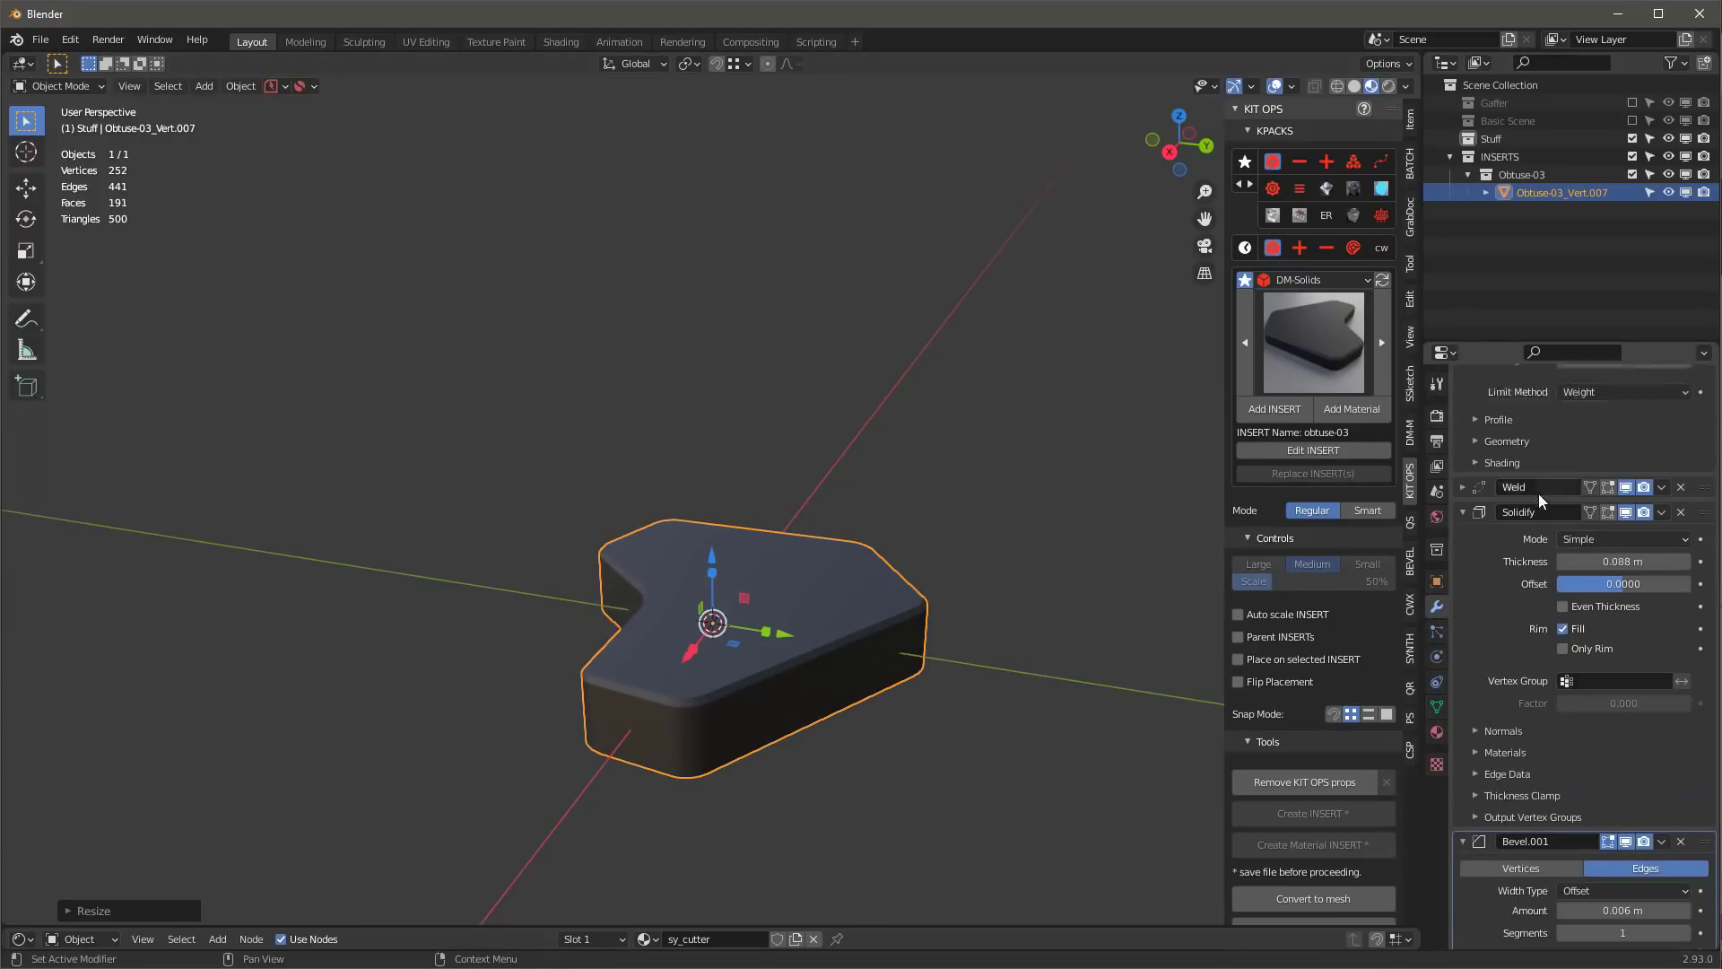
drag(1611, 619, 1691, 620)
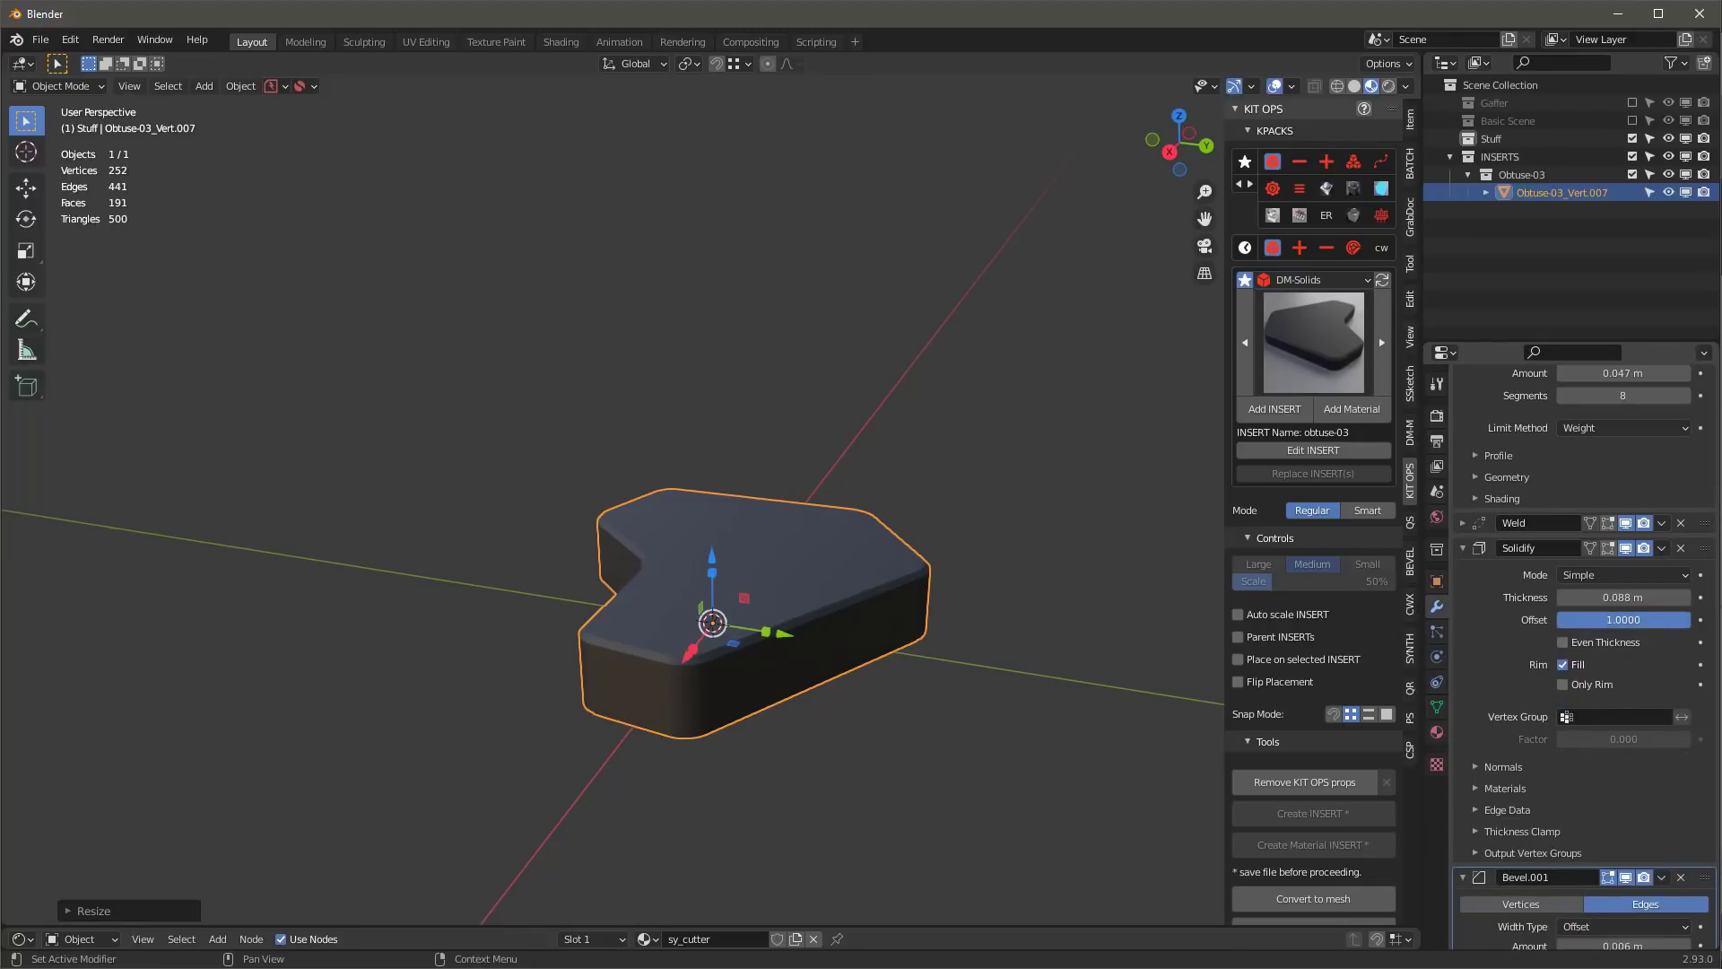
- From the front view, set the solid's Solidify thickness to 0.035 m
middle_drag(539, 747, 878, 713)
scroll(870, 700, up, 3)
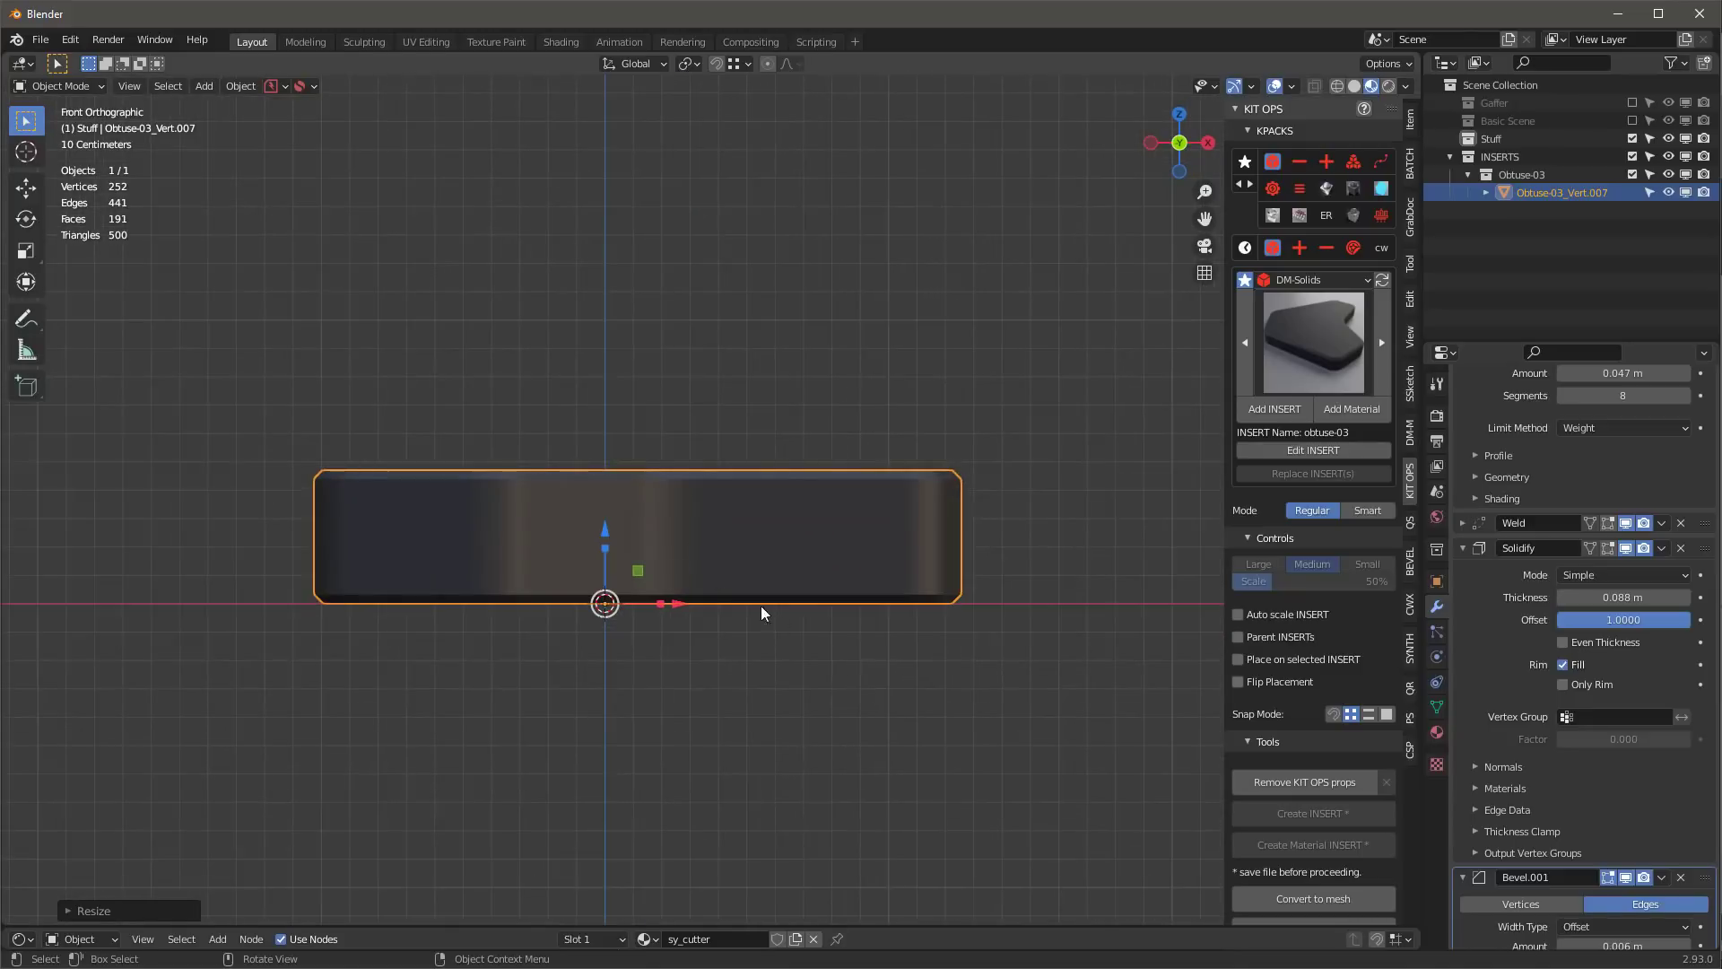
scroll(1527, 793, down, 4)
scroll(1525, 789, up, 5)
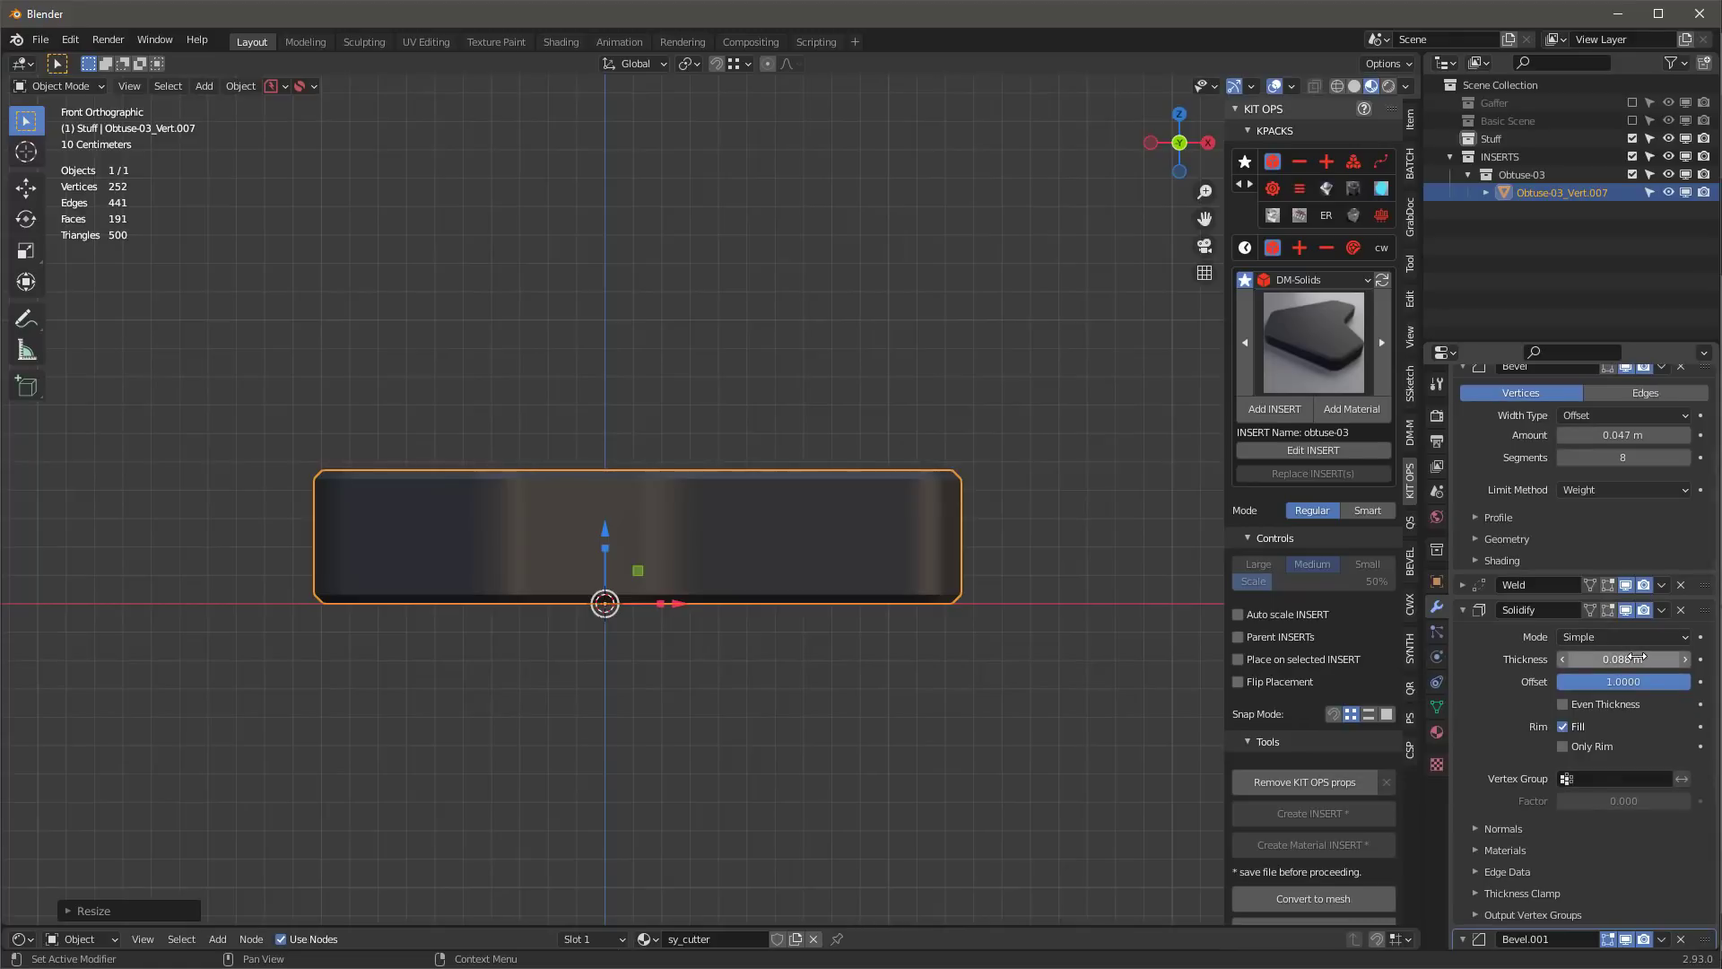
drag(1630, 657, 1589, 657)
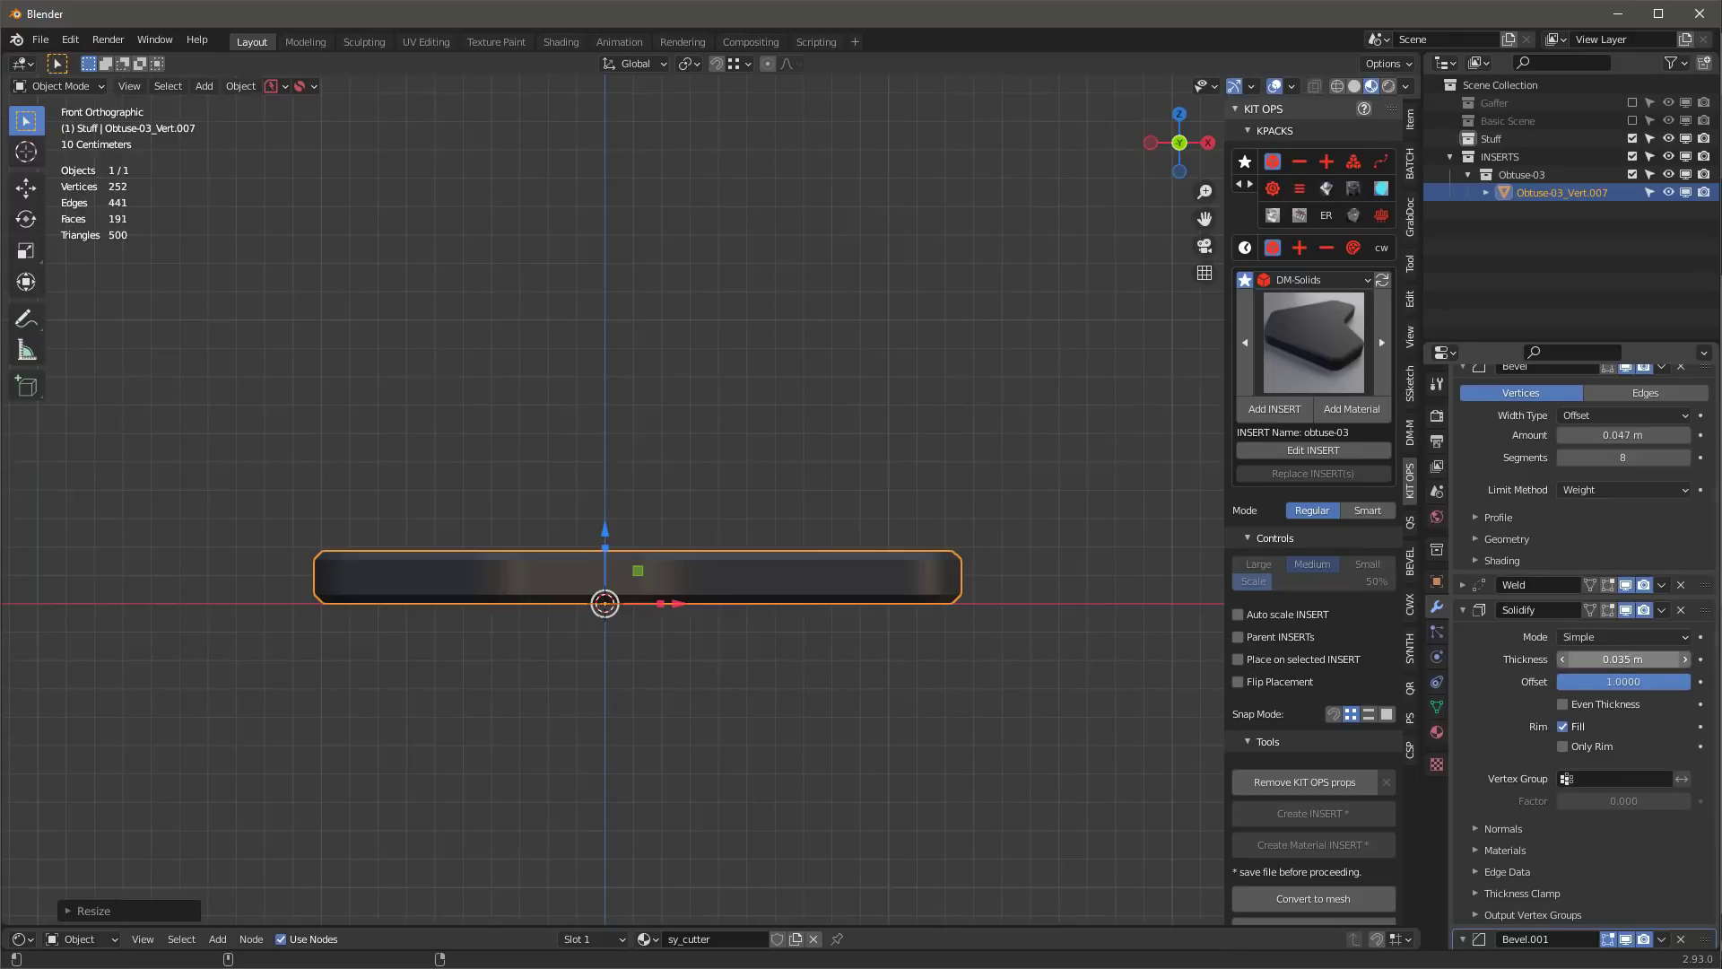
- Apply the solid's scale and set its Solidify thickness to 0.222 m
key(ctrl+a)
click(940, 648)
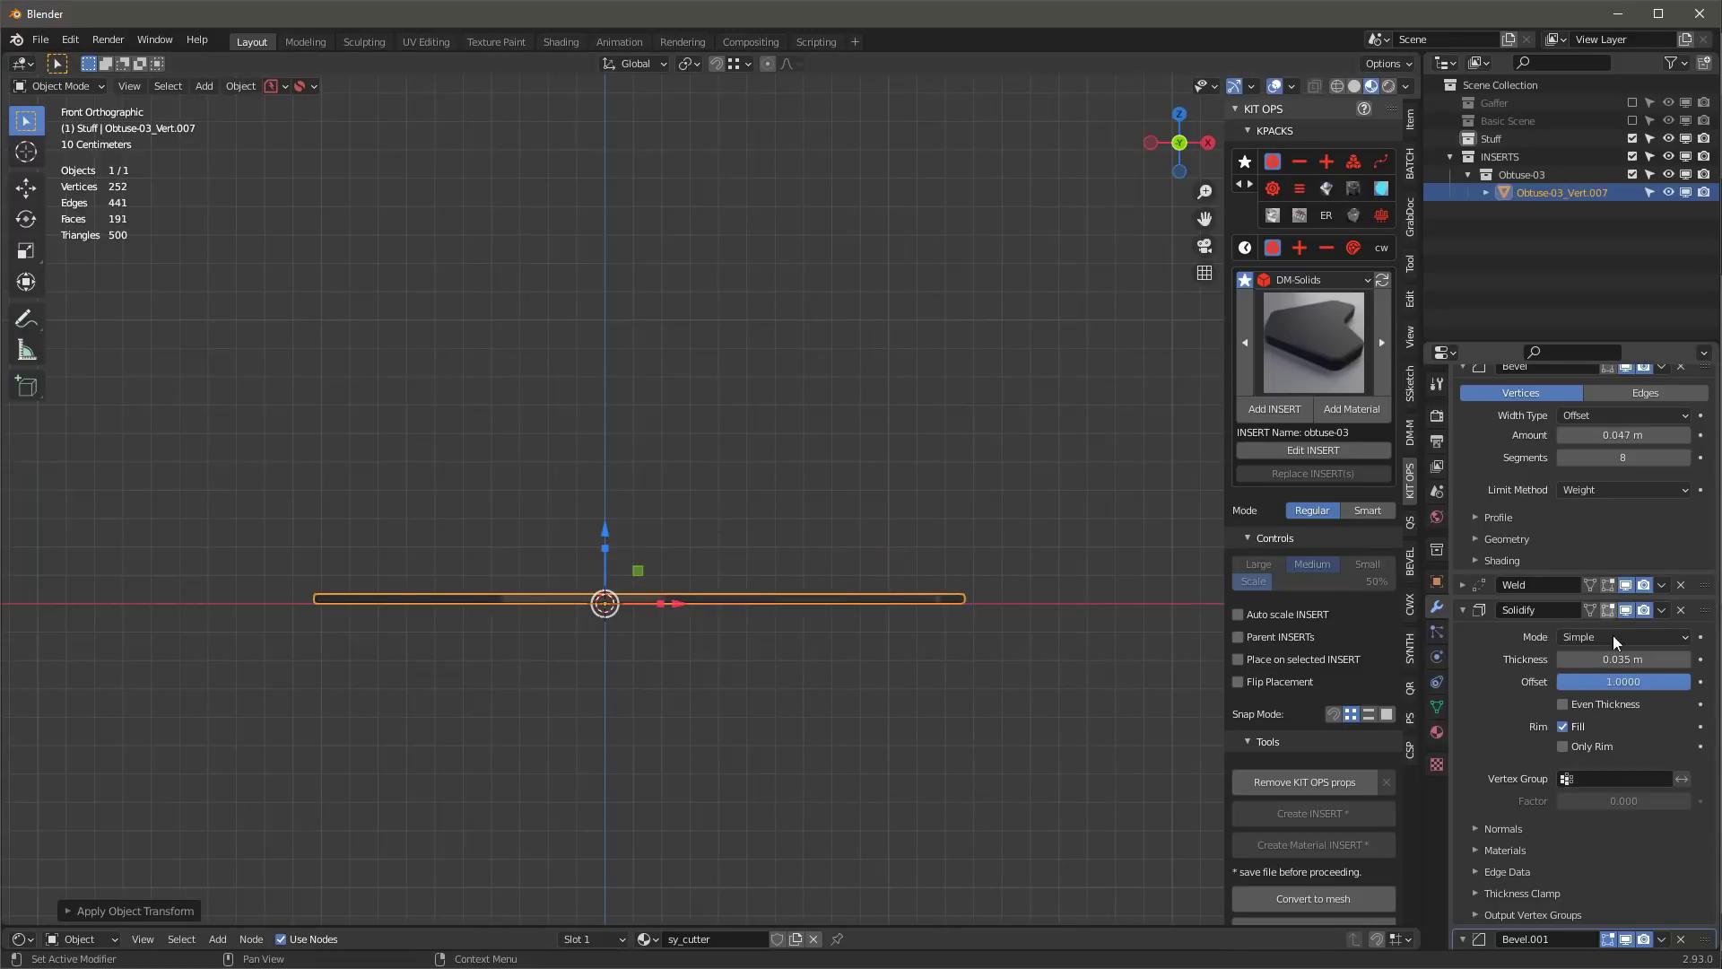
drag(1619, 660, 1695, 659)
- In the top view, set the vertex Bevel modifier's amount to 0.23 m to round the outline's corners
key(KP_7)
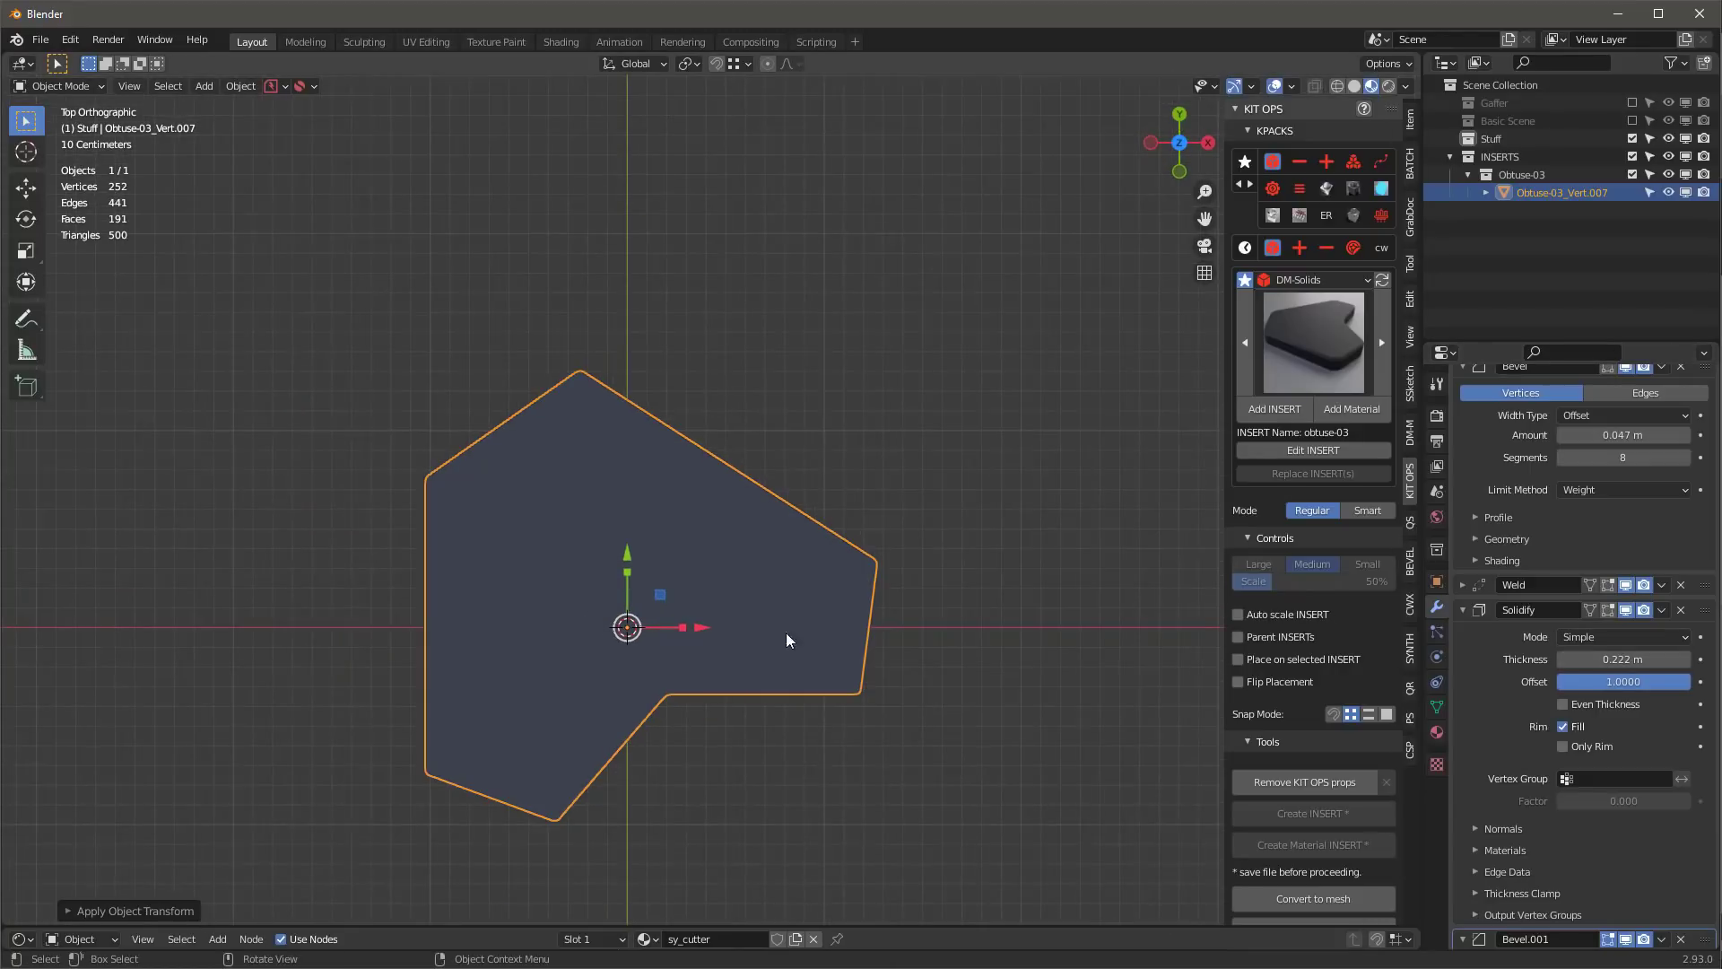
scroll(1536, 592, up, 3)
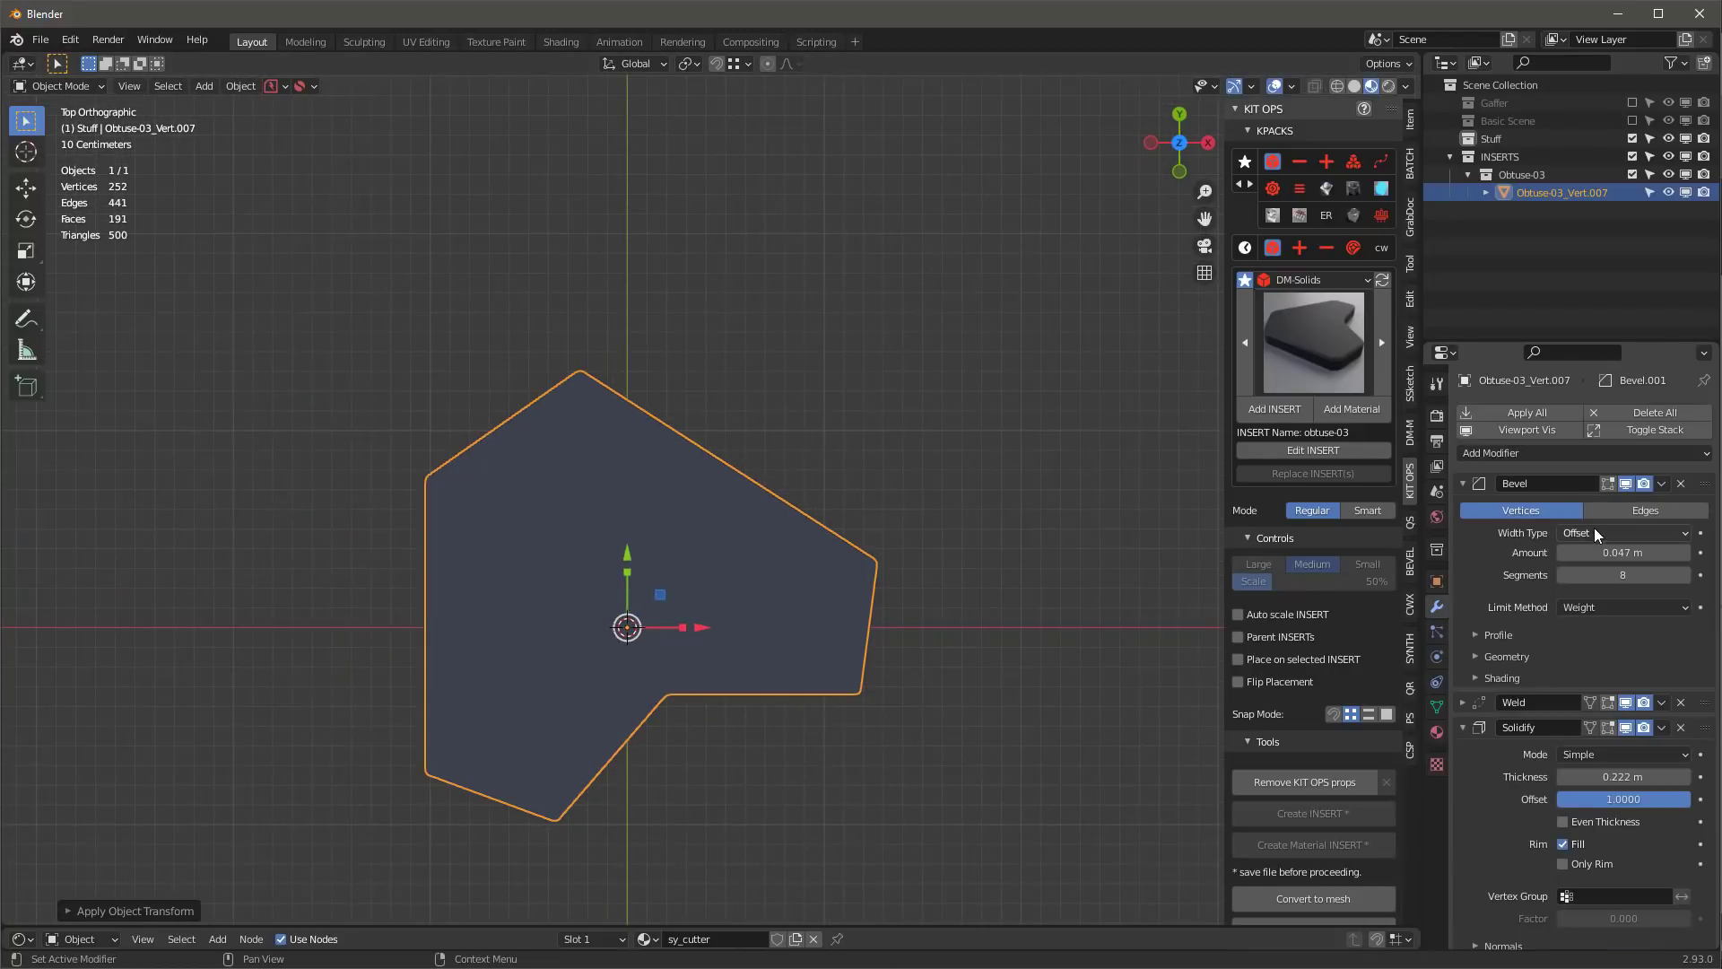
drag(1603, 556, 1655, 557)
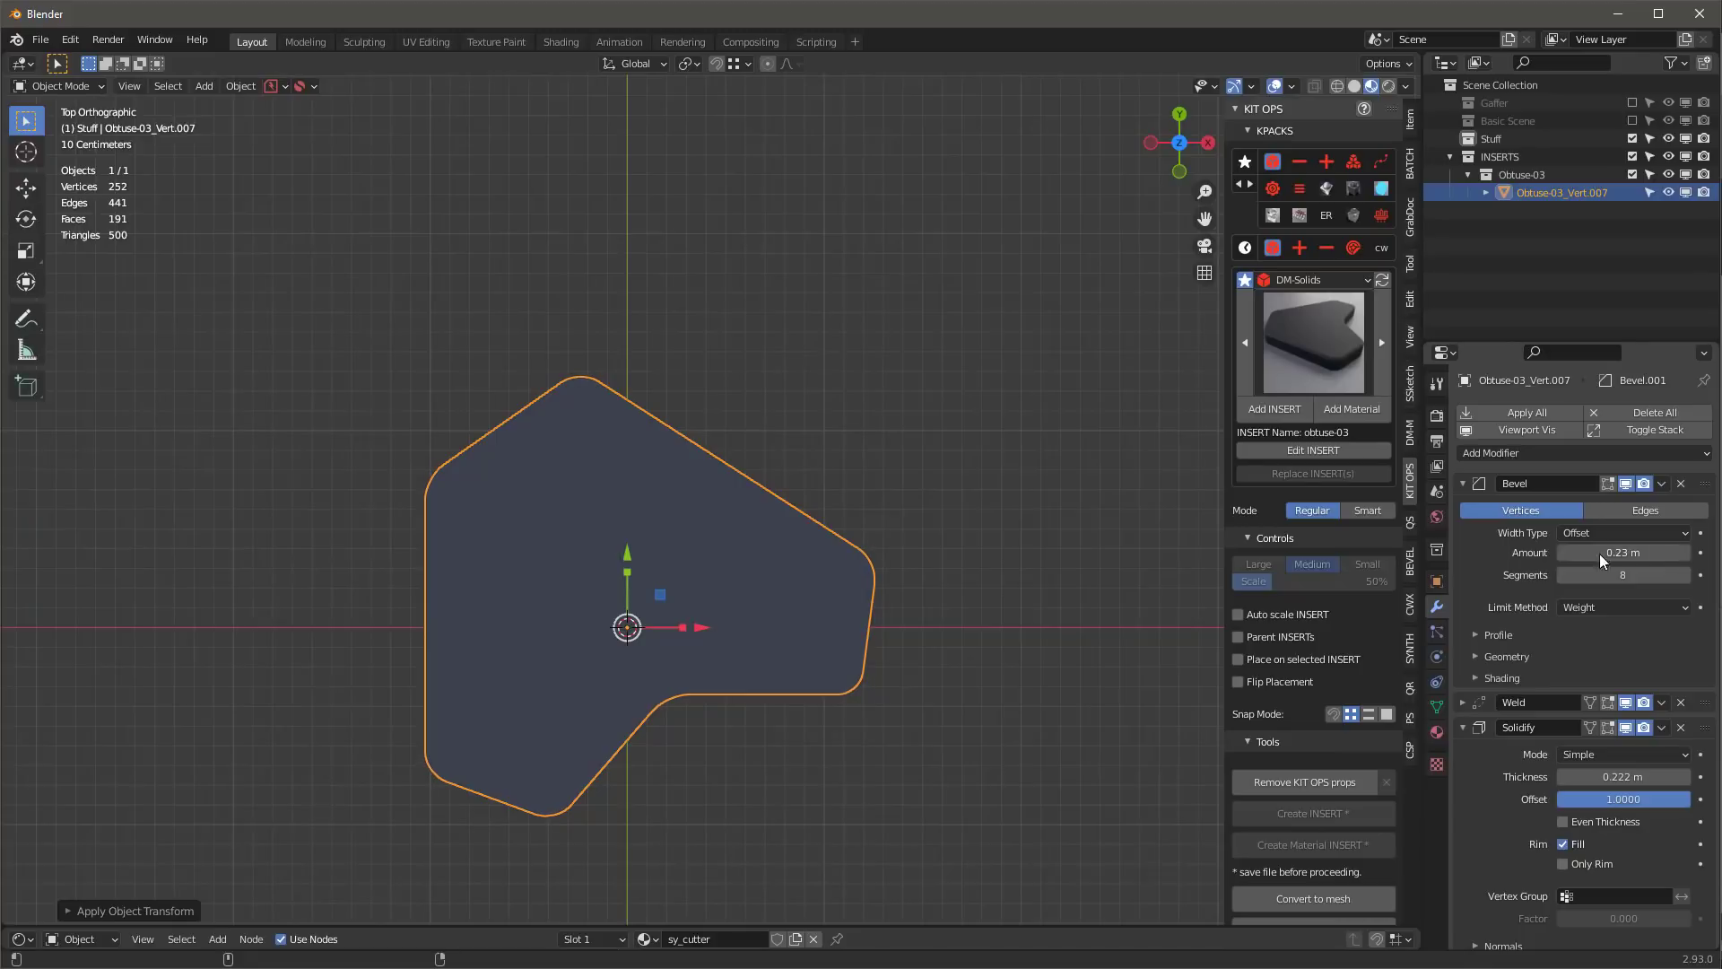
scroll(592, 648, up, 2)
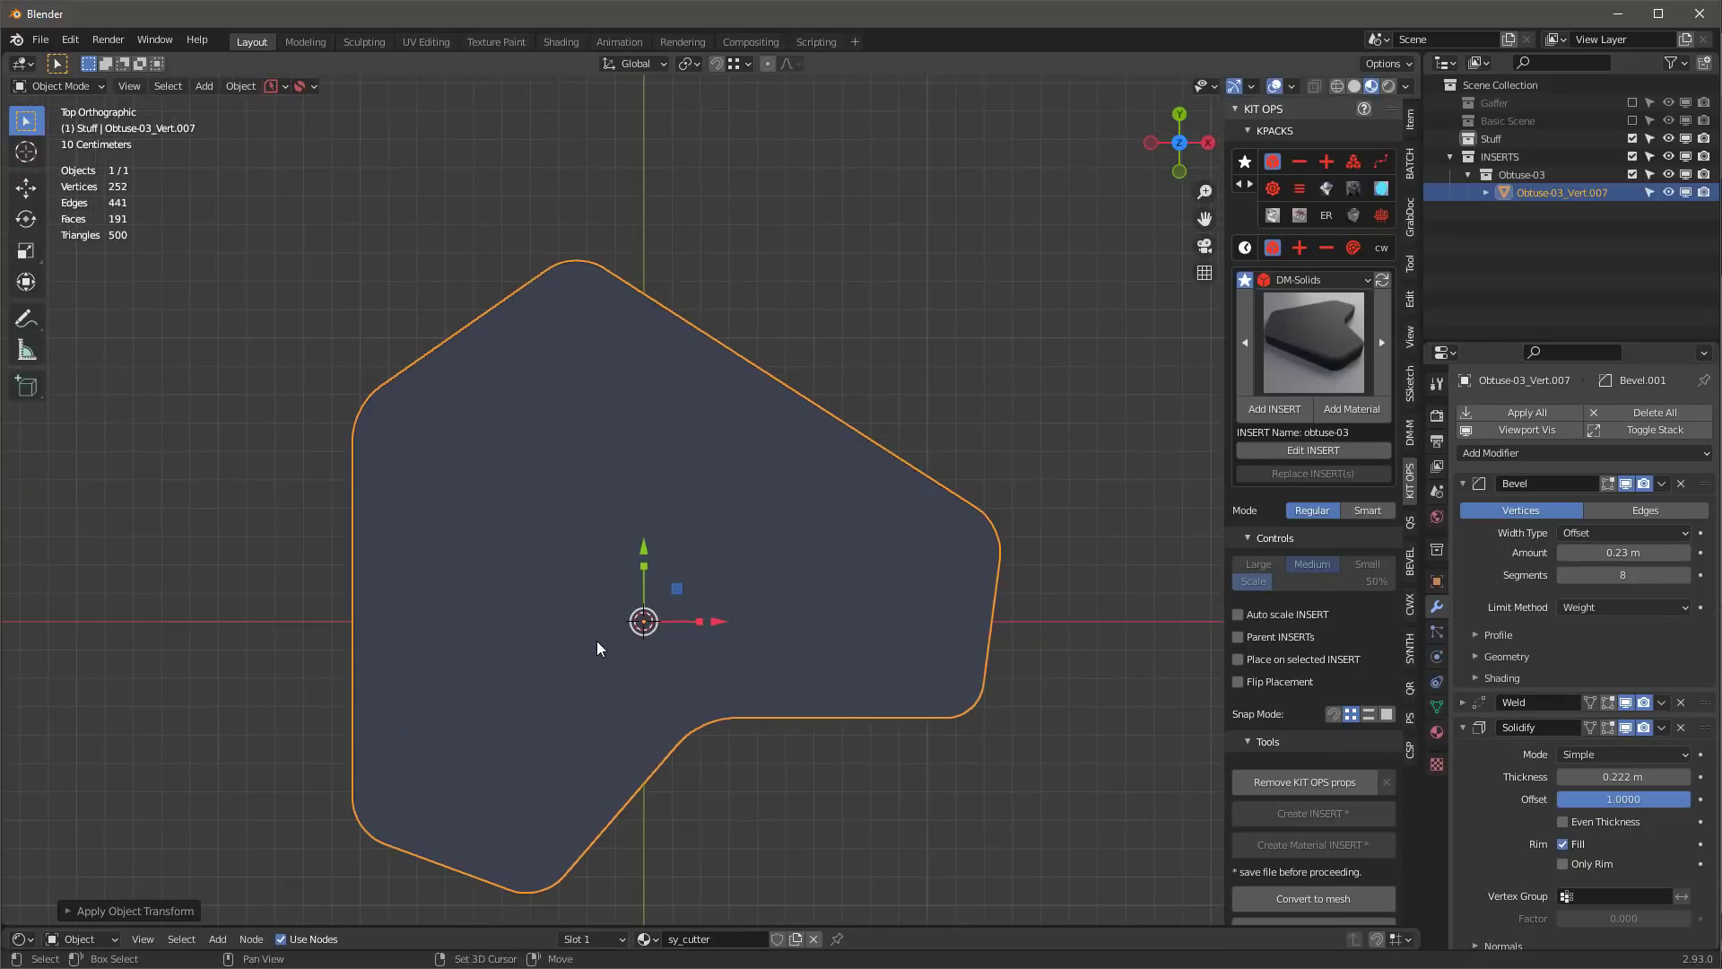
shift+middle_drag(621, 625, 646, 559)
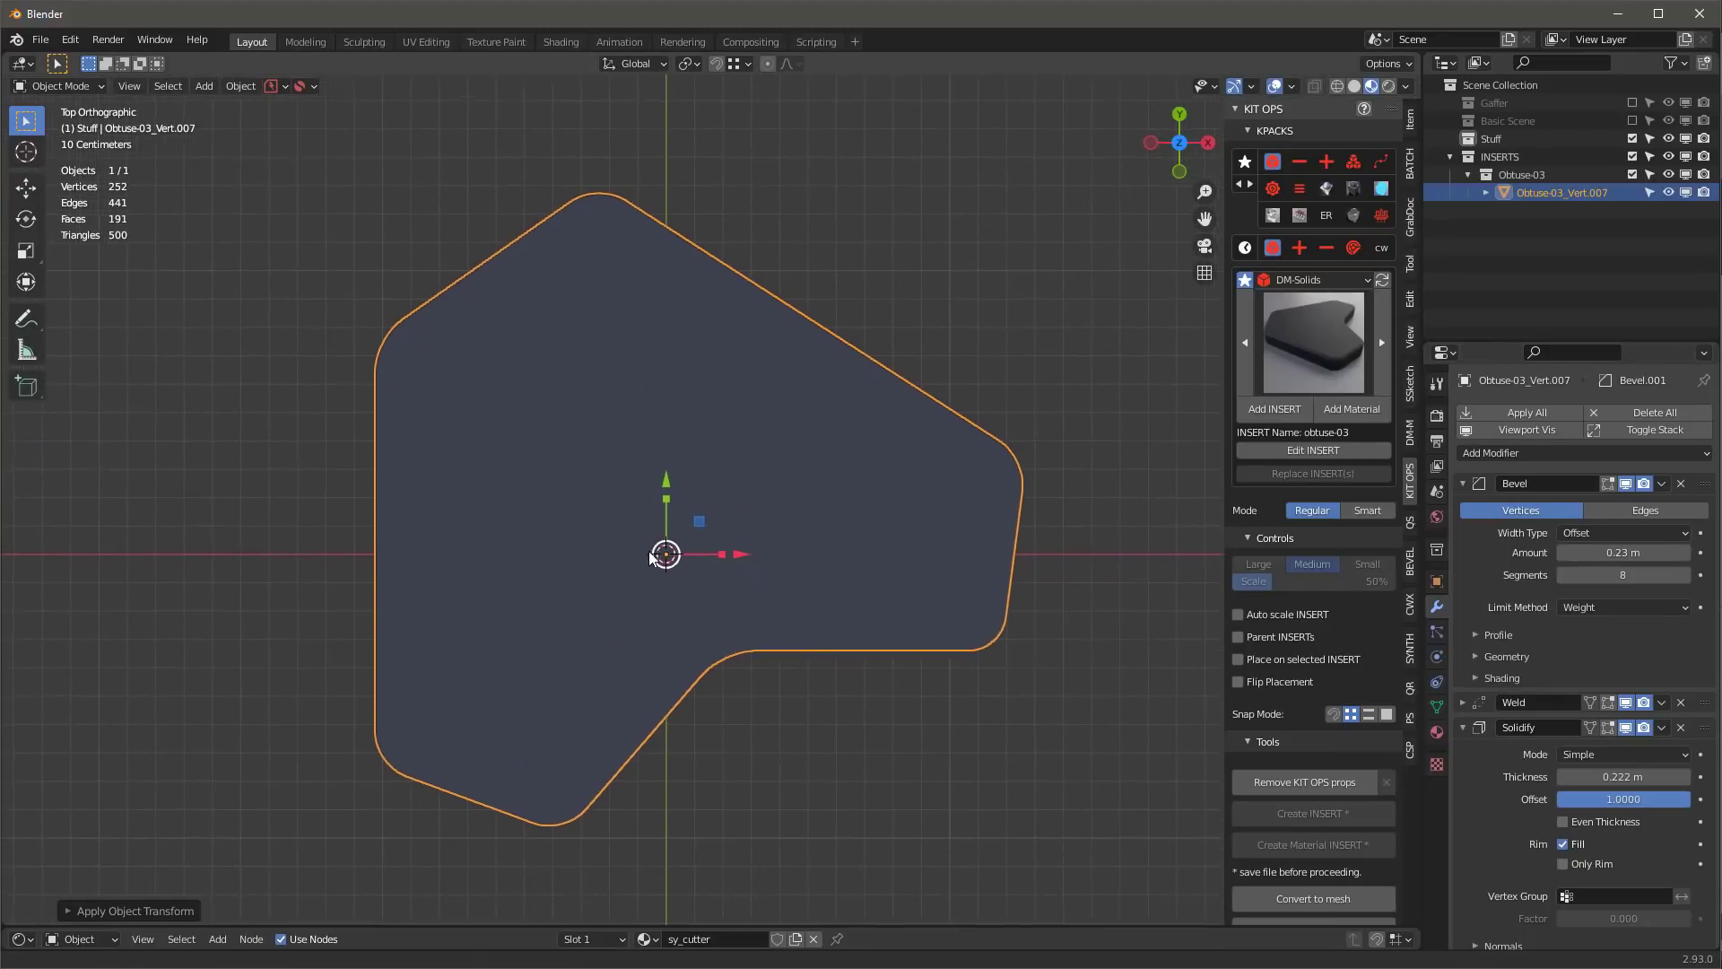
- Rename the solid to main and duplicate it in place
double_click(1551, 194)
text(main)
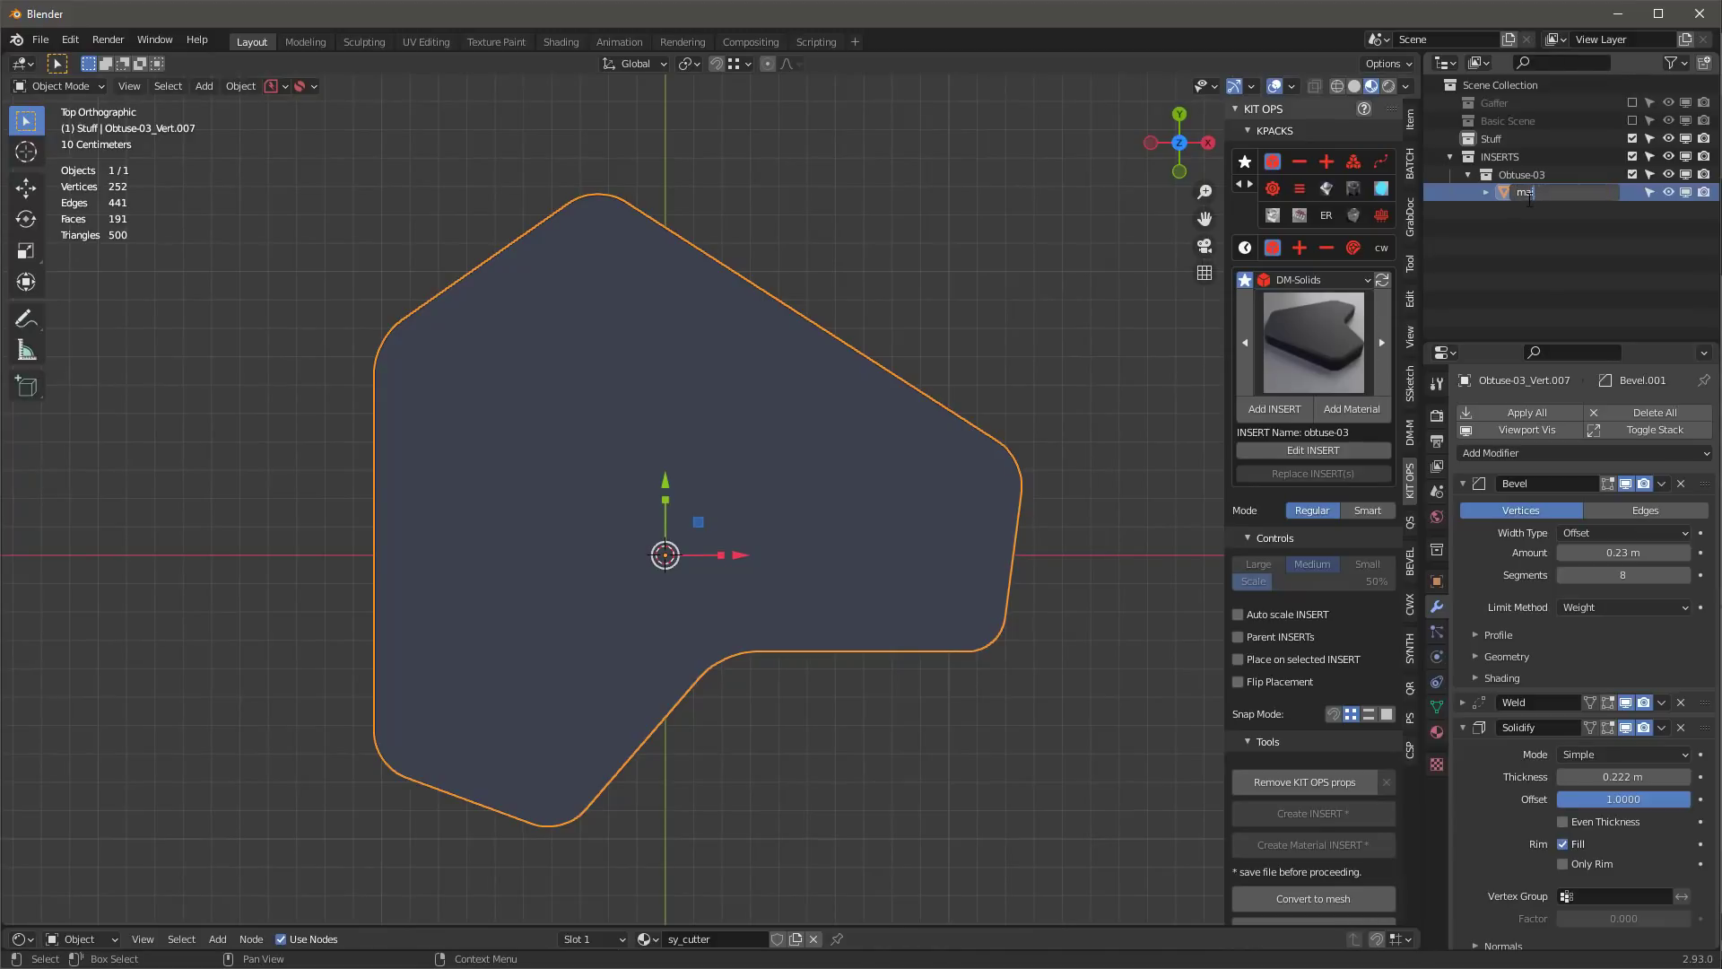
key(Return)
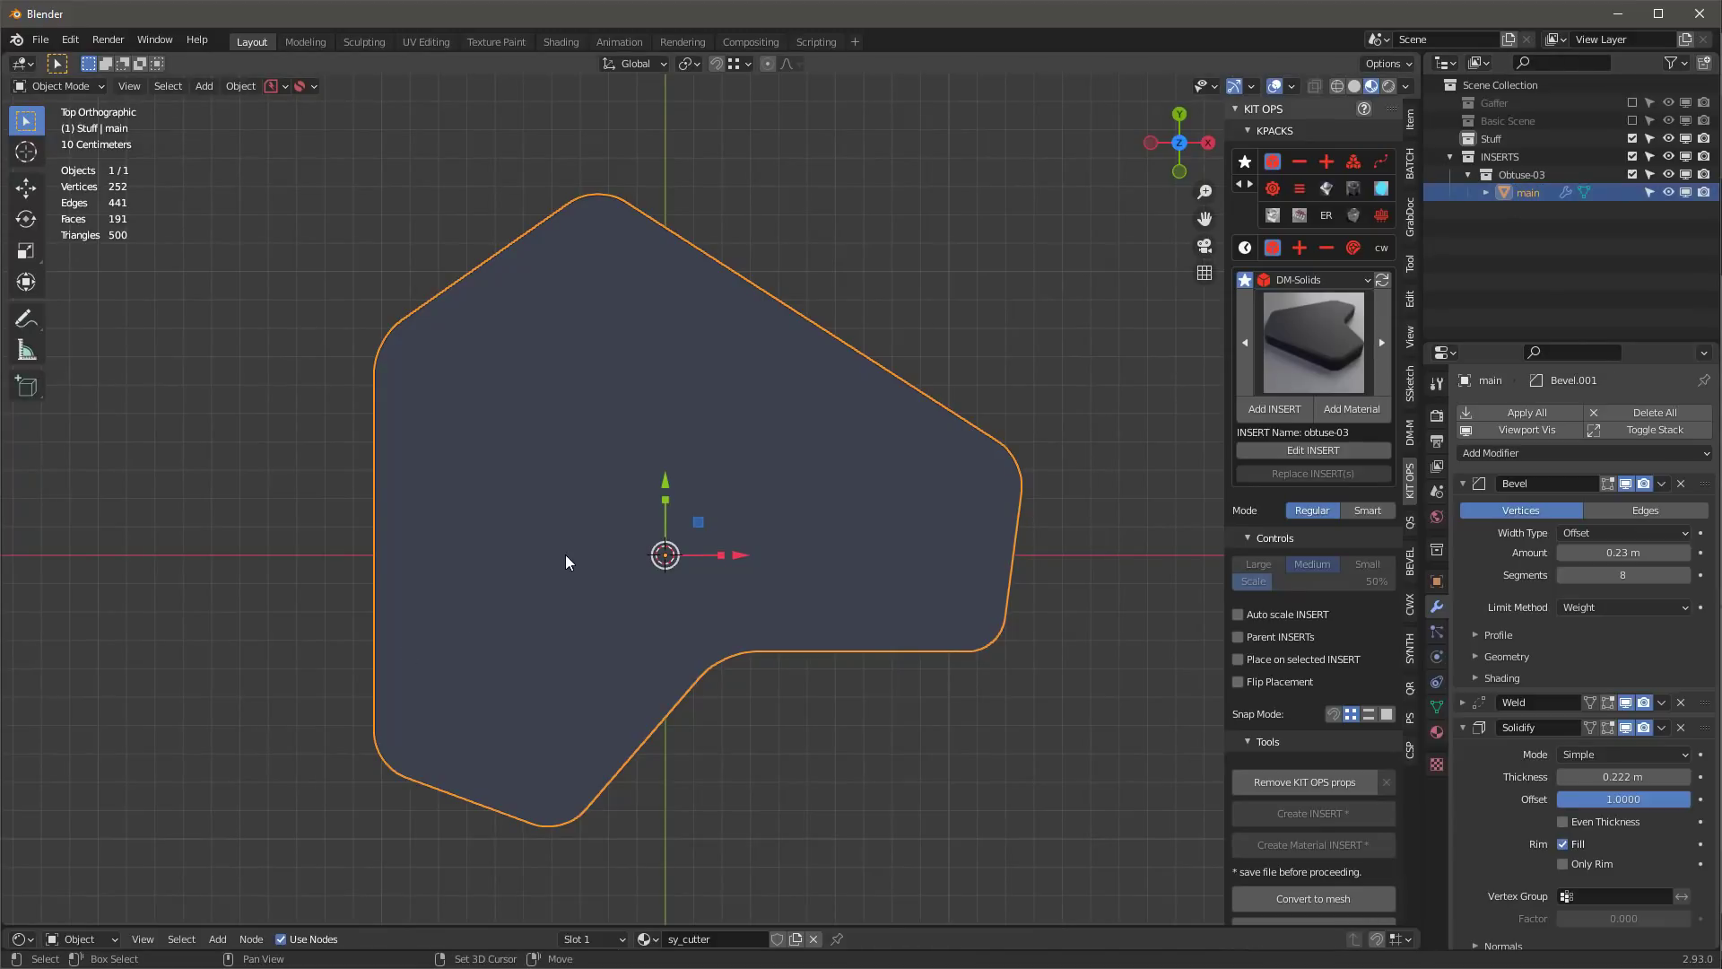
key(shift+d)
right_click(785, 451)
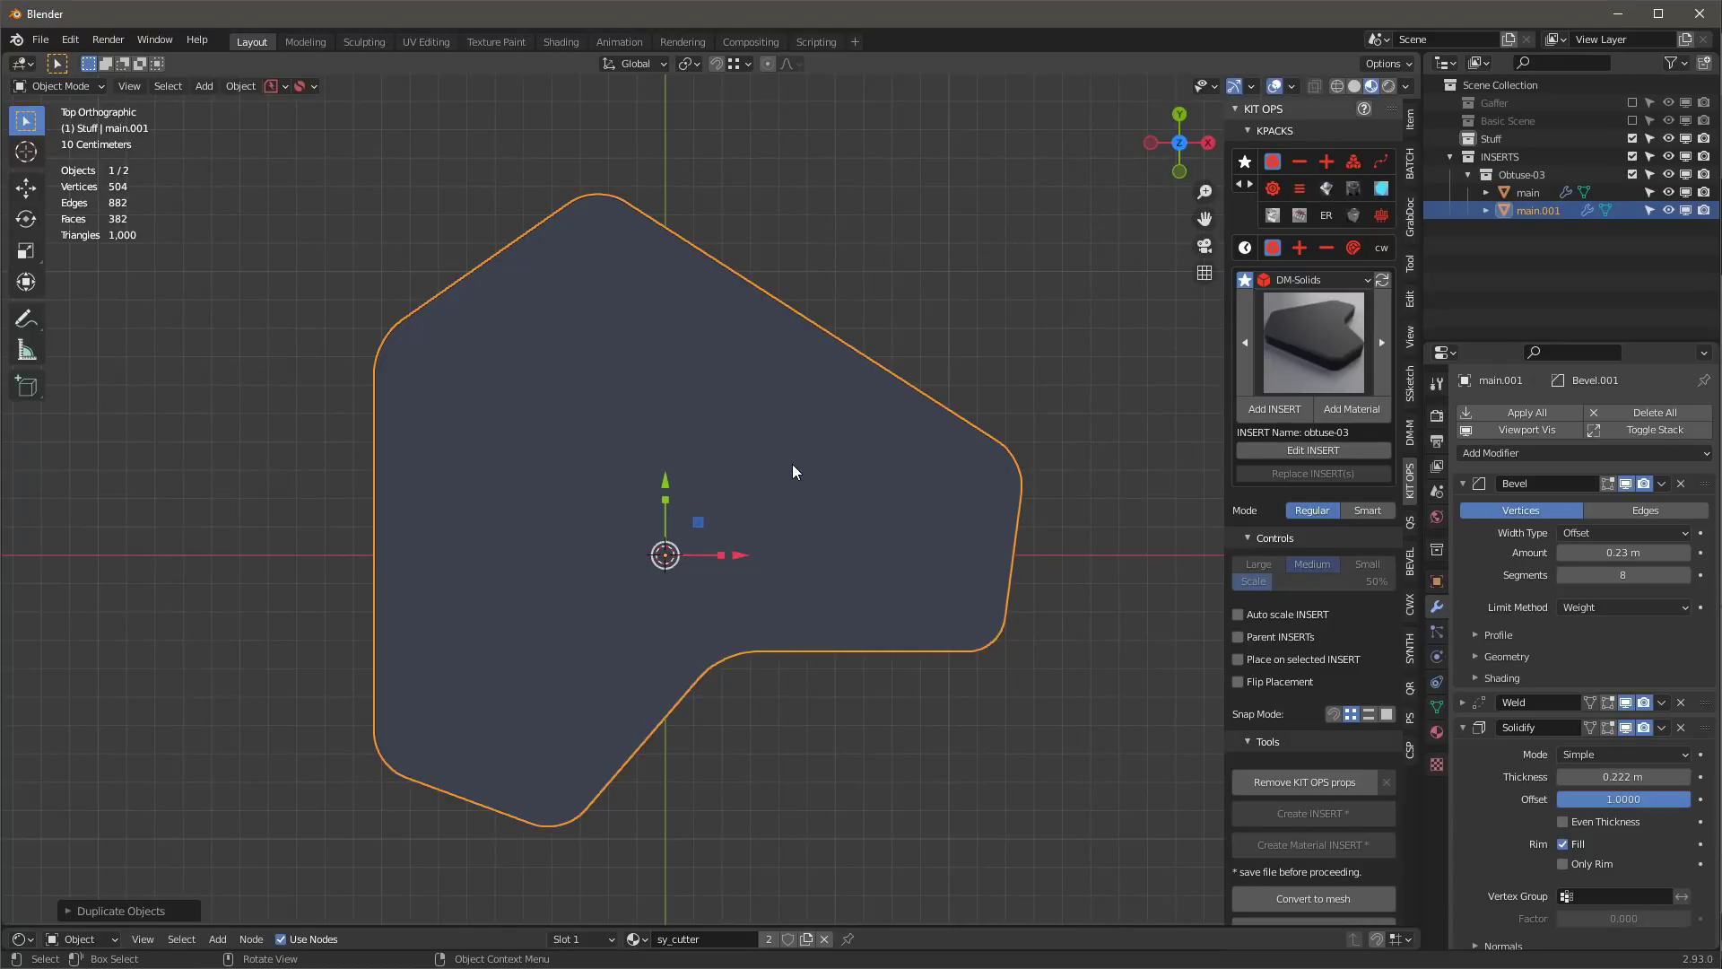
- Search the add-on preferences for "edit" to check that Edit Mesh Tools is enabled, and close the preferences
click(70, 39)
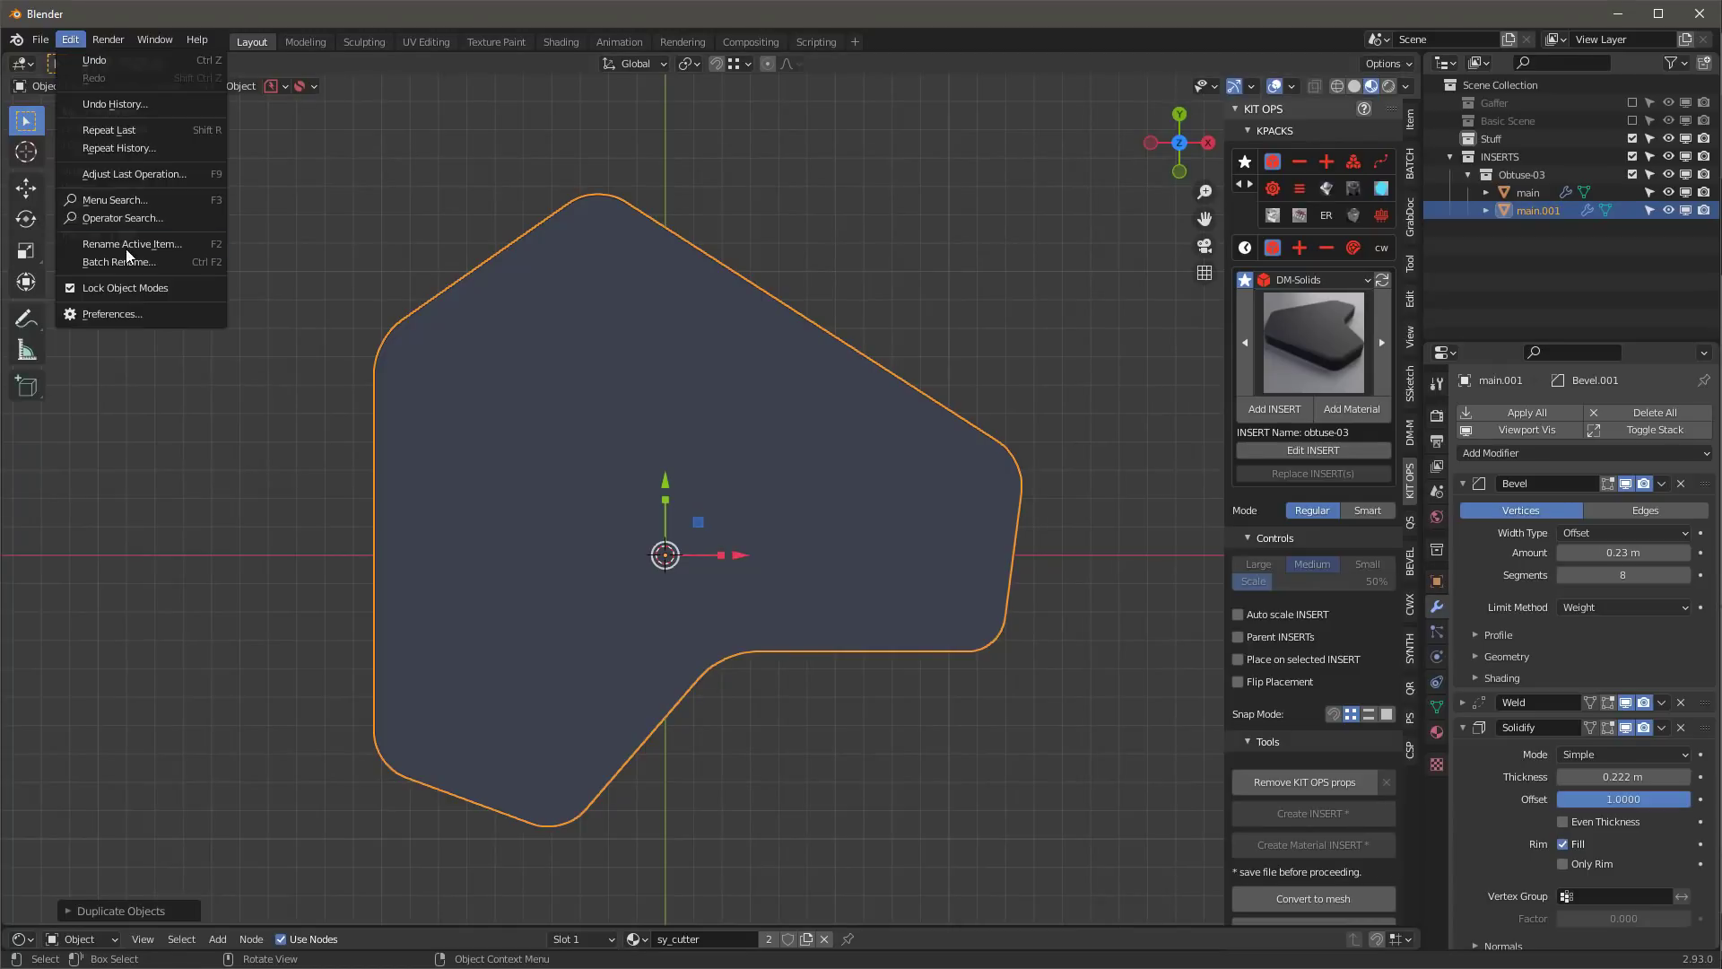
click(139, 315)
click(490, 114)
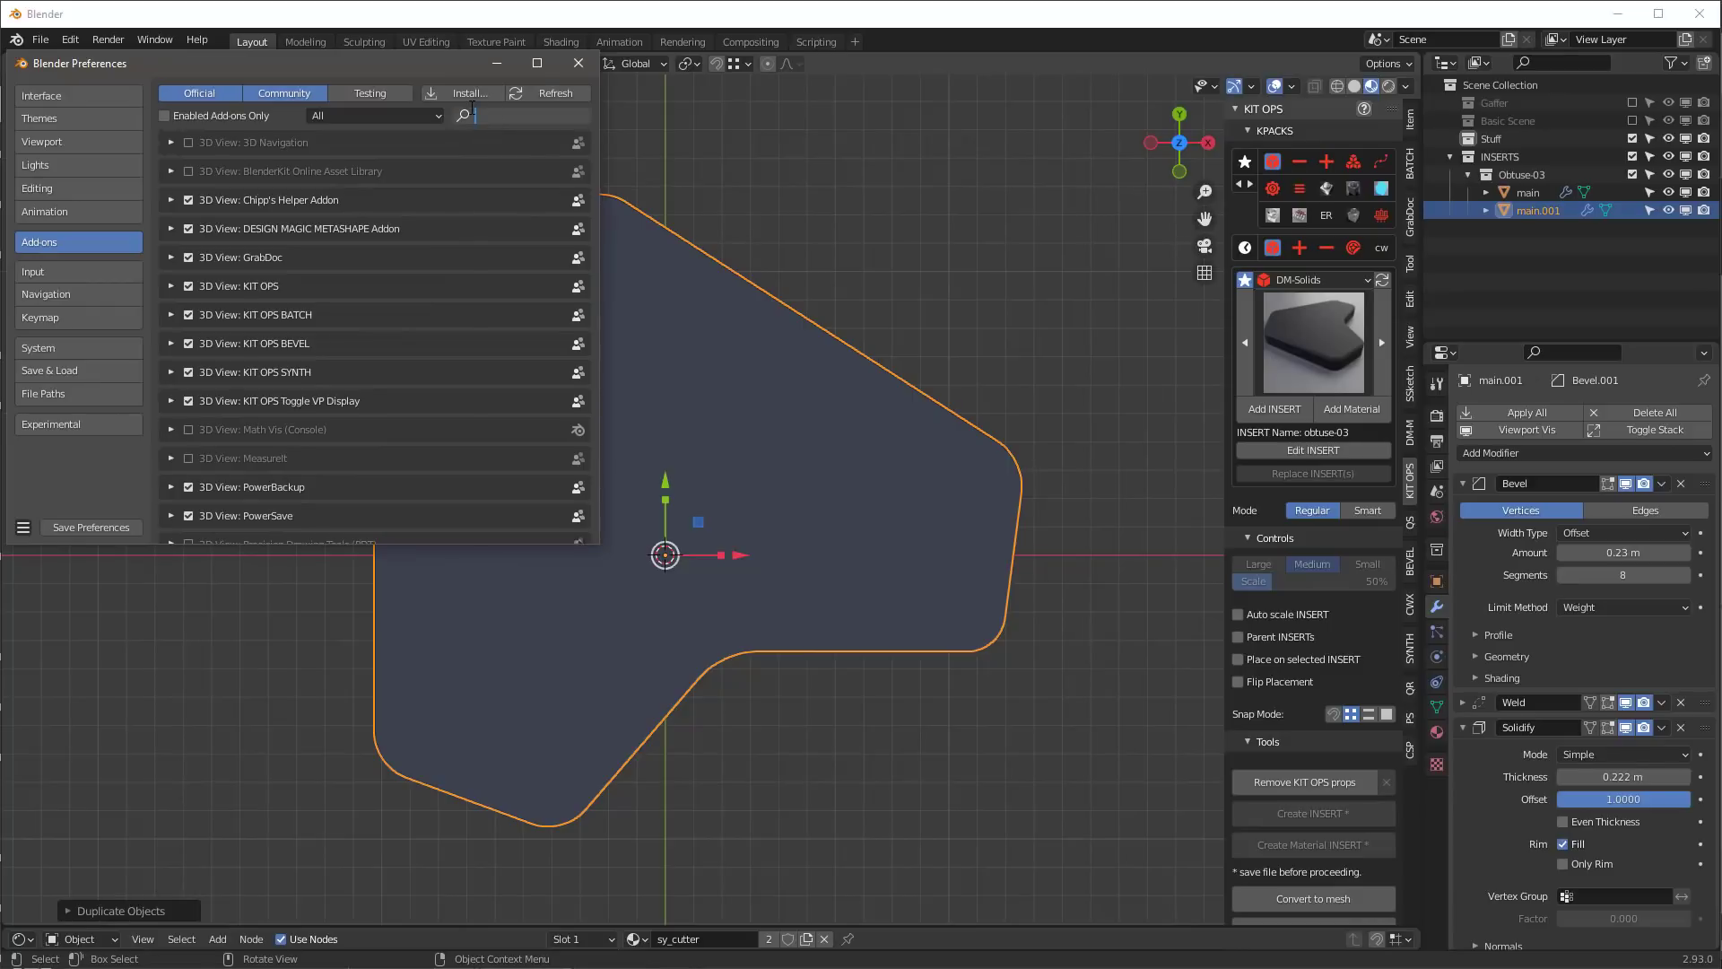
text(edit)
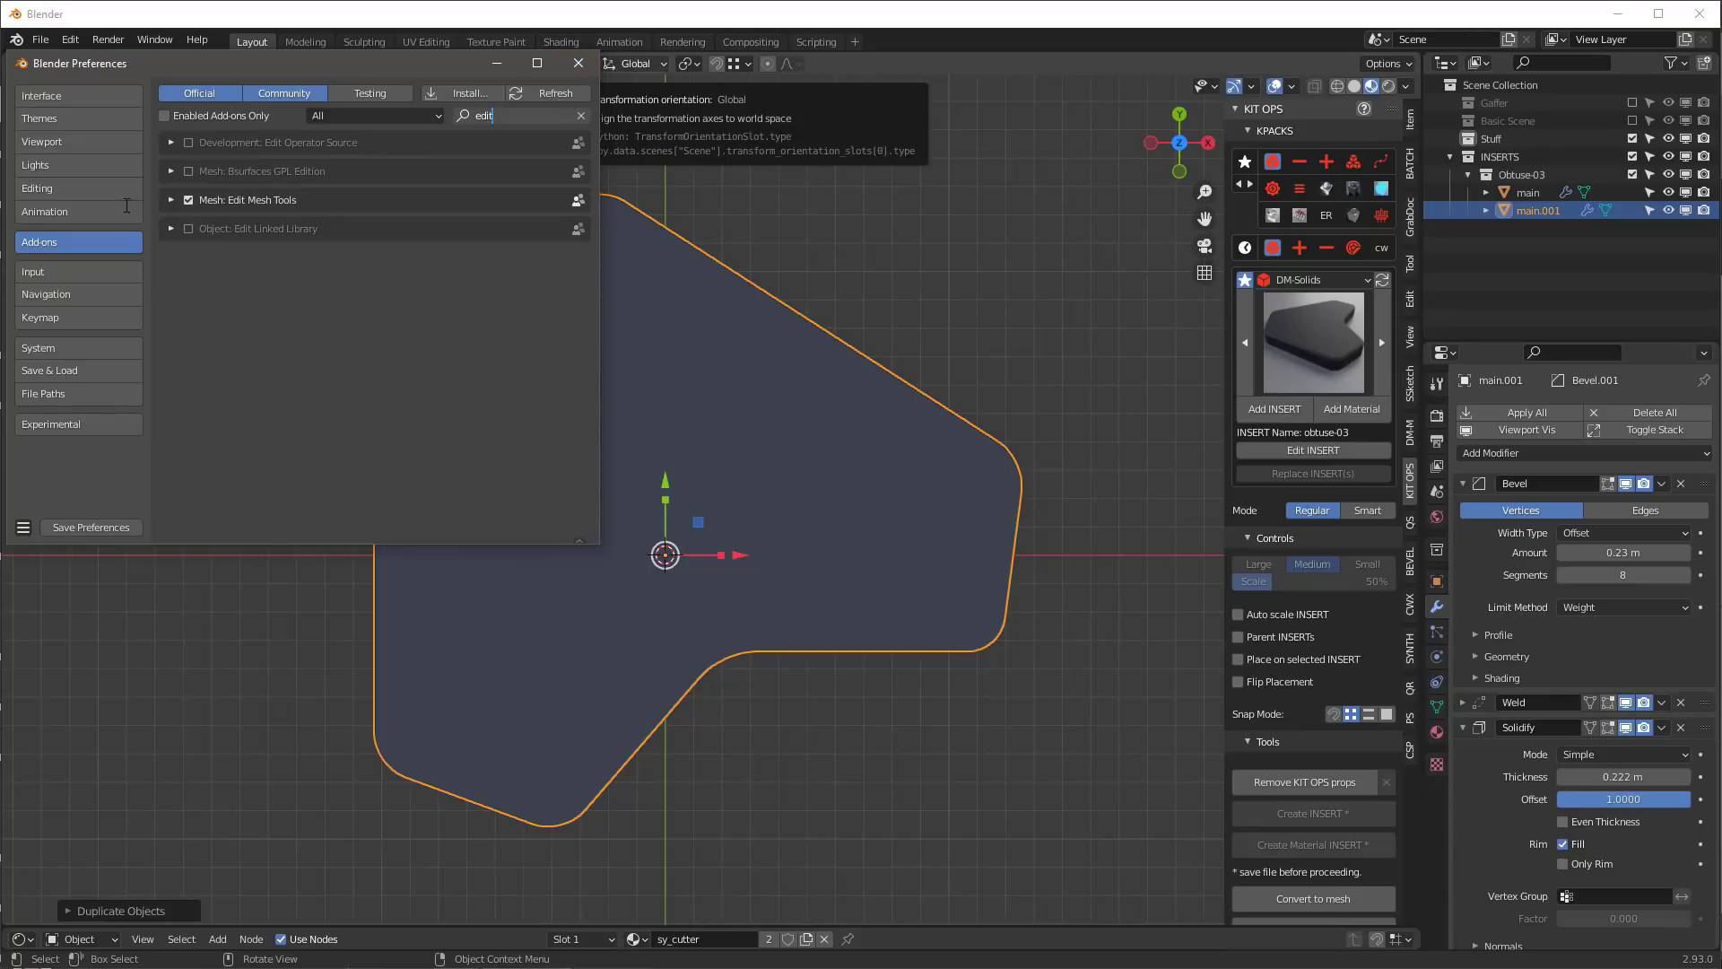
click(579, 64)
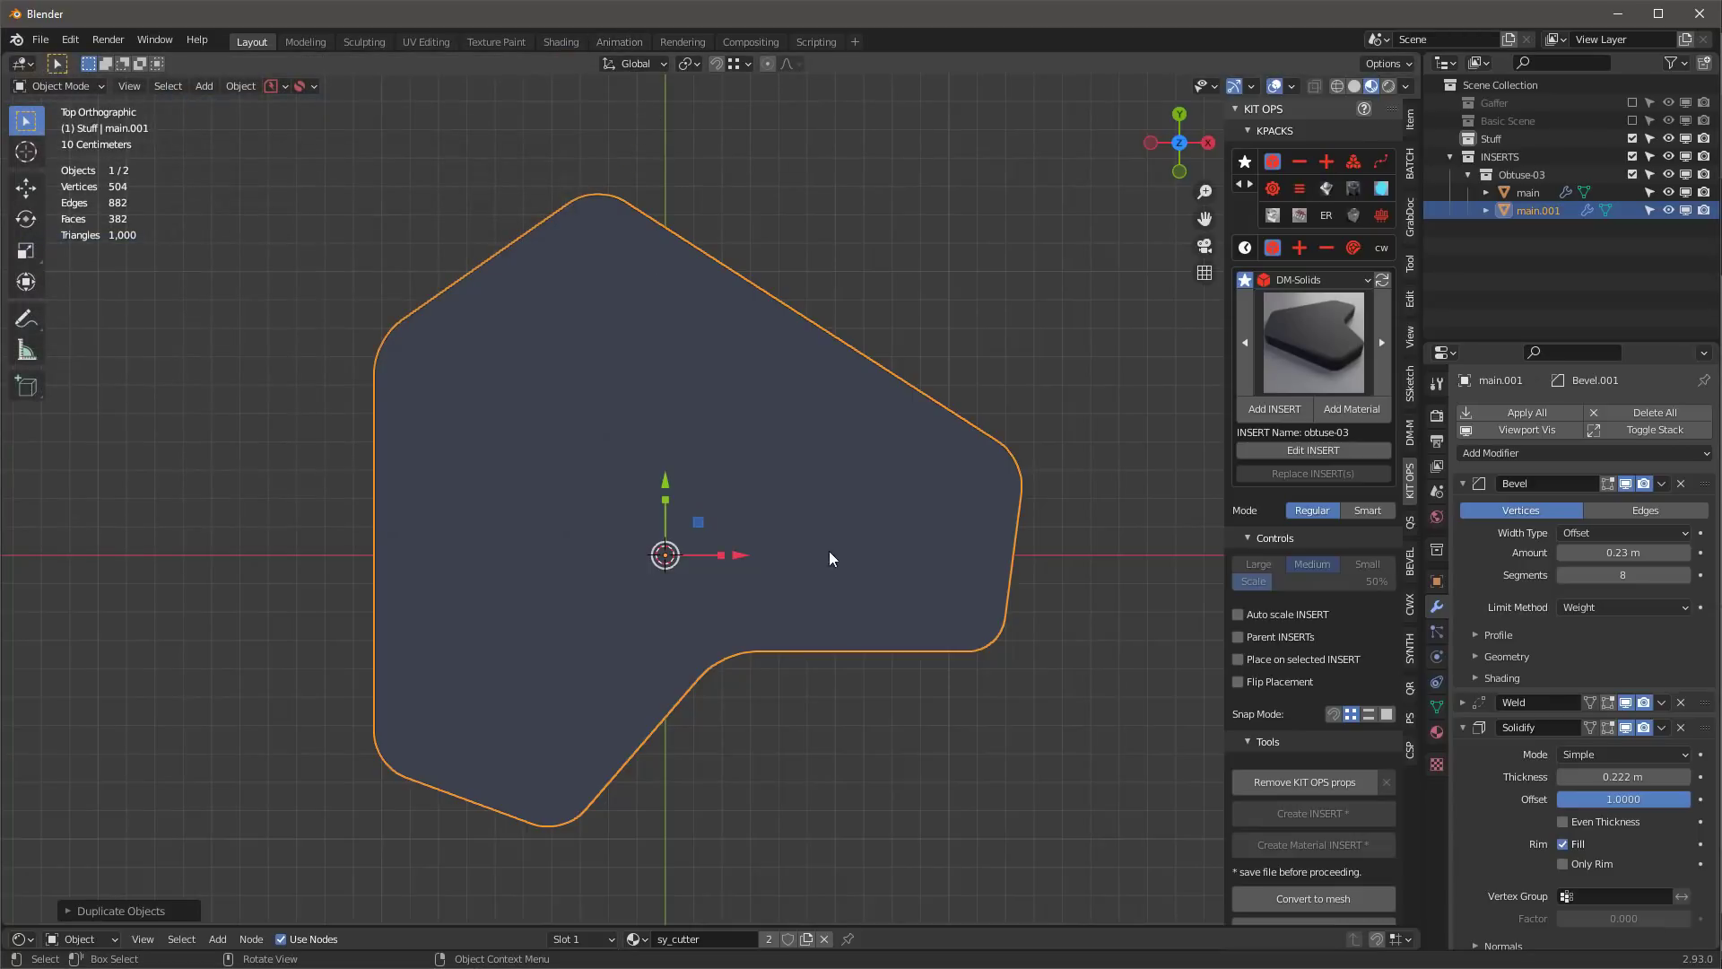
- In solid shading, move all outline edges of the duplicate outward with Offset Edges in Move mode, at a width of 0.09
key(Tab)
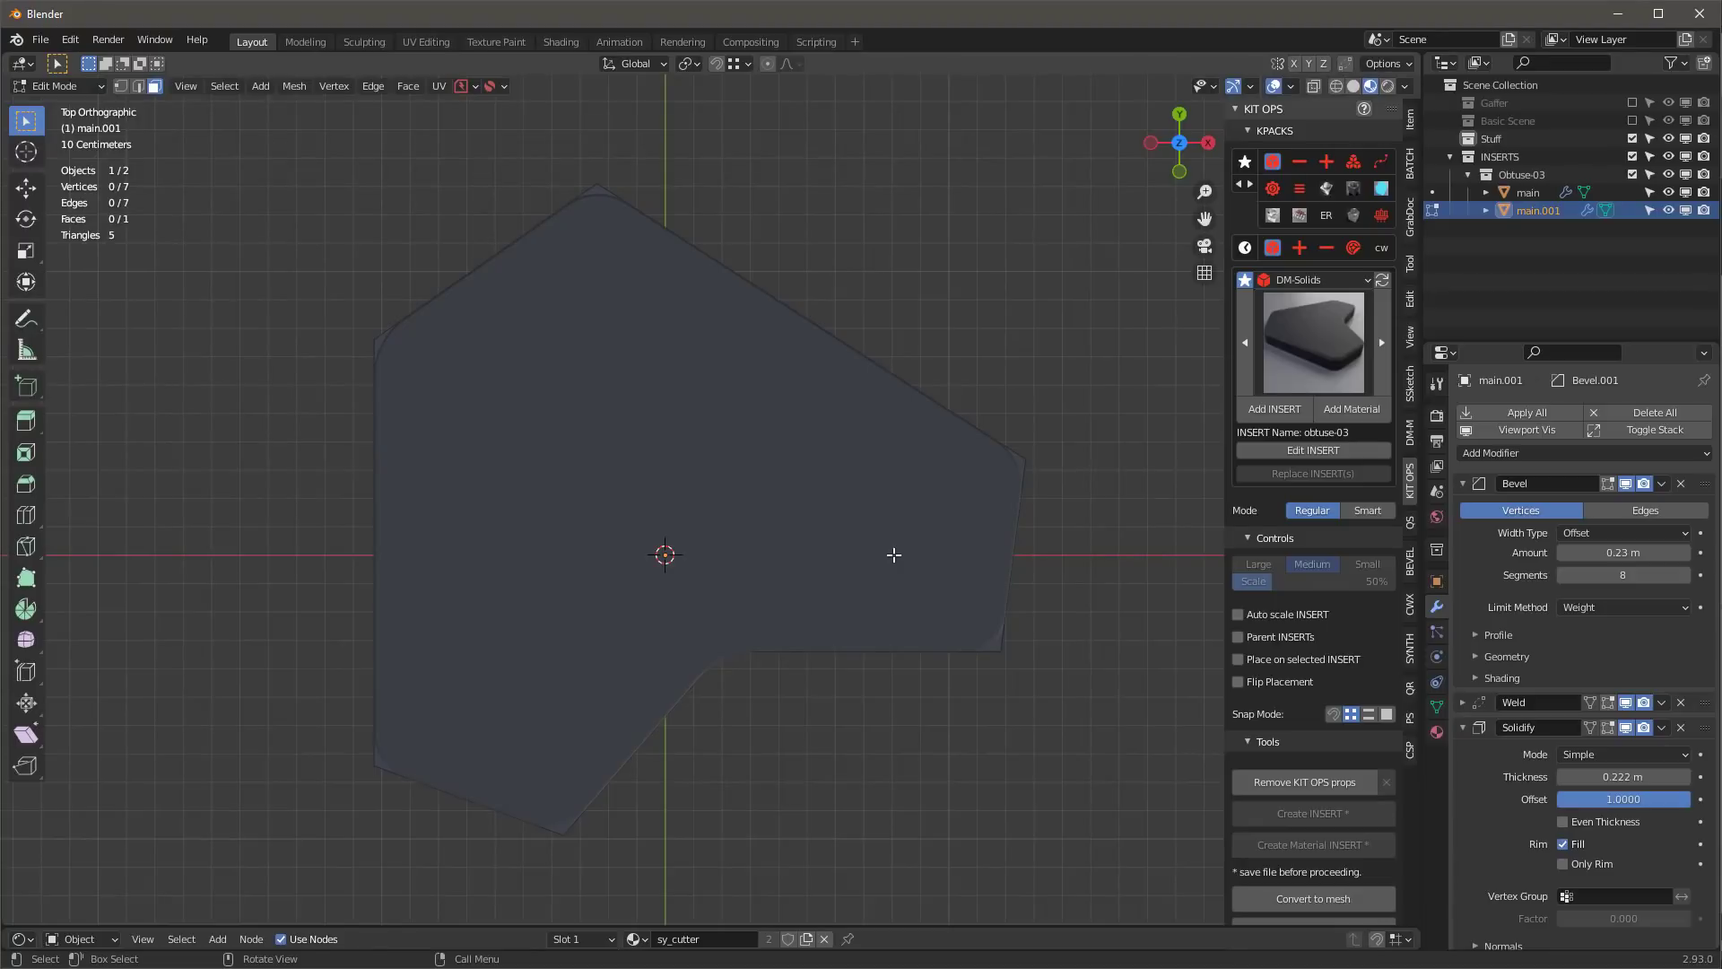
key(z)
click(1155, 585)
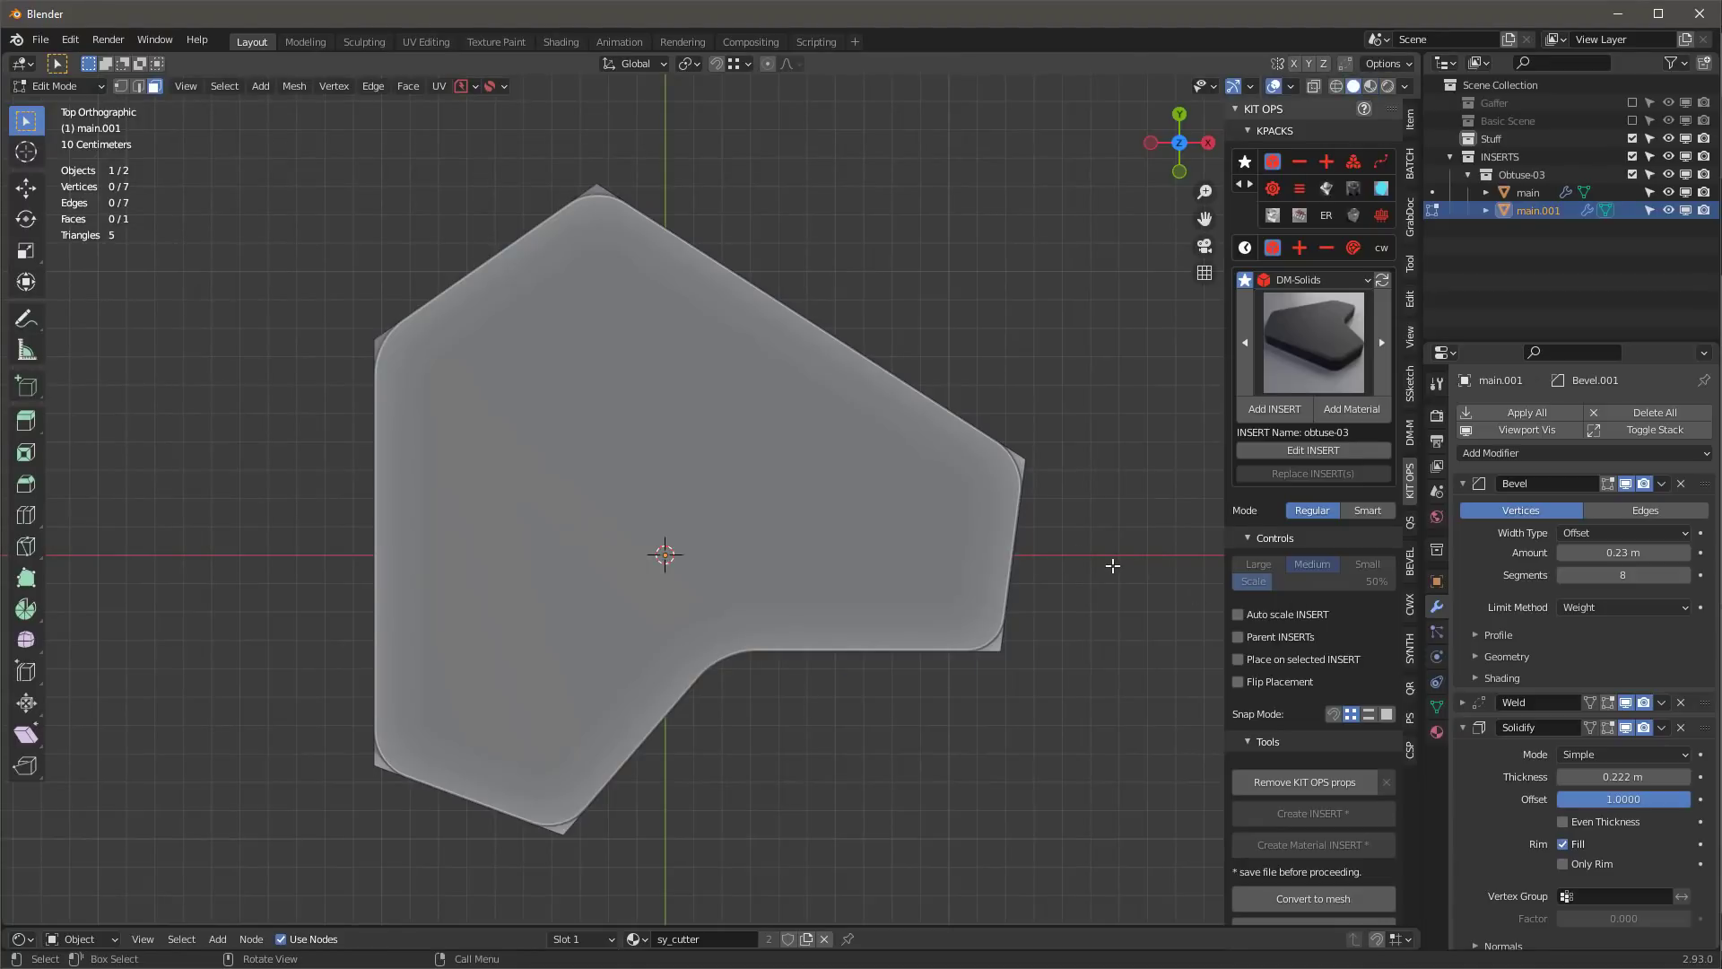
key(2)
key(a)
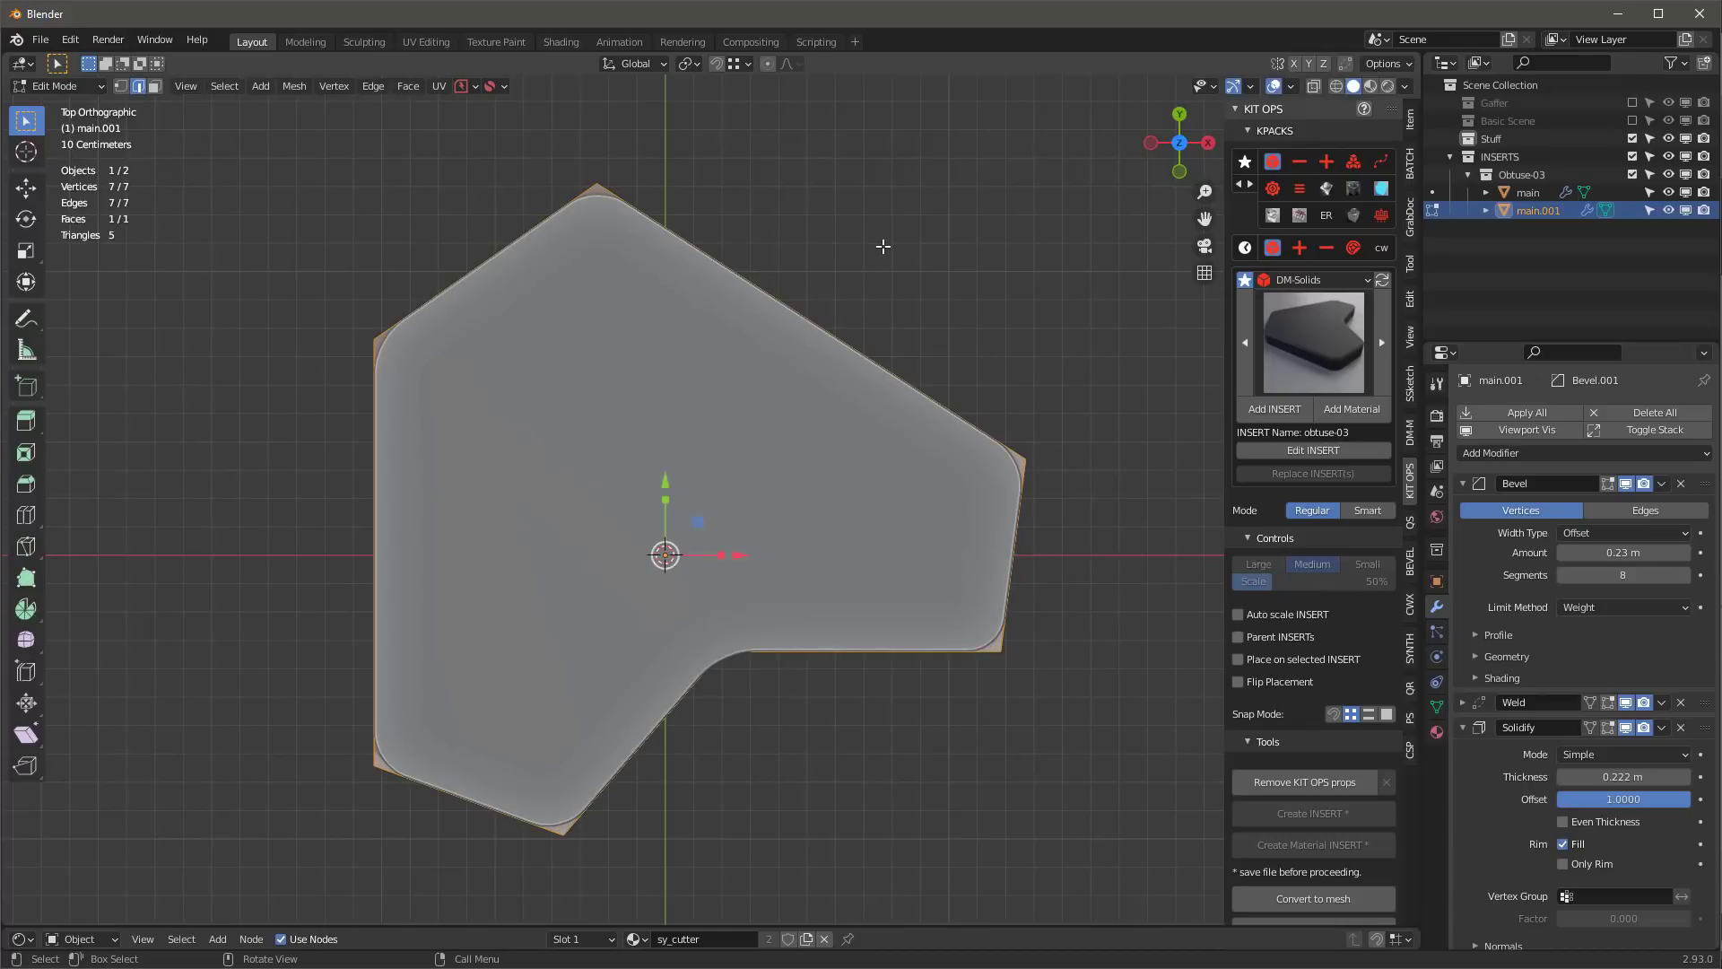
click(375, 85)
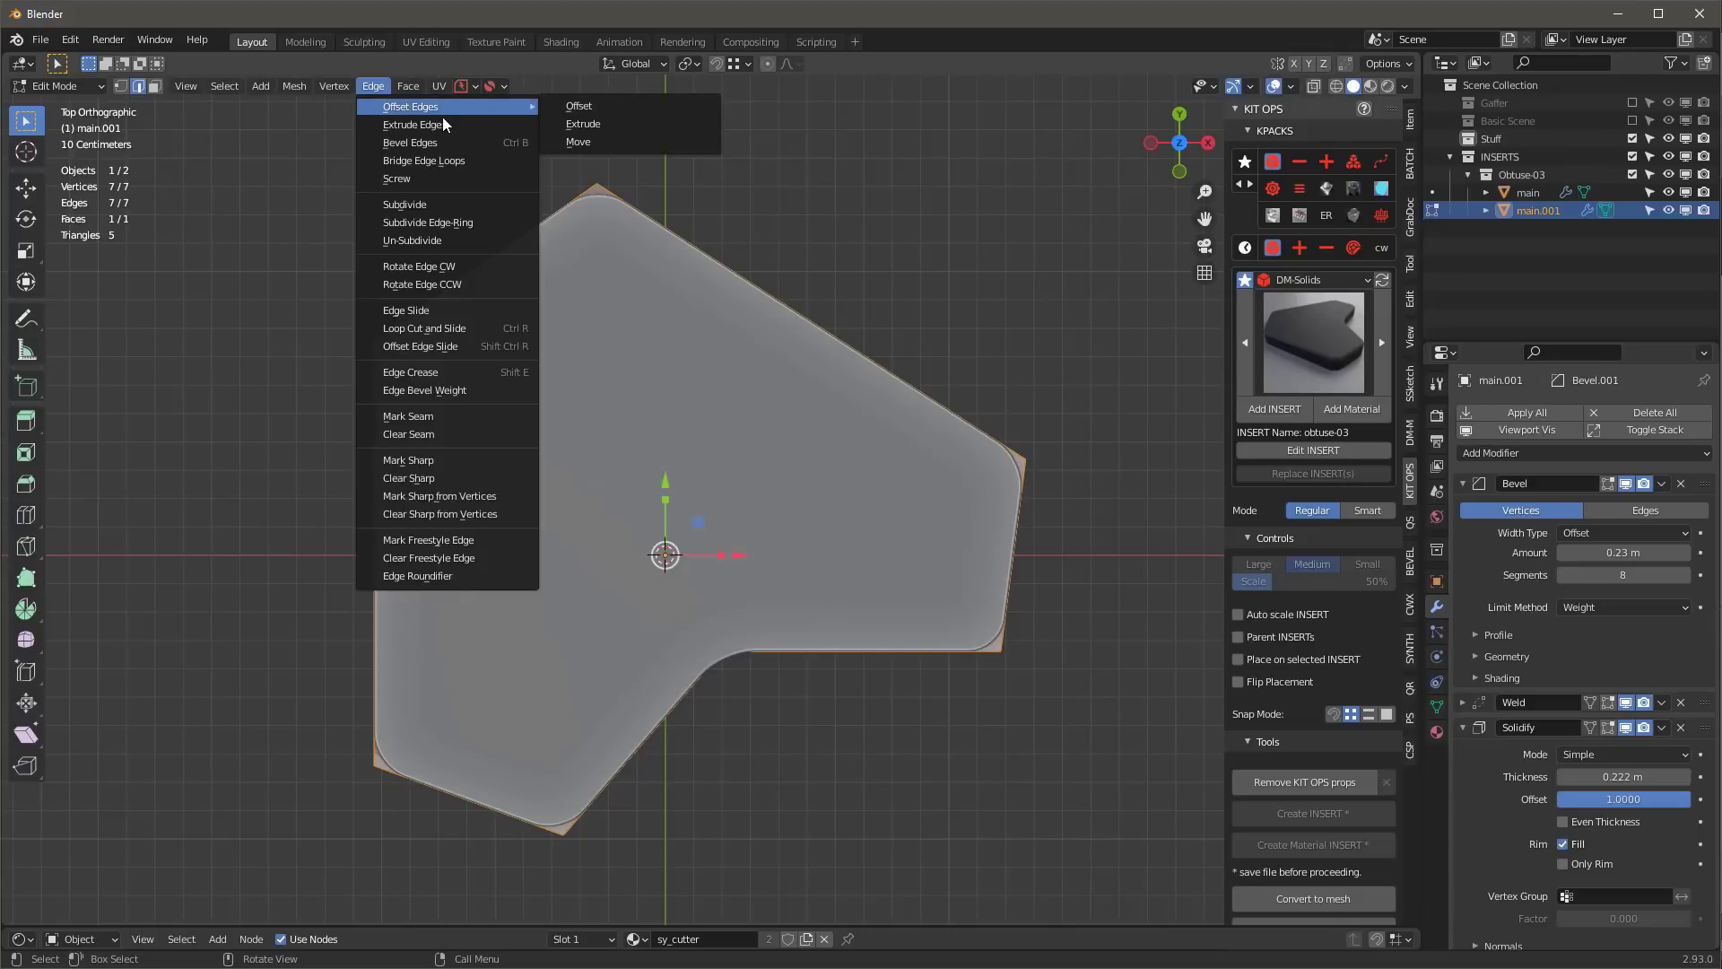
click(589, 141)
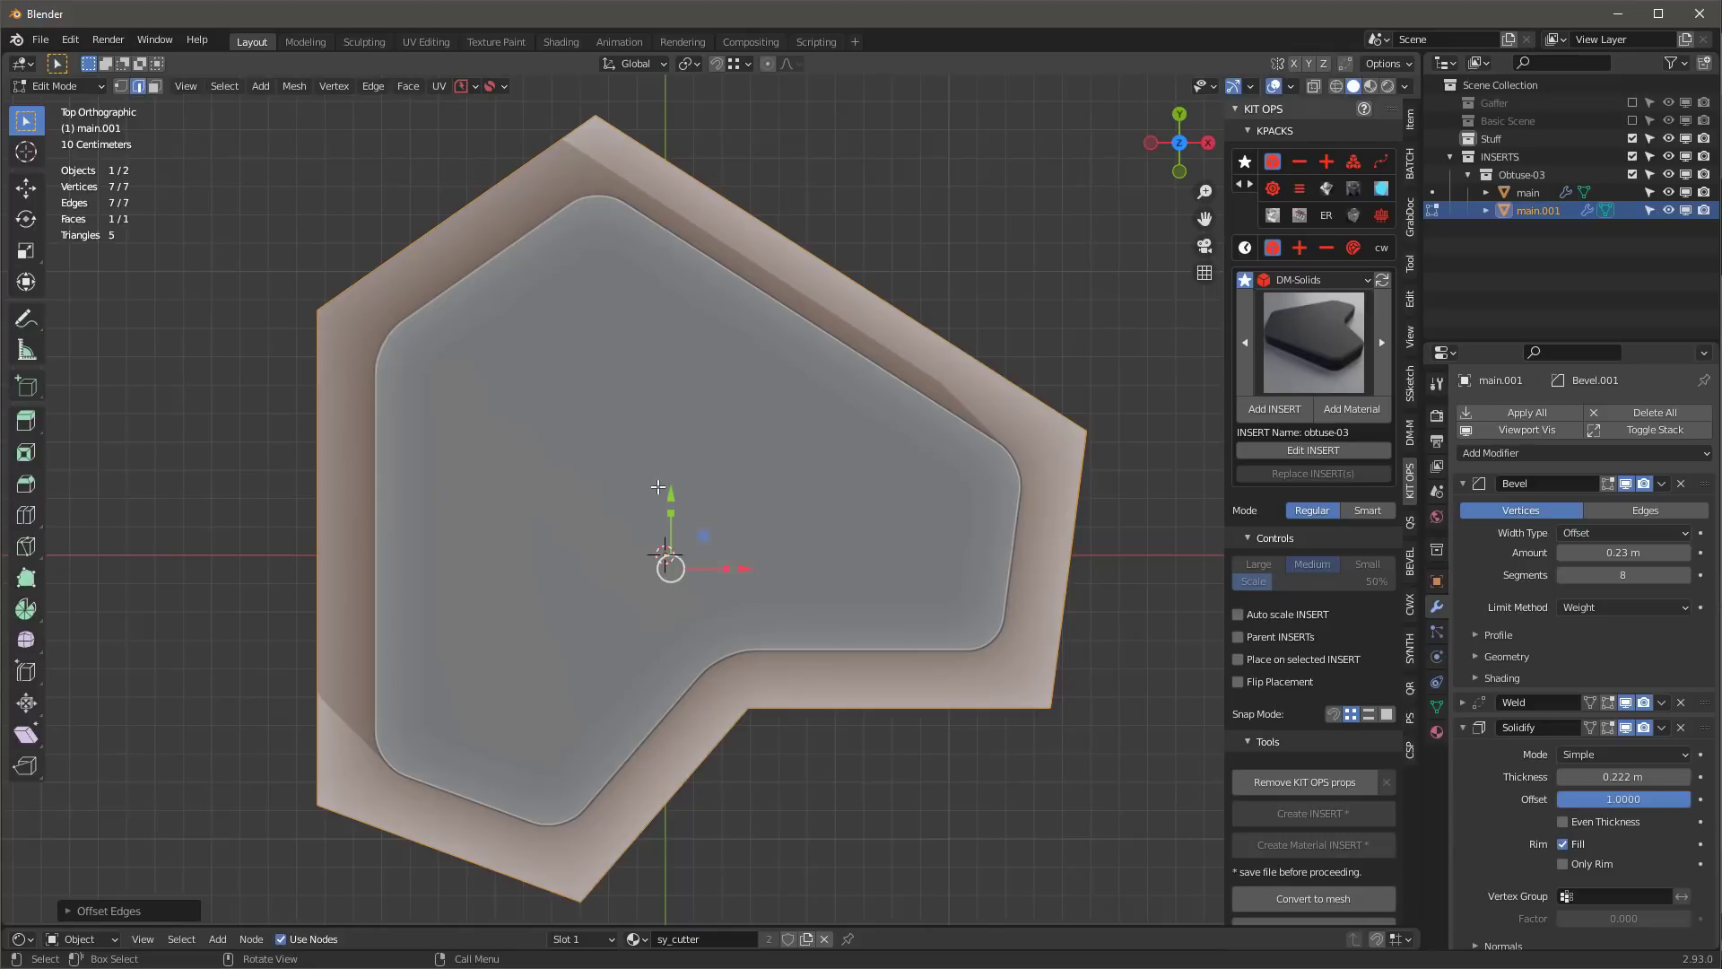
click(68, 911)
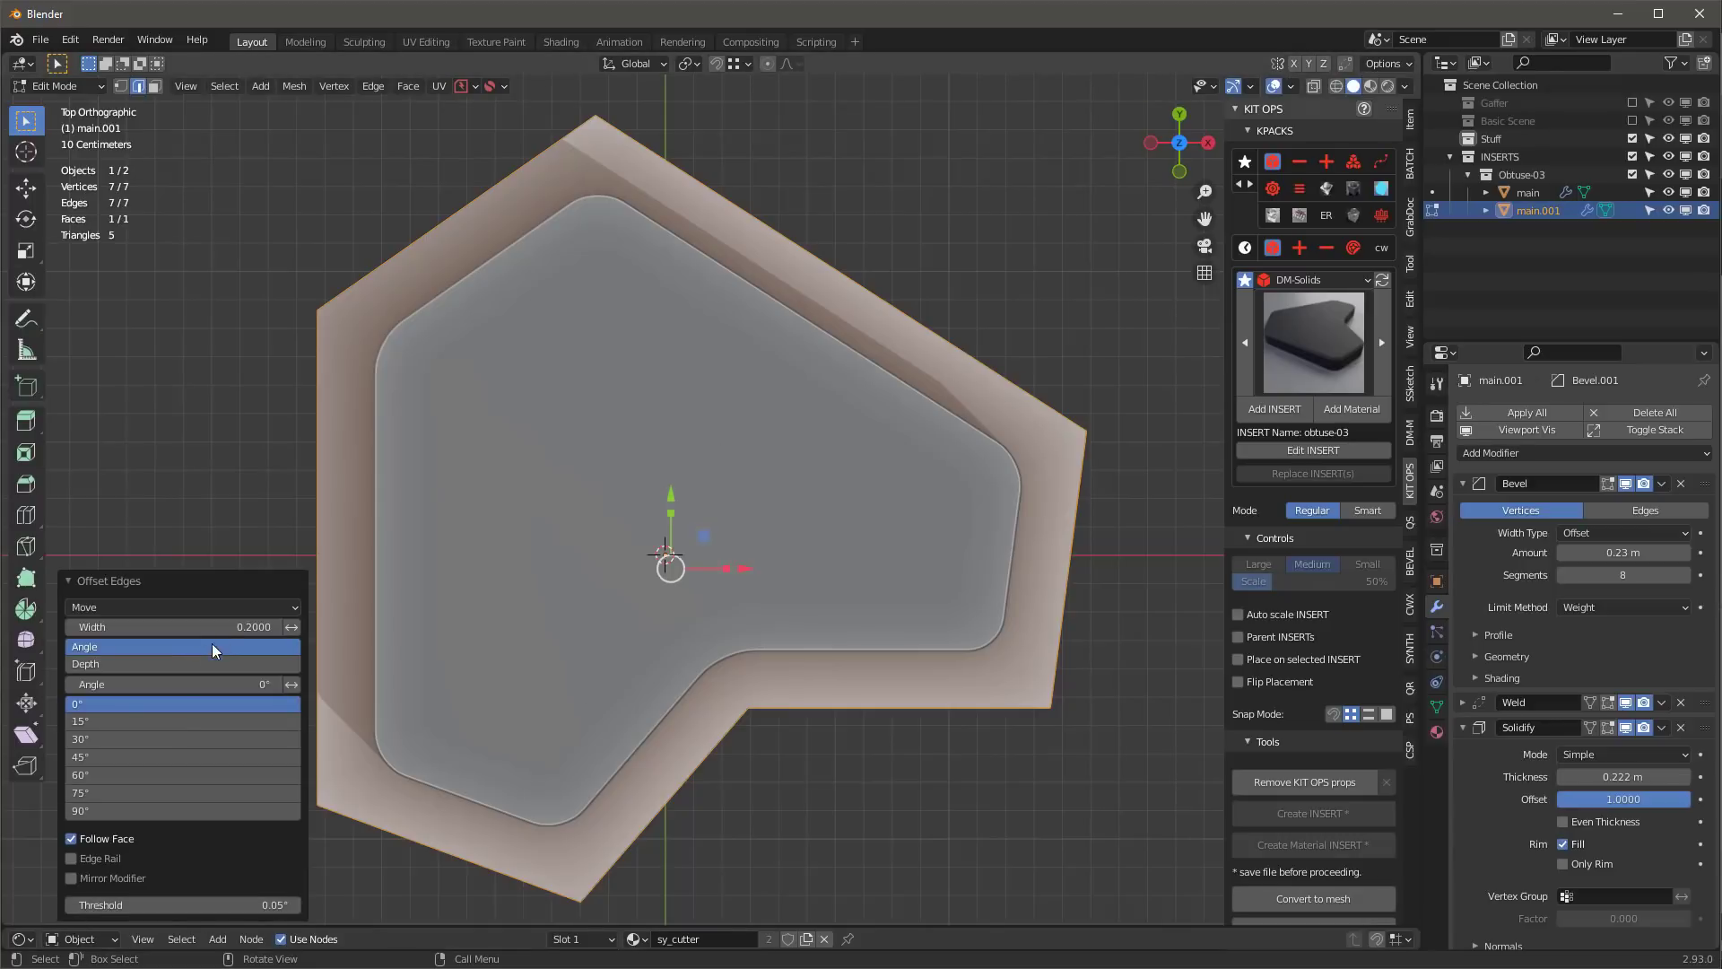
mouse_move(207, 627)
mouse_down()
mouse_move(179, 627)
mouse_move(206, 631)
mouse_up()
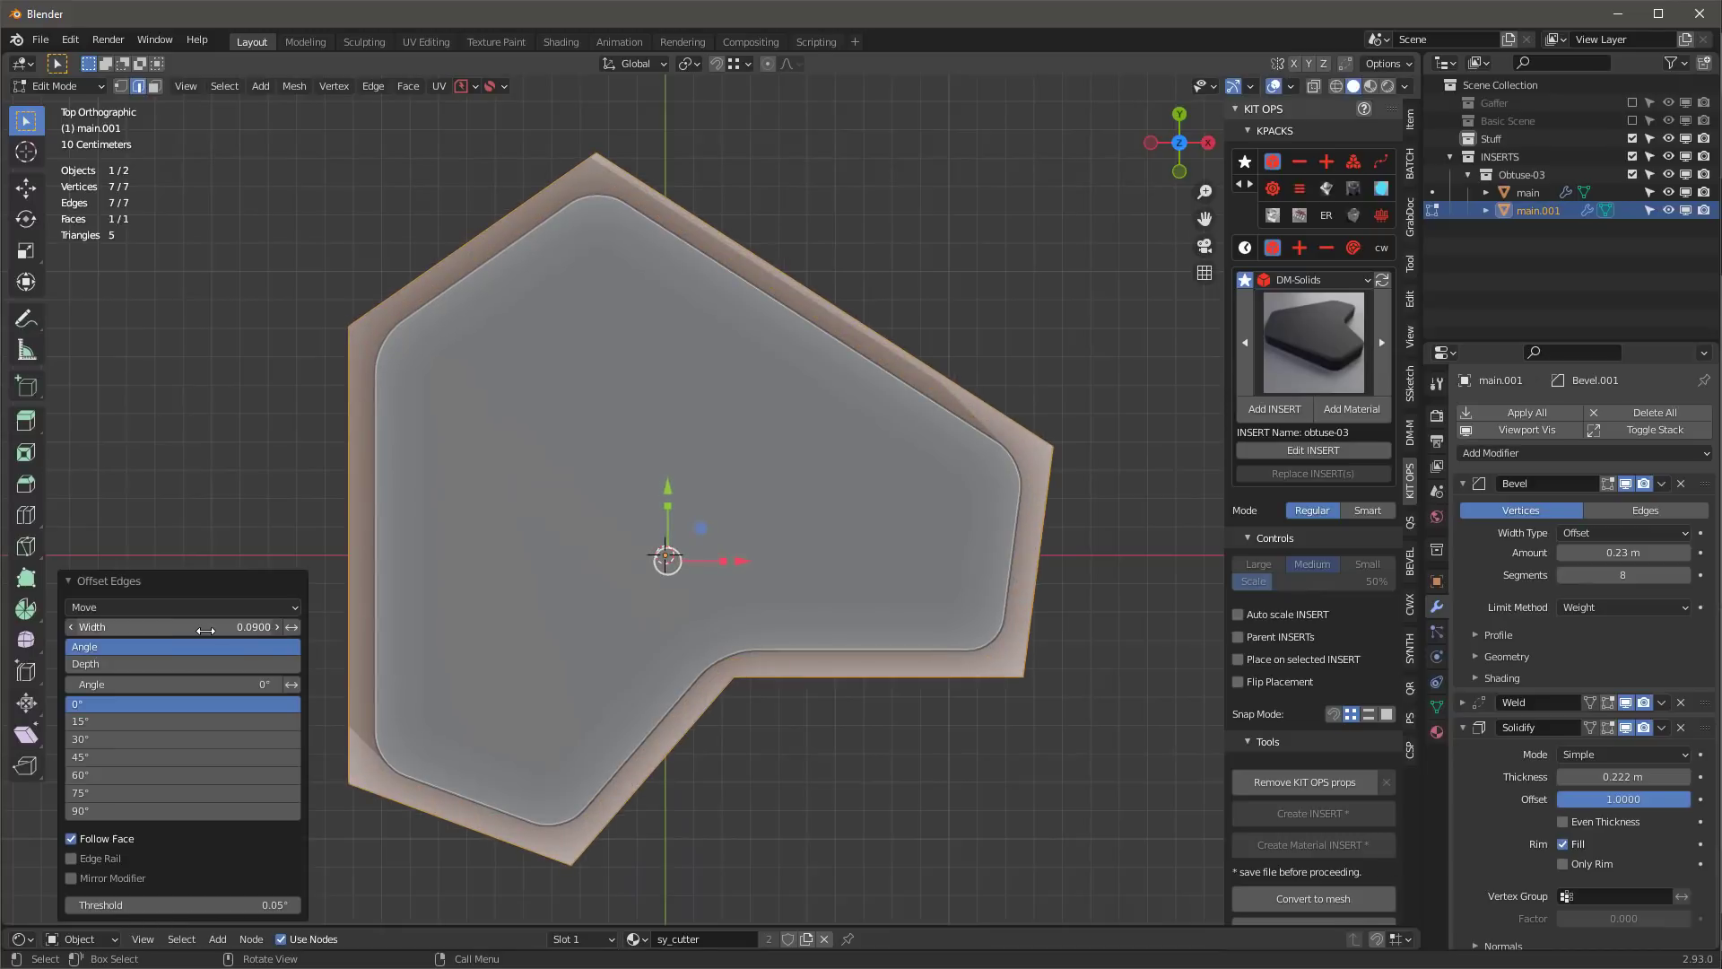
key(Tab)
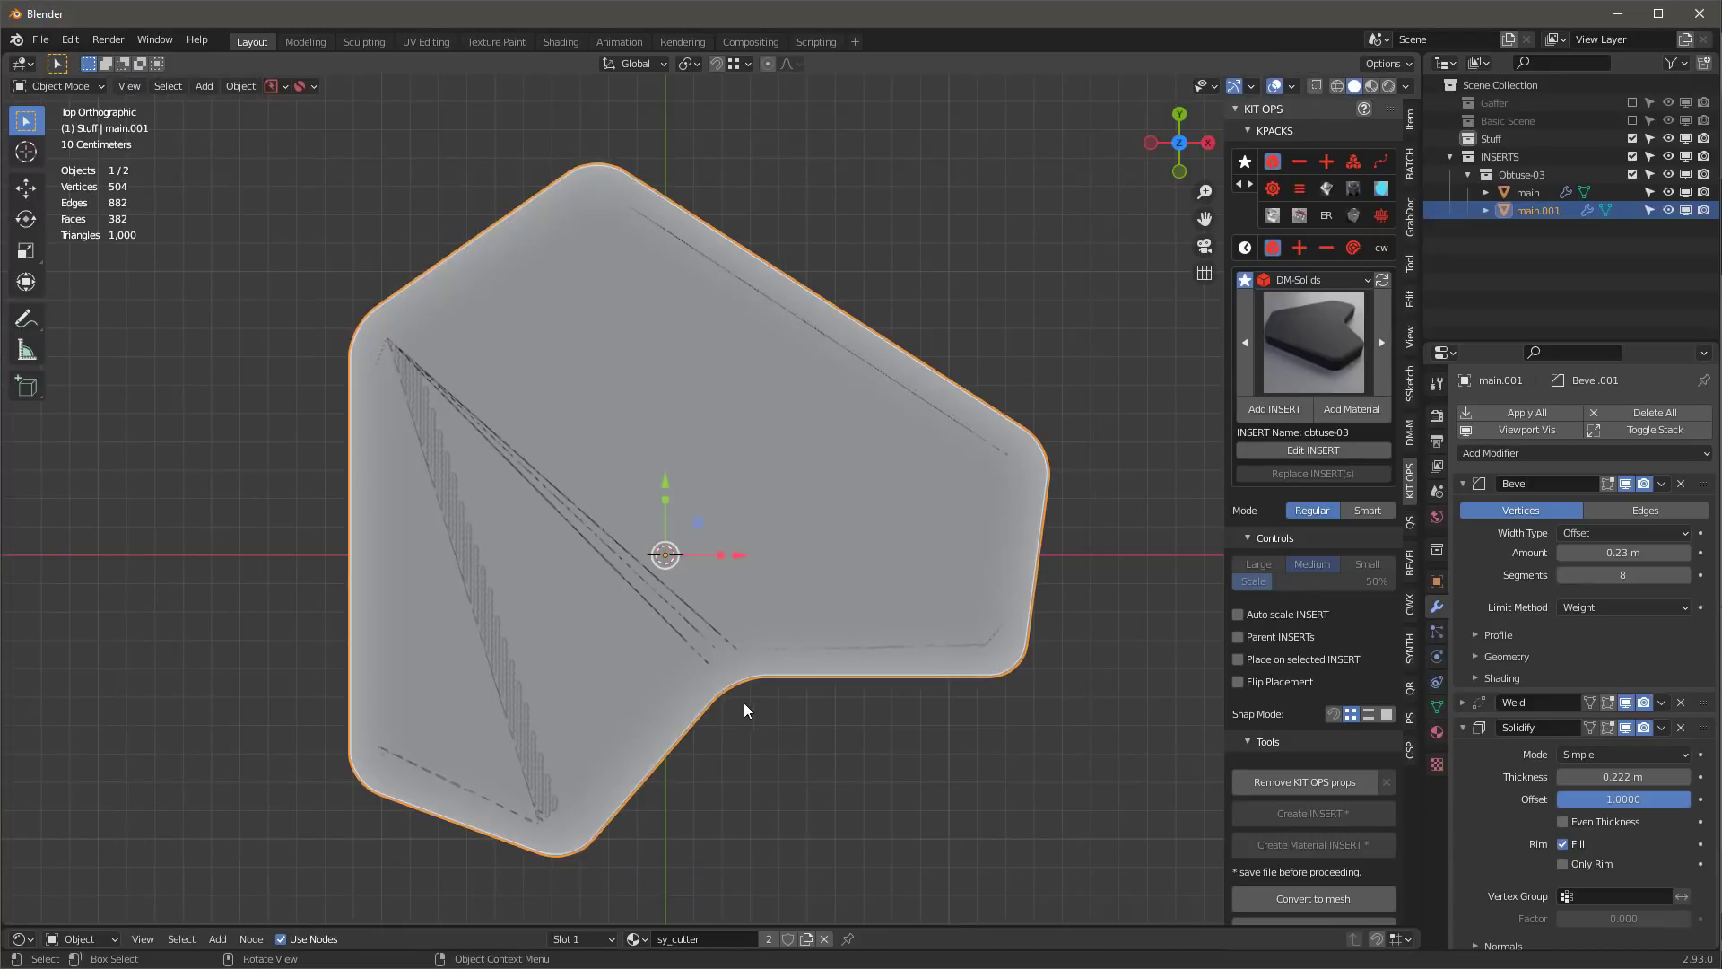
- Move the duplicate's inner corner vertex outward by about -0.10 m in X and -0.19 m in Y to soften the notch
key(Tab)
key(1)
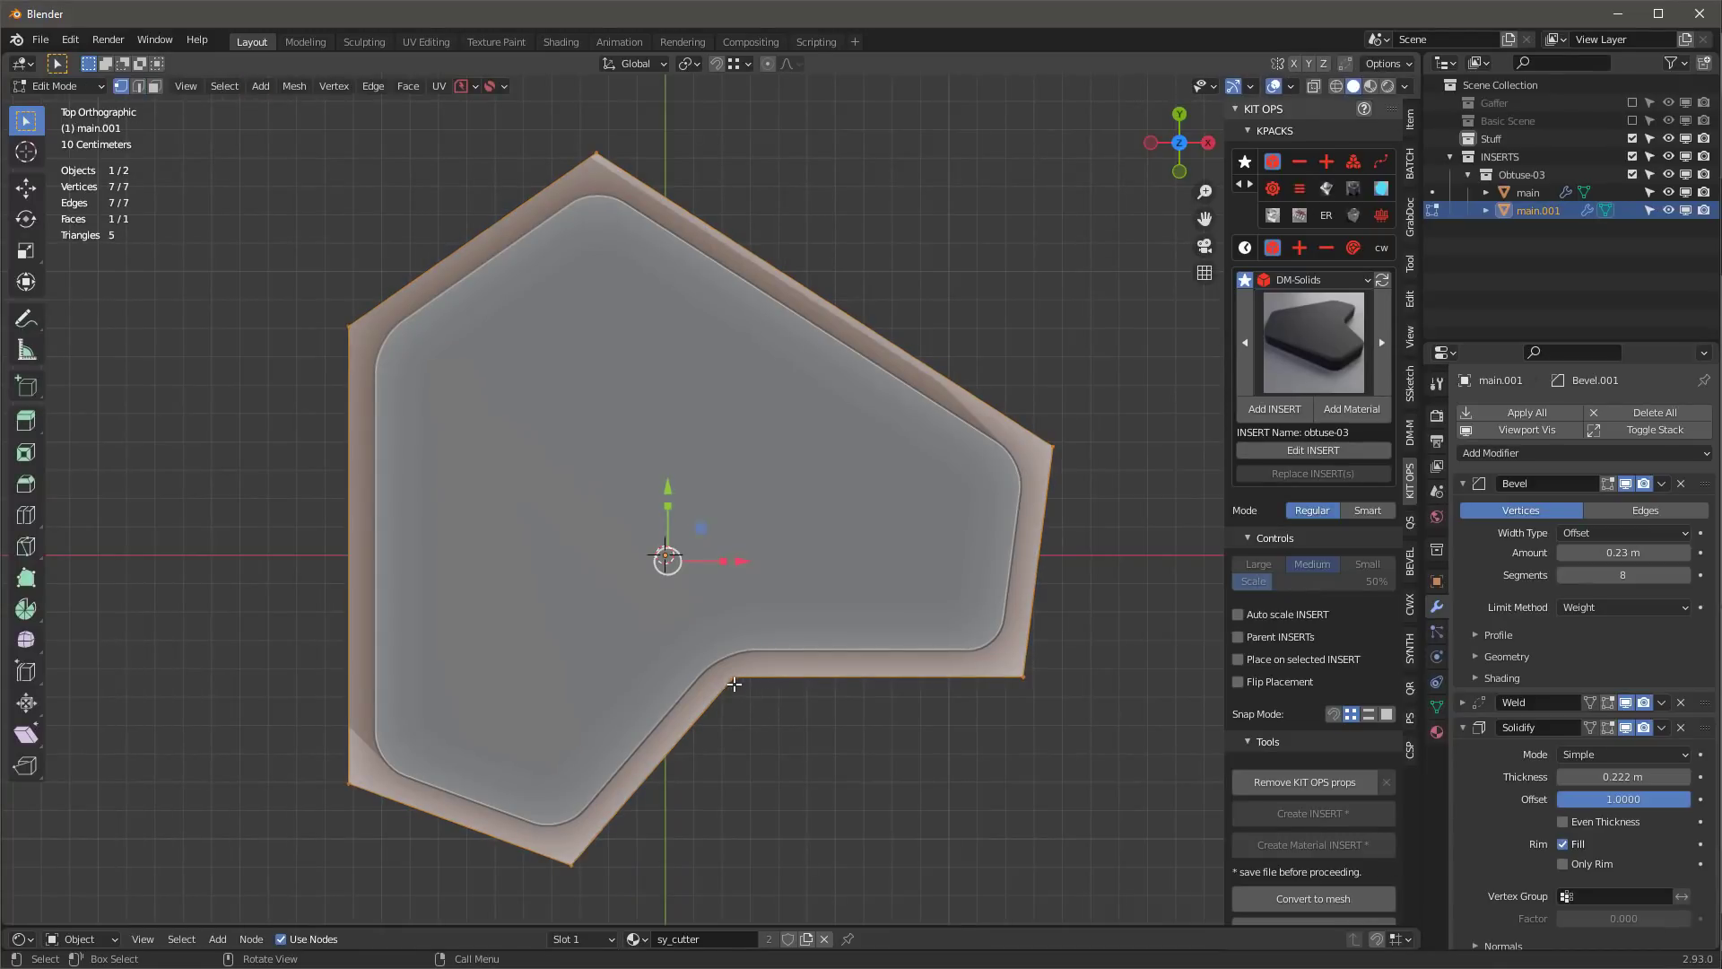
click(734, 680)
key(g)
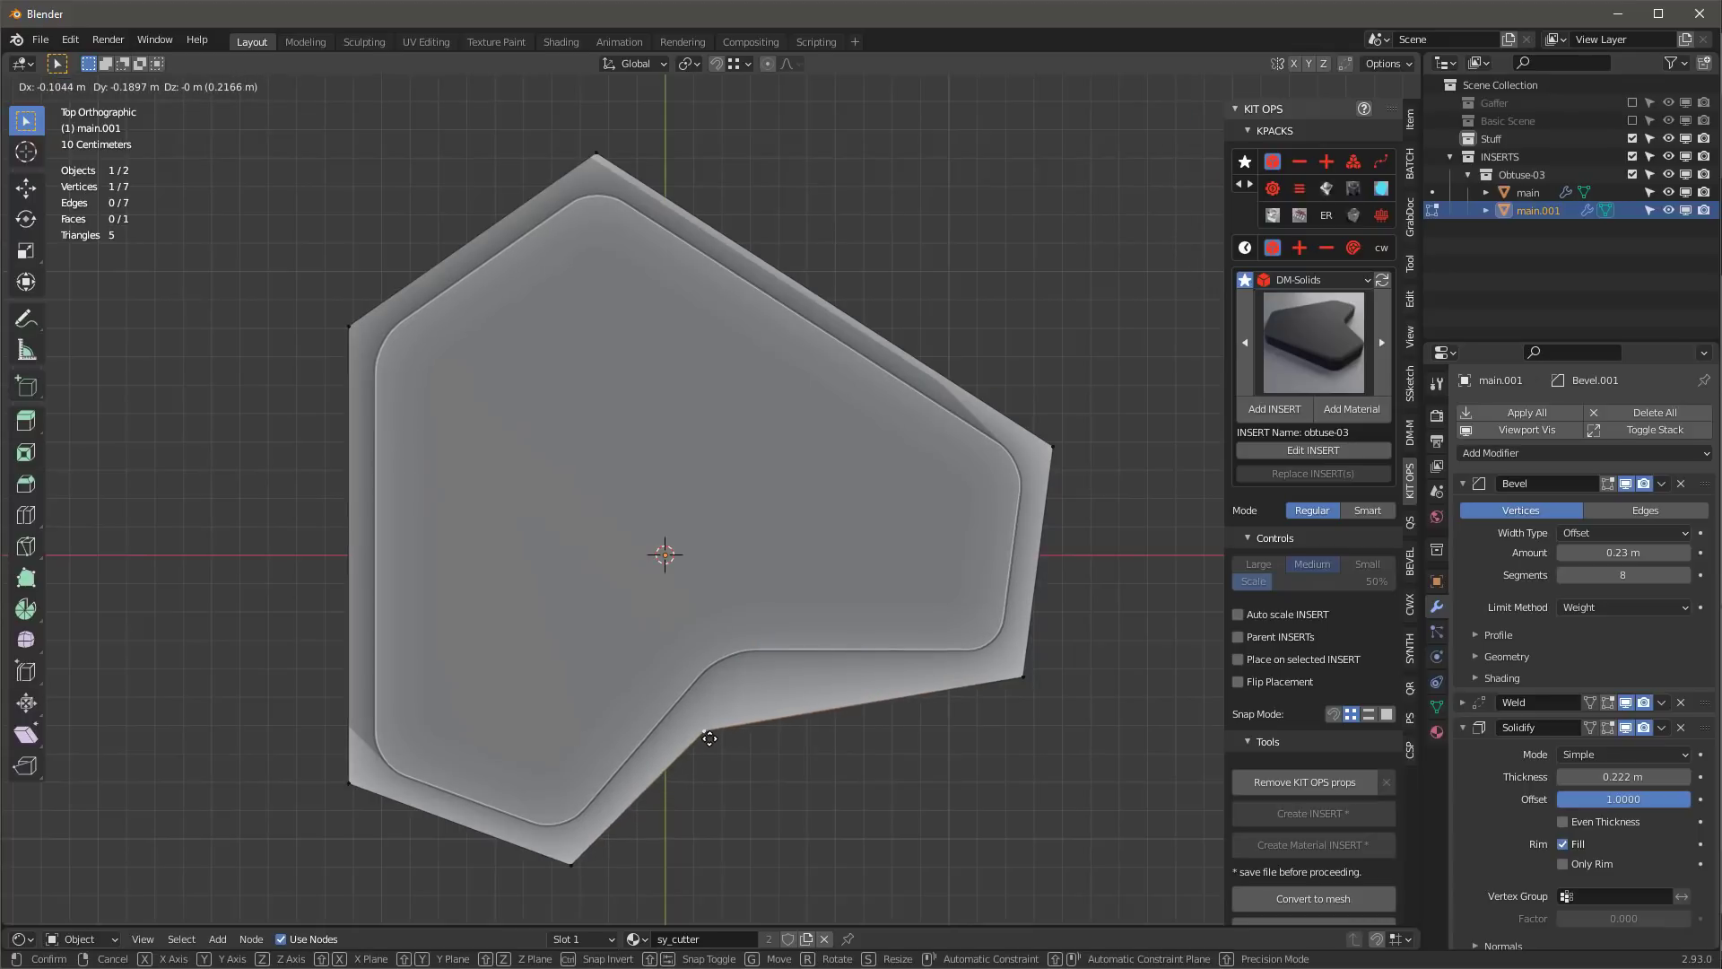
click(709, 738)
key(Tab)
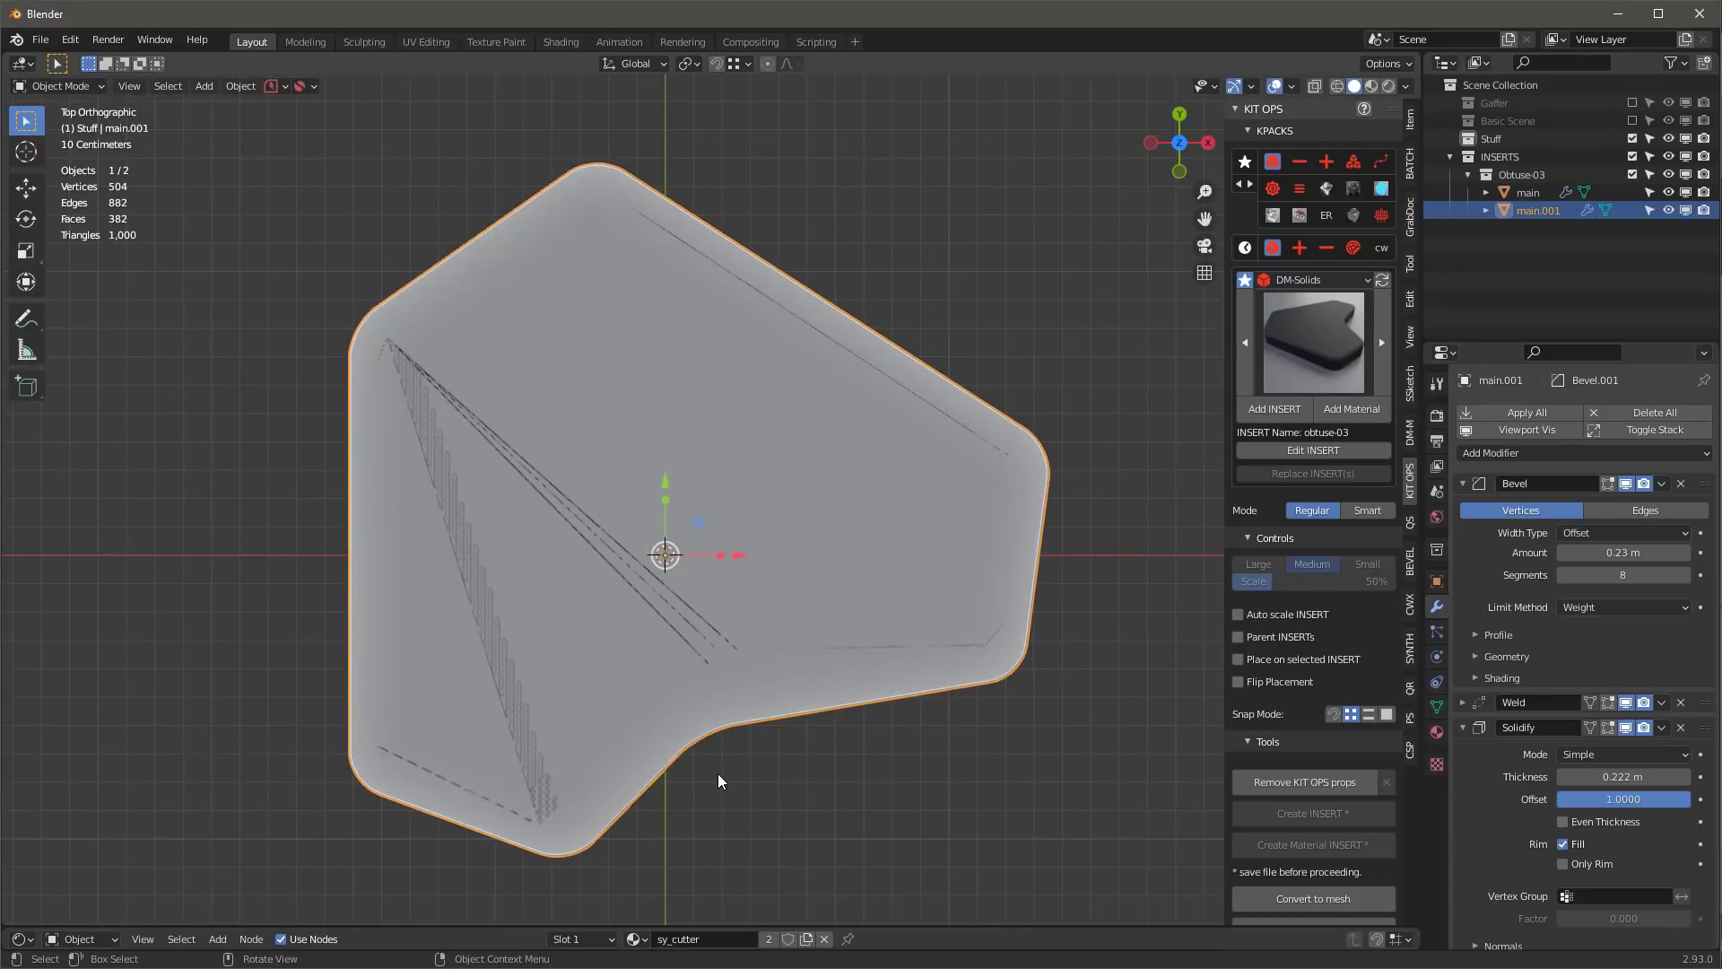
key(Tab)
key(Tab)
key(Tab)
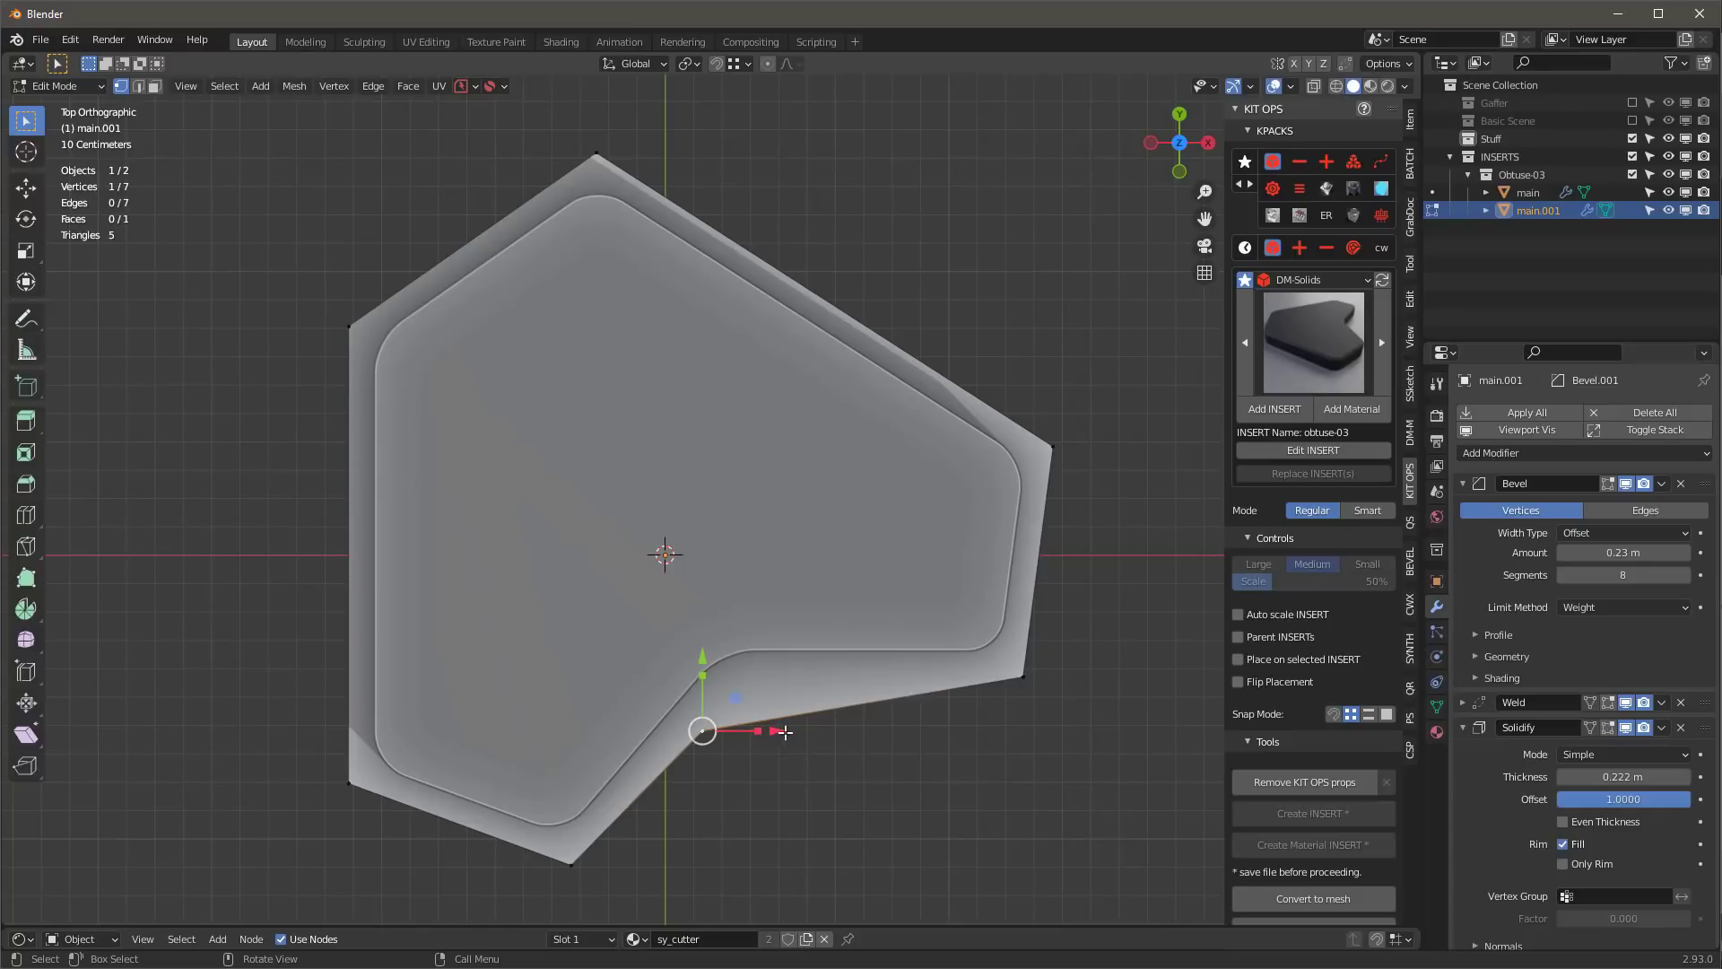
shift+scroll(828, 663, down, 3)
key(Tab)
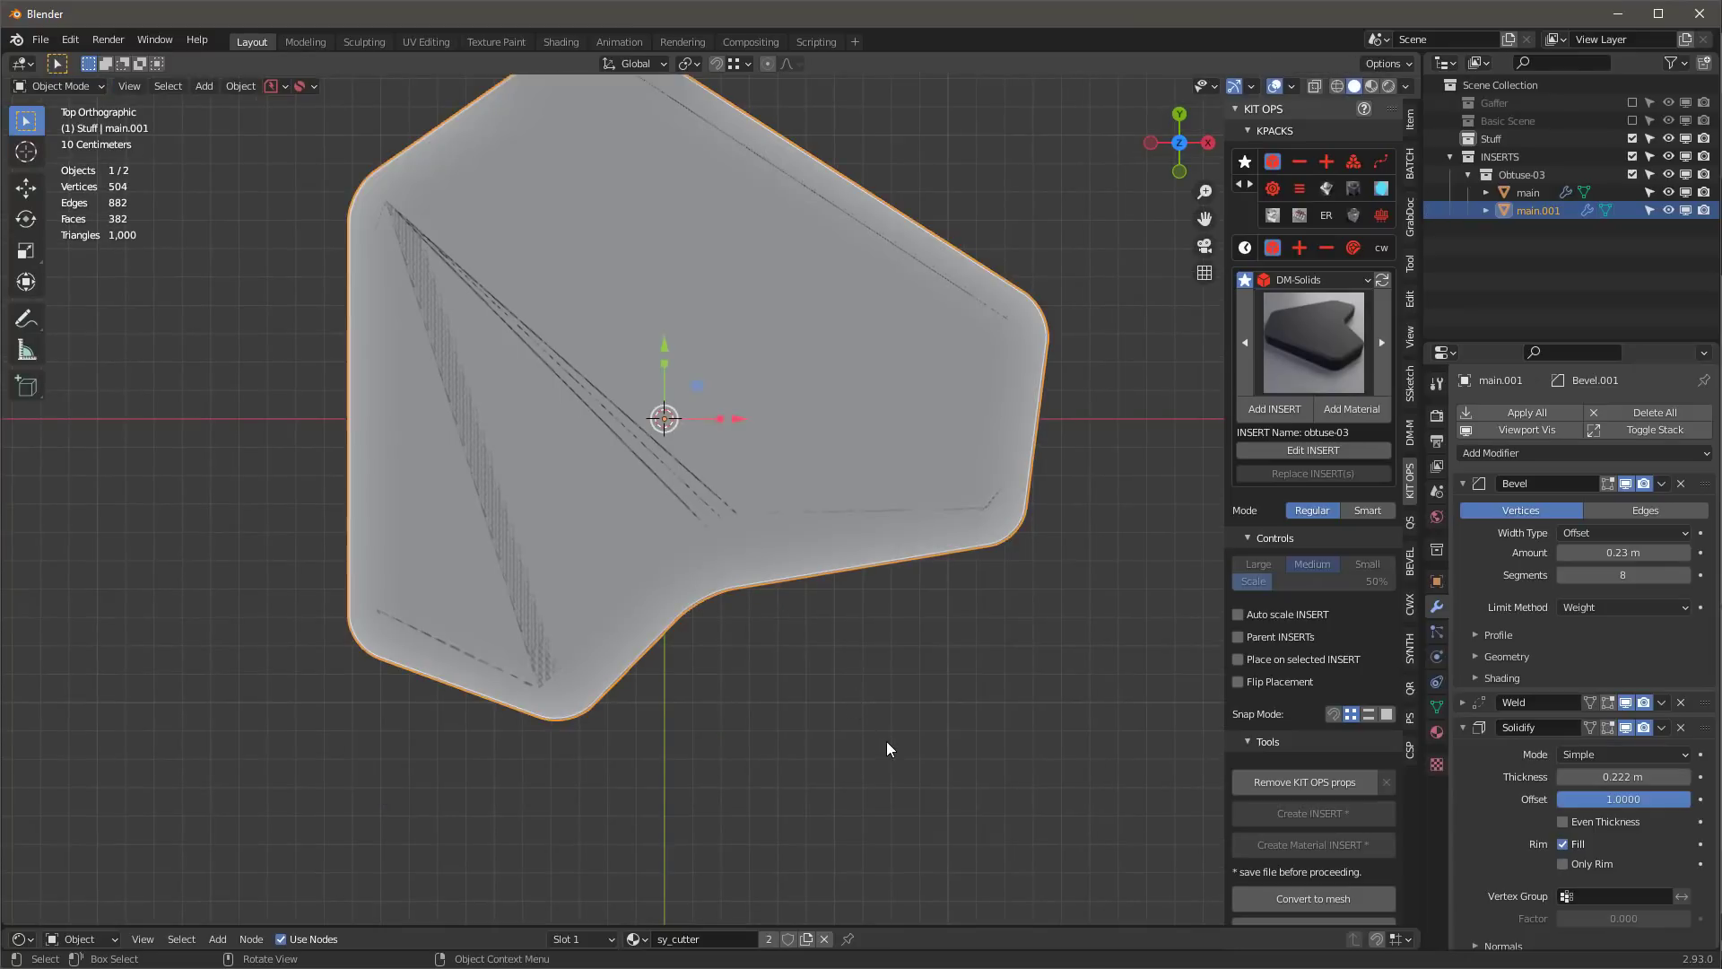
- In the front view, raise the duplicate about 0.07 m along Z and set its Solidify thickness to 0.089 m
middle_drag(886, 740, 861, 542)
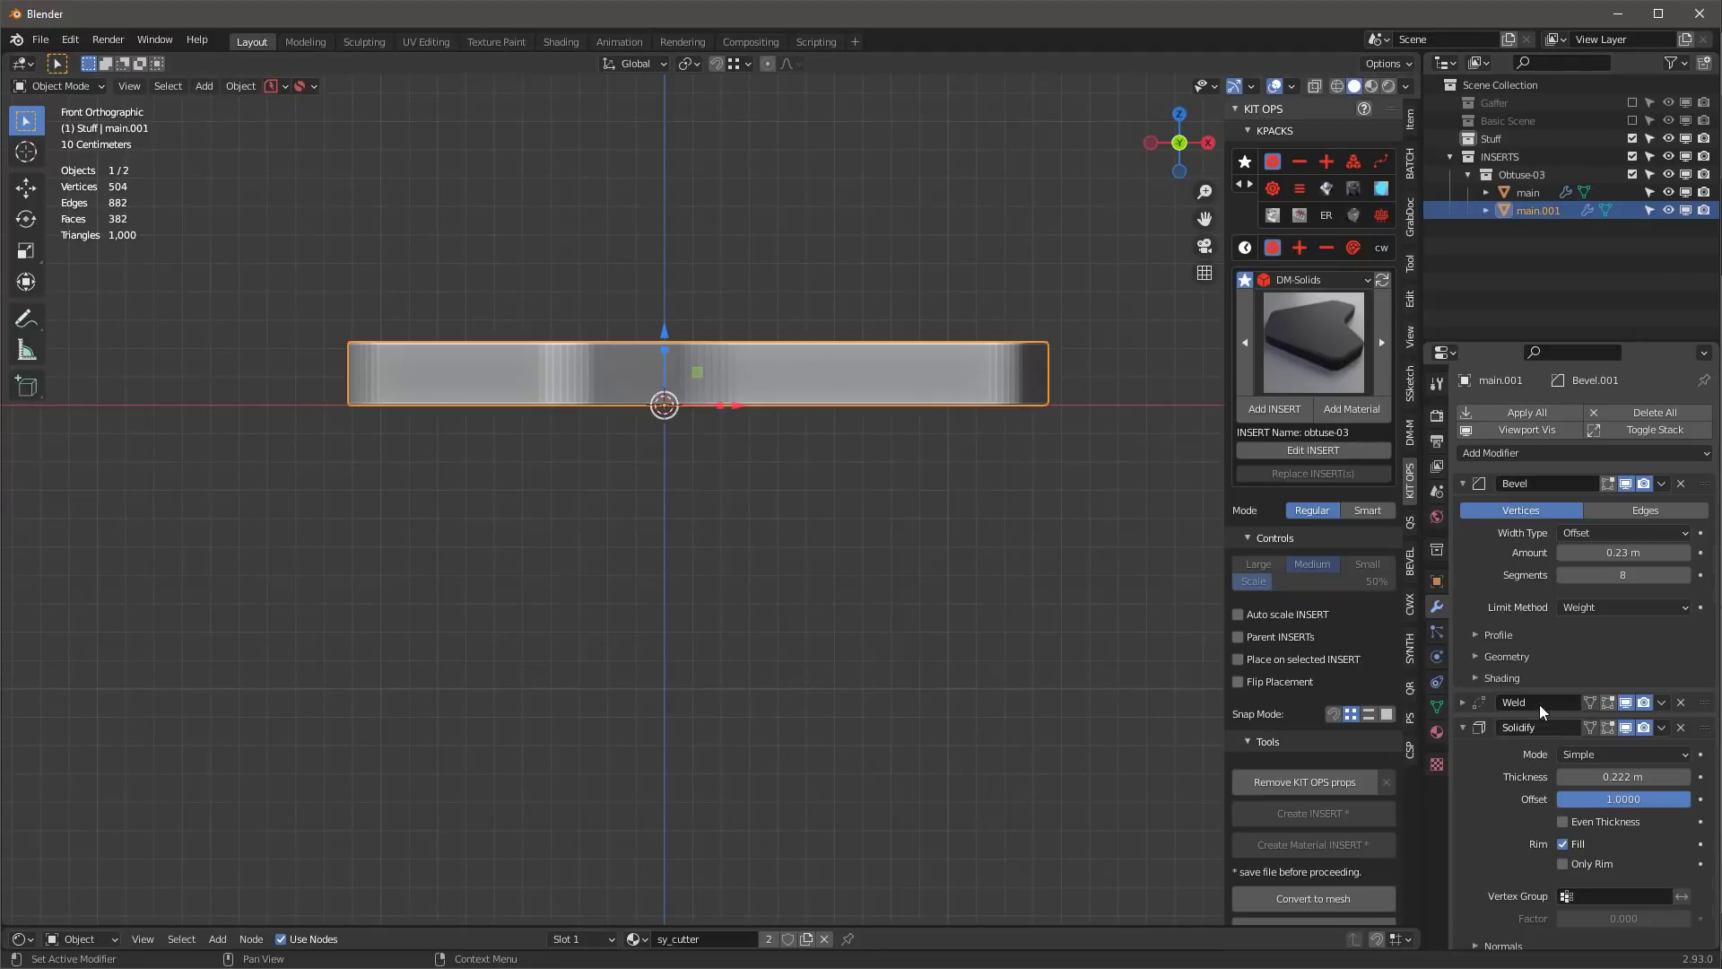
drag(664, 337, 672, 309)
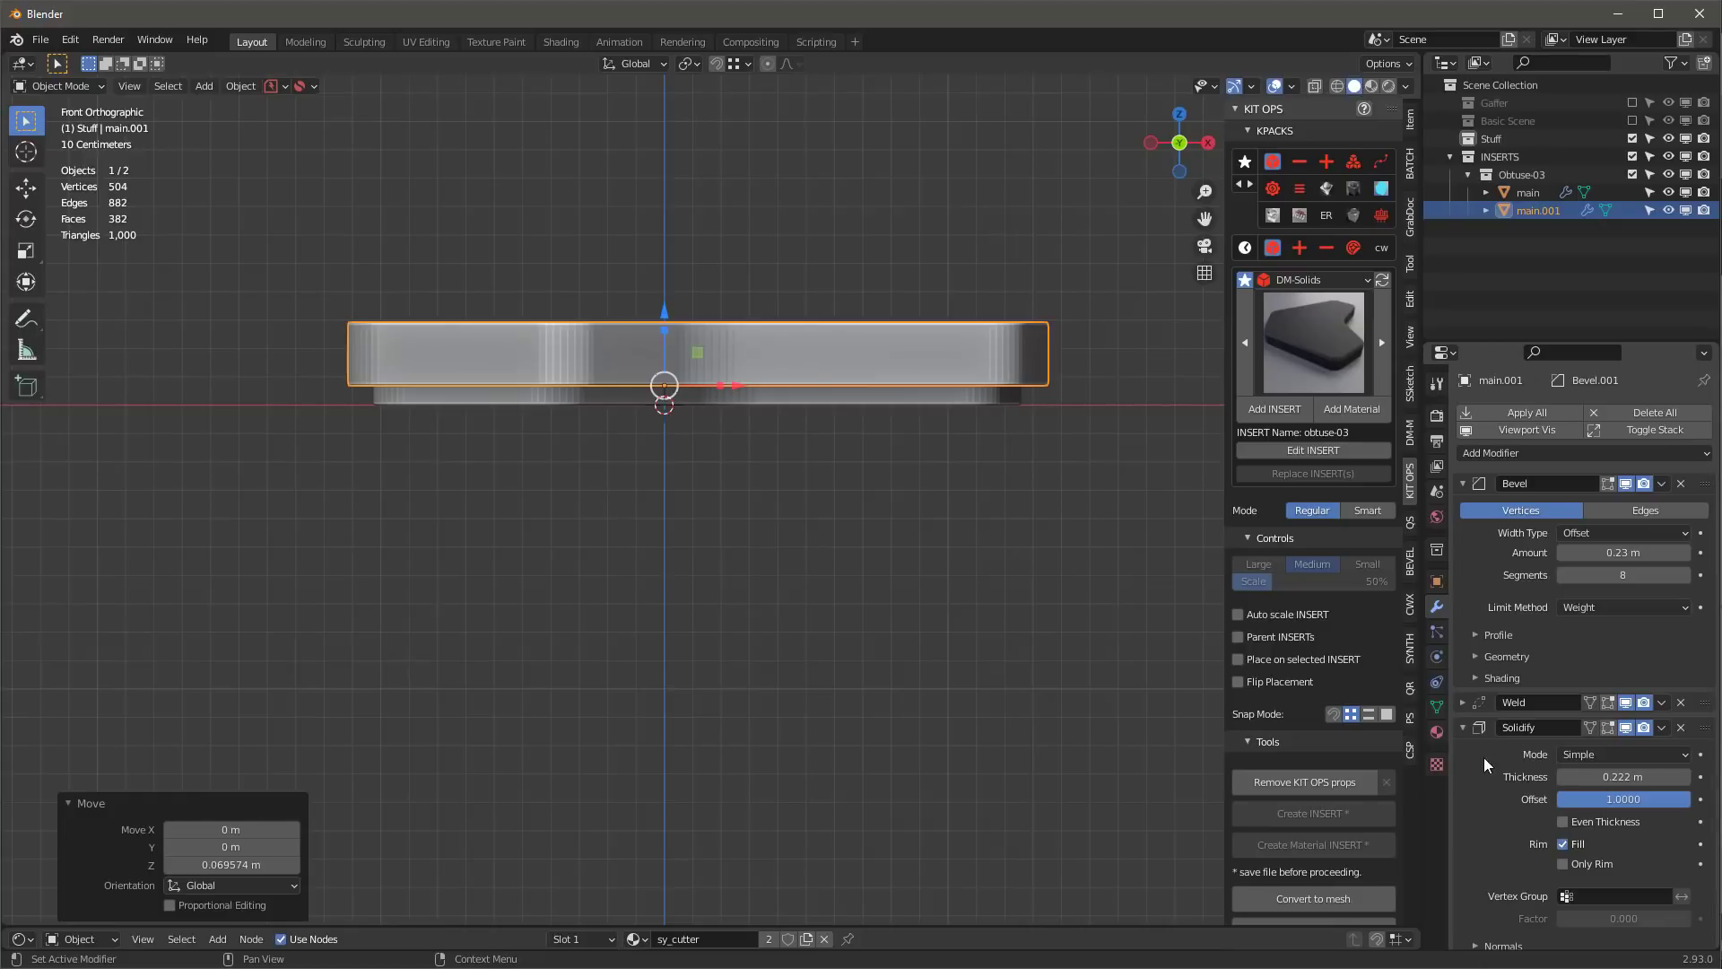
drag(1628, 776, 1562, 776)
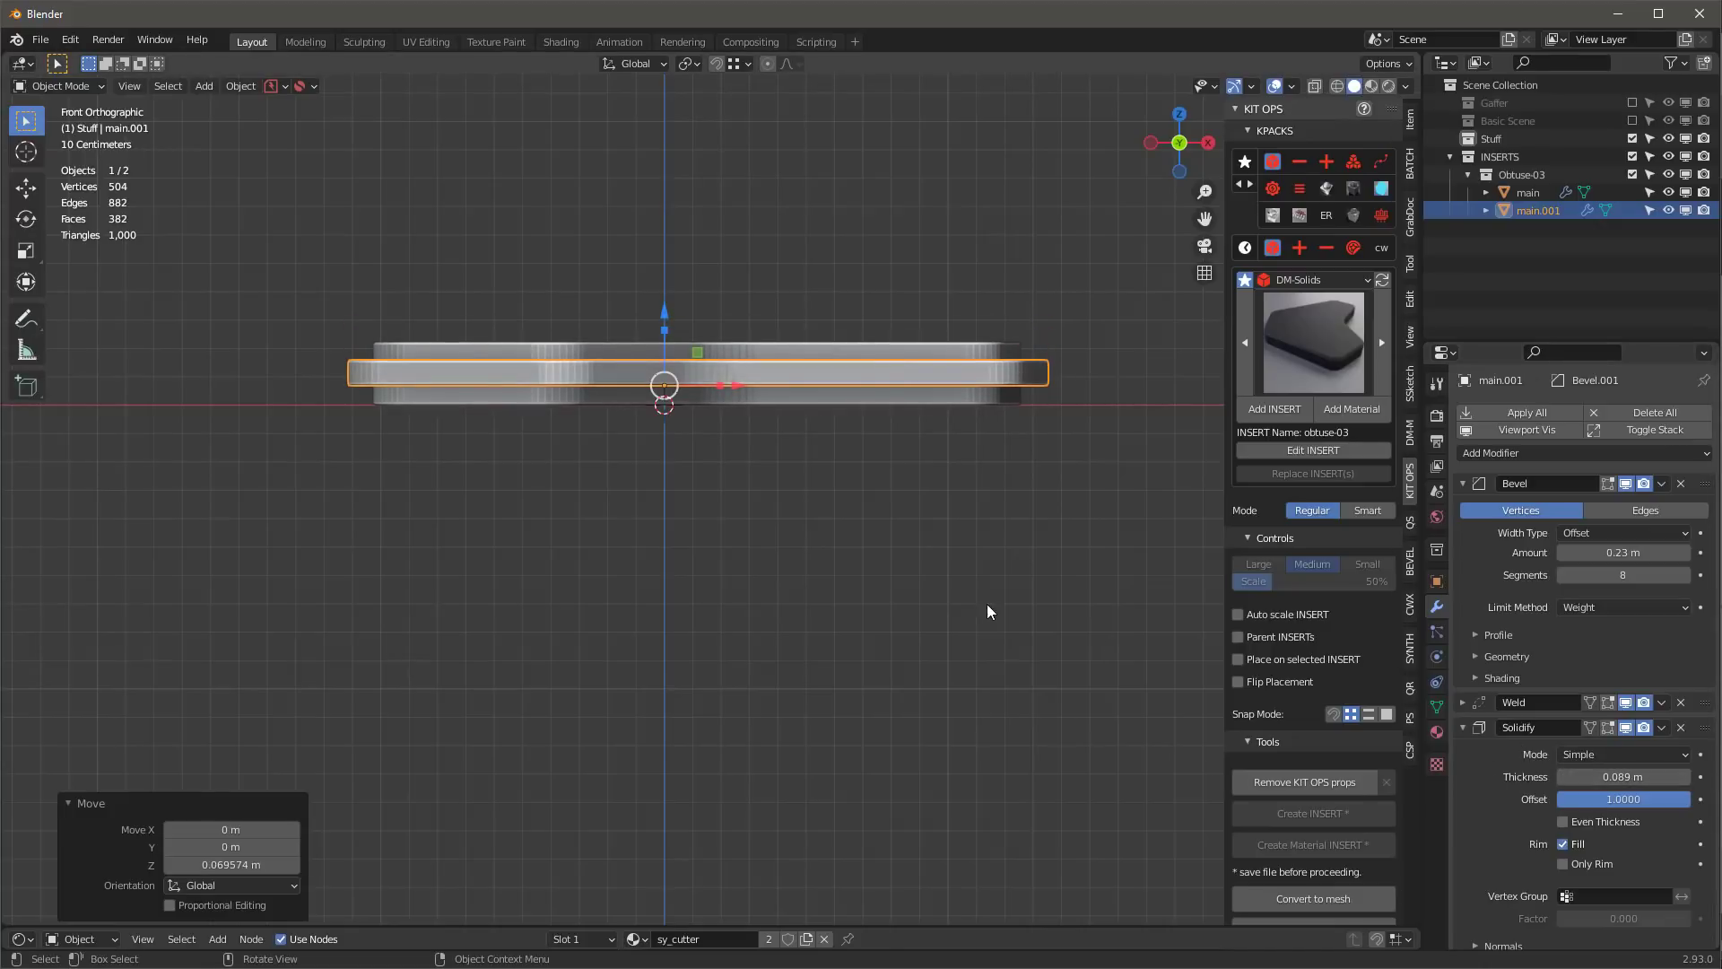
click(843, 534)
- Insert the KIT OPS .cyl solid from DM-Solids on the main plate's top face, with snapping cancelled for free placement
middle_drag(815, 520, 826, 595)
scroll(824, 596, down, 4)
scroll(832, 583, up, 3)
click(1300, 314)
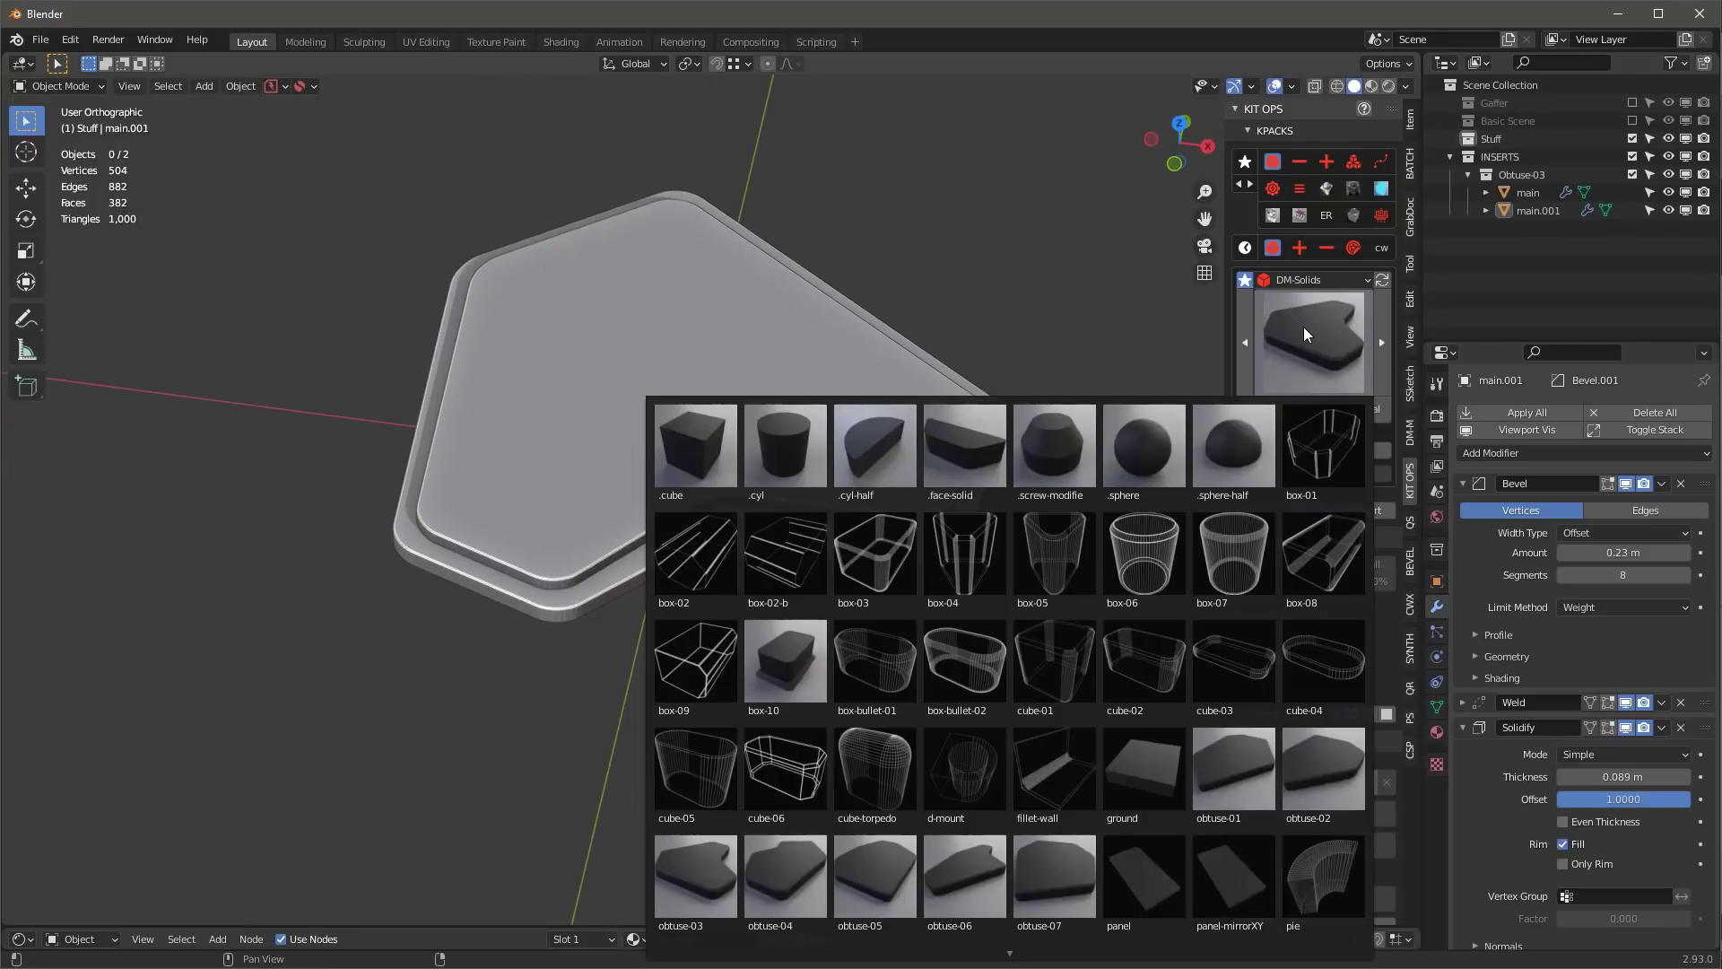
click(797, 459)
click(706, 396)
middle_drag(706, 397, 735, 428)
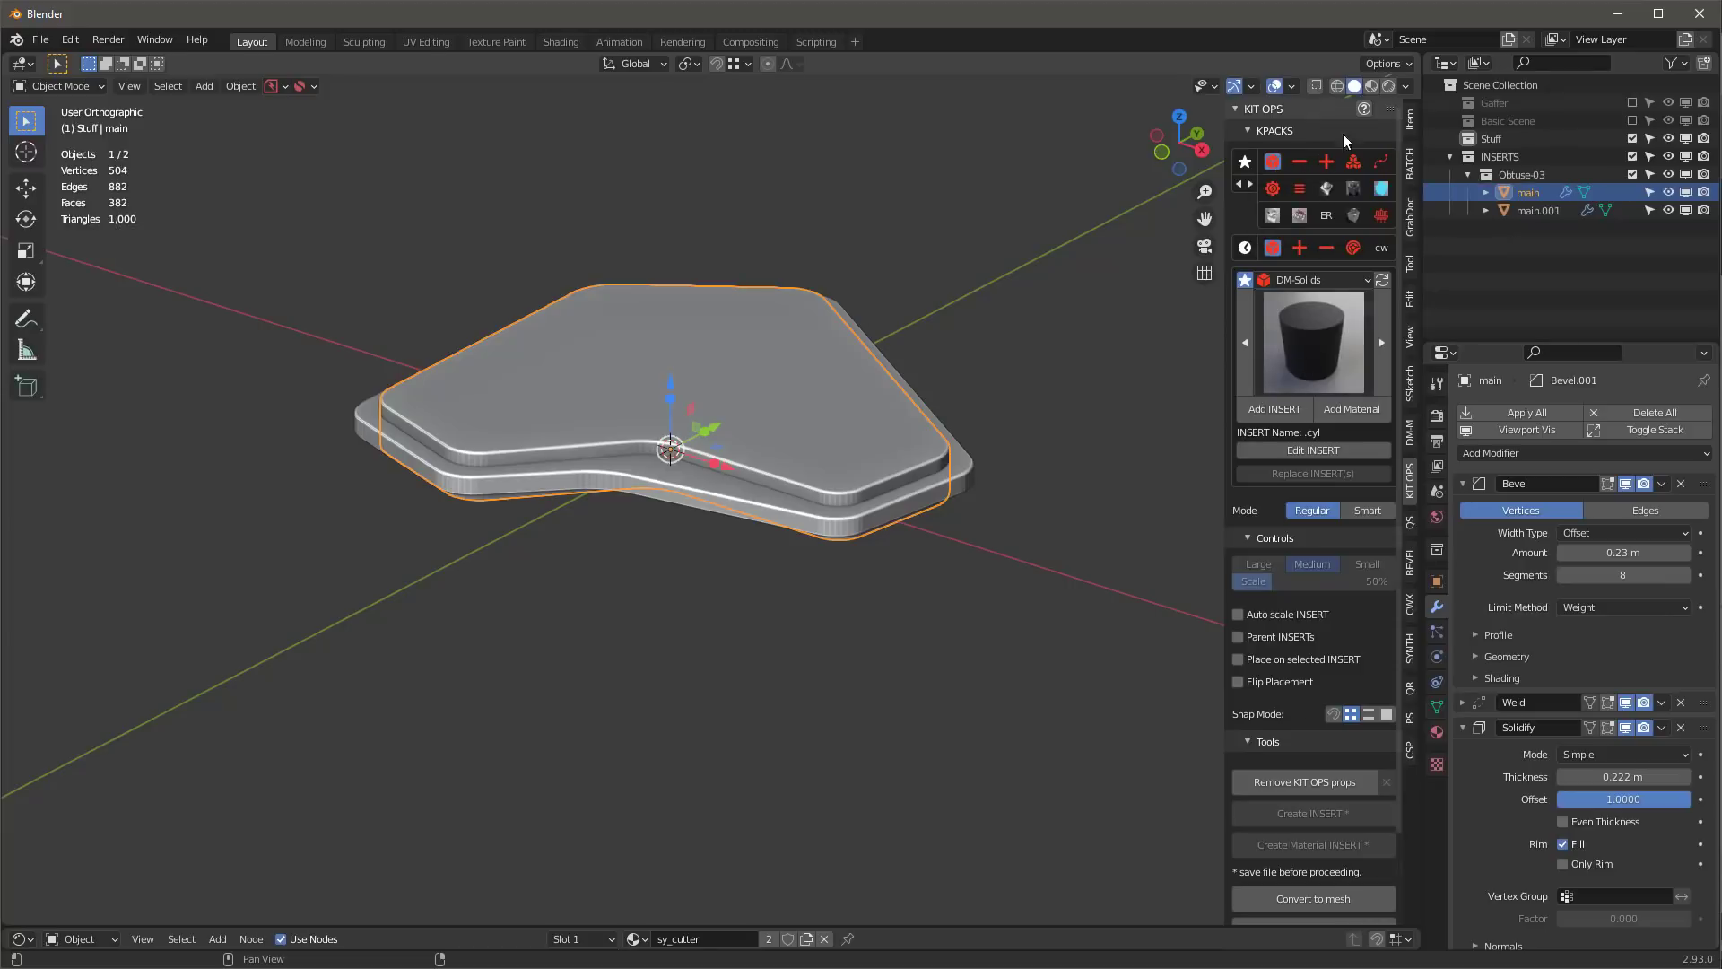
click(1289, 411)
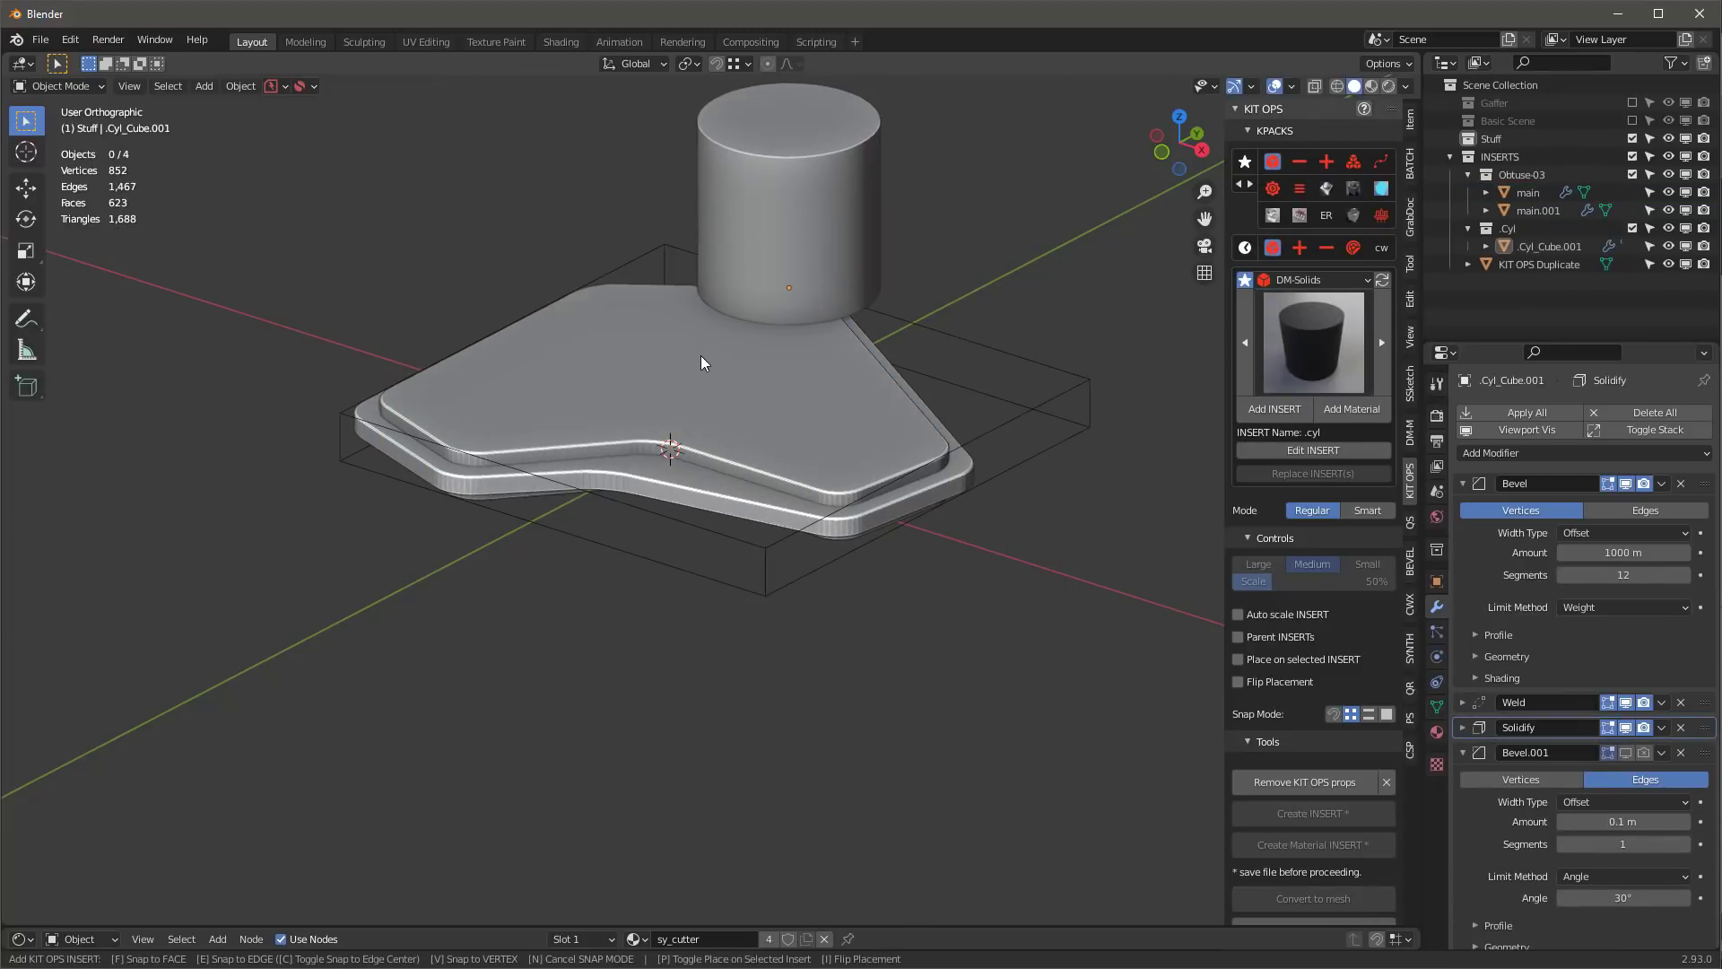
key(n)
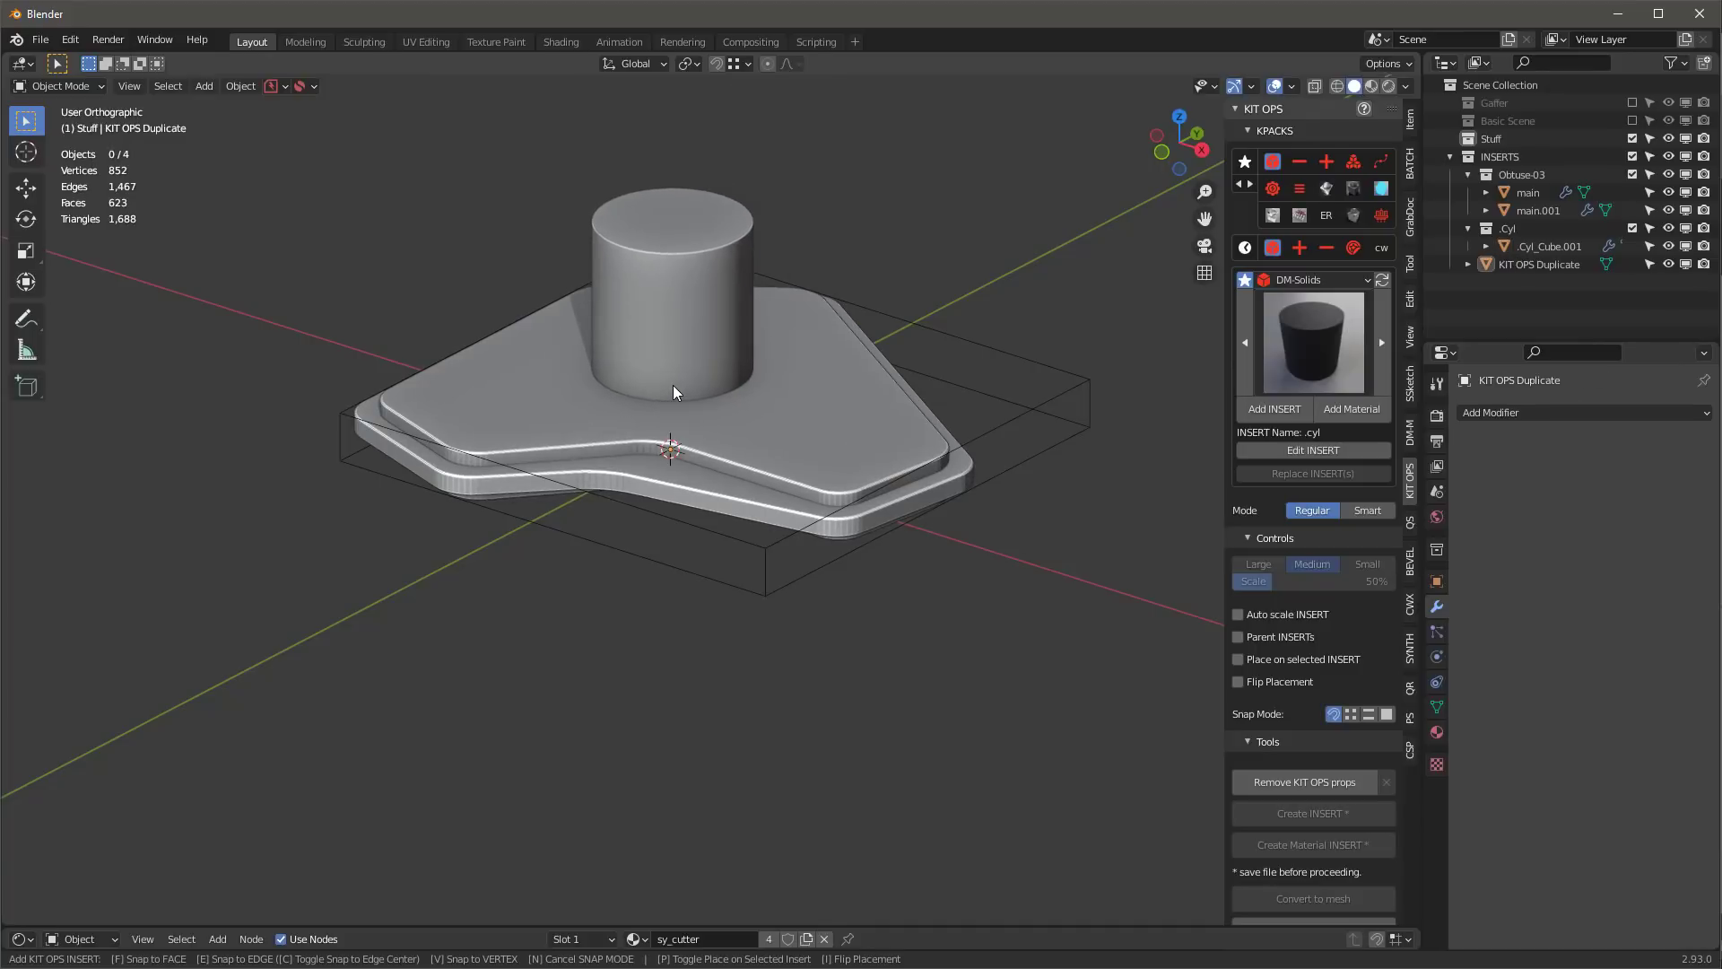
click(656, 388)
- In the top view, scale the cylinder to about 0.67 m across and move it about 0.03 m in X and -0.06 m in Y
alt+middle_drag(656, 387, 778, 536)
scroll(757, 240, up, 3)
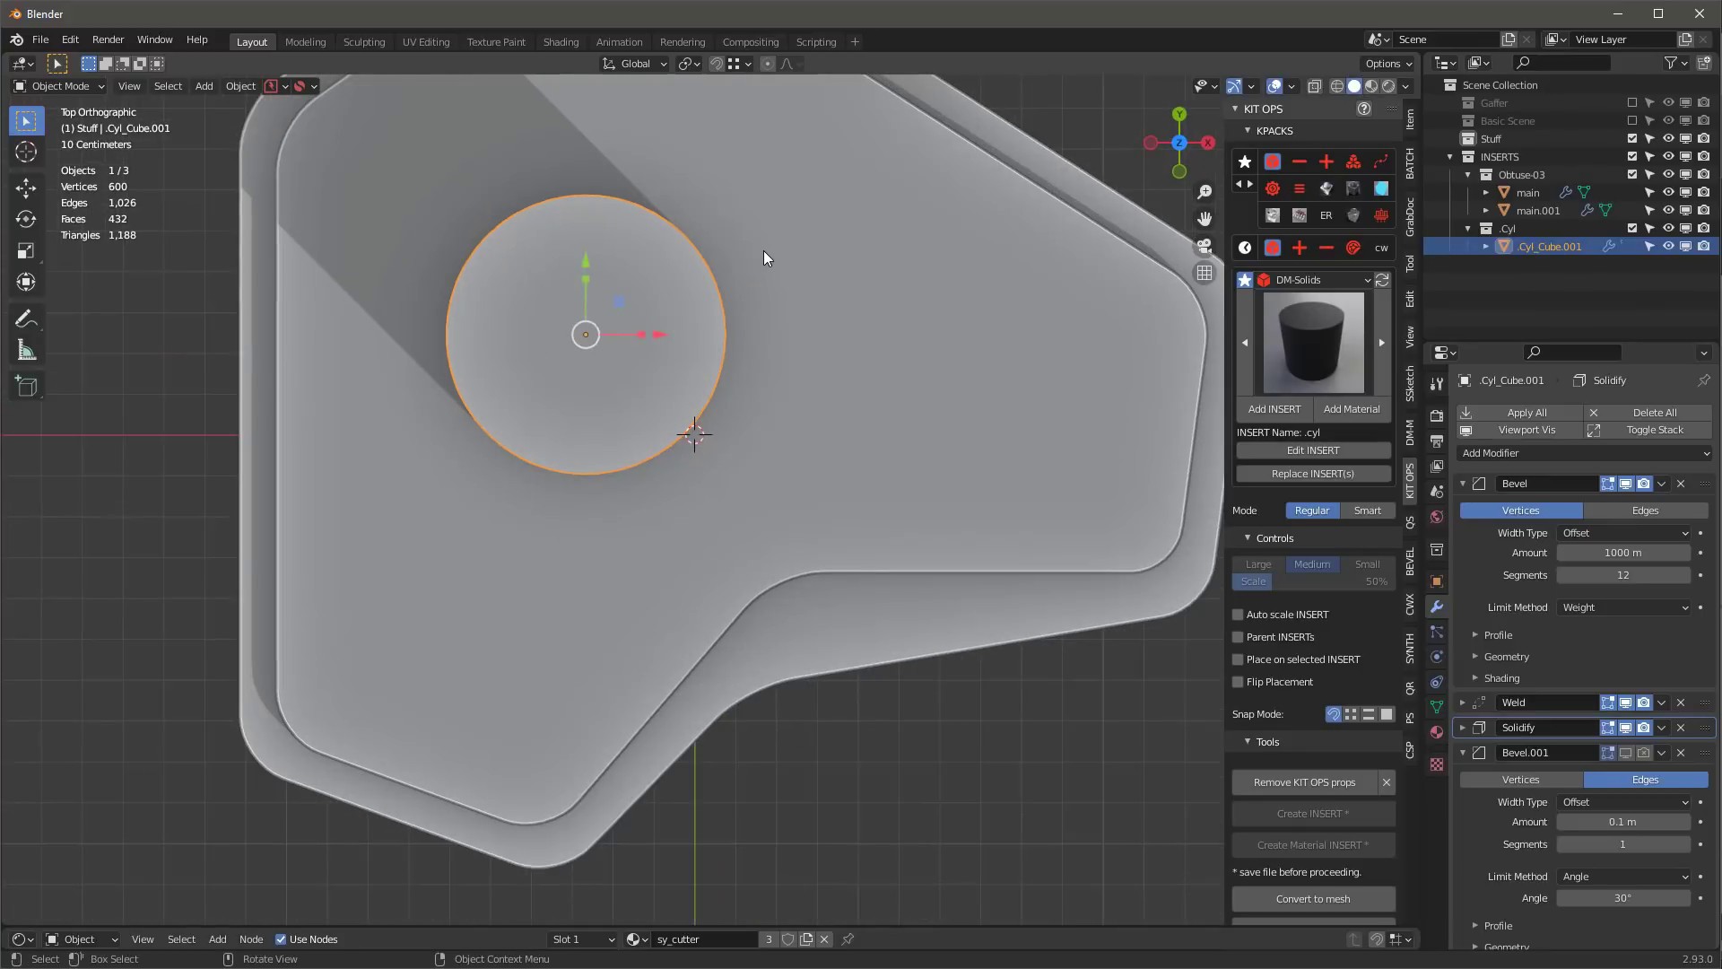
scroll(768, 266, down, 2)
shift+middle_drag(768, 276, 780, 402)
key(s)
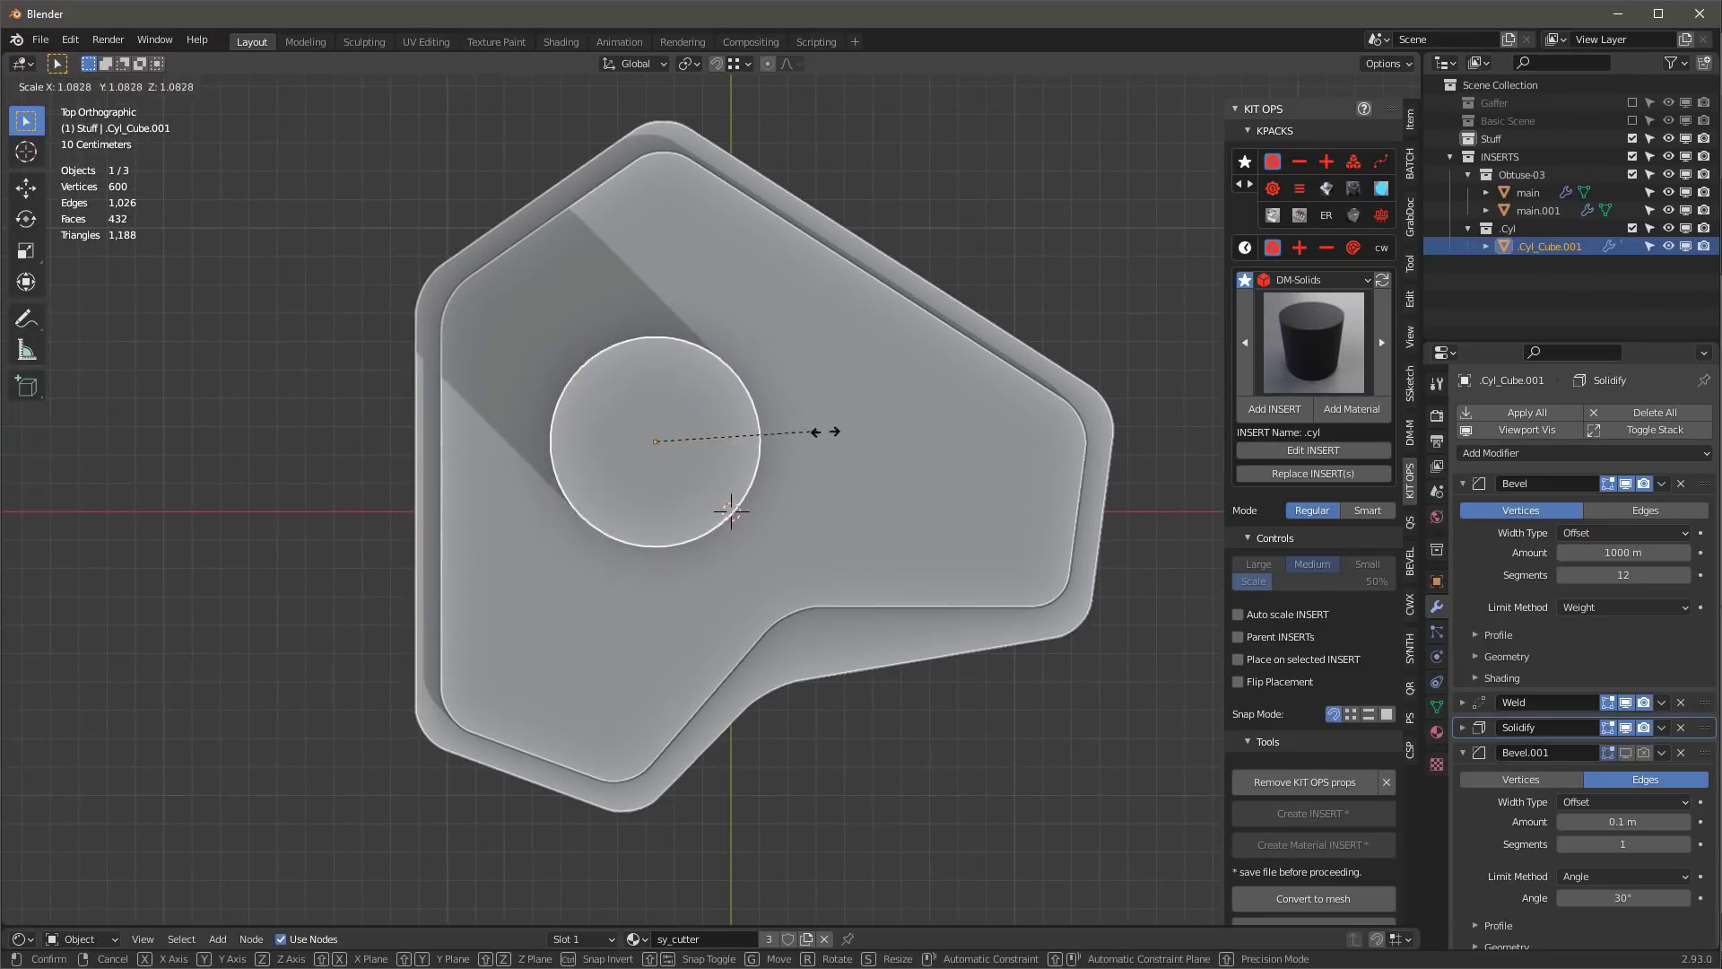
click(804, 440)
key(g)
click(797, 661)
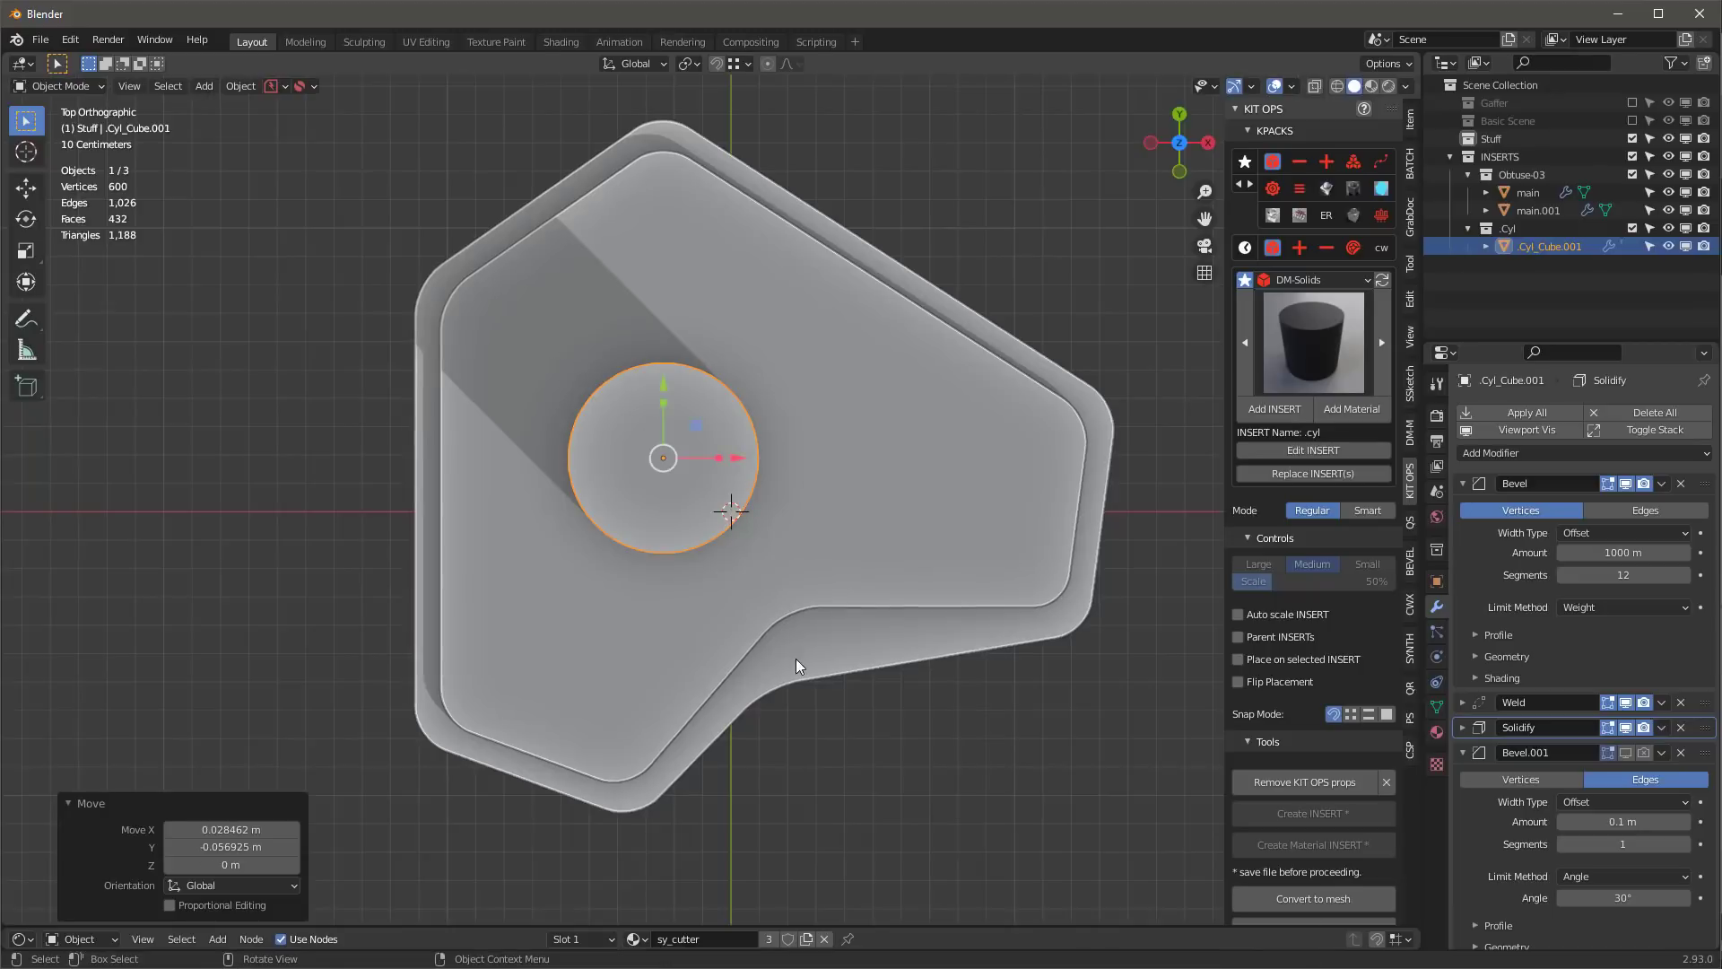
- Set the cylinder's Z location to 0 m and its Solidify thickness to 0.907 m
alt+middle_drag(796, 661, 781, 517)
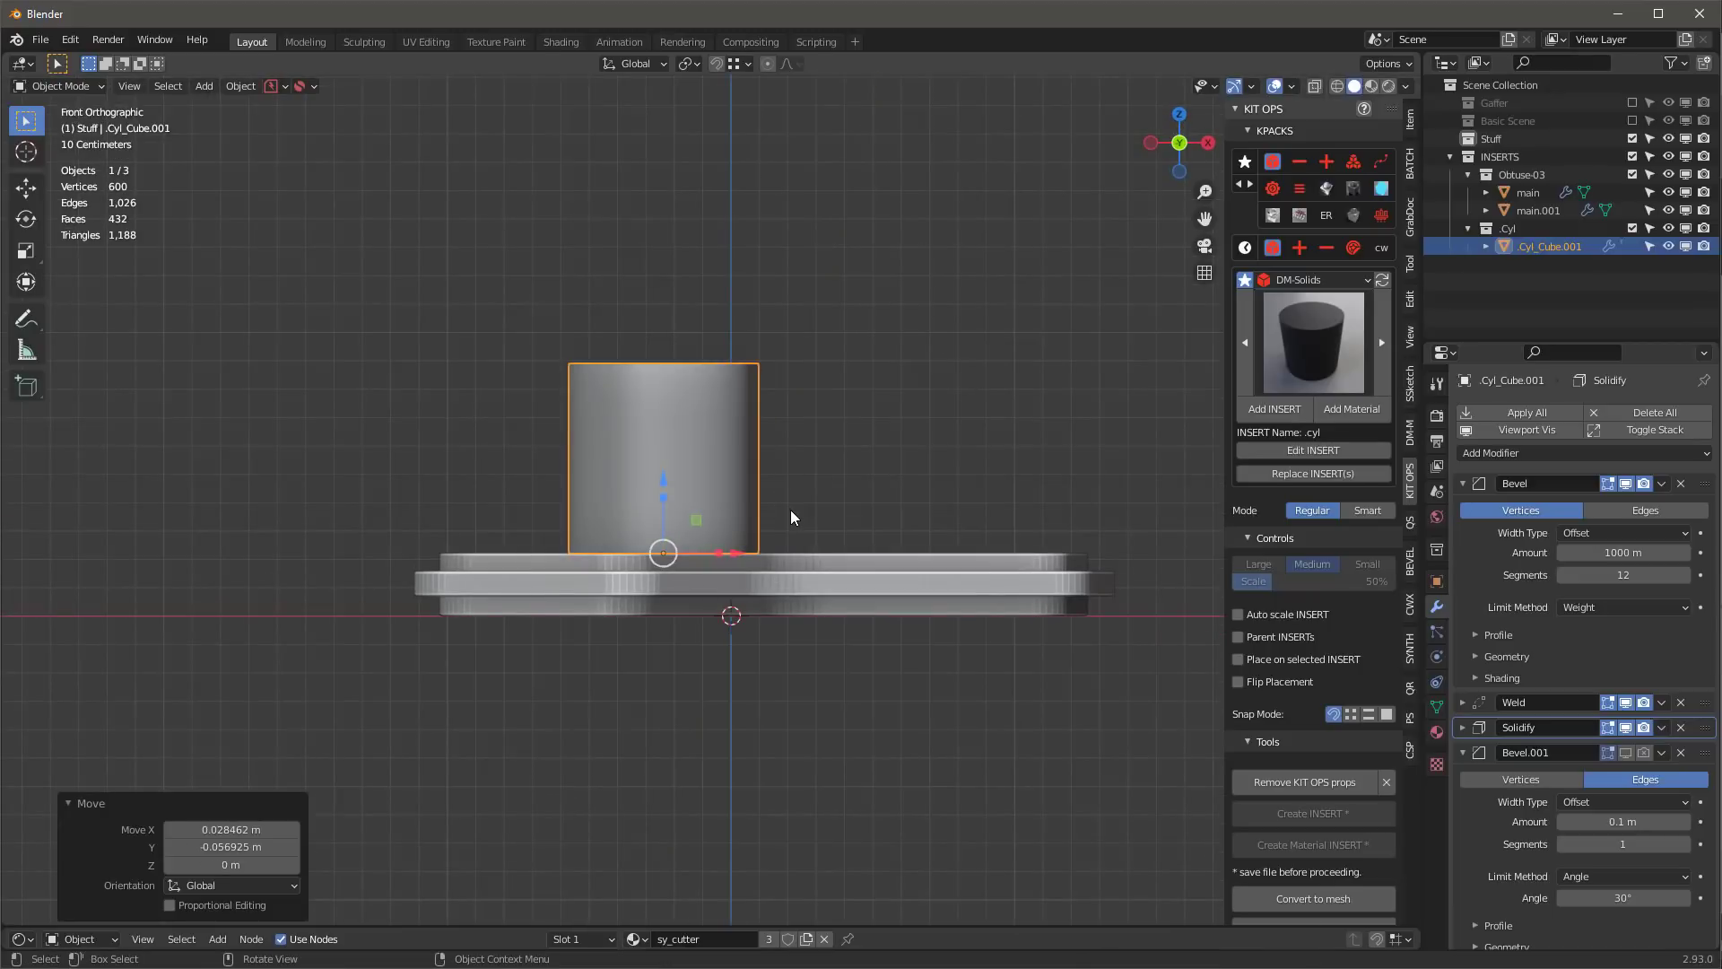
click(1411, 122)
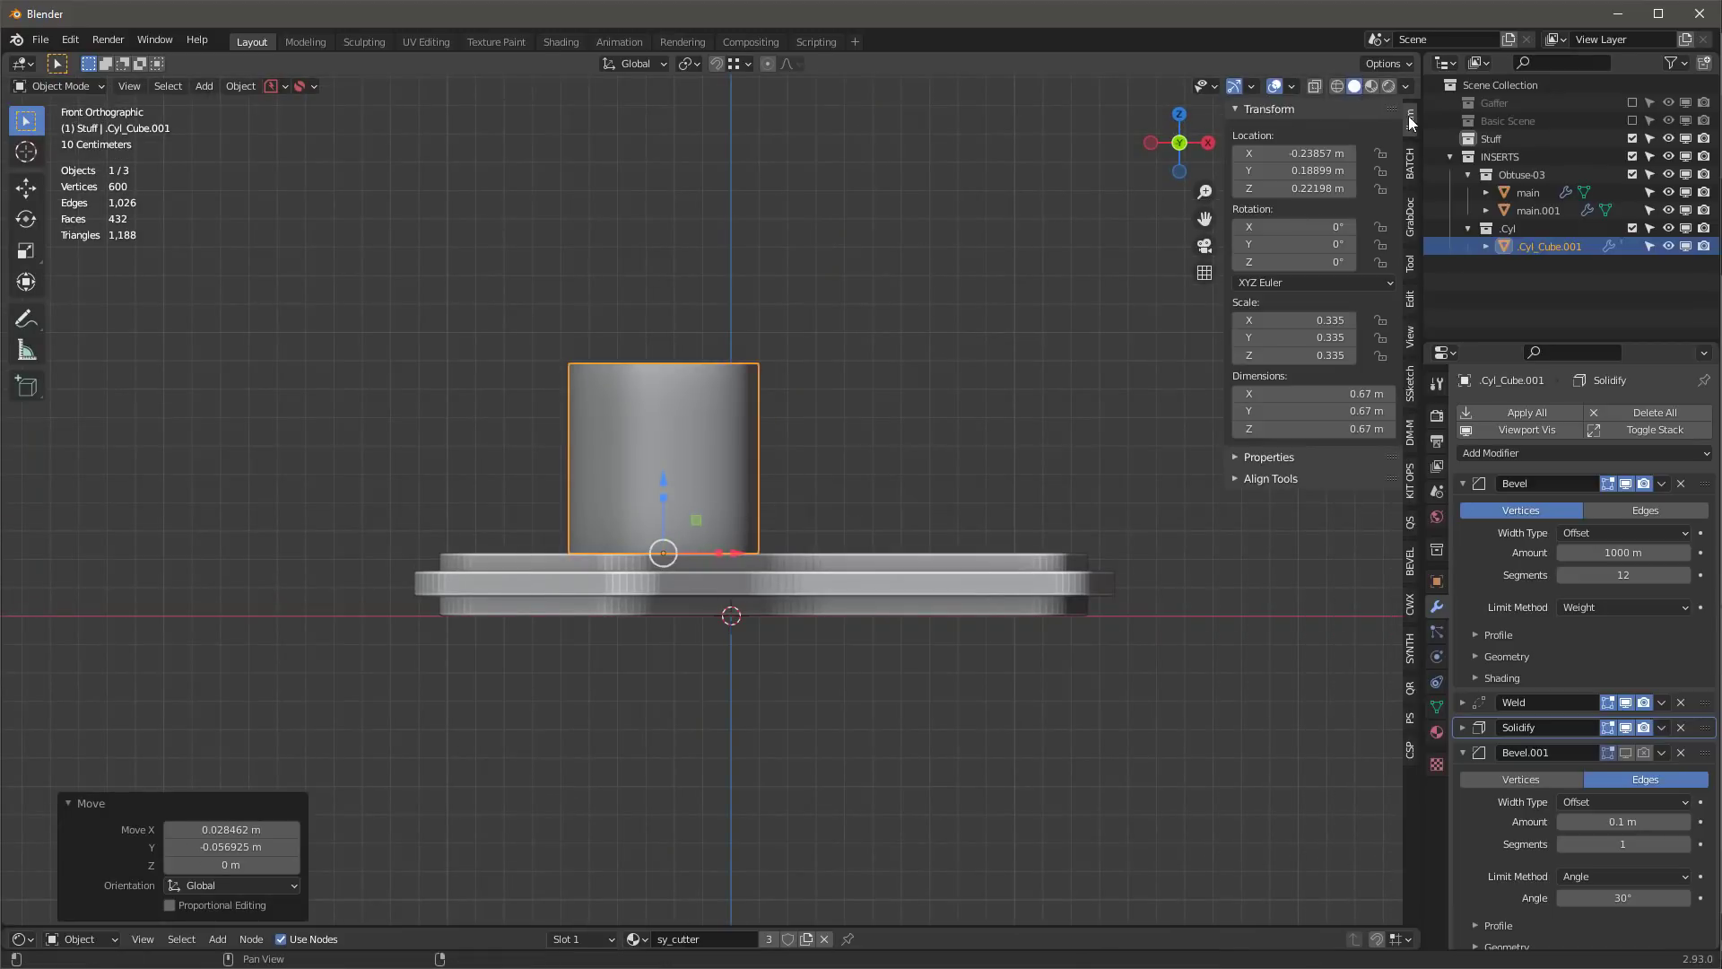
click(1275, 183)
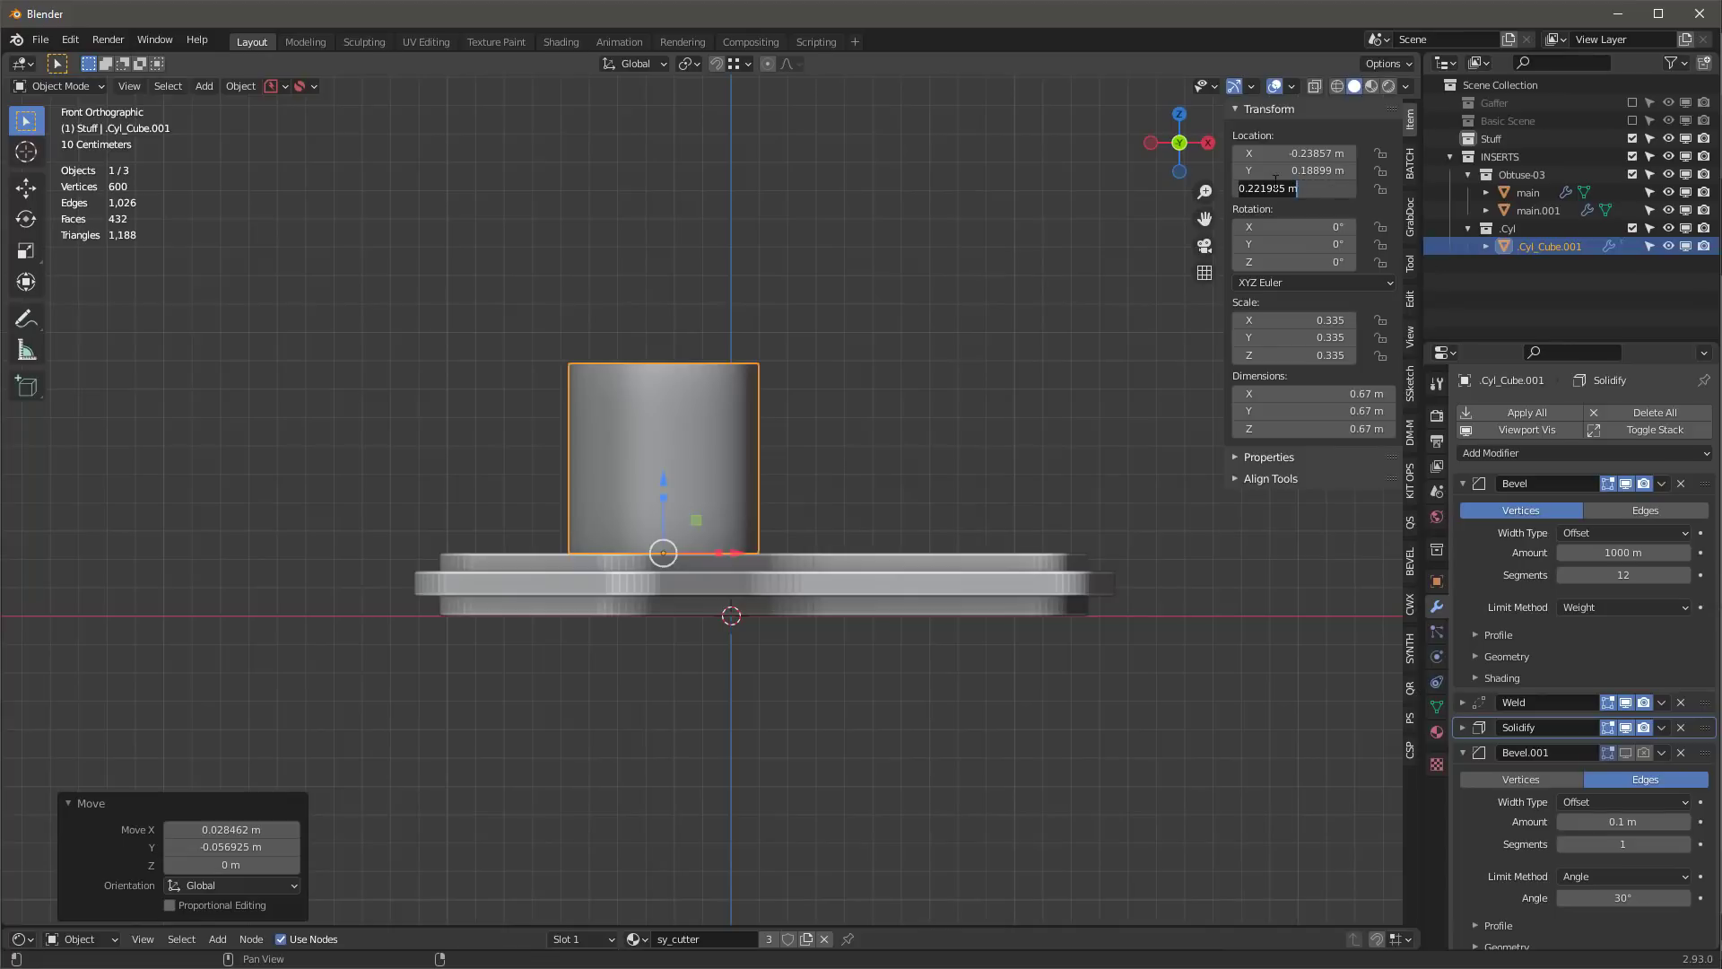
text(0)
key(Return)
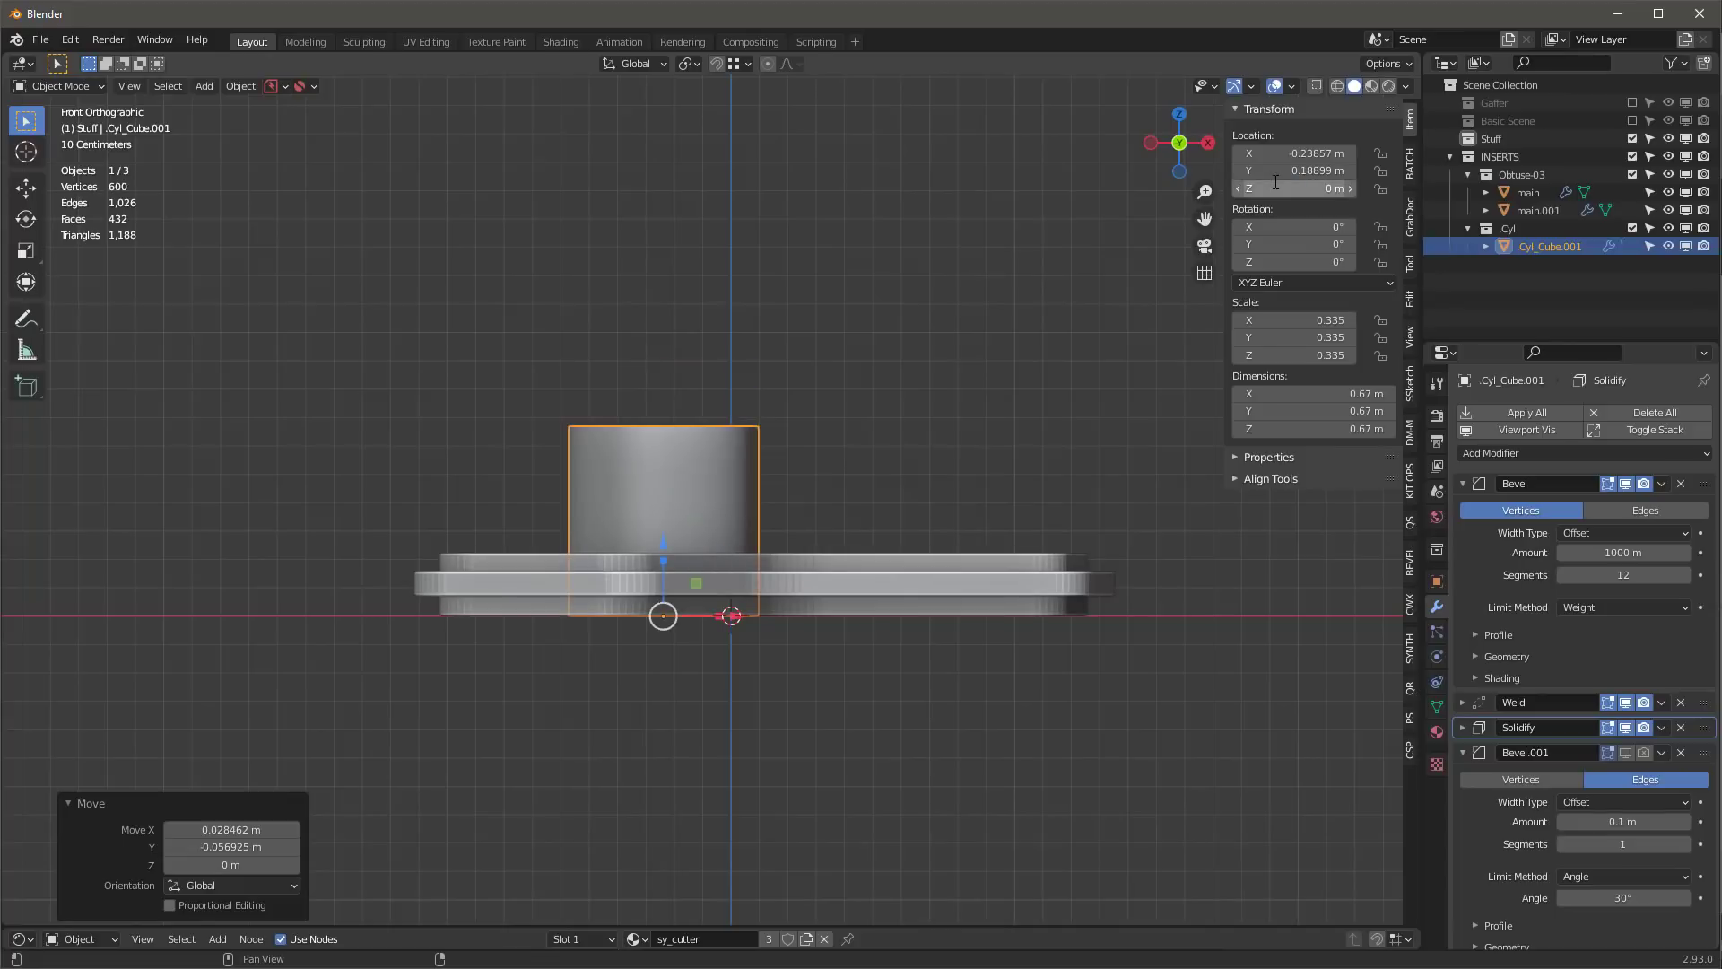
click(1464, 733)
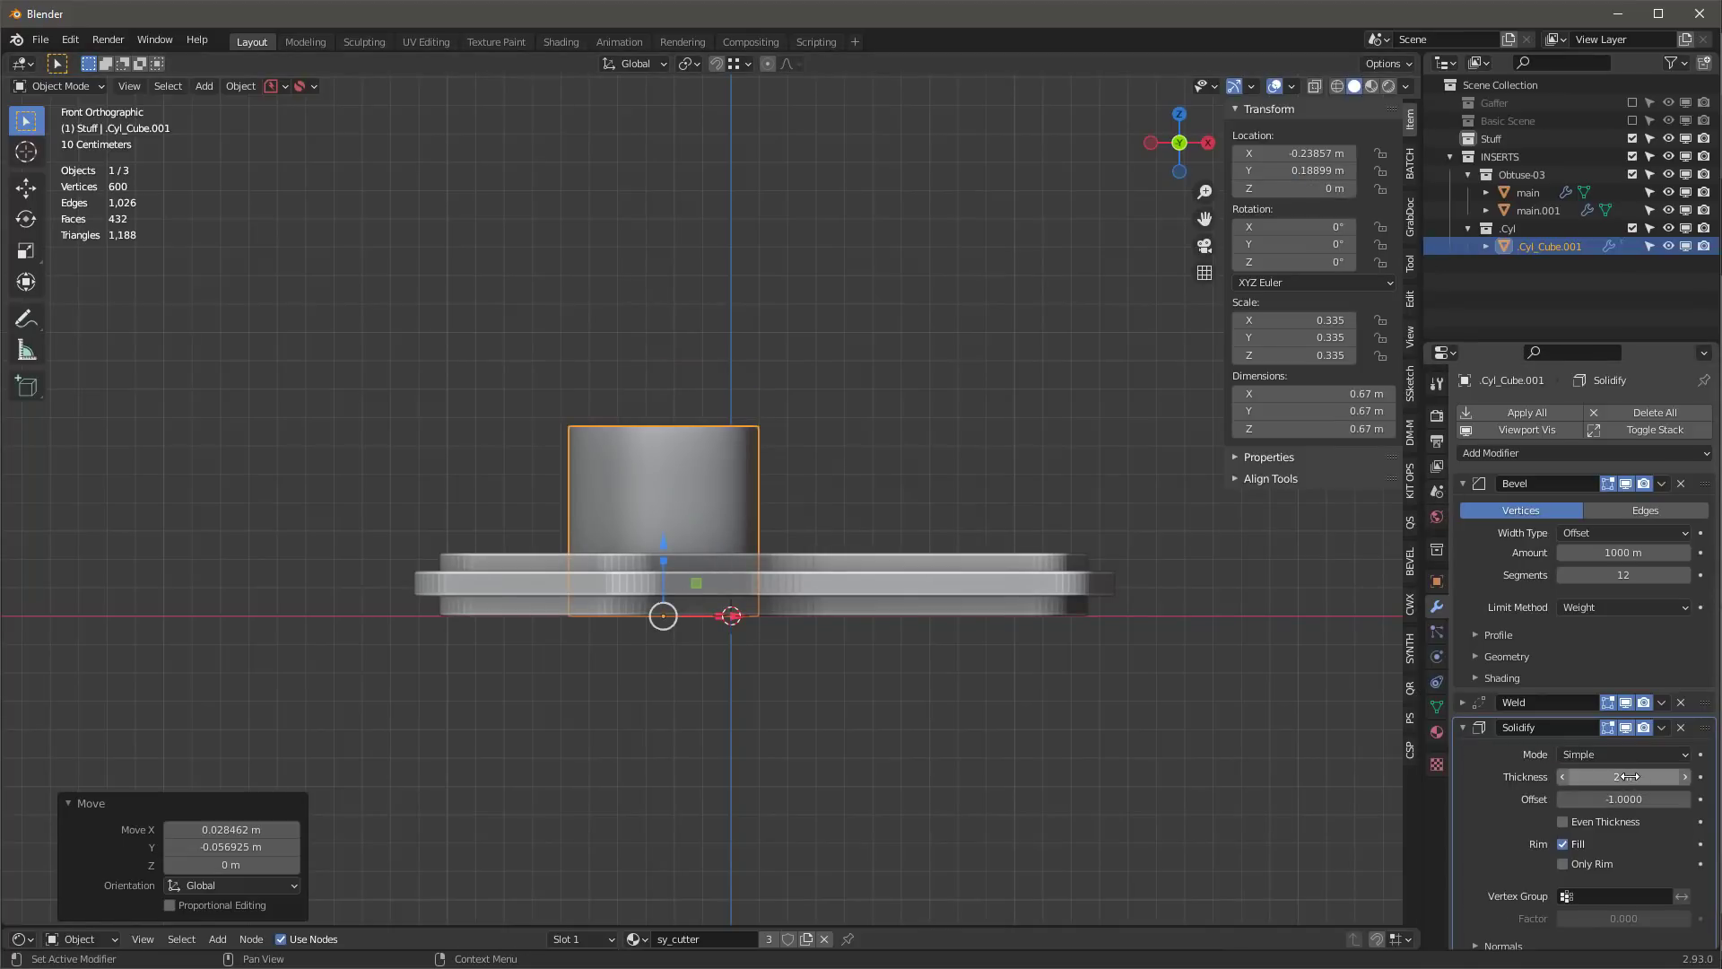
drag(1630, 776, 1572, 777)
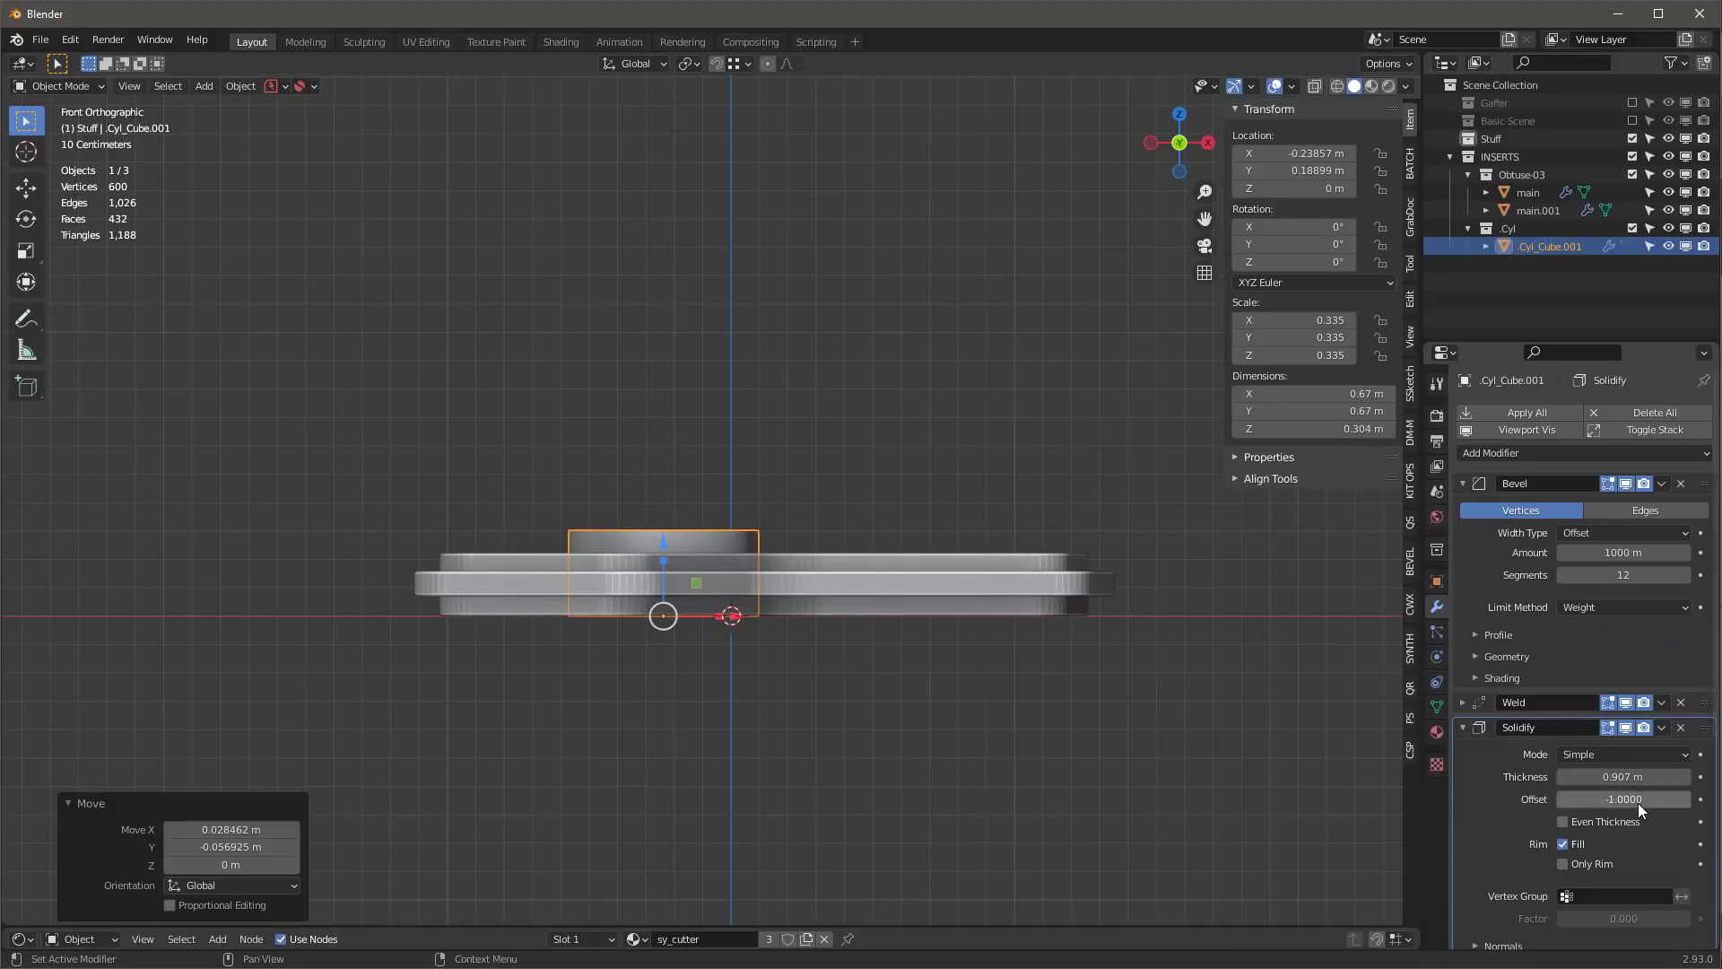
- Enable the cylinder's Bevel.001 modifier for both the viewport and rendering
scroll(1638, 804, down, 5)
click(1625, 841)
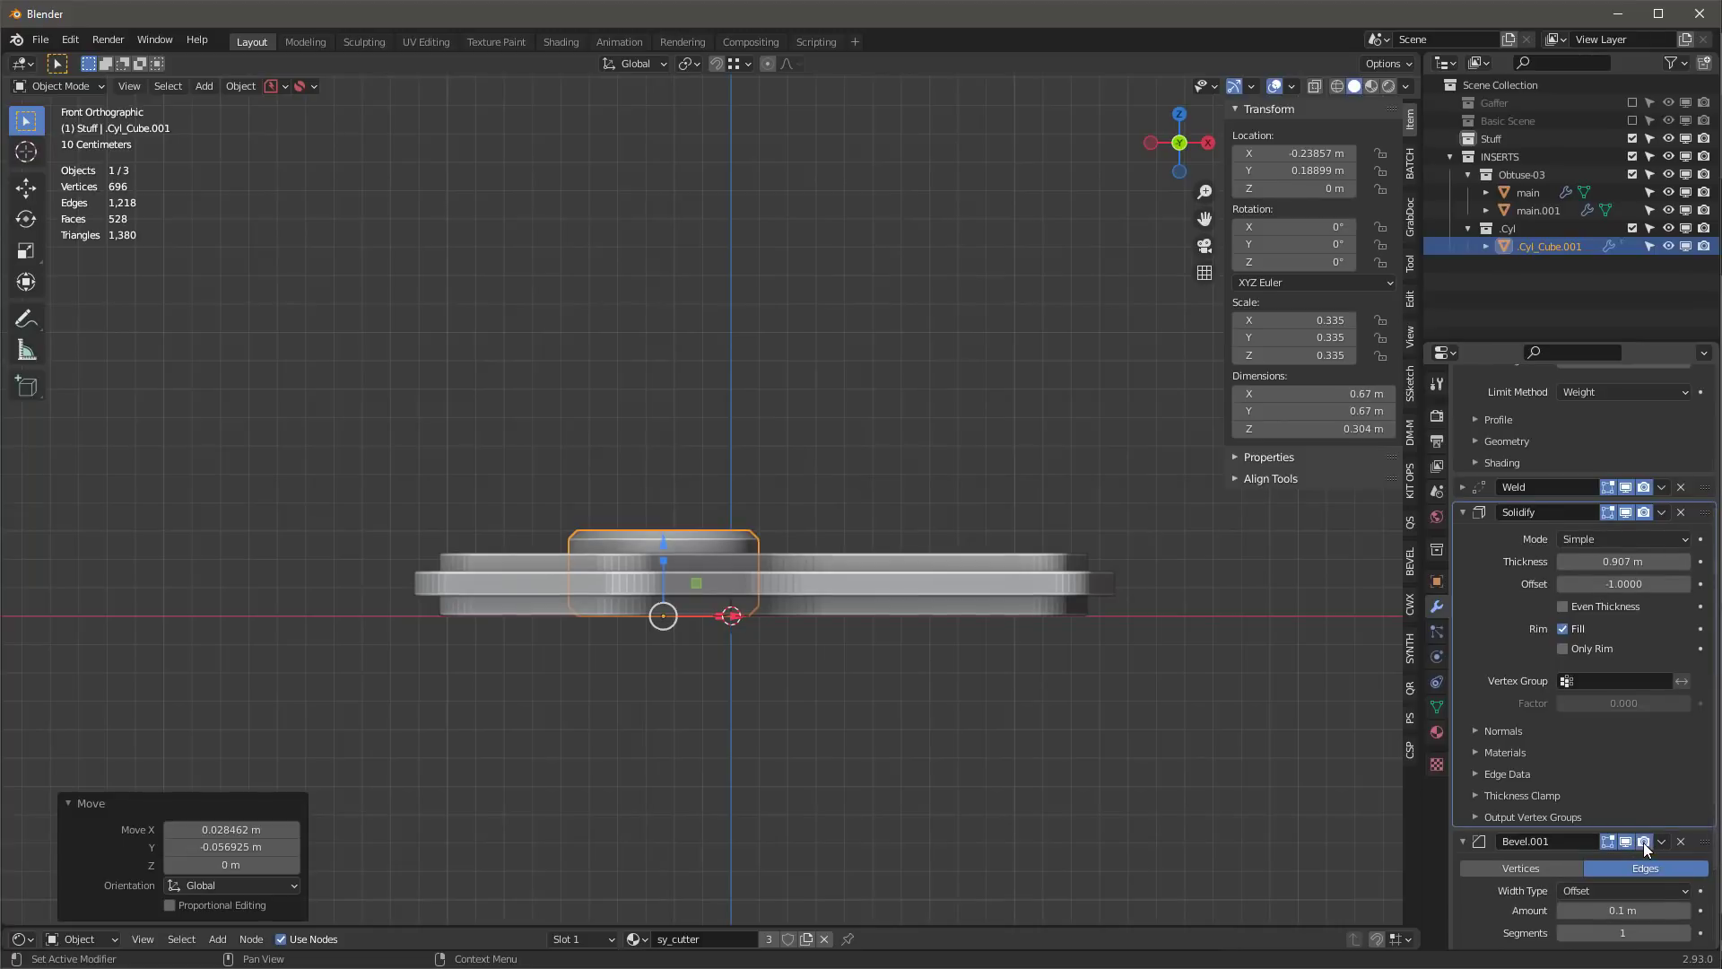
click(1643, 843)
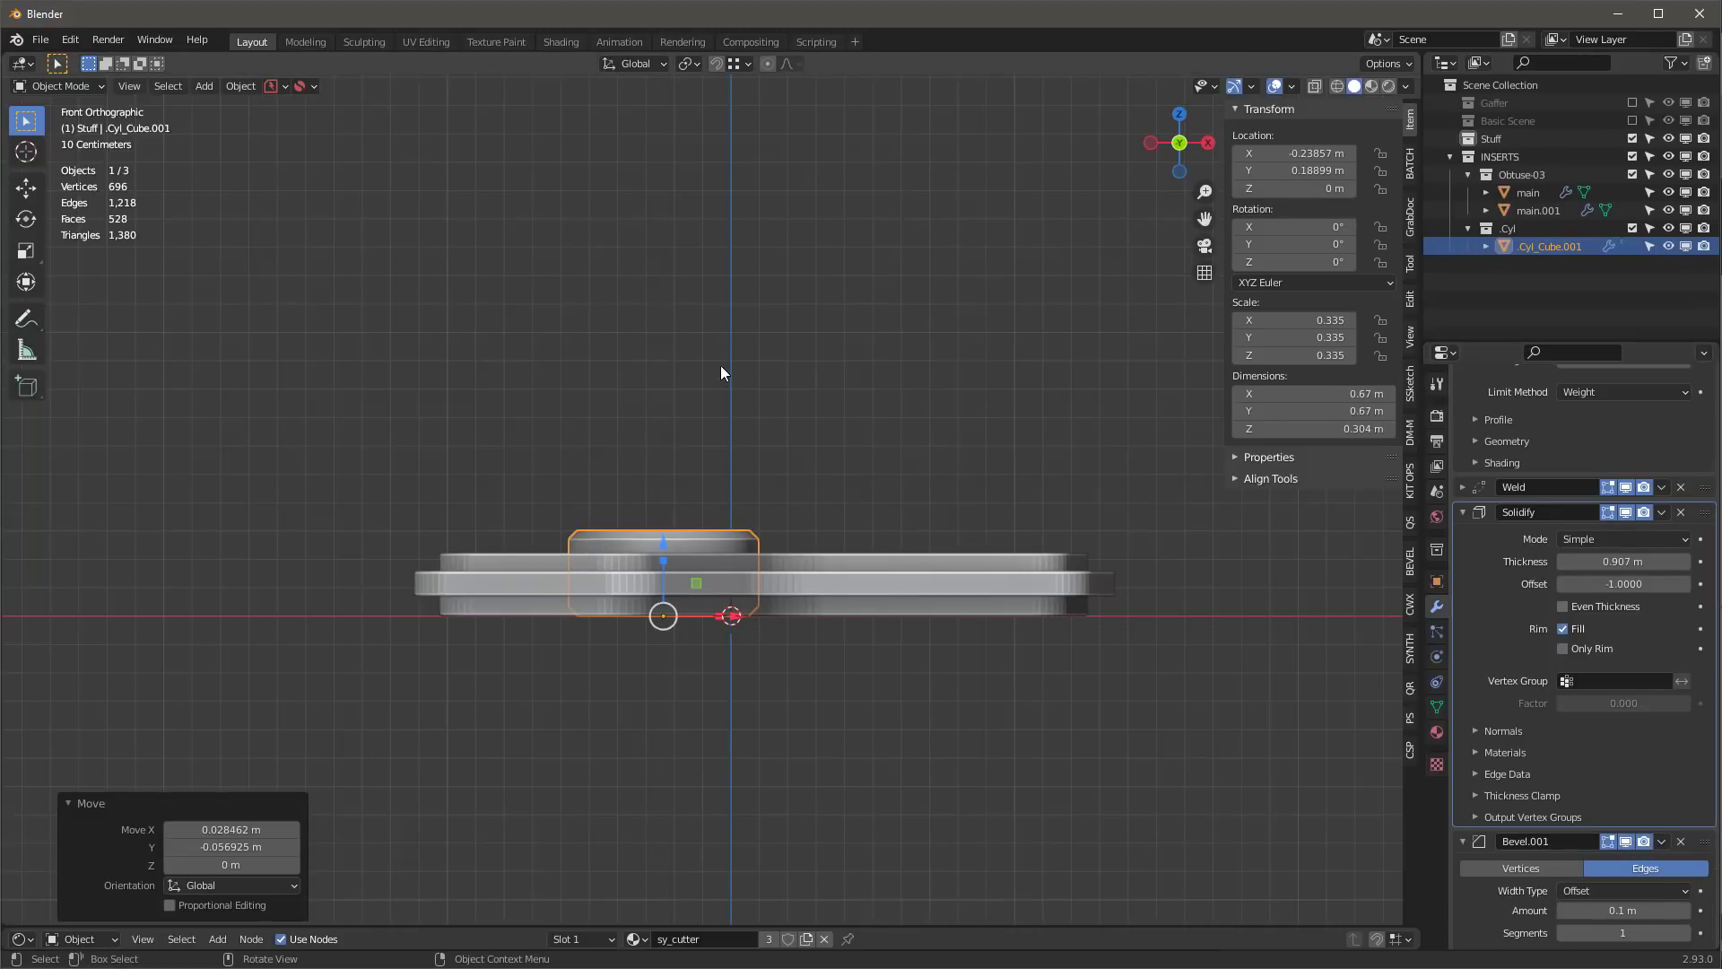
- Apply flat shading to the cylinder
key(KP_7)
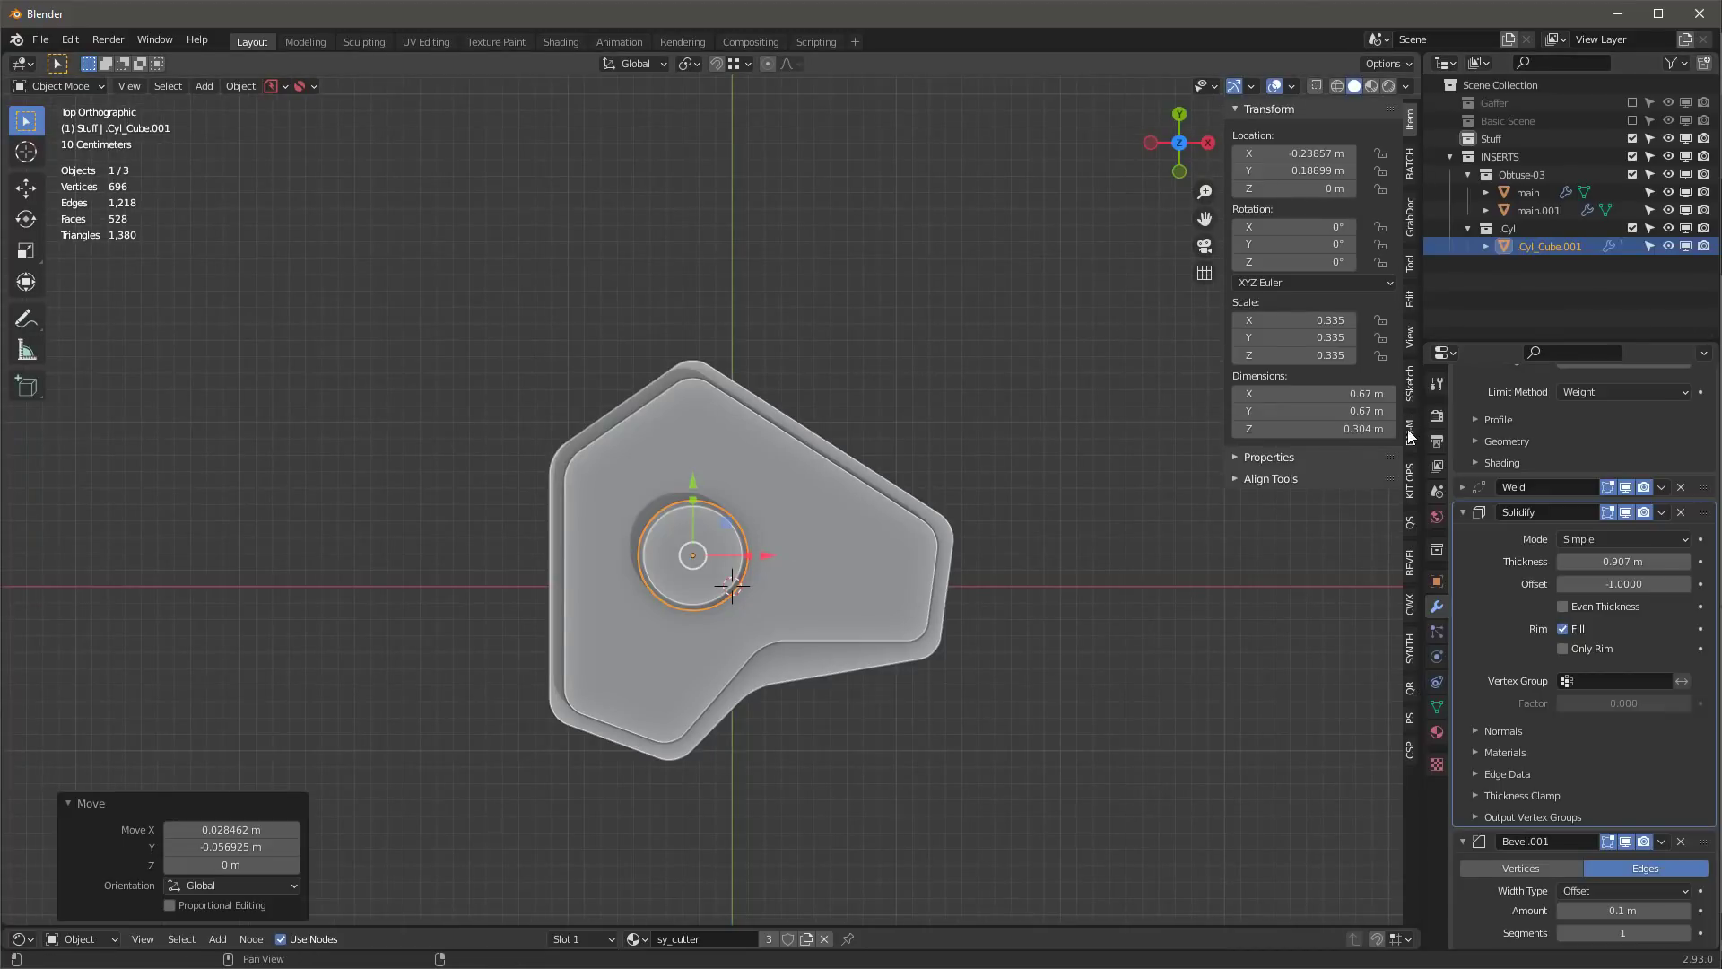
middle_drag(686, 616, 719, 556)
scroll(719, 556, up, 8)
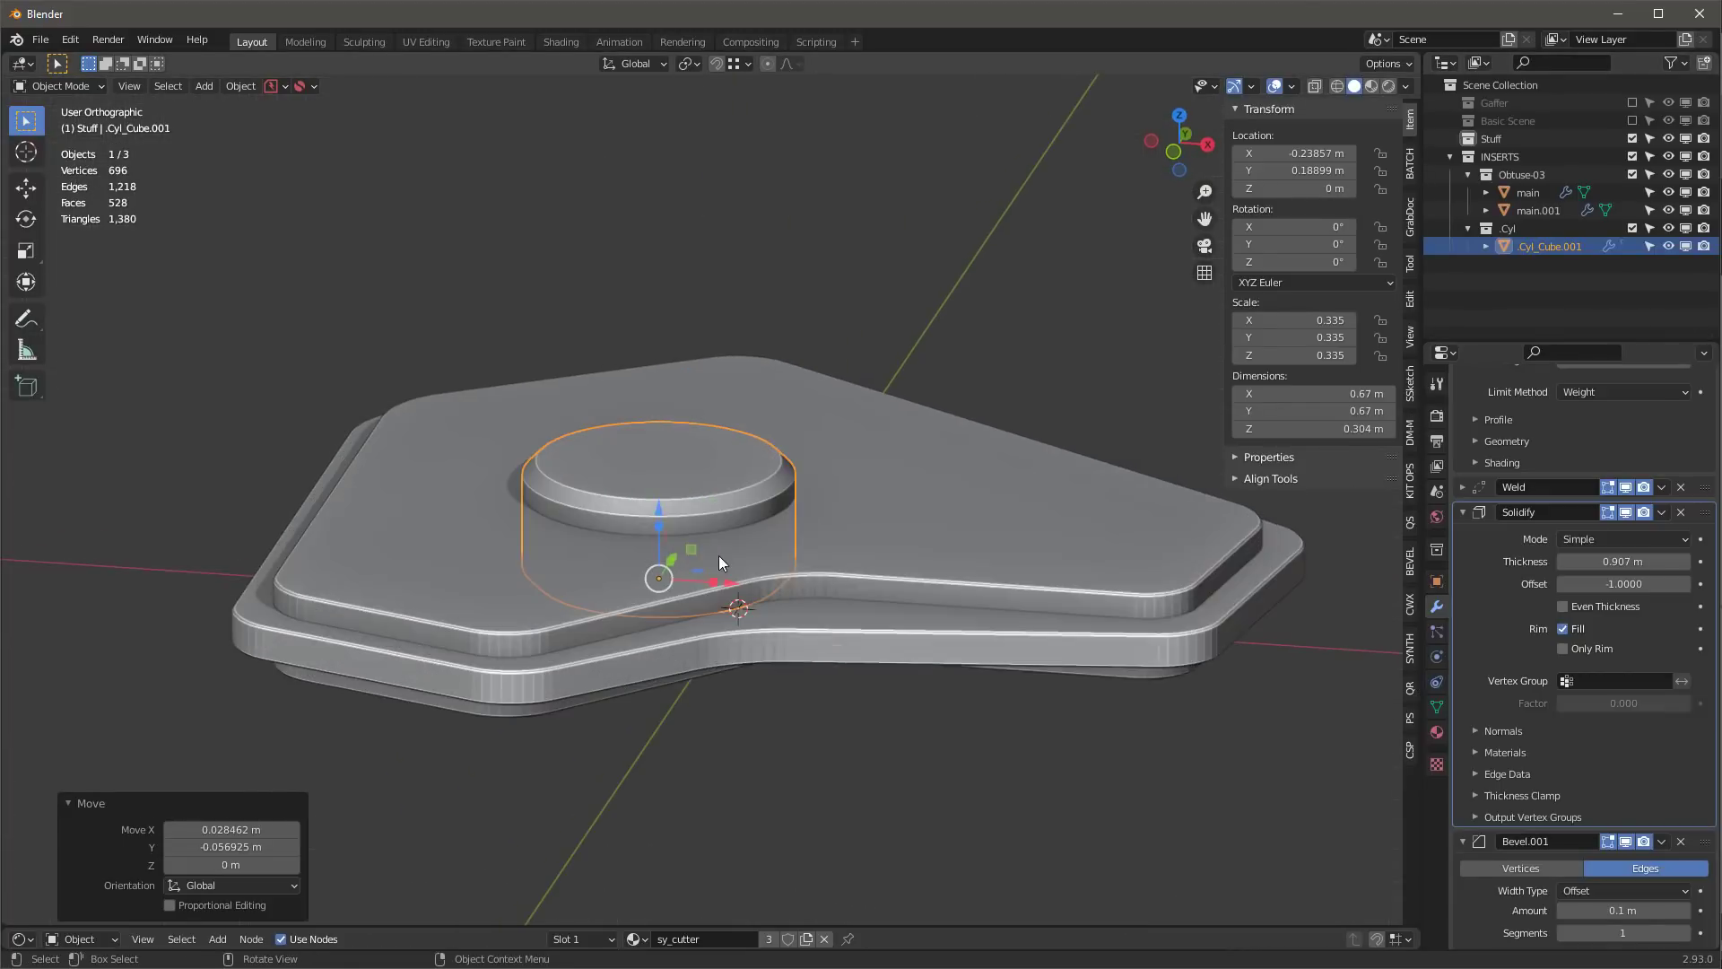
scroll(712, 546, down, 5)
right_click(735, 421)
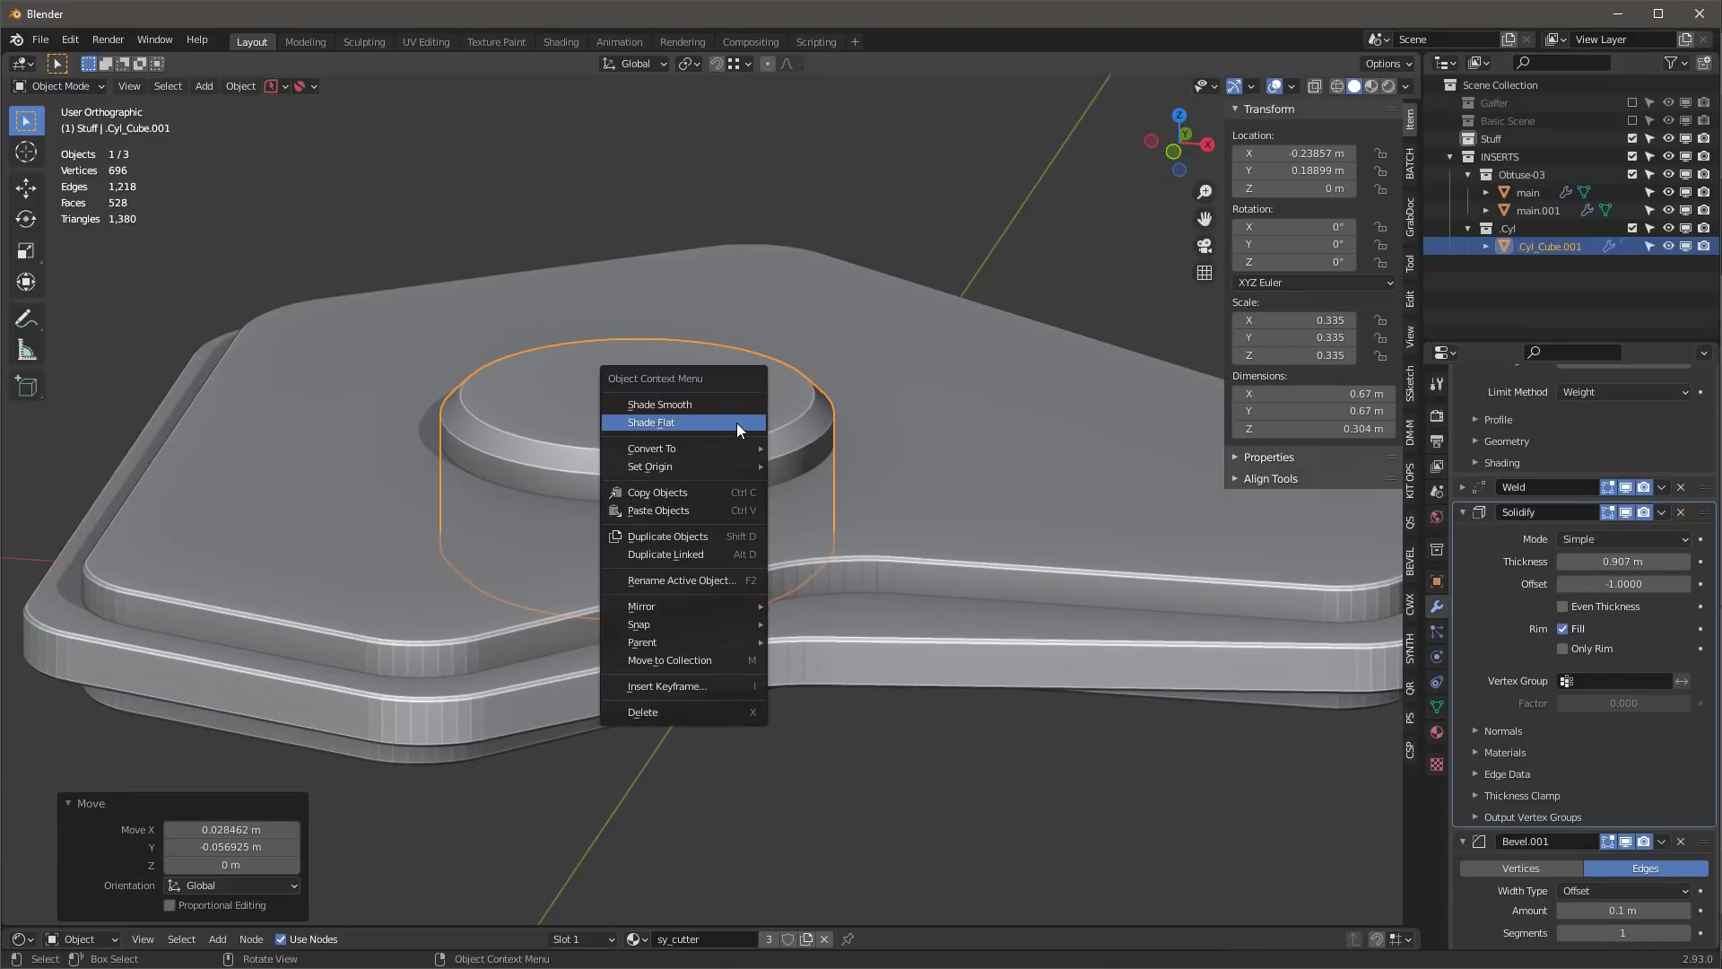
click(707, 421)
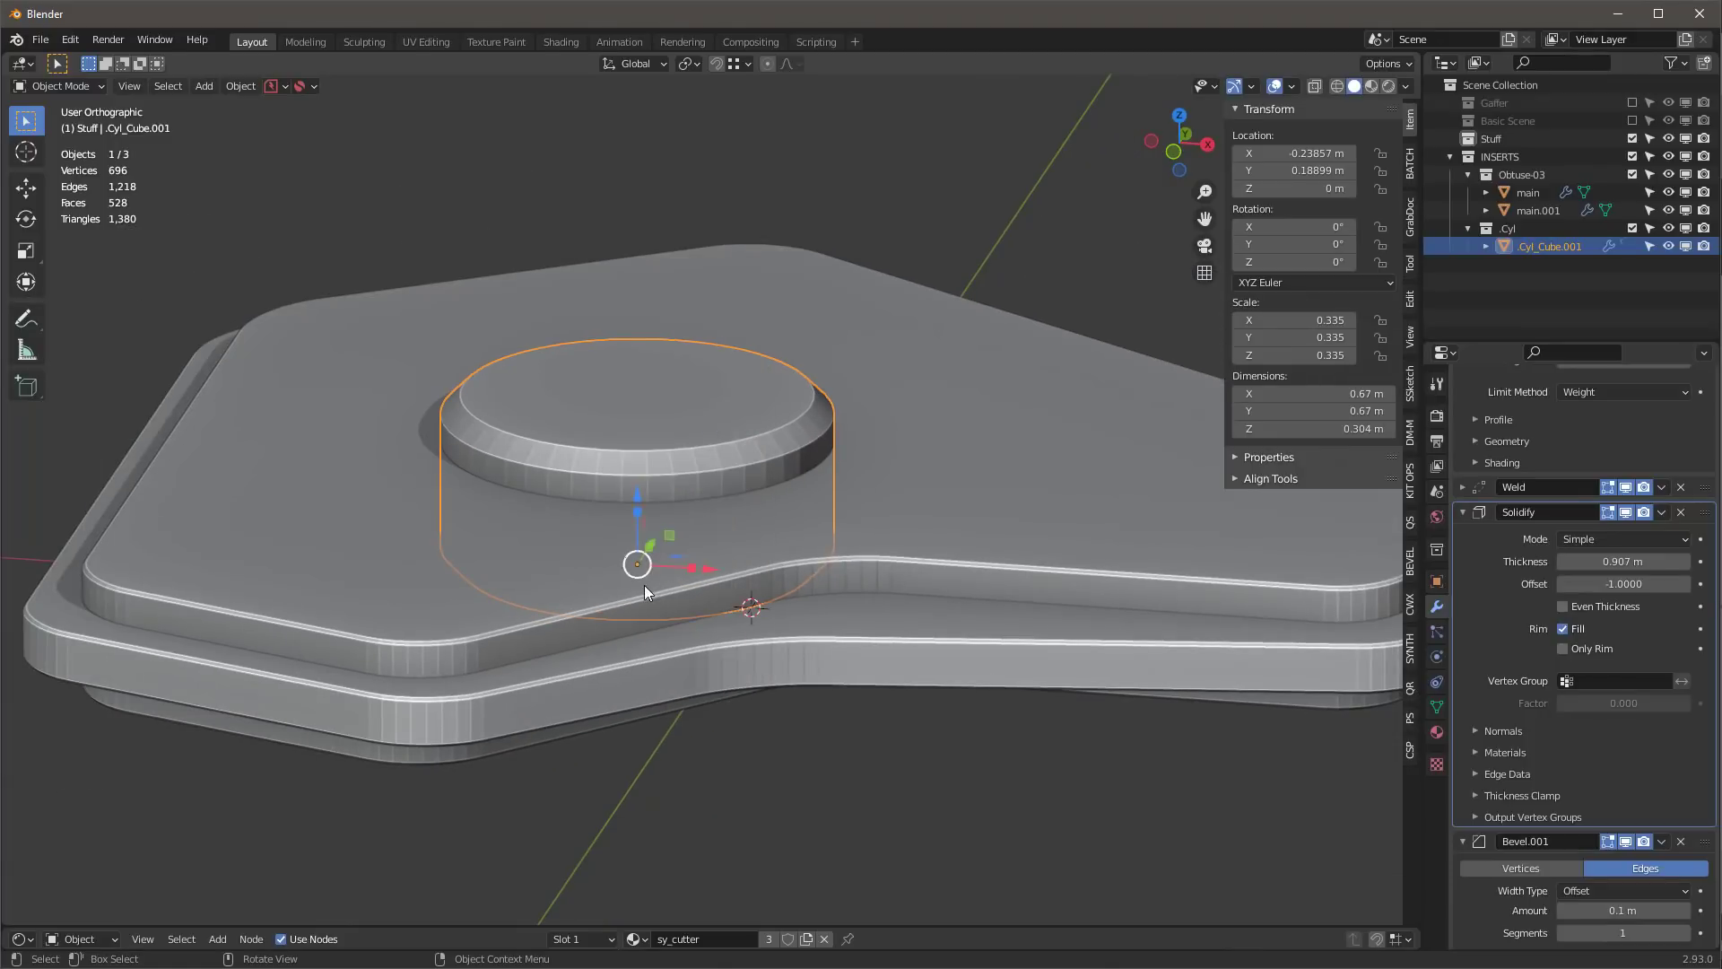
- Set the segments of the round boss's vertex Bevel modifier to 64
middle_drag(887, 542, 847, 542)
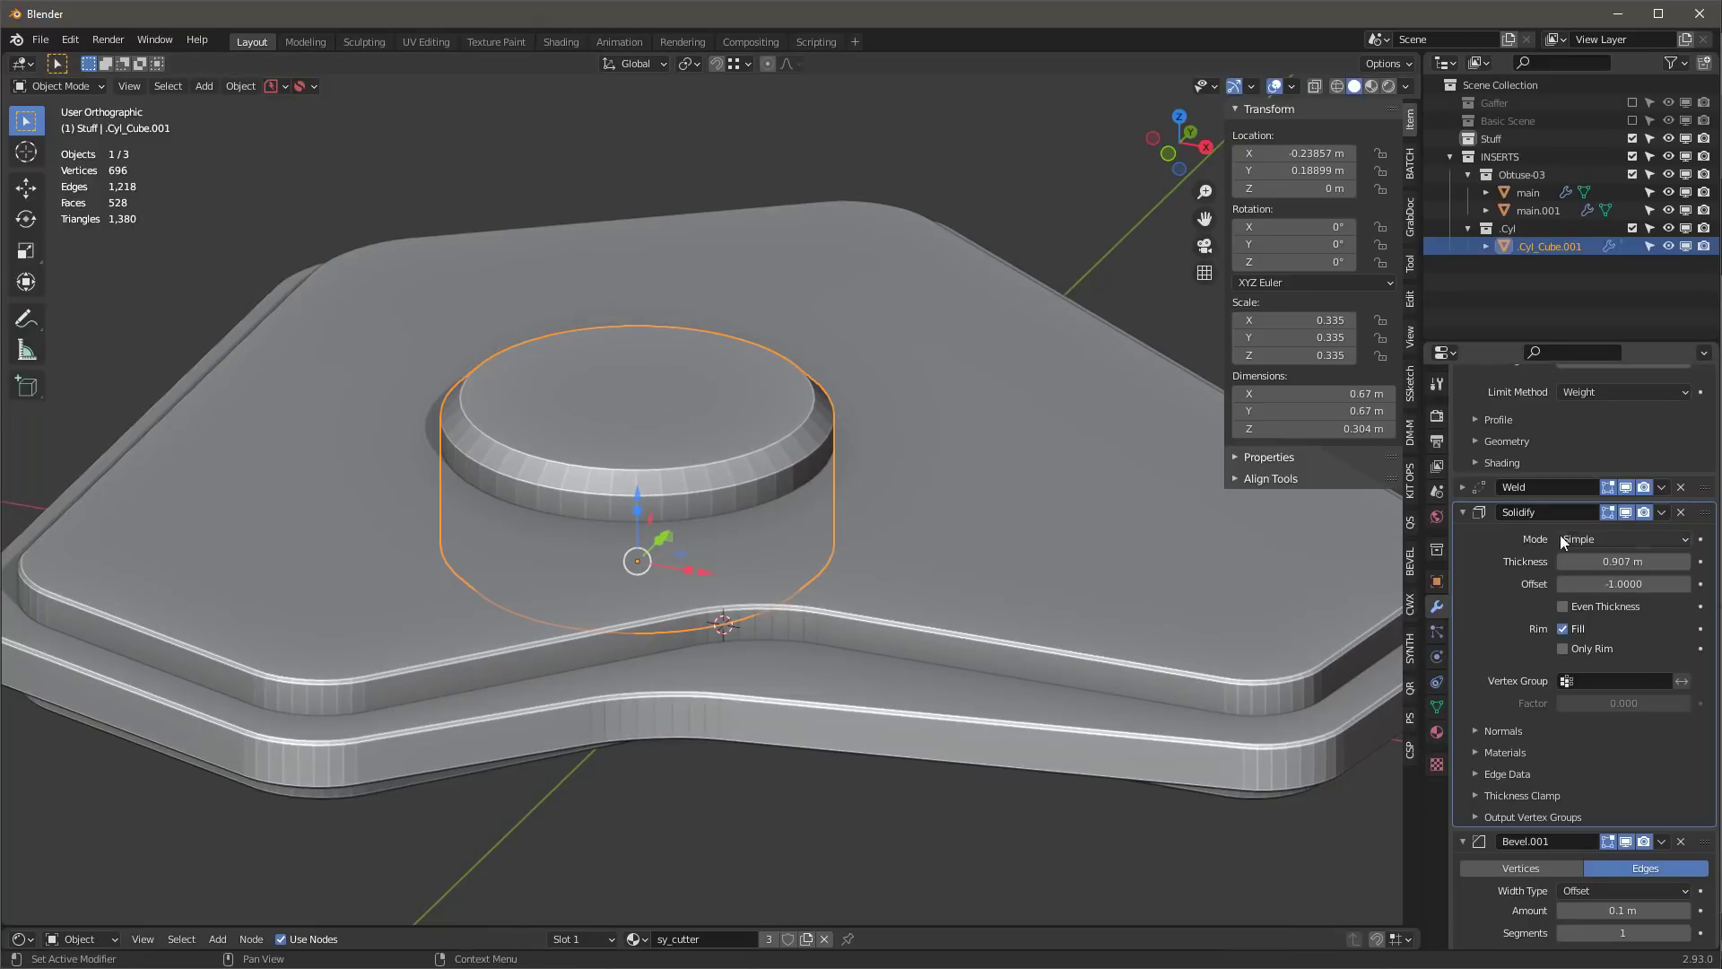
scroll(1628, 726, up, 5)
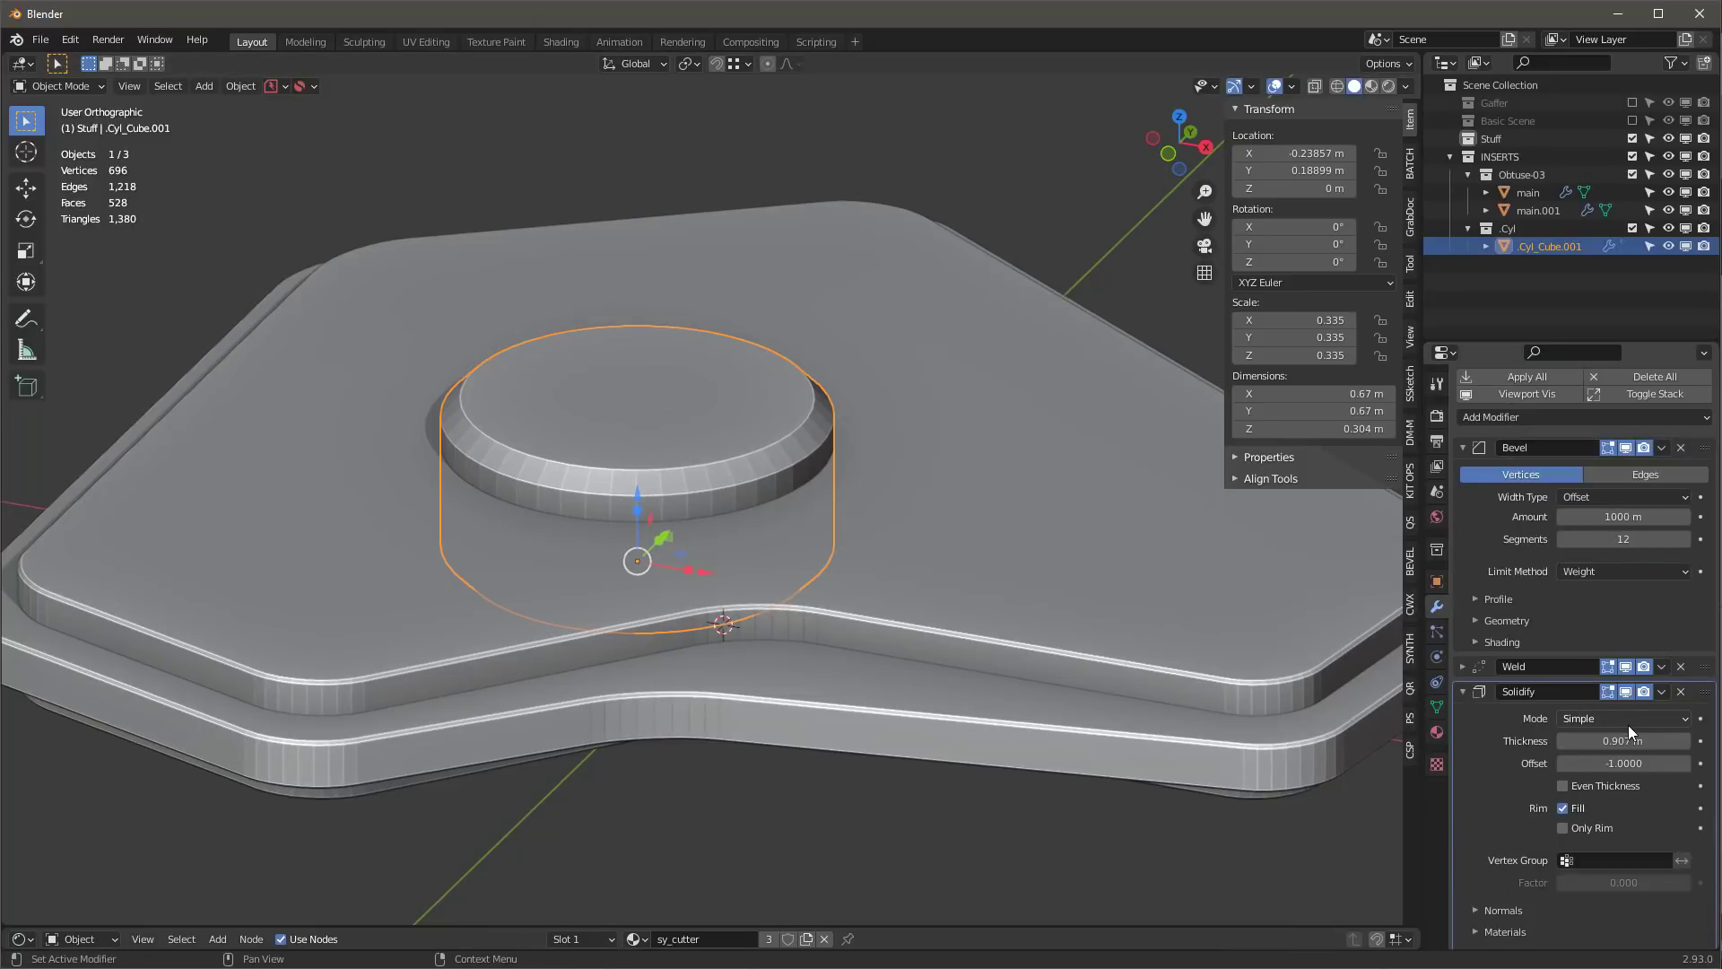
click(1628, 540)
text(64)
key(Return)
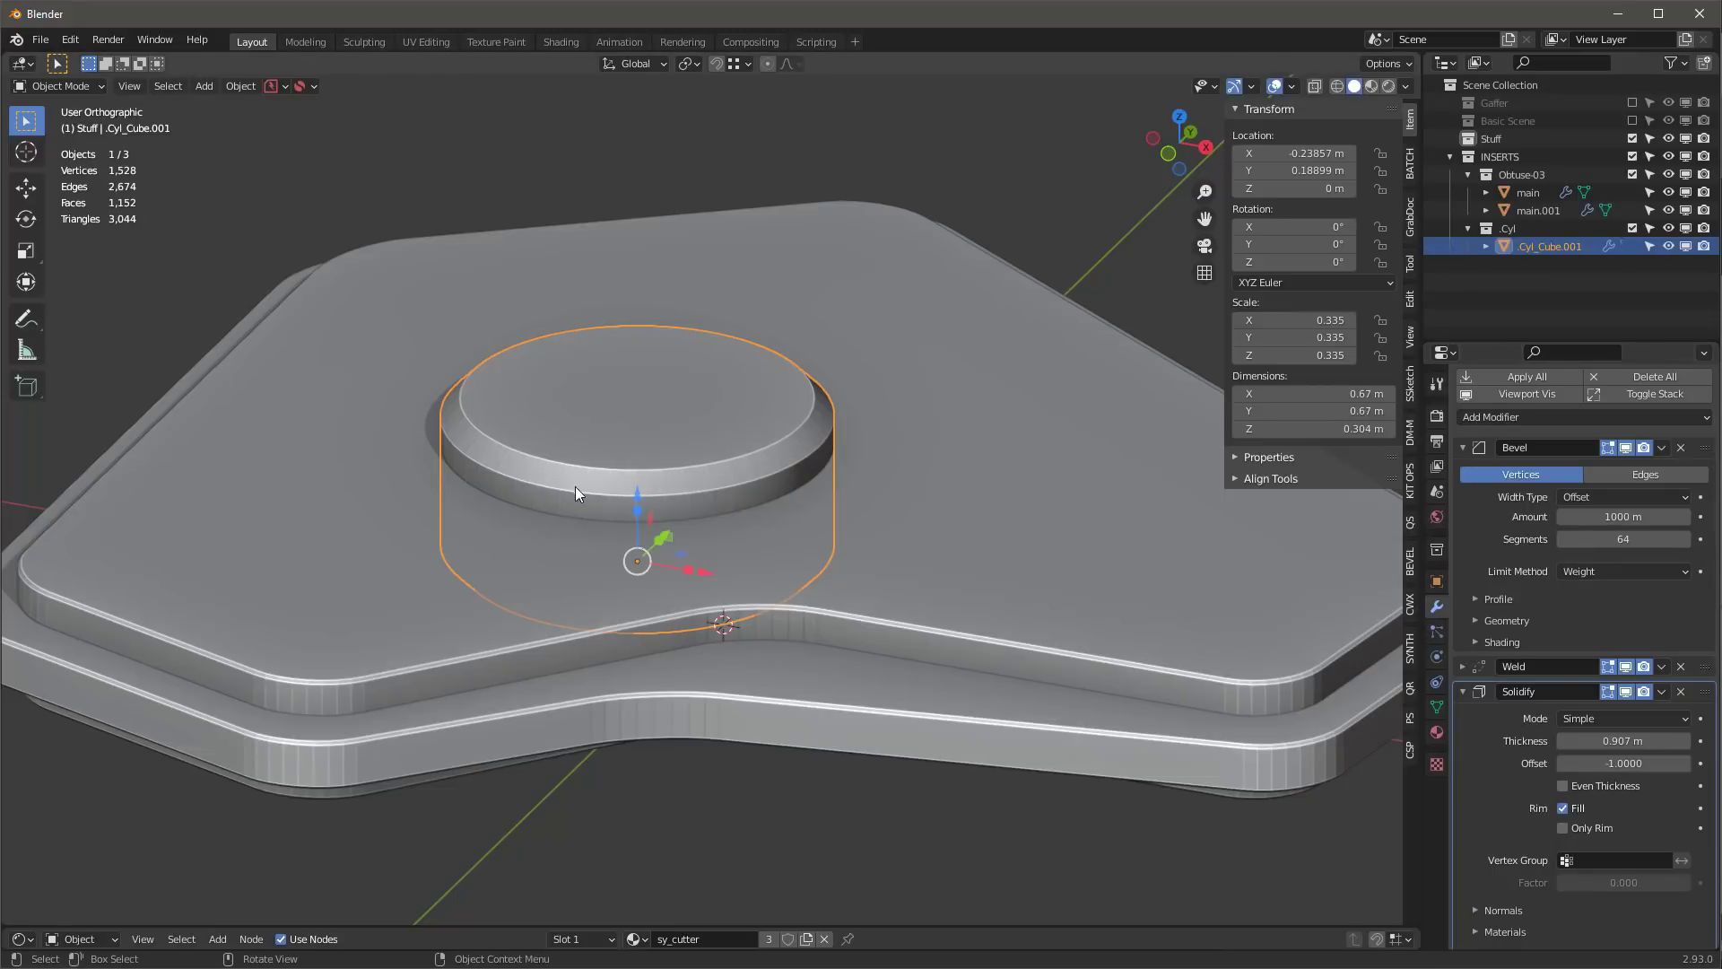
scroll(583, 484, up, 3)
scroll(592, 502, down, 5)
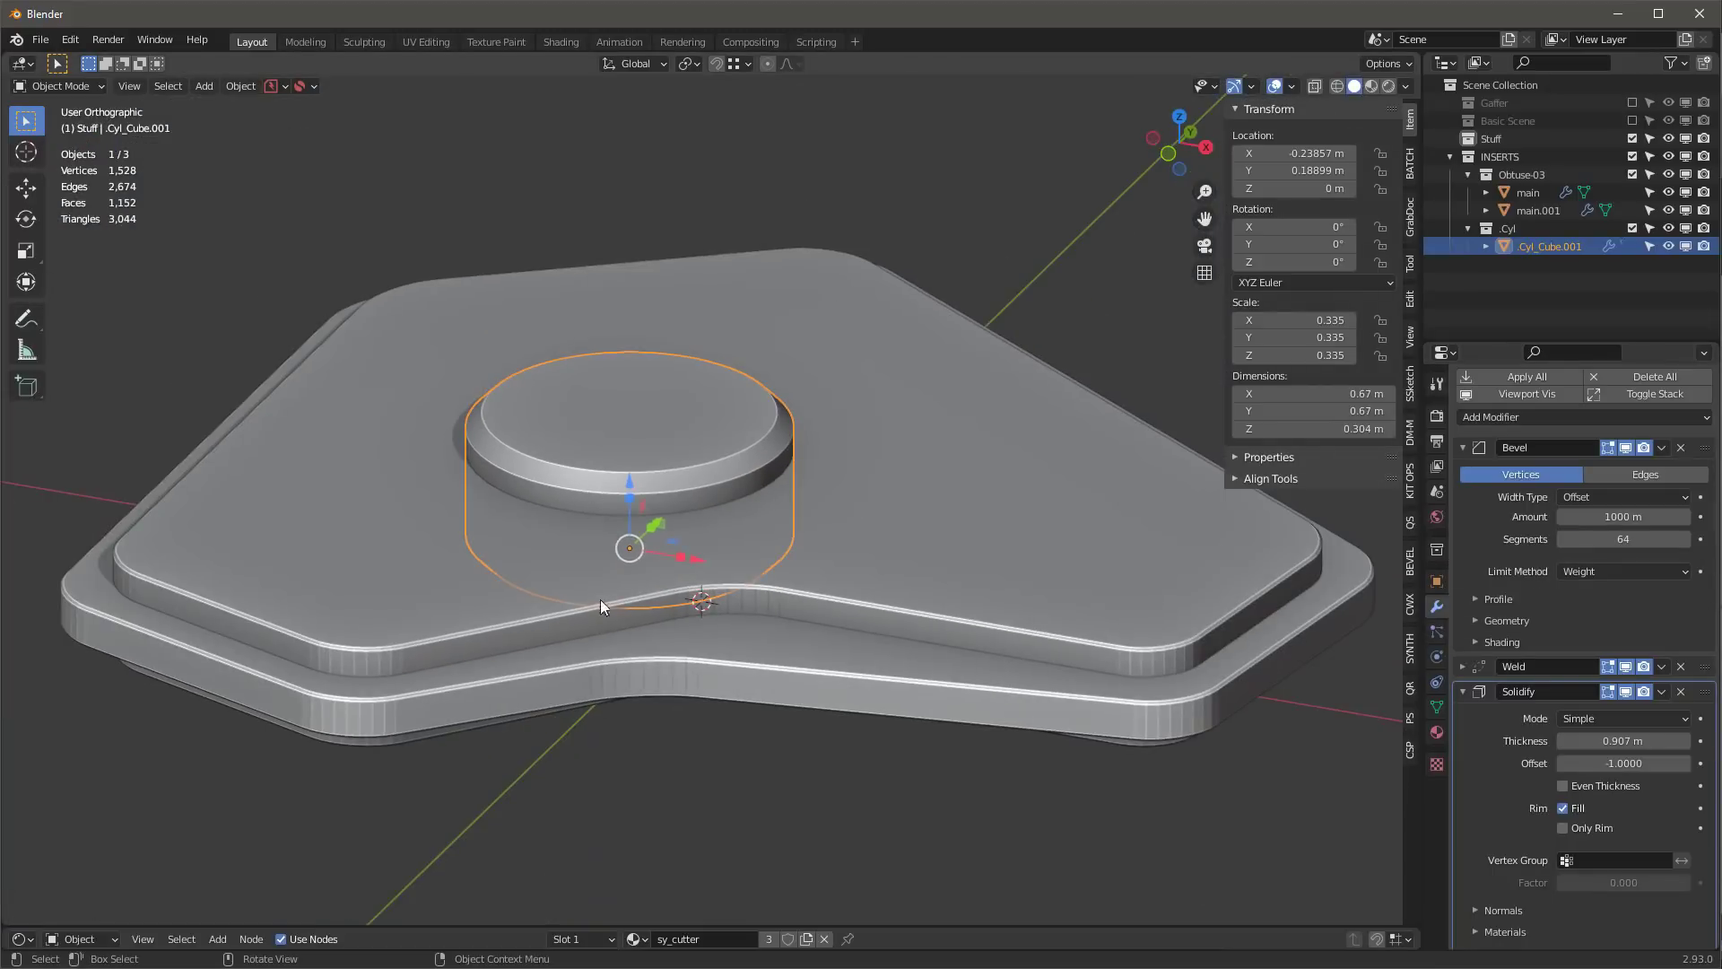
- Set the segments of the base plate's vertex Bevel modifier to 24
click(391, 657)
click(1628, 538)
text(8)
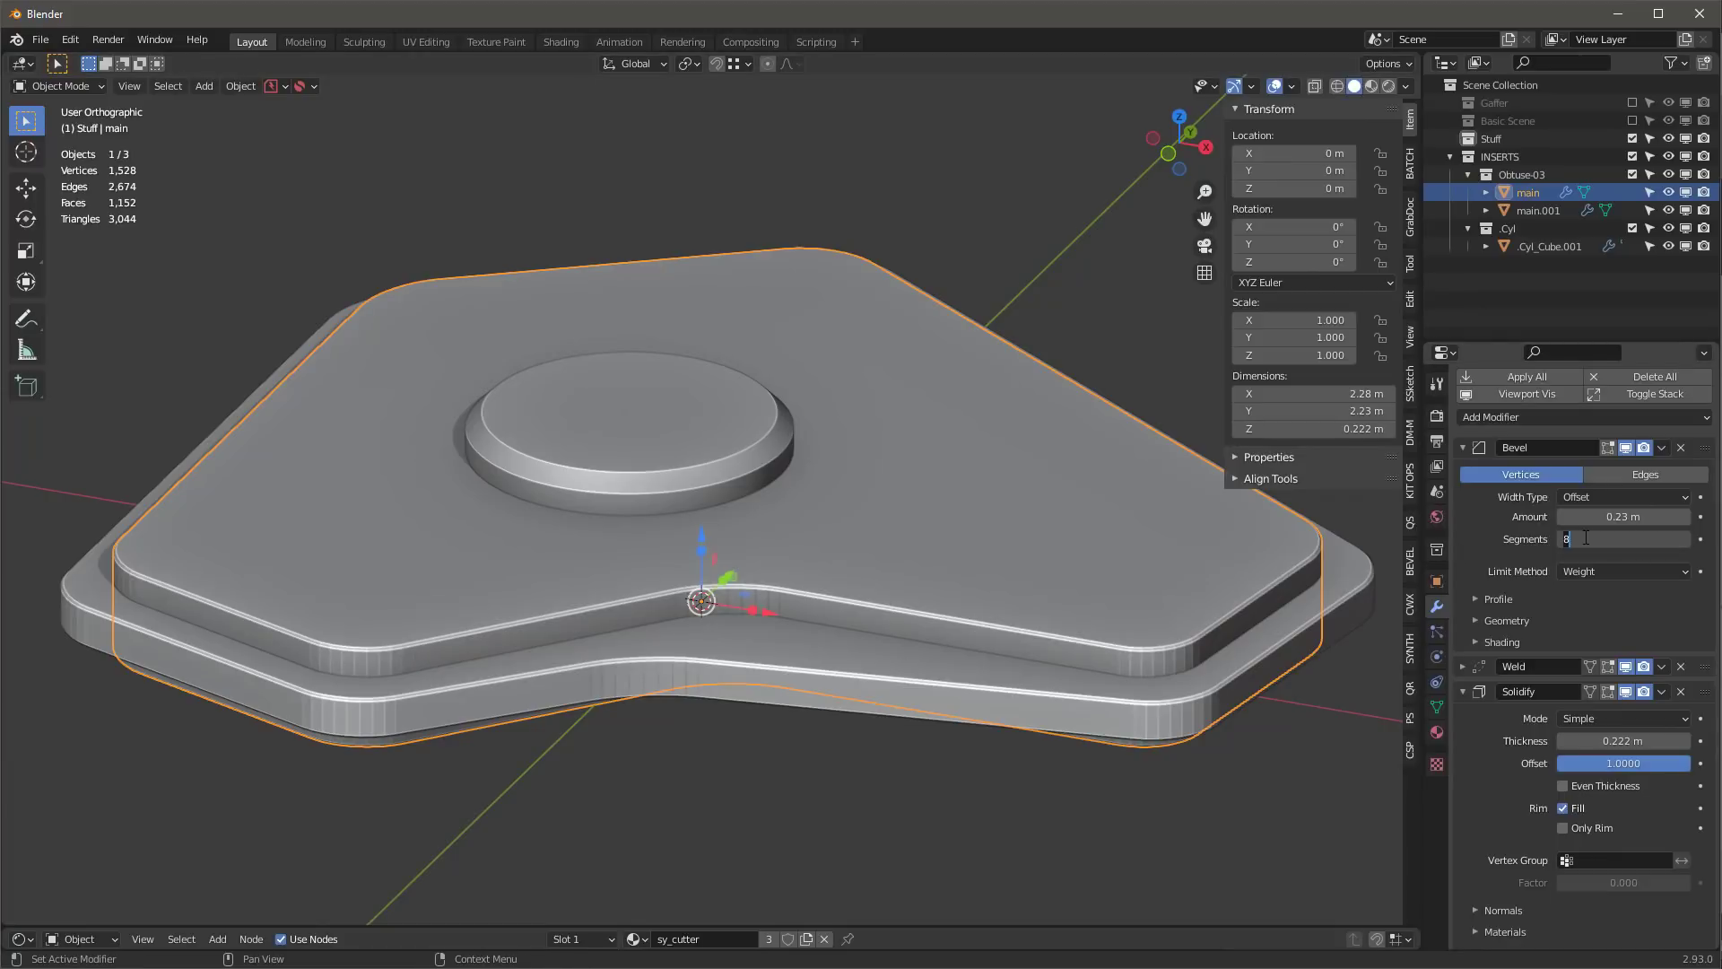
key(Return)
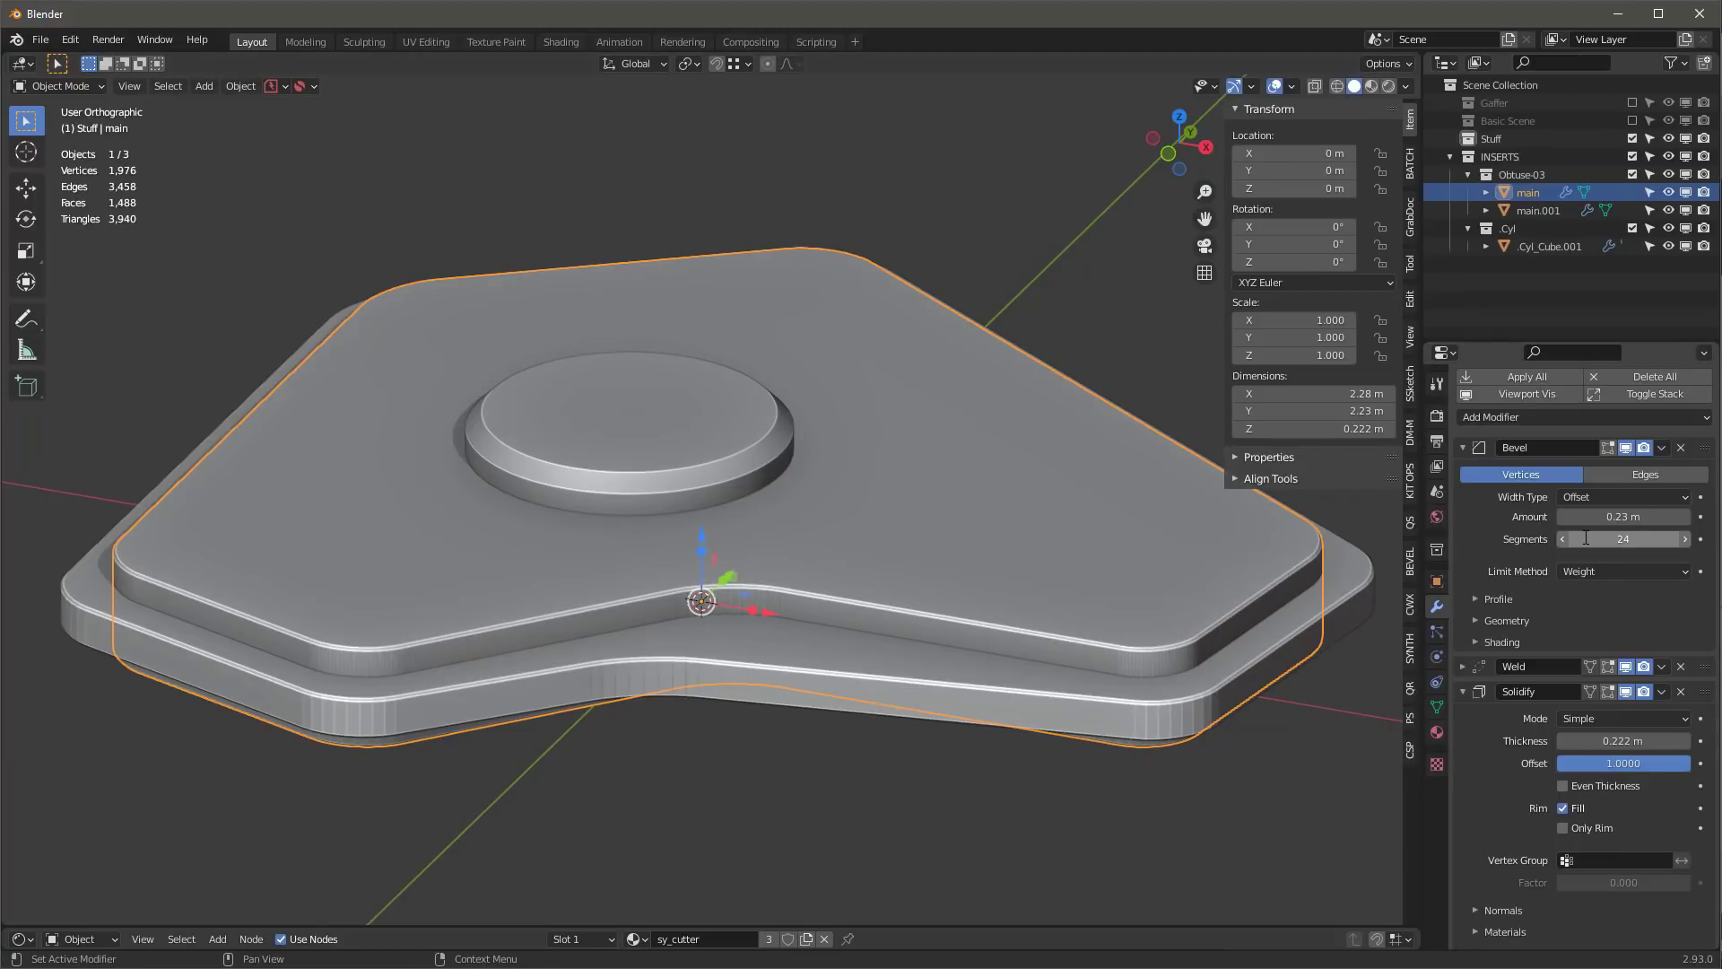
- Set the segments of the wider rim's vertex Bevel modifier to 24
click(1185, 721)
click(1623, 538)
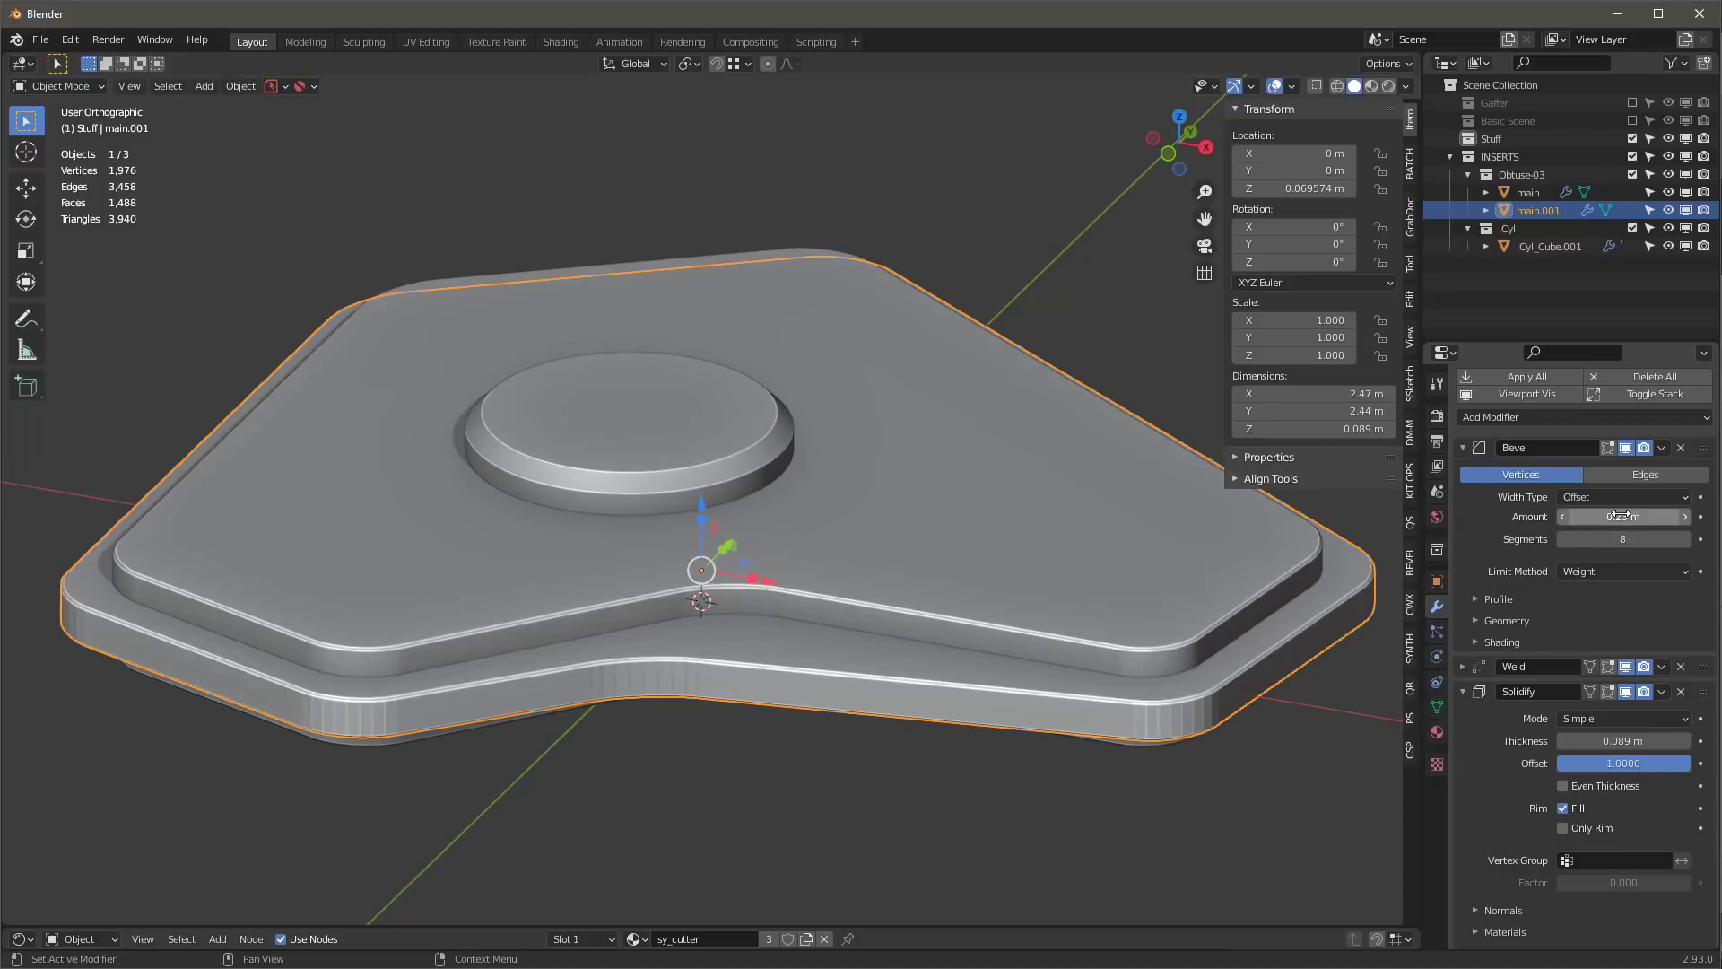
text(24)
key(Return)
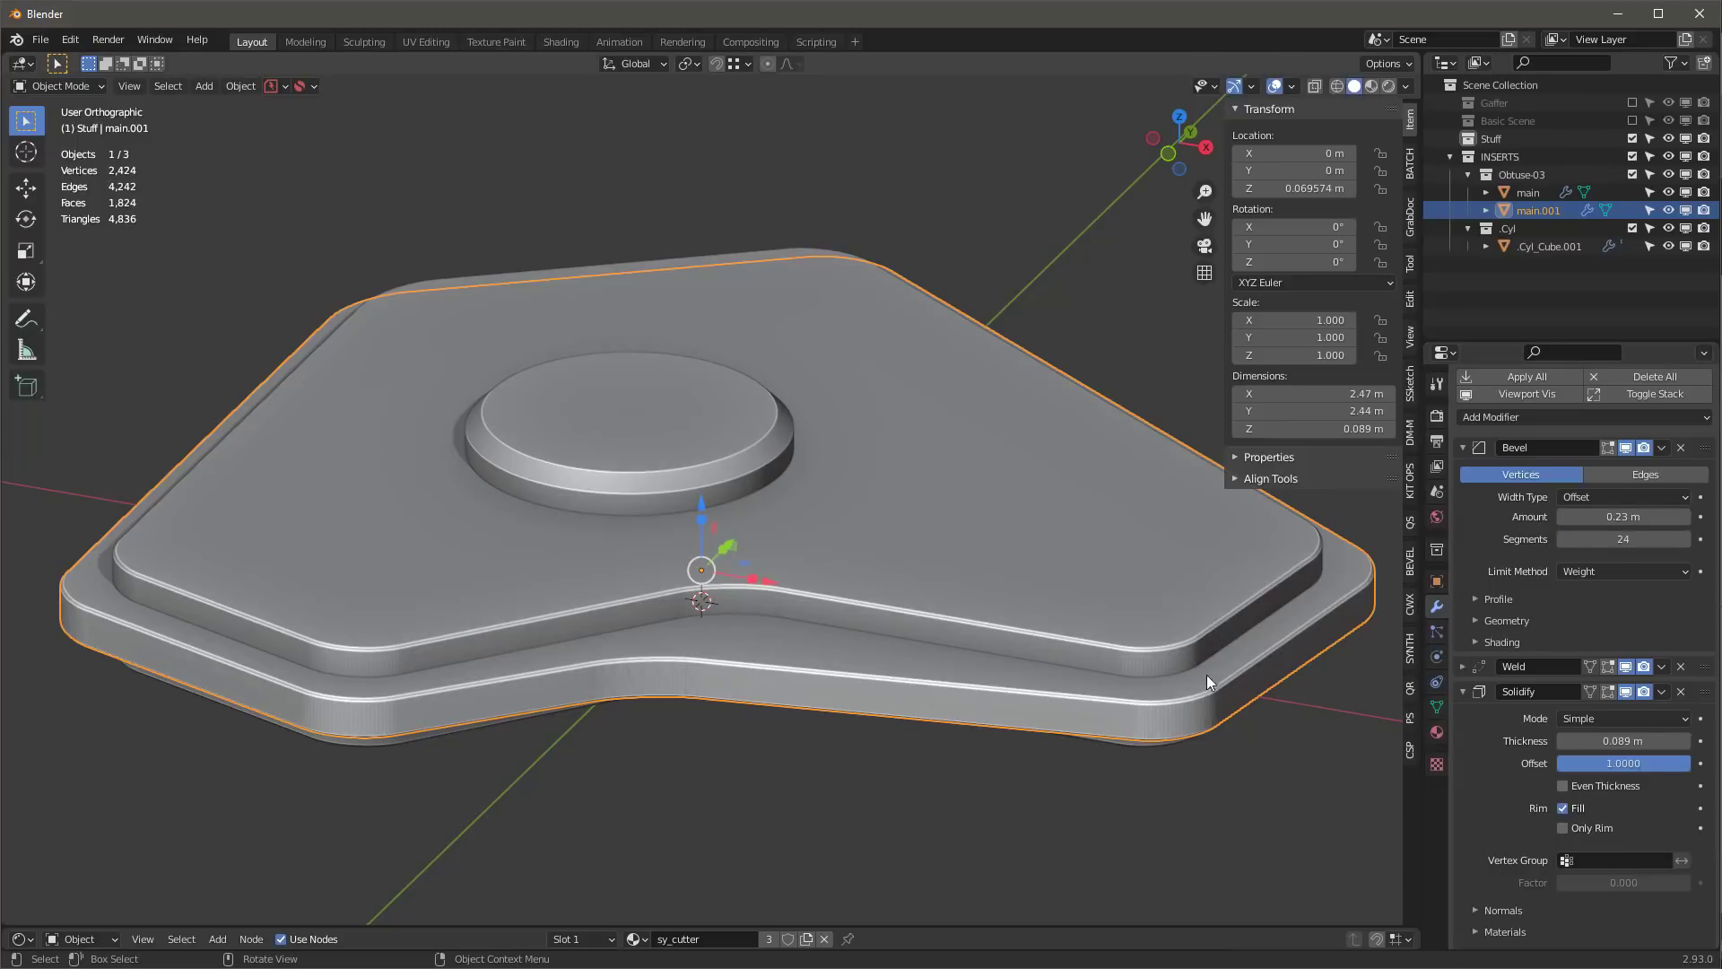
middle_drag(718, 540, 868, 419)
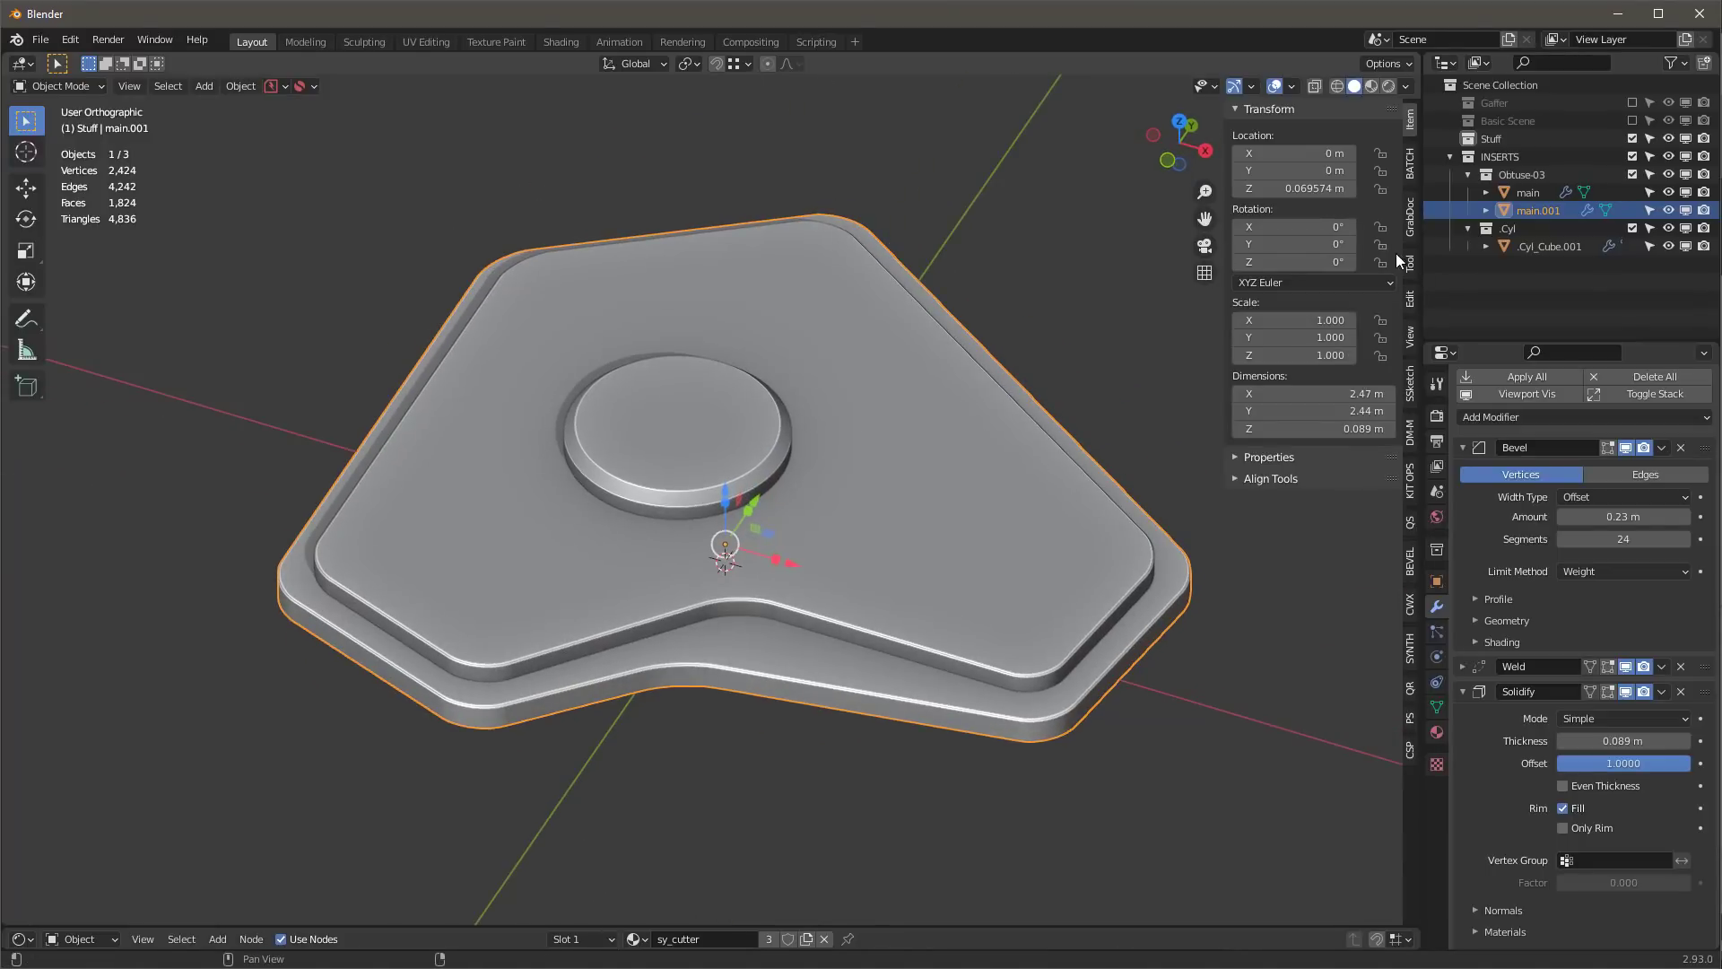
- Add another KIT OPS .cyl insert as a small cylinder on the plate's far +X corner, above the rim
click(1410, 482)
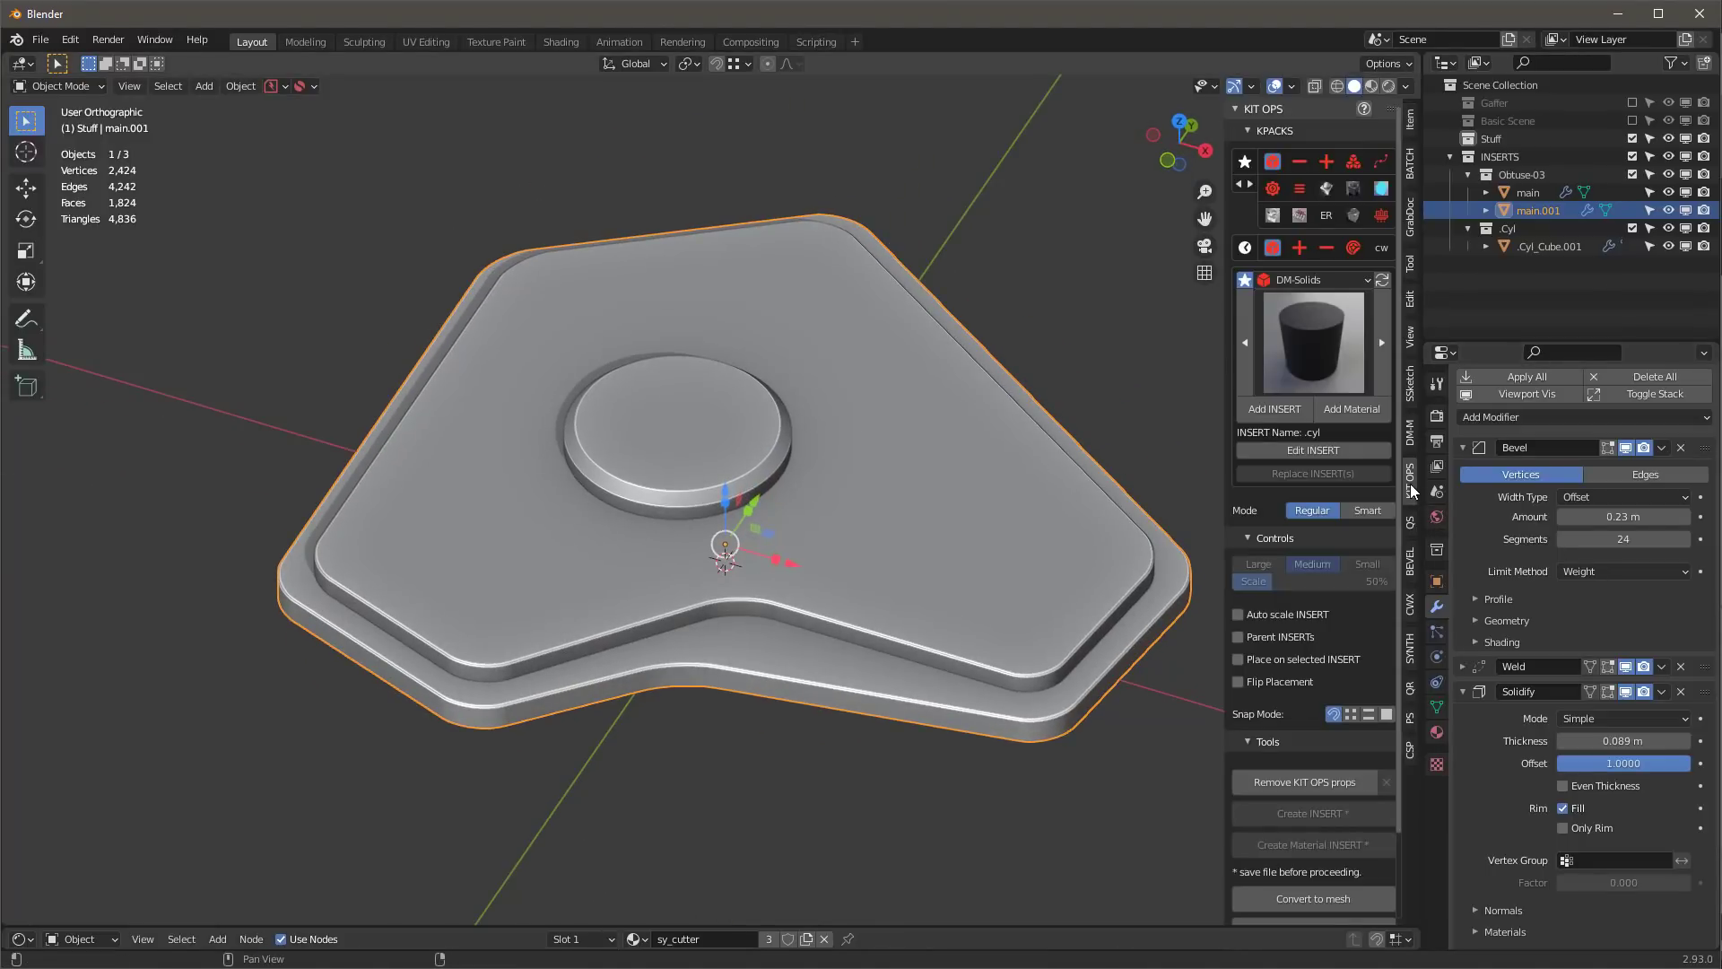
click(1281, 405)
scroll(981, 481, down, 5)
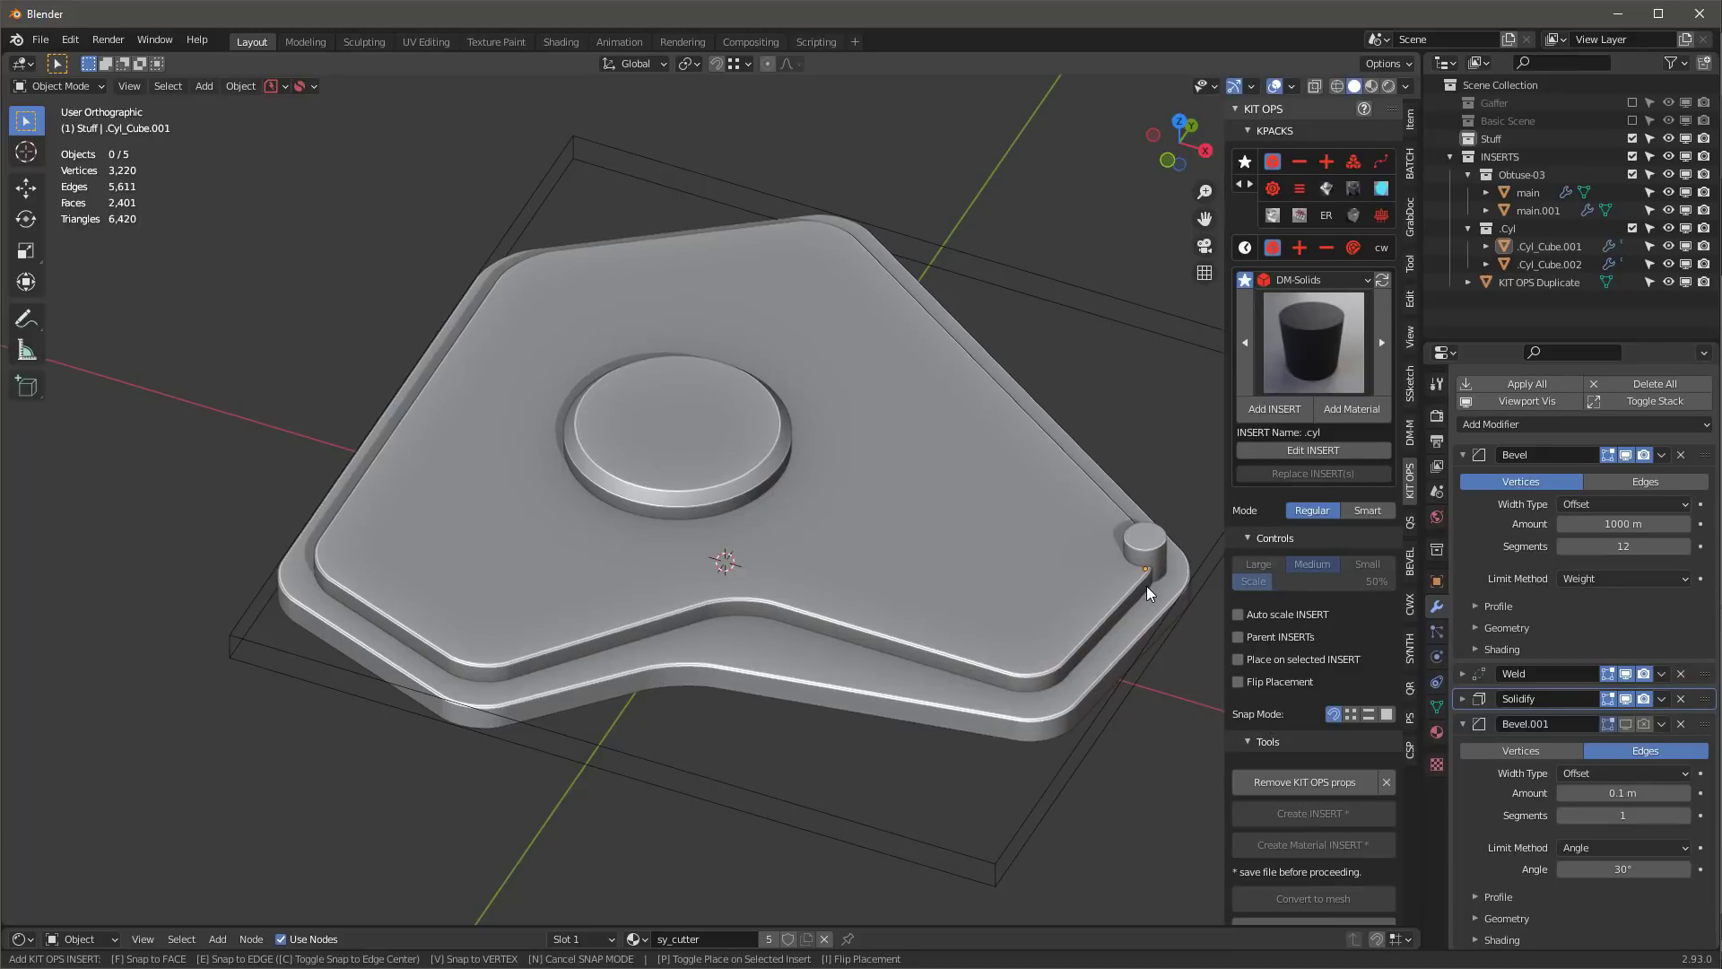
scroll(1147, 586, up, 2)
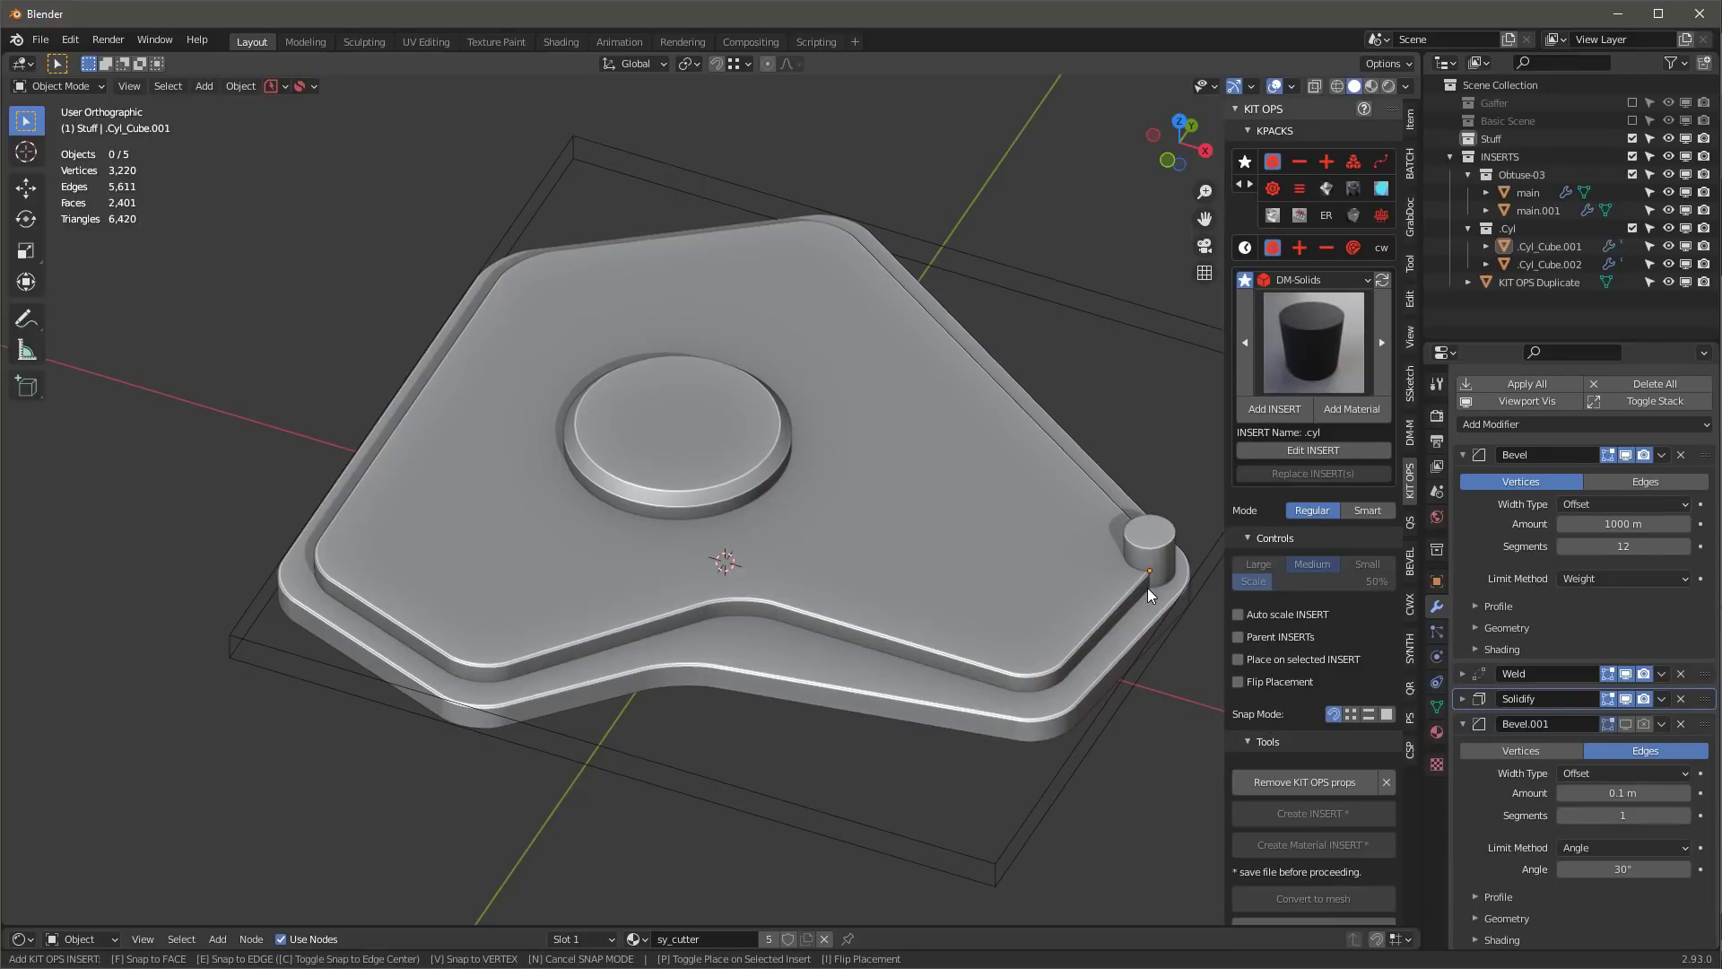
click(1148, 588)
- In the right view, lower the small corner cylinder about 0.11 m in Z and stretch its height slightly
key(KP_3)
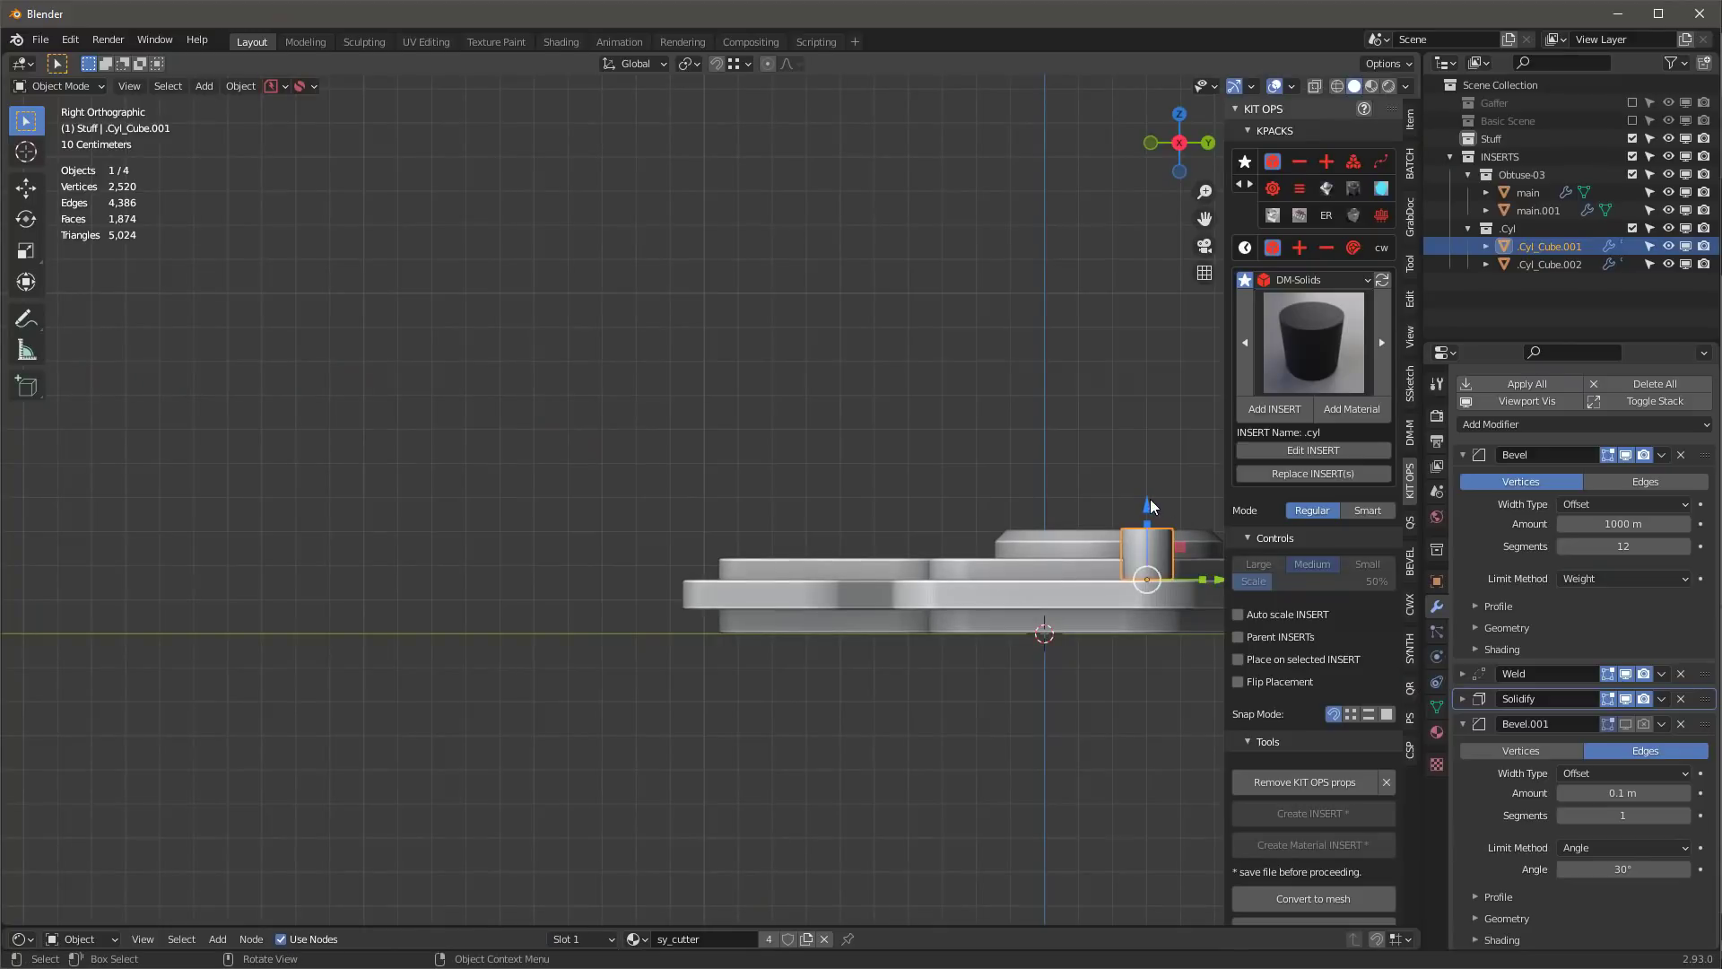
drag(1150, 499, 1162, 578)
key(s)
key(z)
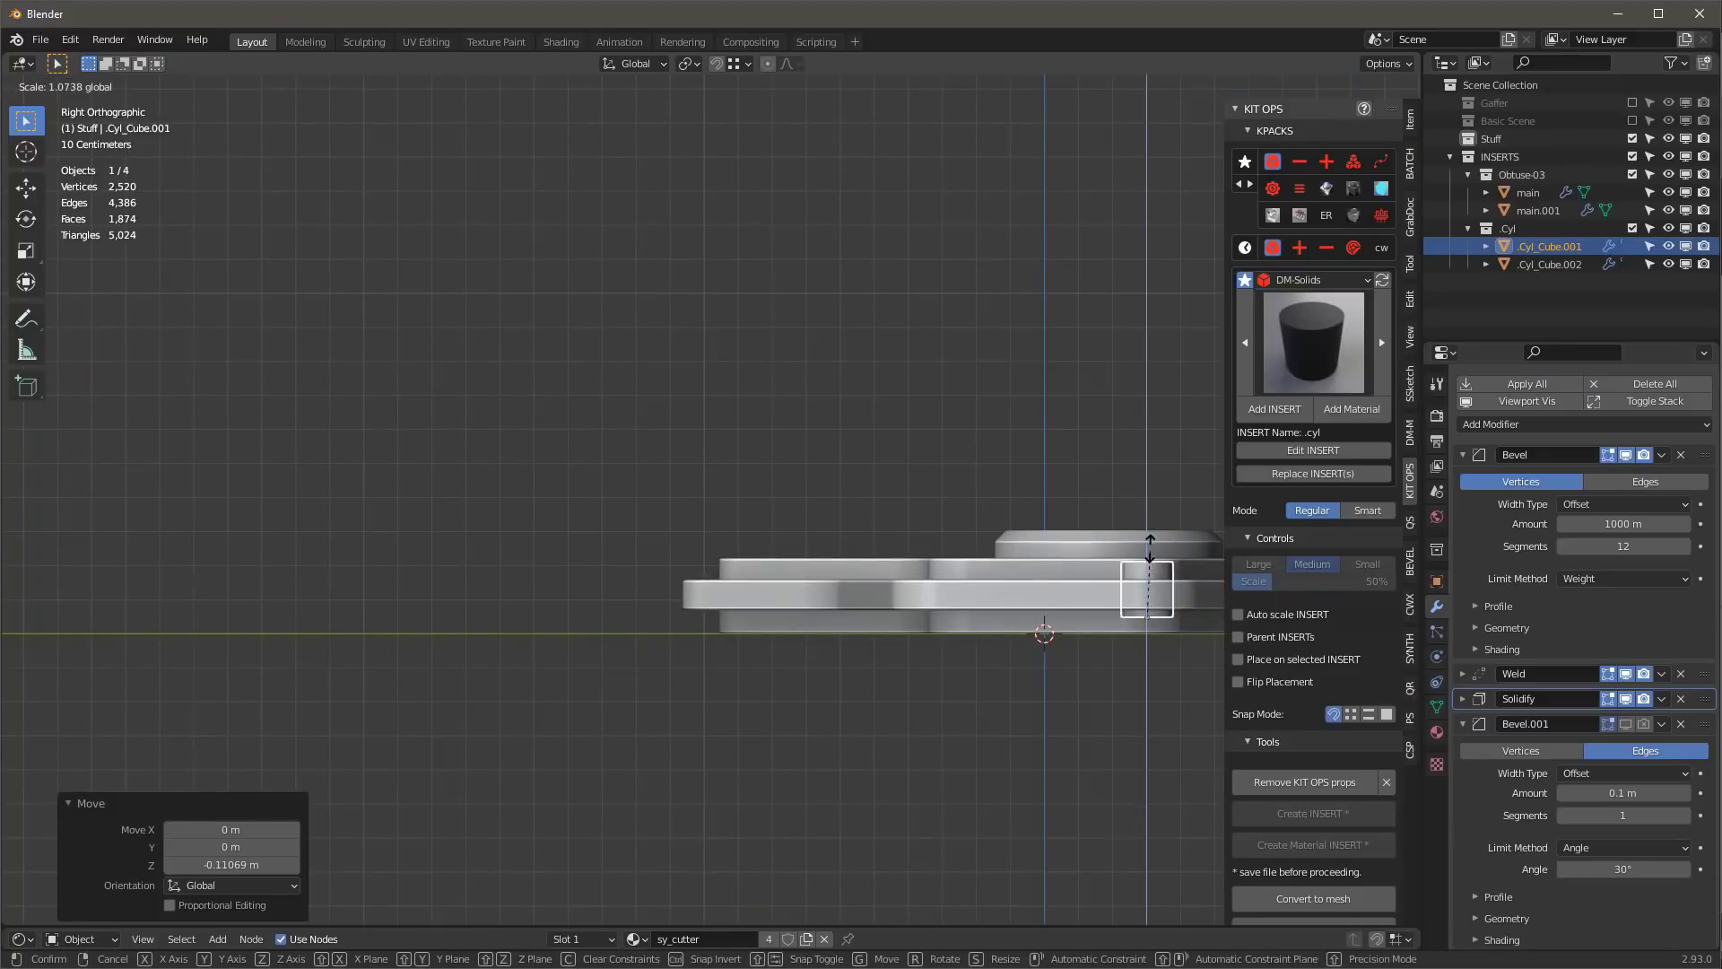
click(1066, 531)
- Enlarge the small corner cylinder by a factor of about 1.285, and scale its height by about 0.912
key(KP_7)
scroll(1080, 490, down, 4)
middle_drag(1014, 664, 1085, 567)
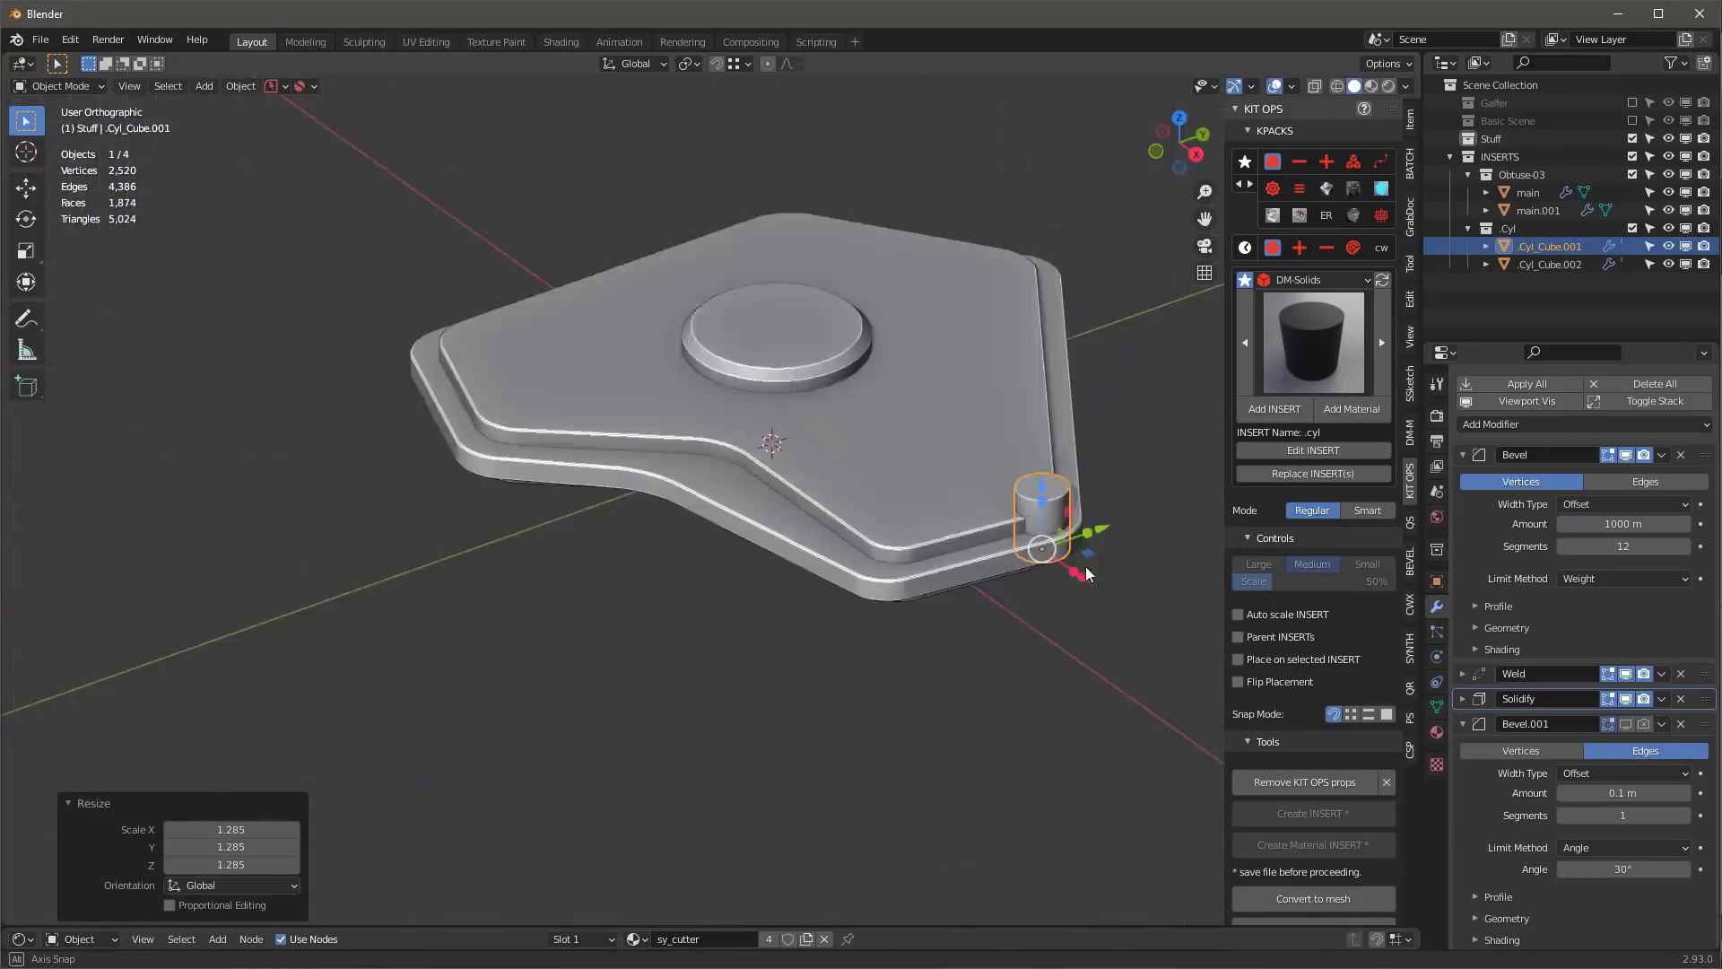
key(KP_3)
drag(1041, 473, 1041, 481)
drag(1043, 508, 1043, 515)
key(KP_7)
scroll(1036, 529, down, 4)
middle_drag(1031, 539, 945, 504)
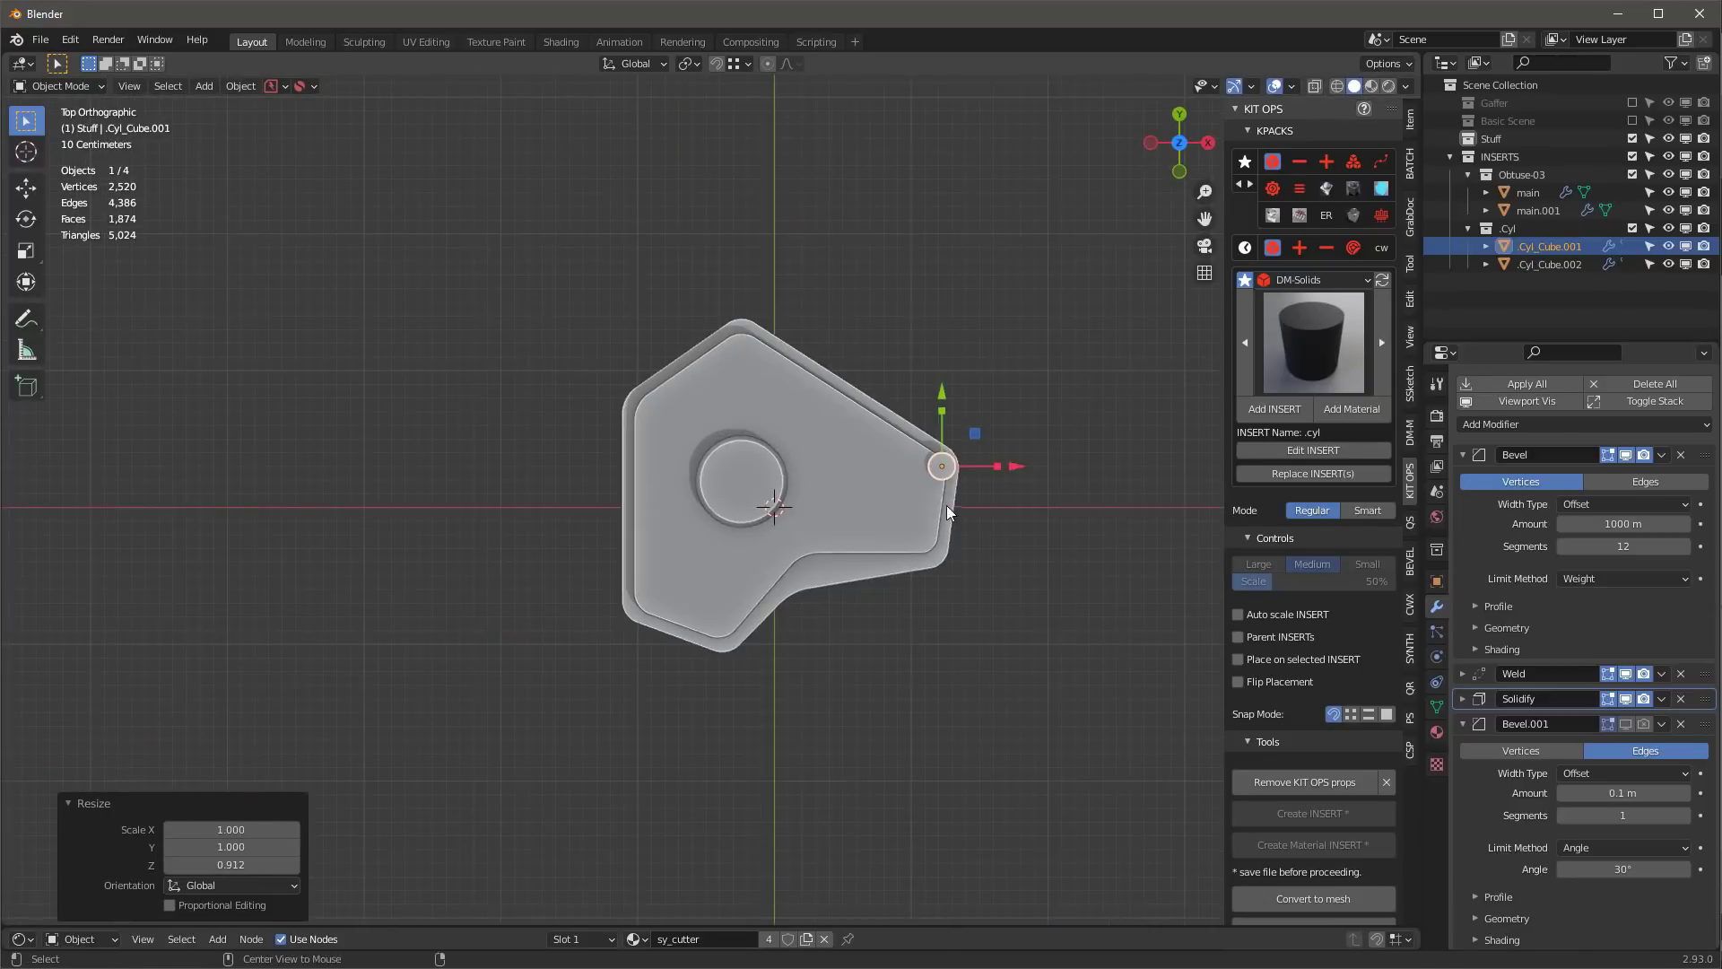
- In the top view, duplicate the small cylinder onto the plate's top, upper-left and lower-left corners
scroll(918, 467, up, 4)
key(shift+d)
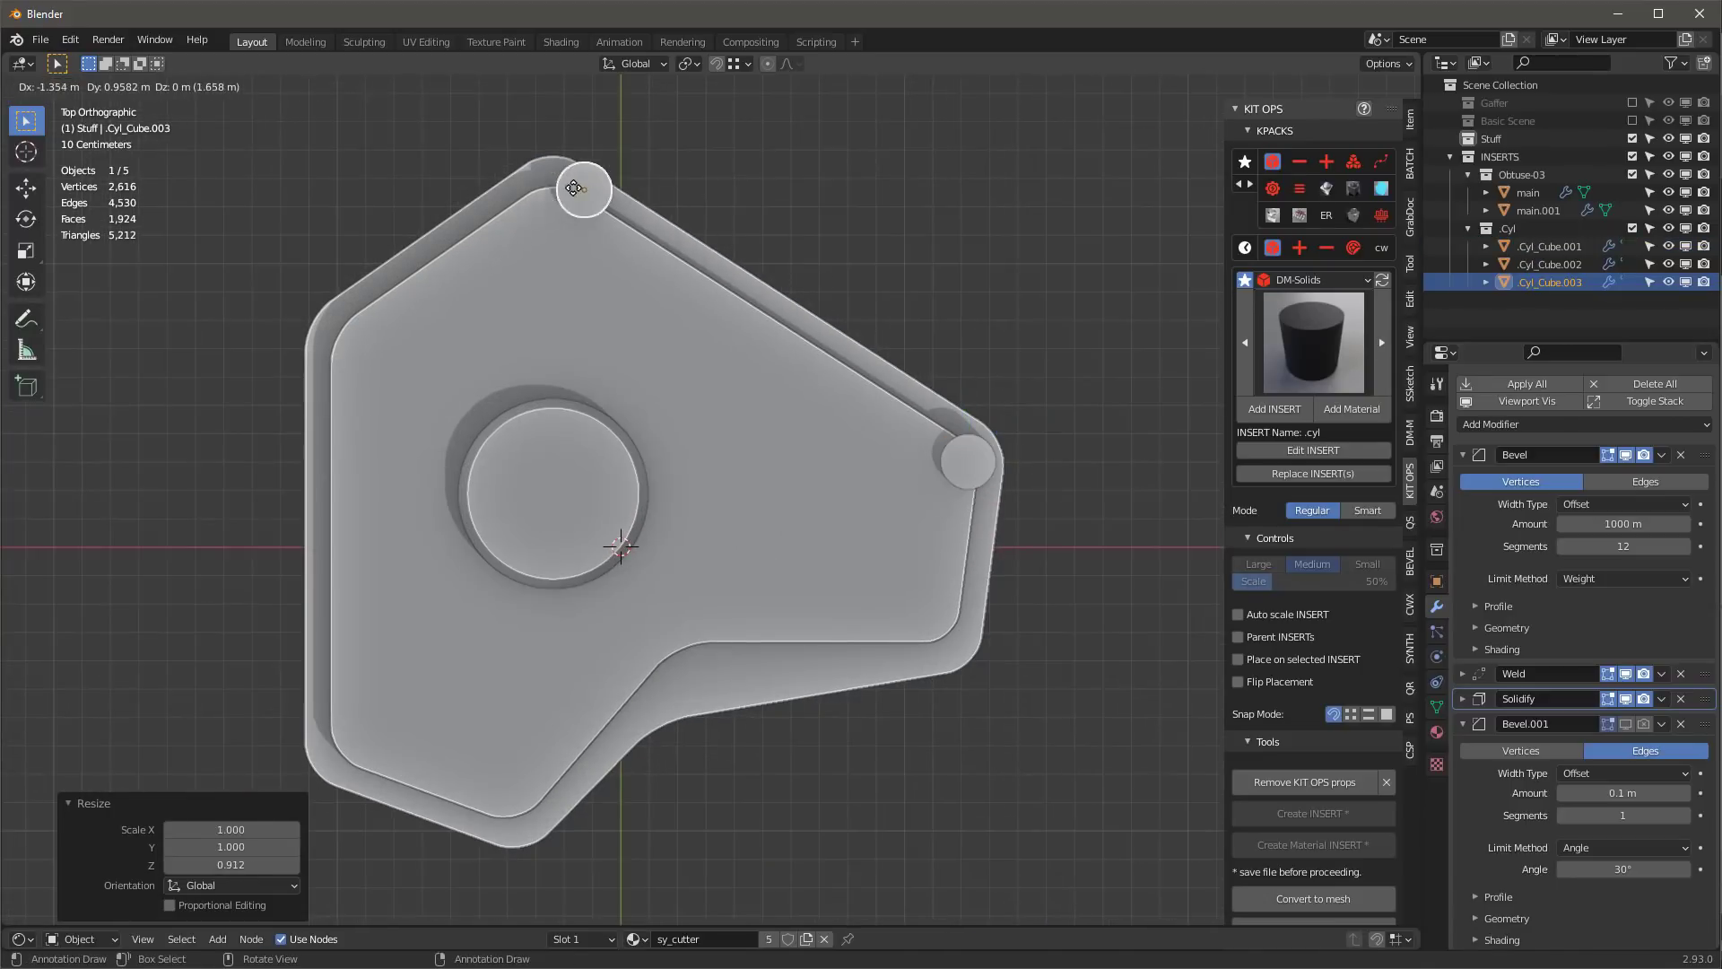
click(554, 190)
key(shift+d)
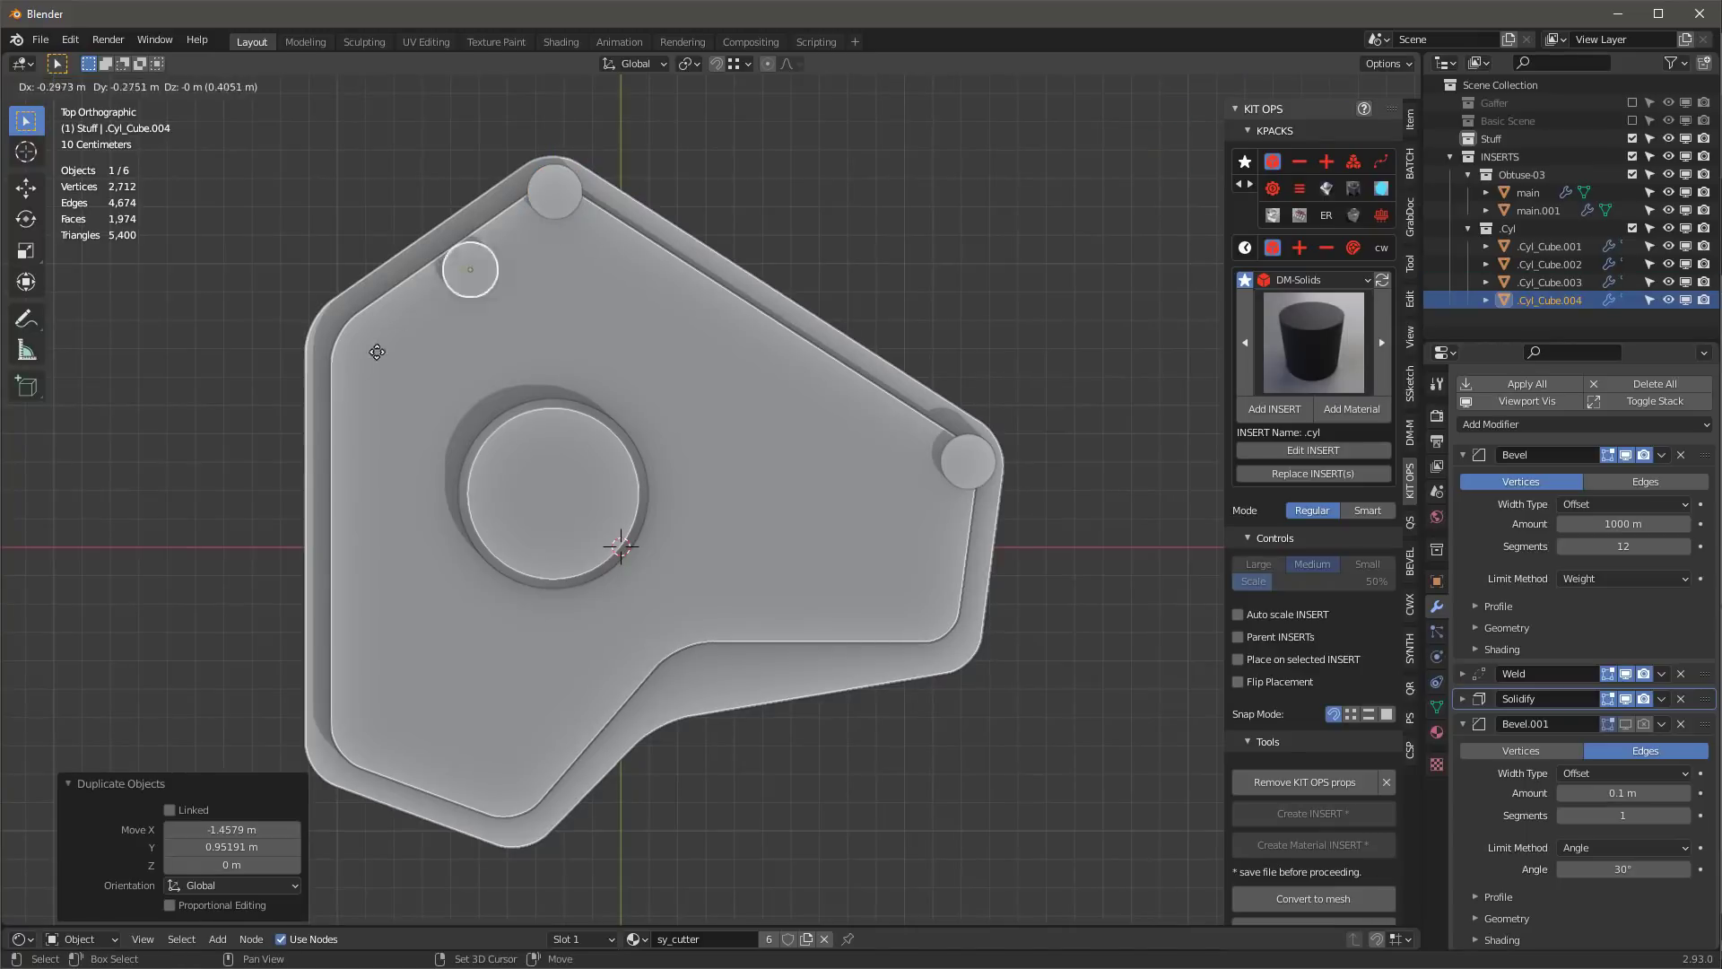
click(341, 339)
key(shift+d)
click(306, 810)
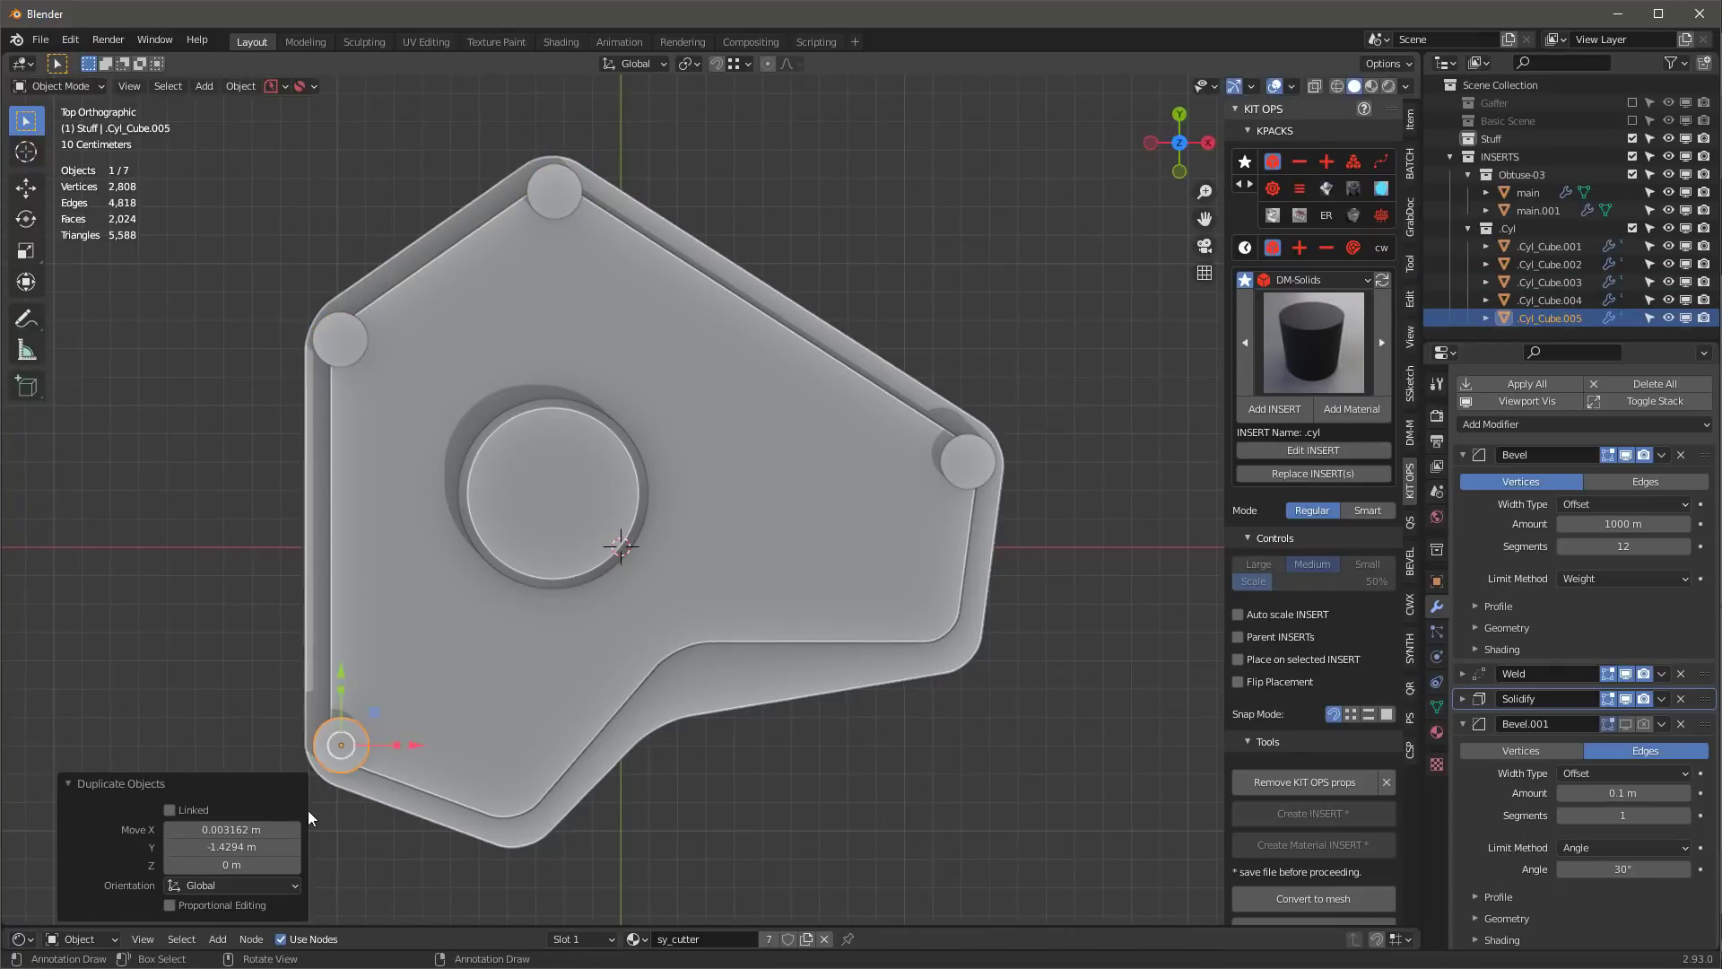
- Place seven more cylinder copies: one at the bottom corner, one at the lower-right corner, three around the notch and two beside the boss
key(shift+d)
click(447, 864)
key(shift+d)
click(734, 698)
key(shift+d)
click(603, 771)
key(shift+d)
click(674, 472)
key(shift+d)
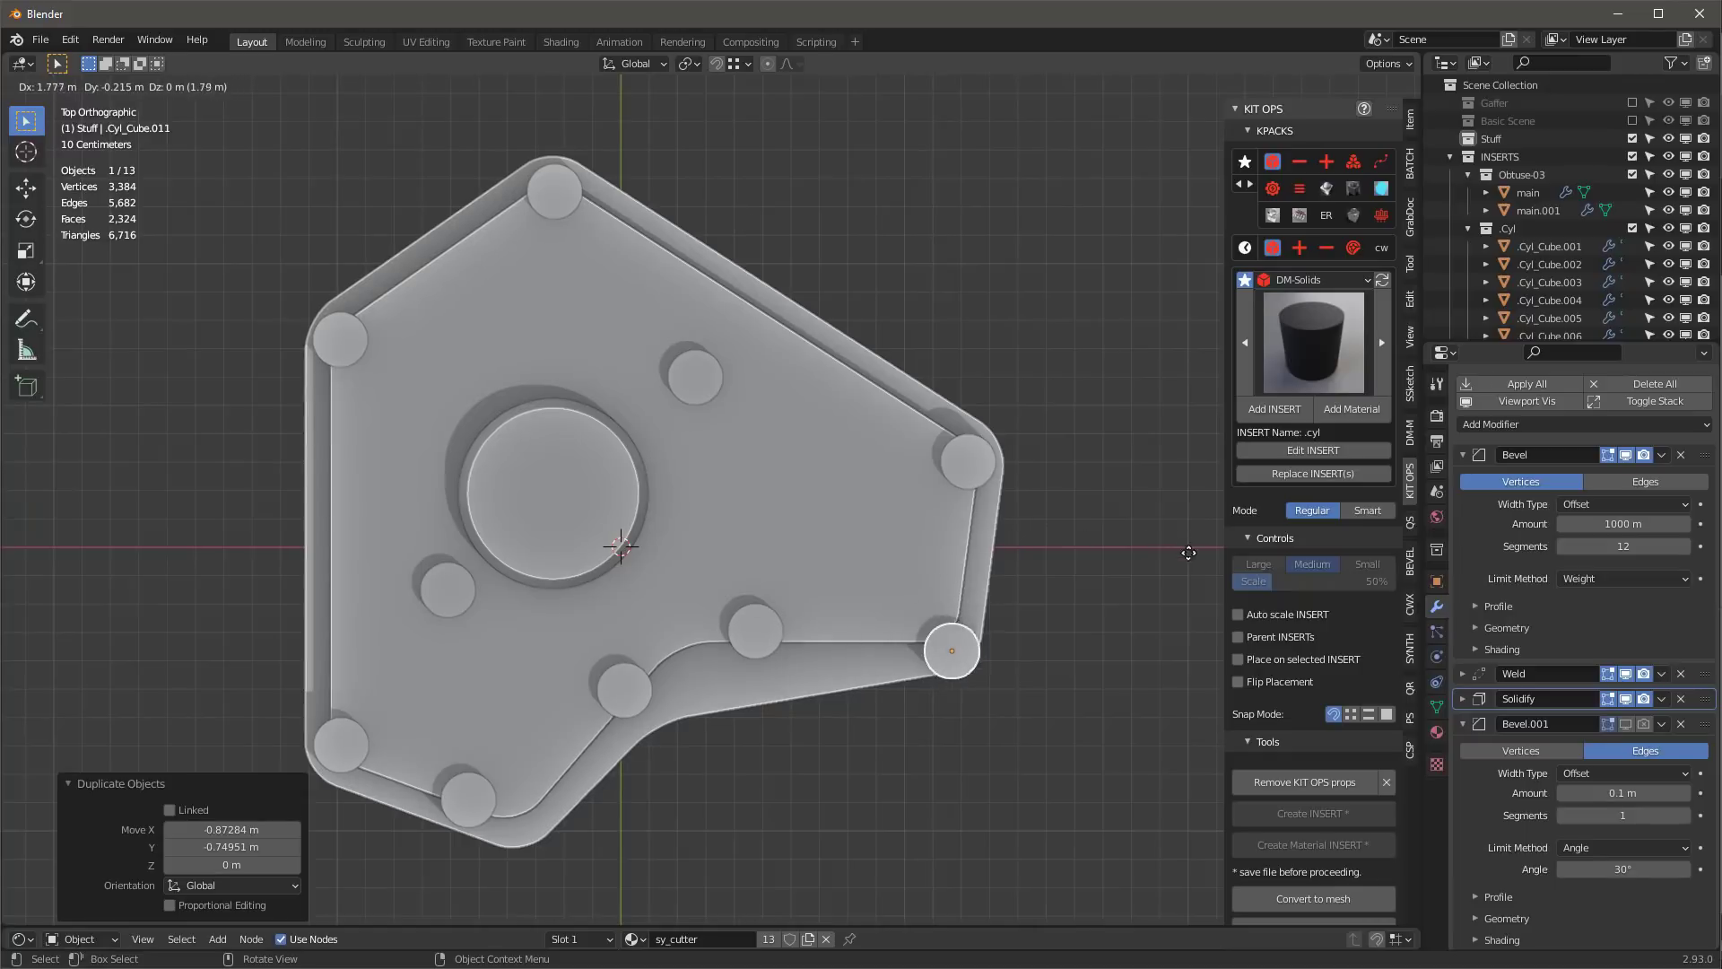
click(1014, 386)
key(shift+d)
click(840, 653)
middle_drag(826, 604, 901, 503)
- Add the .screw-modifier-48 insert from DM-Solids to the short side wall at the plate's +X end
click(1329, 335)
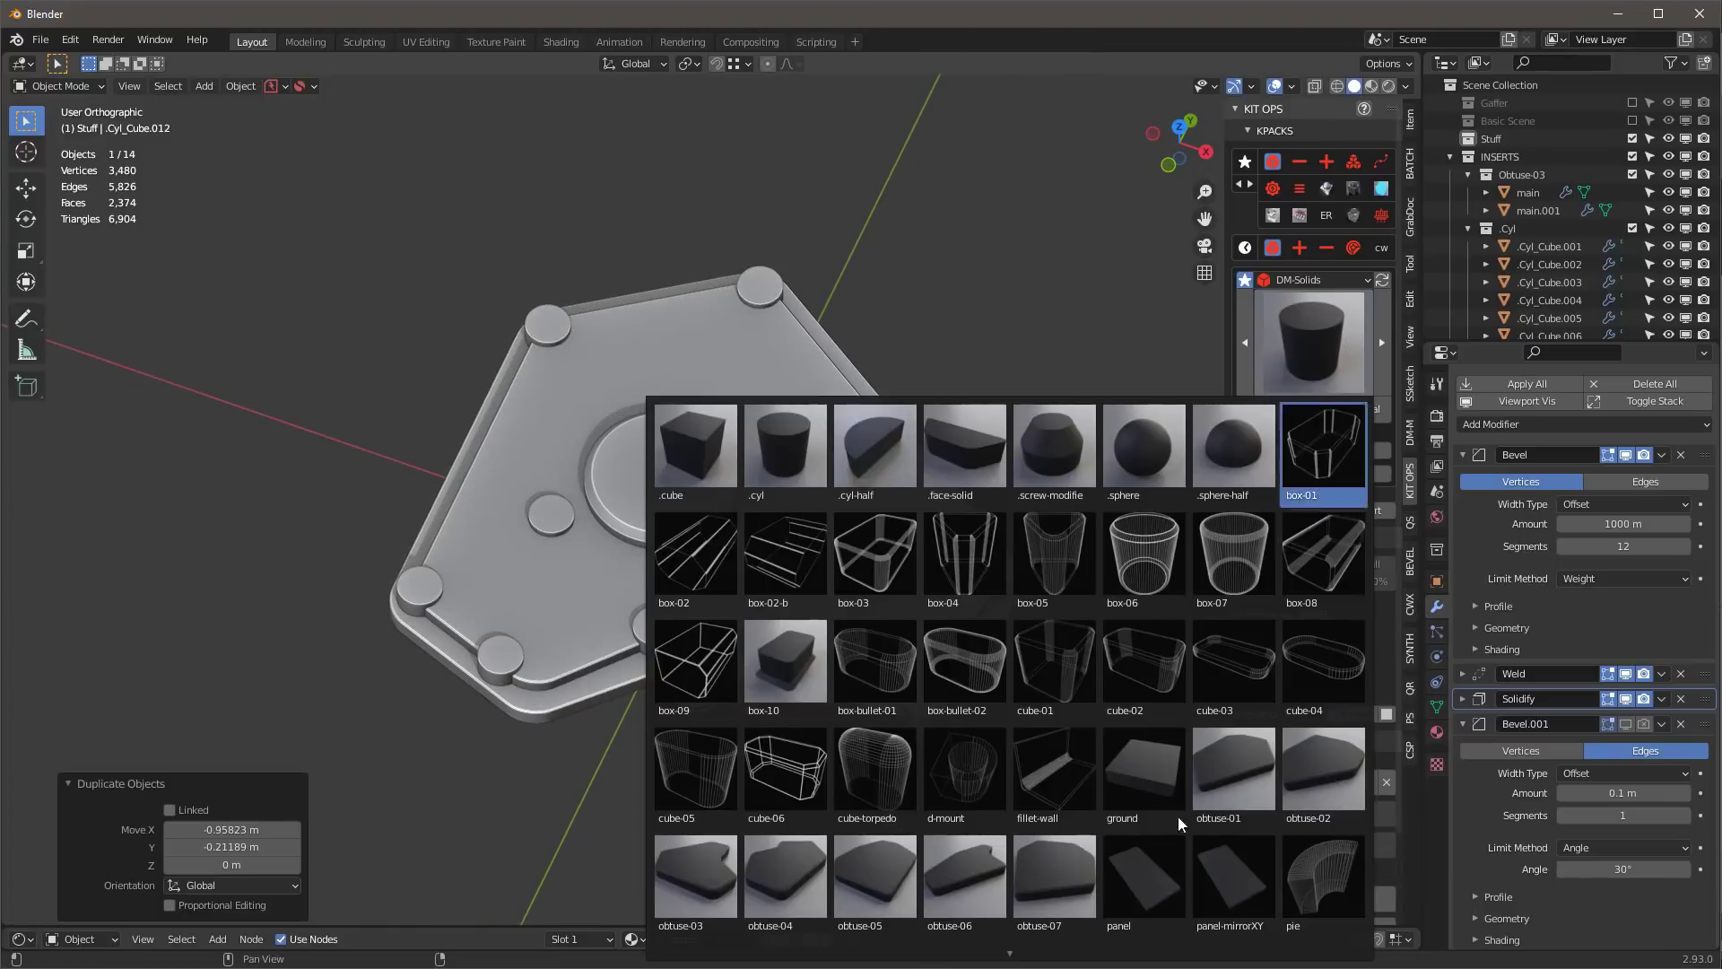
scroll(1297, 777, down, 1)
scroll(1112, 621, up, 1)
click(1069, 443)
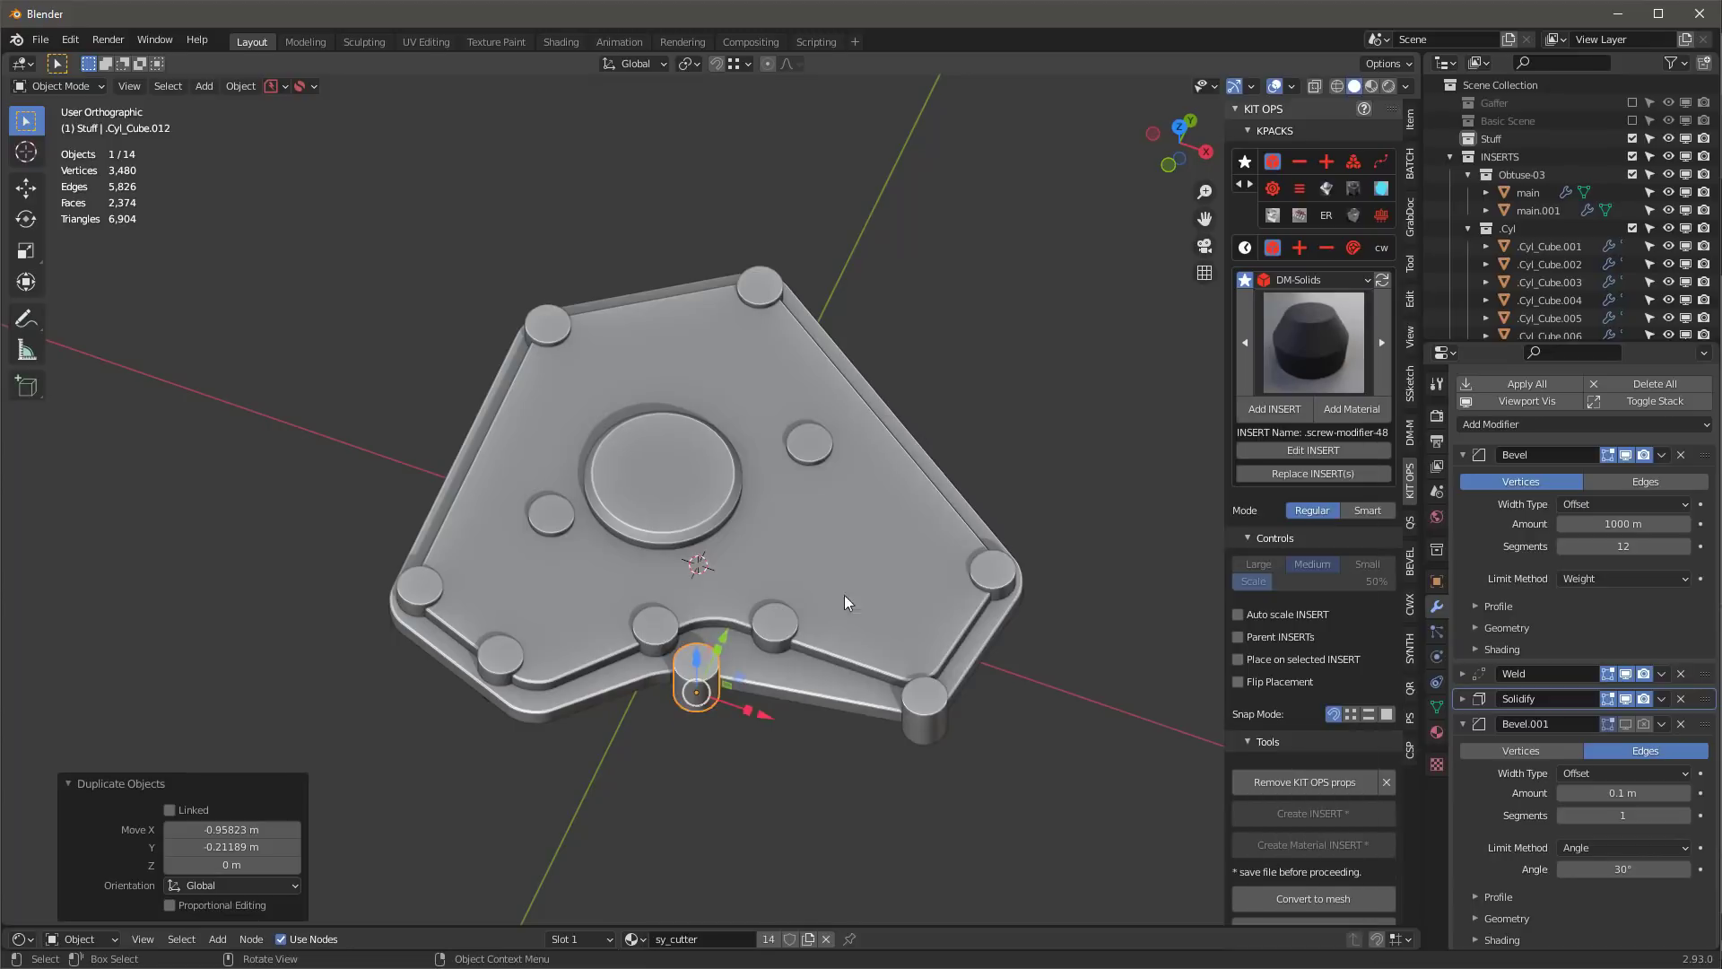
middle_drag(843, 595, 762, 597)
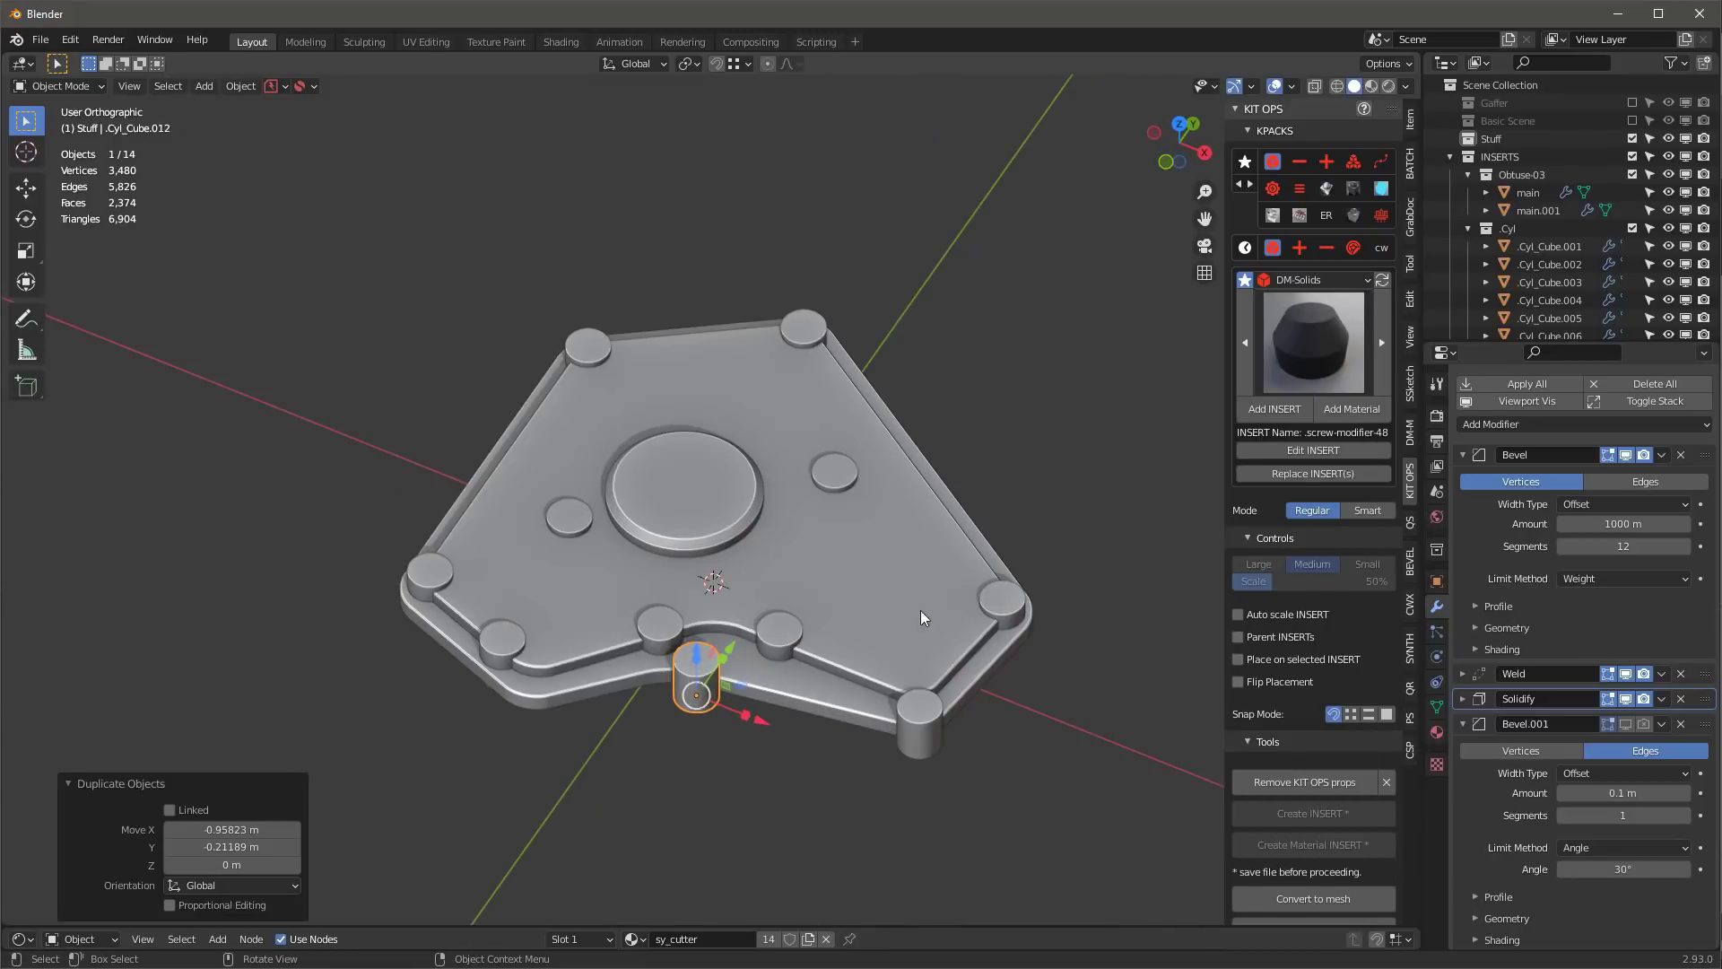
middle_drag(896, 569, 1025, 536)
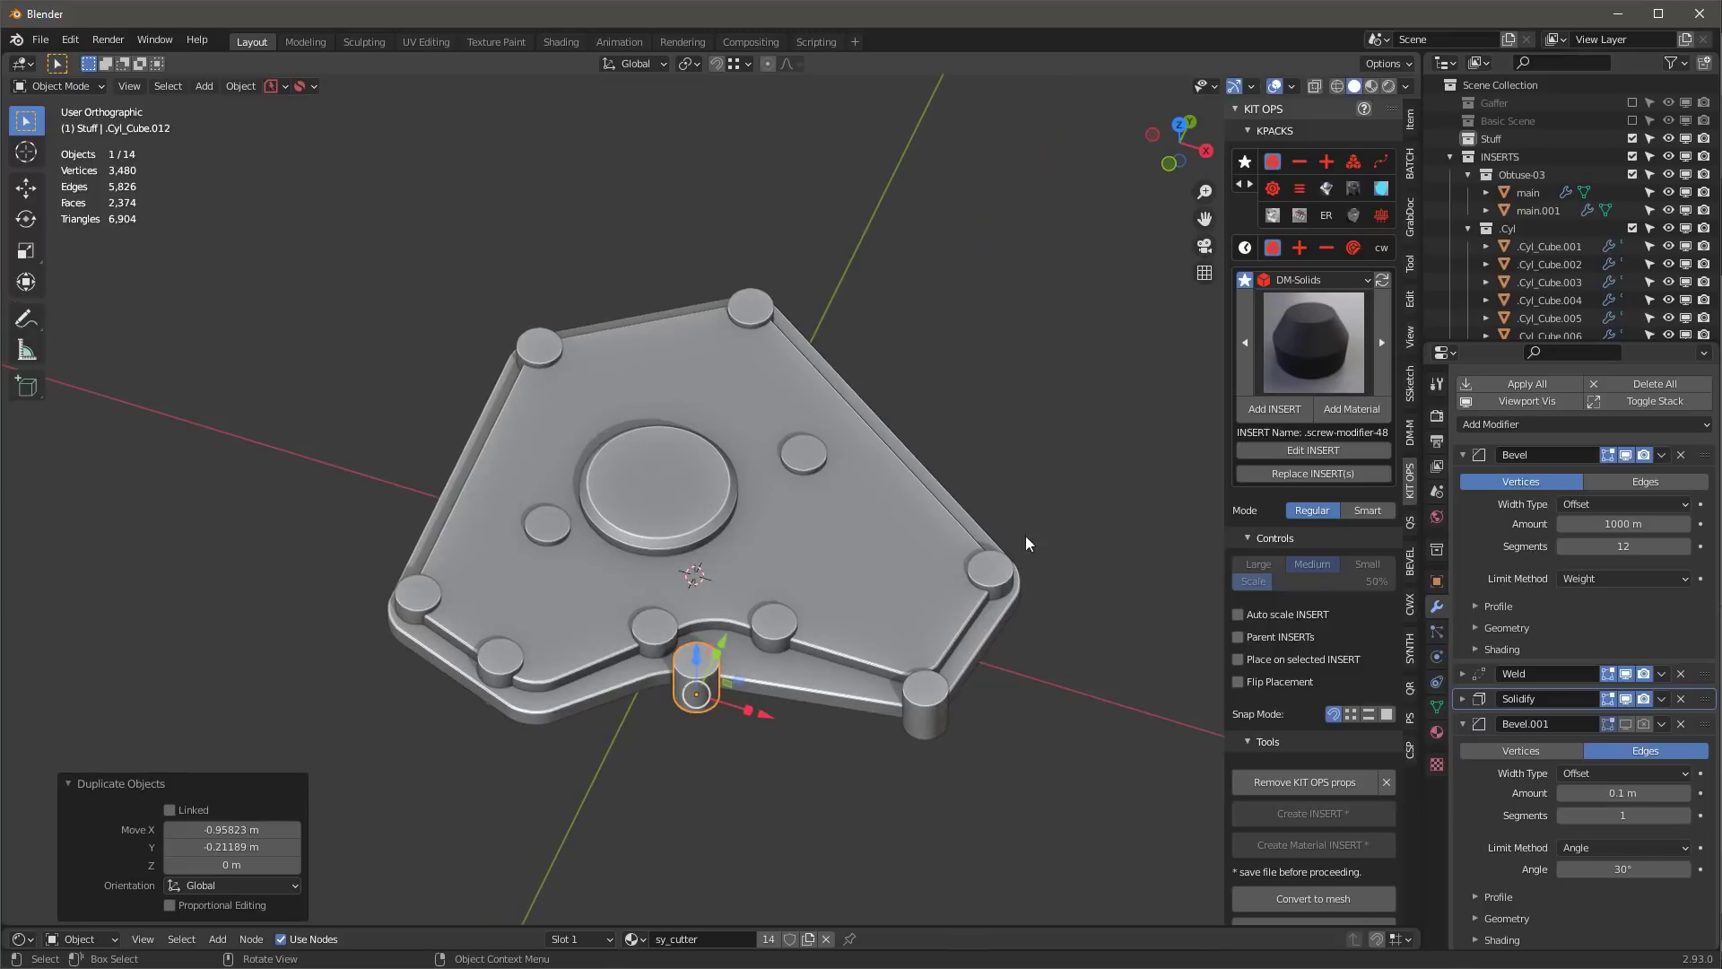
click(1284, 409)
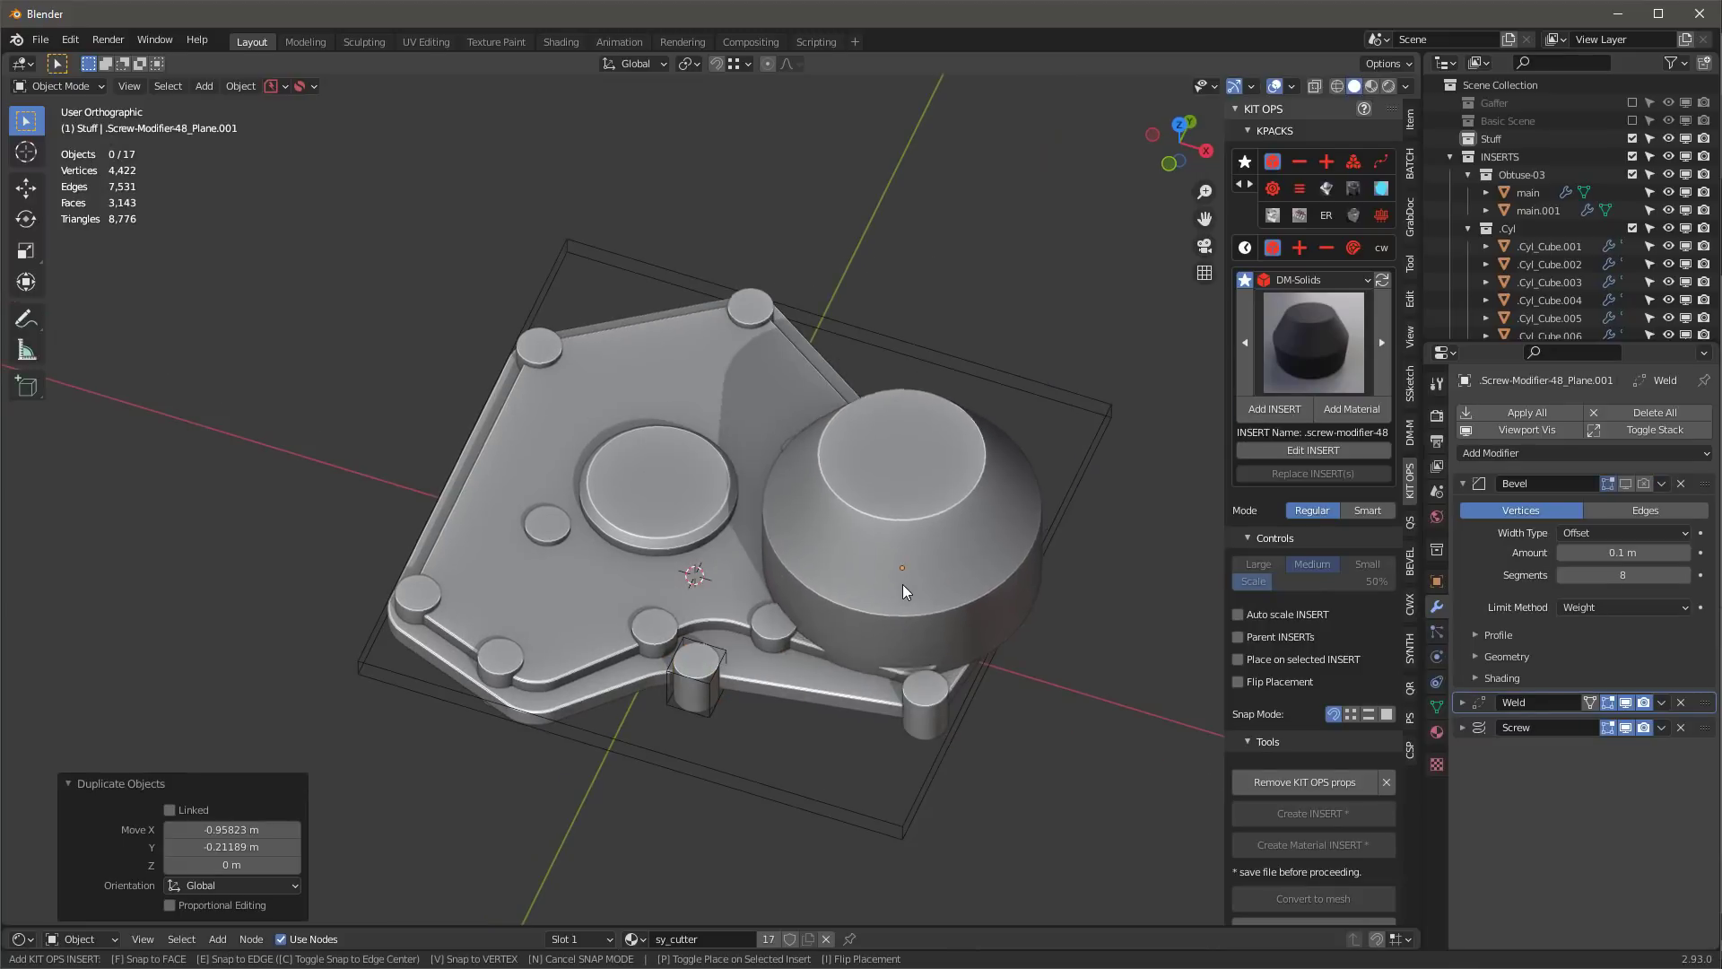
click(977, 678)
middle_drag(977, 678, 988, 503)
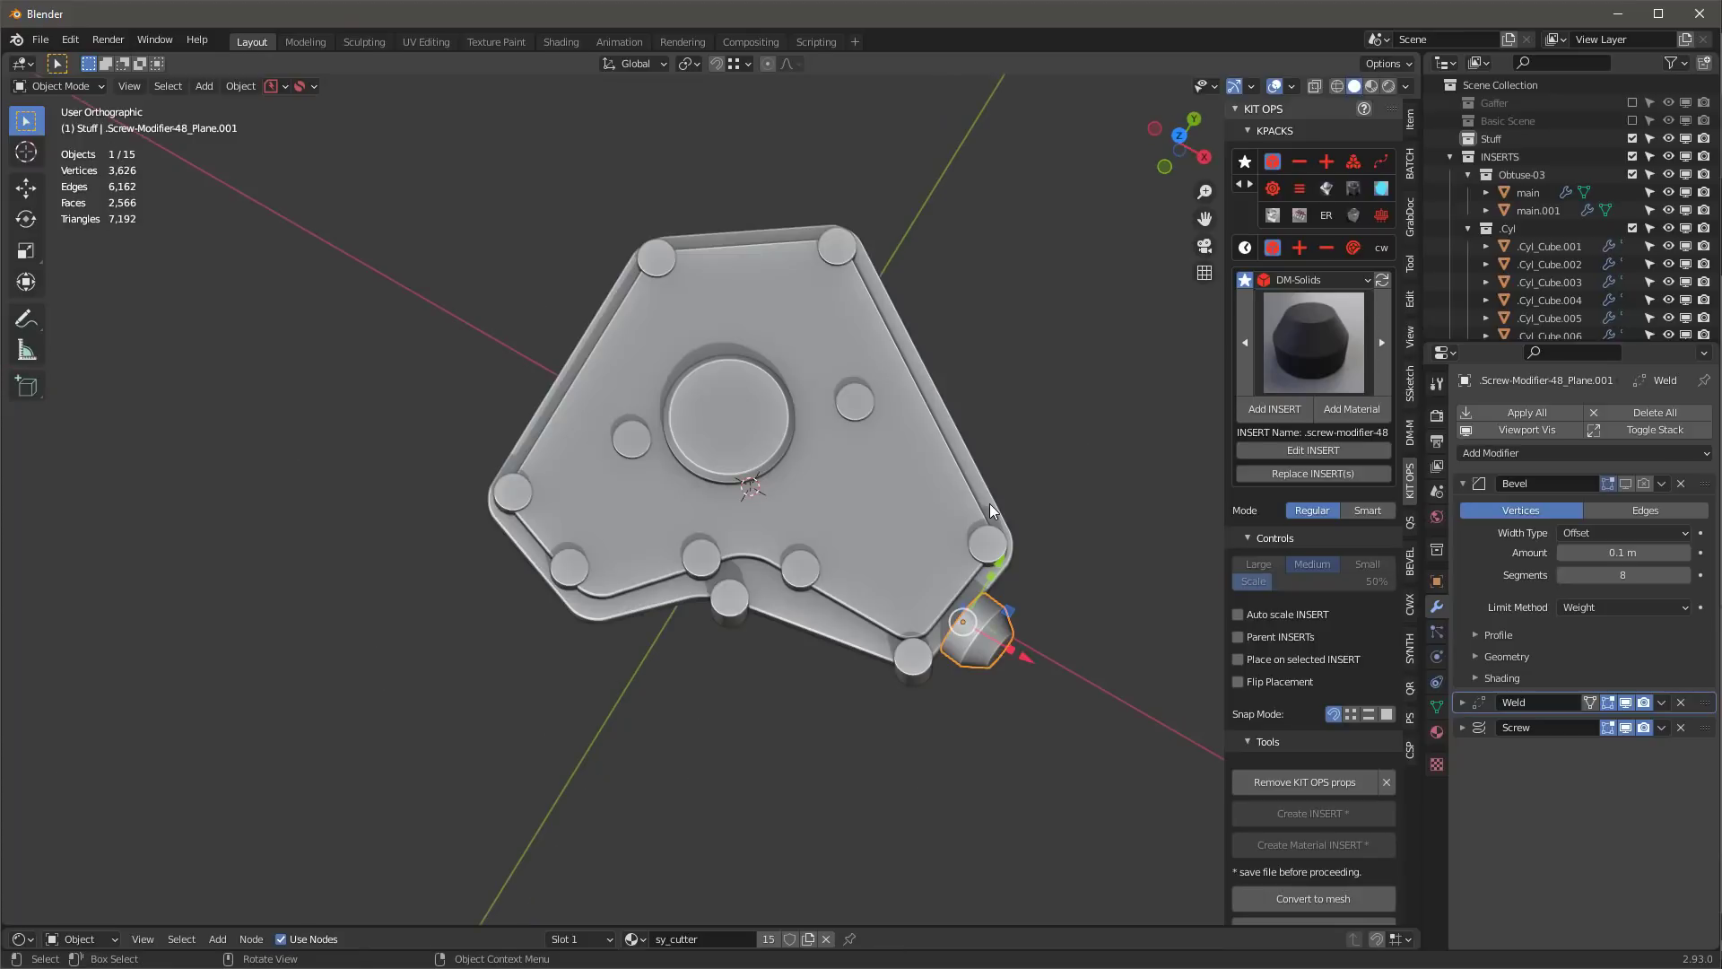
- Using Local transform orientation in the top view, move and stretch the screw solid along its Z axis until it spans the plate
key(KP_7)
click(635, 63)
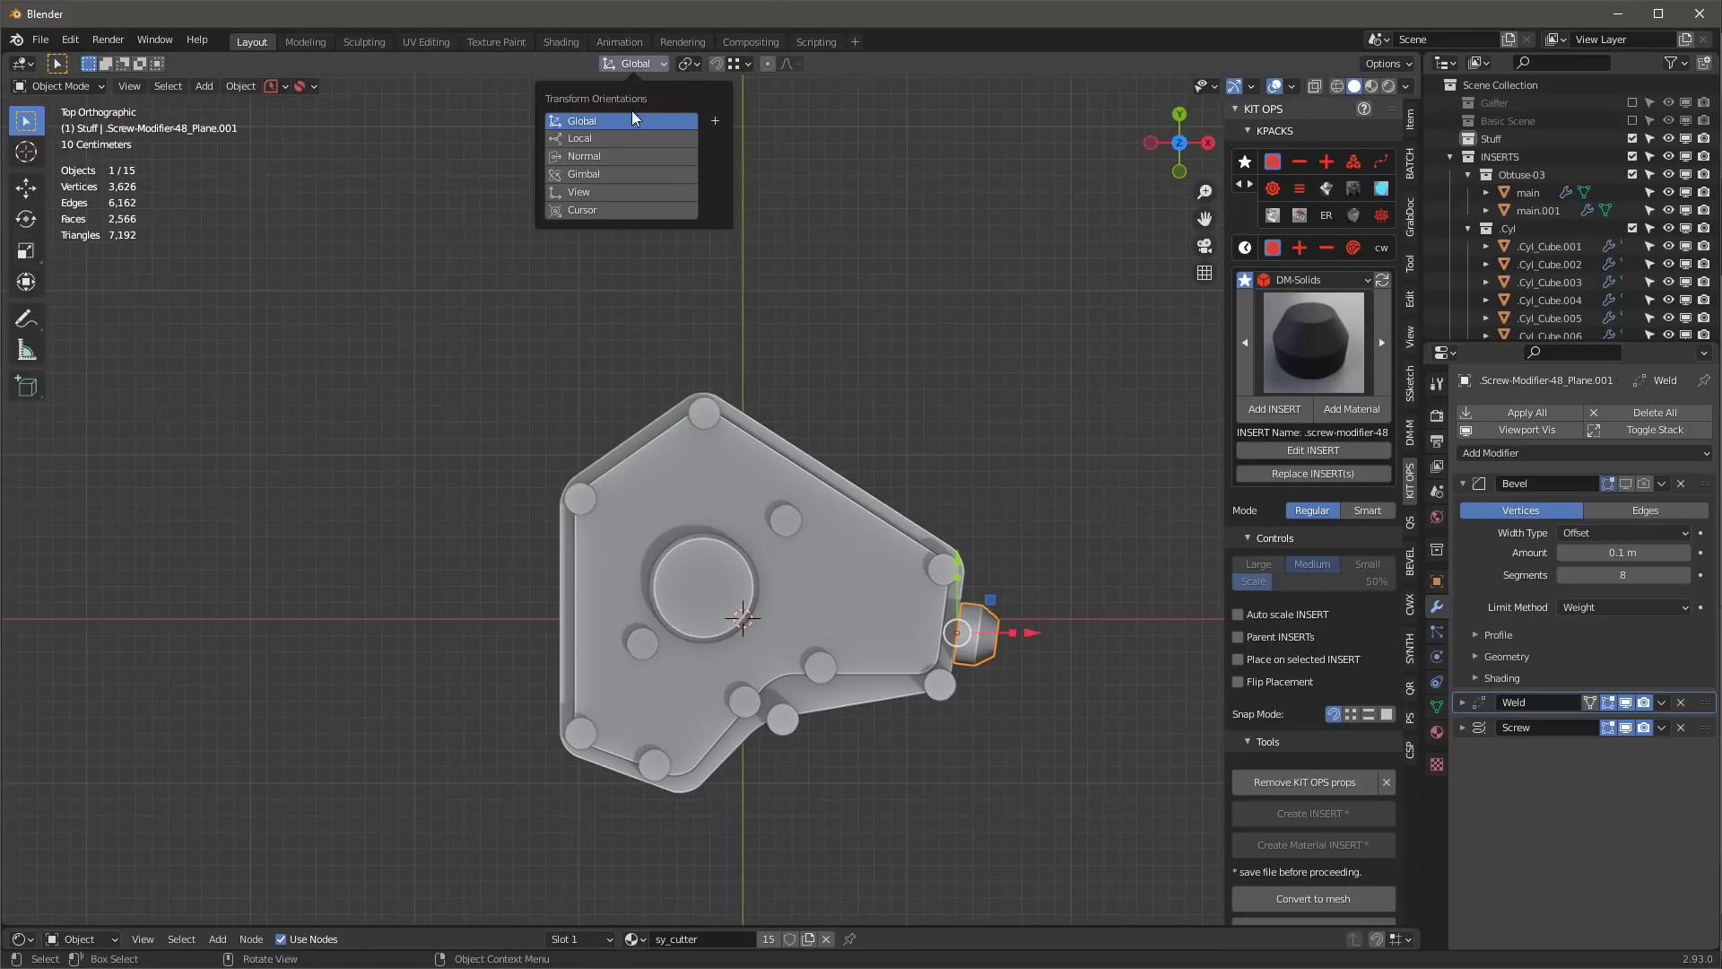
click(632, 138)
drag(1013, 640, 743, 605)
drag(725, 603, 627, 590)
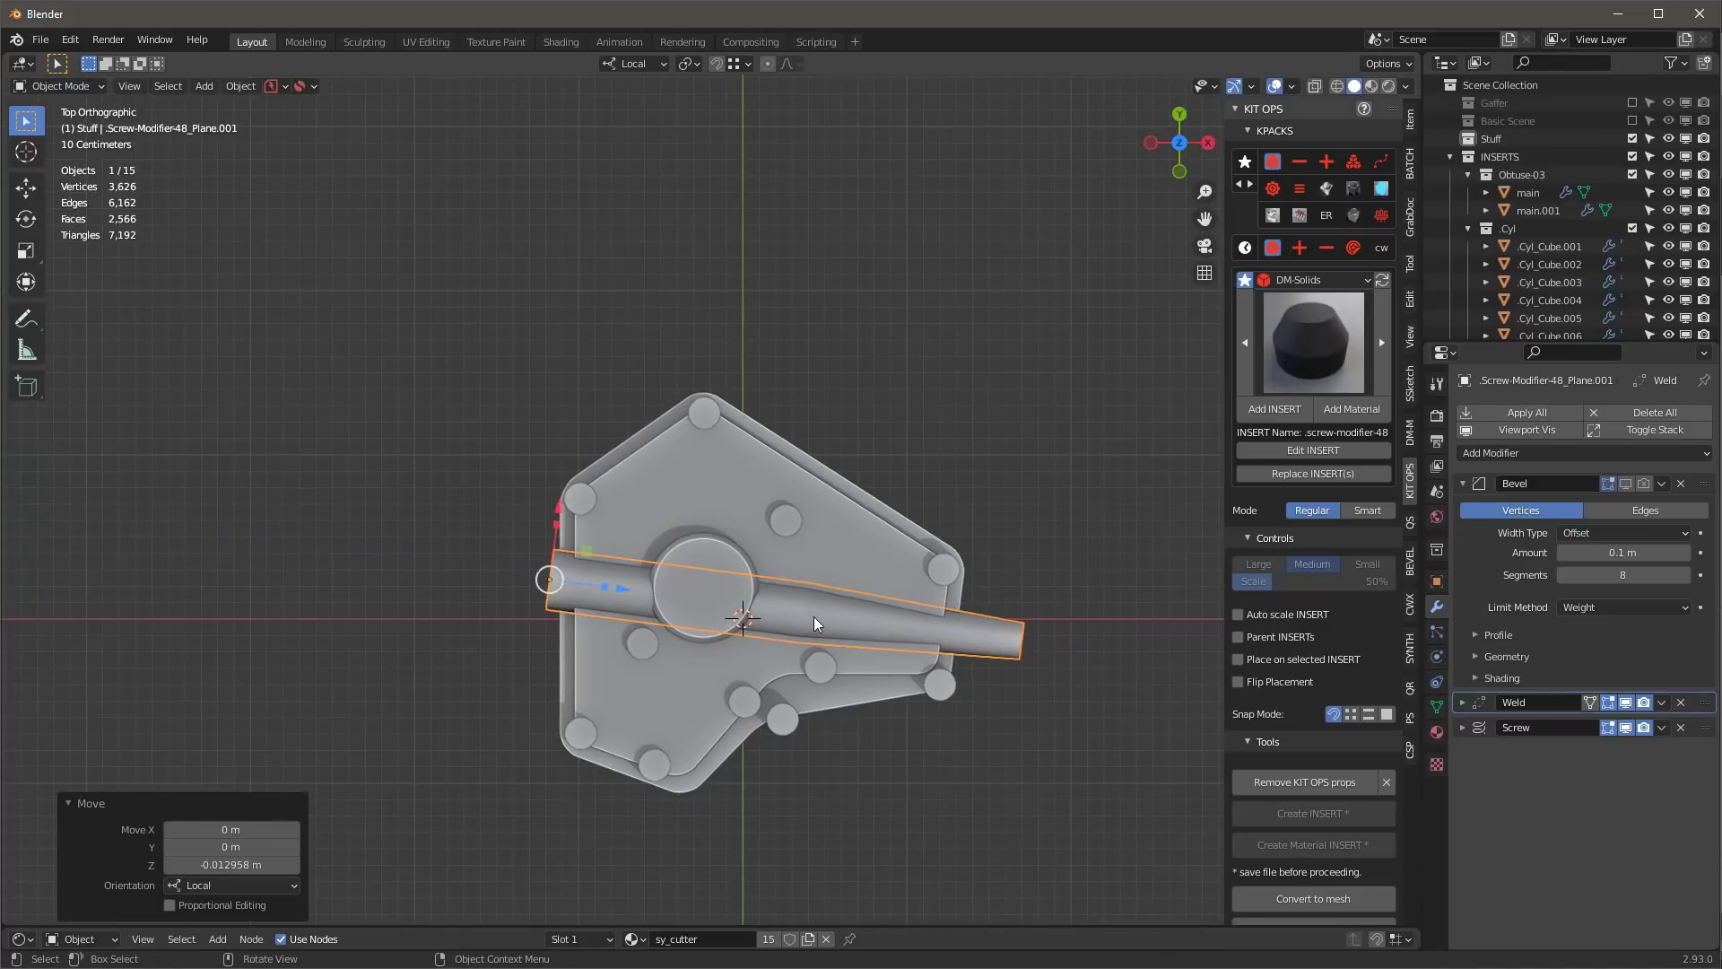
- Turn off smooth shading in the screw solid's Screw modifier and set its viewport and render steps to 64
click(1463, 727)
scroll(1531, 778, down, 4)
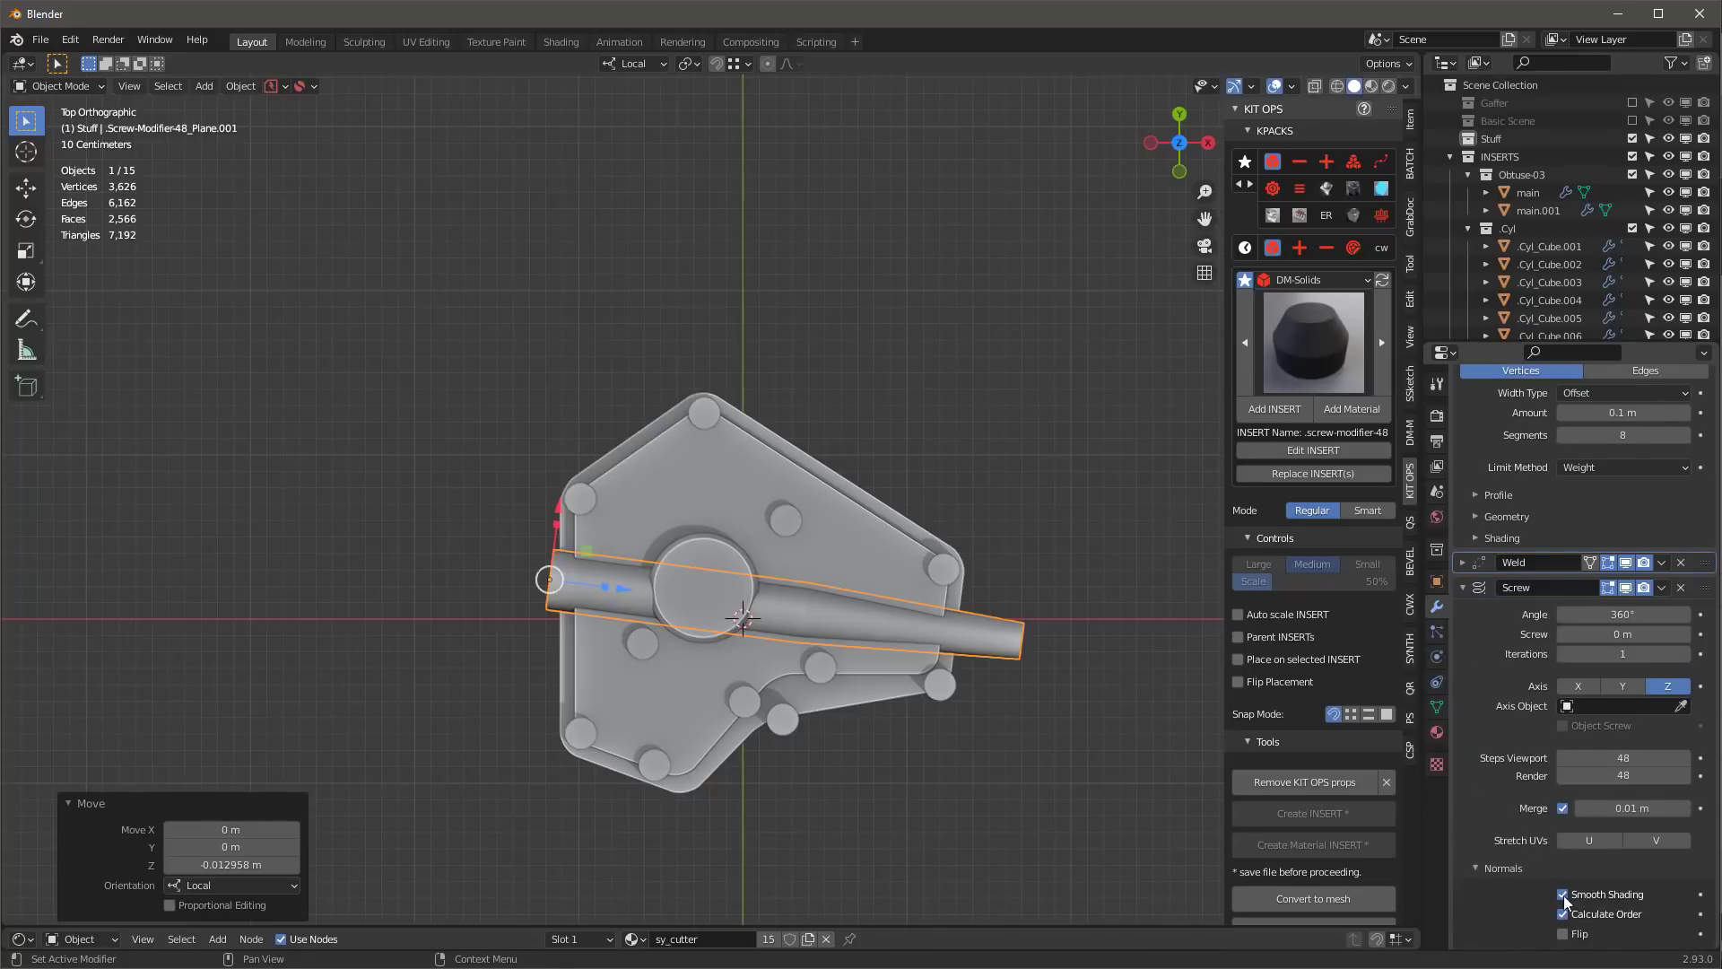
scroll(806, 599, up, 1)
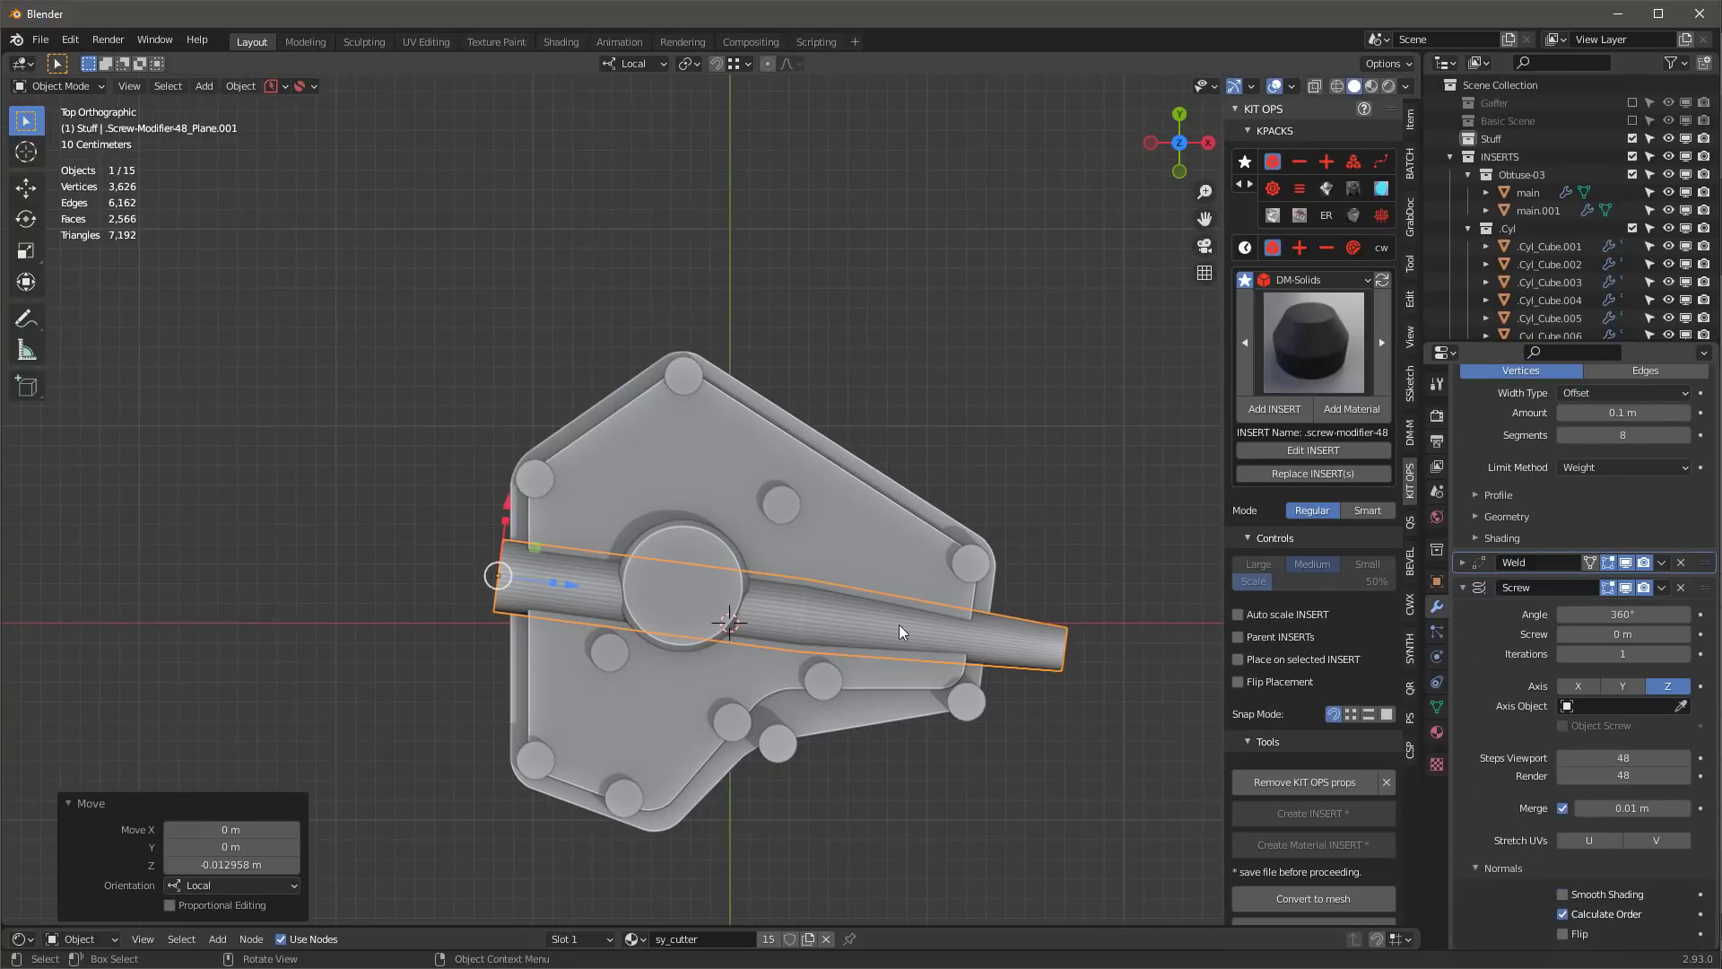
click(1690, 758)
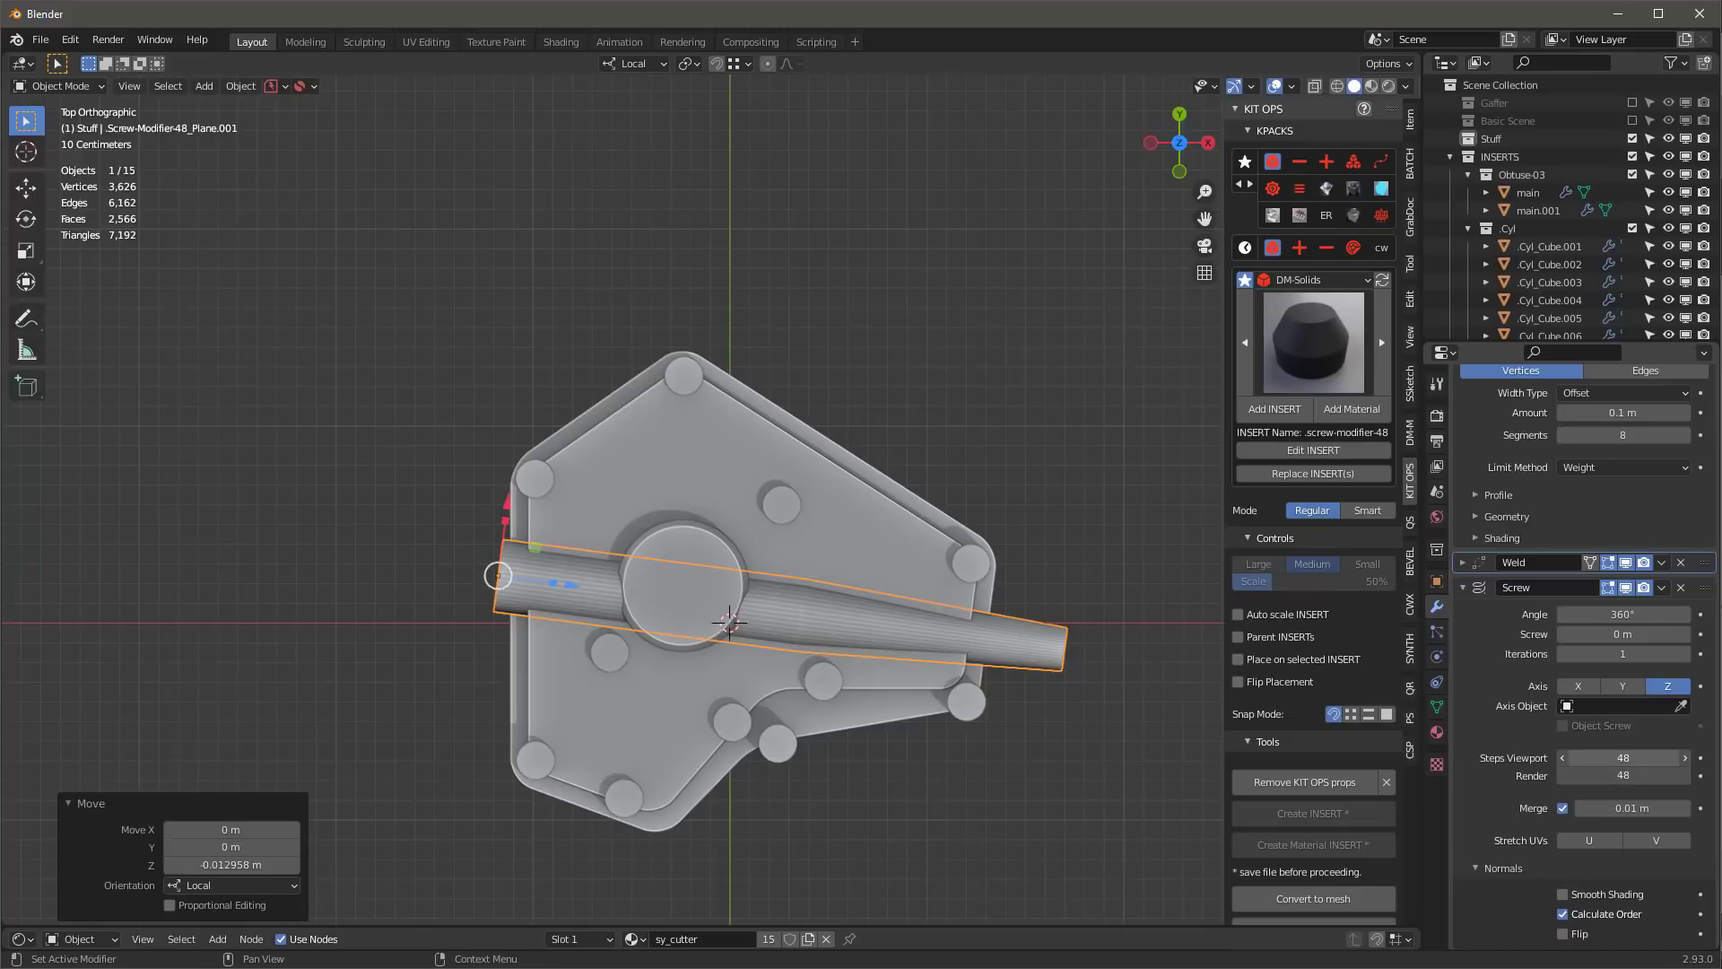
key(Return)
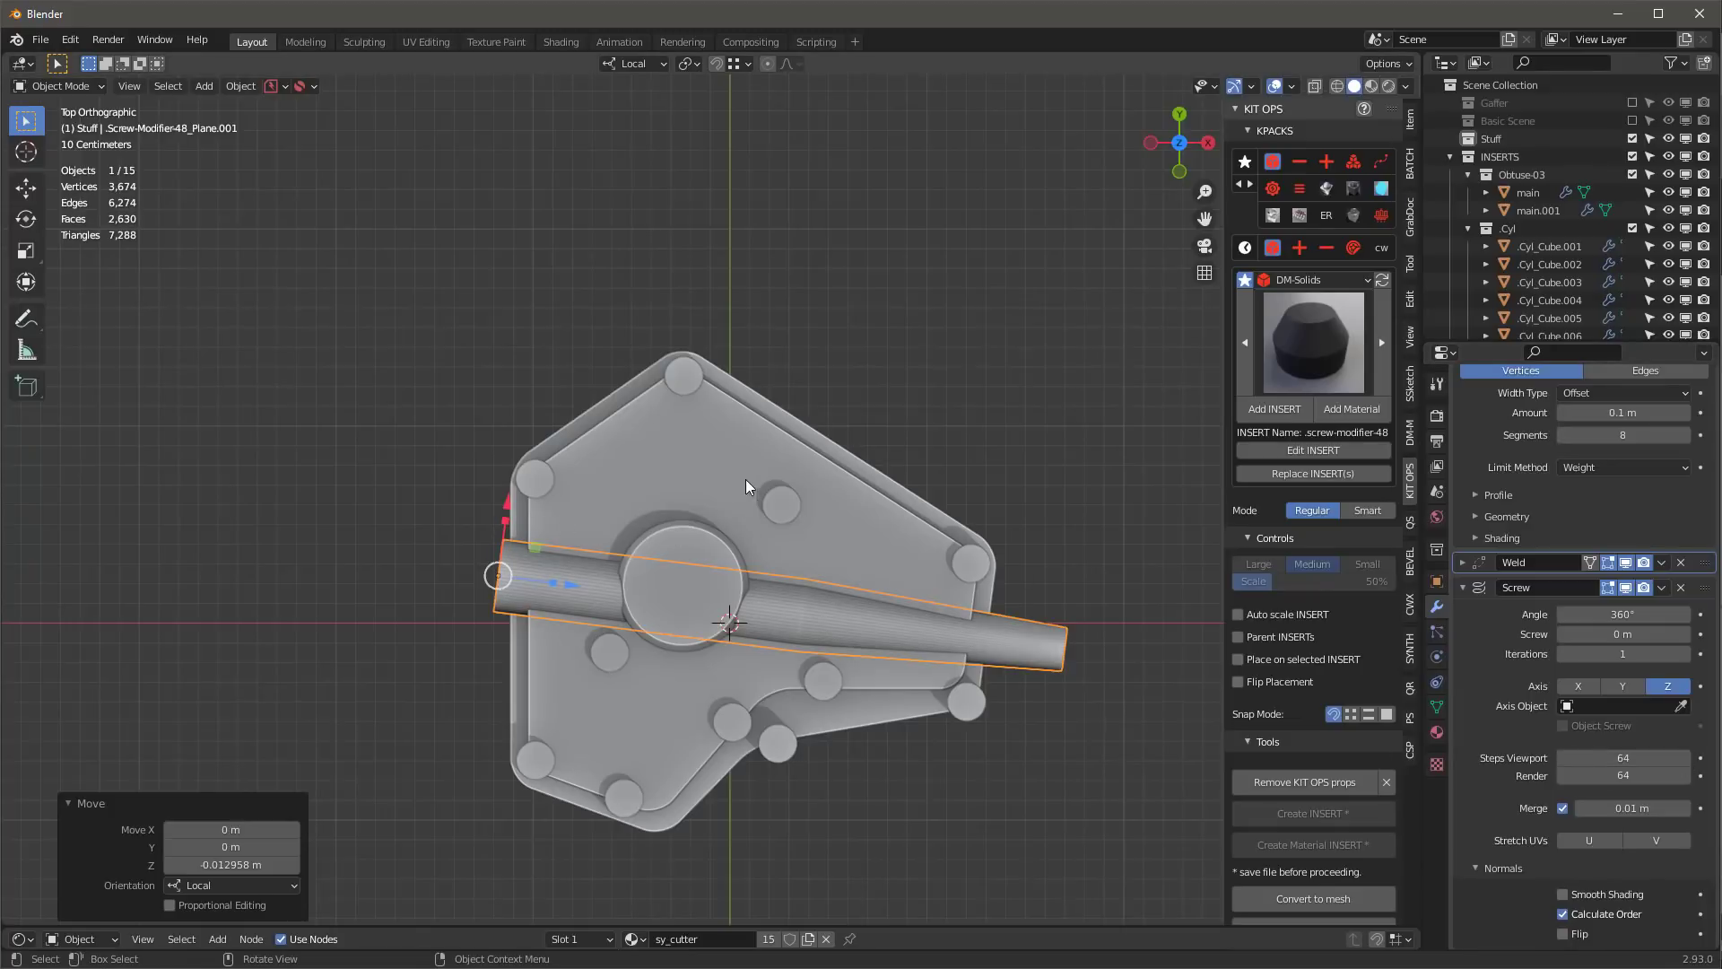
- Rotate the long screw solid 22.2° in the top view and move it onto the plate's sloping upper-right edge
key(r)
key(Return)
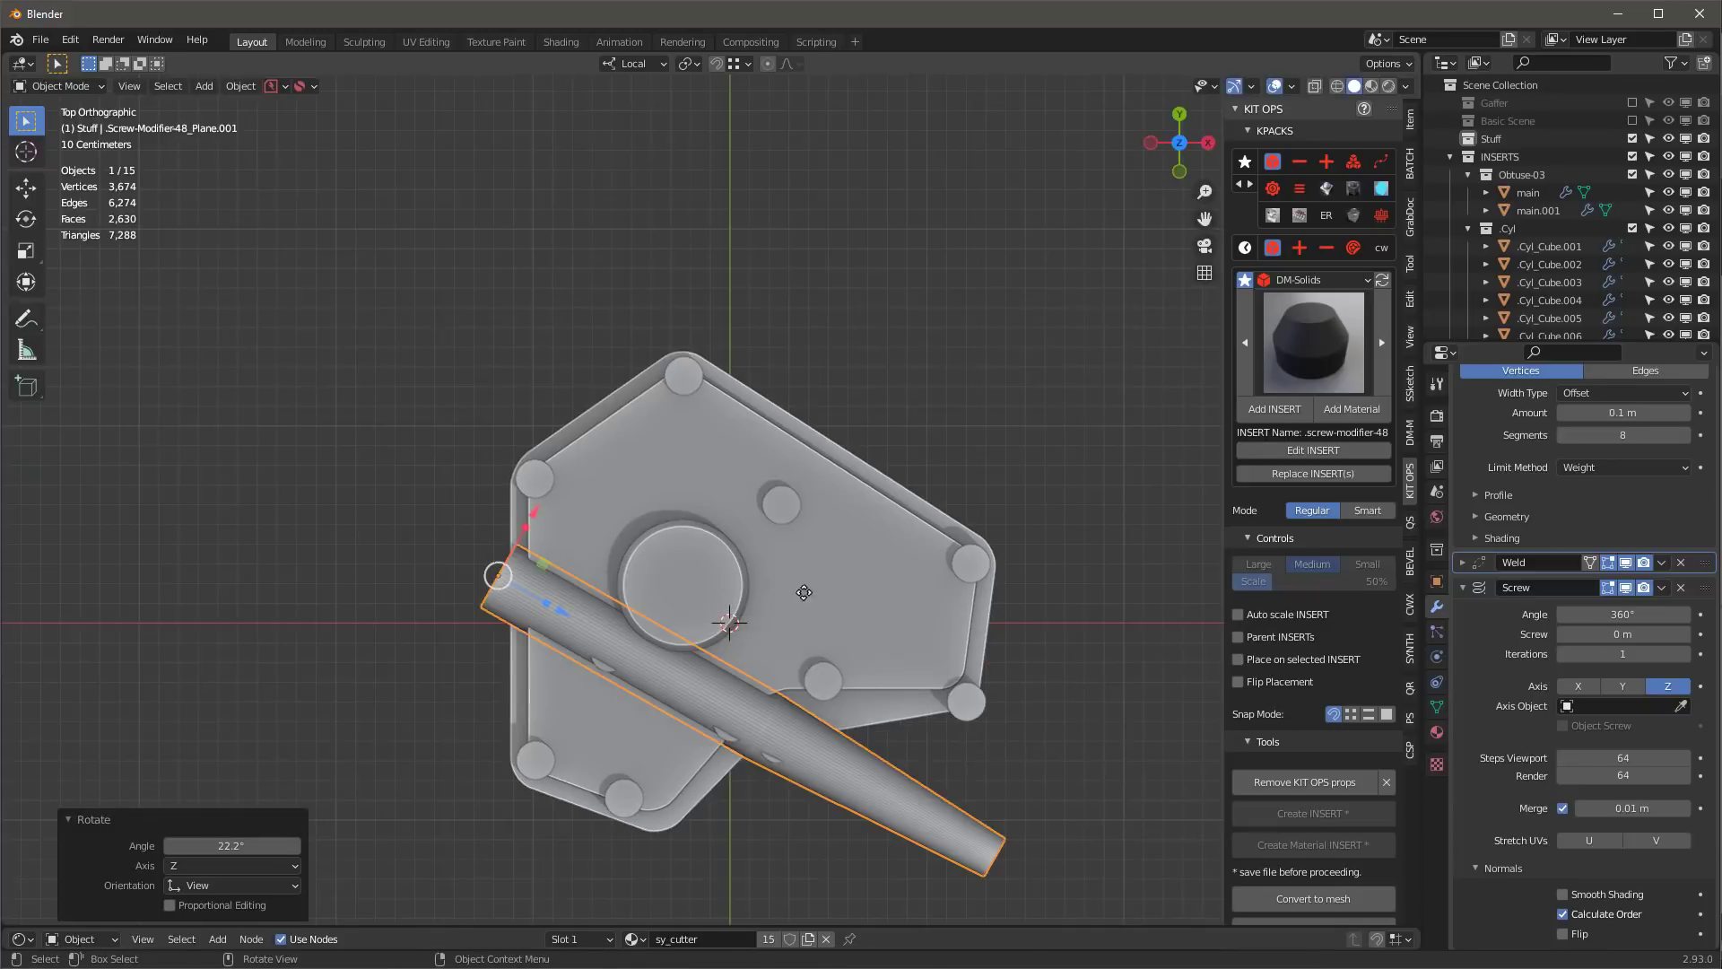
key(g)
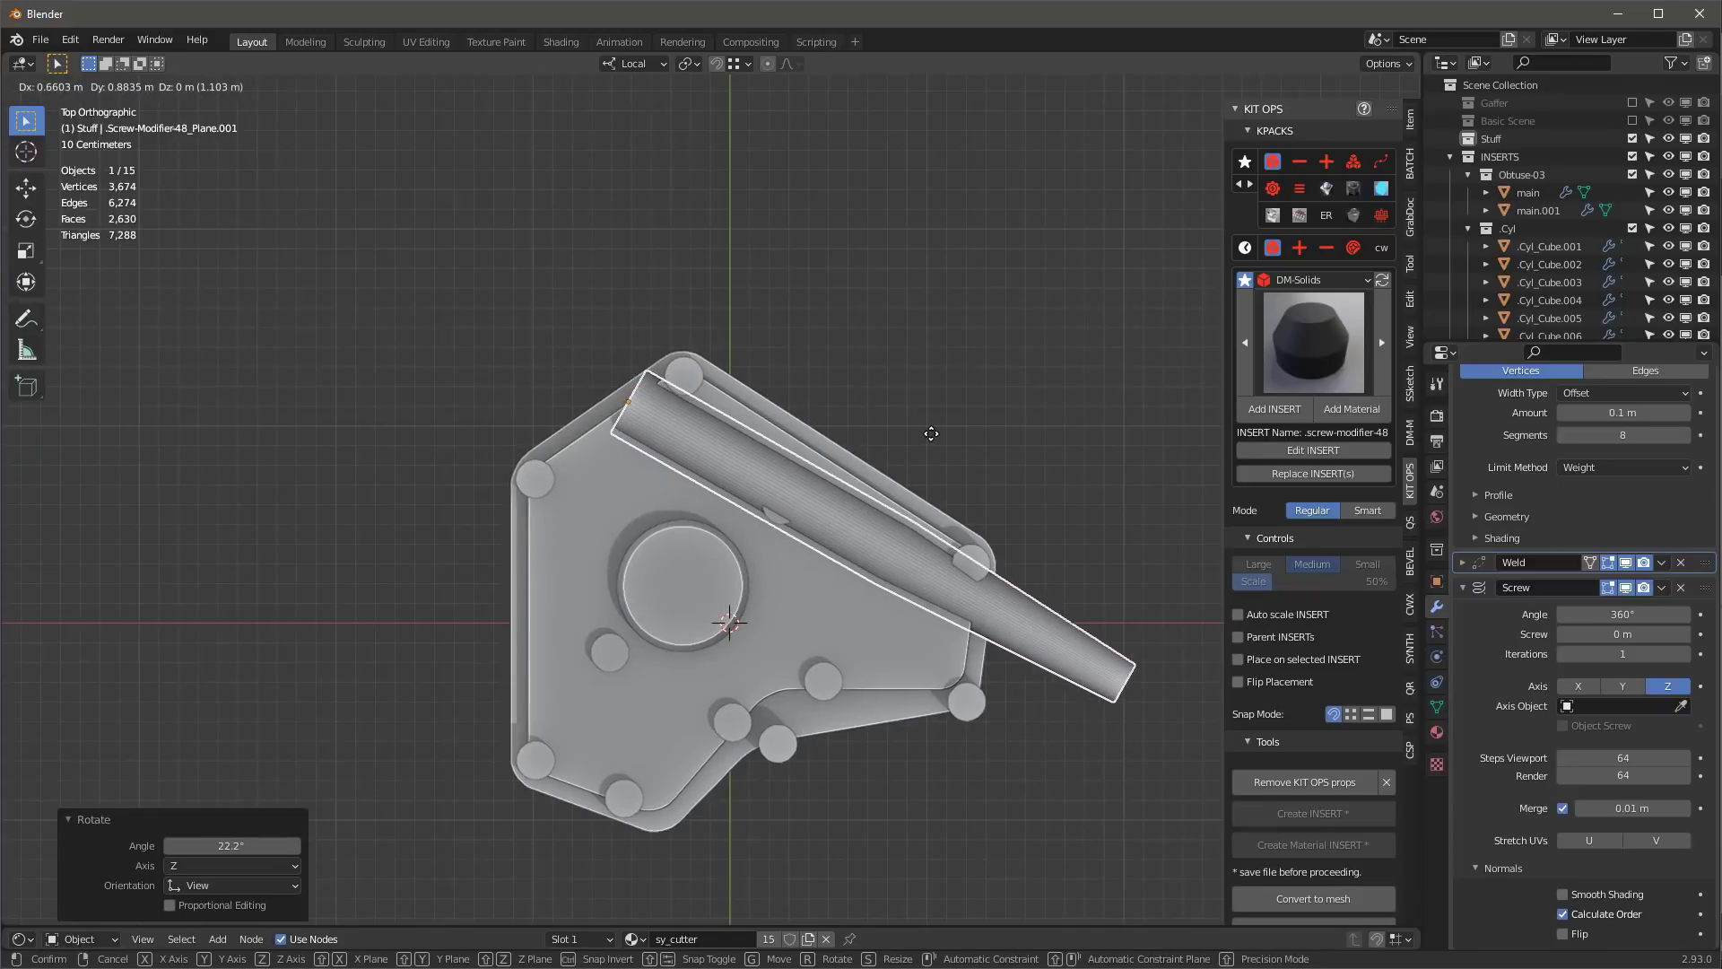
key(Return)
- Shorten the screw solid along its length and shift it locally to fit the plate's sloping upper-right edge
key(r)
key(Escape)
key(g)
key(x)
key(x)
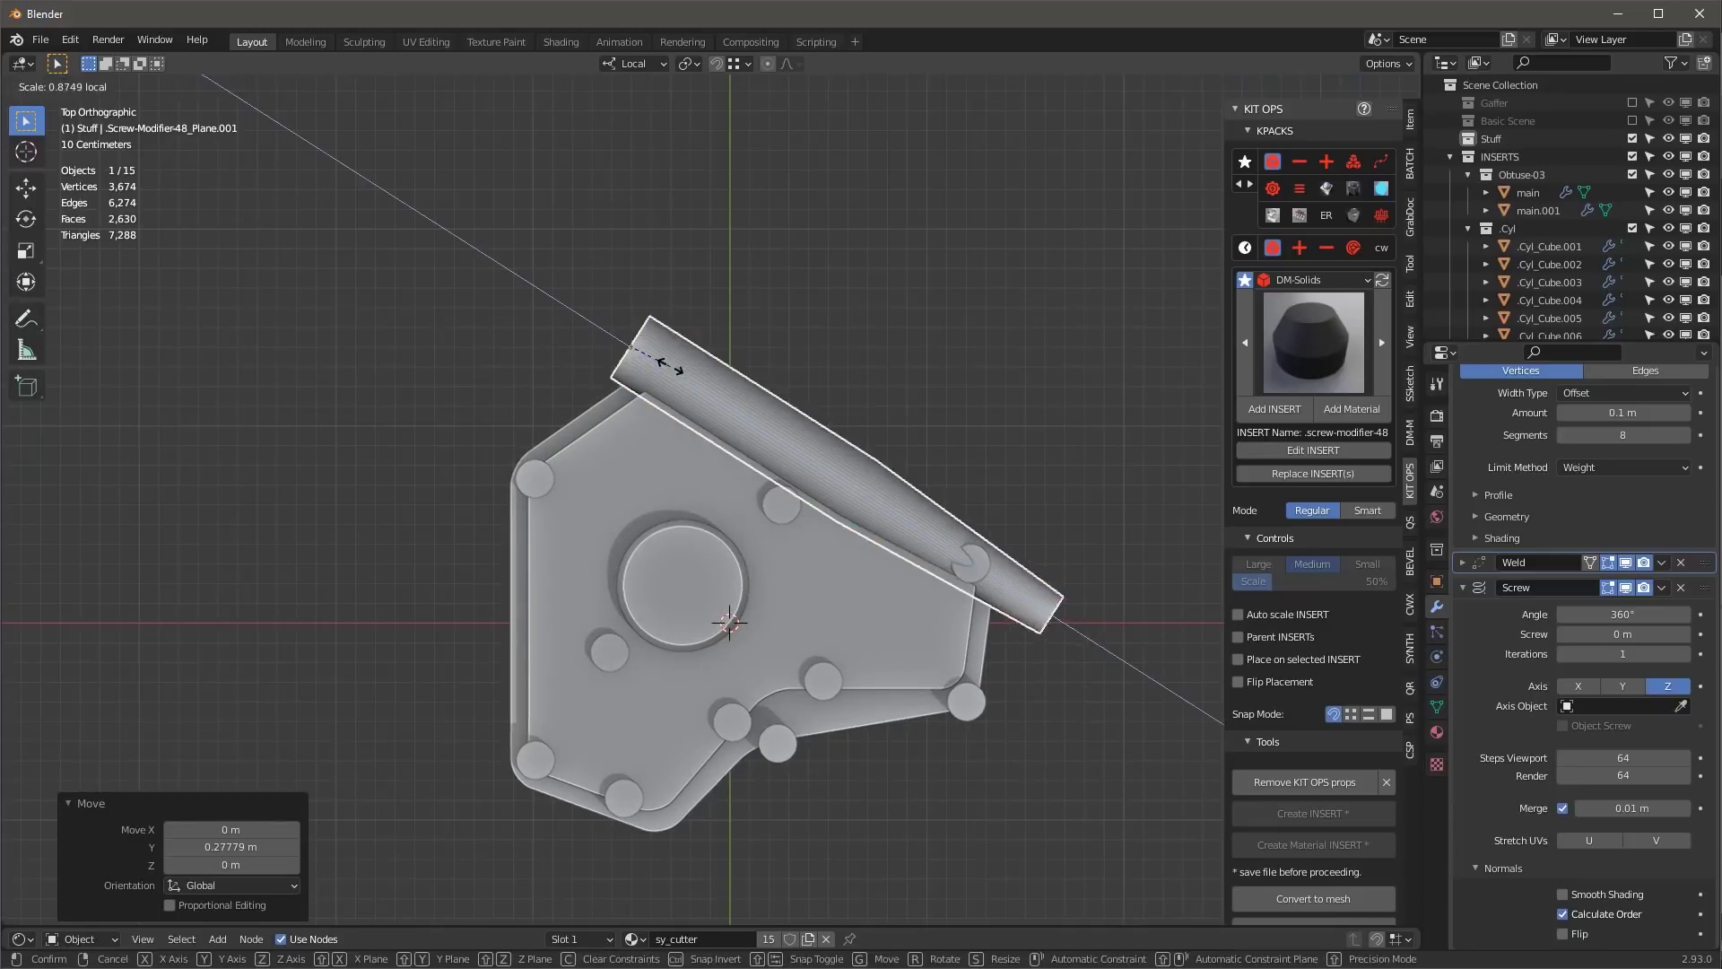
key(Return)
key(g)
key(x)
key(x)
key(Return)
- Place a linked duplicate of the screw solid away from the plate and clear its rotation so it stands upright
middle_drag(729, 482, 842, 428)
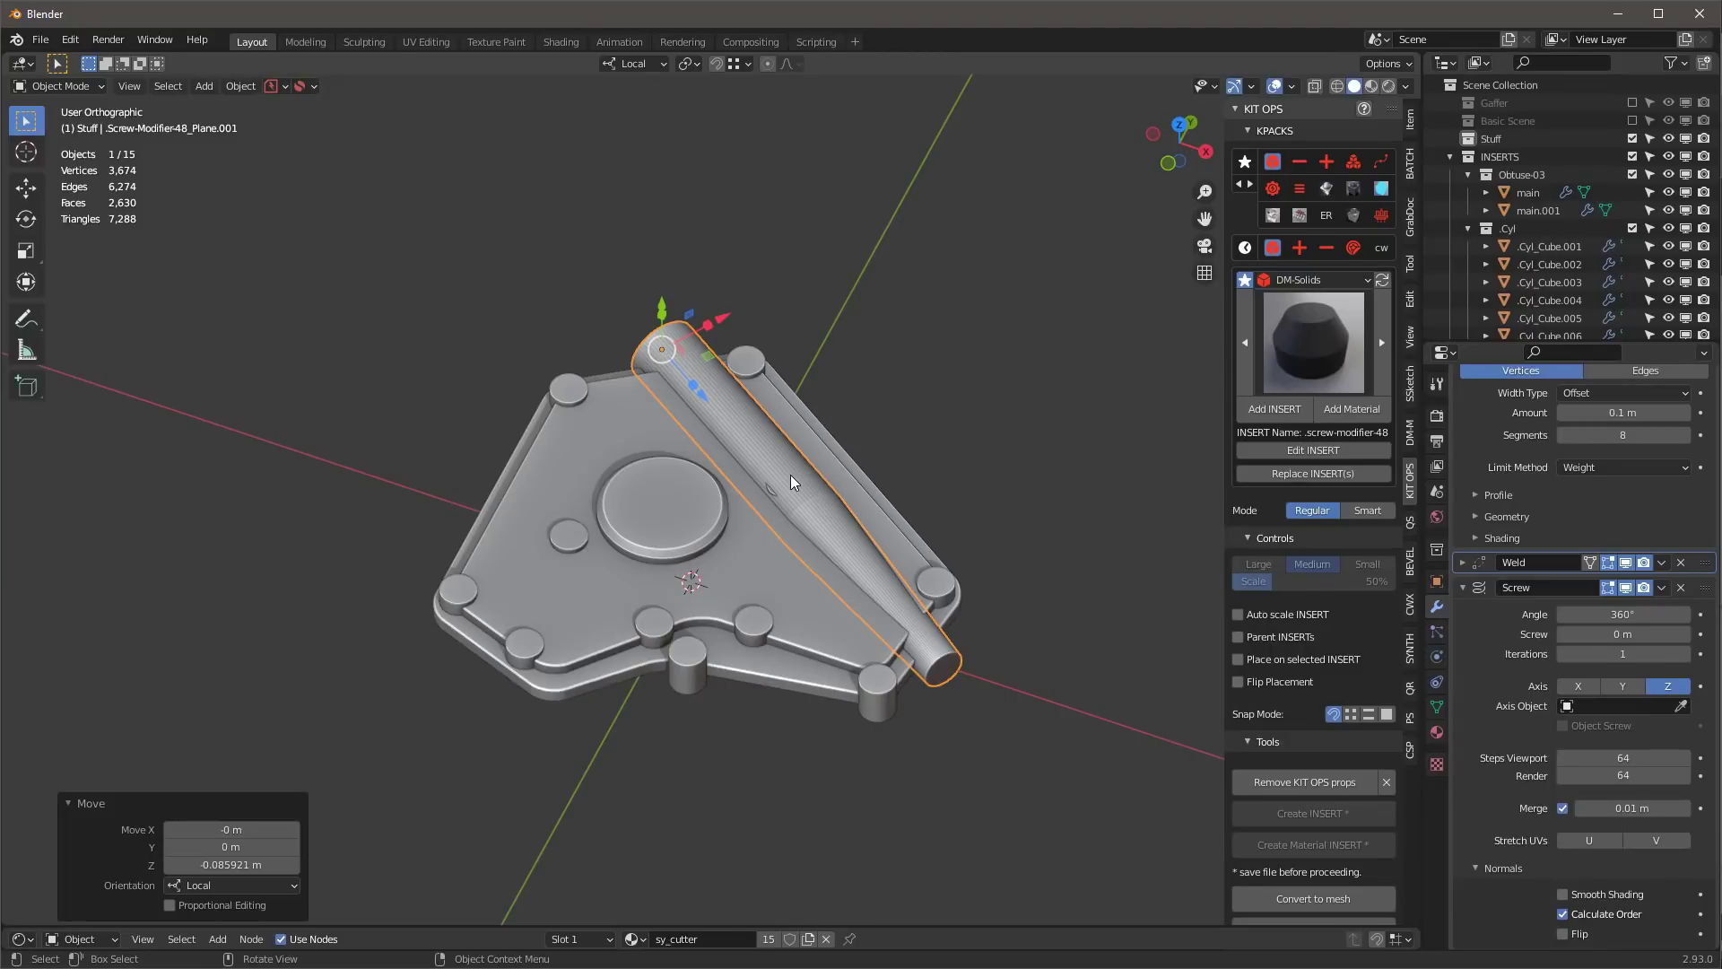
key(alt+d)
click(945, 346)
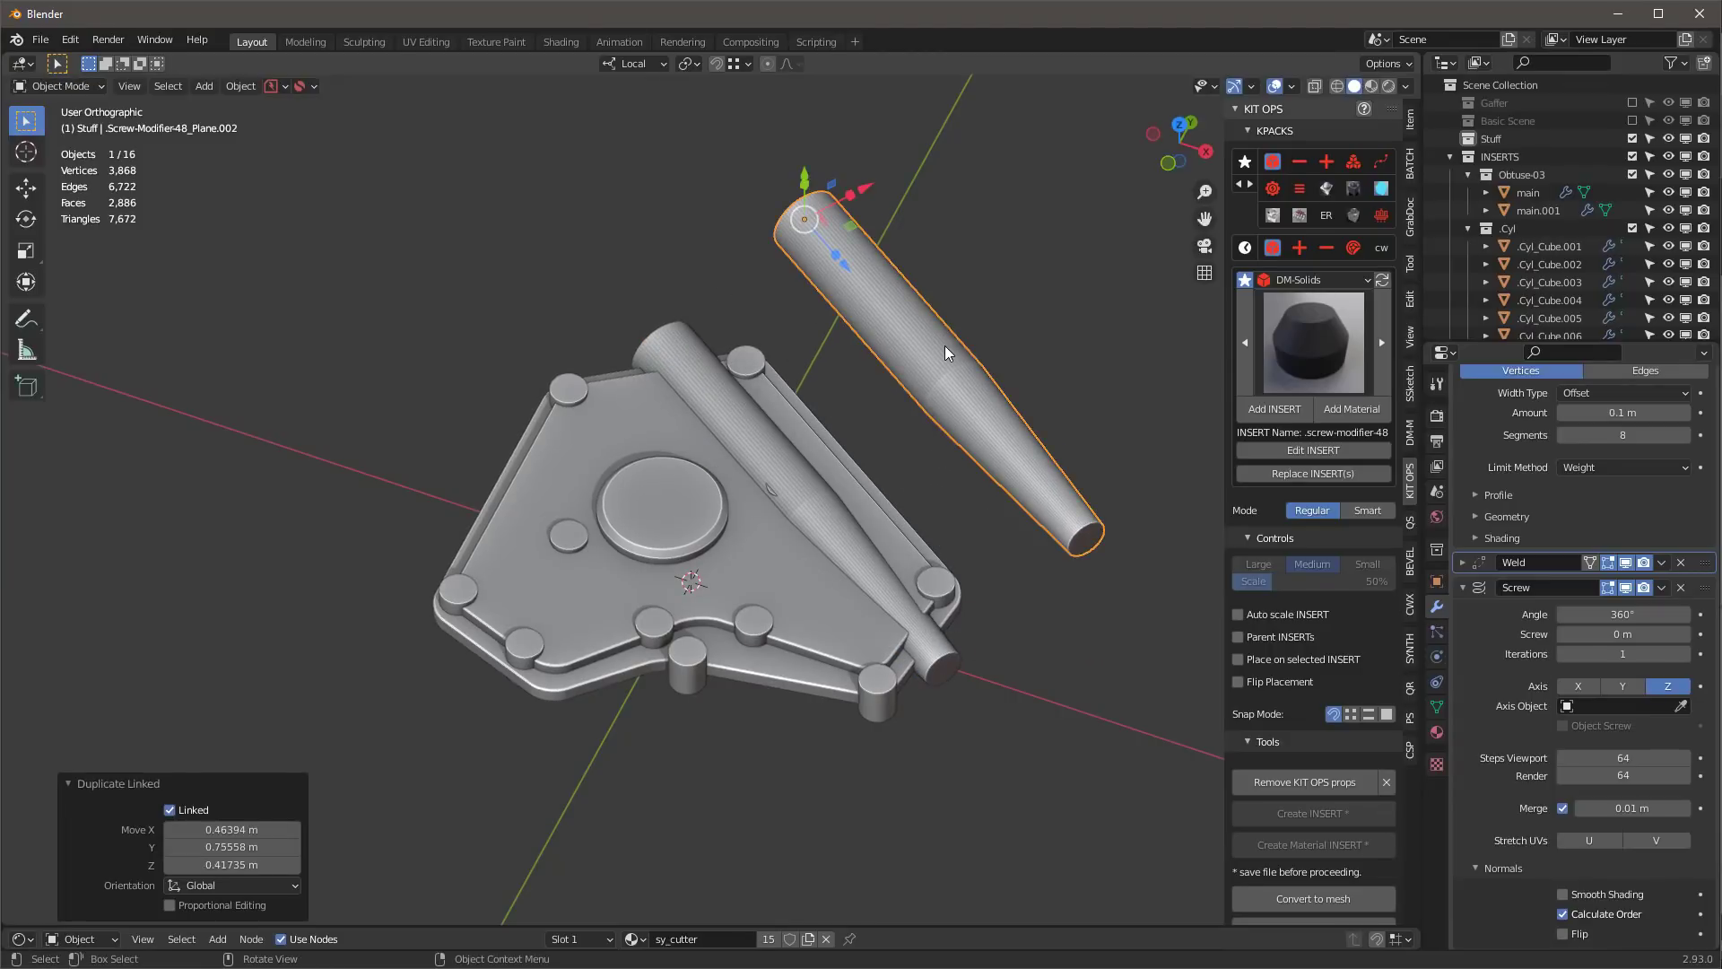
key(alt+r)
scroll(858, 557, down, 4)
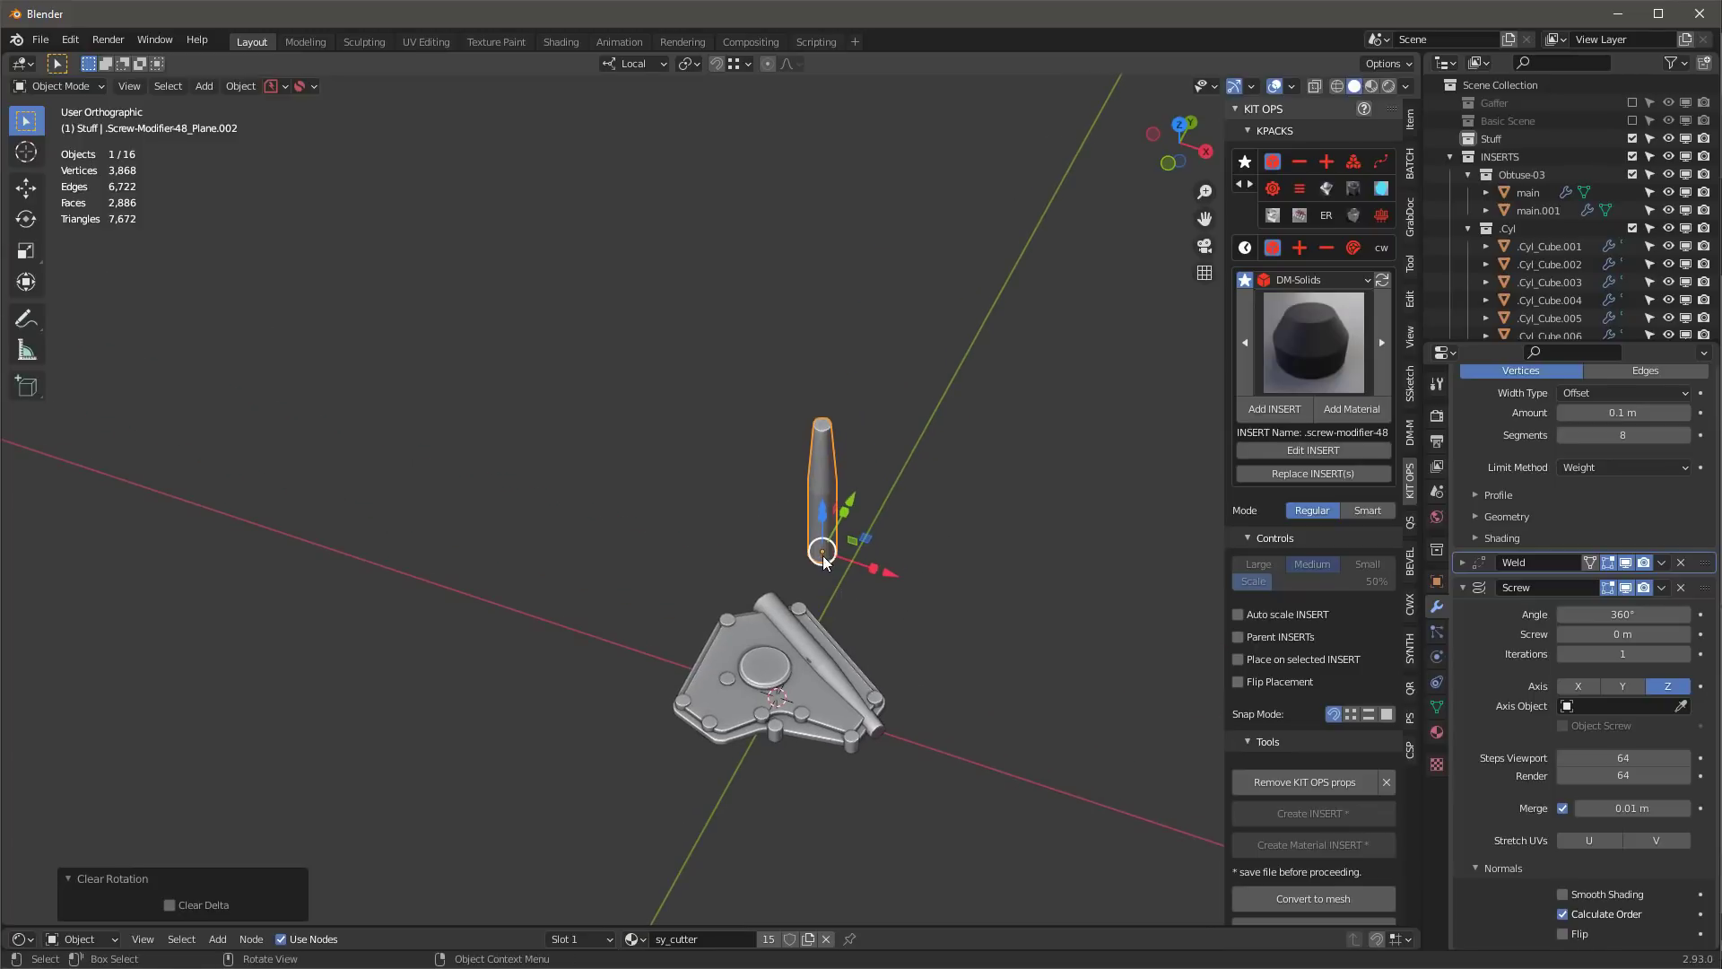
key(KP_1)
scroll(836, 518, up, 2)
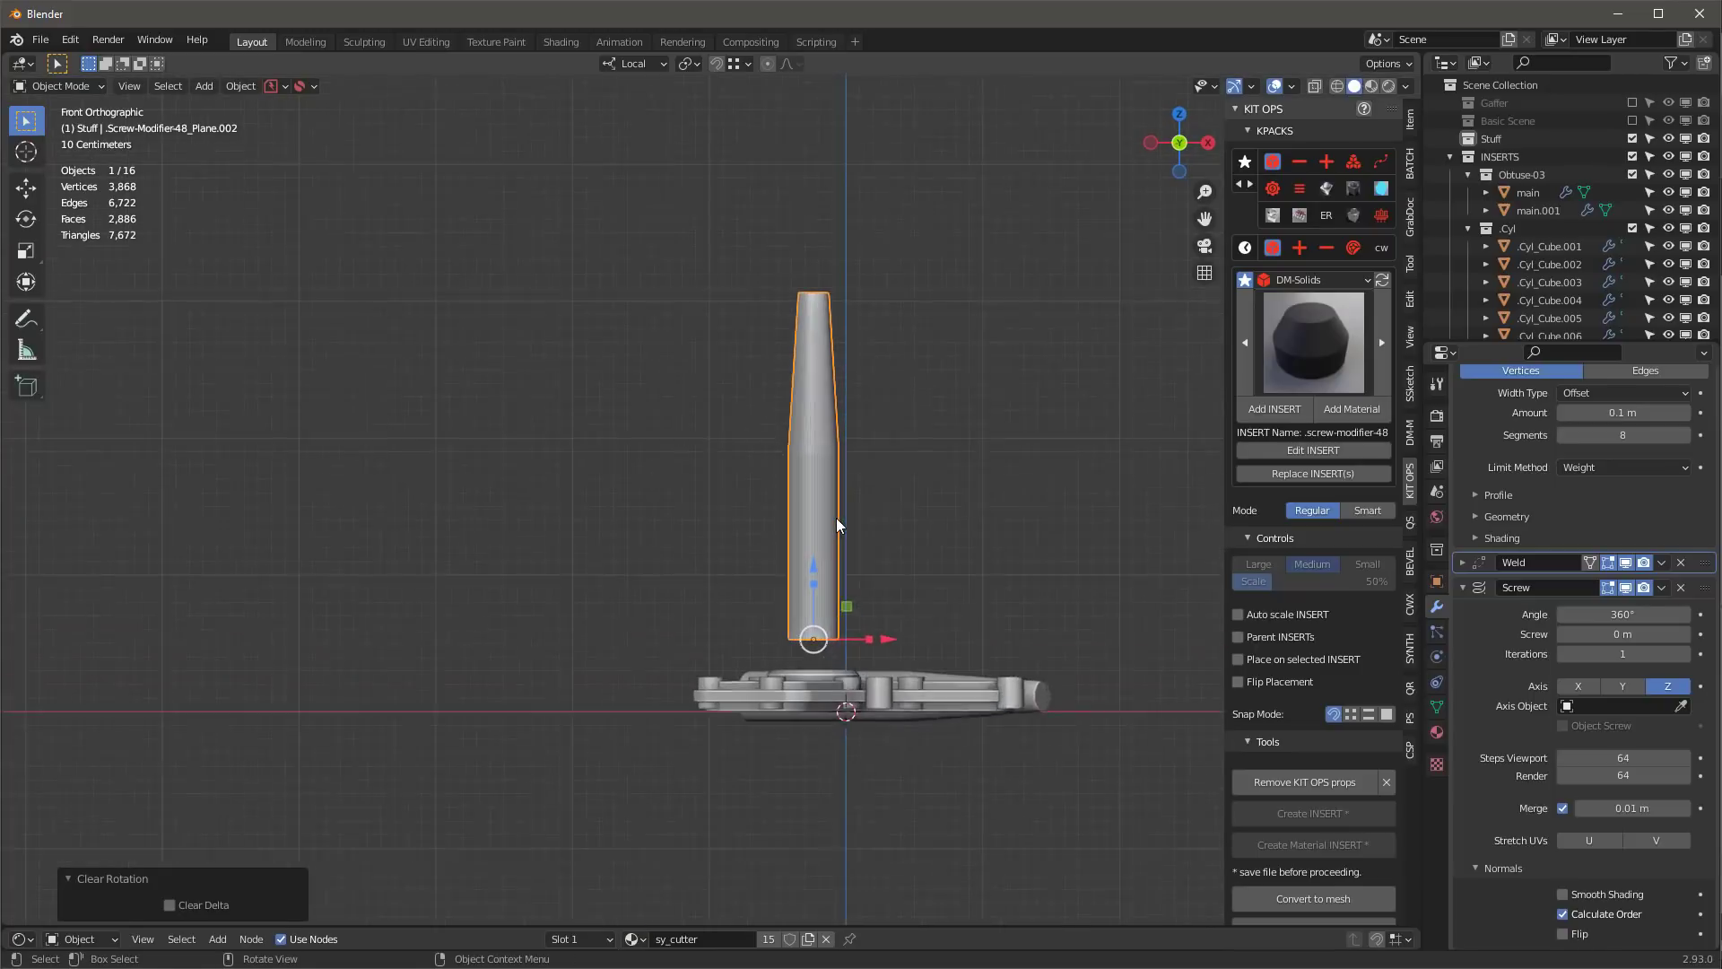
scroll(836, 520, up, 1)
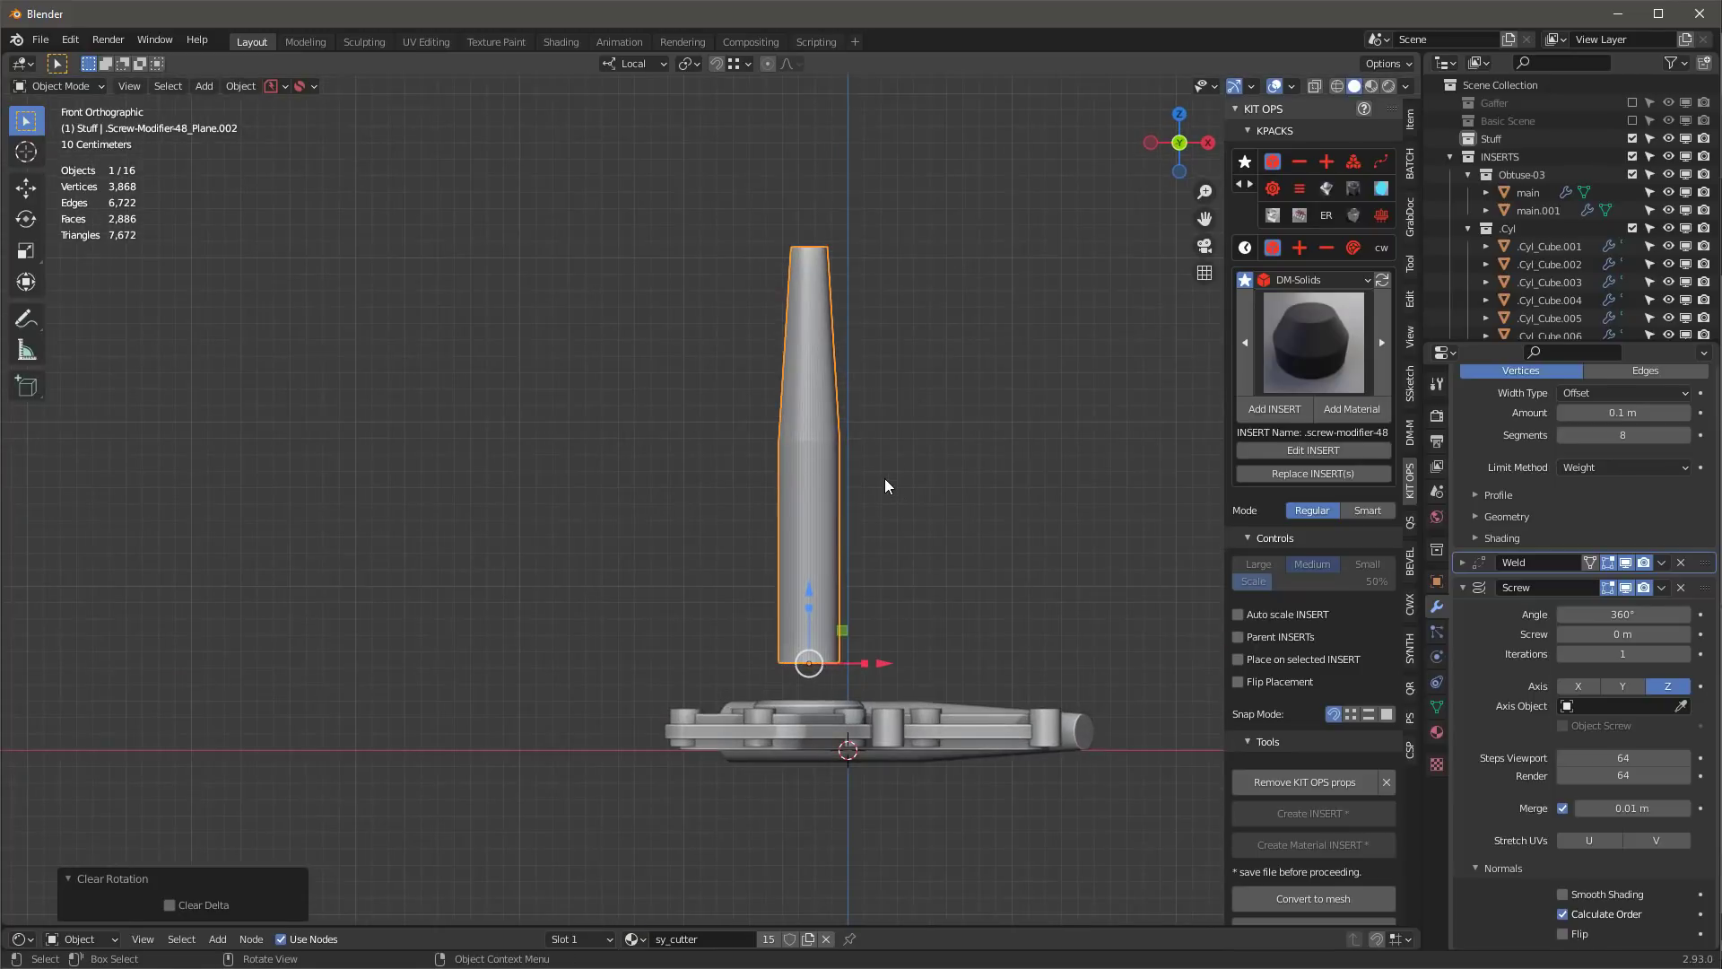
- Move the duplicate's top profile vertex about 0.074 m along X to straighten the taper, and flip the Screw modifier's normals
key(Tab)
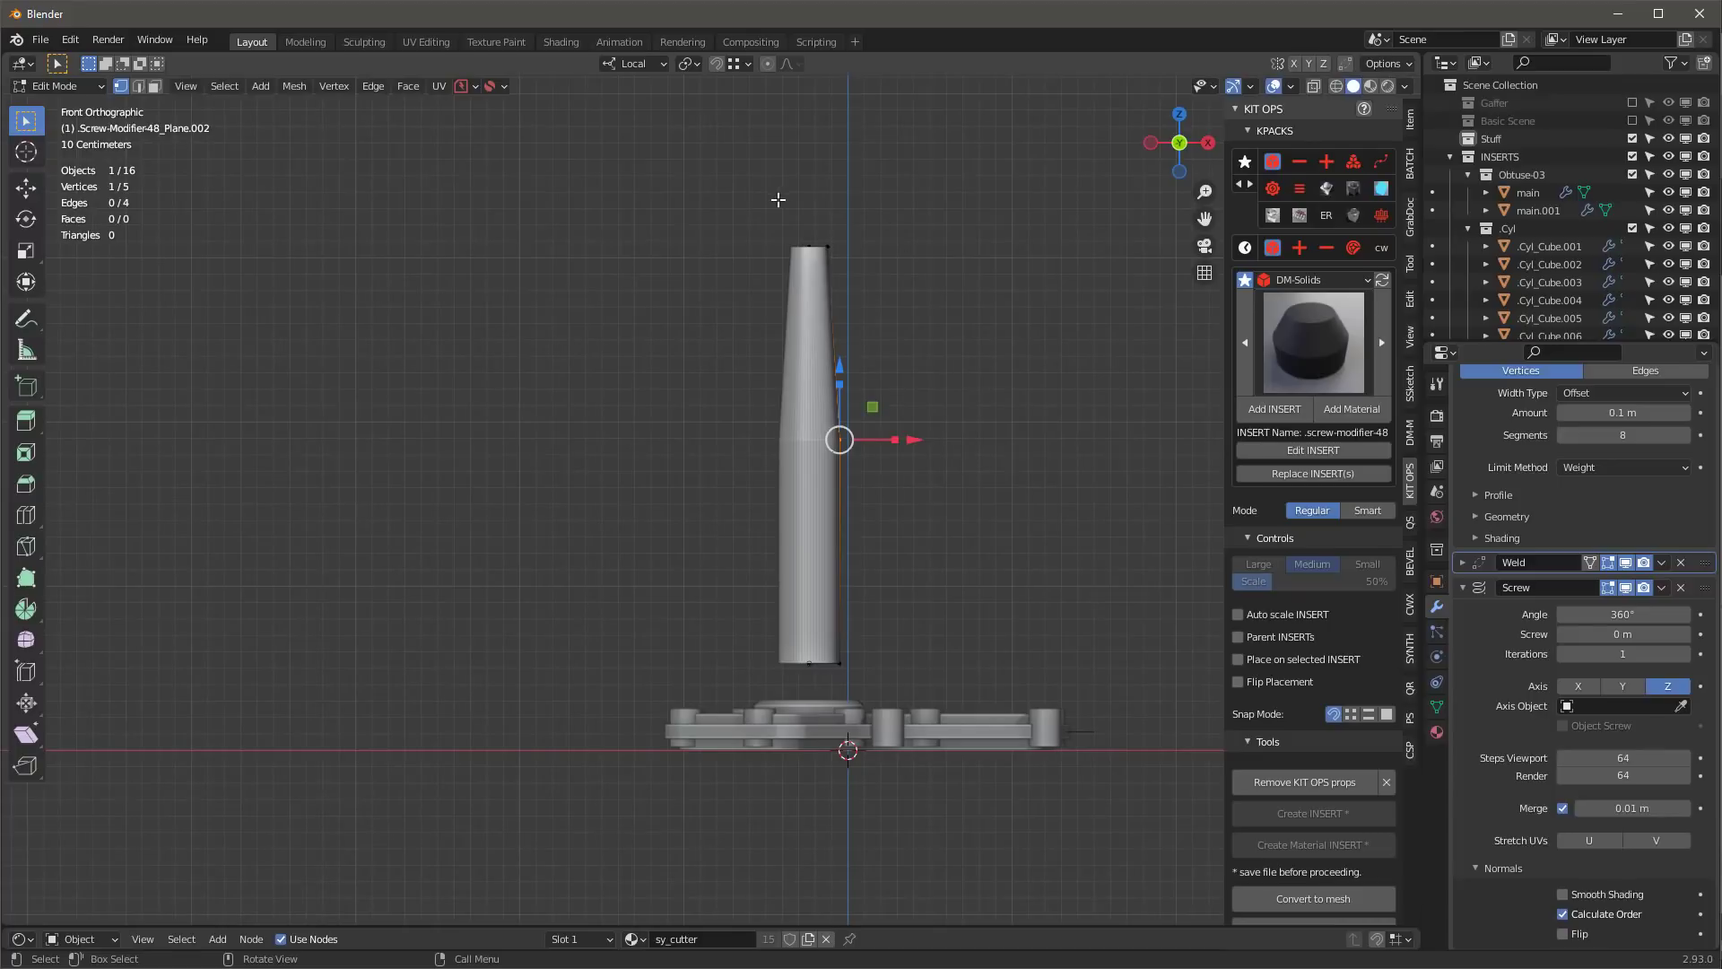
drag(778, 199, 862, 267)
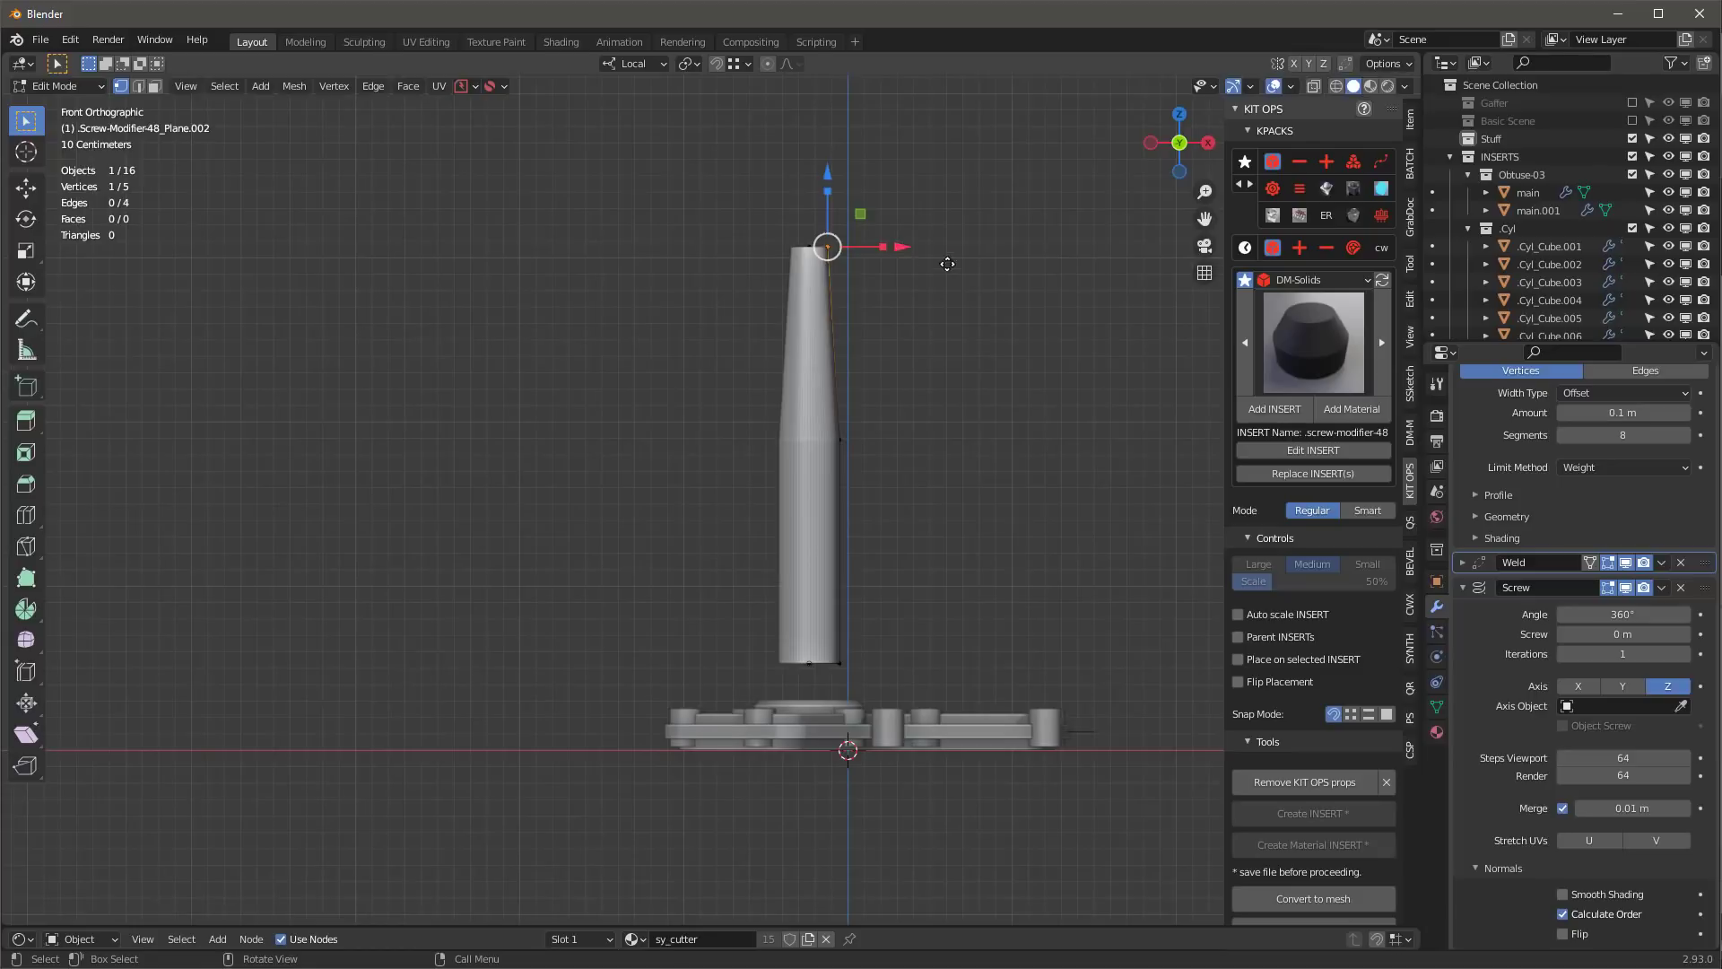
key(g)
key(x)
ctrl+click(845, 435)
scroll(833, 289, up, 2)
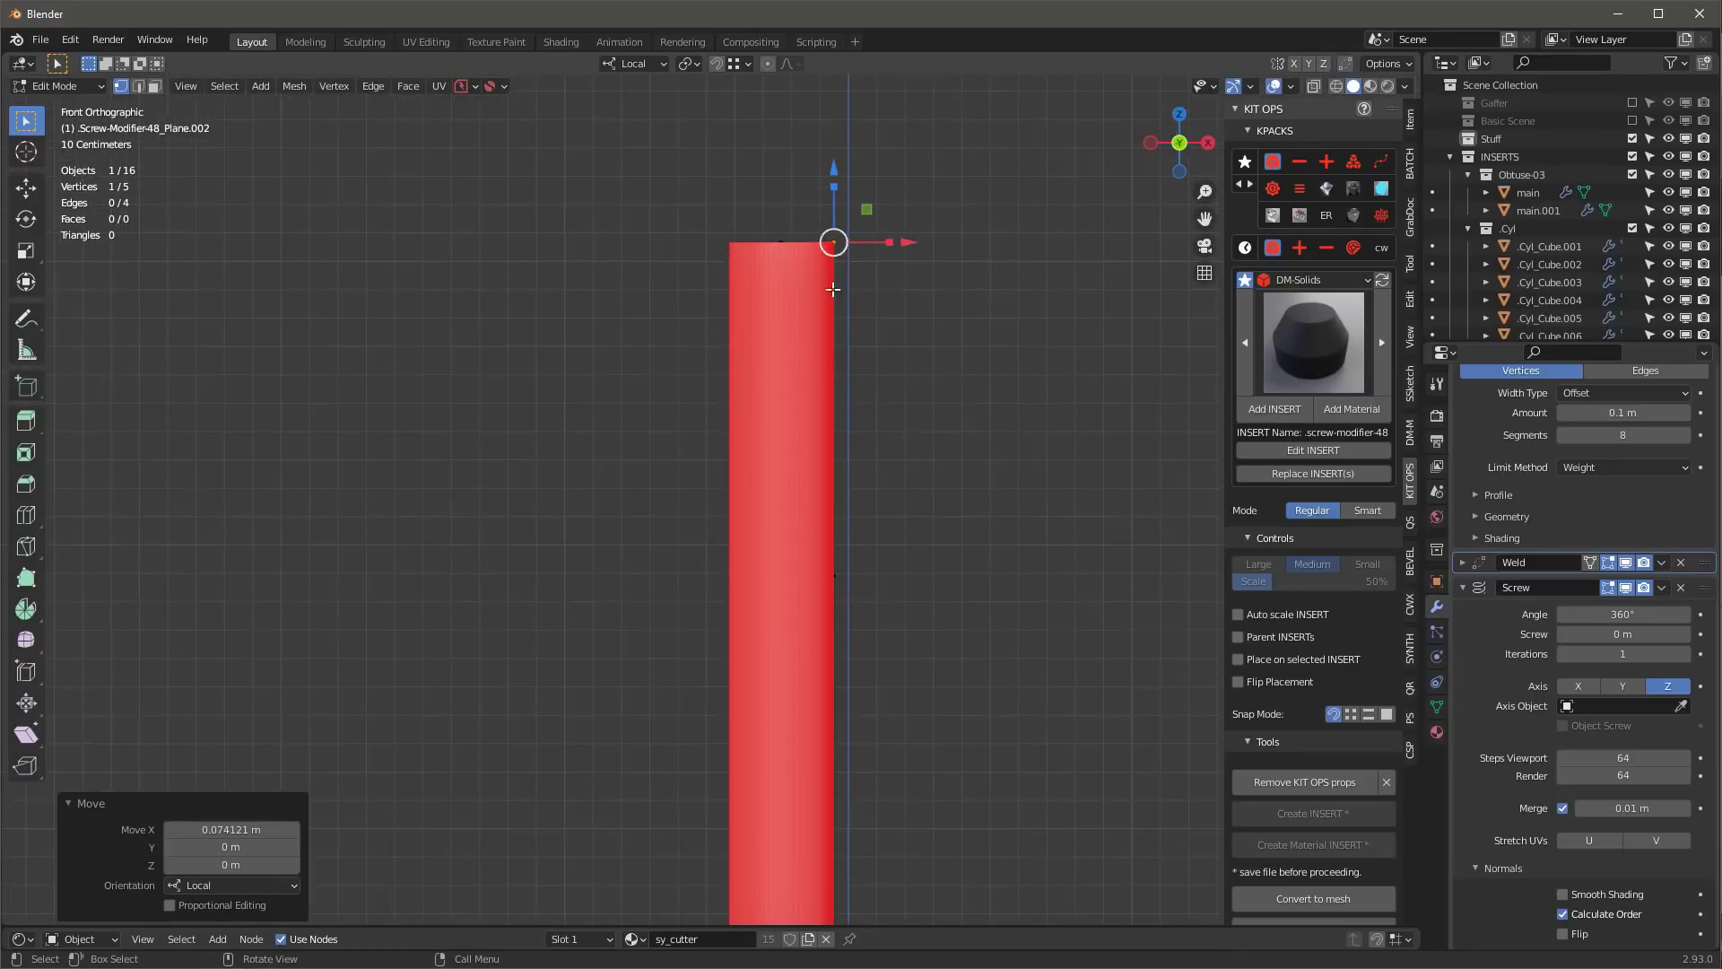
scroll(834, 289, down, 3)
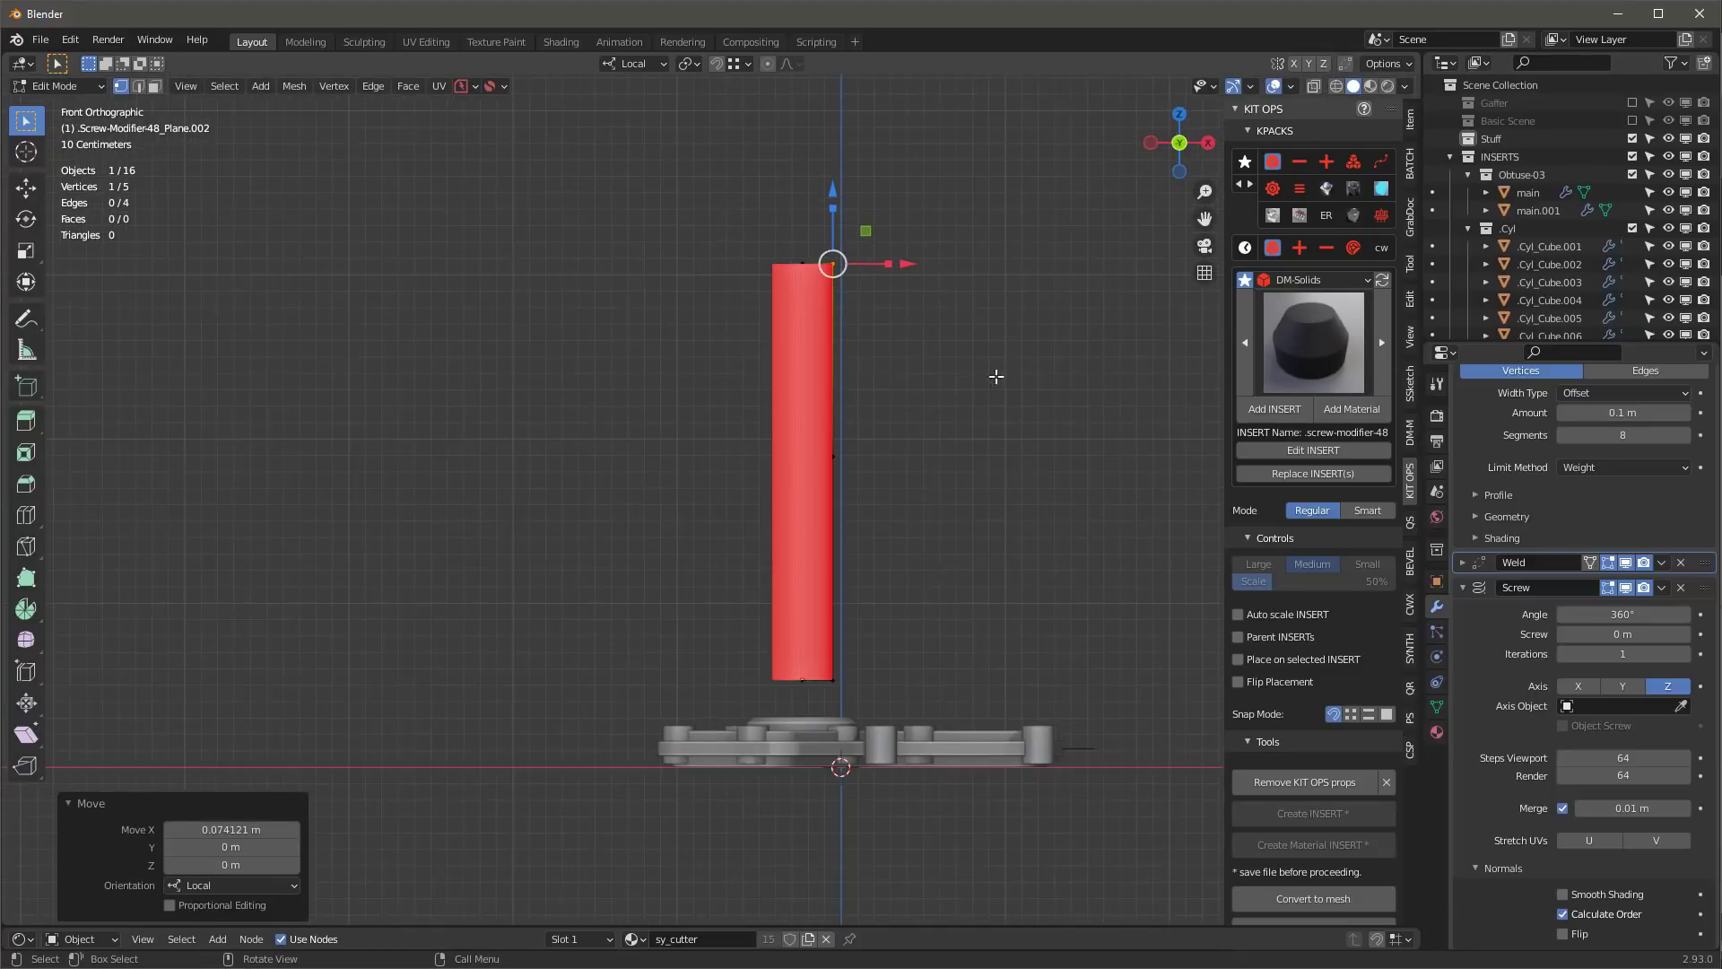
click(1566, 933)
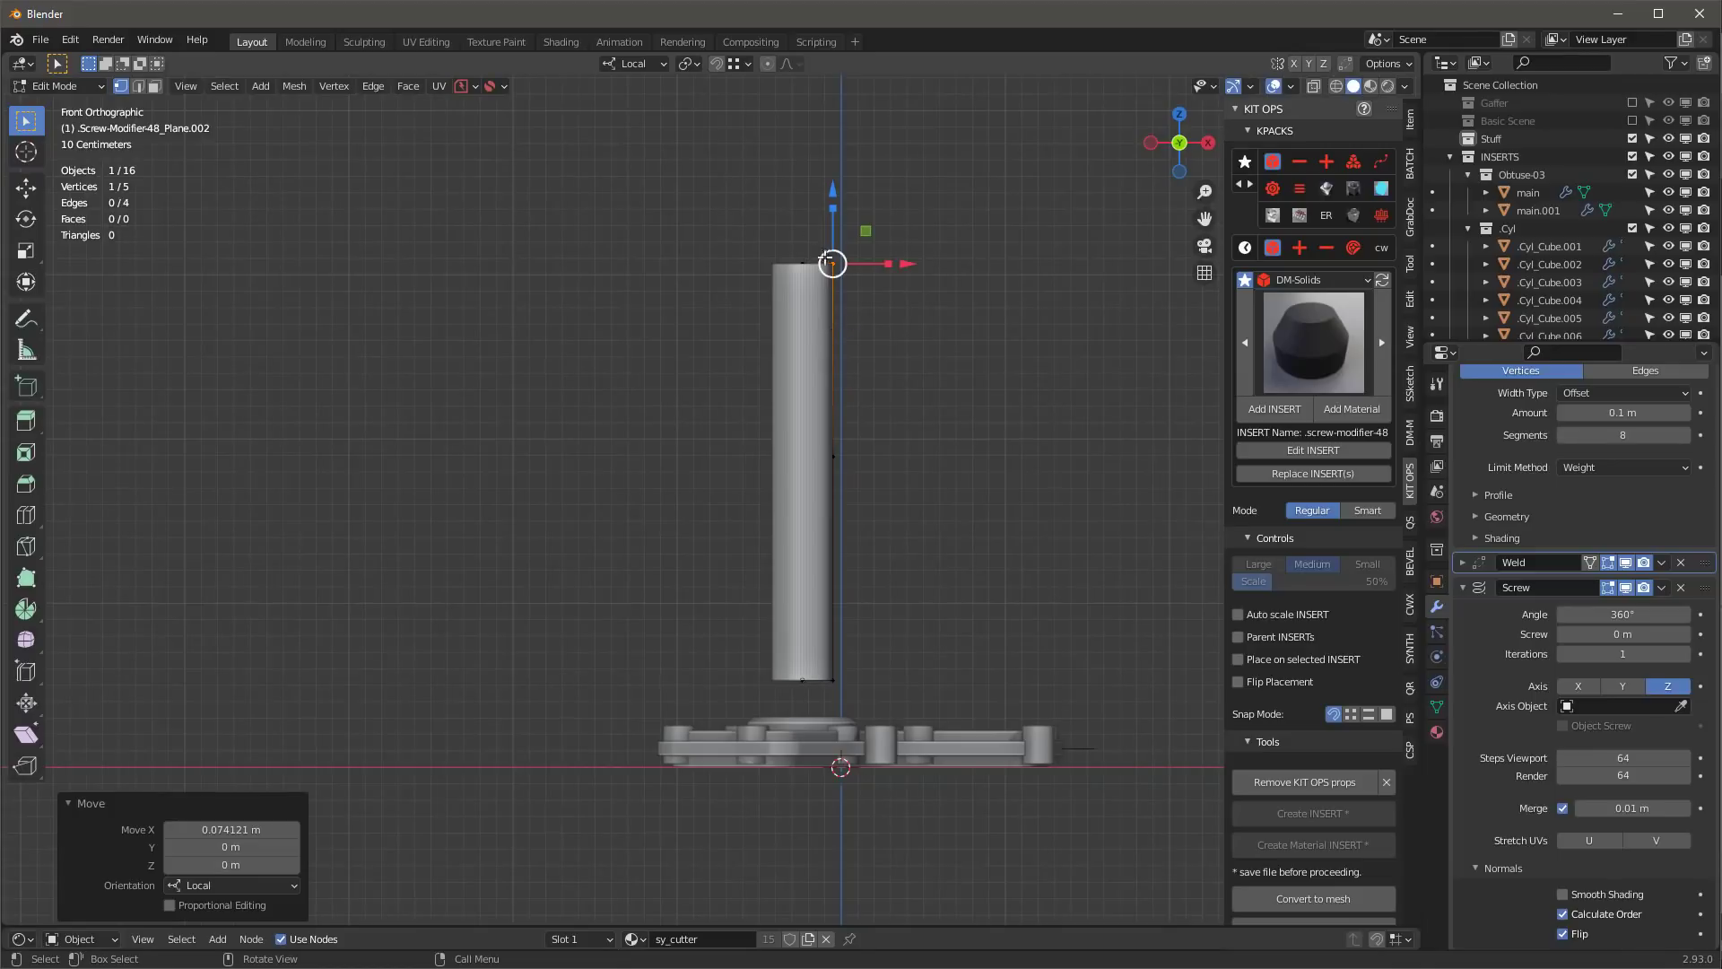
- Subdivide the vertical side of the screw profile with 6 cuts
click(786, 231)
drag(828, 252, 903, 689)
right_click(877, 314)
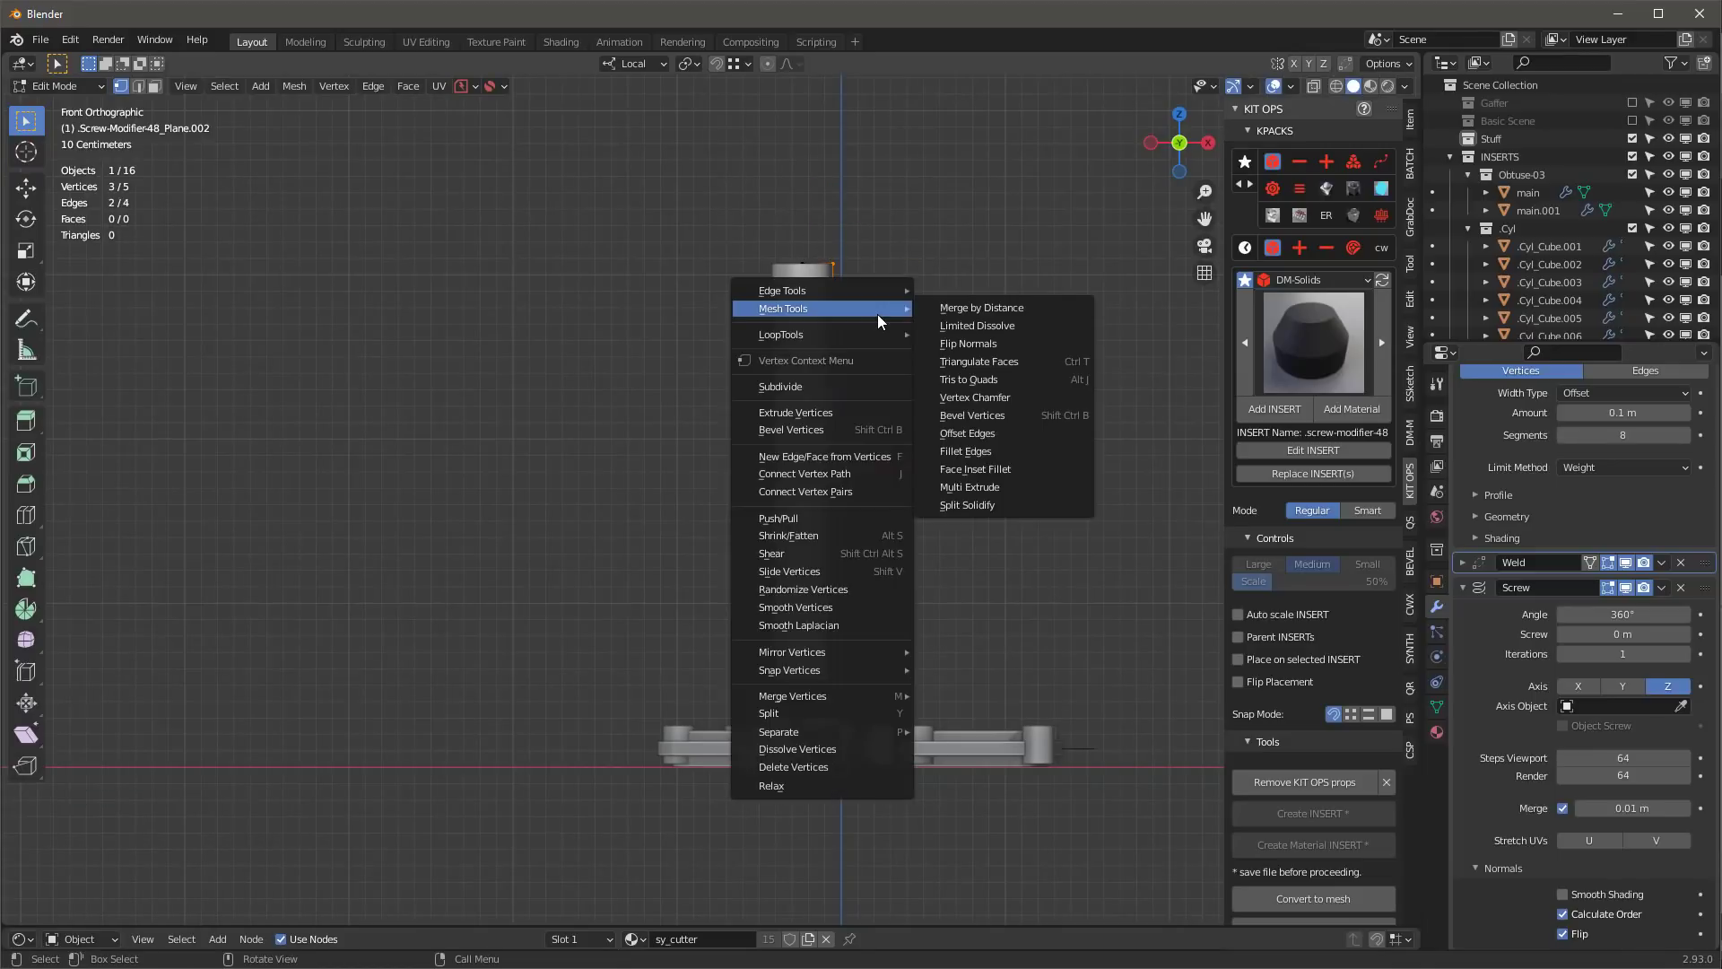
click(874, 390)
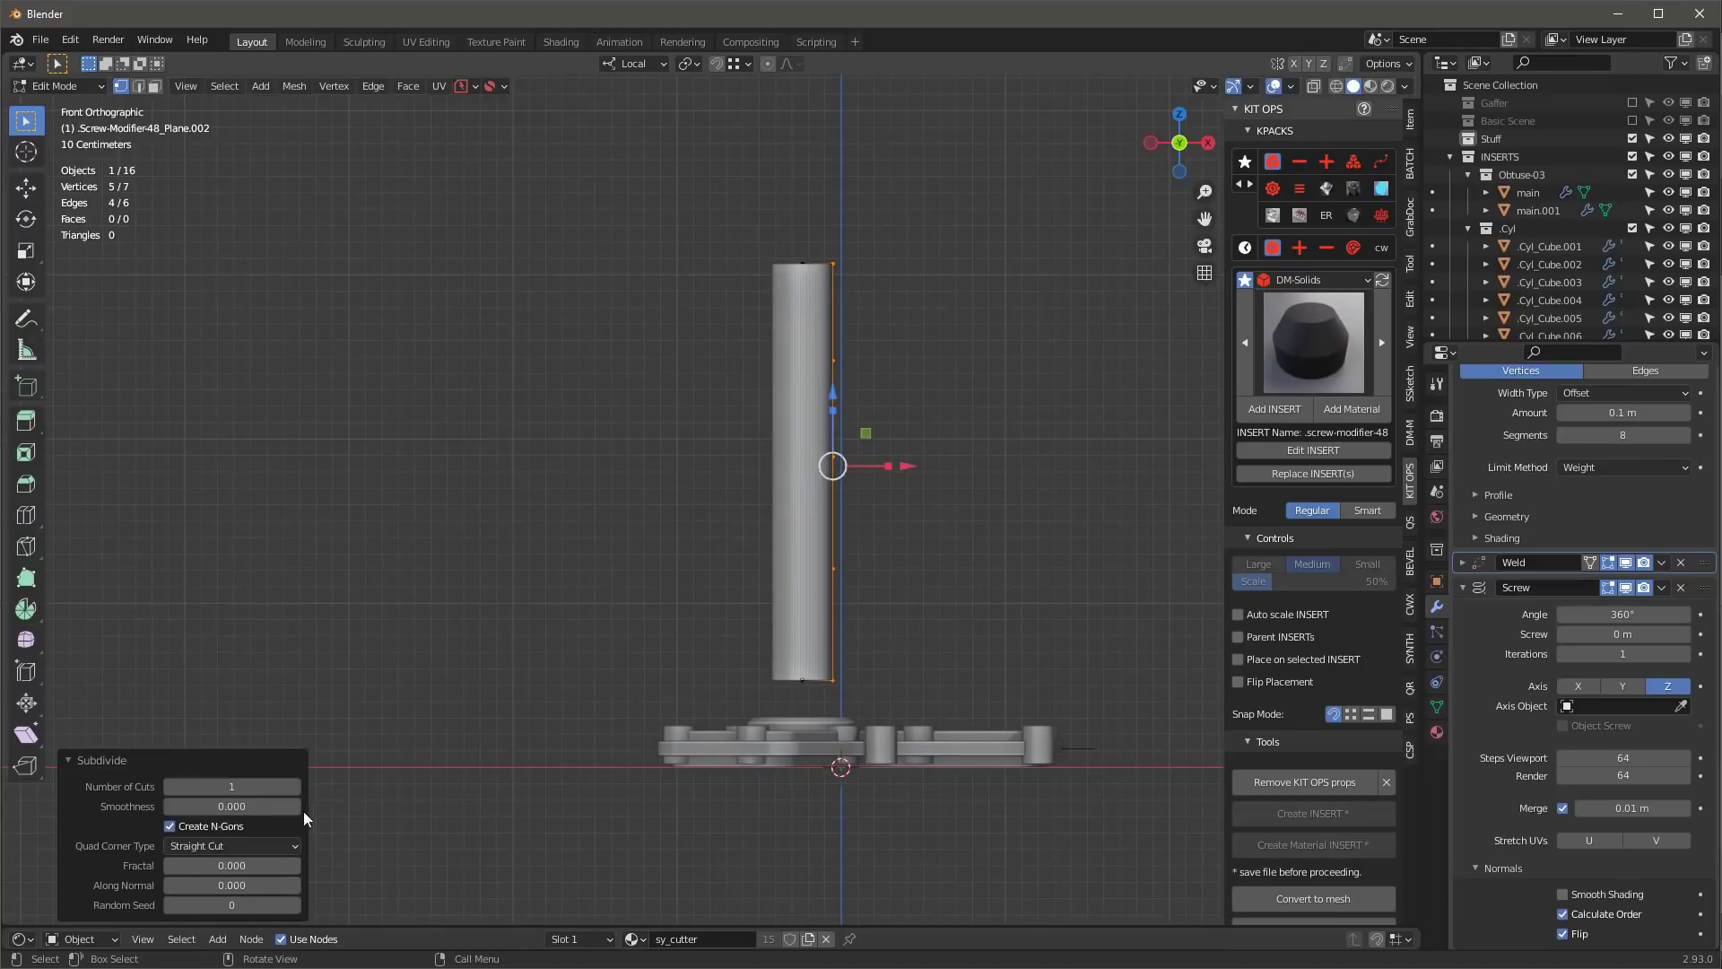
drag(297, 790, 332, 789)
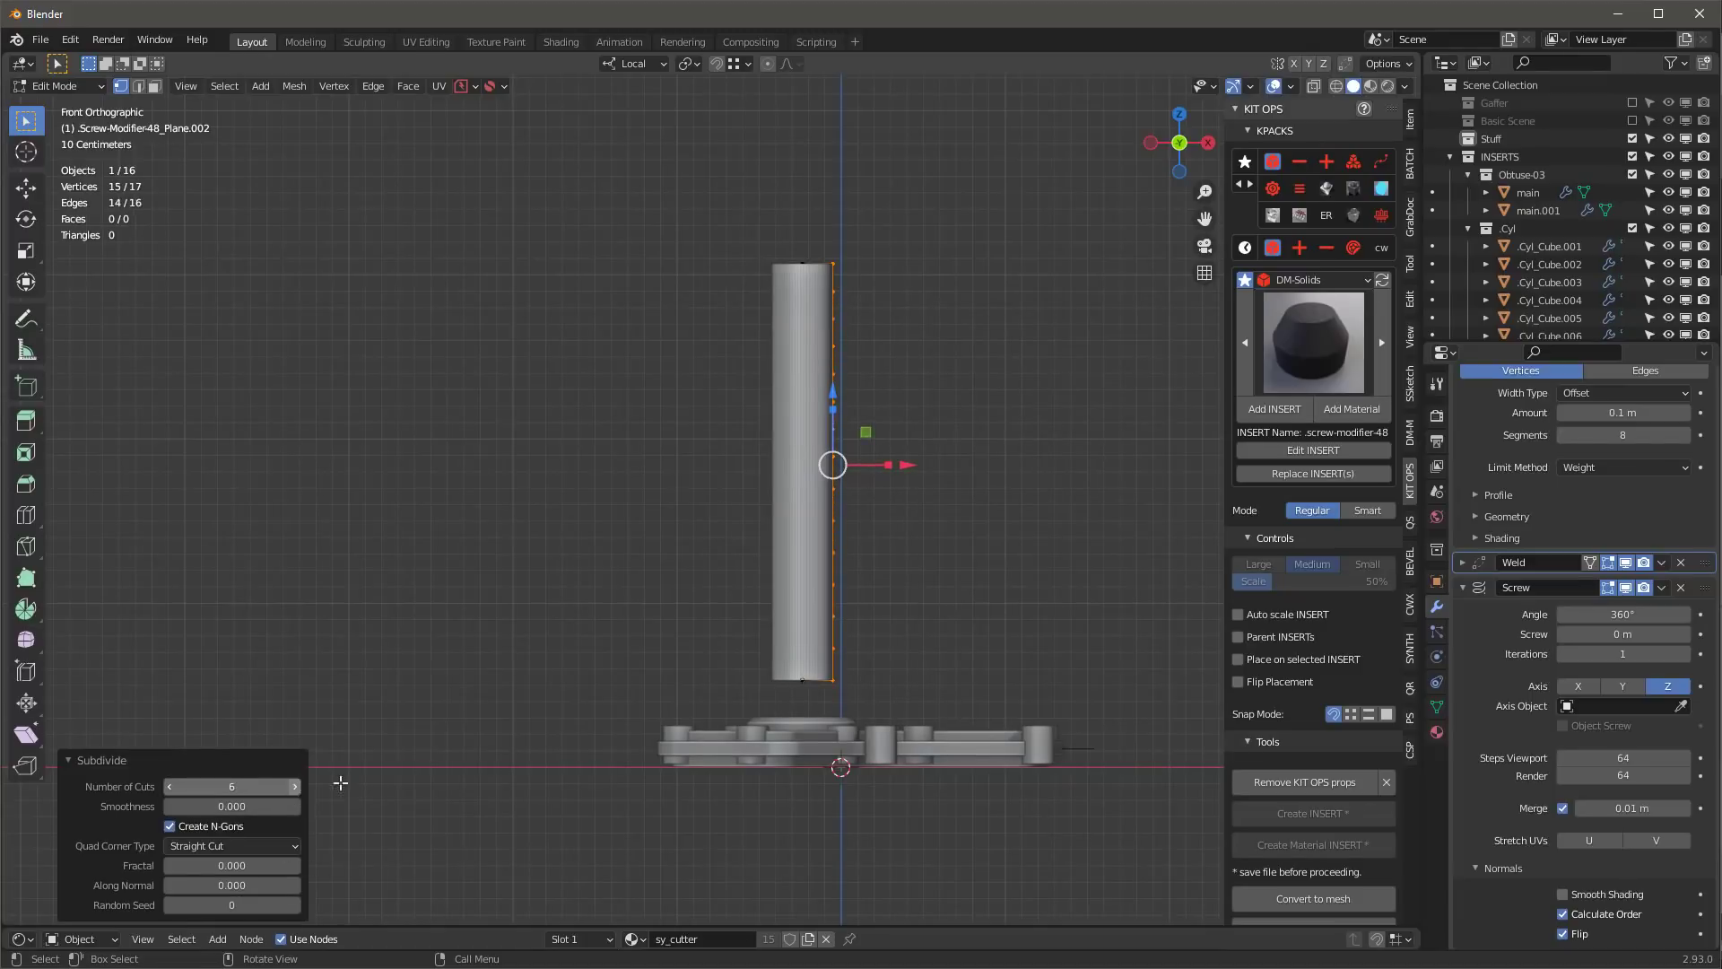
- Dissolve the selected profile vertices near the middle of the shaft's side
click(935, 400)
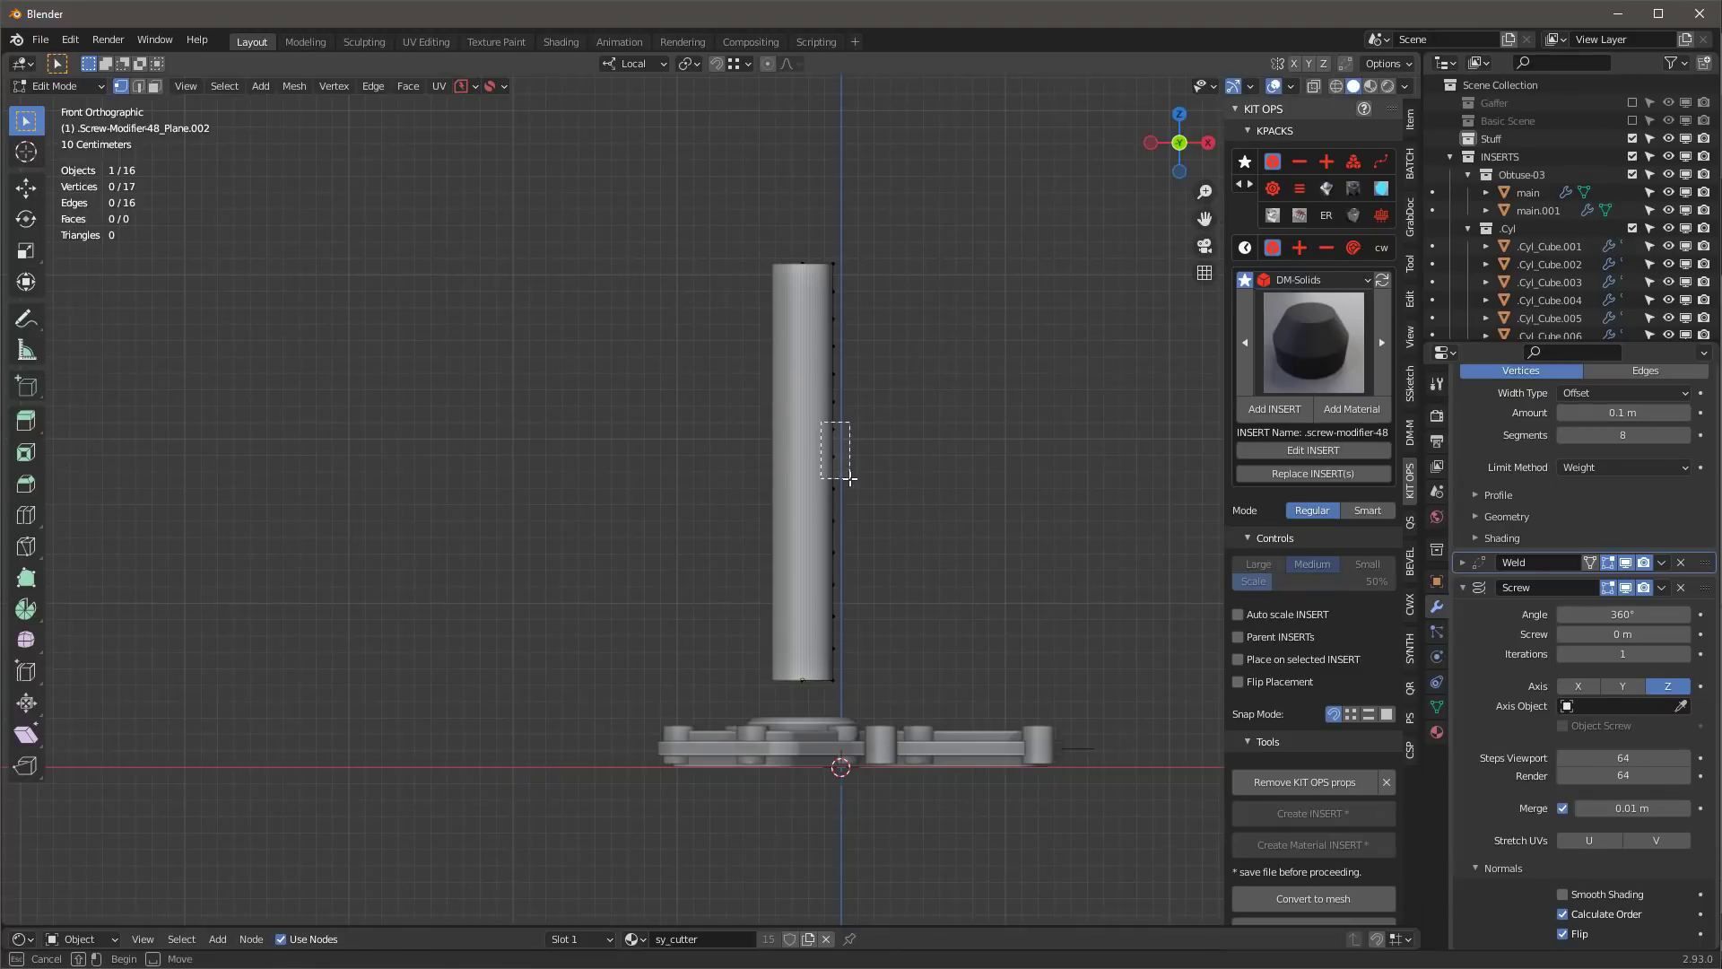
click(833, 446)
key(ctrl+x)
scroll(834, 421, up, 3)
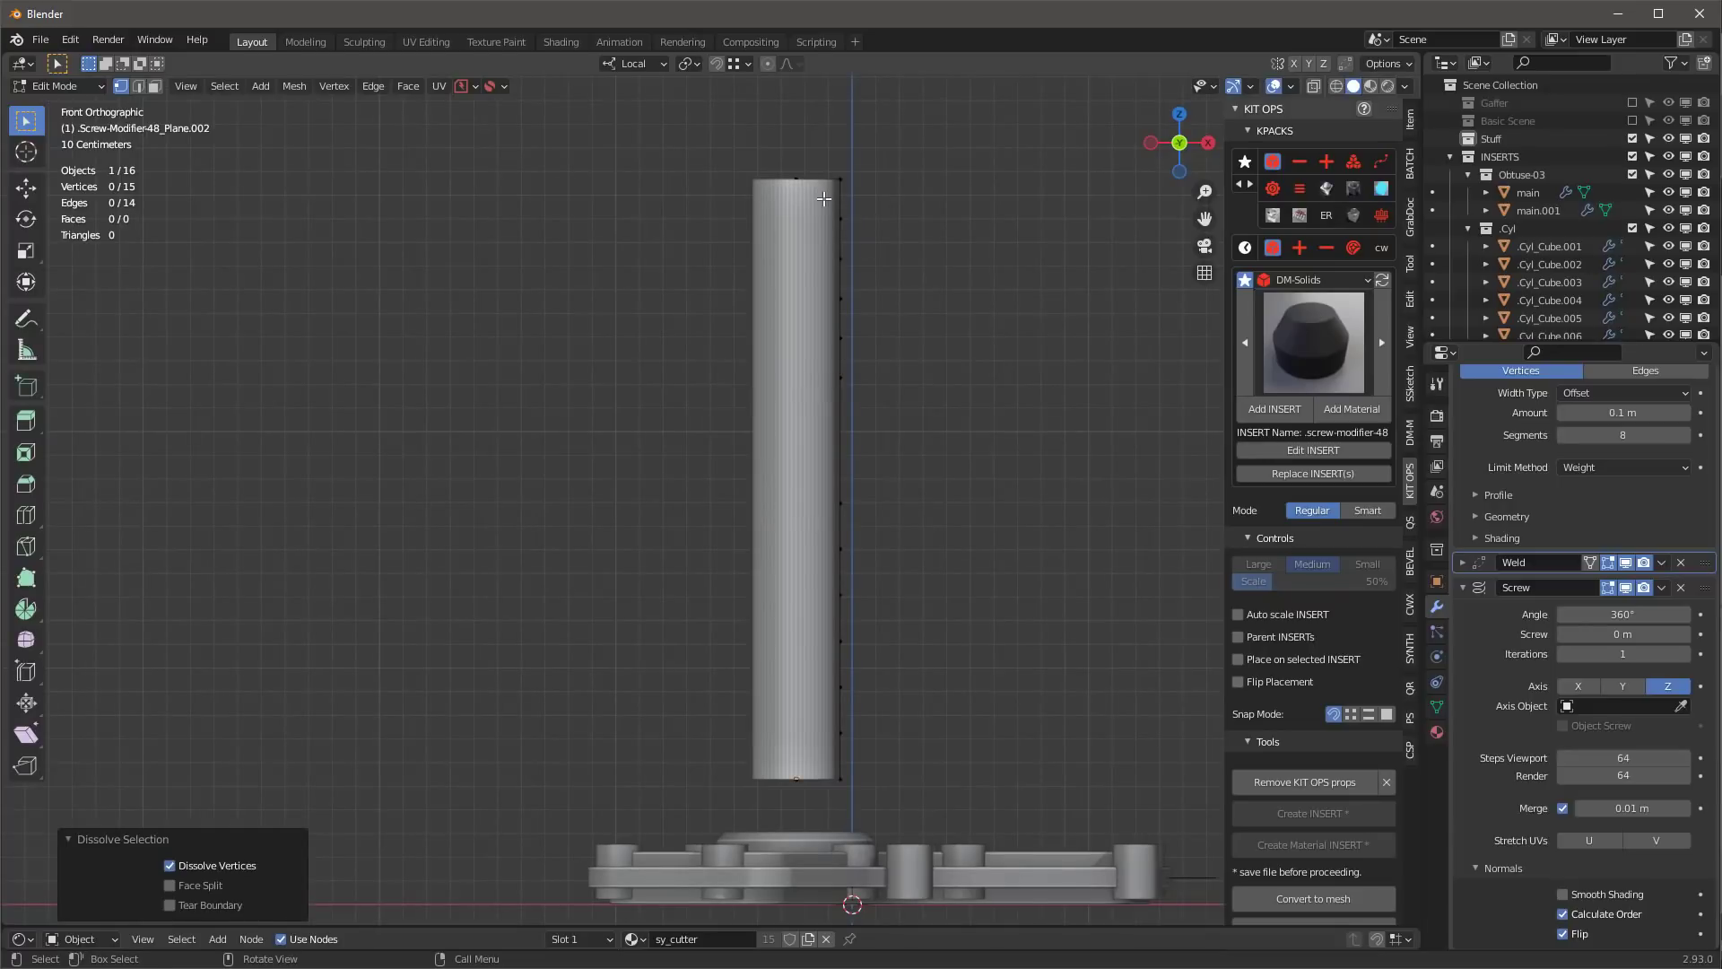
- Move the profile's top corner vertex inward and raise the vertex below it about 0.1 m to form a chamfered tip
click(824, 198)
scroll(840, 208, up, 4)
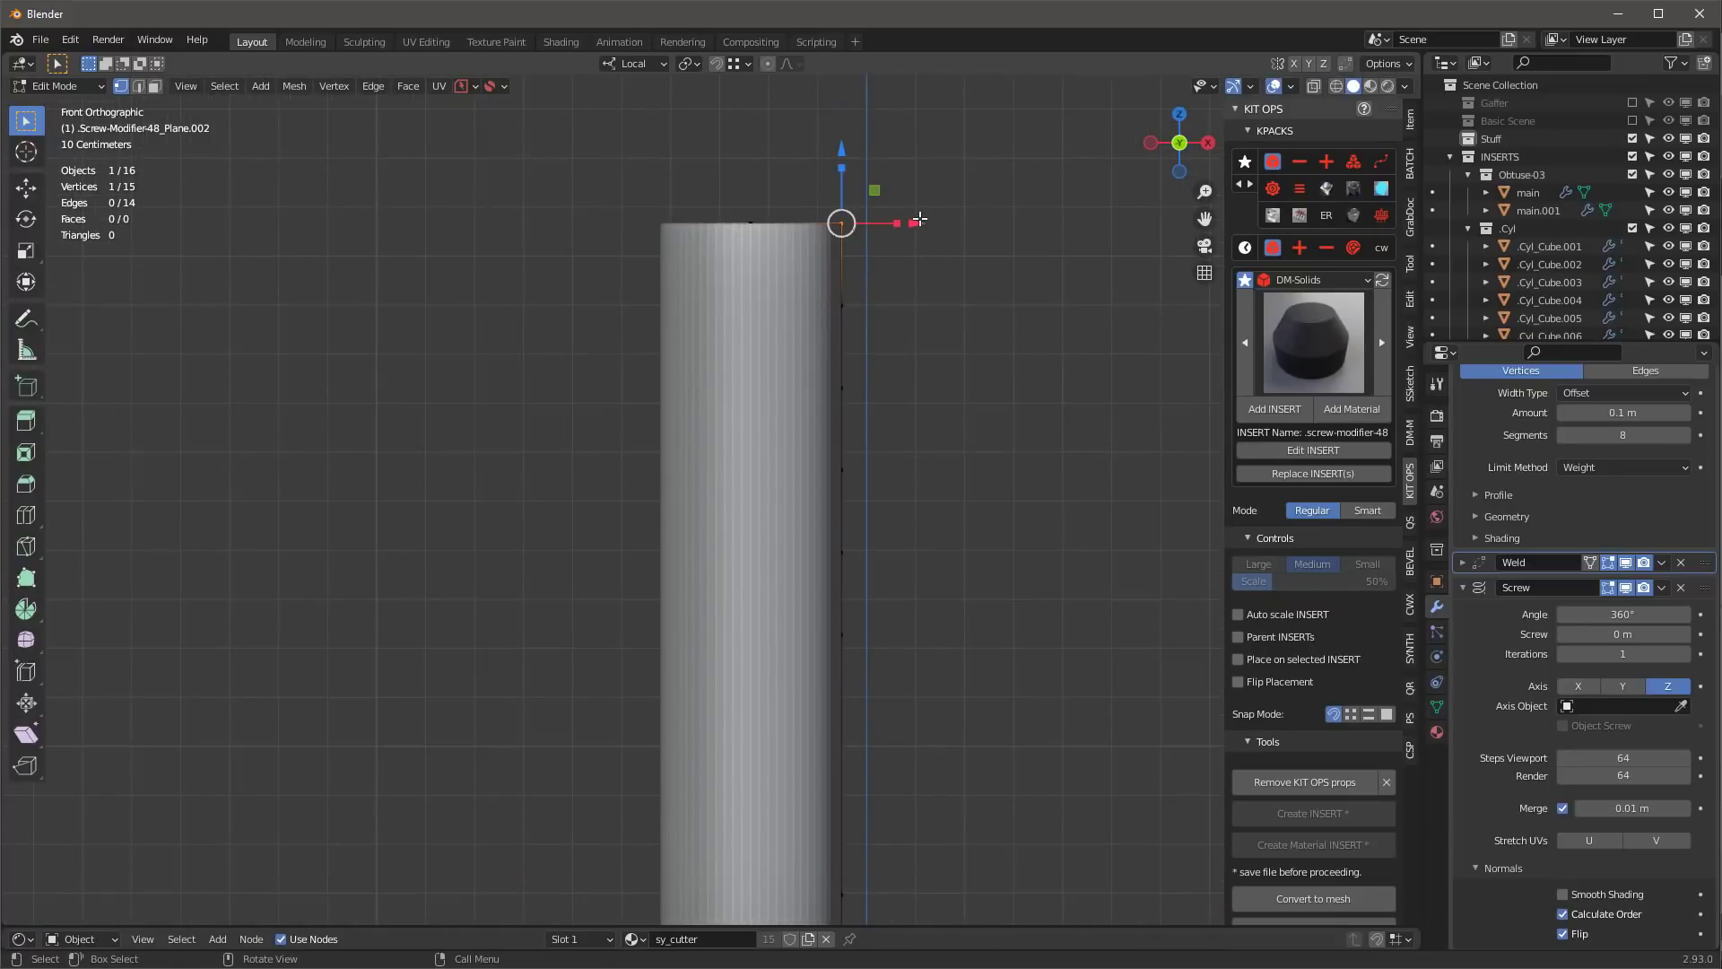
drag(920, 220, 879, 225)
drag(820, 282, 883, 346)
drag(845, 234, 845, 183)
scroll(969, 447, down, 4)
shift+middle_drag(948, 519, 945, 540)
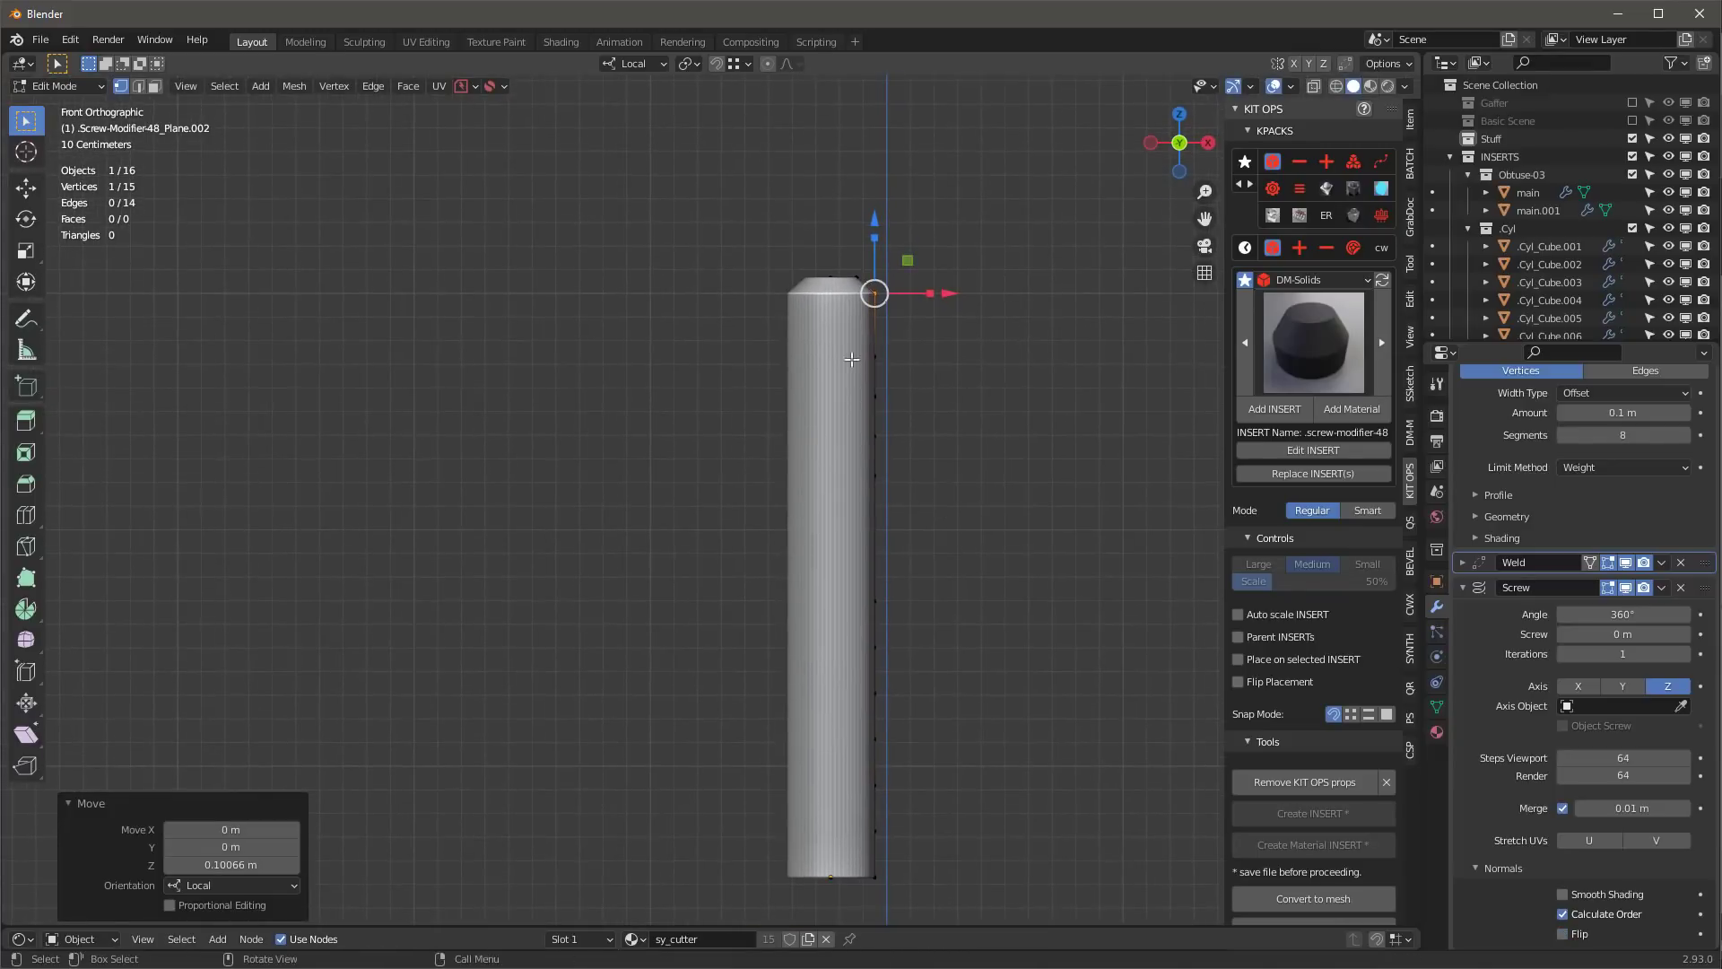
- Pull two upper profile vertices outward and slide the neighbouring vertices against them vertically to form a raised collar
drag(853, 363, 974, 439)
key(alt+a)
drag(846, 387, 918, 480)
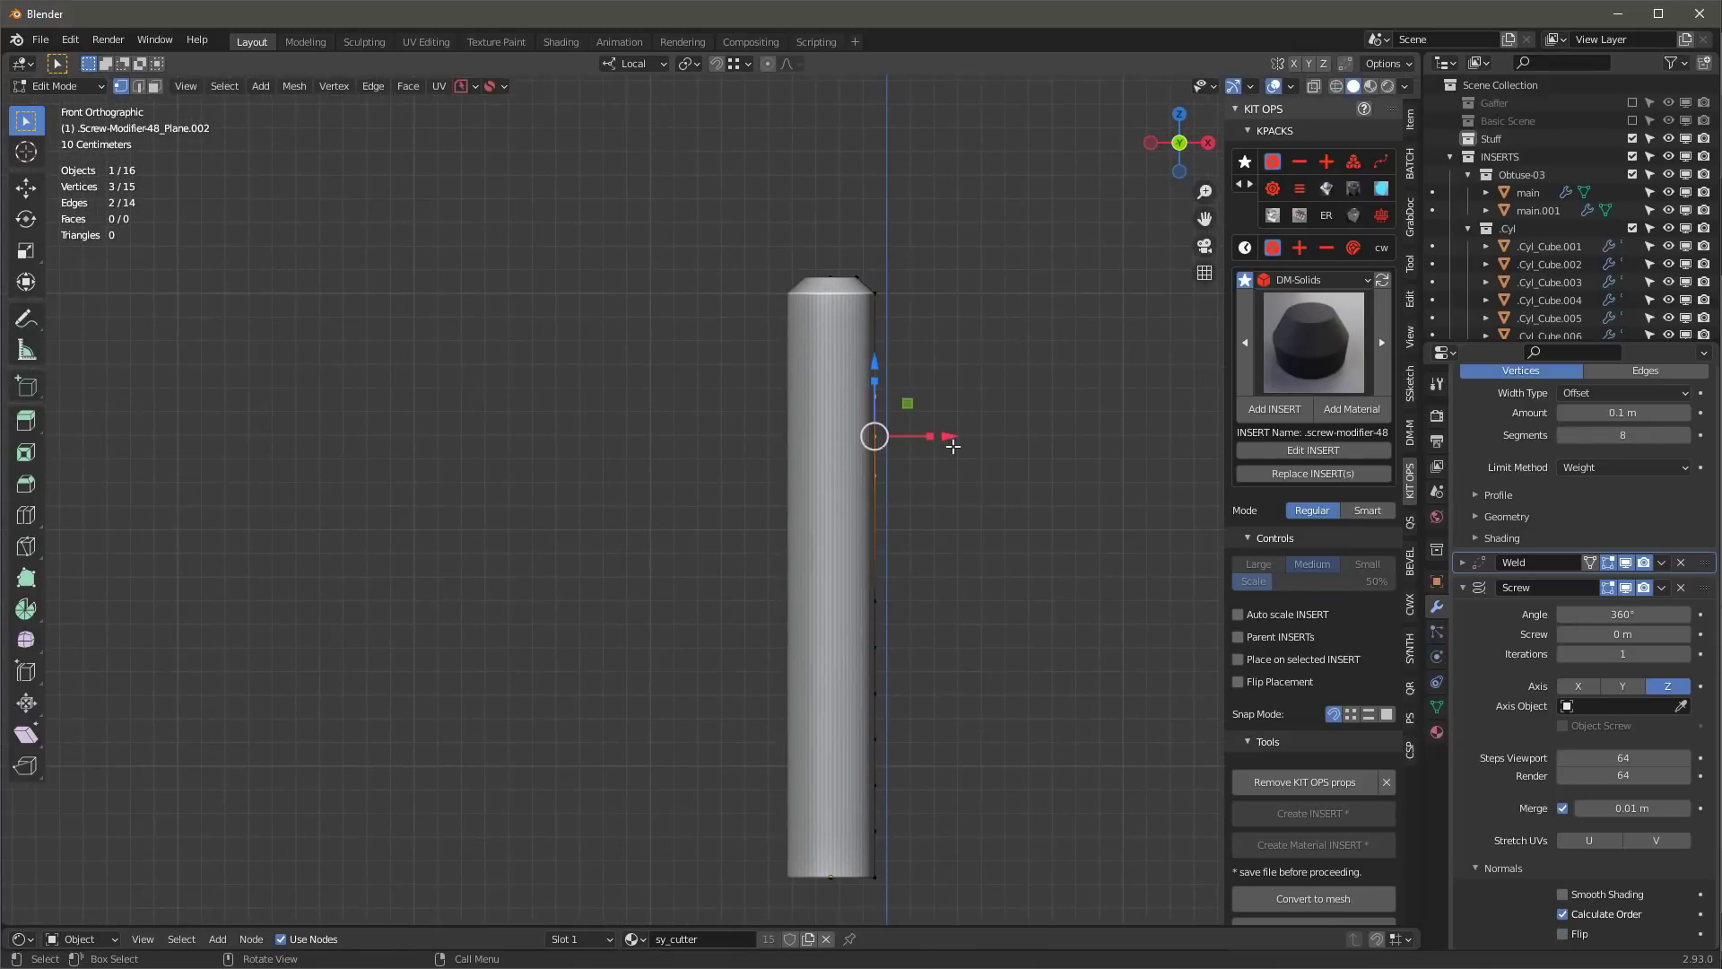
key(alt+a)
drag(845, 412, 978, 453)
drag(848, 364, 895, 413)
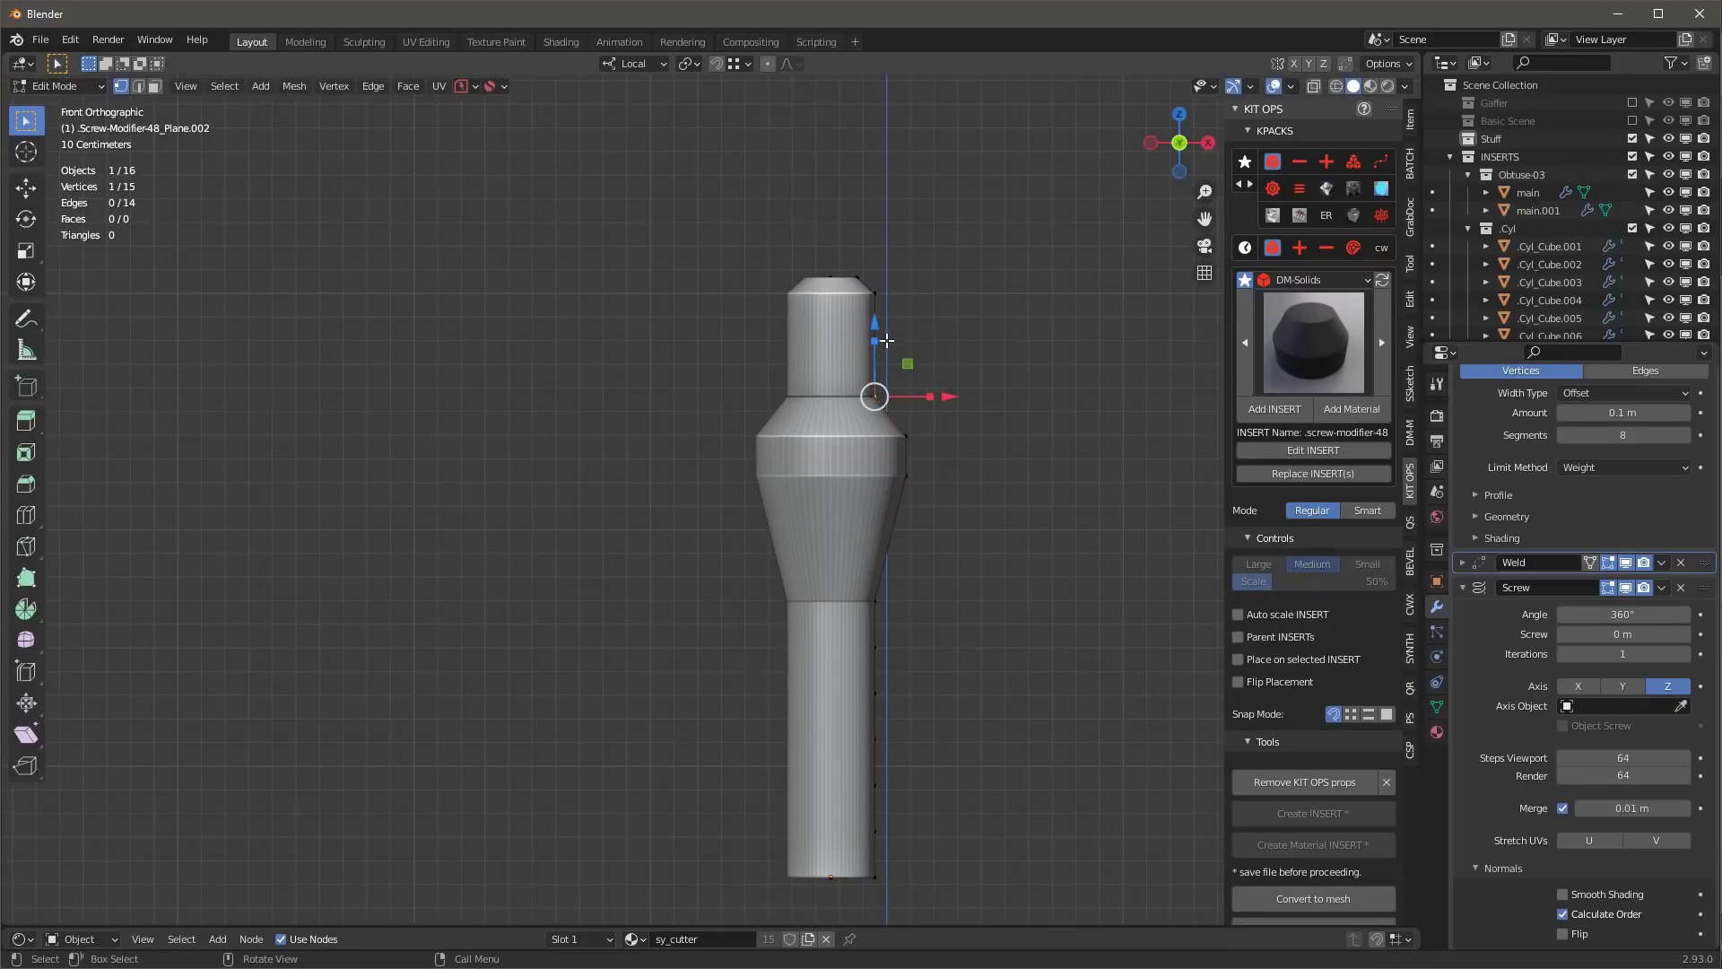
drag(887, 341, 886, 376)
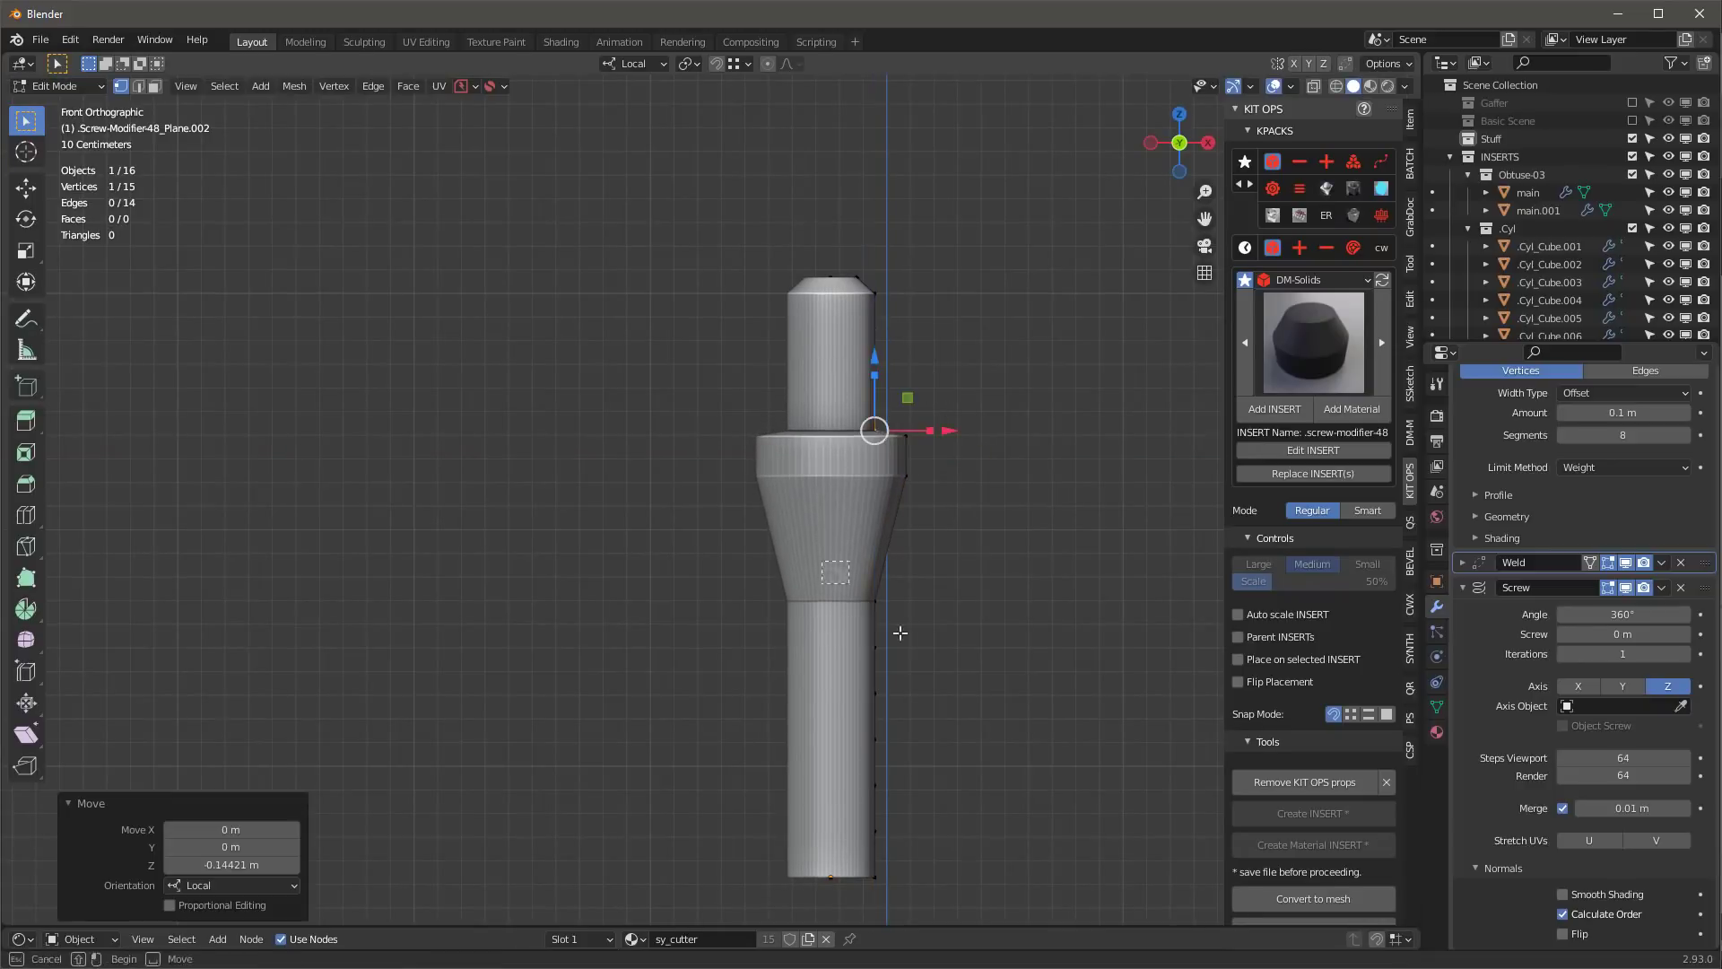
drag(861, 563, 879, 427)
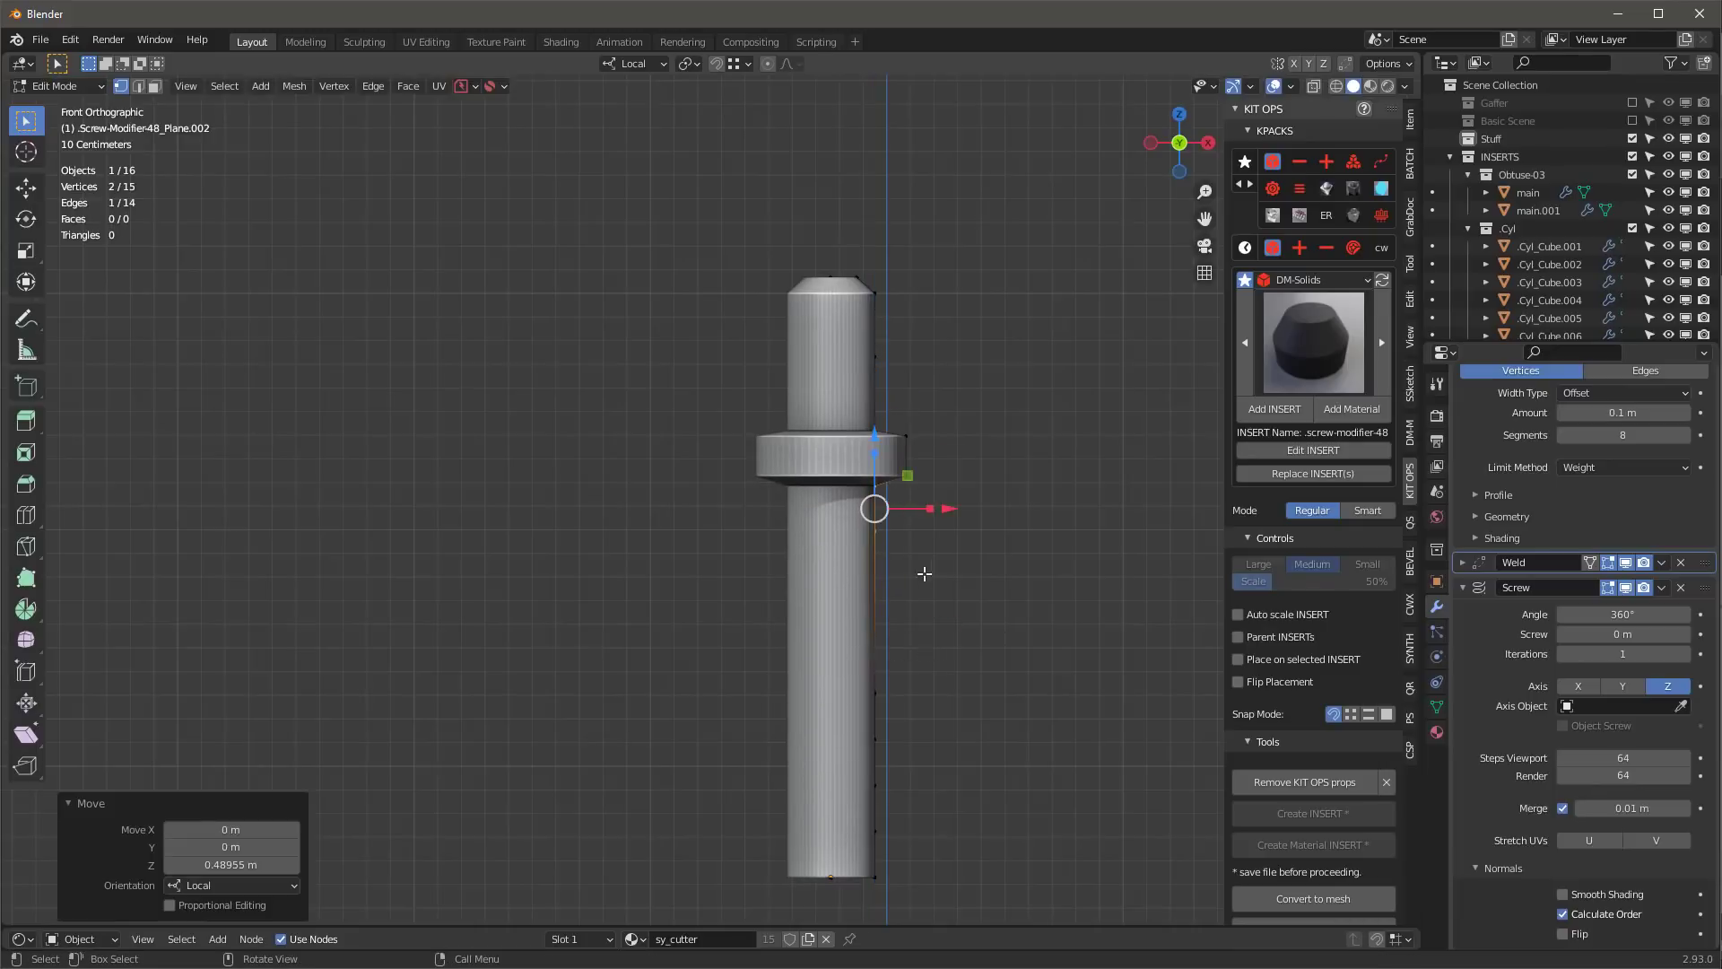
- Form a wide lower sleeve by pulling two profile vertices outward, scaling them 2.72 along Z, and moving them back in about 0.082 m
scroll(919, 709, up, 1)
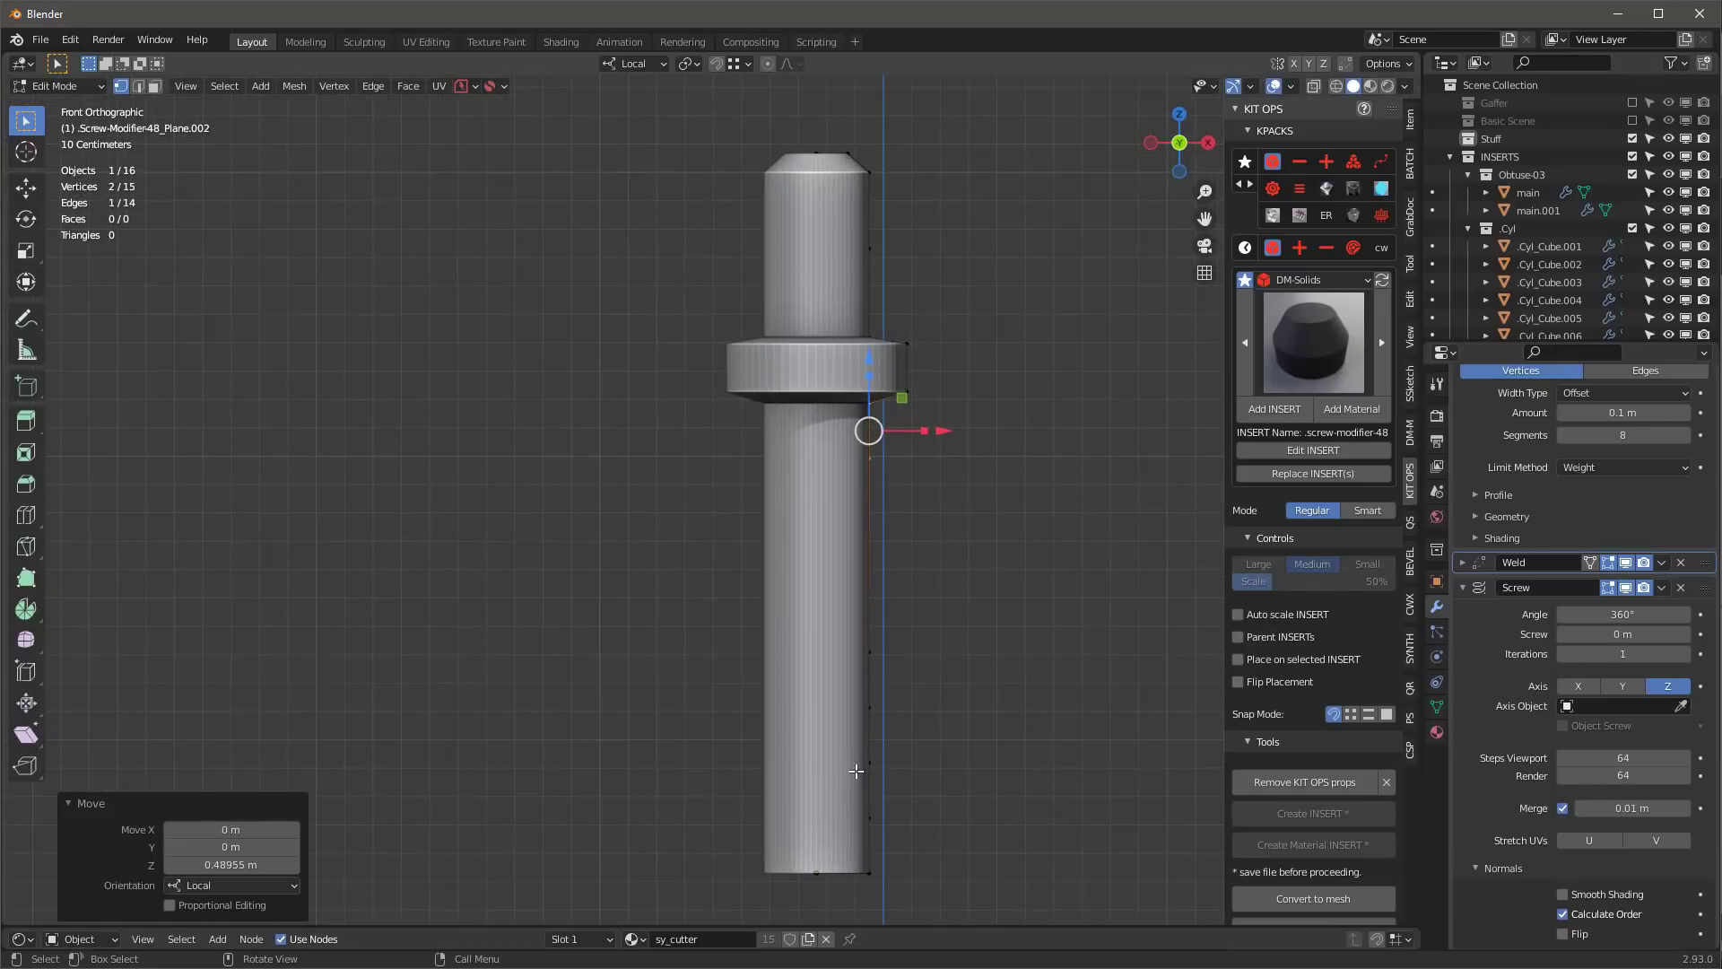
key(ctrl+z)
drag(938, 741, 982, 734)
key(s)
key(z)
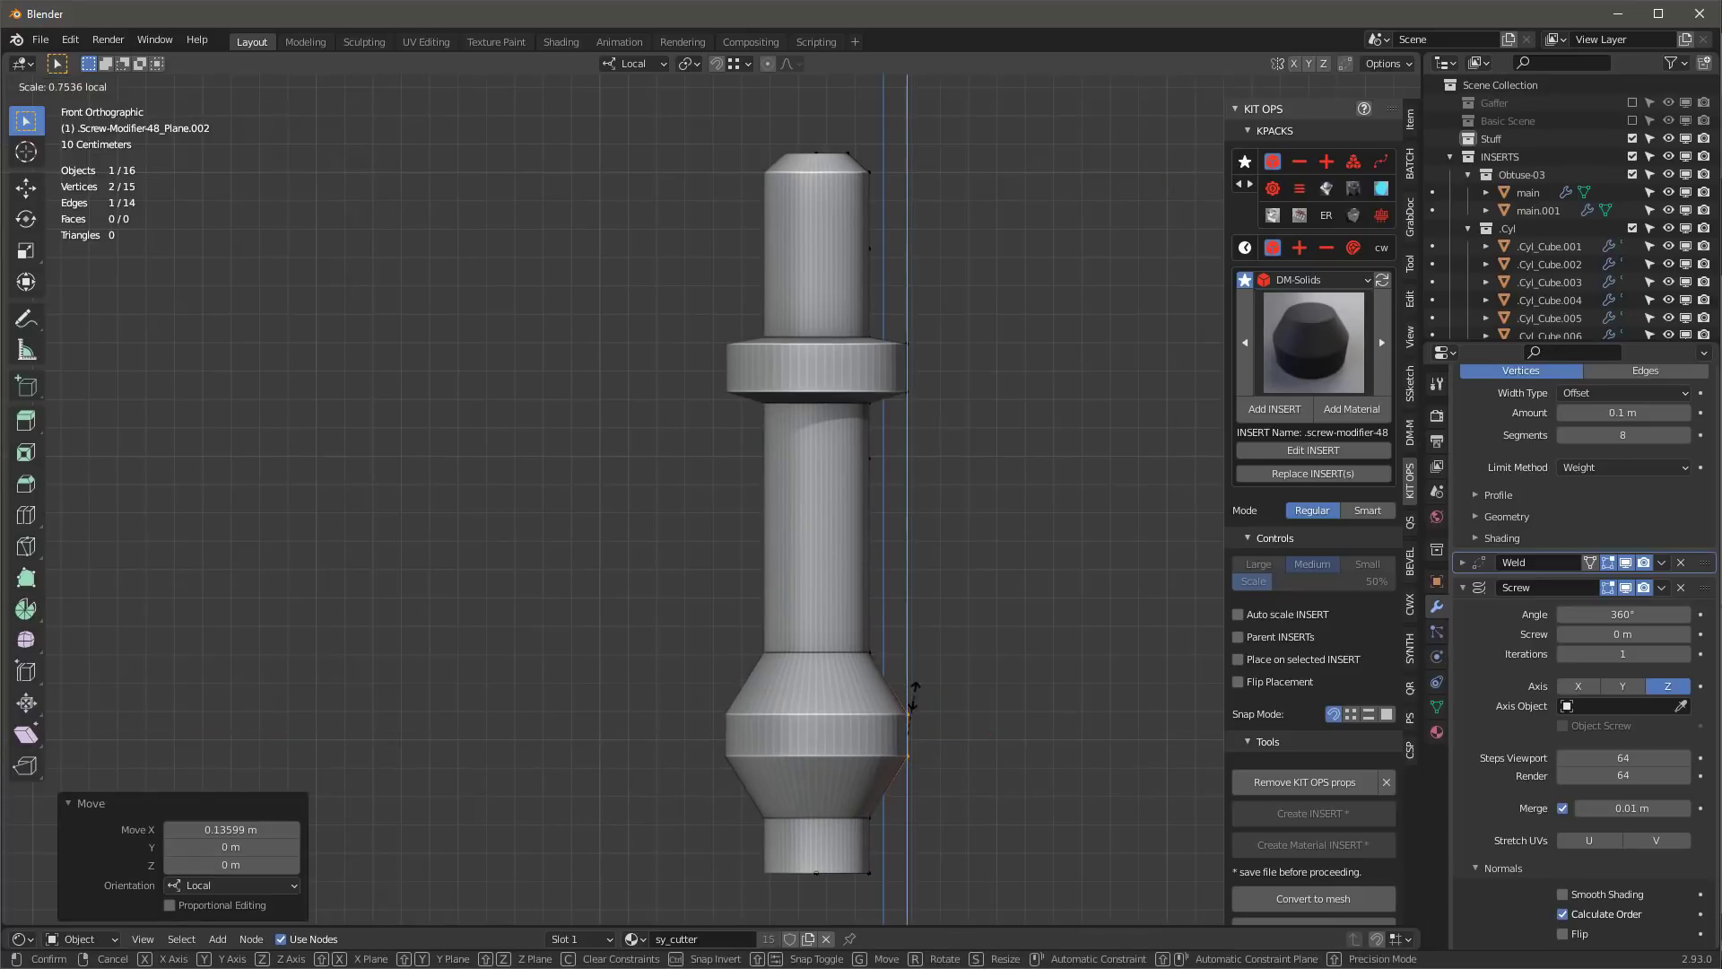
click(924, 592)
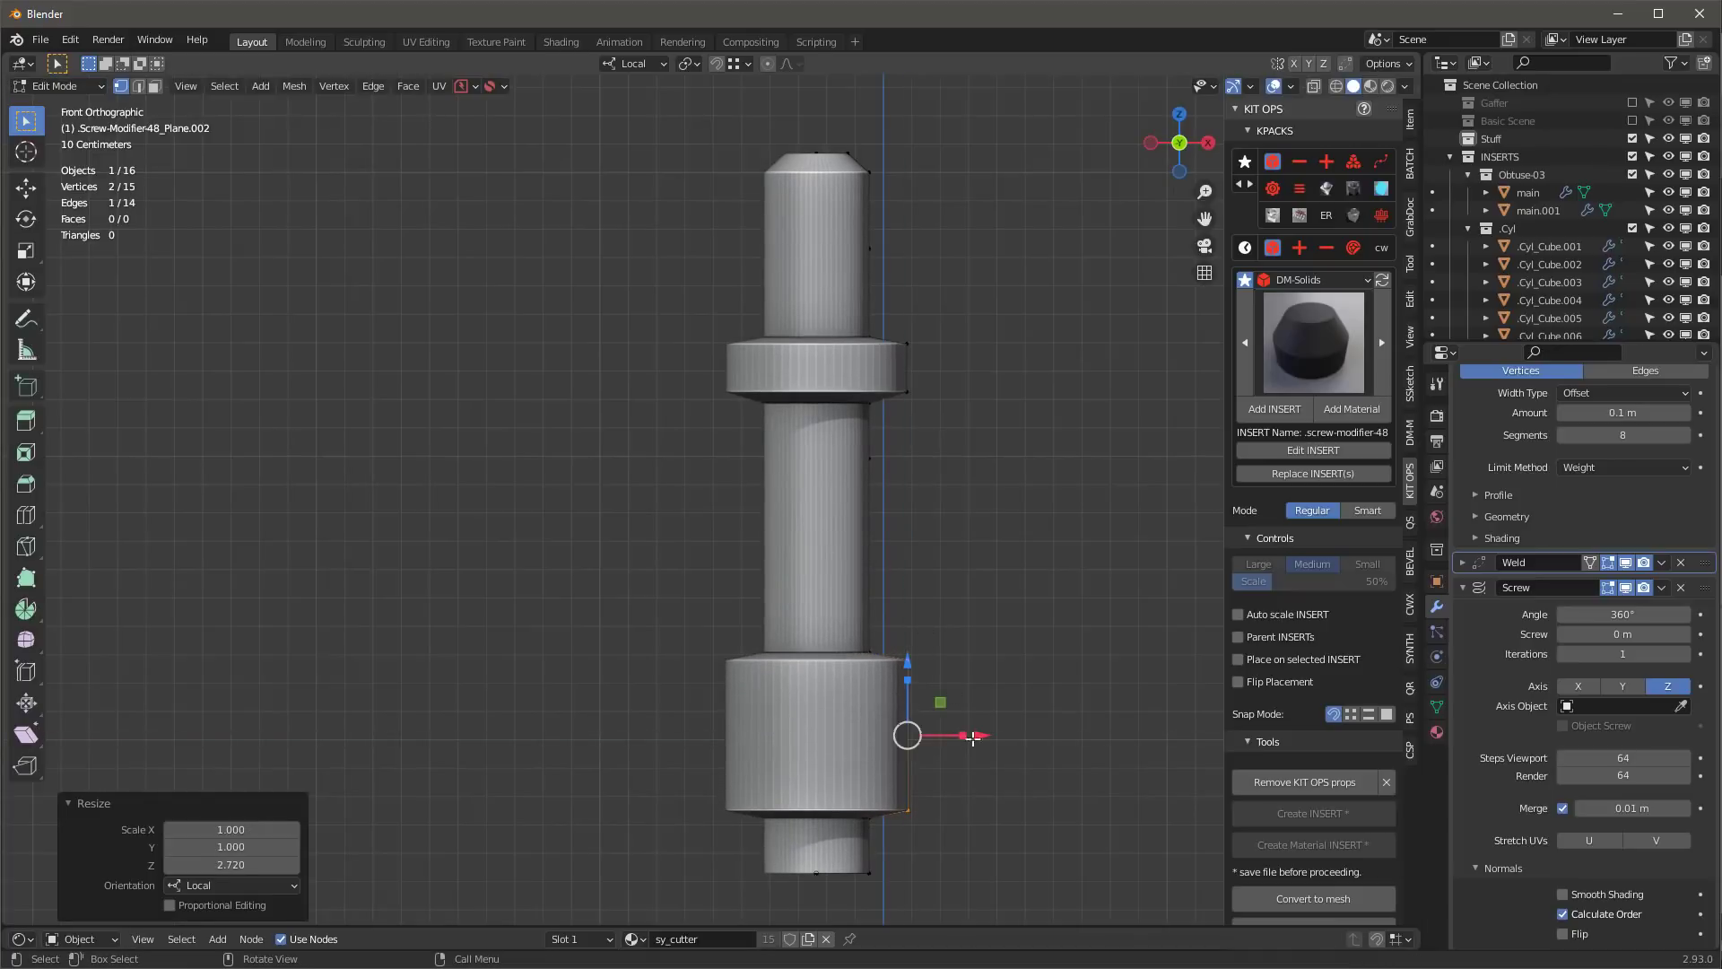
drag(980, 733, 957, 723)
- Narrow the upper collar by moving its edge inward about 0.055 m, and dissolve a spare vertex on the shaft's side
scroll(938, 580, down, 3)
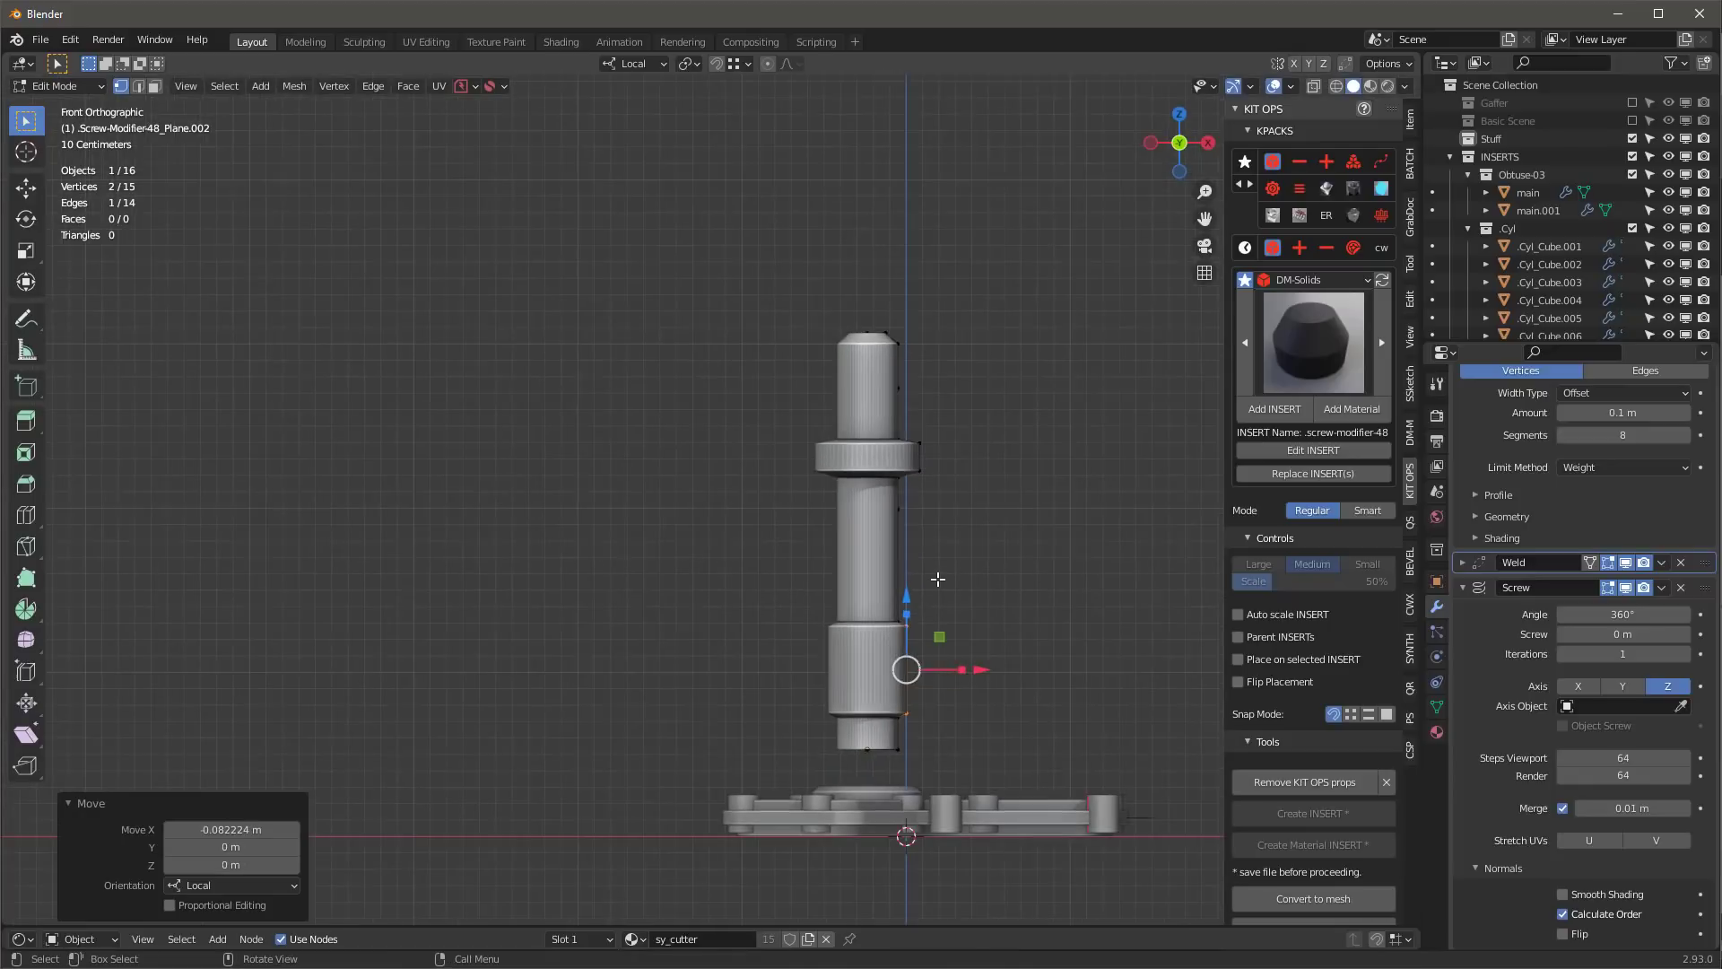
drag(902, 429, 977, 456)
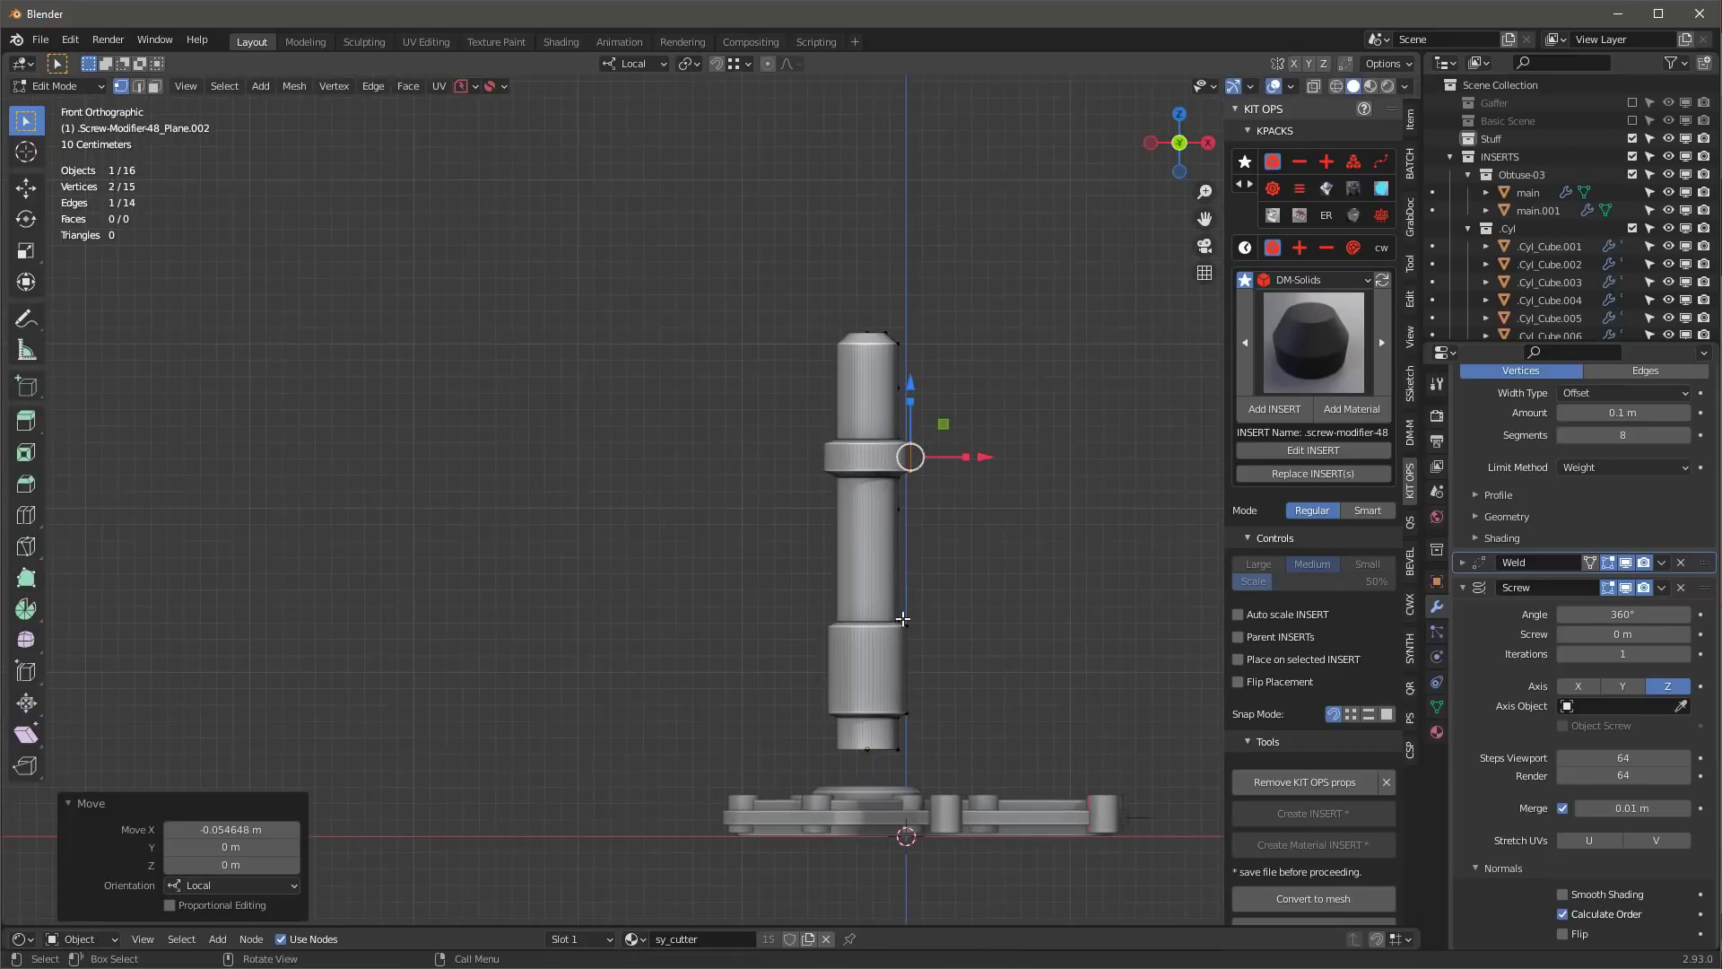
scroll(899, 518, up, 4)
click(900, 495)
key(ctrl+x)
scroll(933, 644, down, 3)
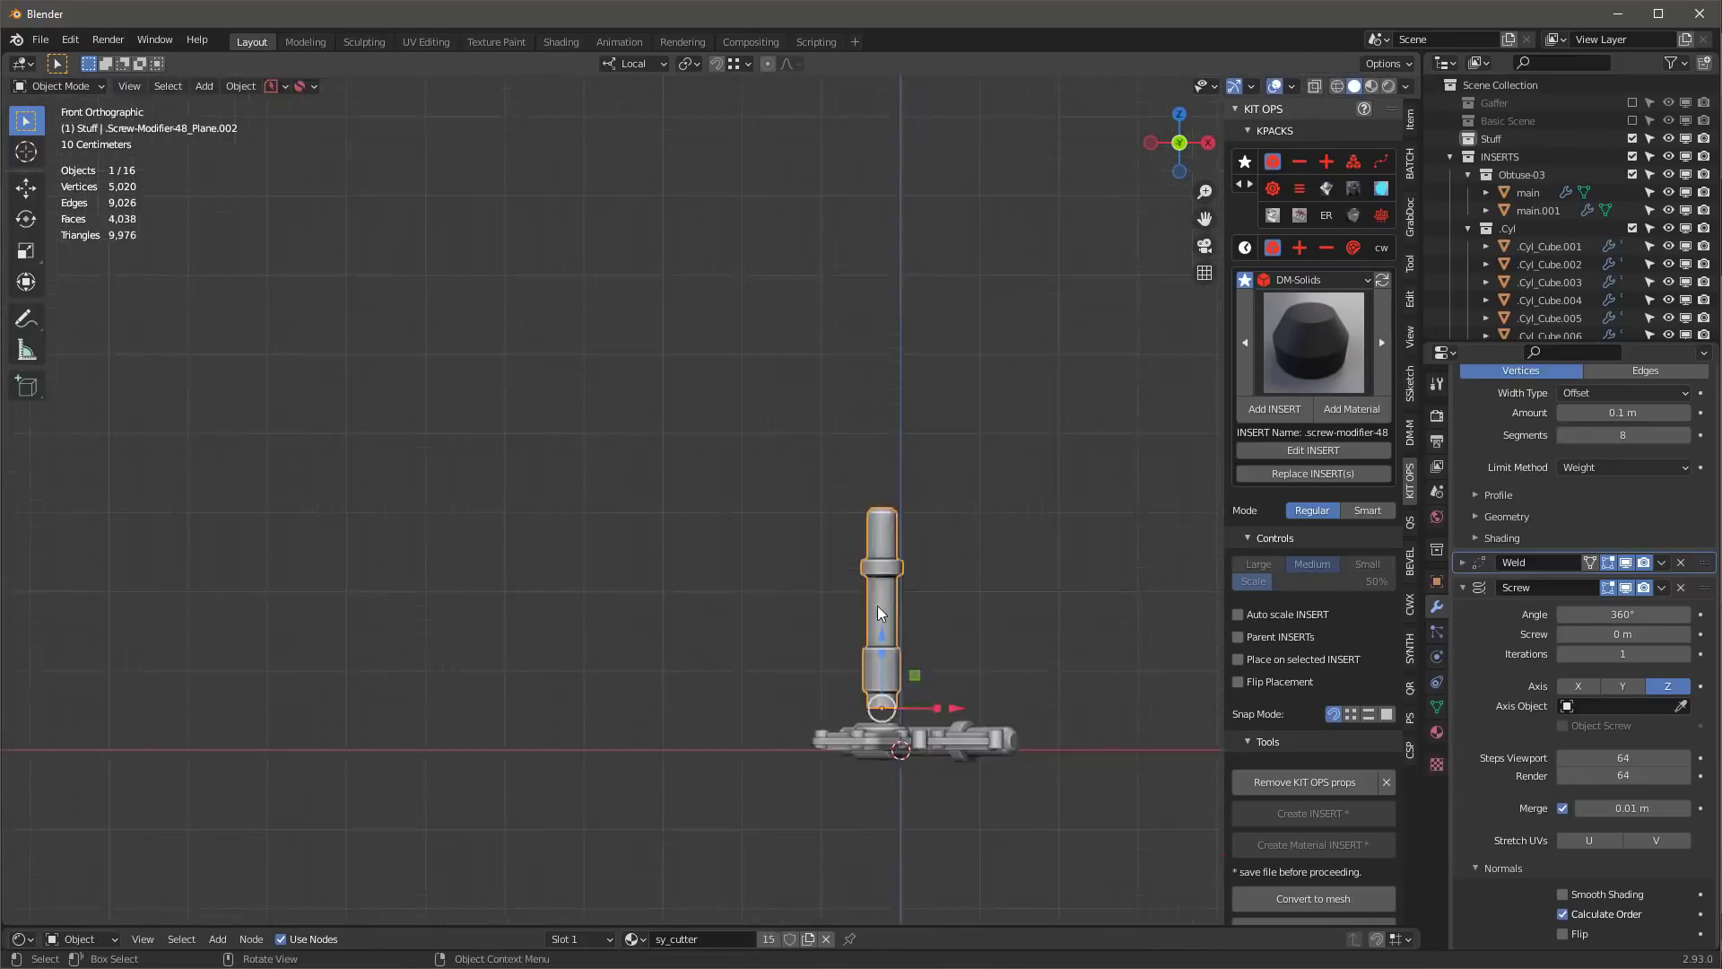
- Move the detailed shaft to a new collection named proxy
middle_drag(878, 606, 951, 583)
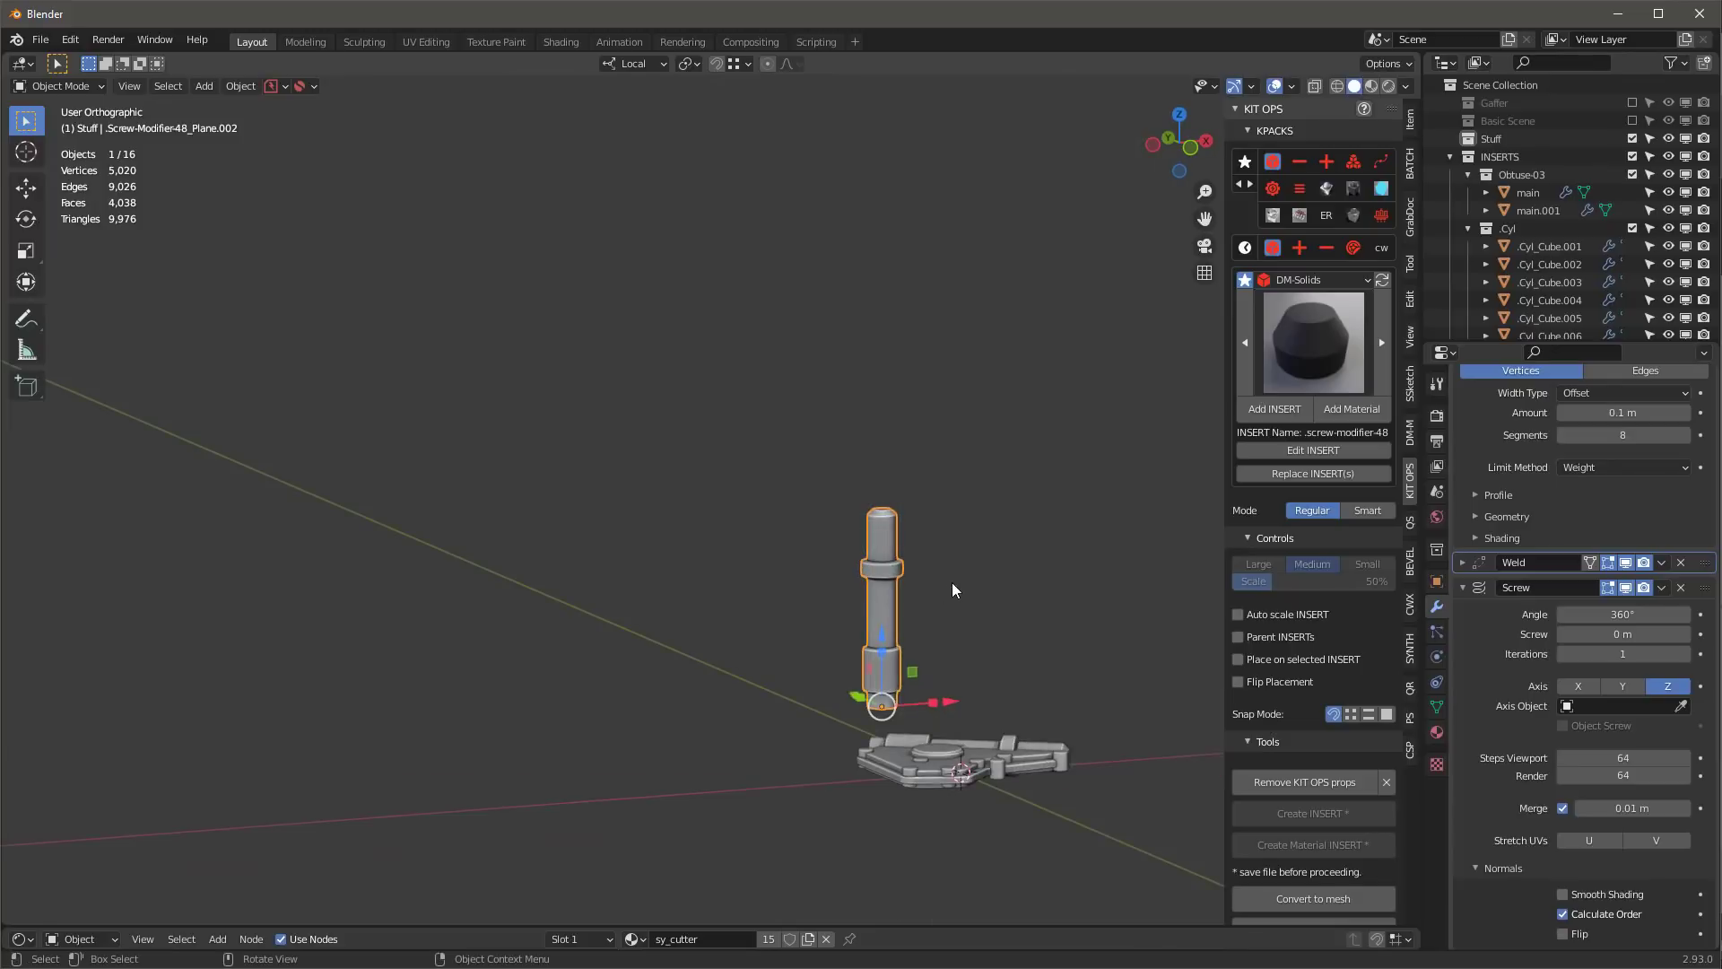
scroll(953, 578, up, 2)
key(m)
click(933, 585)
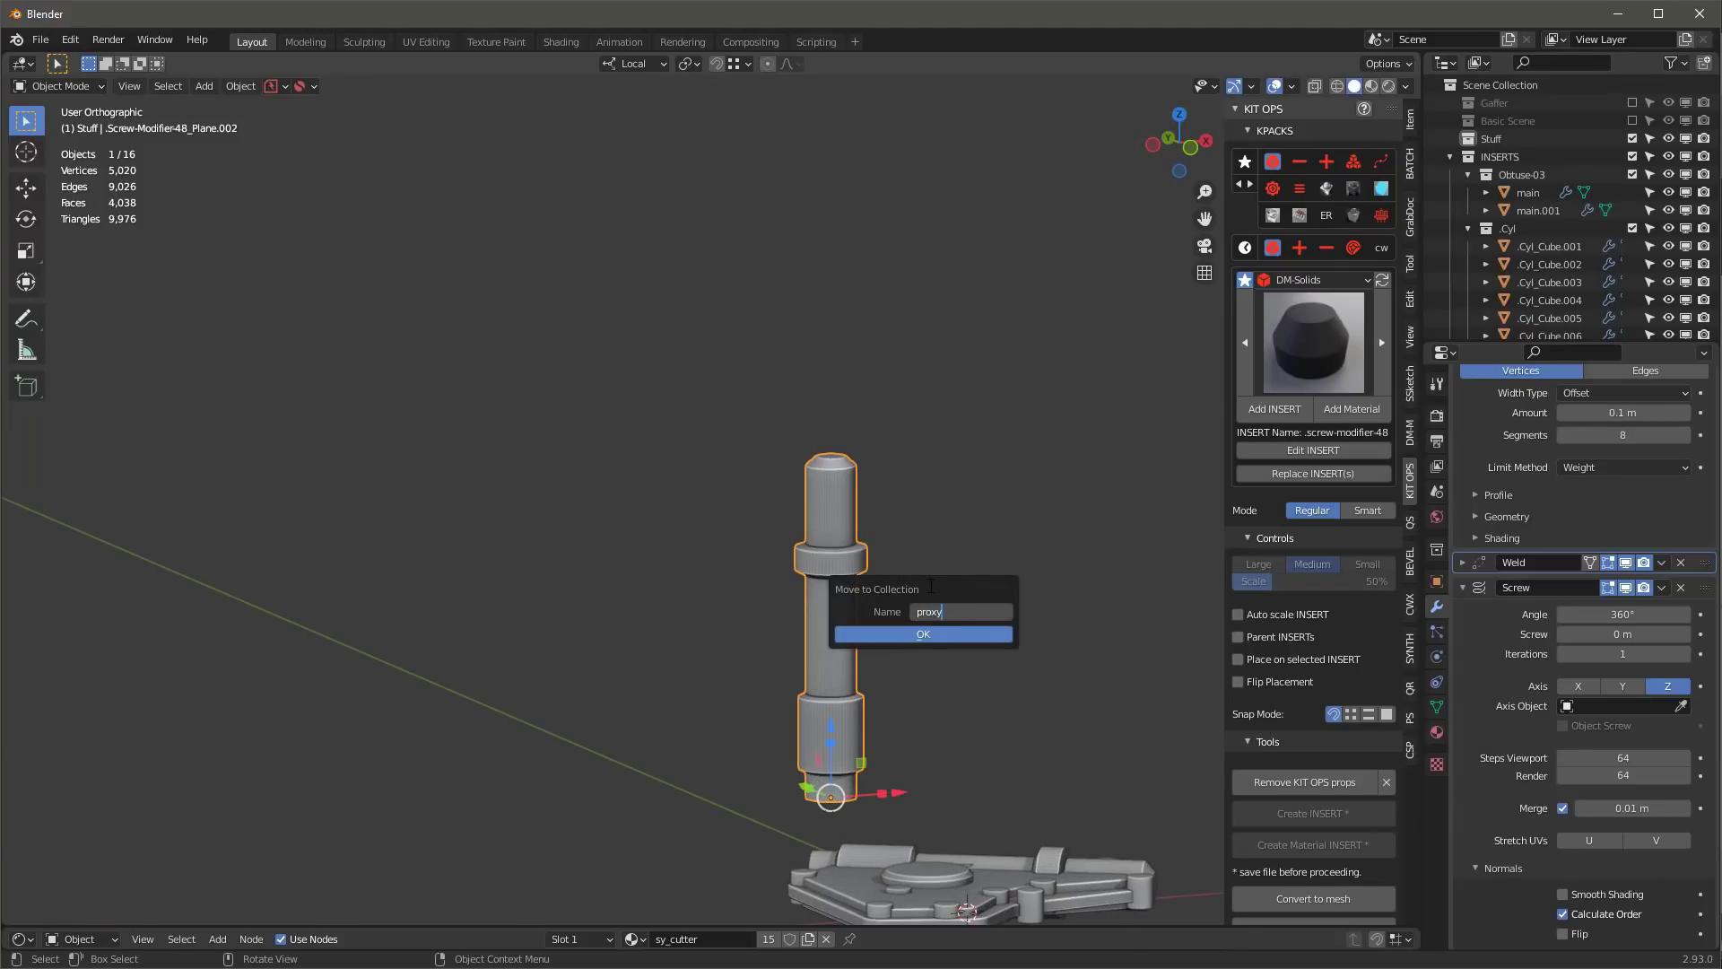
key(Return)
click(969, 634)
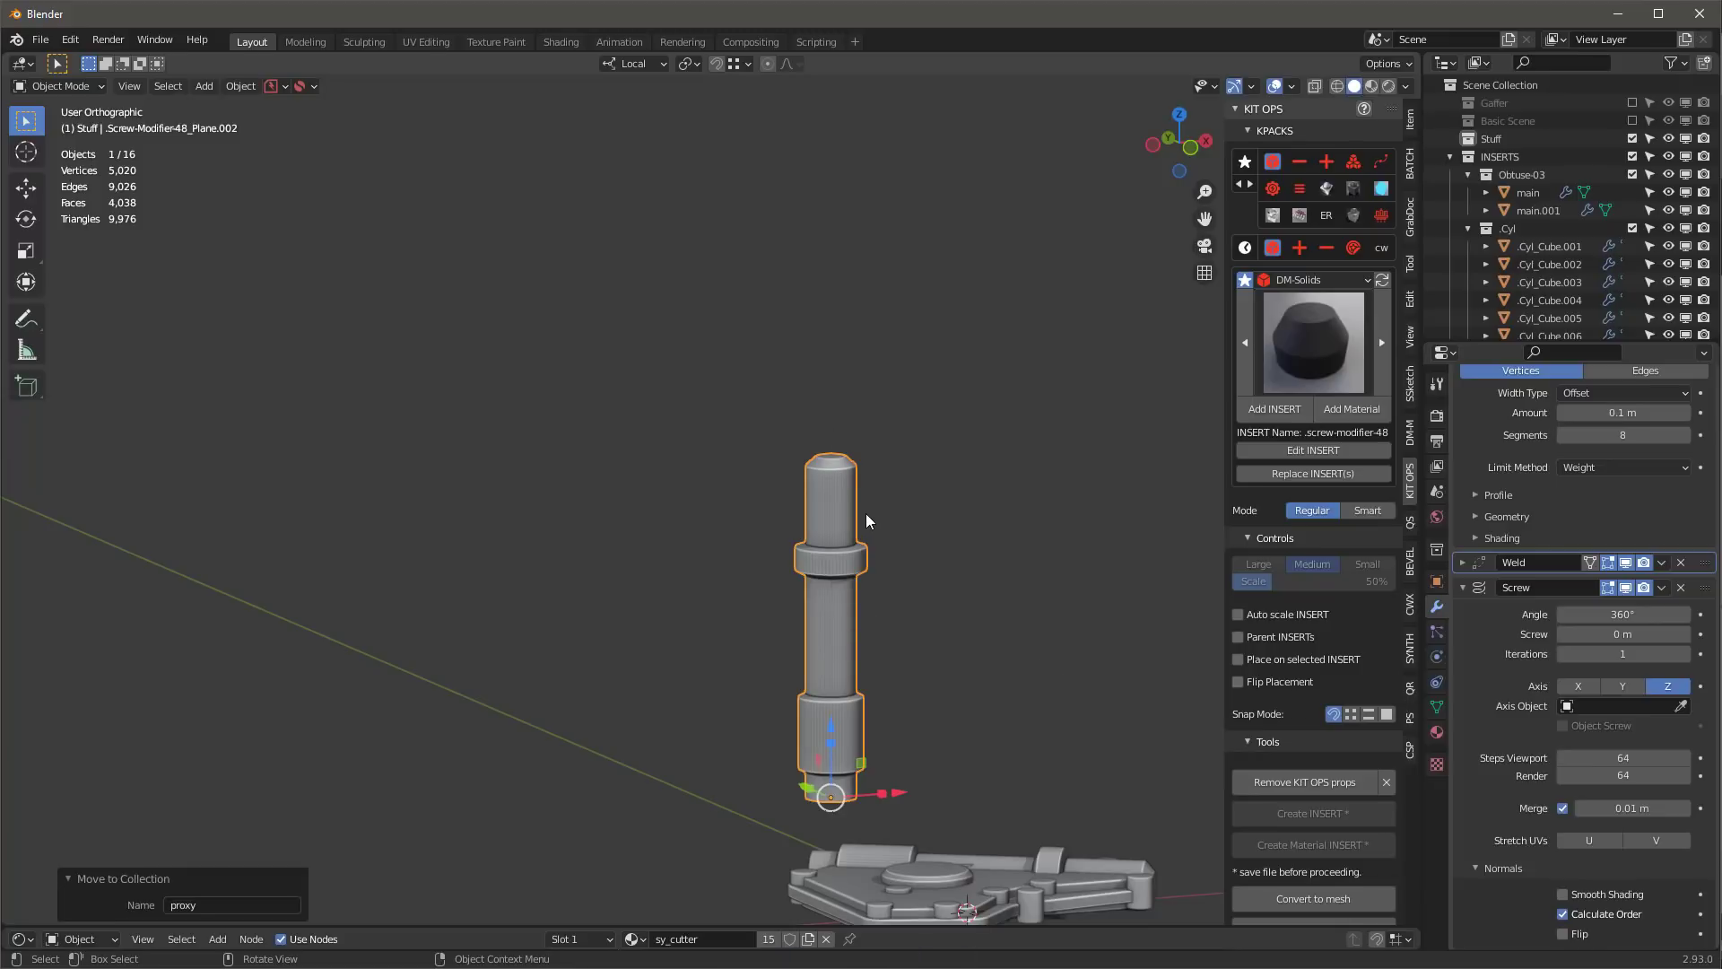
- Raise the profile vertex just below the shaft's tip slightly to shorten the chamfer
key(KP_1)
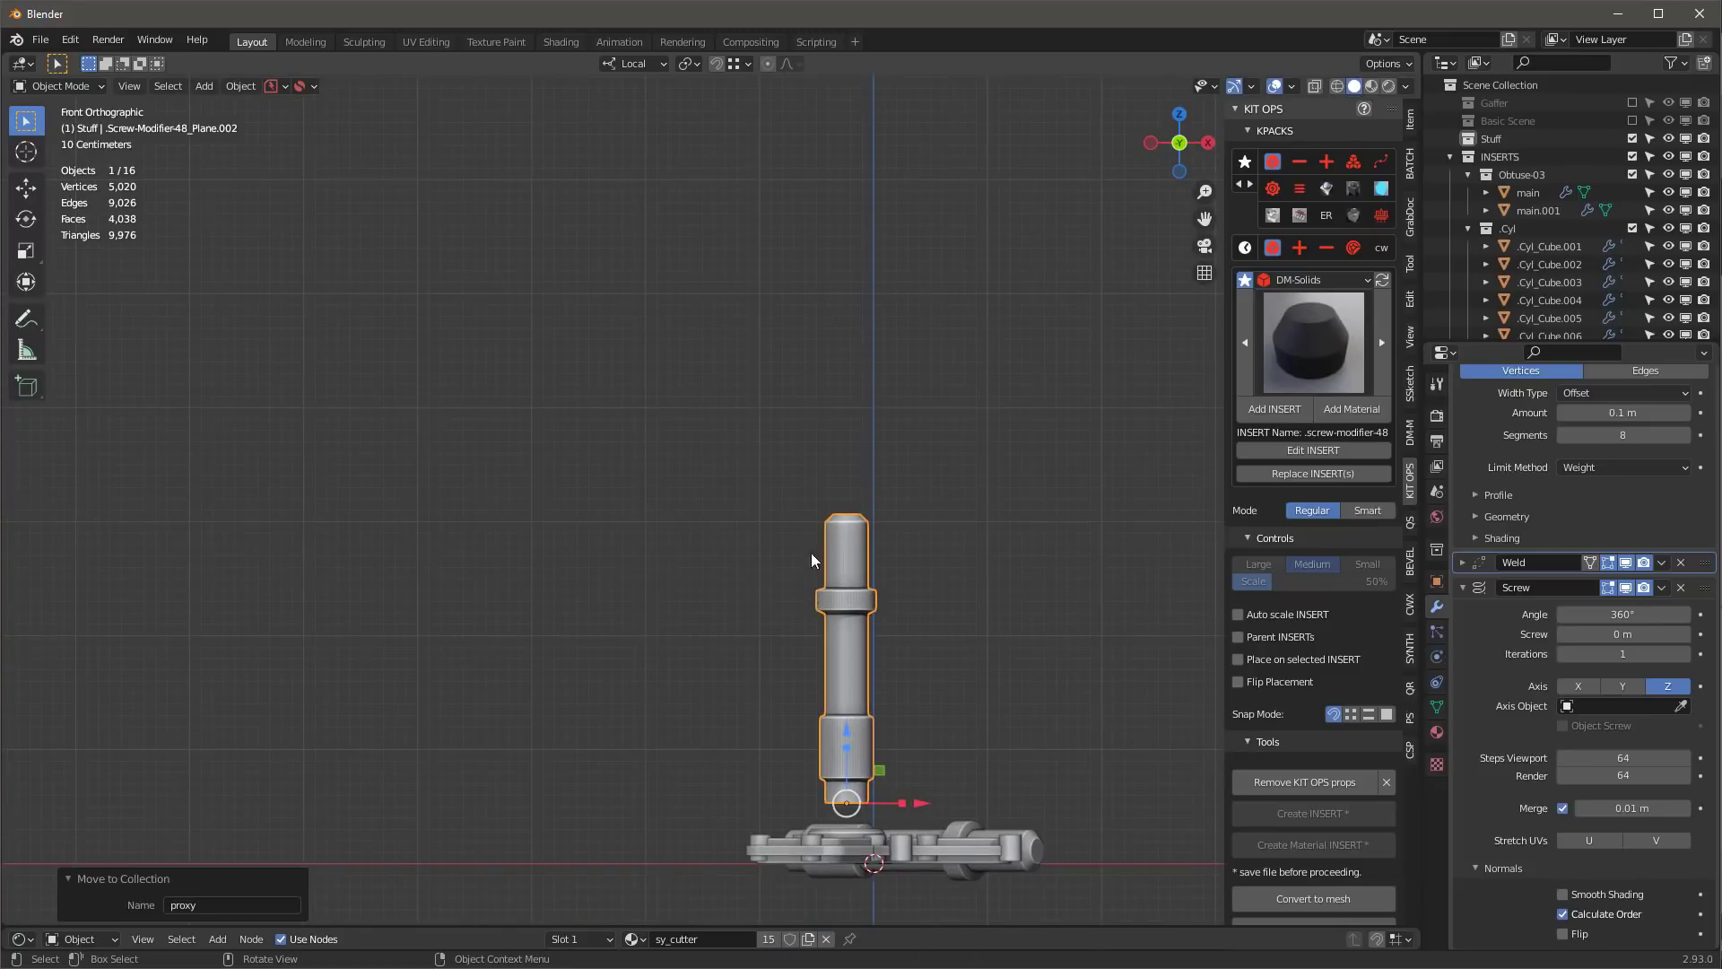
scroll(849, 515, up, 2)
key(Tab)
scroll(872, 500, up, 3)
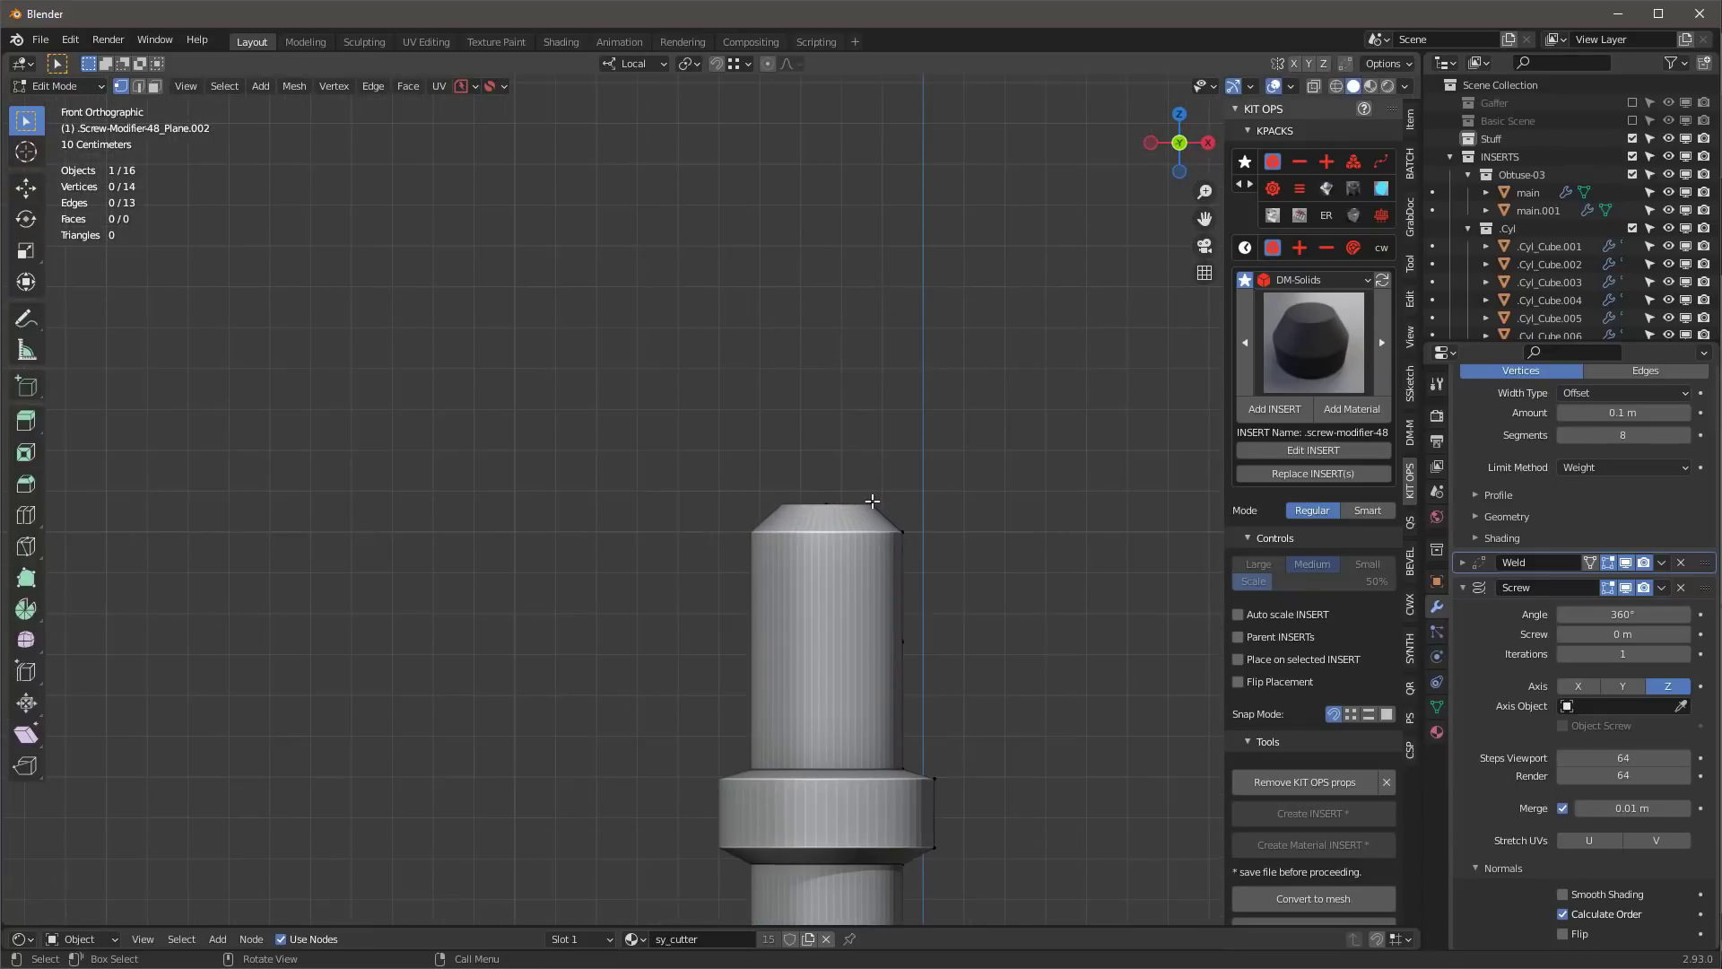
click(865, 499)
click(902, 532)
drag(906, 458, 913, 446)
scroll(913, 446, down, 8)
key(Tab)
scroll(858, 669, up, 9)
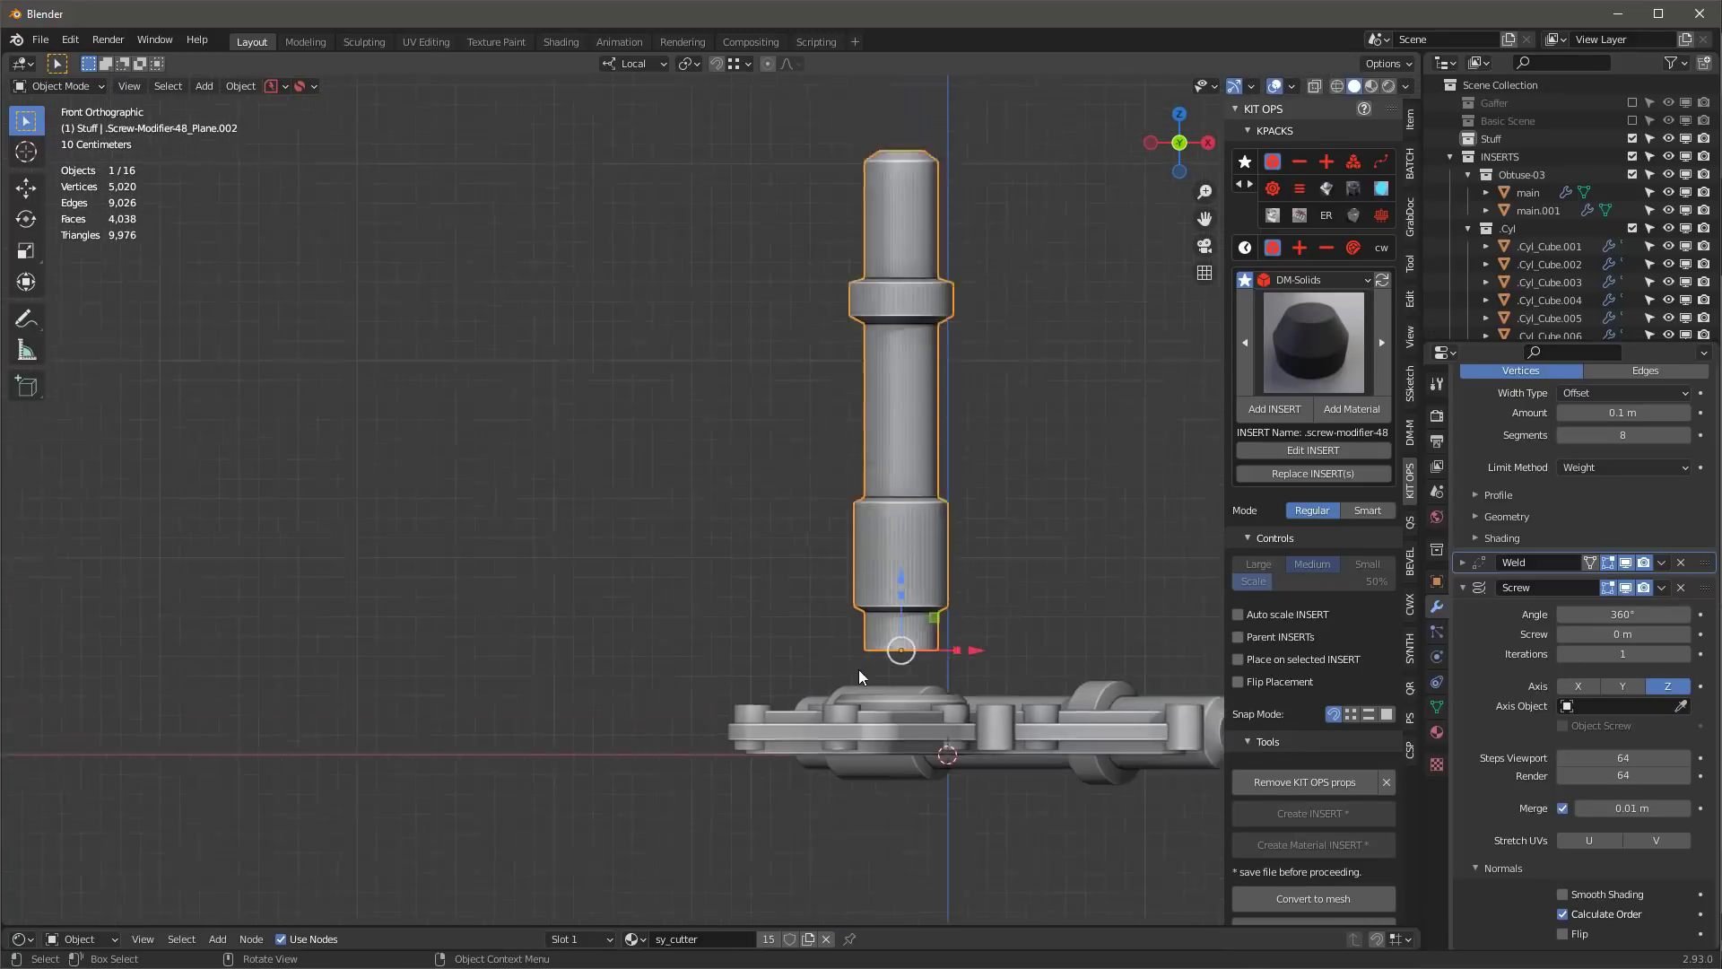
scroll(888, 648, down, 8)
key(Tab)
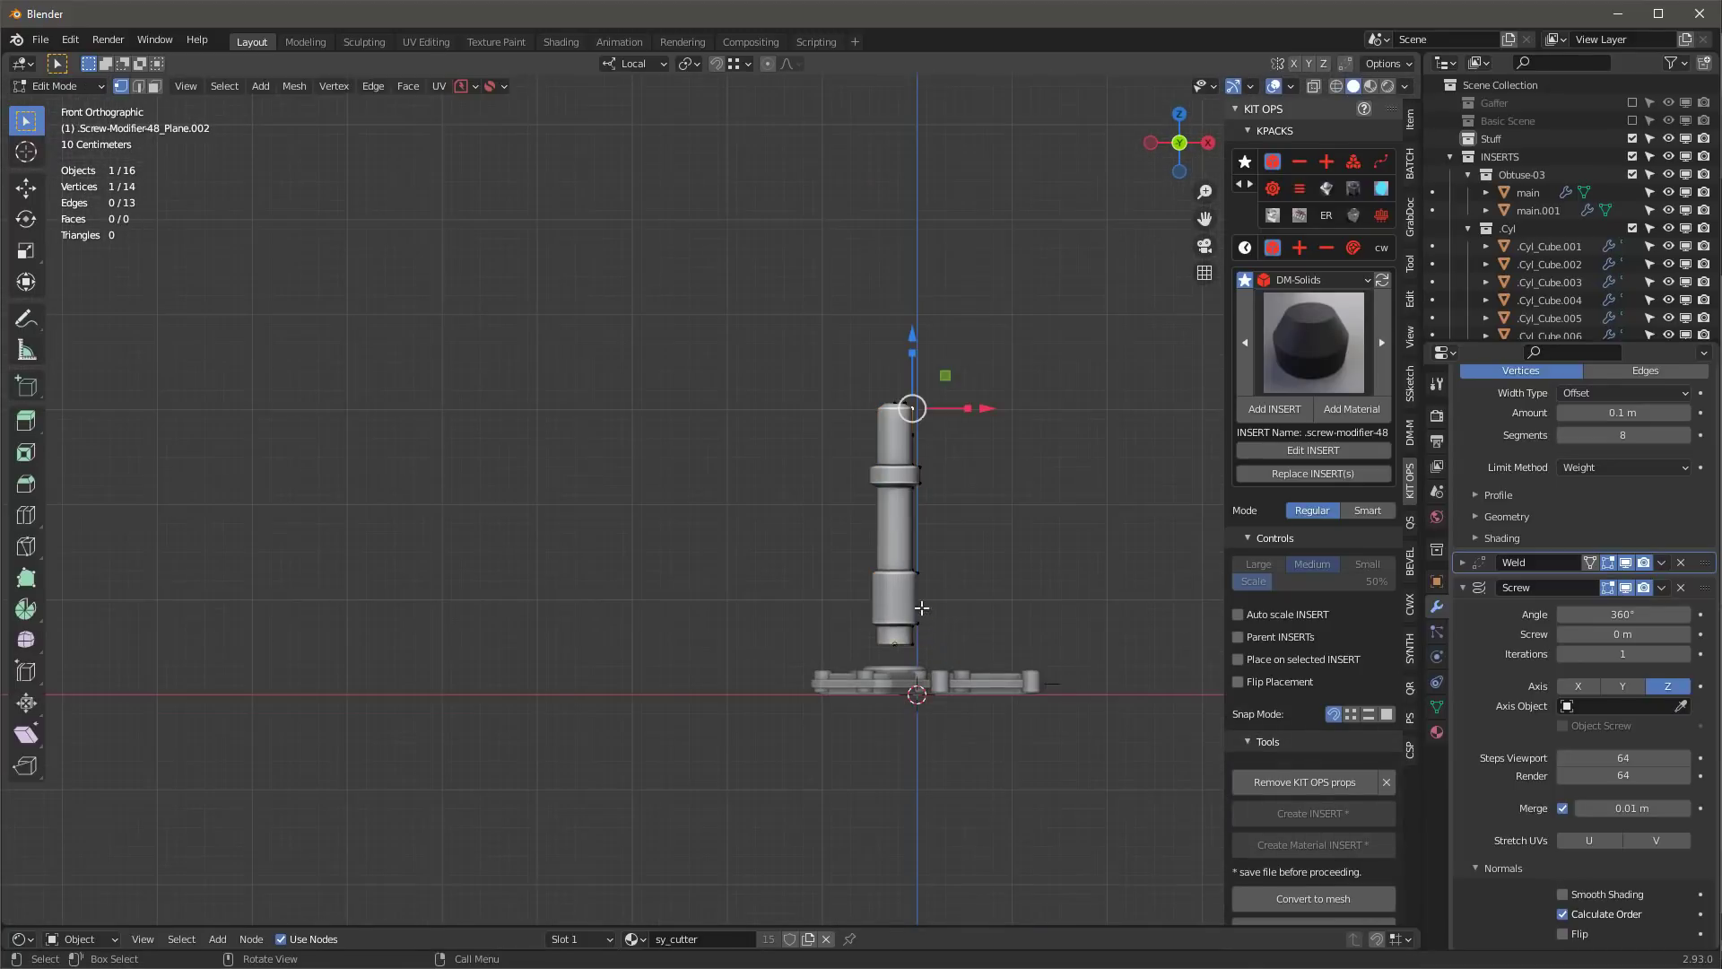
- Finish editing the upright shaft's profile and exclude the proxy collection from the view layer
key(Tab)
scroll(1583, 260, down, 5)
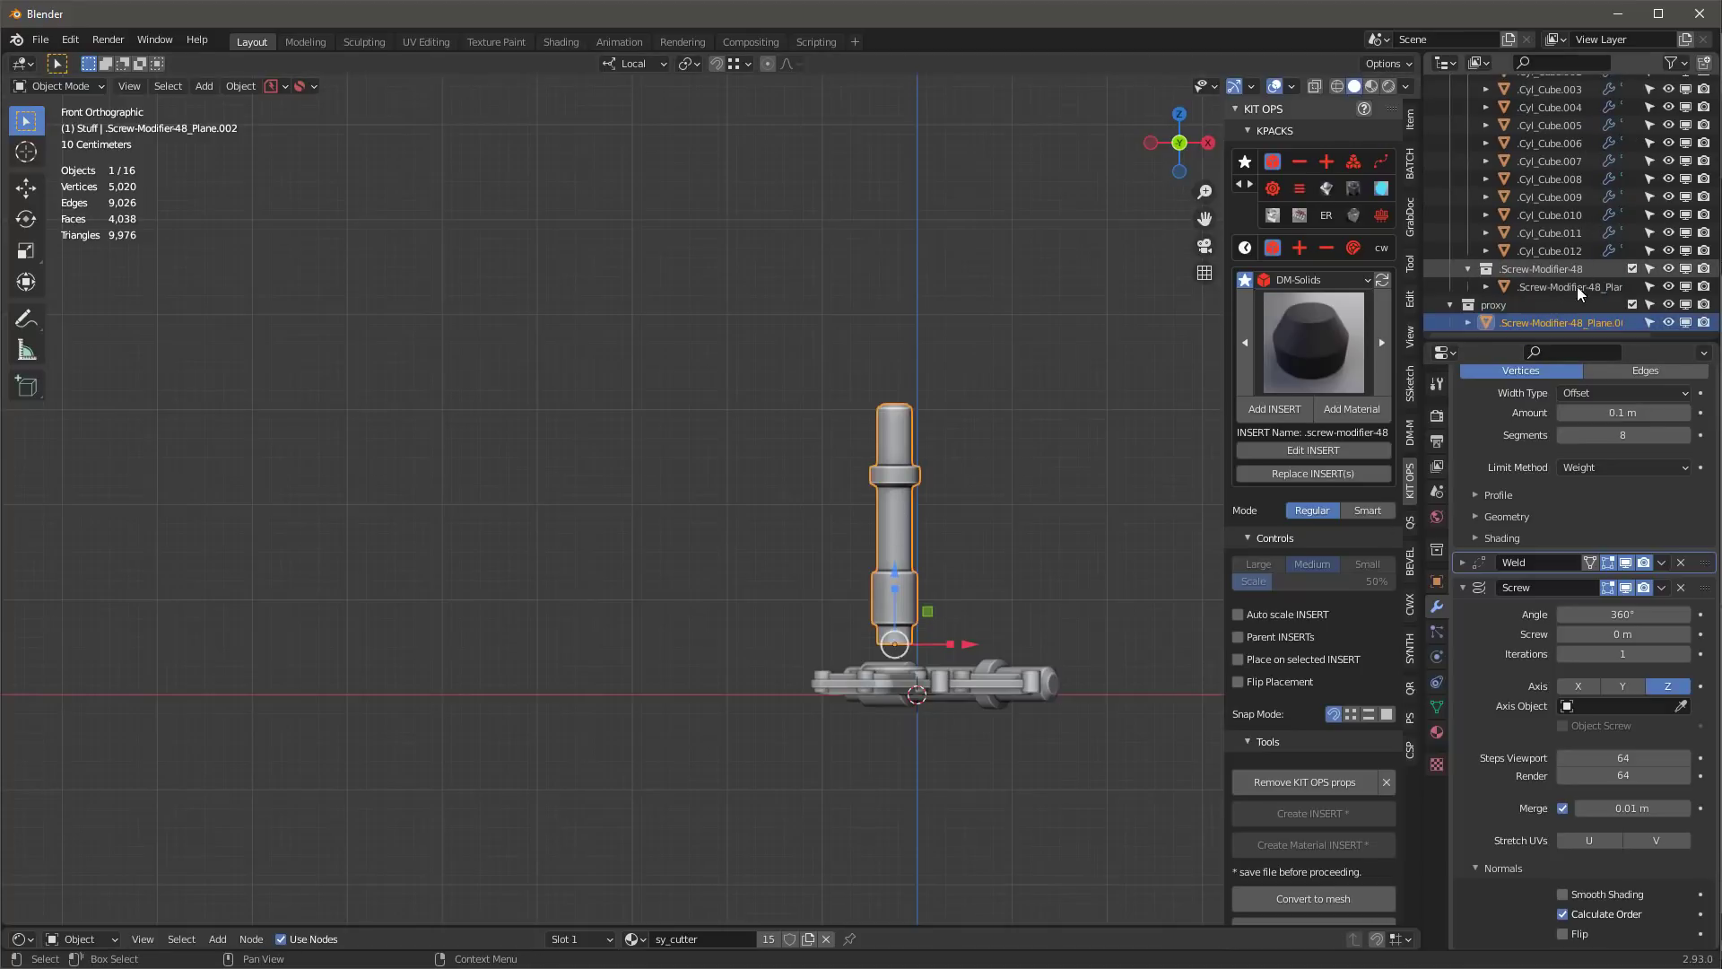
click(1633, 305)
- Lengthen the shaft lying on the plate by scaling it about 1.709 along its local Z axis
middle_drag(874, 640, 784, 543)
scroll(438, 445, up, 2)
shift+middle_drag(488, 474, 906, 585)
click(953, 599)
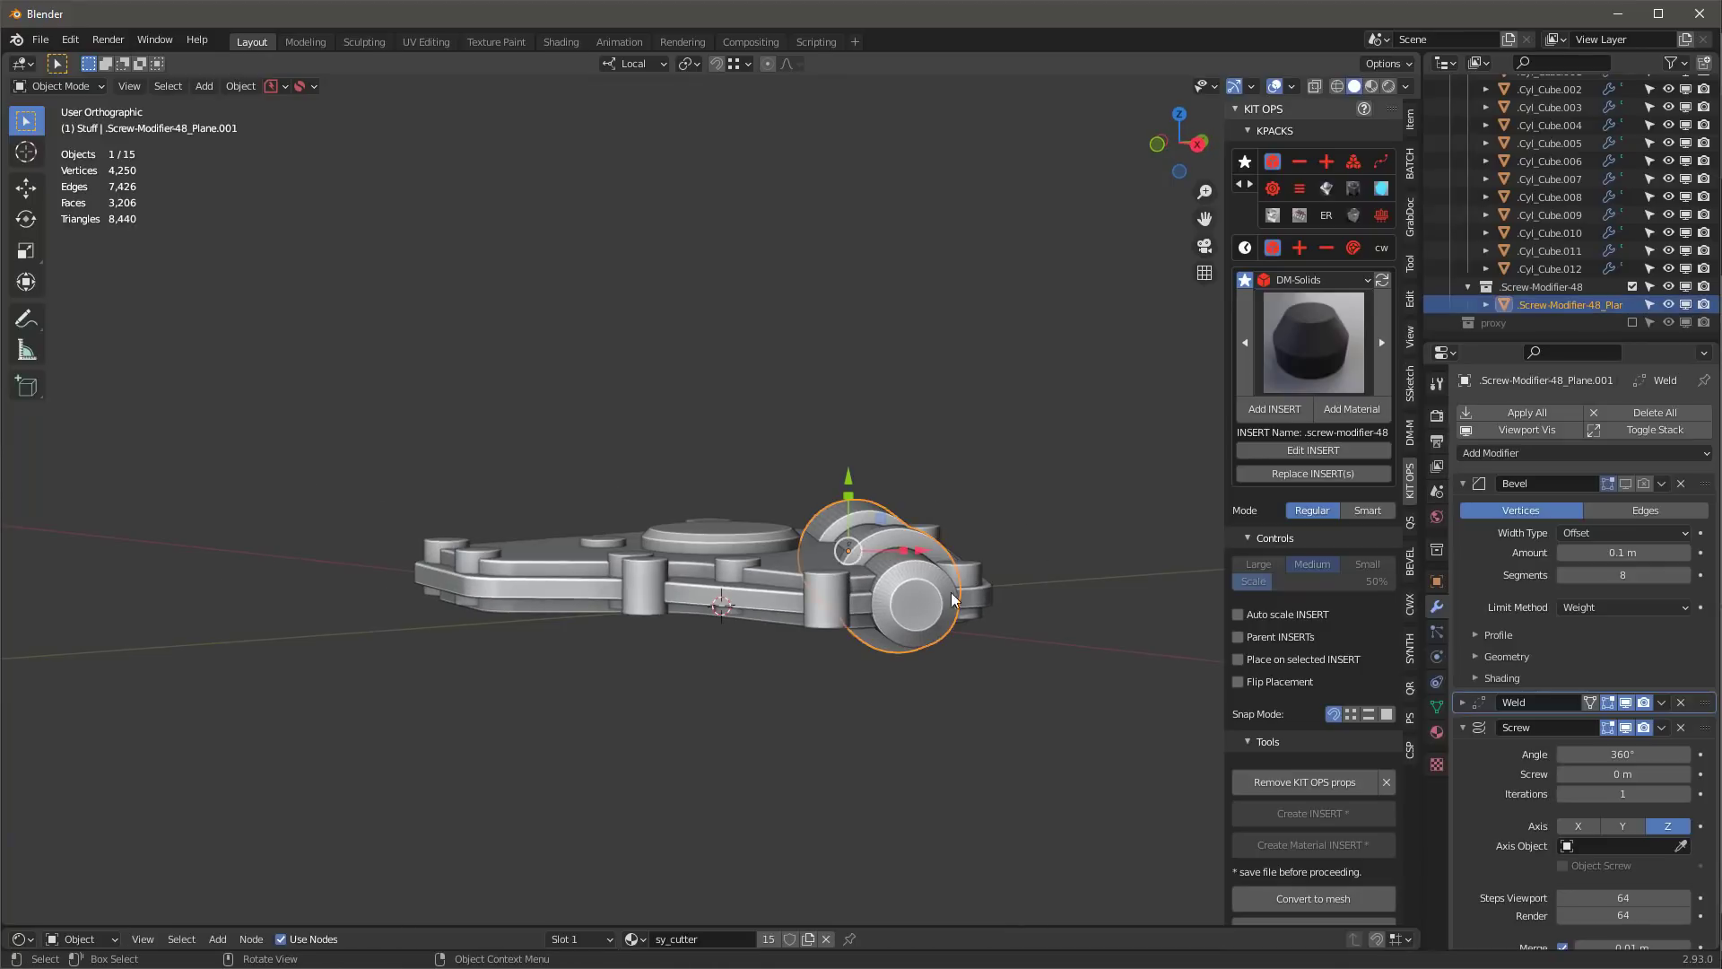
key(s)
click(1046, 404)
middle_drag(1046, 404, 969, 548)
key(s)
click(1046, 455)
middle_drag(1046, 455, 904, 565)
drag(628, 477, 667, 487)
scroll(668, 489, down, 3)
middle_drag(671, 491, 751, 581)
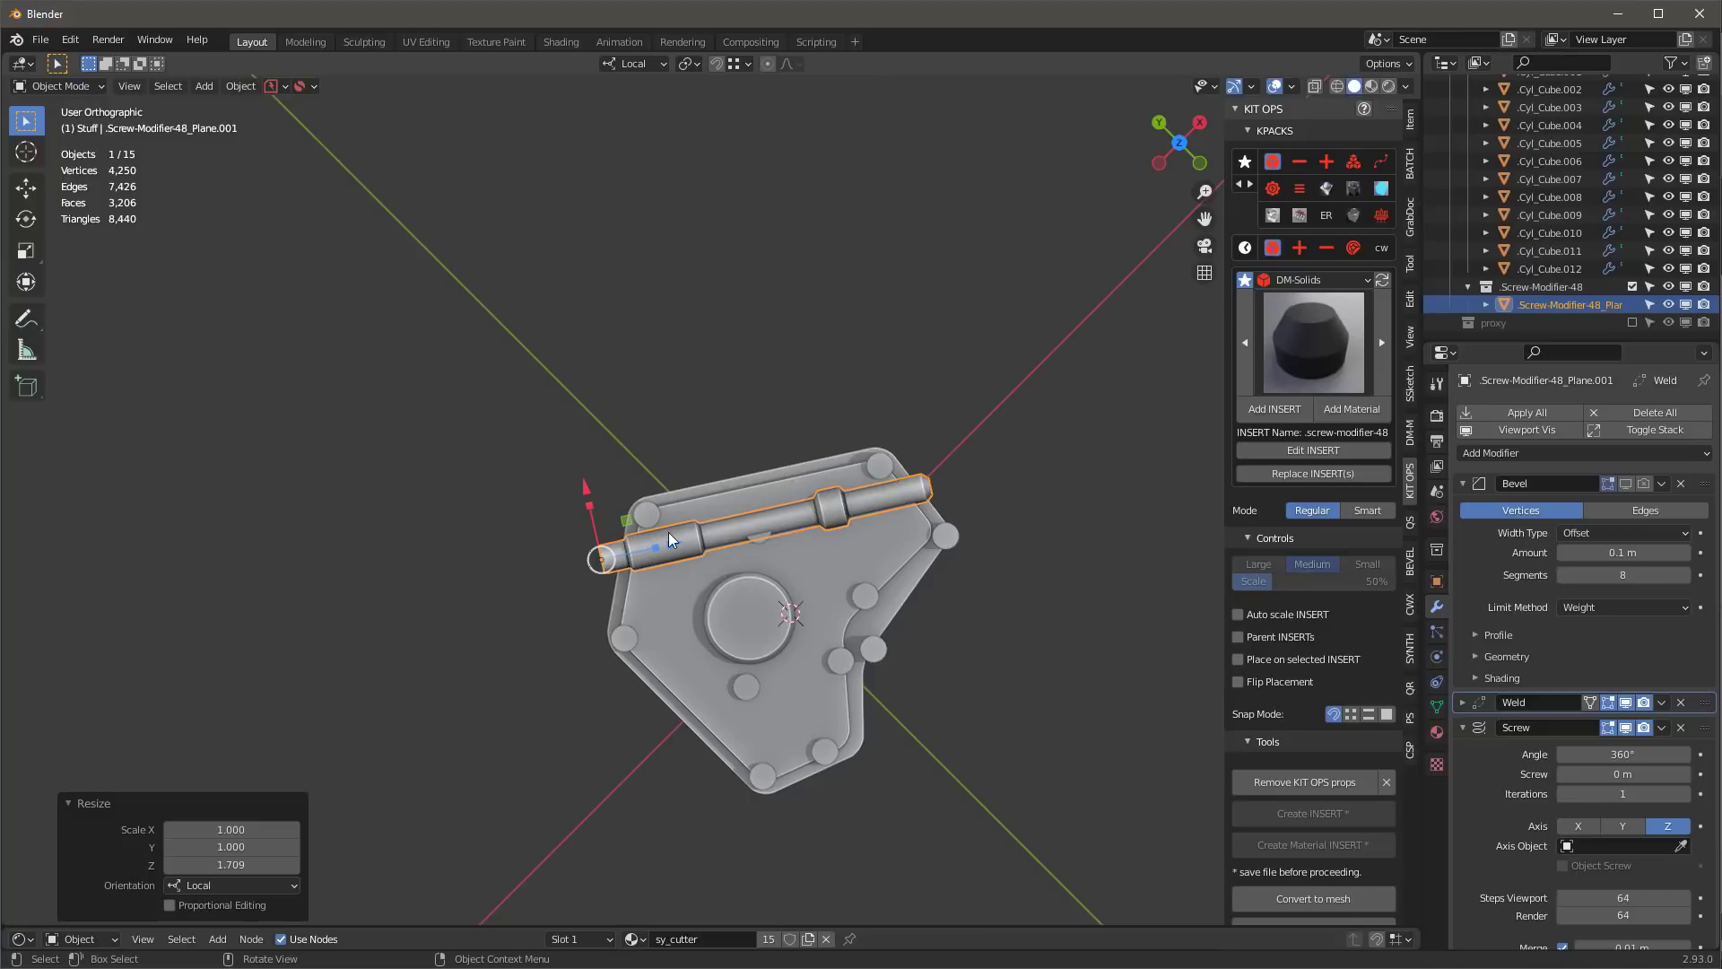
- Duplicate the shaft, rotate the copy 90° in the view, and position it across the first shaft over the round boss
key(shift+d)
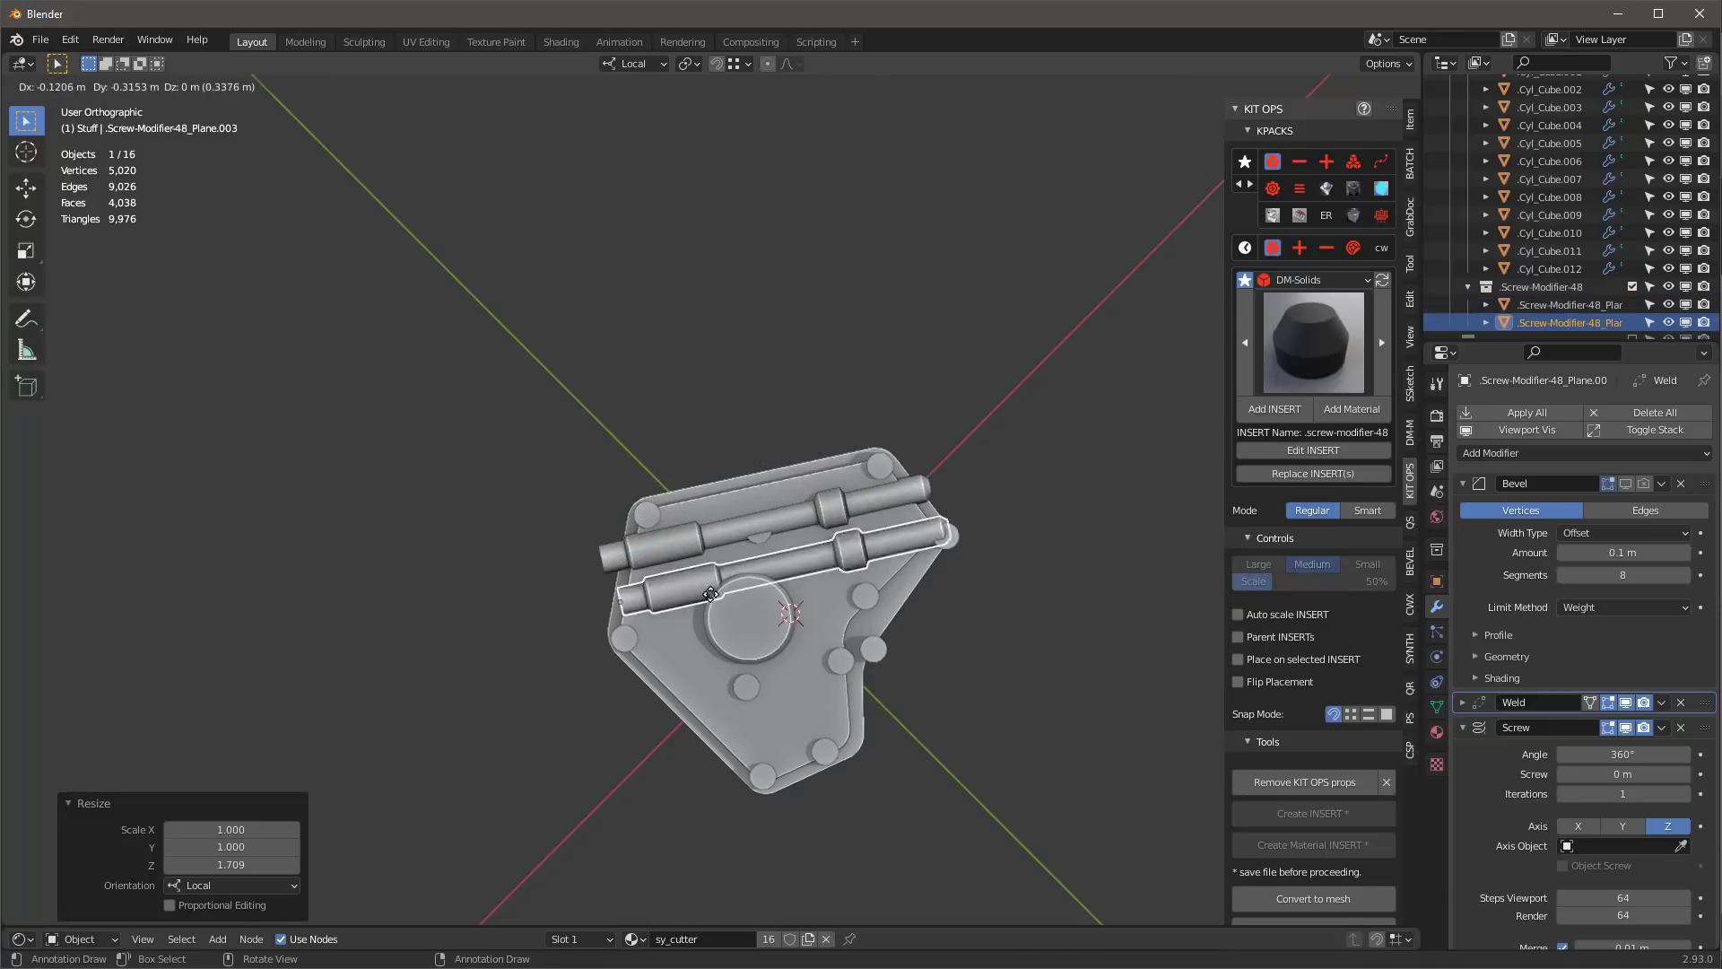
right_click(798, 585)
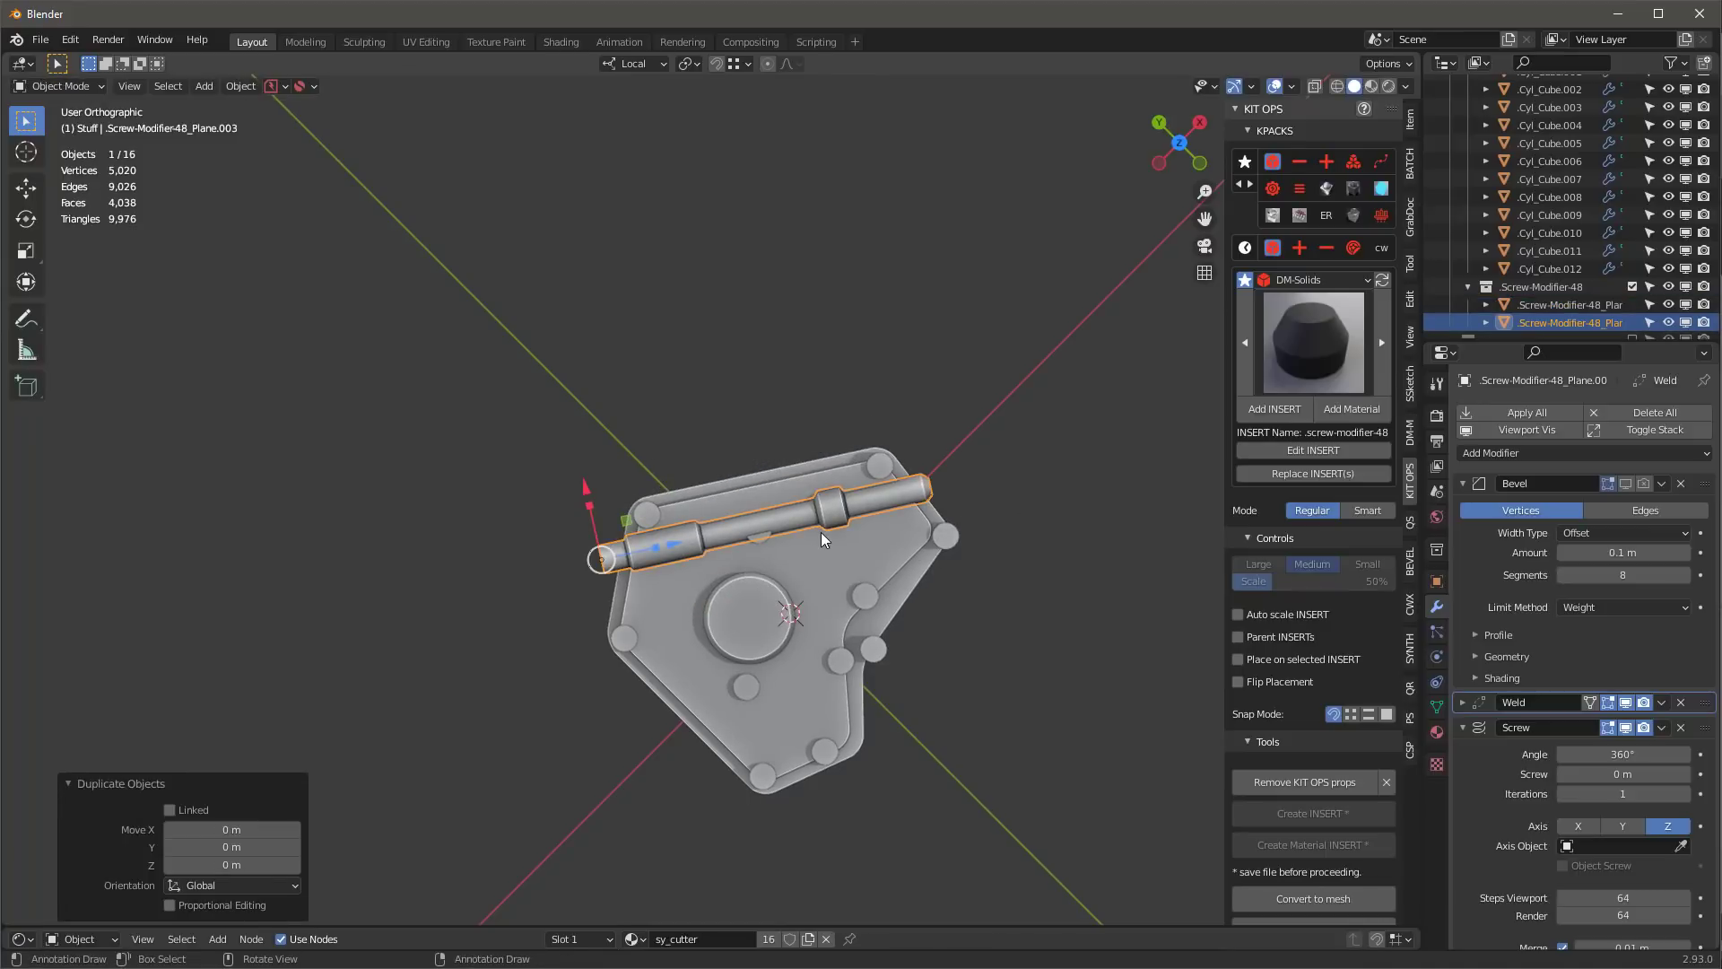
key(r)
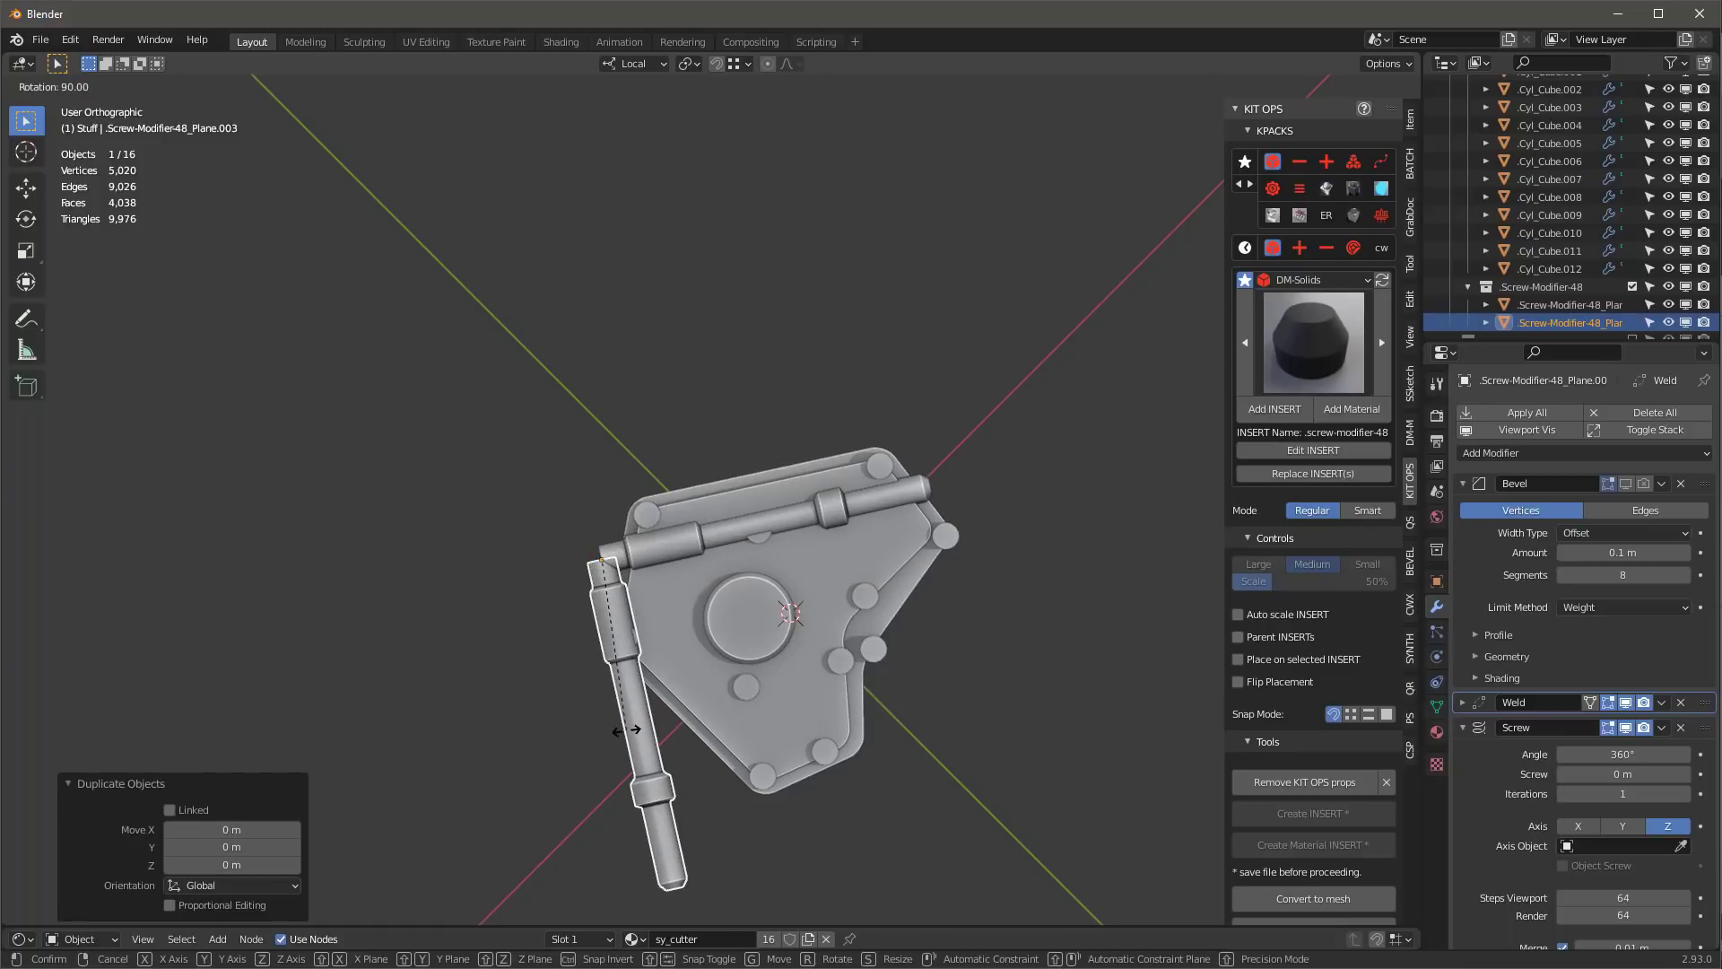
click(626, 729)
key(g)
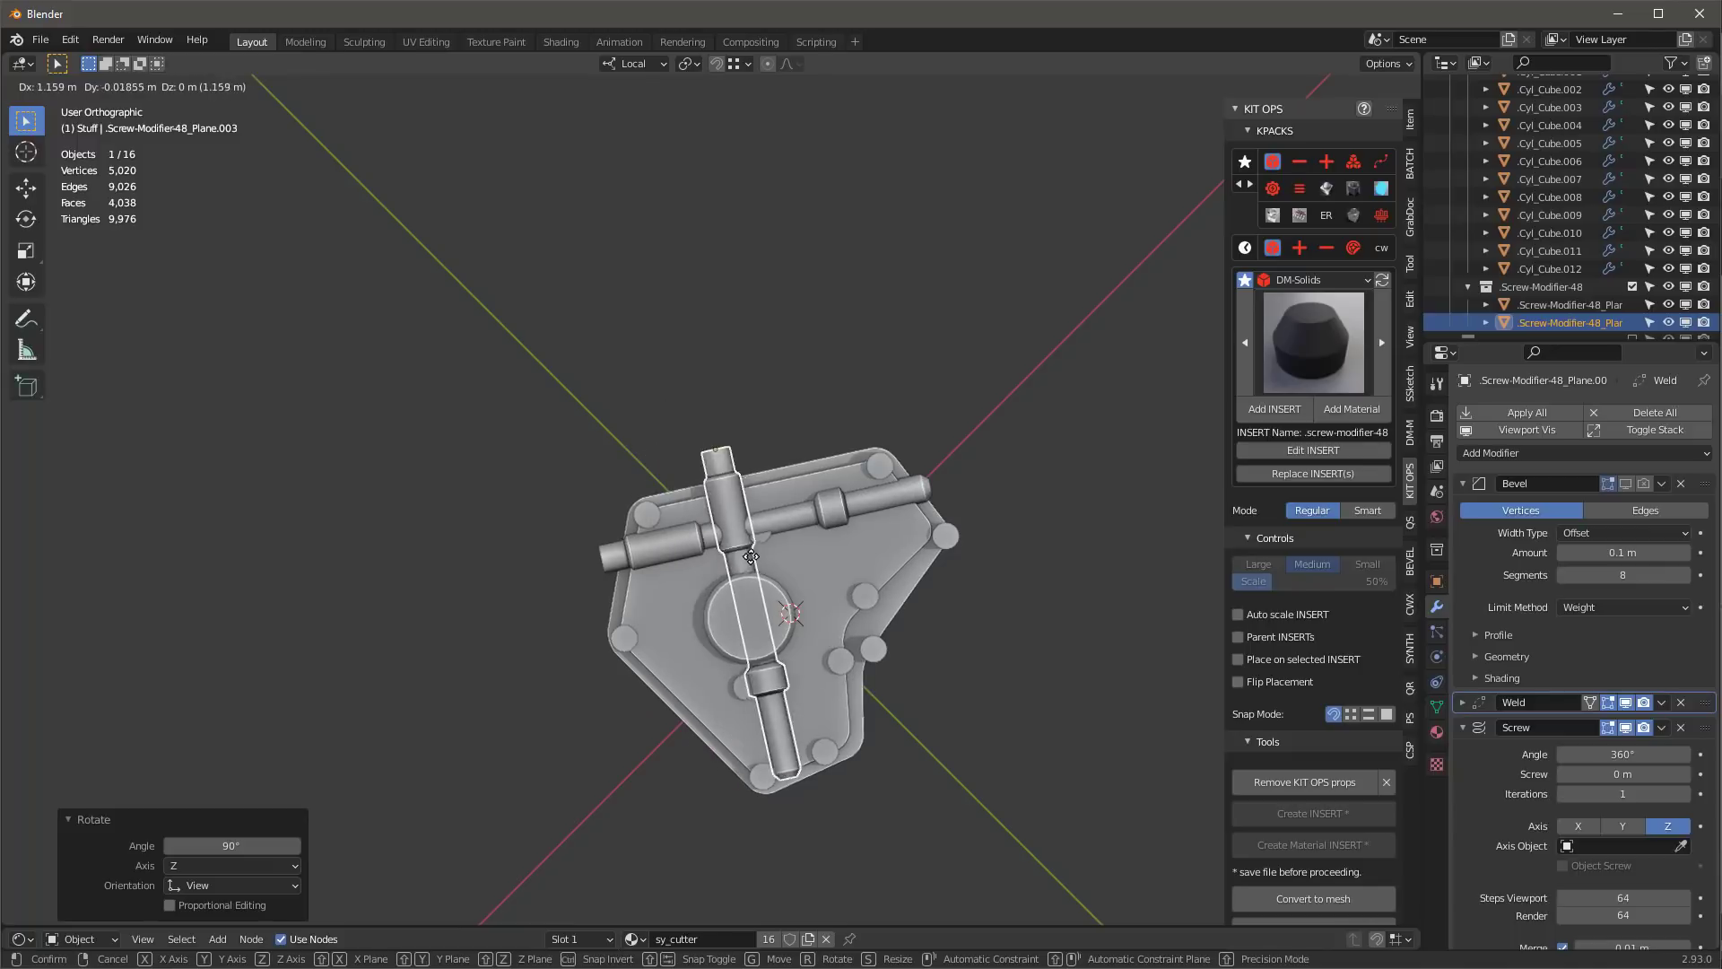
click(728, 516)
middle_drag(729, 516, 794, 708)
- Move the crossing shaft's small collar toward its nearer end and scale it 0.365 along local Z
key(Tab)
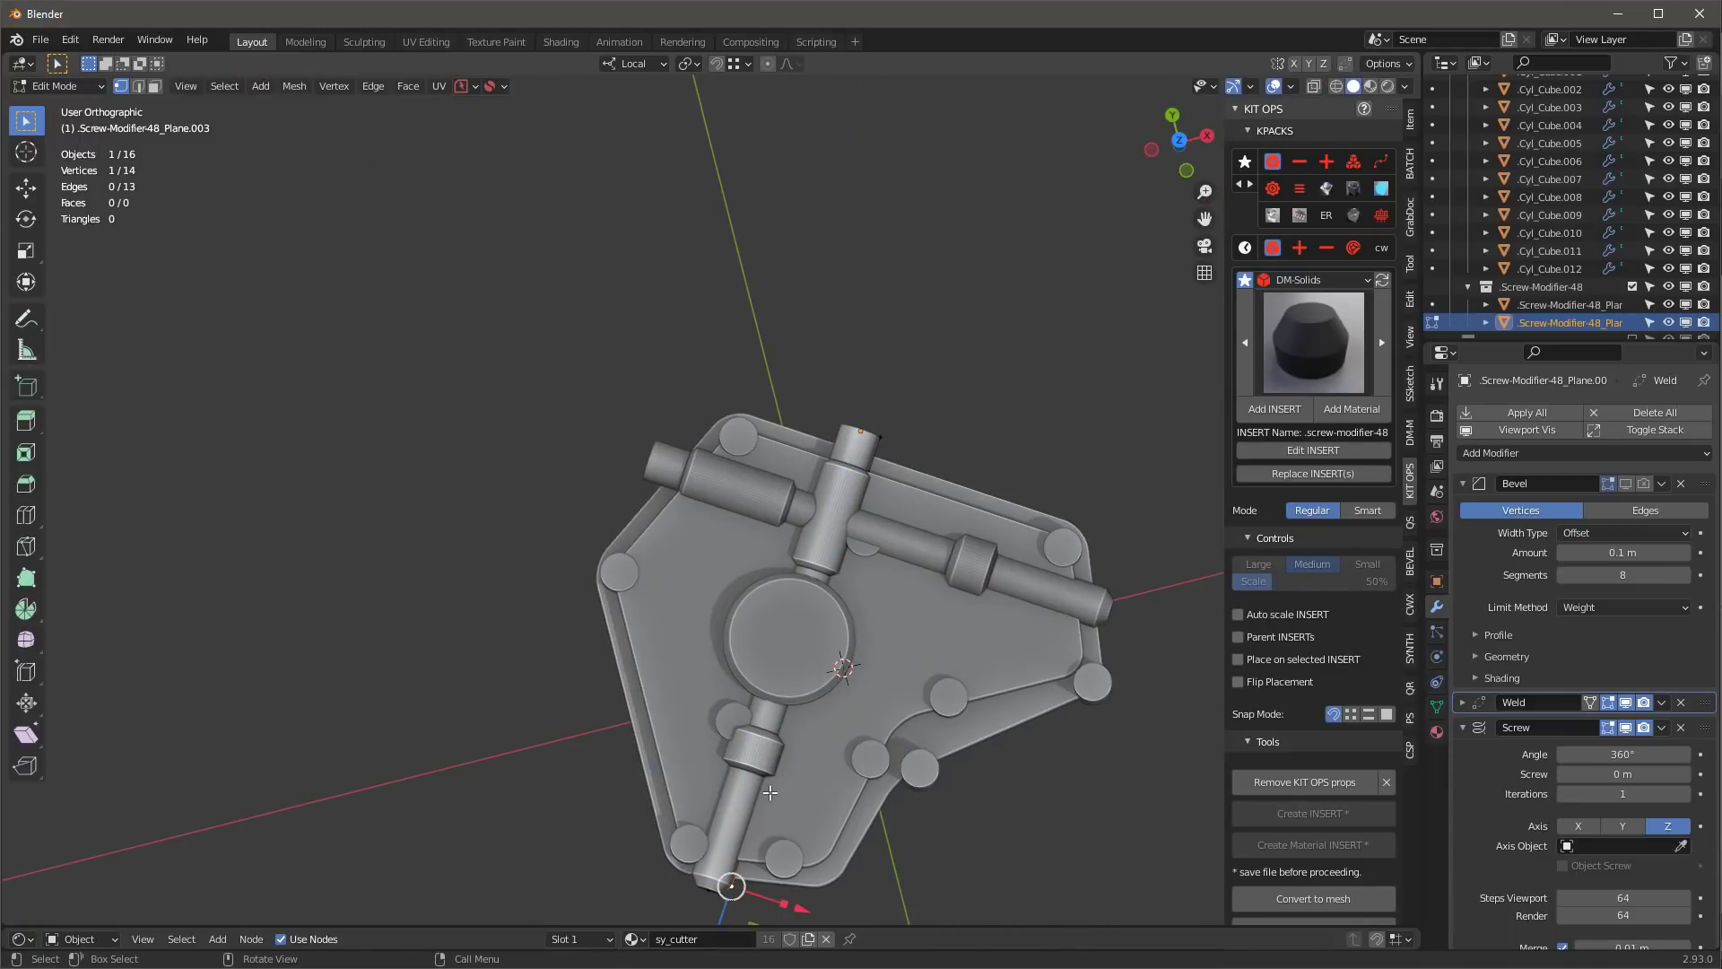
key(alt+z)
drag(779, 733, 807, 796)
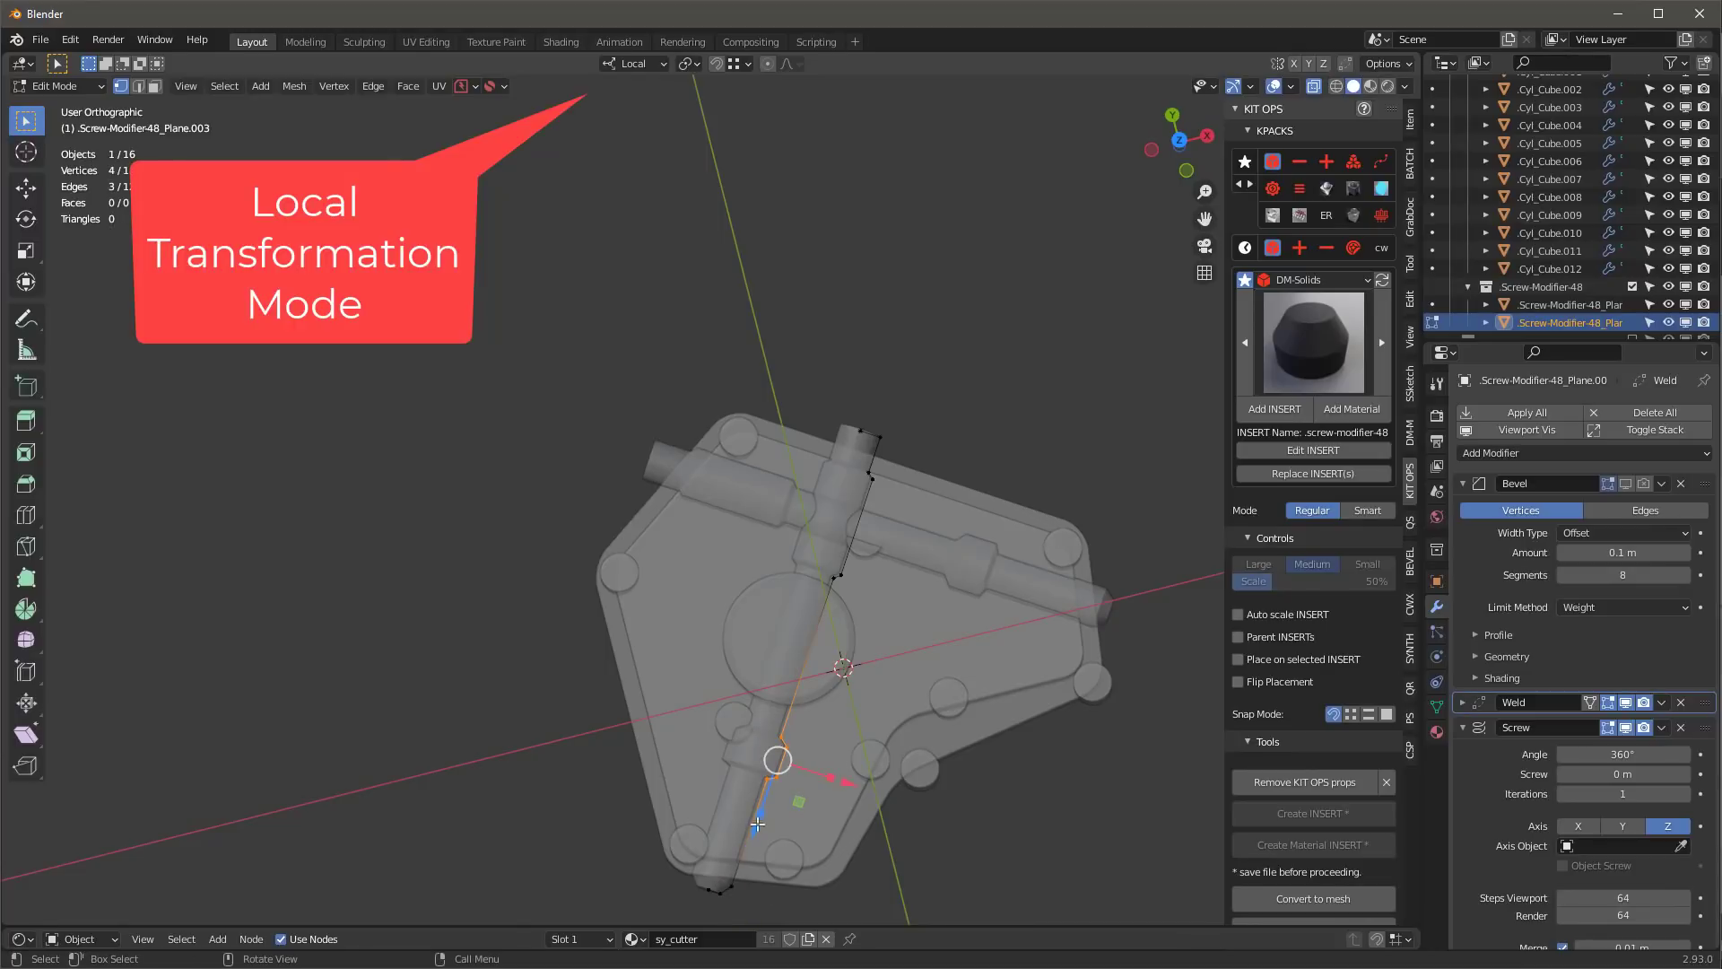
drag(758, 824, 751, 880)
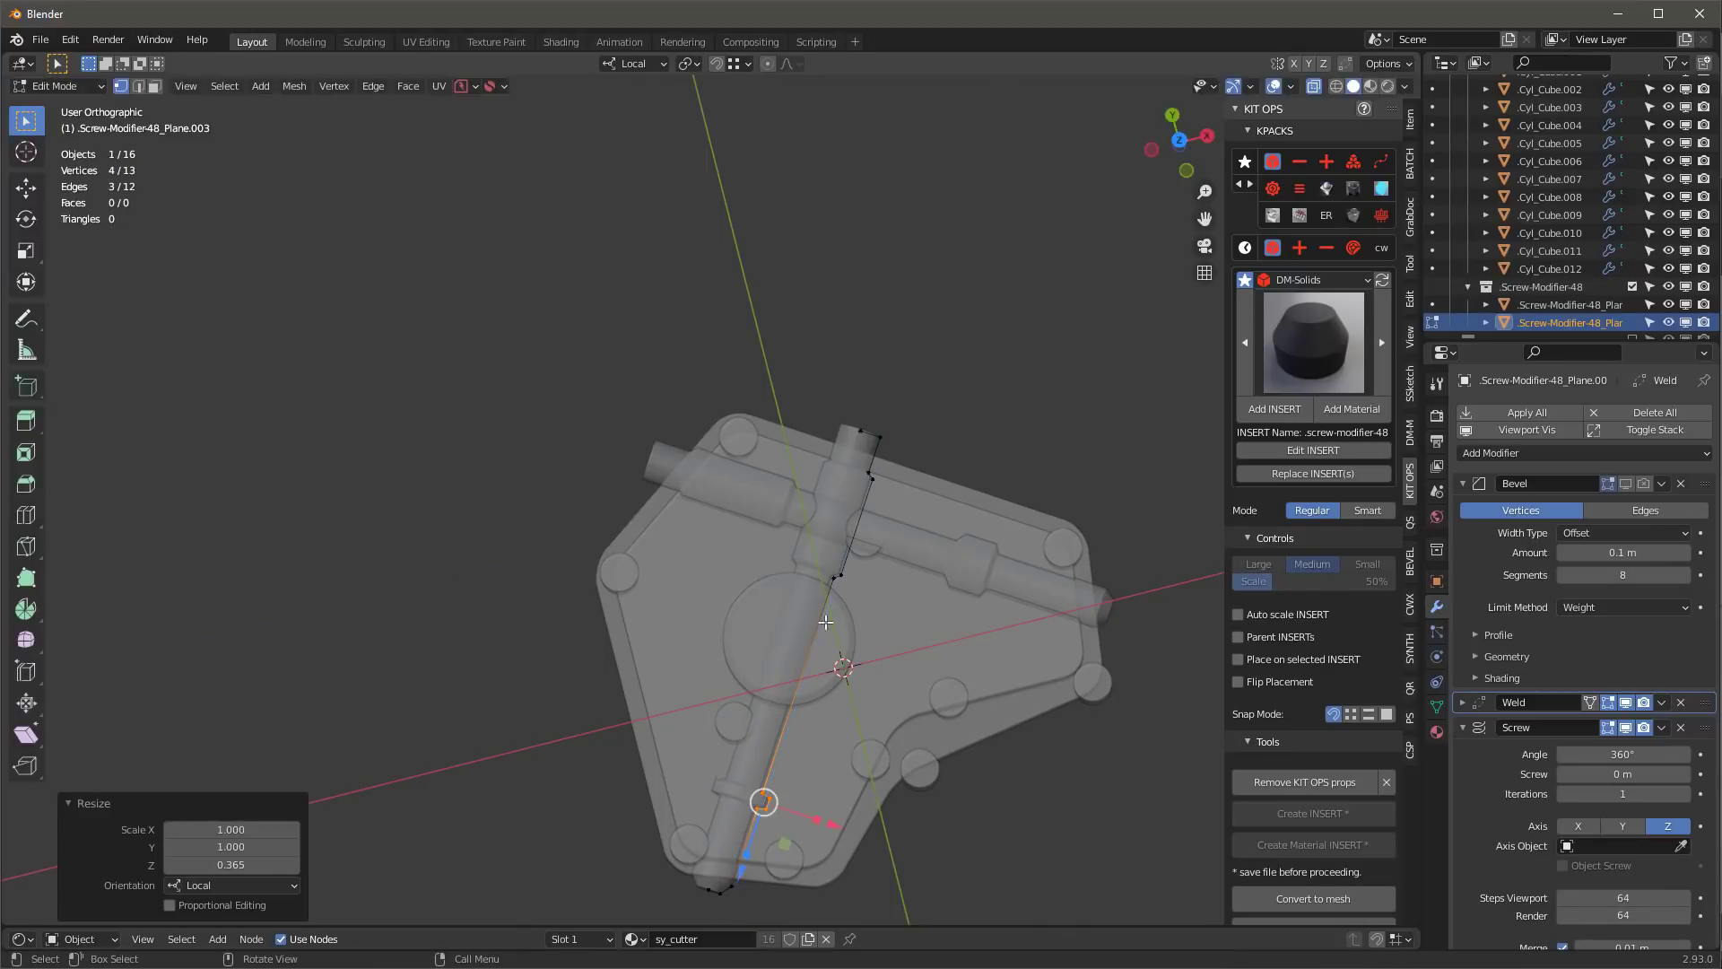
- Shorten the wide sleeve of the crossing shaft by scaling its profile vertices along local Z
key(s)
key(z)
click(956, 443)
key(Tab)
middle_drag(957, 443, 951, 668)
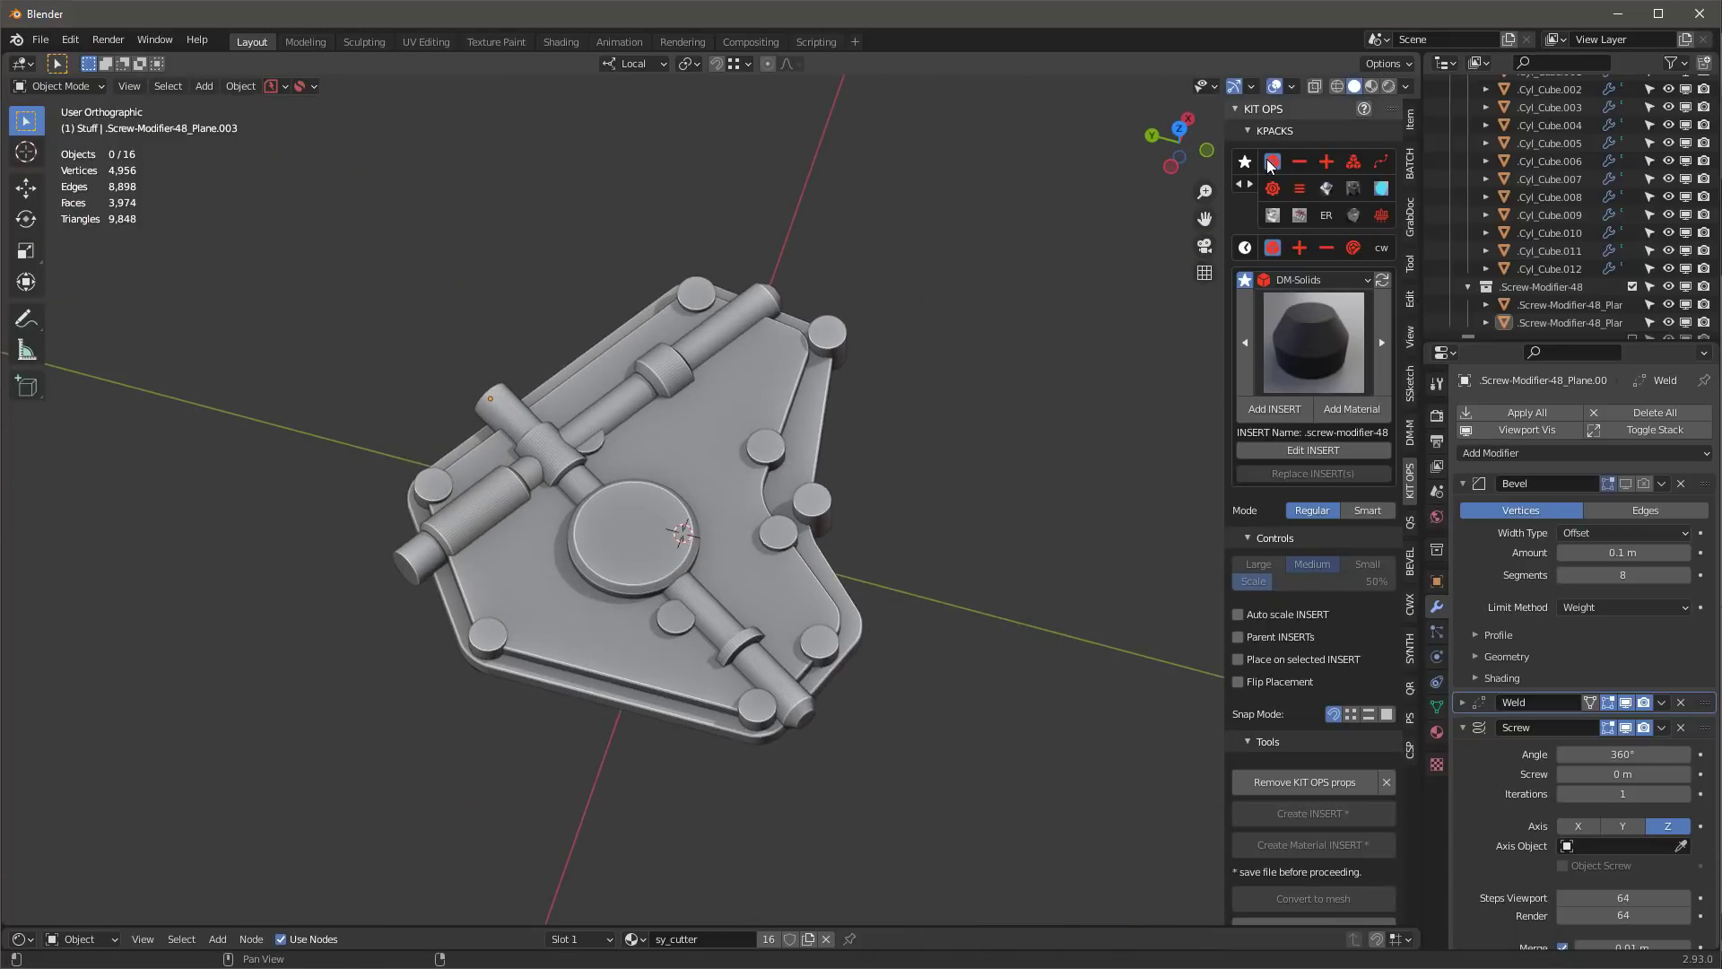
- Place the vertex-path-01 insert from DM-Solids on the main base plate and apply its scale
click(1291, 337)
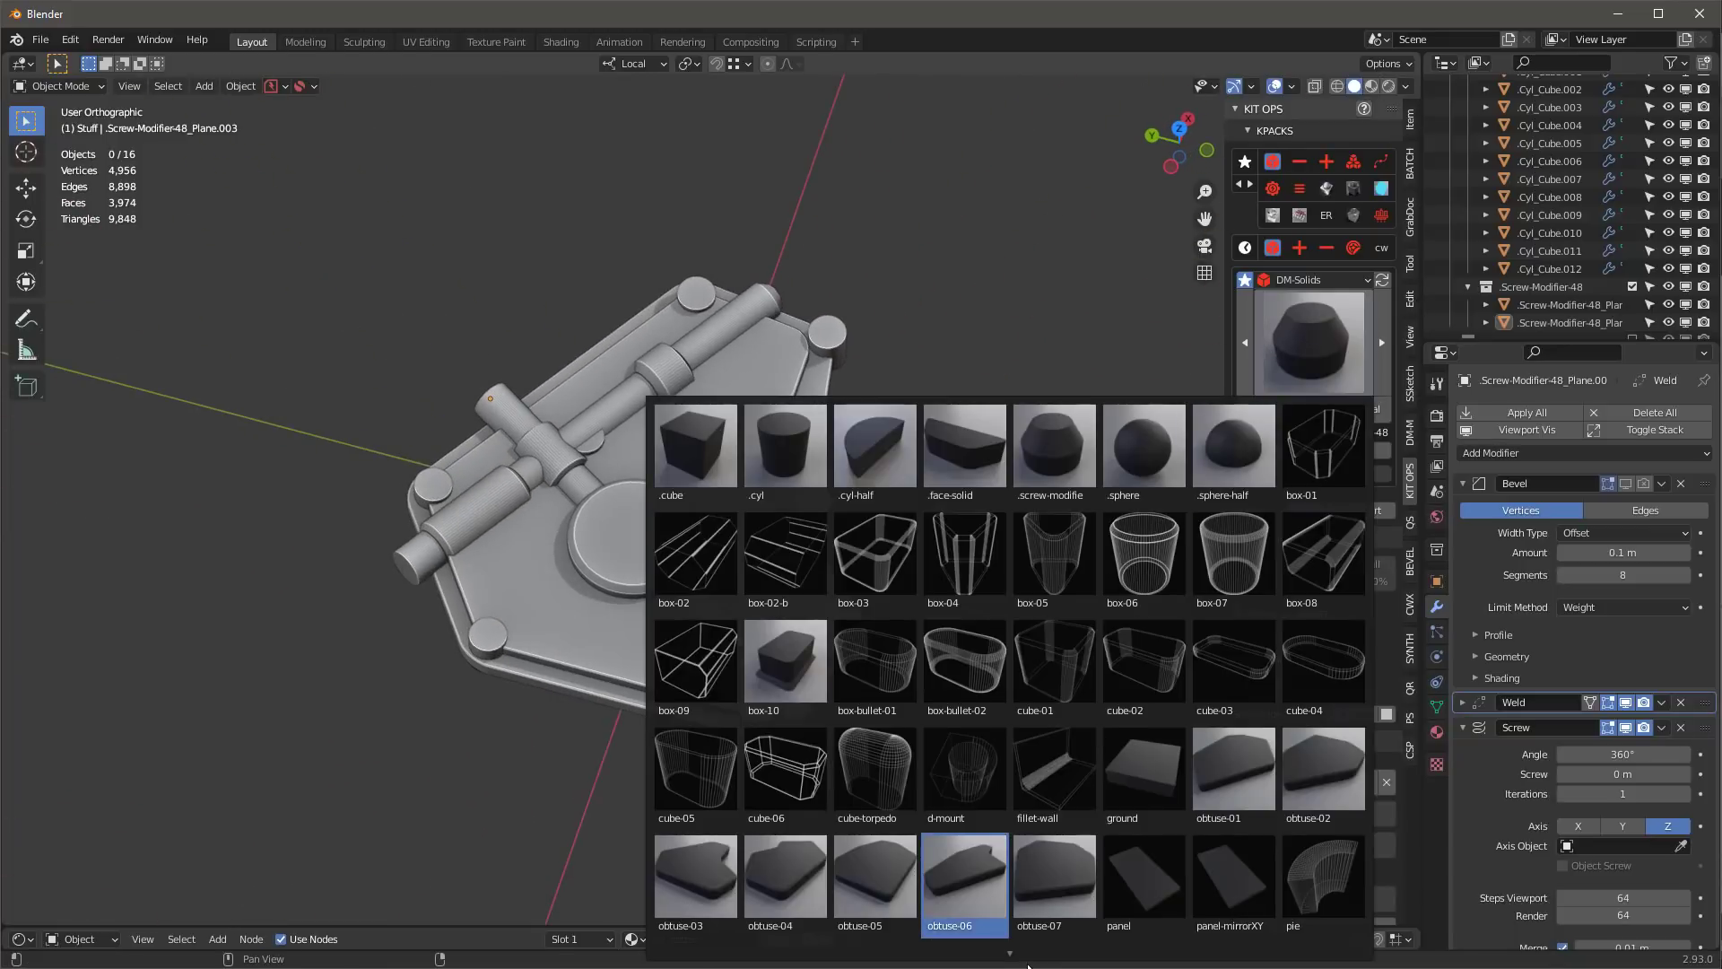
scroll(969, 897, down, 1)
click(964, 881)
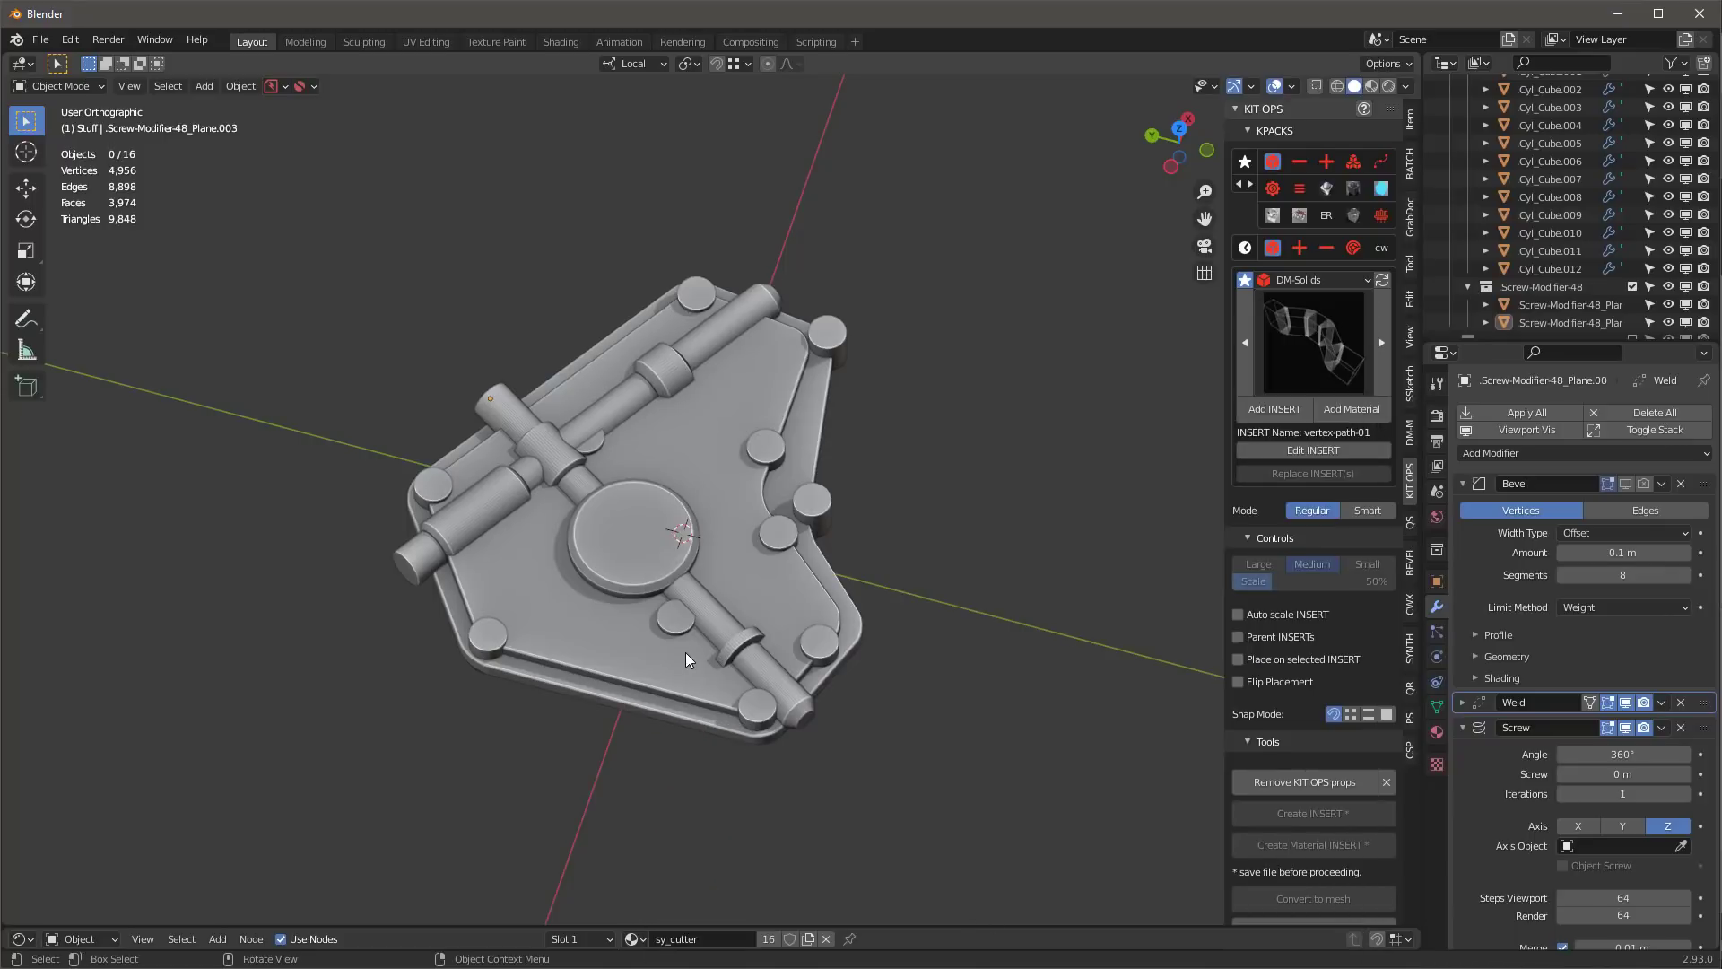
middle_drag(686, 654, 690, 592)
click(800, 491)
middle_drag(749, 832, 1031, 628)
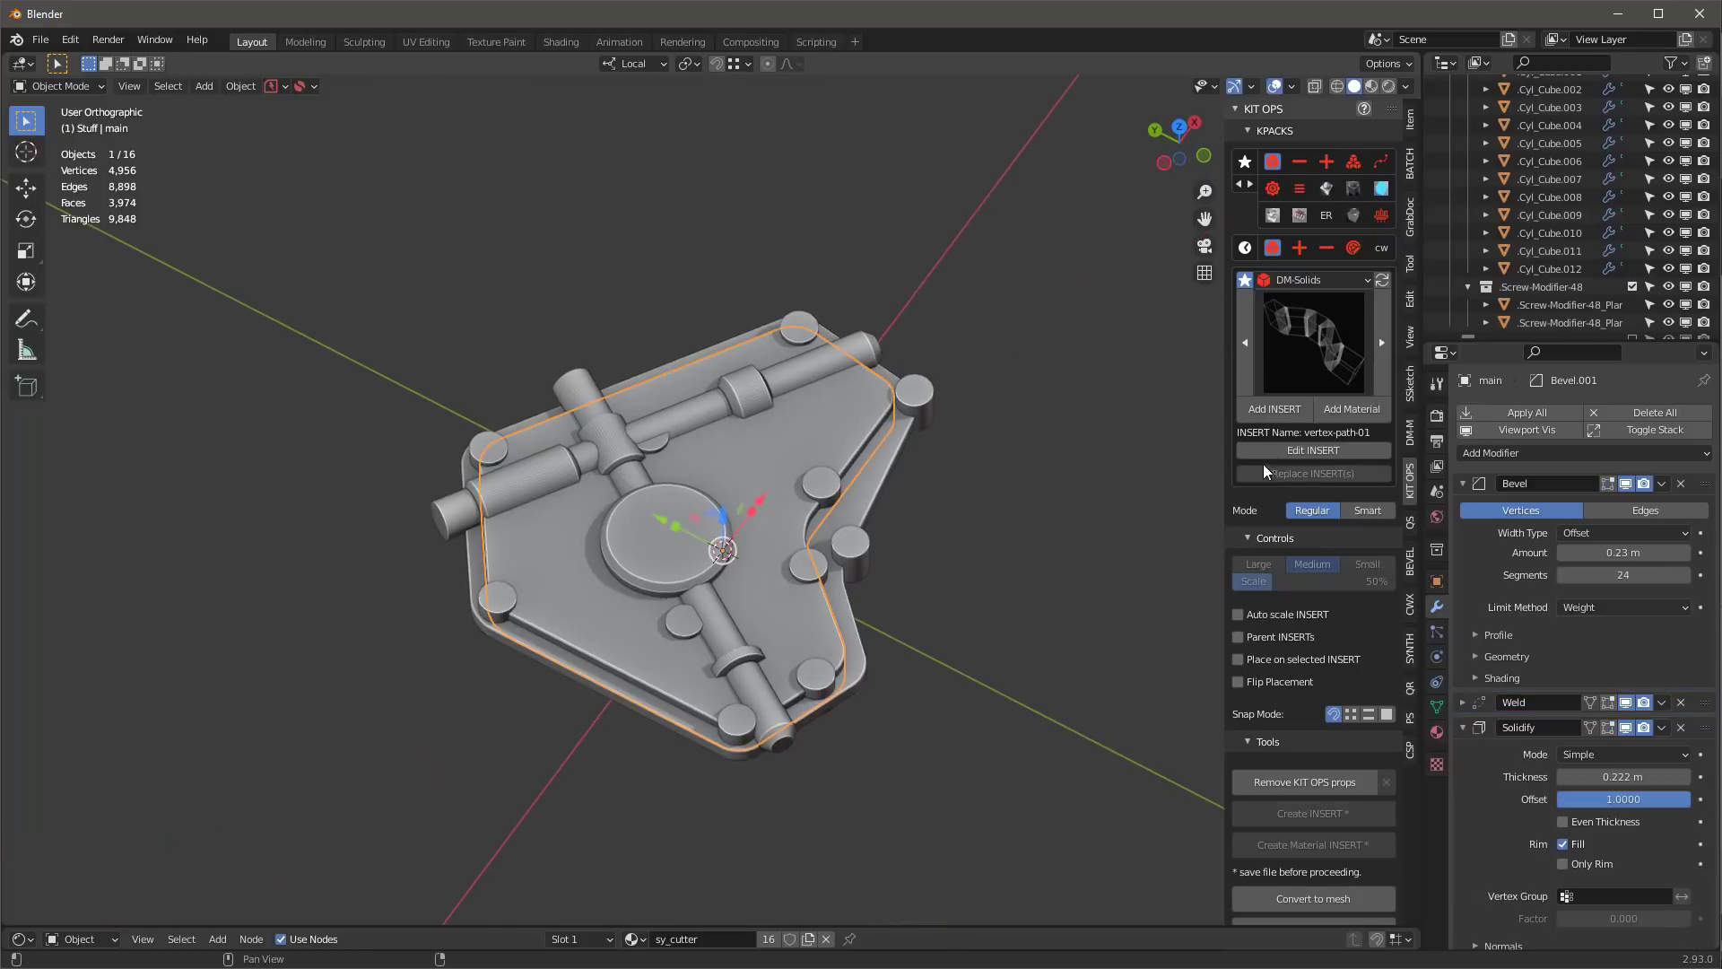
click(1277, 425)
click(784, 475)
scroll(784, 476, down, 2)
key(ctrl+a)
click(918, 470)
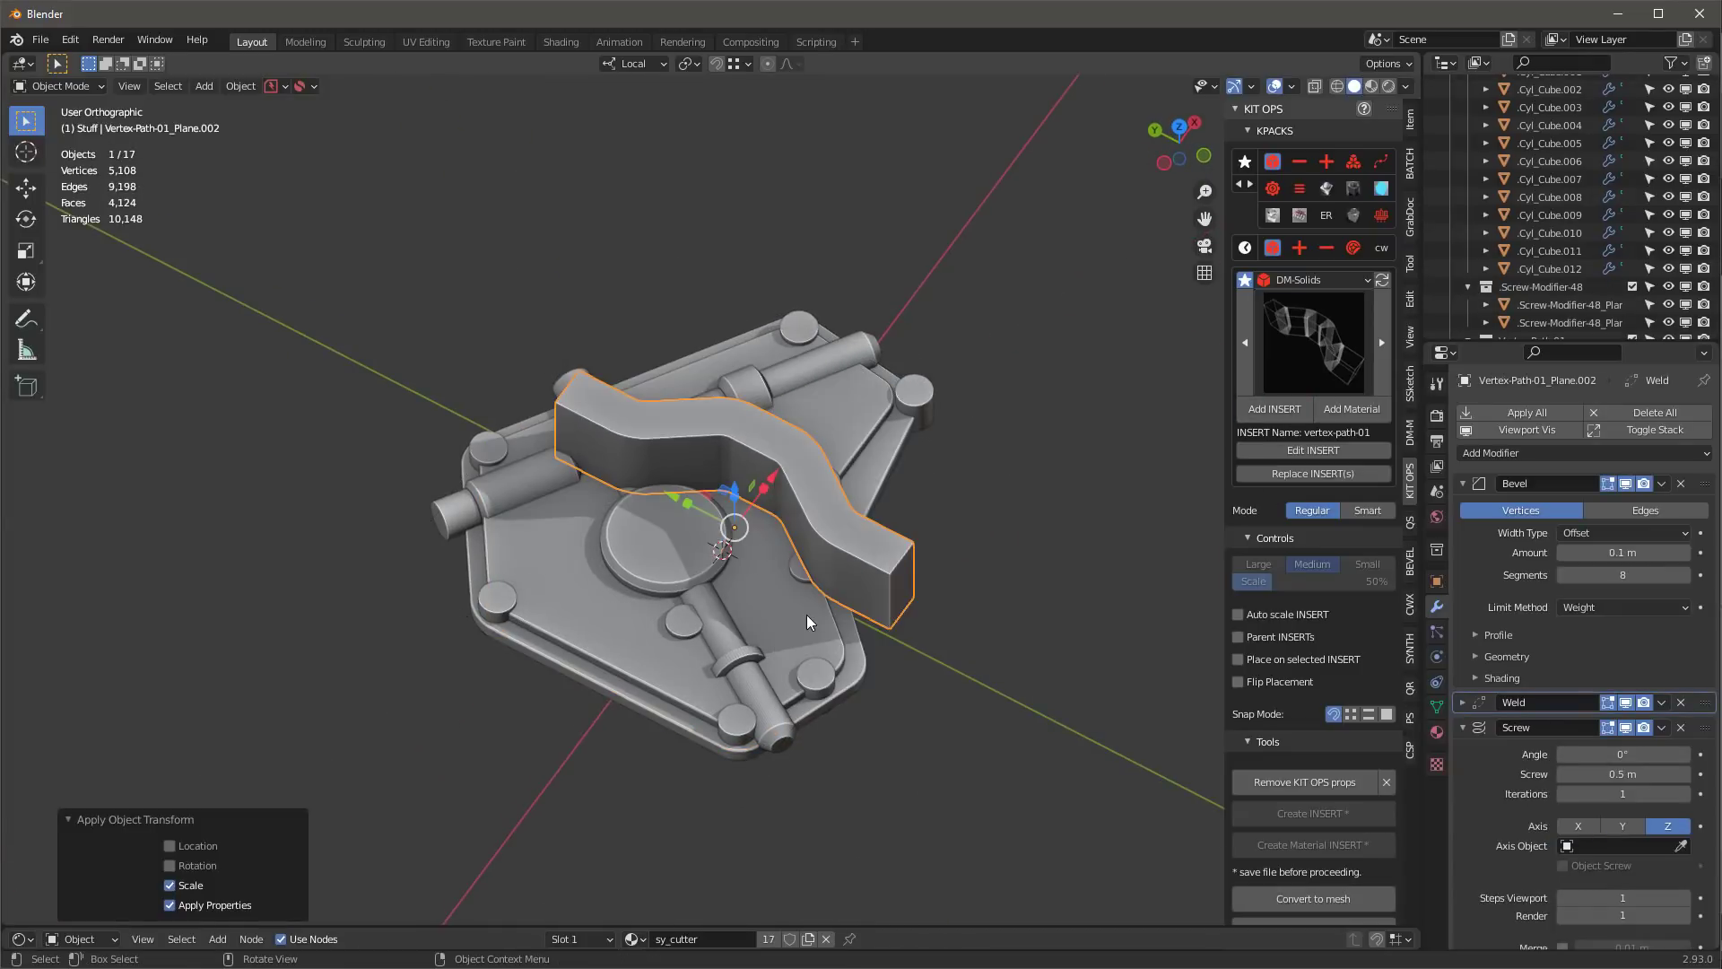
- Lower the path insert into the plate in front view and turn off smooth shading in its Screw modifier
key(KP_1)
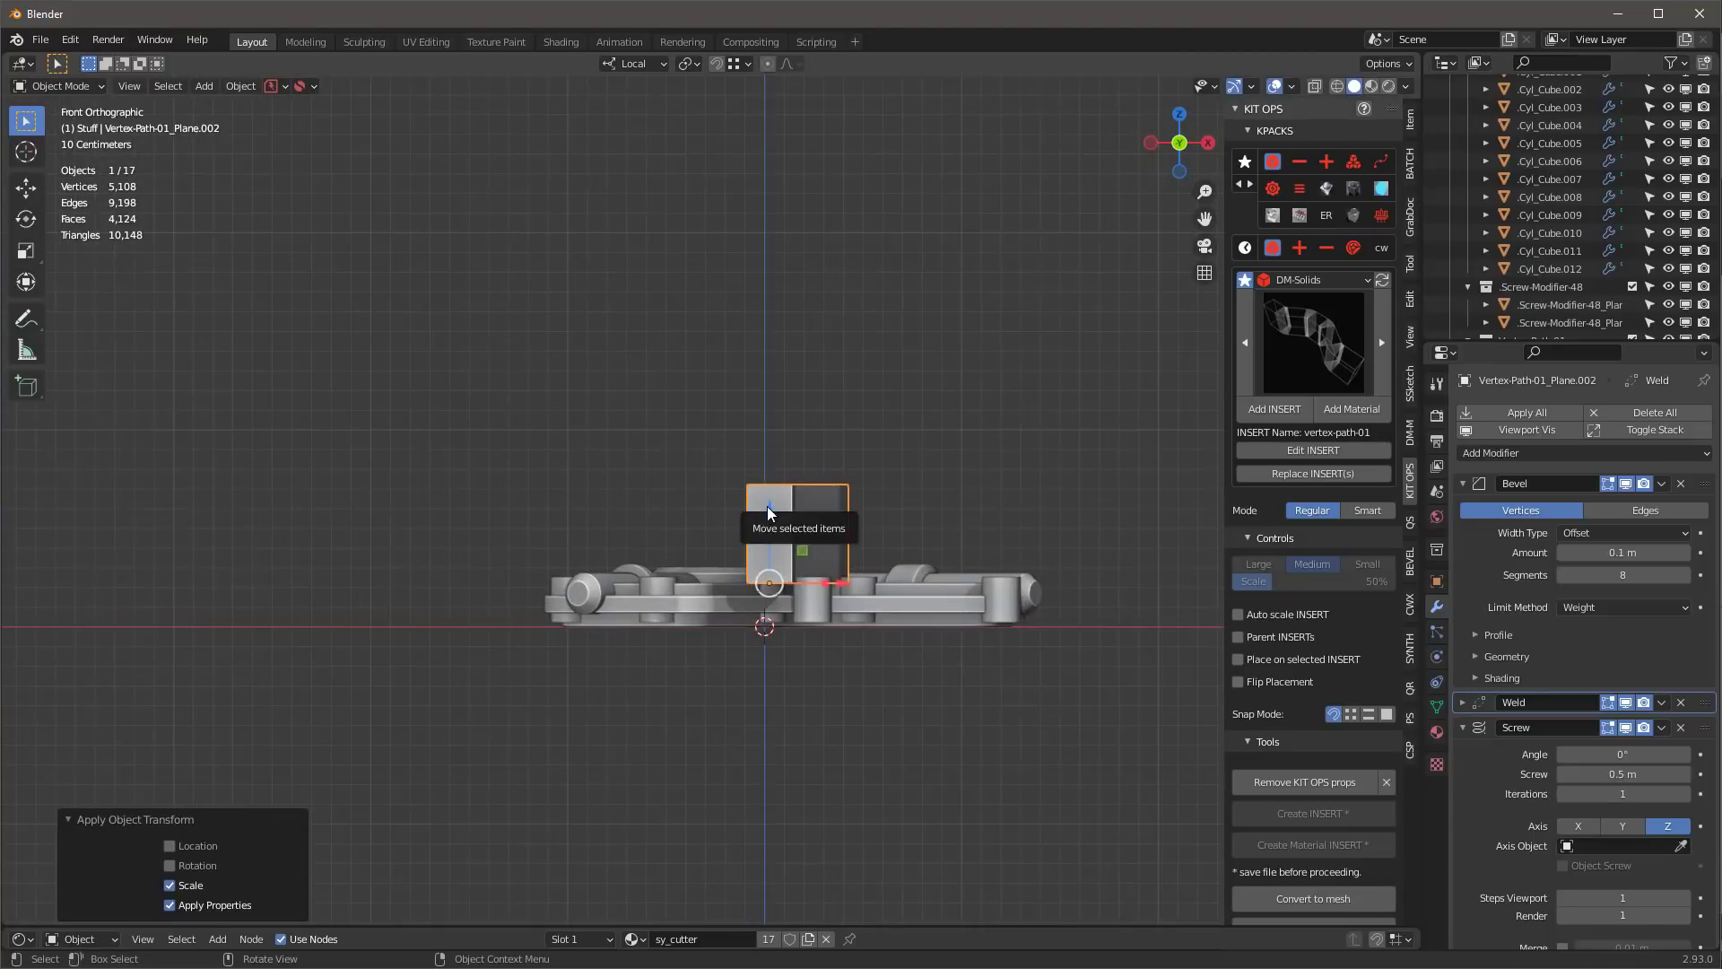
mouse_move(768, 513)
mouse_down()
mouse_move(770, 543)
mouse_move(769, 528)
mouse_up()
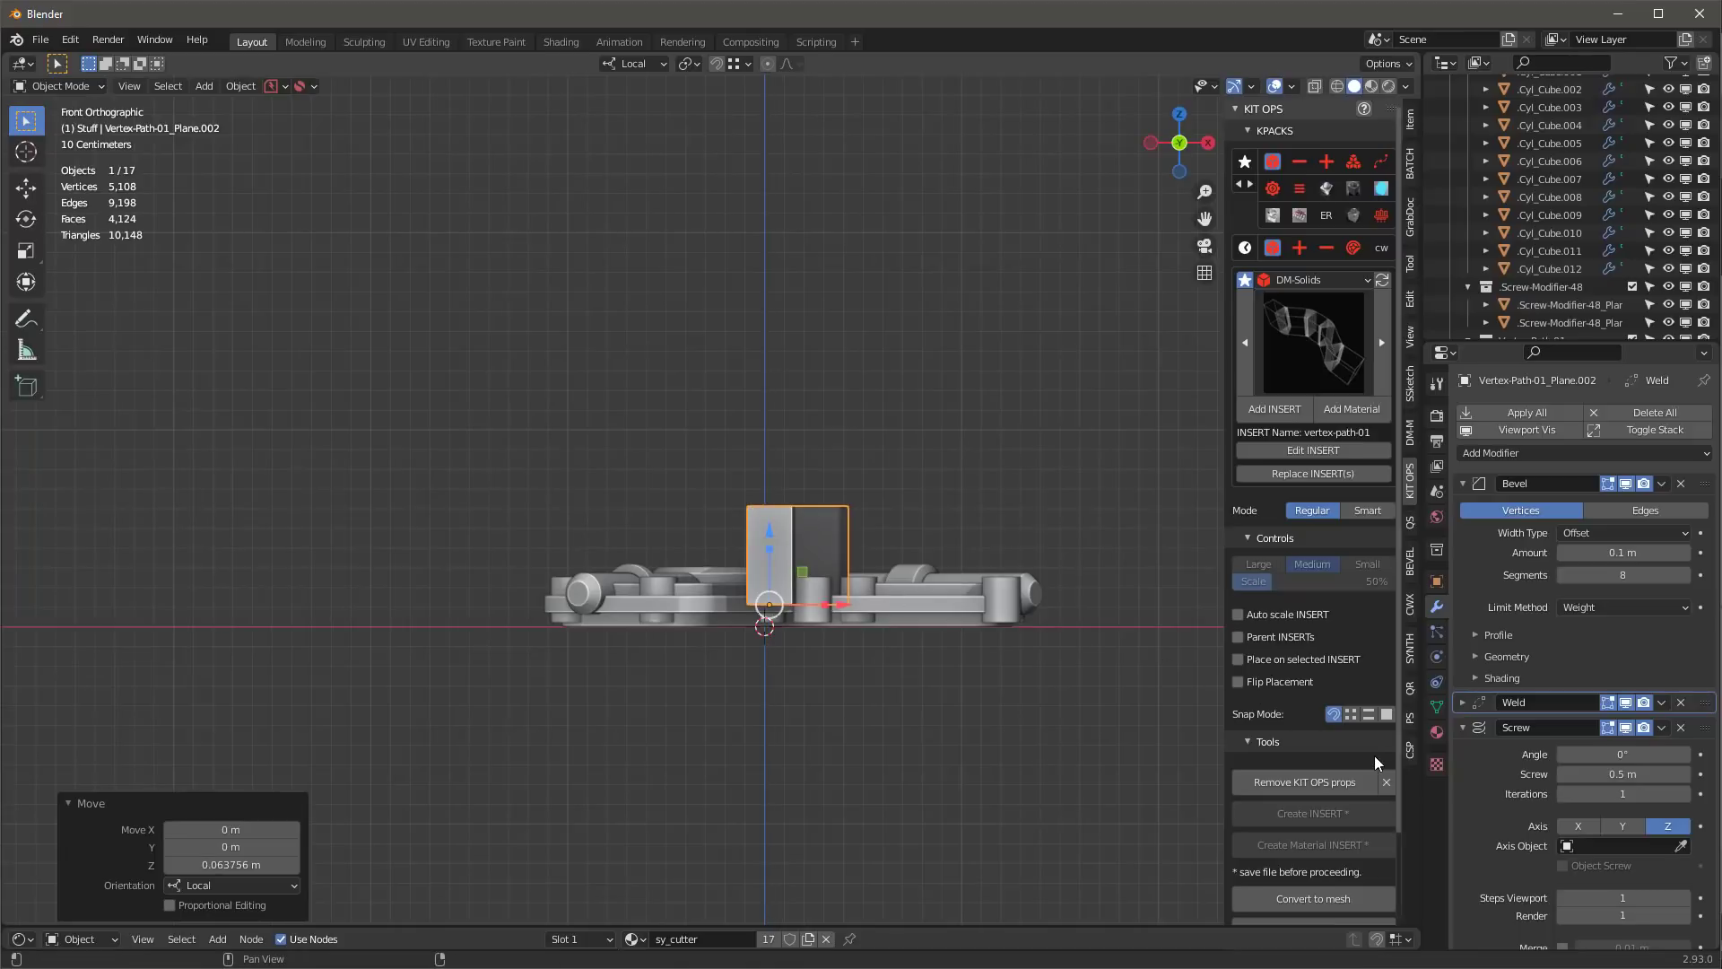
scroll(1556, 816, down, 5)
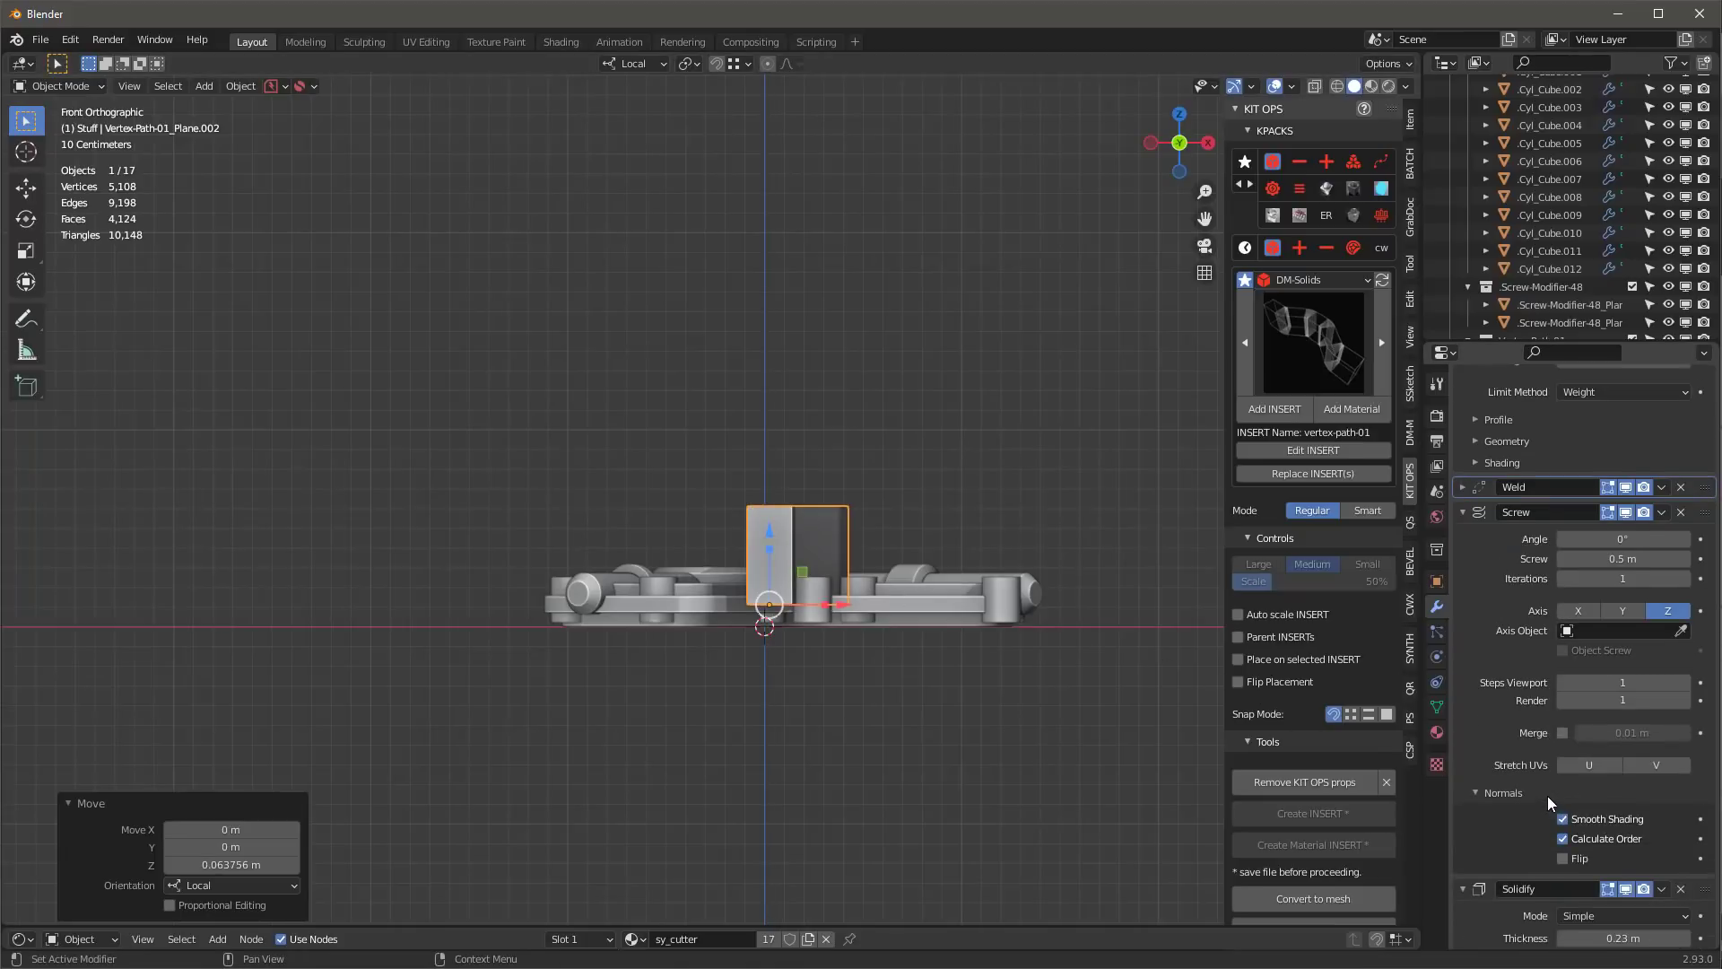
click(1563, 819)
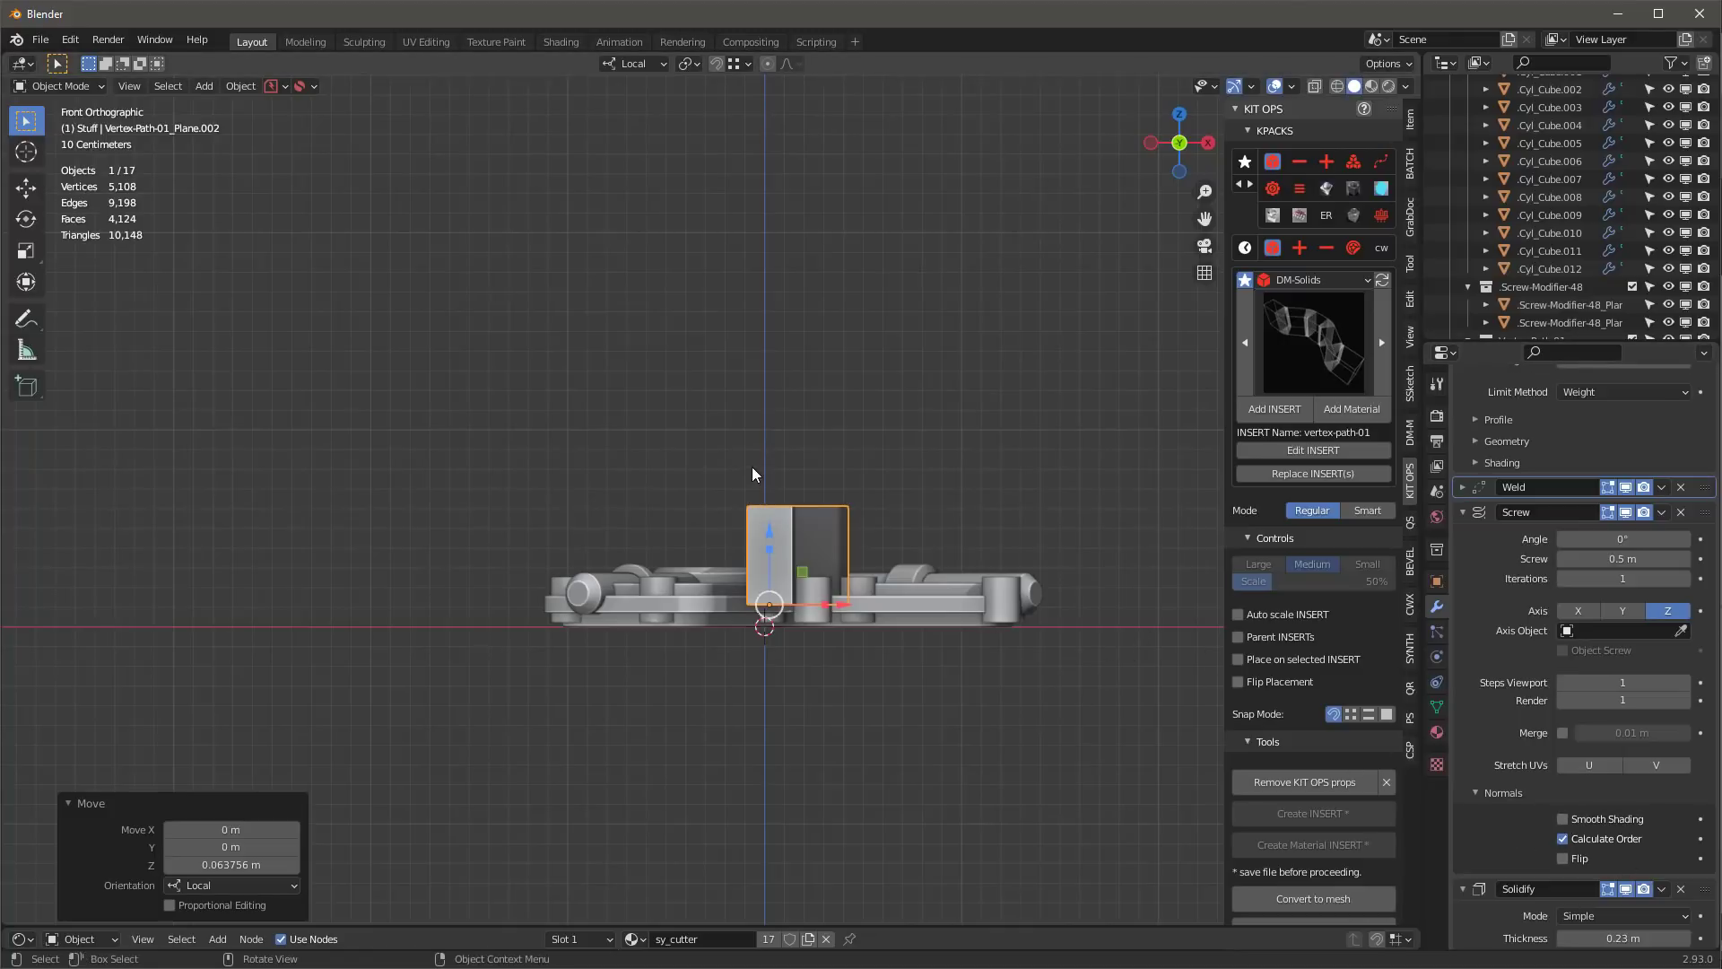
- Reduce the path insert's height by setting its Screw modifier distance to 0.14 m
middle_drag(821, 467, 845, 563)
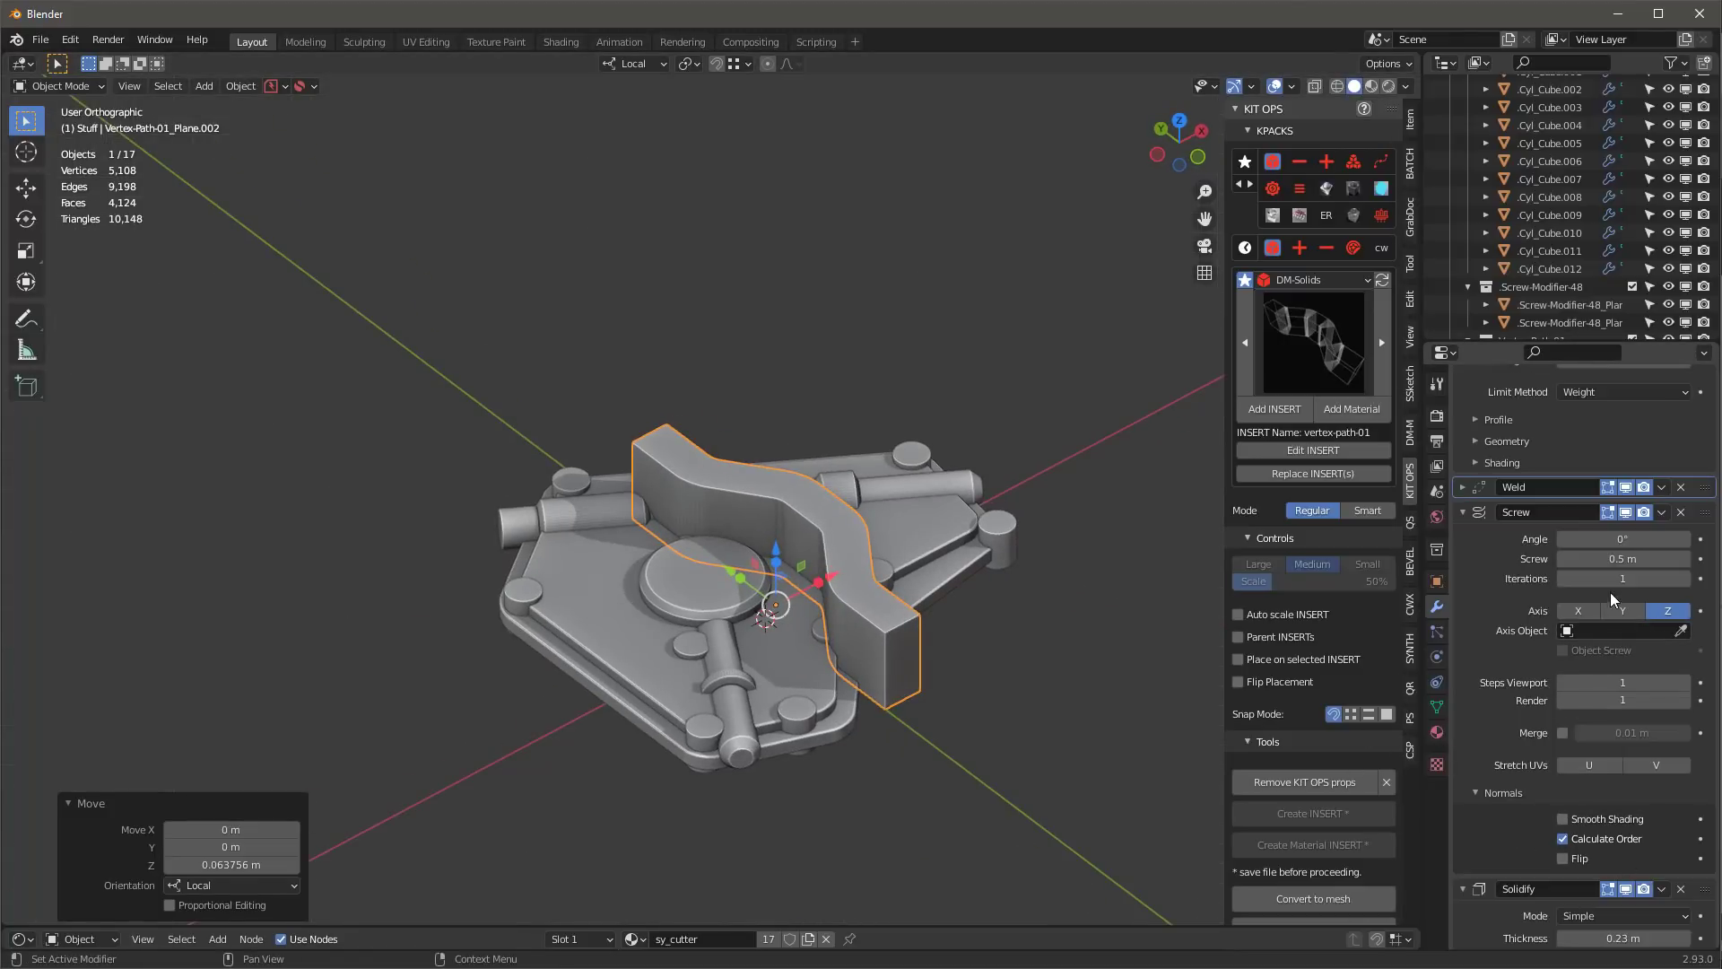
drag(1631, 559, 1570, 559)
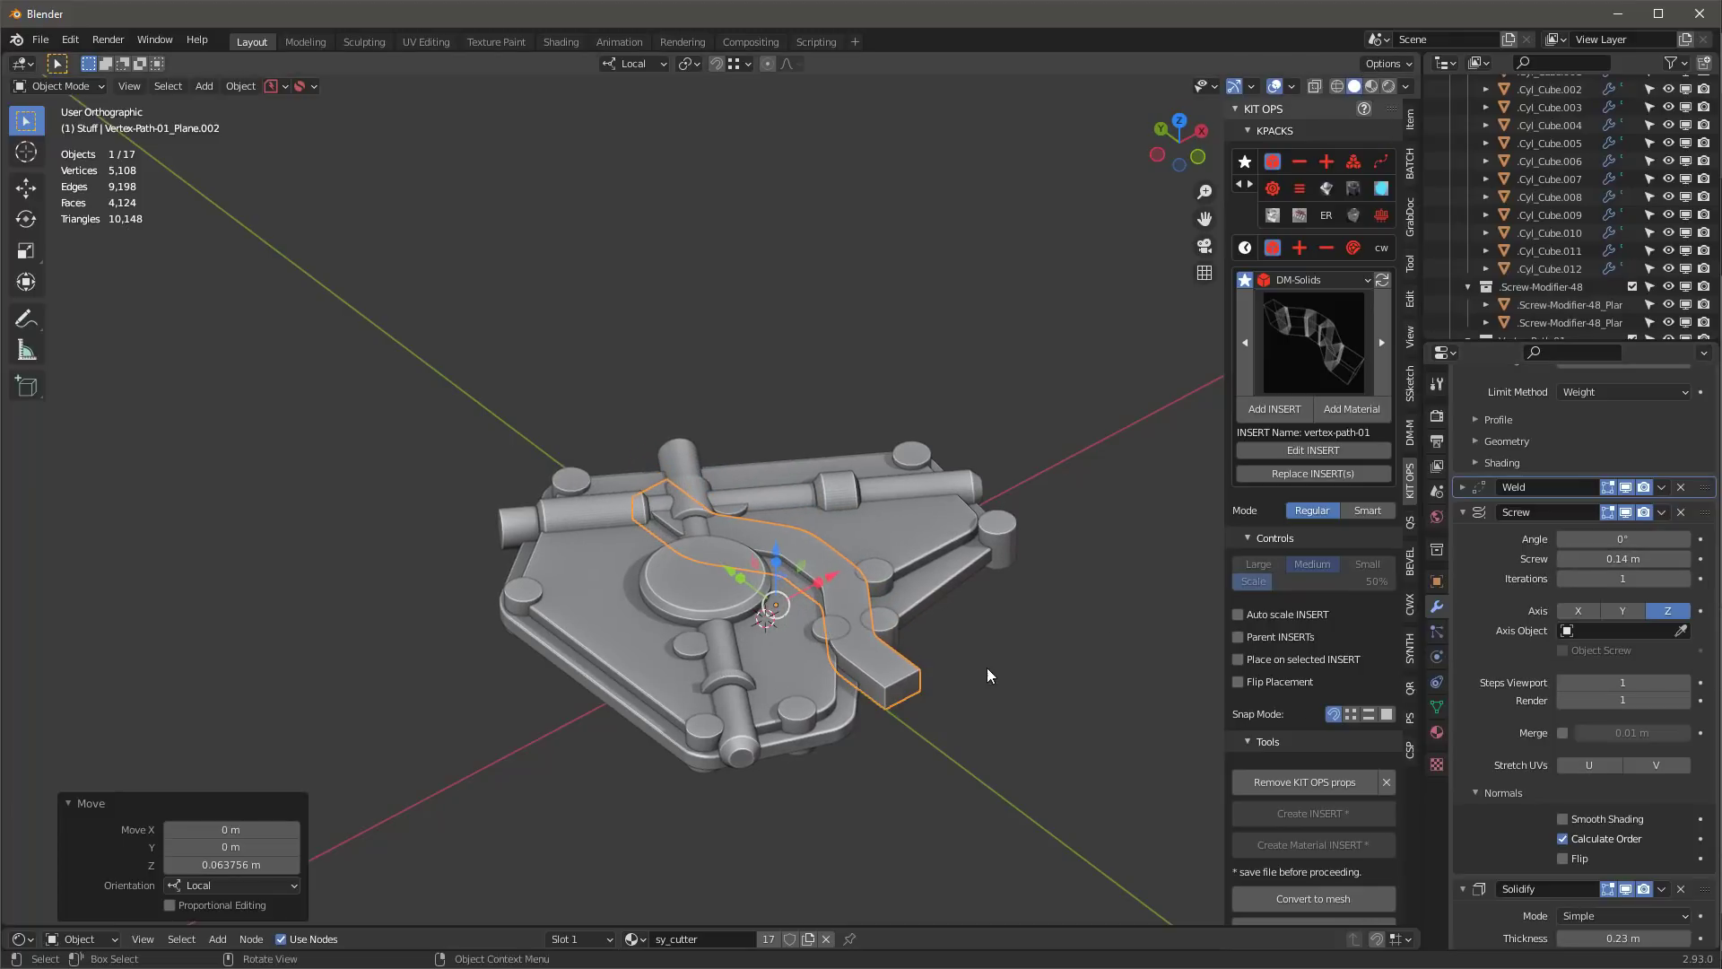
middle_drag(992, 676, 1166, 681)
- Set the path insert's Solidify thickness to 0.039 m and its vertex Bevel amount to 0.19 m
scroll(1561, 771, down, 5)
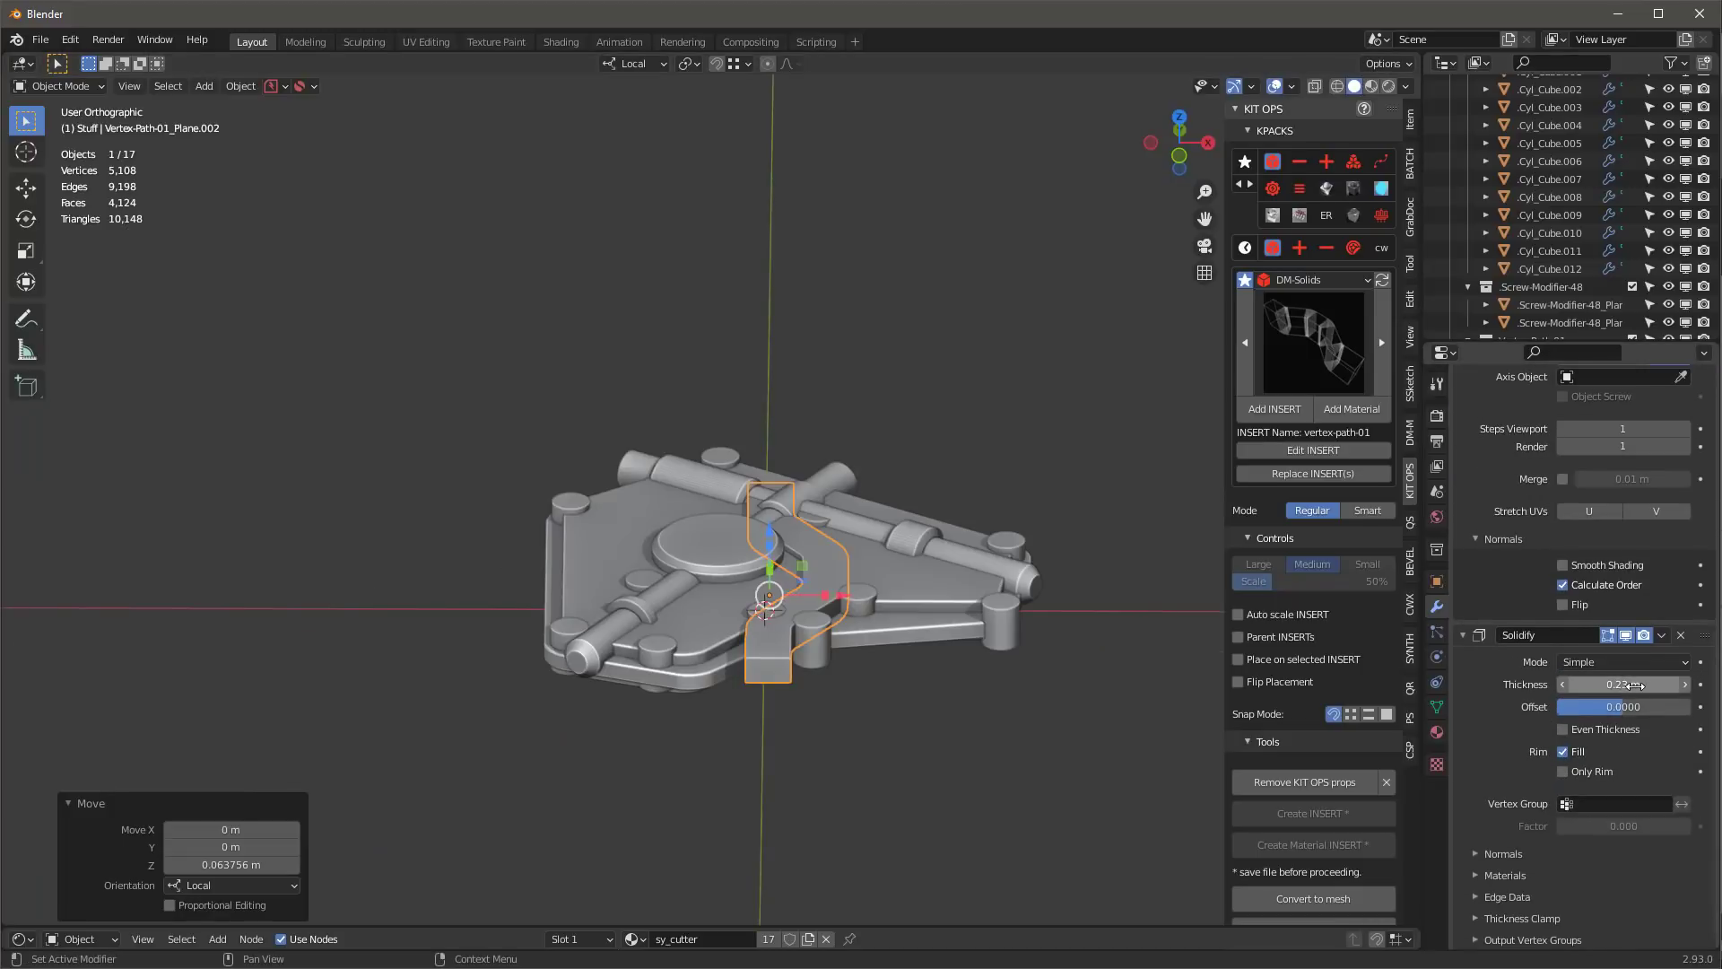
drag(1624, 684, 1587, 685)
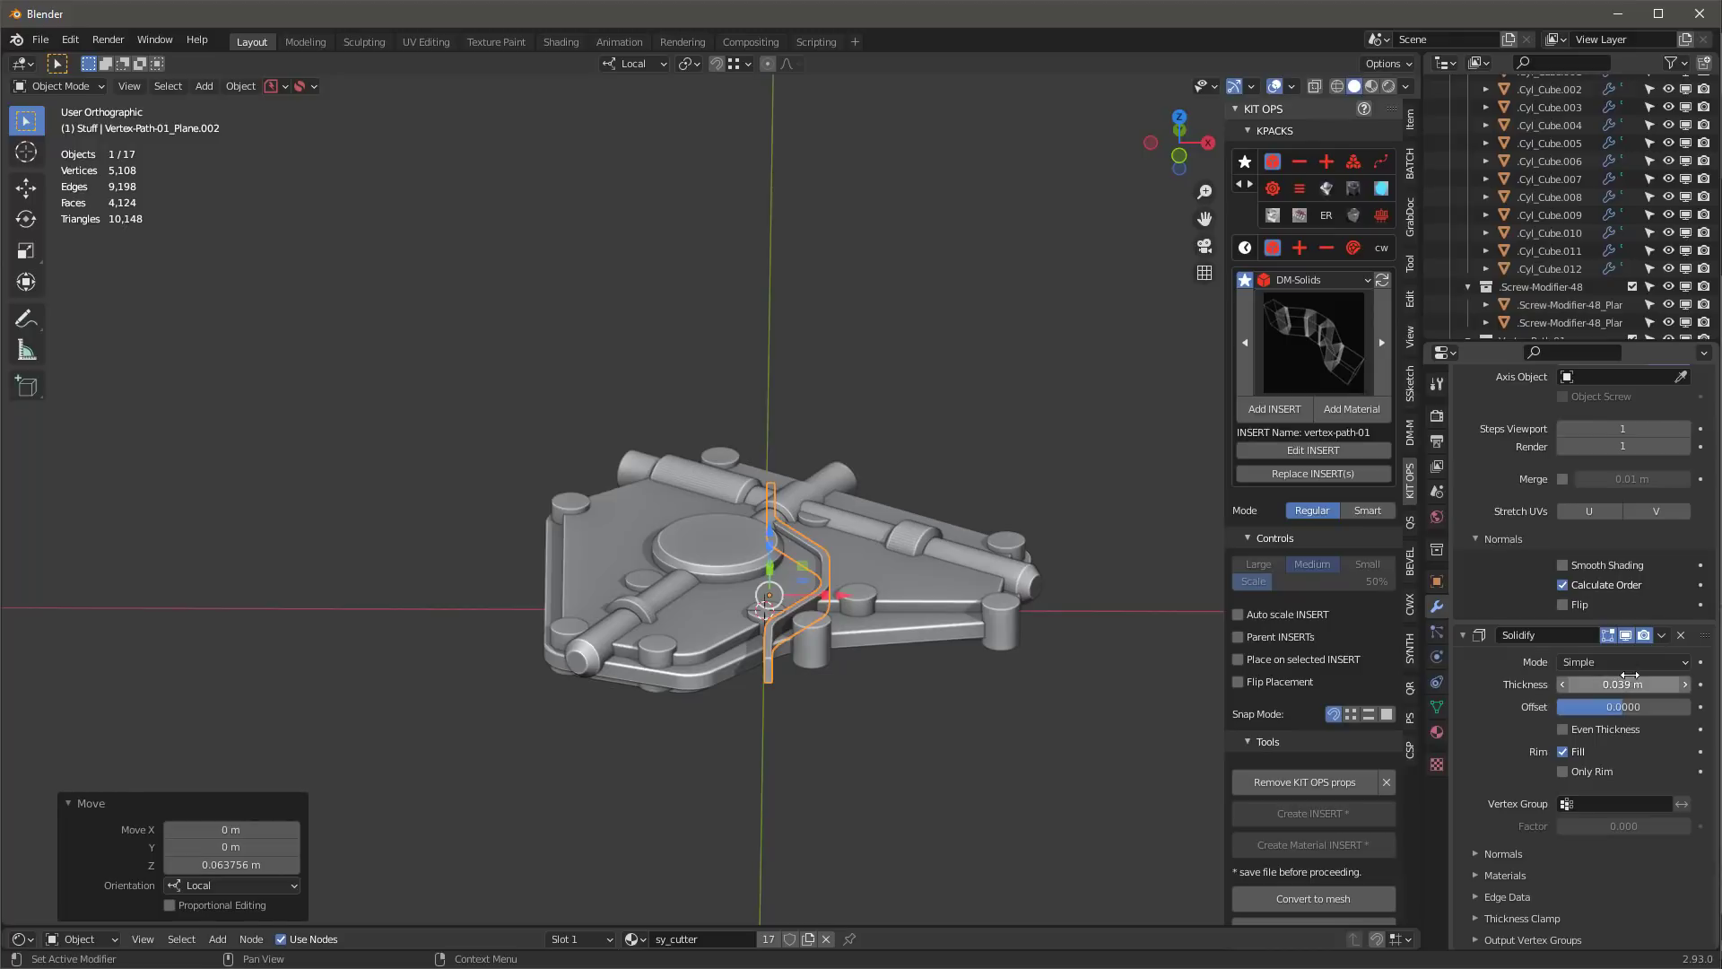
scroll(1617, 579, up, 12)
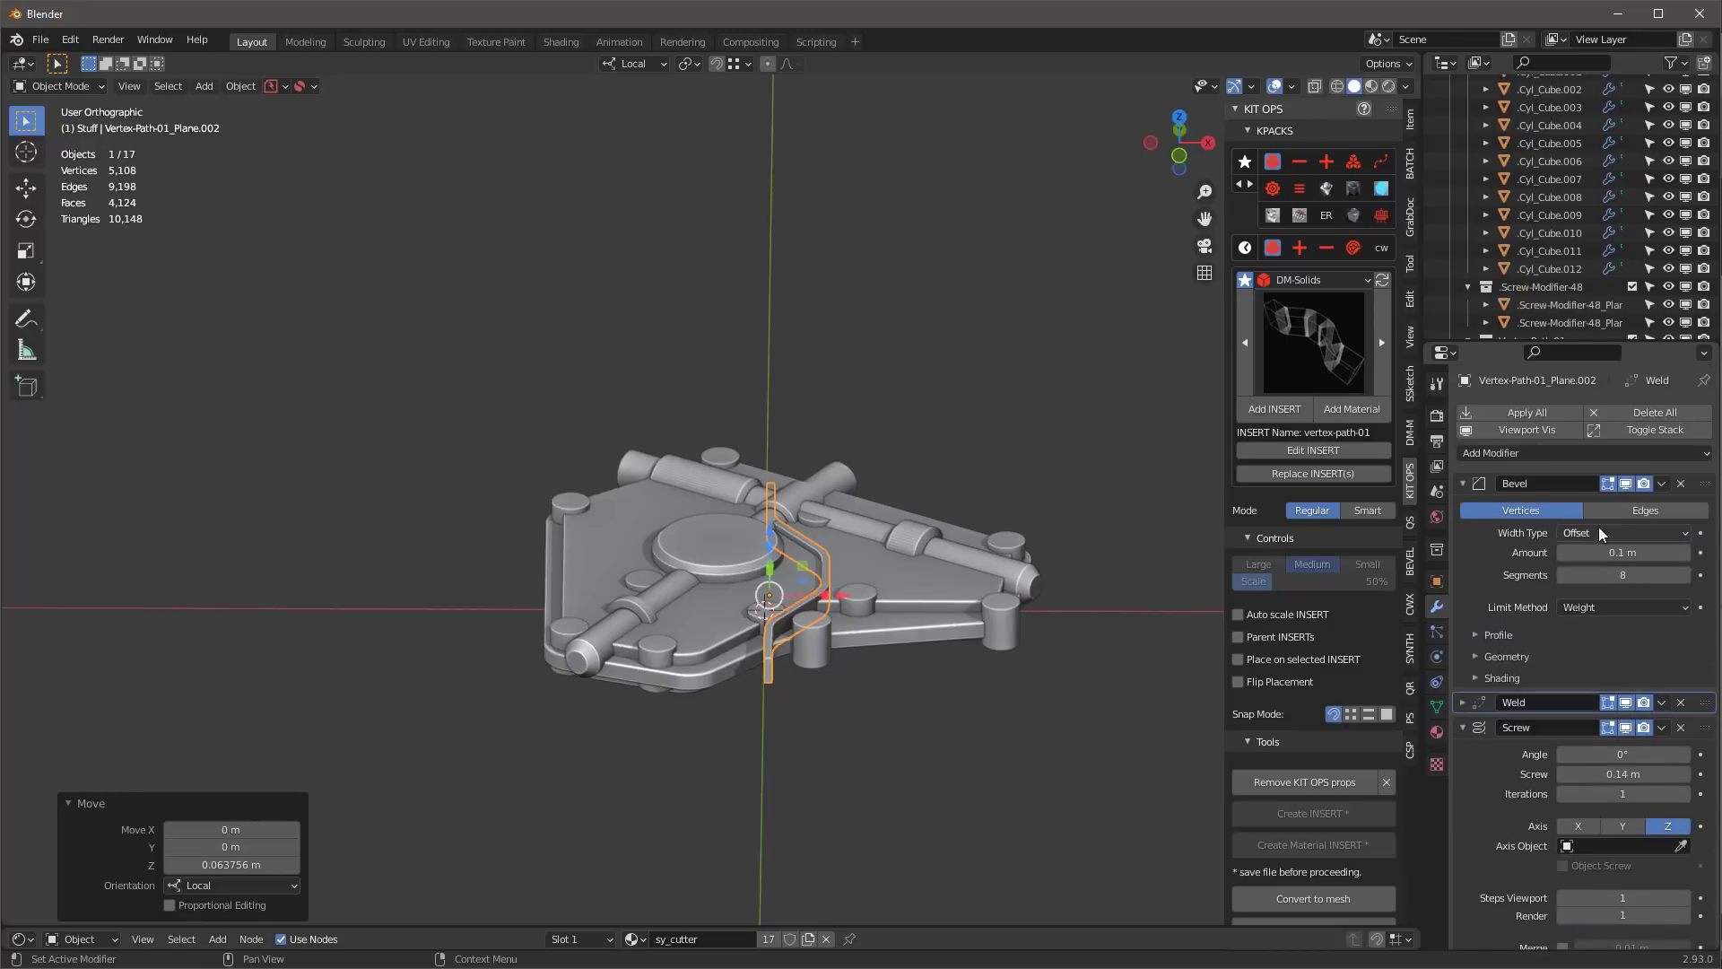
drag(1598, 557, 1624, 557)
- Delete all of the path's vertices except the one at its upper end, working in top view with X-ray
middle_drag(537, 628, 709, 702)
scroll(755, 691, up, 2)
key(KP_7)
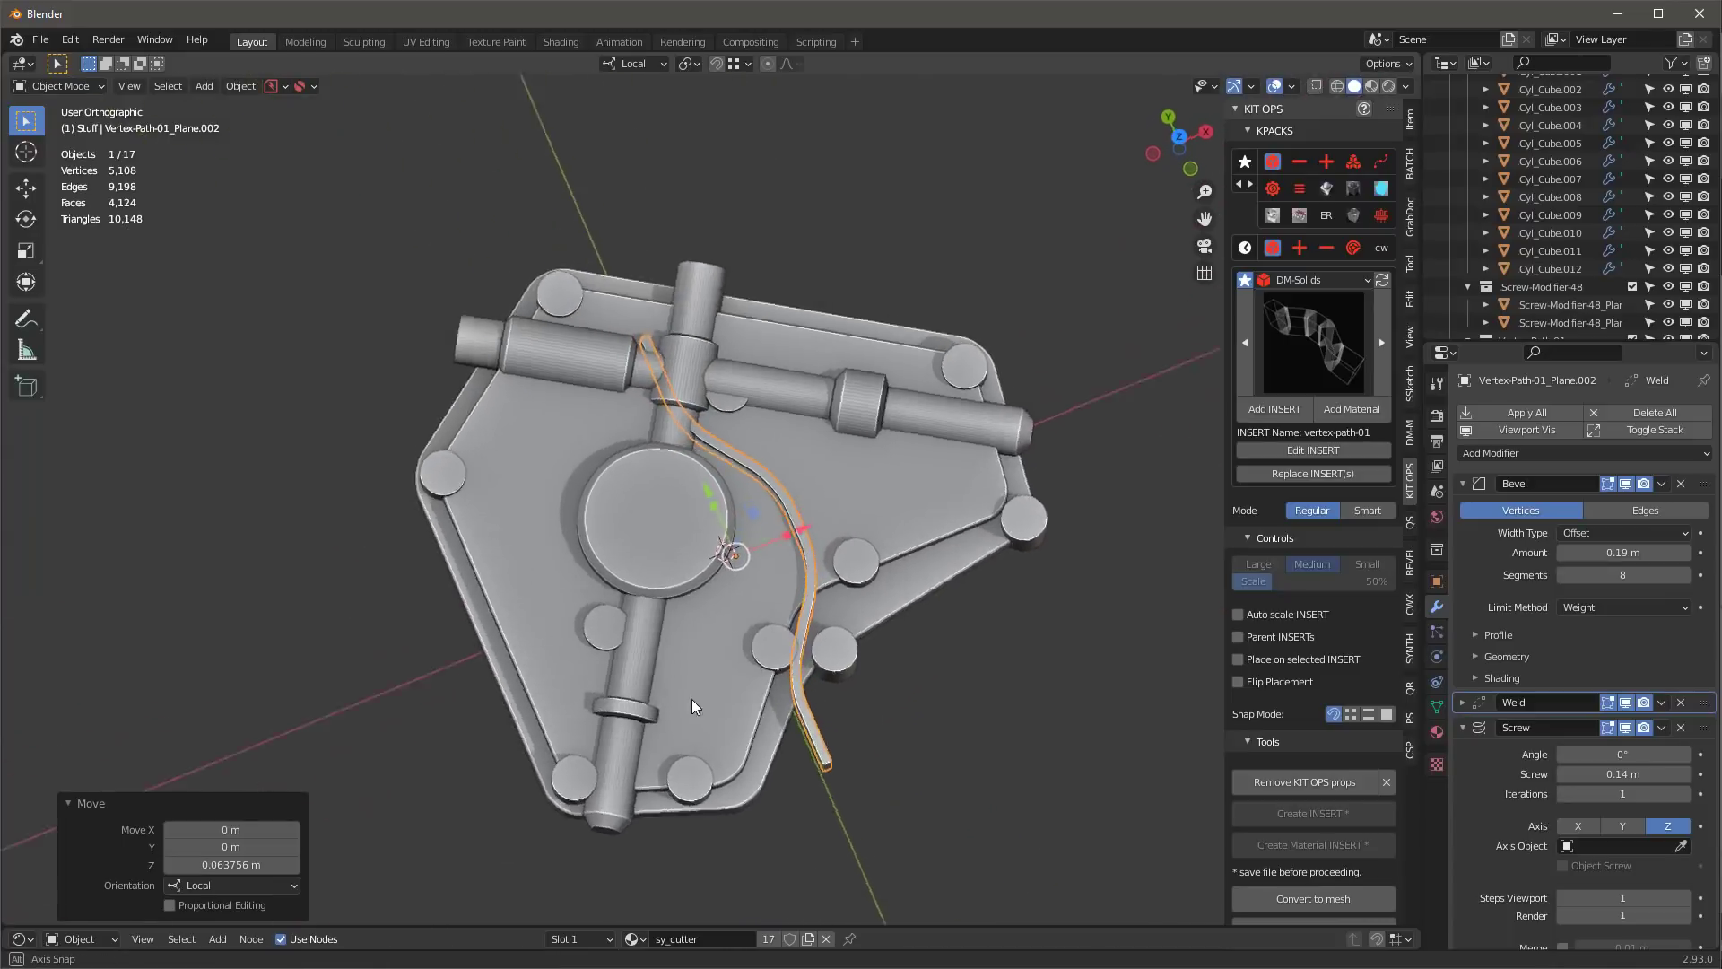
key(Tab)
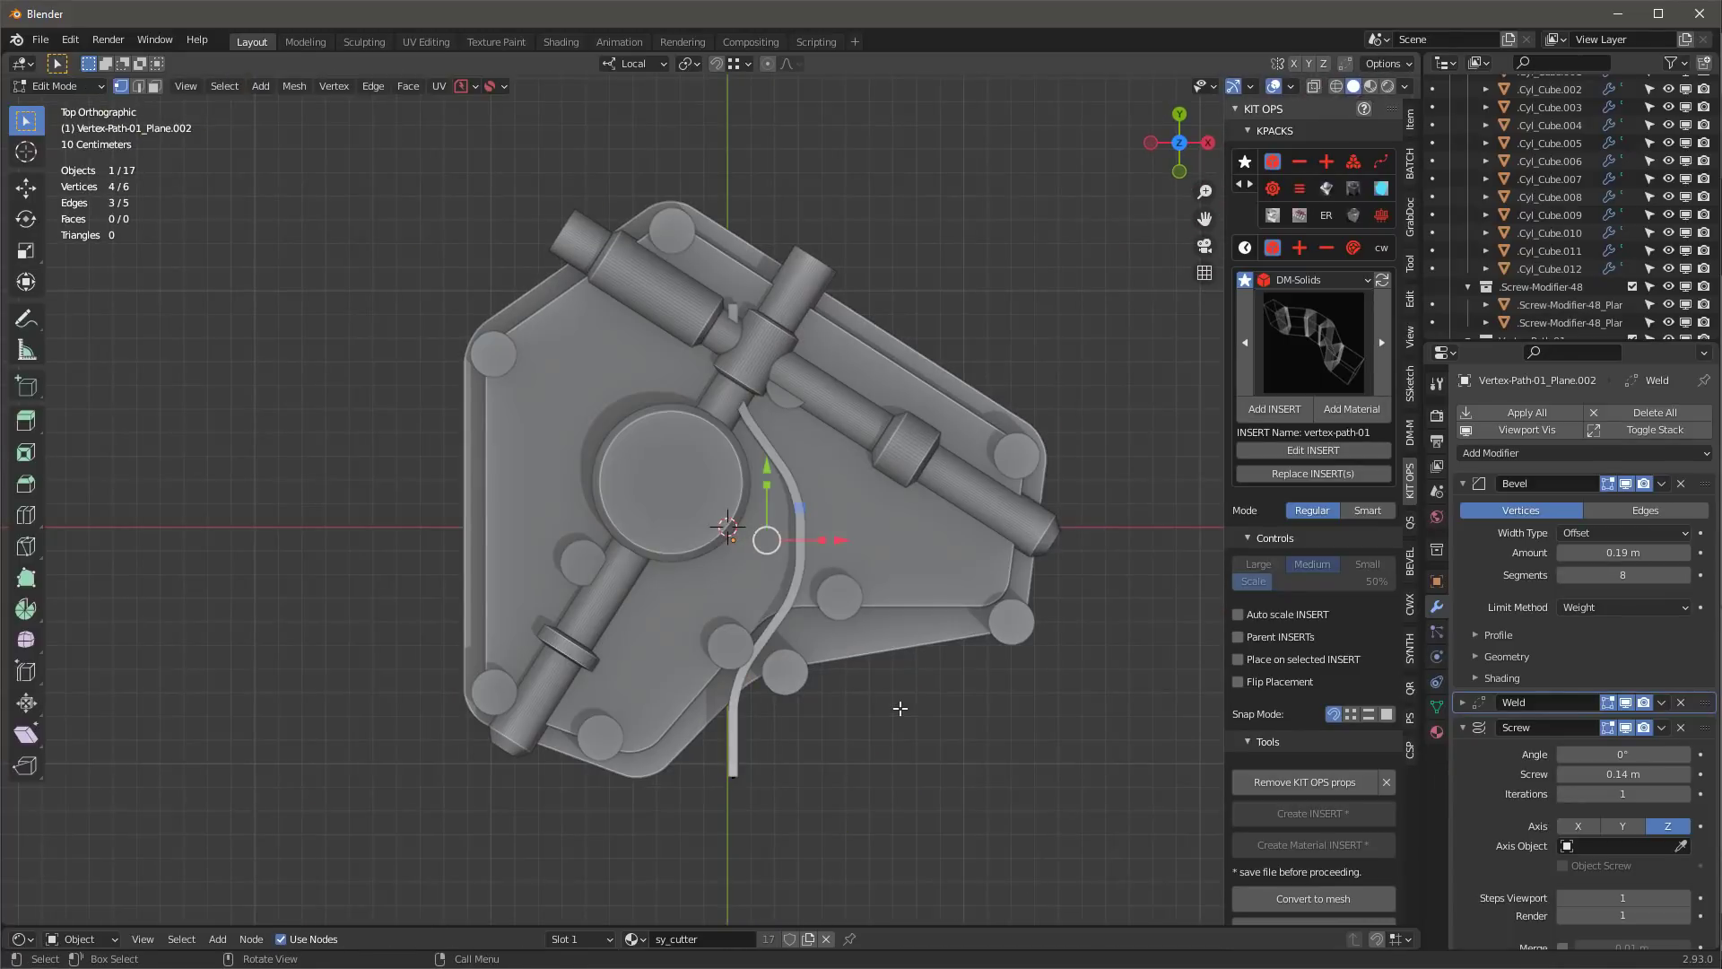
key(alt+z)
shift+drag(669, 646, 864, 826)
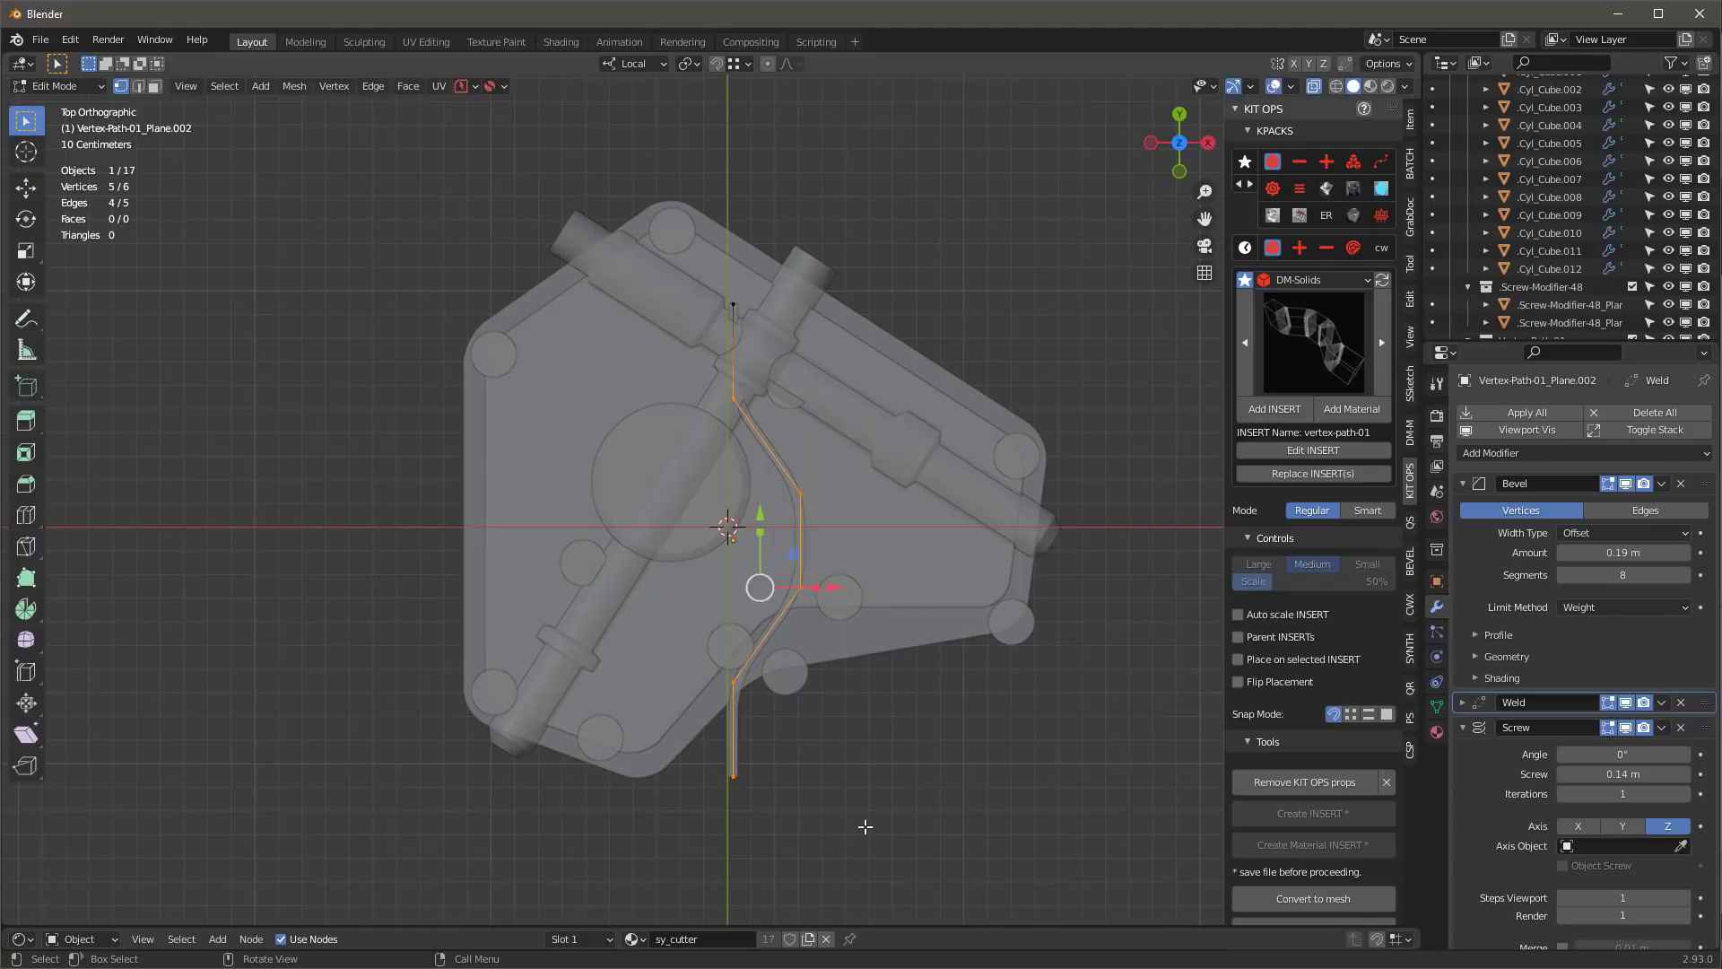
key(x)
click(835, 733)
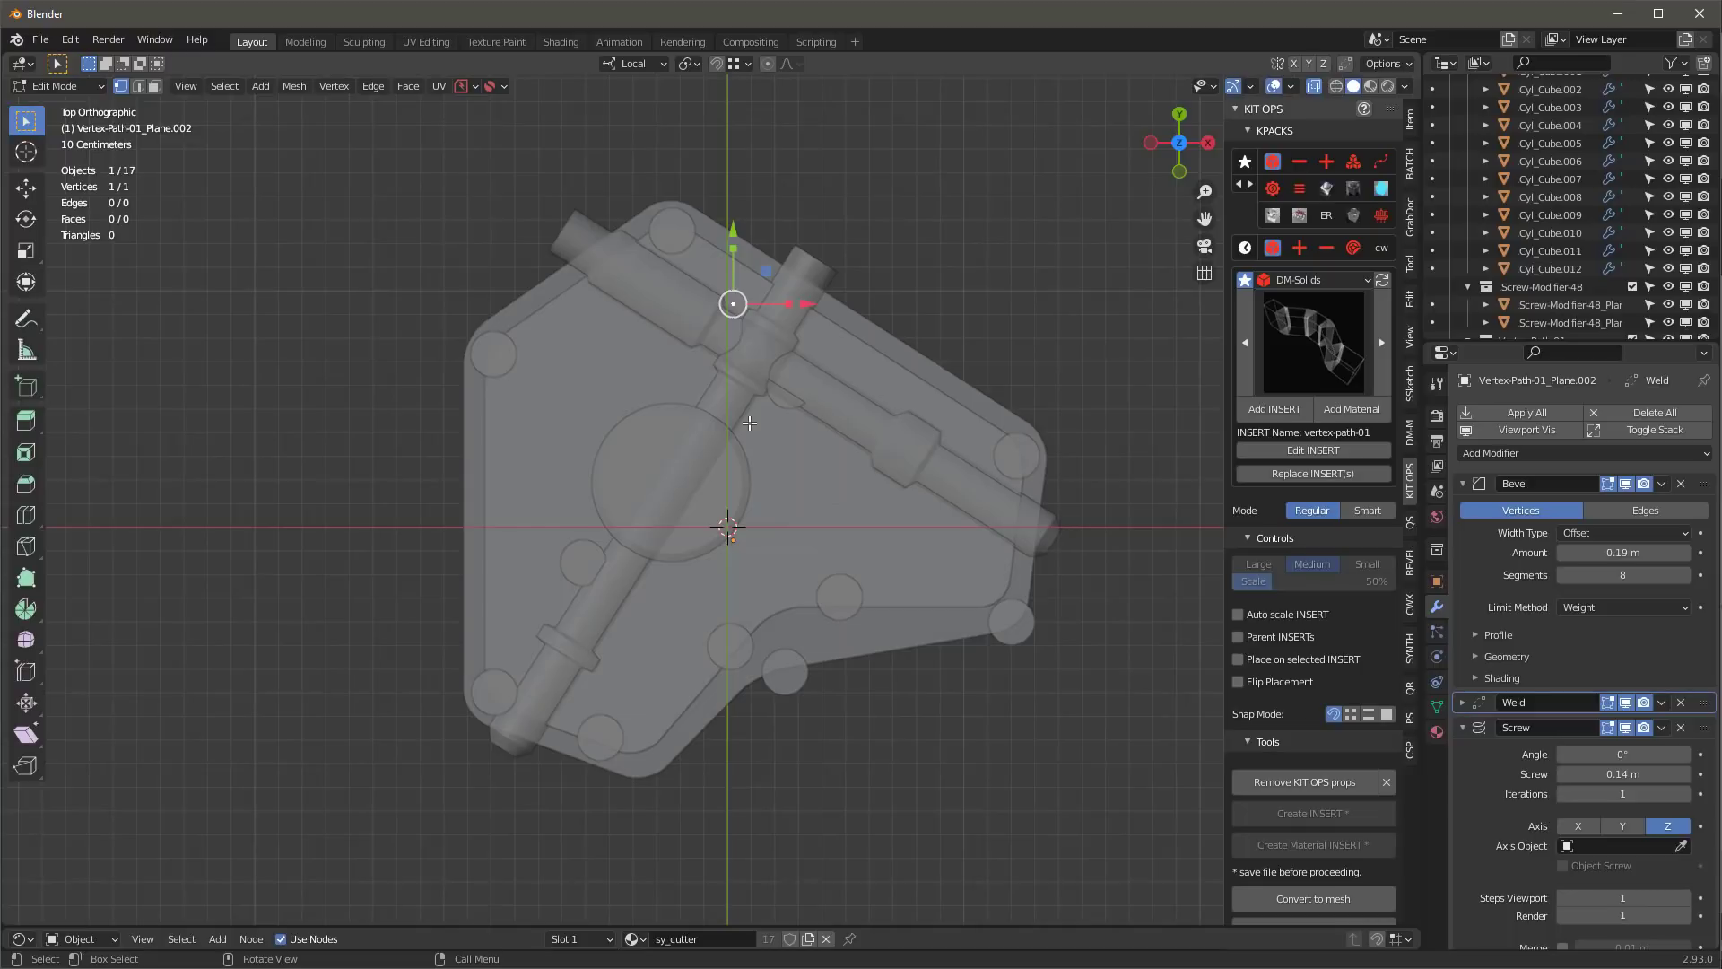
- Move the remaining vertex onto the bolt at the plate's upper-right corner and extrude an edge from it to the topmost bolt
key(g)
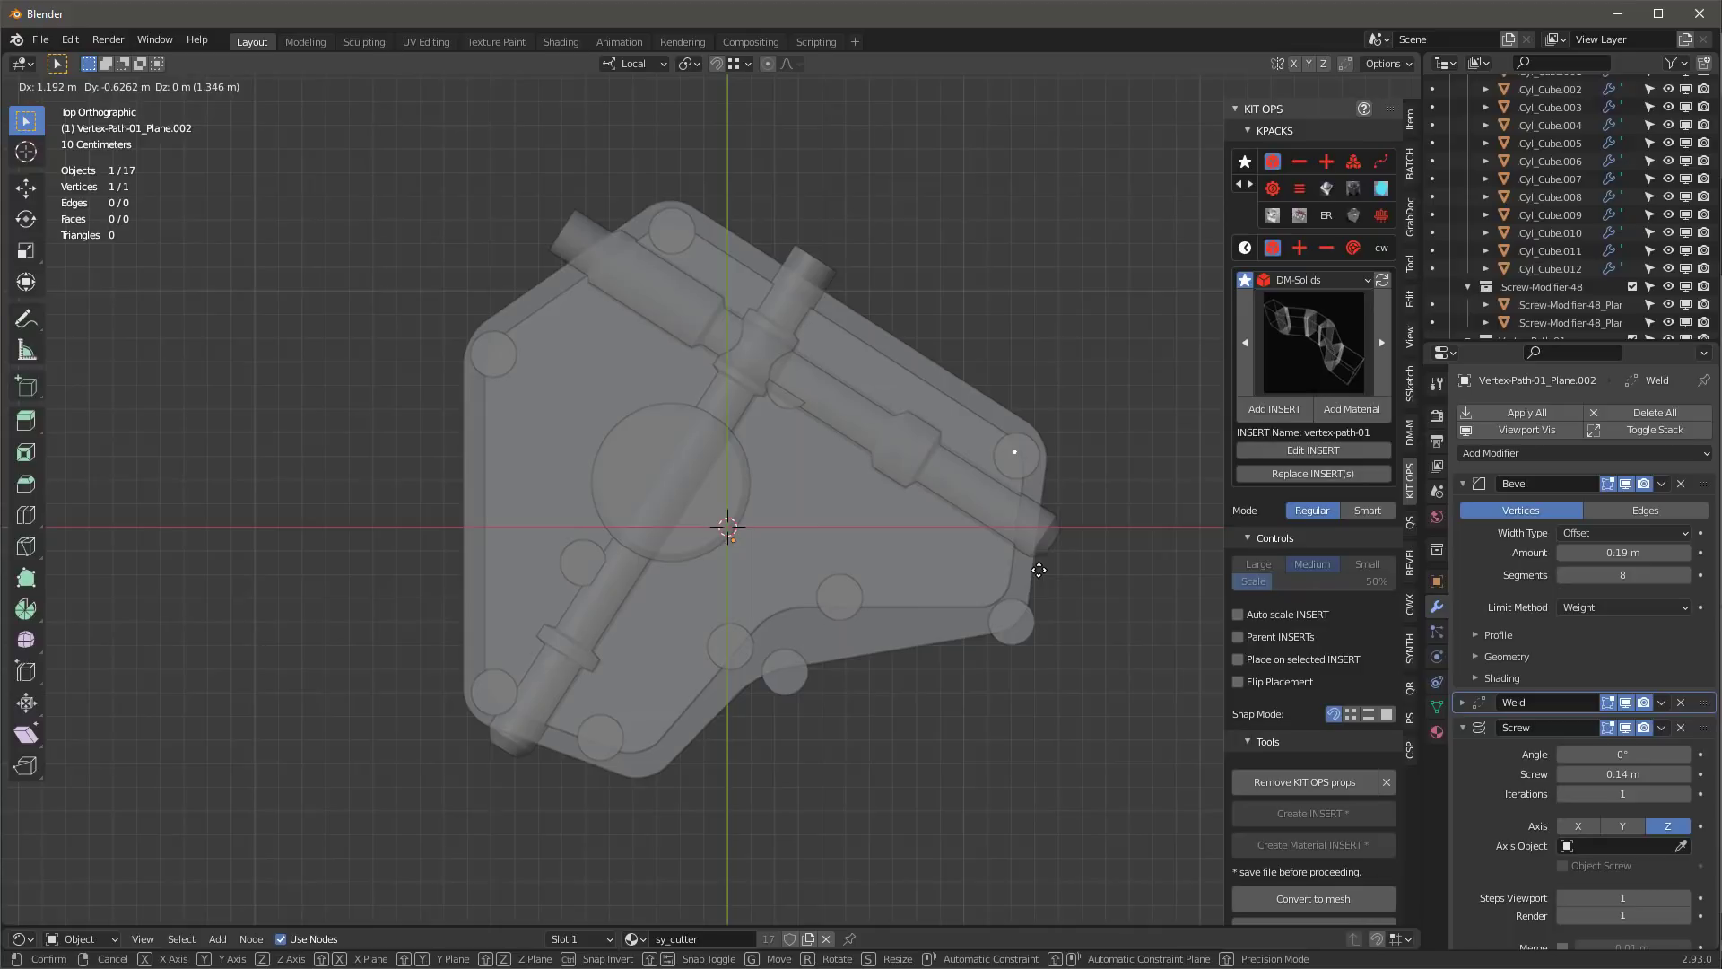
click(1037, 570)
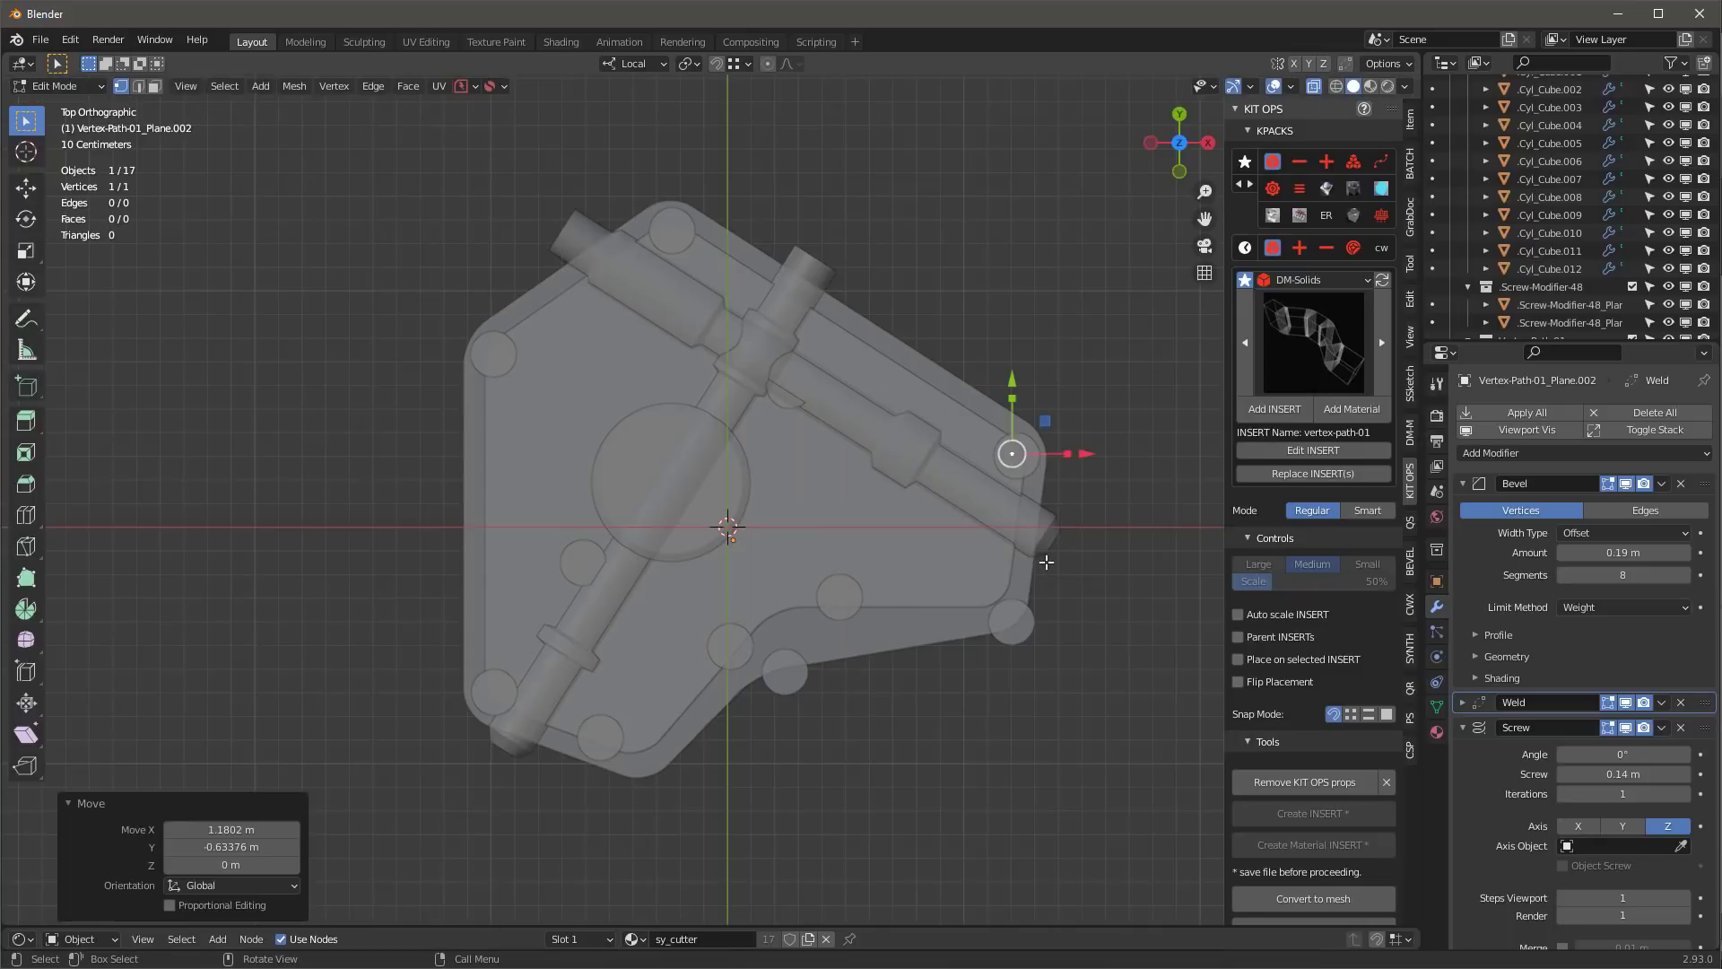
key(e)
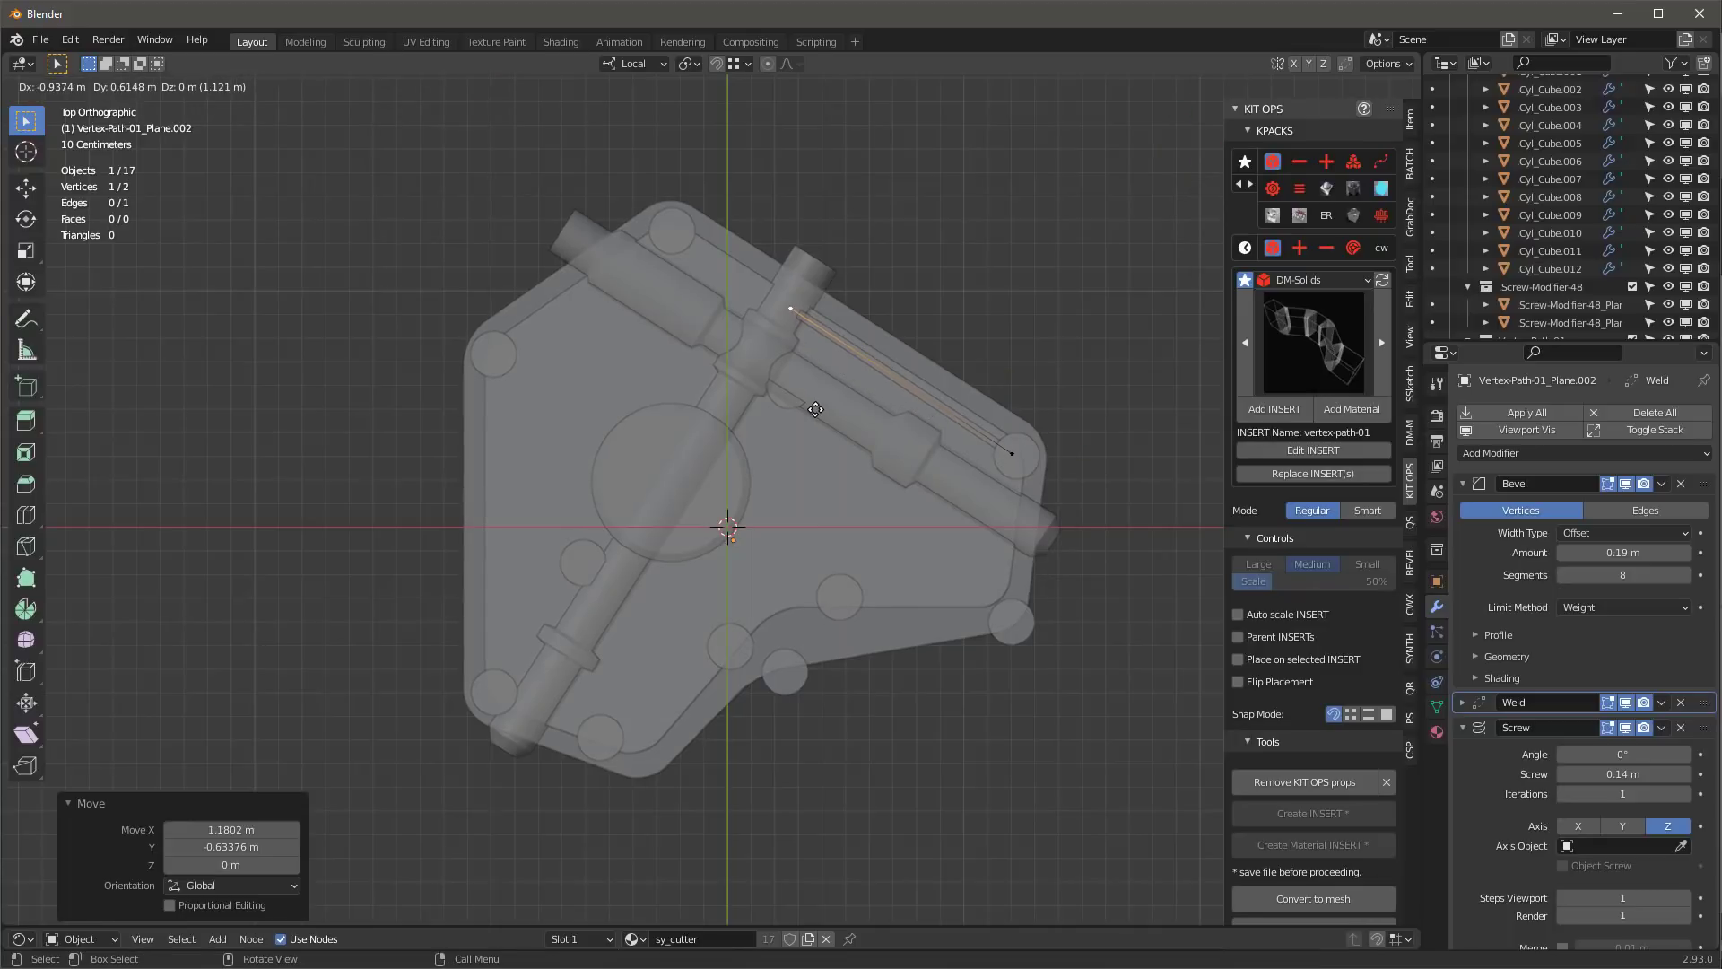
click(699, 337)
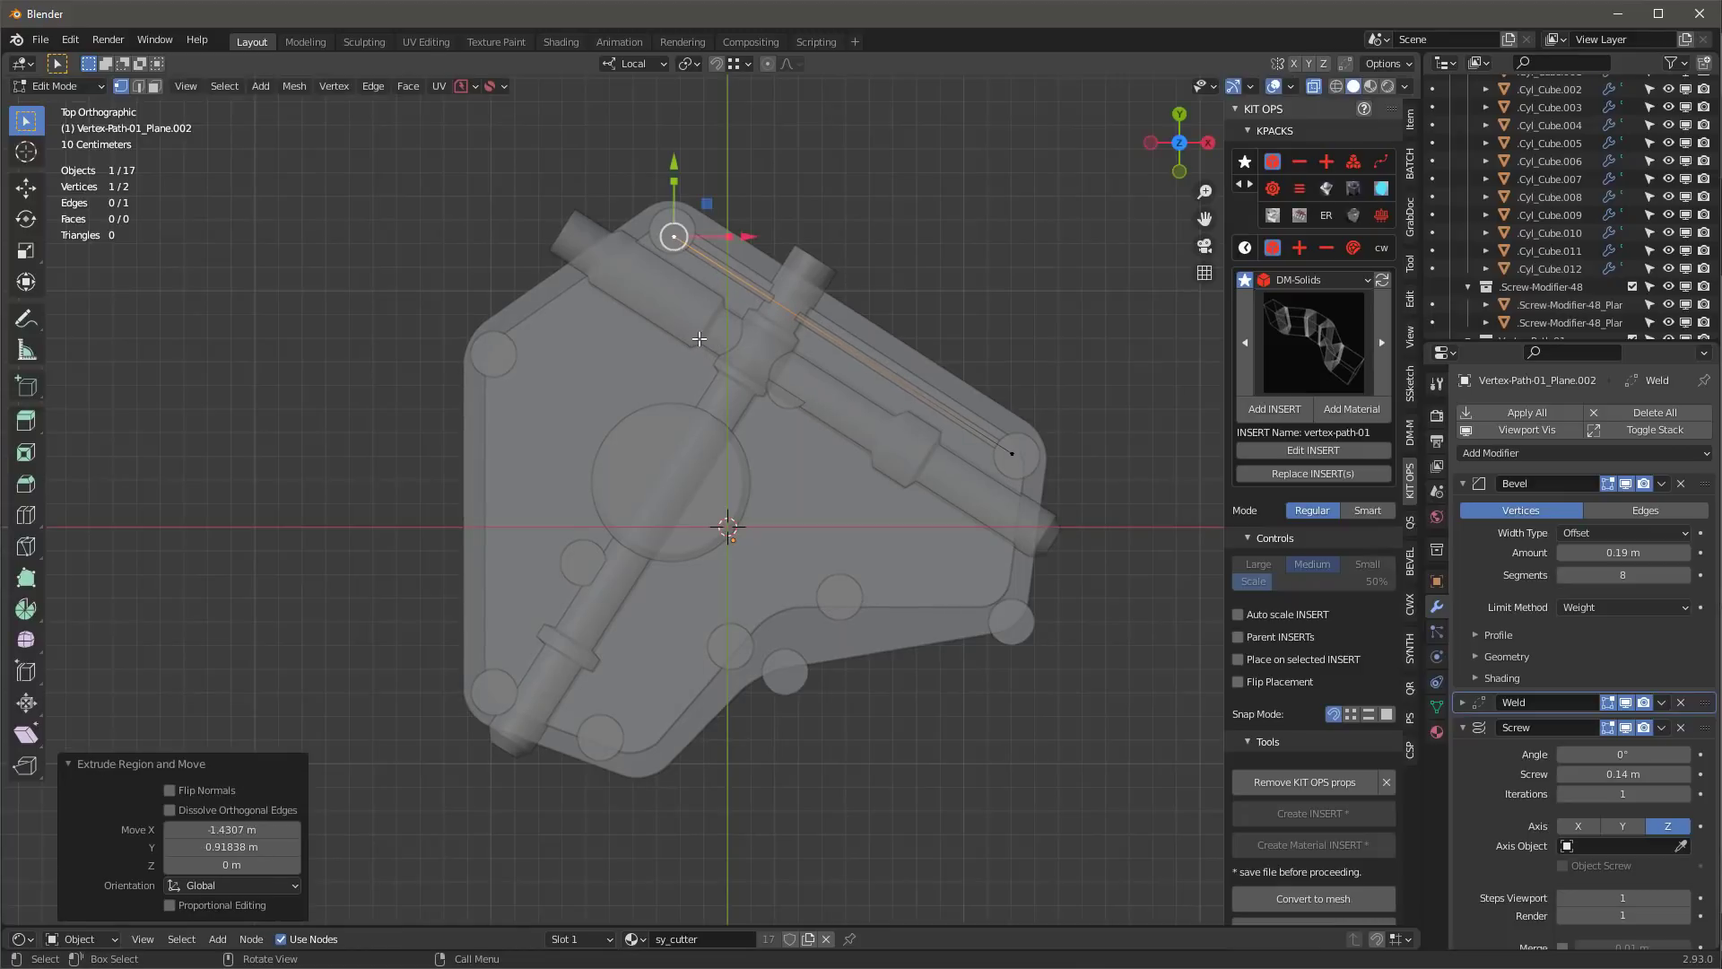
- Extrude a second edge from the upper-right corner vertex down to the plate's lower-right bolt, and reselect the corner vertex
click(1013, 453)
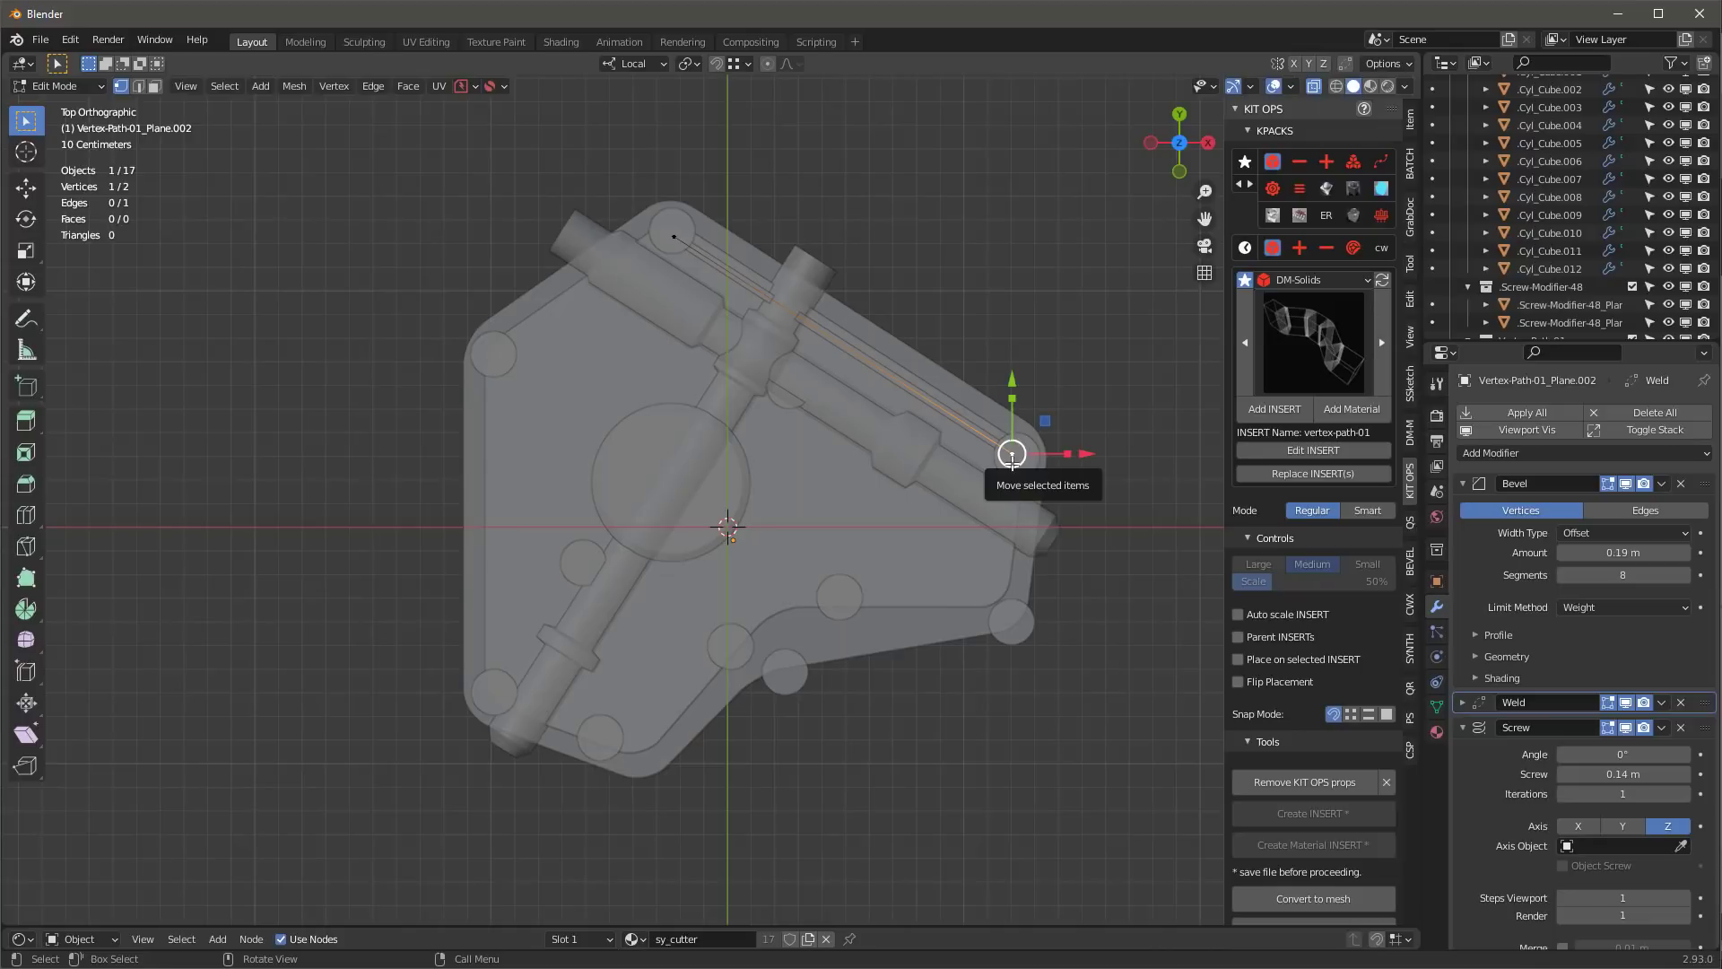
key(e)
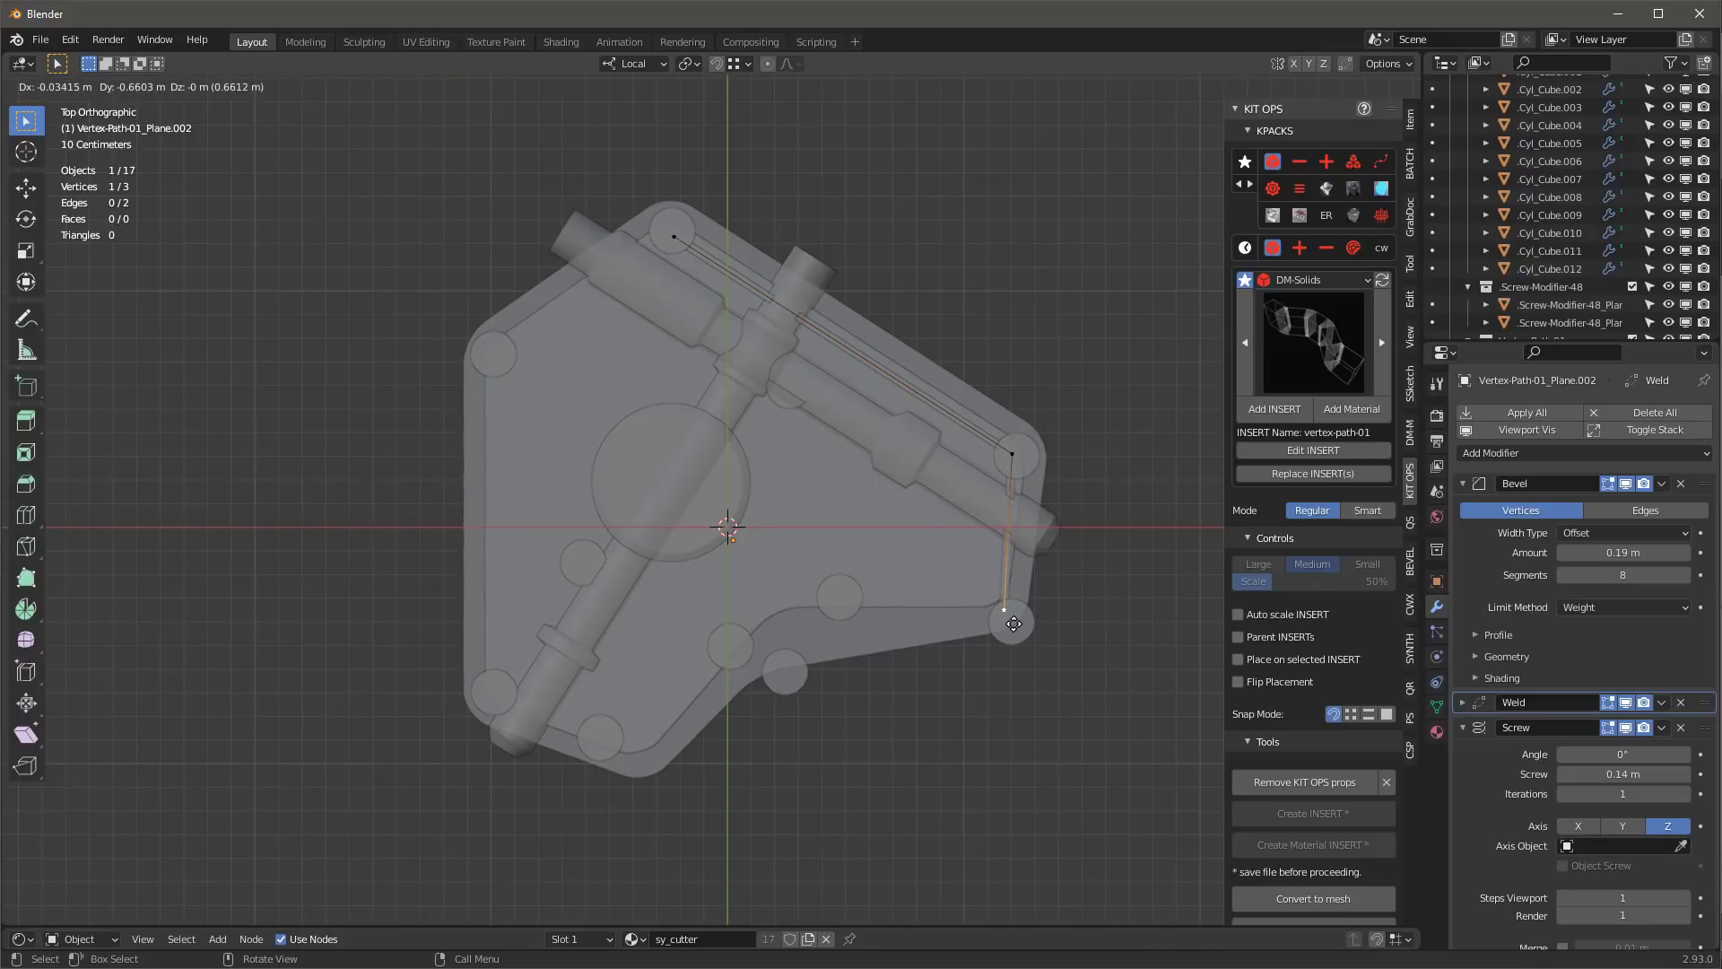
click(1019, 622)
click(1012, 455)
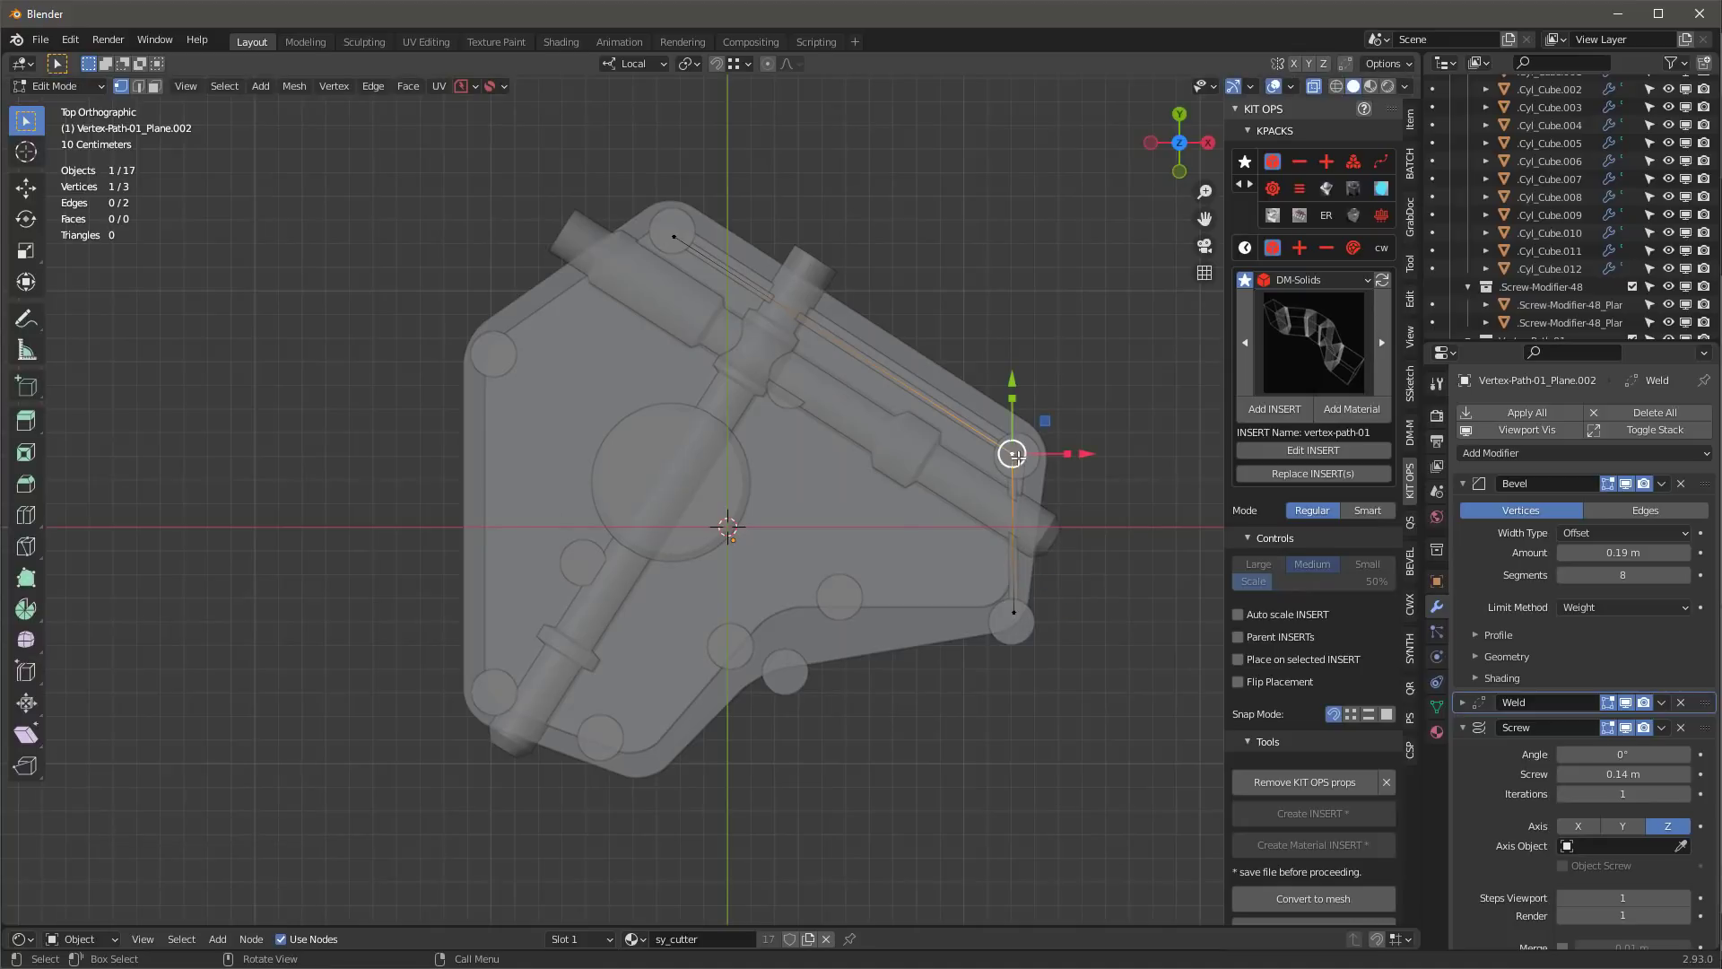
- Fine-tune the positions of the path's two vertices on the plate's upper-right and lower-right bolts
key(g)
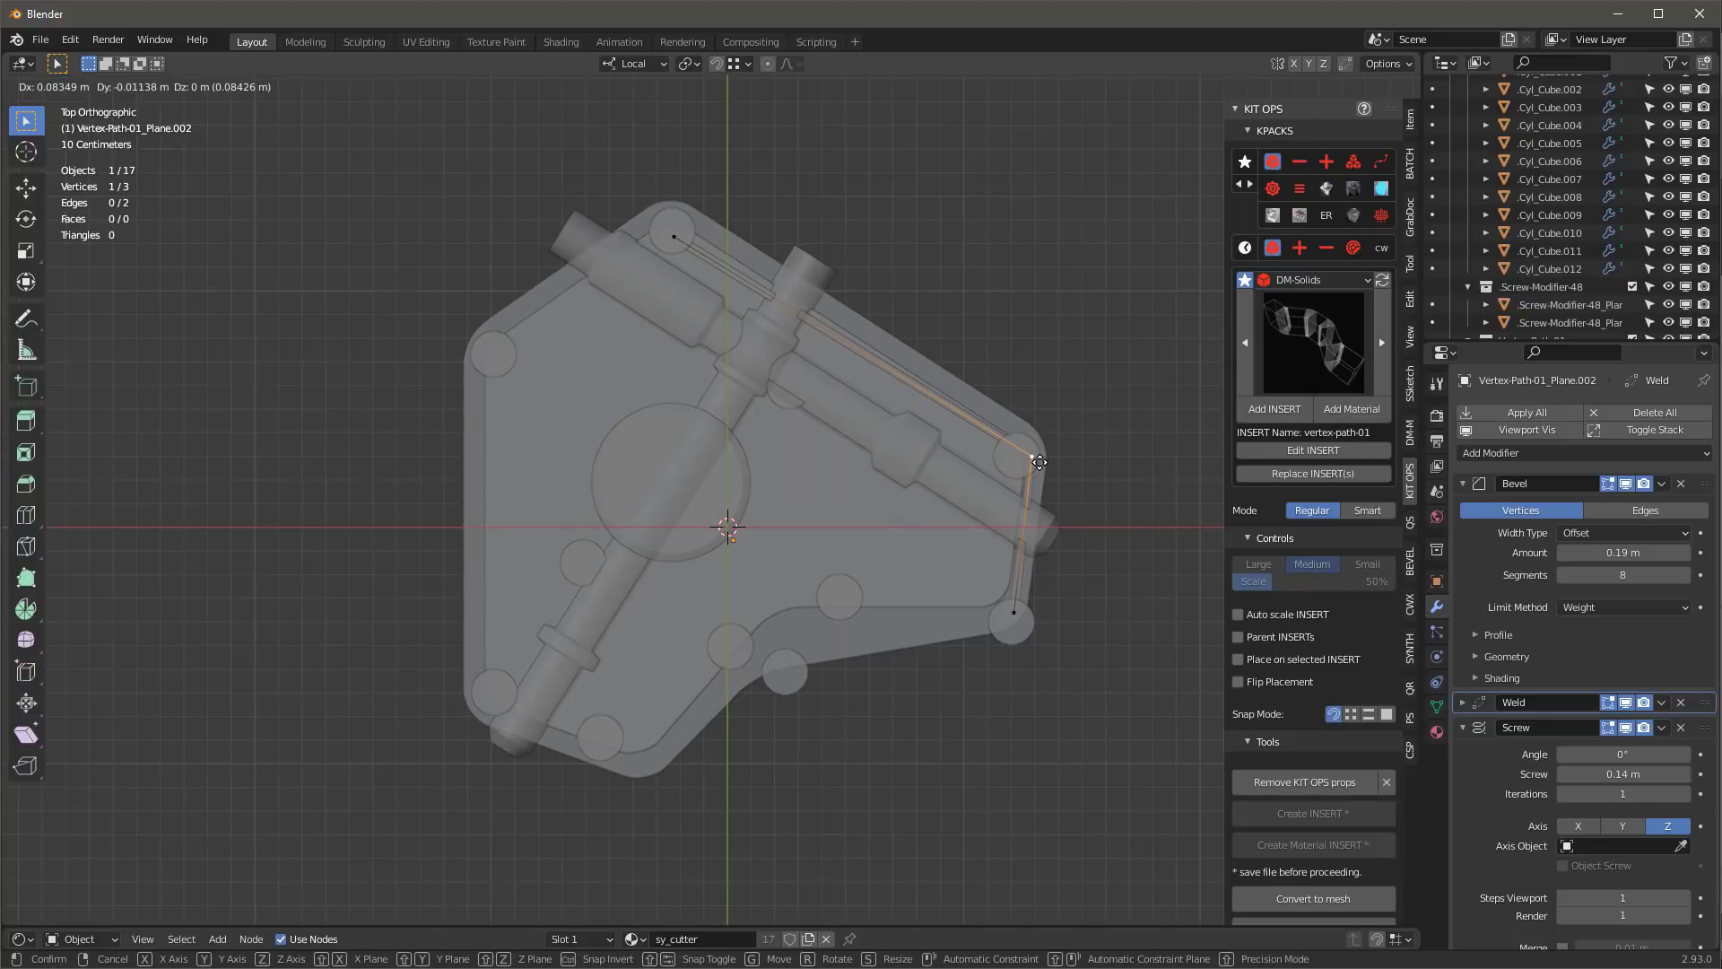
click(1039, 461)
click(1015, 615)
key(g)
click(1009, 614)
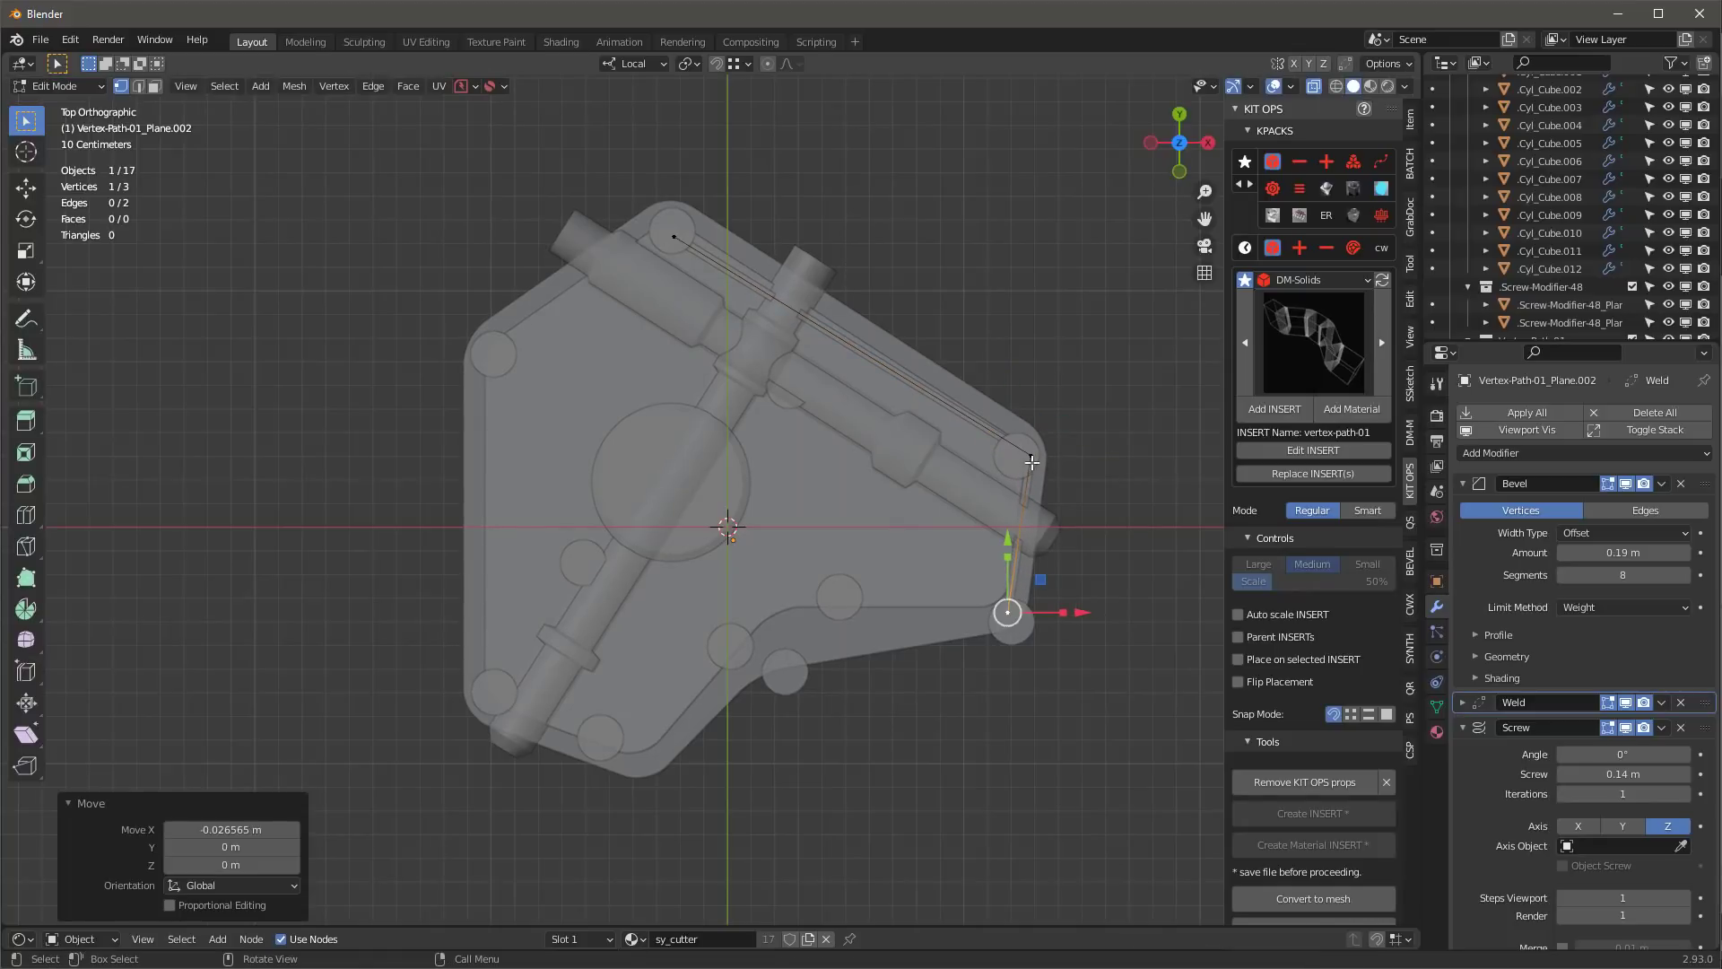
click(1032, 458)
key(g)
click(1024, 455)
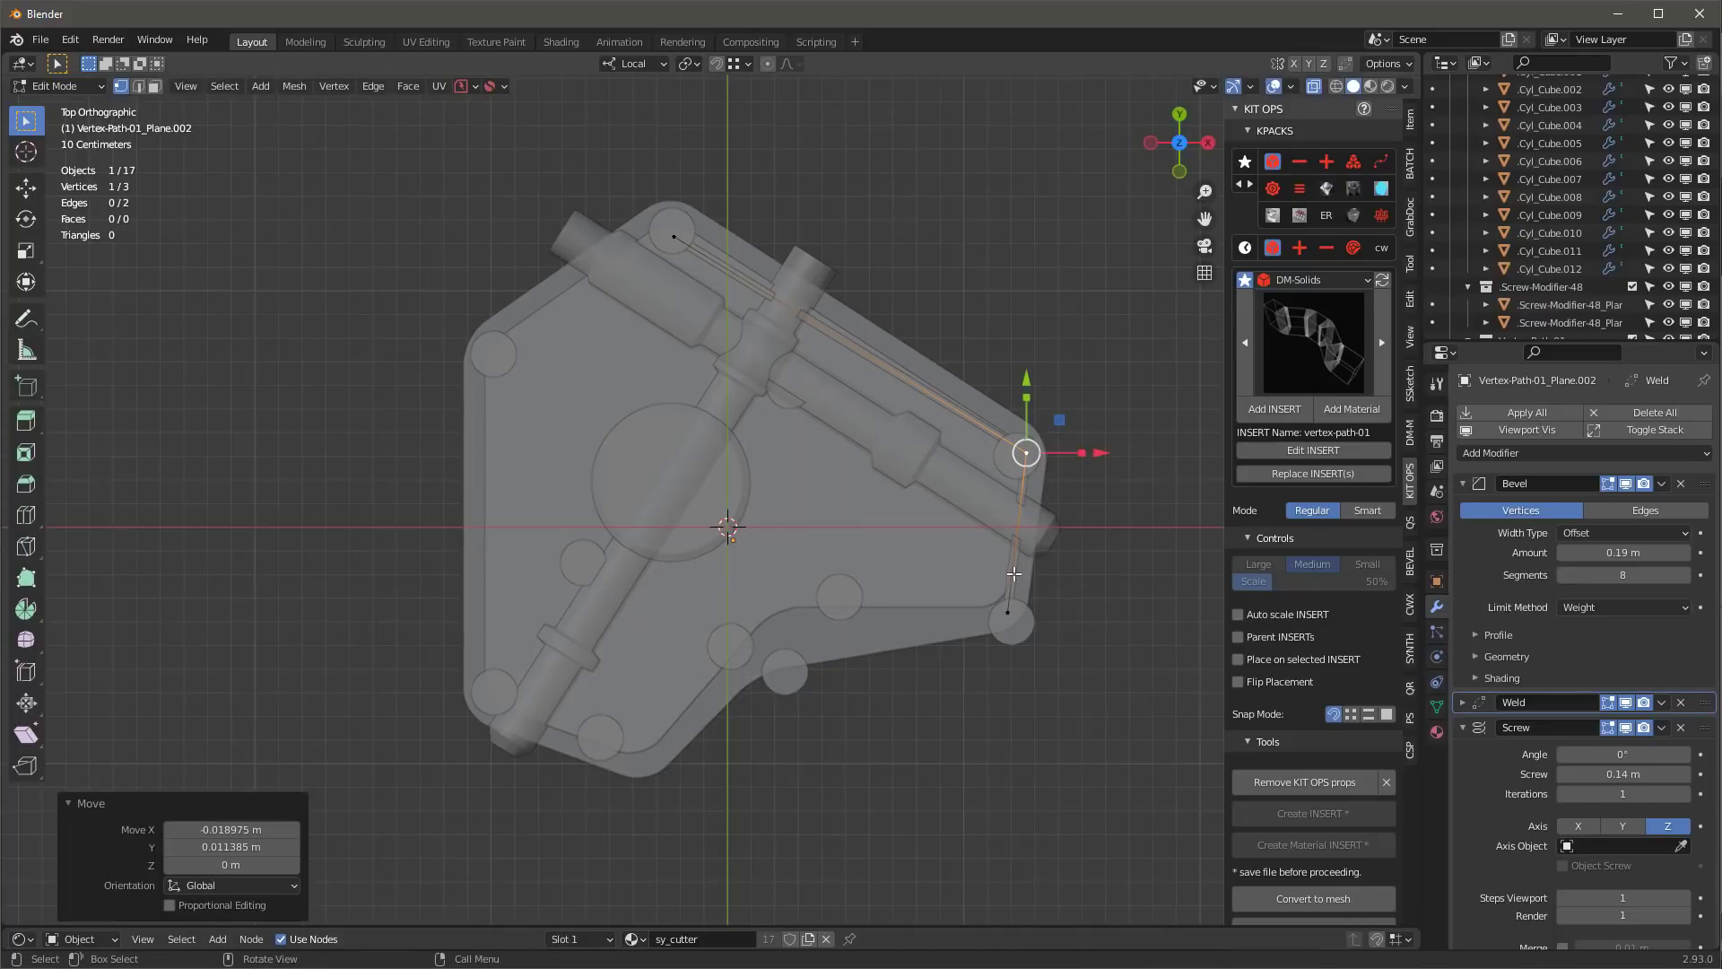
click(1009, 612)
- Duplicate the vertex at the lower-right bolt and extrude edges to the bolt left of it and on toward the central disc
scroll(1597, 777, down, 10)
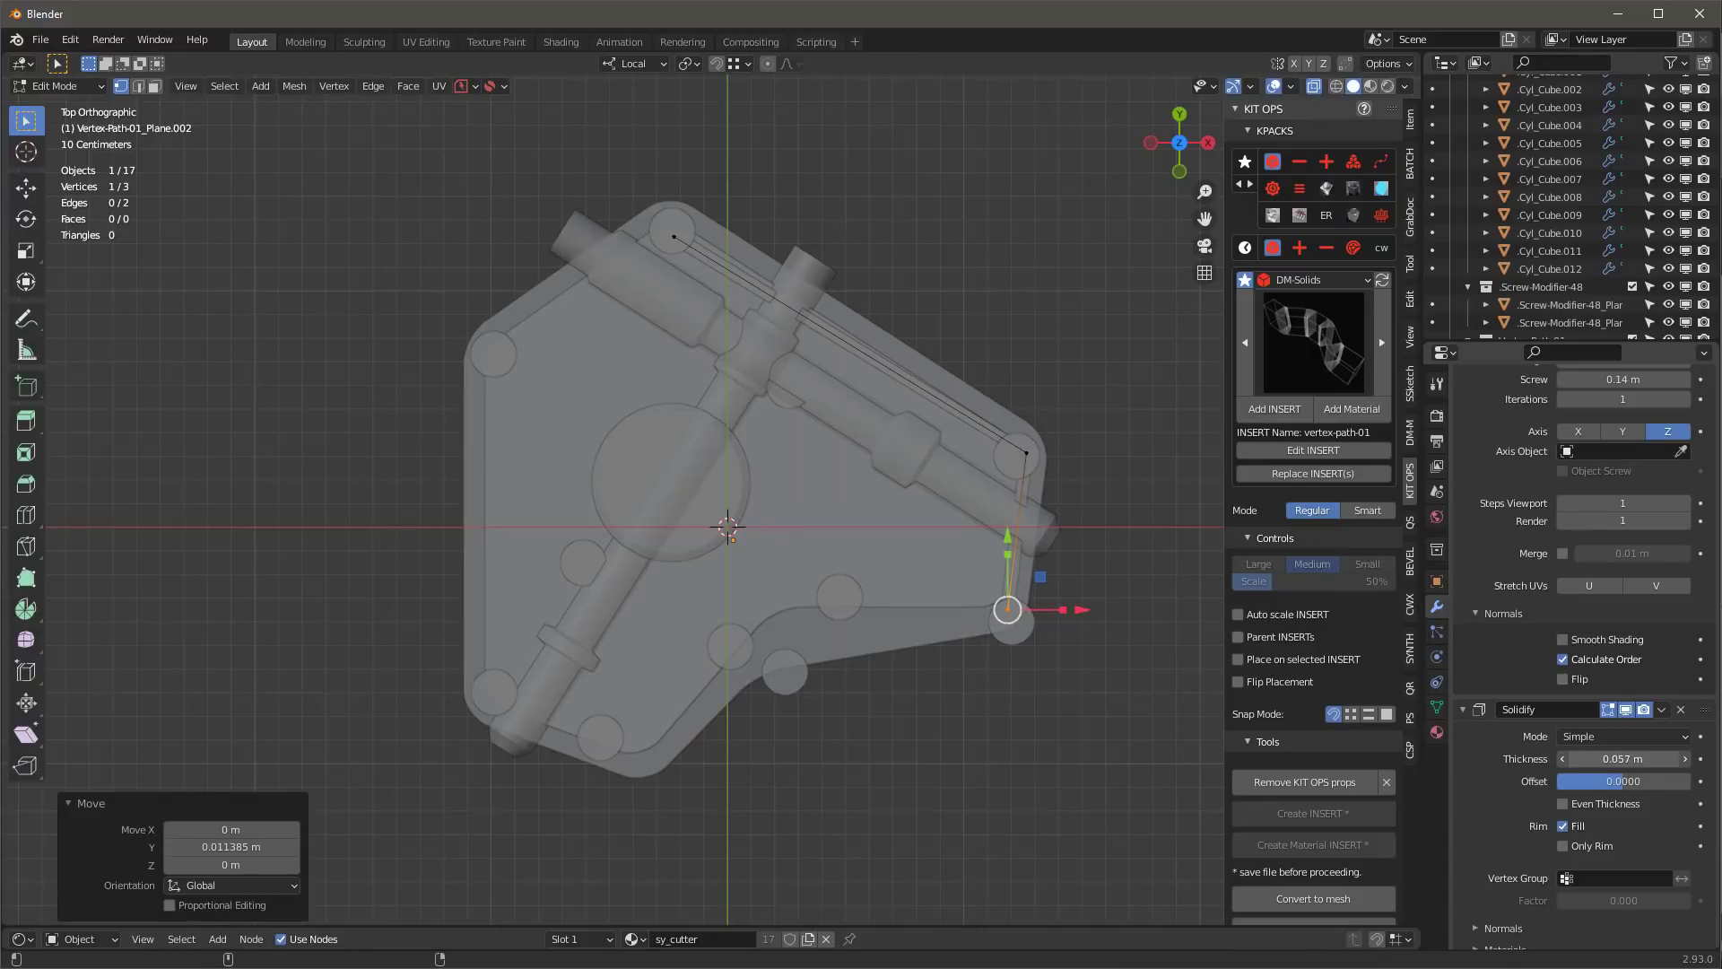
scroll(1034, 721, up, 2)
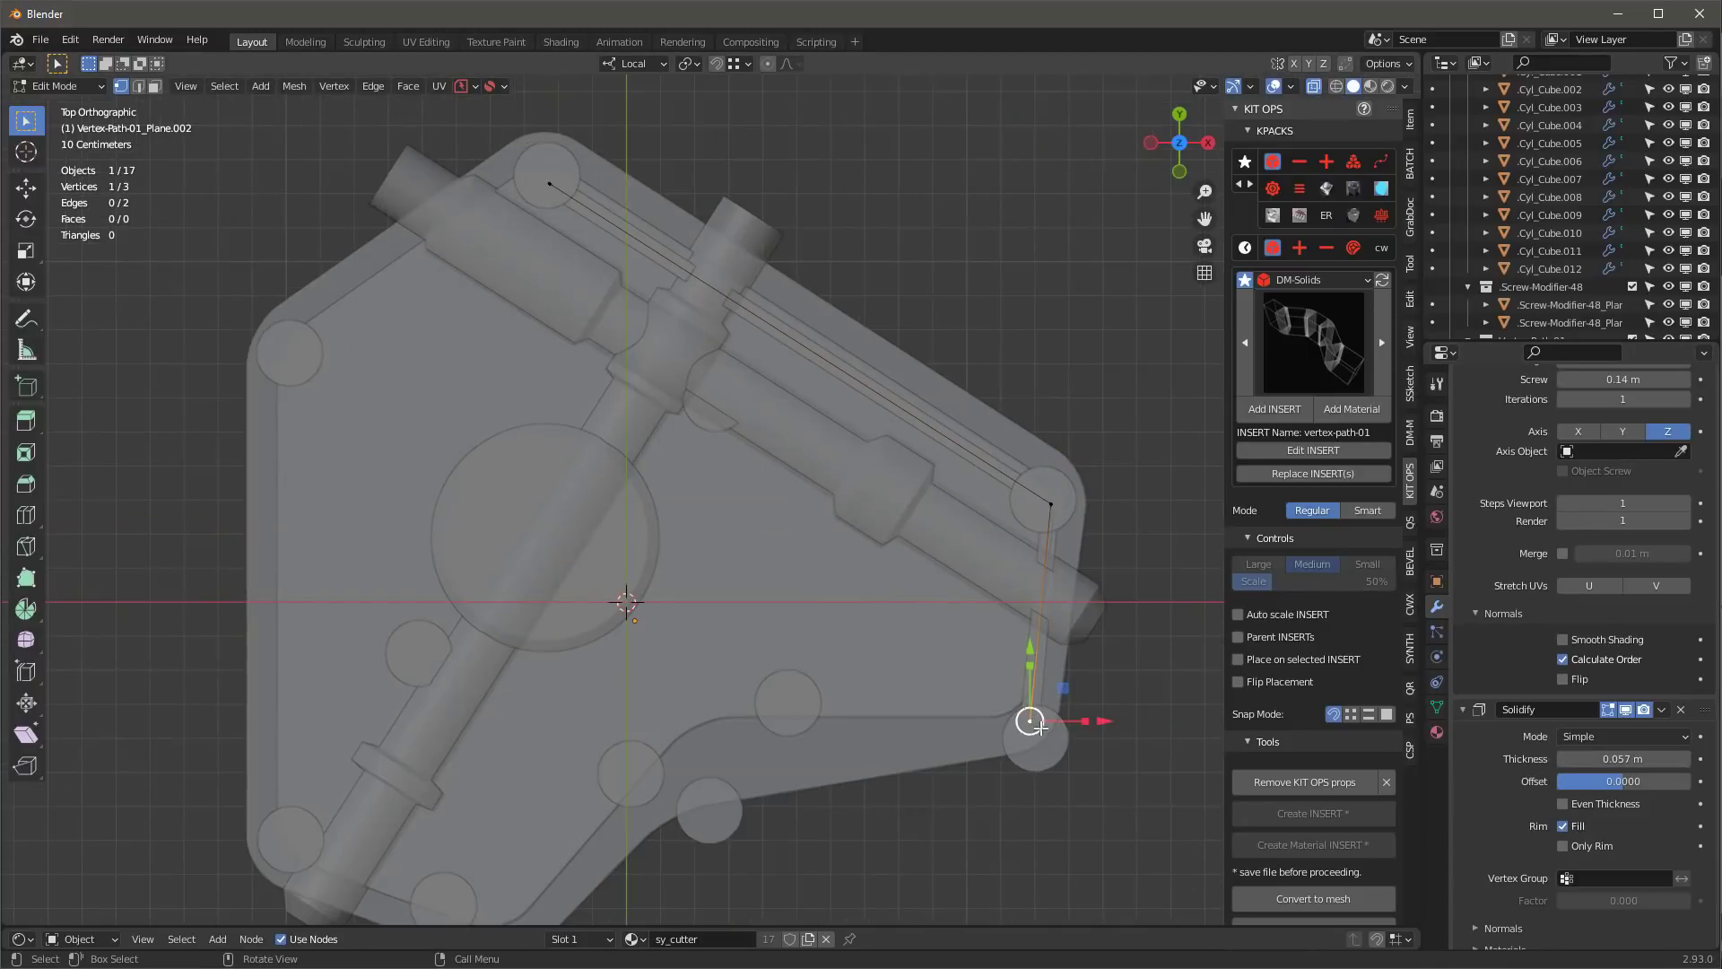
key(e)
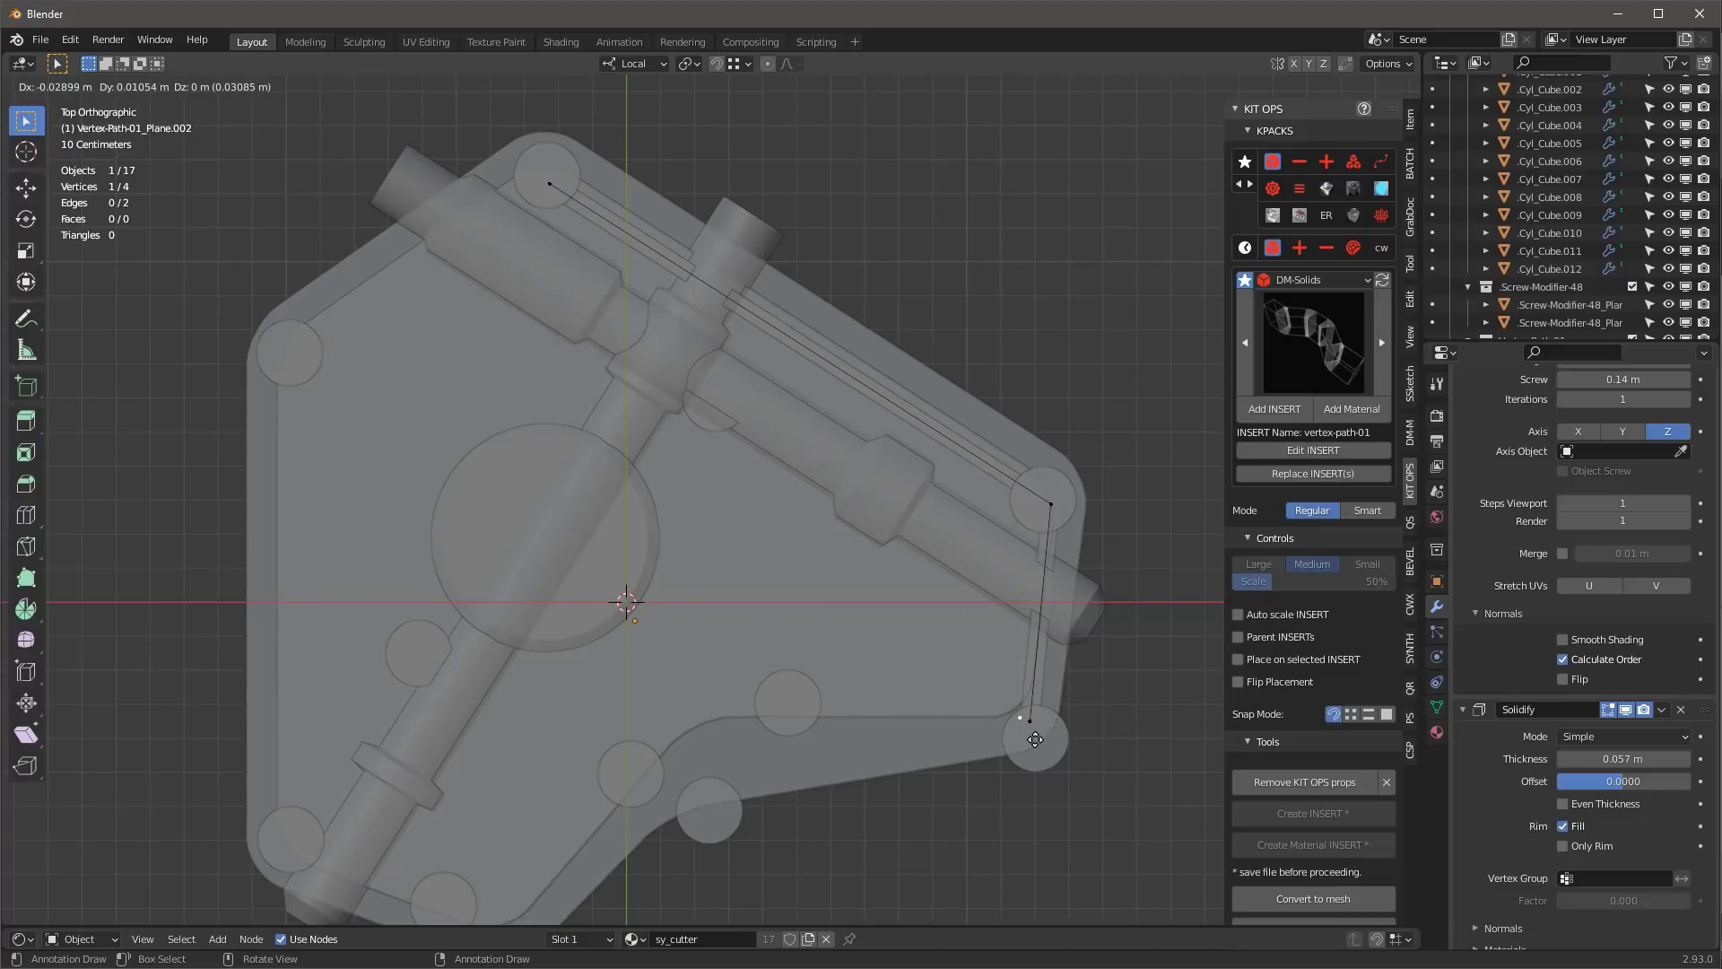
click(1035, 740)
key(e)
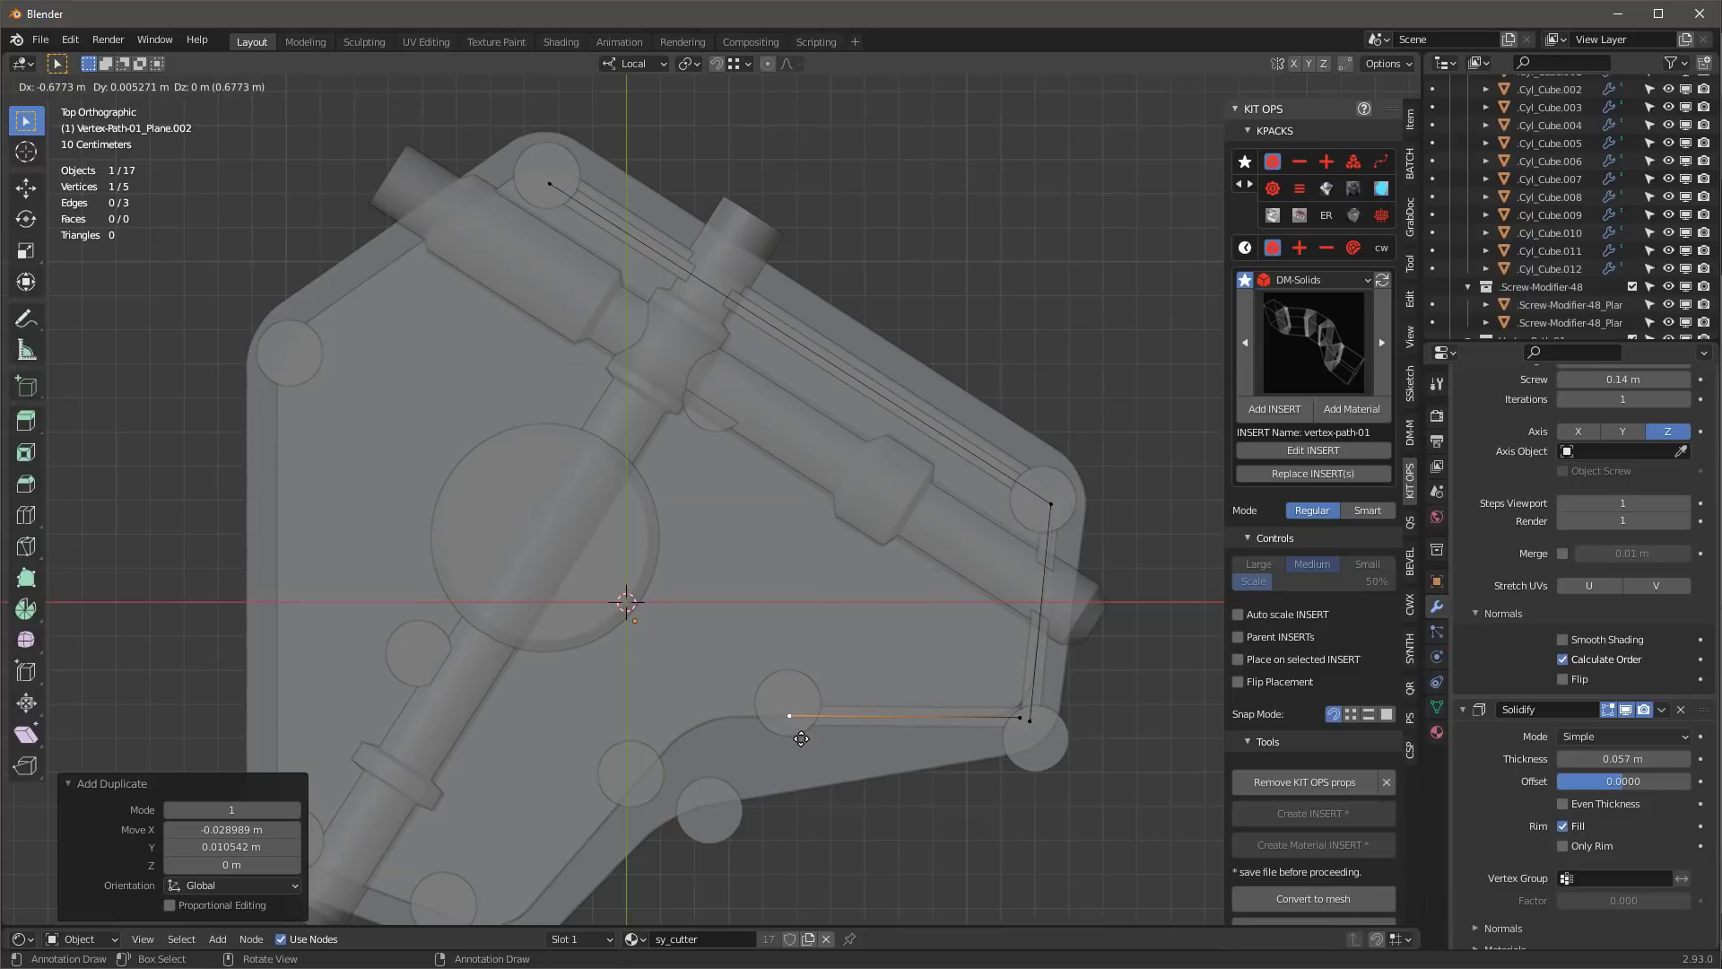
click(807, 741)
key(e)
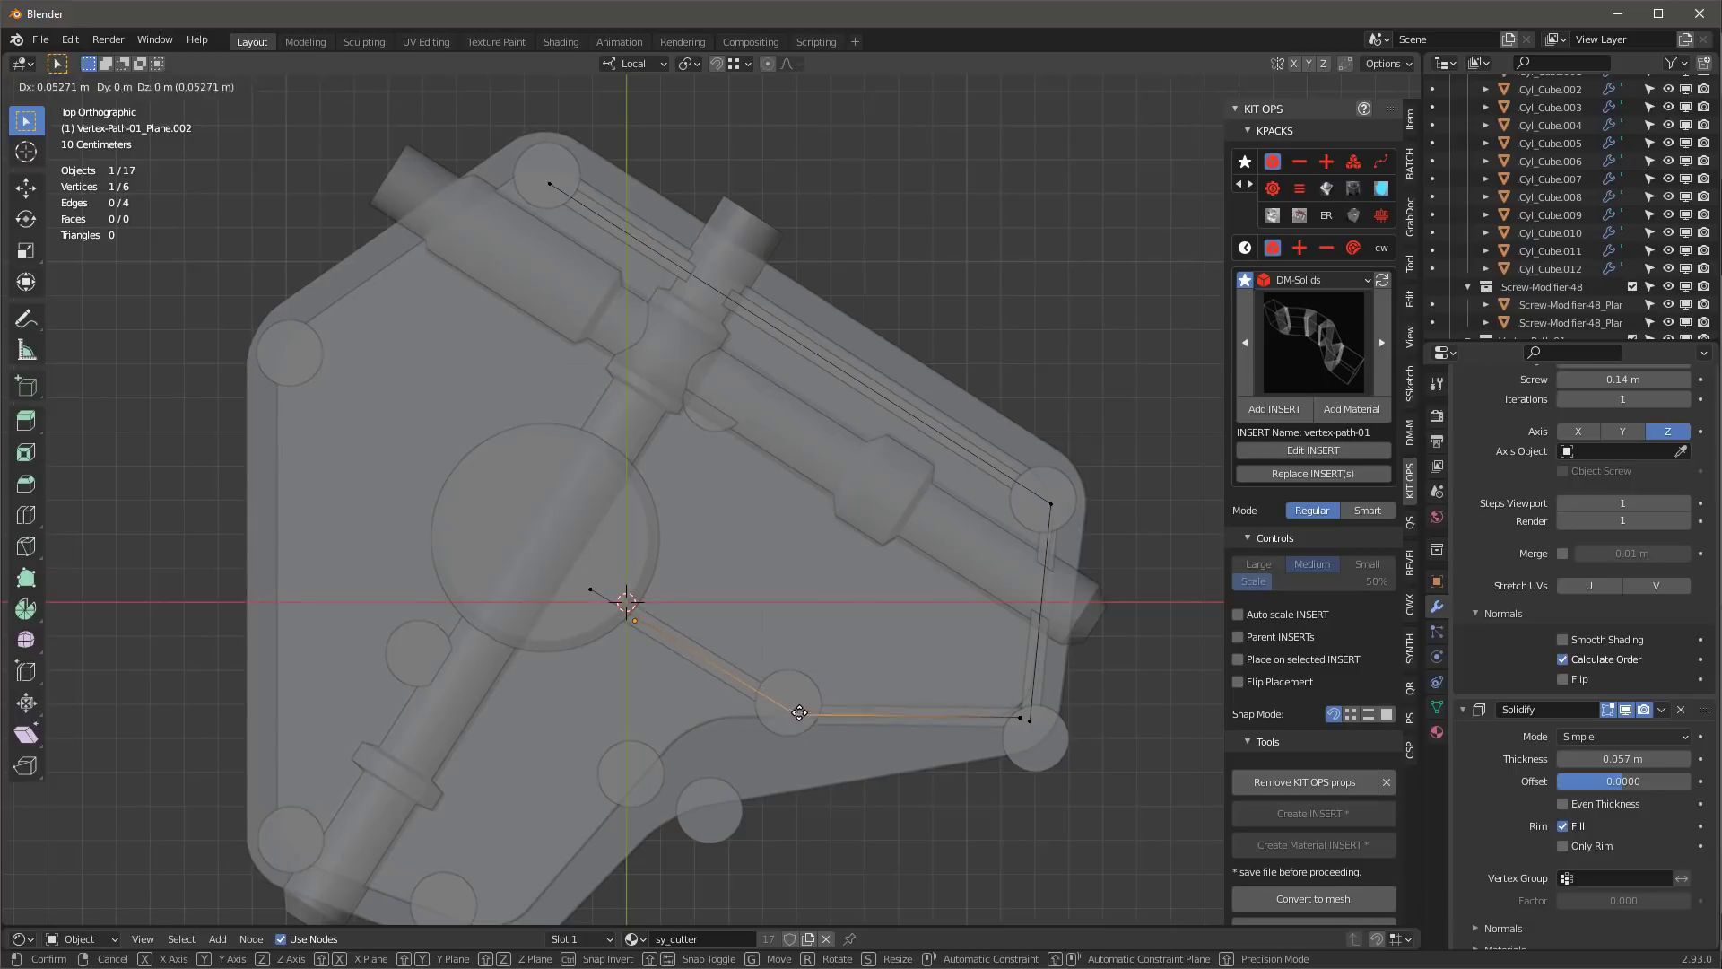
click(673, 644)
- Duplicate the vertex nearest the disc and extrude two edges each way from it to outline an open path around the disc's right side
key(e)
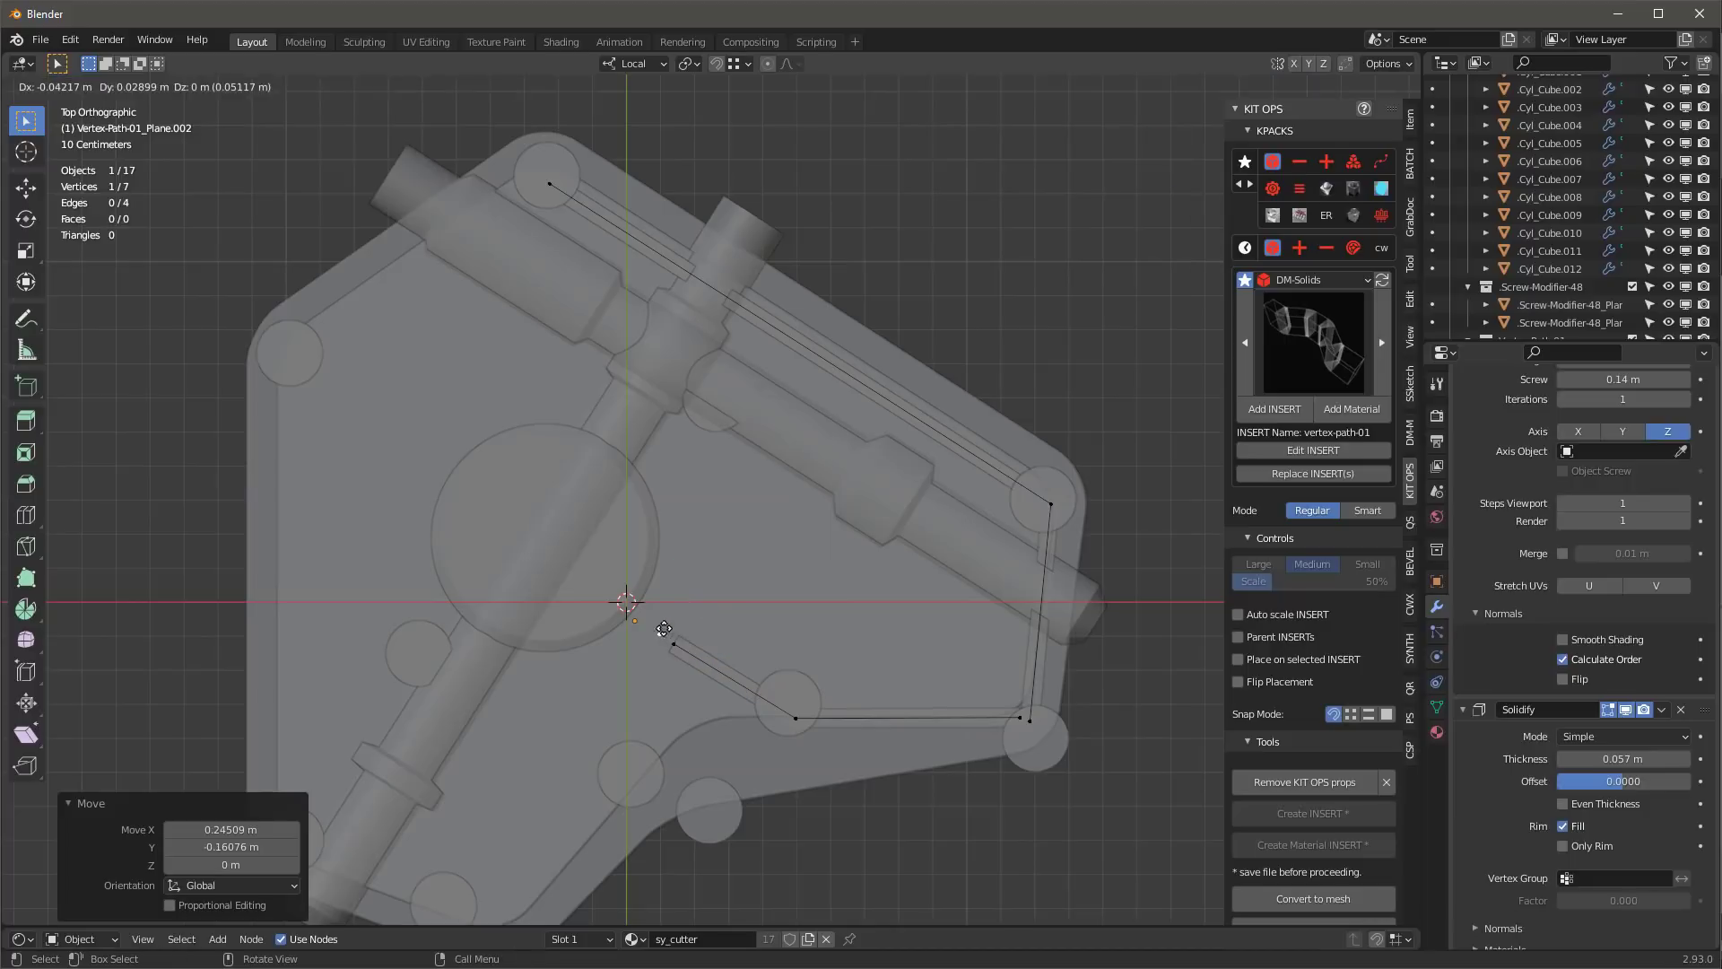
click(660, 633)
key(e)
click(748, 507)
key(e)
click(647, 408)
click(659, 631)
key(e)
click(565, 706)
key(e)
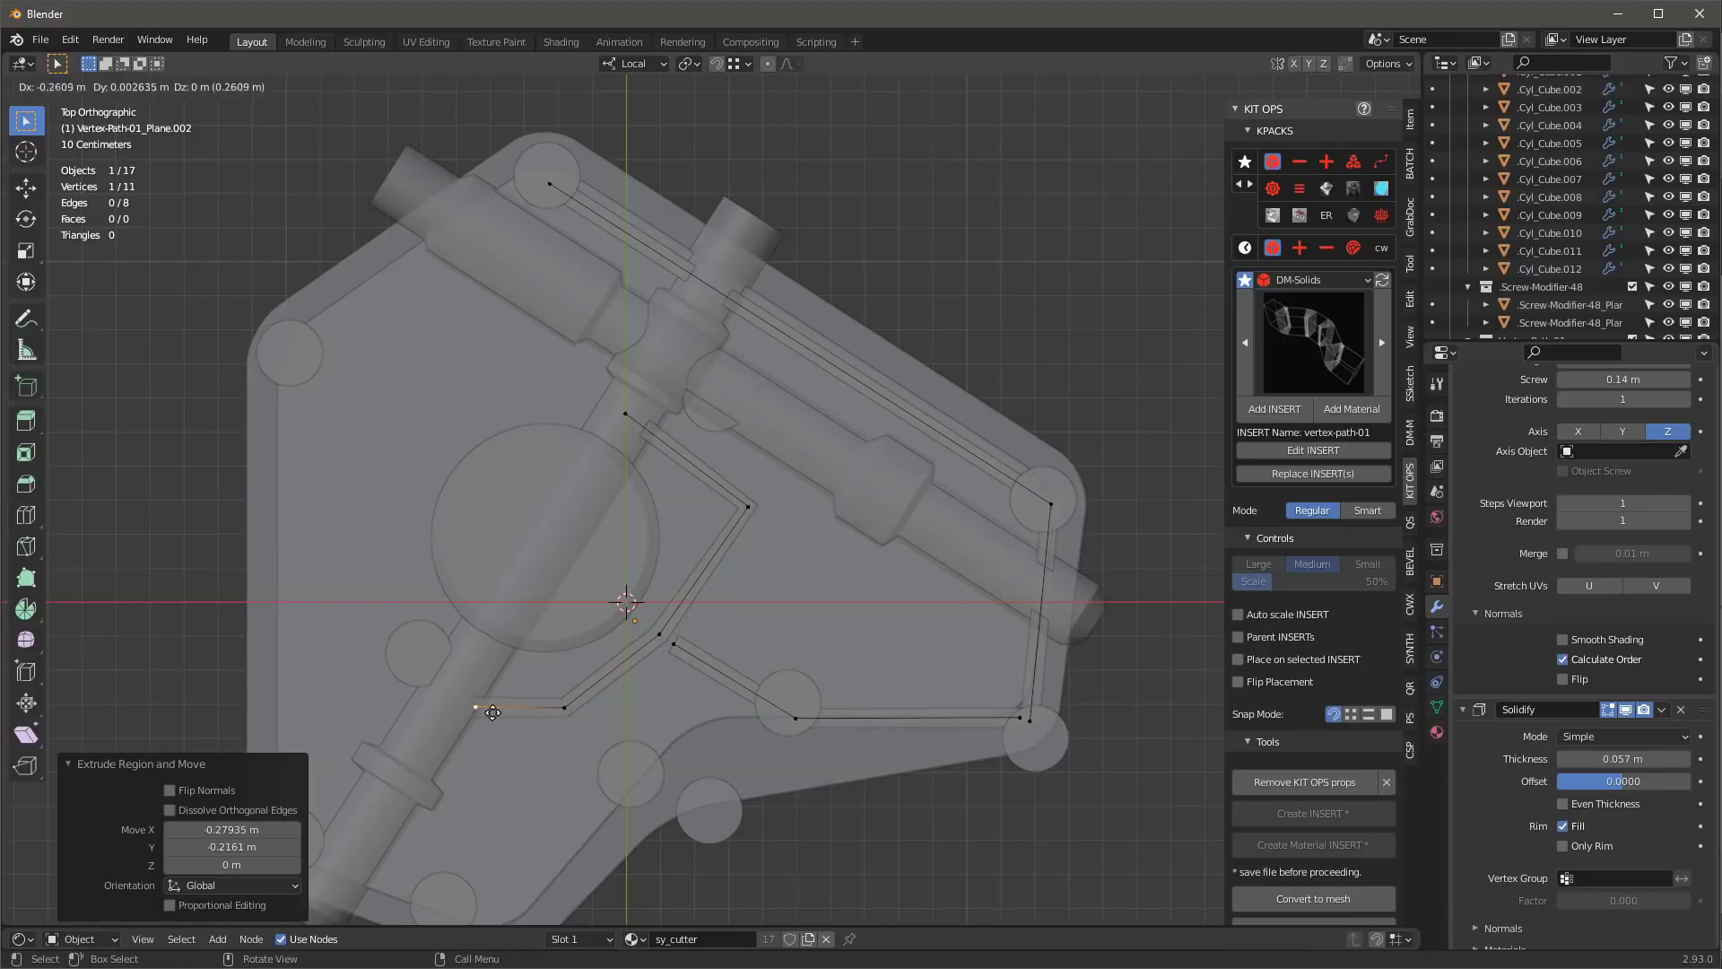
click(449, 707)
- Place a duplicated vertex on the bolt below the long shaft and extrude edges via the shaft's right-hand collar to the upper-right bolt
click(749, 506)
scroll(902, 613, down, 1)
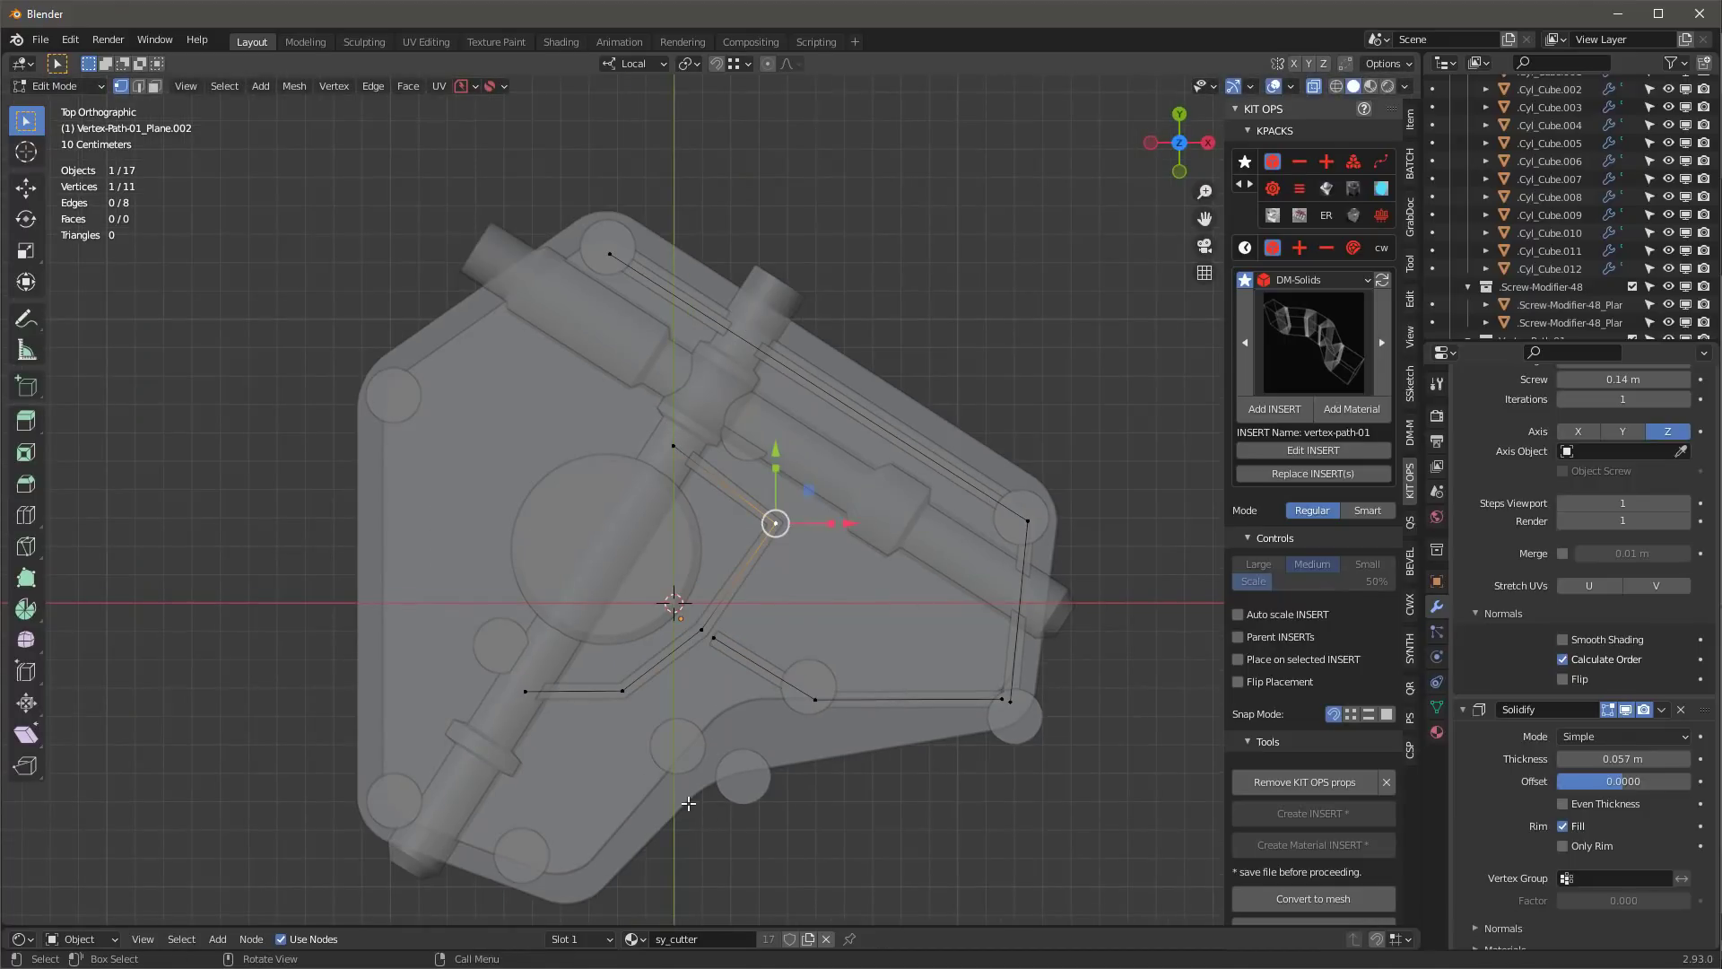
key(e)
click(823, 690)
key(e)
click(889, 515)
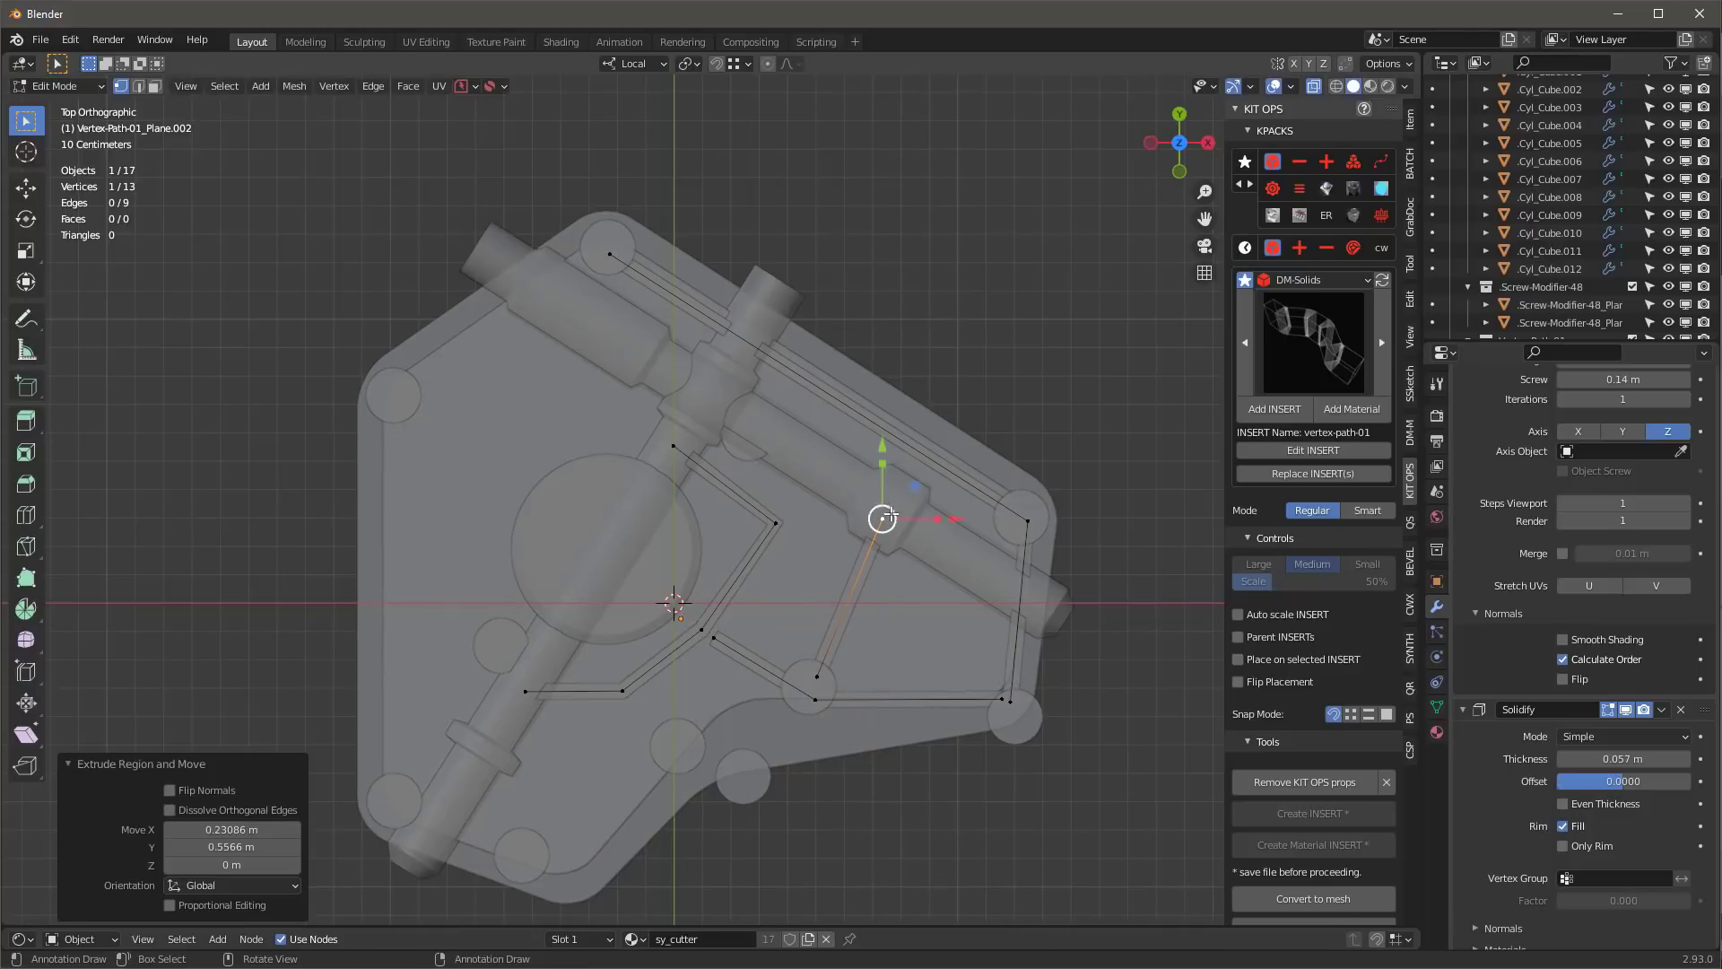
key(e)
click(1013, 521)
- Place a duplicated vertex on the topmost bolt and extrude edges along the plate's left and lower border bolts to the lower-middle bolt
click(673, 446)
key(e)
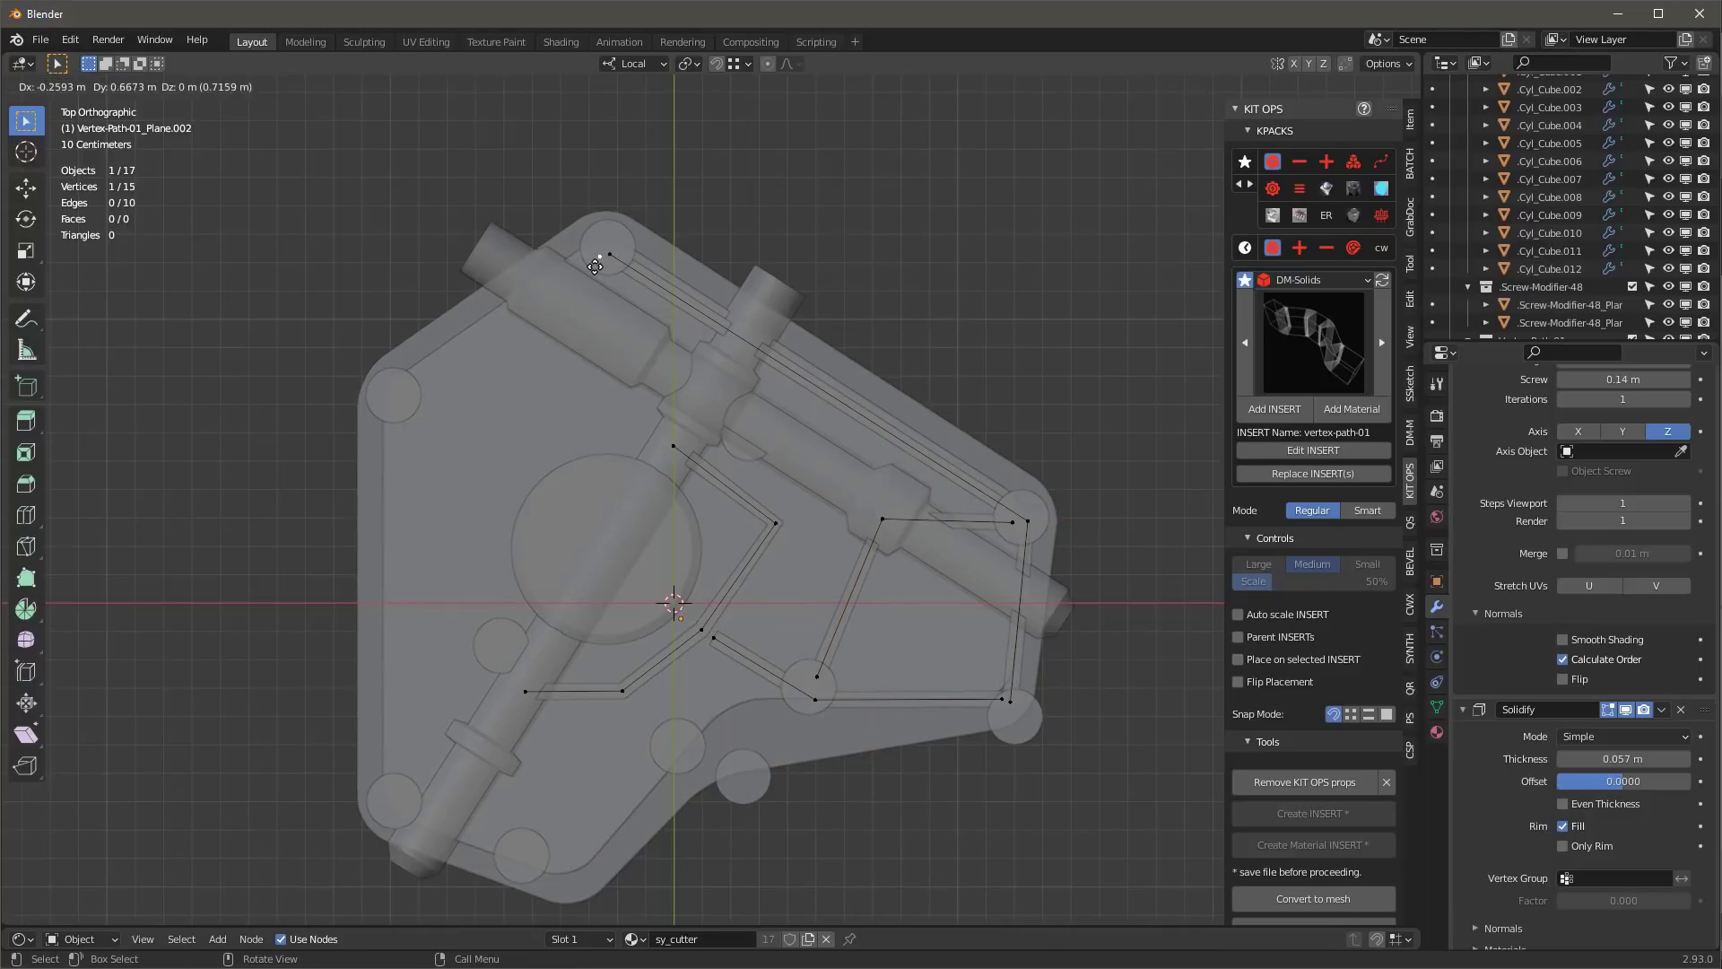
click(594, 267)
key(e)
click(407, 395)
key(e)
click(400, 791)
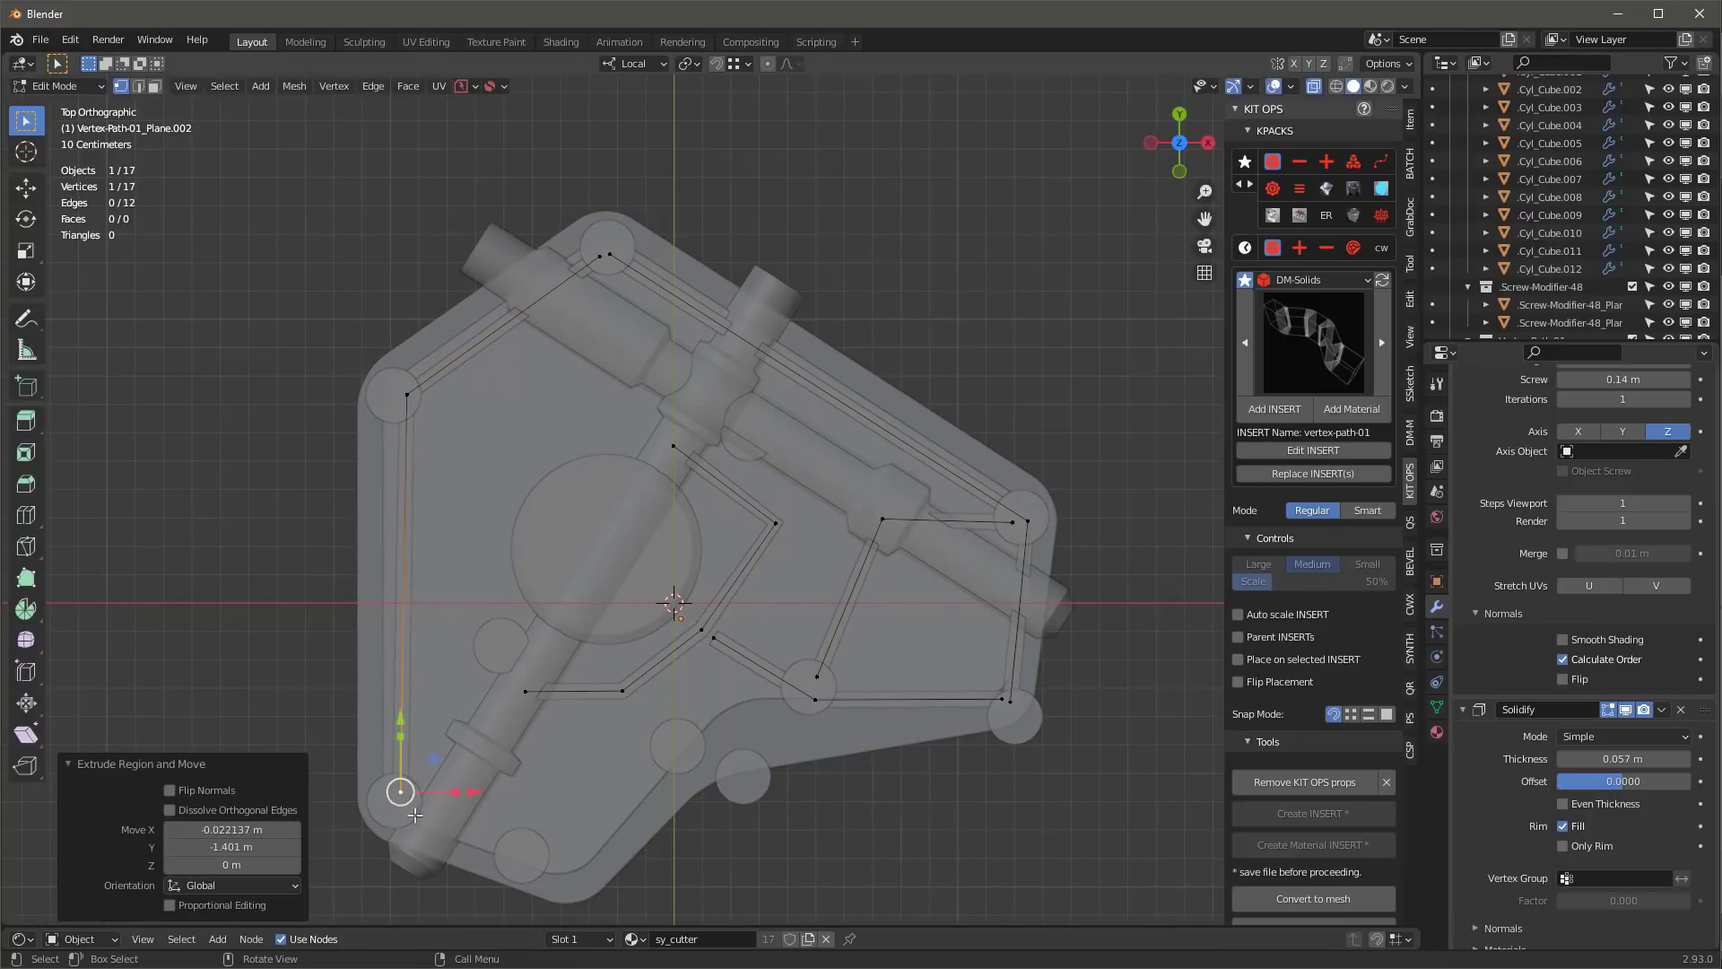
key(e)
click(523, 848)
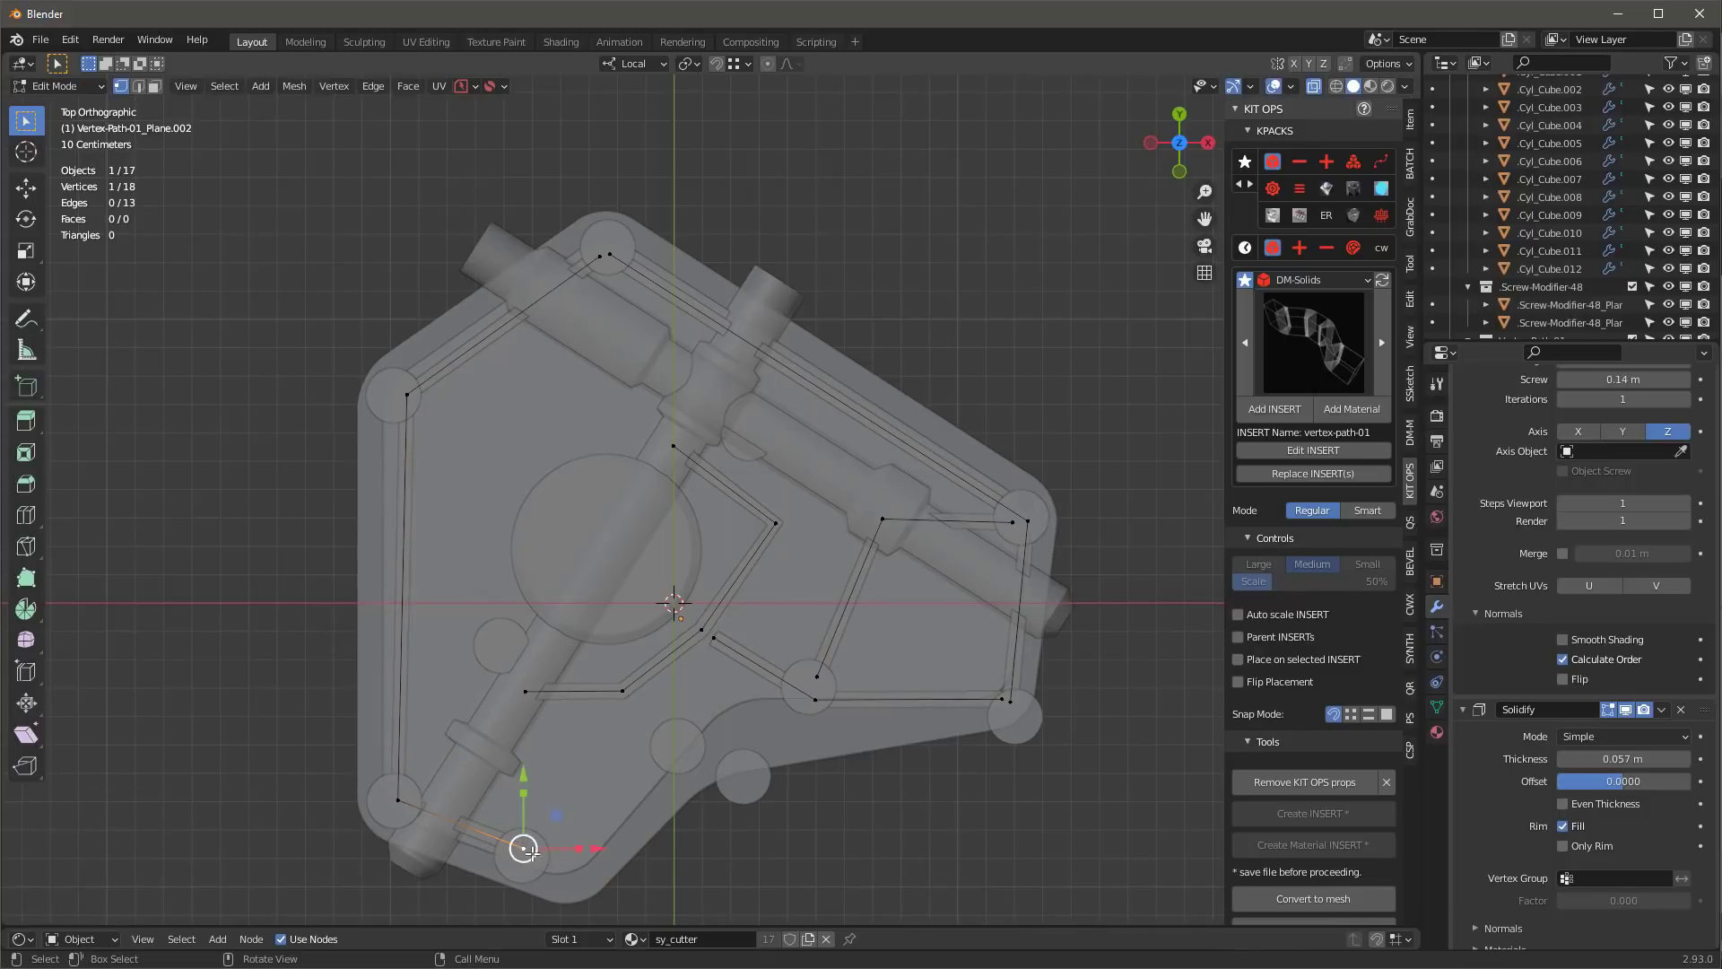
key(e)
click(679, 737)
- Place a duplicated vertex on the small bolt left of the diagonal shaft and extrude an edge to the upper-left bolt
click(523, 689)
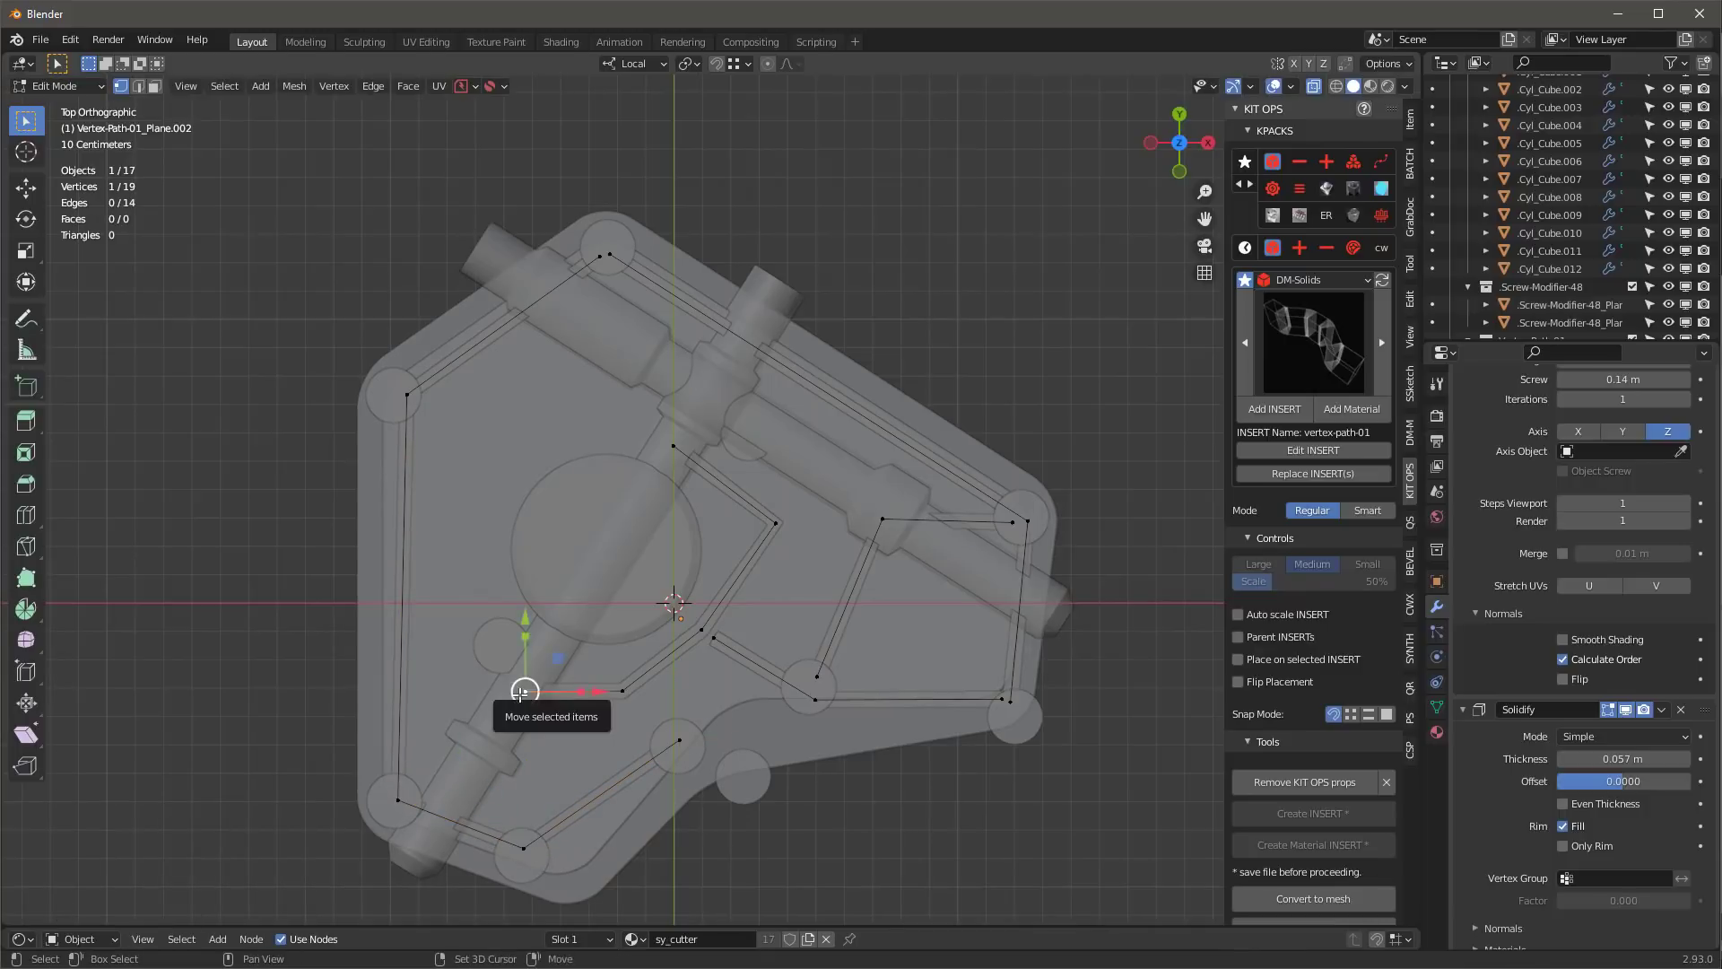
key(shift+d)
click(499, 639)
key(e)
click(400, 402)
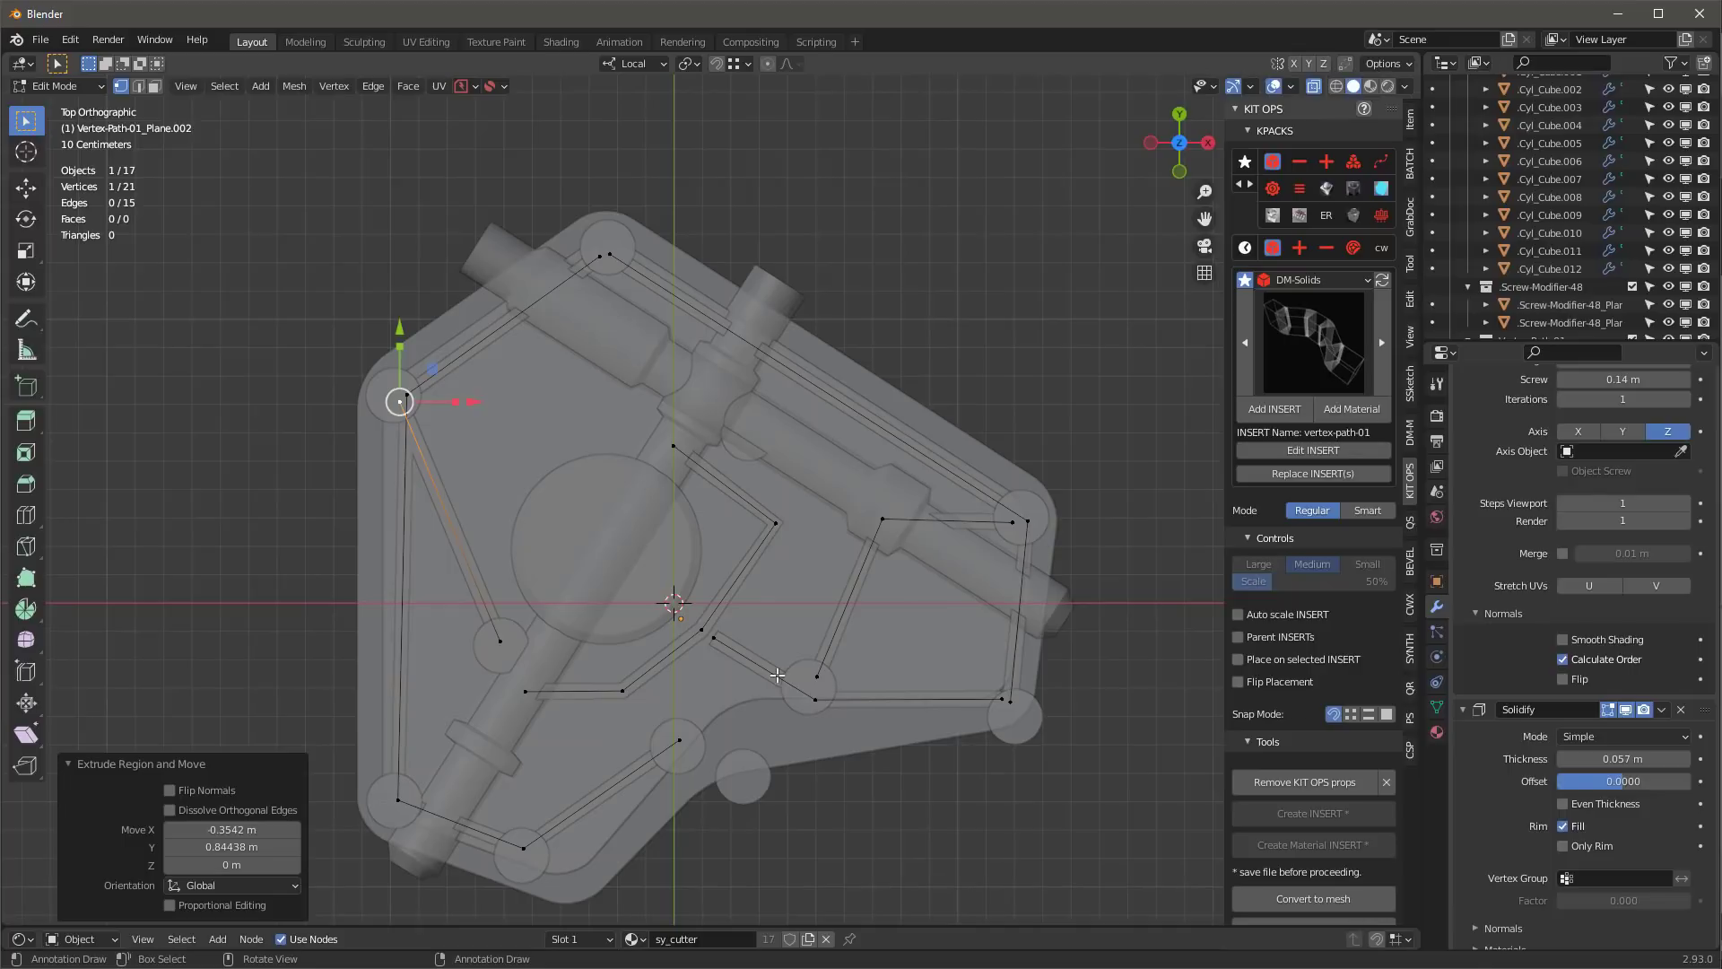
- Move the lower-right rib's inner end onto the central disc and extrude another edge from the lower-middle bolt to the disc
click(714, 638)
key(g)
click(652, 592)
click(682, 738)
key(e)
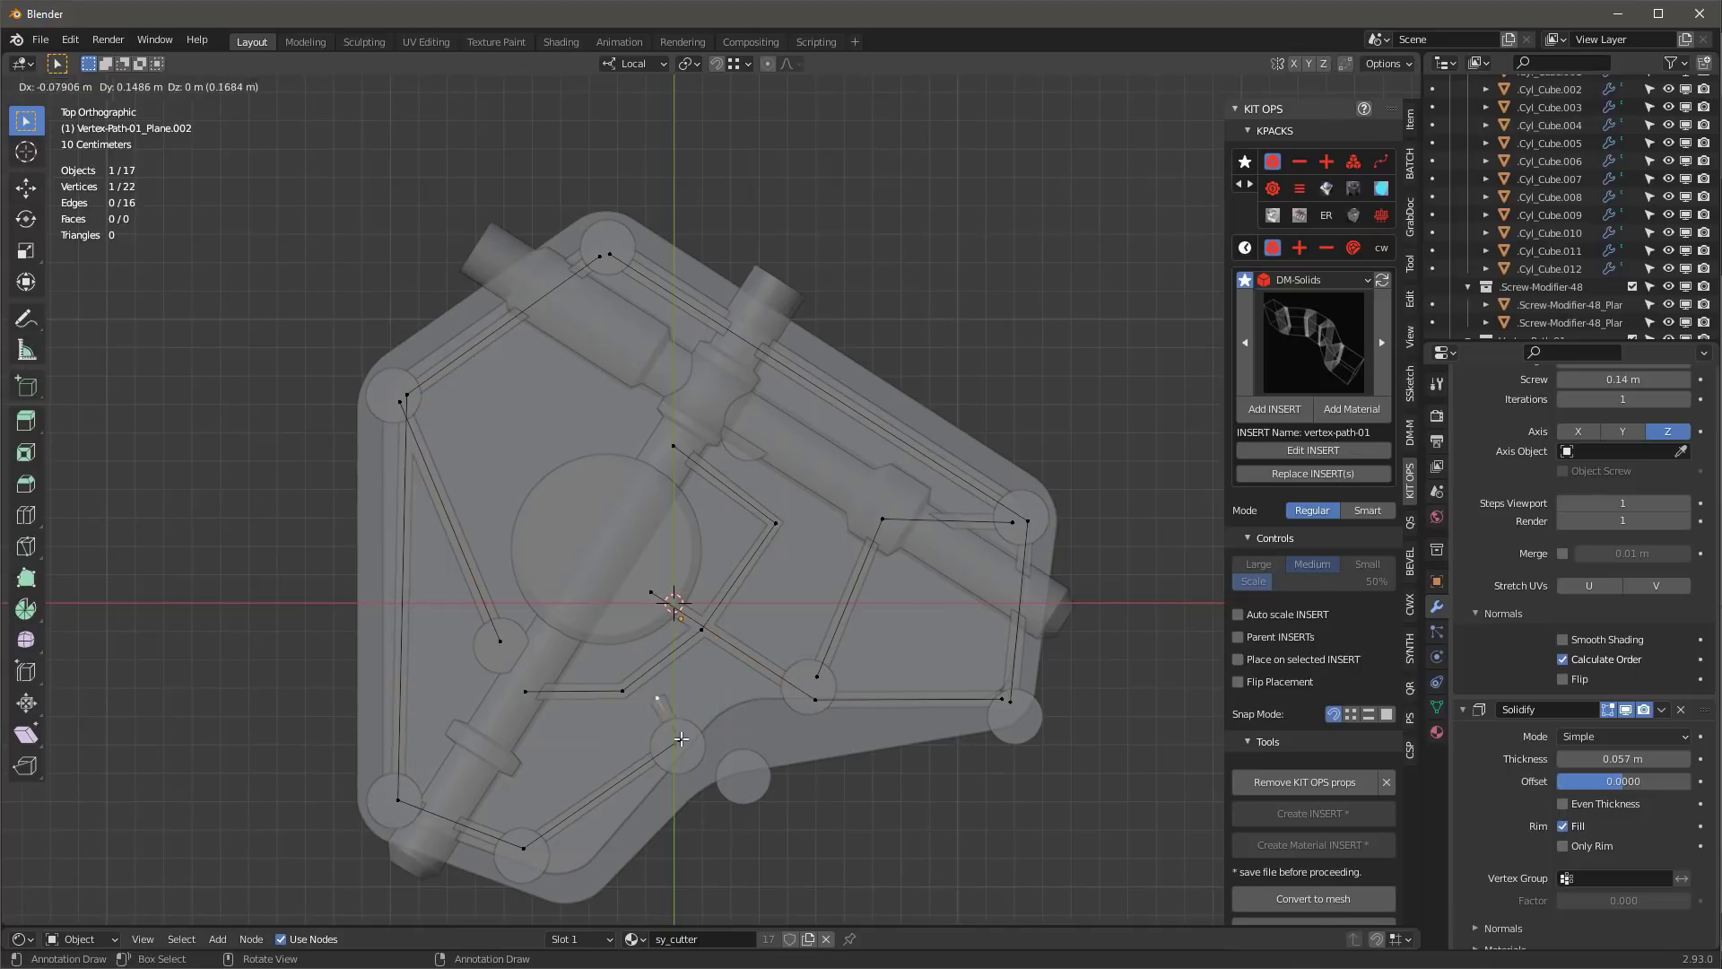
click(624, 608)
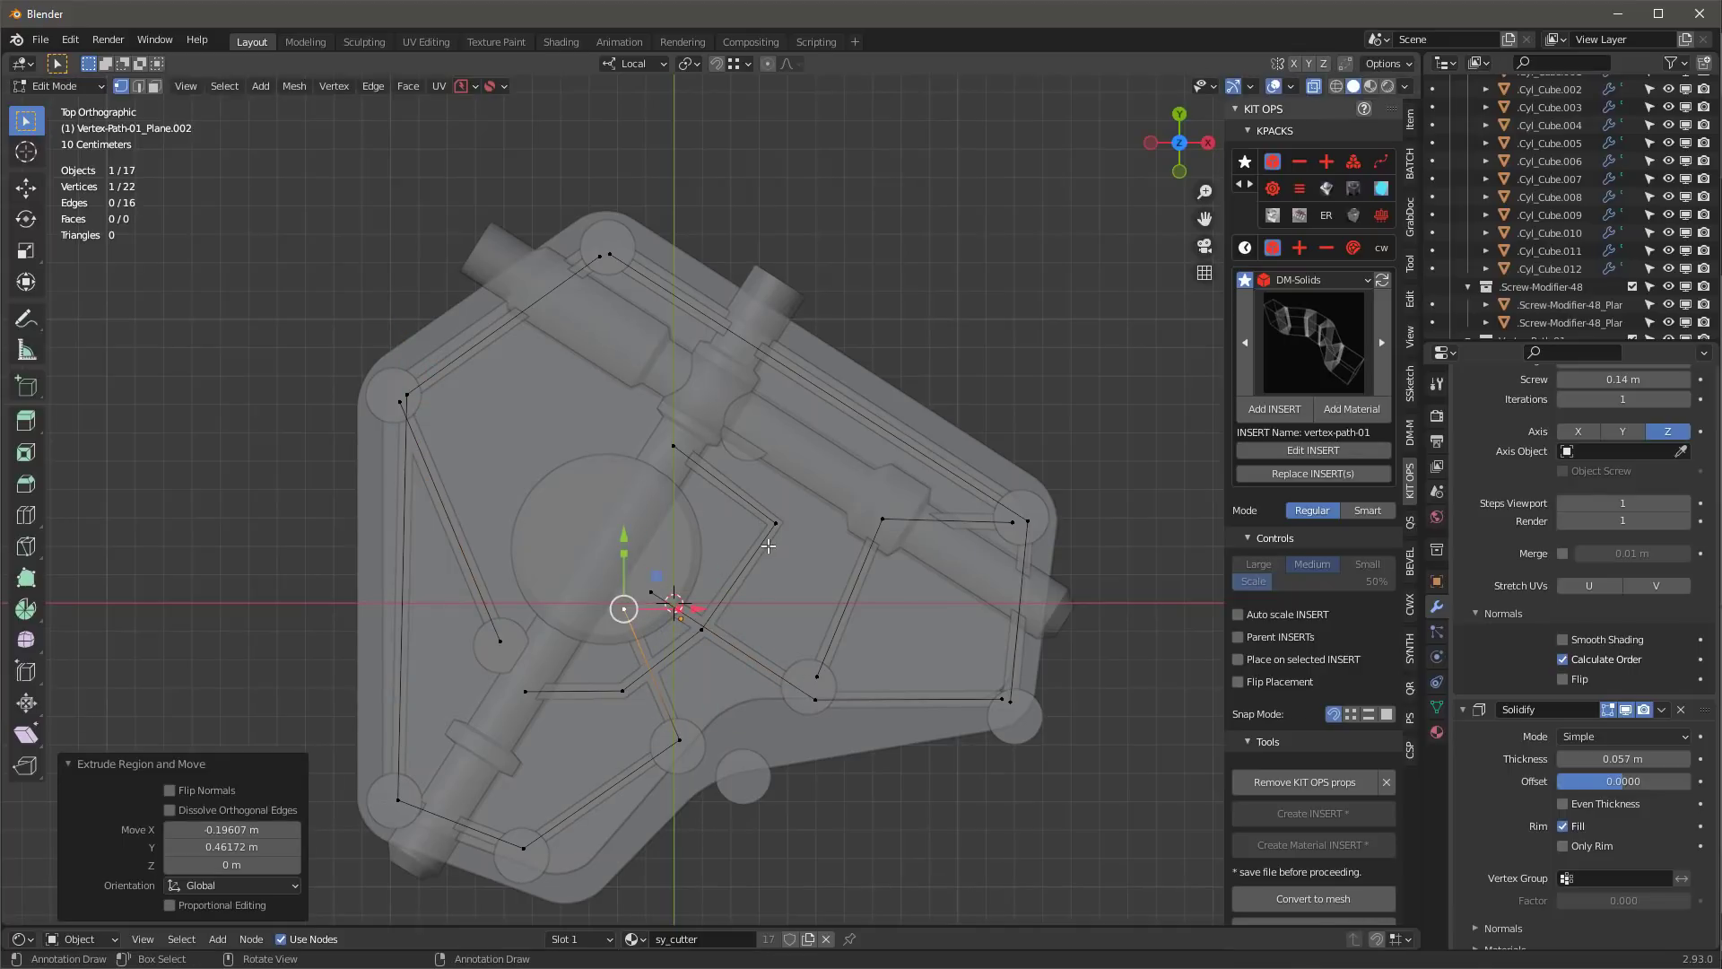
- Duplicate vertices onto the topmost bolt and extrude two diverging edges from there down to the central disc
key(shift+d)
click(625, 250)
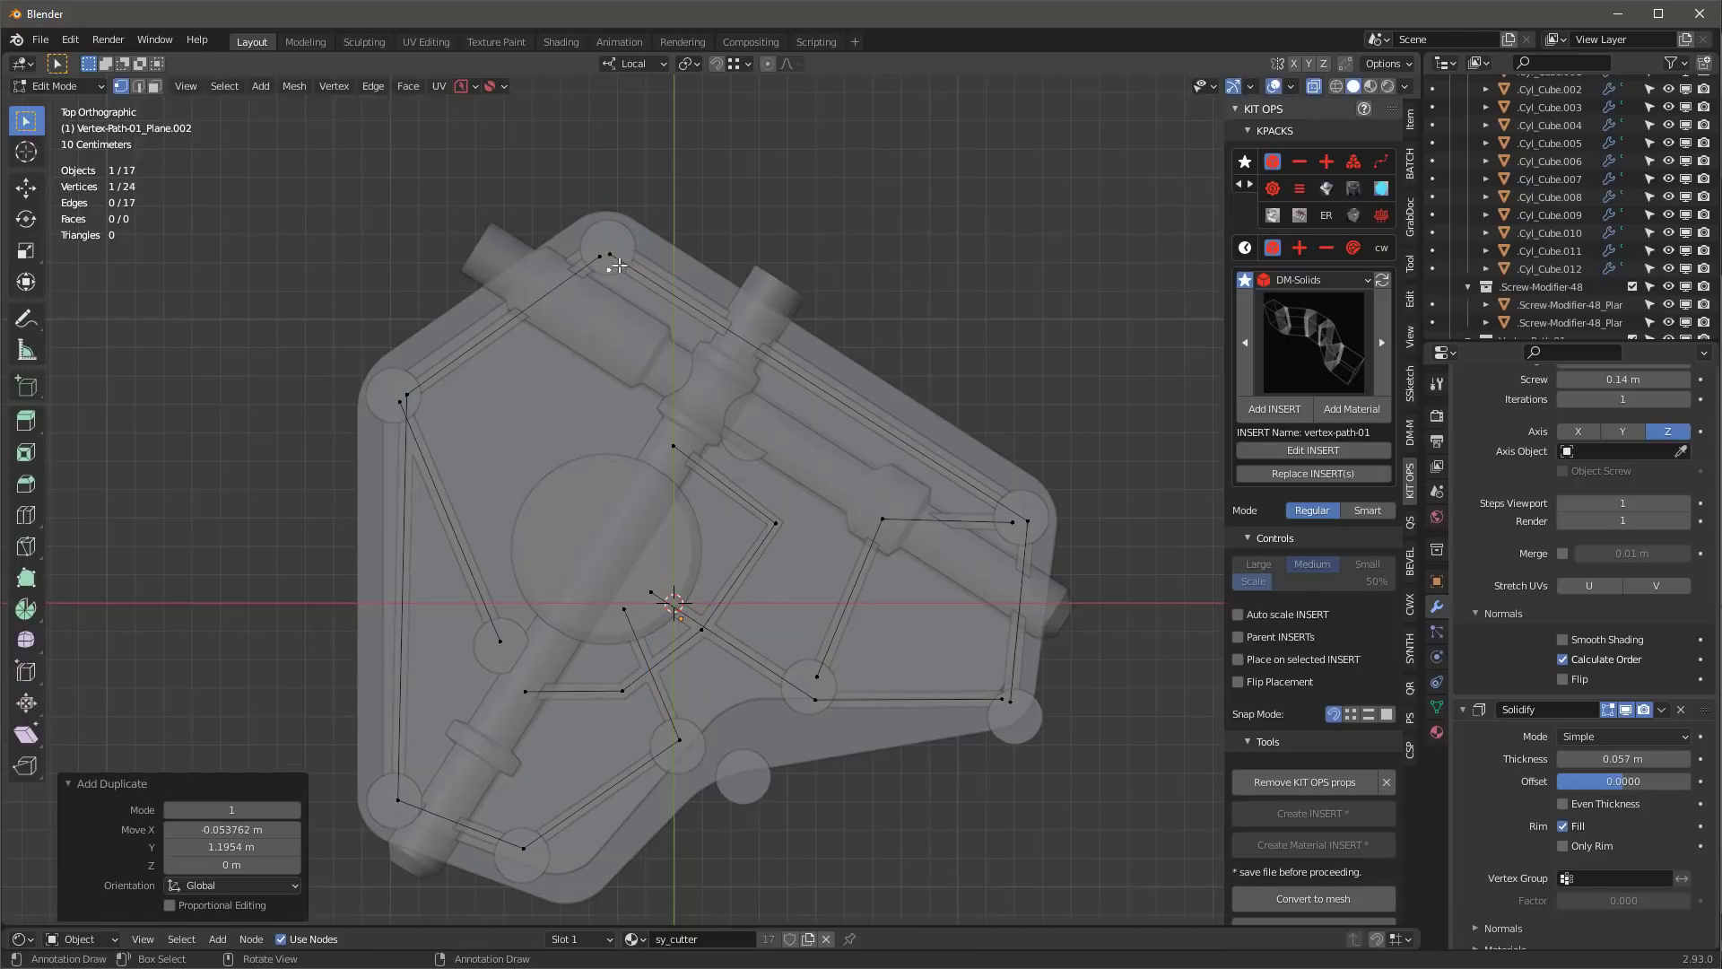
key(e)
click(543, 536)
click(609, 268)
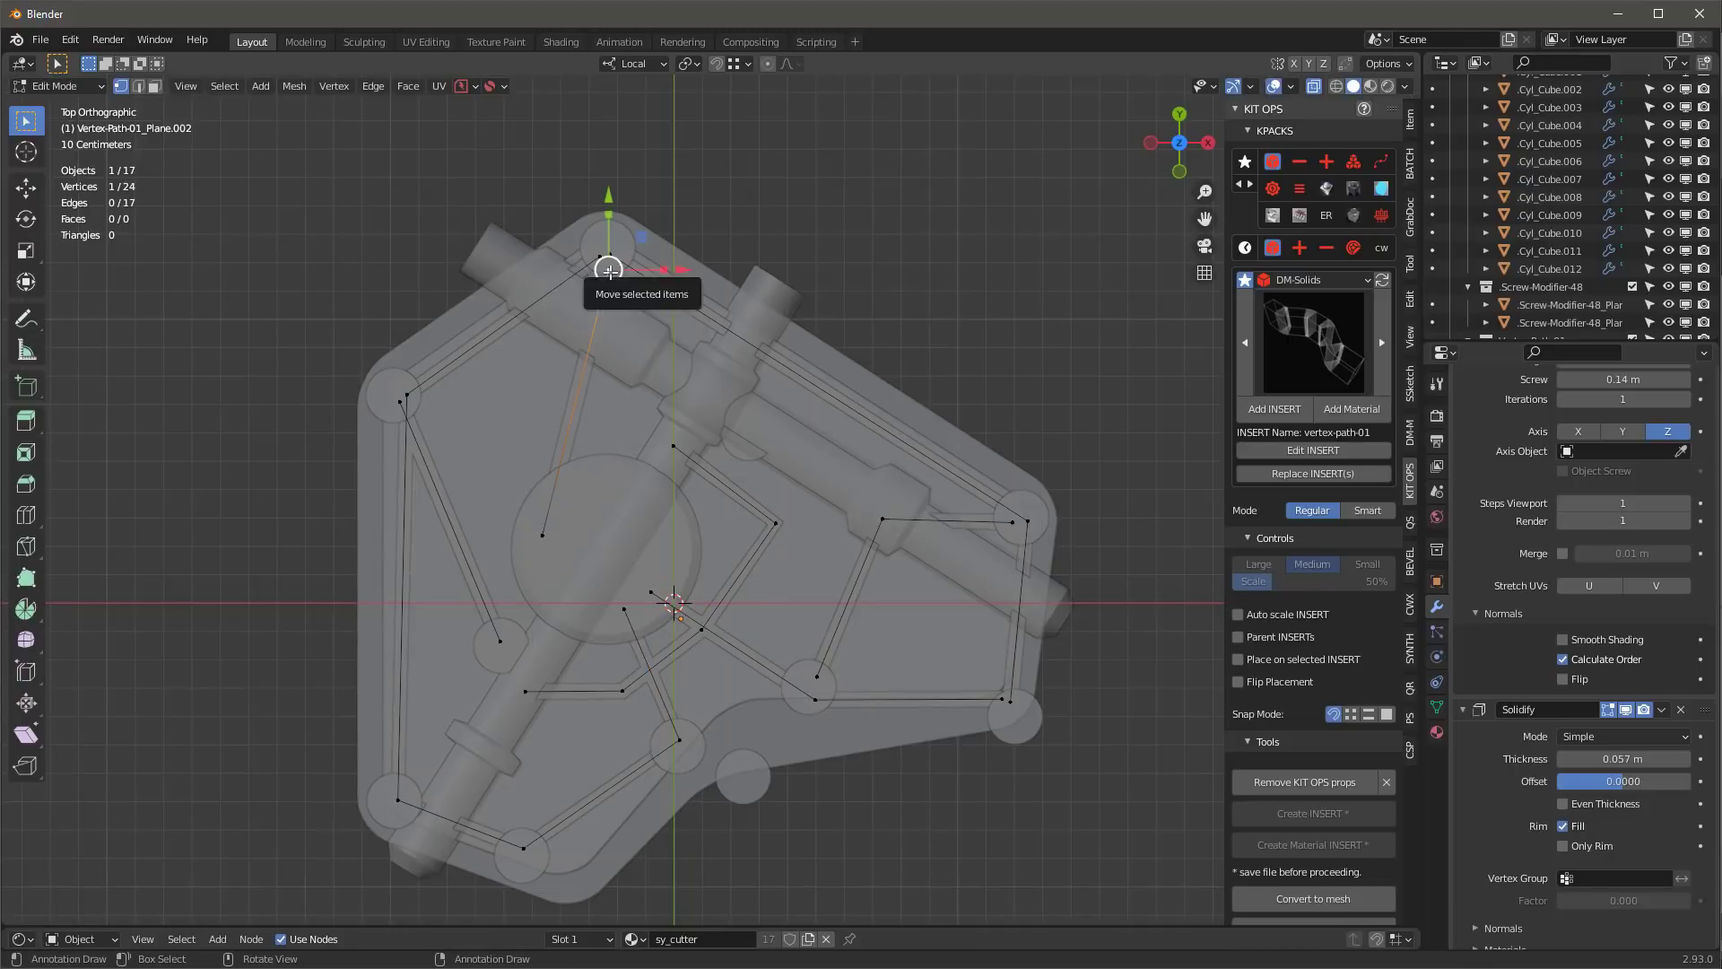
key(shift+d)
click(617, 266)
key(e)
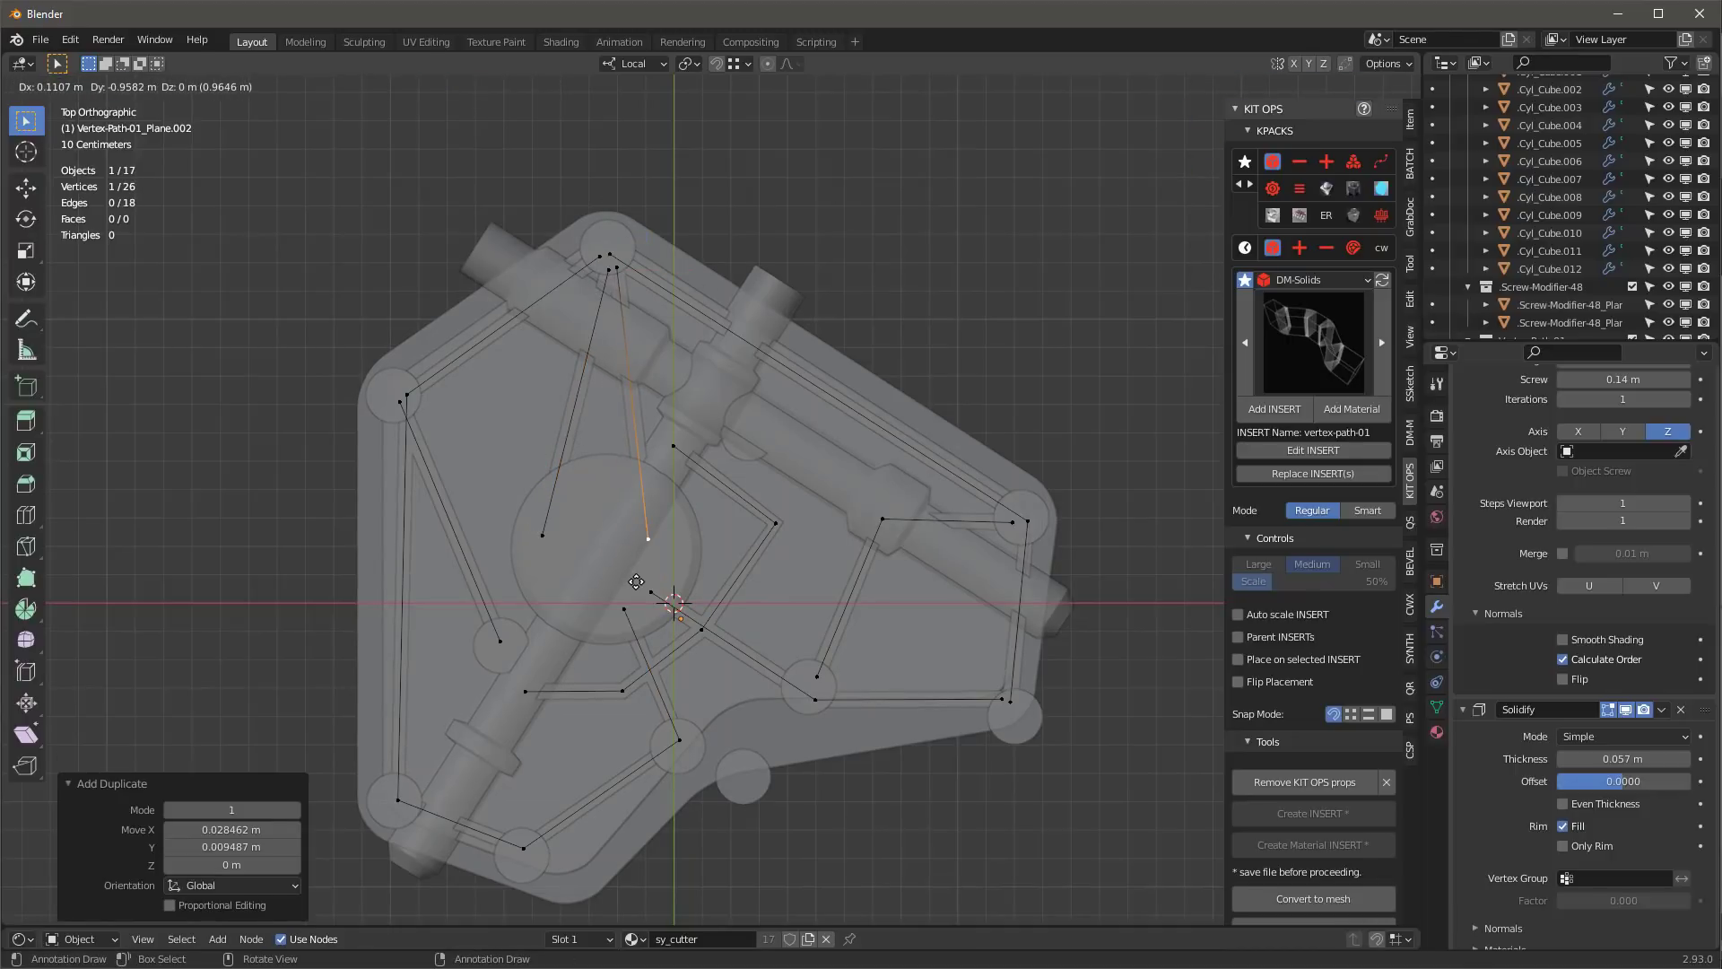
click(636, 581)
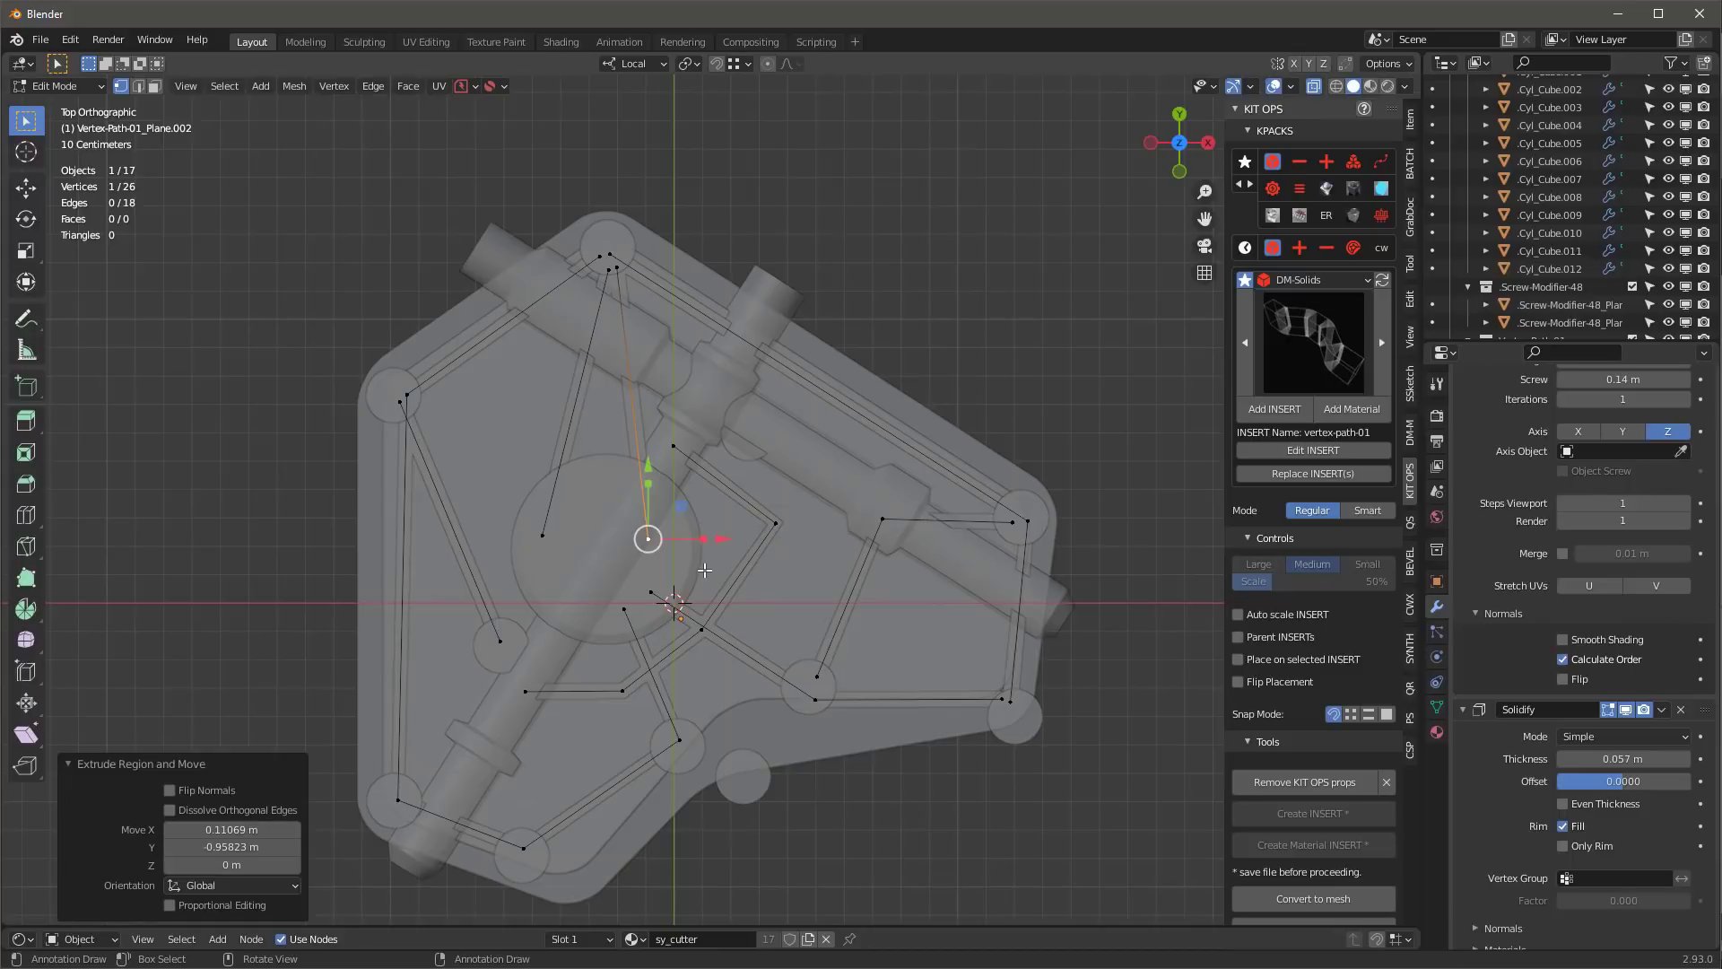
- Set the vertex Mean Bevel Weight to 1.00 for the three intermediate vertices of the path around the disc's right side
click(777, 526)
shift+click(626, 692)
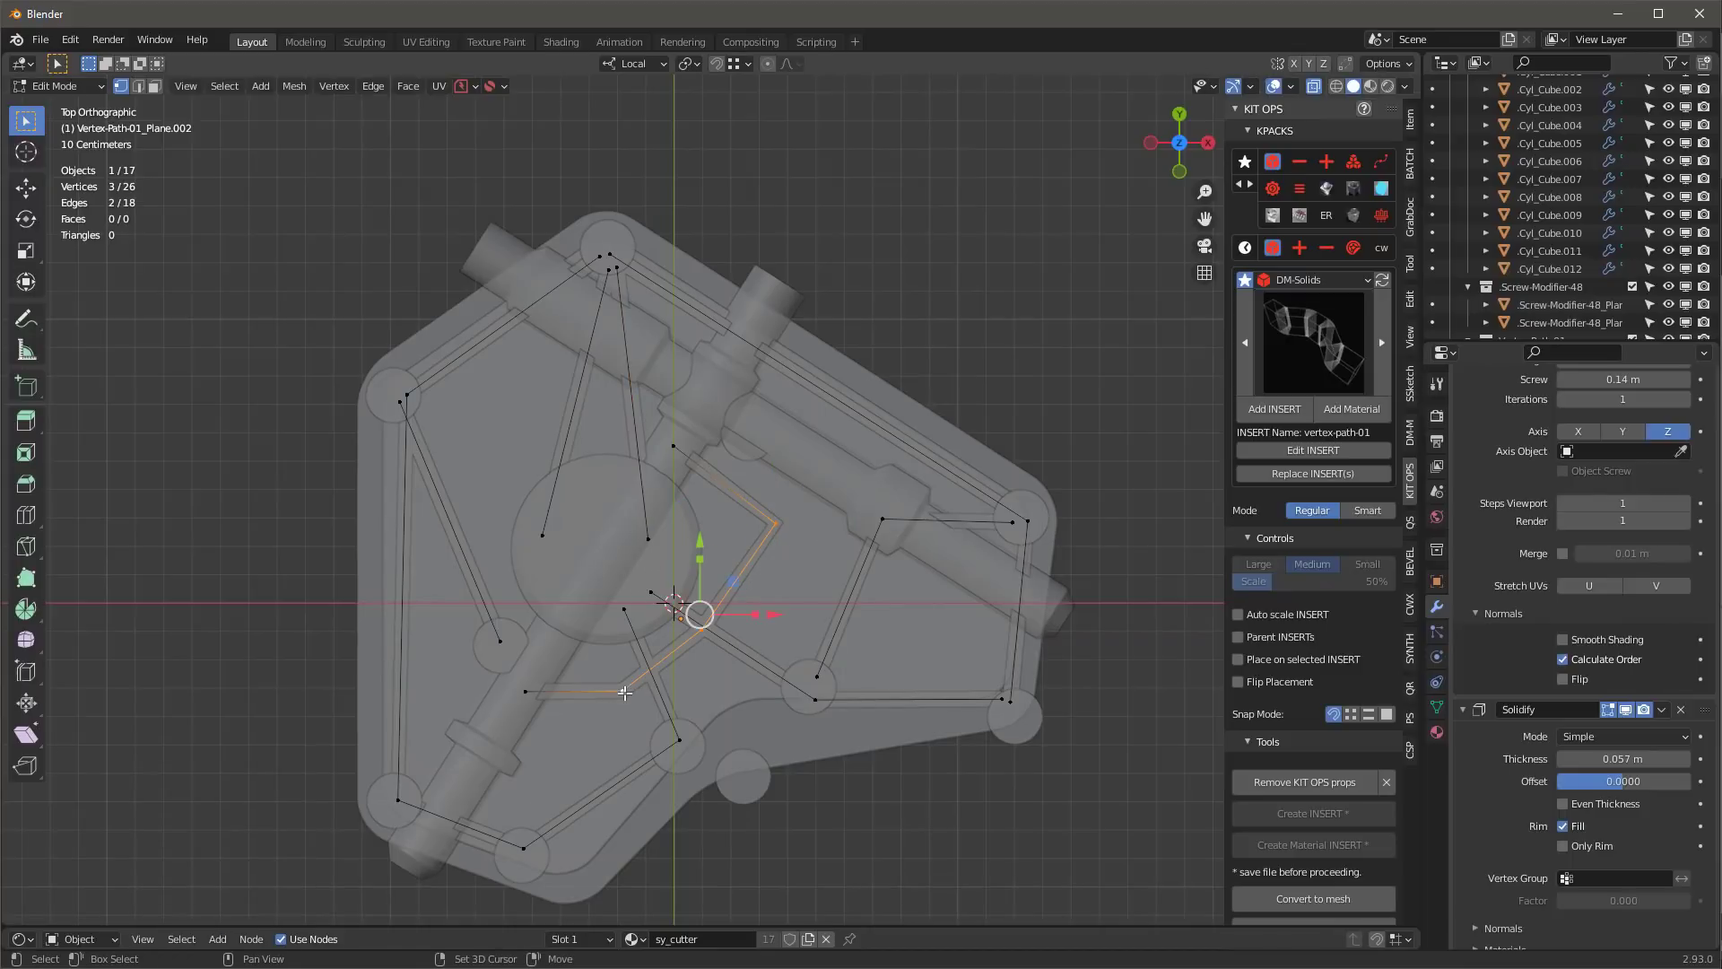
scroll(1542, 521, up, 10)
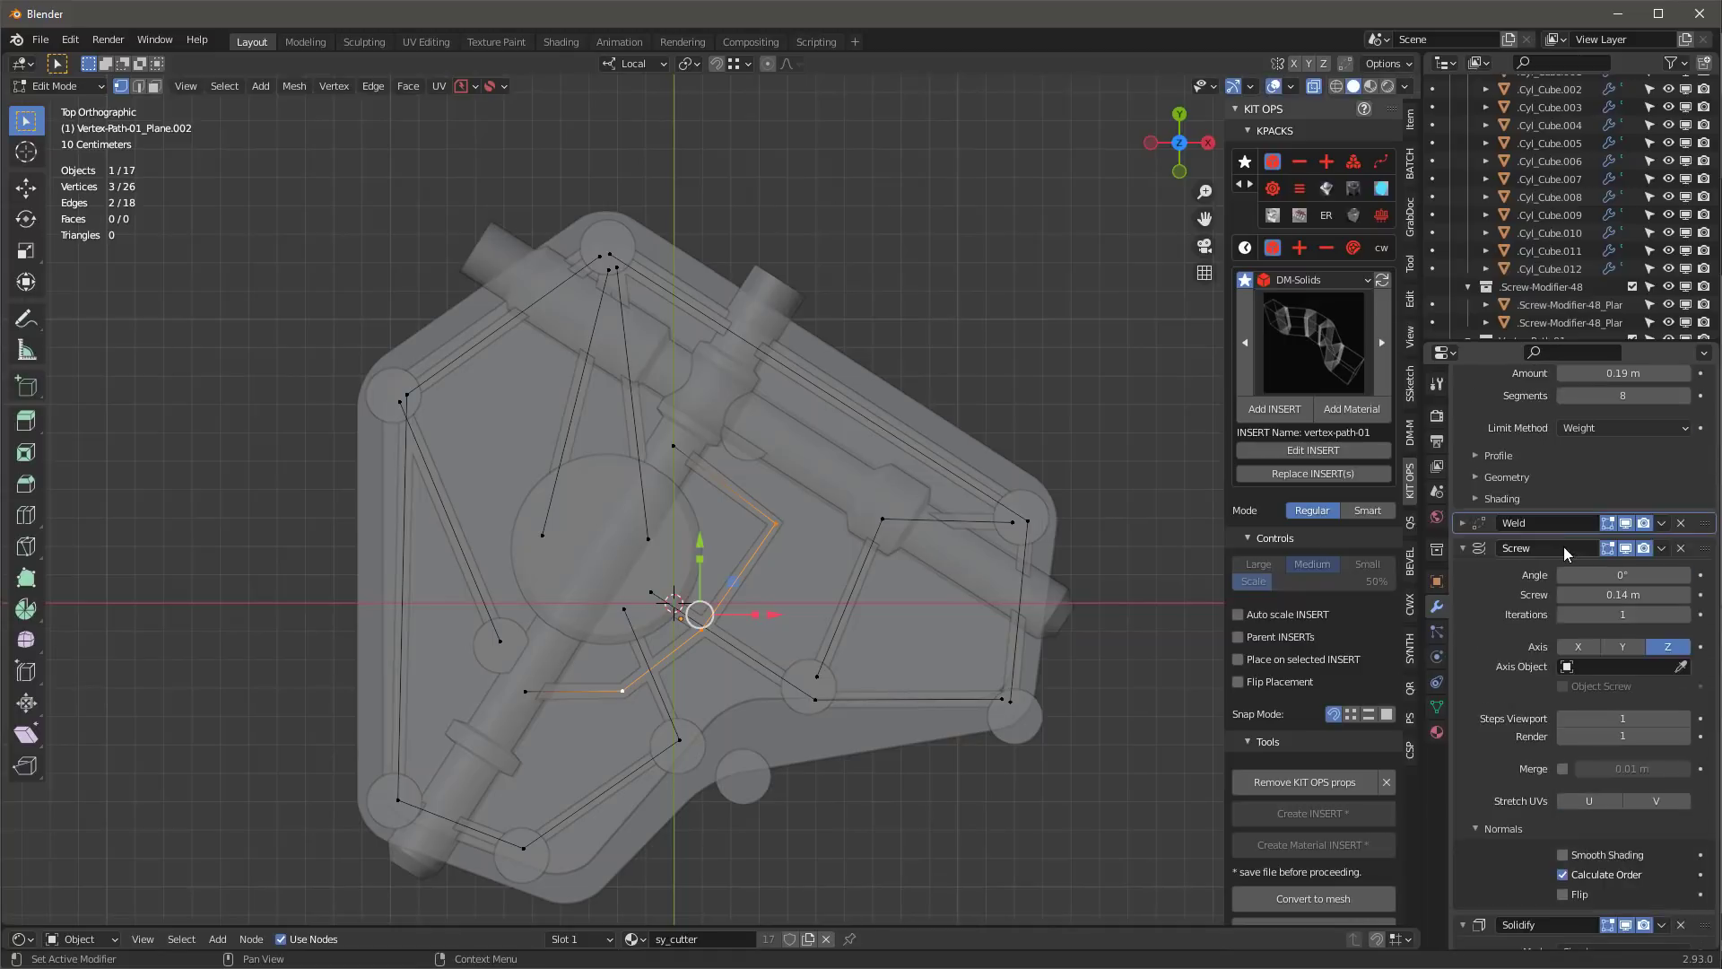
click(1410, 126)
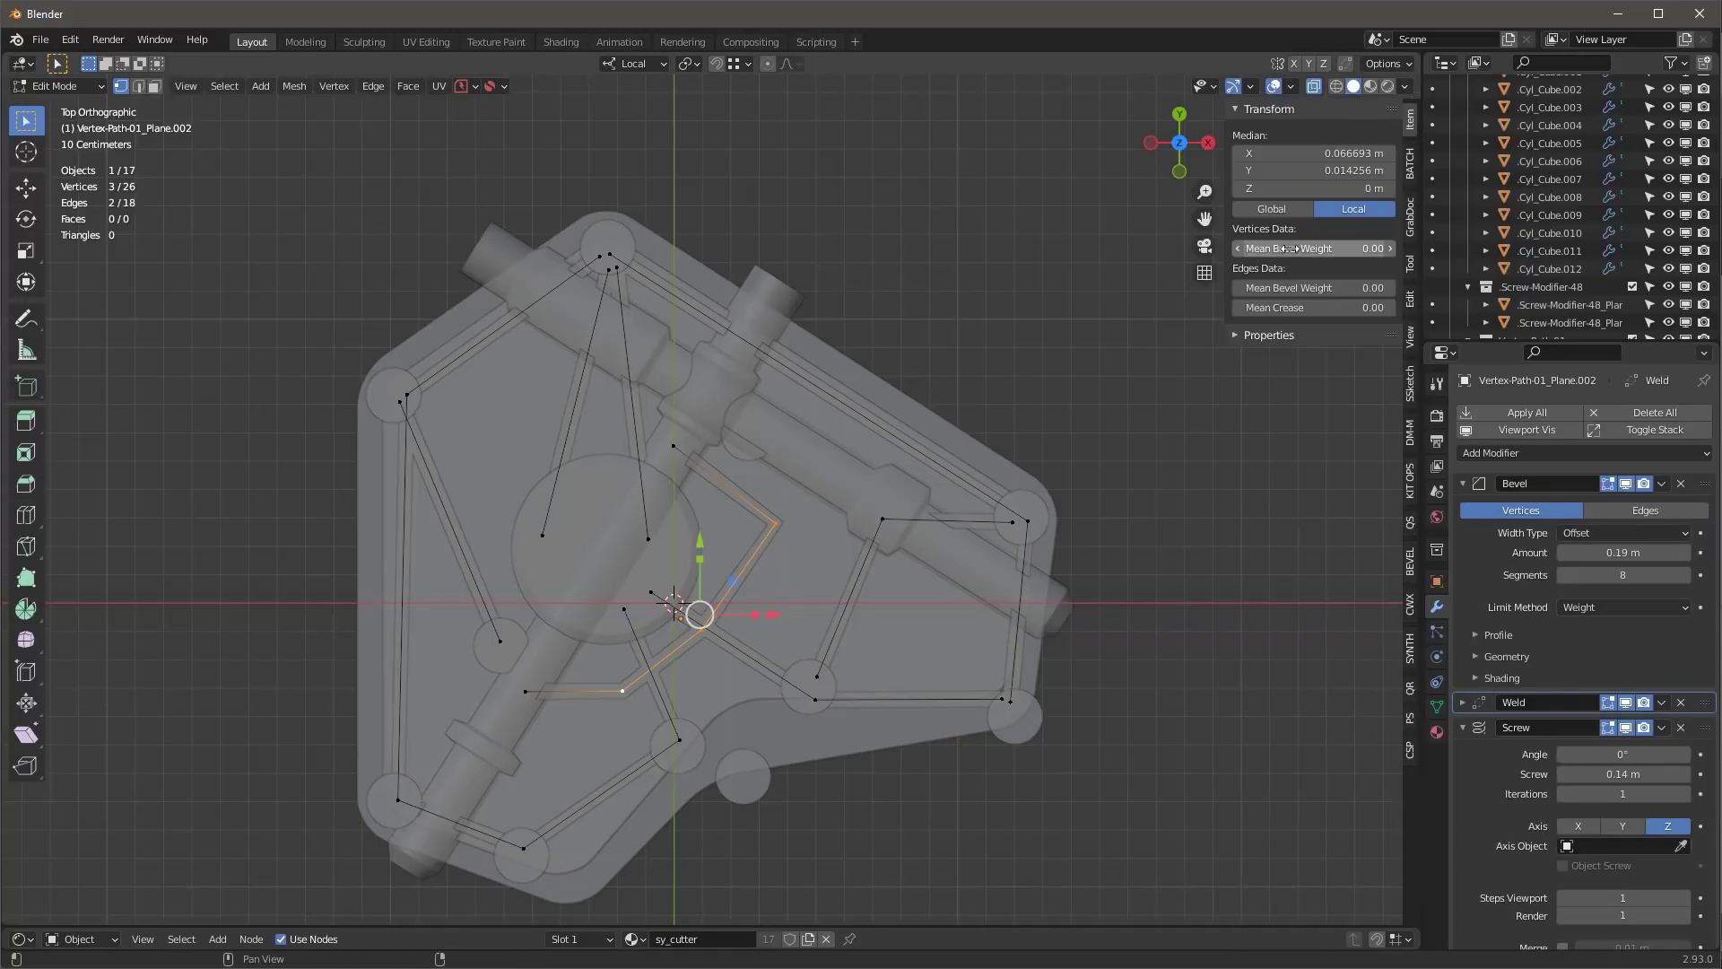
drag(1289, 248, 1327, 249)
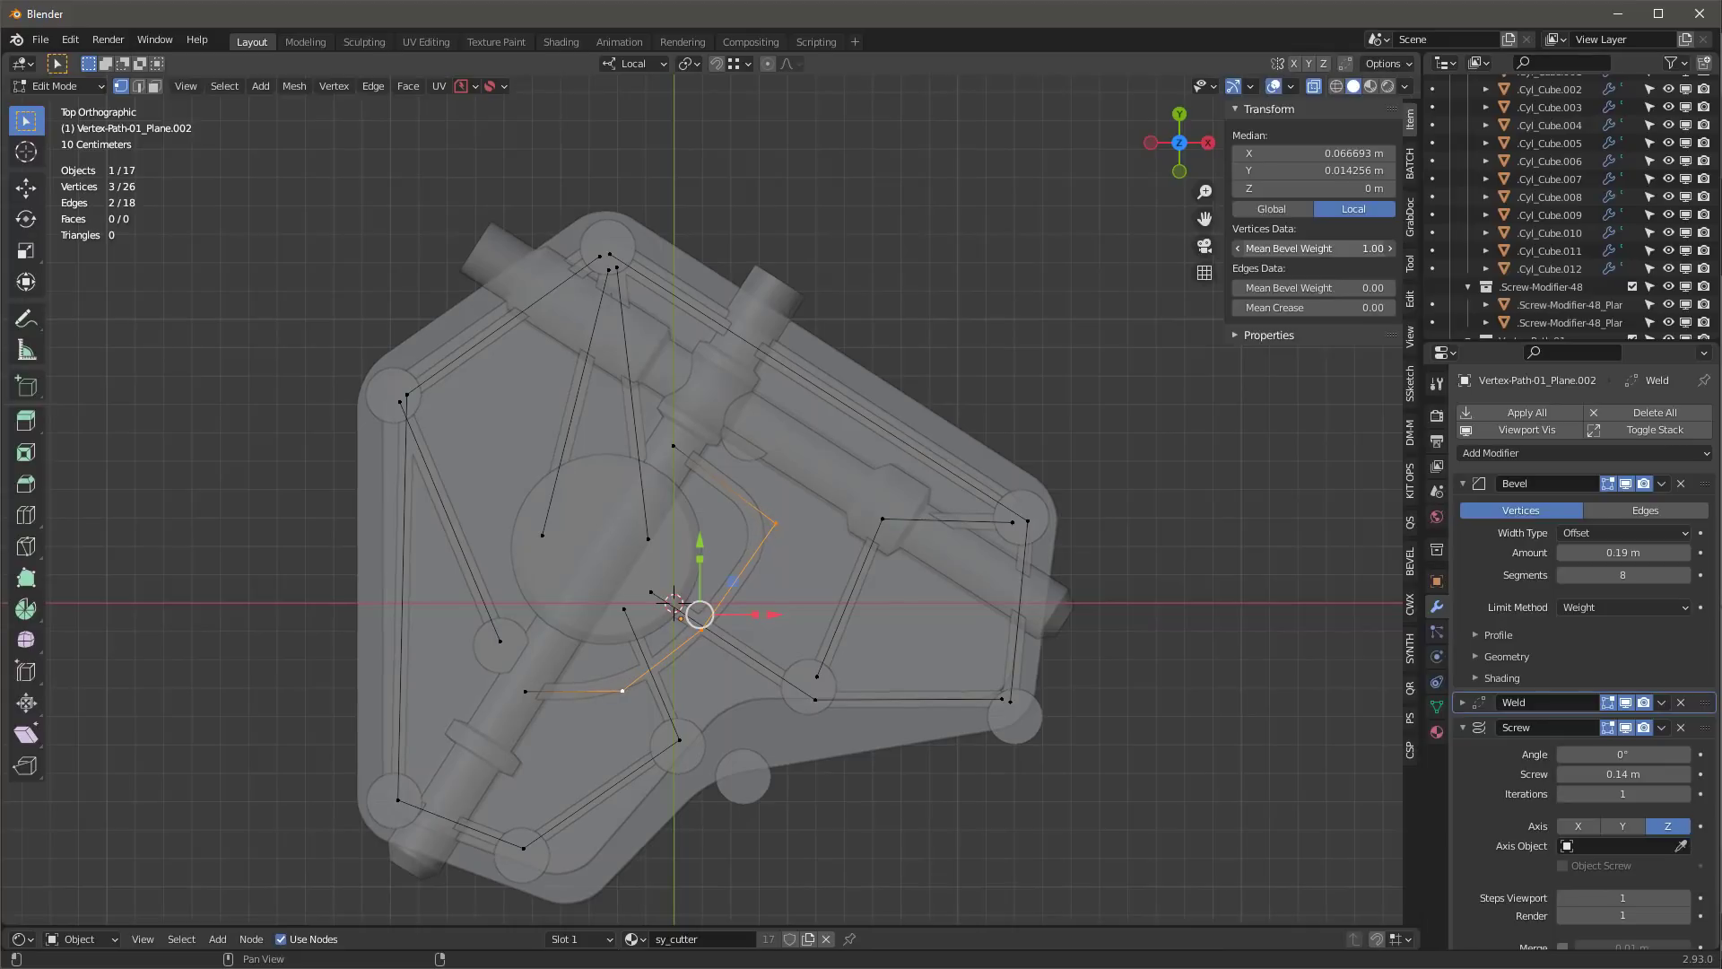
- Reposition the right-hand arc's vertices to follow the disc evenly, with its upper end at the shaft crossing
click(778, 528)
key(g)
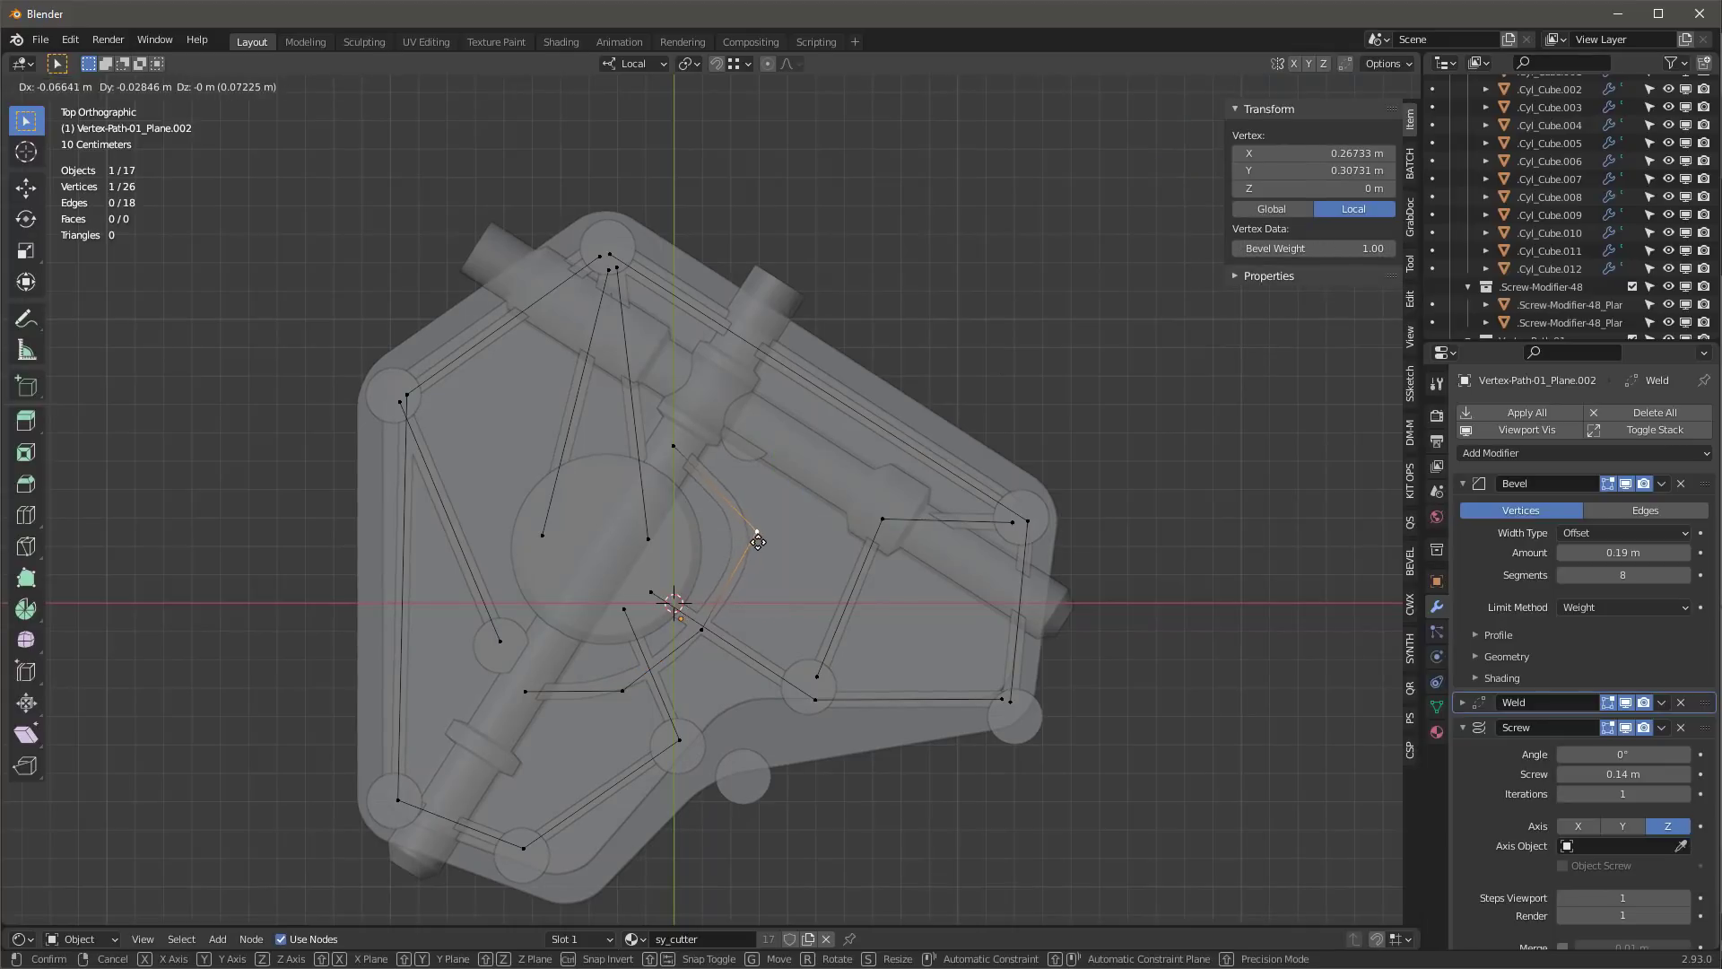
click(752, 542)
click(674, 446)
key(g)
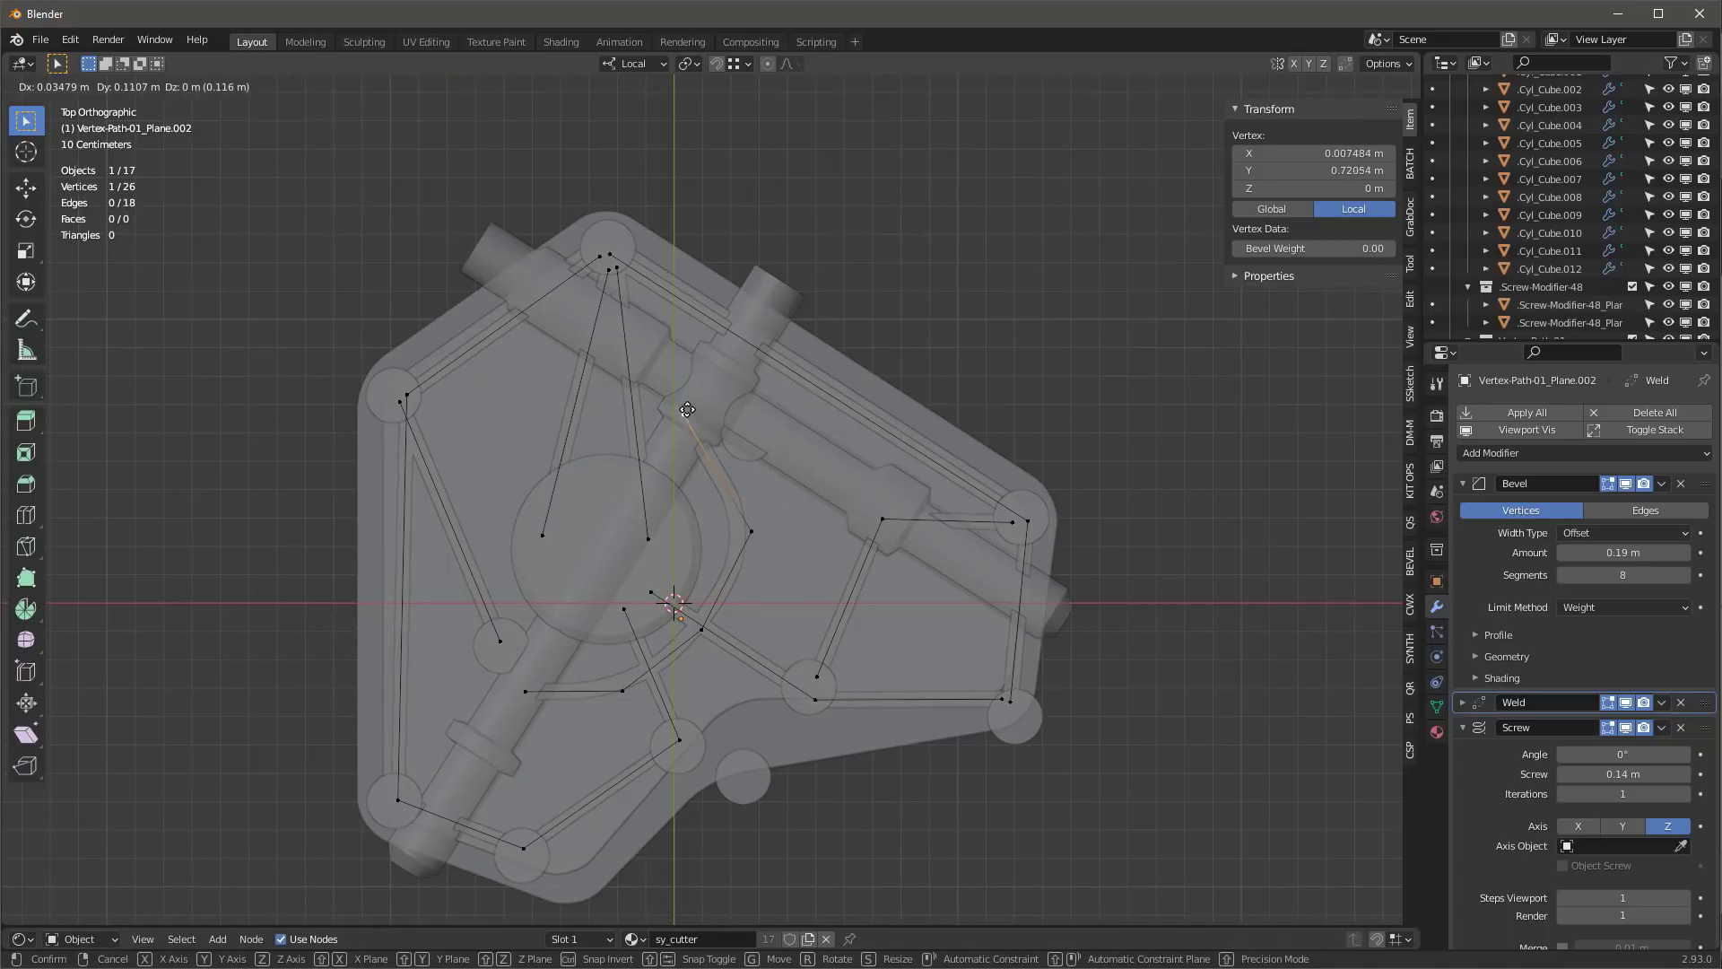
click(683, 414)
click(622, 689)
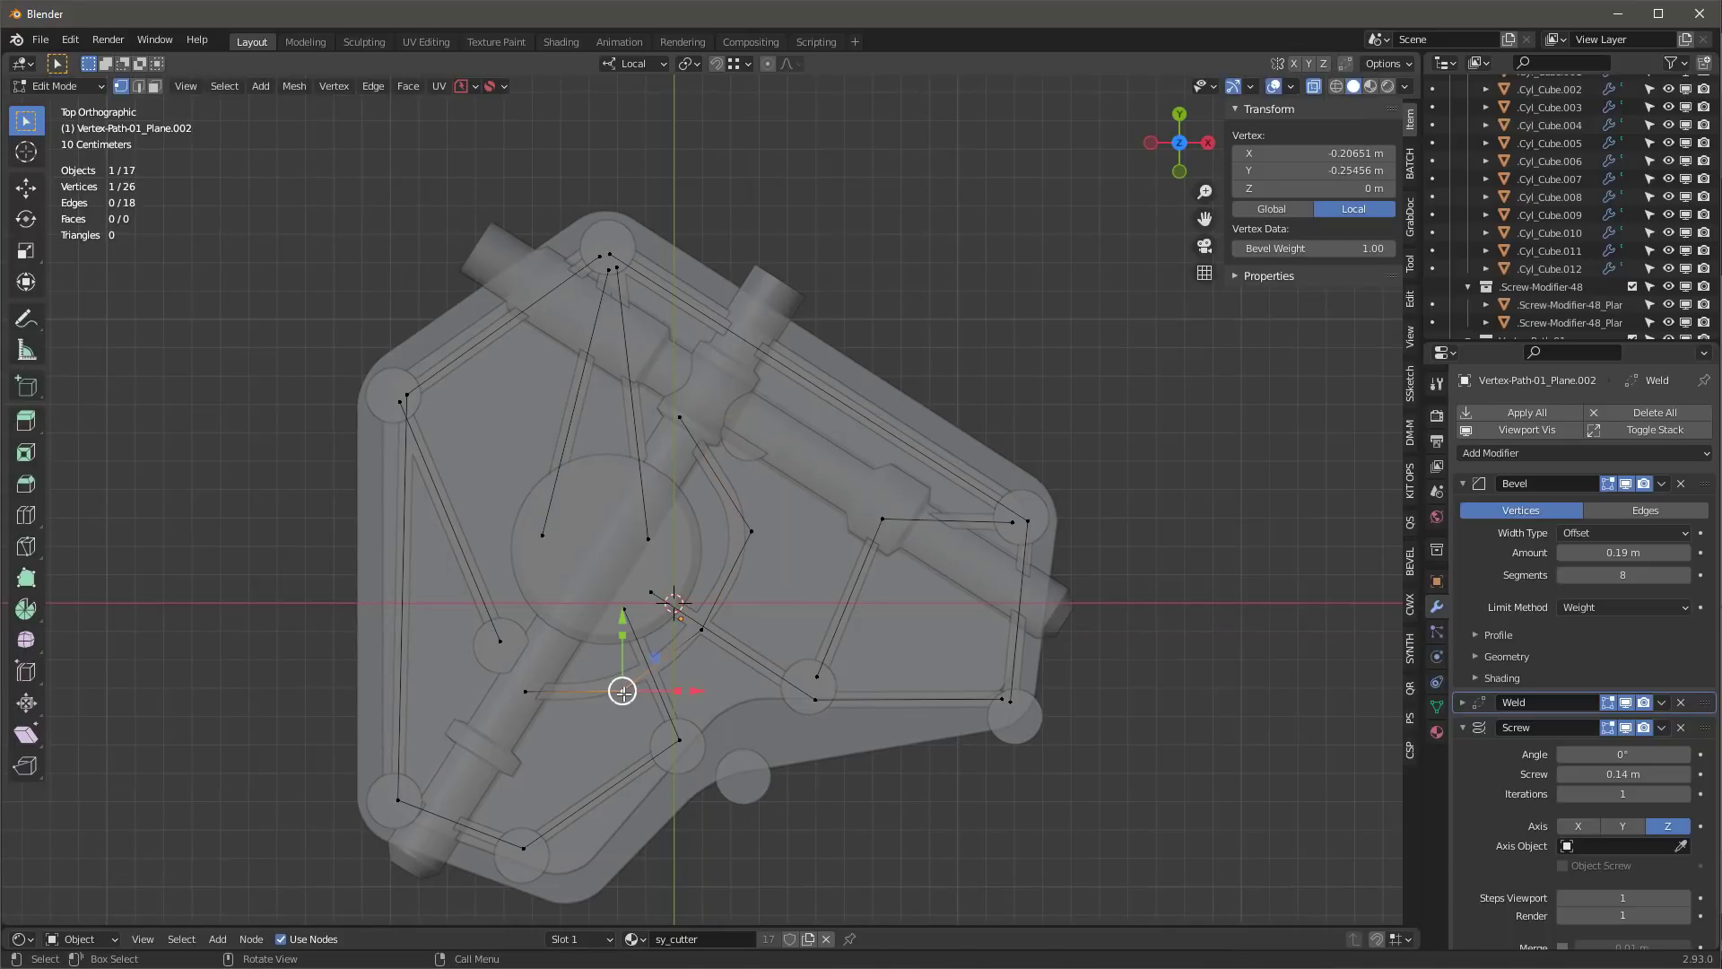
key(g)
click(736, 645)
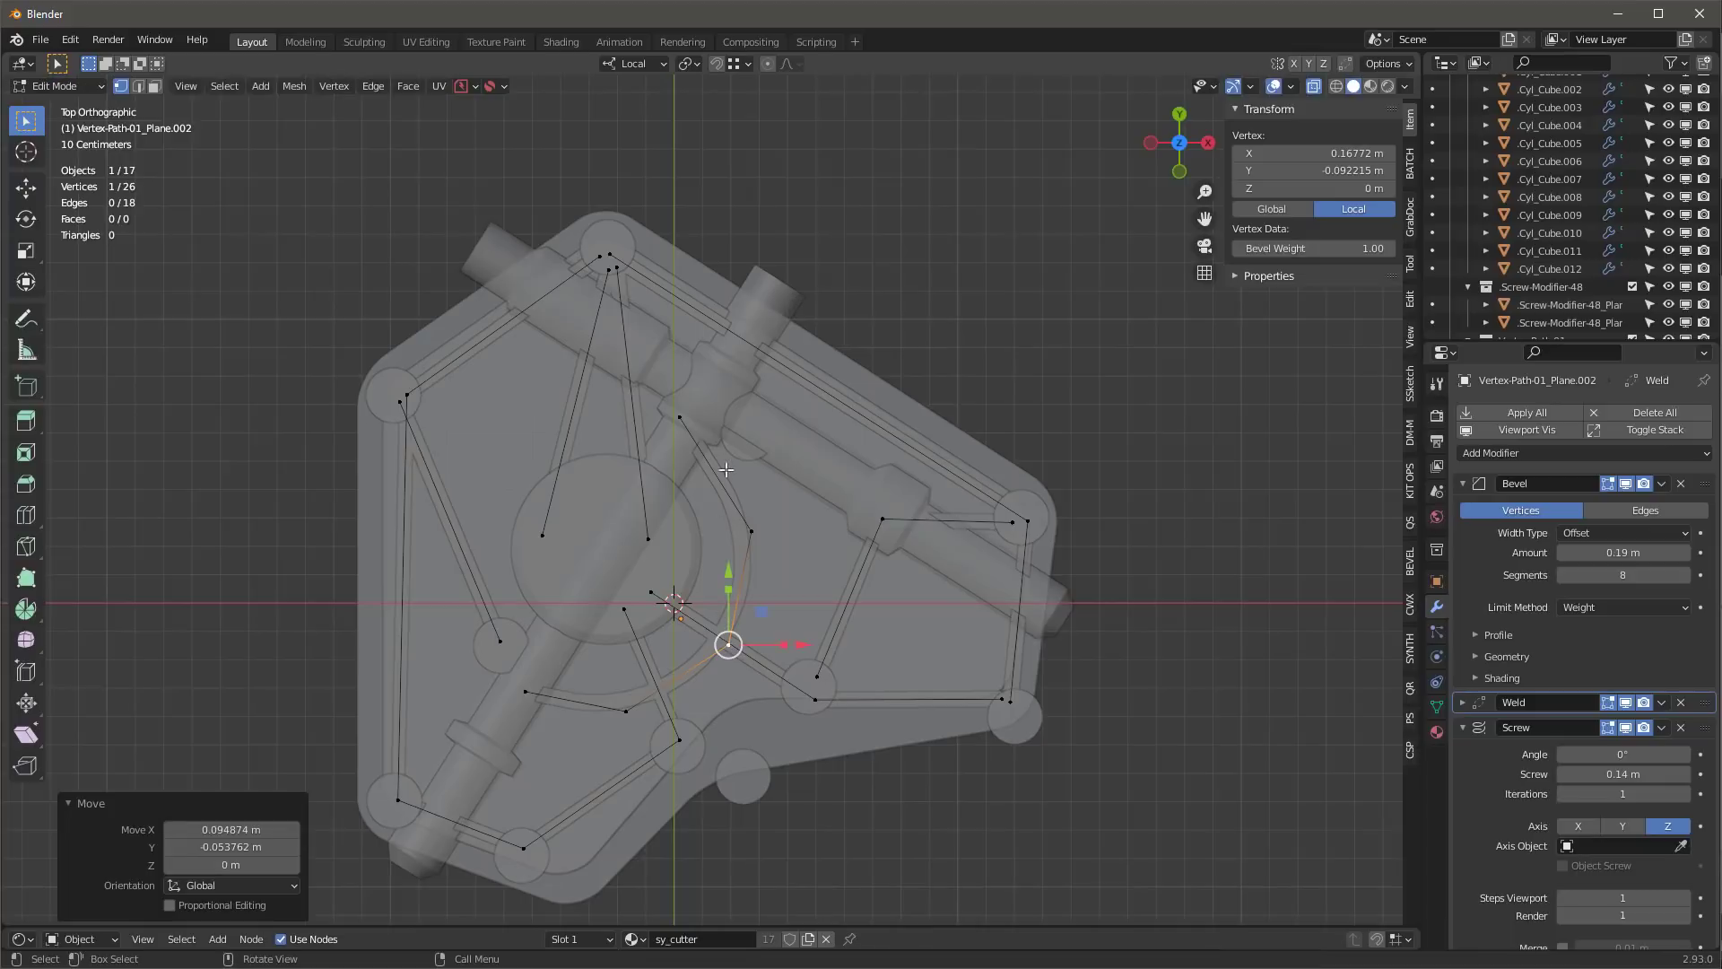
- Extrude four edges from the arc's upper end around the disc's left side down to the diagonal shaft
click(704, 450)
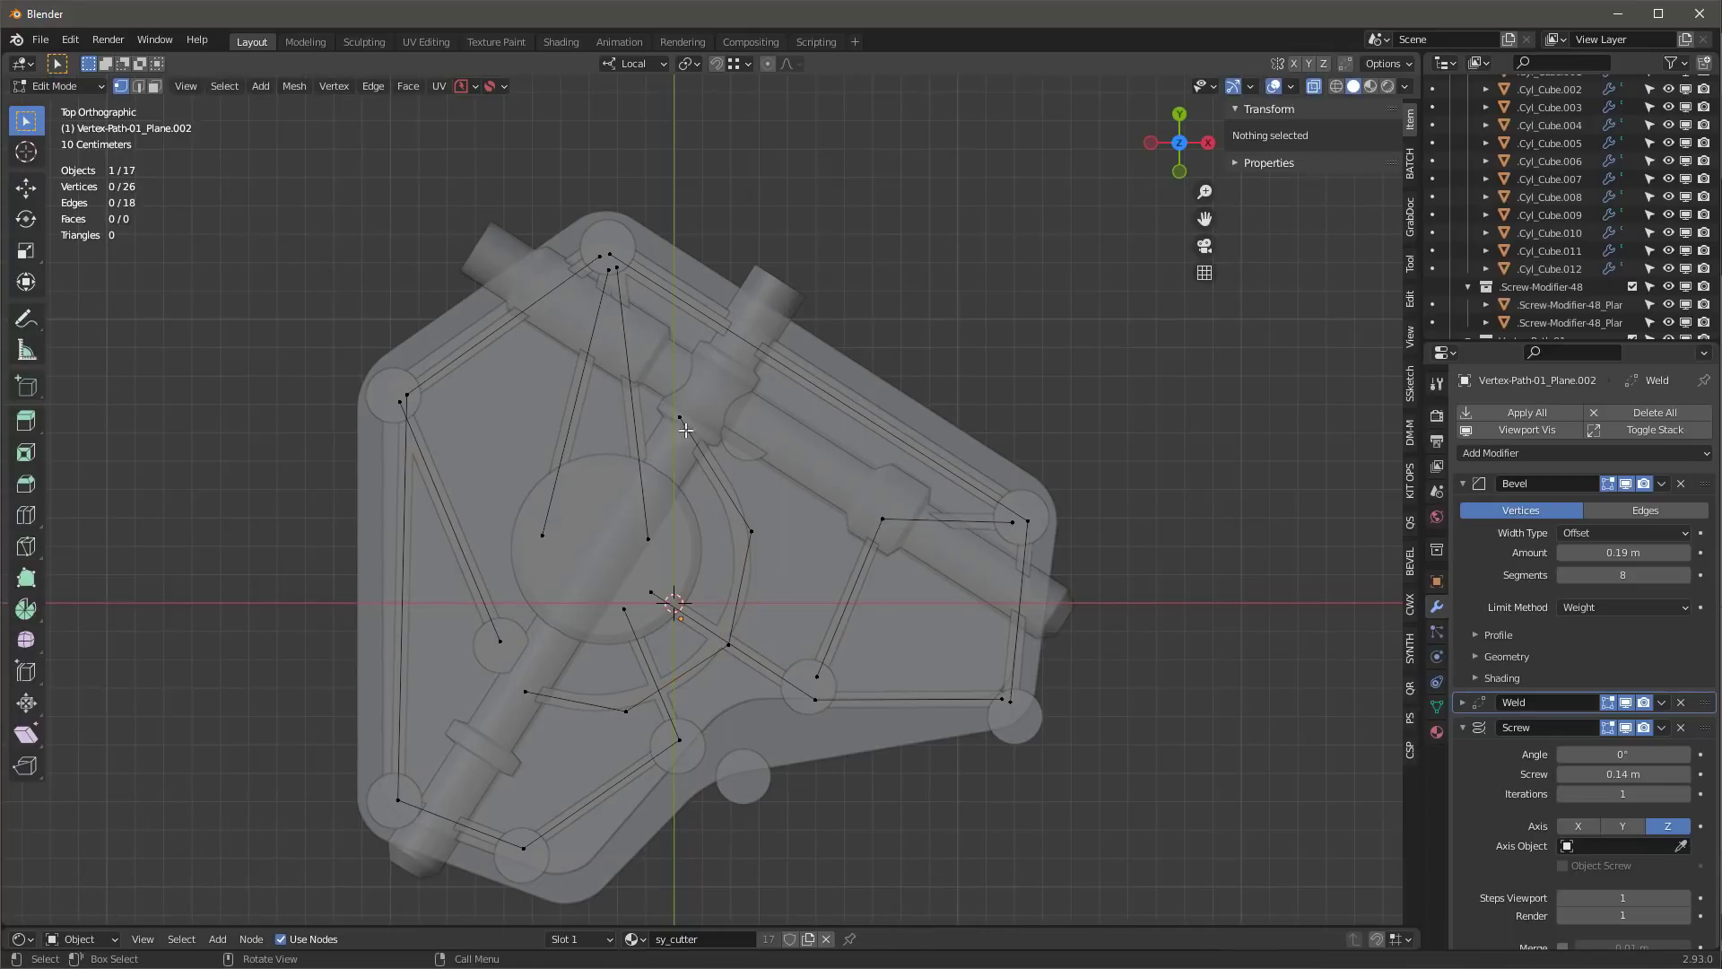
click(680, 418)
key(e)
click(591, 428)
key(e)
click(498, 422)
key(e)
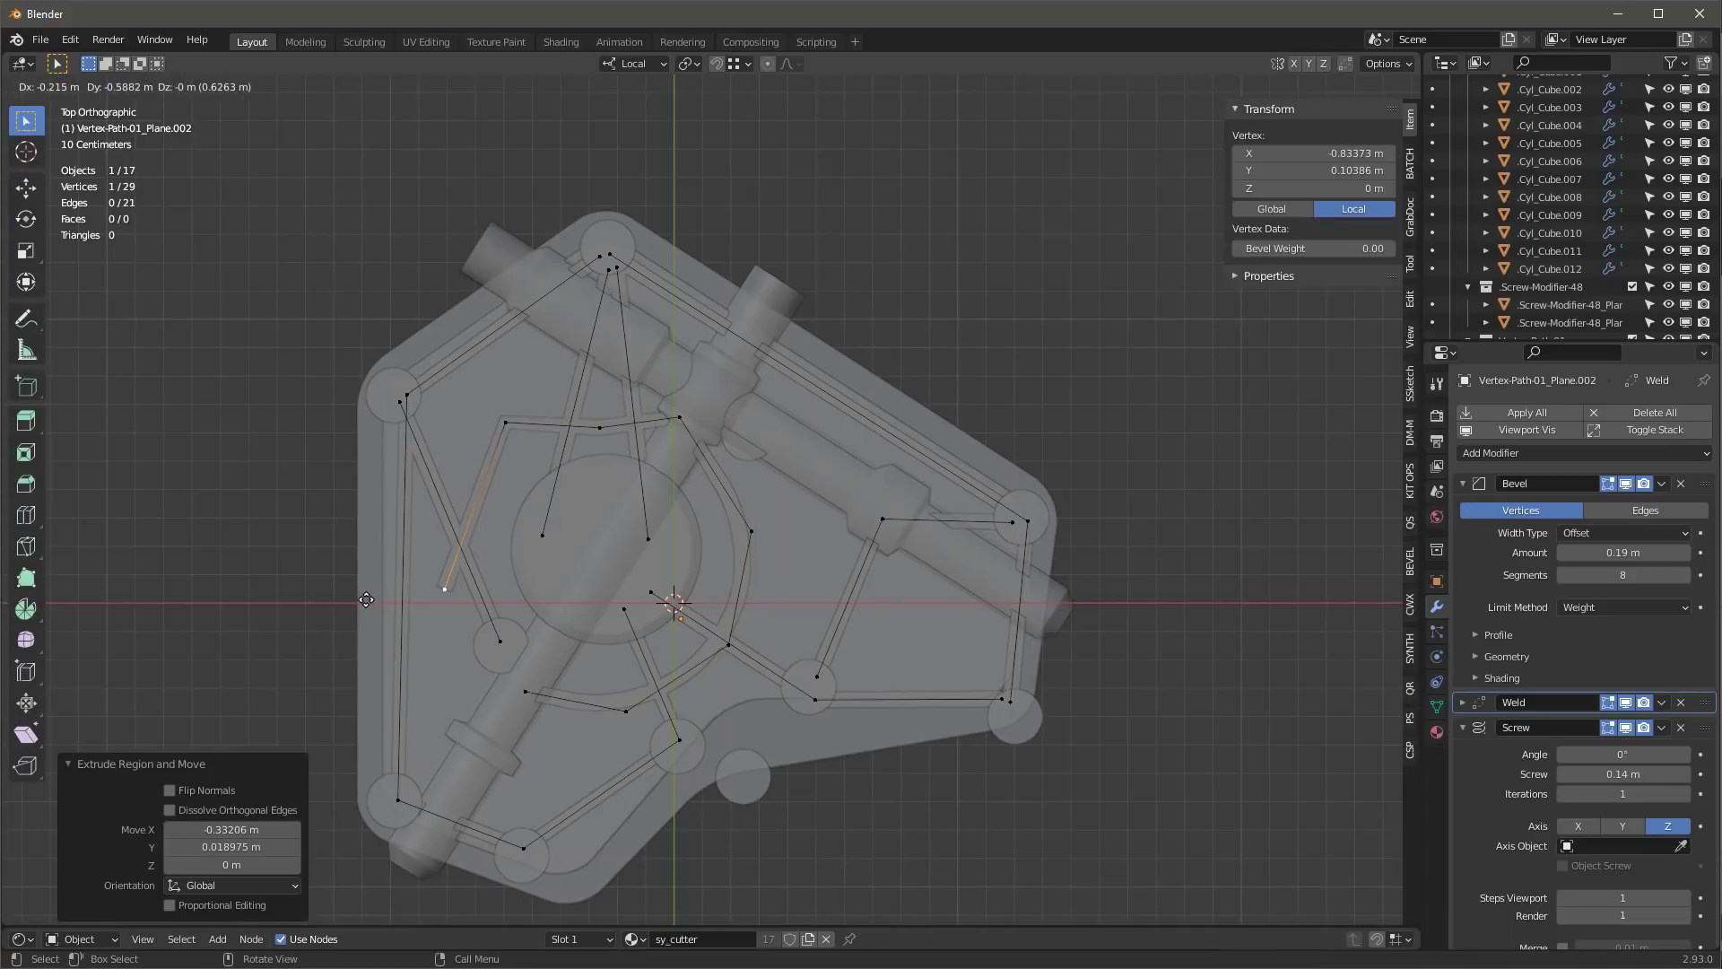
click(431, 621)
key(e)
click(489, 720)
- Raise the vertex above the disc and set the left arc's three intermediate vertices to a Mean Bevel Weight of 1.00
key(g)
click(586, 382)
shift+click(506, 422)
shift+click(438, 621)
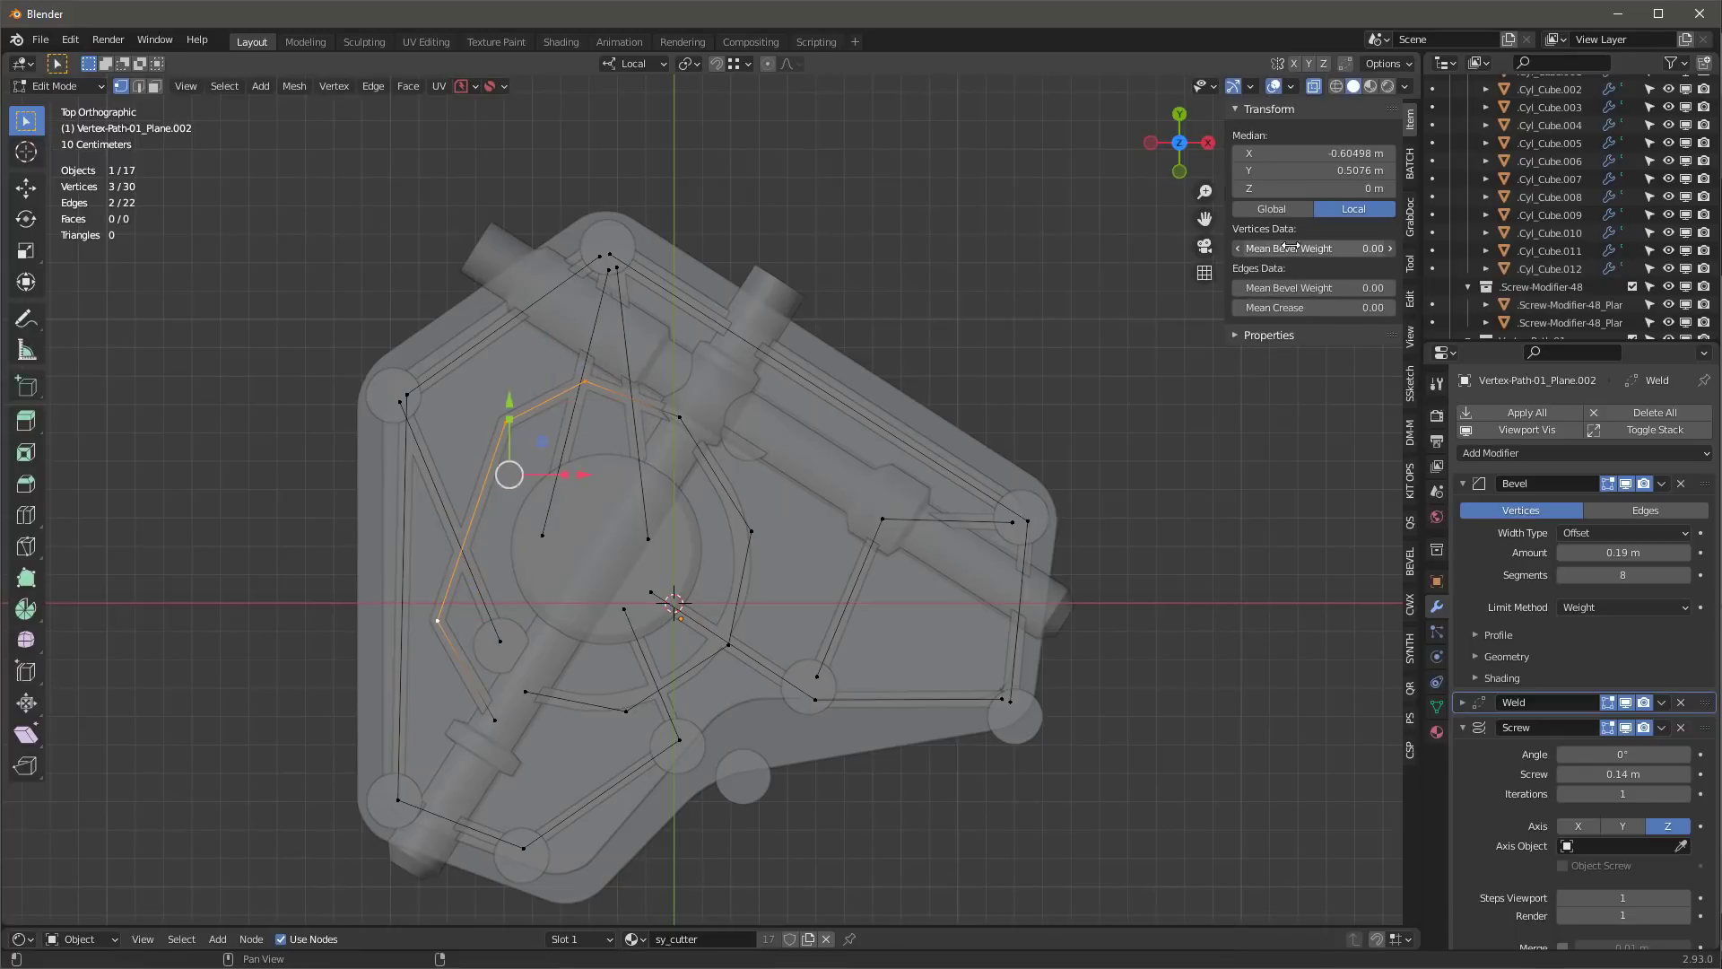
drag(1292, 248, 1381, 248)
- Reposition the left arc's lower end, its upper vertices and the junction at the shaft crossing to widen the curve around the disc
click(494, 722)
key(g)
click(501, 751)
click(506, 424)
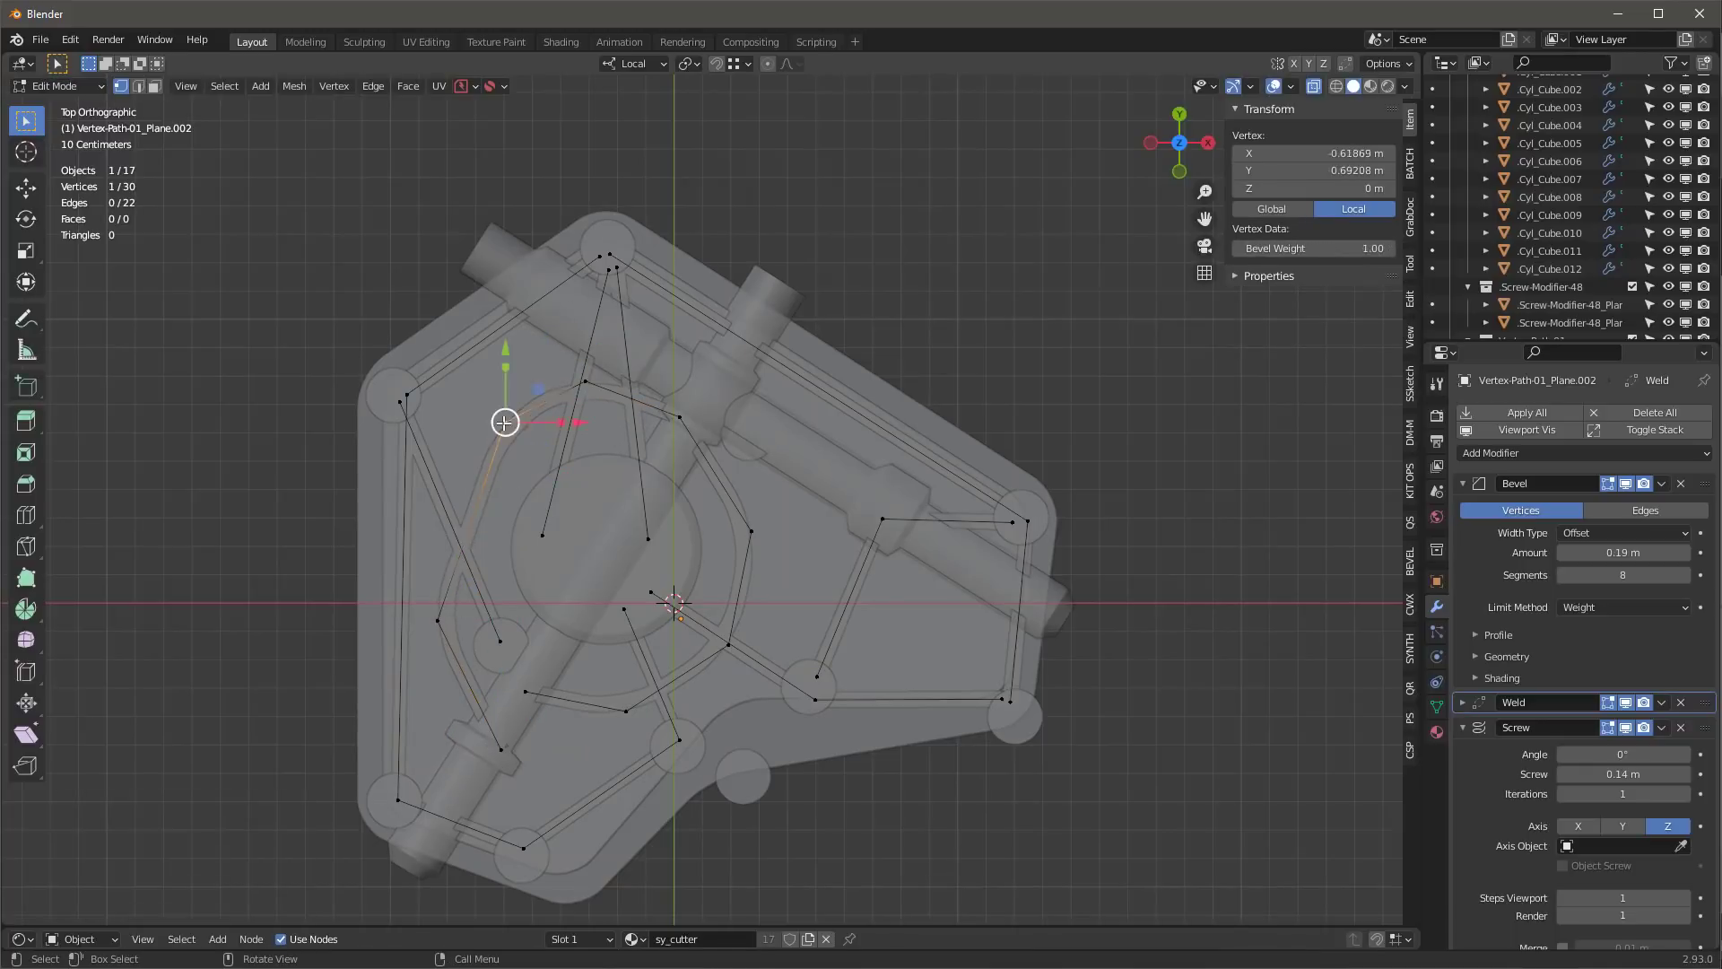
key(g)
click(480, 380)
click(585, 386)
key(g)
click(577, 399)
click(680, 419)
key(g)
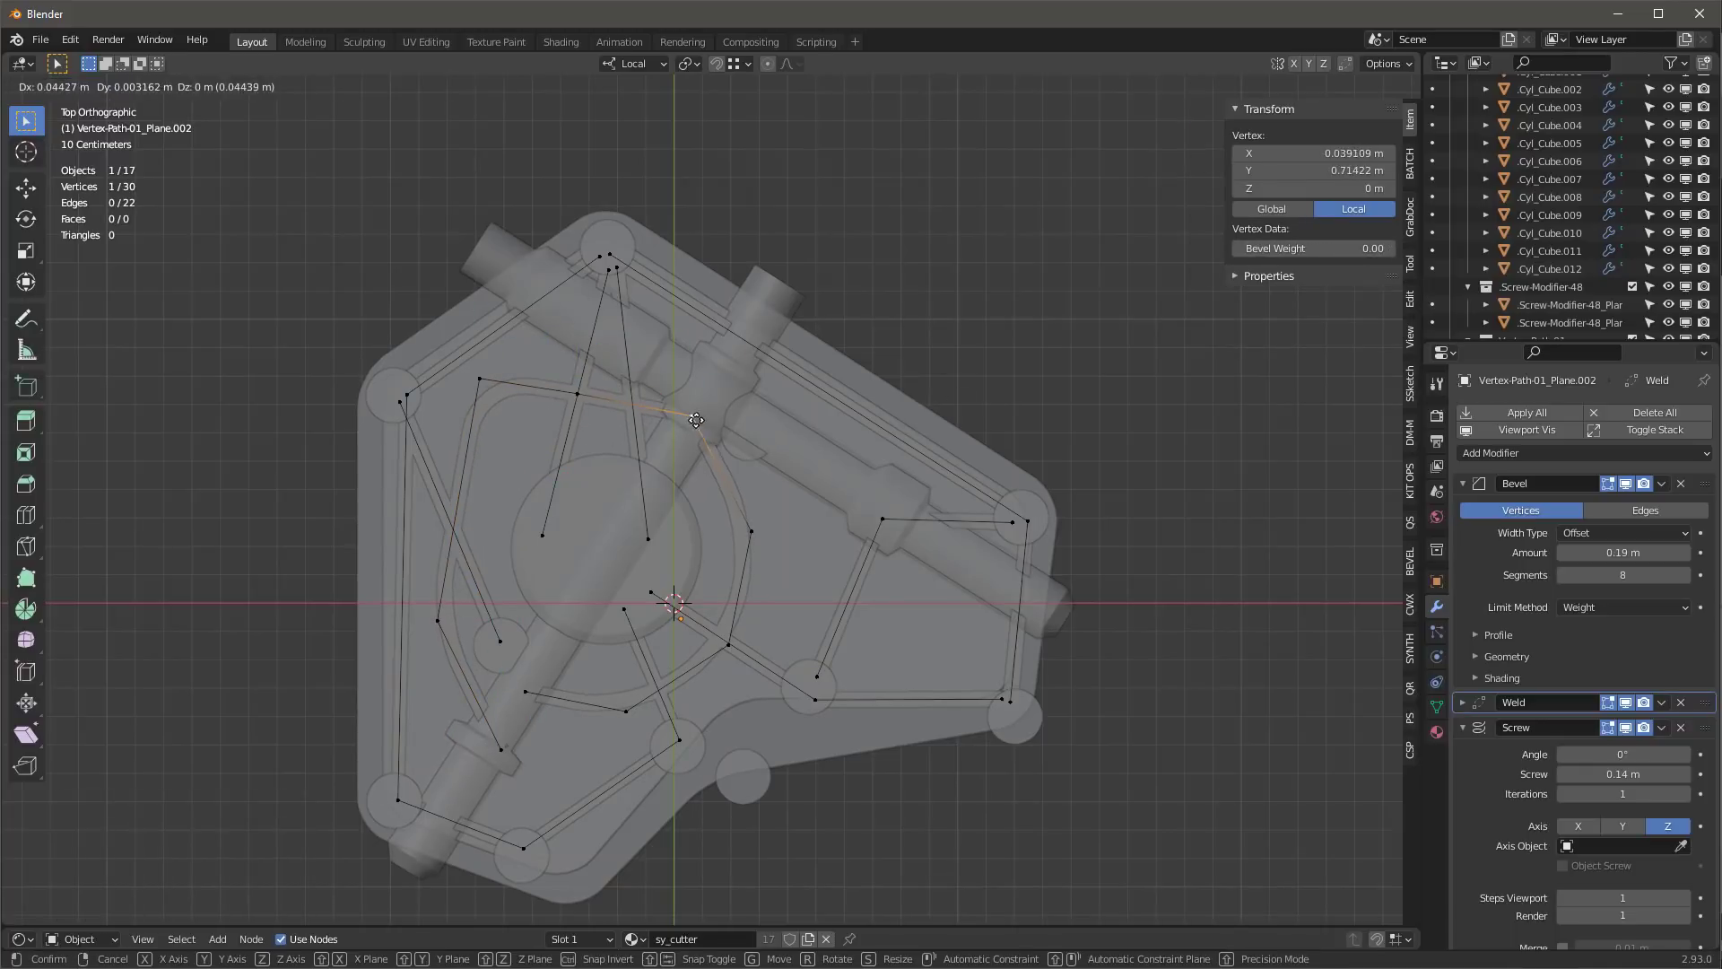
click(703, 421)
- Delete the left arc's lowest vertex and move the arc's new end vertex onto the bolt at the disc's lower left
click(437, 622)
key(g)
click(414, 663)
click(500, 752)
key(x)
click(497, 737)
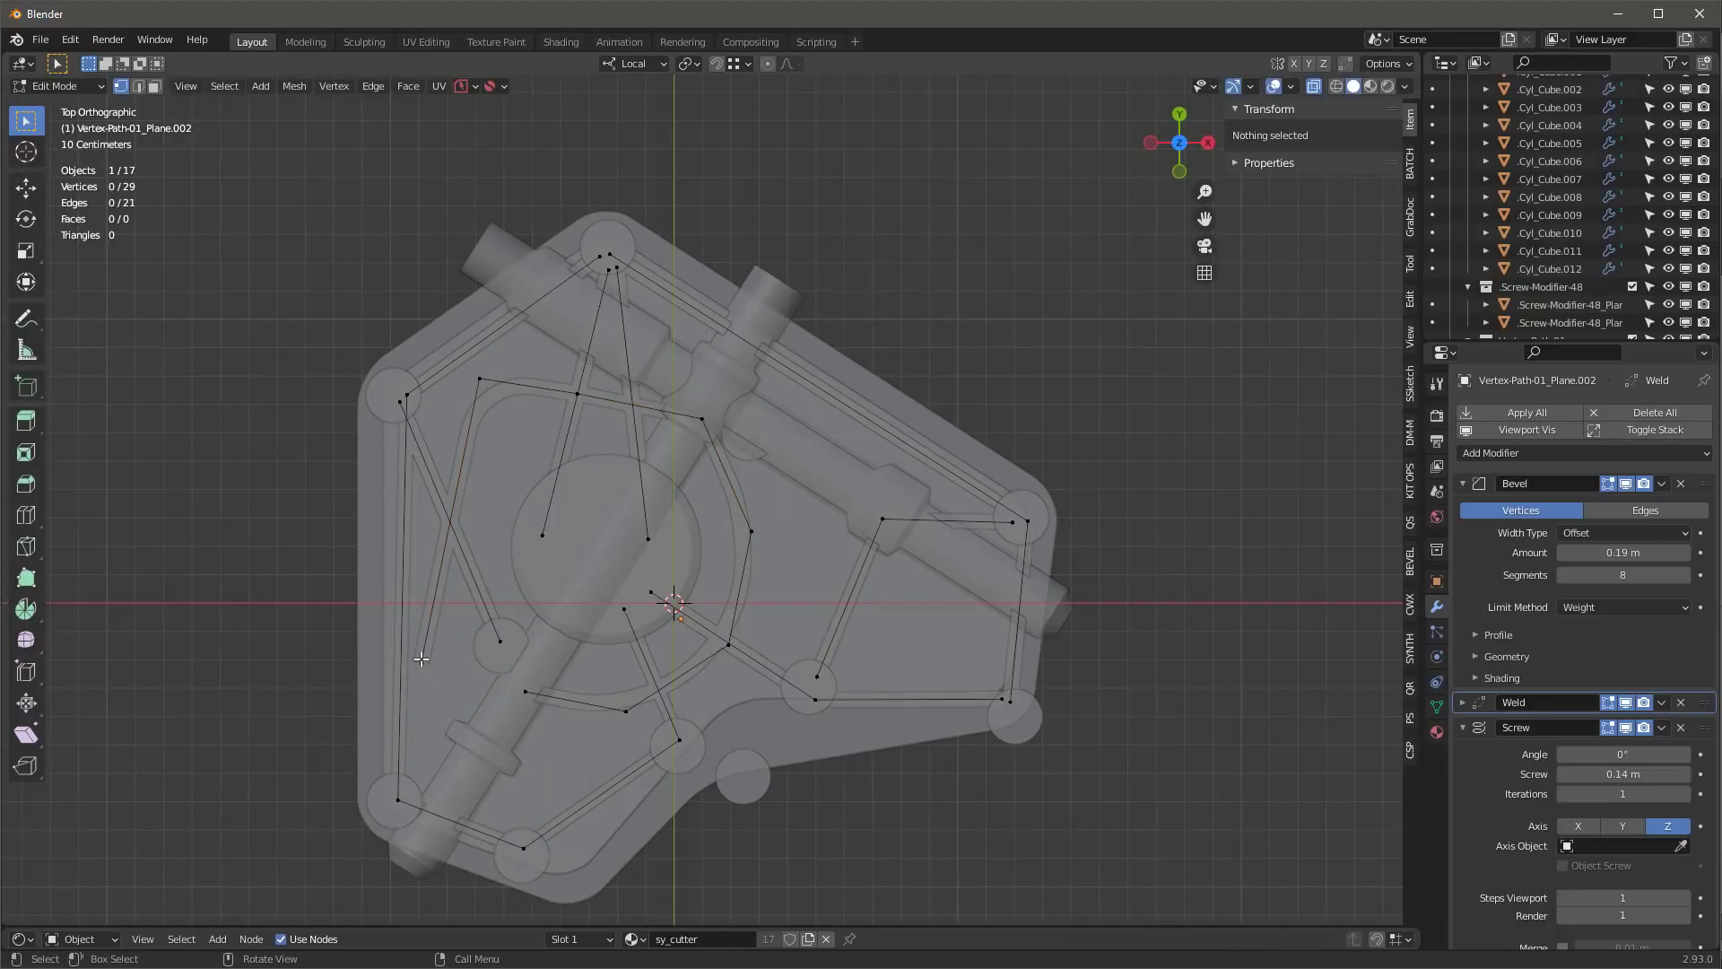
click(423, 664)
key(g)
click(510, 641)
- Pull the left arc's two intermediate vertices and the shaft-crossing junction in so the curve follows the disc more closely
click(480, 381)
key(g)
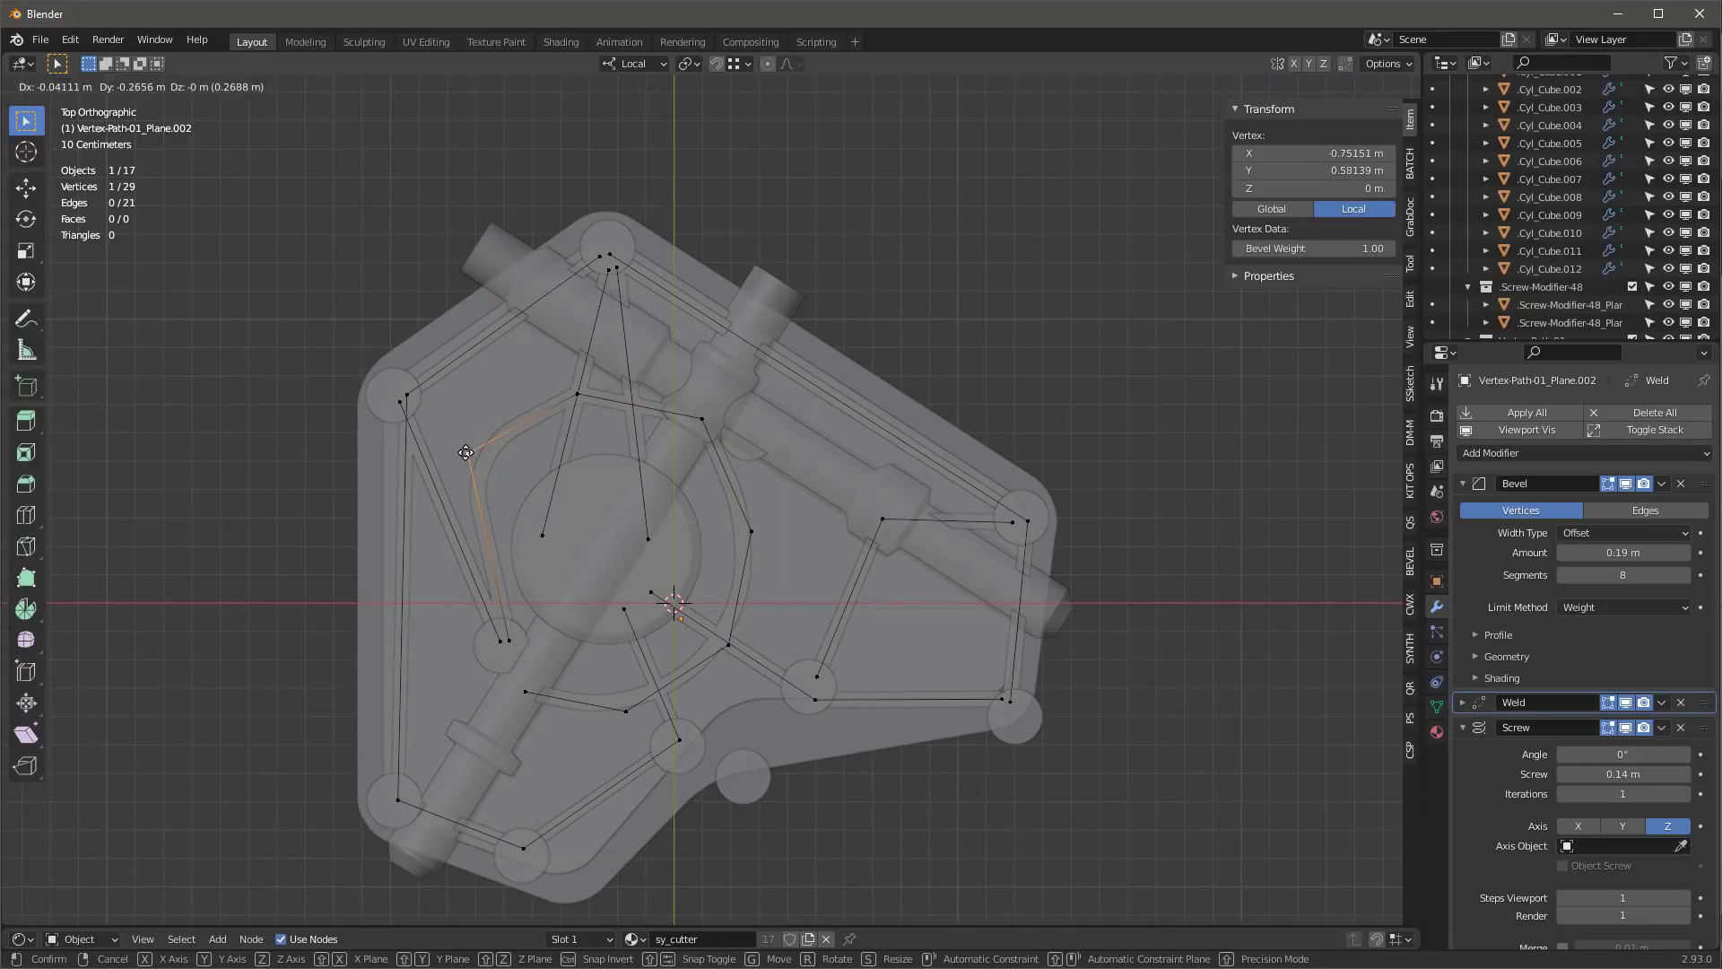
click(468, 455)
click(577, 395)
key(g)
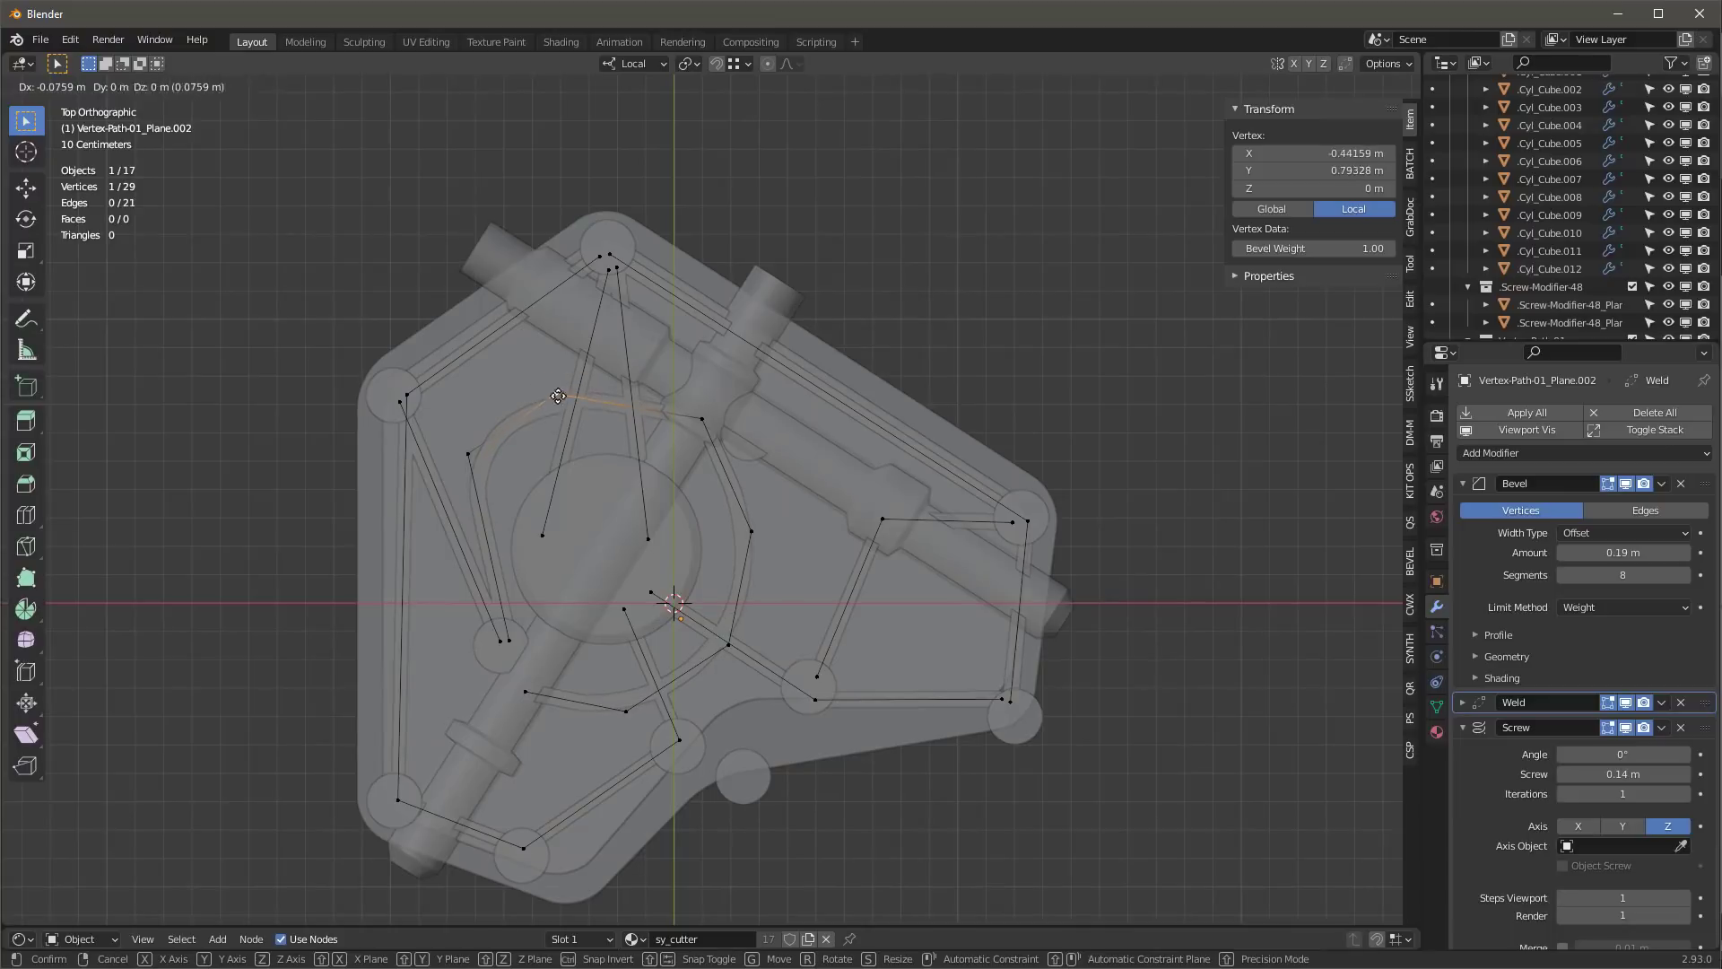
click(557, 399)
click(702, 420)
key(g)
click(690, 435)
click(556, 400)
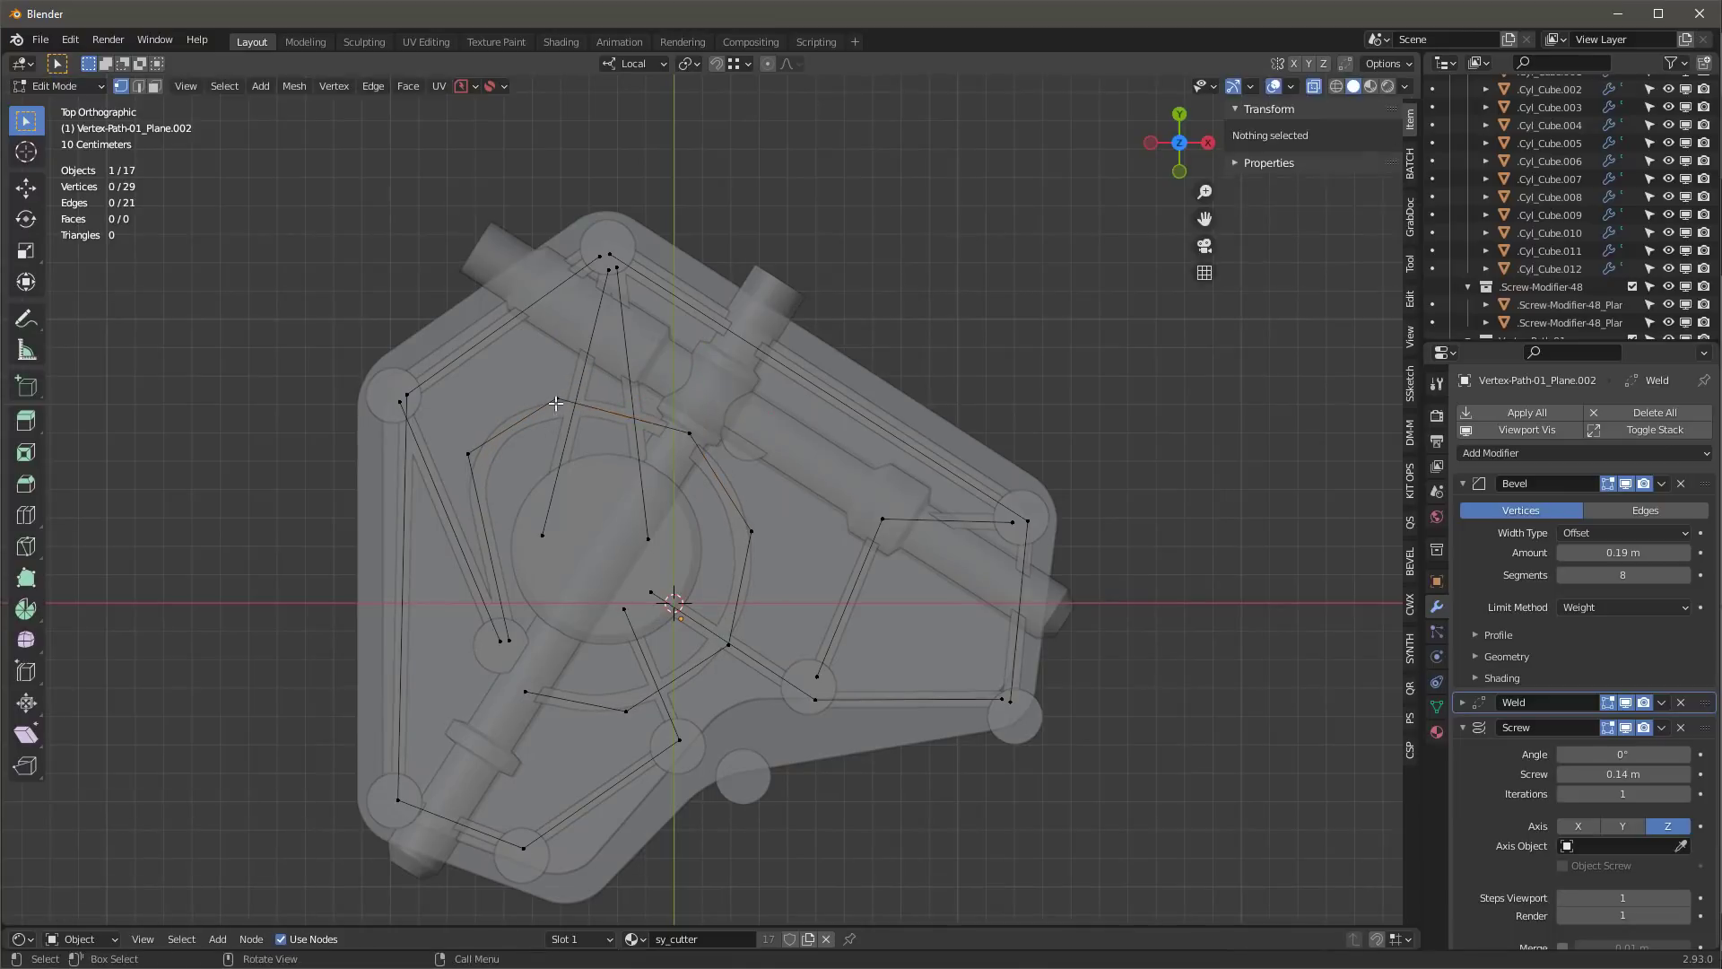
key(g)
click(557, 410)
click(468, 456)
key(g)
click(466, 484)
- Adjust the three vertices of the arc below the disc so it runs closer and more evenly around the disc
click(526, 693)
key(g)
click(534, 673)
click(626, 713)
key(g)
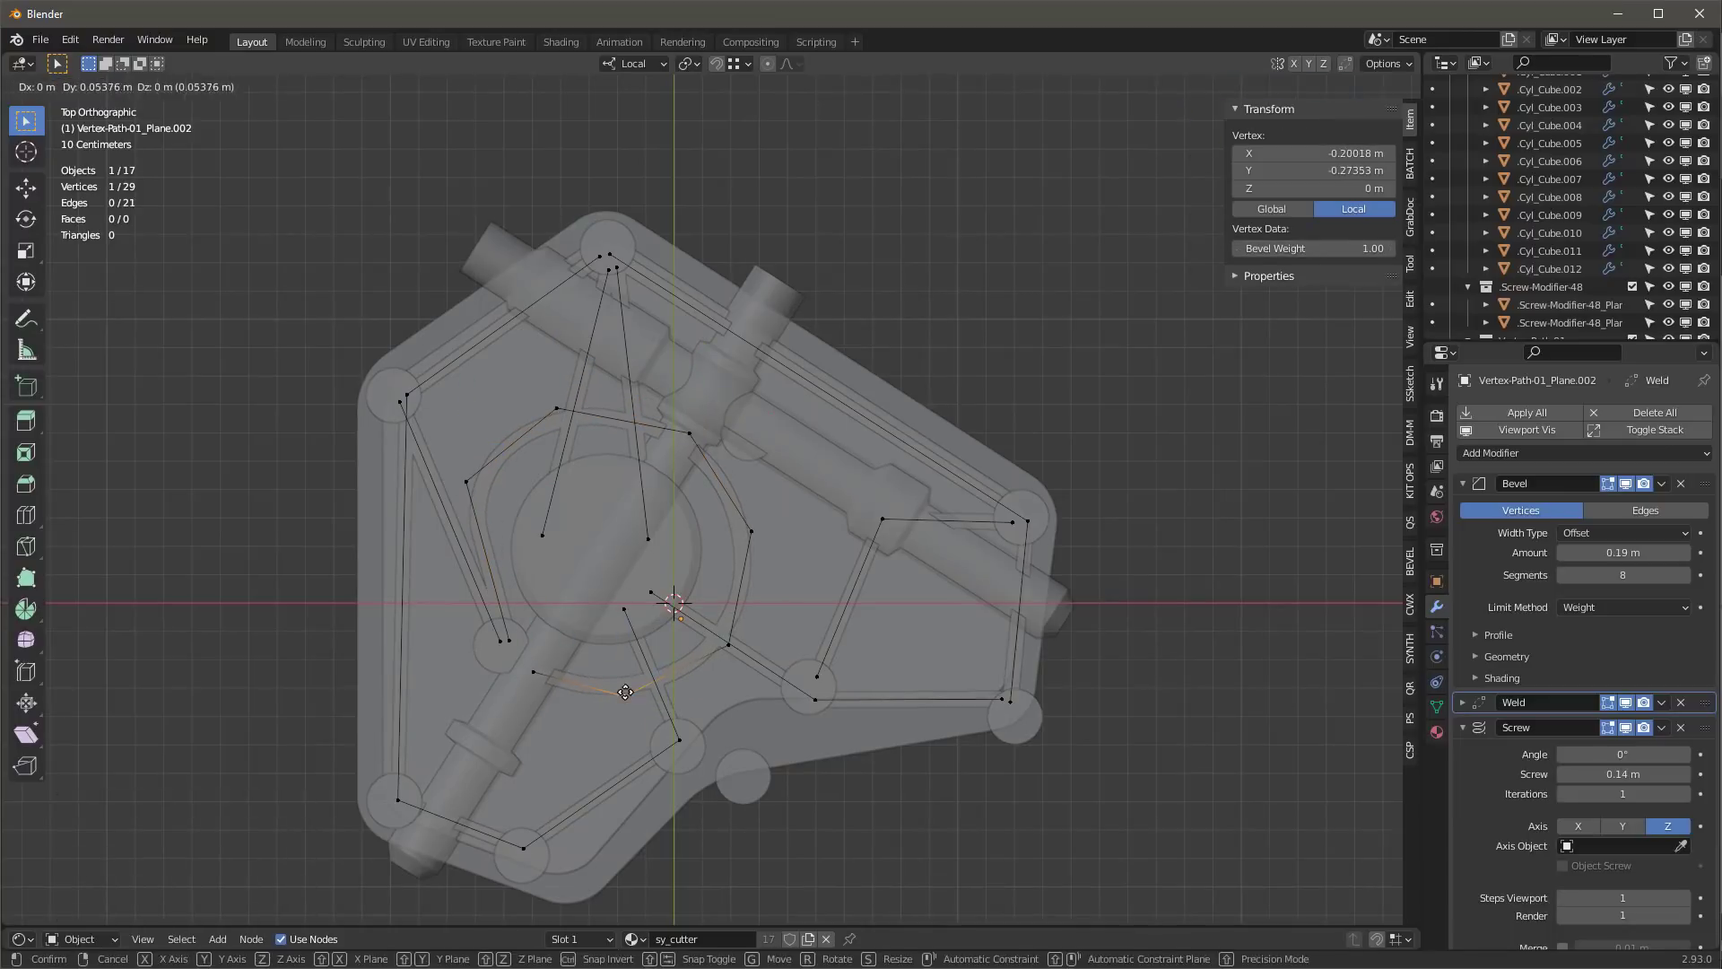
click(623, 697)
click(728, 645)
key(g)
- Fine-tune the left arc's two intermediate vertices to even out its curve around the disc's upper left
click(465, 482)
key(g)
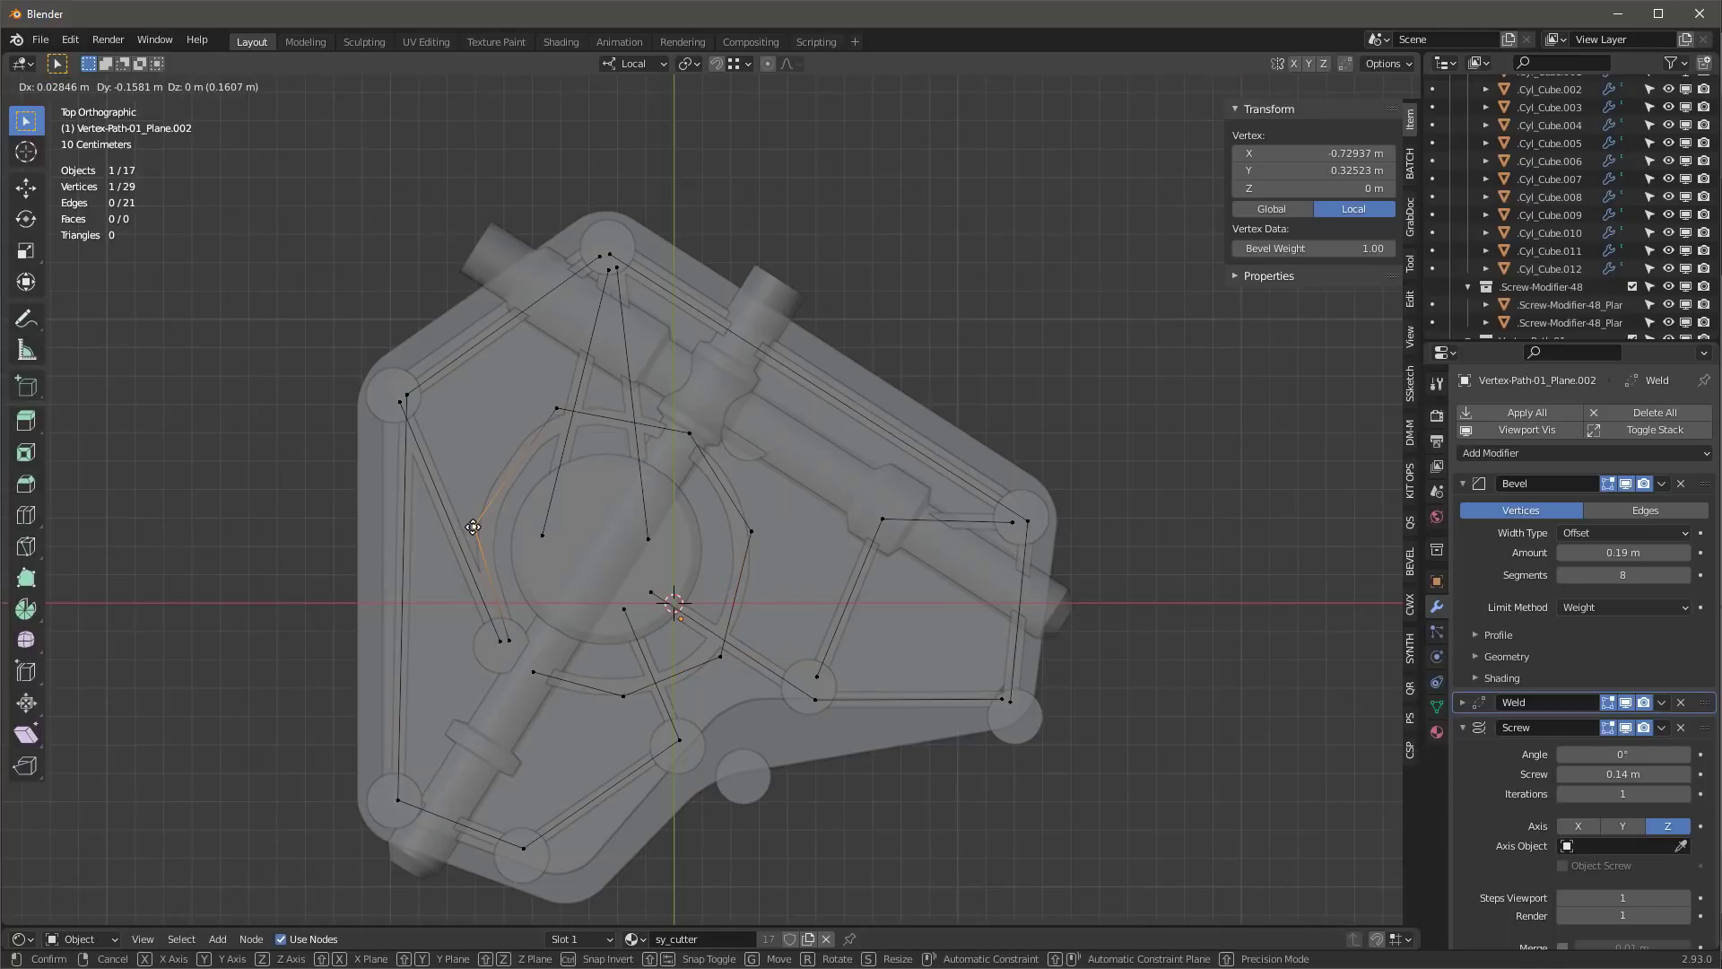
click(472, 514)
click(557, 409)
key(g)
click(550, 418)
click(474, 514)
key(g)
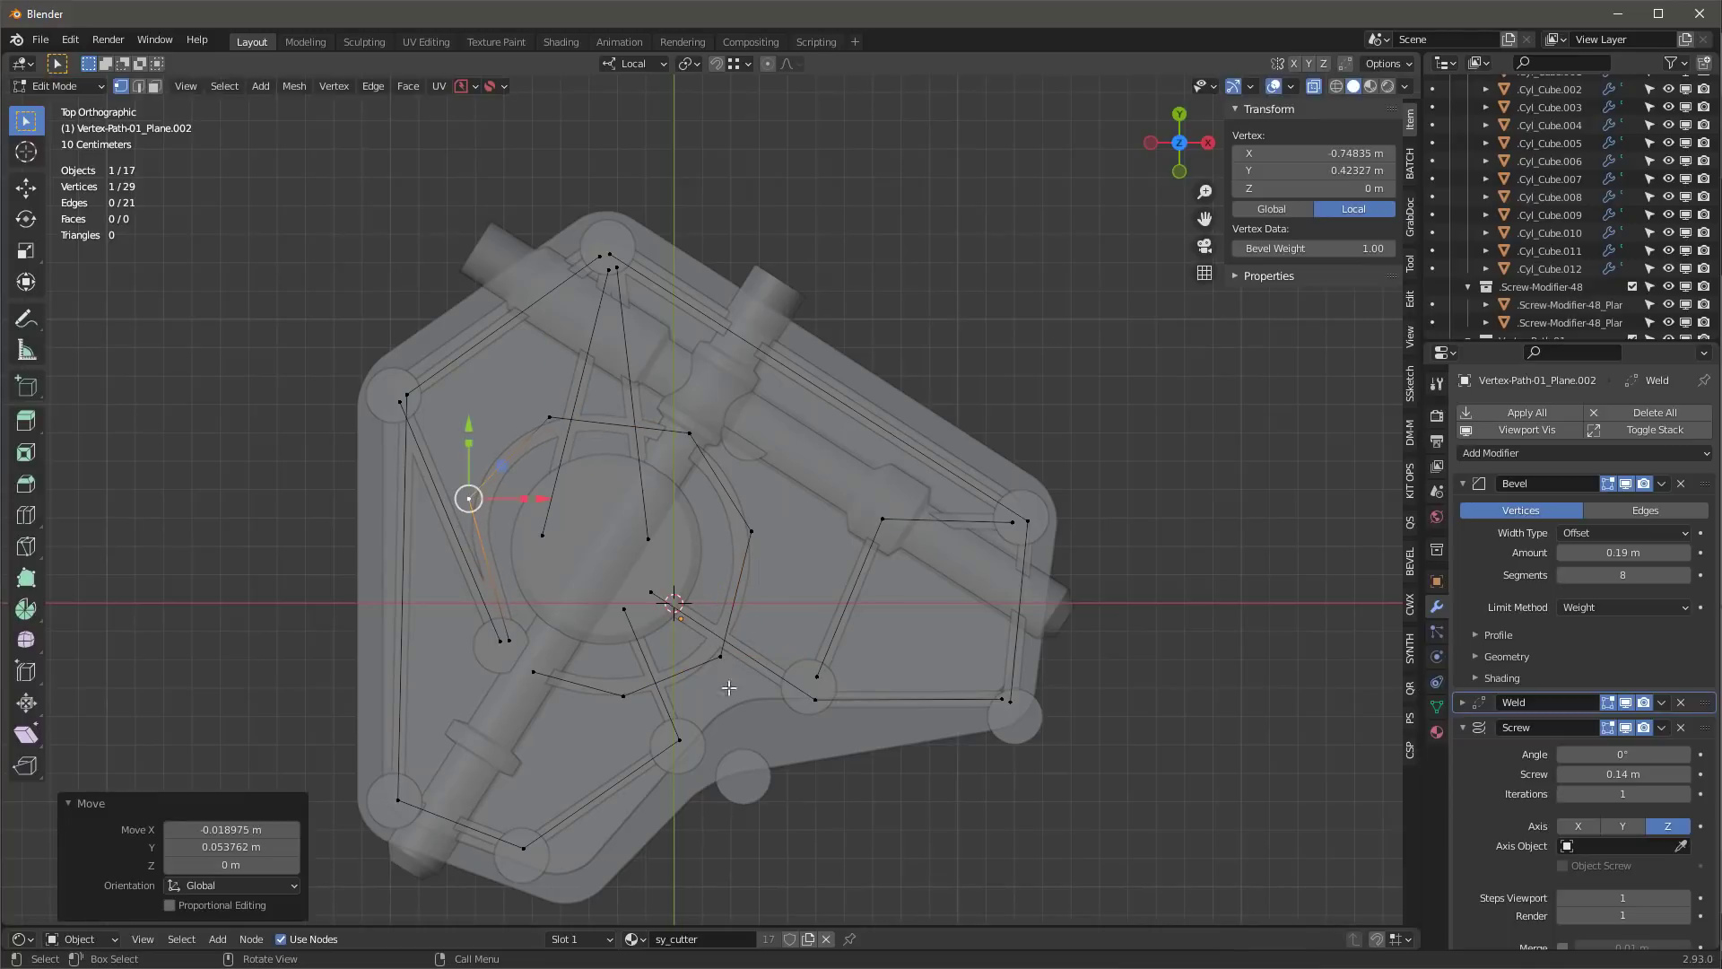
- Duplicate the path vertex at the bolt right of the disc and extrude an edge from it up to the long diagonal shaft
click(815, 677)
key(shift+d)
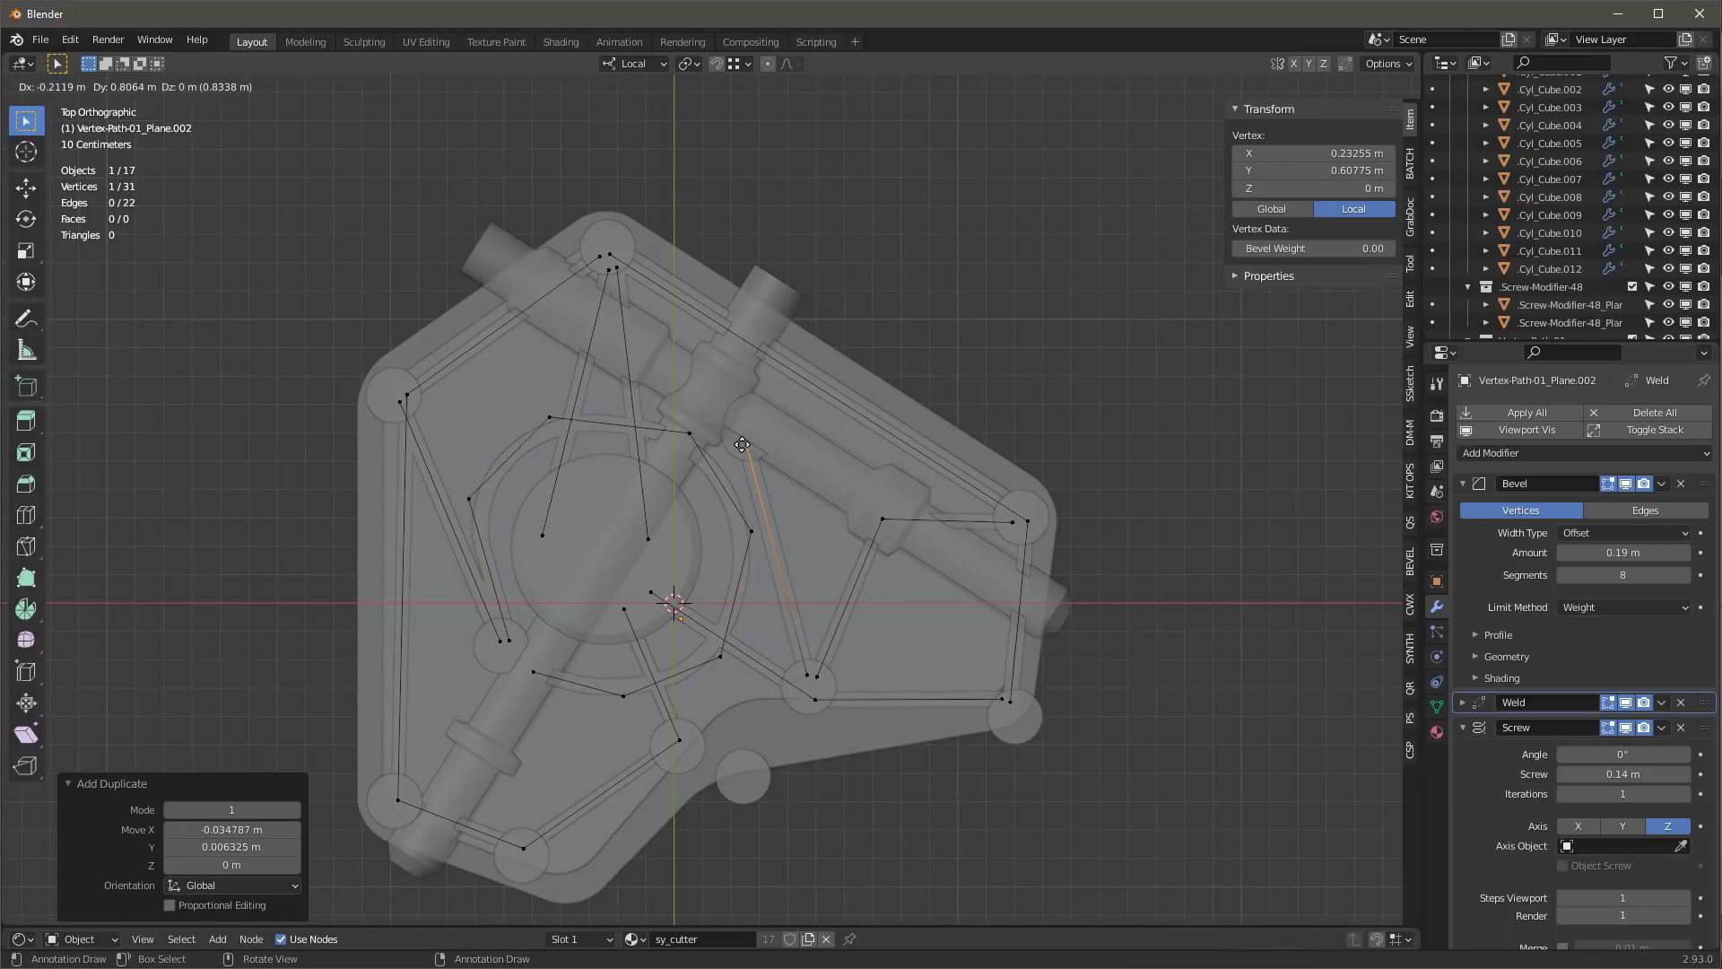
click(758, 448)
- Duplicate another path vertex to that bolt, extrude two edges along the plate's inner edge to the lower central bolt, and leave Edit Mode
key(shift+d)
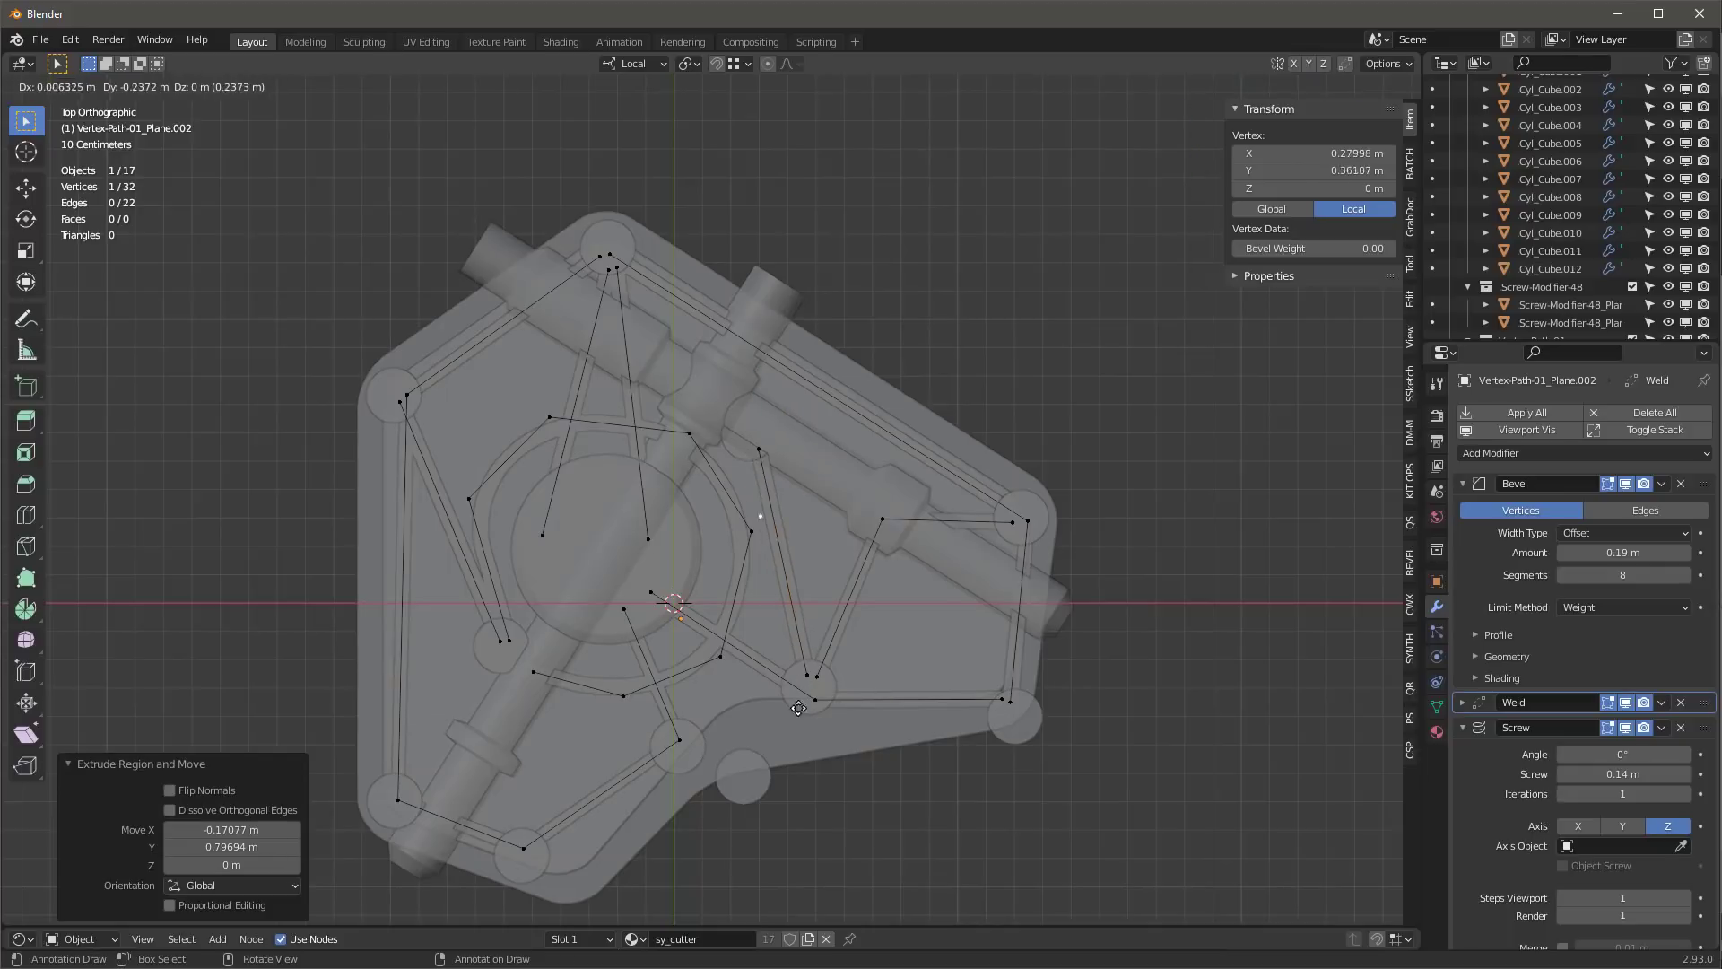
click(894, 539)
key(shift+d)
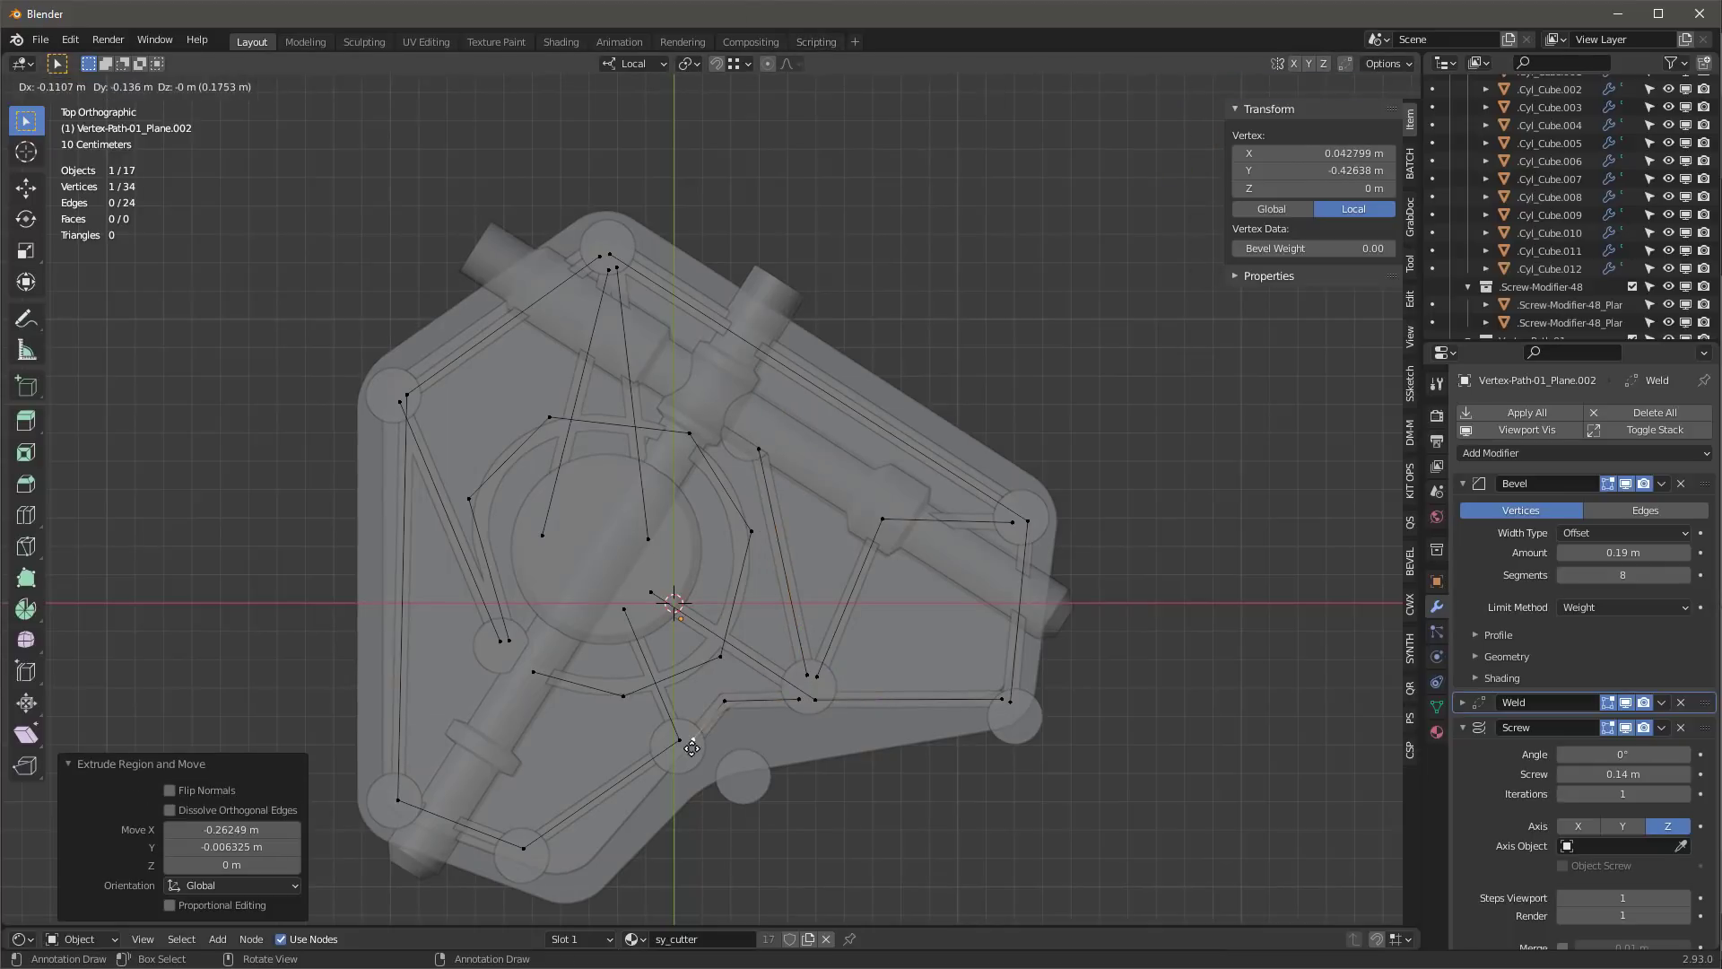
click(895, 538)
middle_drag(894, 538, 1237, 594)
key(Tab)
click(1198, 660)
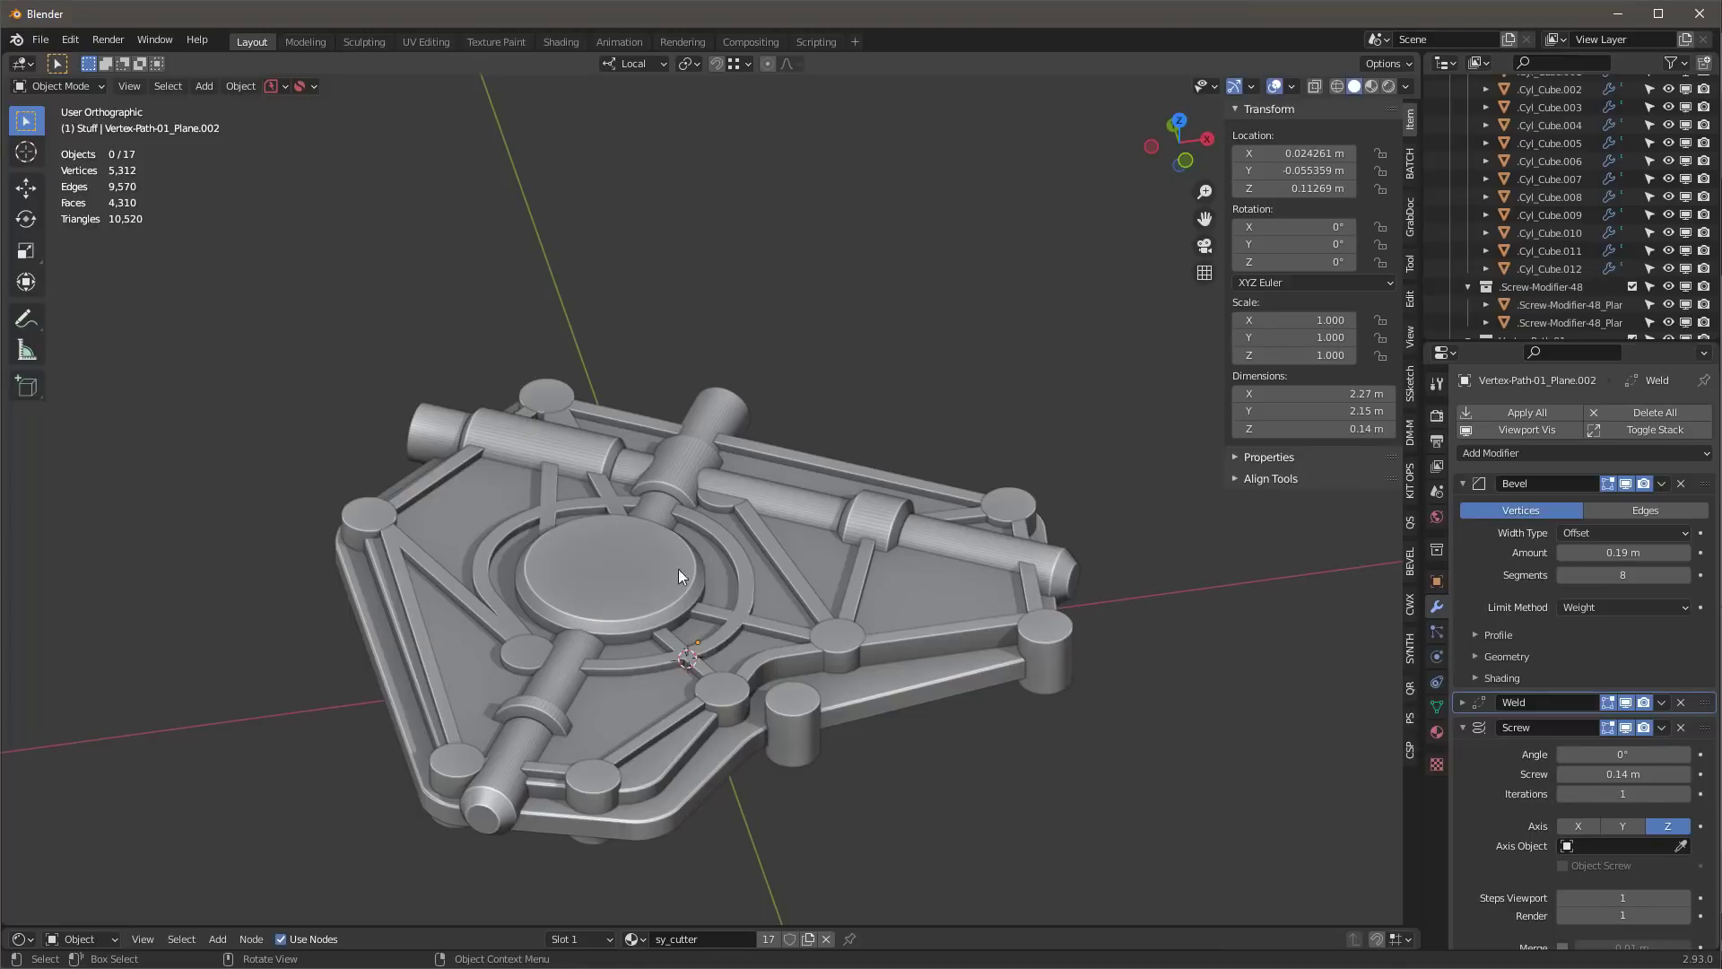
- Select every object of the part and move them all into a new collection named template
drag(242, 241, 1117, 893)
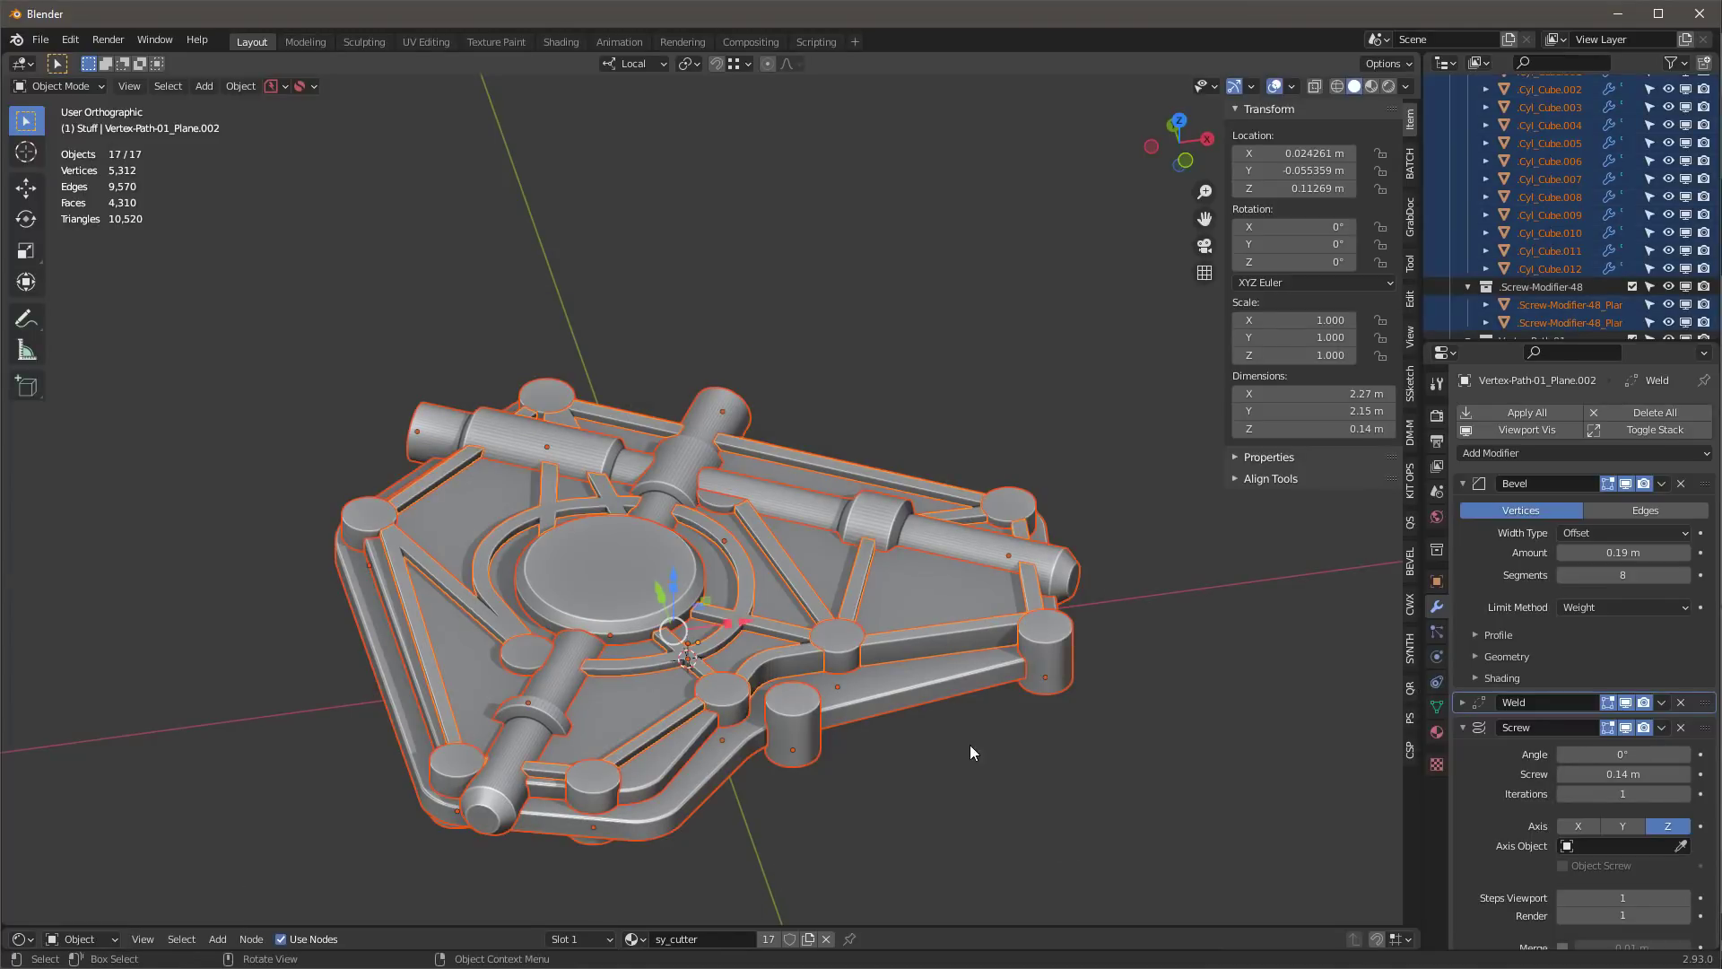
scroll(938, 699, down, 1)
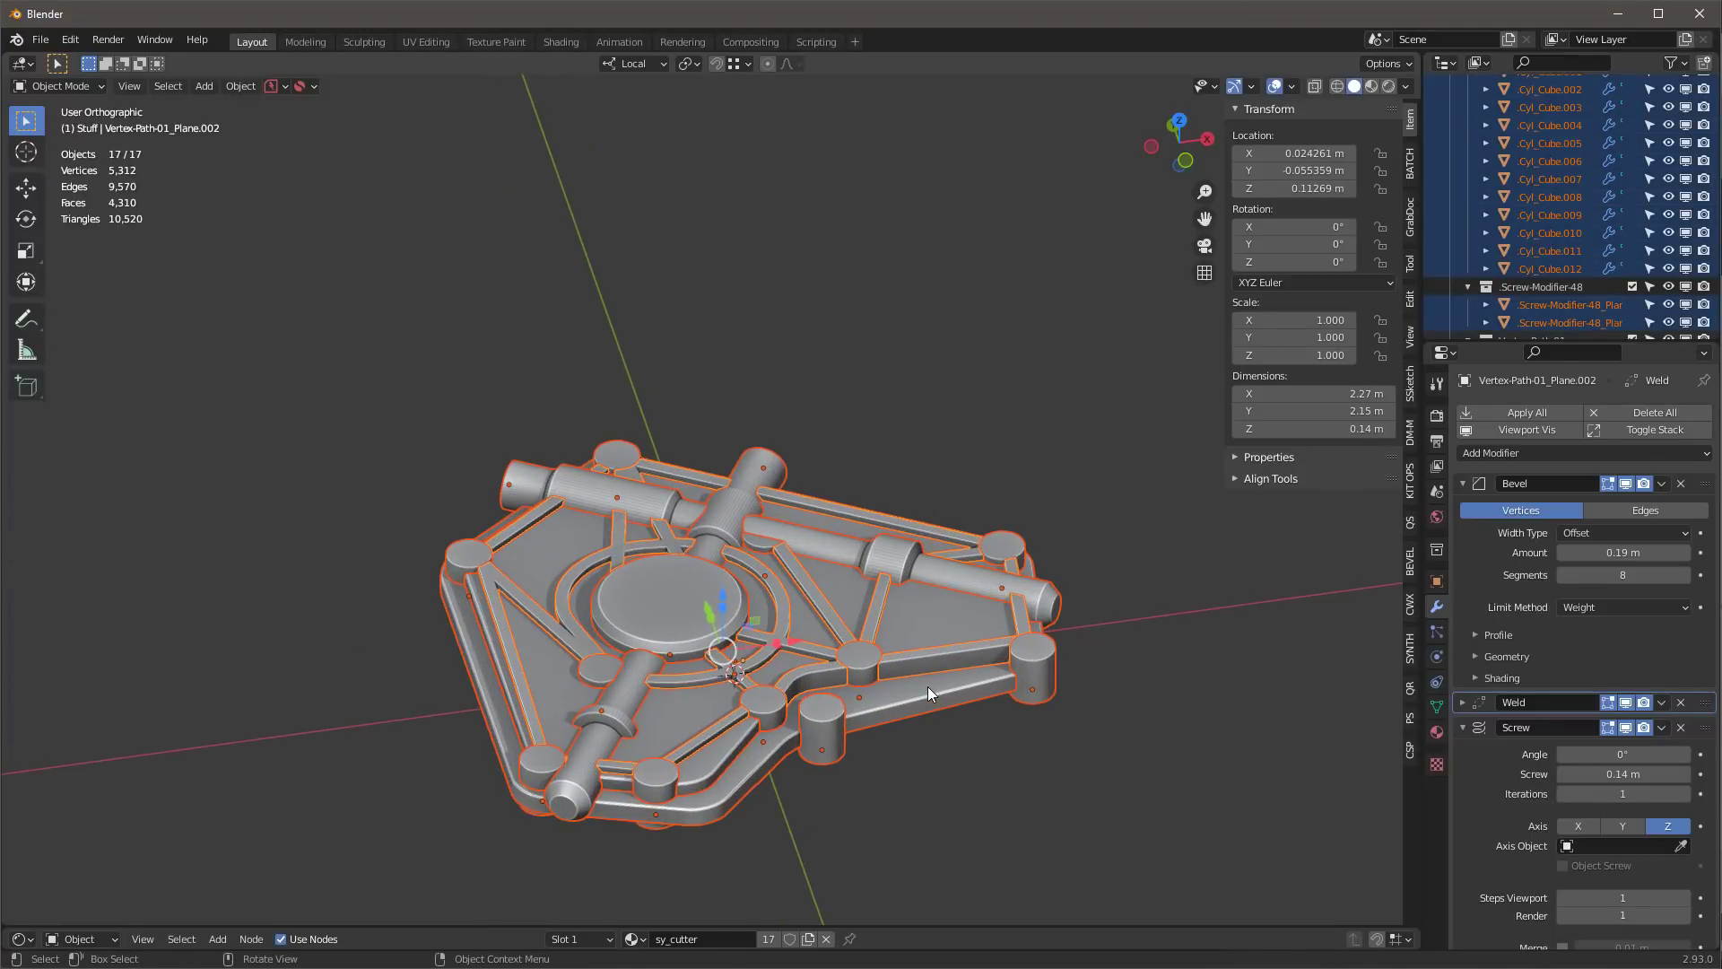
key(m)
click(929, 686)
text(template)
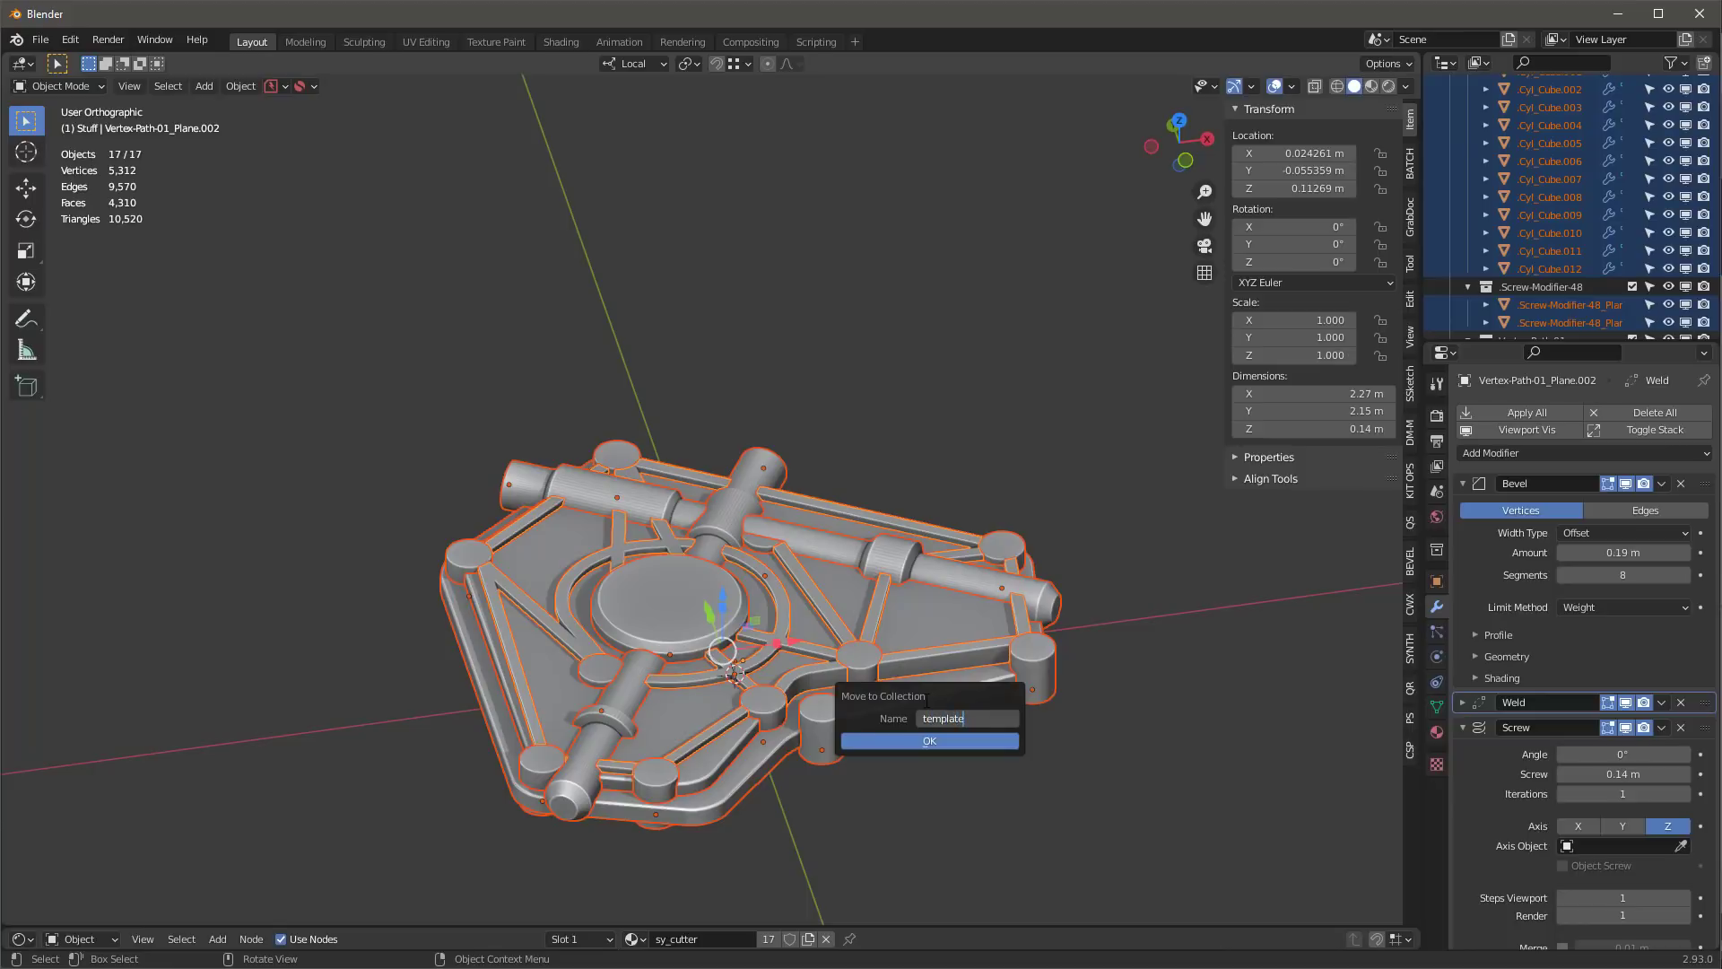
key(Return)
key(Return)
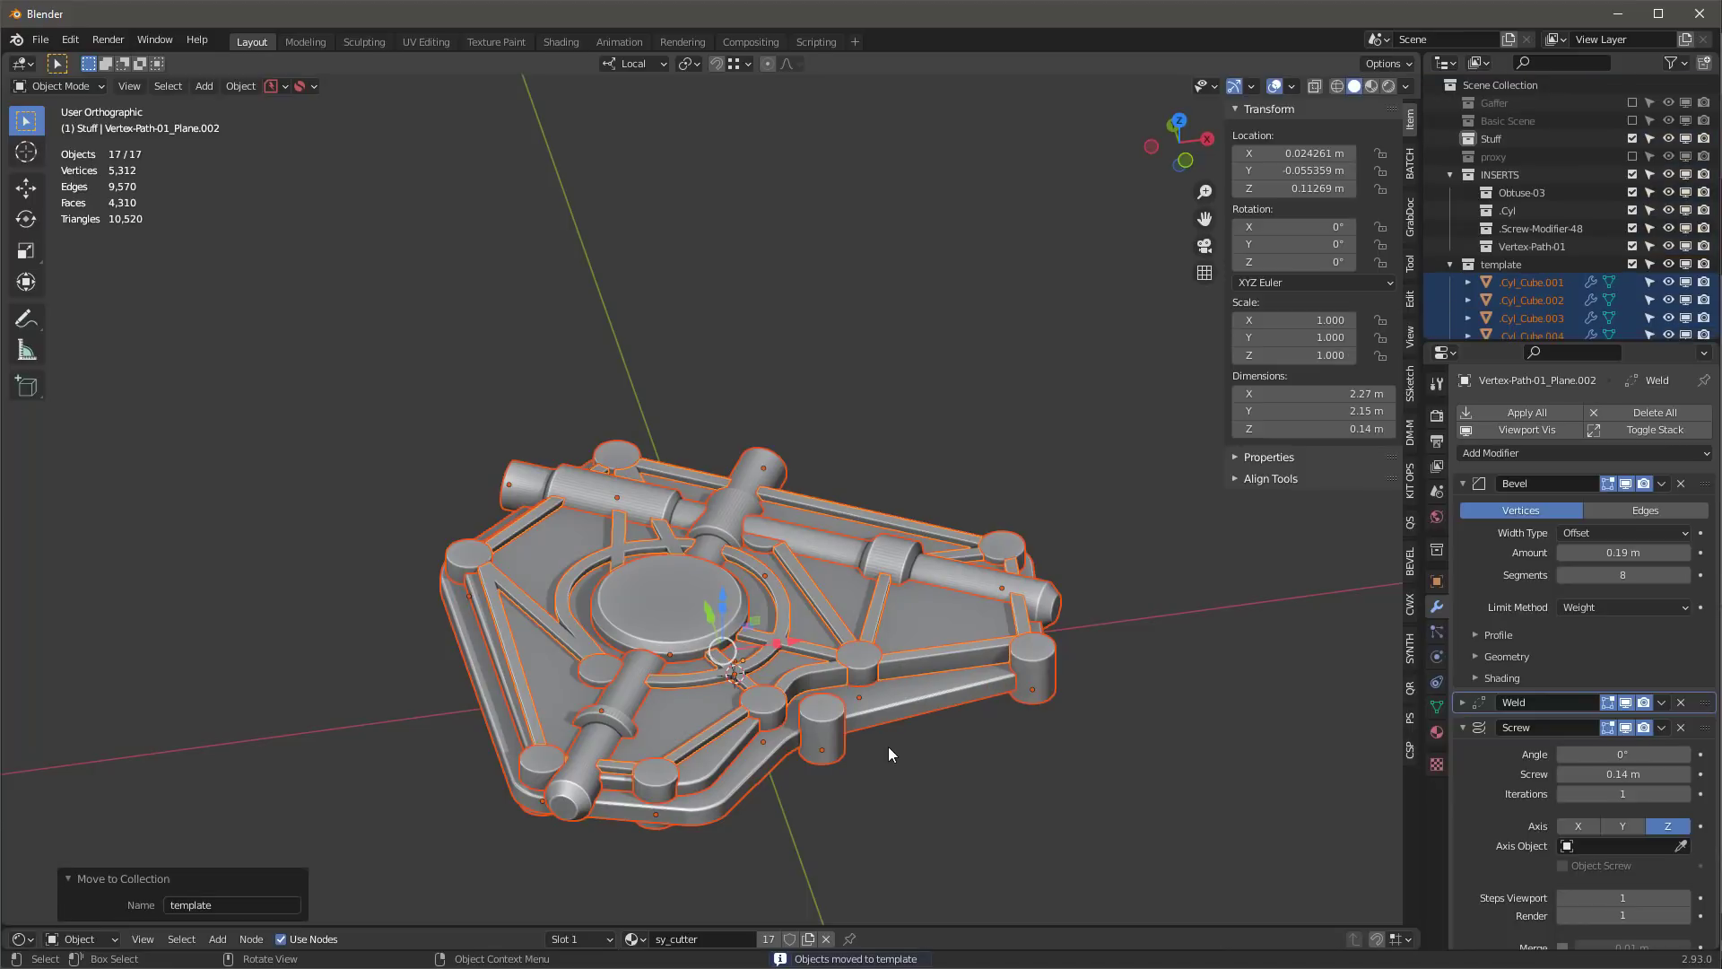
shift+middle_drag(888, 746, 764, 633)
click(820, 675)
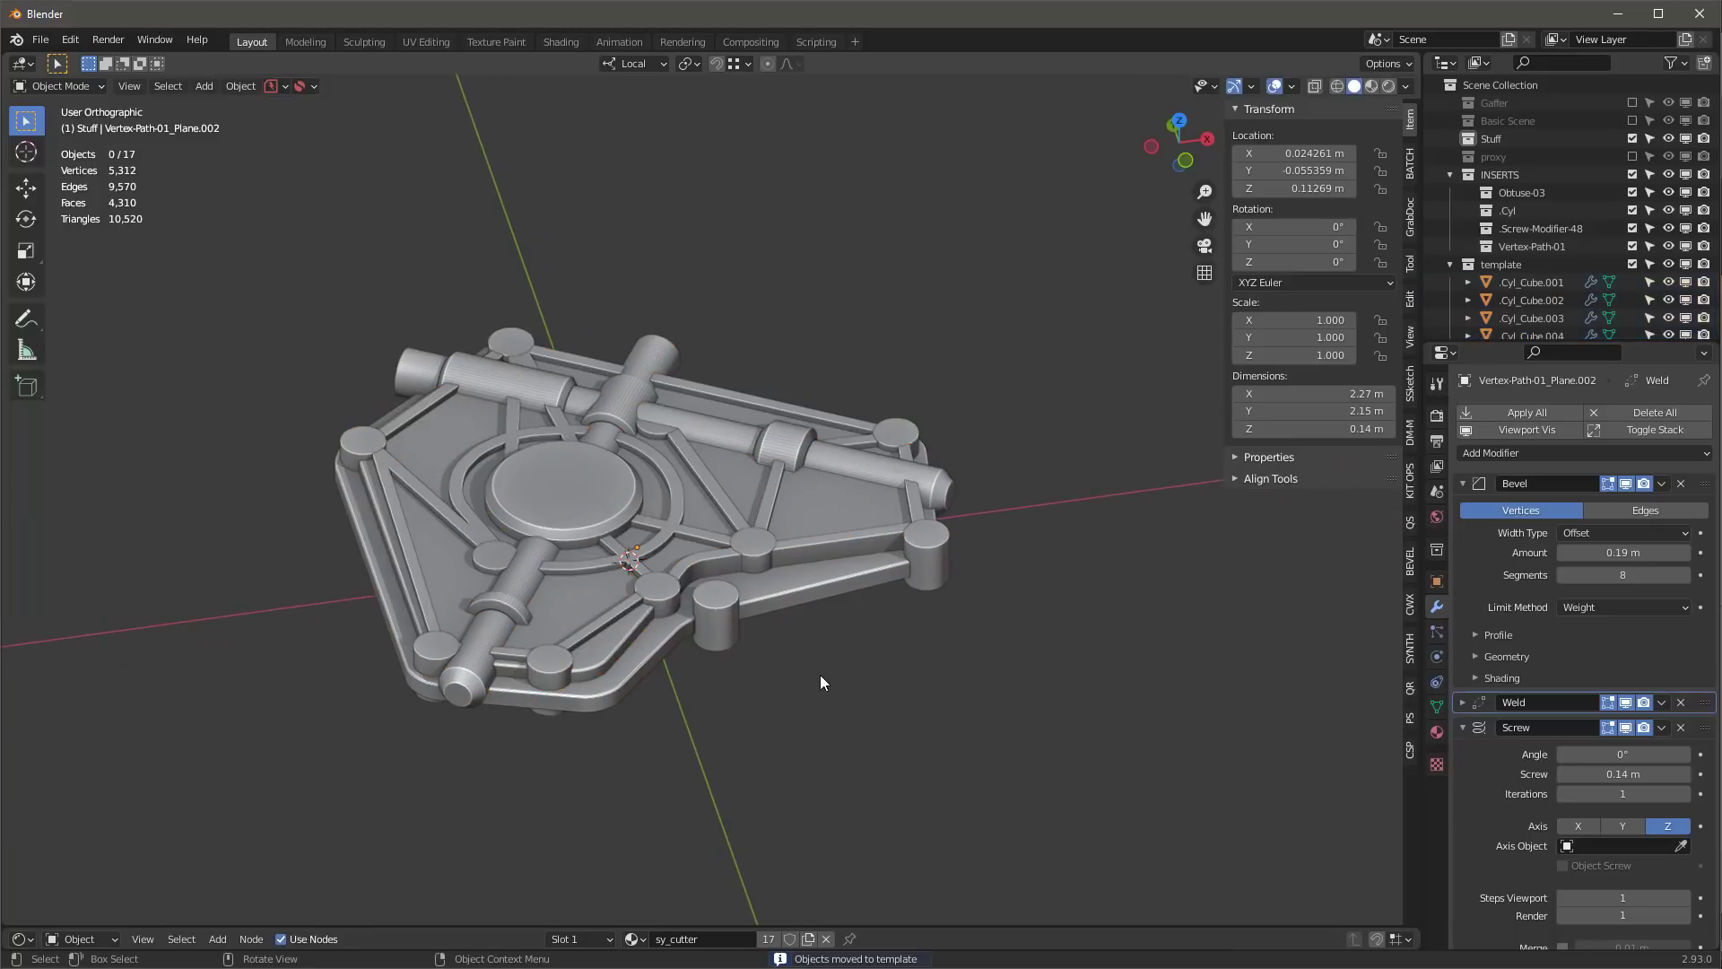
click(843, 508)
middle_drag(843, 509, 879, 659)
scroll(690, 613, up, 3)
click(917, 782)
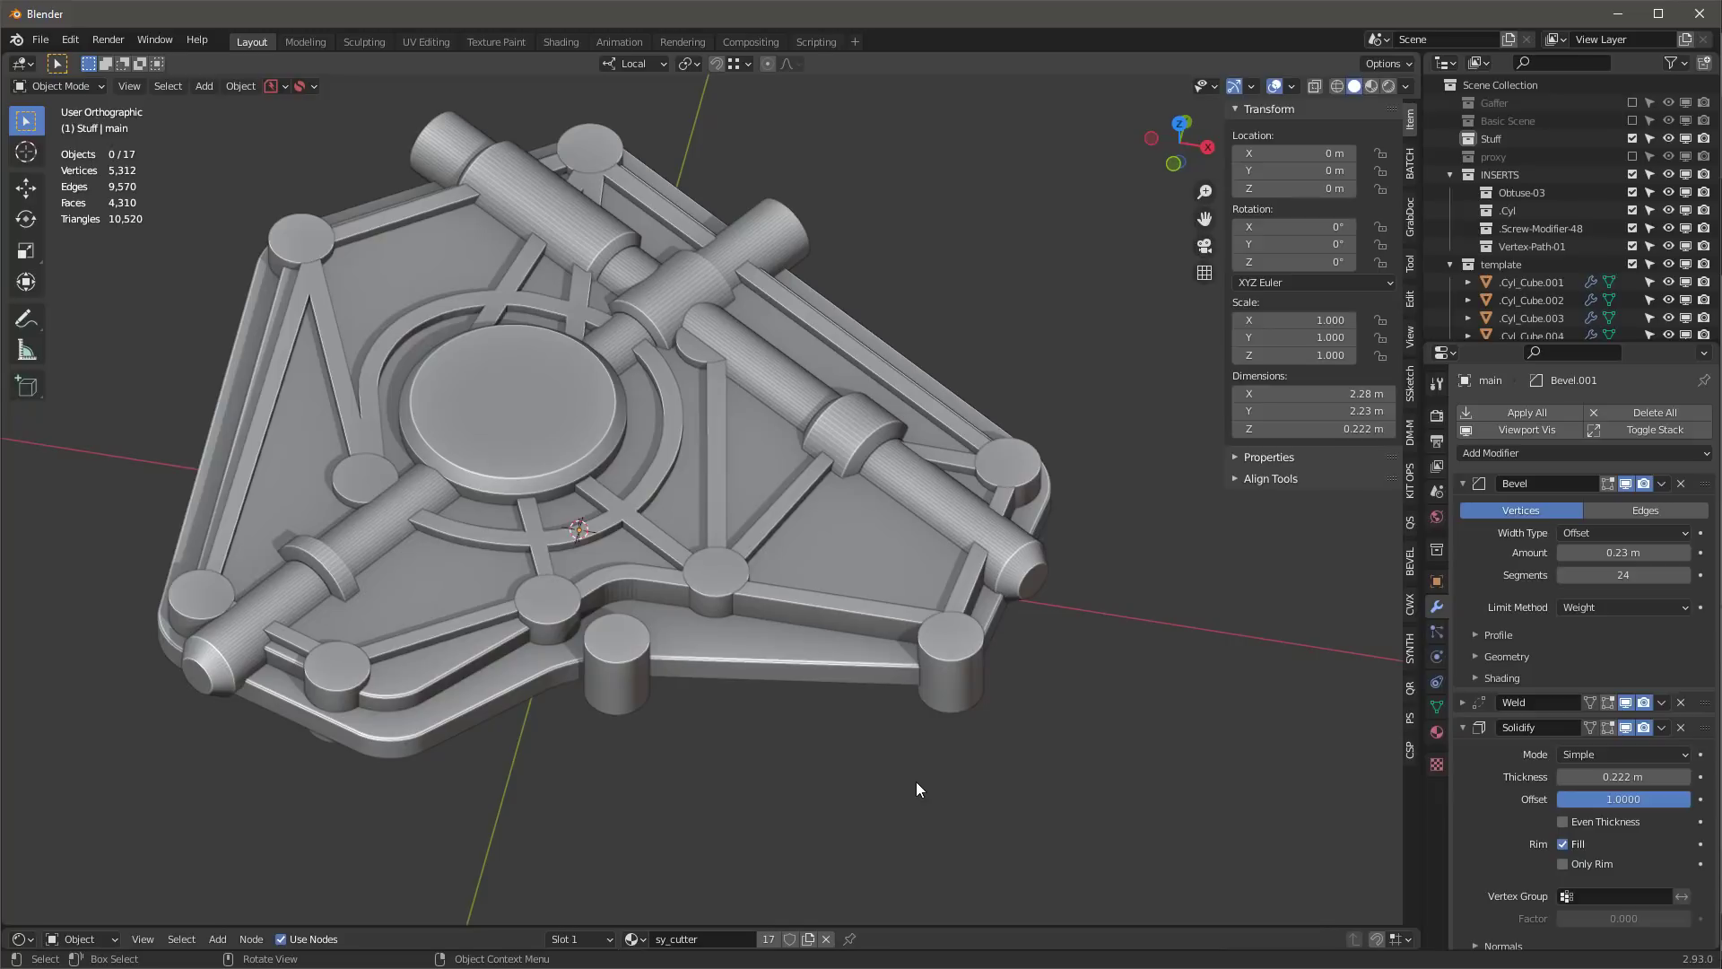
middle_drag(917, 782, 903, 735)
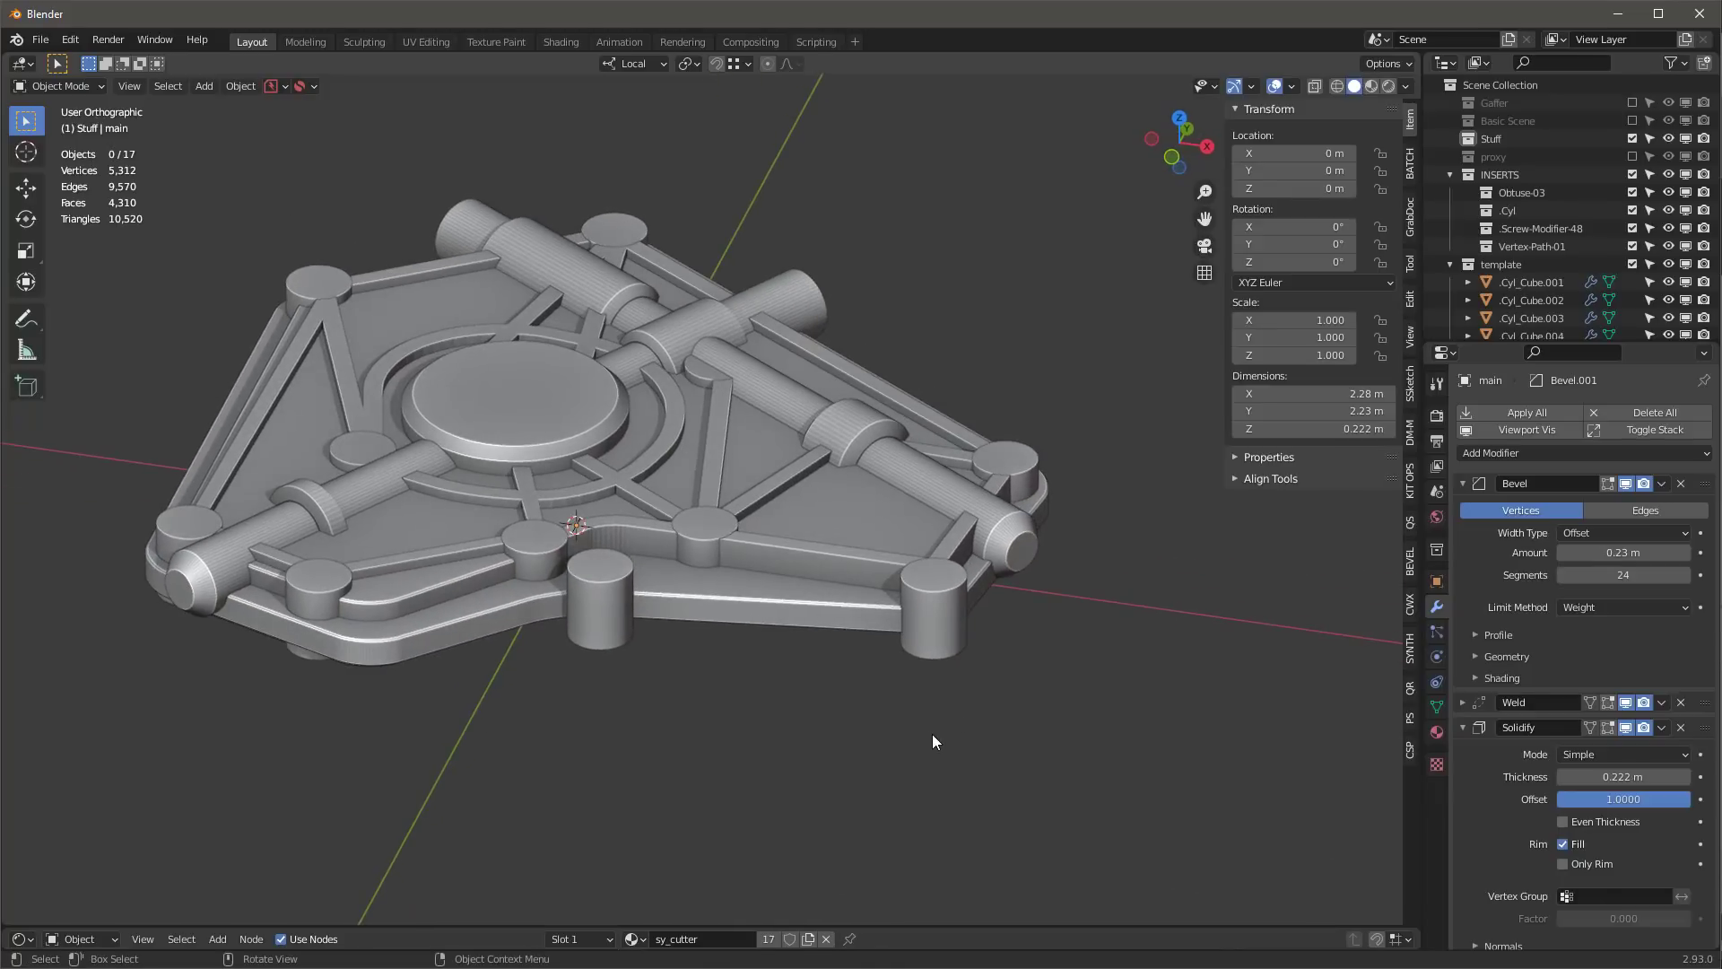
scroll(933, 734, down, 2)
- Duplicate all objects of the template collection in place and move the copies into a new collection named metashape
click(1500, 270)
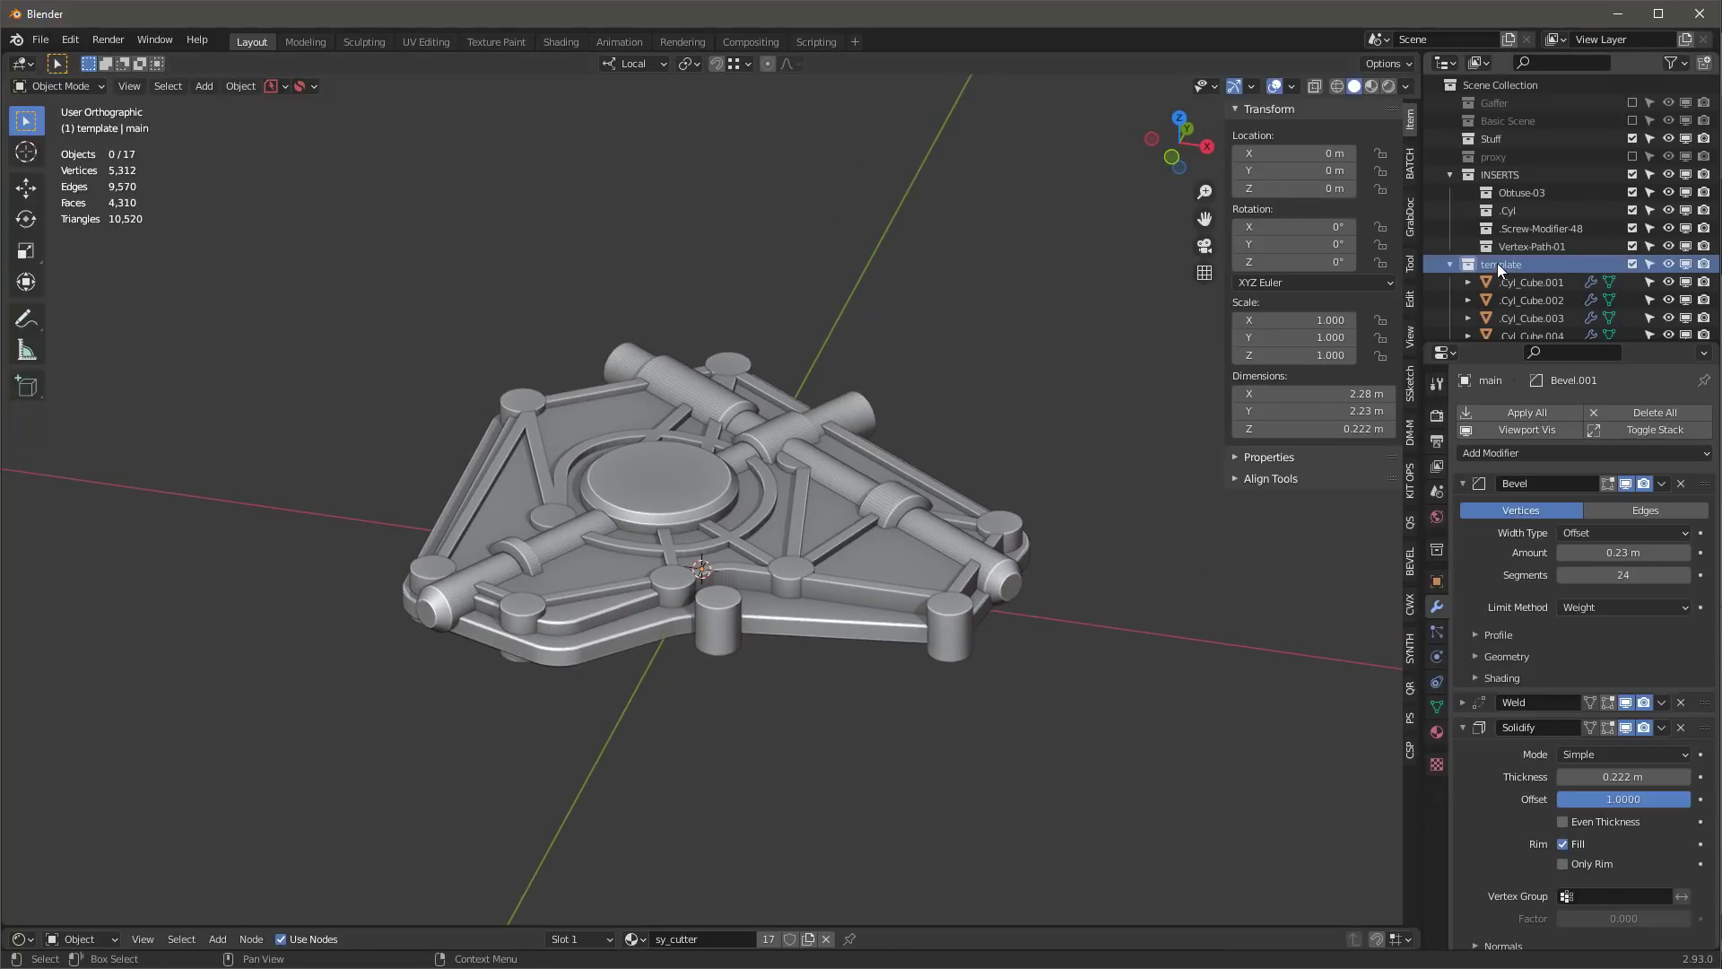
right_click(1498, 262)
click(1370, 406)
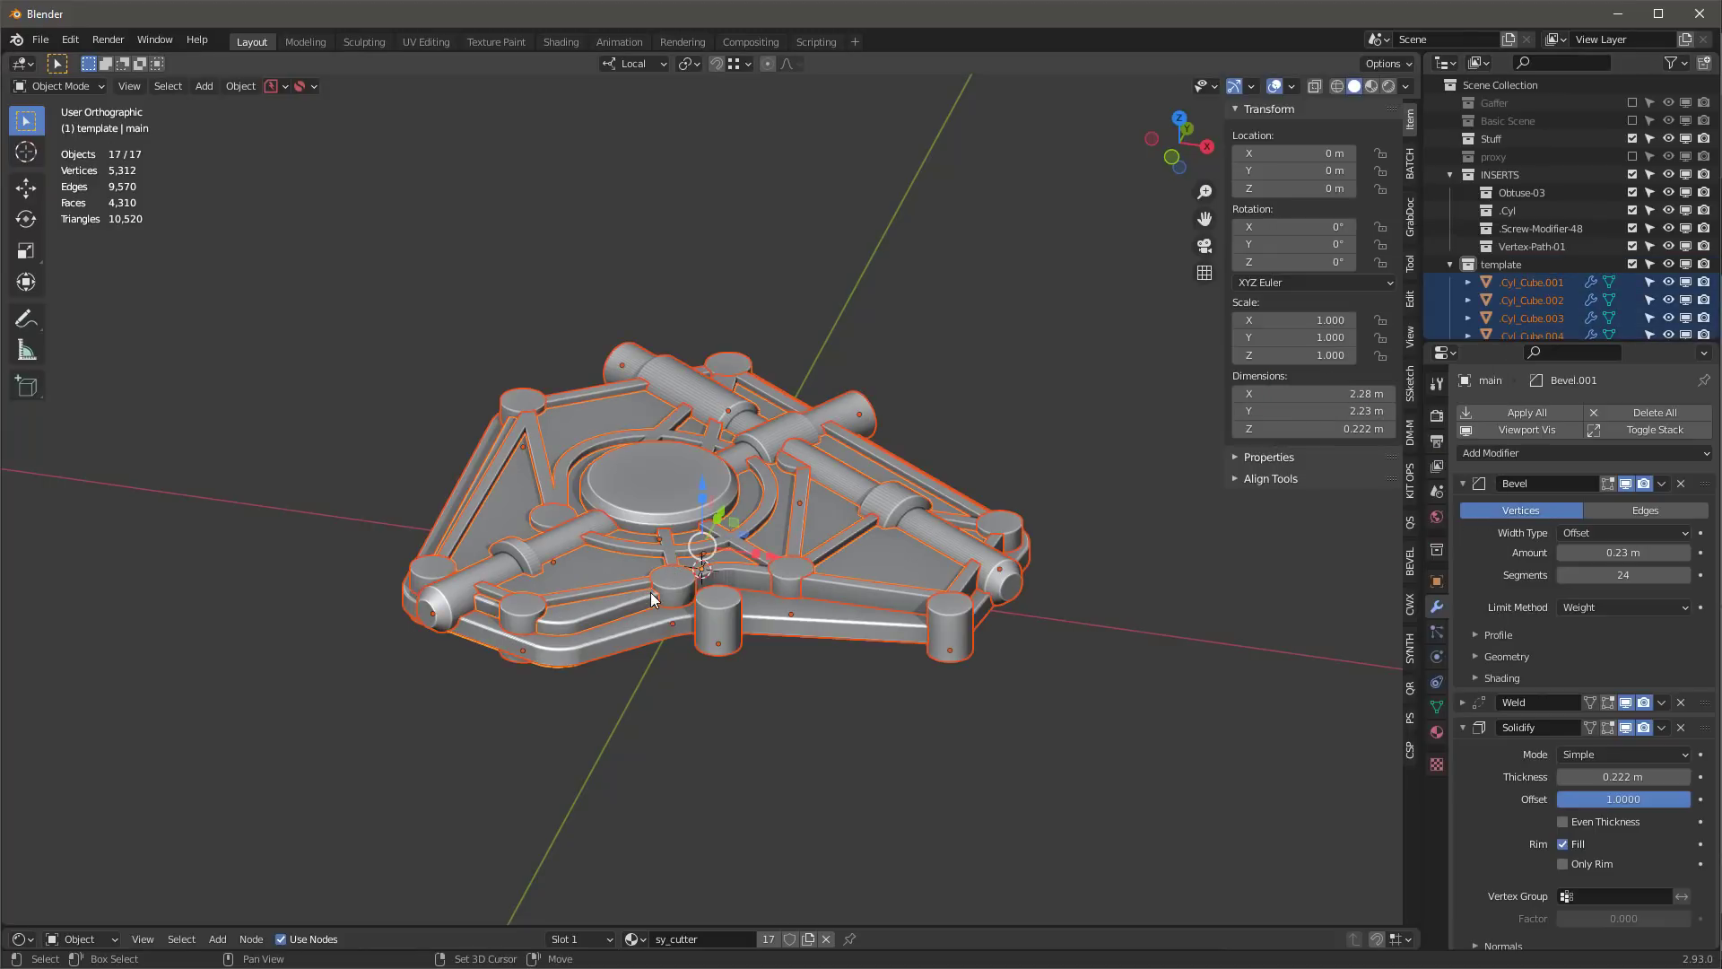
key(shift+d)
right_click(875, 402)
key(m)
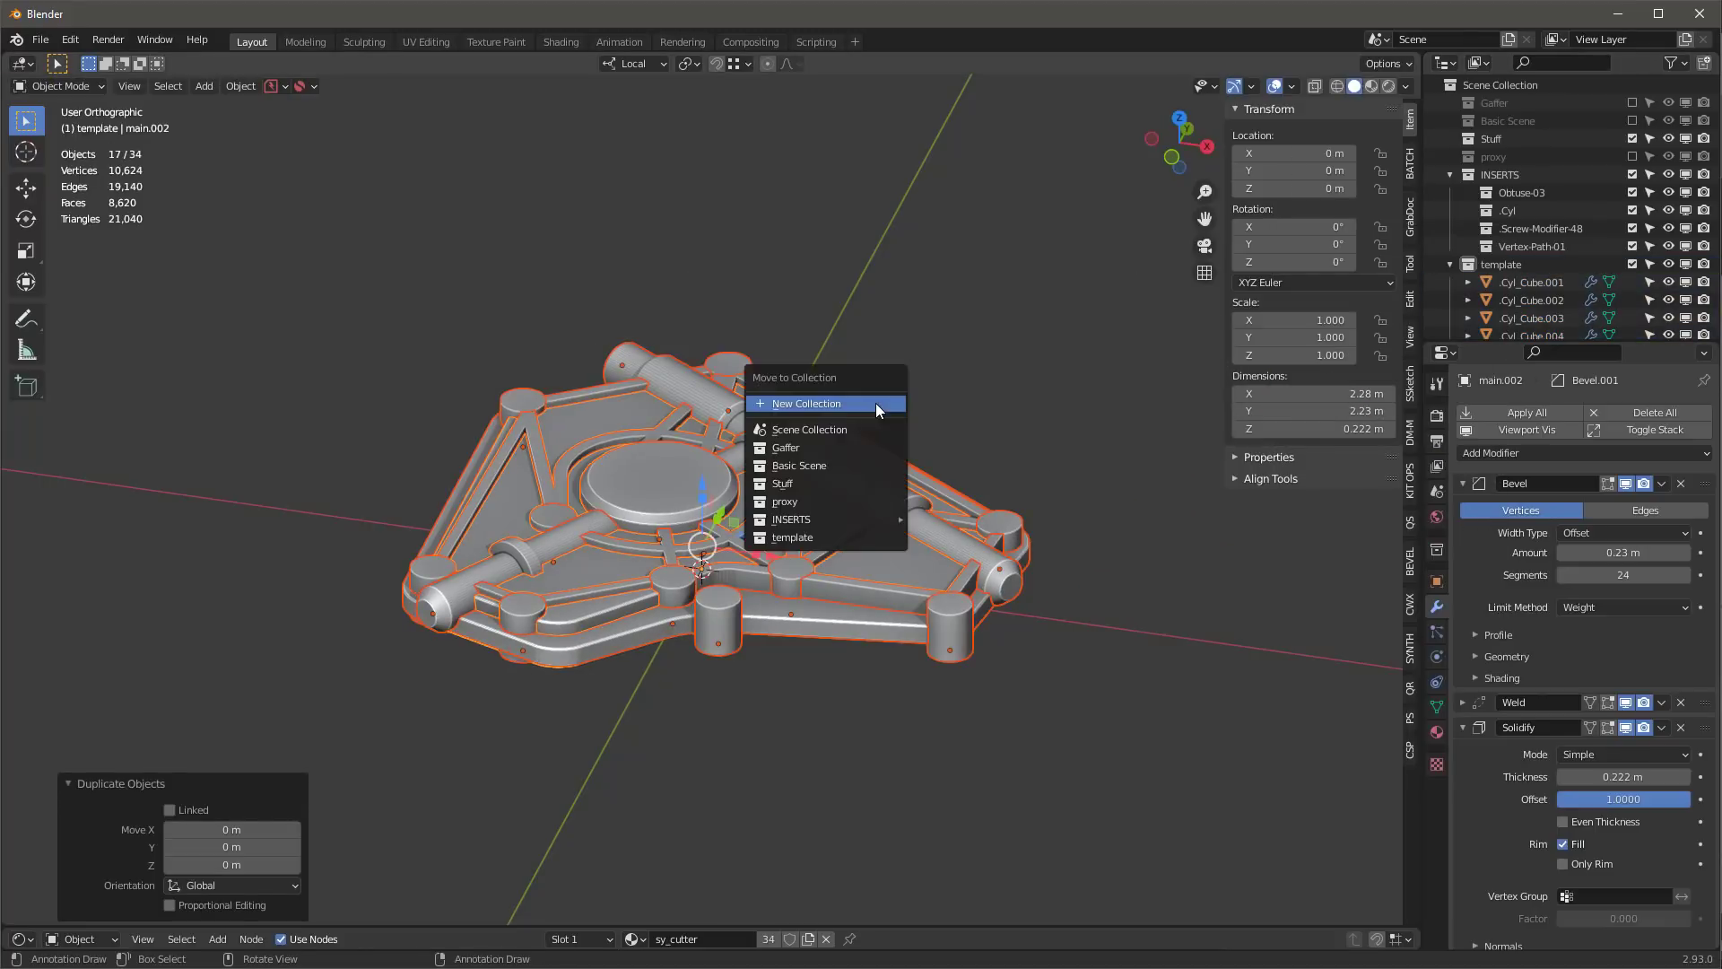
click(875, 402)
text(me)
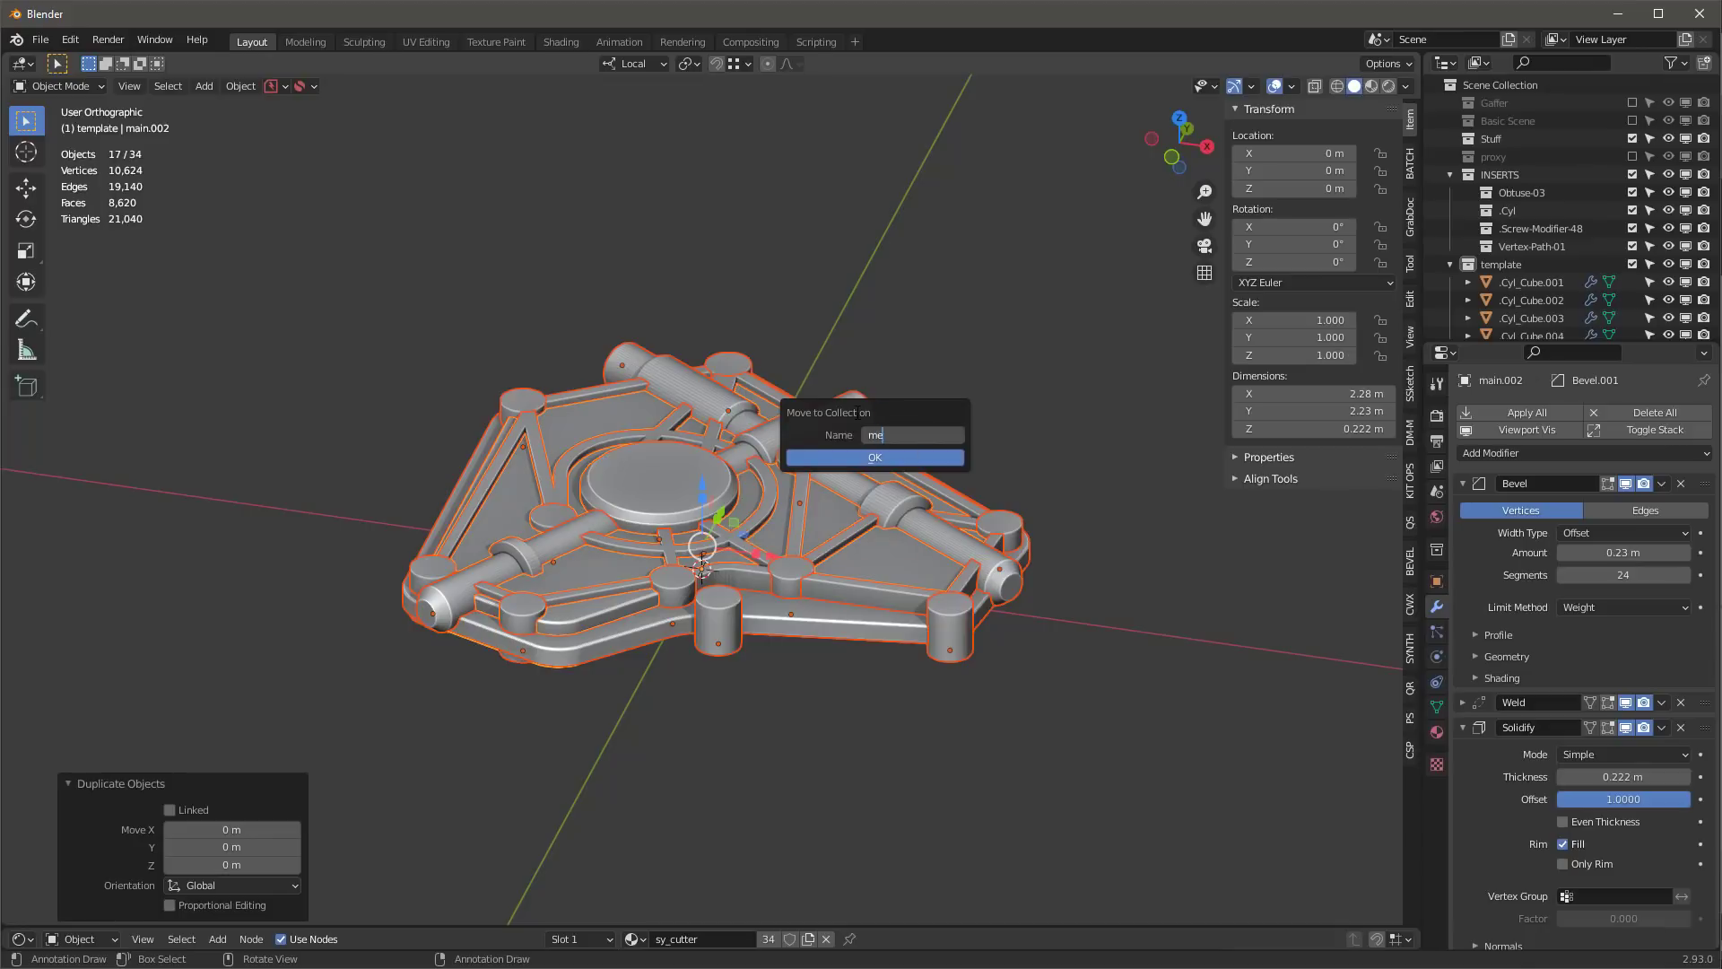
text(tashape)
key(Return)
key(Return)
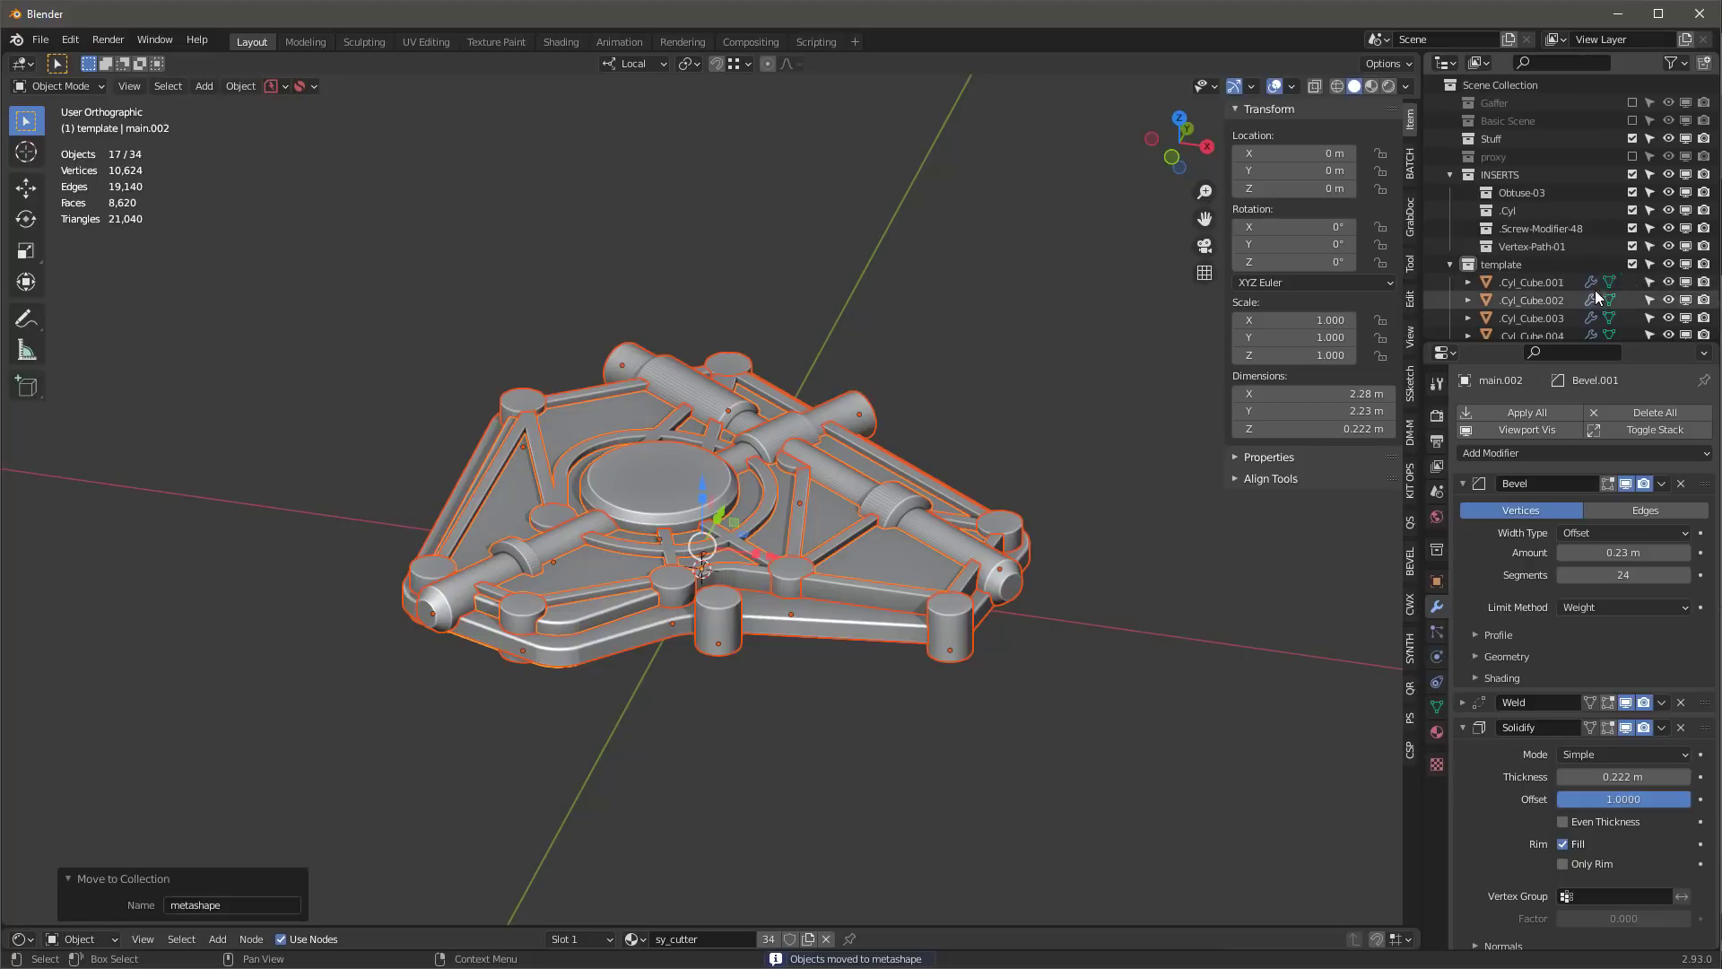
- Exclude the template collection from the view layer and make metashape the active collection
click(1633, 264)
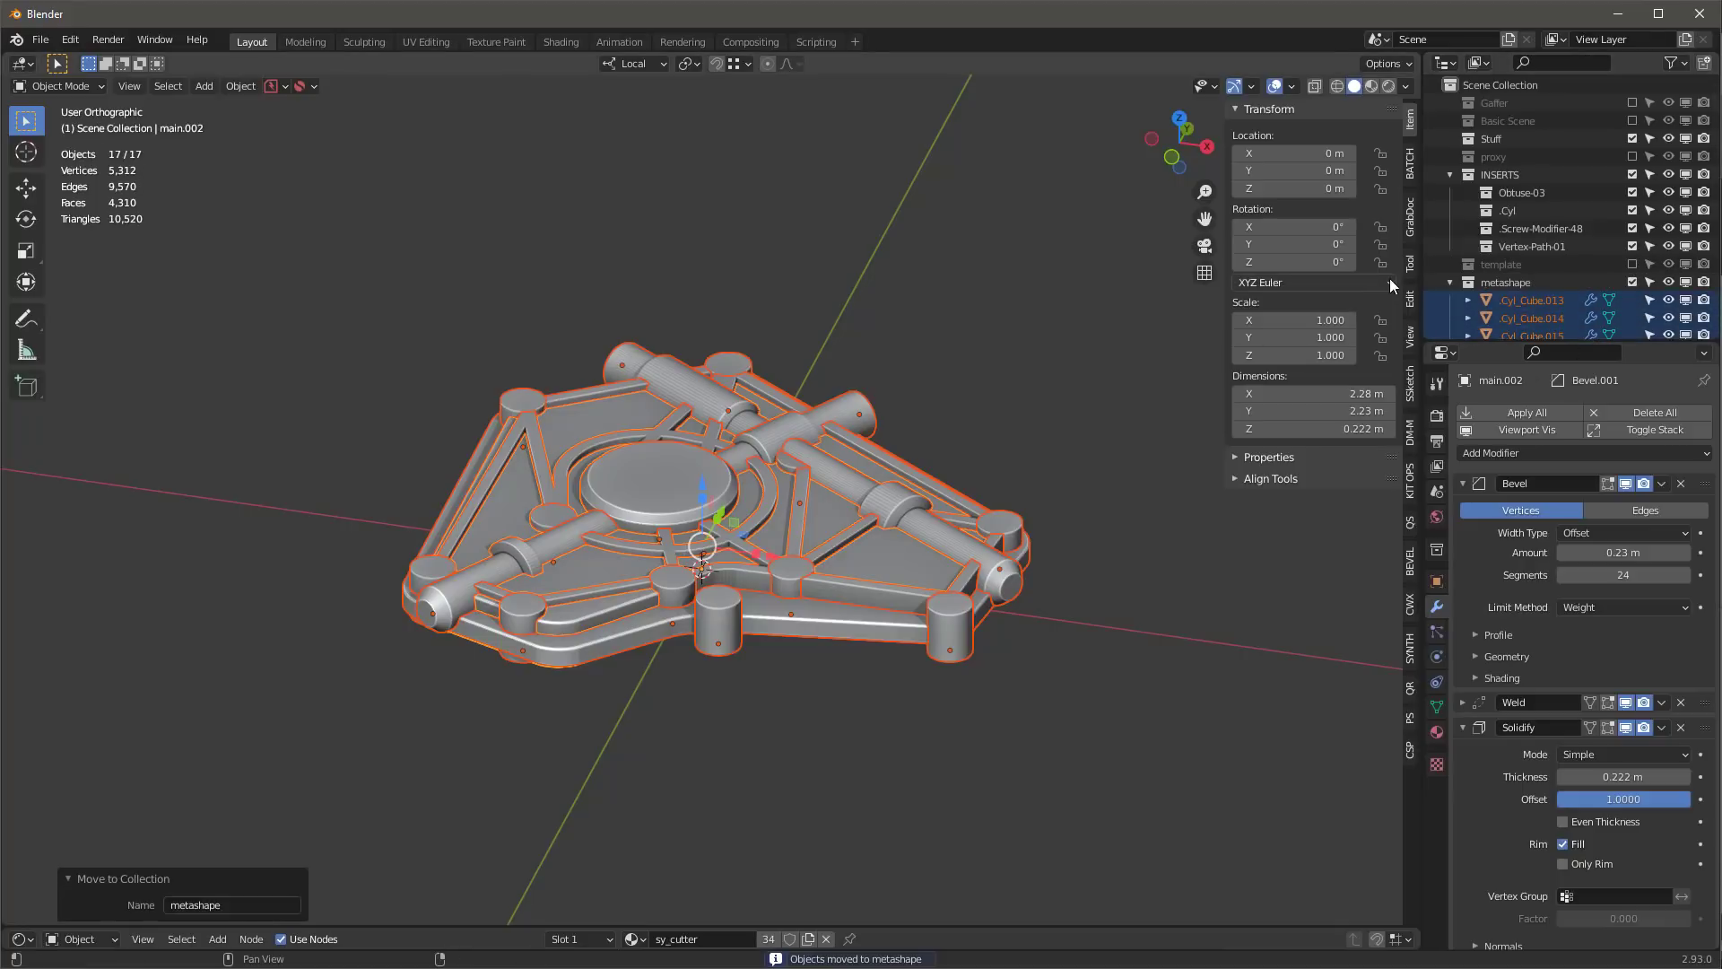
click(1504, 282)
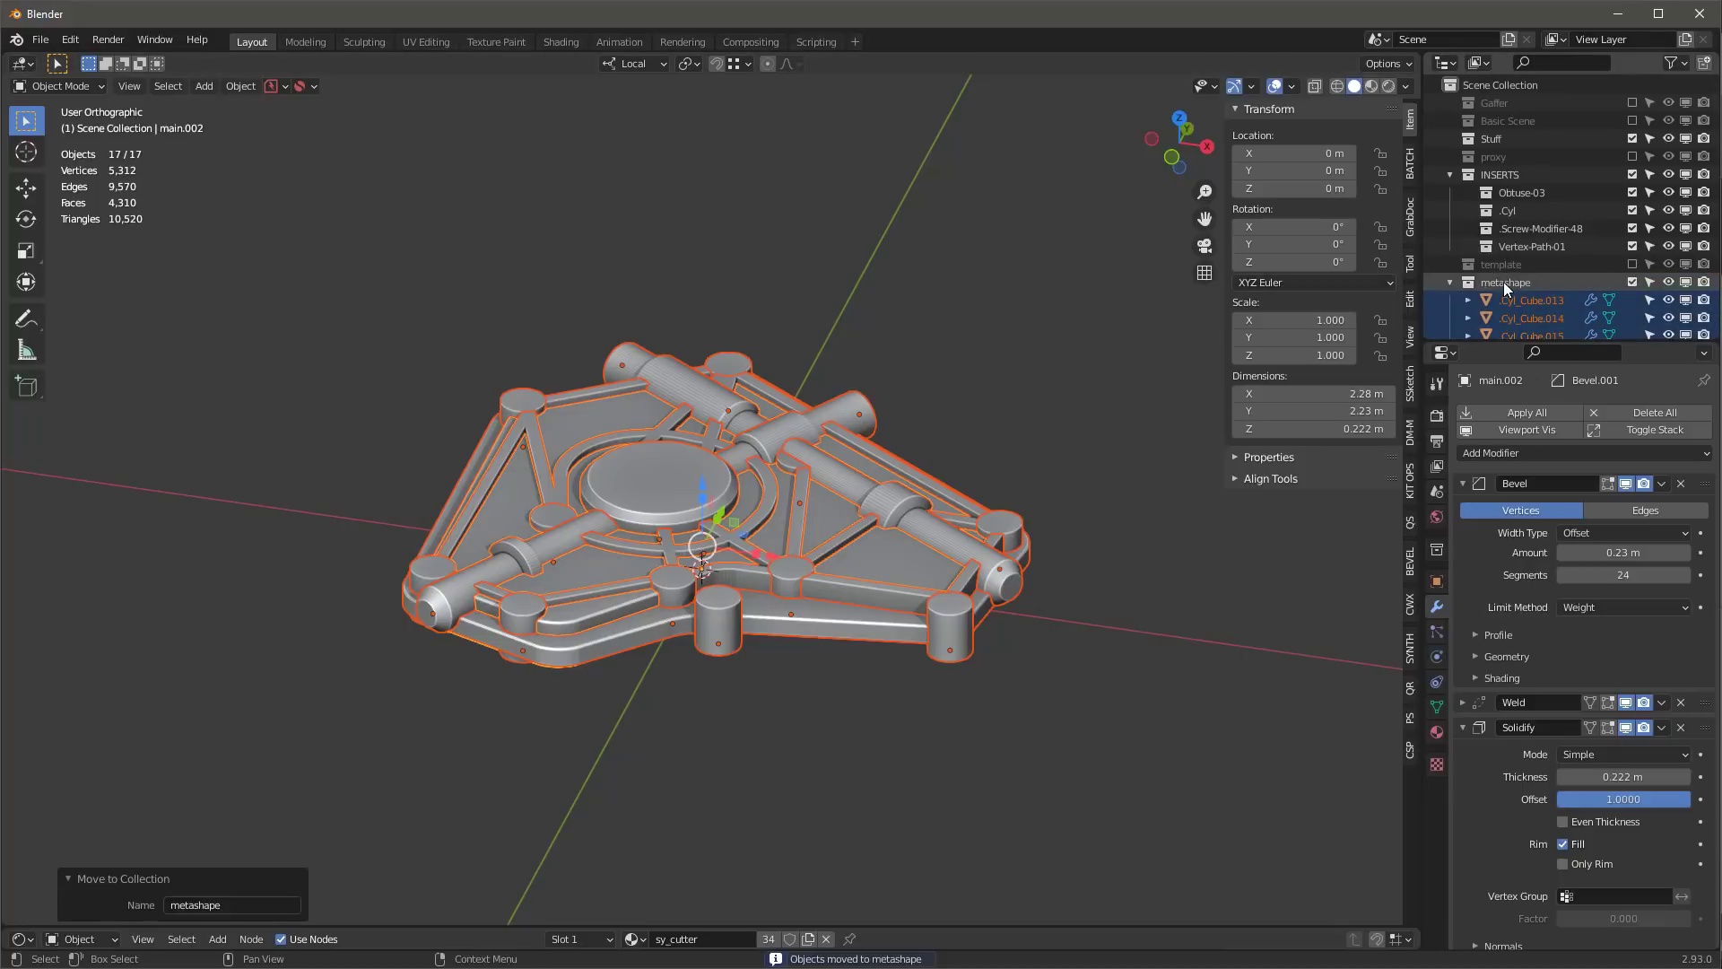
click(766, 547)
- Select all objects in the metashape collection and convert them to mesh with KIT OPS
key(a)
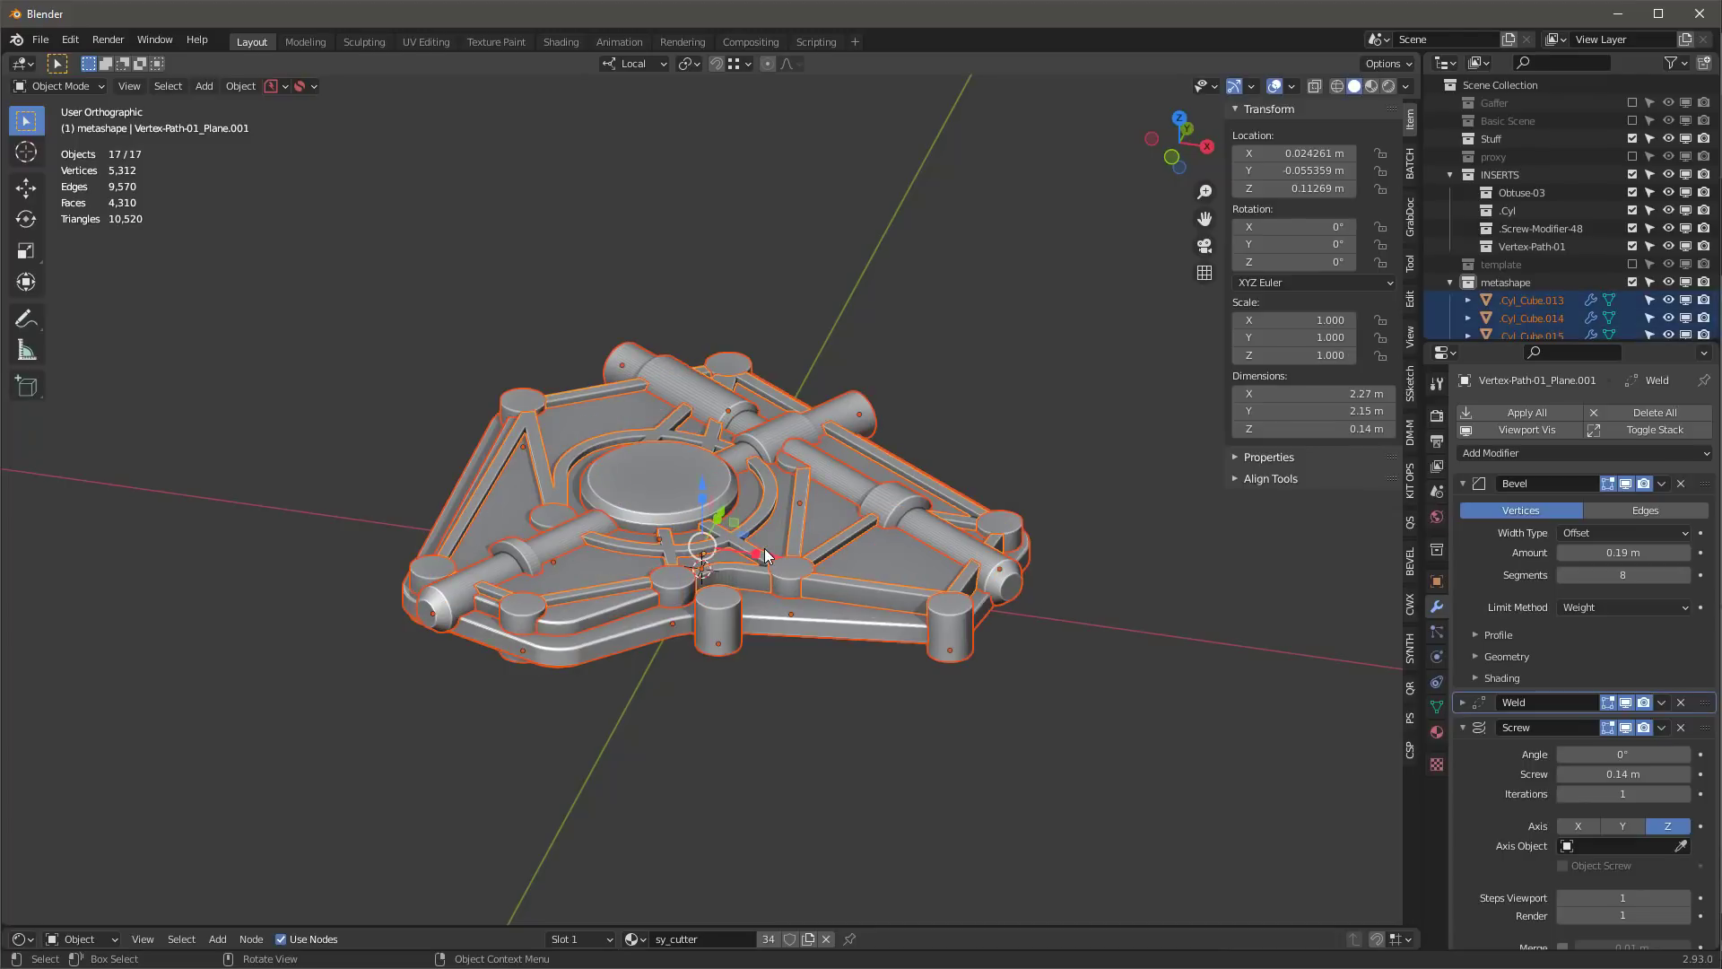
click(1410, 480)
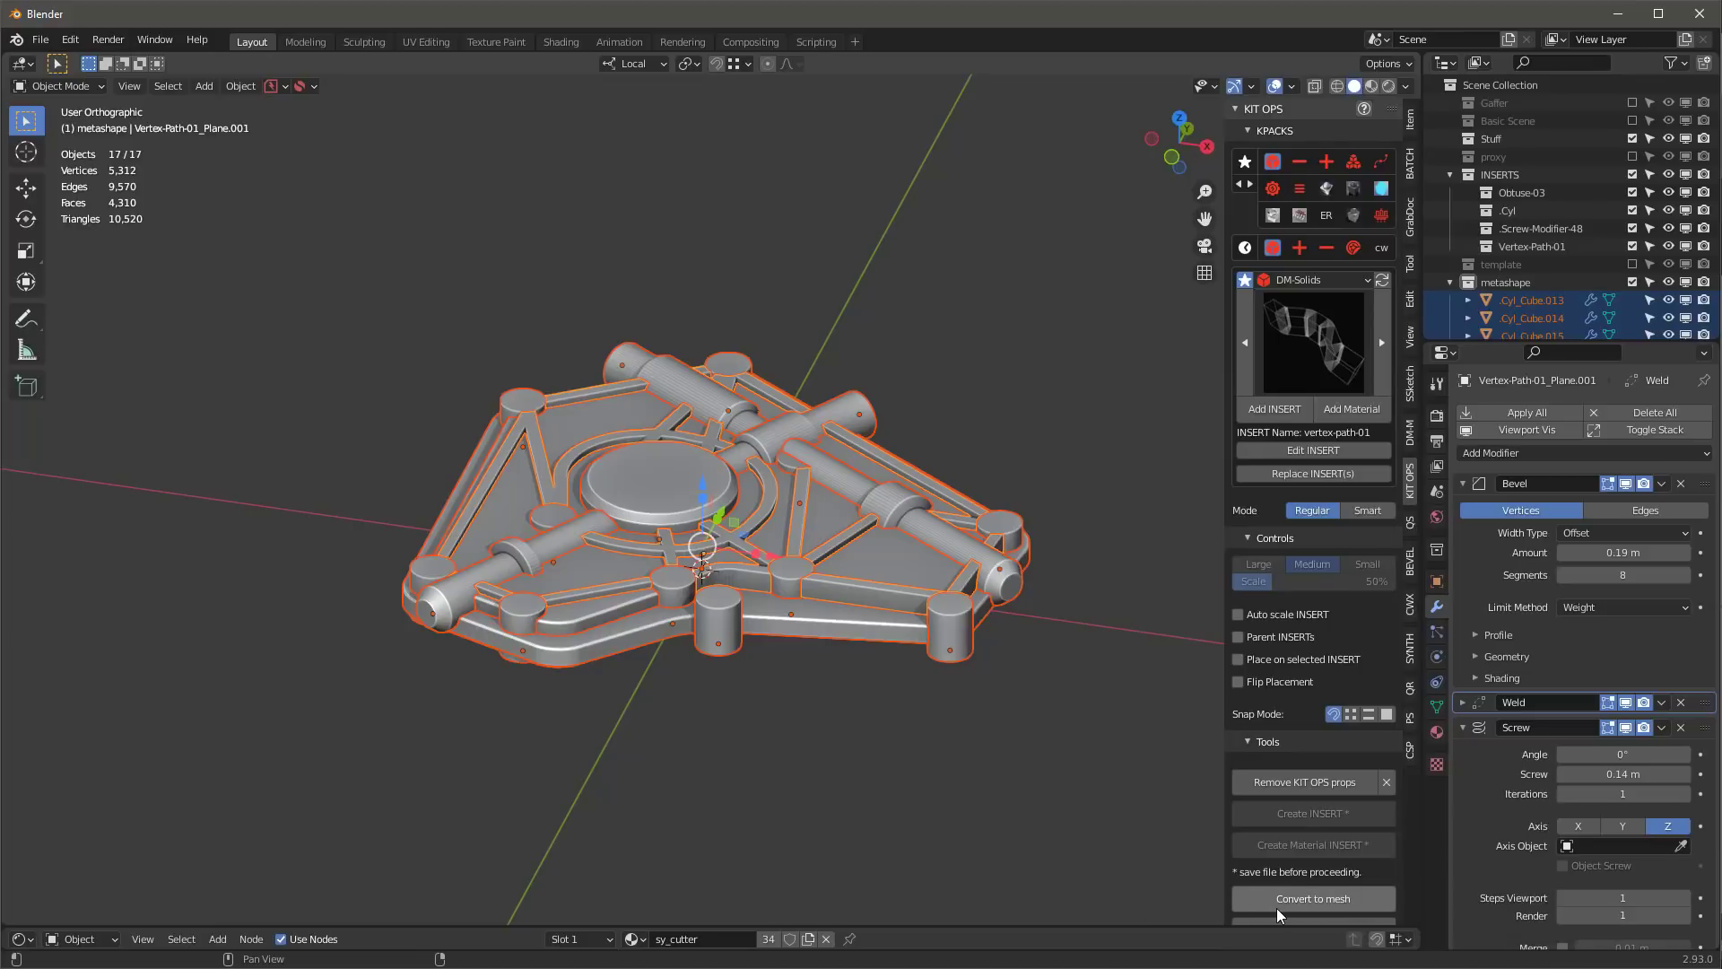
mouse_move(675, 679)
middle_down()
mouse_move(676, 703)
mouse_move(692, 696)
middle_up()
scroll(1019, 525, up, 1)
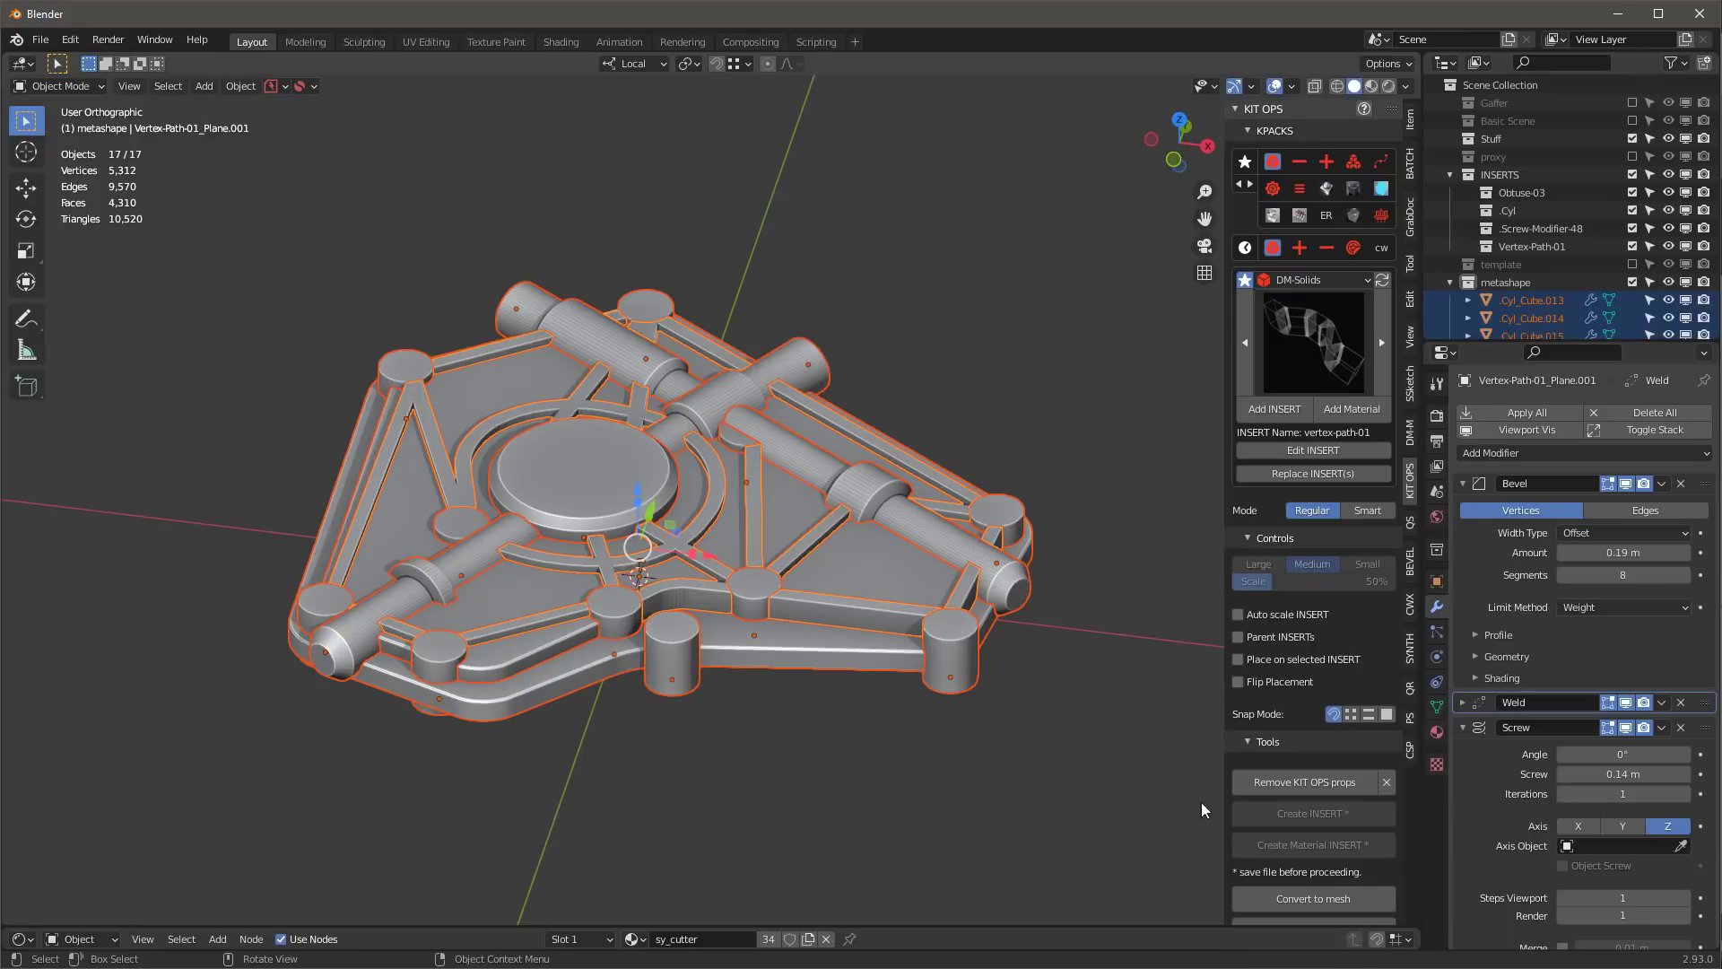
click(1335, 900)
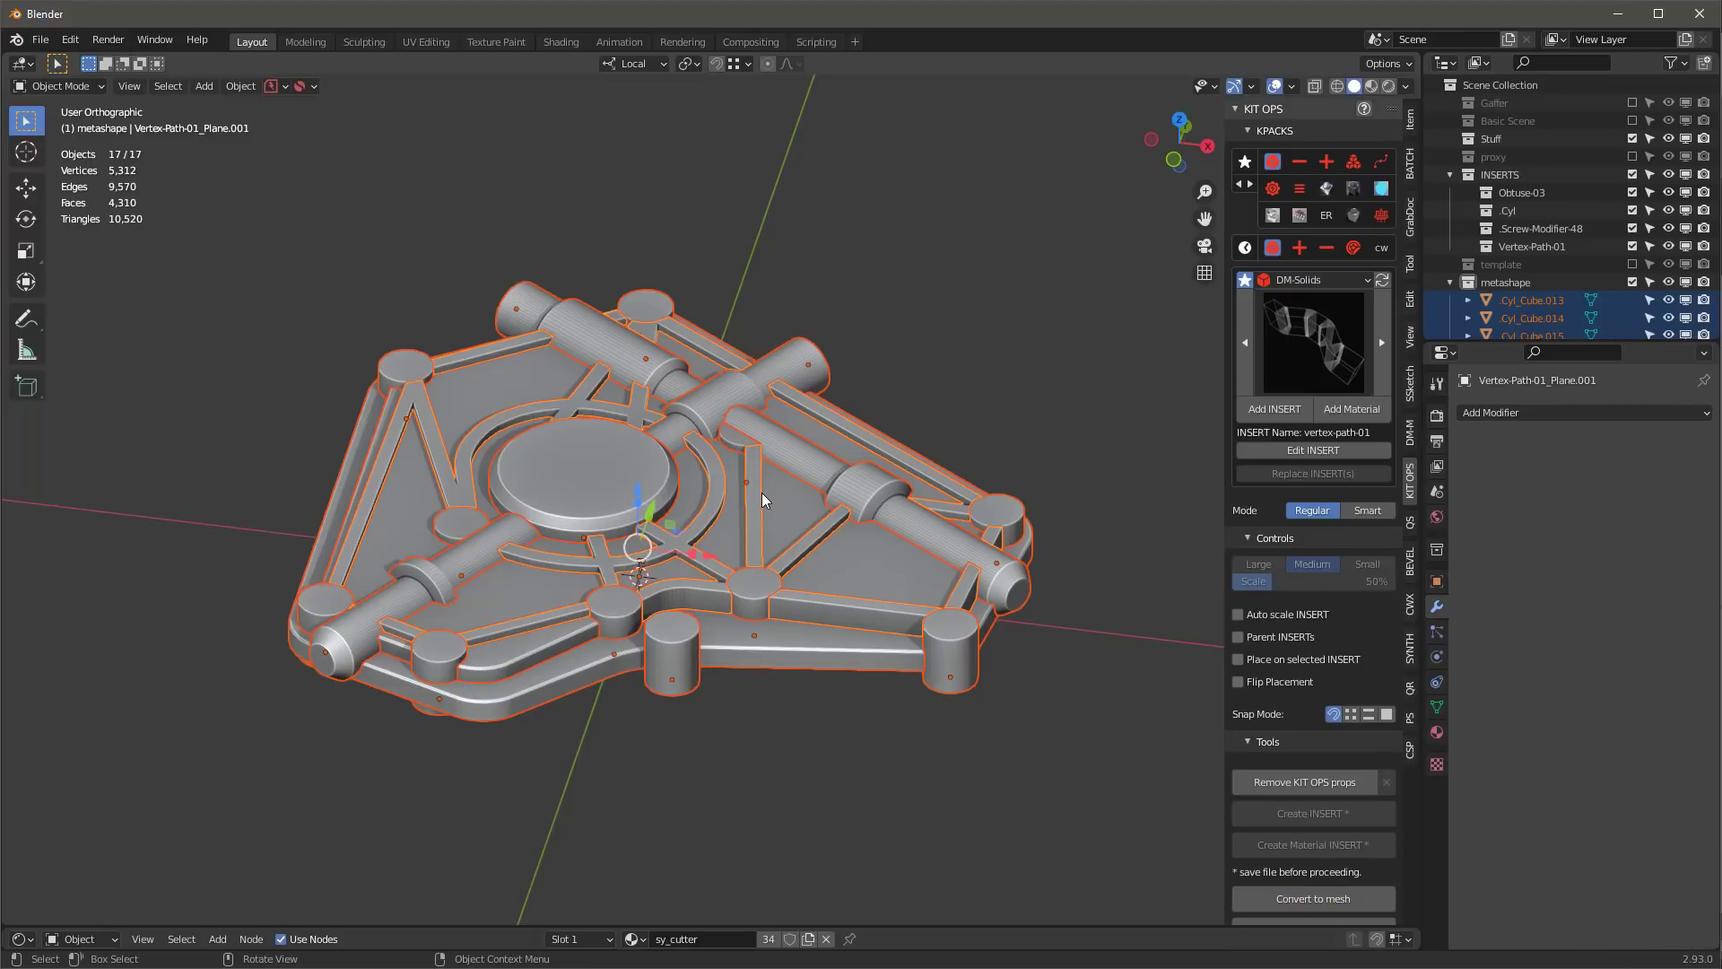
- Join all the selected kit parts into one object with the main plate main.002 as the active object
click(834, 564)
middle_drag(832, 570, 916, 537)
scroll(1593, 220, down, 8)
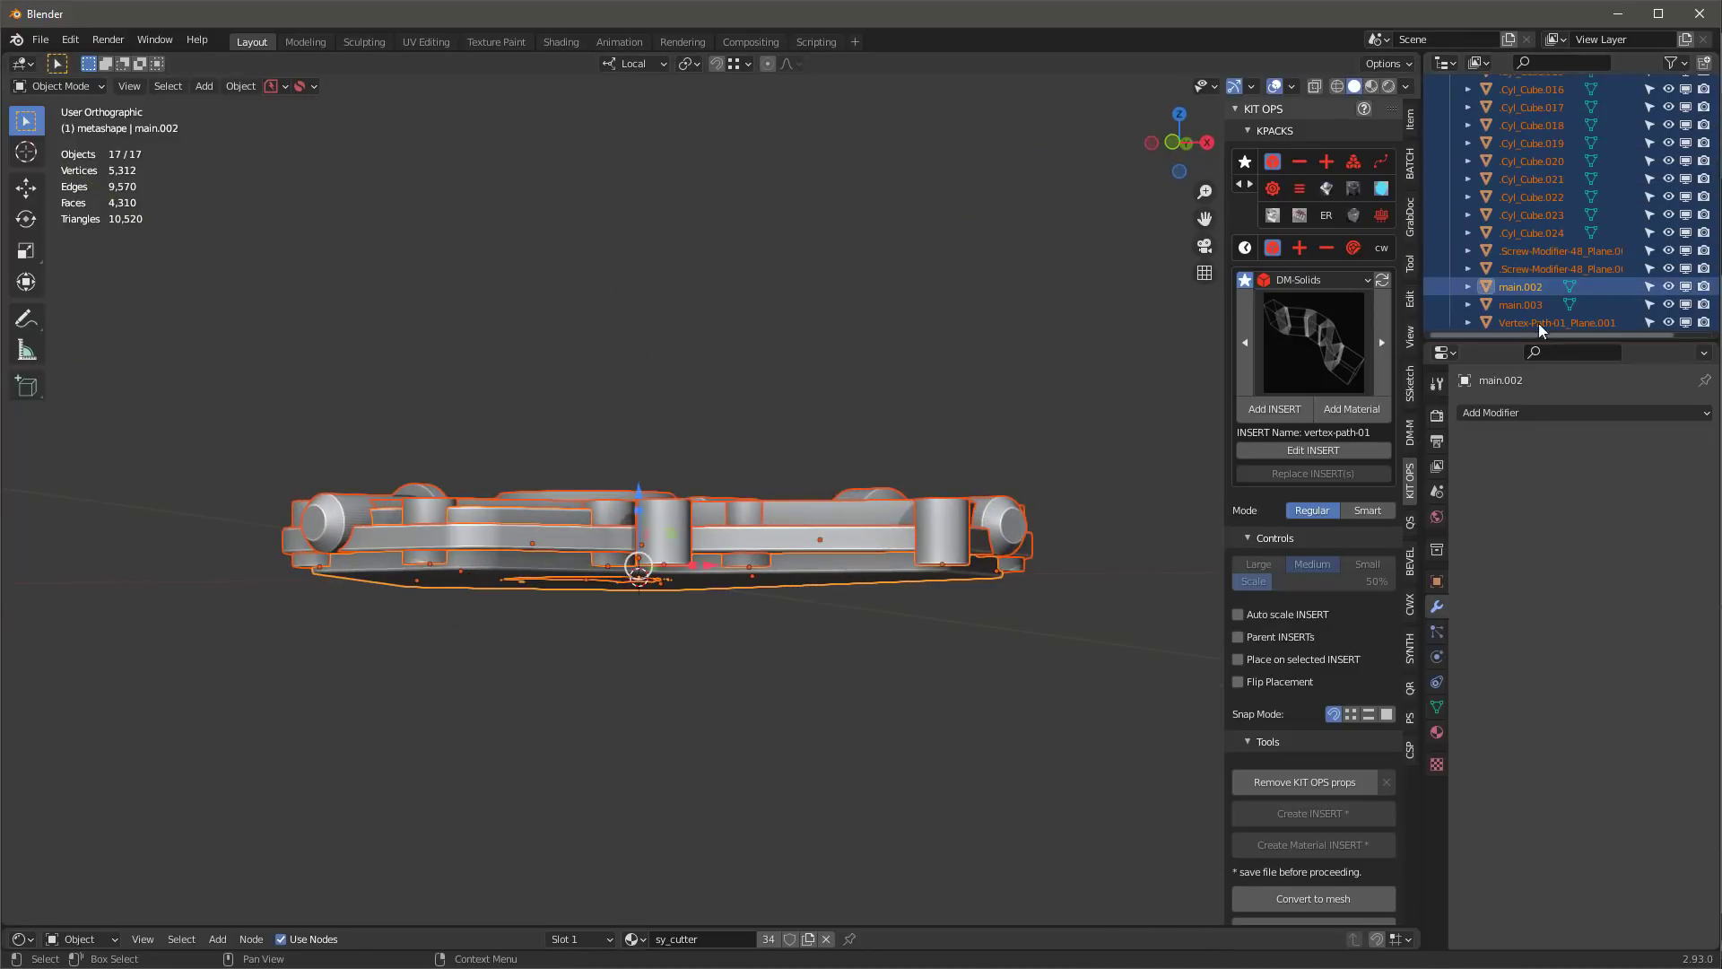
middle_drag(914, 459, 773, 460)
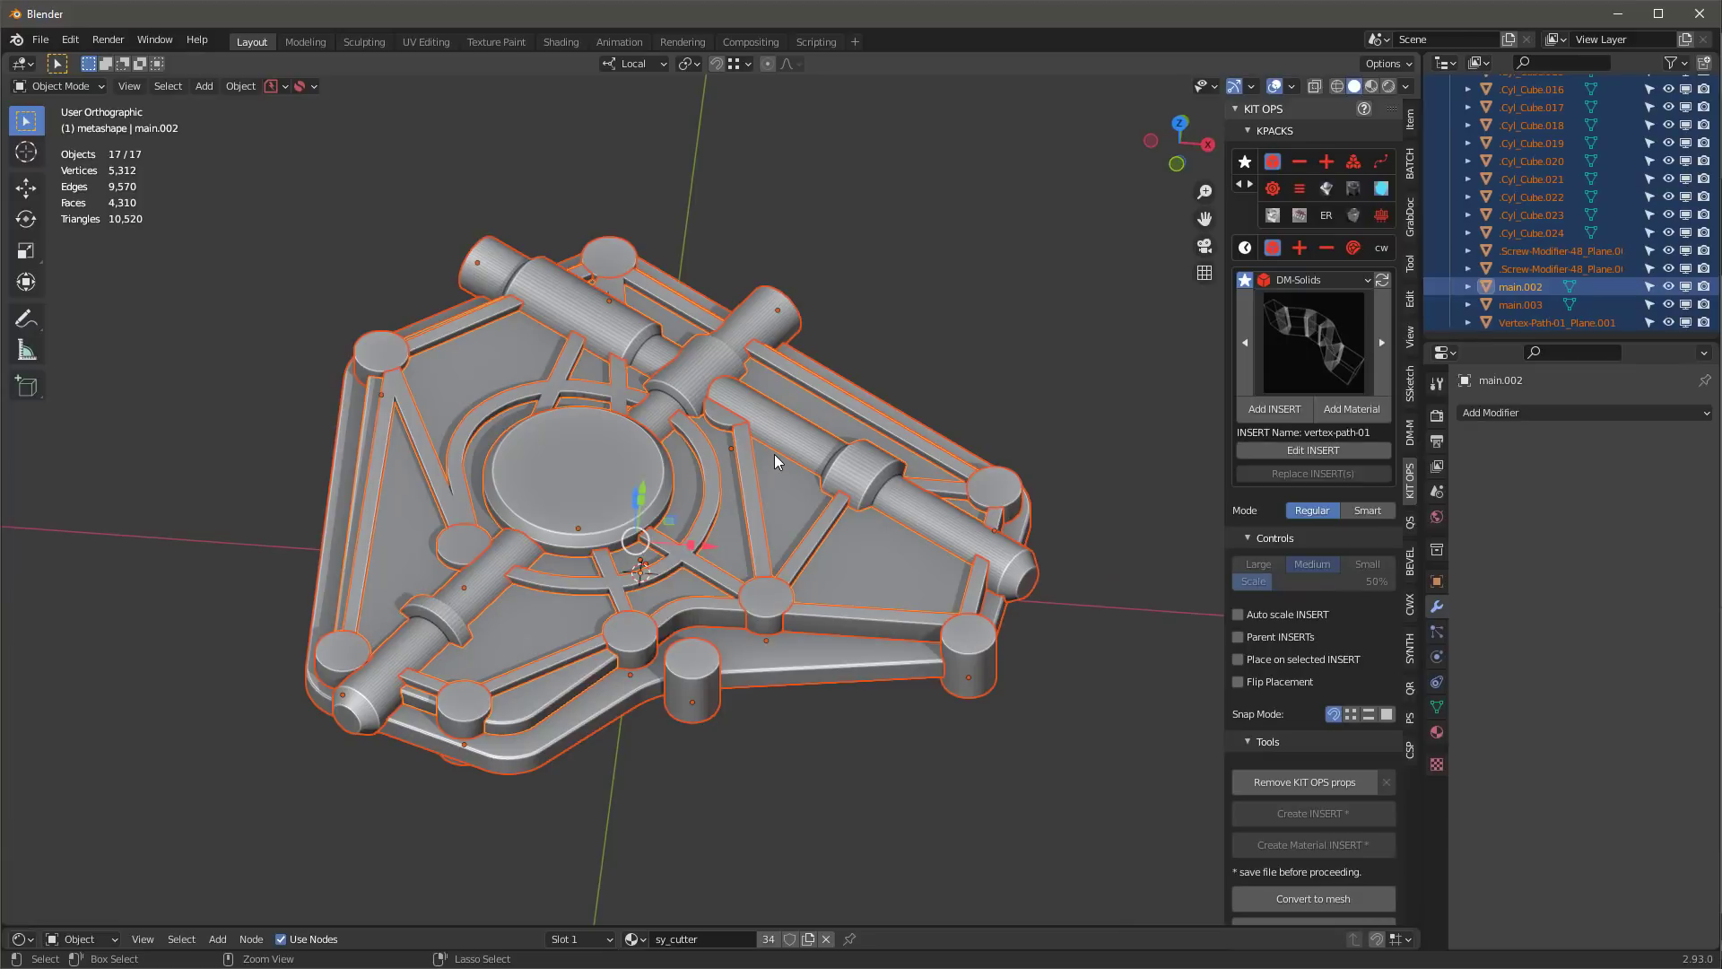
key(ctrl+KP_Subtract)
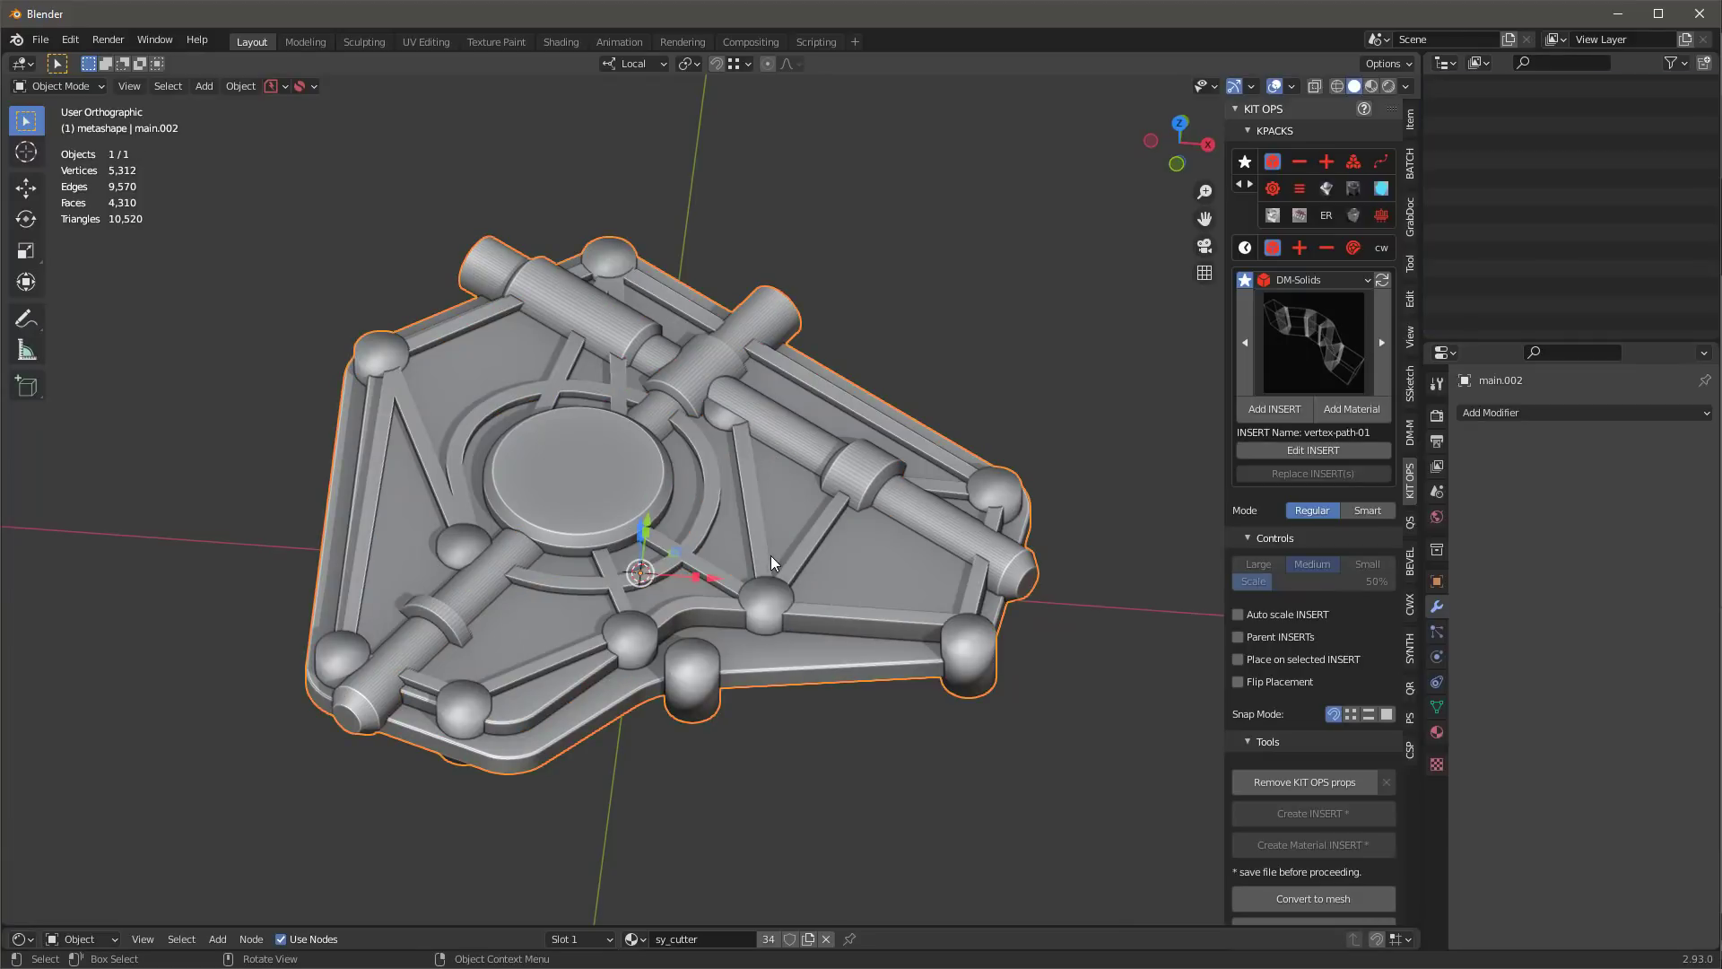
- Apply Shade Flat to the joined main.002 object
right_click(827, 551)
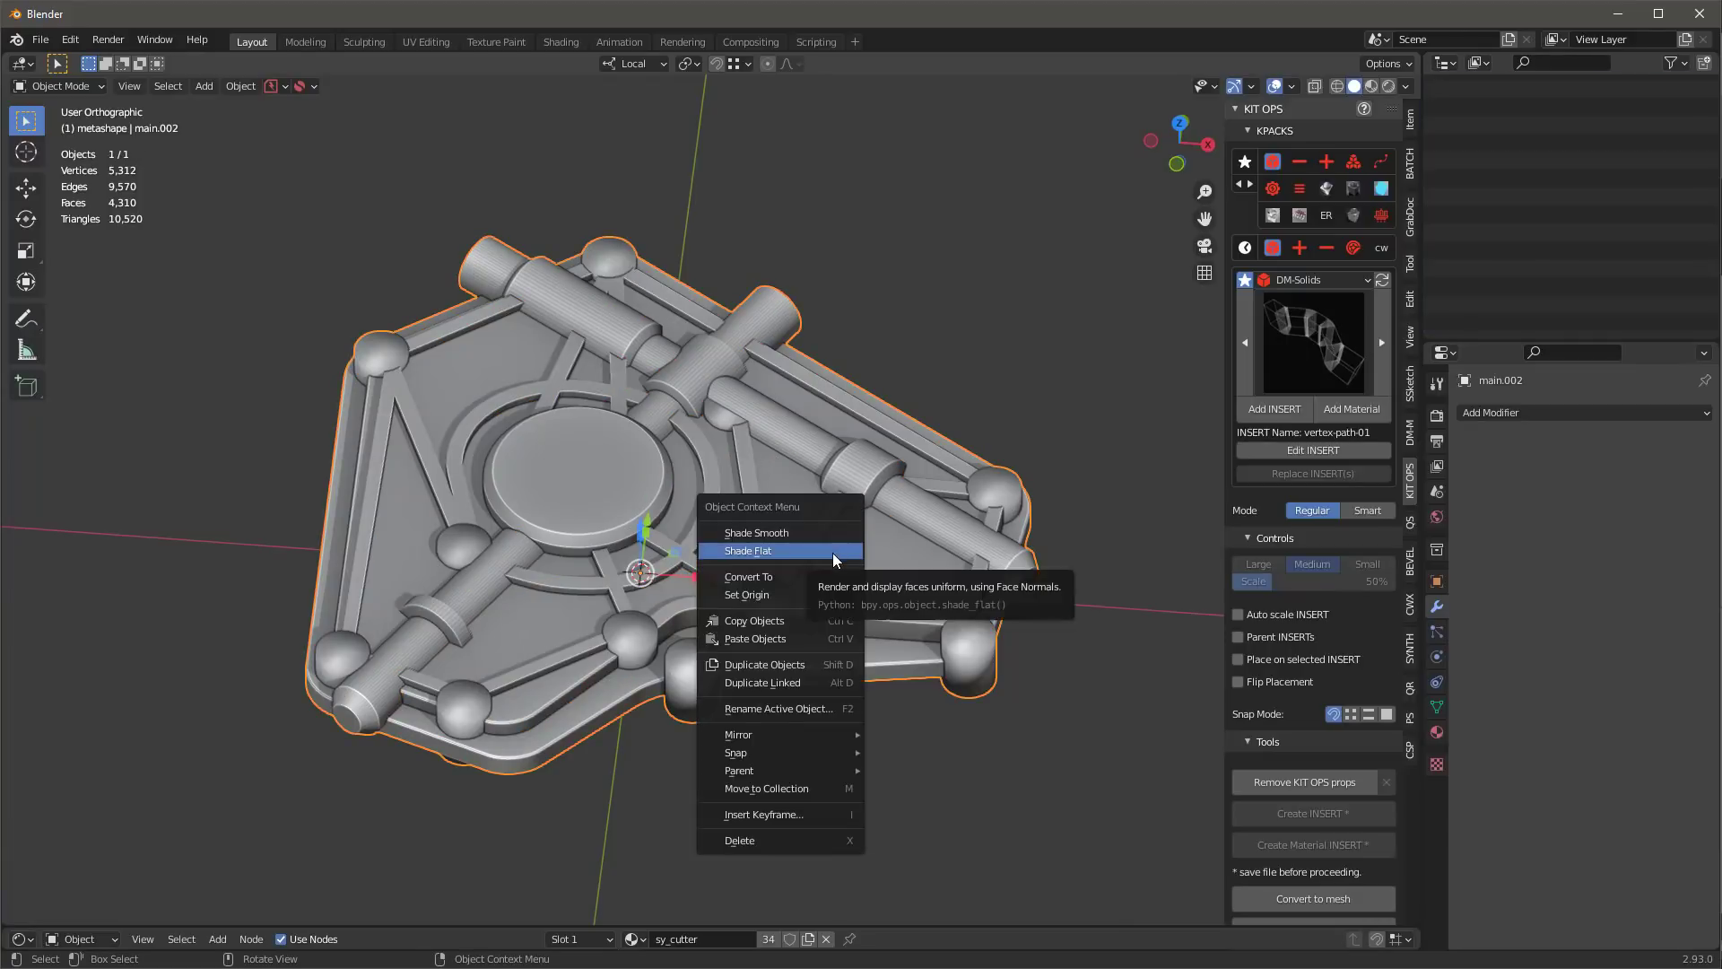
click(832, 553)
middle_drag(832, 552, 886, 504)
- Examine the joined mesh in Edit Mode, including its linked geometry, and check the whole object in Object Mode with everything deselected
key(Tab)
key(a)
key(Tab)
scroll(886, 502, up, 3)
key(Tab)
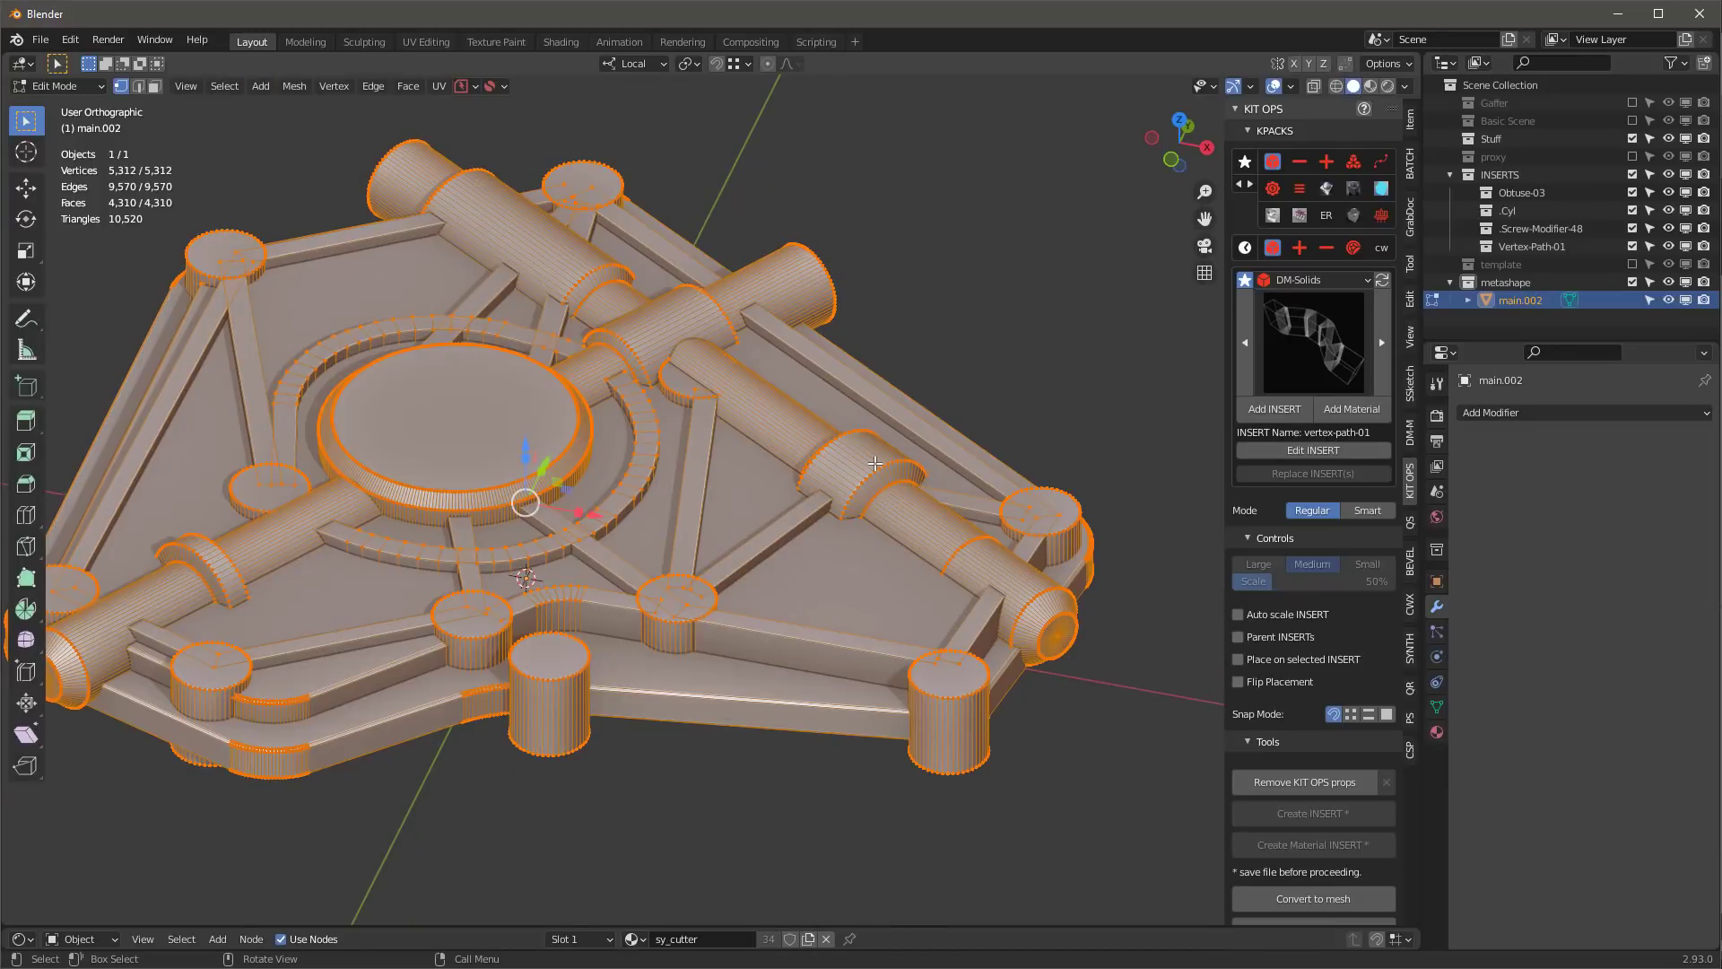
key(alt+a)
key(l)
middle_drag(875, 465, 890, 536)
key(Tab)
scroll(924, 467, down, 4)
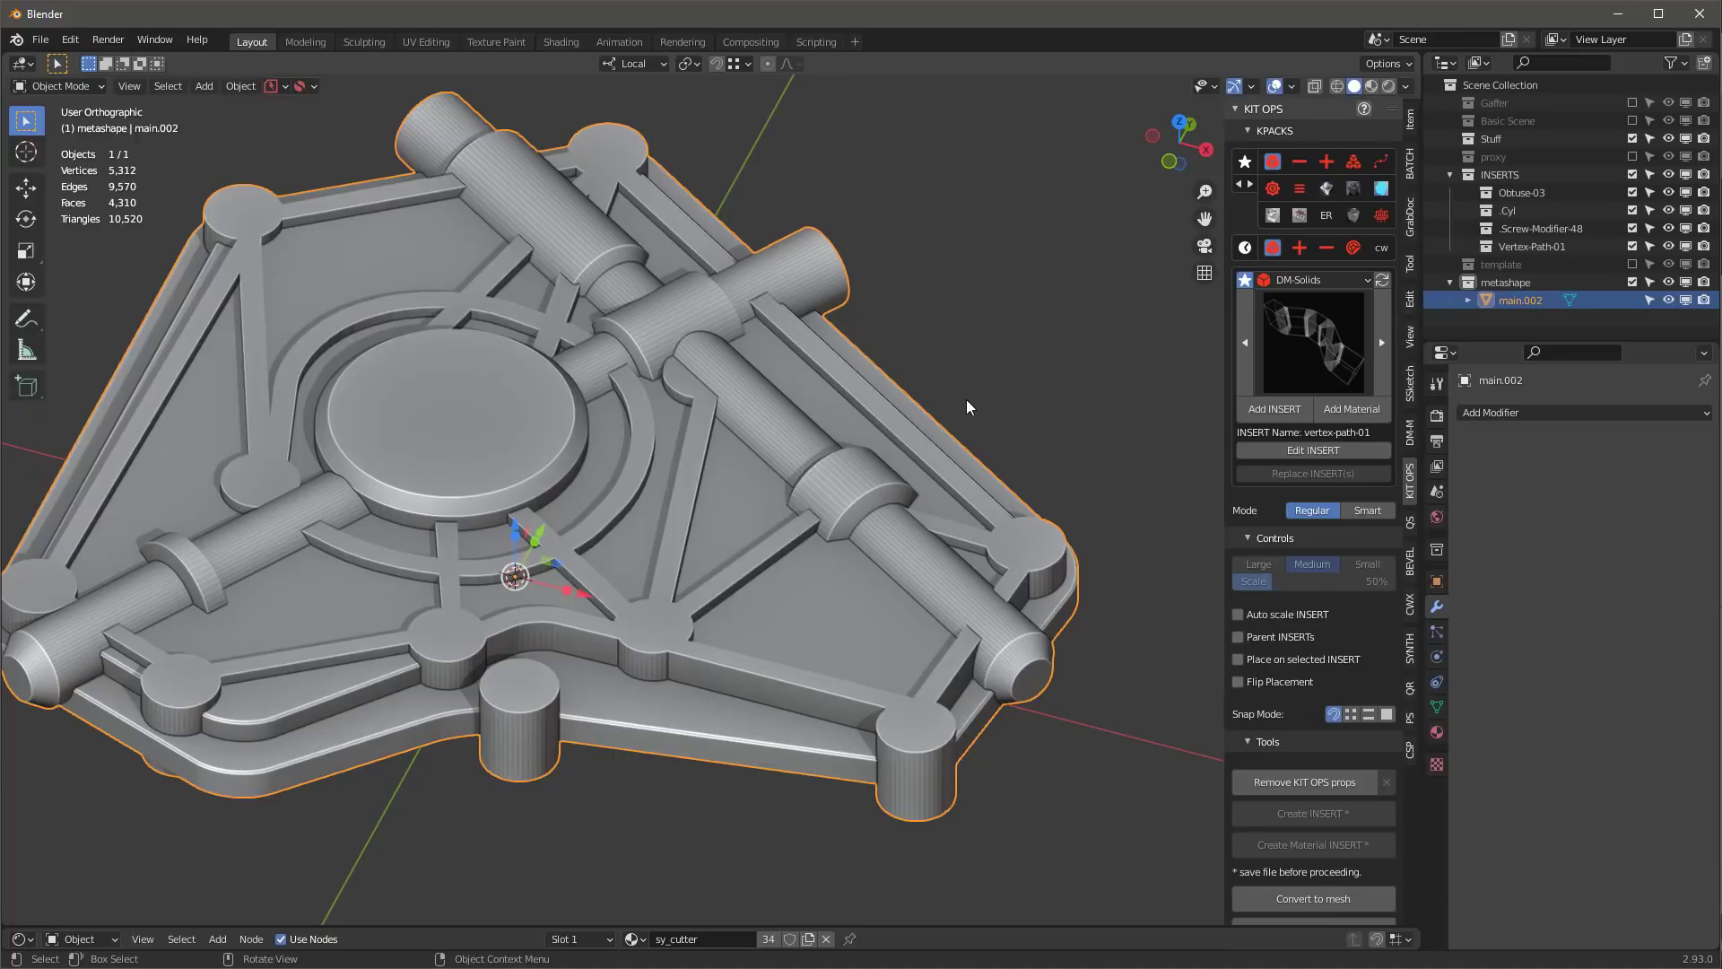
key(alt+a)
middle_drag(977, 422, 969, 443)
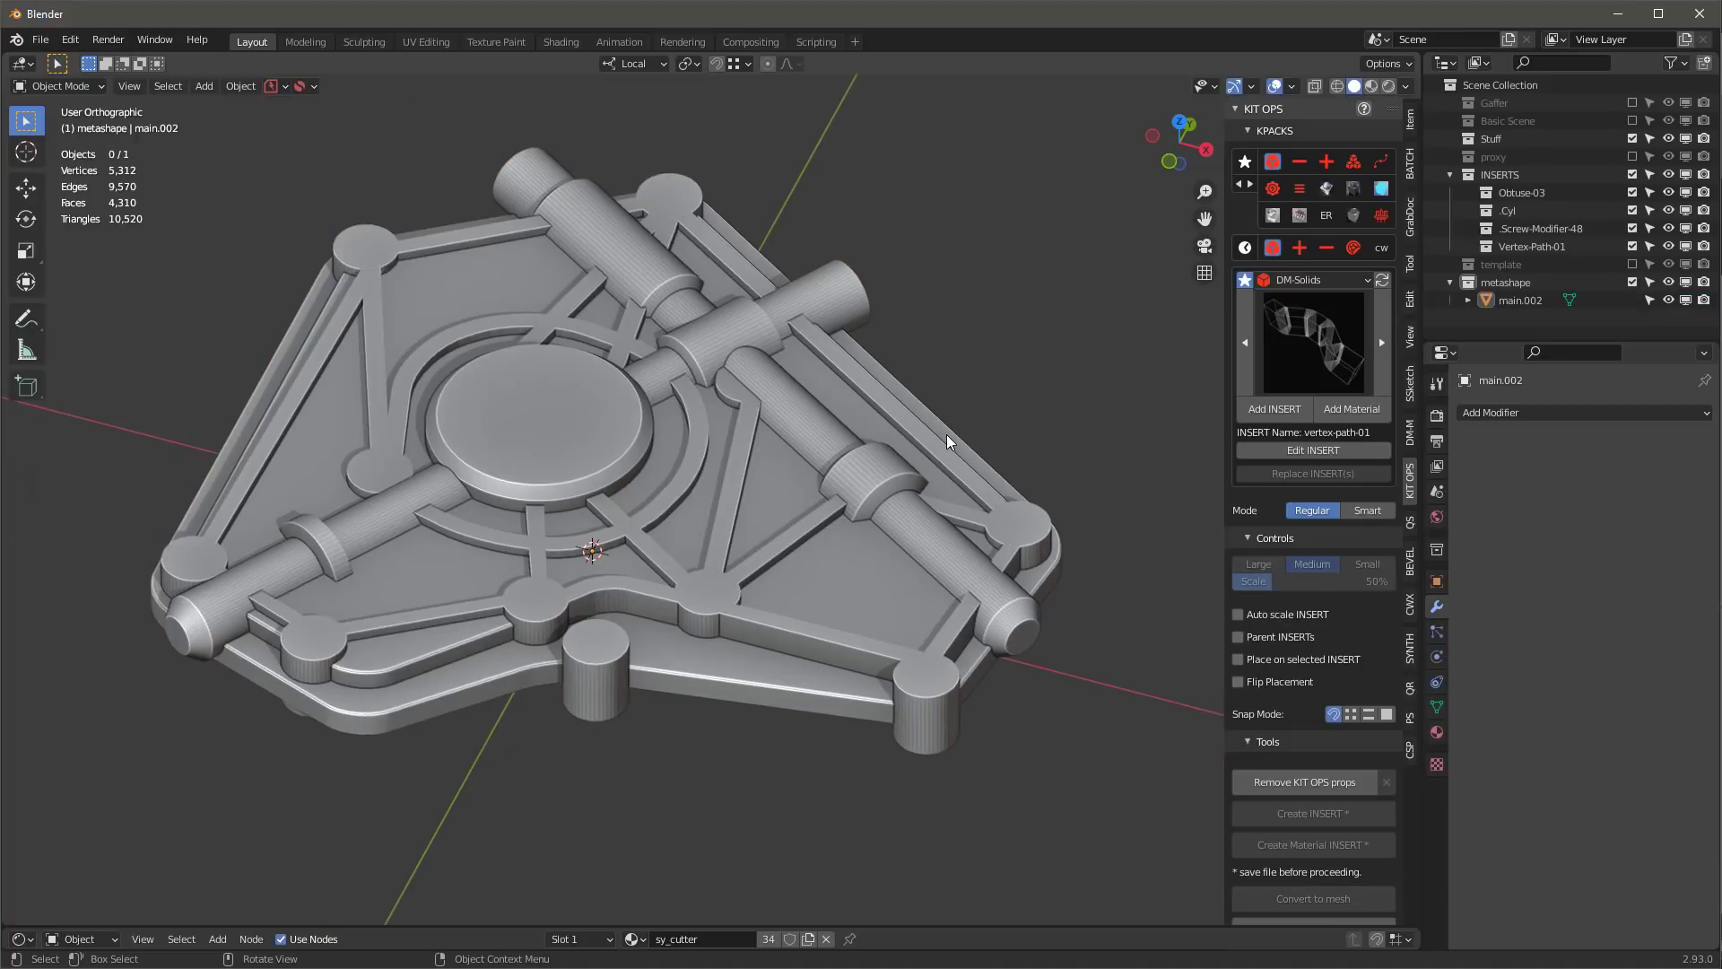
- Add a METASHAPE to the joined main.002 object and set its Smooth value to 0
click(908, 515)
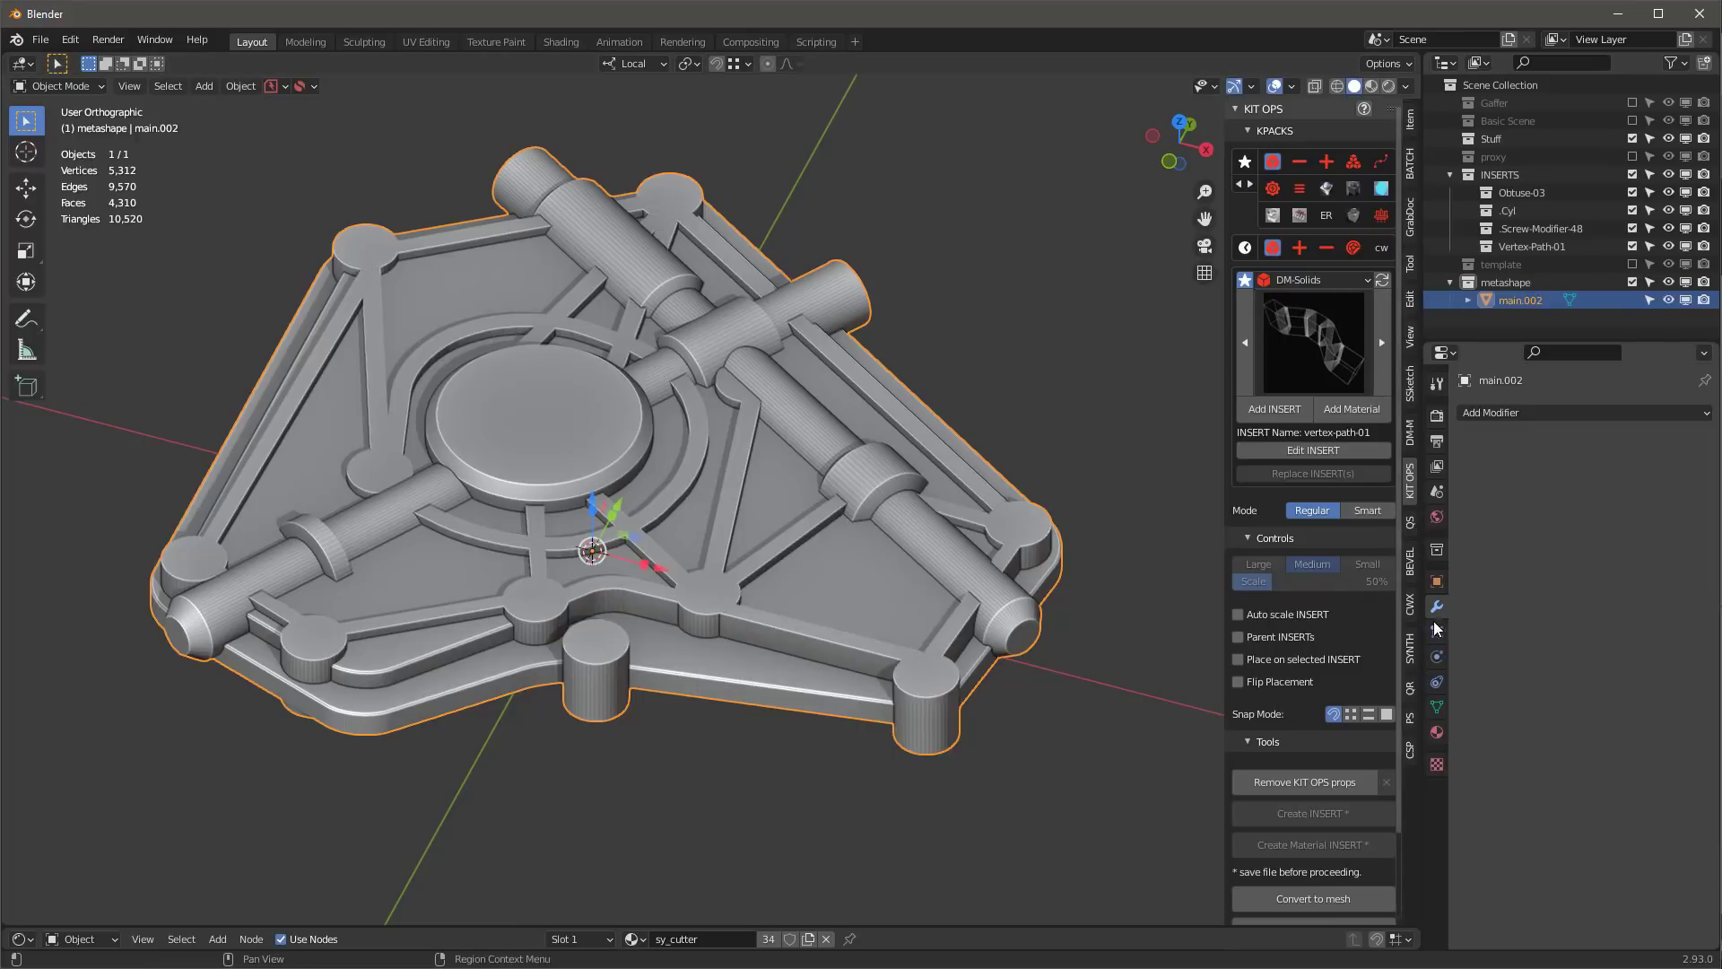
click(1411, 434)
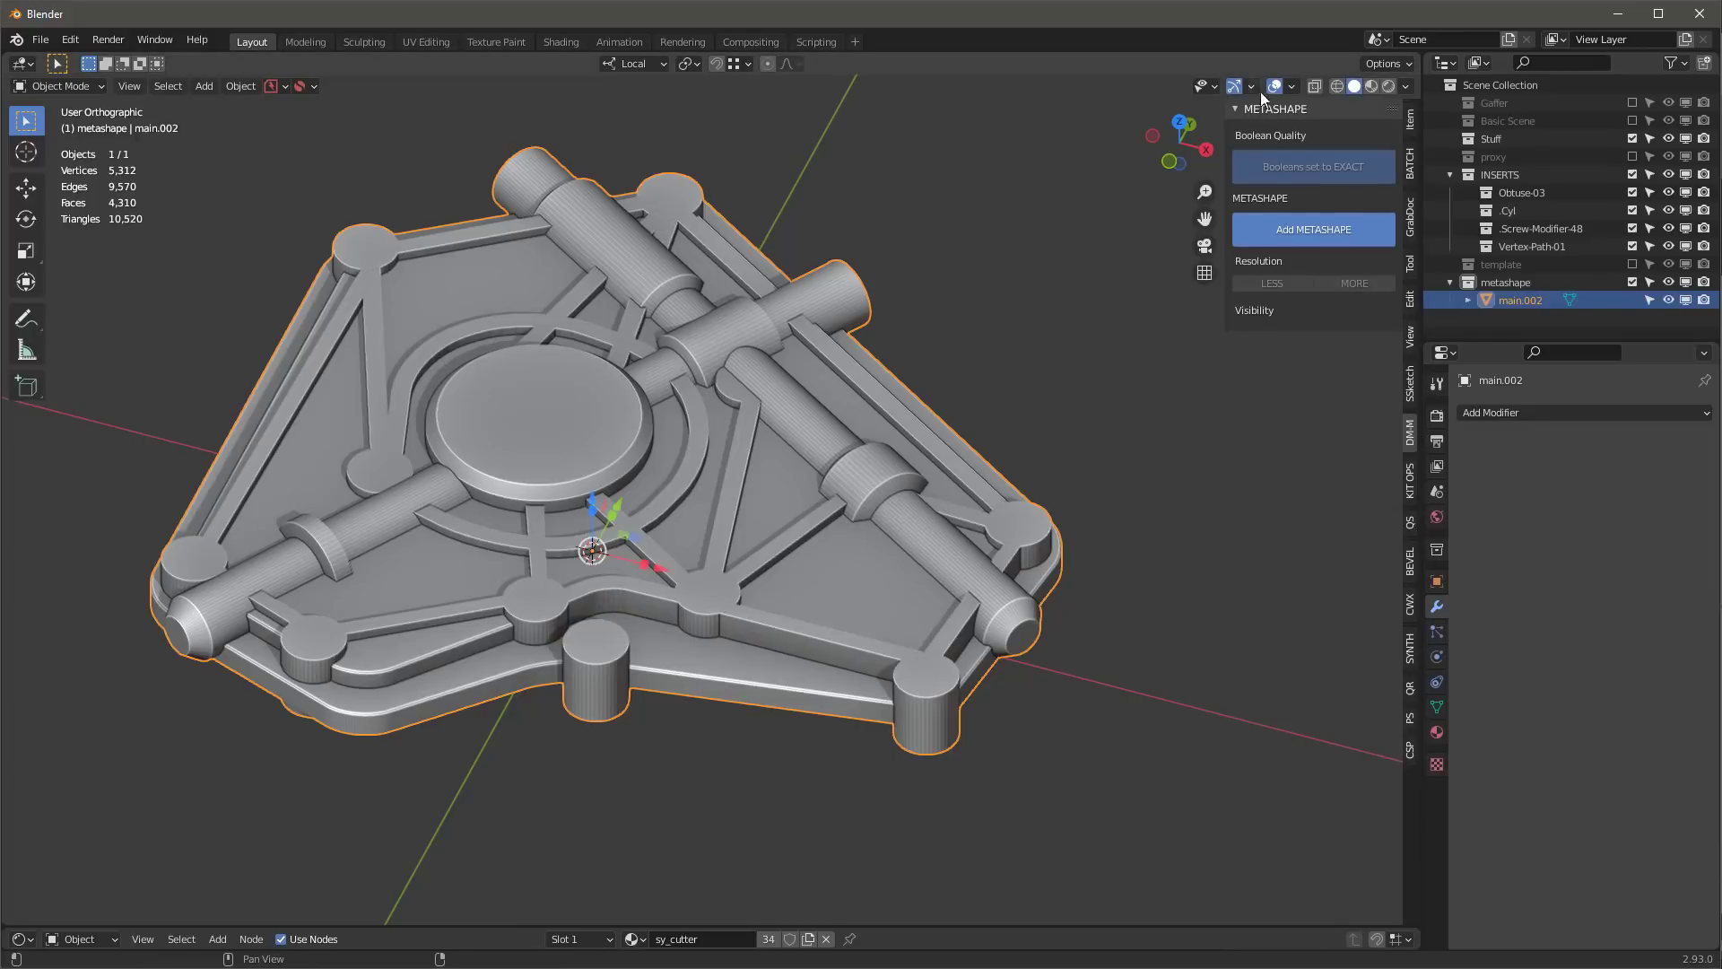
click(1306, 233)
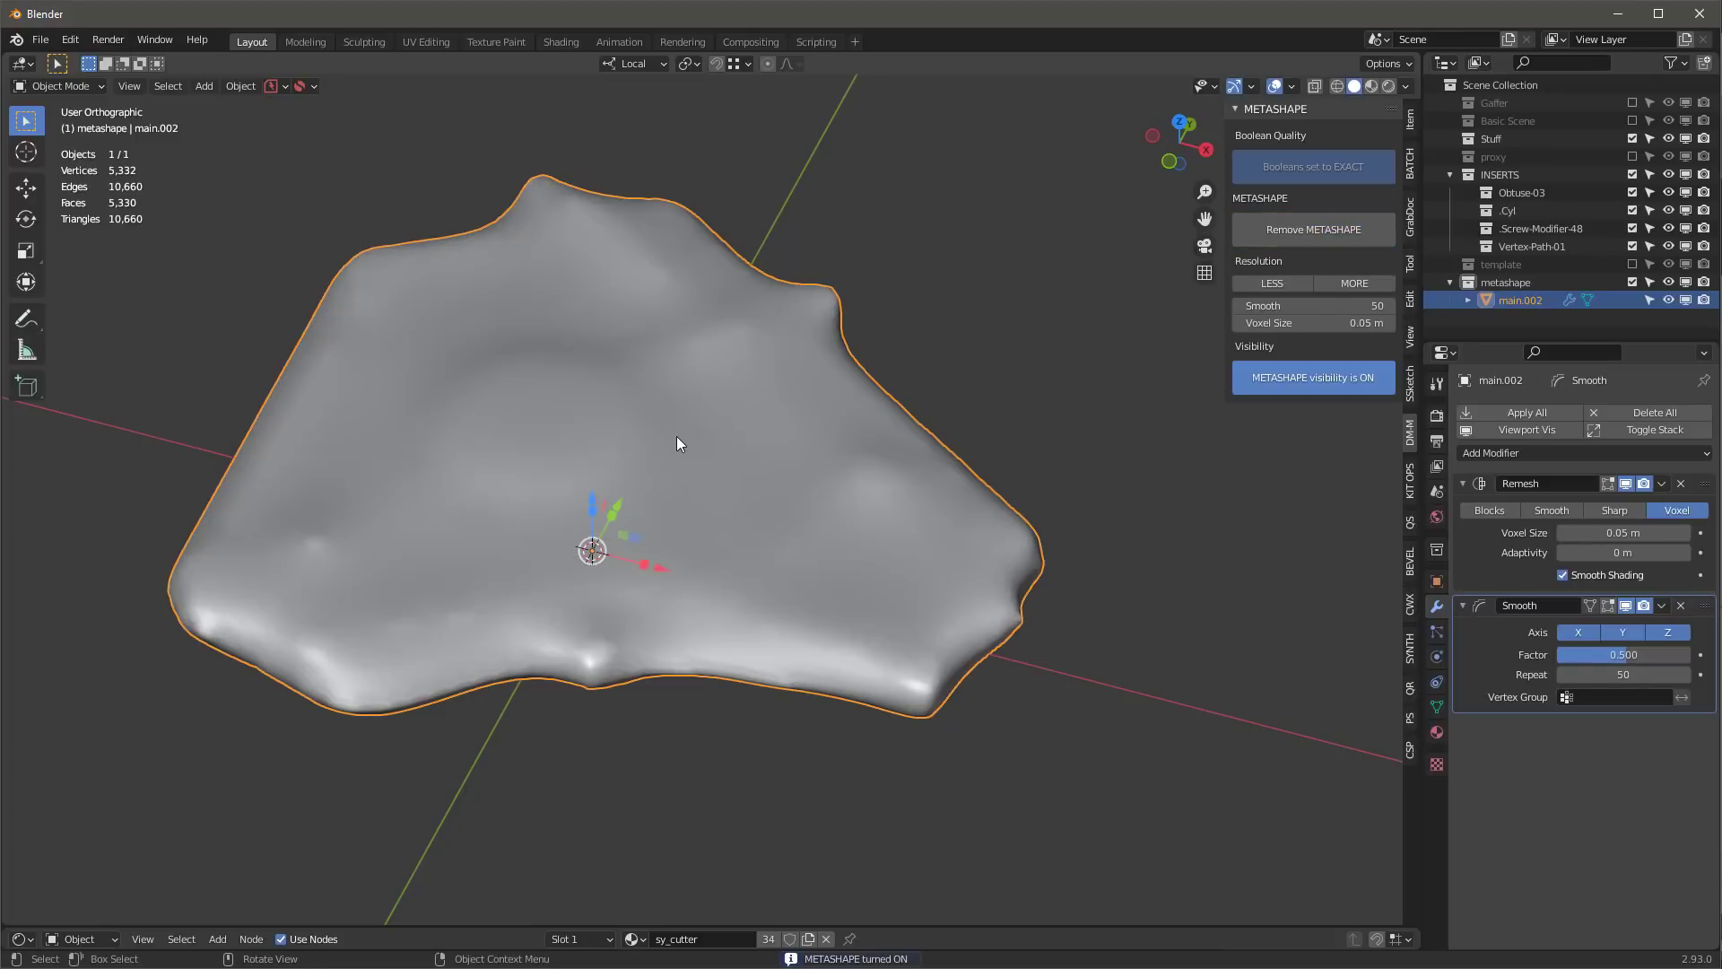
double_click(1306, 306)
text(0)
key(Return)
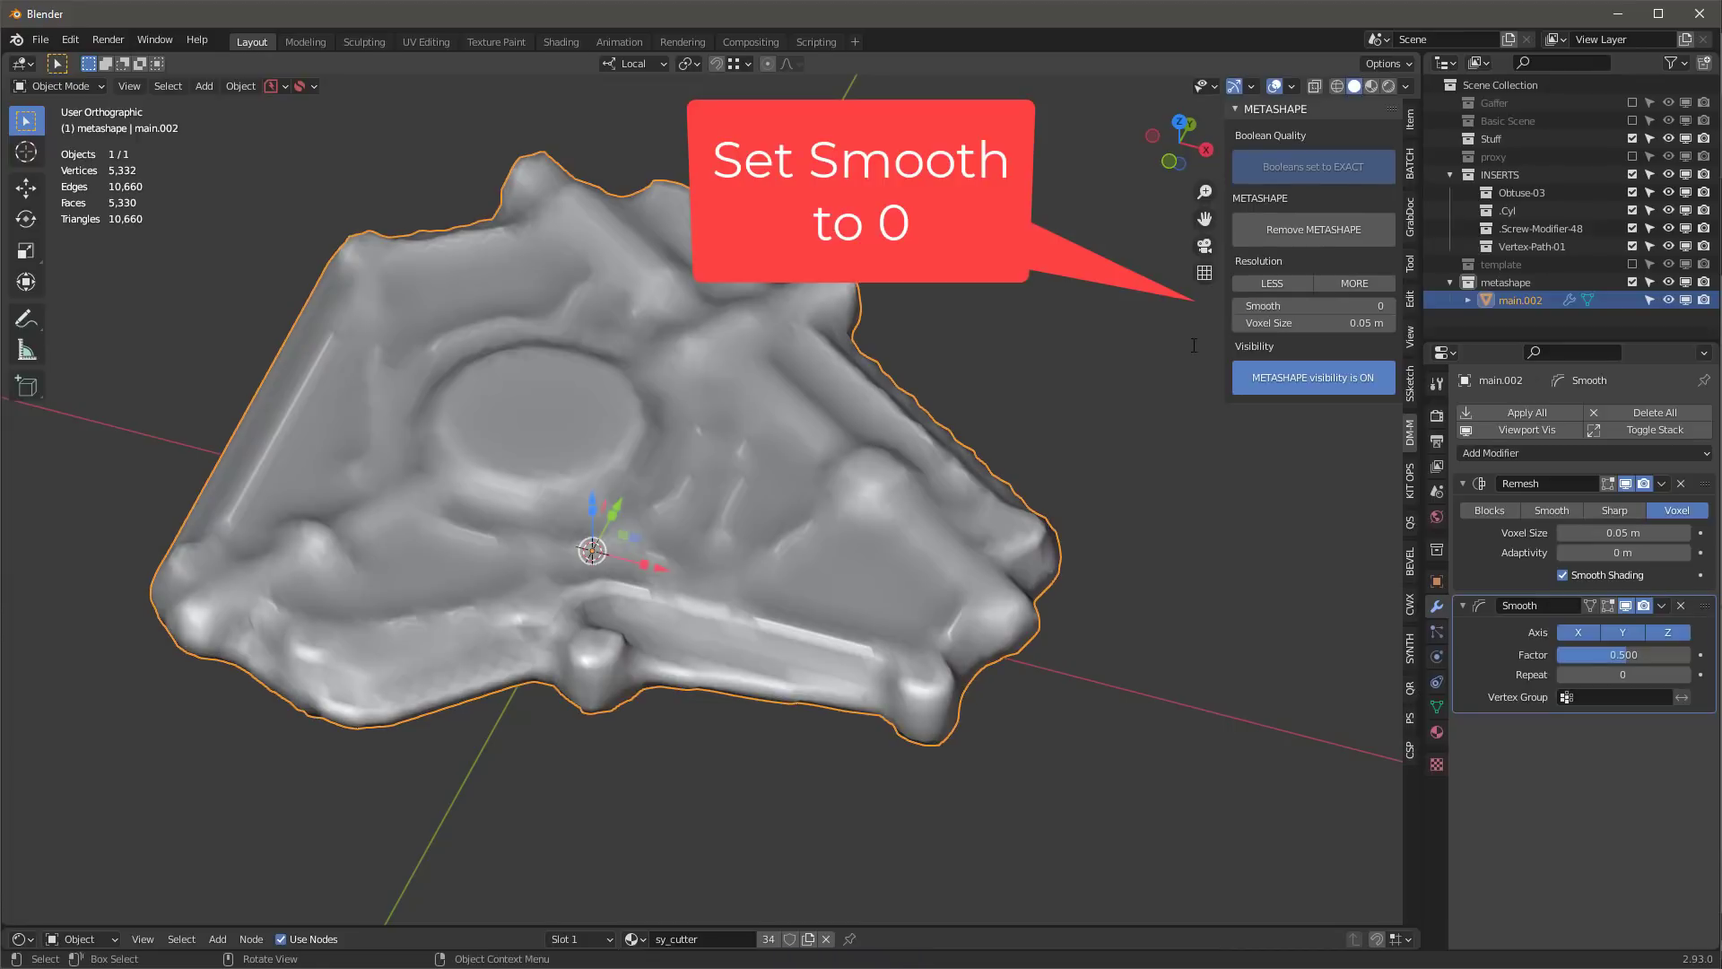
- Increase the METASHAPE resolution in stages, down to a voxel size of 0.003 m
click(1355, 284)
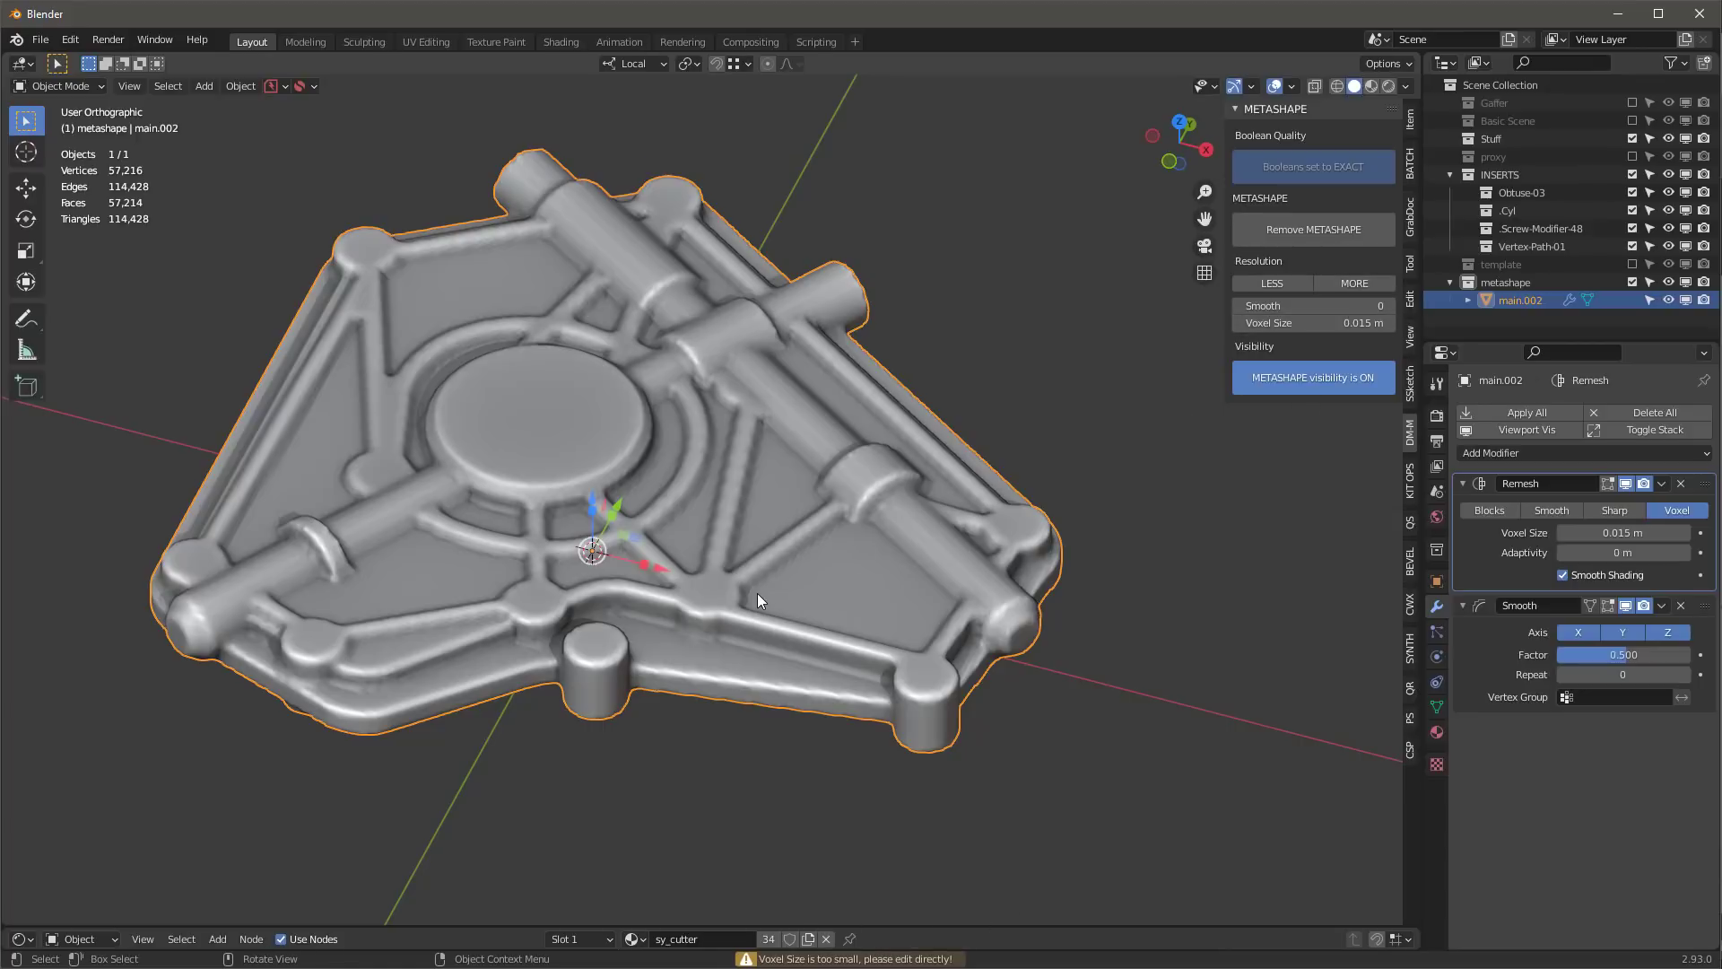
mouse_move(761, 591)
middle_down()
mouse_move(760, 524)
mouse_move(819, 547)
mouse_move(755, 565)
middle_up()
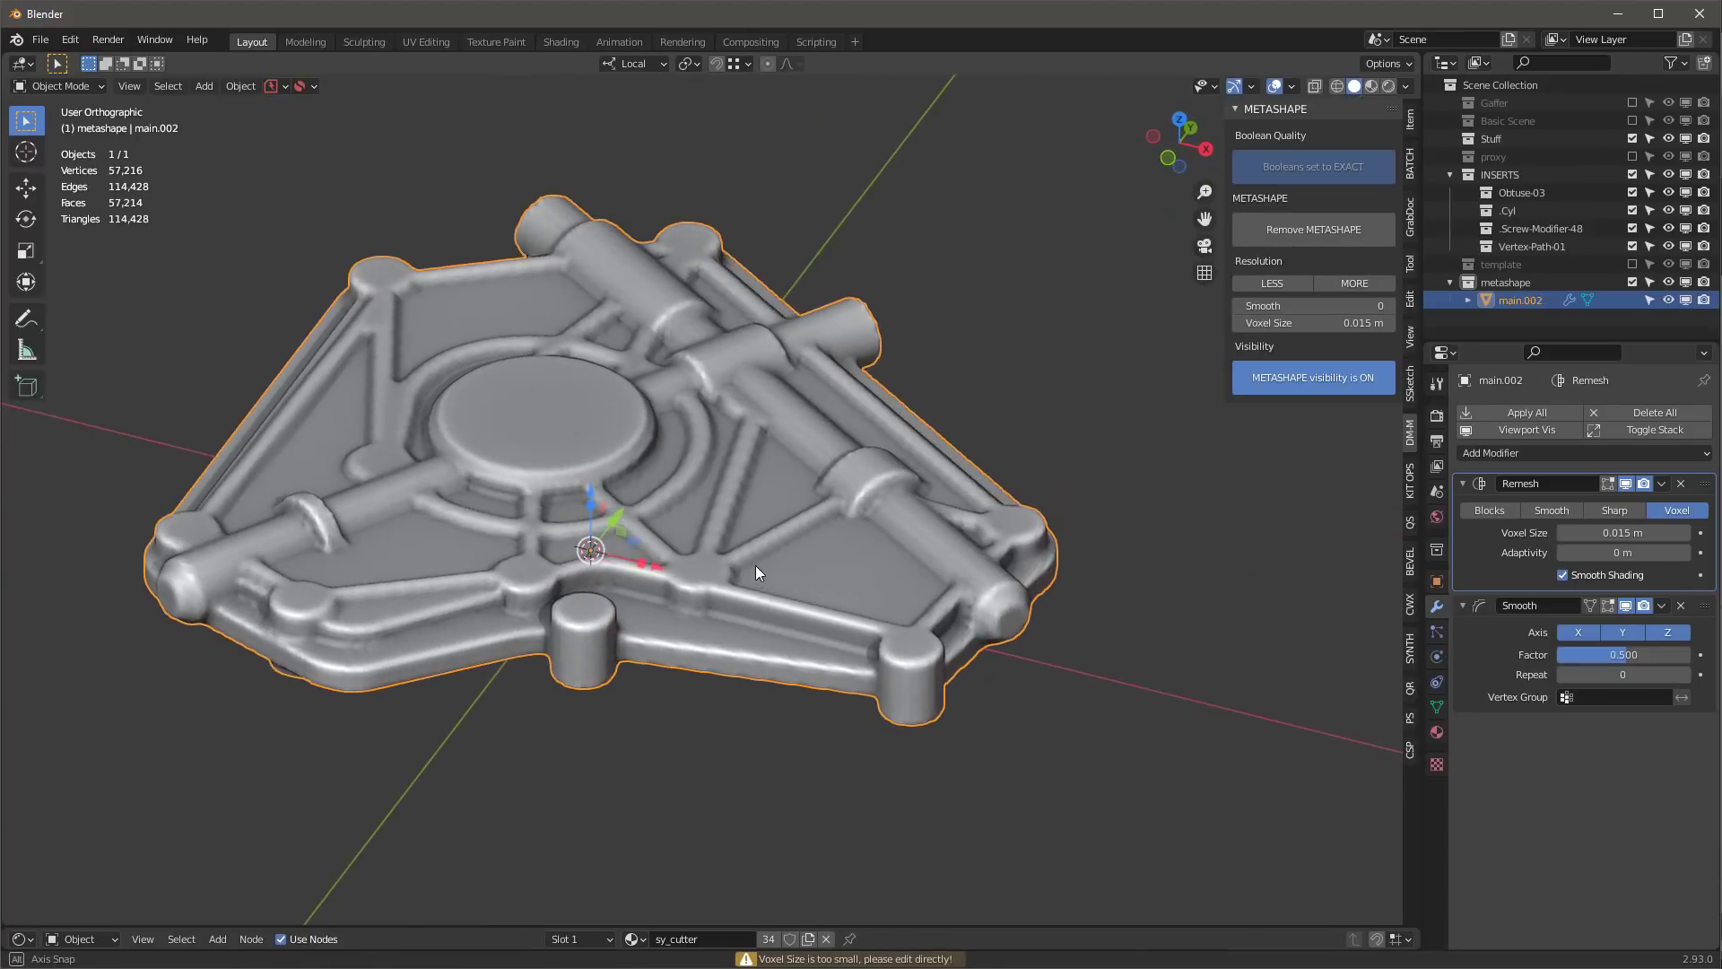
click(1335, 323)
key(BackSpace)
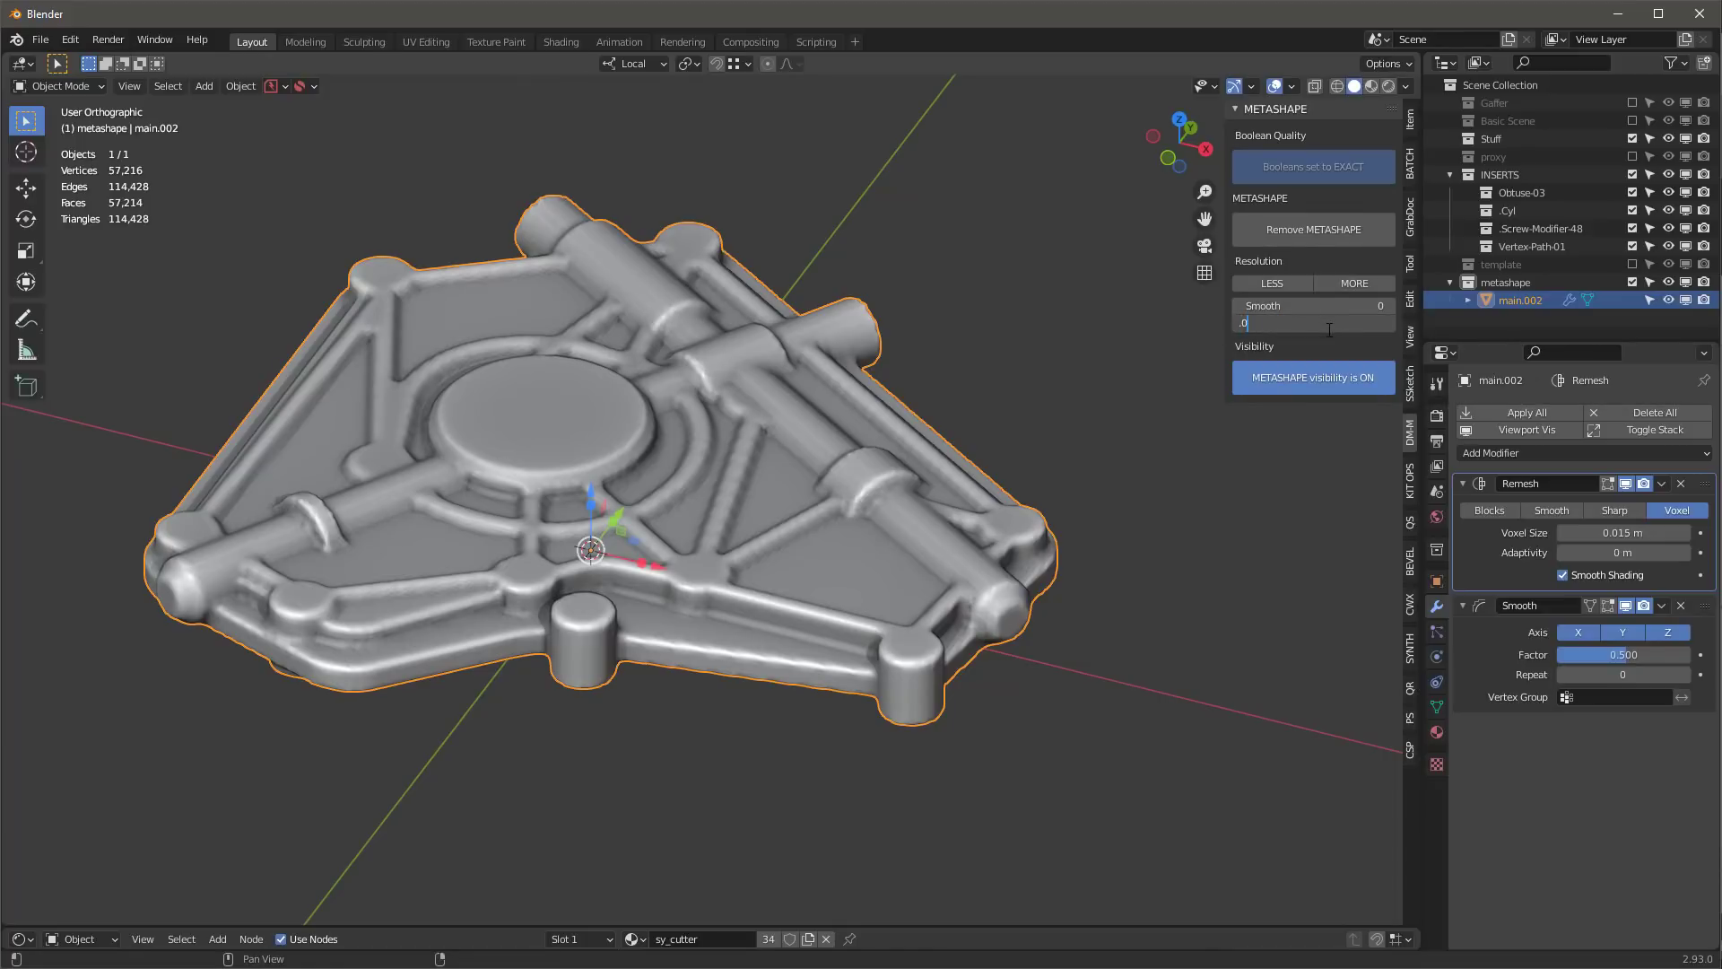
key(Return)
middle_drag(853, 531, 906, 530)
click(1346, 323)
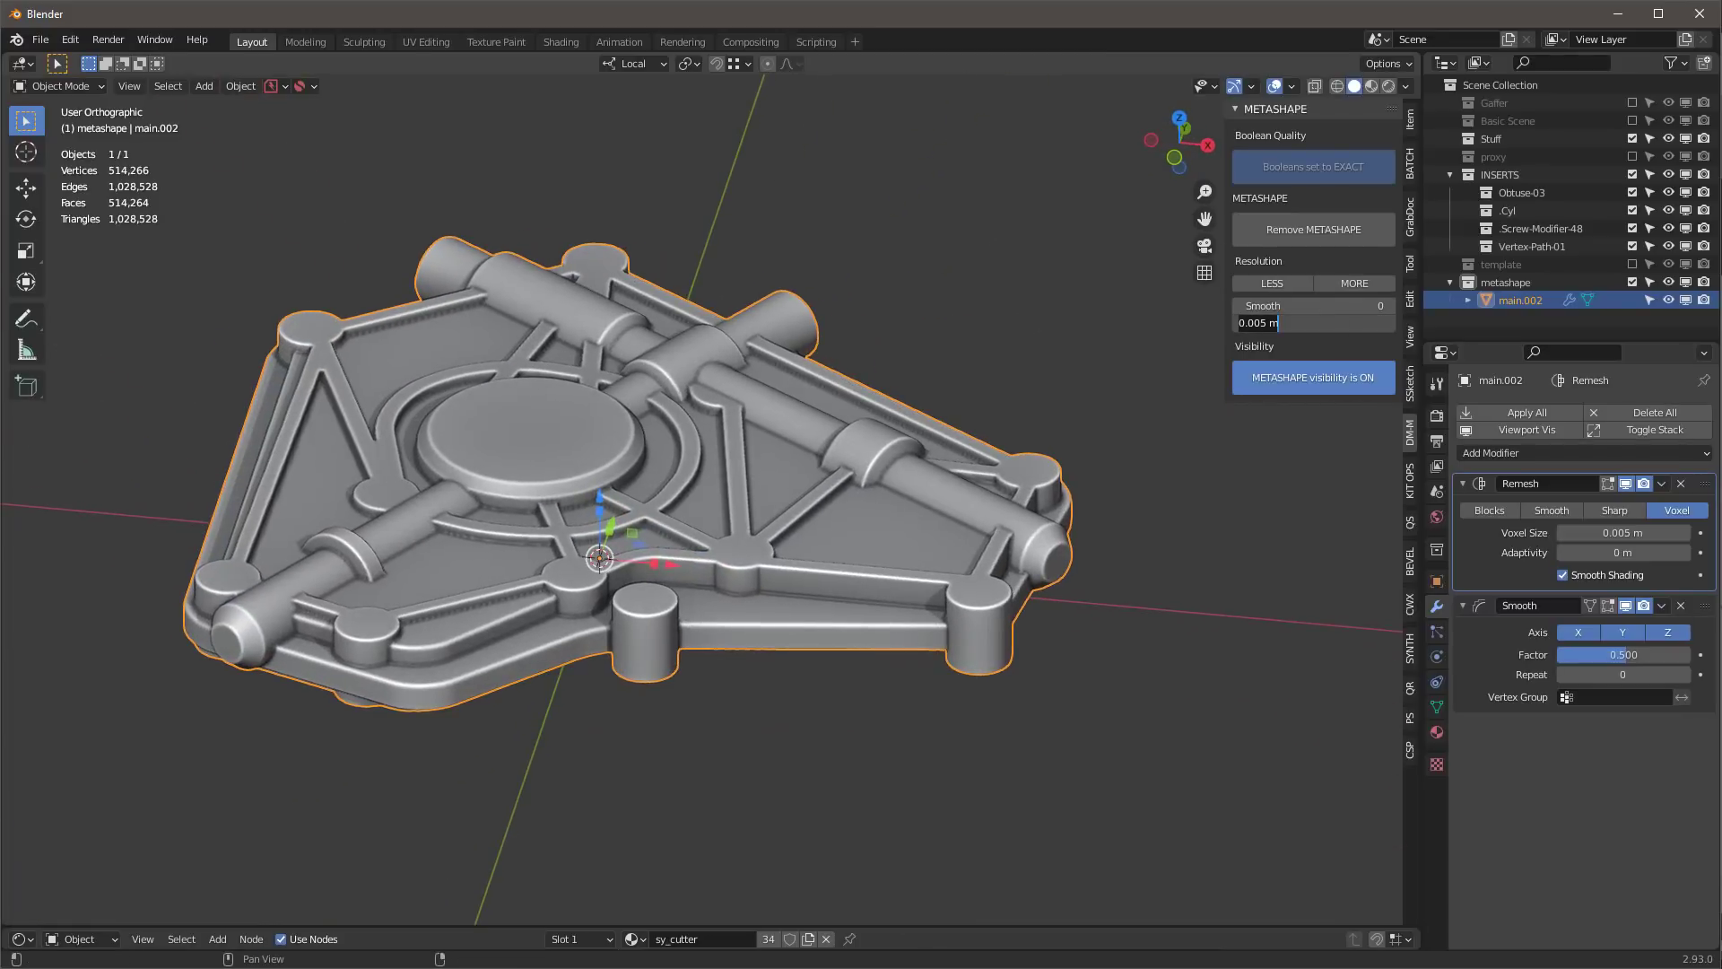
text(.003)
key(Return)
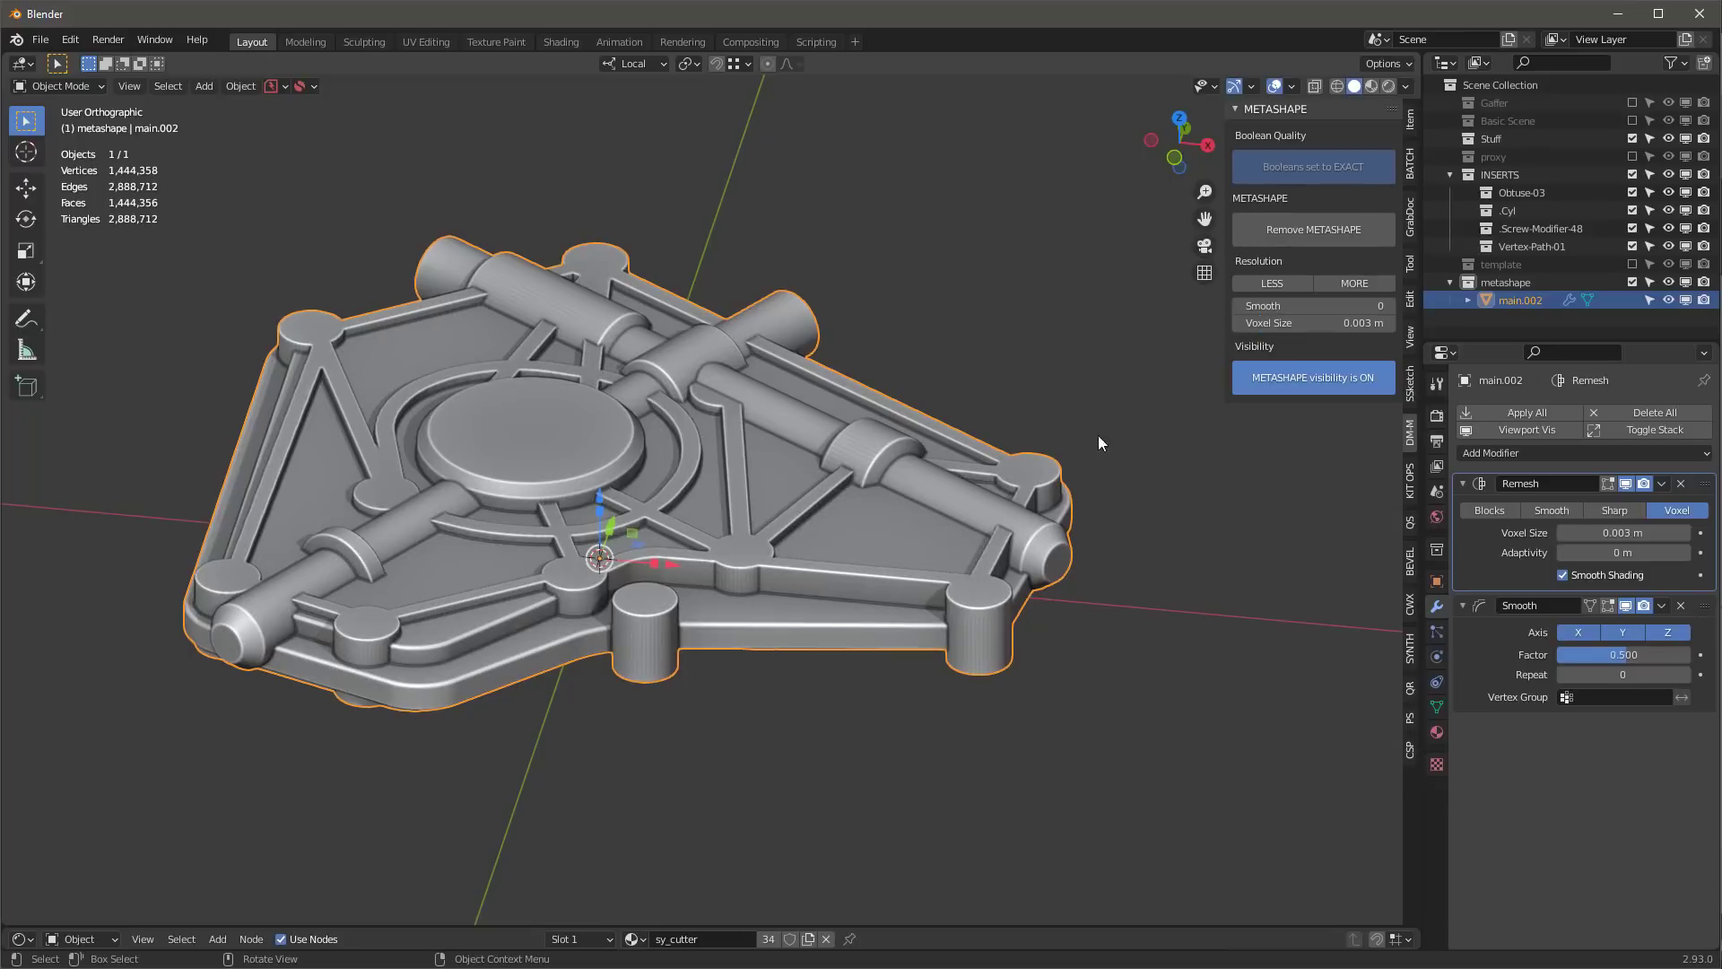
- Set the METASHAPE Smooth value to 30 and check the softened edges around the model
click(1312, 306)
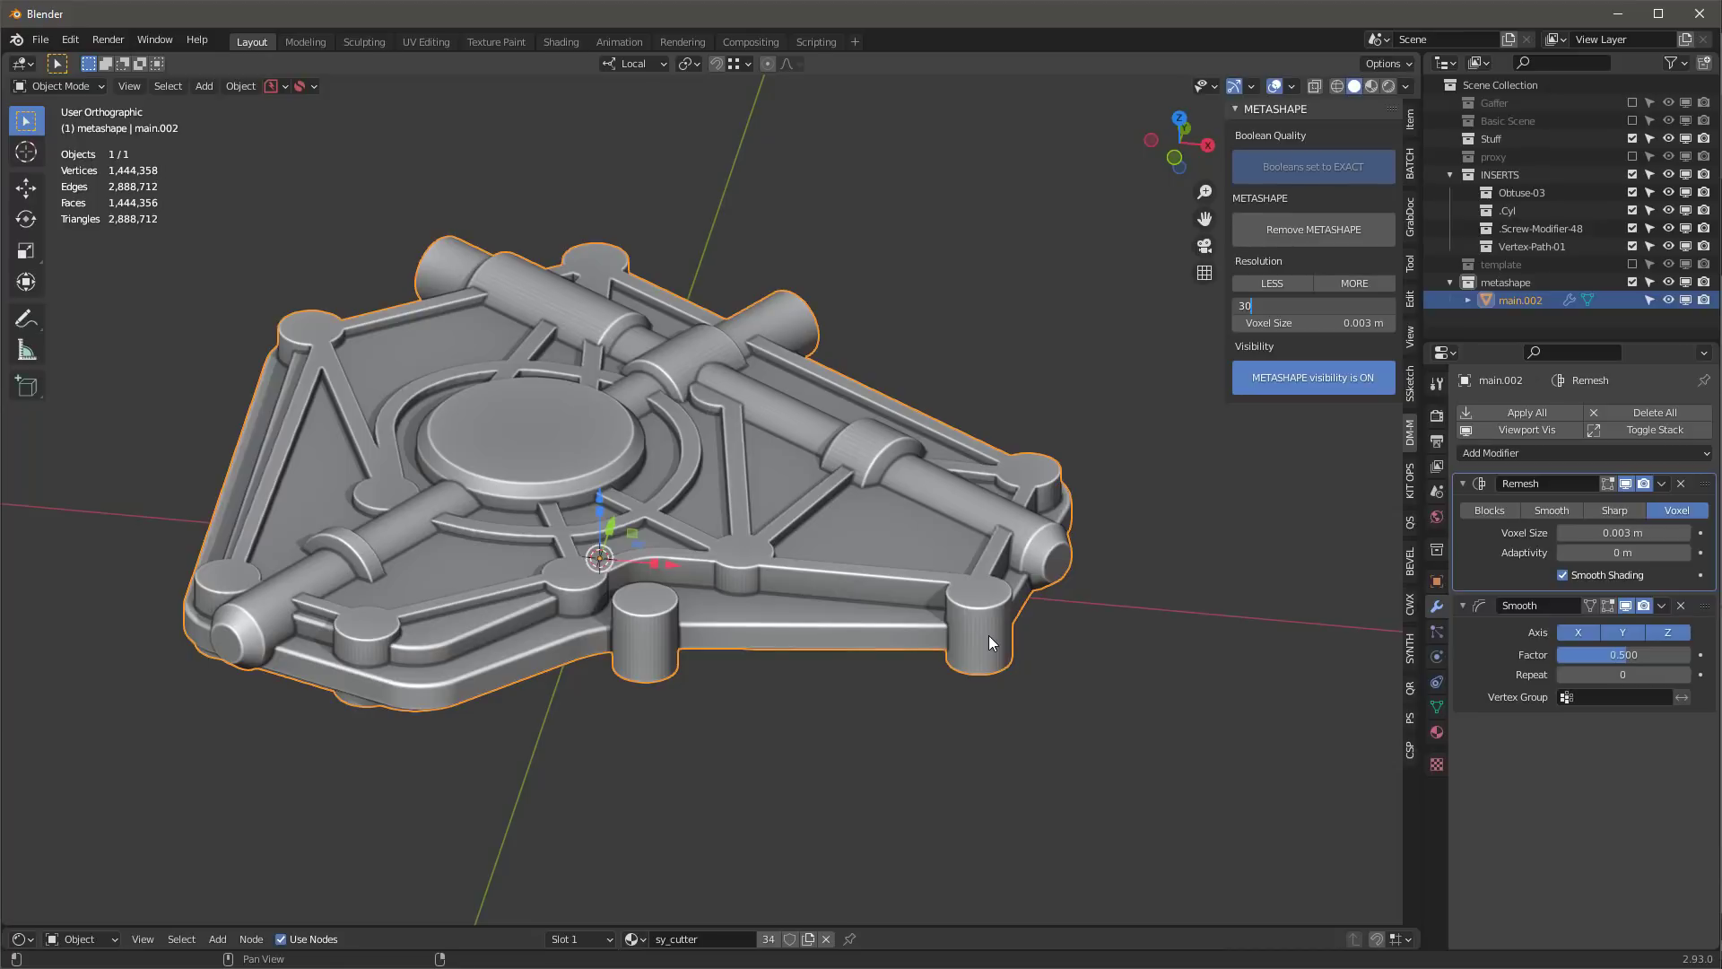
text(30)
key(Return)
middle_drag(1056, 594, 895, 603)
scroll(742, 622, up, 2)
scroll(743, 622, down, 2)
middle_drag(723, 601, 805, 578)
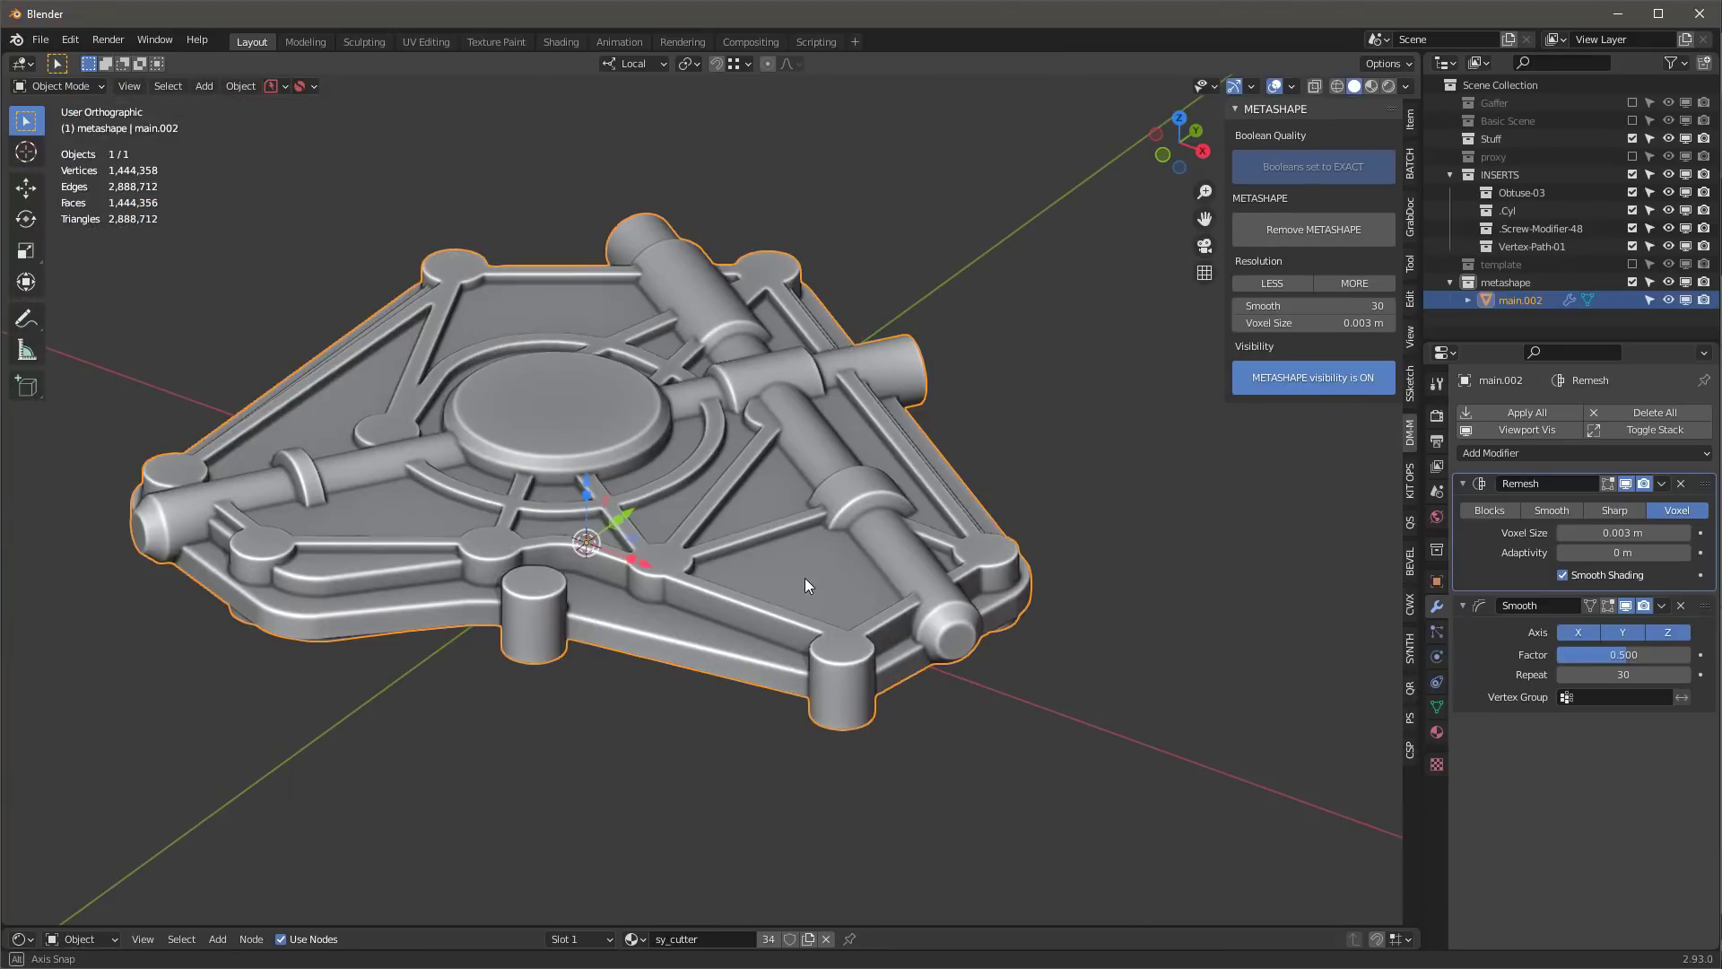
- Save the project with PowerSave and review the smoothed model from several sides
click(265, 87)
click(282, 141)
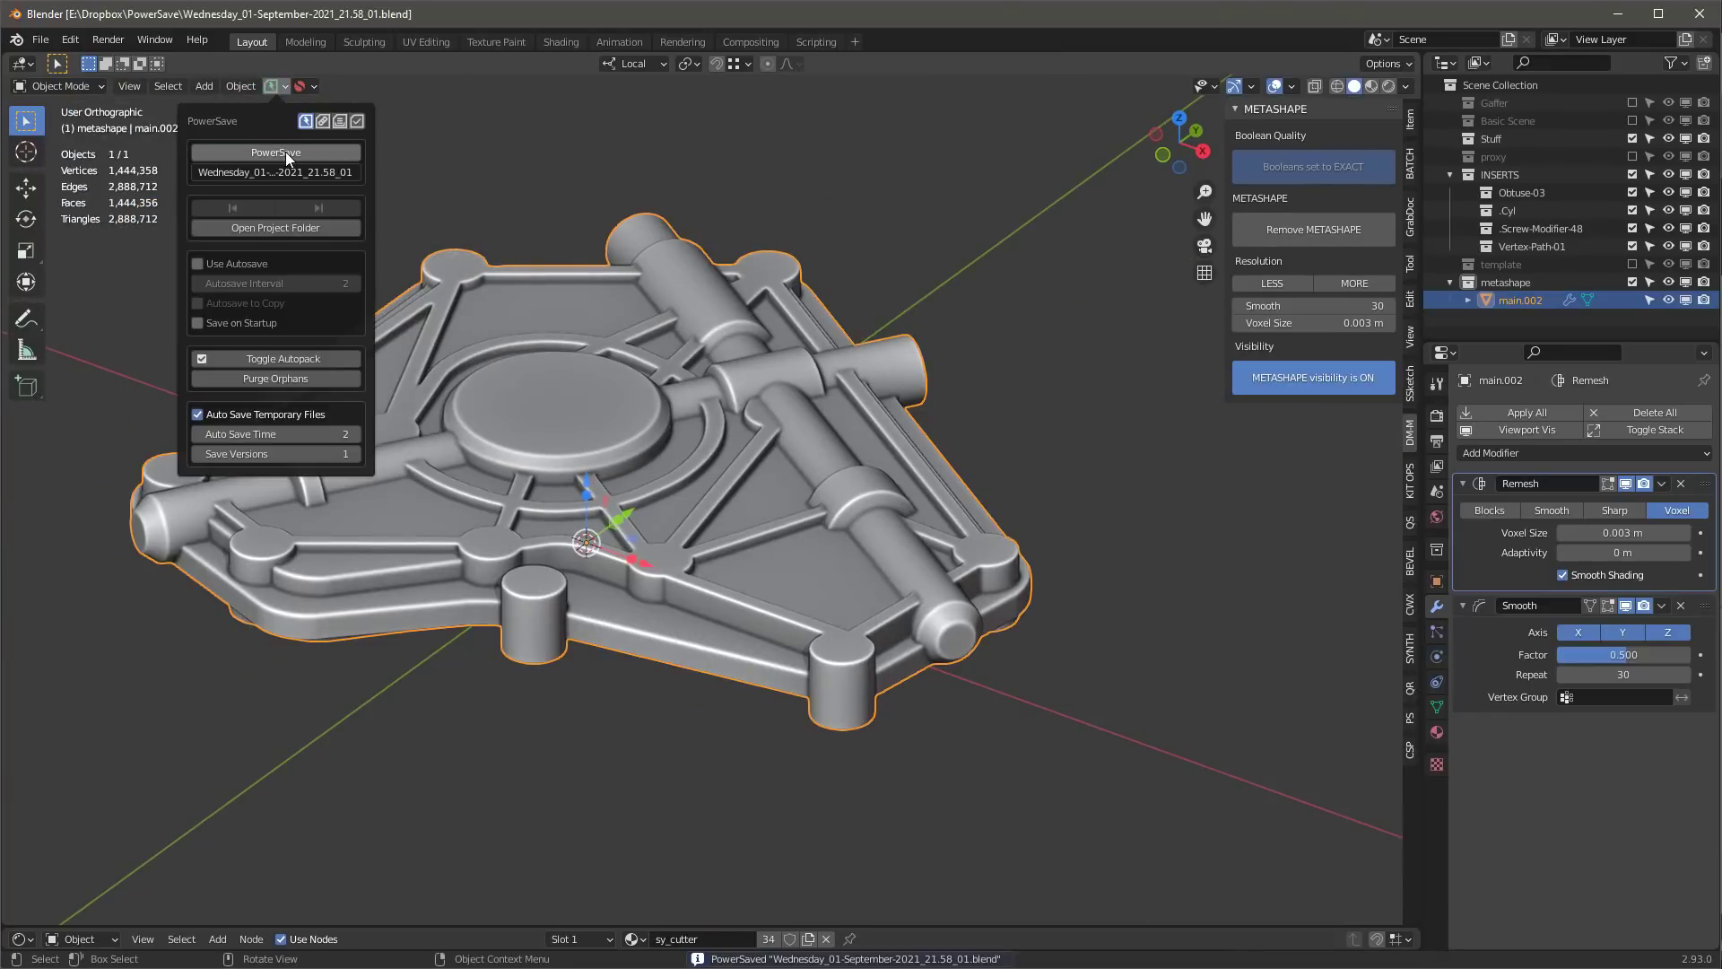
middle_drag(1160, 761, 698, 594)
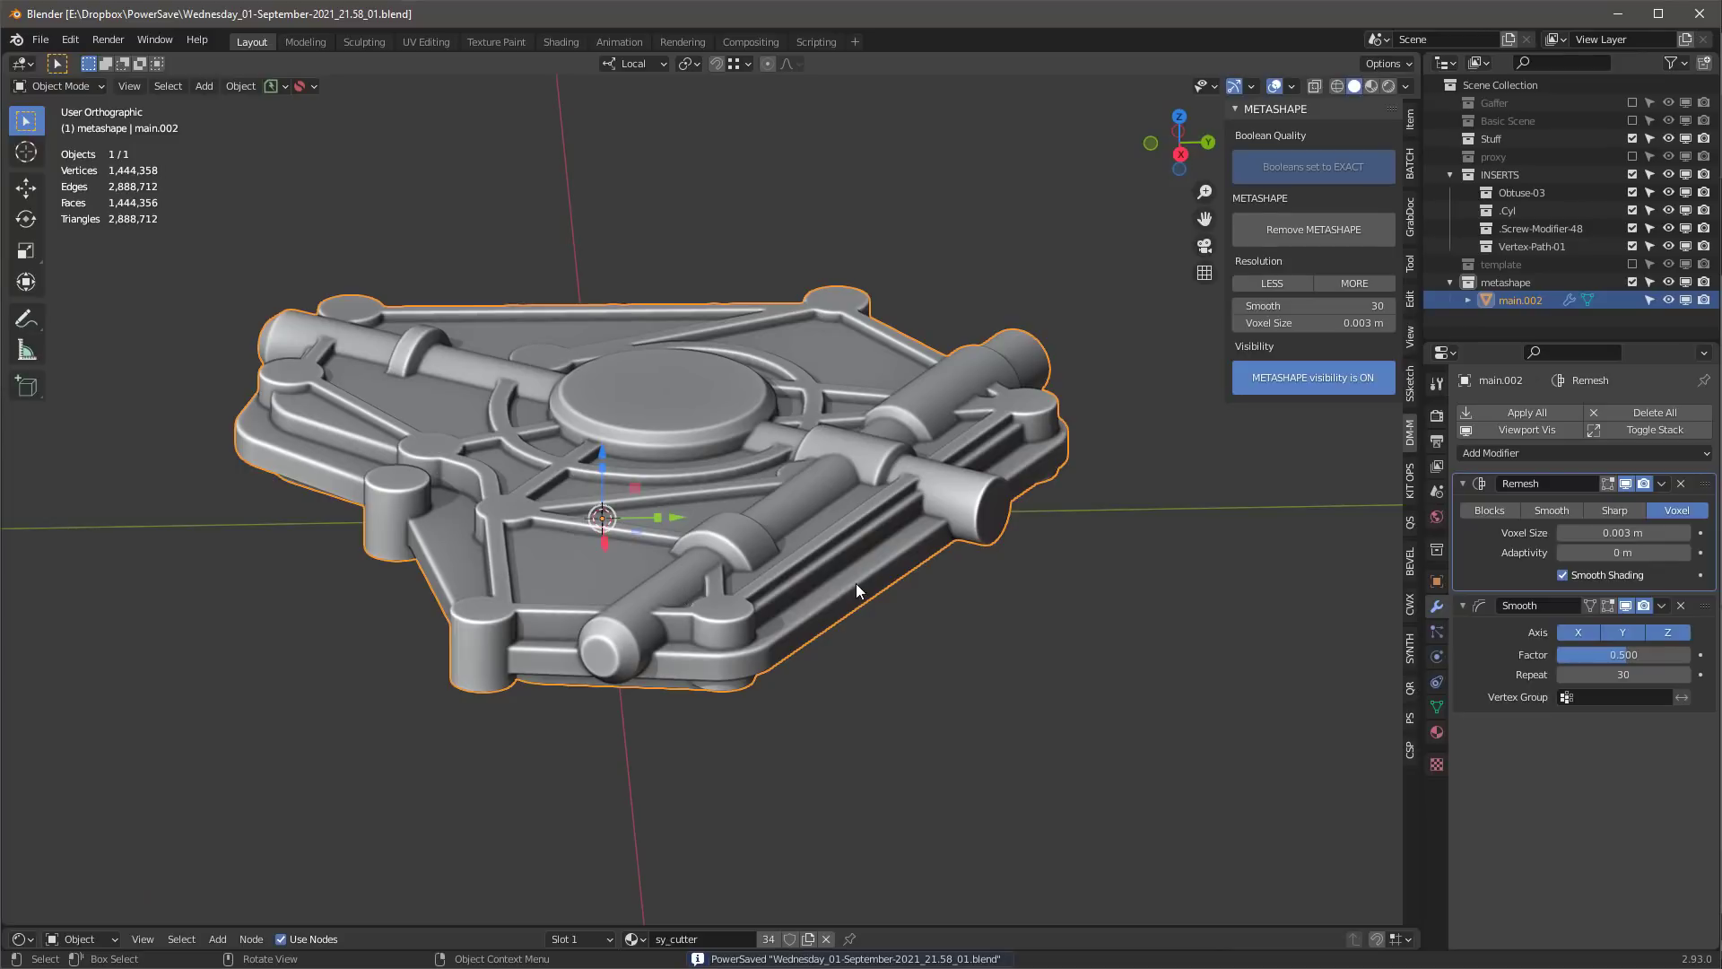
middle_drag(855, 583, 876, 541)
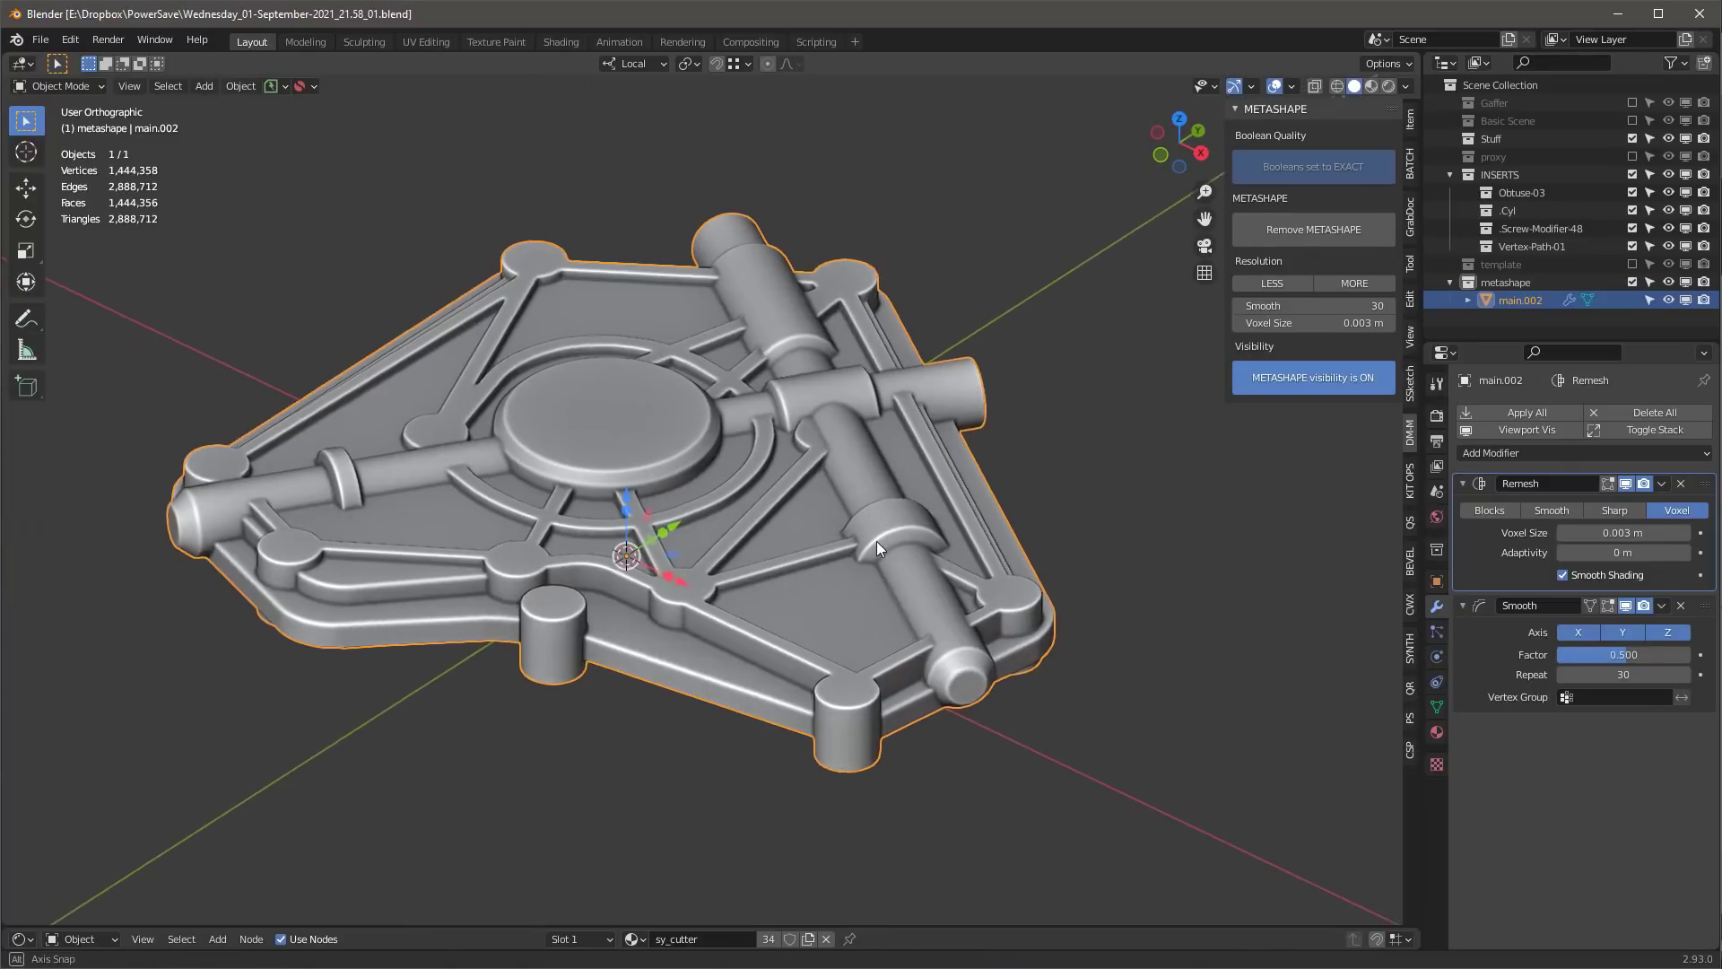
- Convert the METASHAPE object to a plain mesh with the KIT OPS convert tool
click(1408, 472)
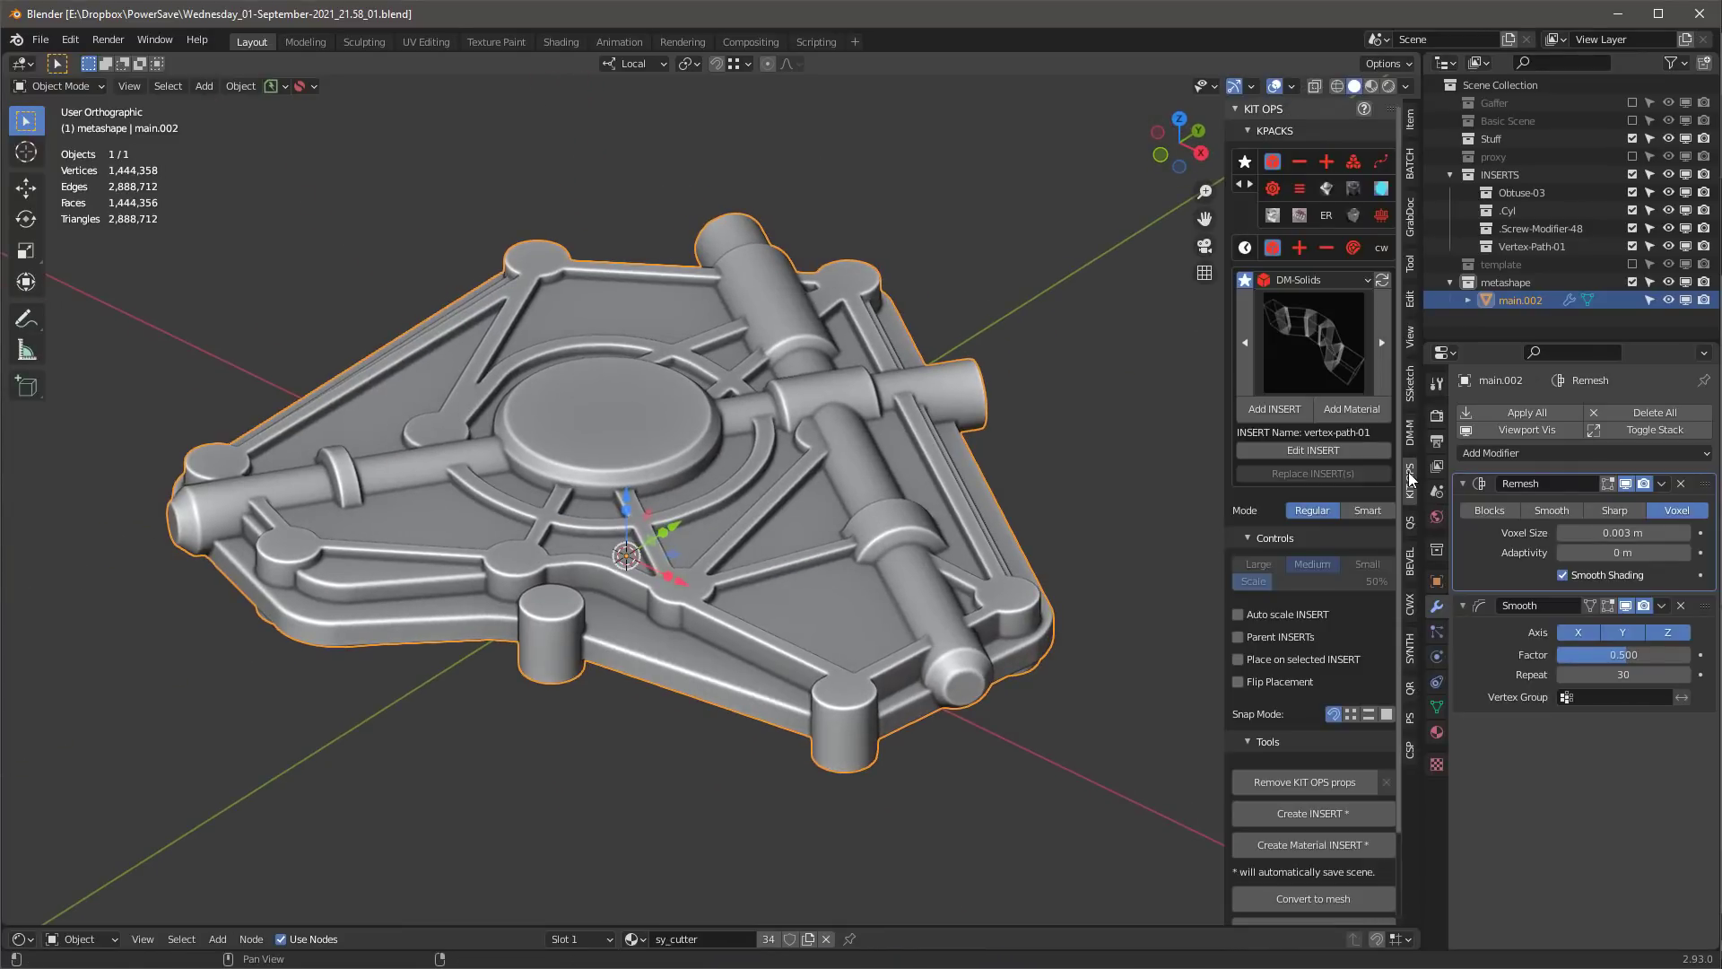
click(1316, 902)
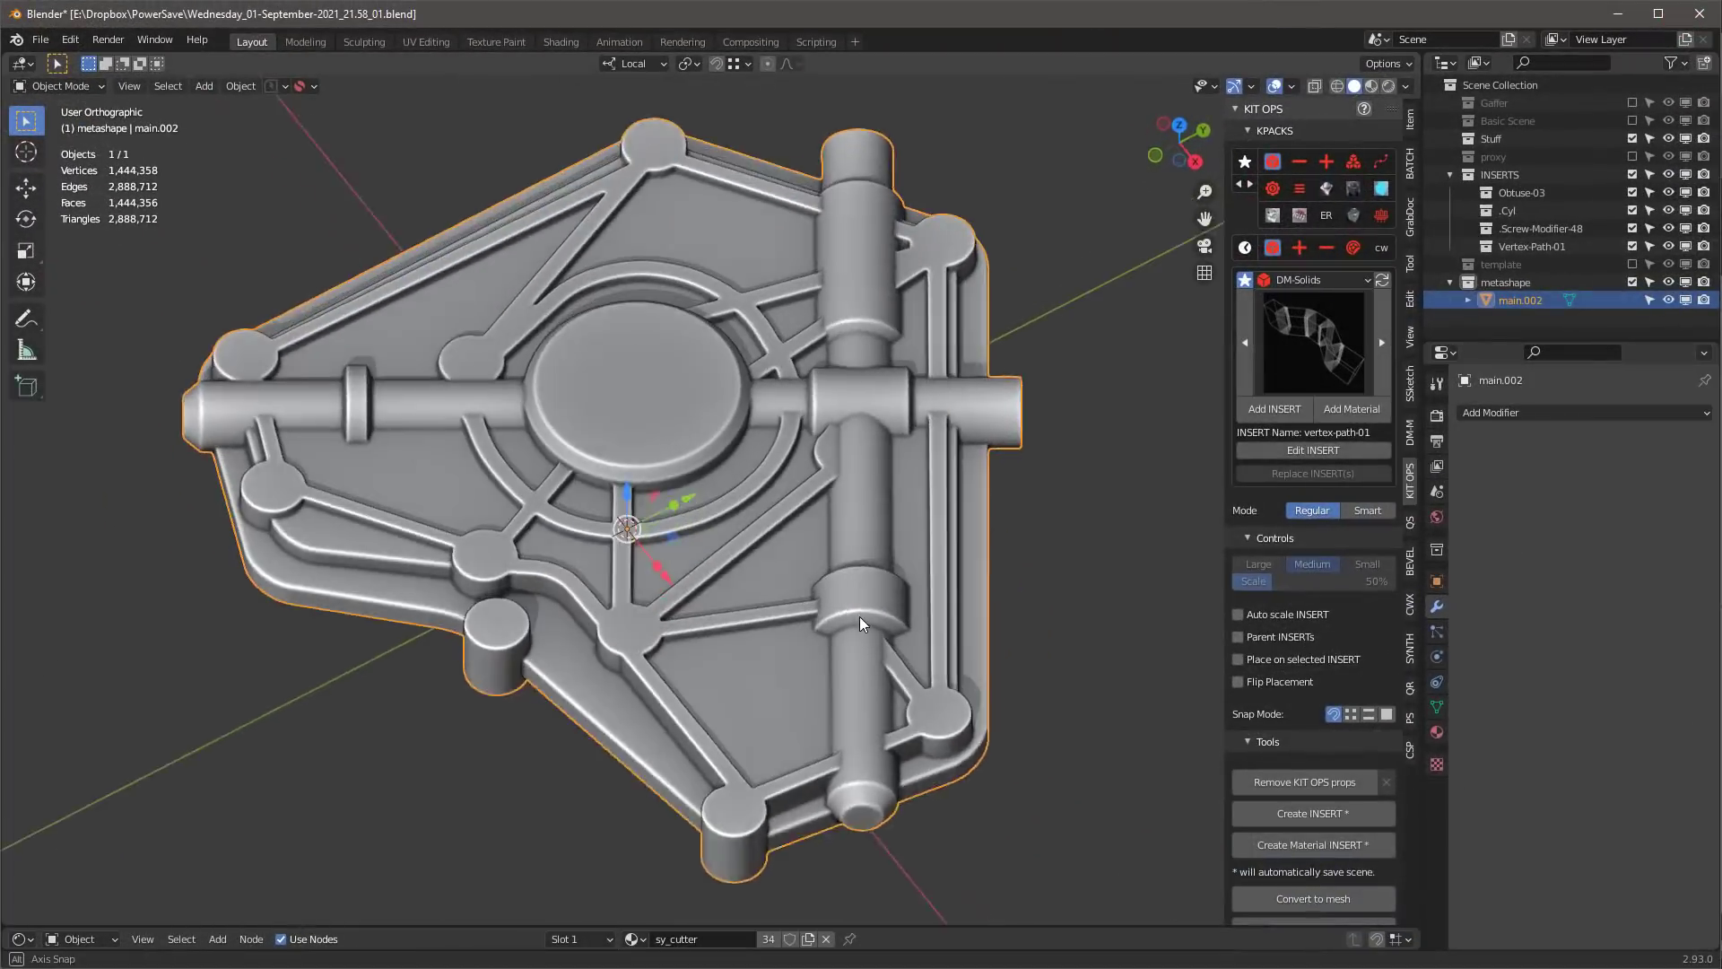
middle_drag(859, 616, 951, 549)
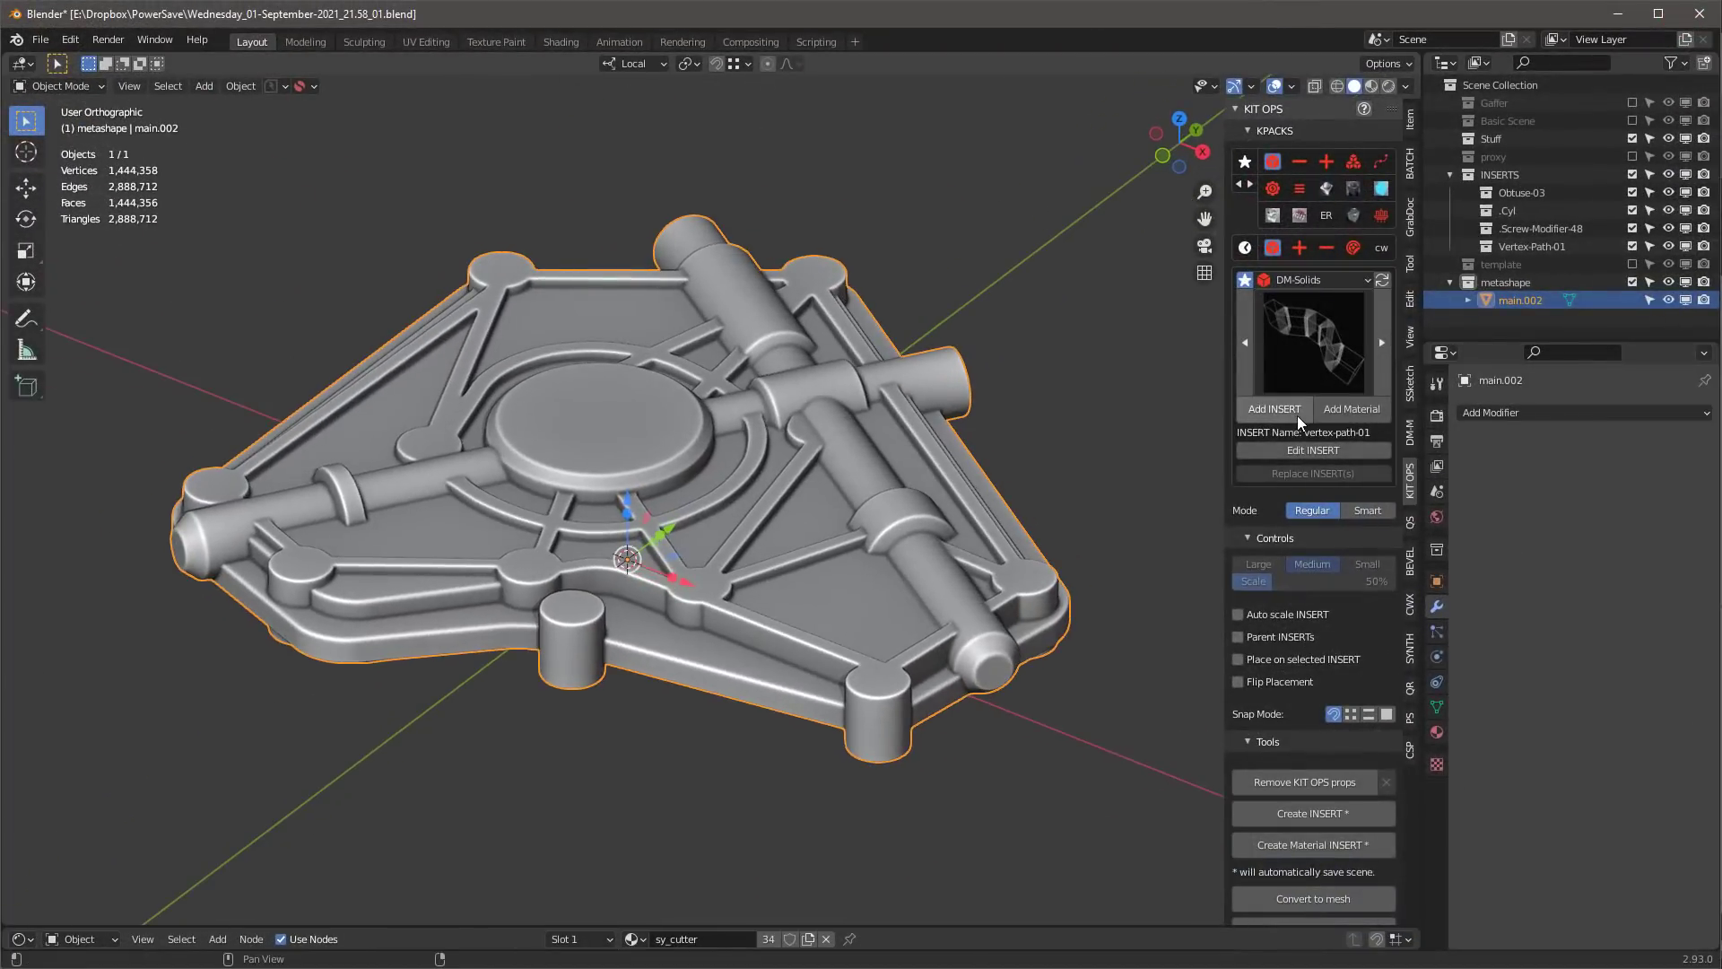
- Add a second METASHAPE to the converted mesh and turn its visibility off
click(1410, 438)
click(1318, 233)
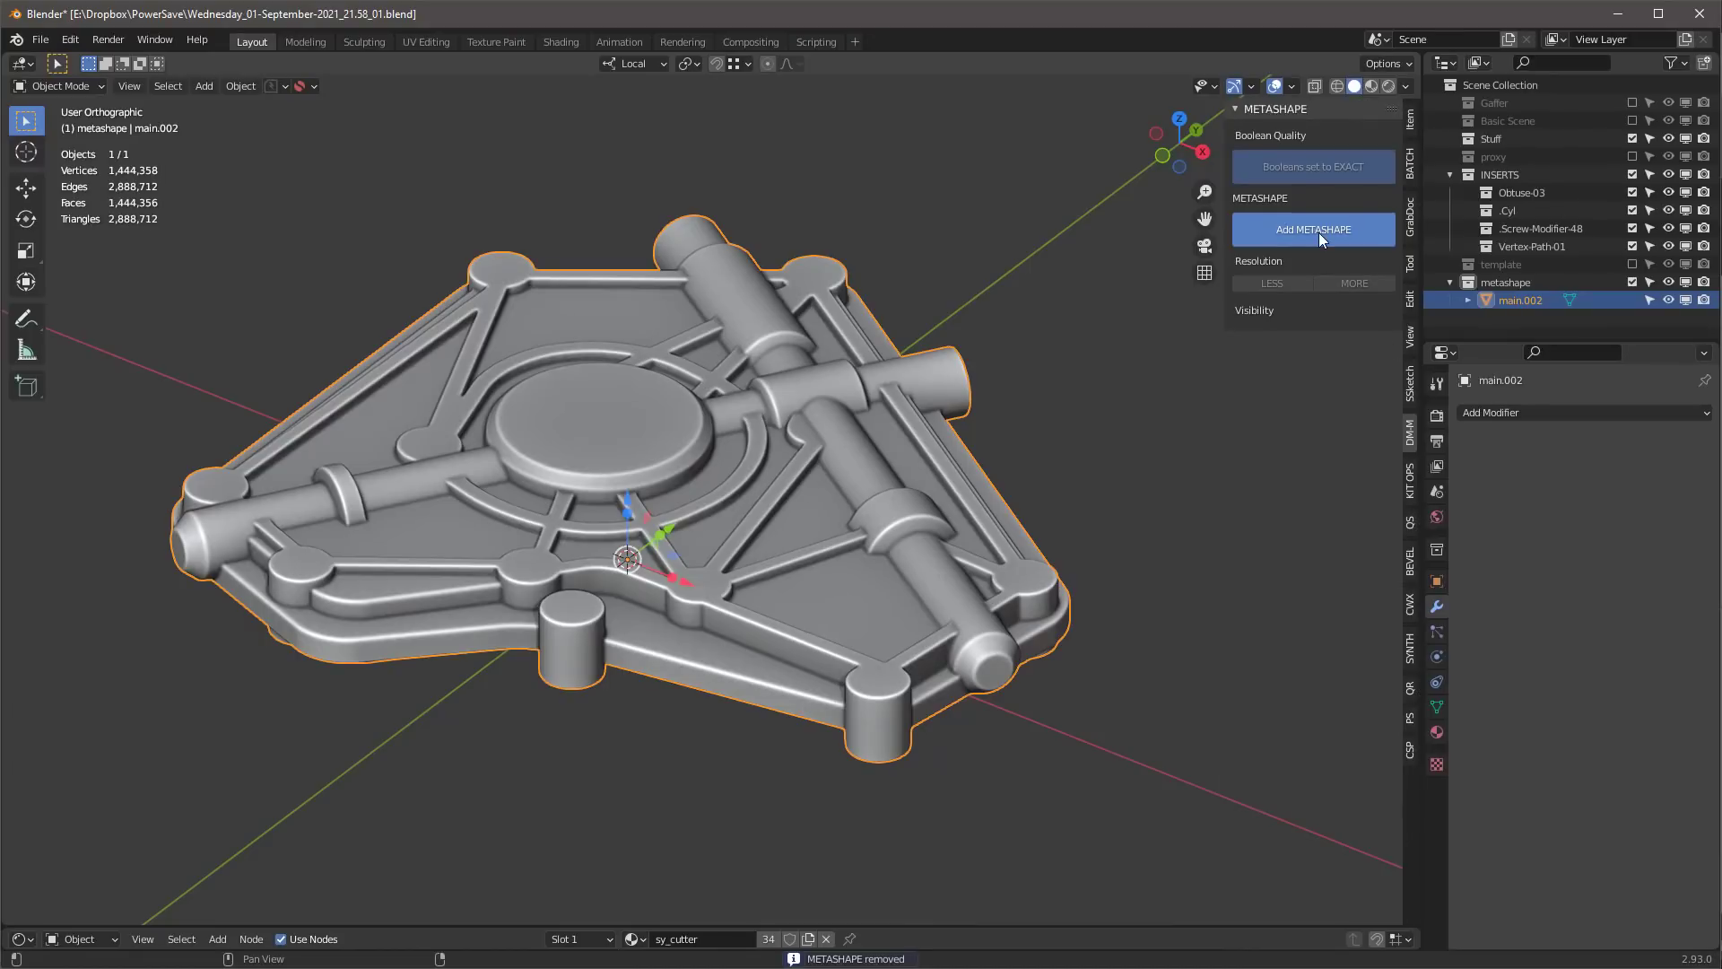
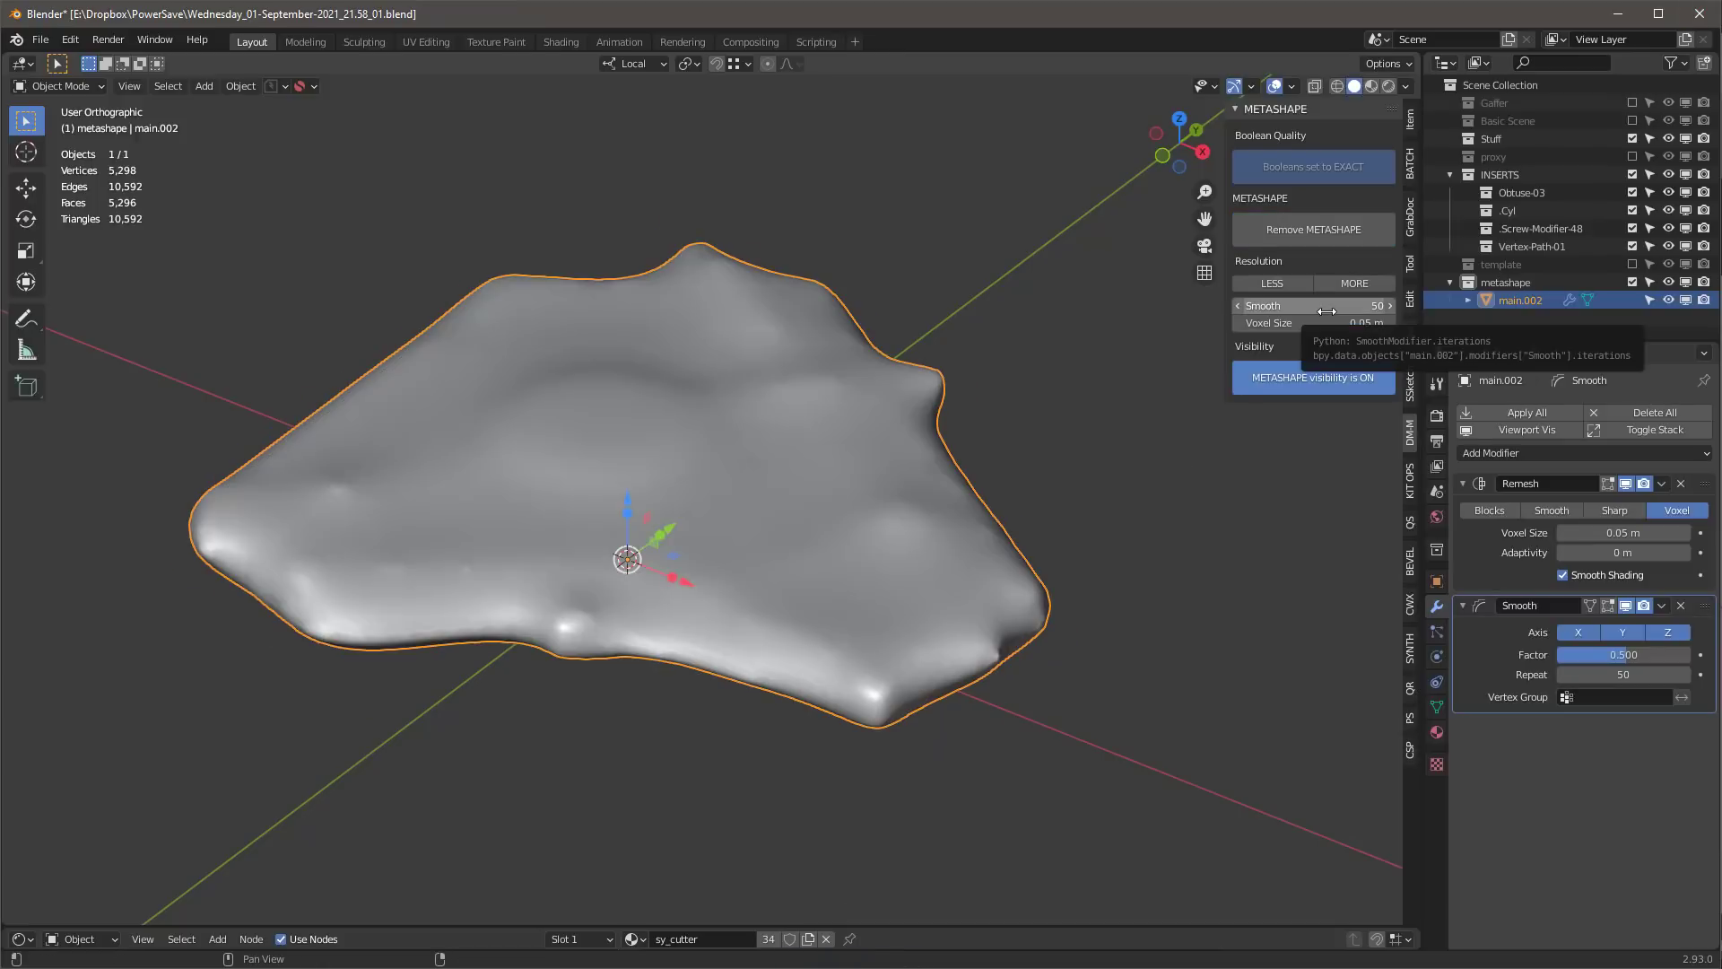
click(1327, 381)
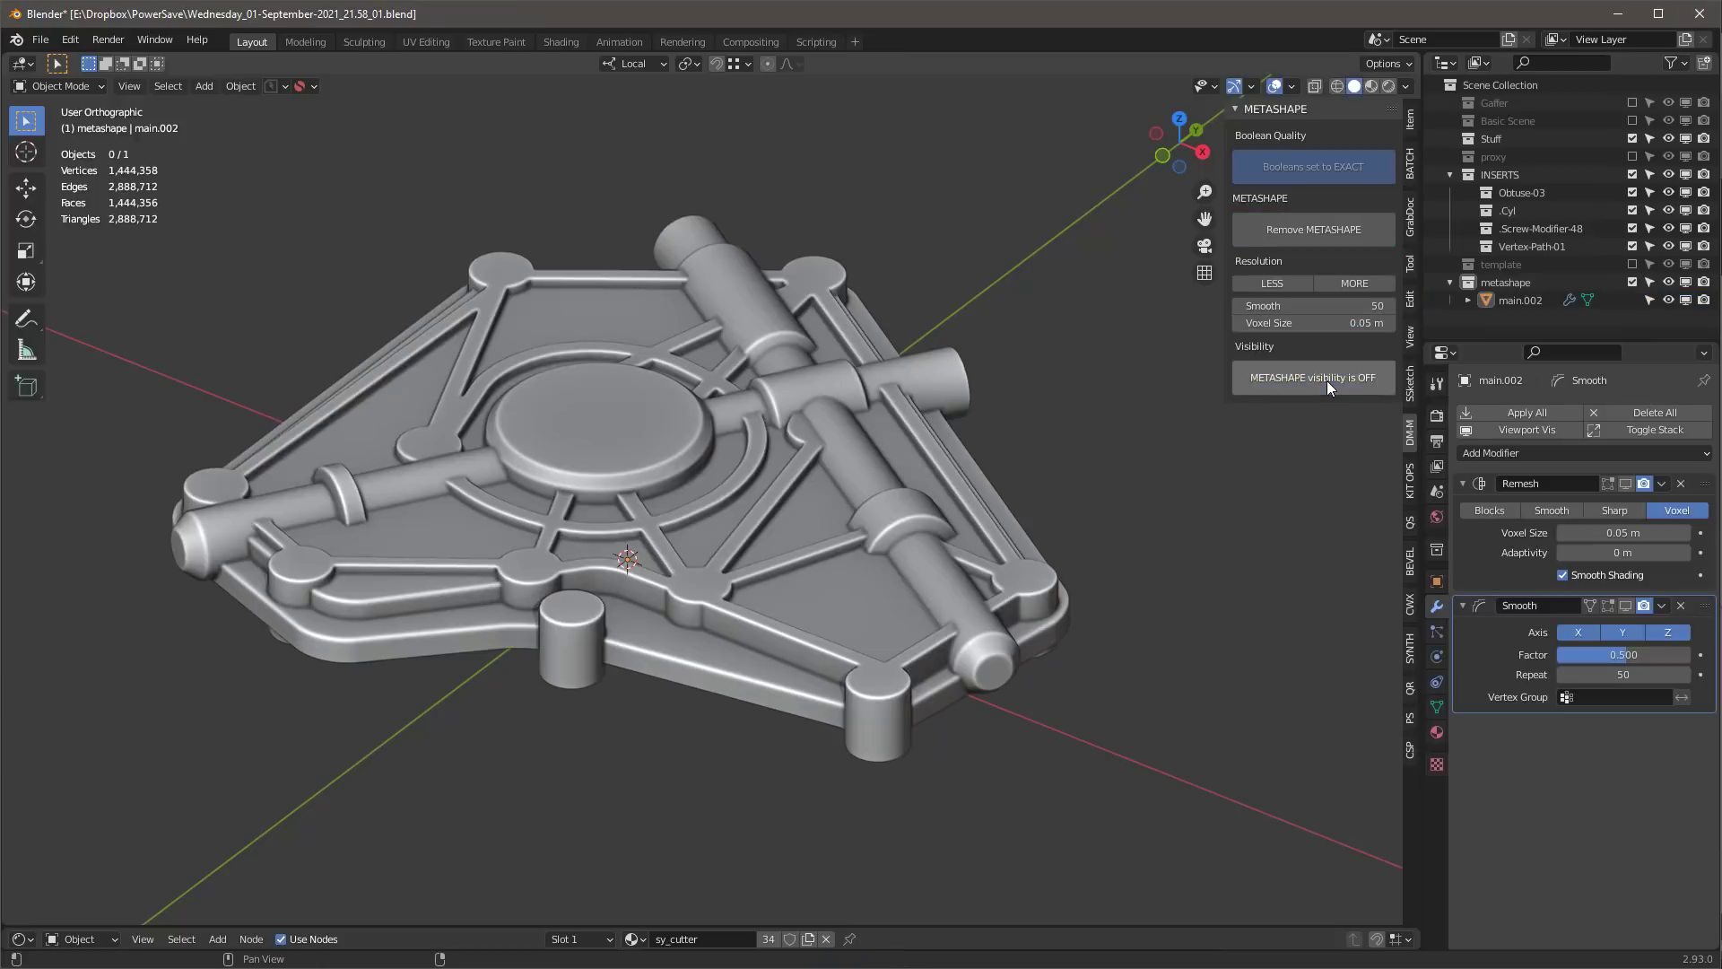
- Set the second METASHAPE to Smooth 30 and voxel size 0.003 m, and turn its visibility on
click(1314, 306)
text(30)
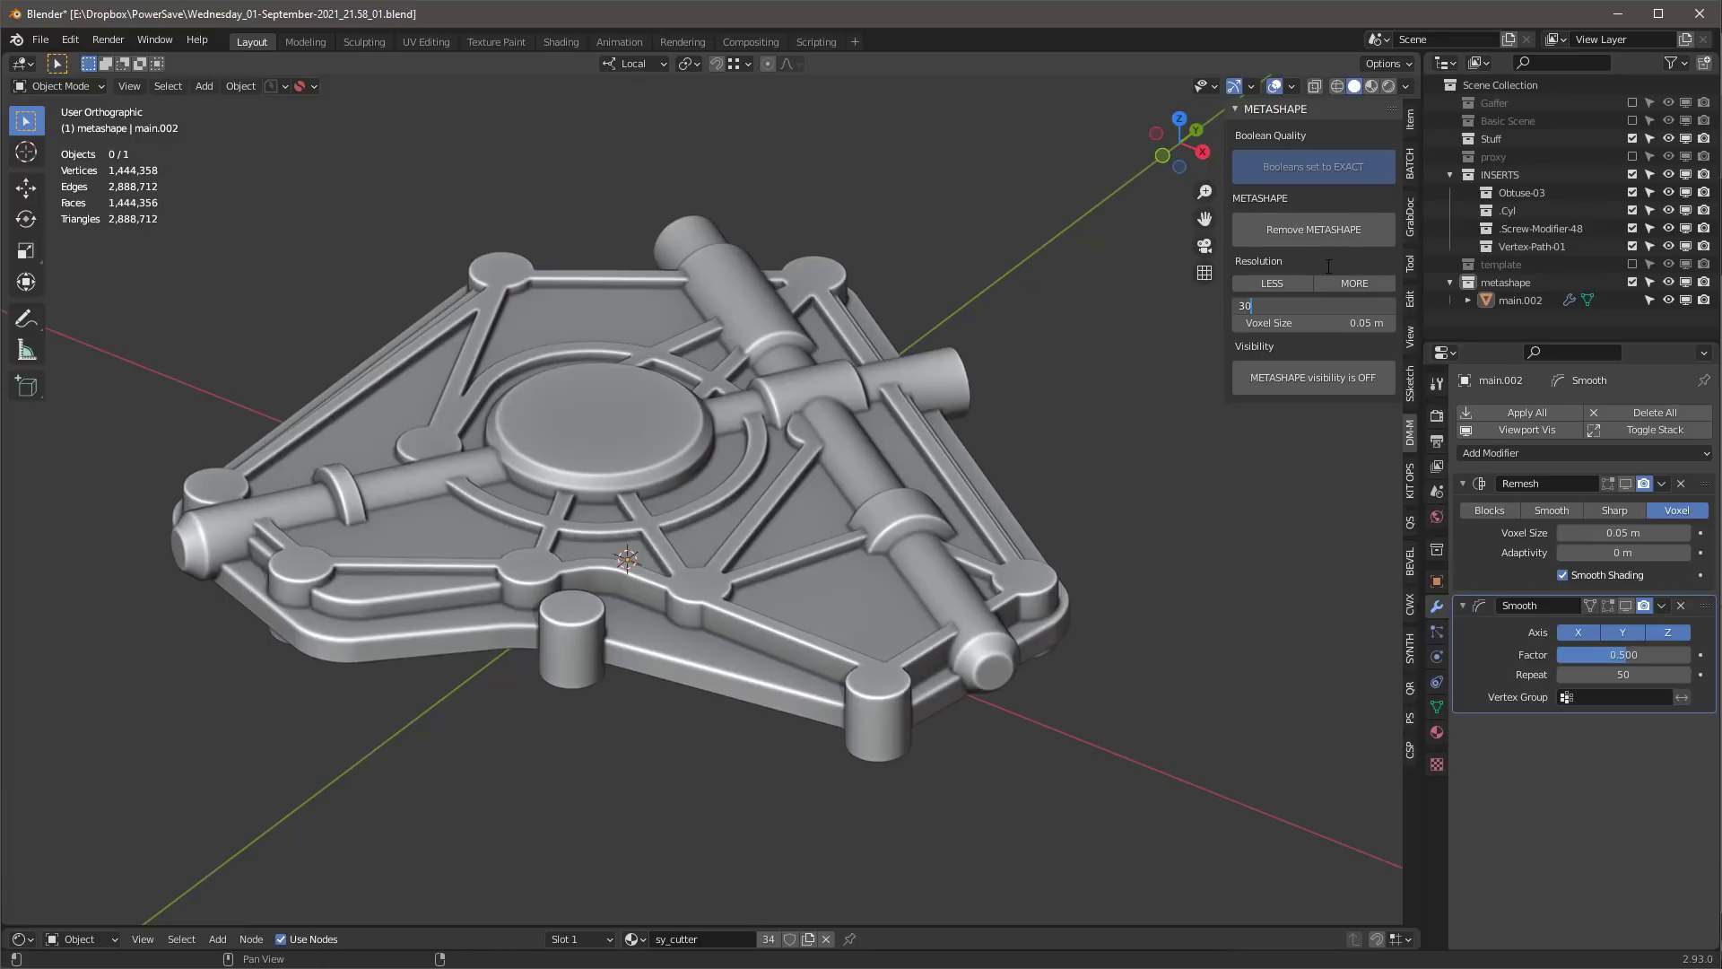
key(Tab)
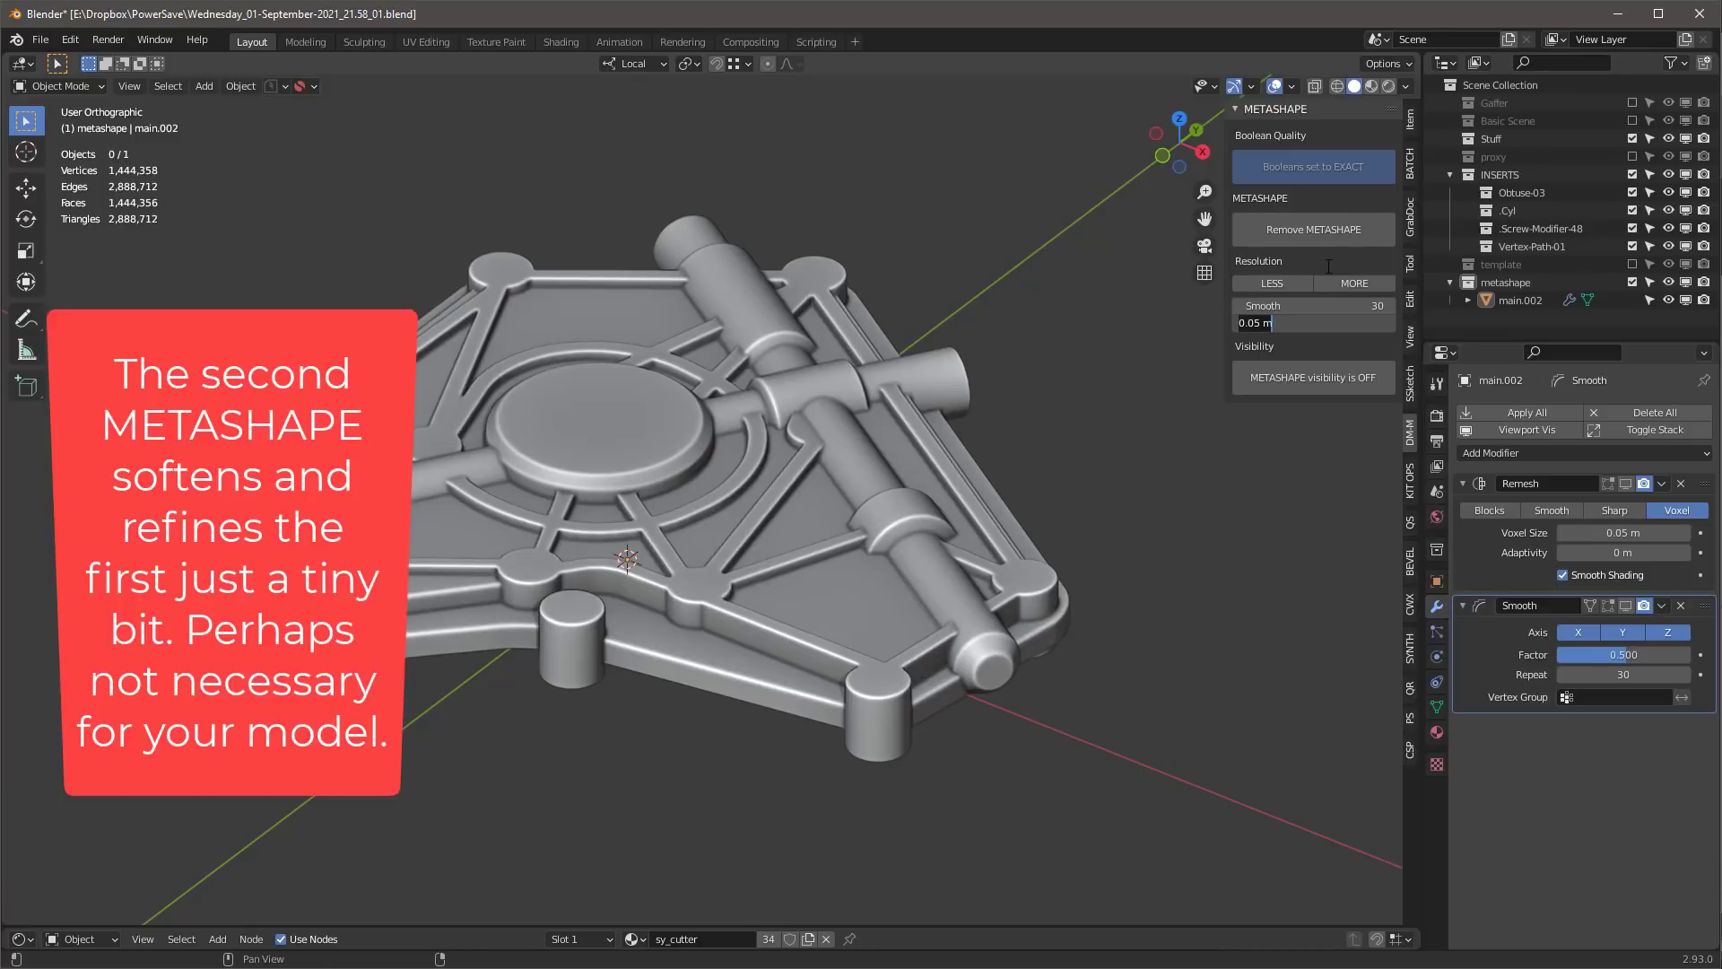
text(.003)
key(Return)
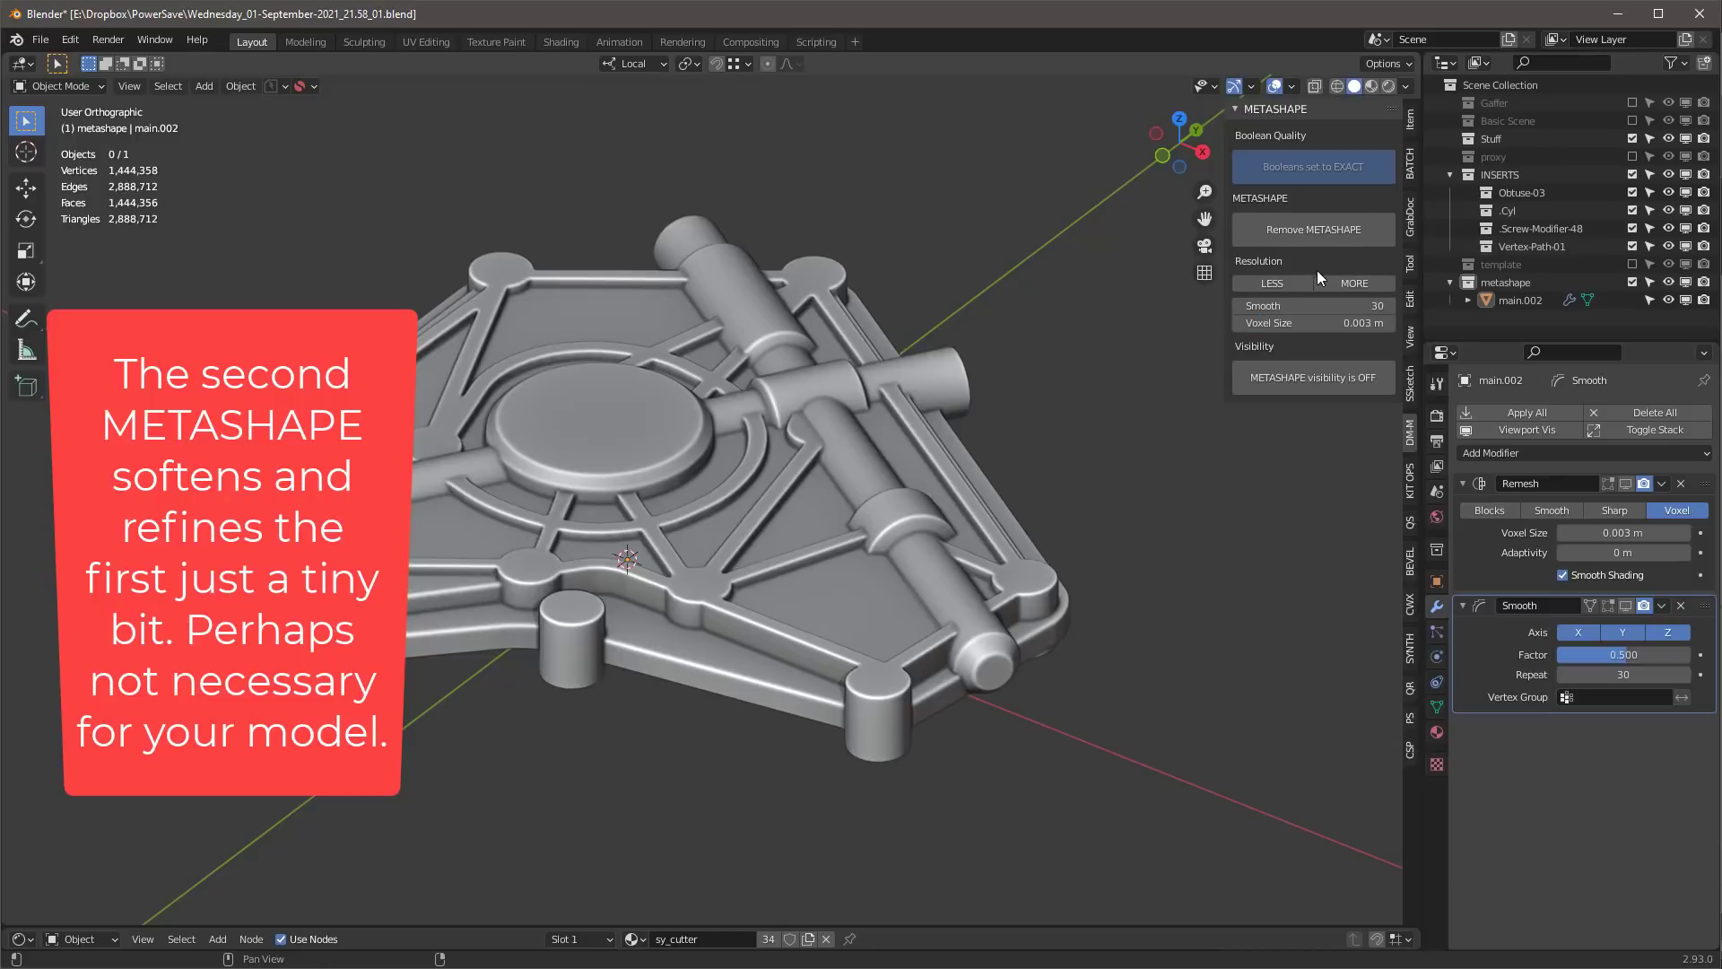
click(1307, 380)
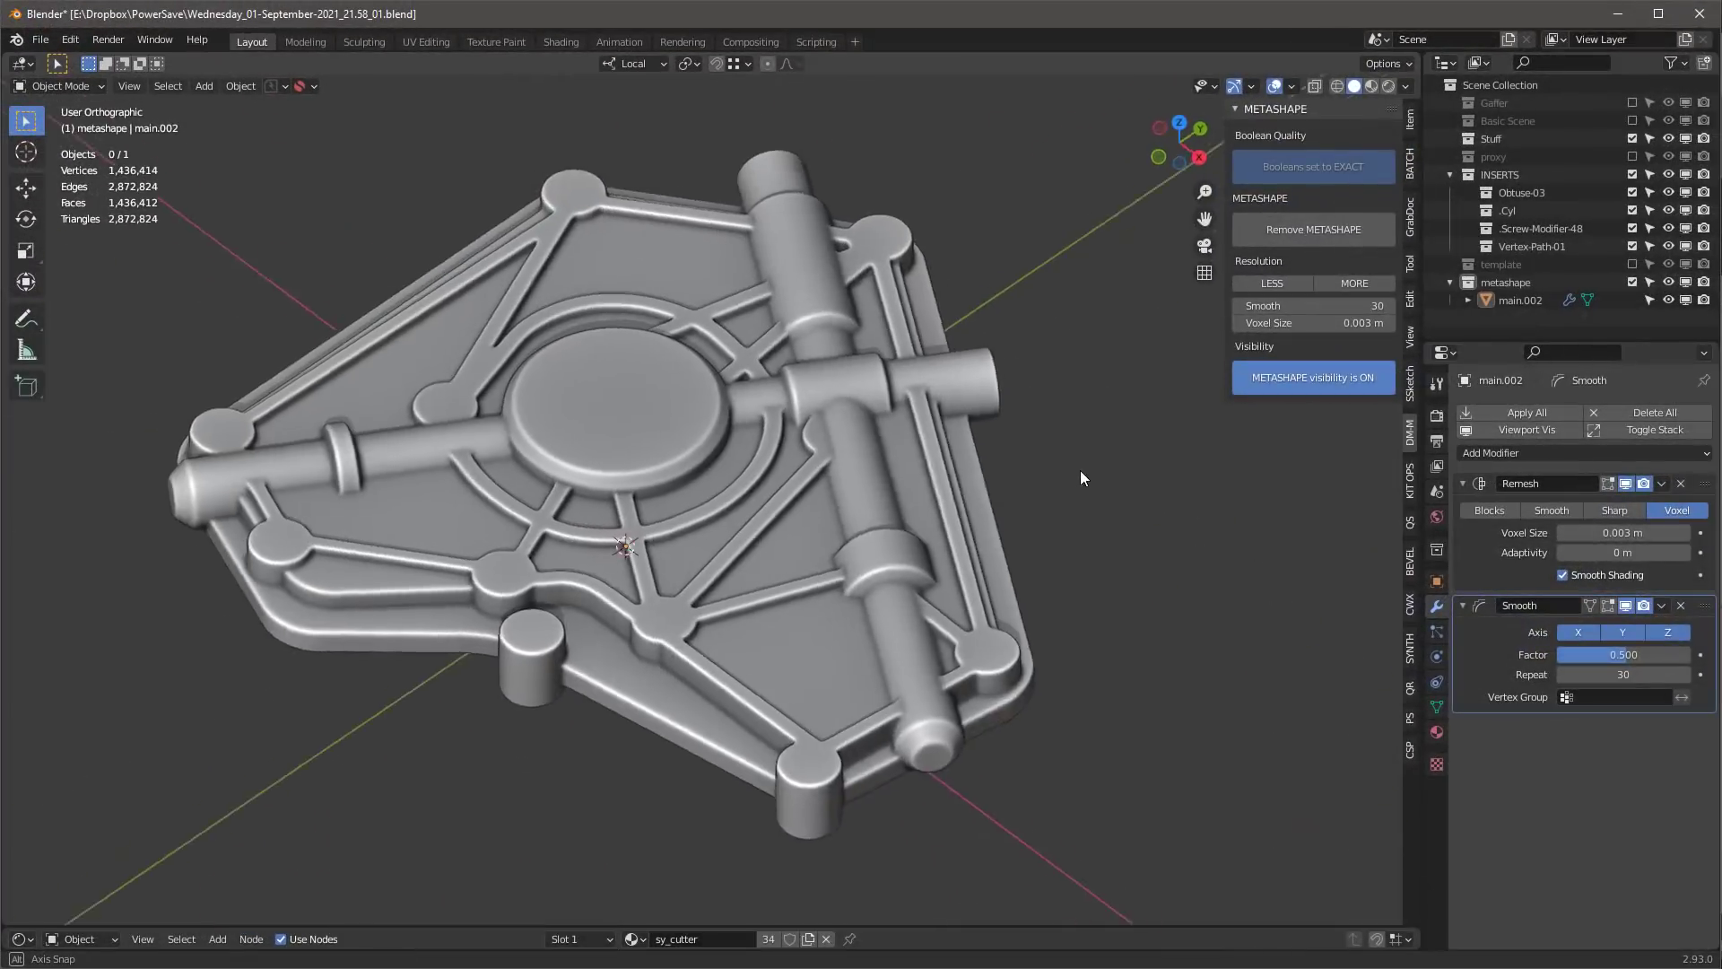
middle_drag(1080, 470, 1129, 442)
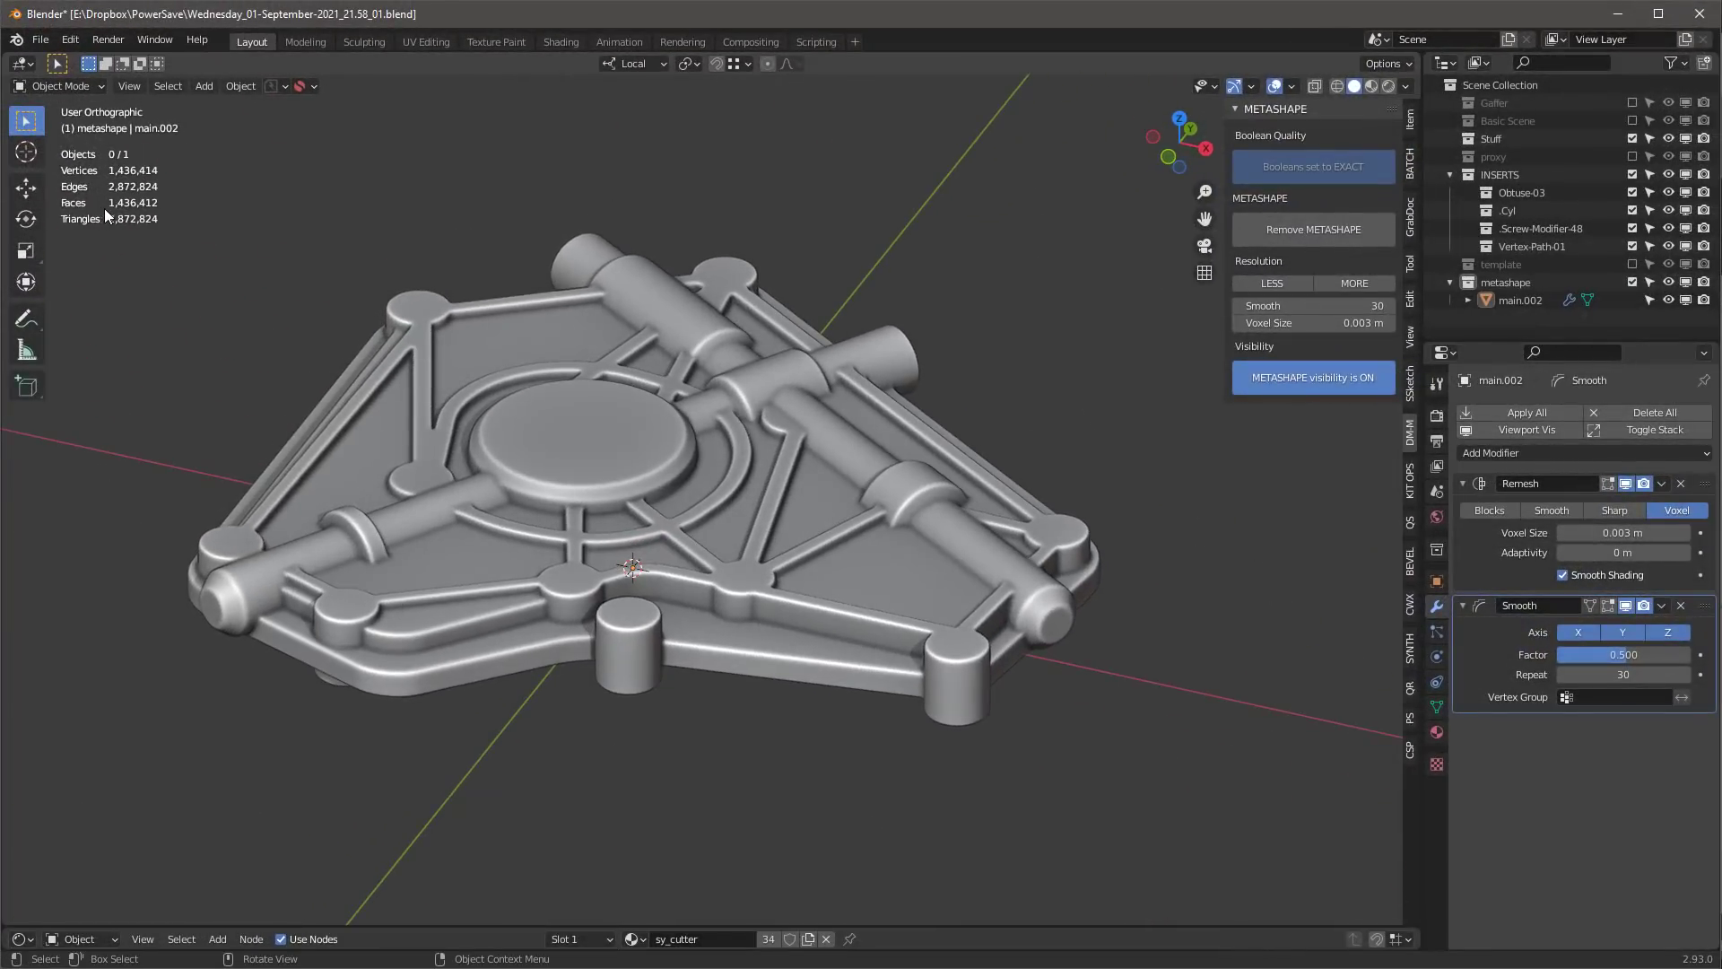
- Select the model and apply all of its modifiers, making the Remesh and Smooth results permanent
click(859, 455)
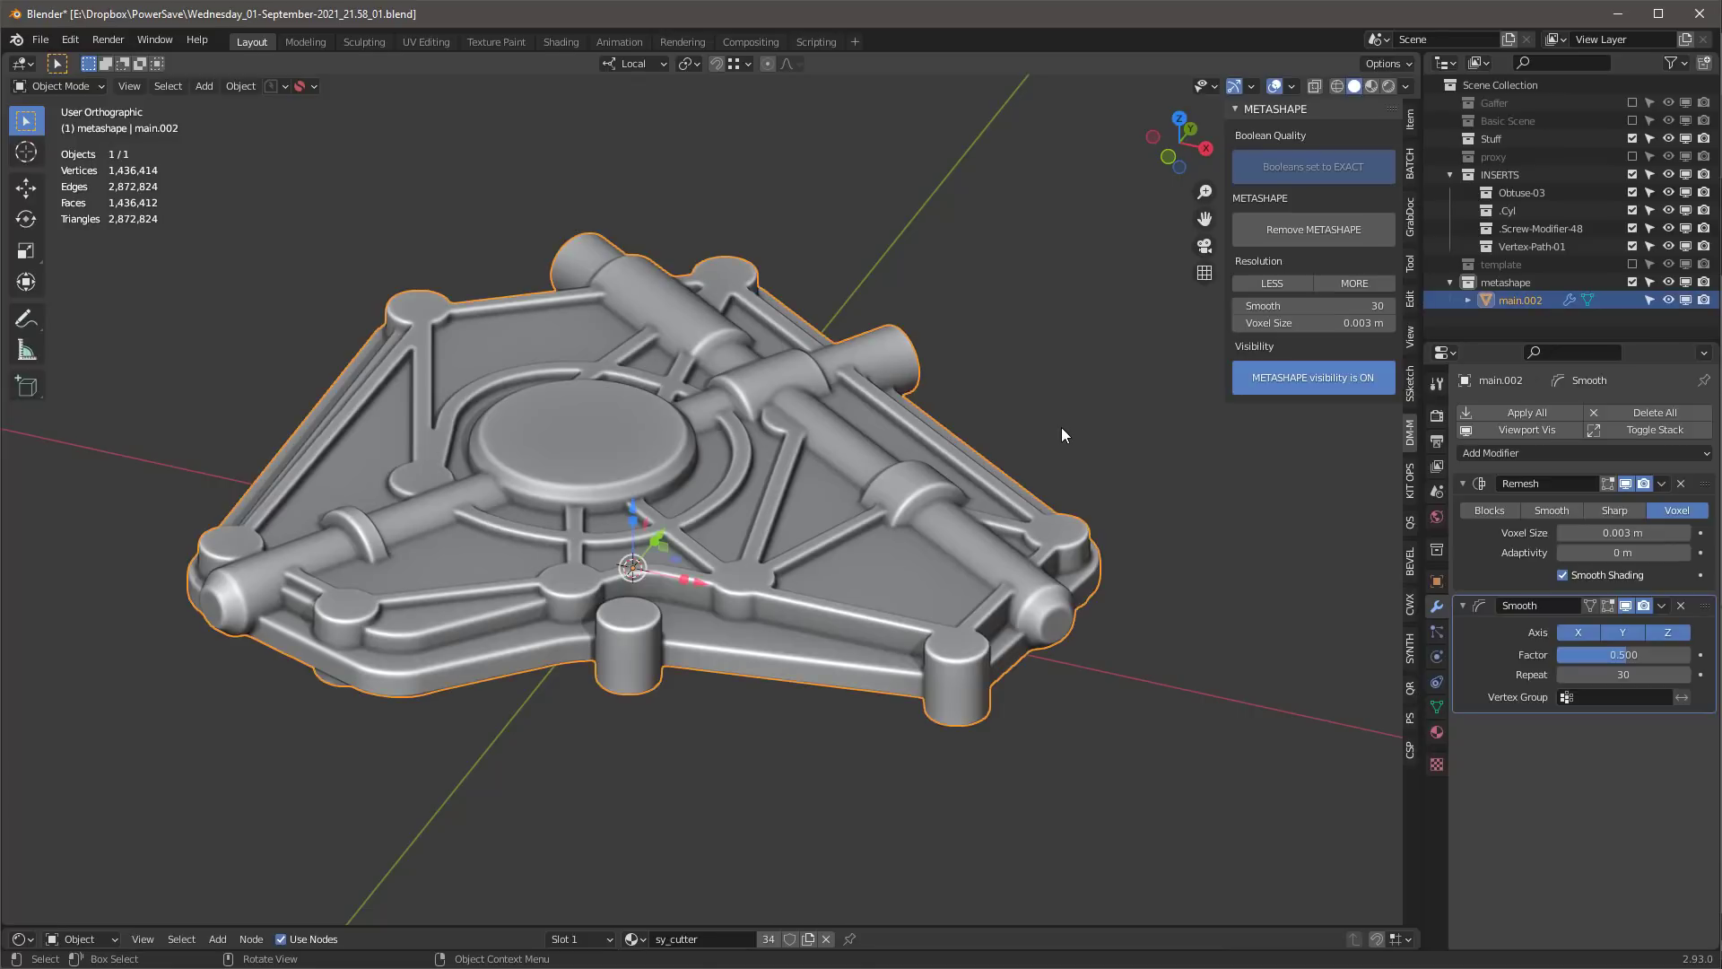
click(1532, 410)
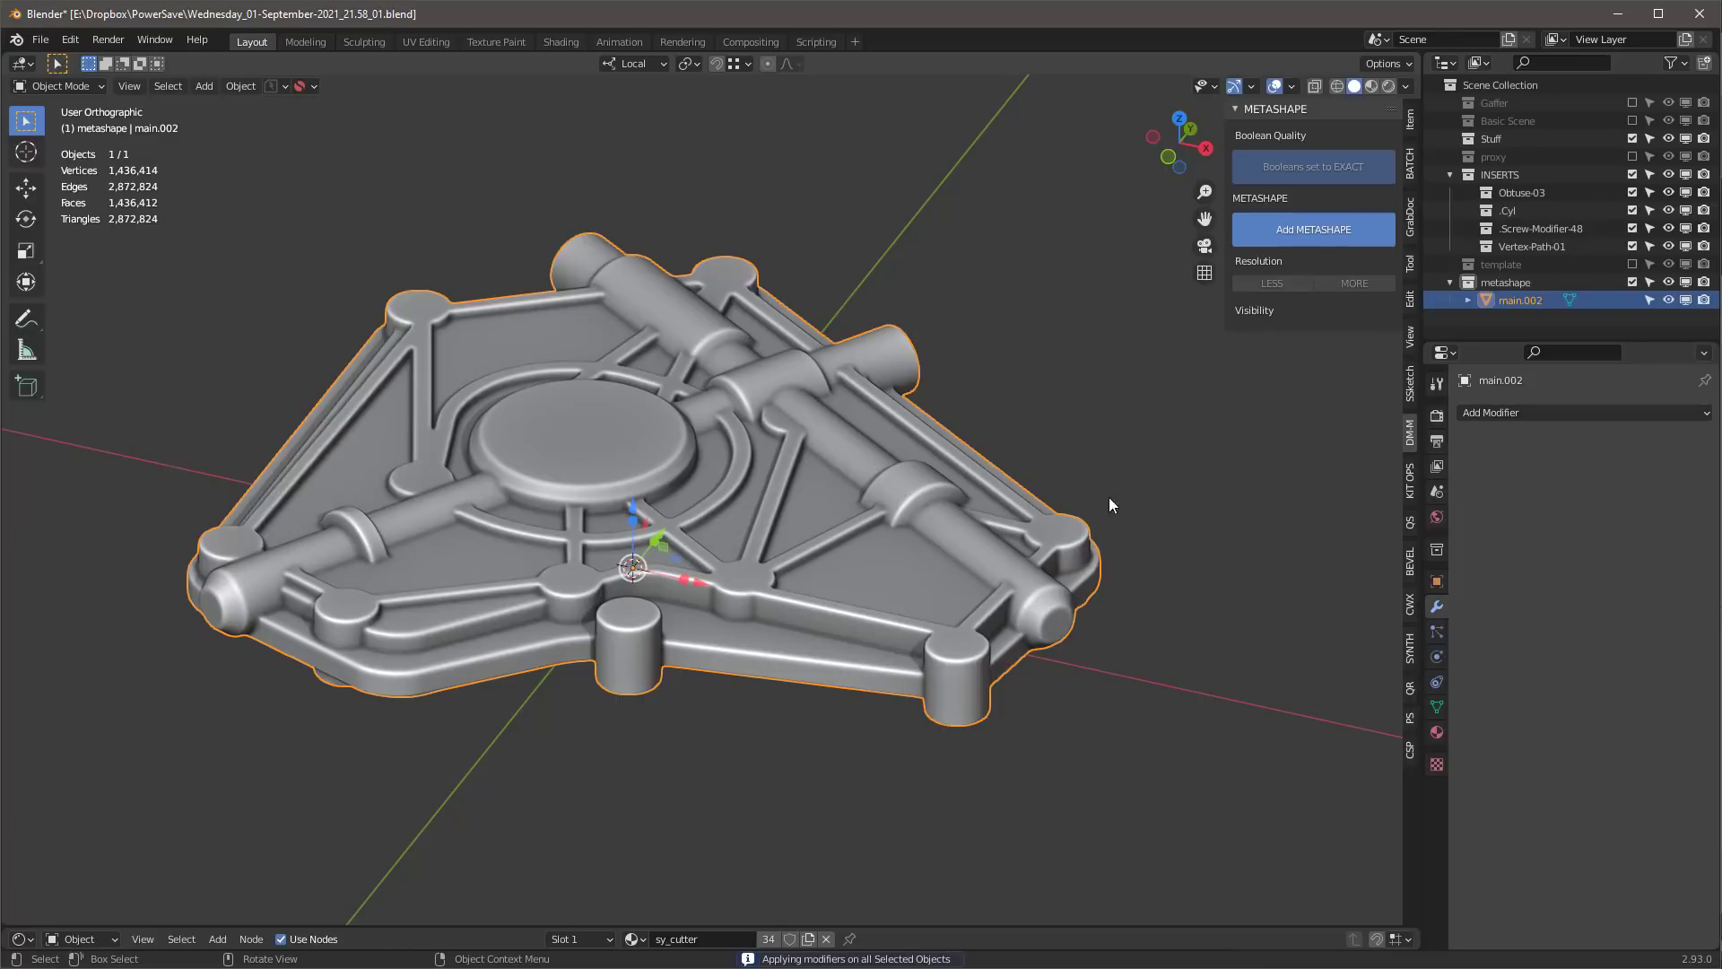
scroll(1109, 491, up, 2)
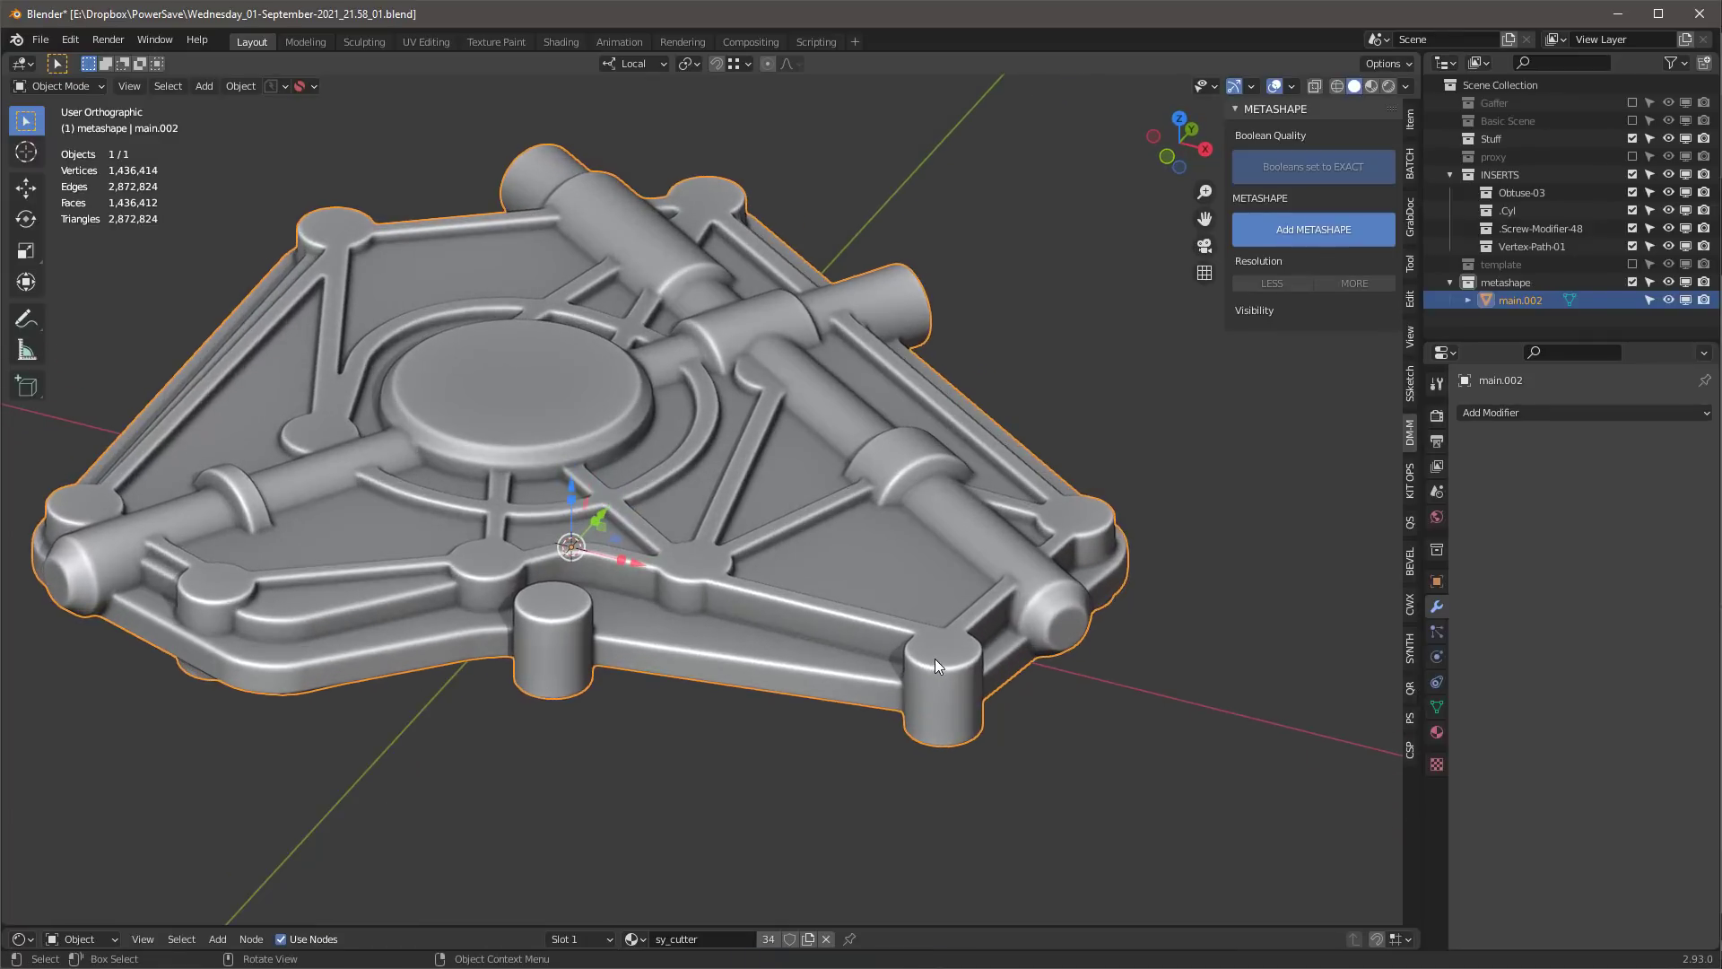
- Show the wireframe overlay and examine the mesh density of the fused model
scroll(934, 659, down, 1)
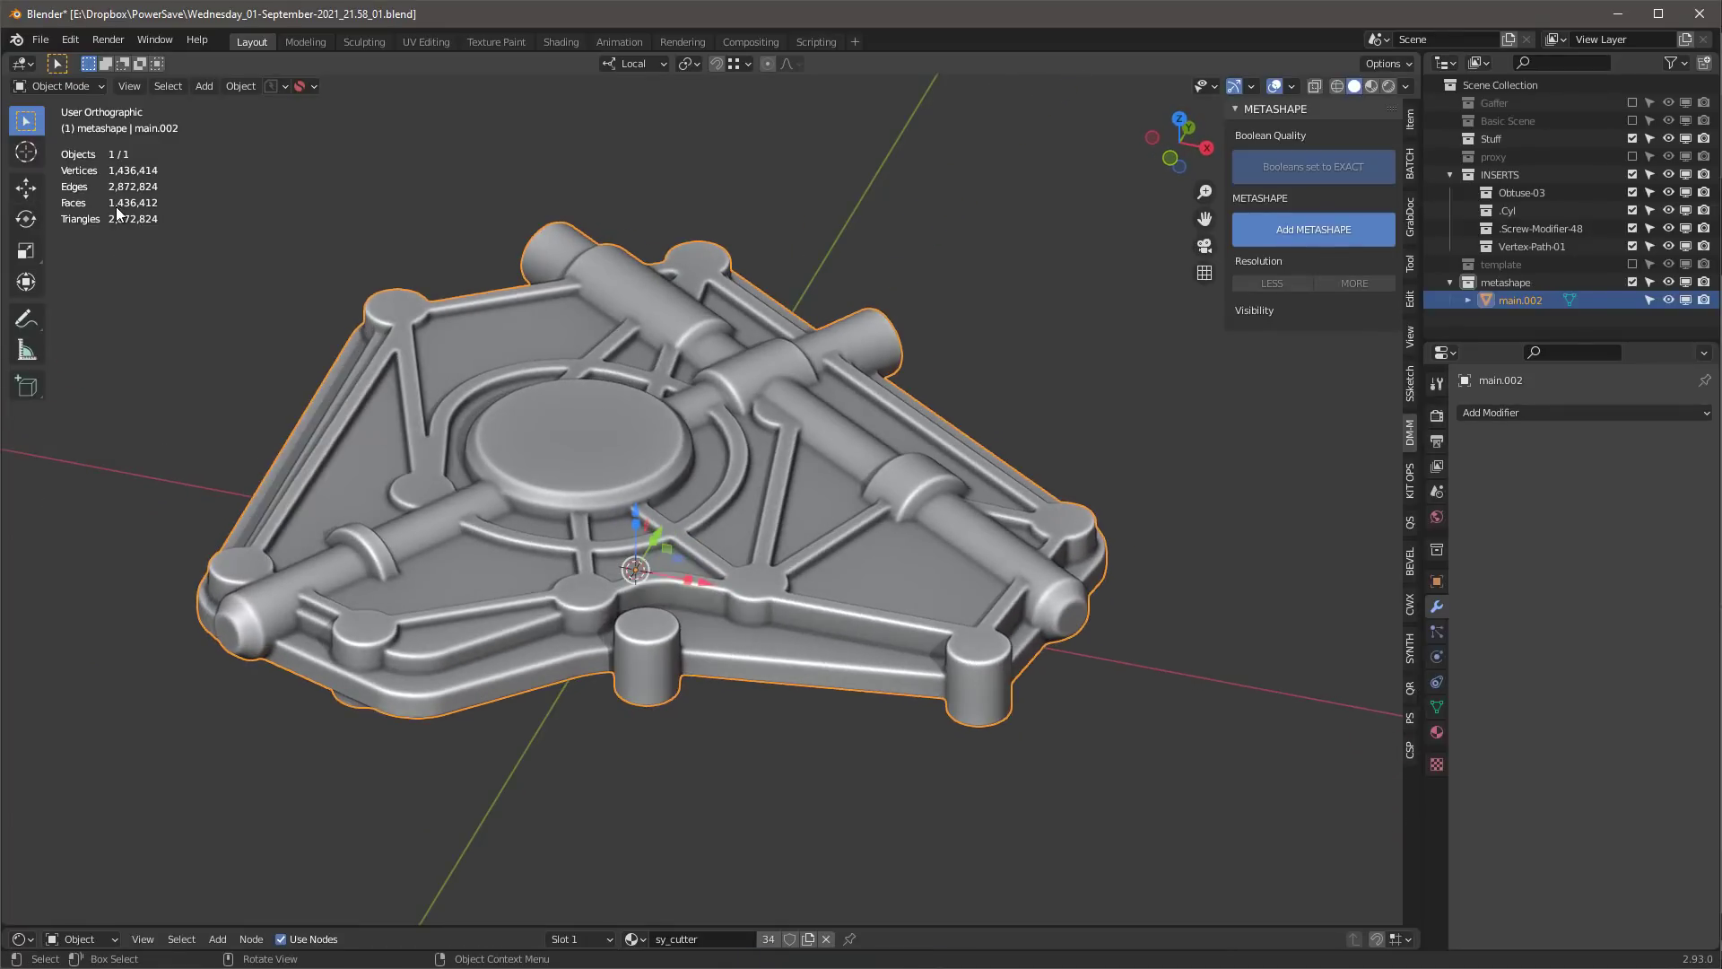
right_click(840, 456)
click(838, 450)
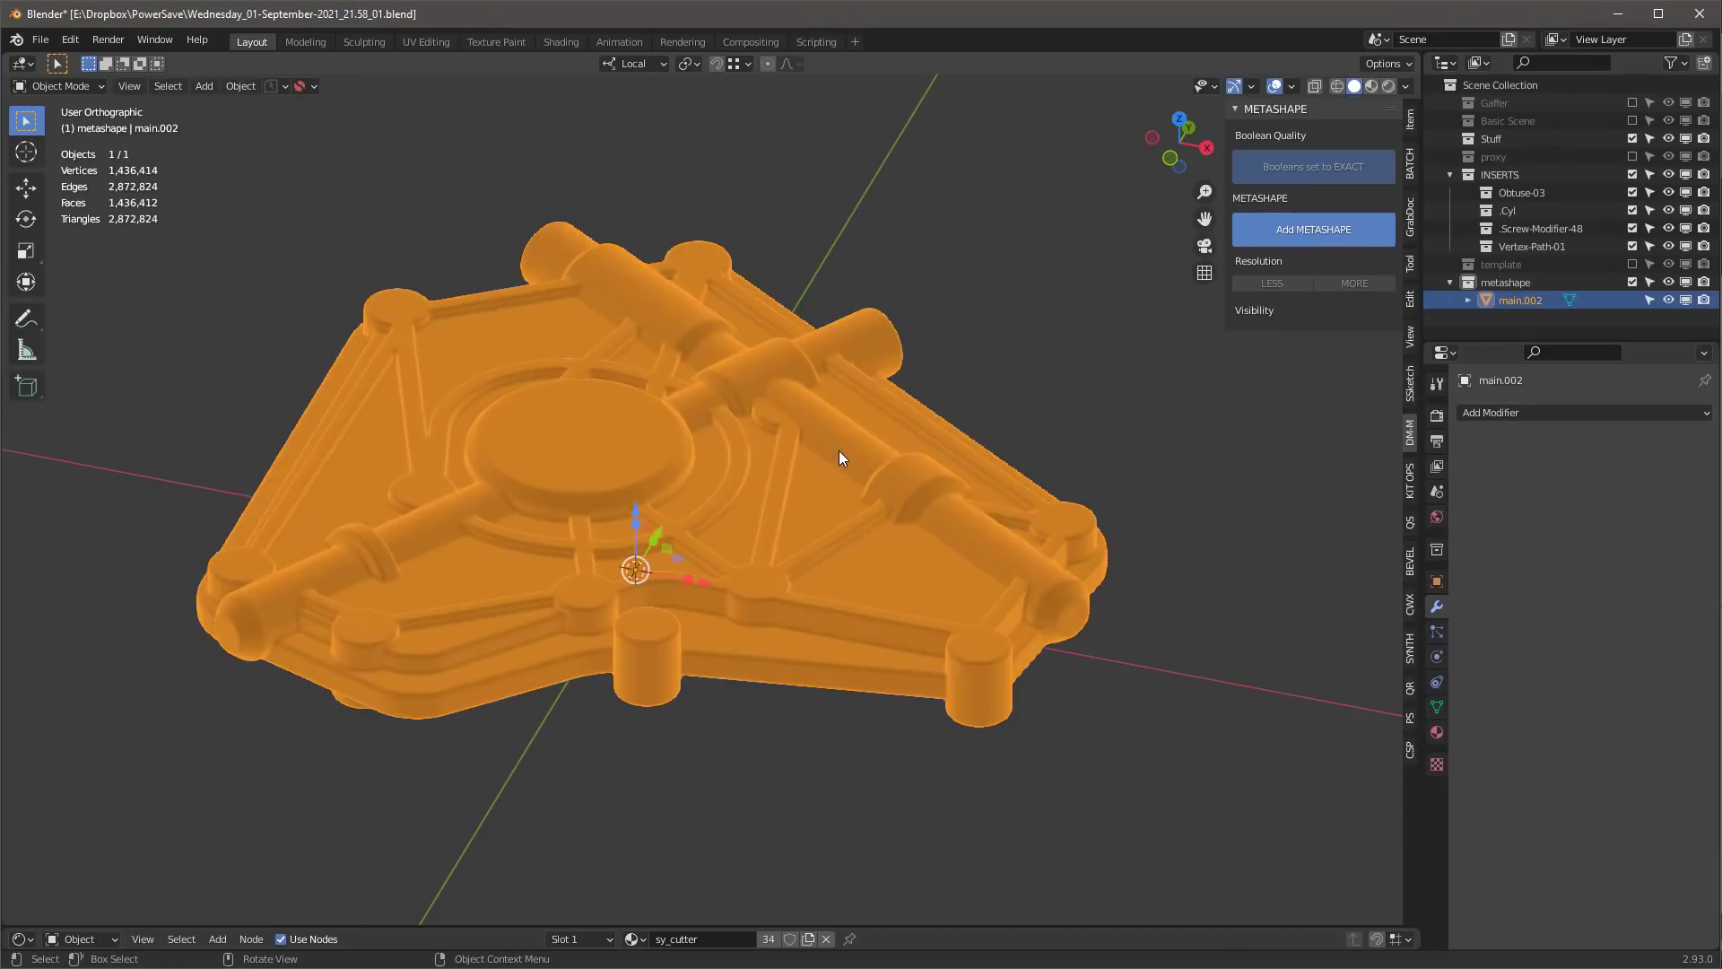
scroll(912, 572, up, 5)
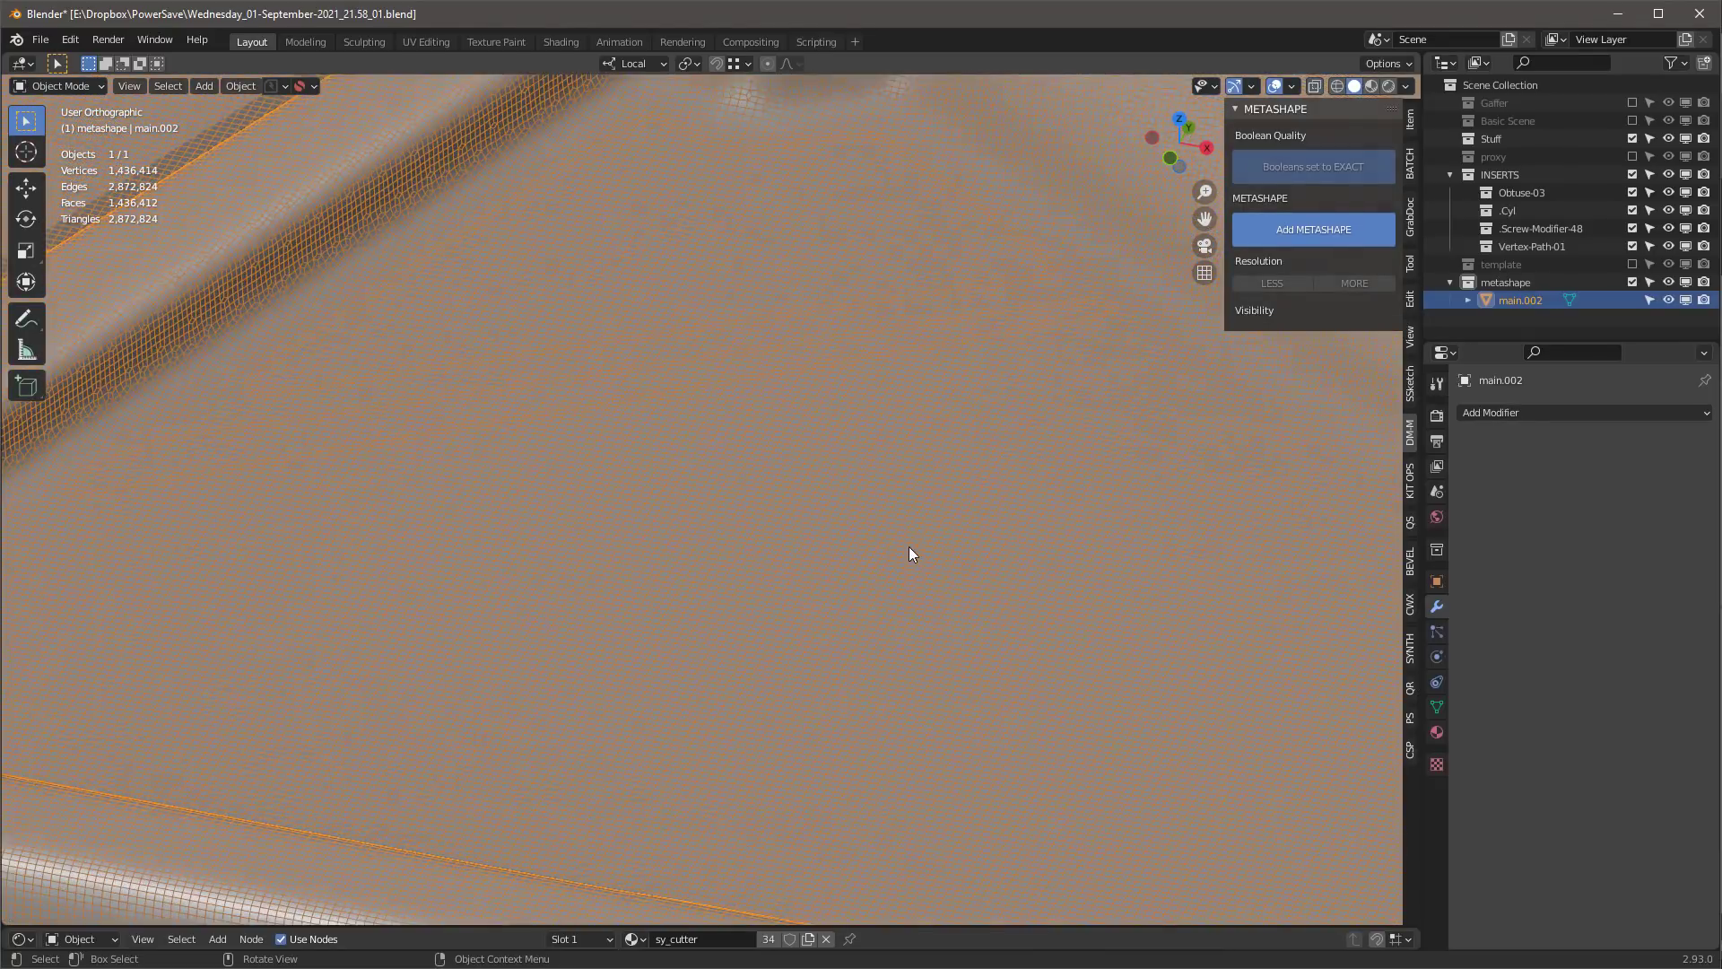
scroll(907, 546, down, 3)
scroll(900, 534, down, 4)
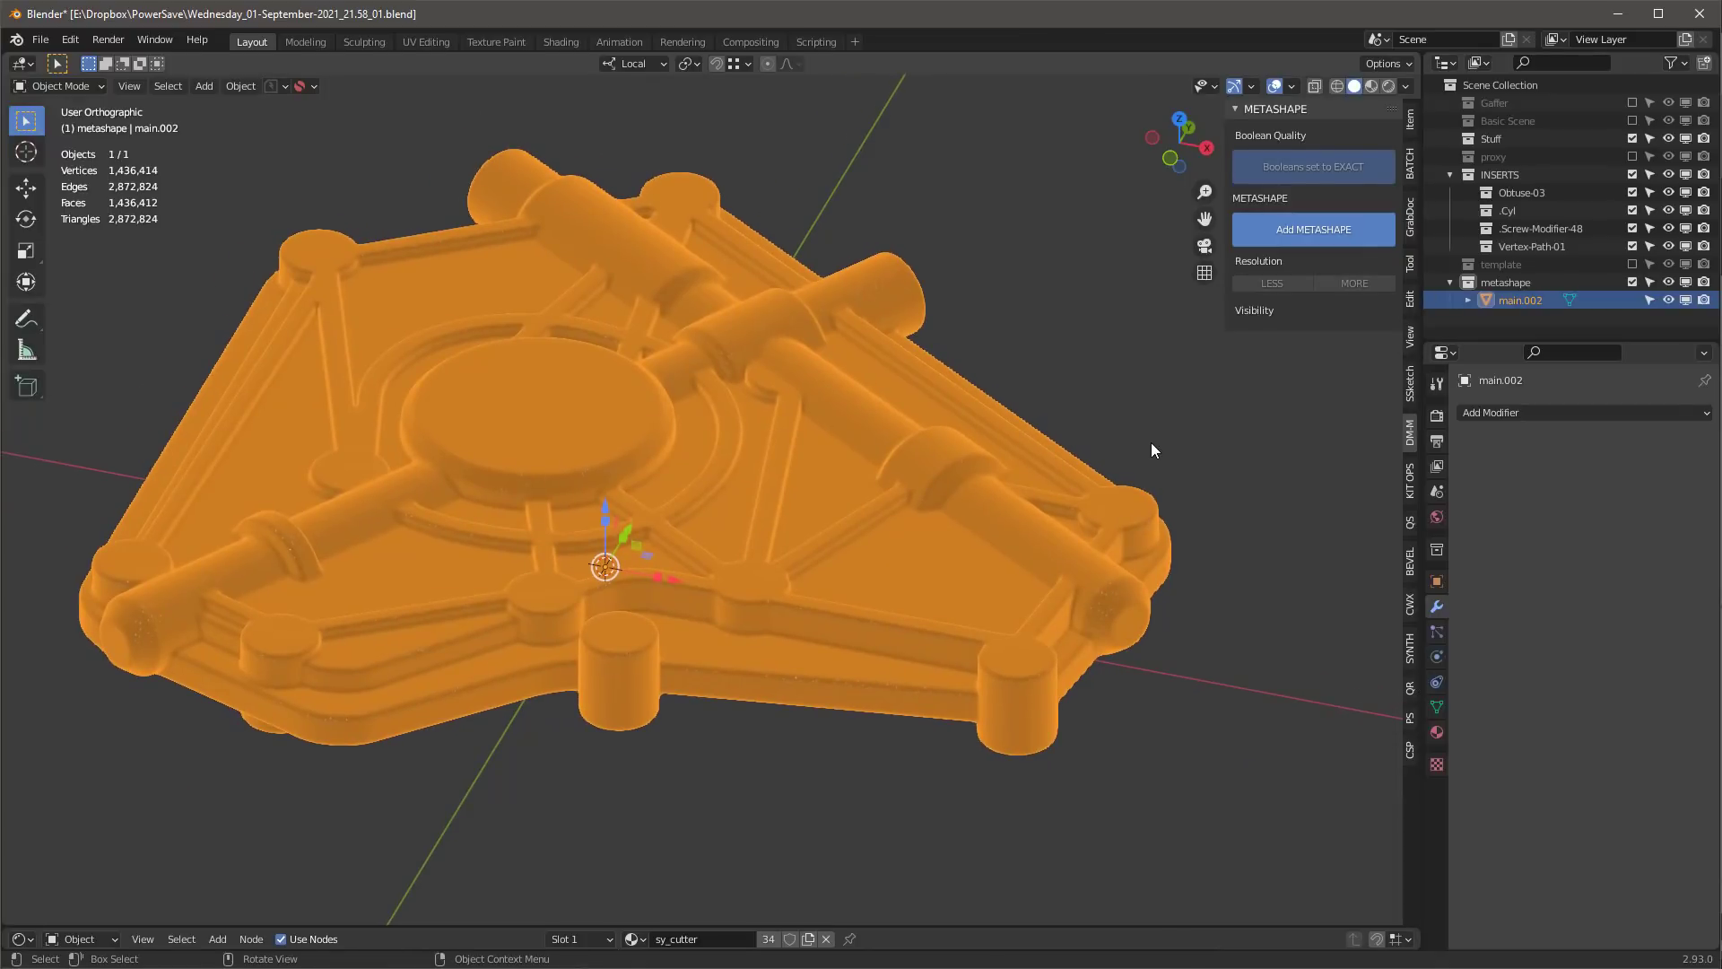
- Add a Decimate modifier to the fused model and set its collapse ratio to 0.1
click(1493, 412)
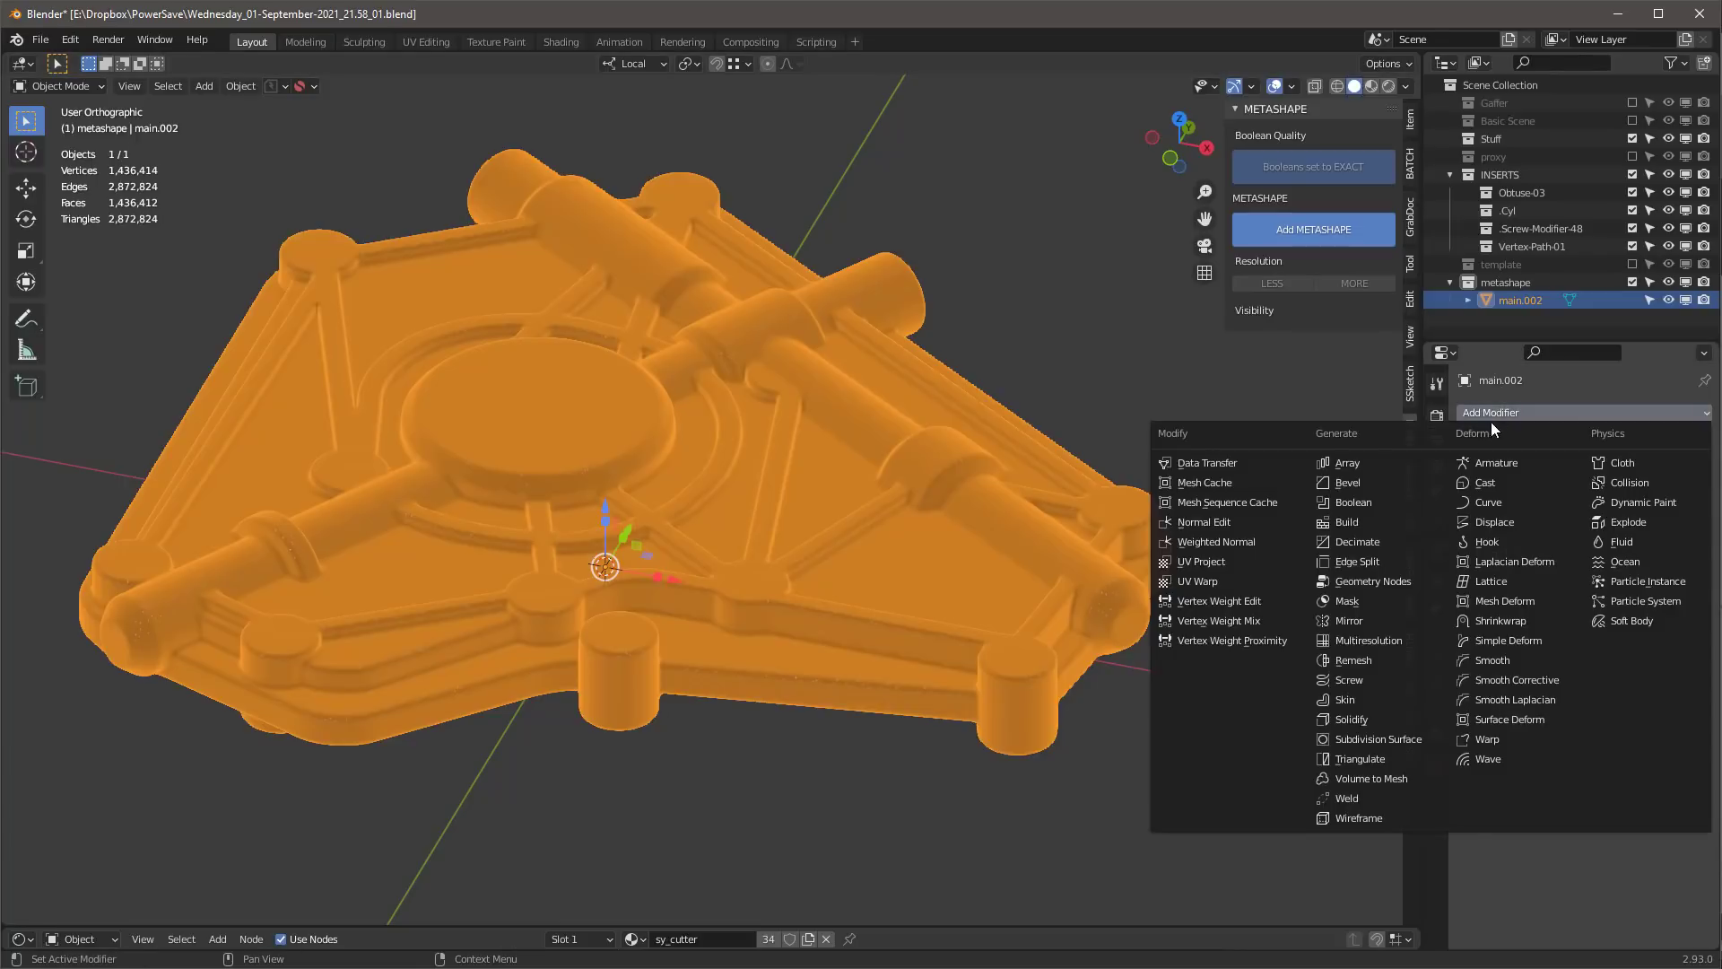
click(1359, 544)
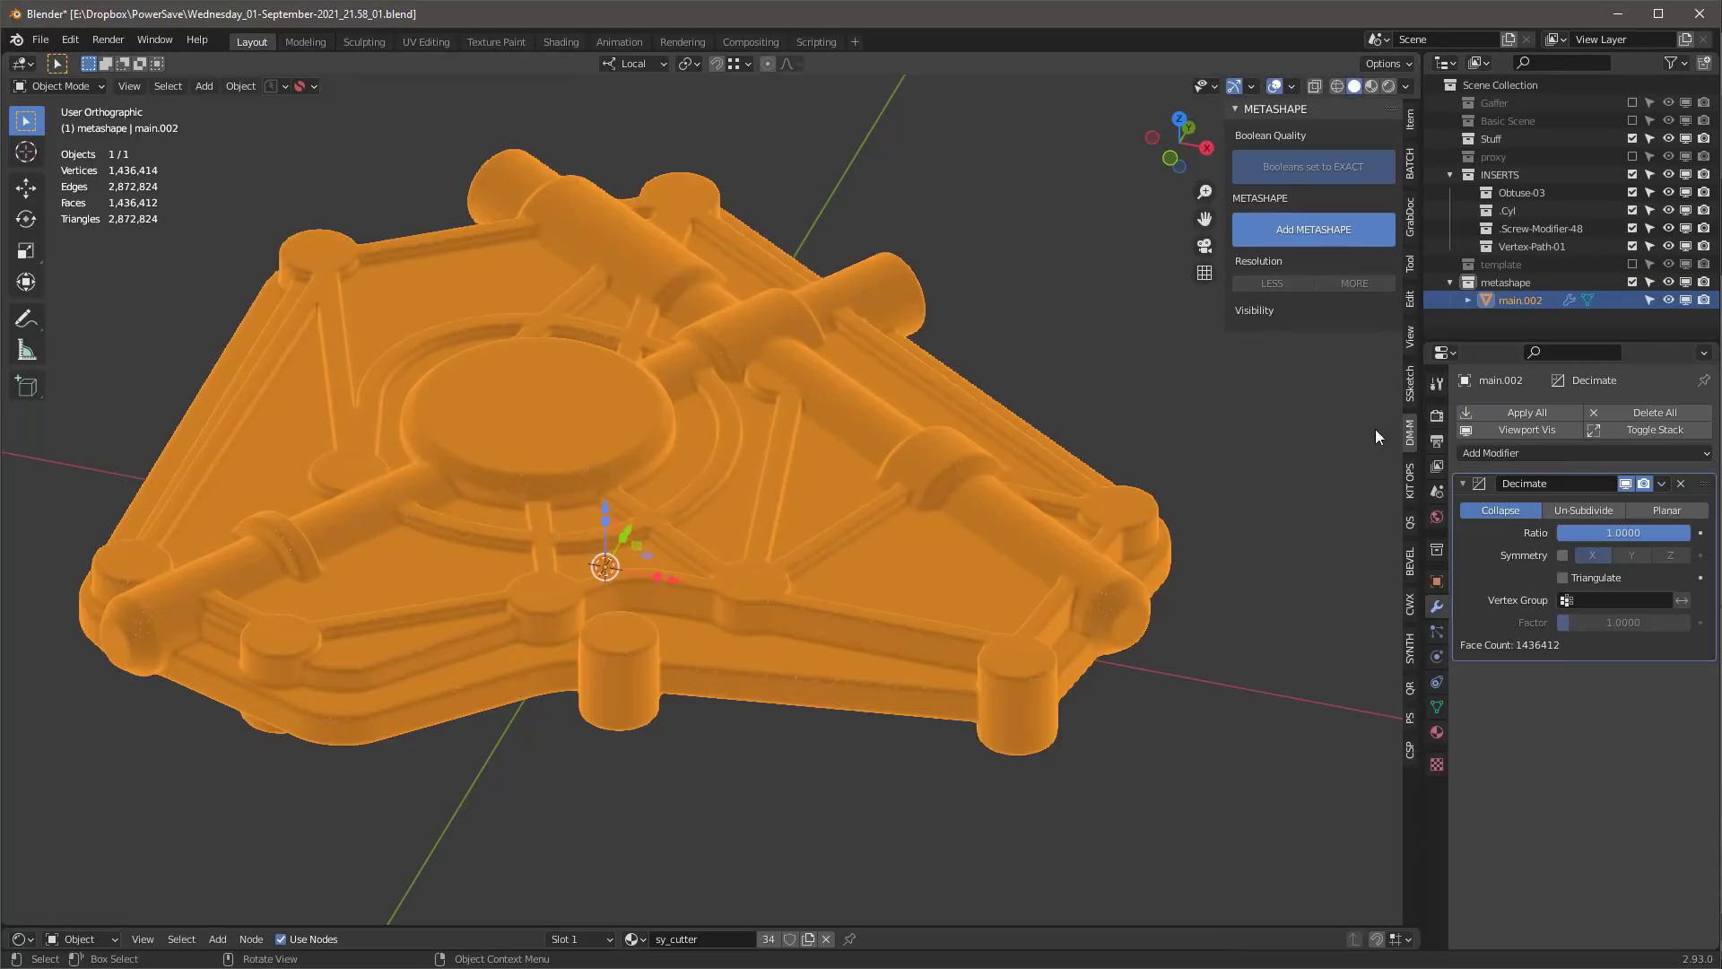
click(1607, 538)
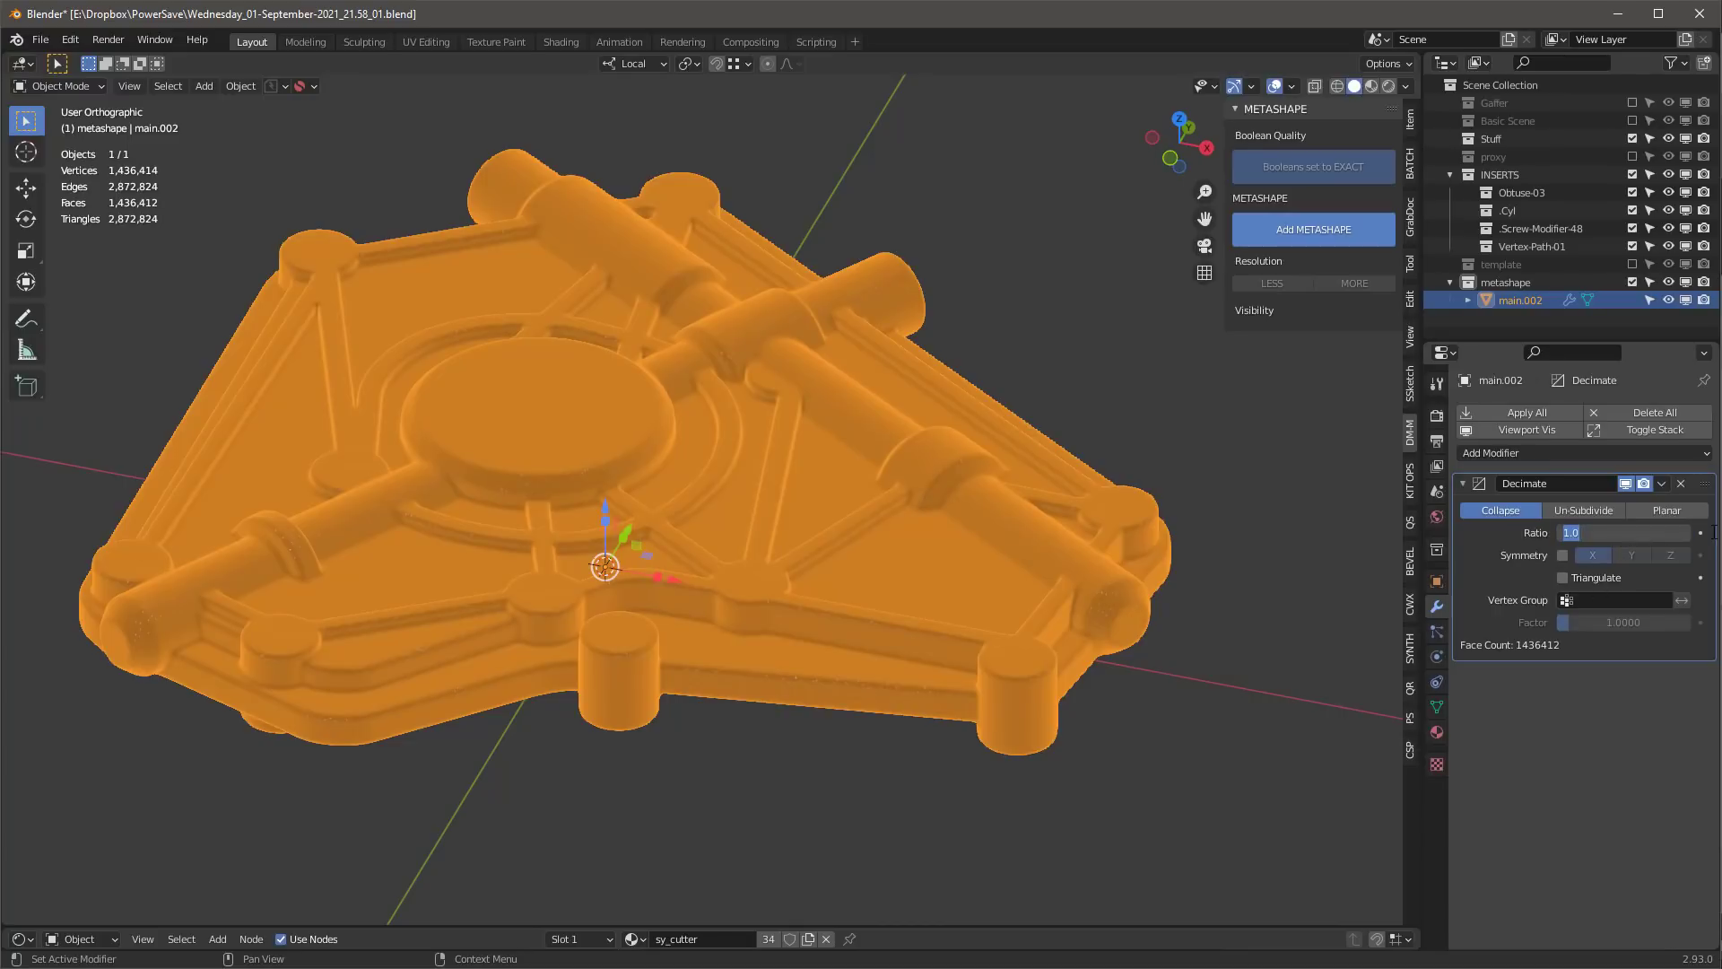
text(.1)
key(Return)
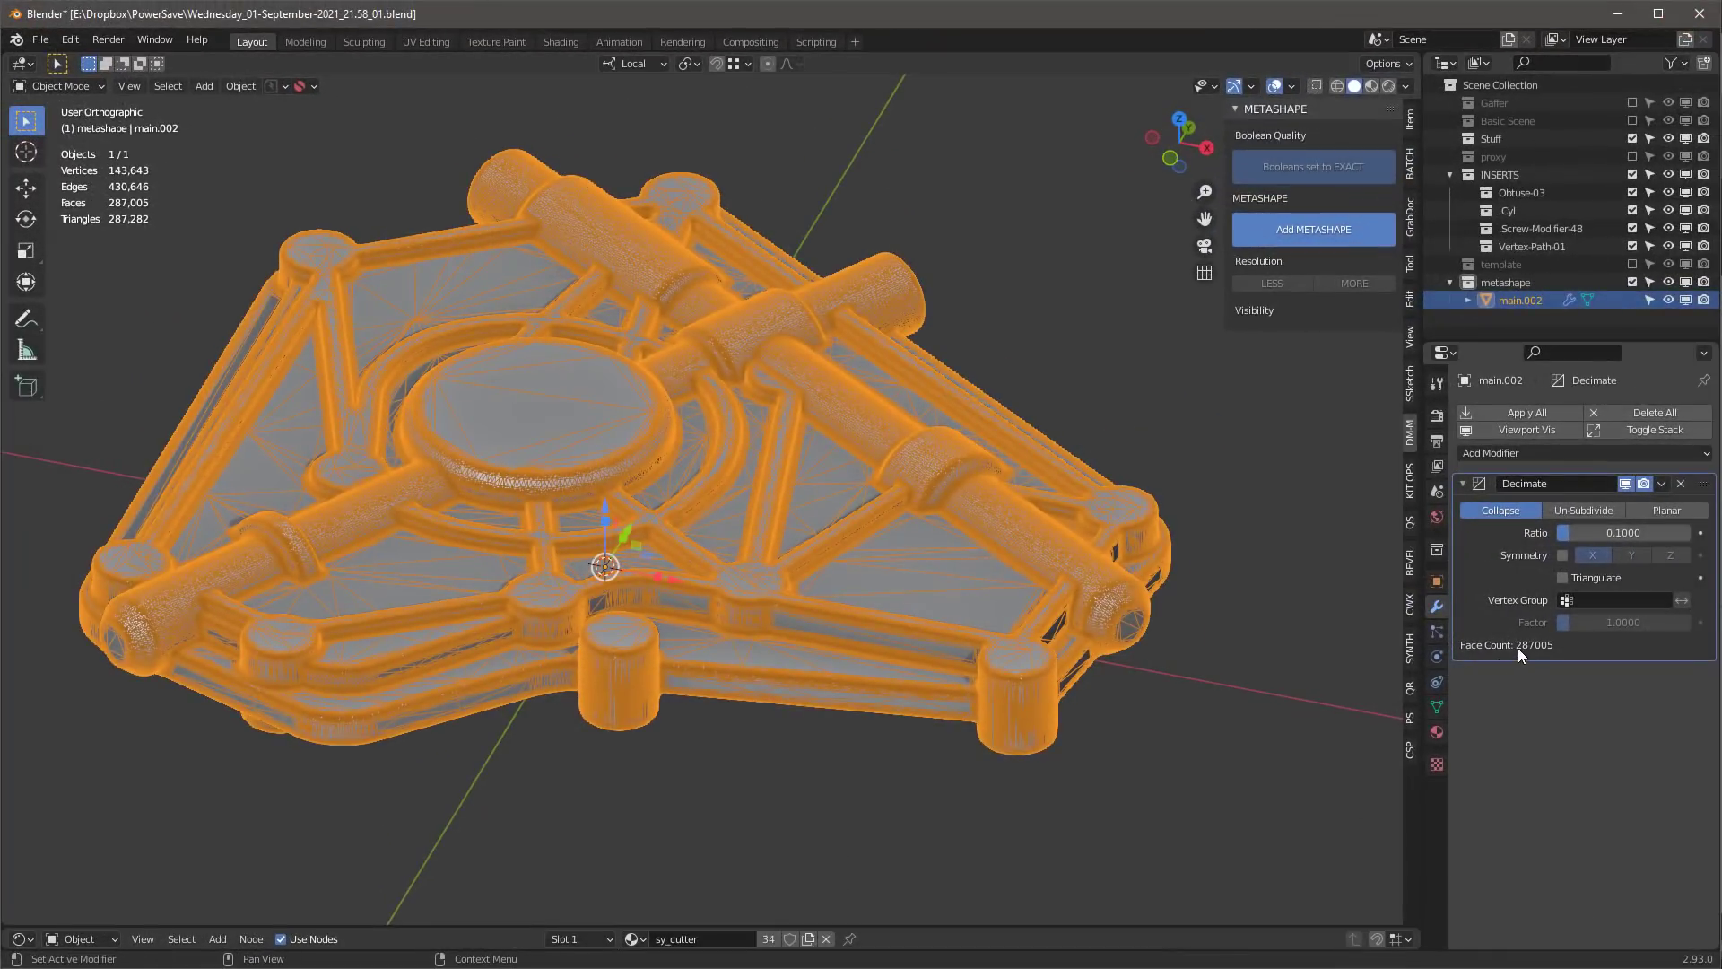
- Set the Decimate ratio to 0.05
double_click(1673, 531)
key(BackSpace)
text(0.05)
key(Return)
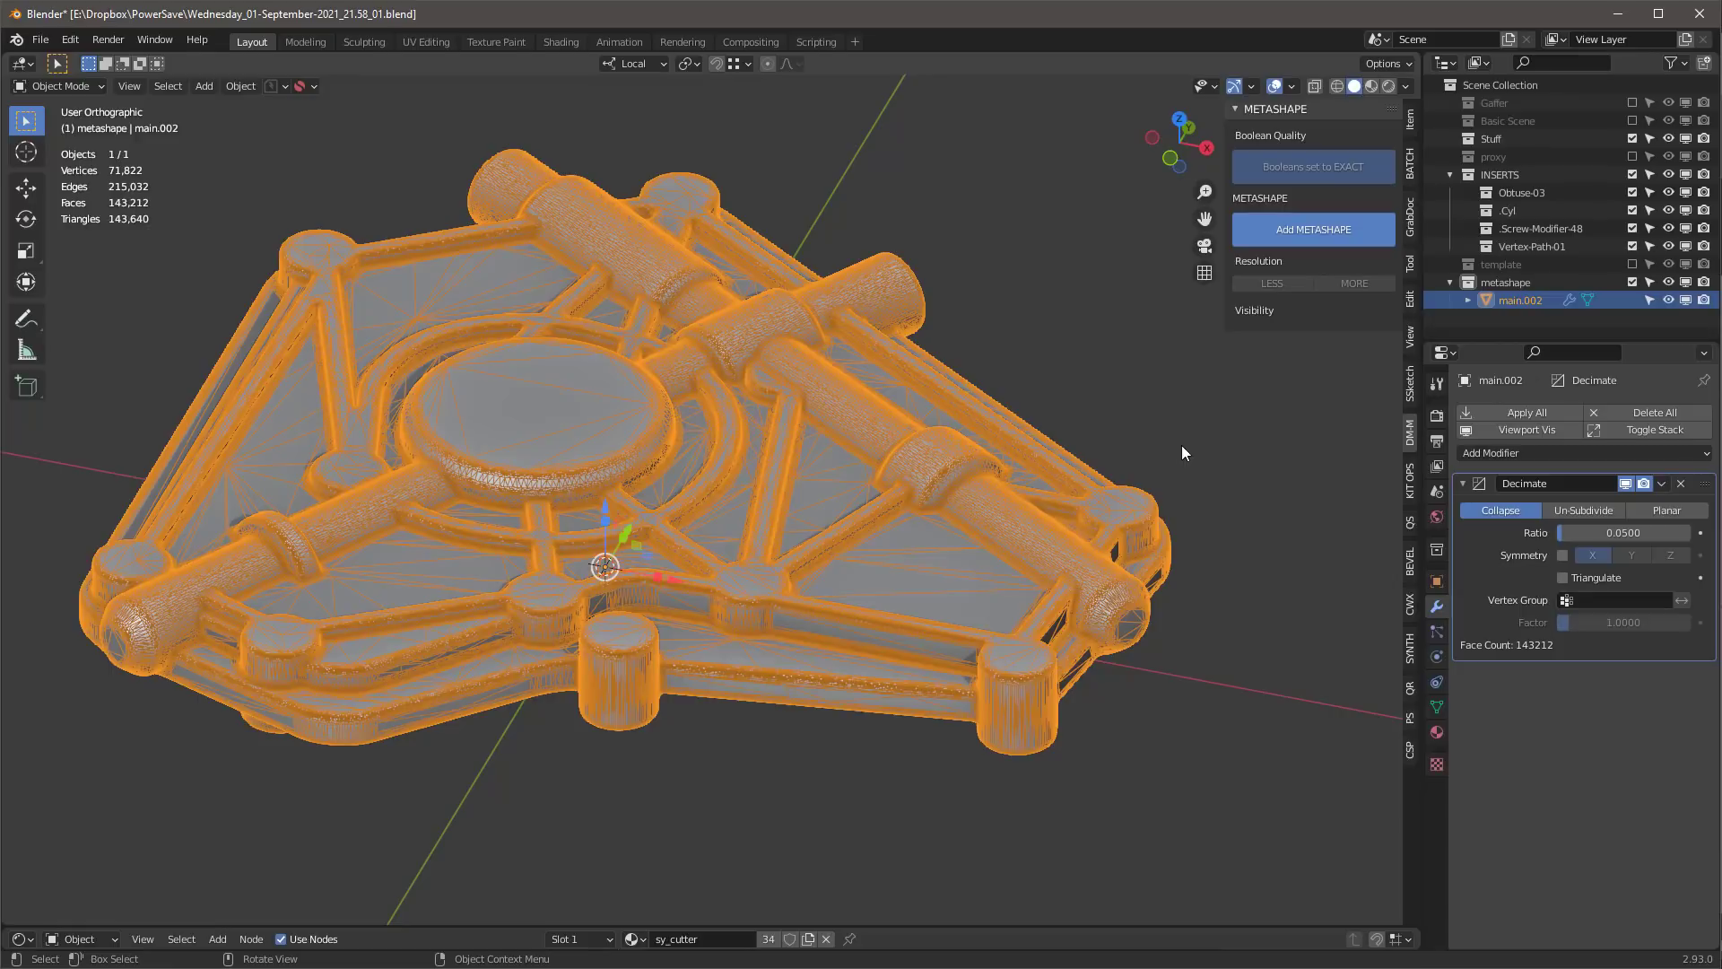
- Turn off the wireframe overlay and inspect the decimated model's surface and face count
key(q)
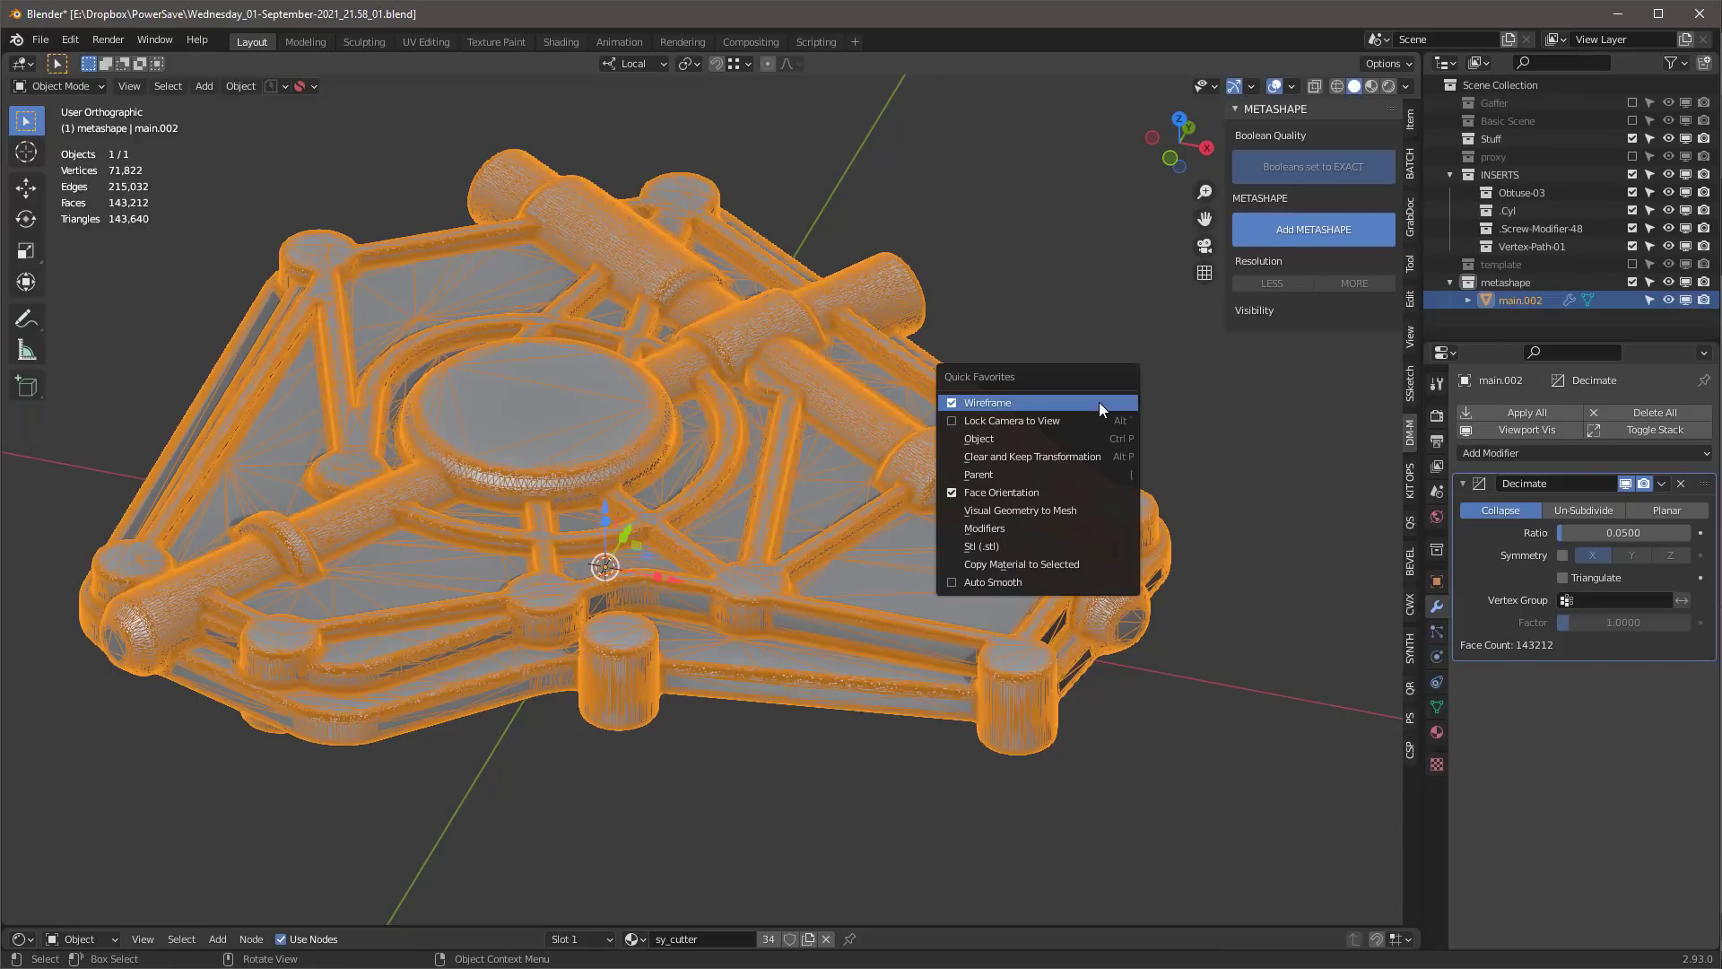
click(1100, 402)
middle_drag(1123, 443, 1175, 509)
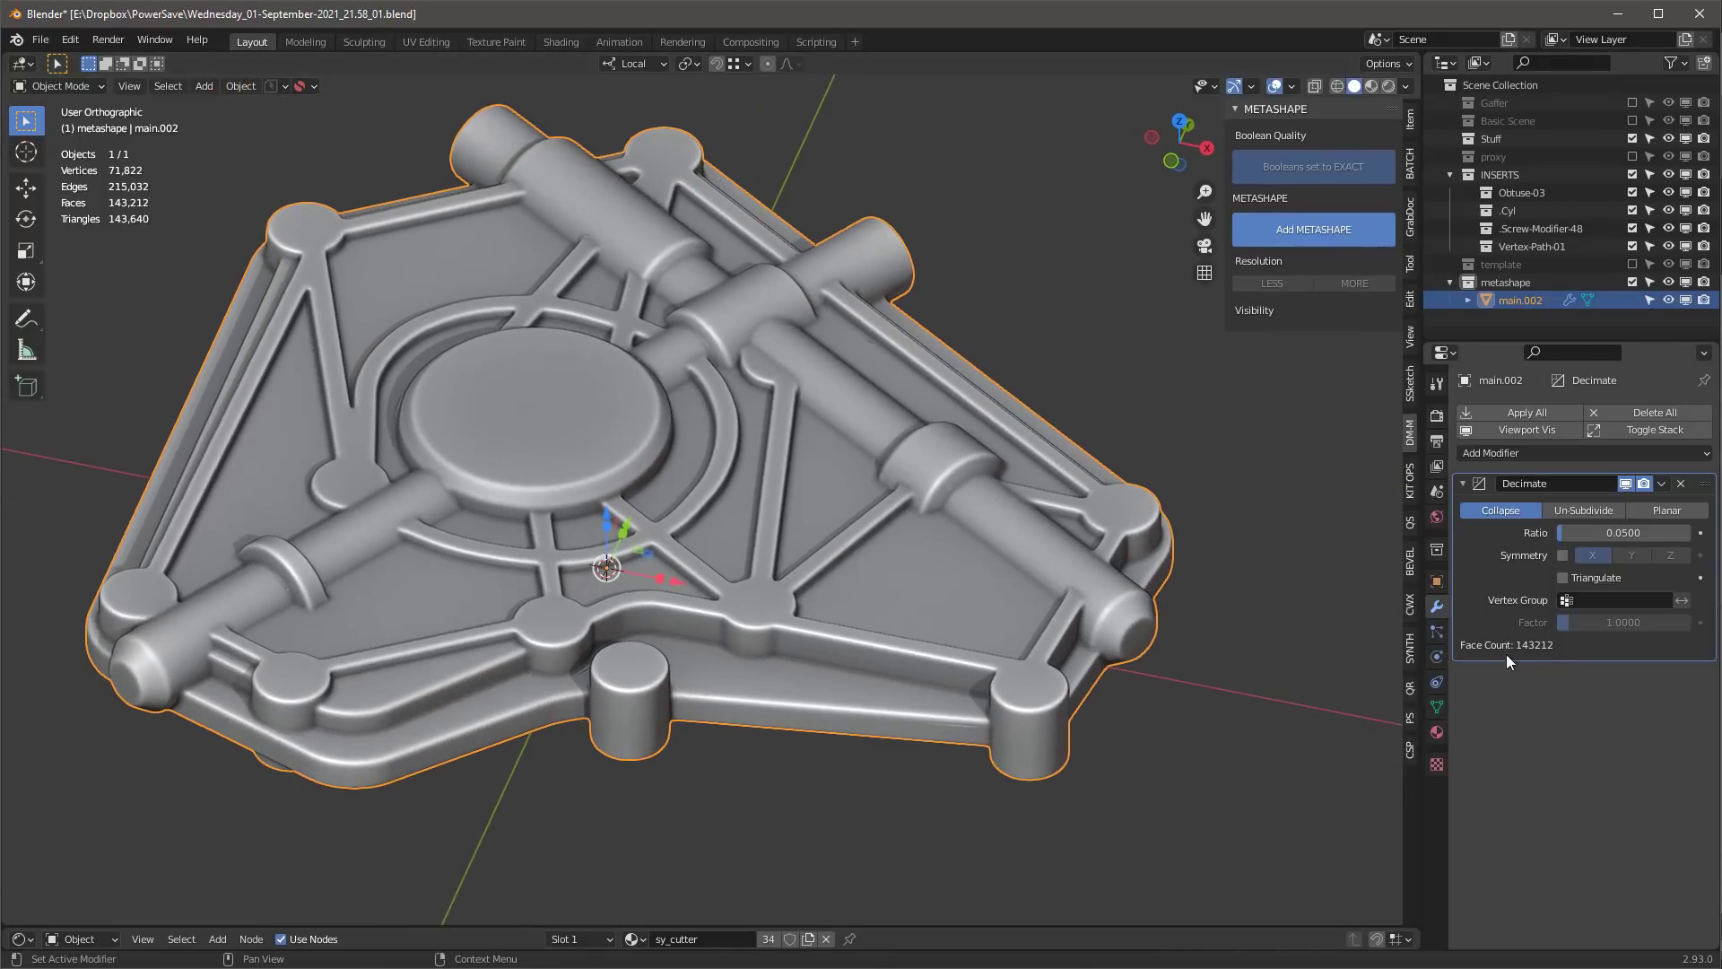
click(1006, 326)
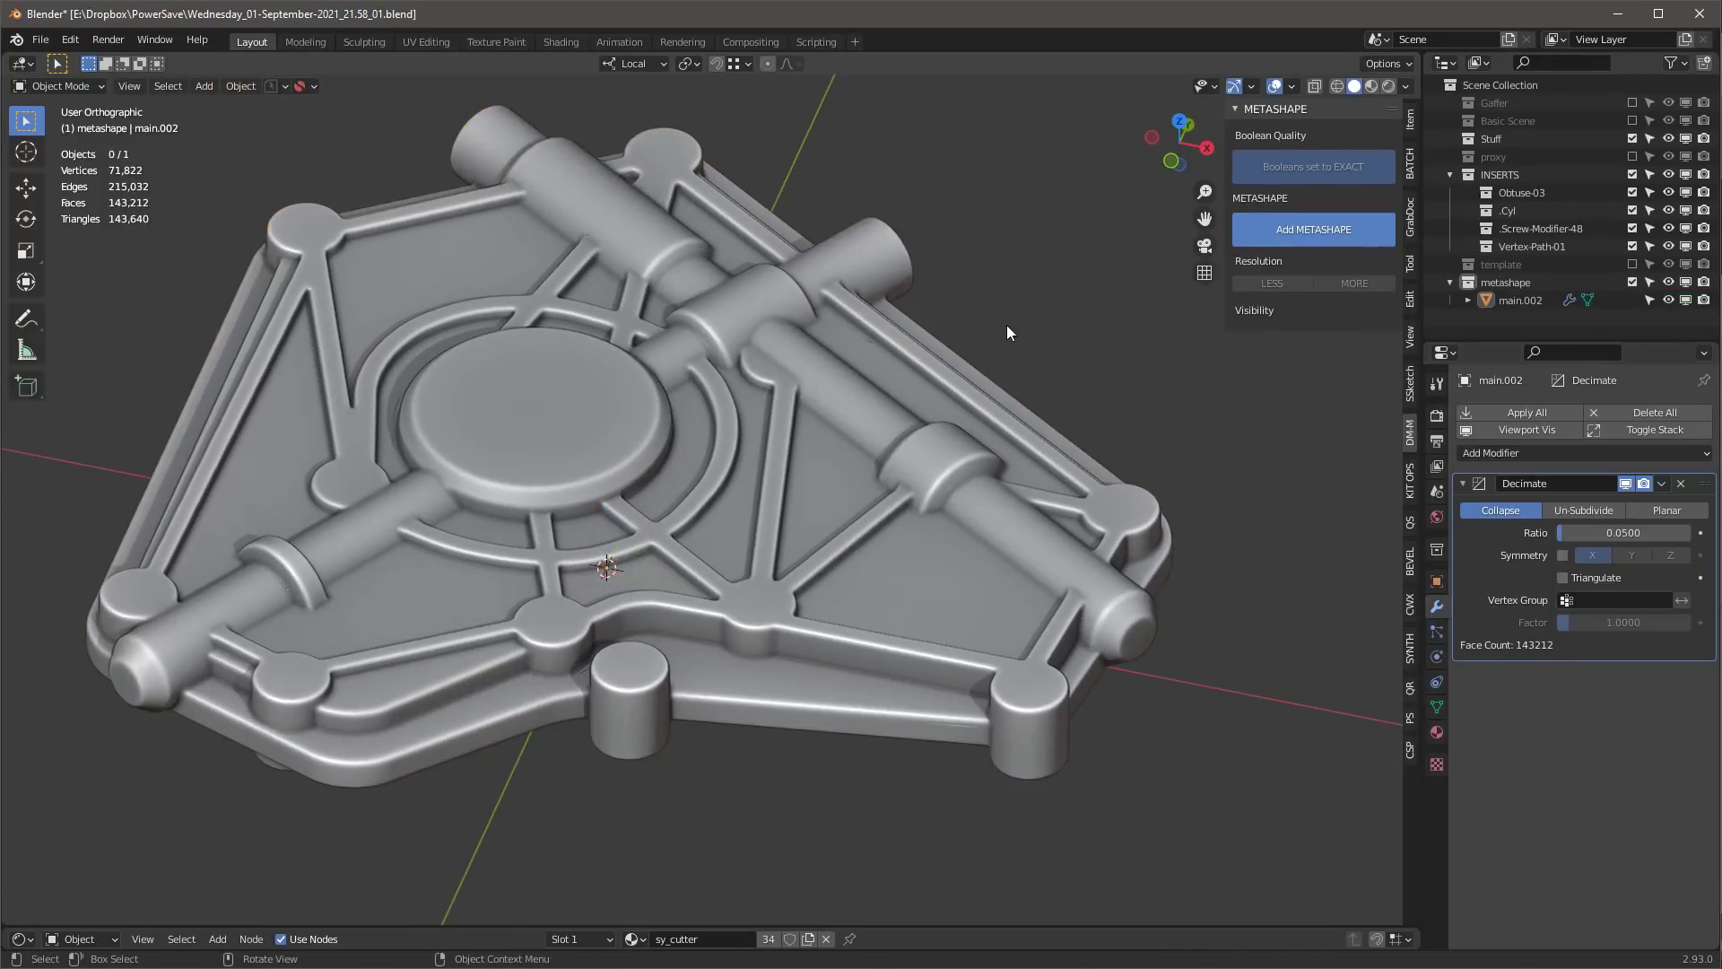
click(636, 476)
middle_drag(637, 476, 748, 445)
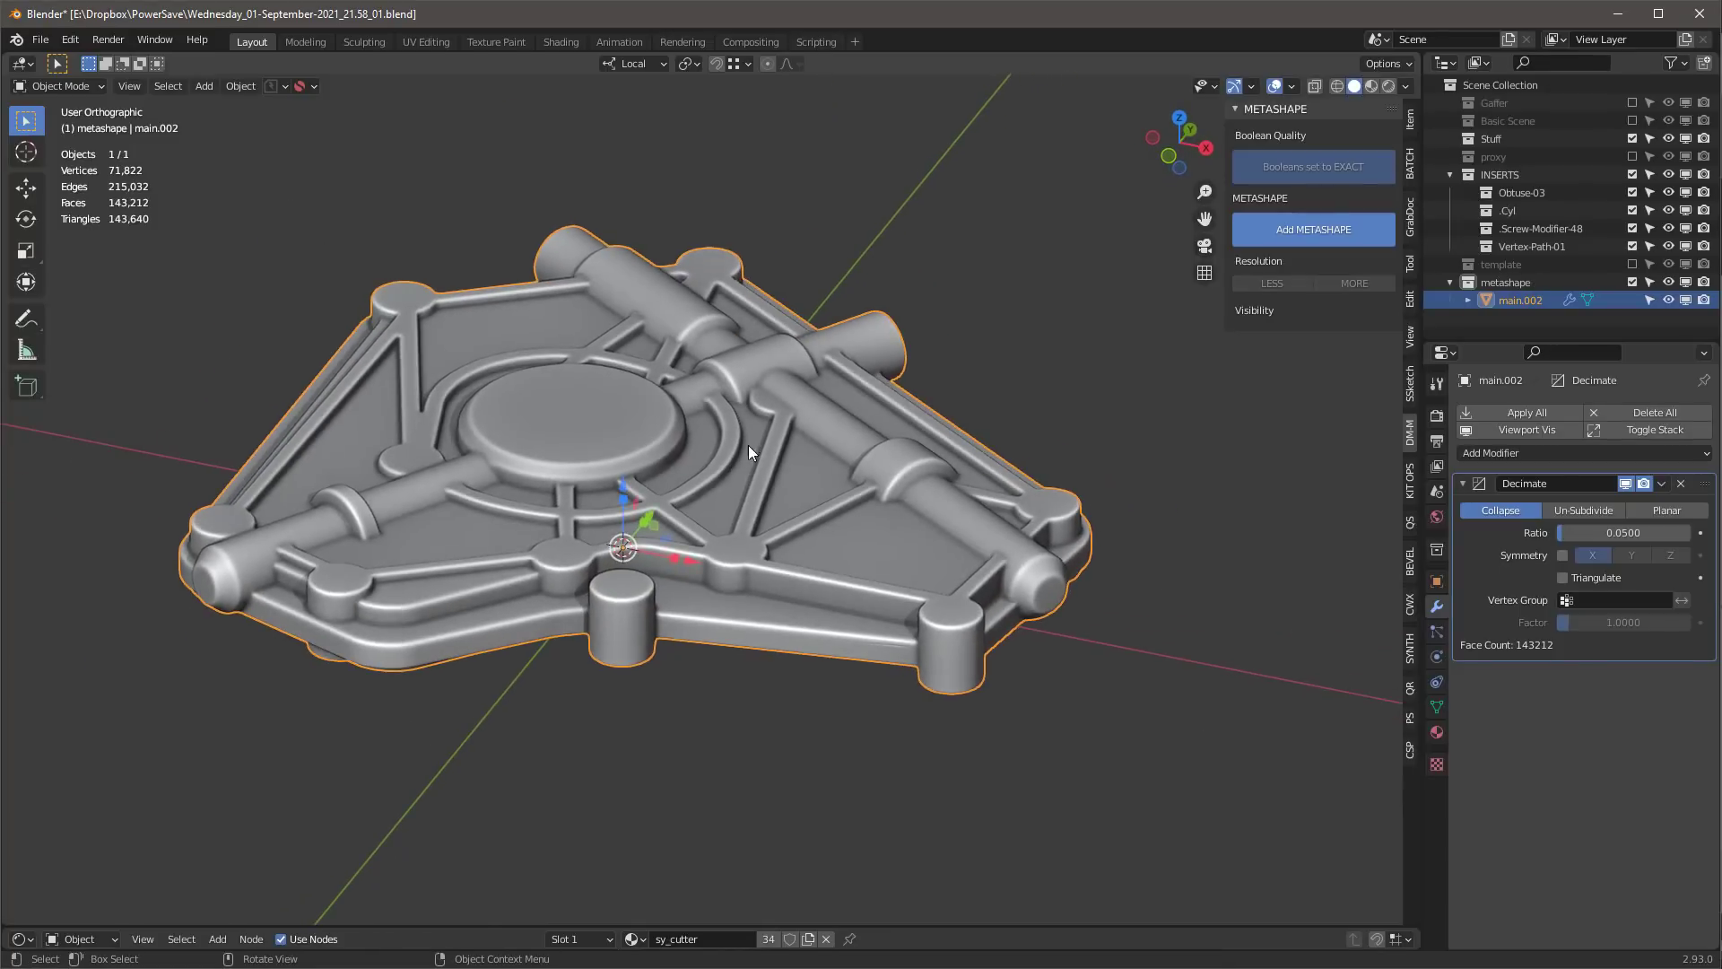
scroll(831, 374, up, 1)
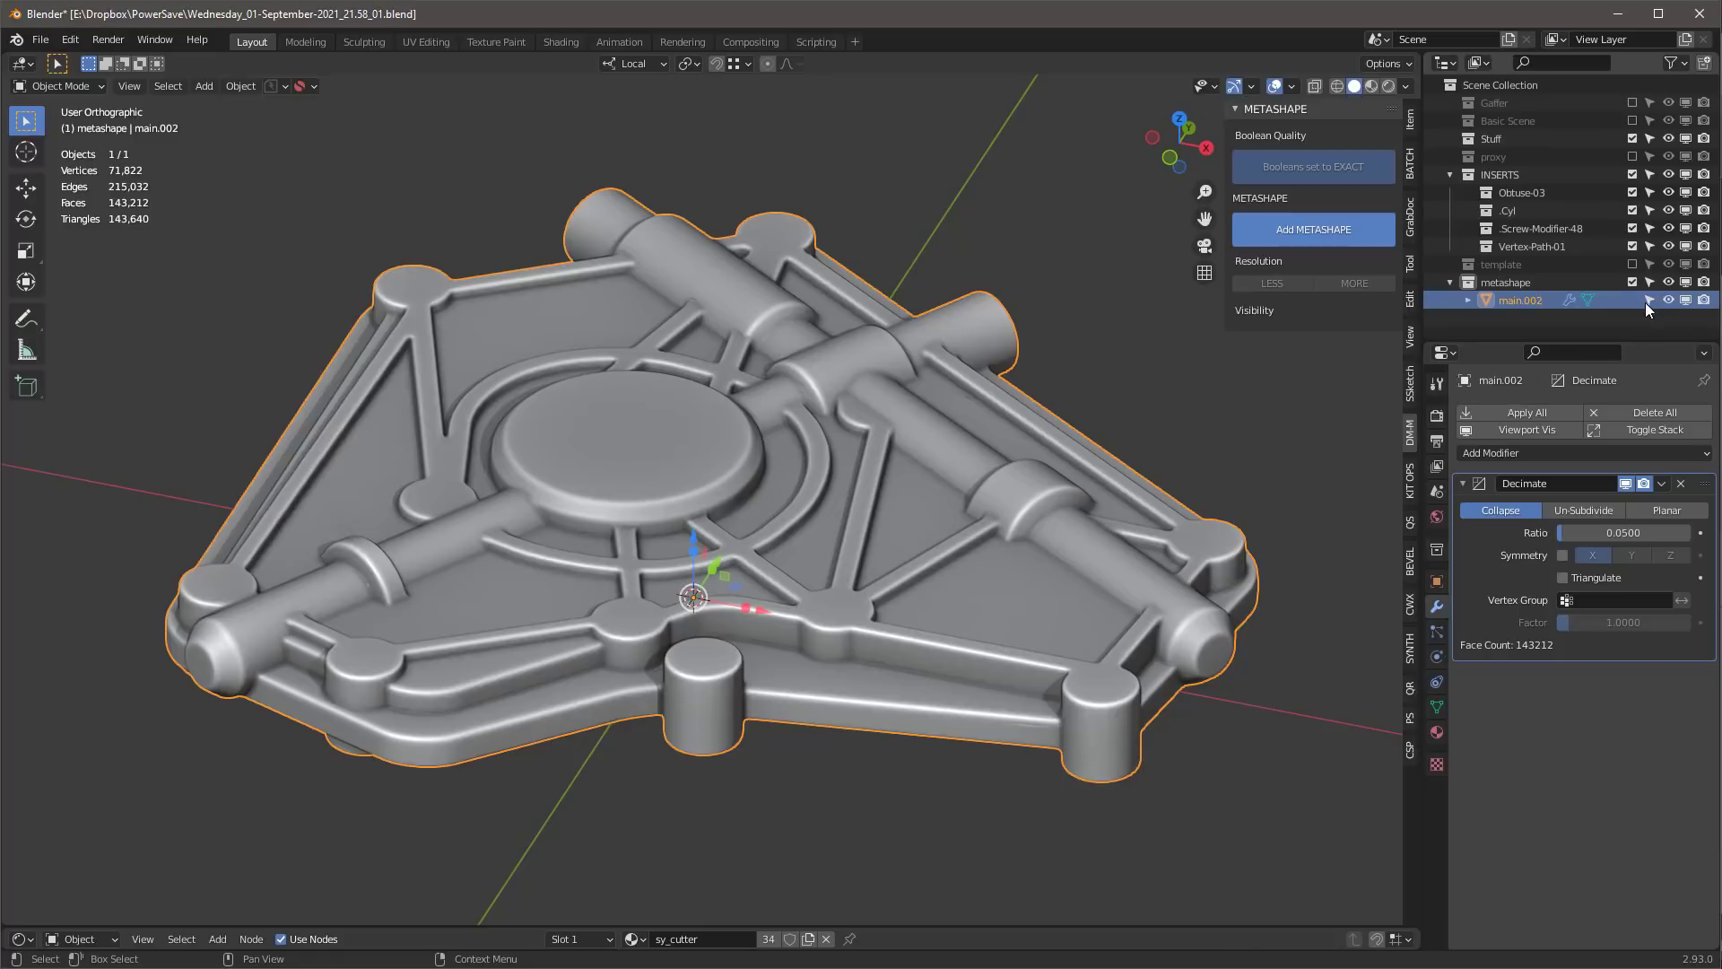
- Disable the metashape collection, enable the template collection, and choose the cyl-32 cutter from the KIT OPS DM- pack
click(1630, 282)
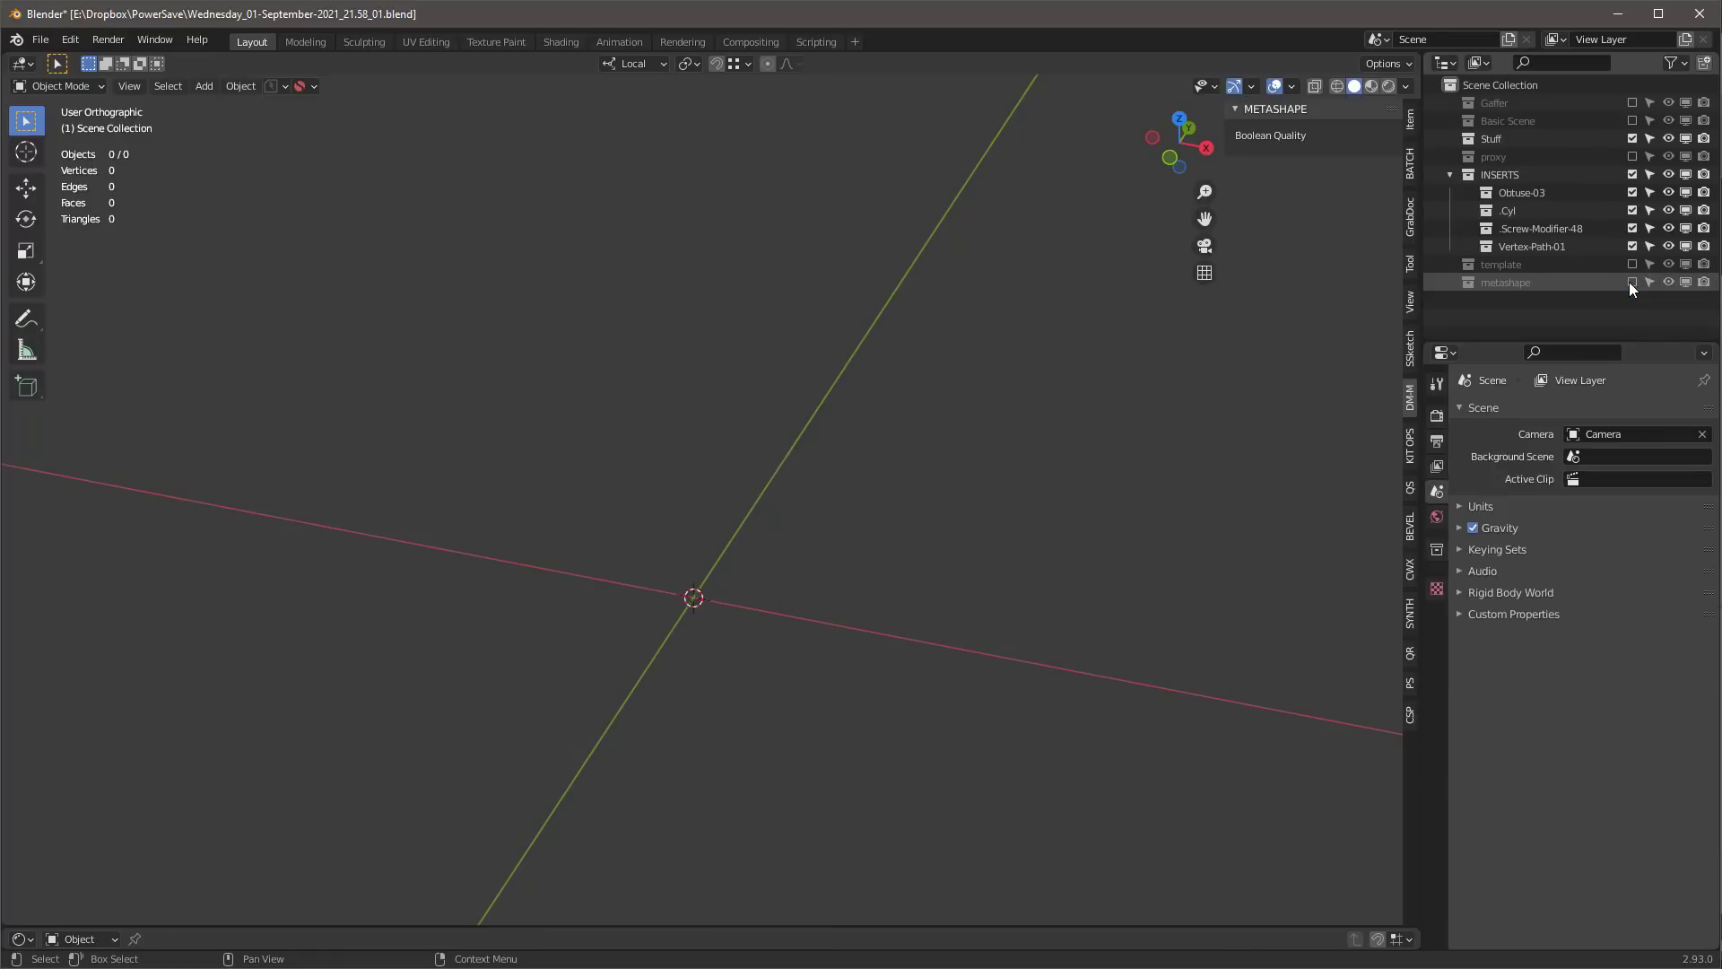
click(1632, 263)
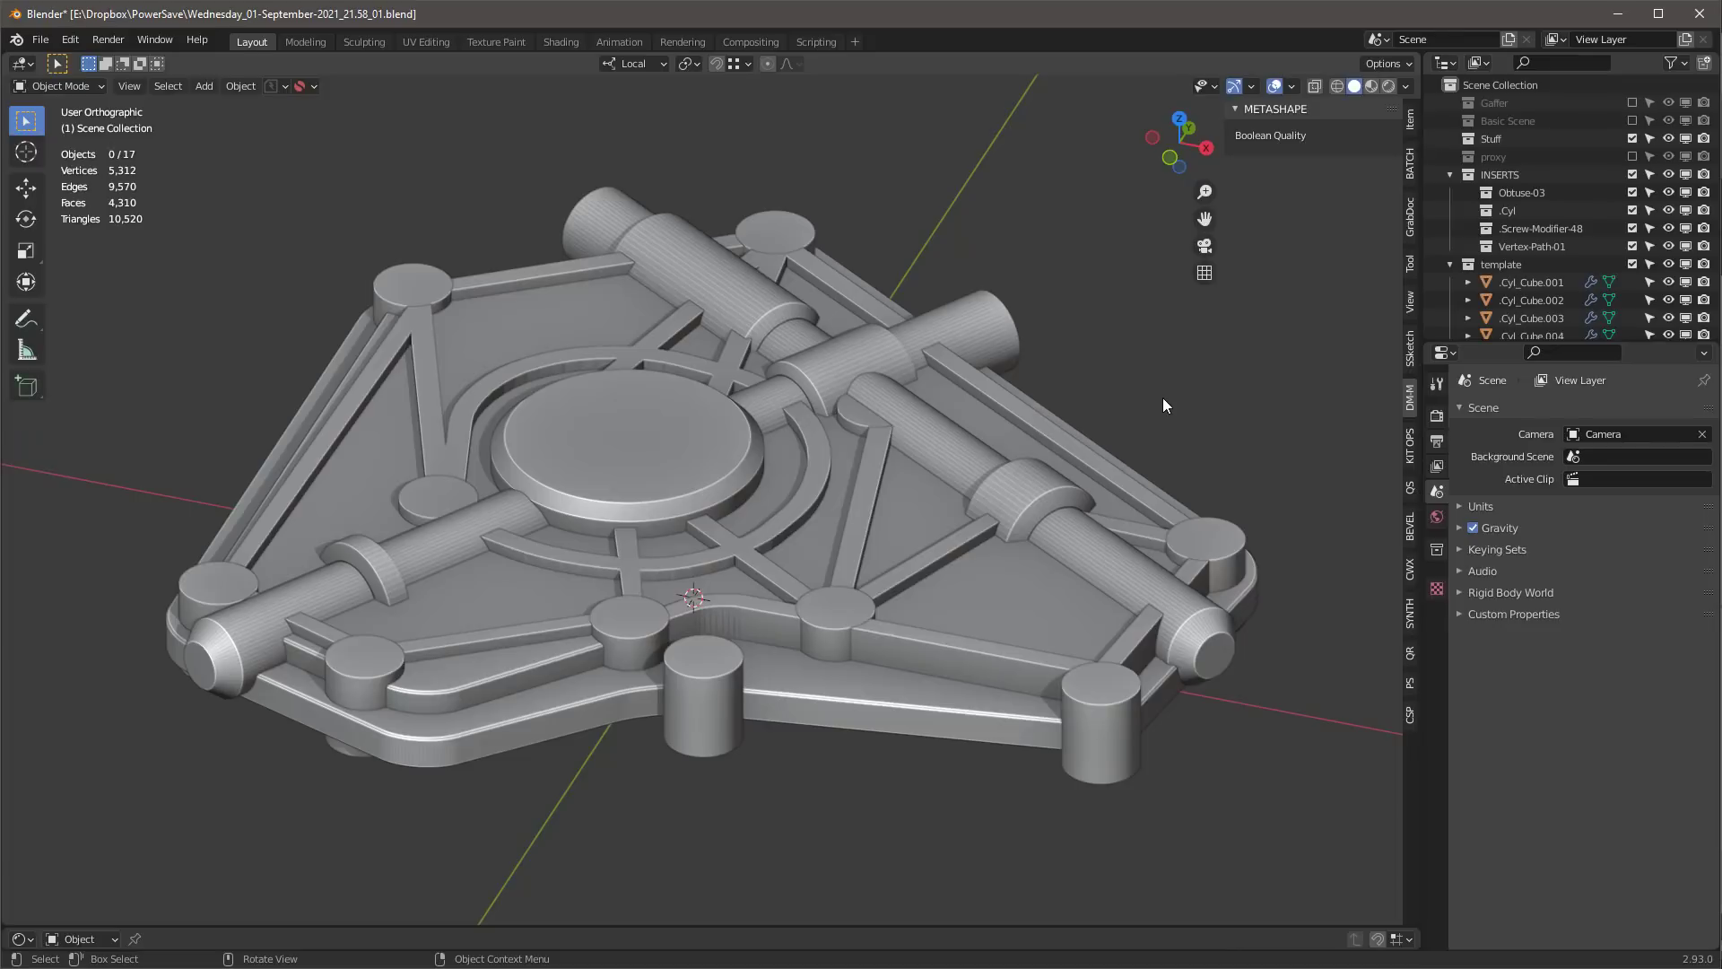
click(1410, 444)
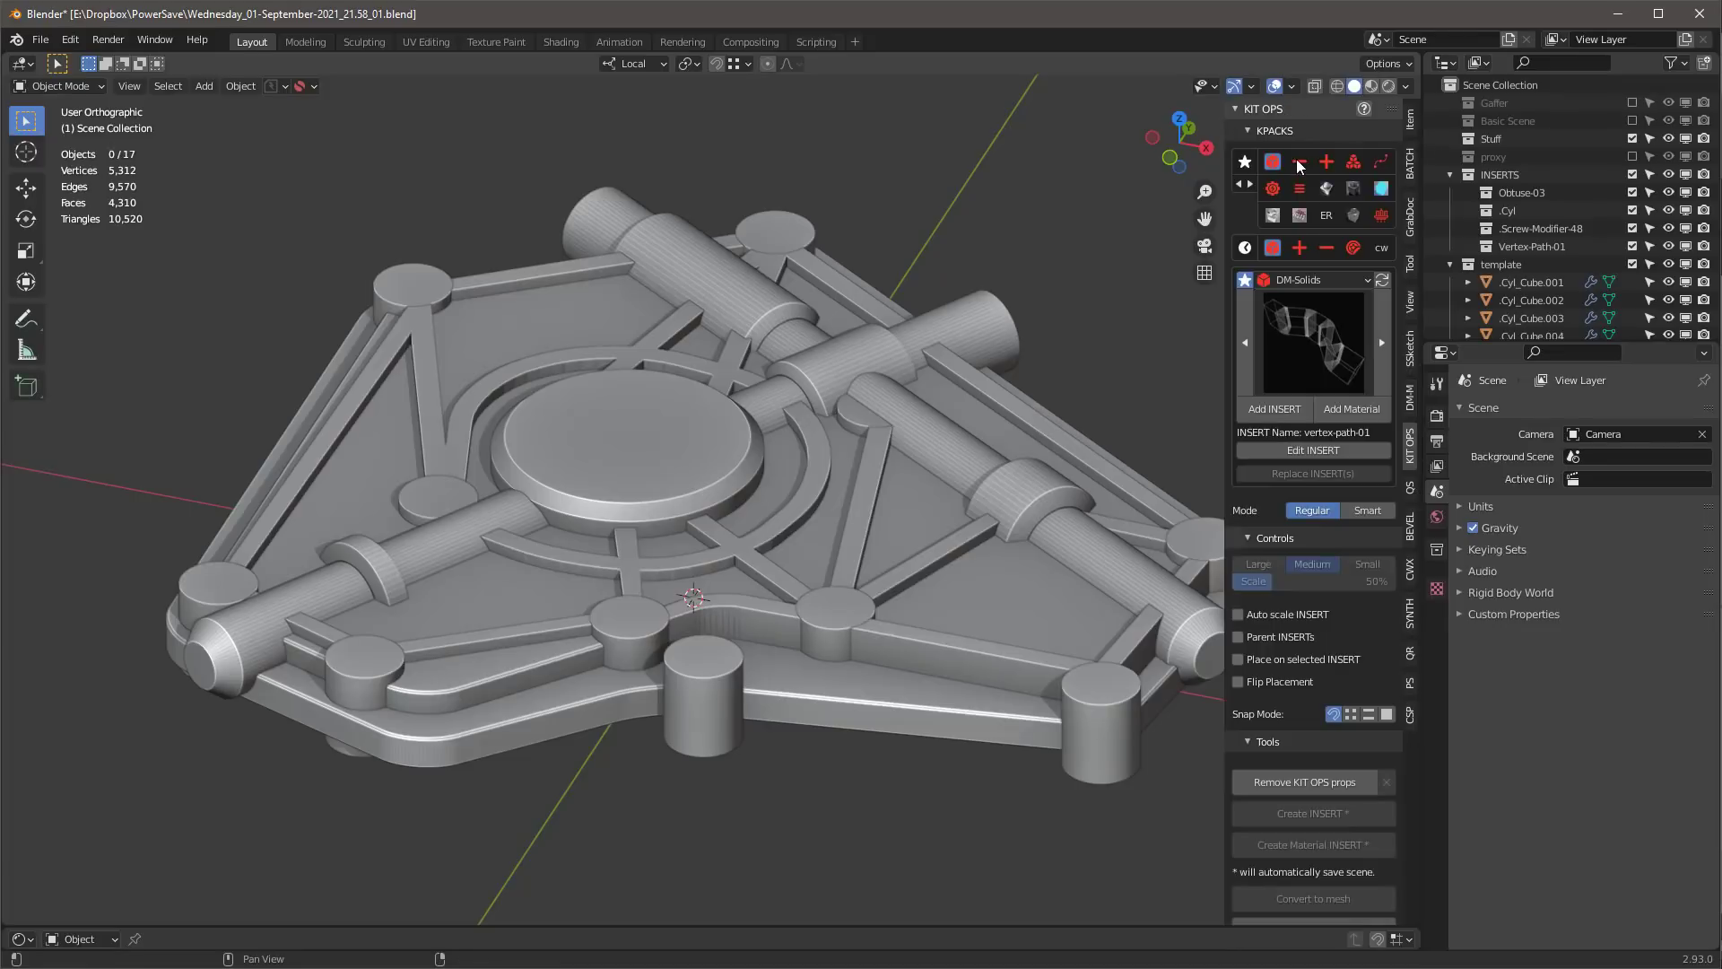
click(1297, 161)
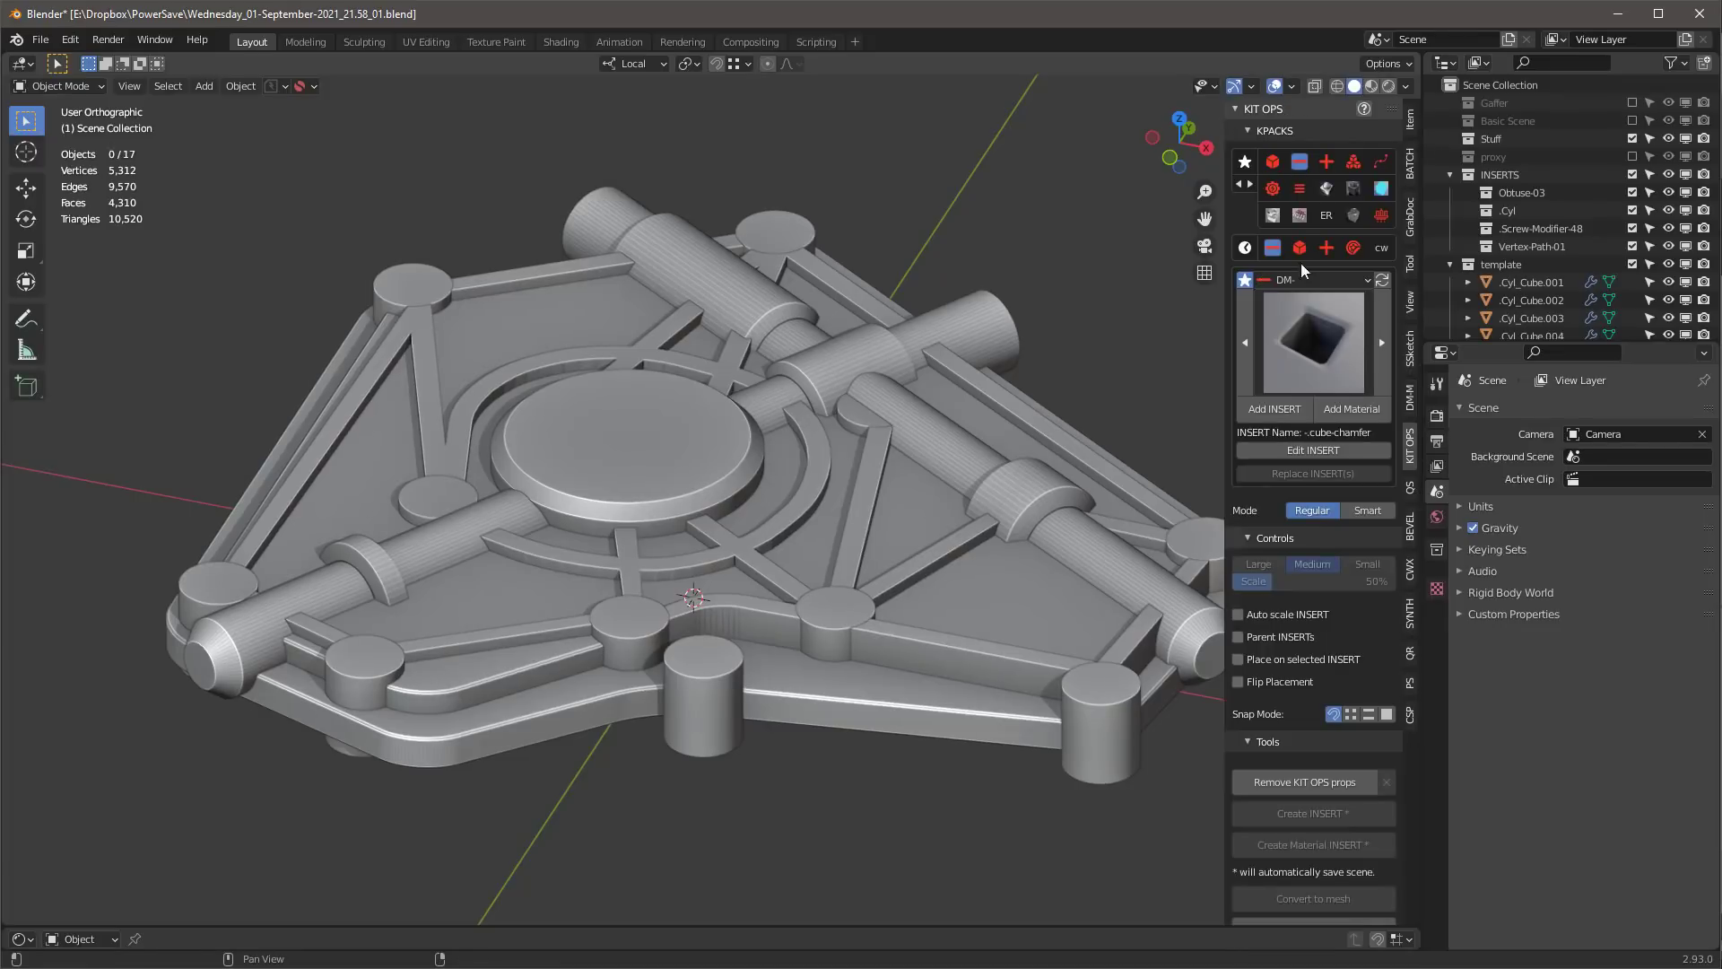
click(1303, 347)
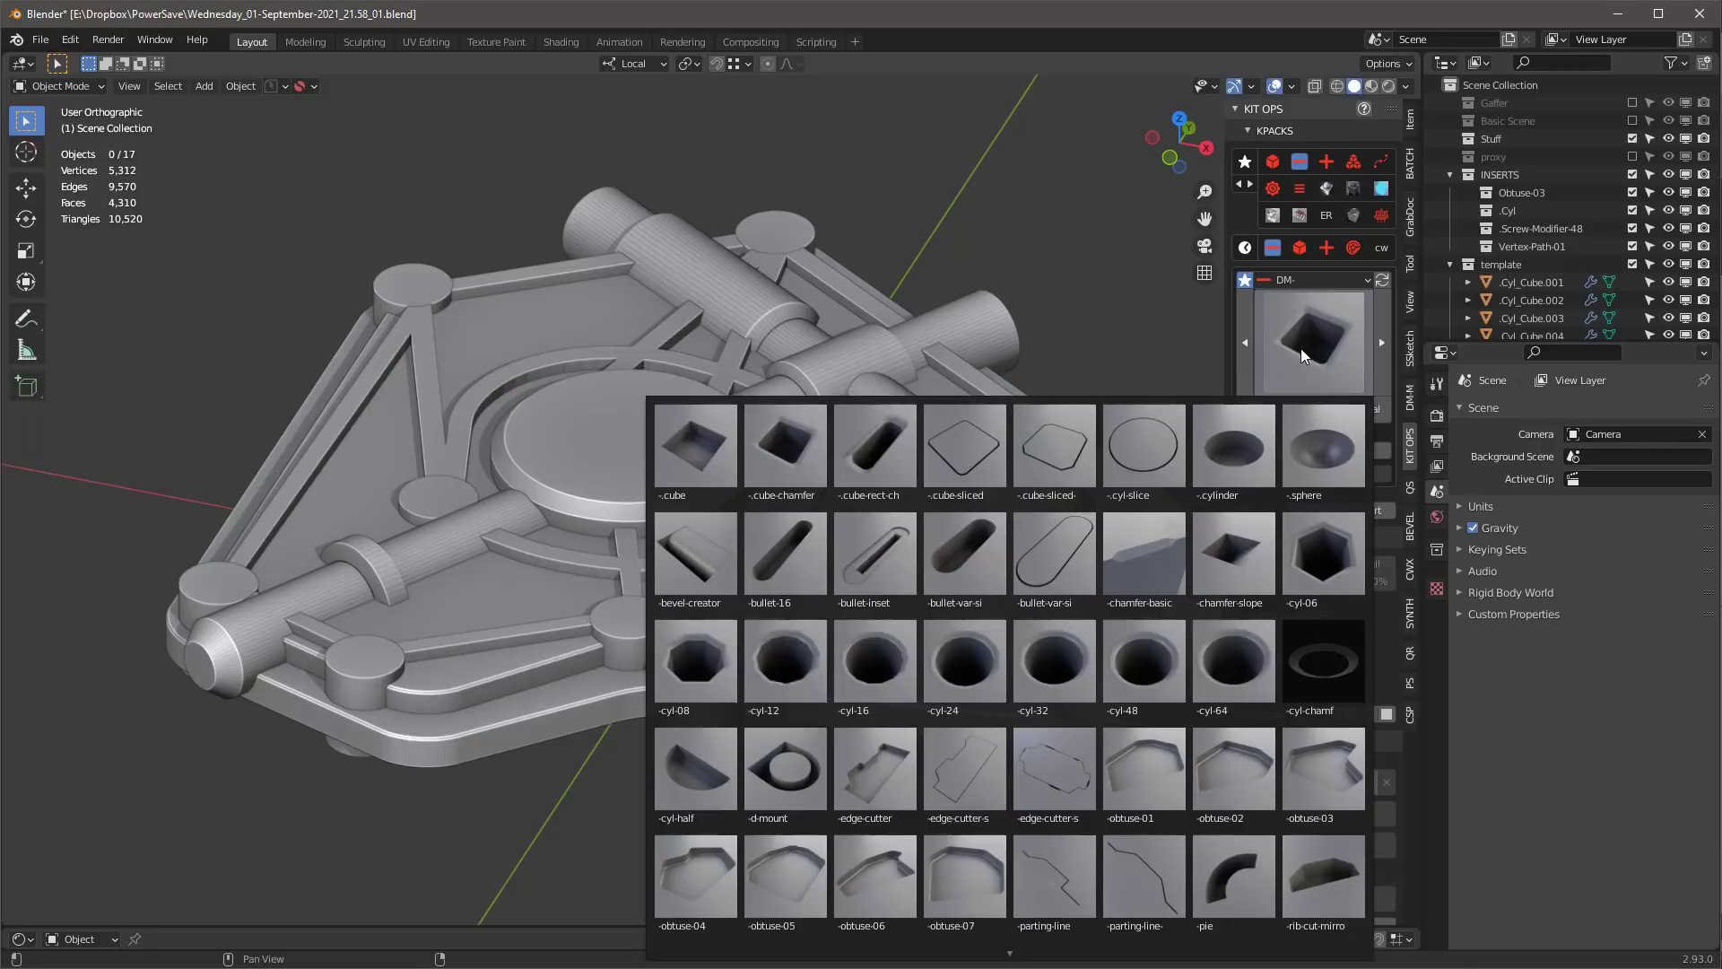
click(1048, 684)
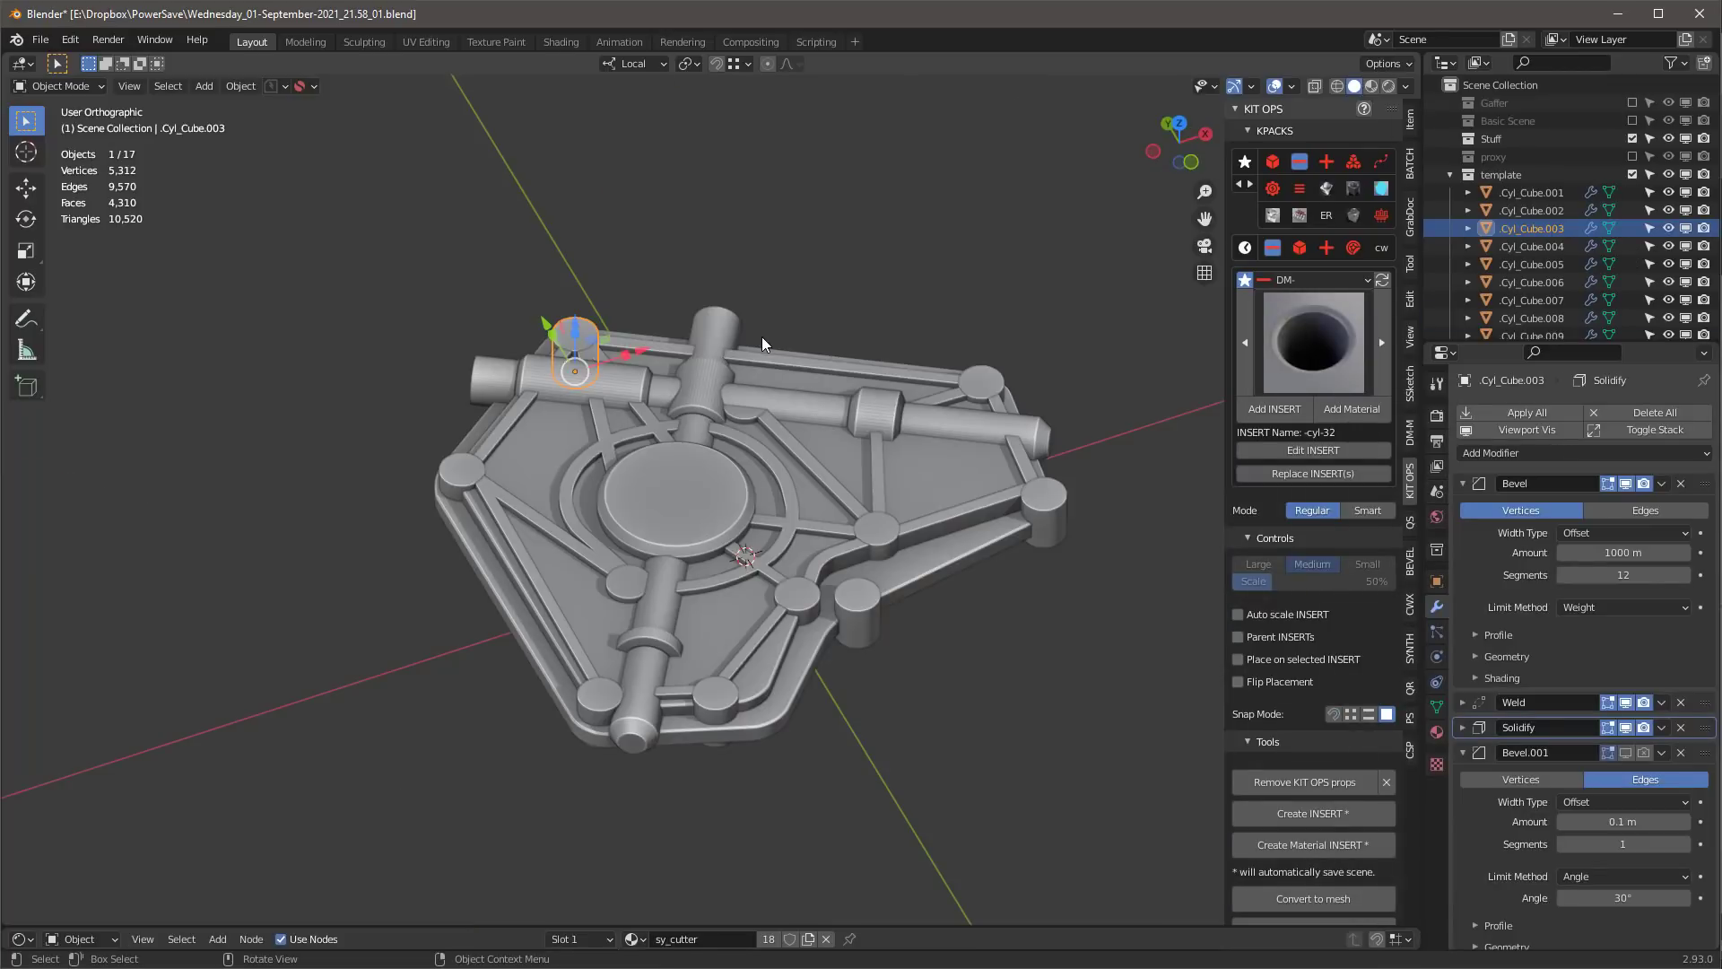
- Select all template parts and remove their KIT OPS props
key(a)
click(1311, 783)
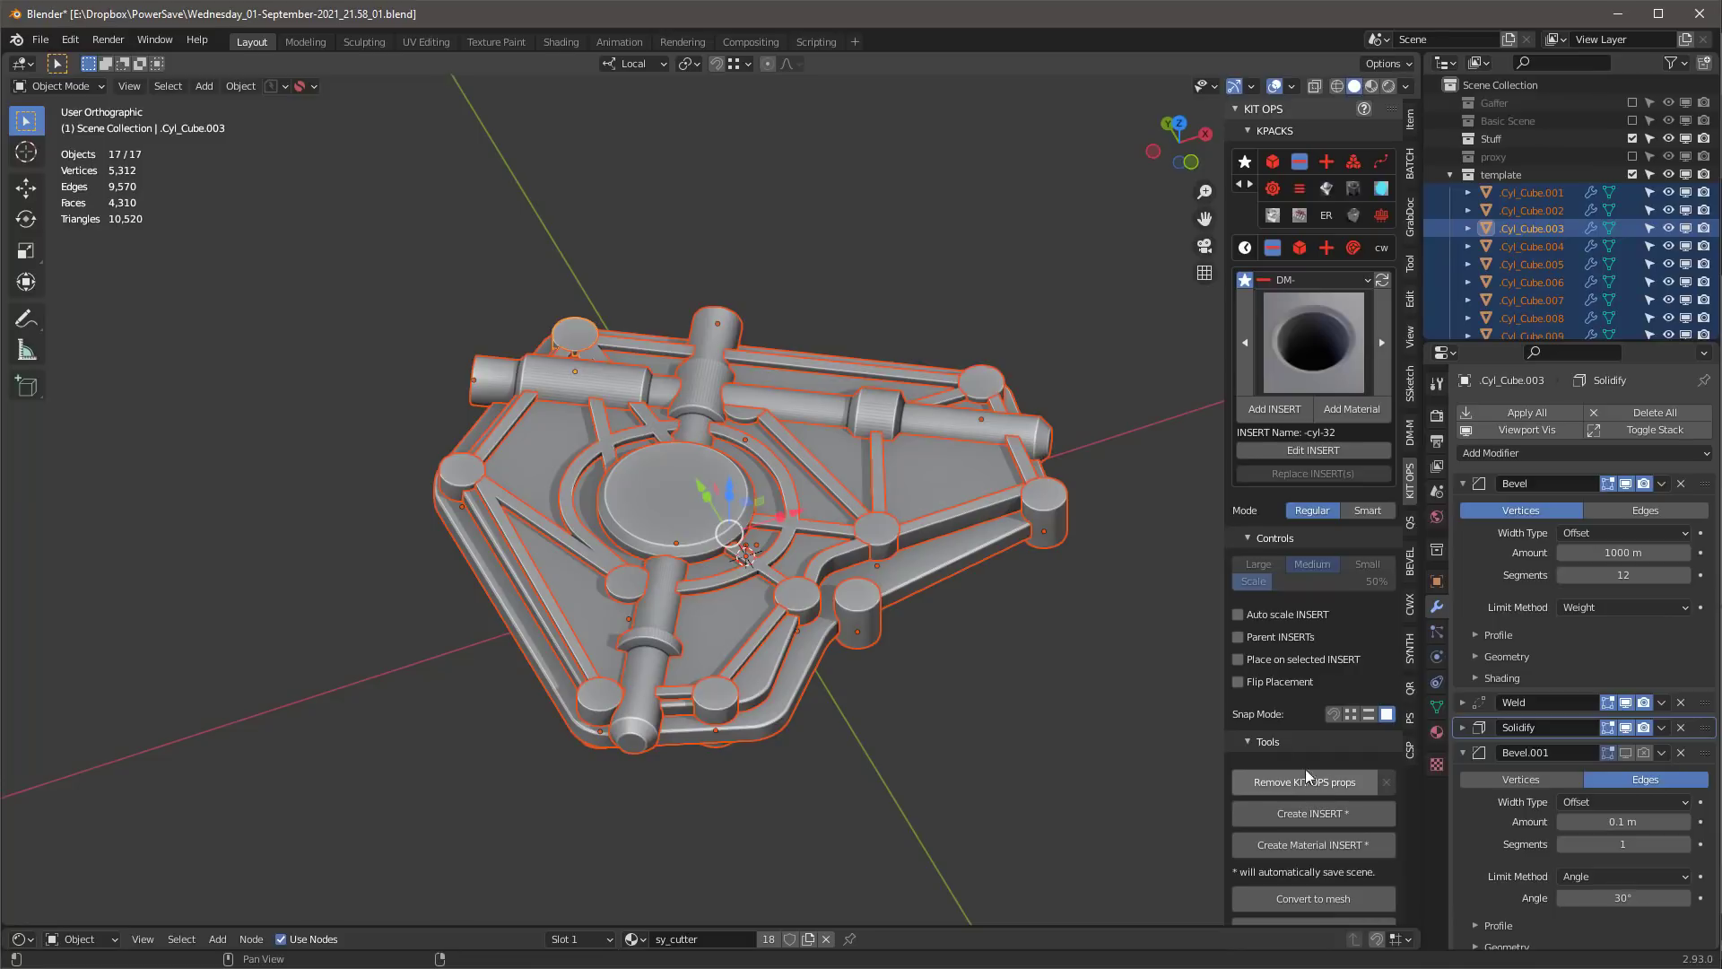
- Cut a small cyl-32 hole into the top of the far corner boss beside the long pipe, resizing the cutter during placement
click(584, 343)
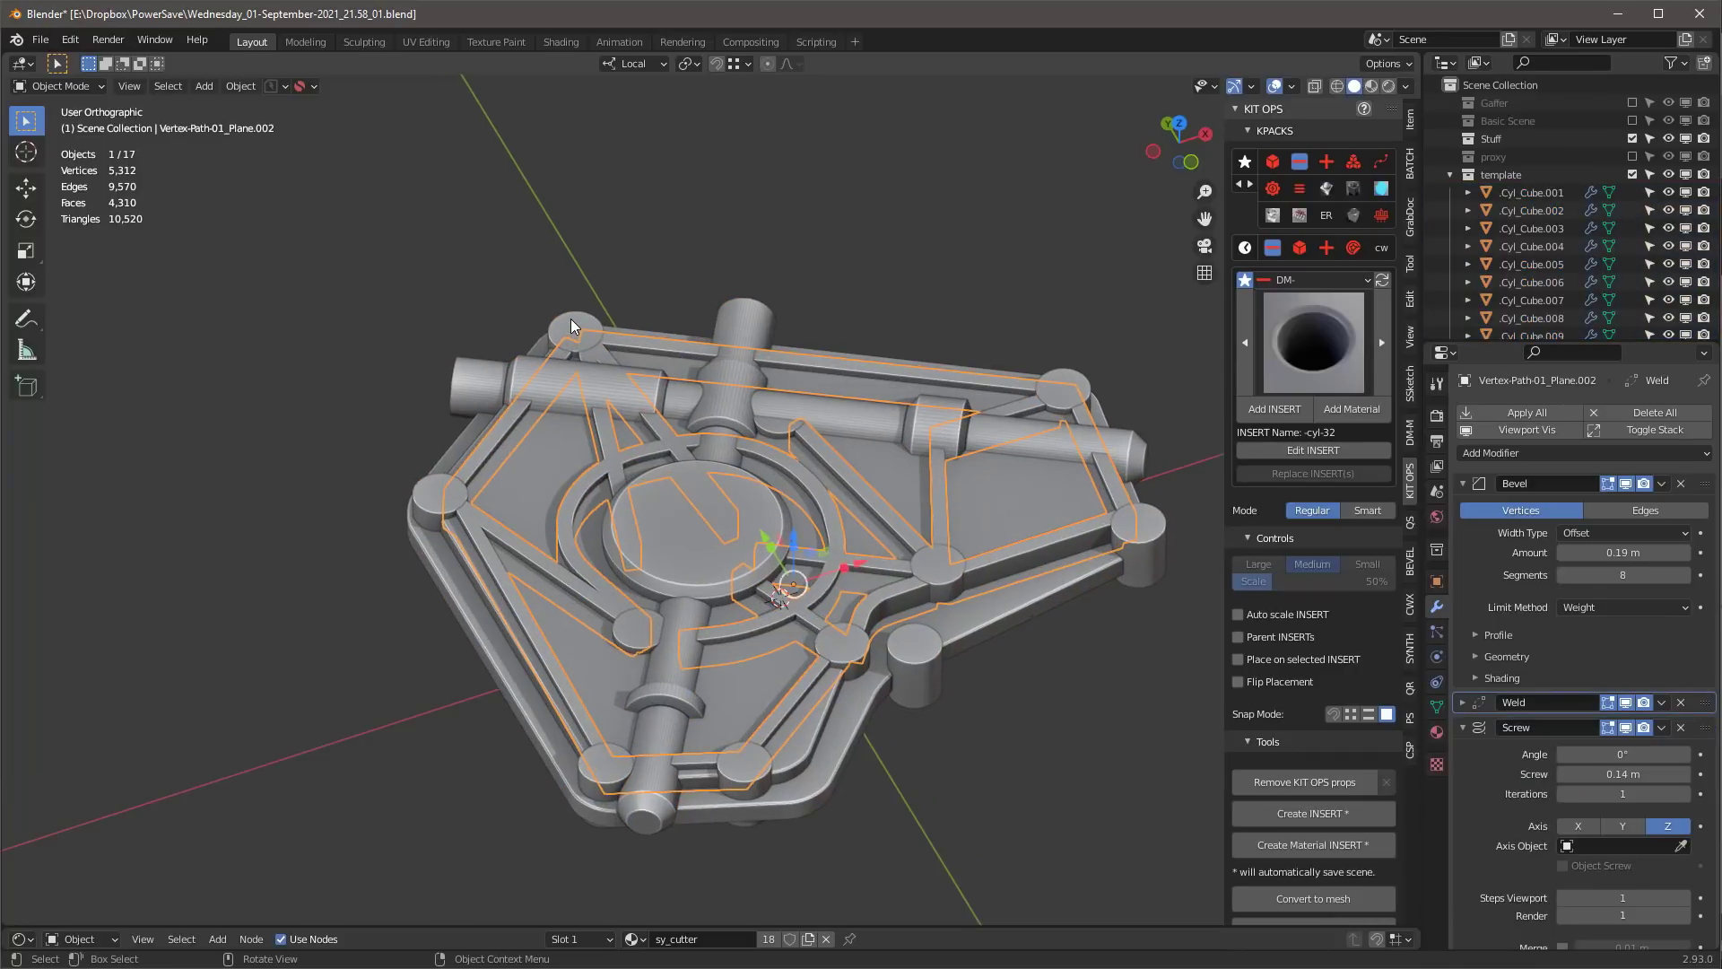
click(574, 320)
scroll(631, 298, up, 3)
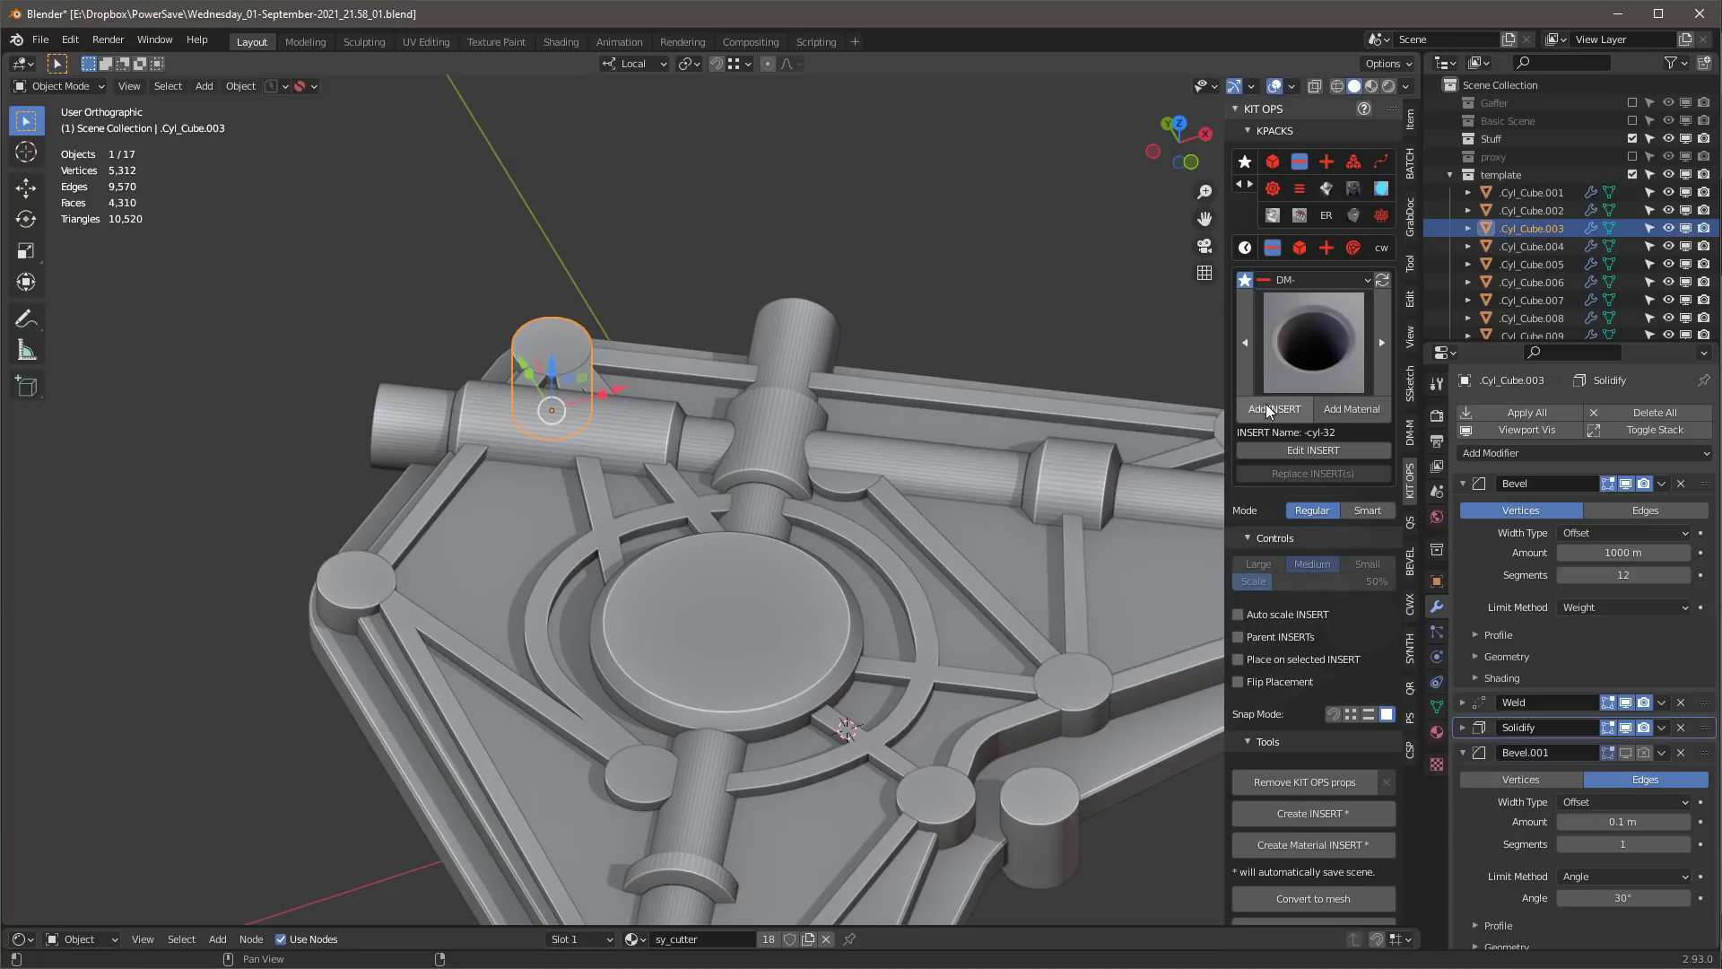
scroll(507, 388, up, 1)
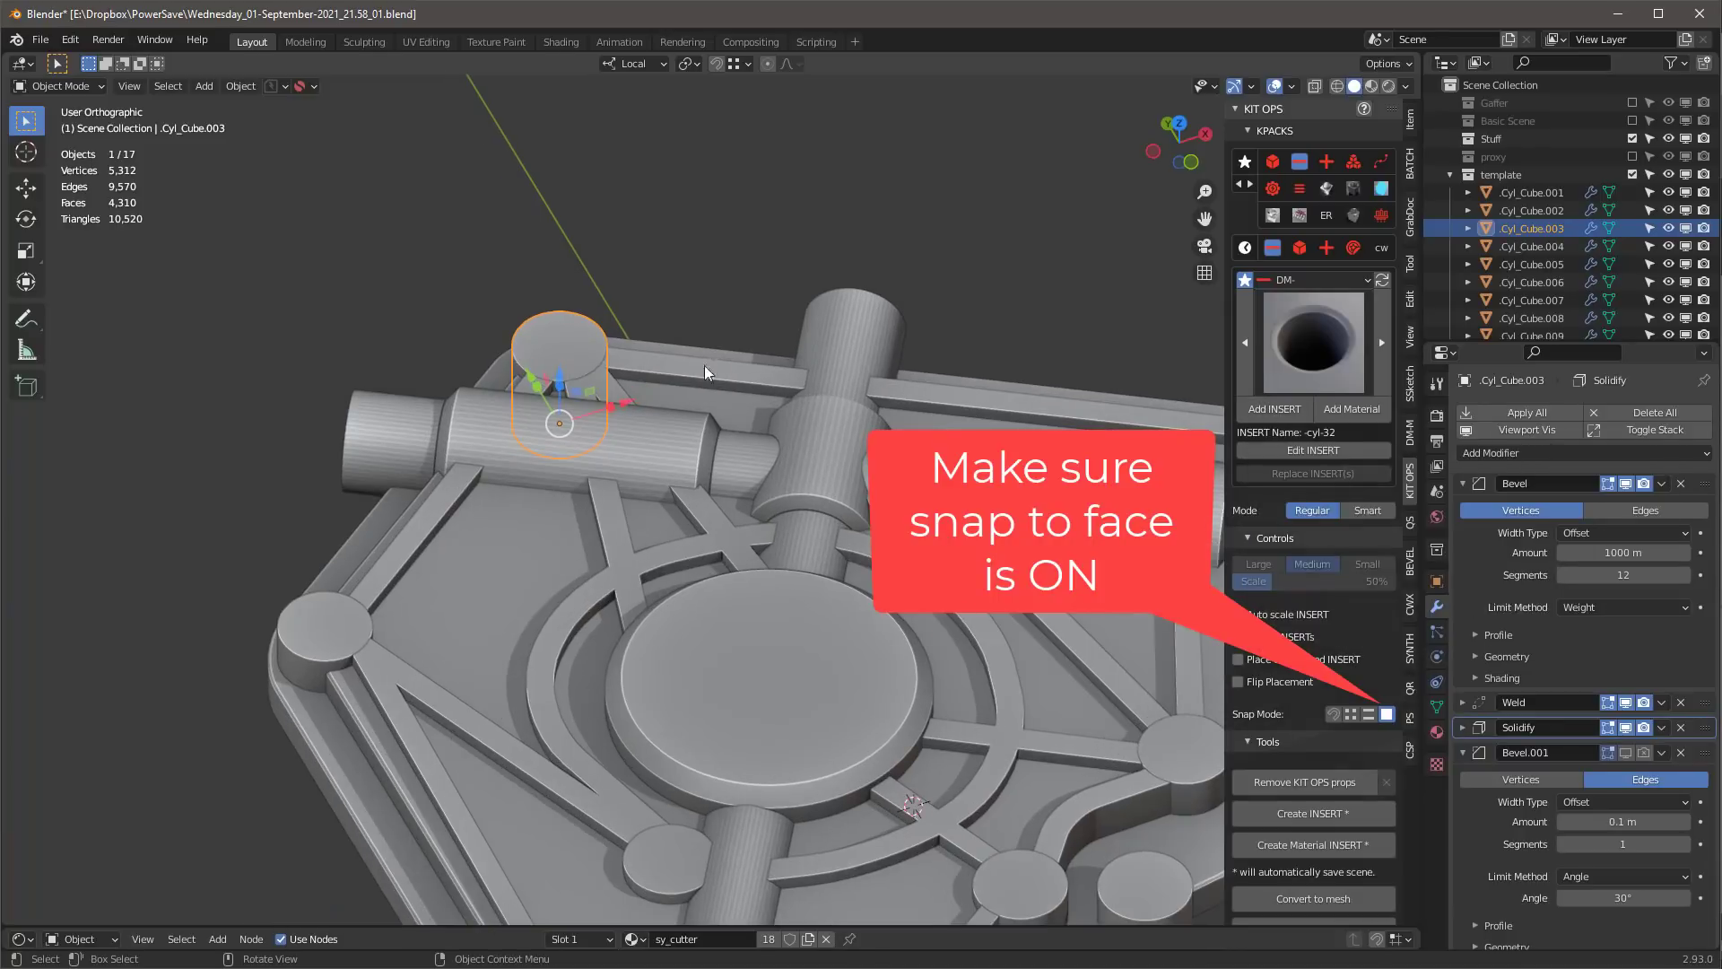
click(1281, 415)
scroll(565, 353, up, 4)
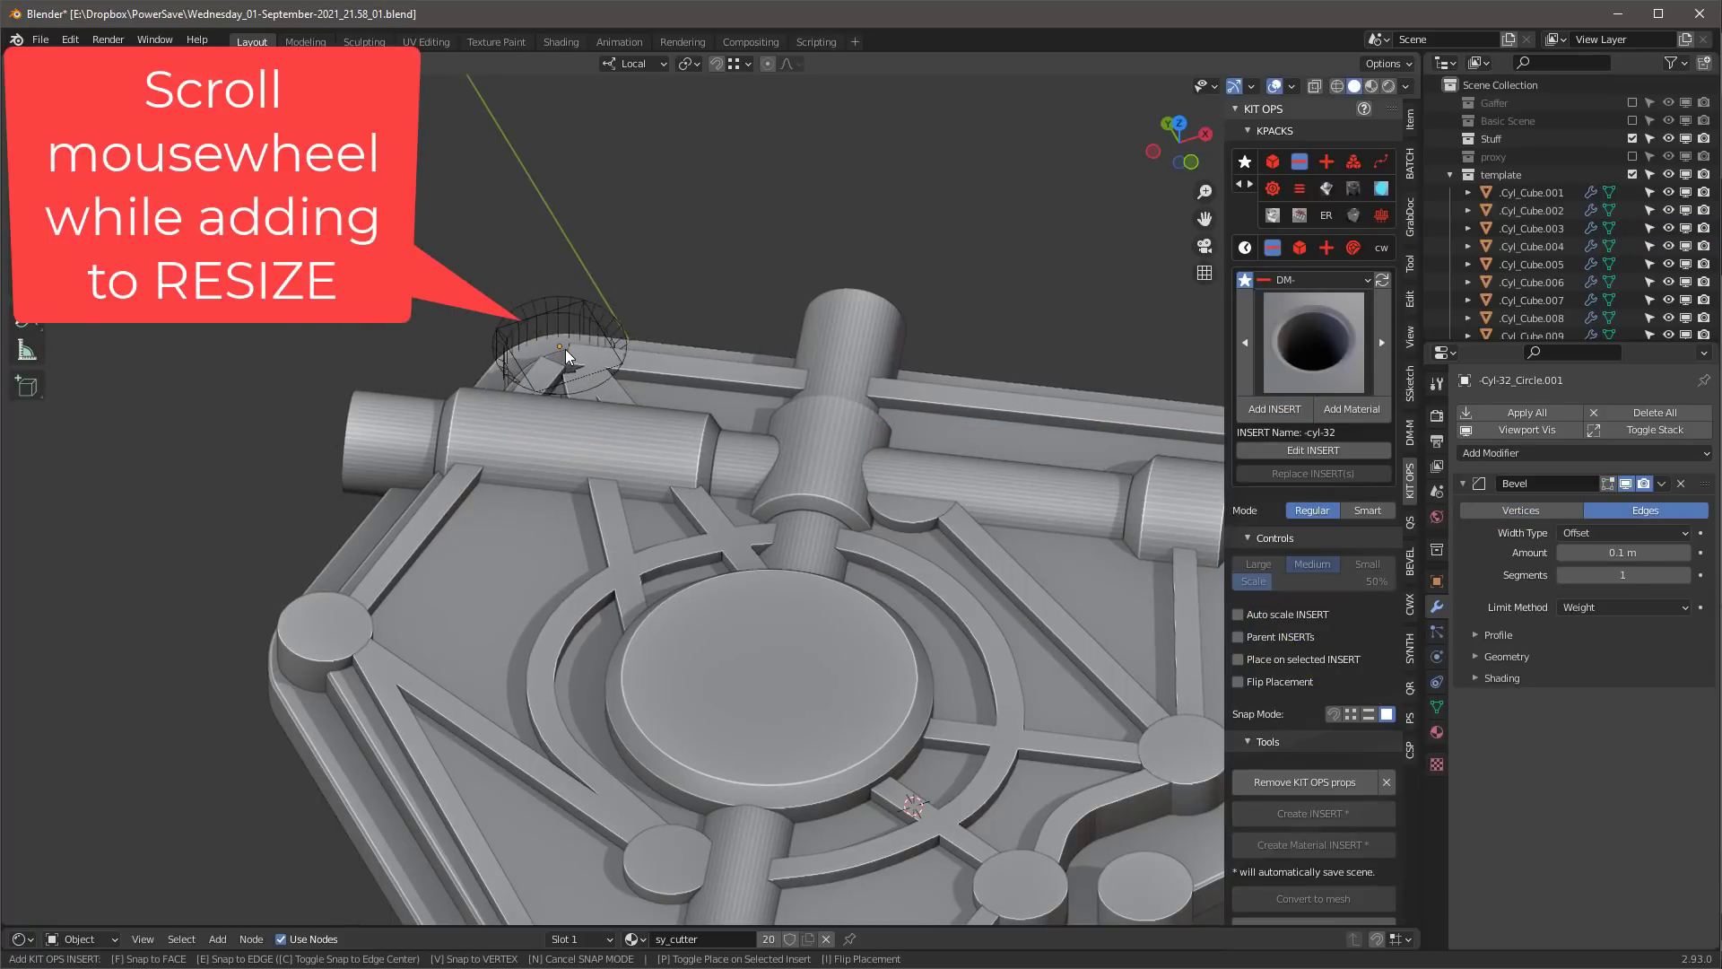
scroll(564, 341, down, 2)
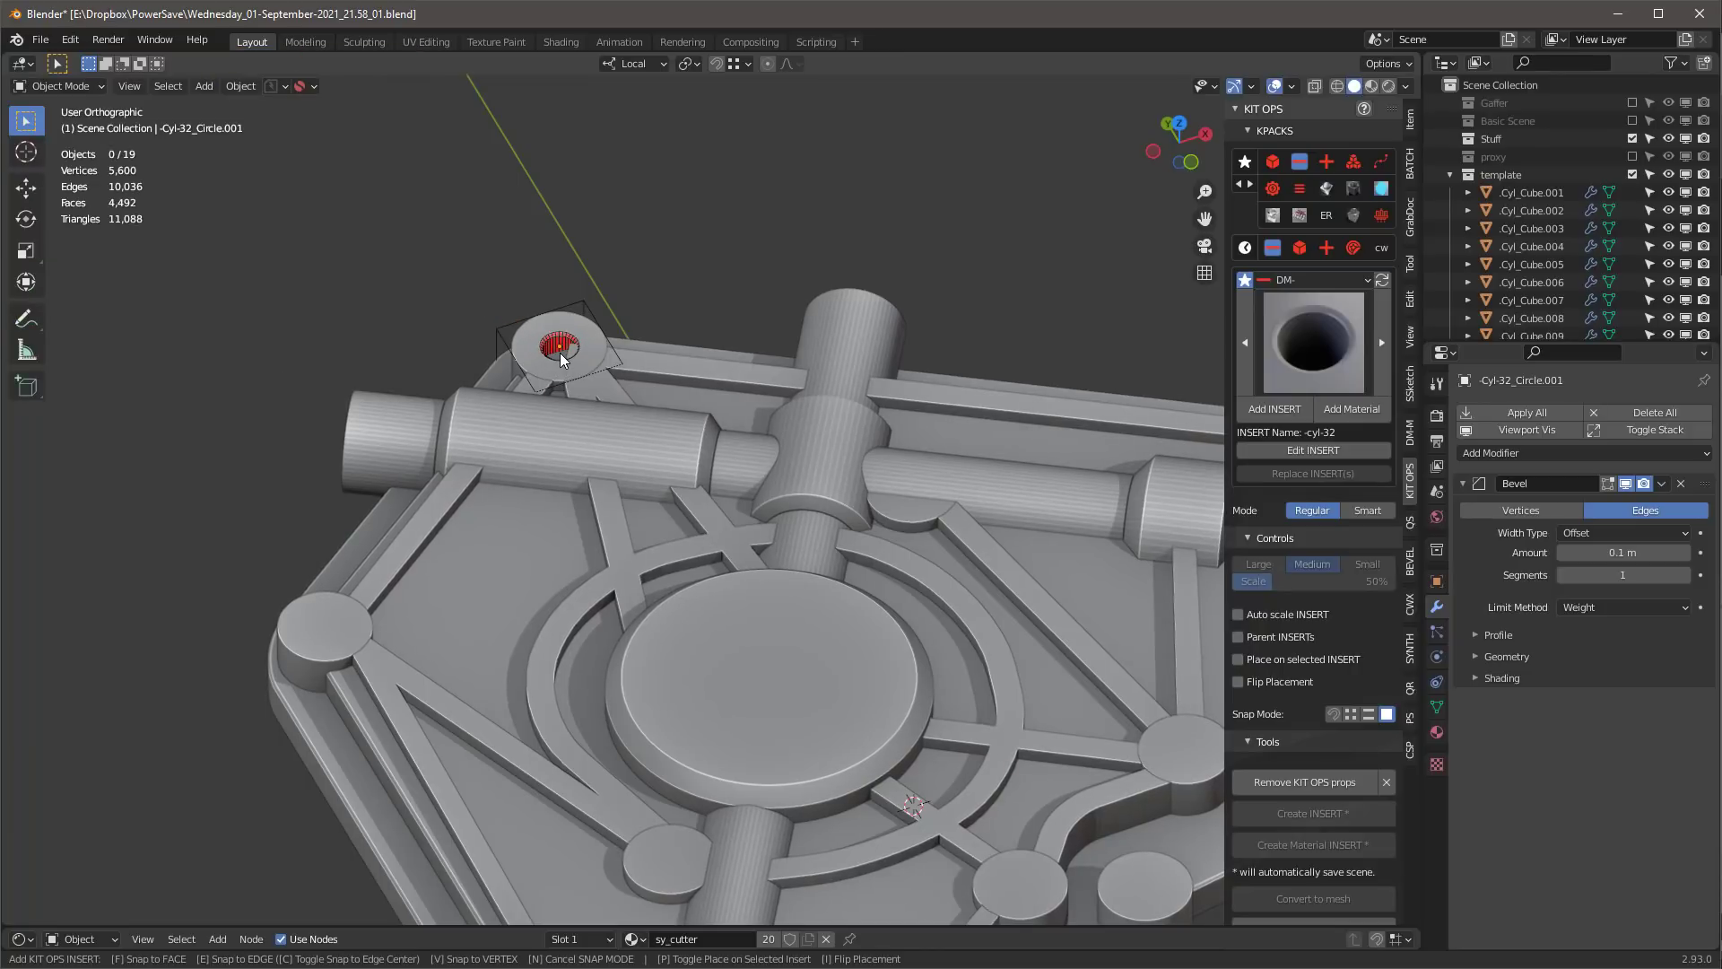
click(561, 352)
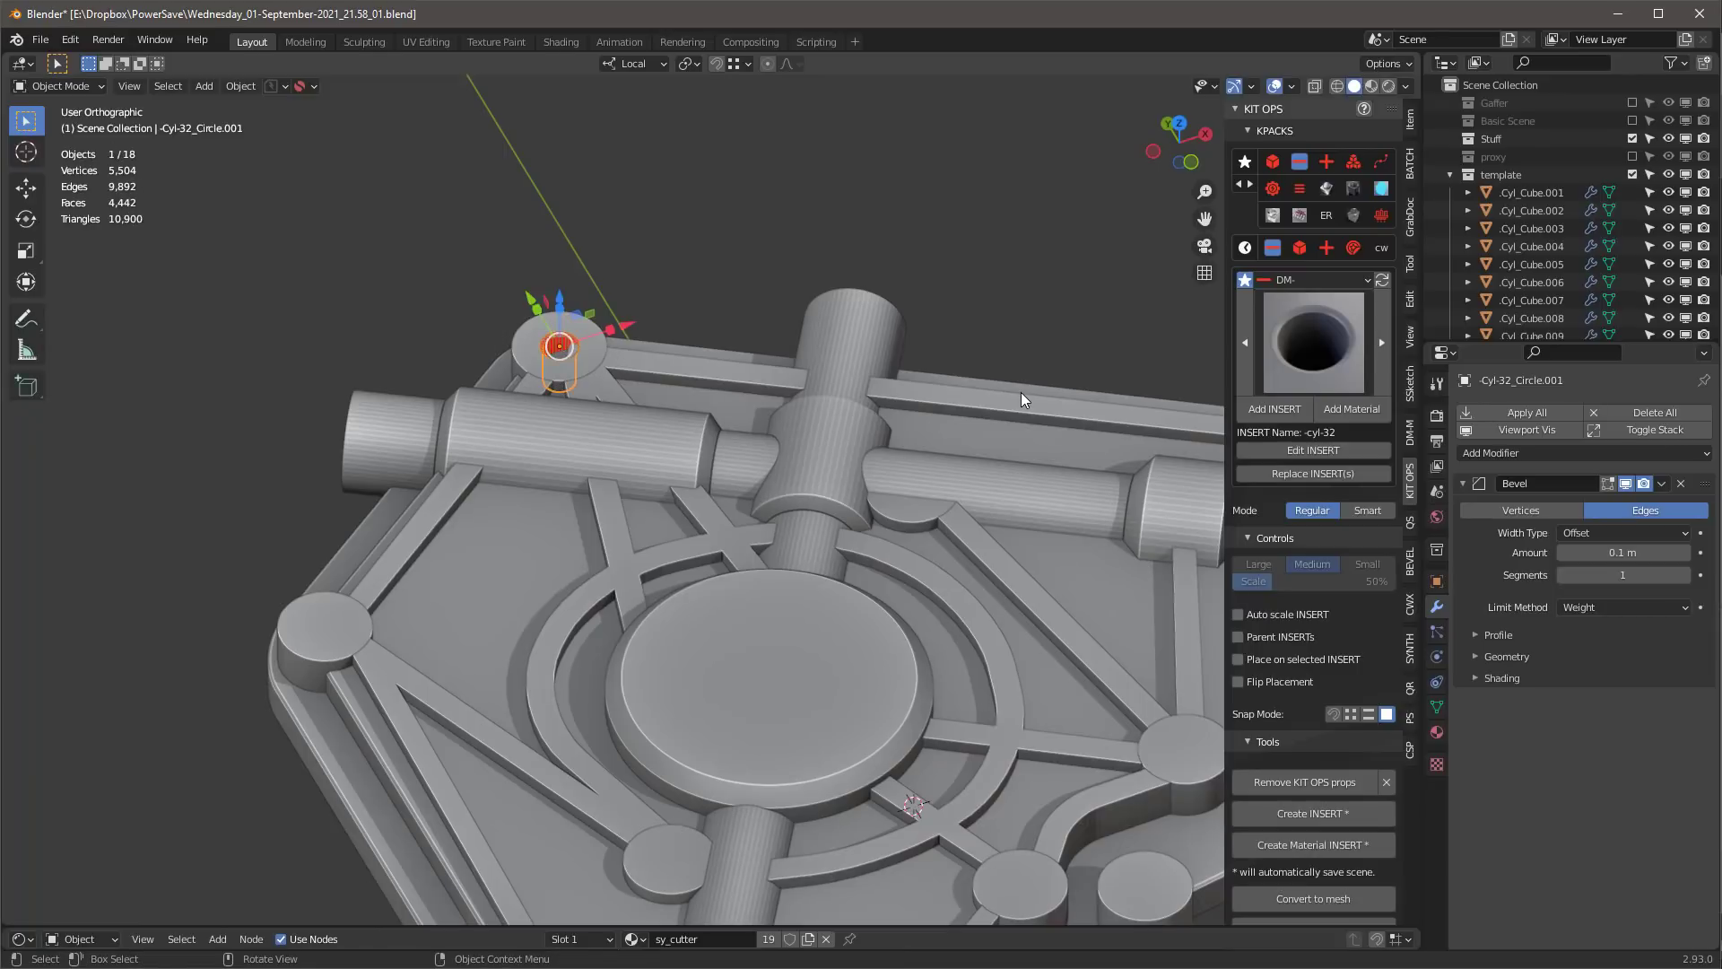
- Cut a cyl-32 hole into the boss at the other end of the plate's far edge, behind the long pipe
scroll(1020, 398, down, 5)
scroll(895, 440, up, 1)
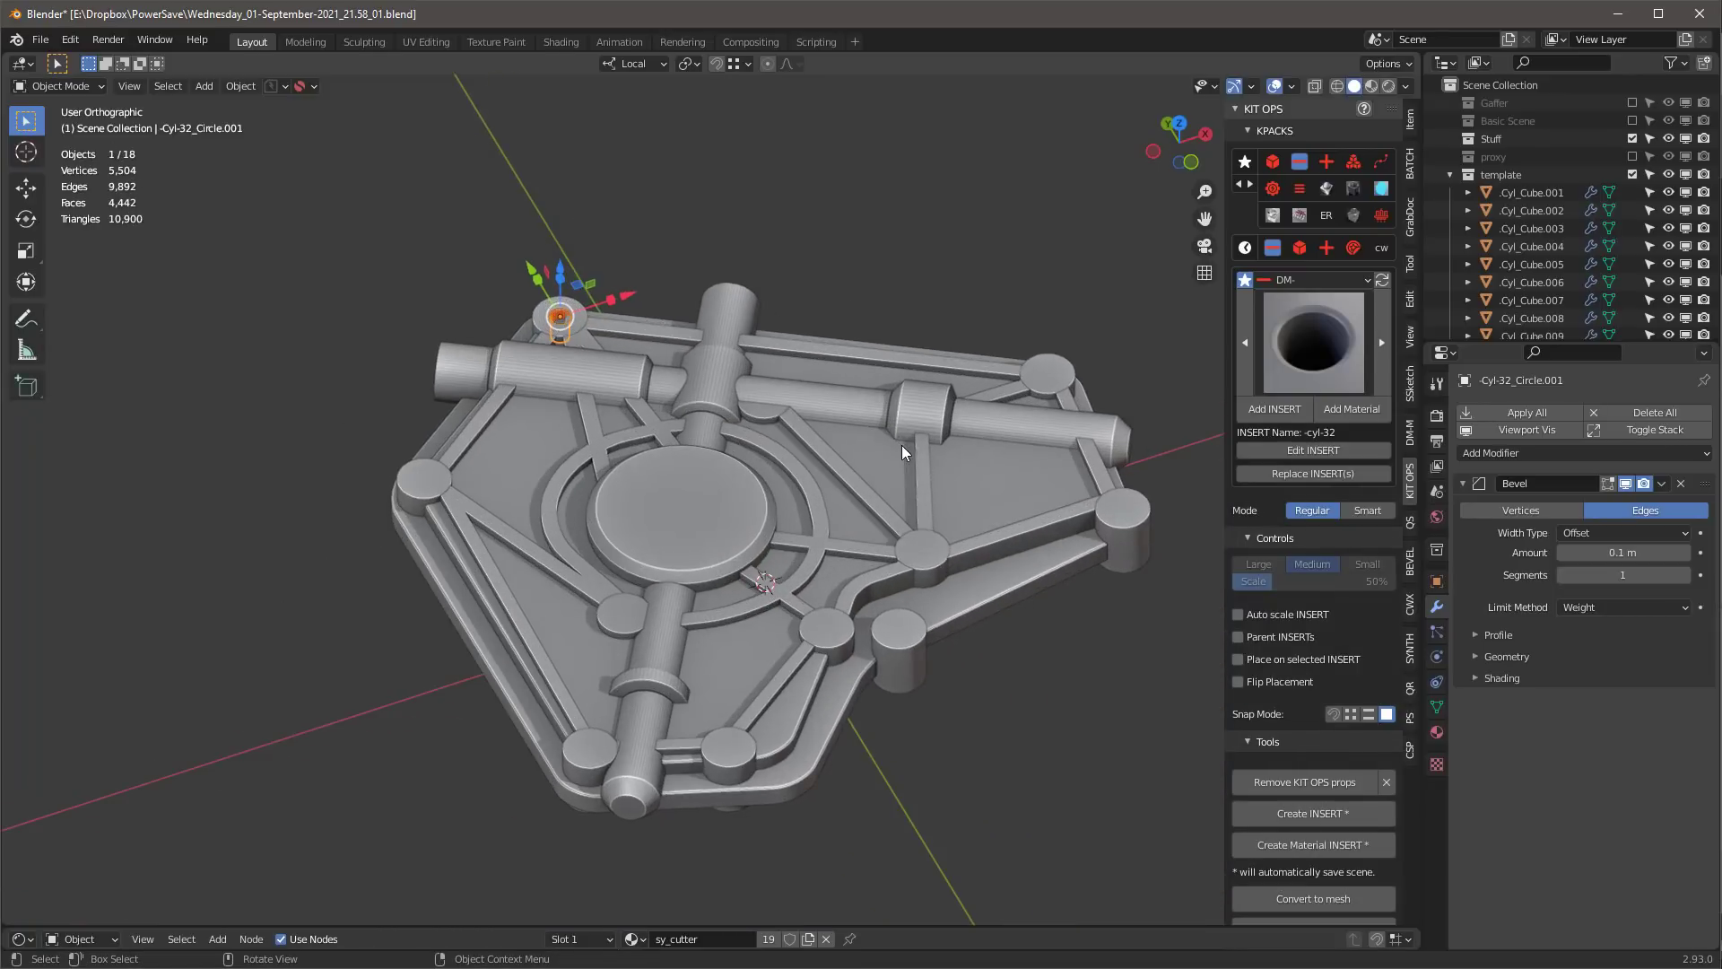
middle_drag(902, 445, 892, 495)
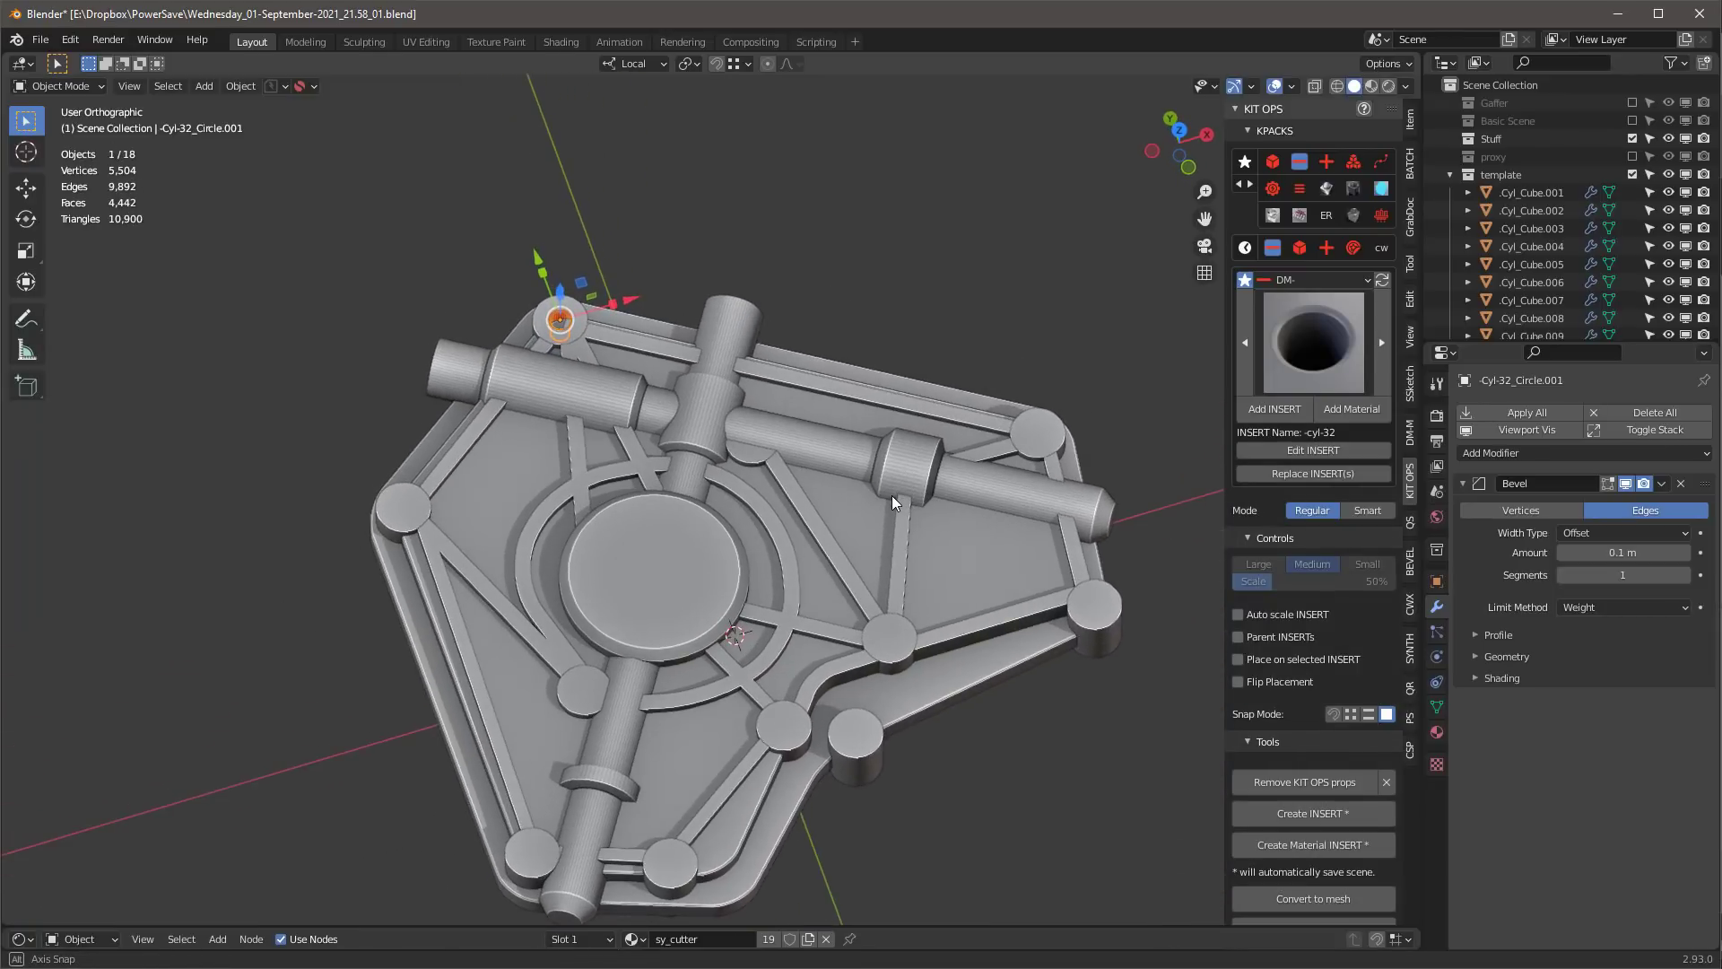
click(1046, 429)
click(1274, 410)
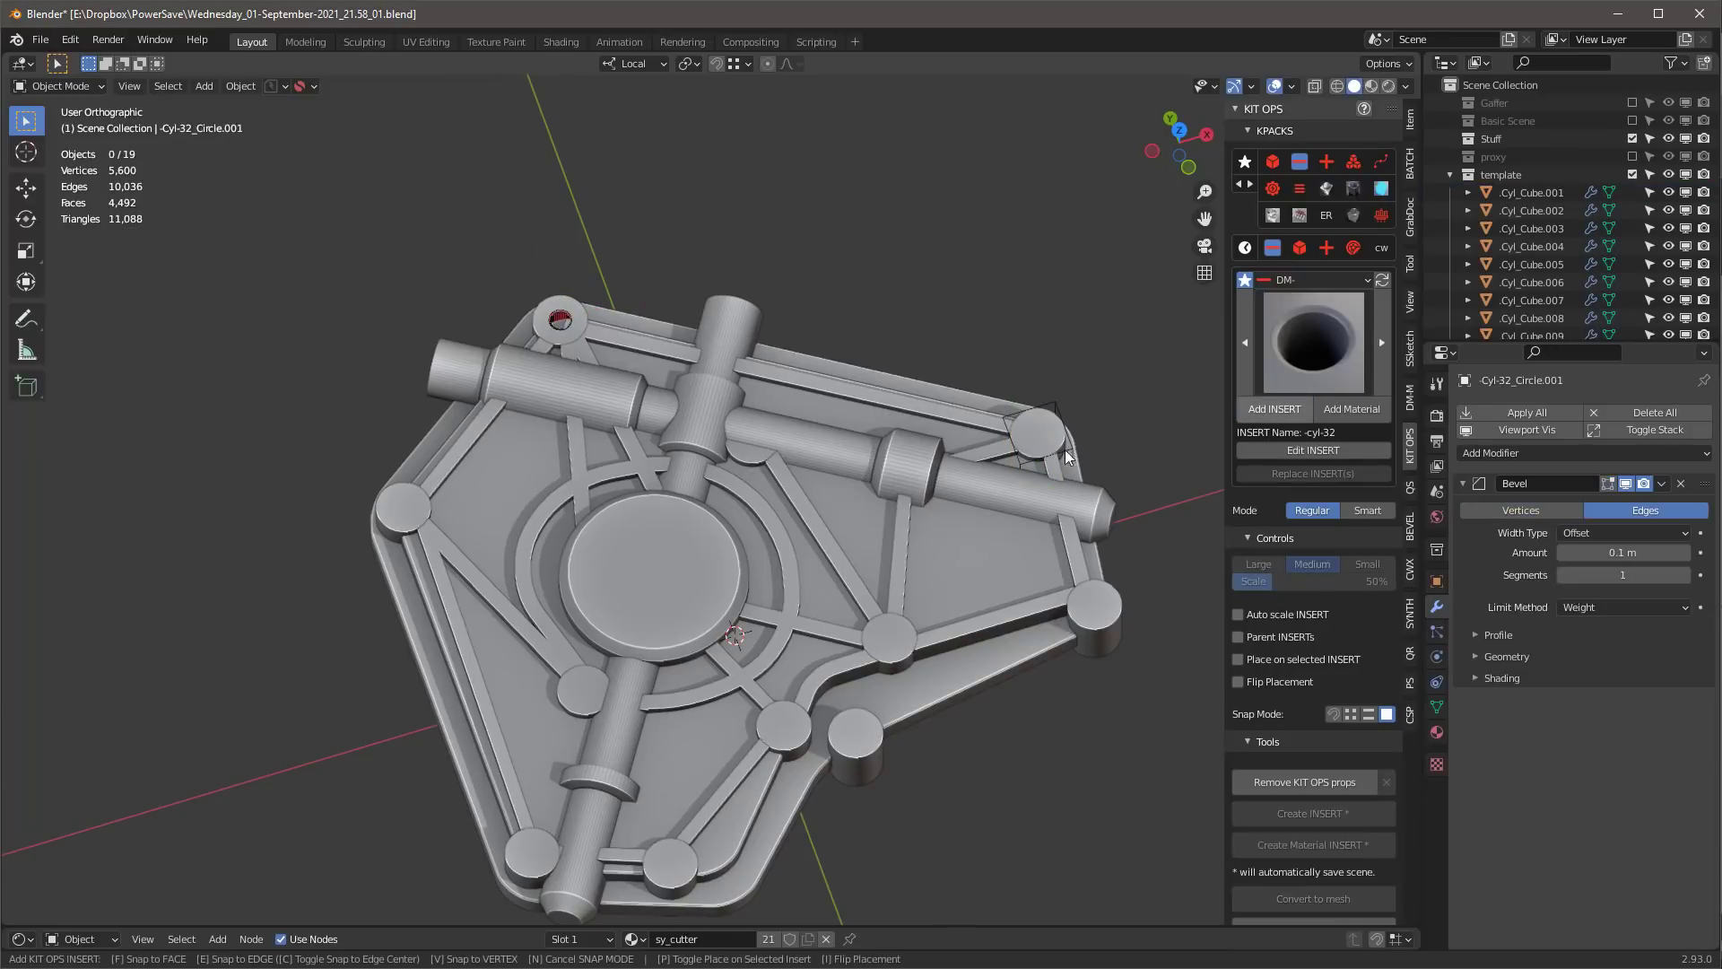
click(1043, 439)
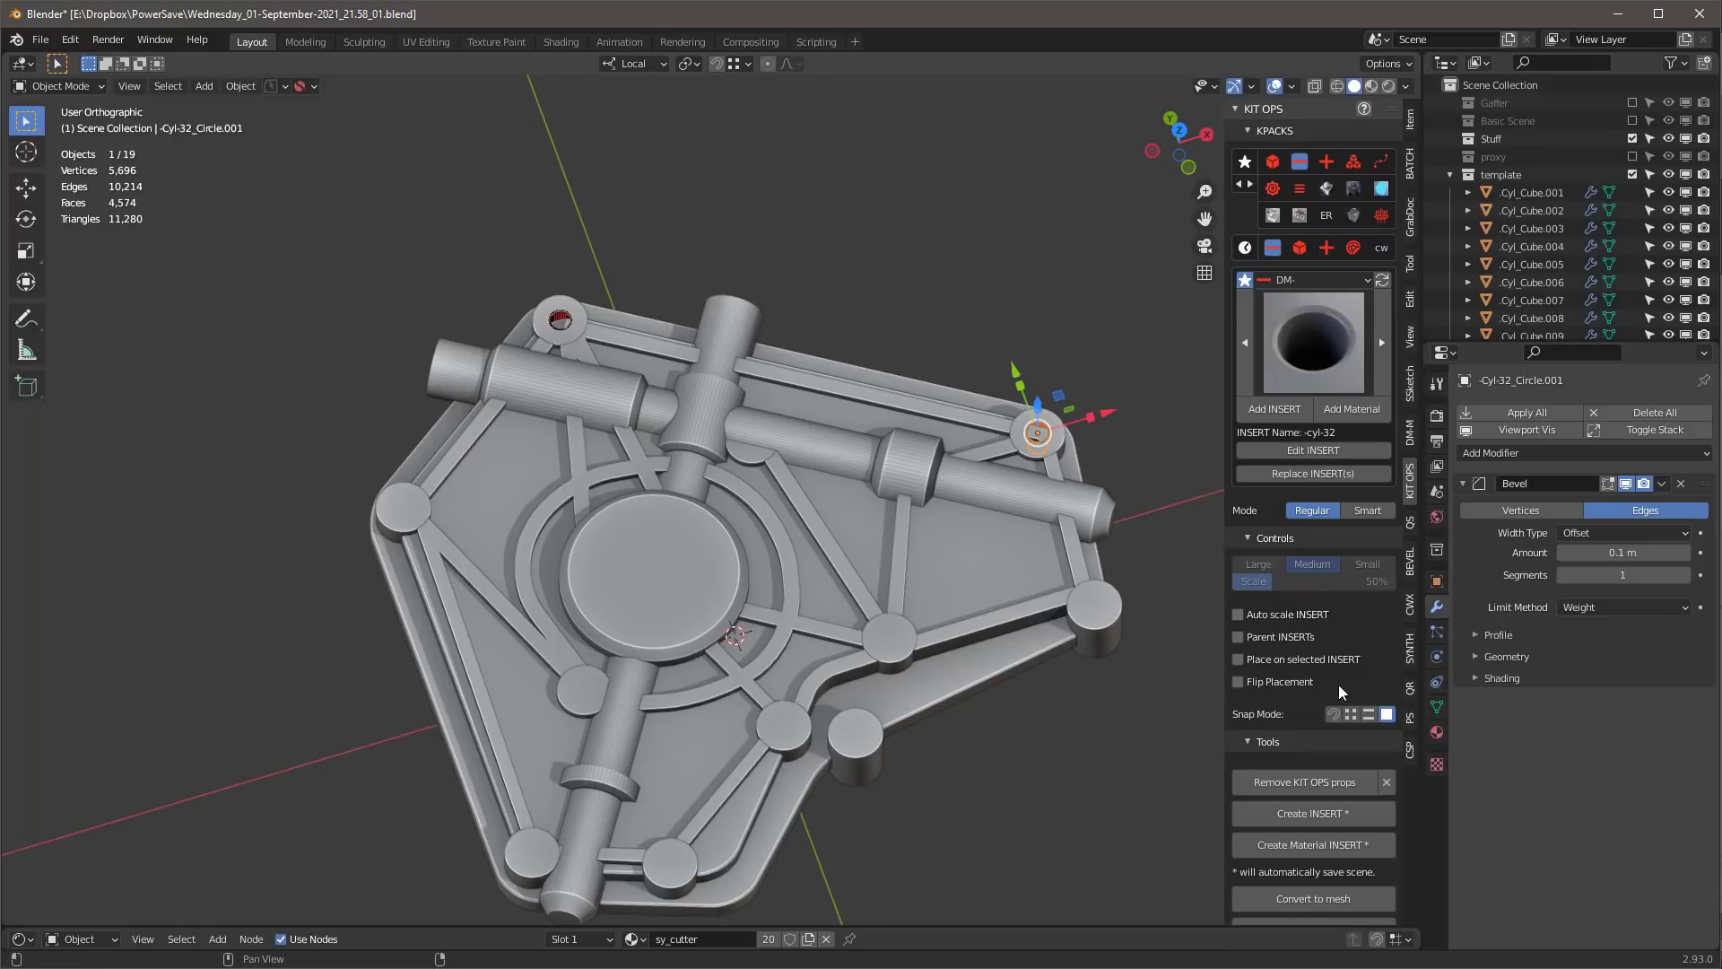
- Cut a cyl-32 hole into the tall corner boss in front of the long pipe's tapered end
click(1274, 409)
click(1096, 606)
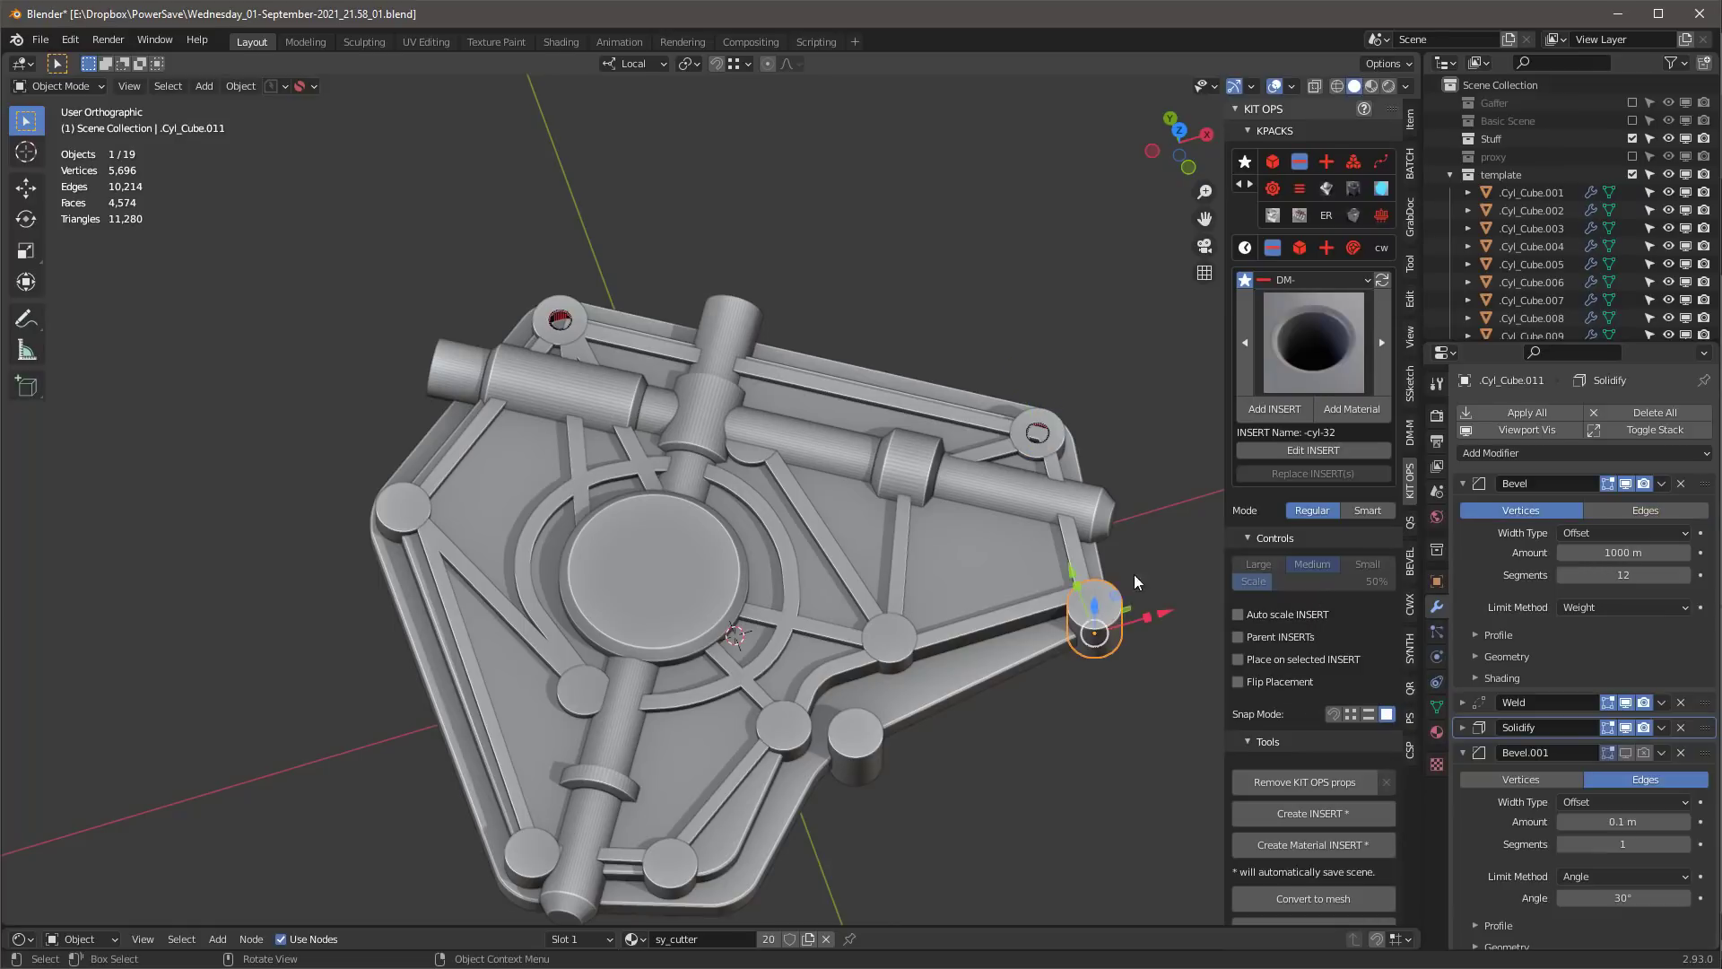
click(1272, 409)
click(1118, 592)
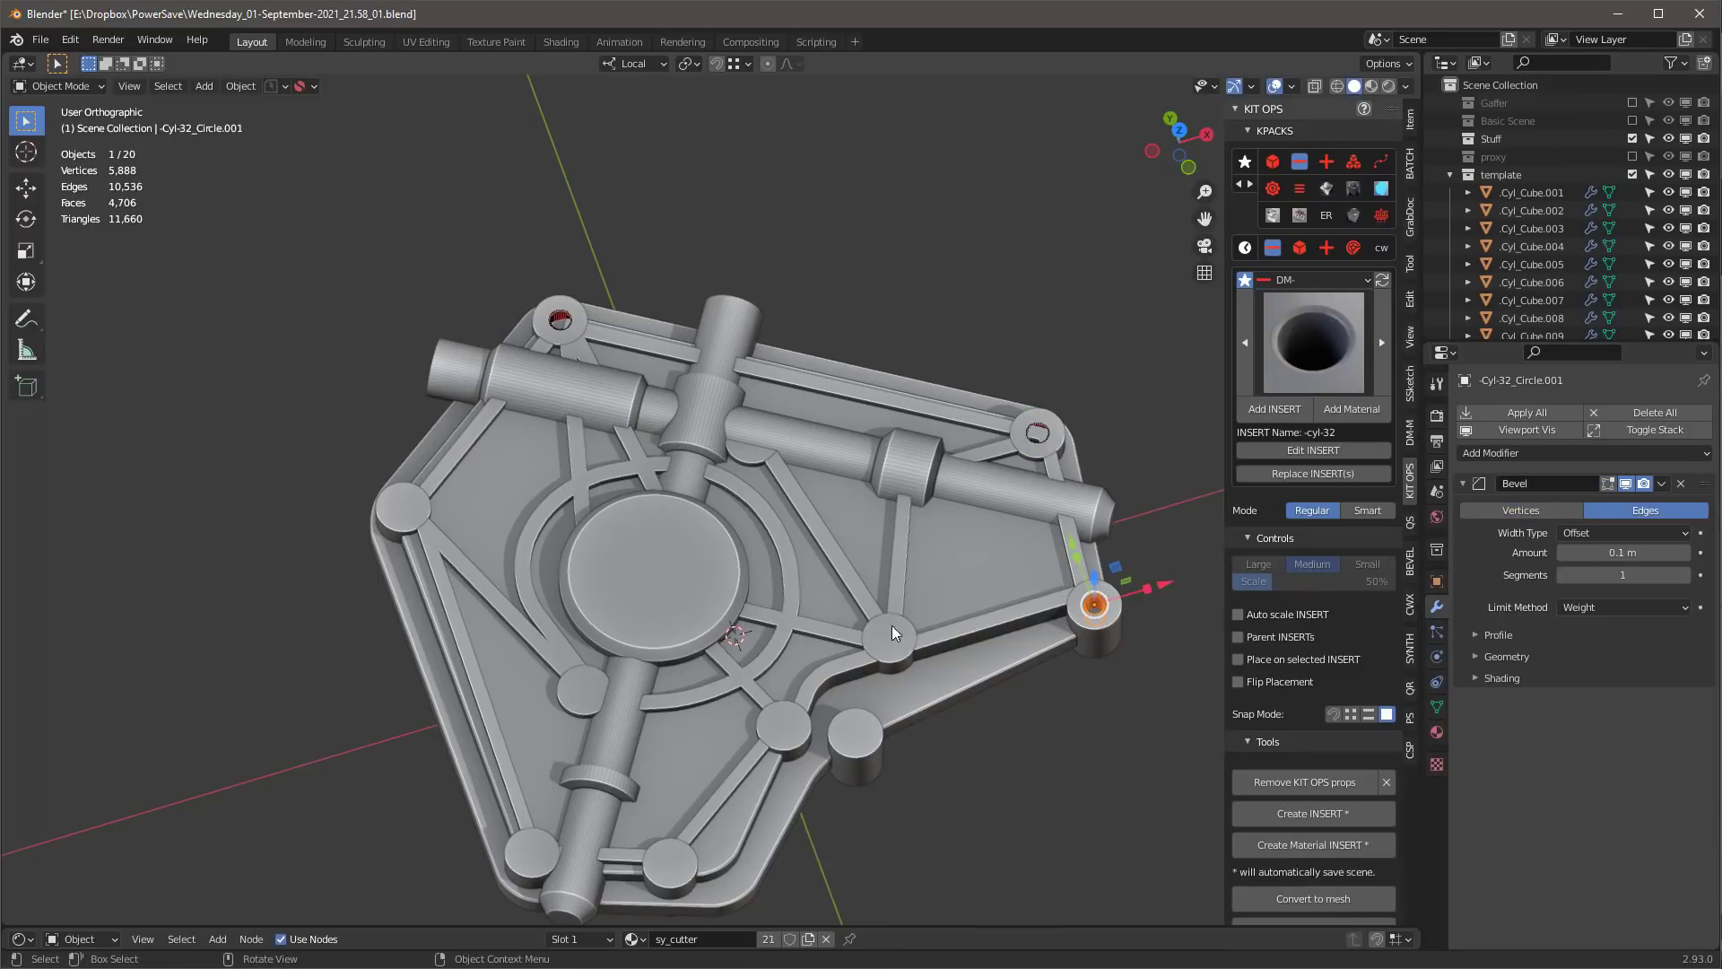
- Cut cyl-32 holes into the free-standing boss and the two bosses bordering the plate's curved notch
click(855, 732)
click(1277, 412)
click(855, 731)
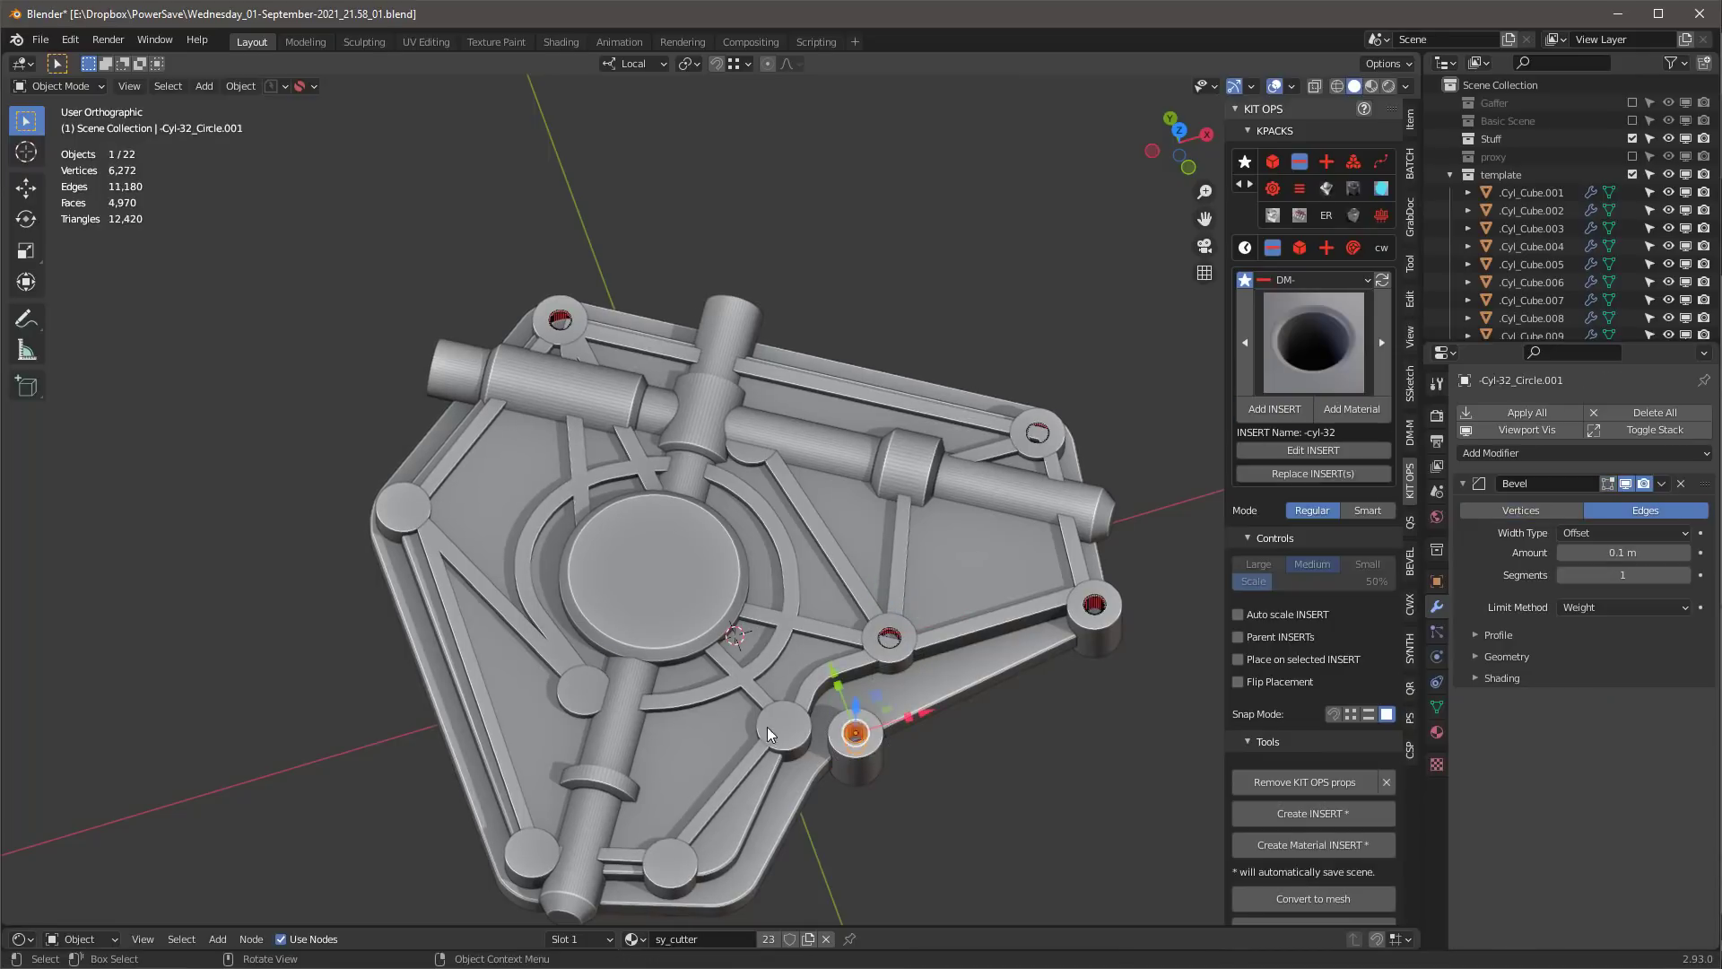
click(779, 727)
click(1276, 411)
click(786, 722)
- Cut cyl-32 holes into the two near bosses on either side of the short pipe's end
click(671, 862)
click(1276, 410)
click(679, 850)
click(532, 852)
click(1290, 413)
click(531, 852)
- Cut cyl-32 holes into the corner boss at the long pipe's blunt-end side and the boss beside the short pipe near the disc
click(405, 508)
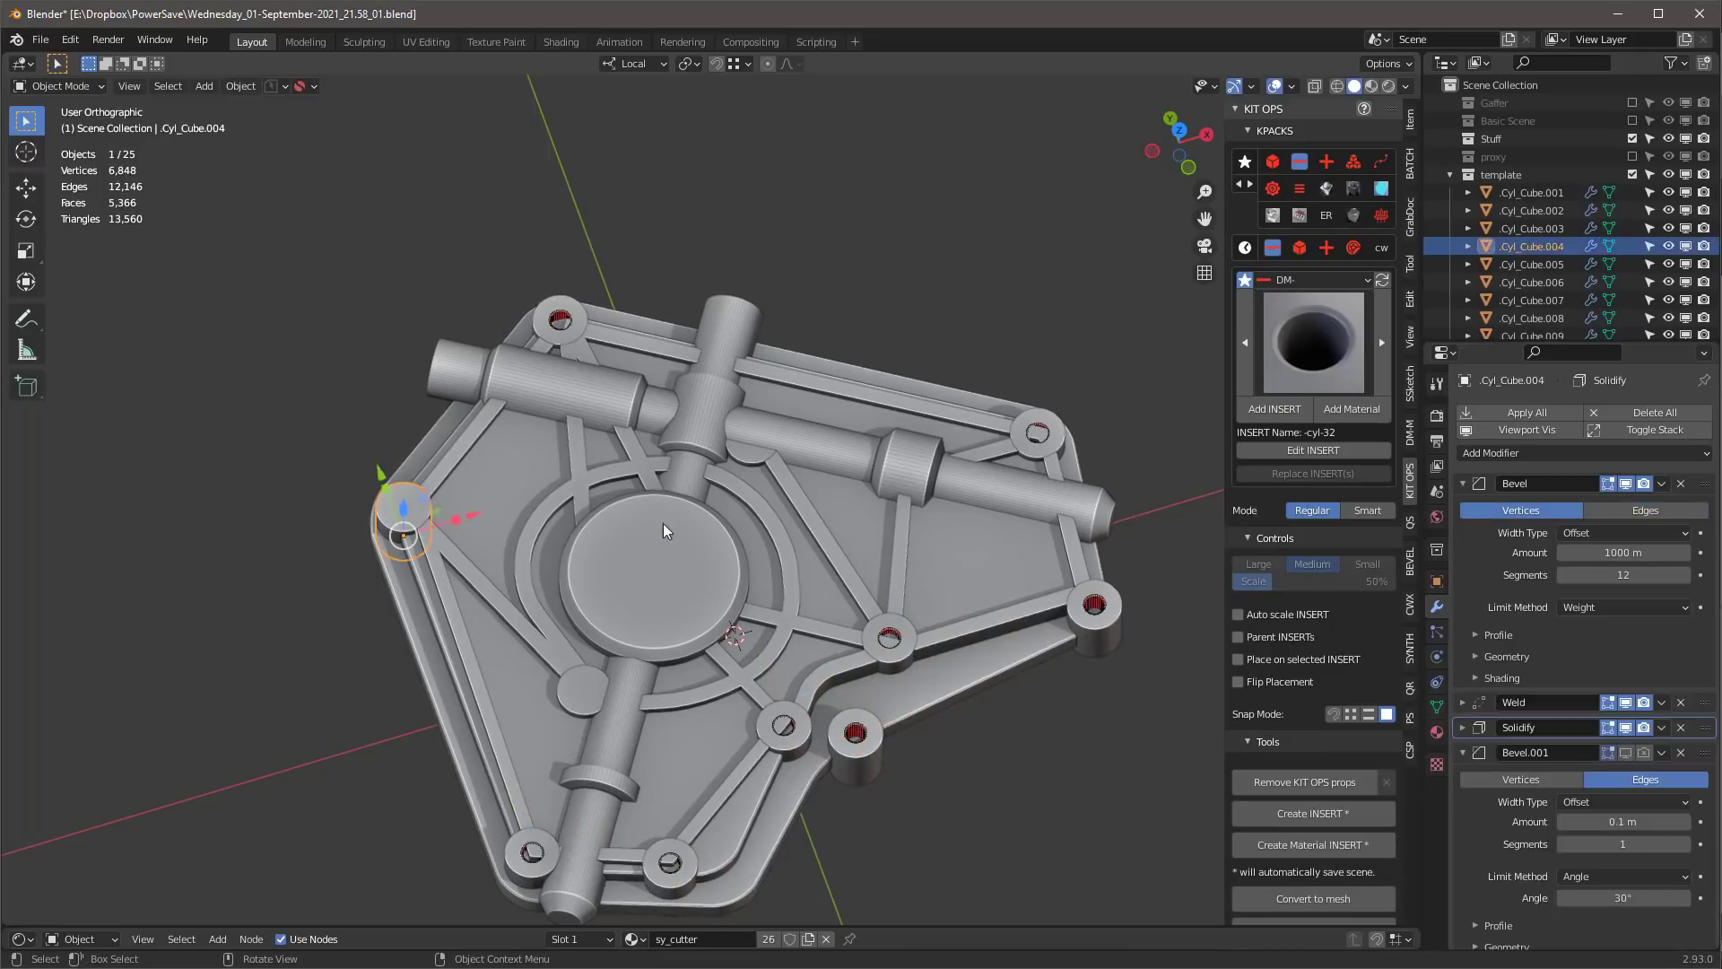
click(1277, 410)
click(404, 508)
click(583, 692)
click(1275, 409)
click(591, 701)
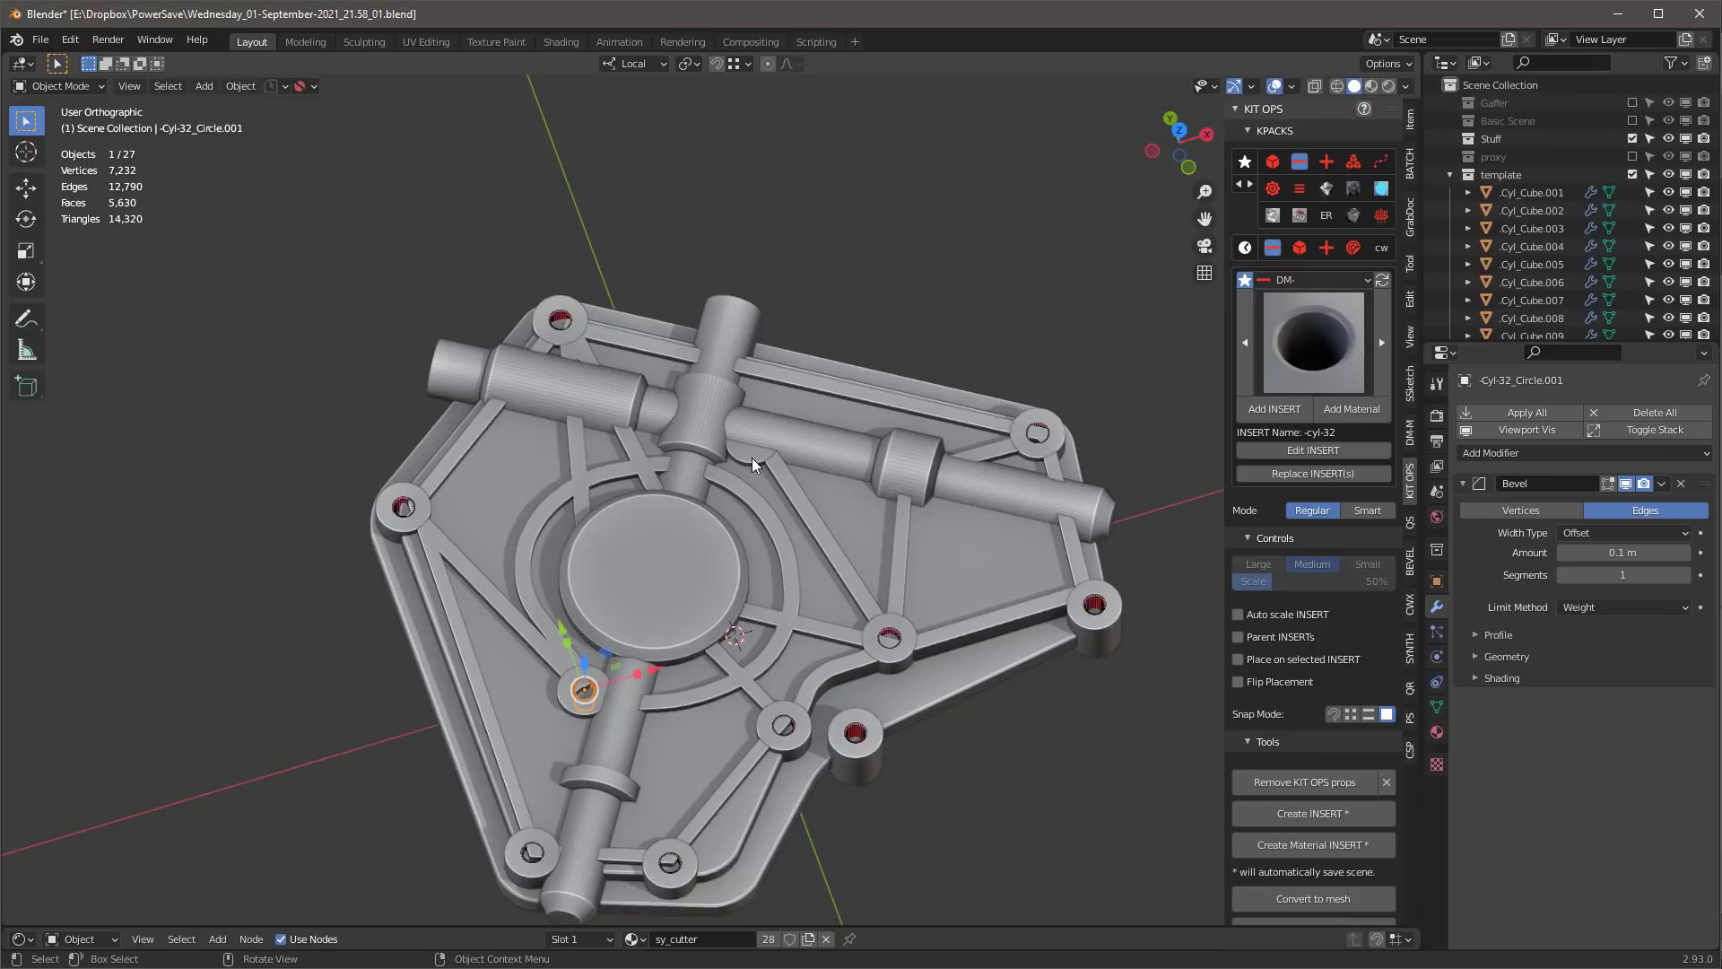
- Place a cyl-32 hole with vertex snapping in the tapered end face of the short pipe
middle_drag(752, 458, 788, 454)
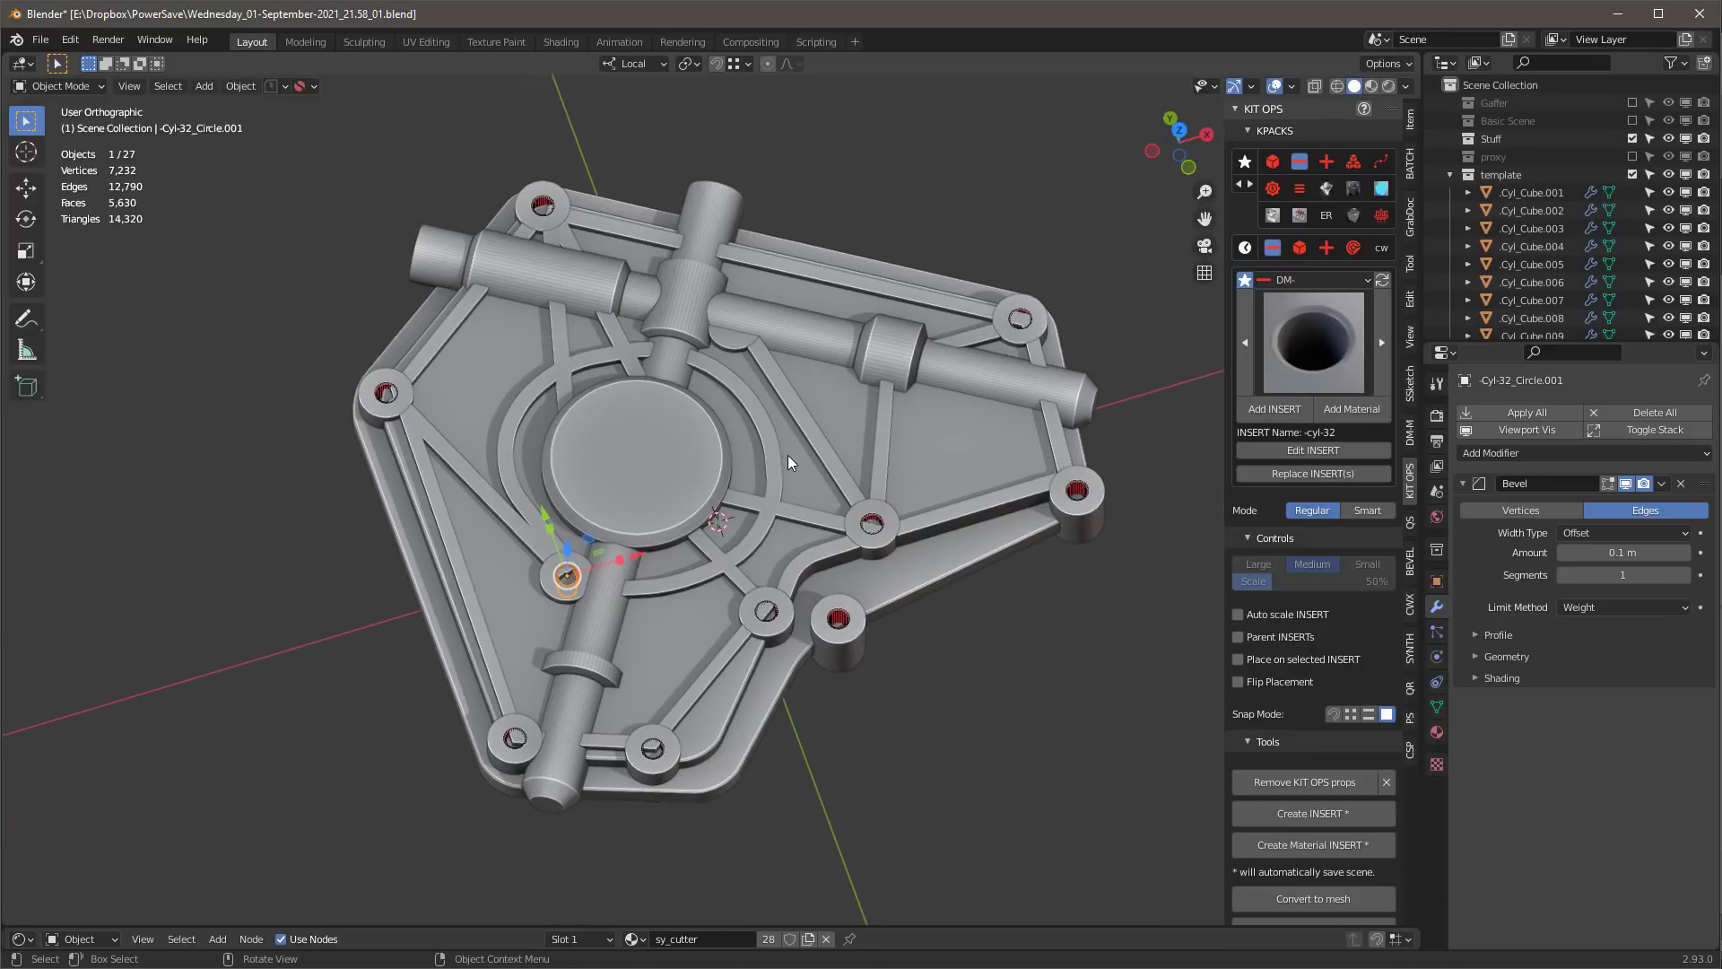
middle_drag(756, 655, 834, 621)
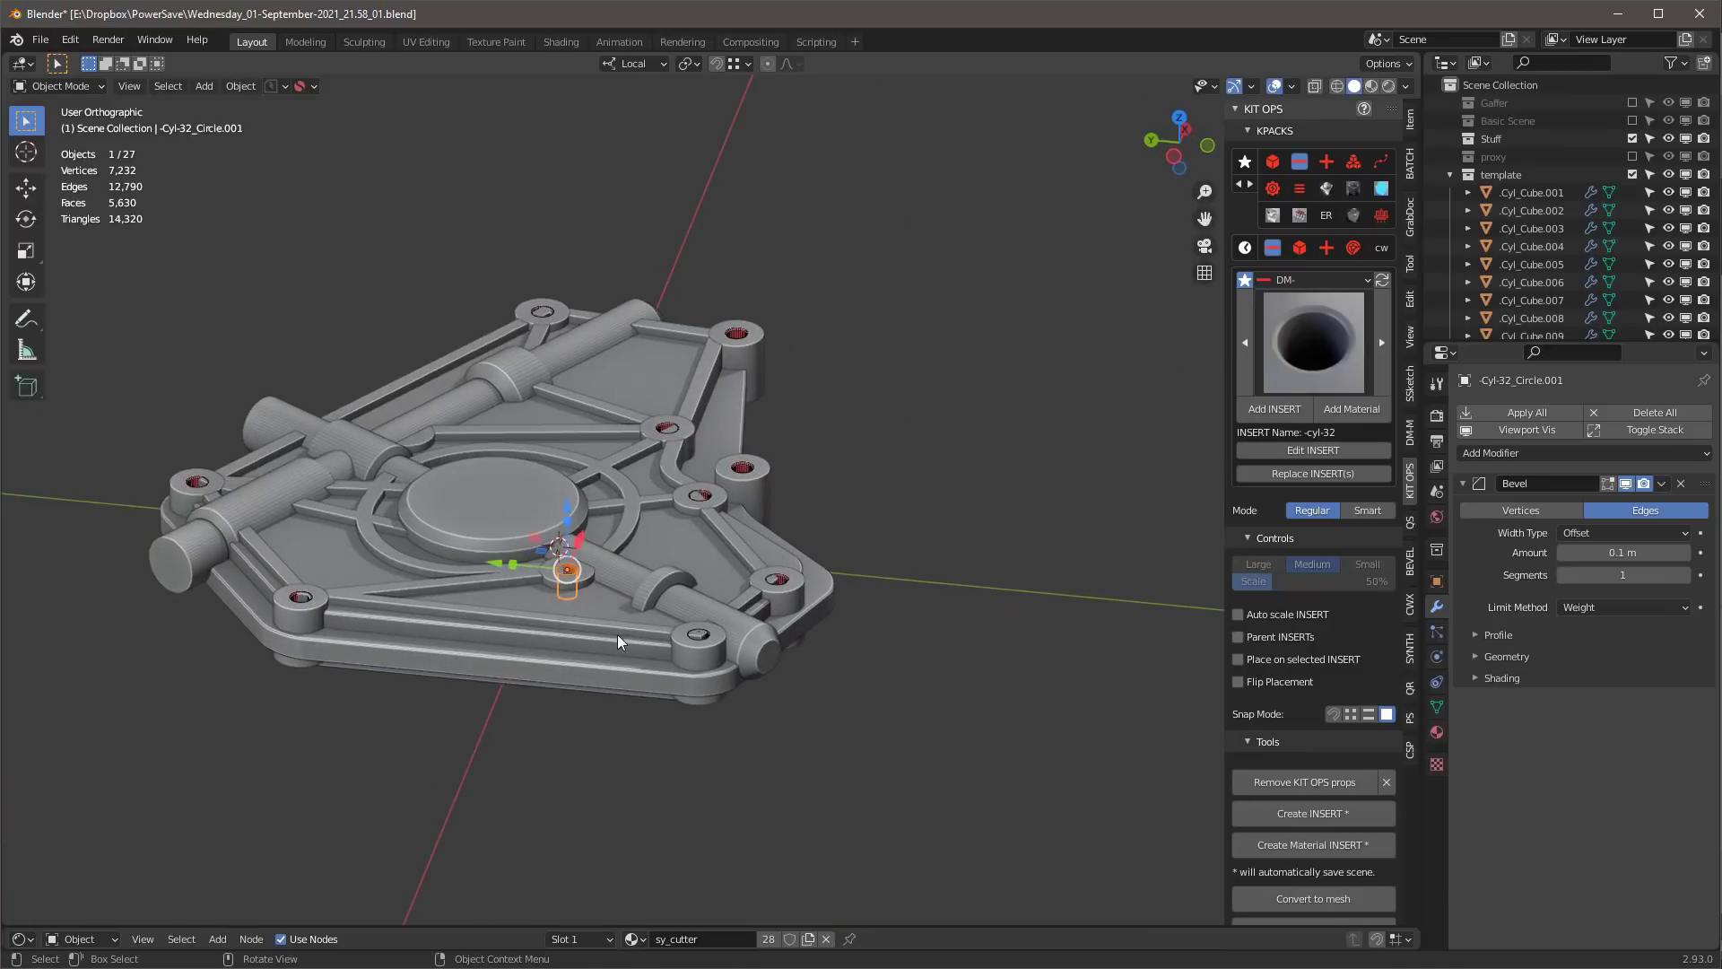
scroll(617, 633, up, 2)
click(833, 675)
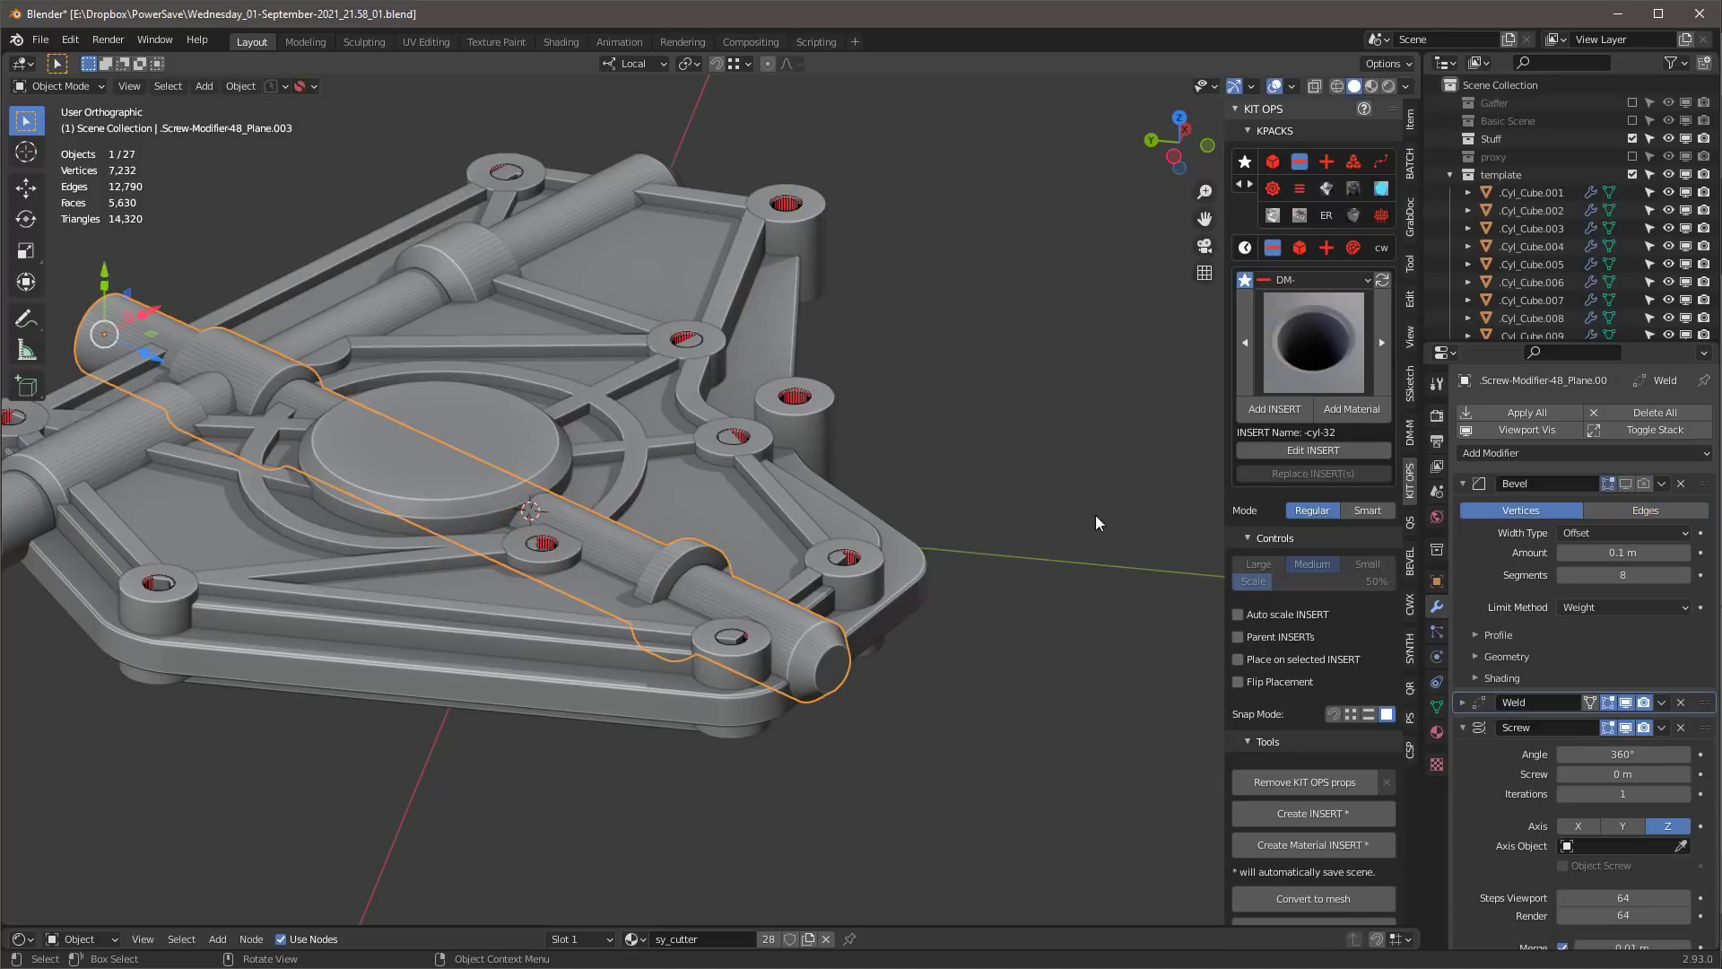
click(1292, 410)
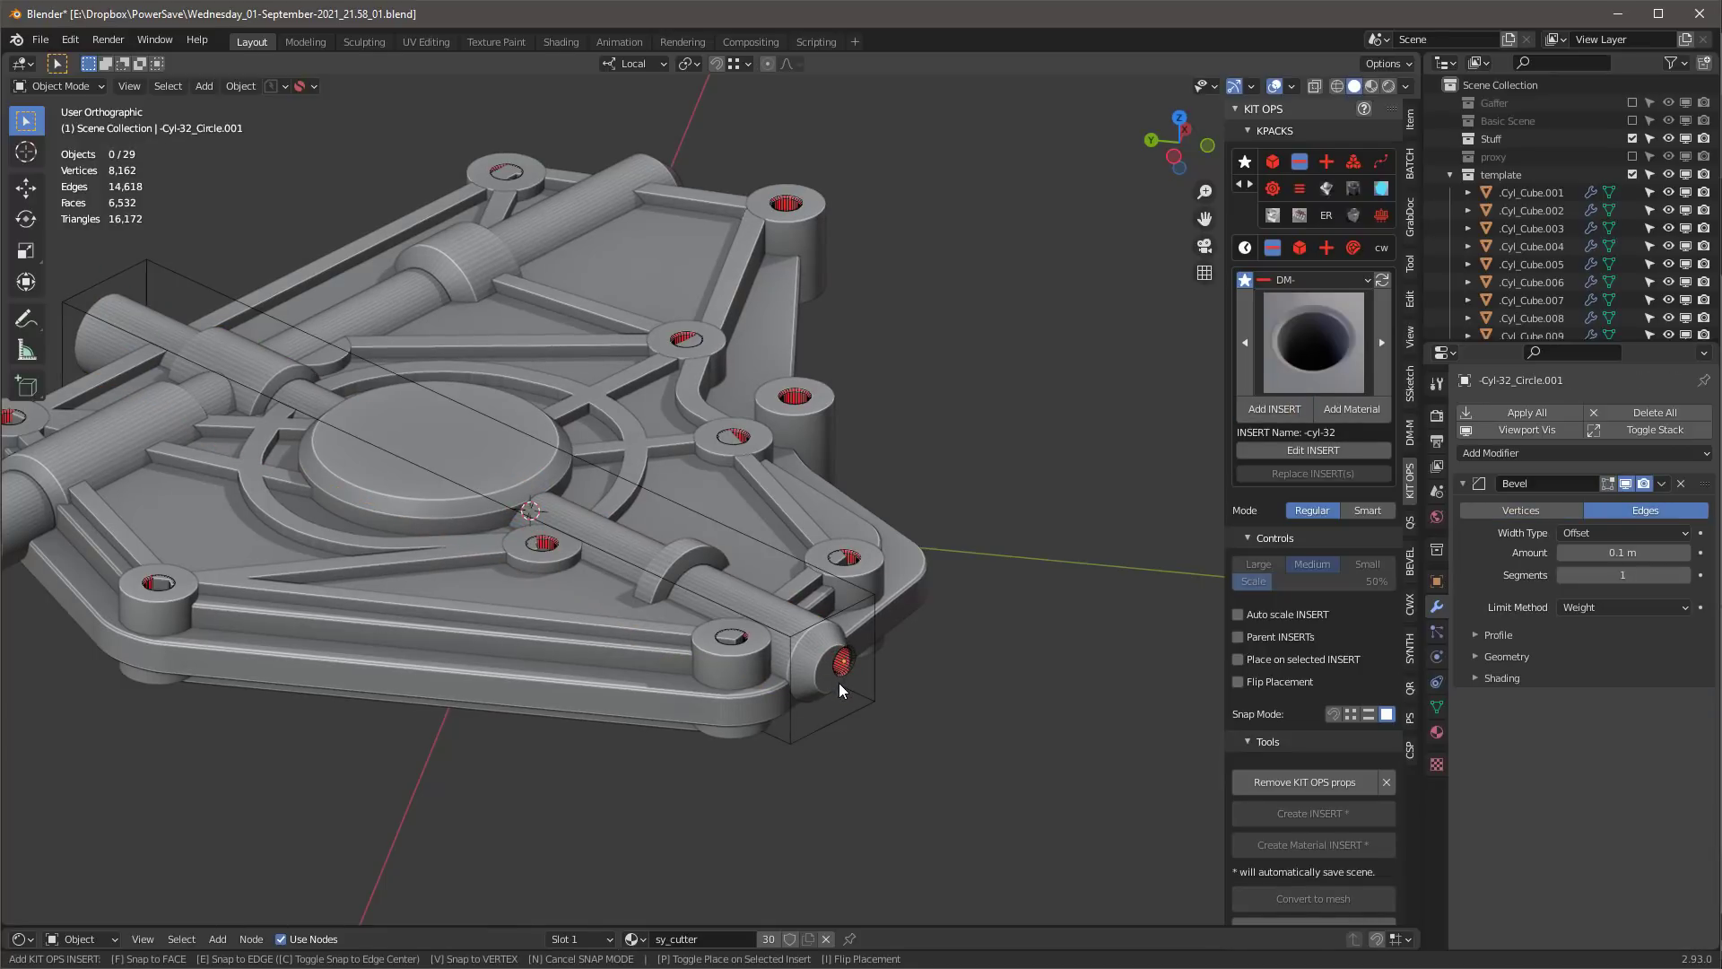
key(v)
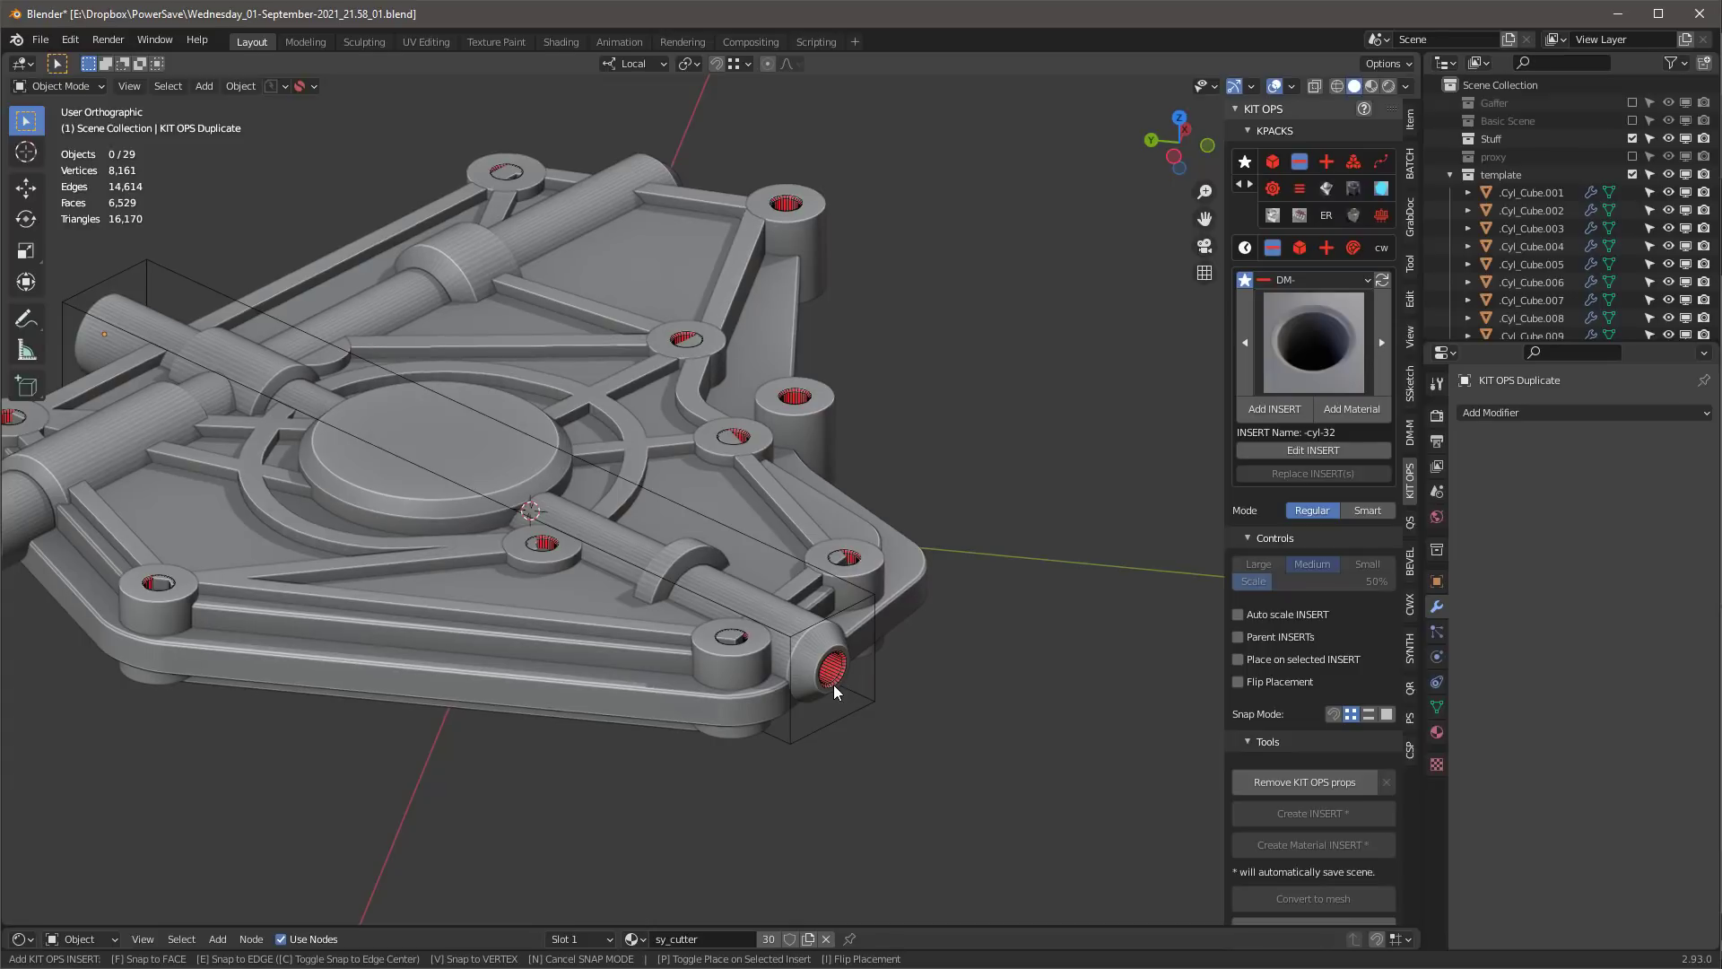
click(832, 685)
- Place a cyl-32 hole at the centre of the long pipe's blunt end face
scroll(833, 685, down, 4)
middle_drag(833, 686, 692, 750)
middle_drag(617, 875, 705, 703)
scroll(705, 703, up, 6)
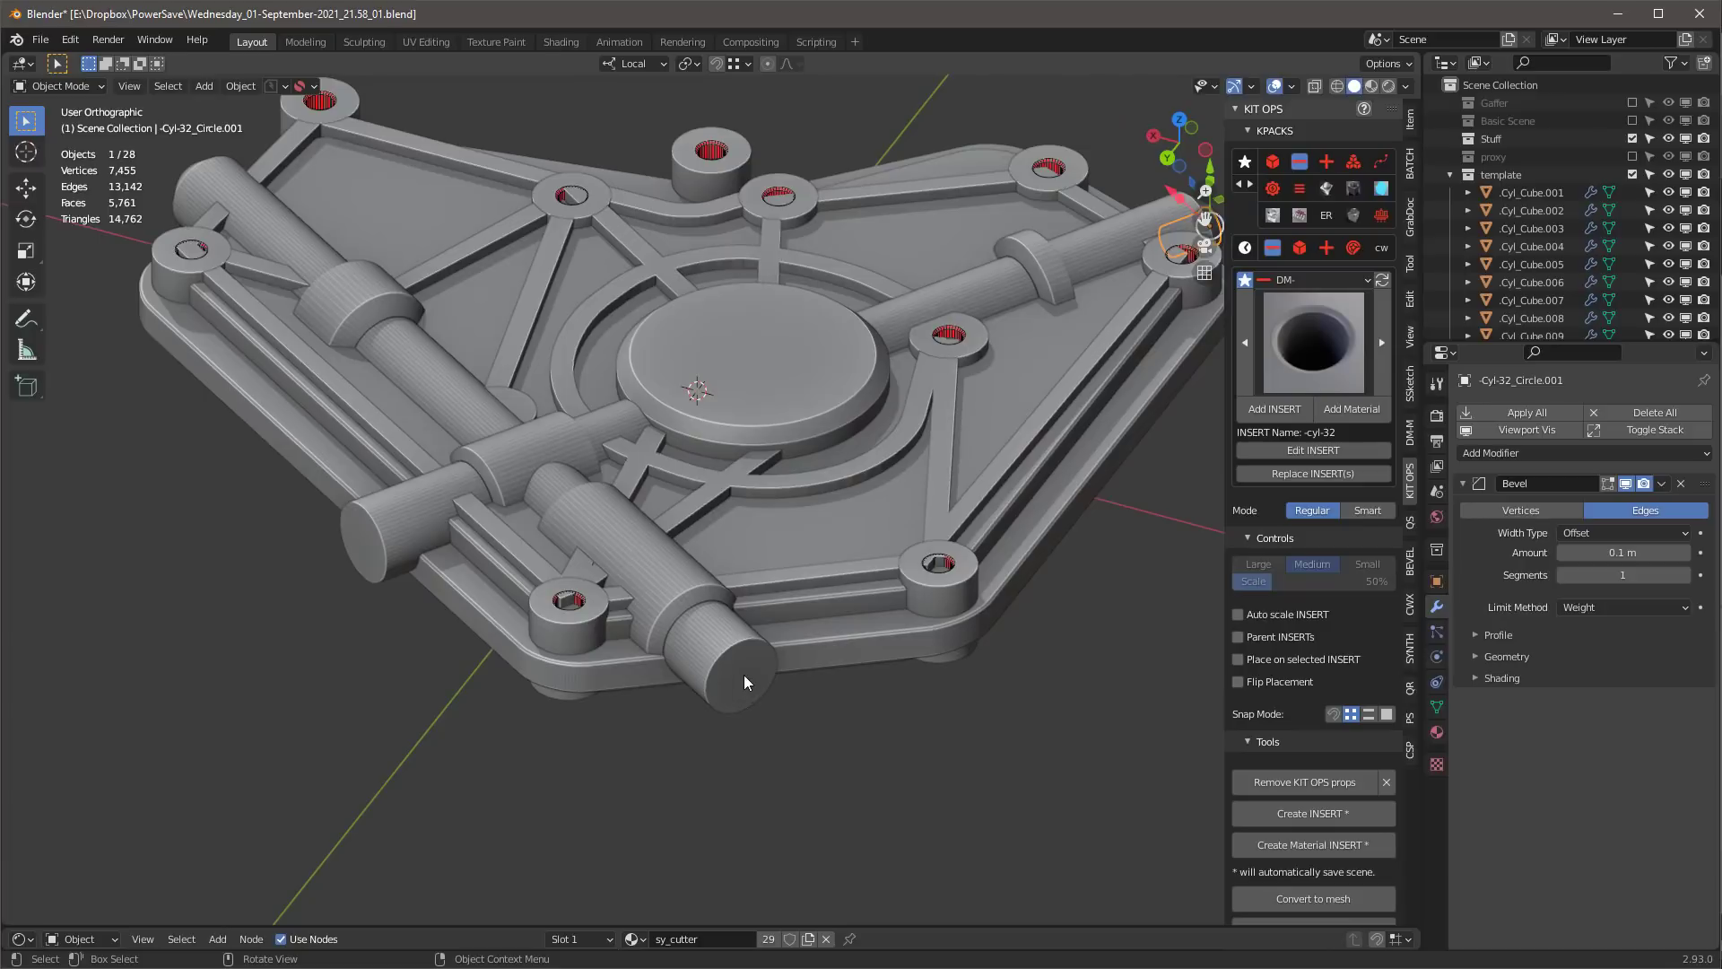
click(744, 674)
click(759, 696)
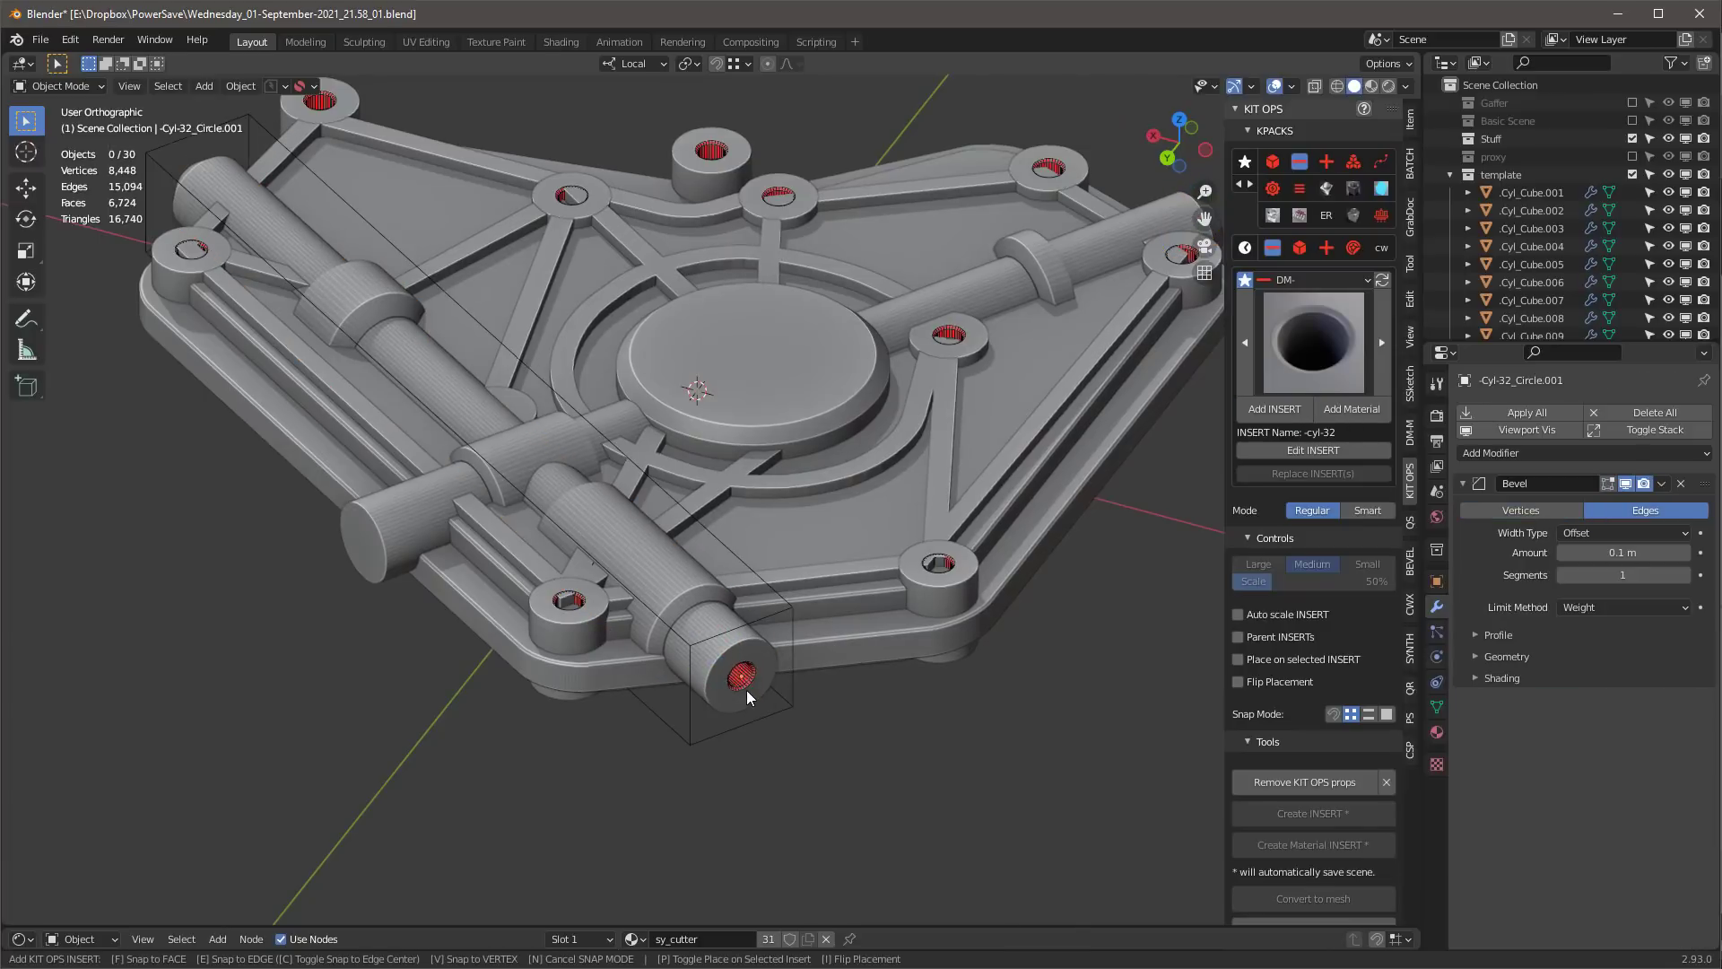
- Place a cyl-32 hole in the tapered end face of the long pipe
scroll(746, 690, down, 5)
middle_drag(747, 691, 997, 802)
scroll(969, 778, up, 6)
click(985, 759)
click(987, 752)
- Place a cyl-32 hole at the centre of the short pipe's blunt end face
scroll(980, 718, down, 5)
middle_drag(723, 709, 645, 525)
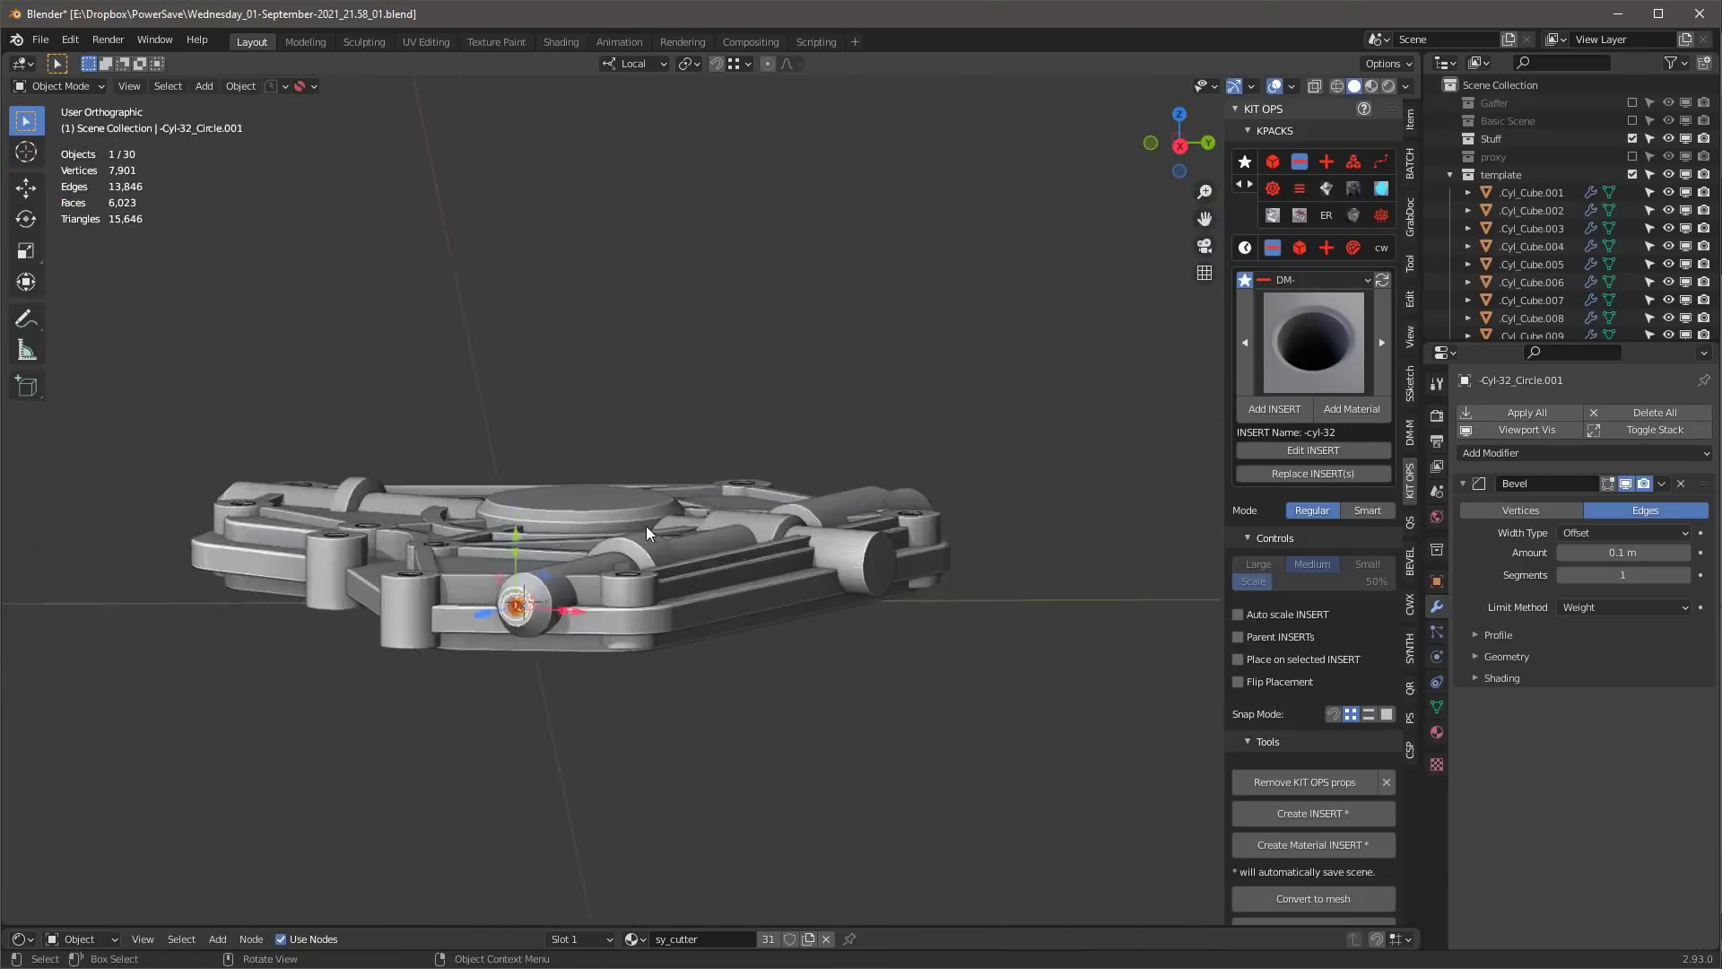
scroll(762, 556, up, 5)
click(976, 639)
drag(976, 636, 984, 606)
middle_drag(951, 596, 865, 632)
scroll(884, 639, down, 5)
click(942, 709)
middle_drag(942, 708, 971, 766)
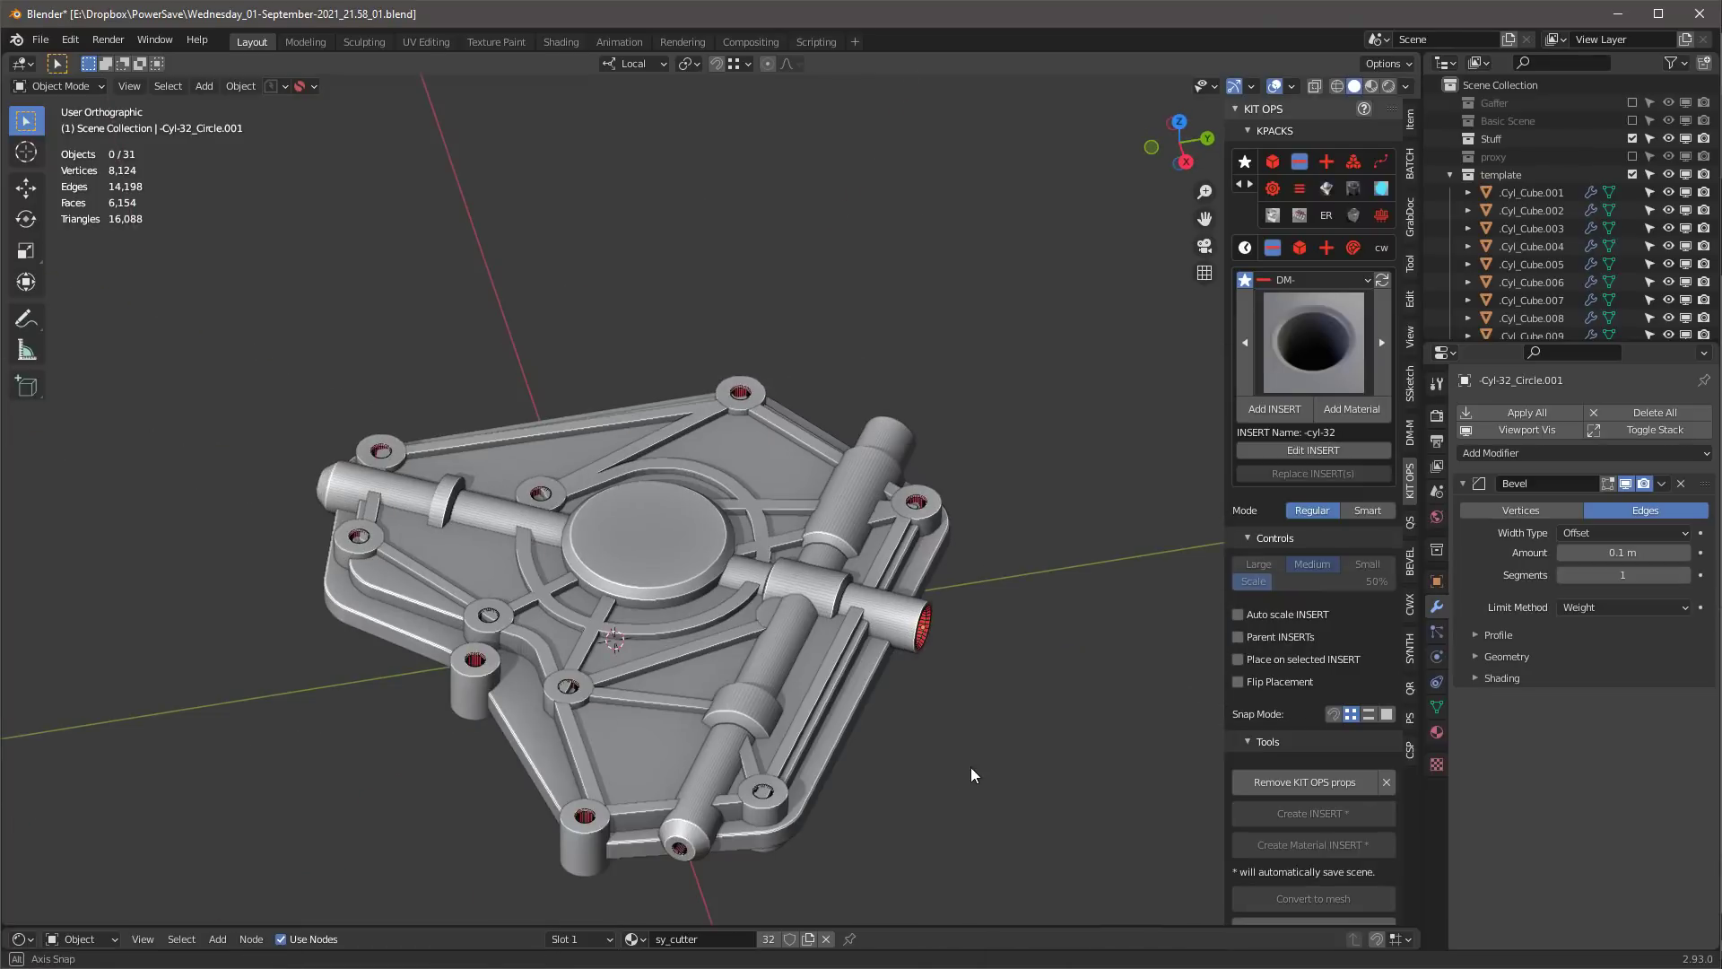
- Place a screw-modifier insert with face snapping at the centre of the round disc, scaled to leave a narrow rim
click(659, 565)
middle_drag(658, 567, 741, 541)
click(1342, 344)
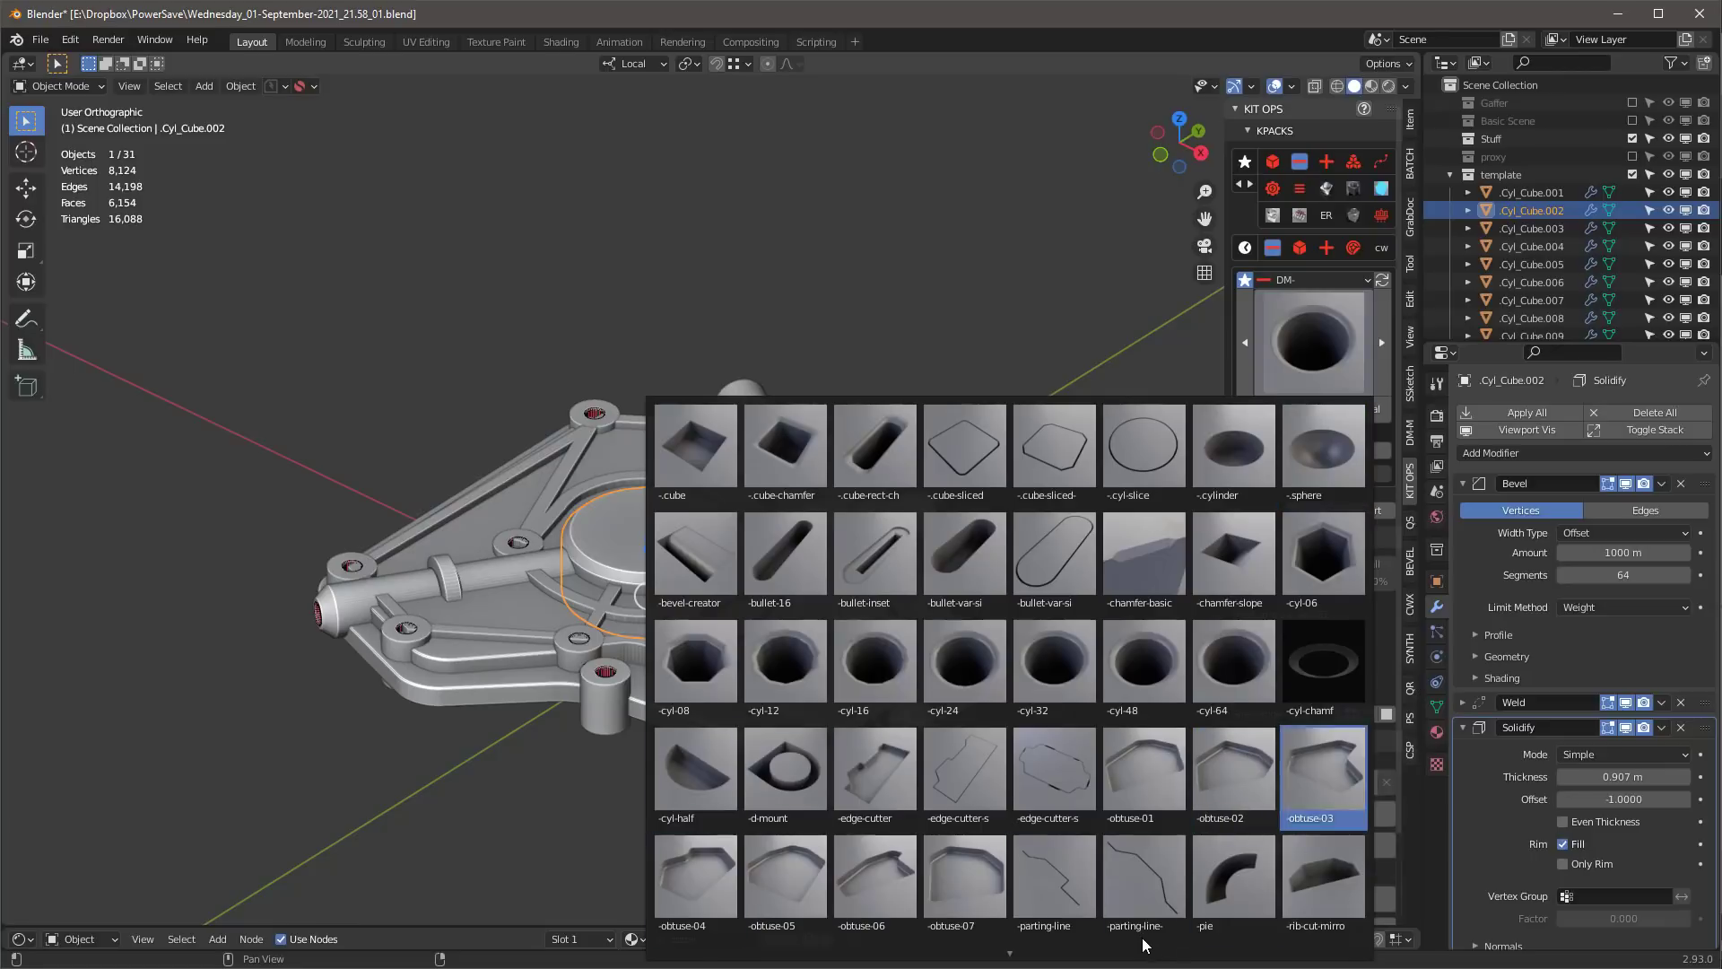
scroll(1031, 852, down, 4)
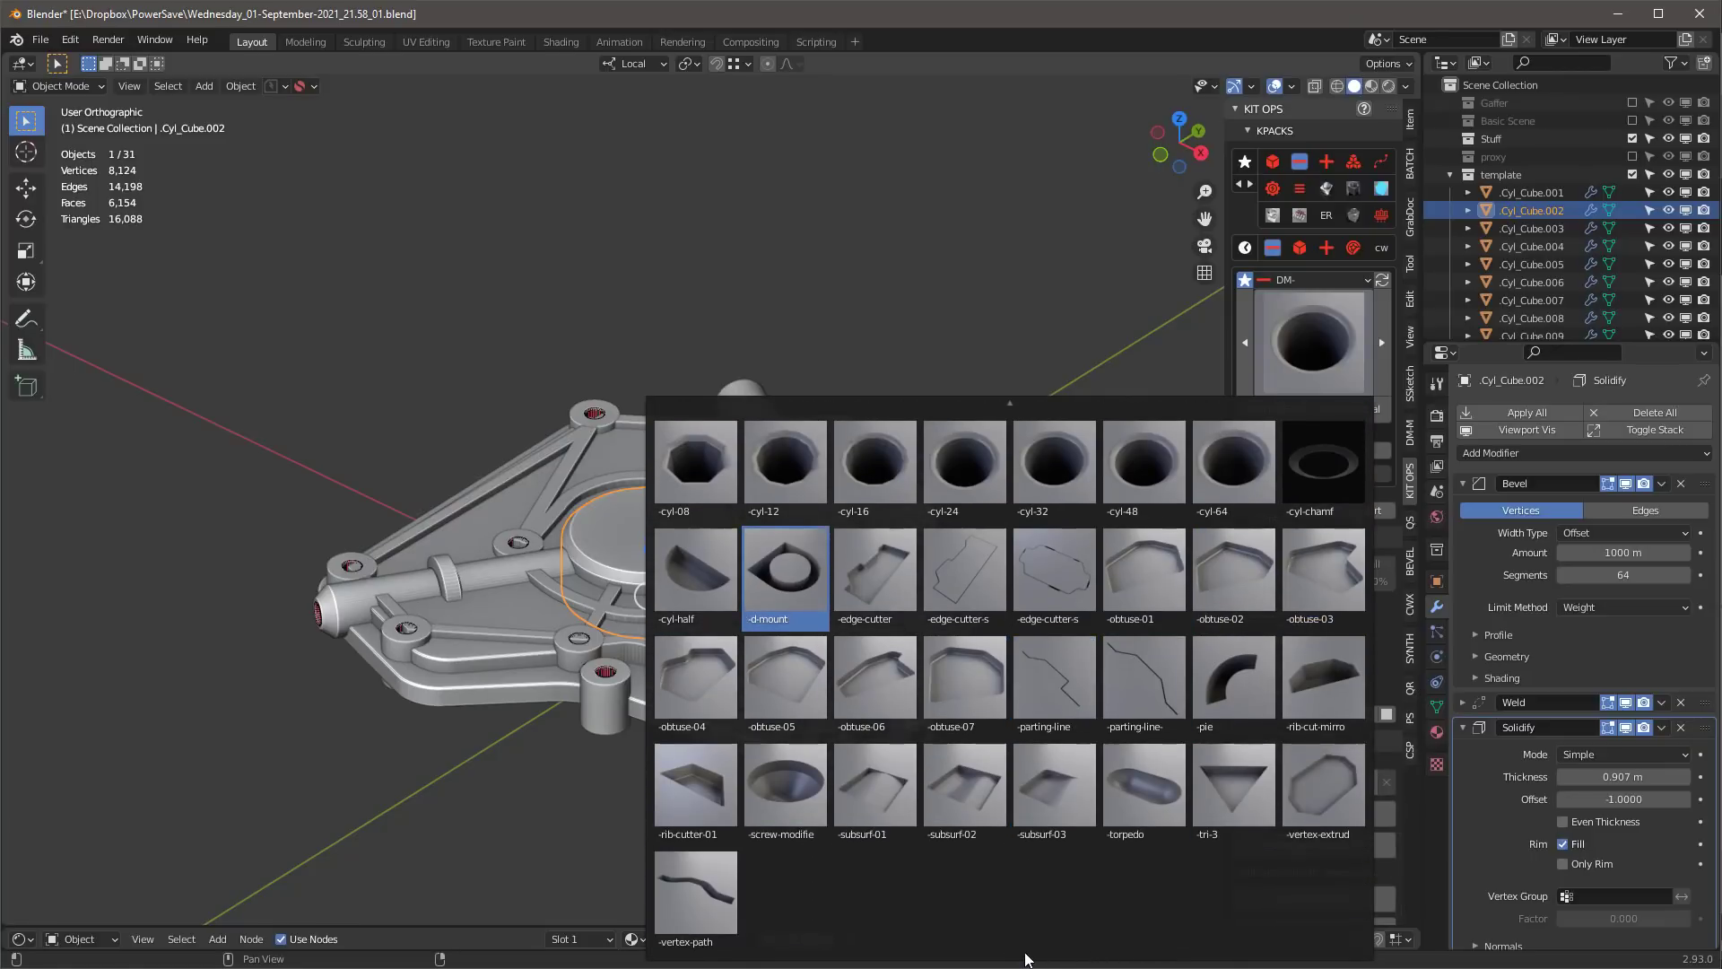
click(783, 784)
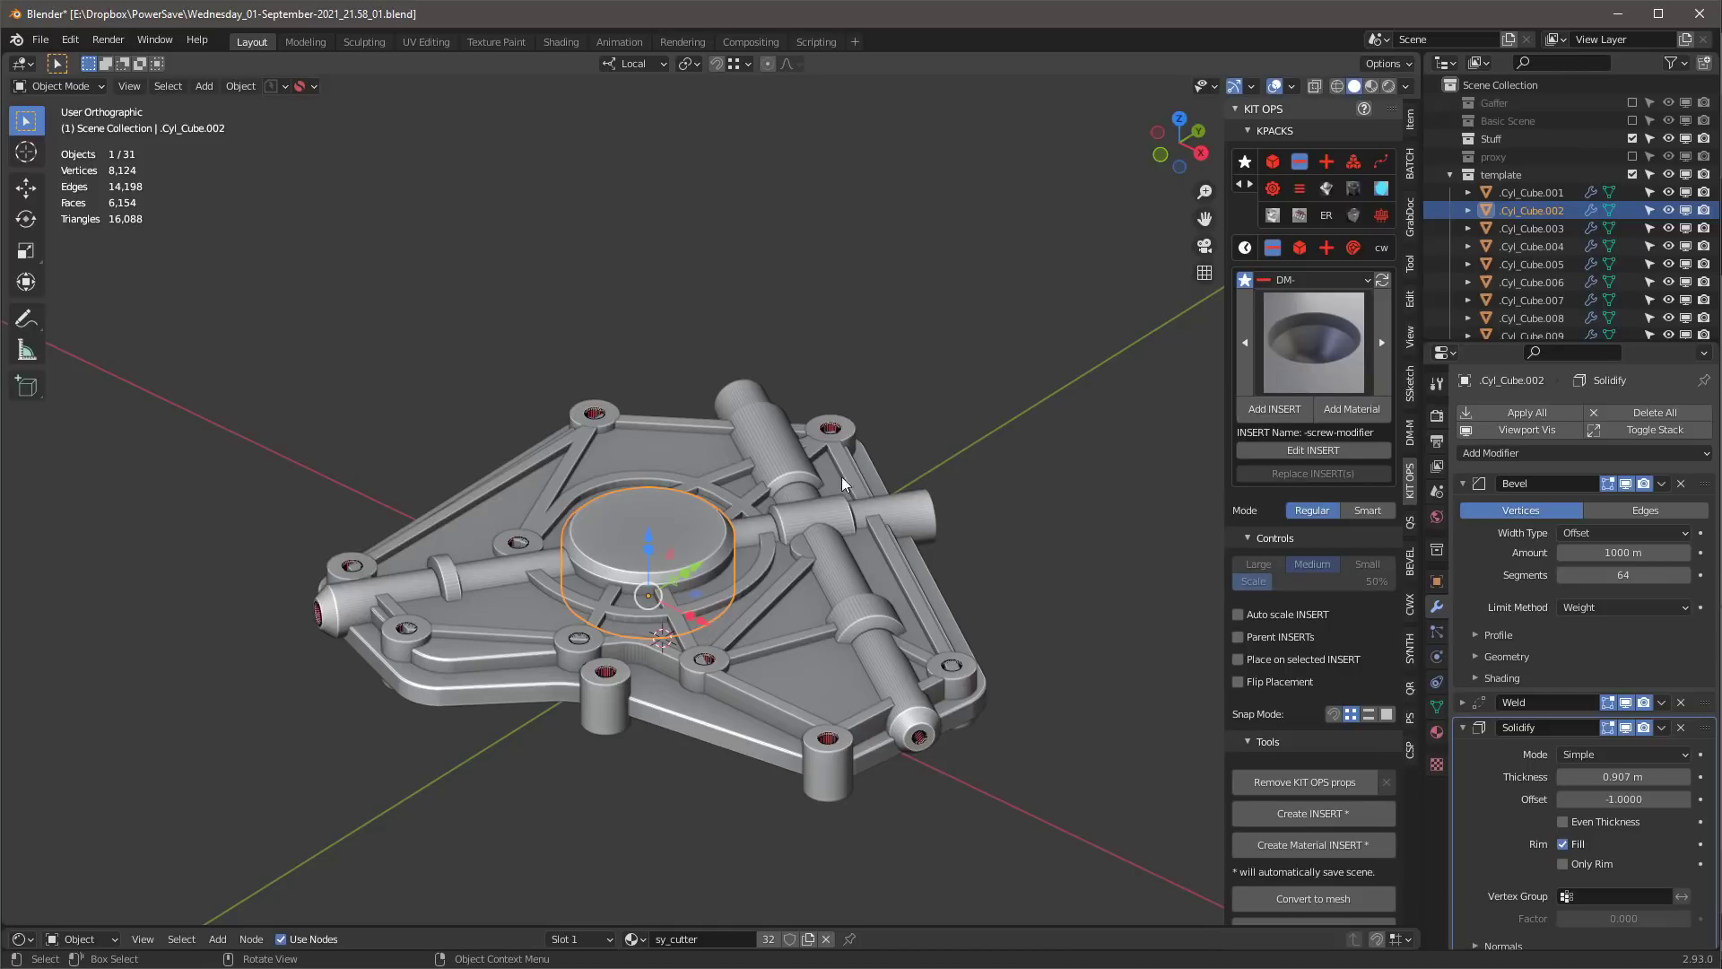
click(1284, 410)
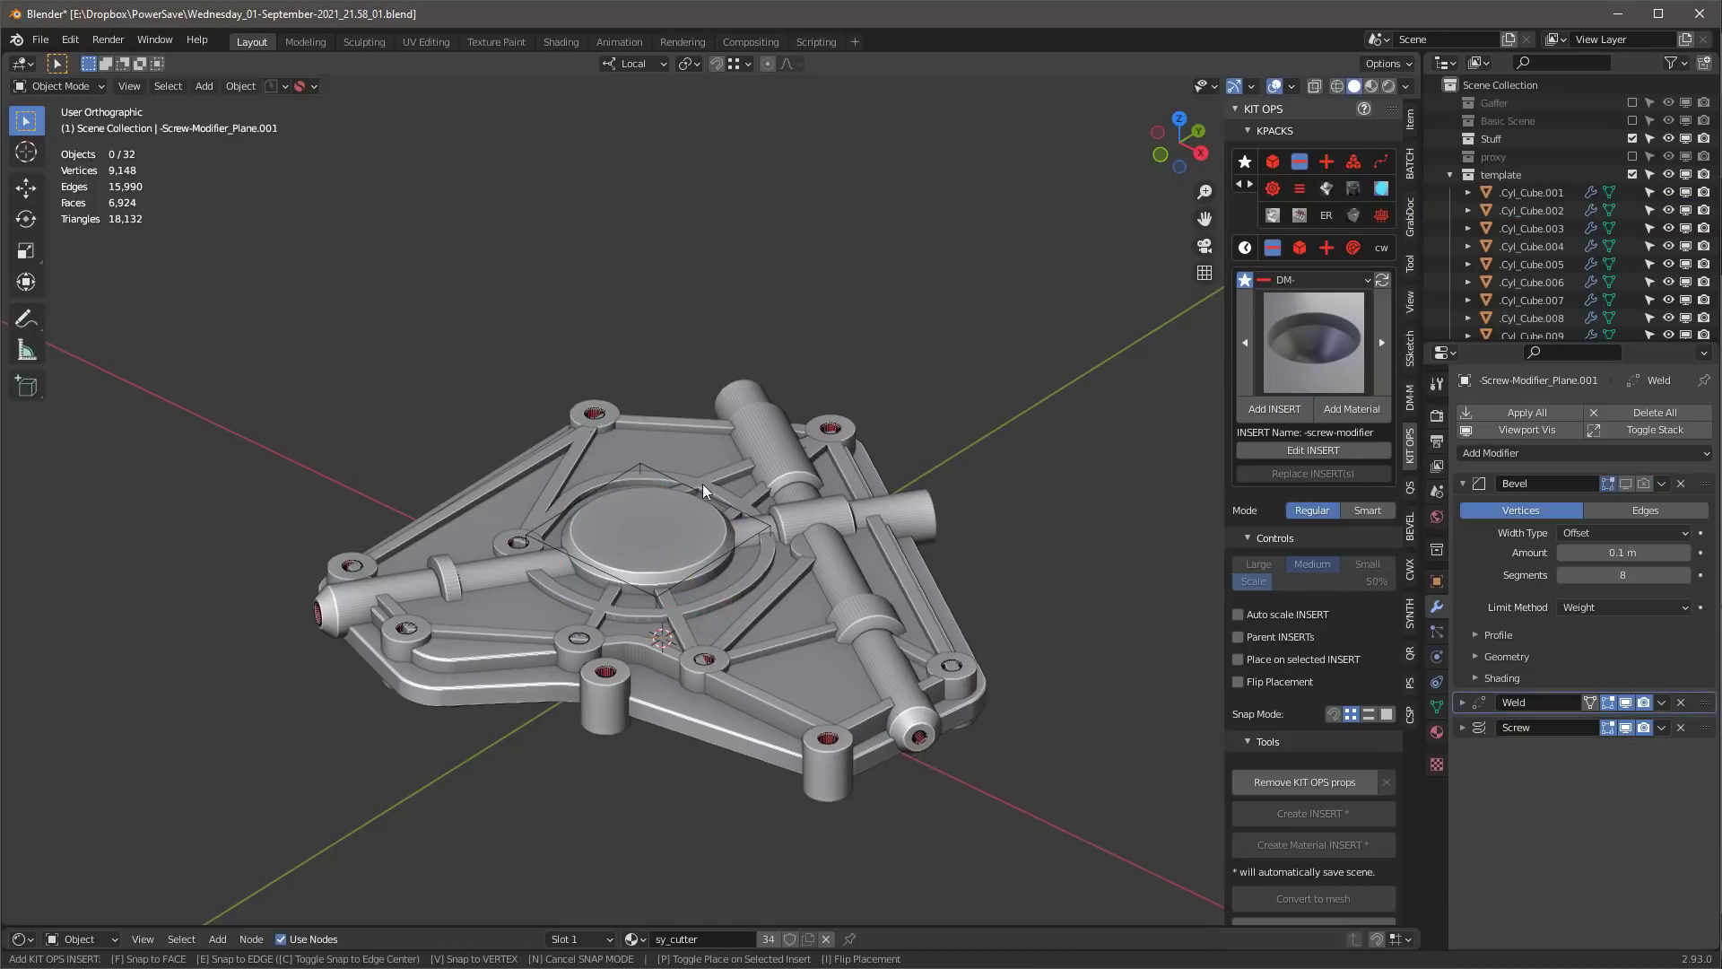
key(f)
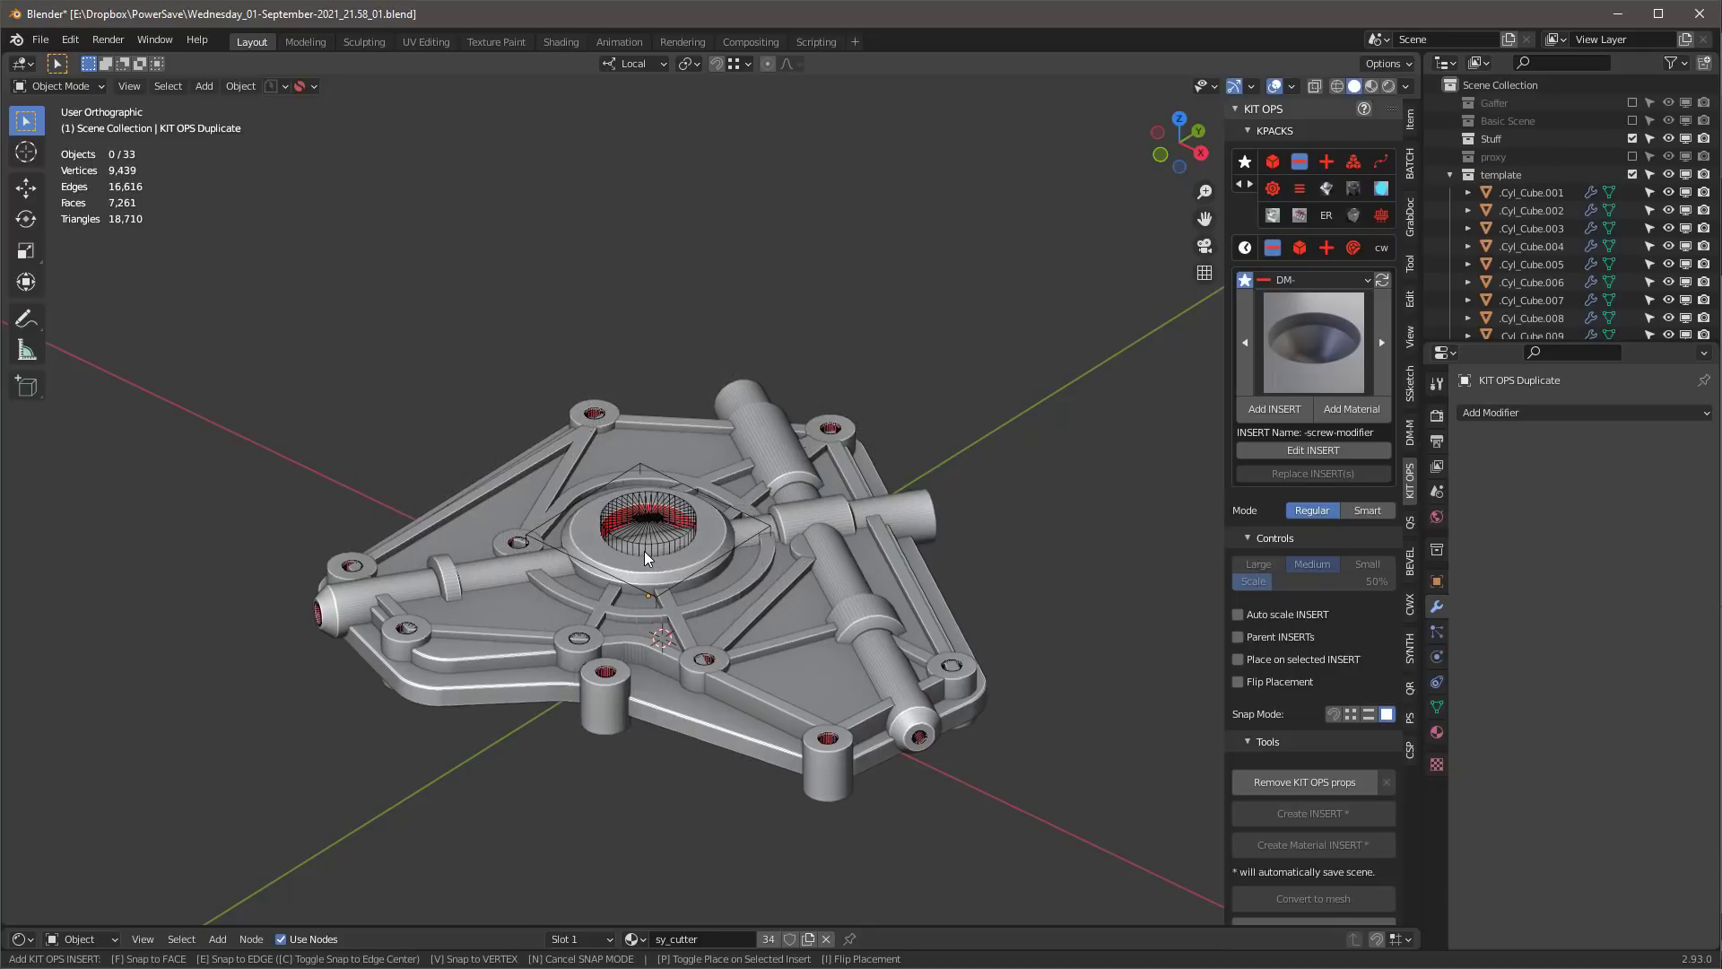
scroll(644, 551, up, 5)
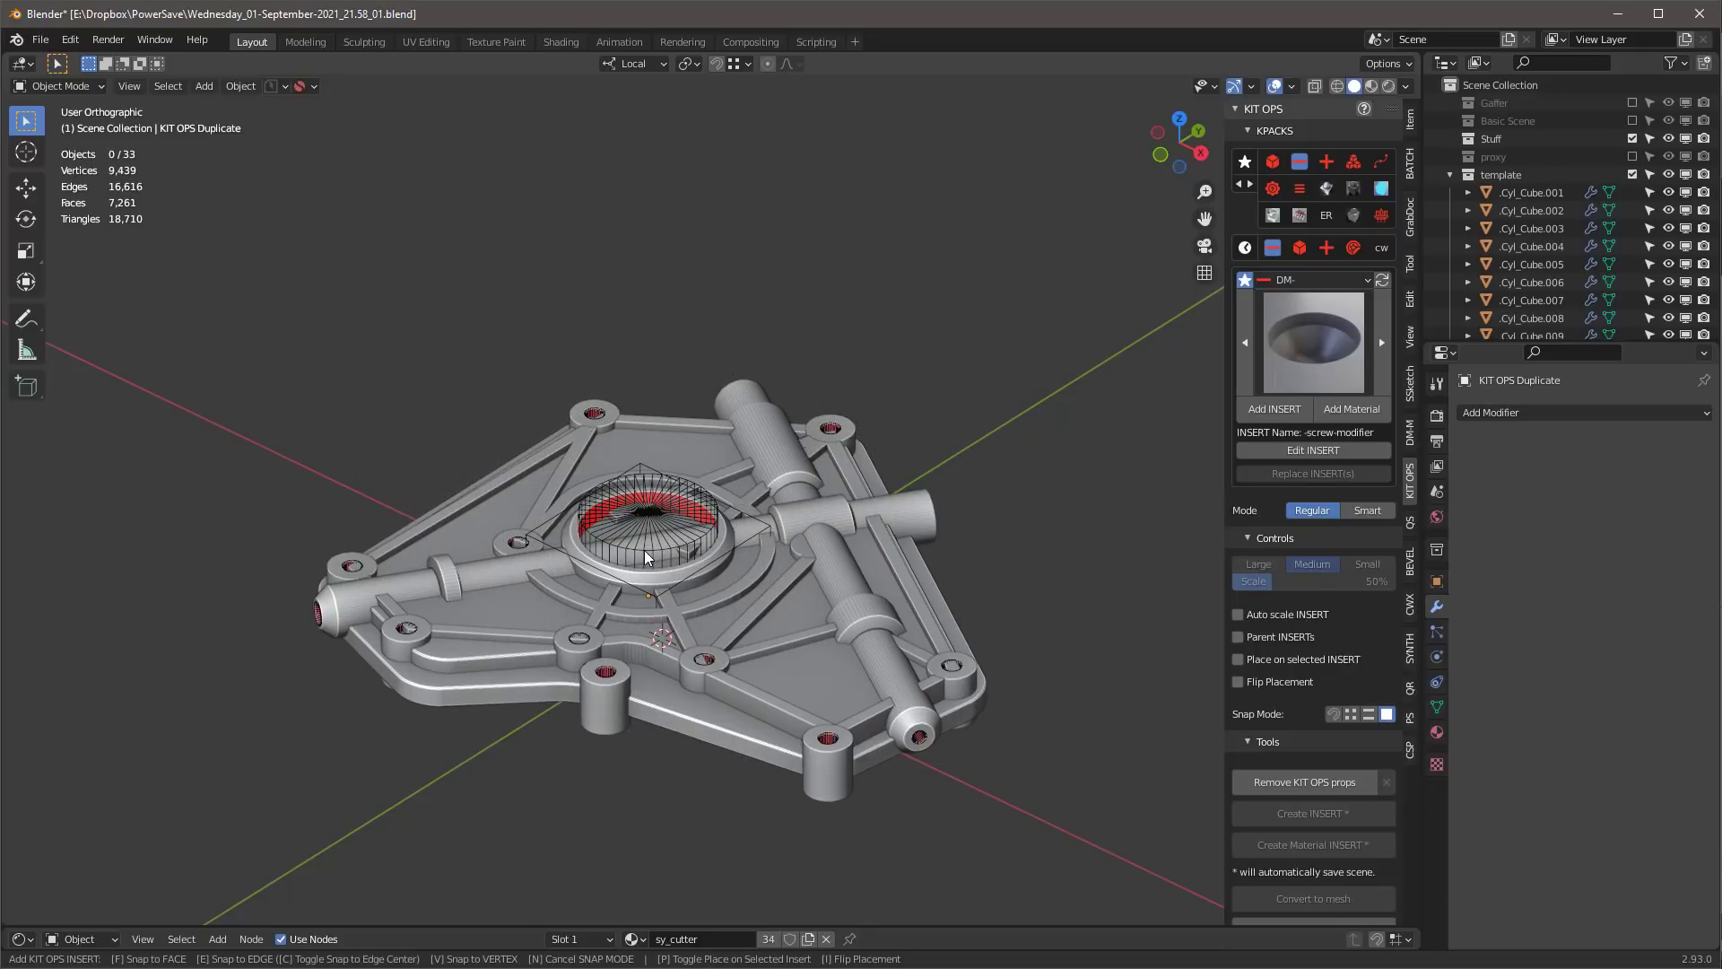
click(644, 548)
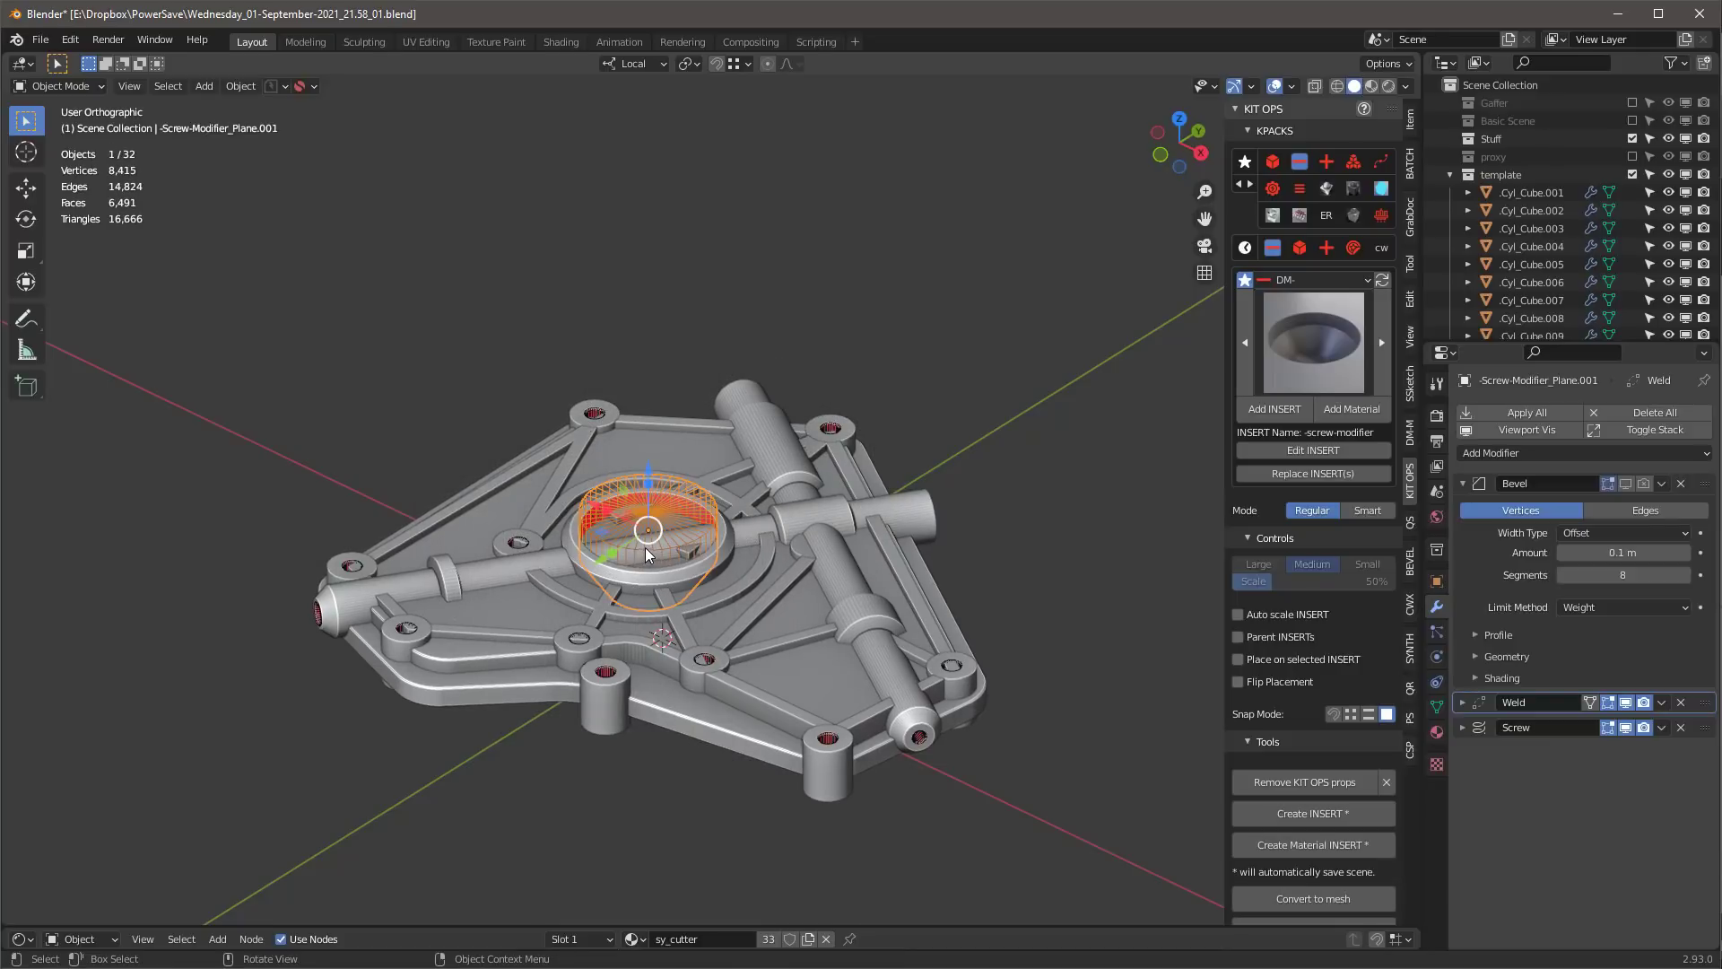
- In front view with X-ray, delete the two bottom vertices of the screw-modifier cutter's profile
key(KP_1)
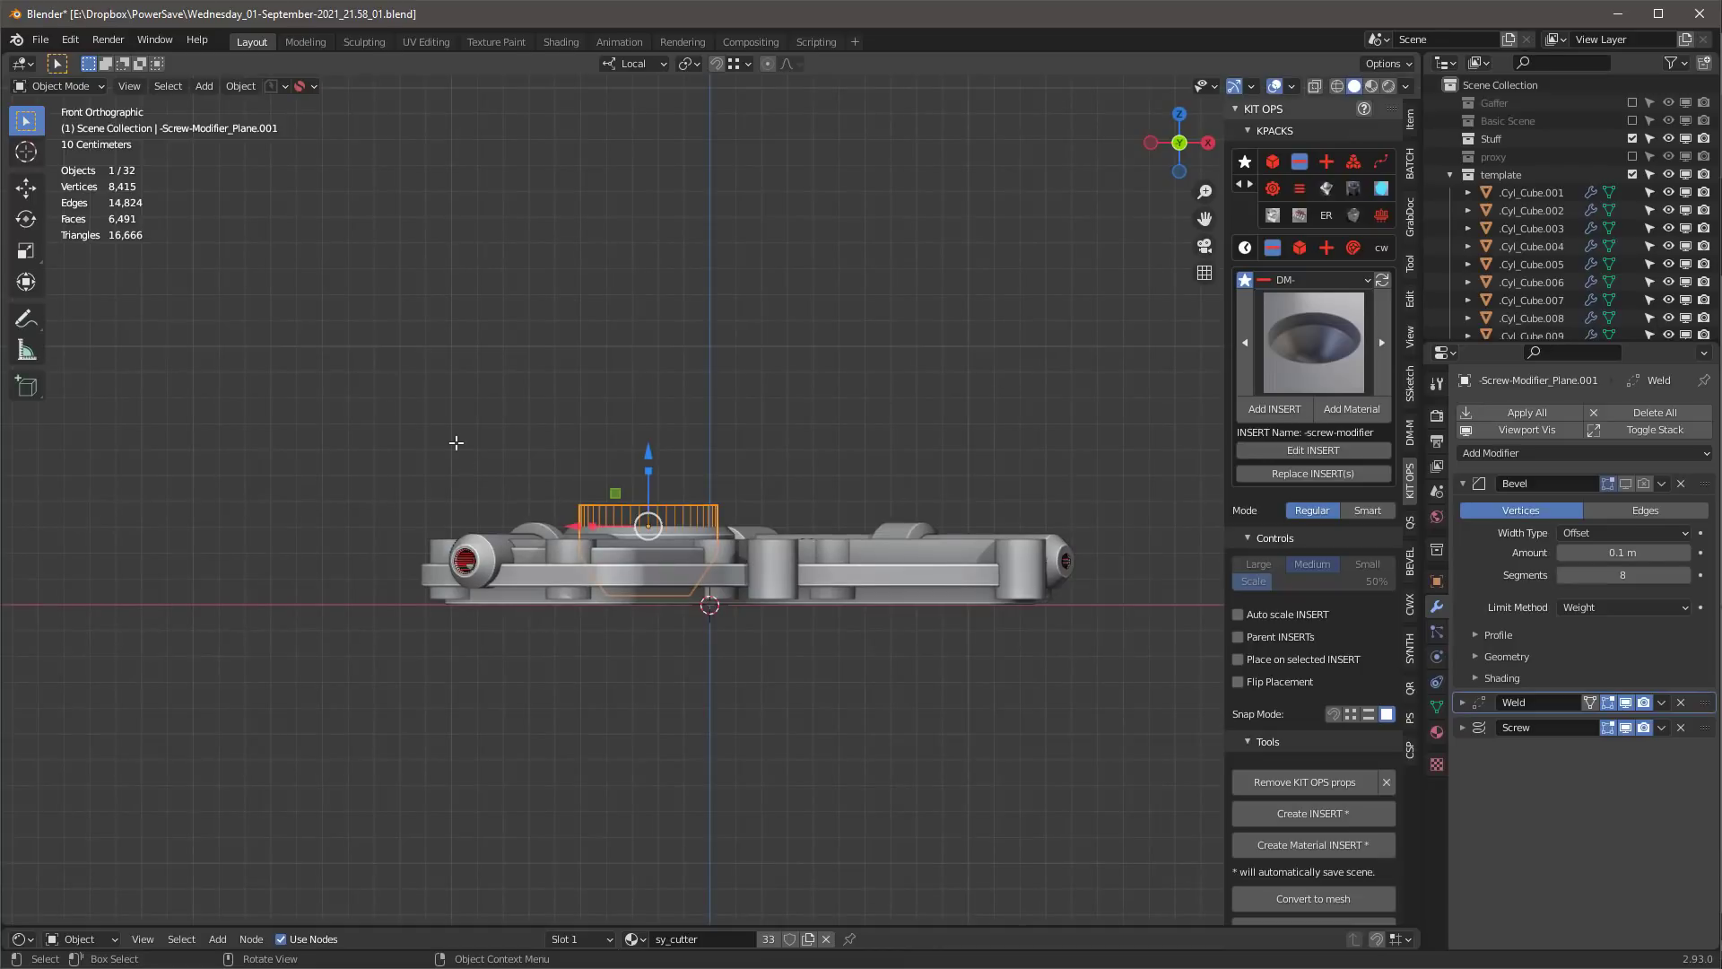
key(Tab)
scroll(454, 417, up, 2)
scroll(538, 415, down, 1)
scroll(552, 377, up, 3)
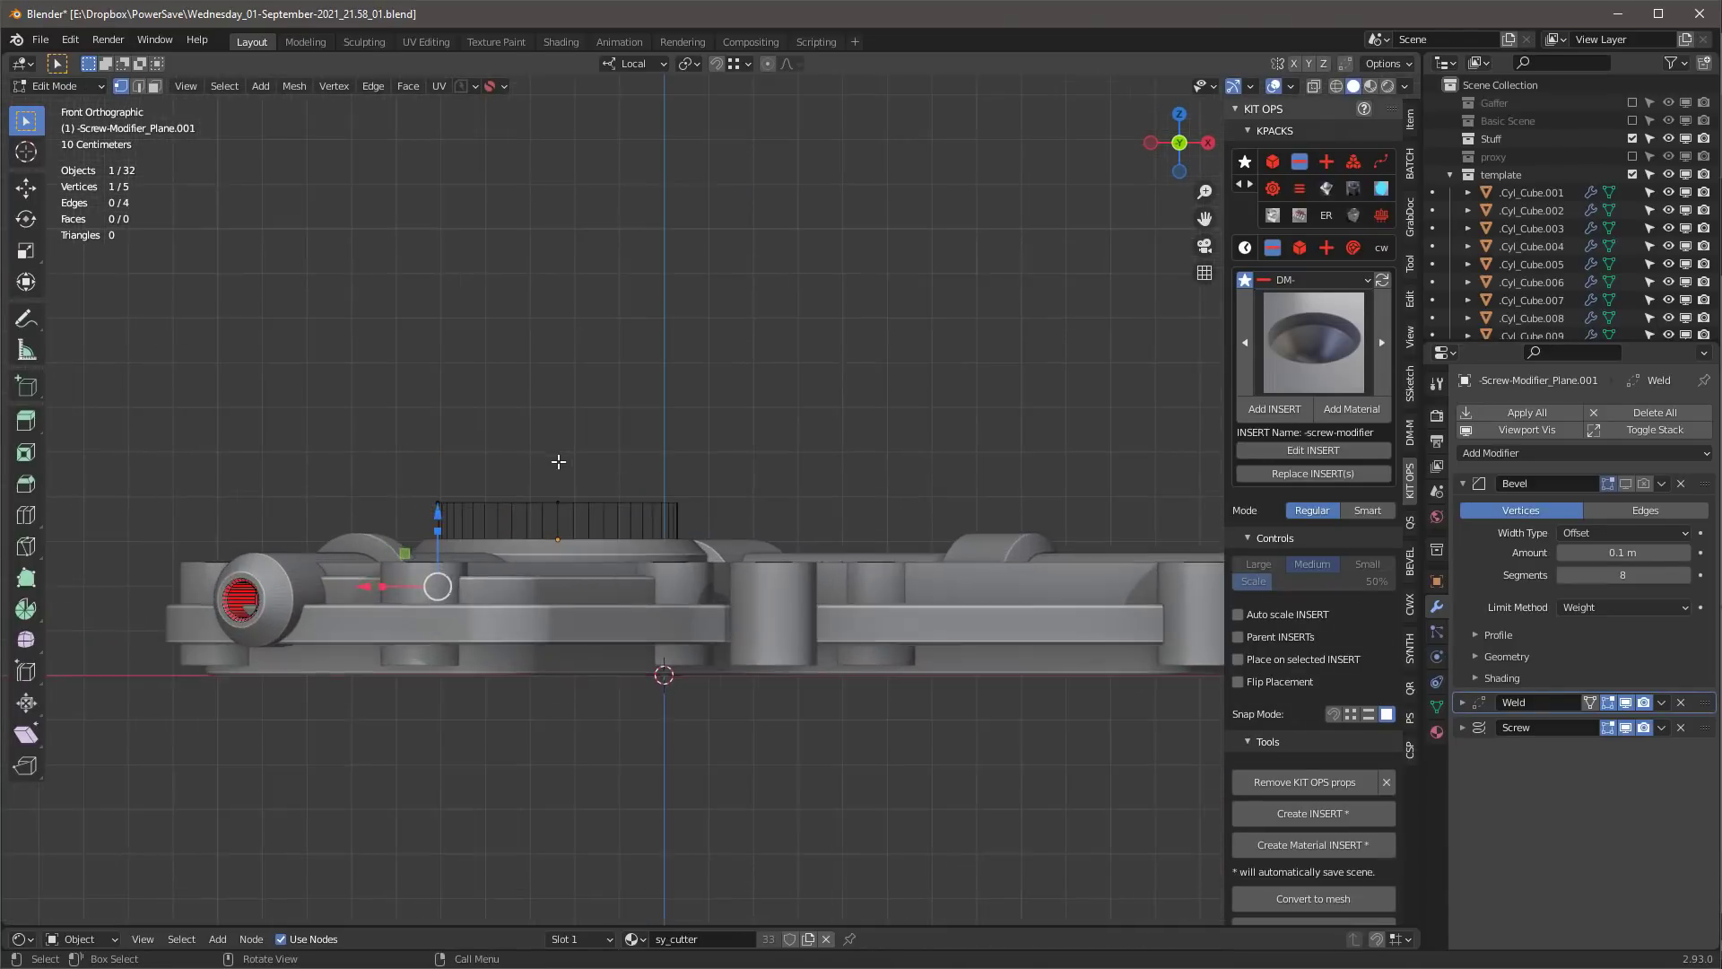
scroll(713, 538, up, 1)
key(alt+z)
drag(816, 570, 414, 798)
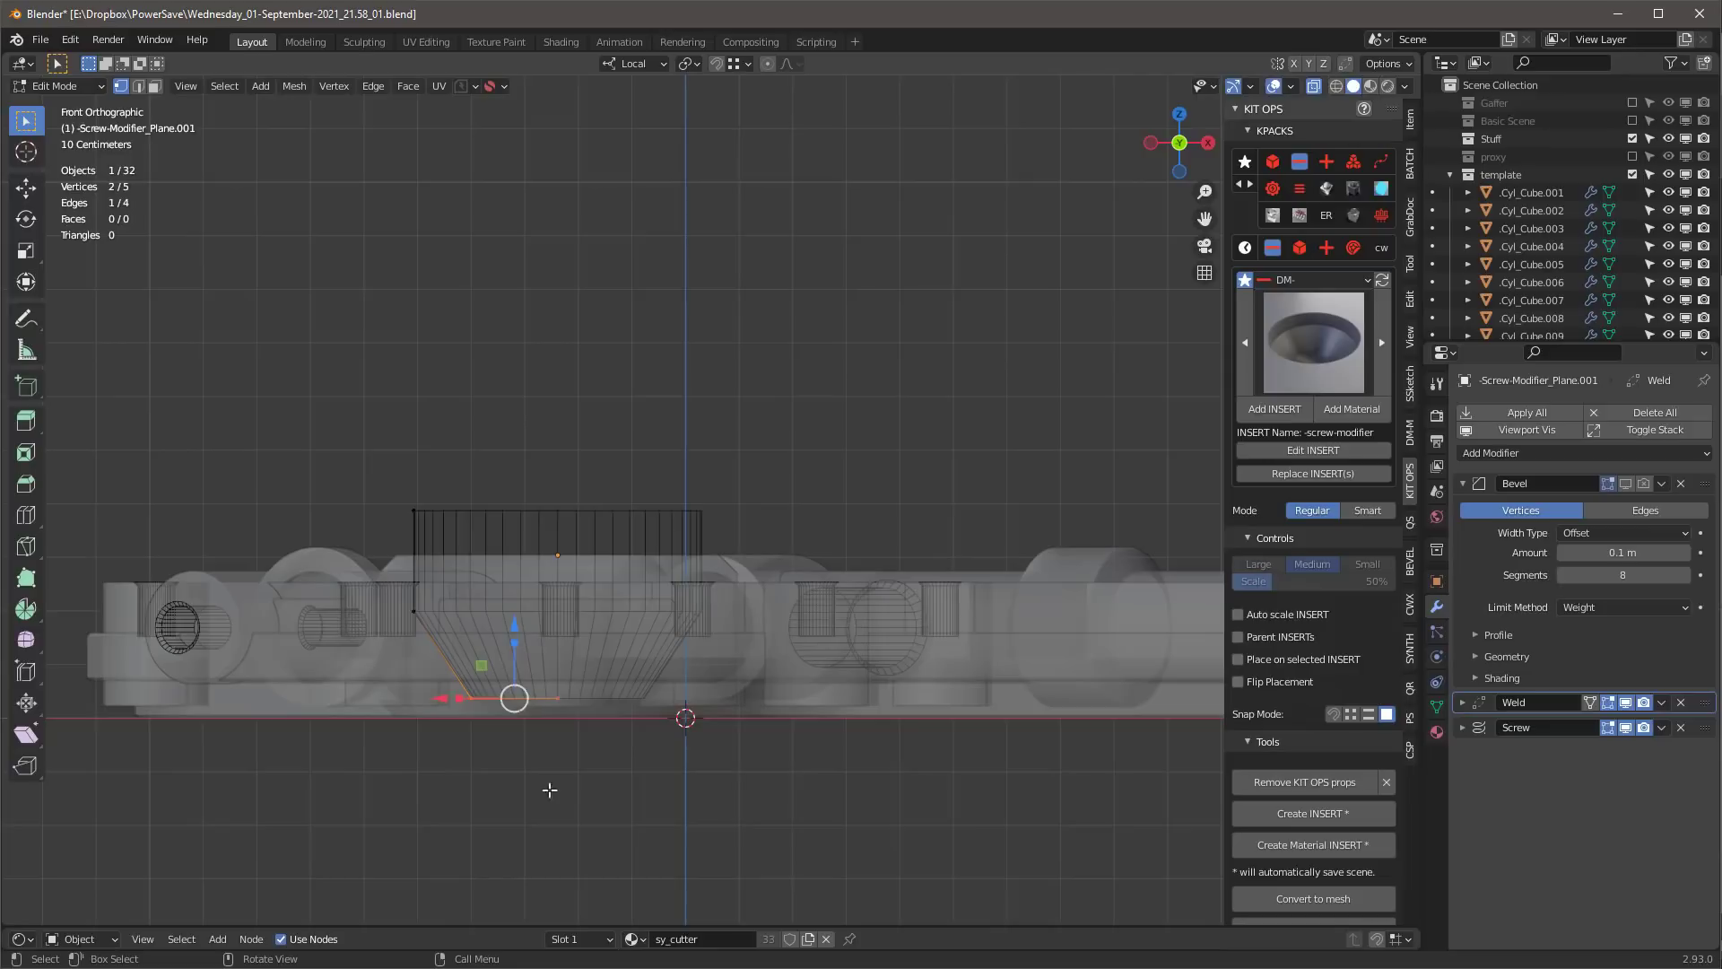
key(x)
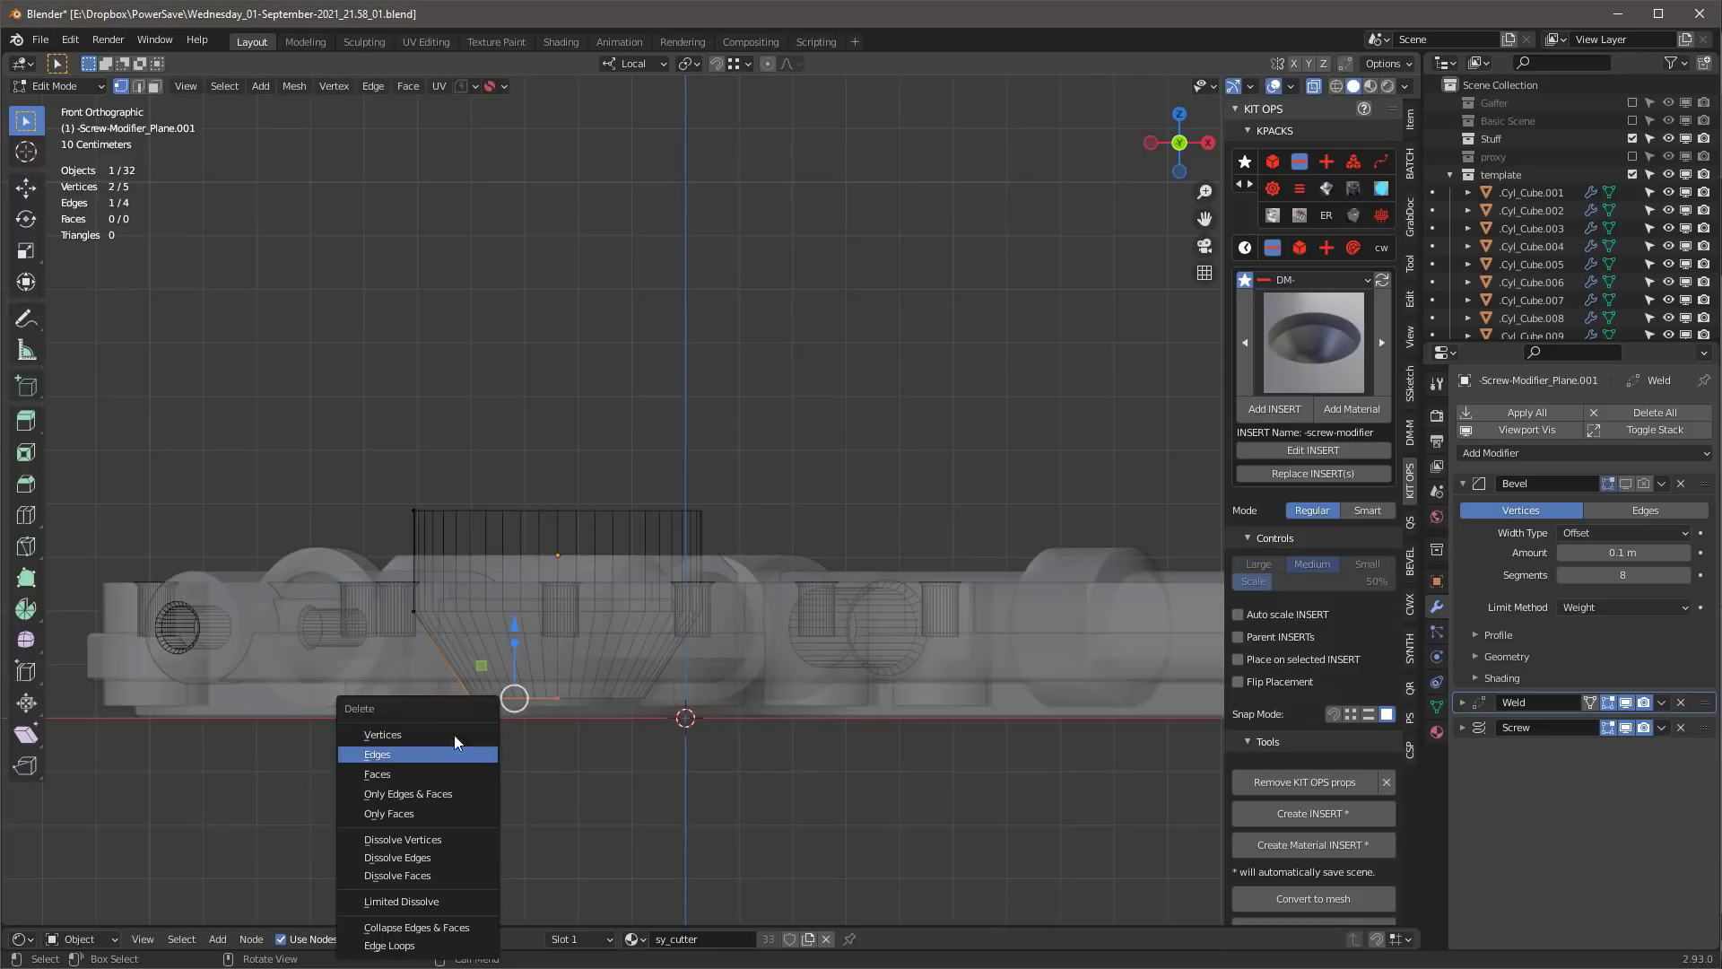
click(396, 740)
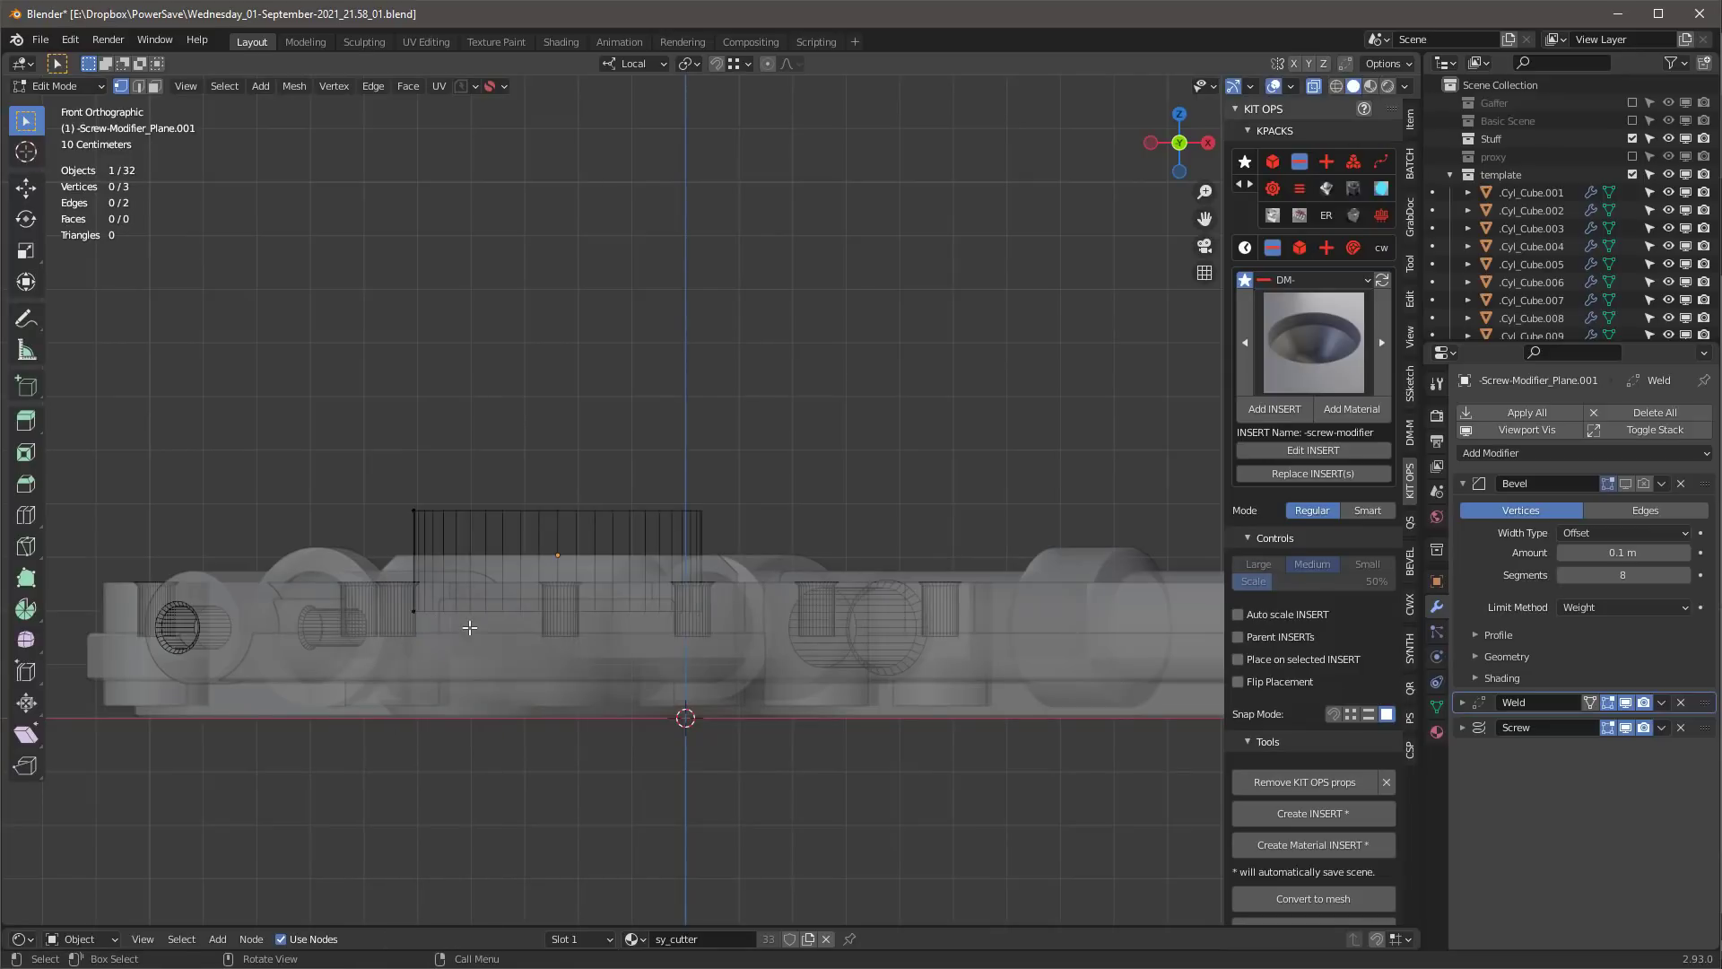
- Raise the lower outer vertex of the cutter profile about 0.097 m, to just below the disc's top face
click(414, 611)
key(g)
click(416, 552)
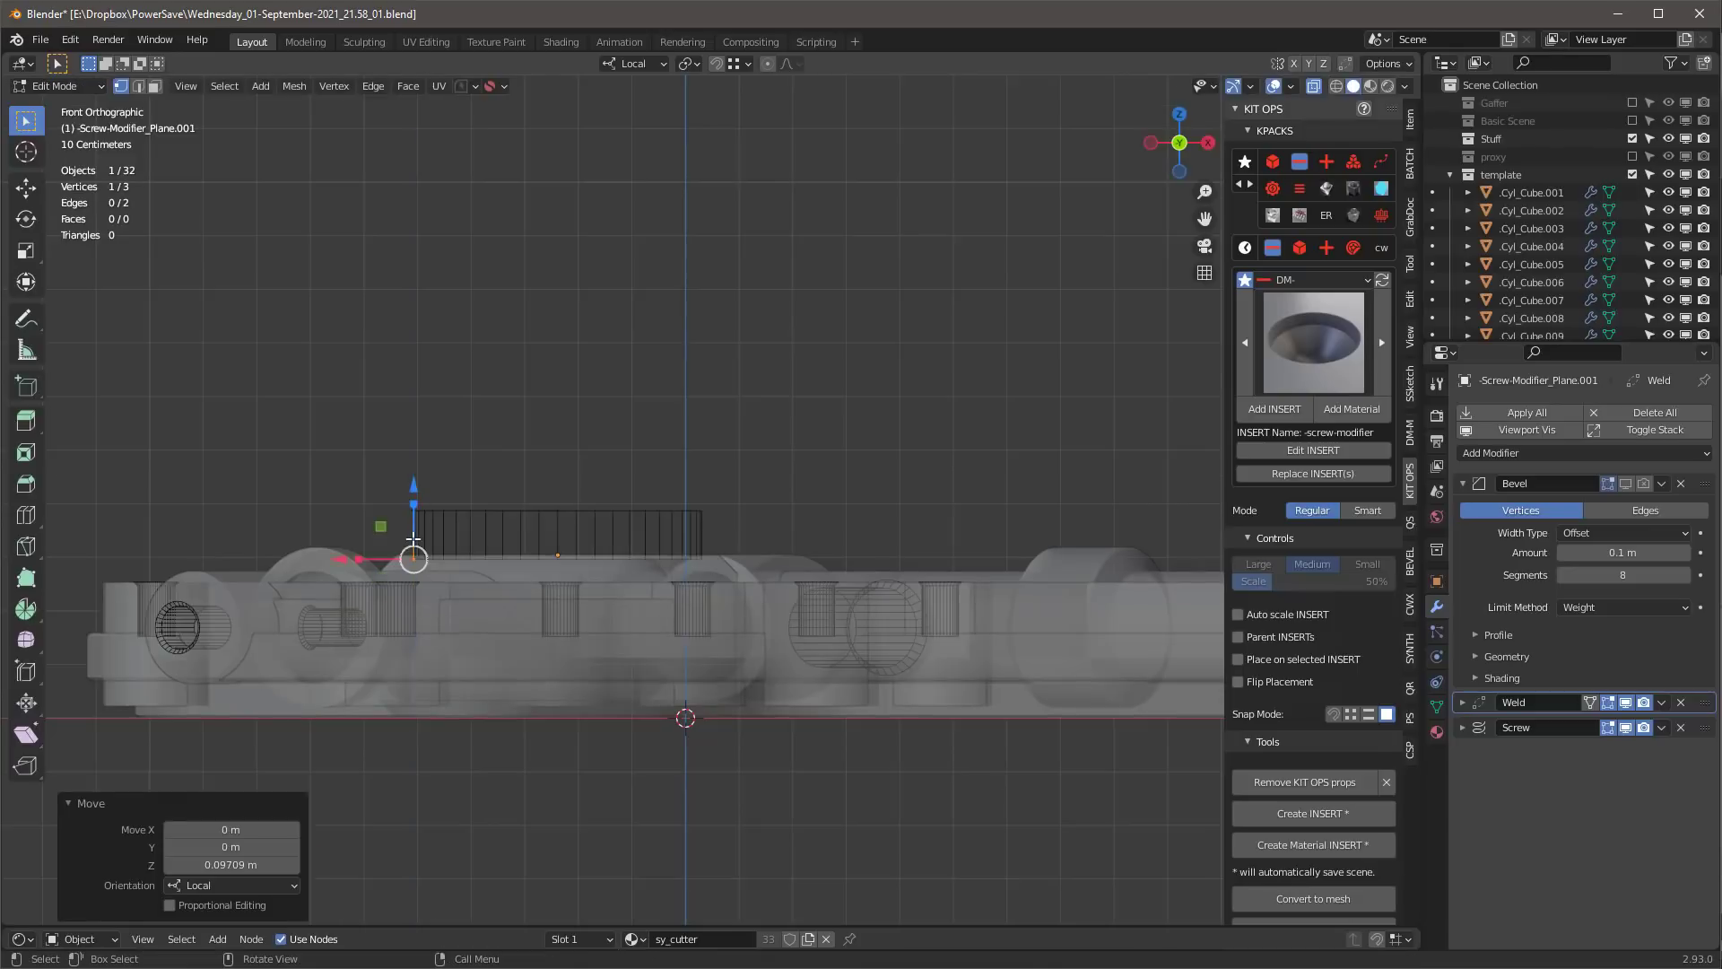
- Extrude the profile vertex horizontally toward the disc's centre, then extrude a small step about 0.006 m down
scroll(430, 577, up, 4)
key(e)
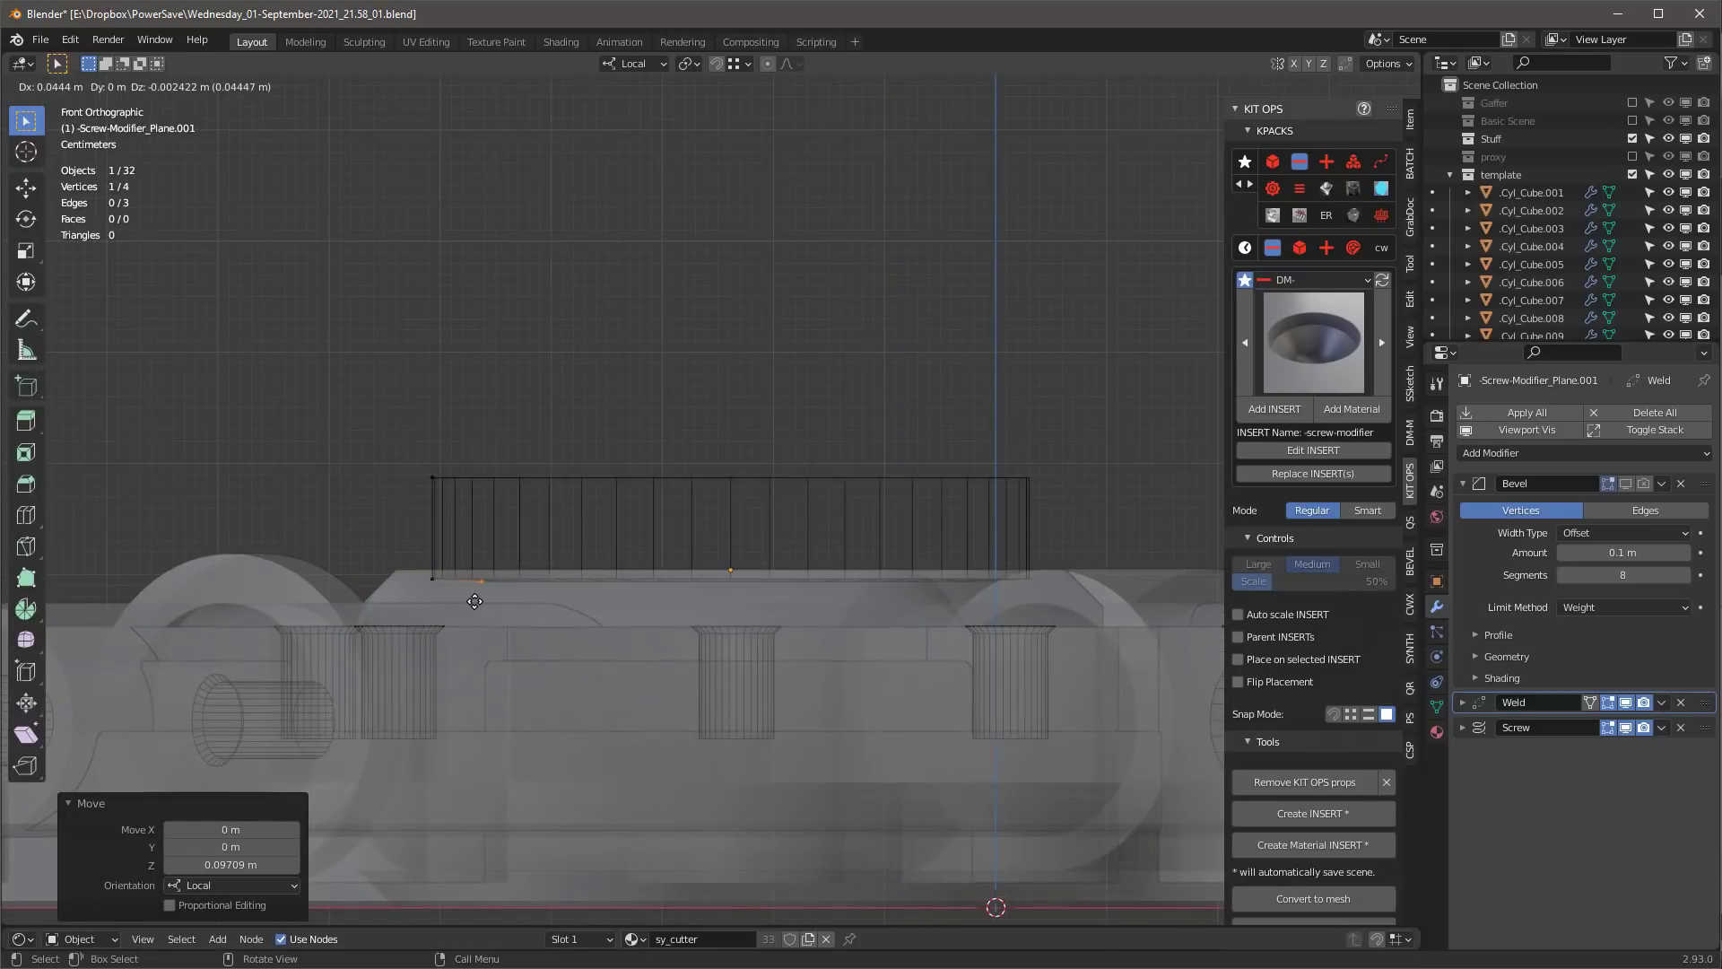
click(635, 579)
key(e)
click(628, 605)
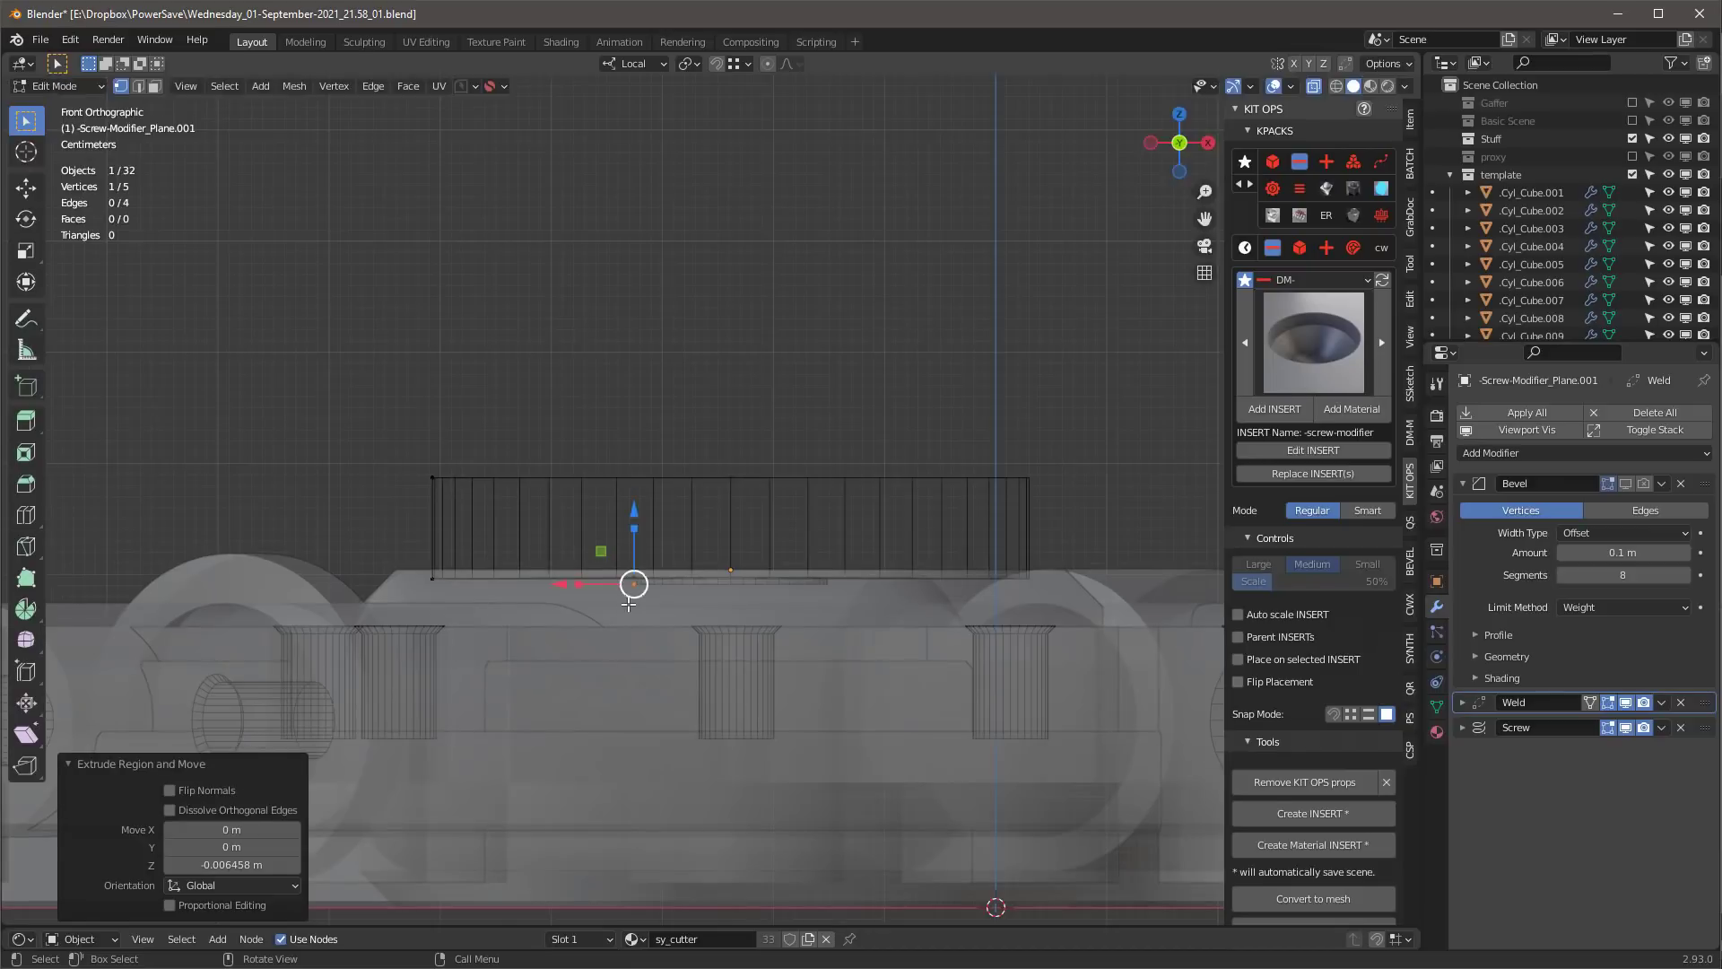
- Extrude a small inward ledge and a slope about 0.016 m in and 0.019 m down in the cutter profile
key(e)
click(643, 607)
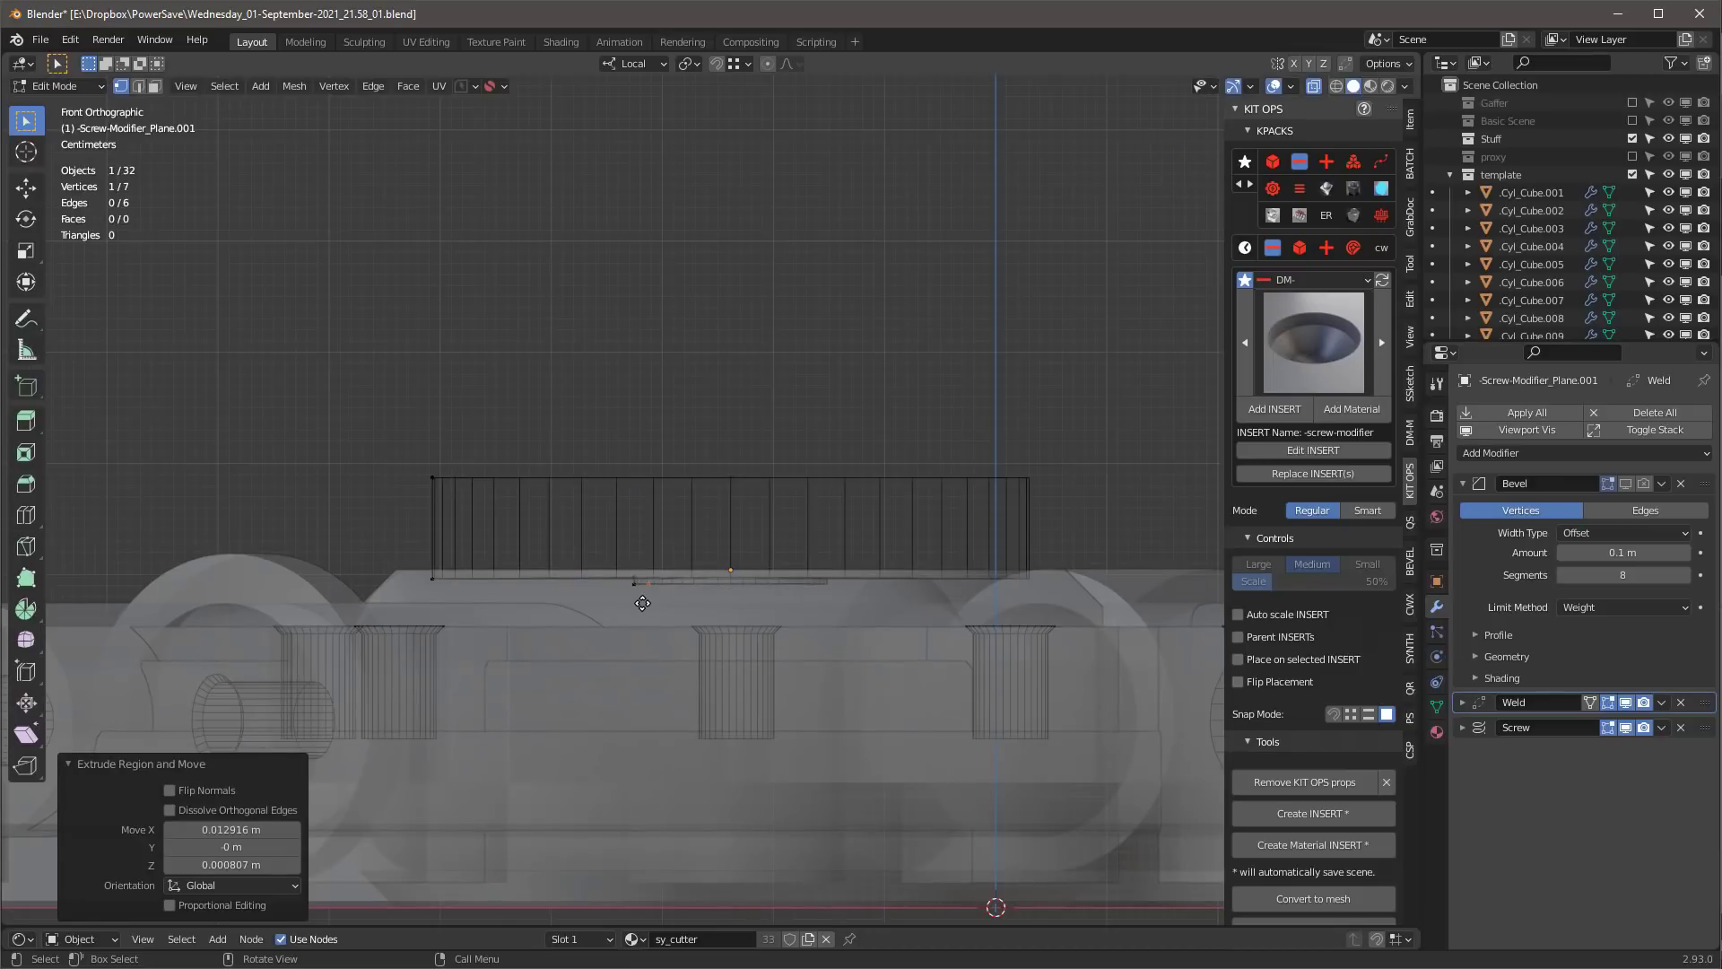
key(e)
click(648, 606)
key(e)
click(672, 604)
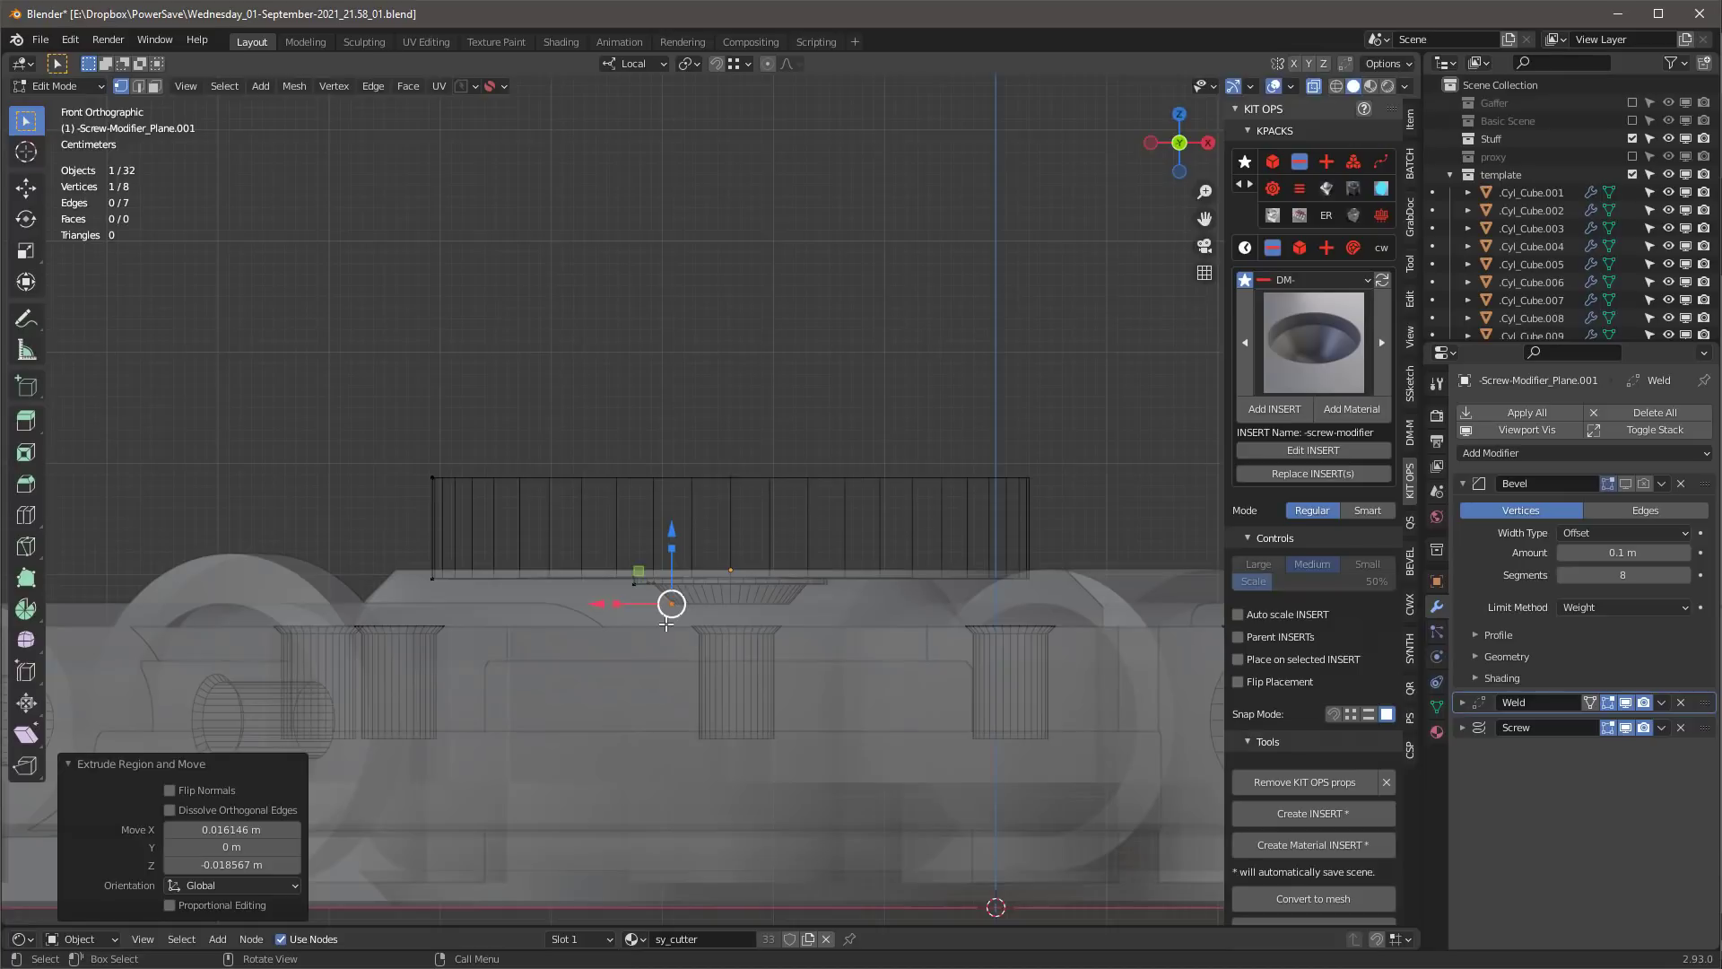
- Extrude another tiny ledge and a vertical shaft about 0.197 m down, then finish editing the profile
key(e)
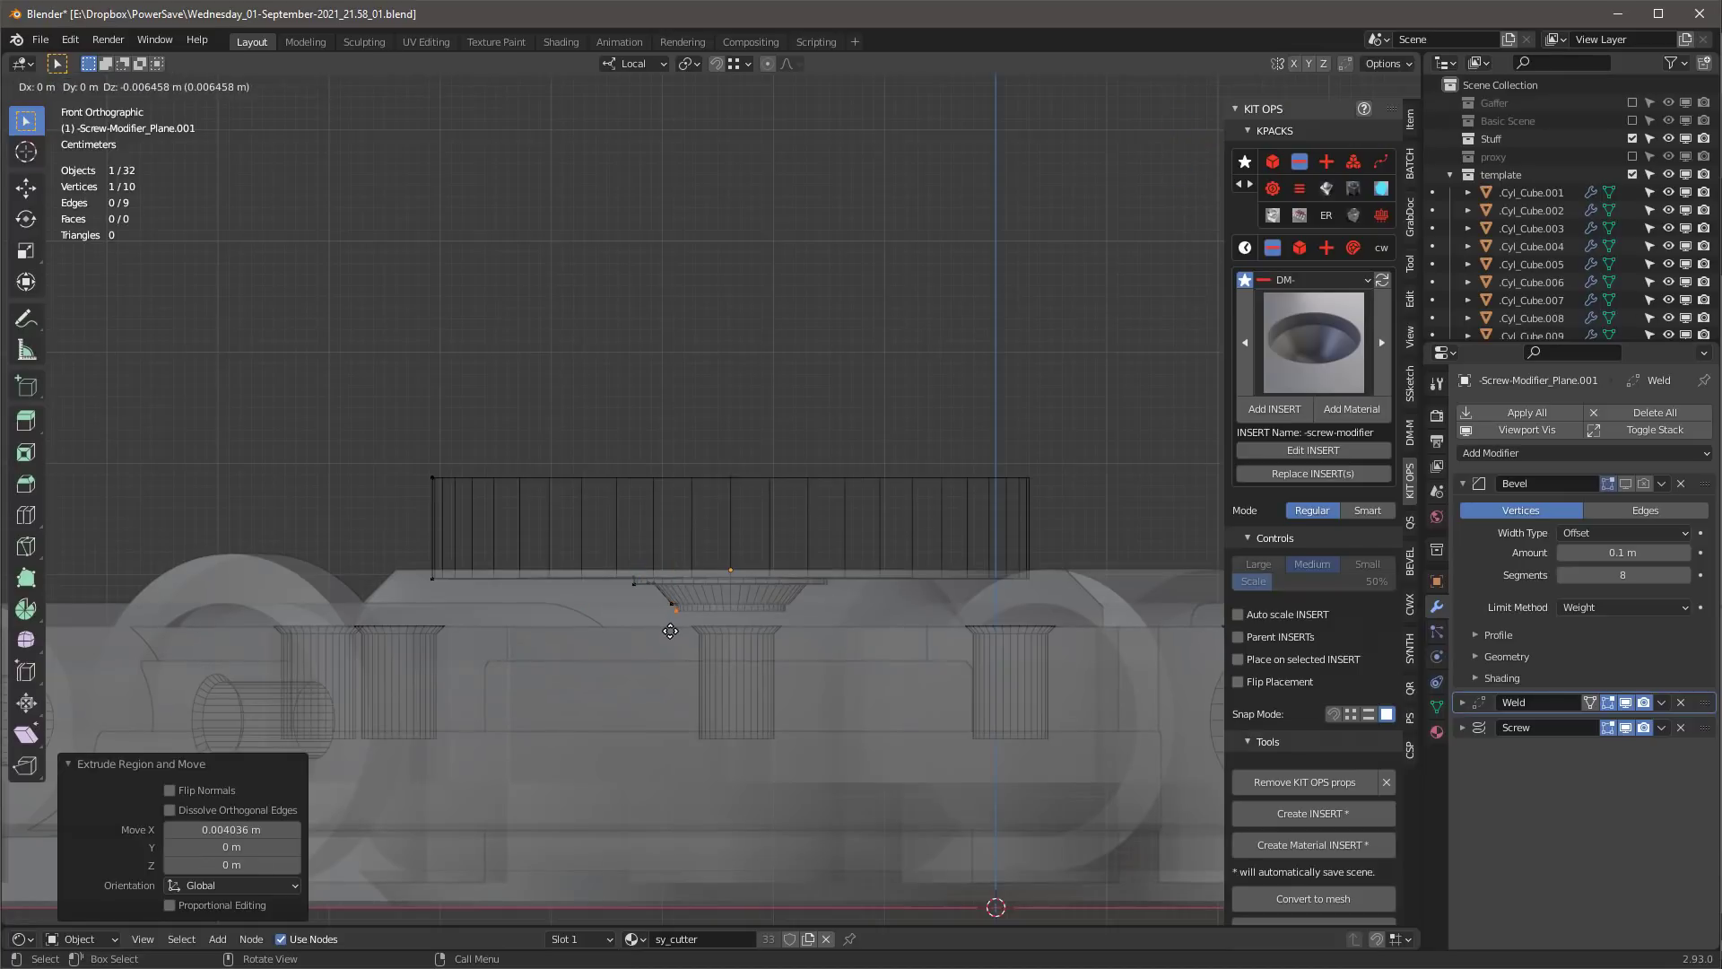
click(675, 628)
key(e)
click(675, 632)
key(e)
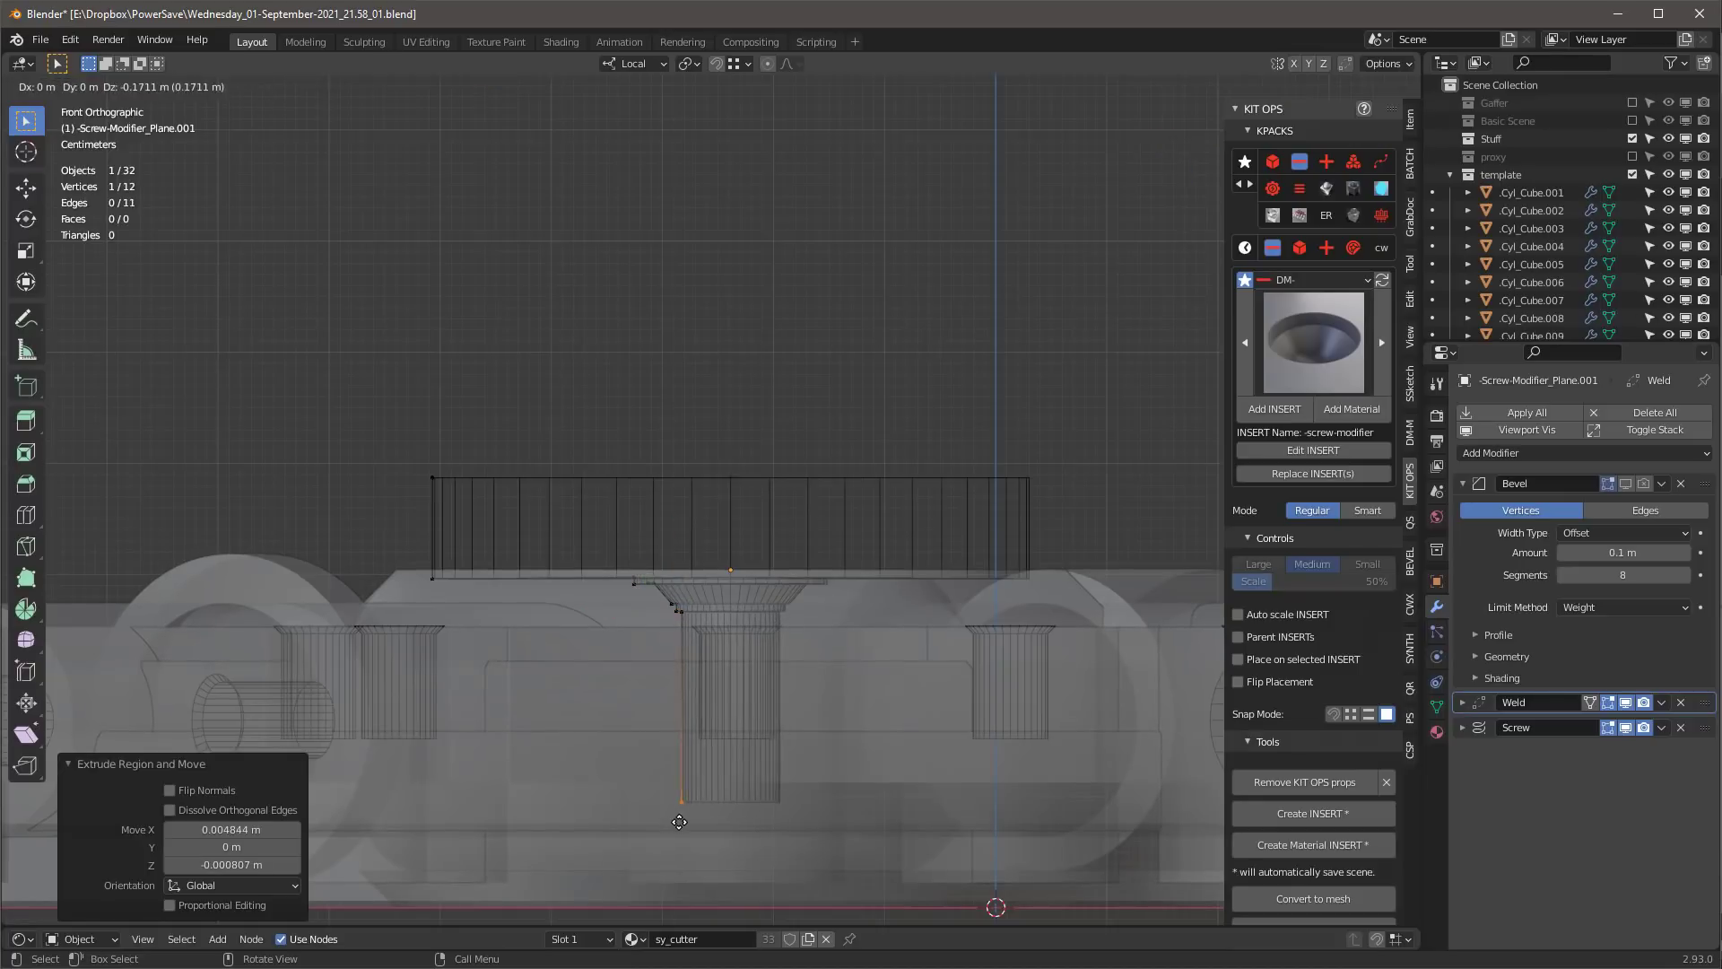
click(674, 851)
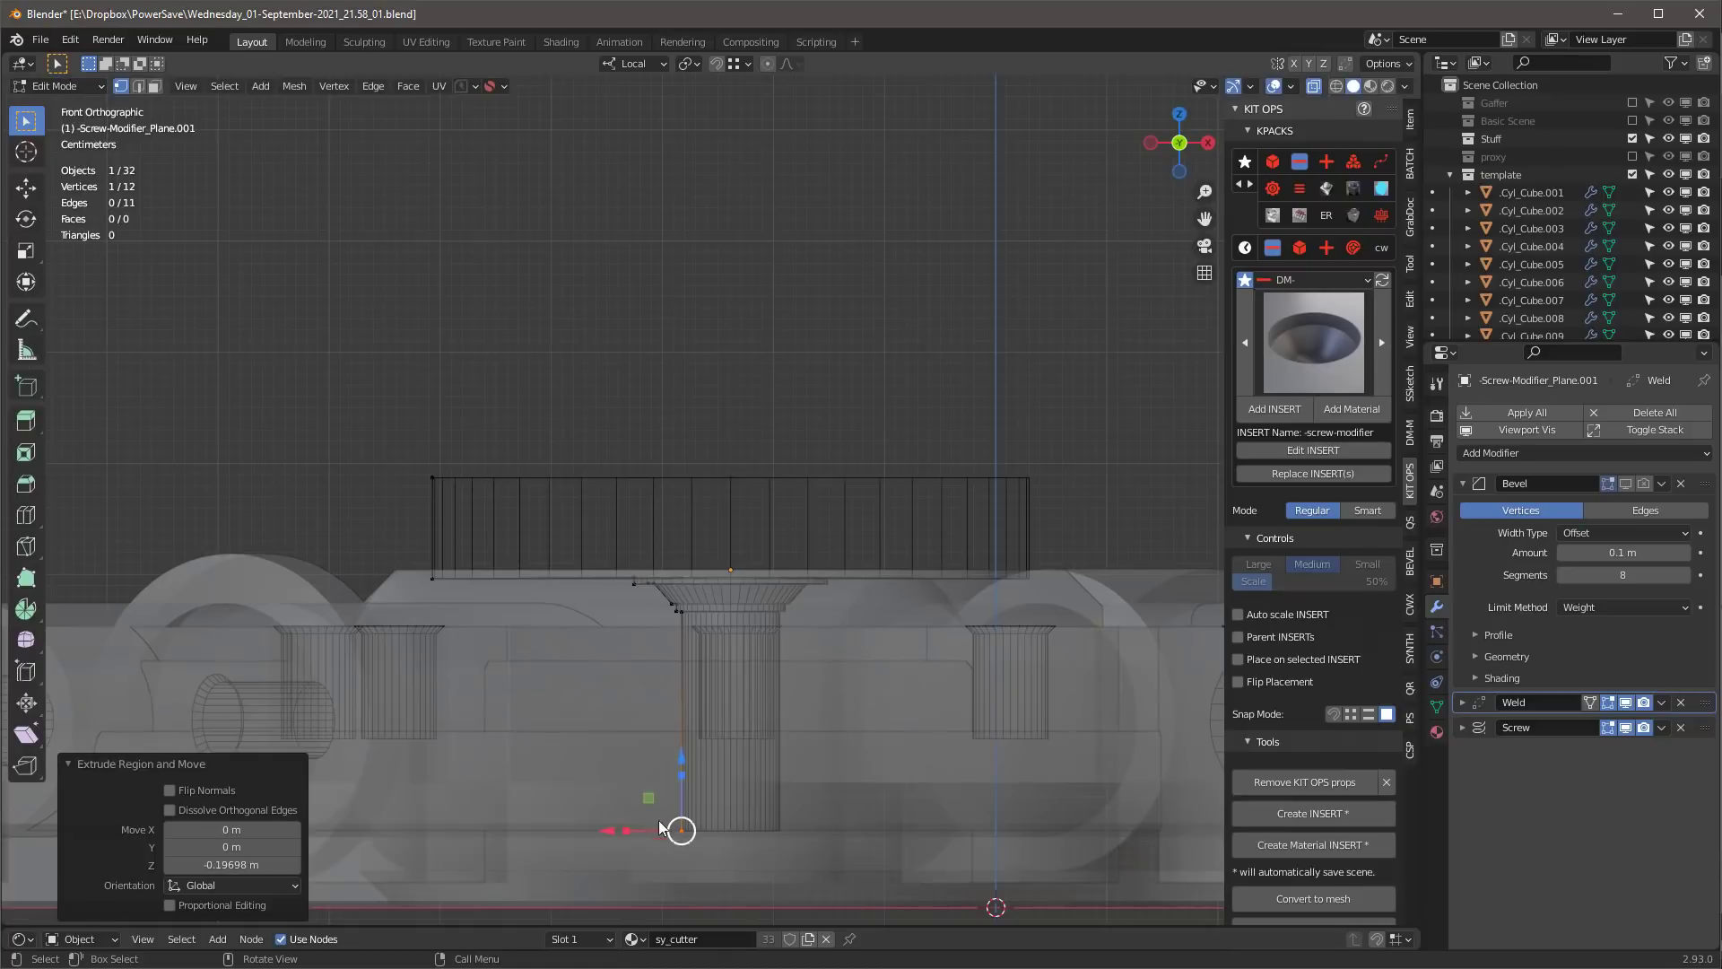
key(Tab)
- Turn off X-ray and examine the stepped recess cut into the centre disc
middle_drag(590, 497, 632, 588)
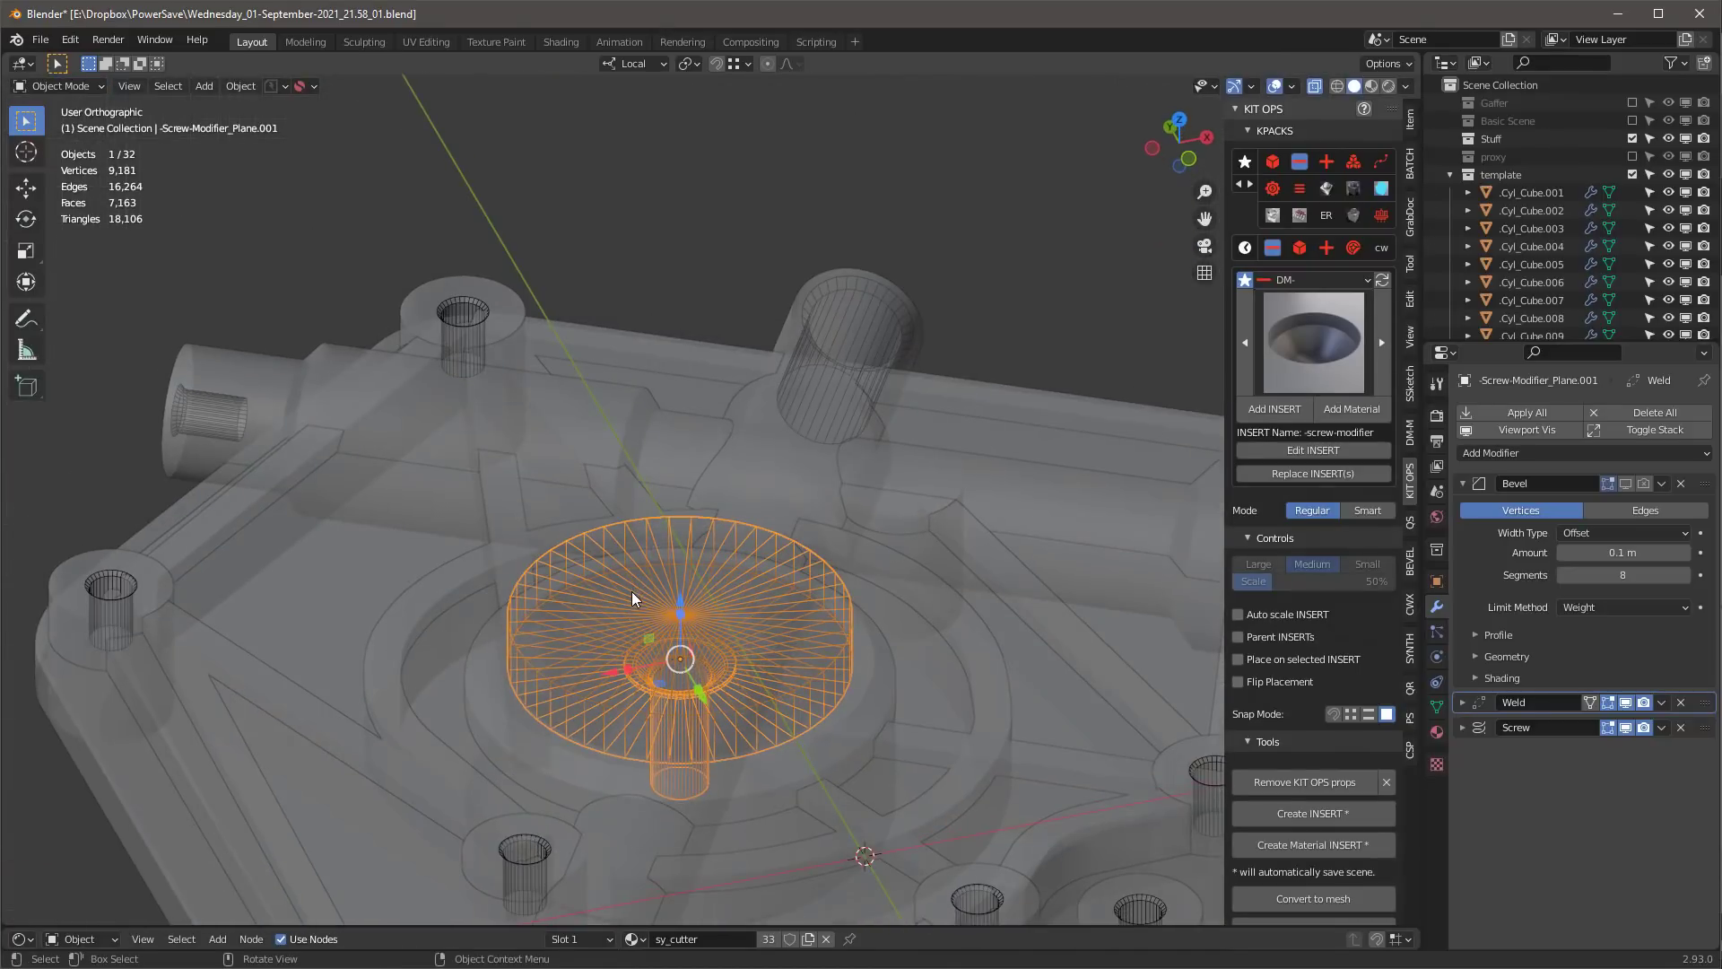
key(alt+z)
scroll(626, 589, up, 1)
scroll(621, 585, down, 4)
scroll(621, 589, up, 5)
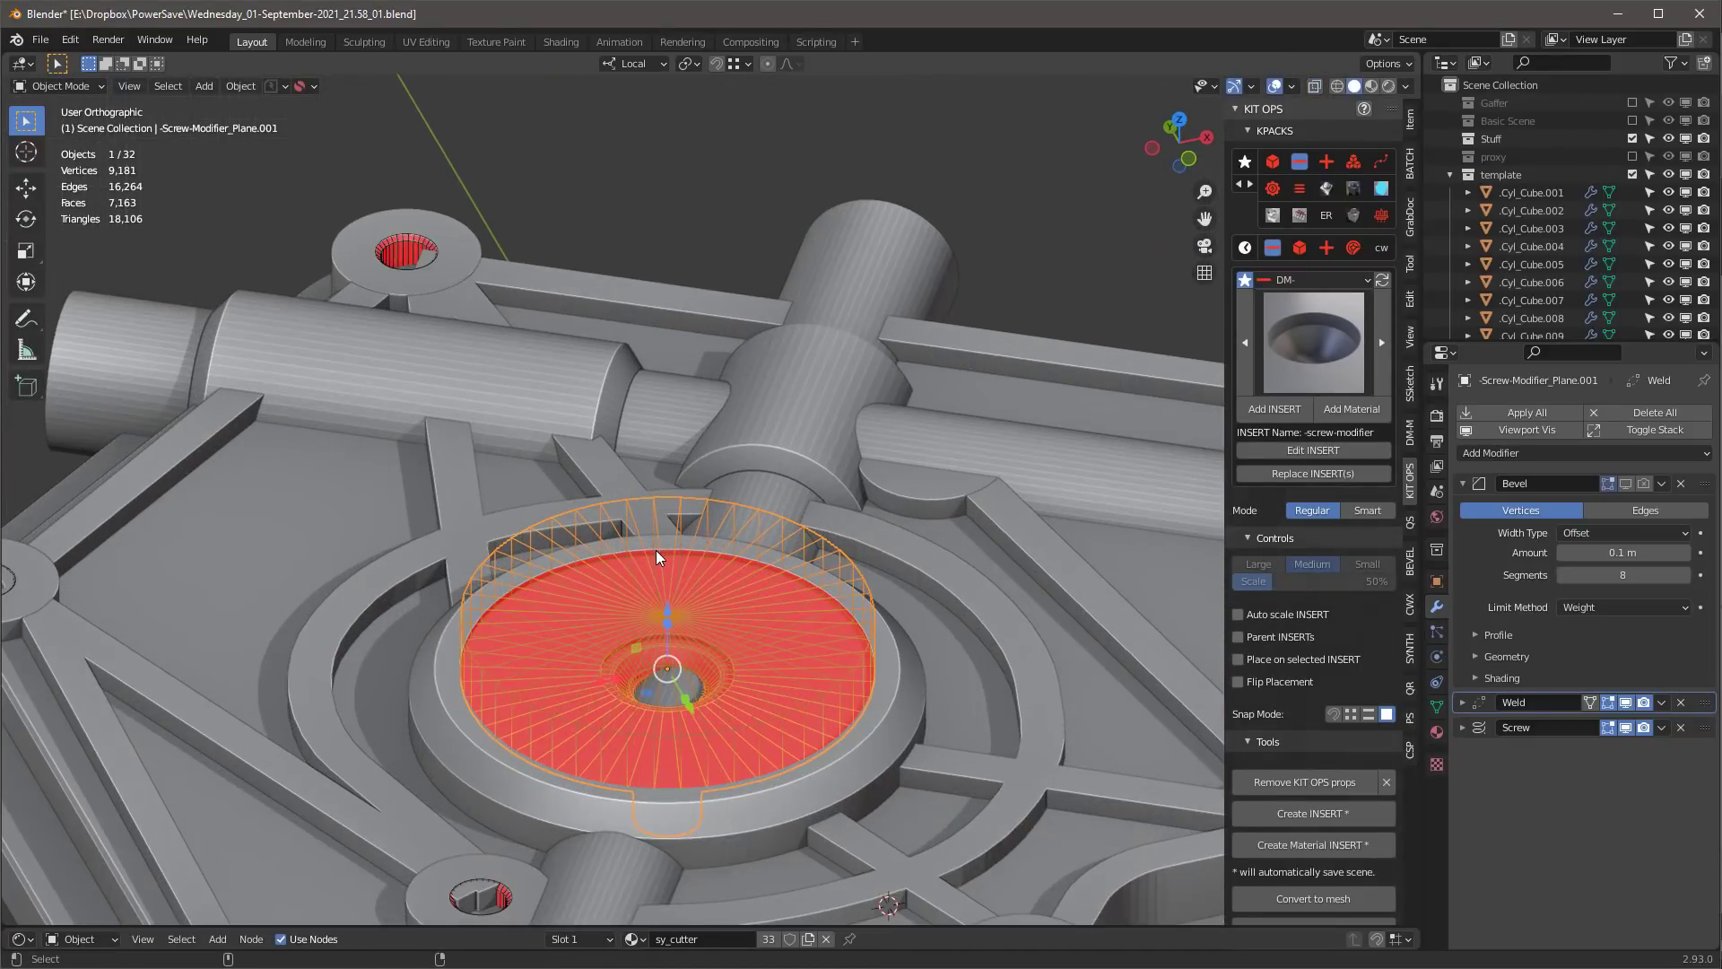
- Switch the centre disc's cutter from wireframe to solid display
key(alt+z)
scroll(680, 594, down, 3)
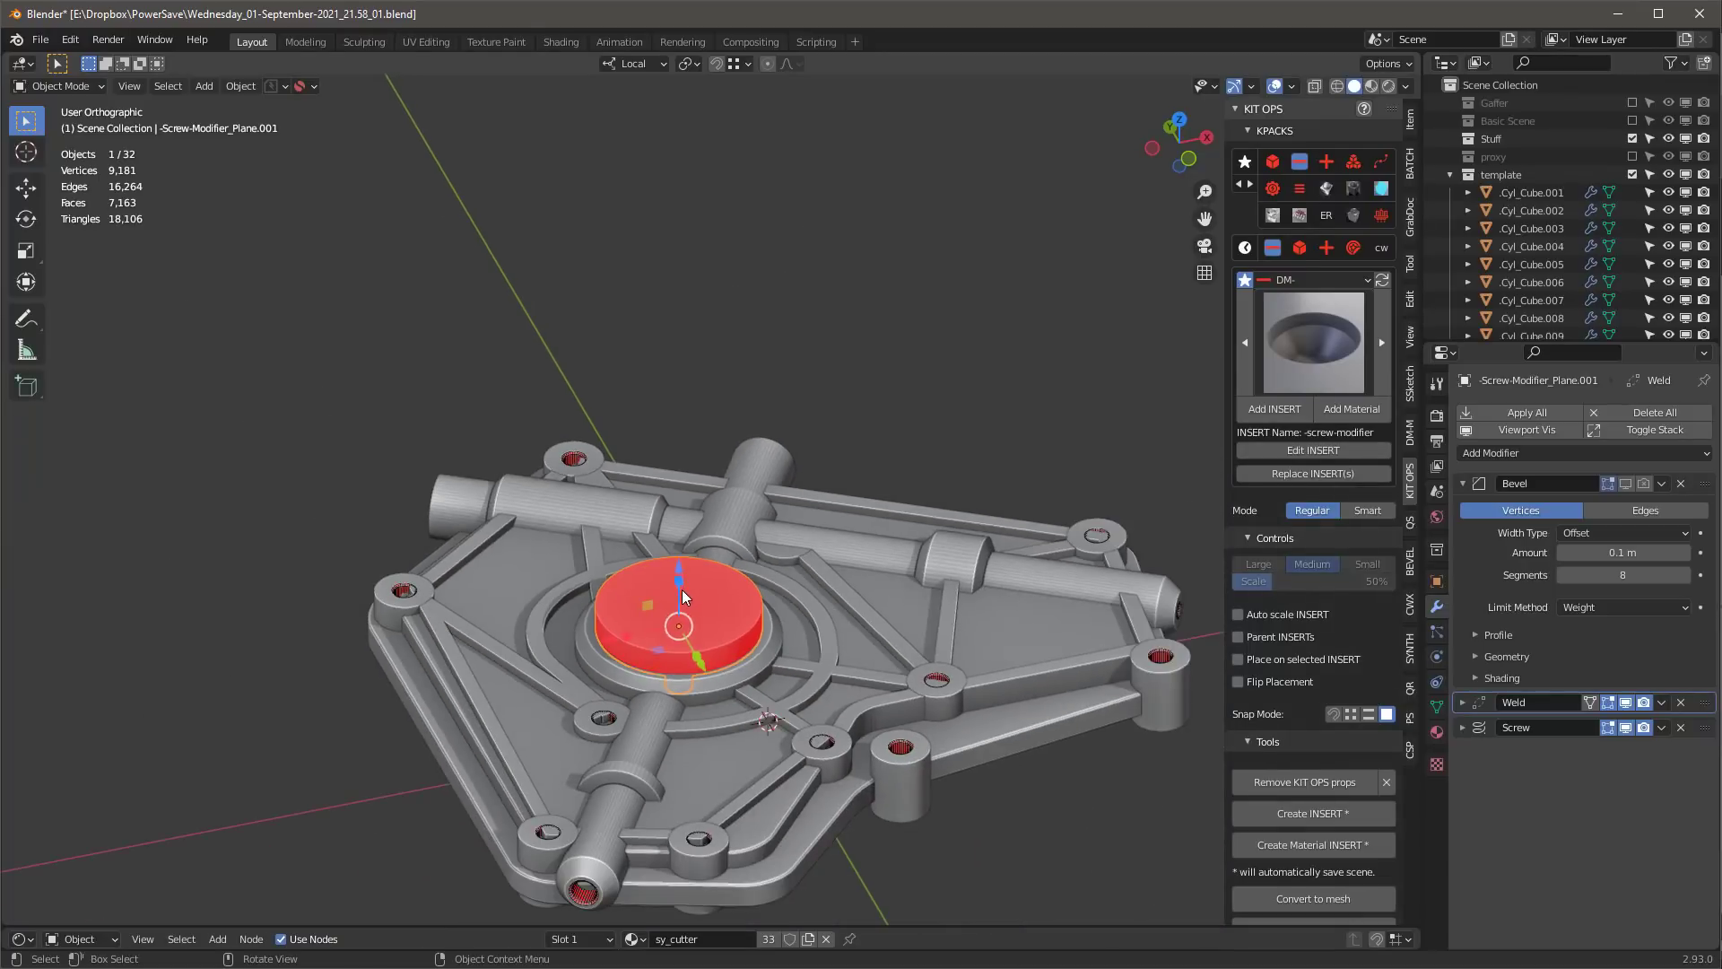
scroll(690, 600, up, 2)
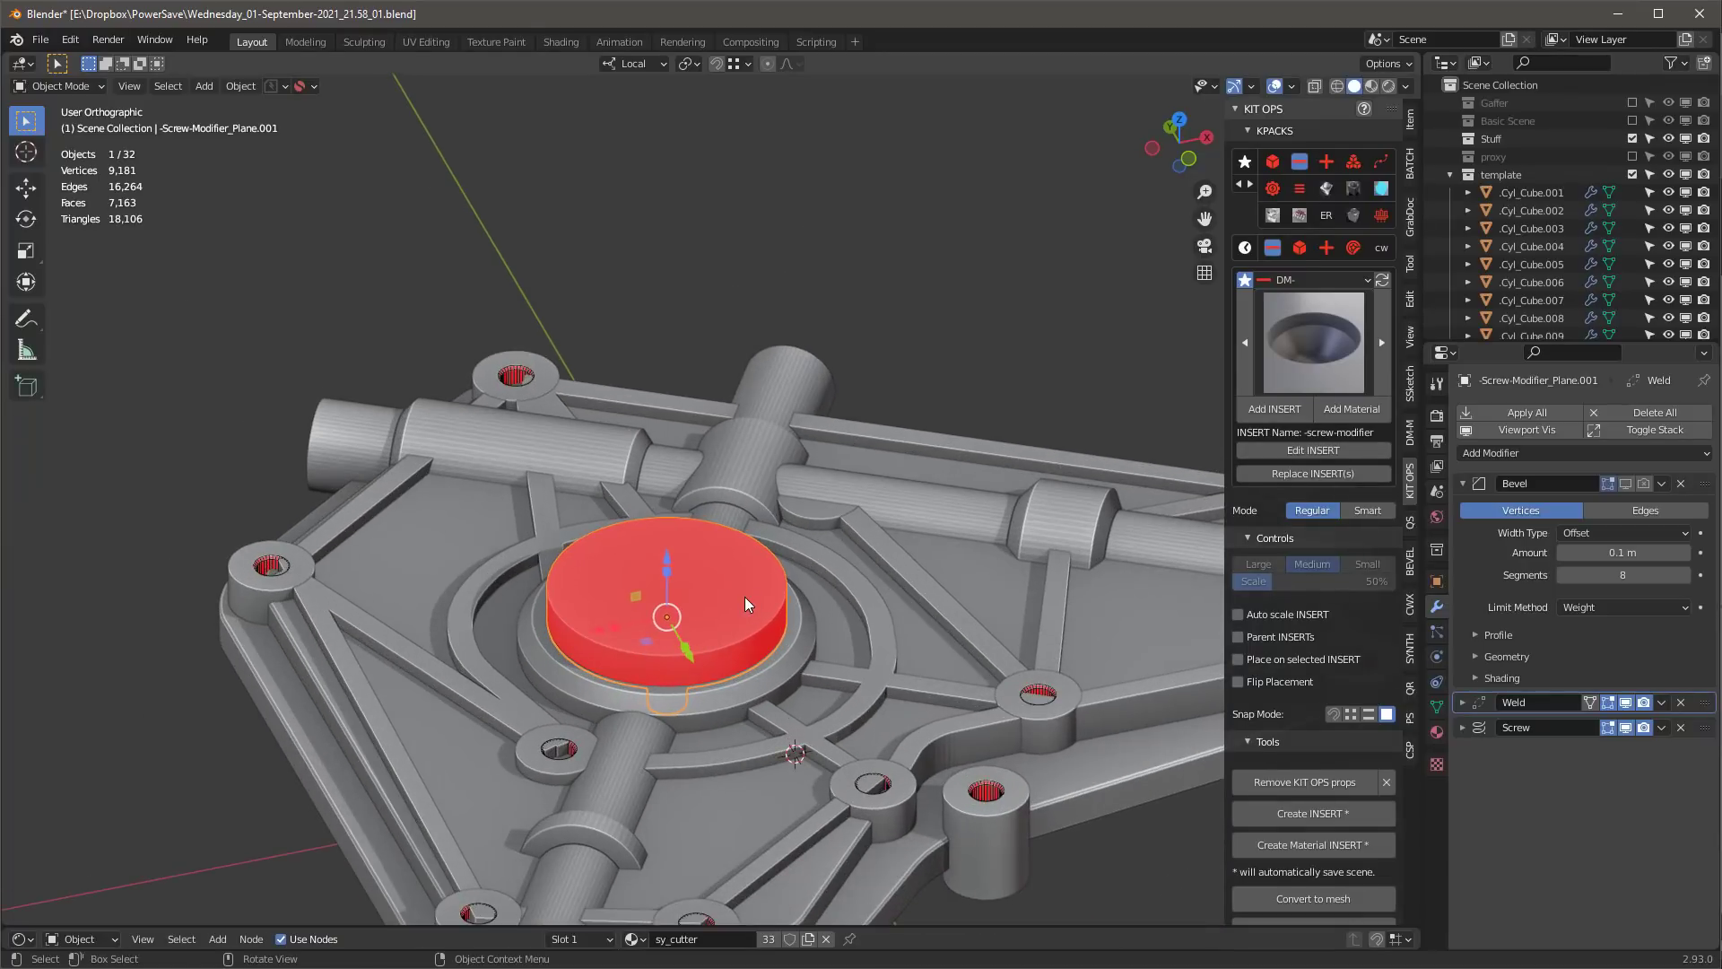
- Flip the normals in the Screw modifier of the centre disc's cutter
click(1460, 728)
scroll(1525, 818, down, 4)
click(1563, 934)
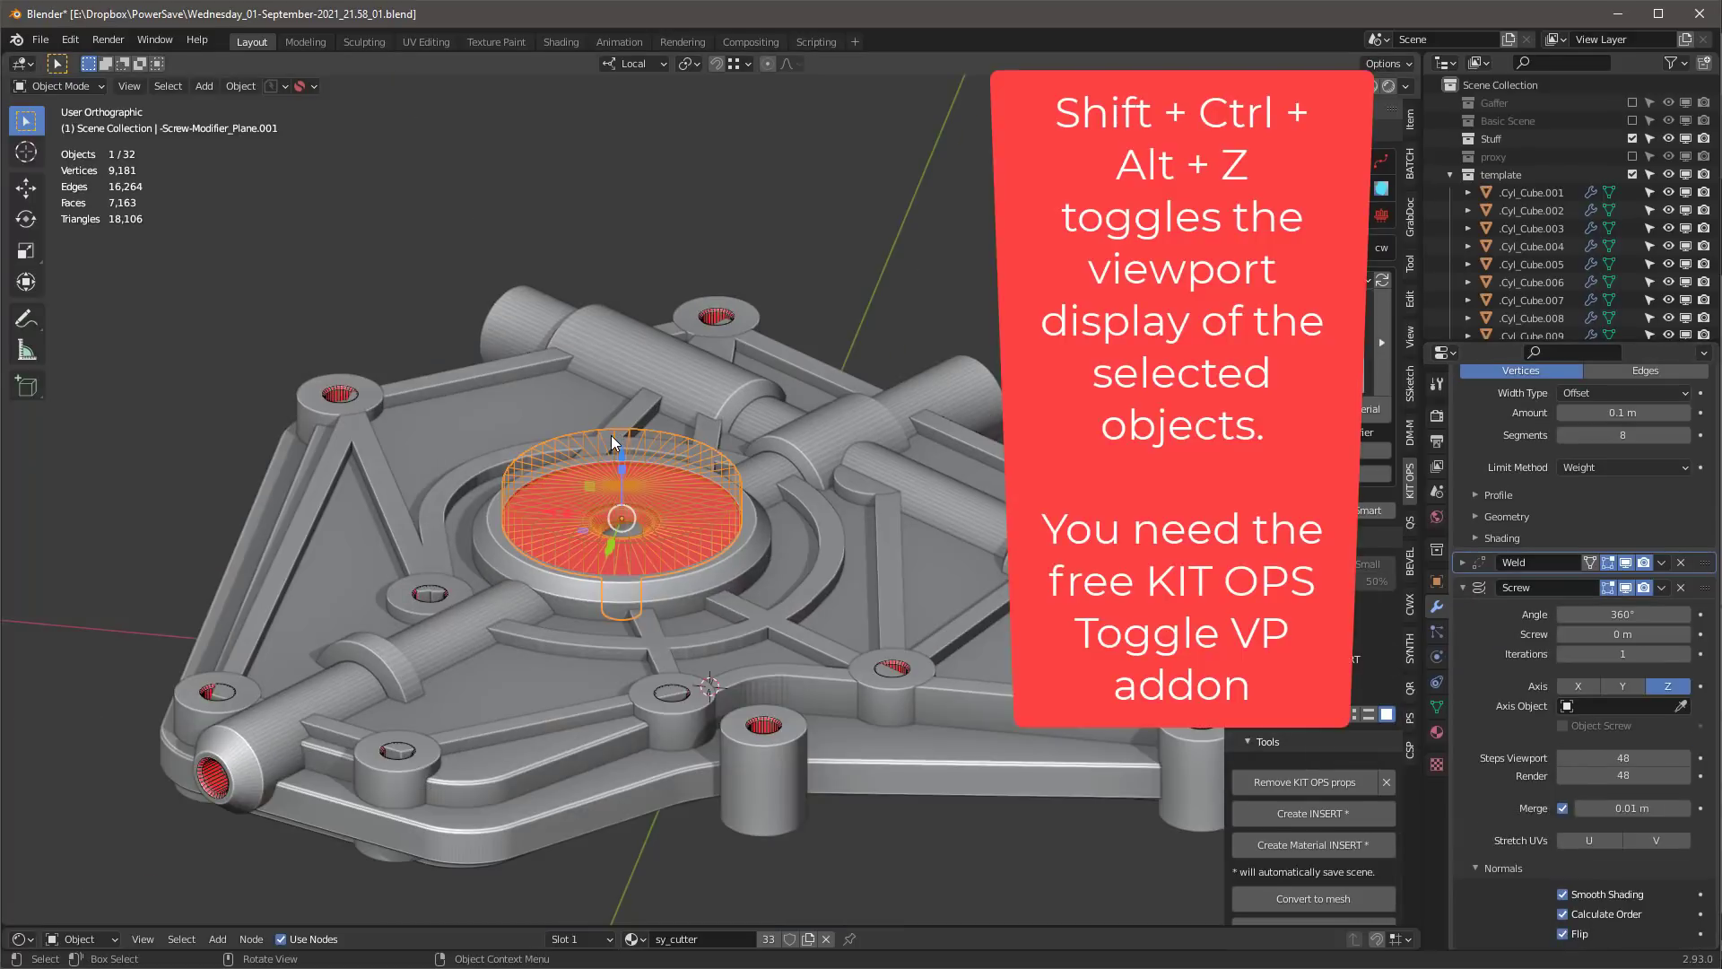
- Cycle the centre cutter's viewport display between wireframe, bounds and solid, ending on solid
key(shift+ctrl+alt+z)
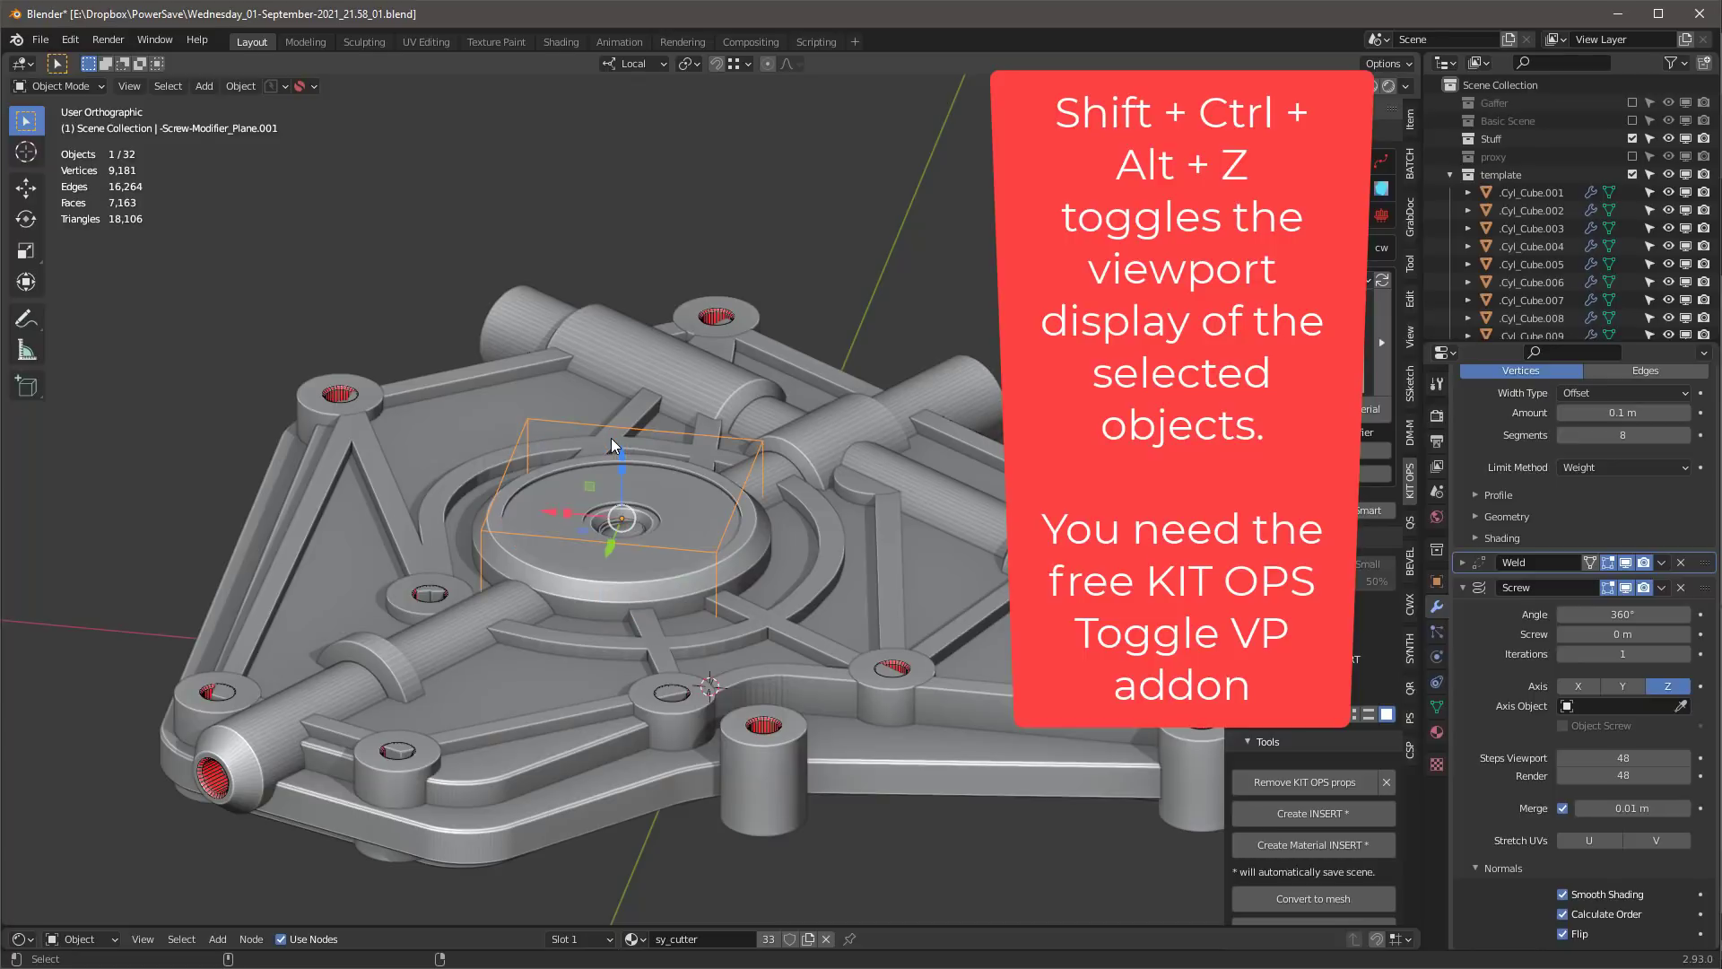
key(shift+ctrl+alt+z)
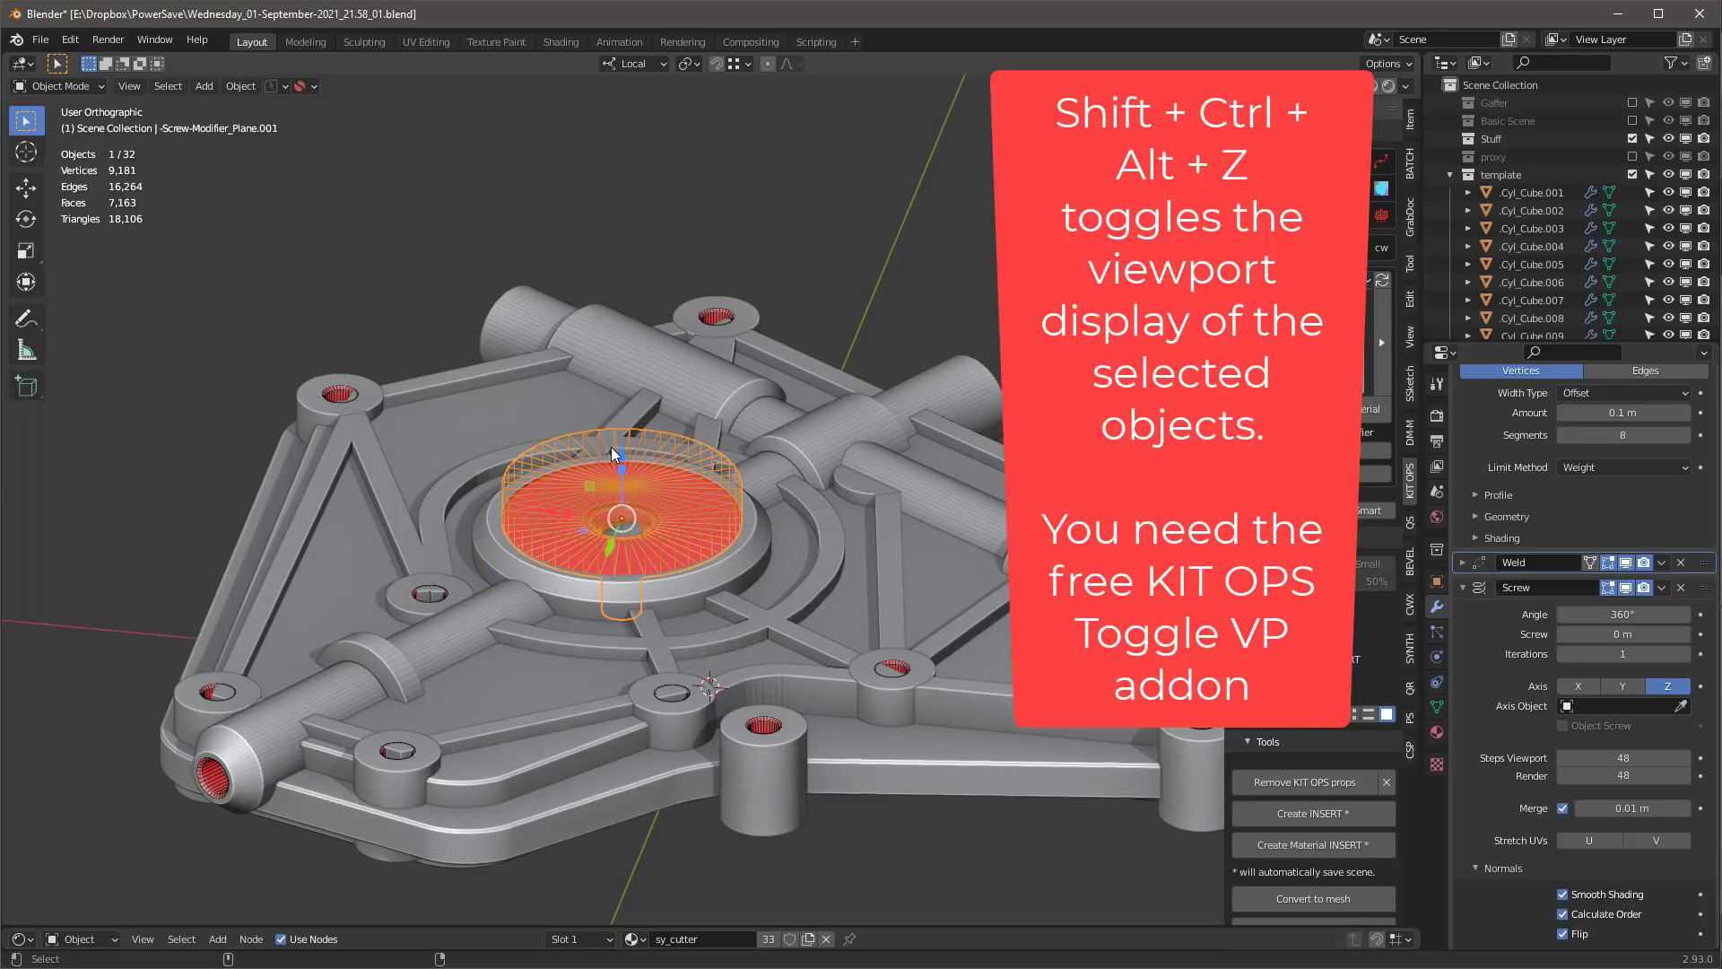
key(shift+ctrl+alt+z)
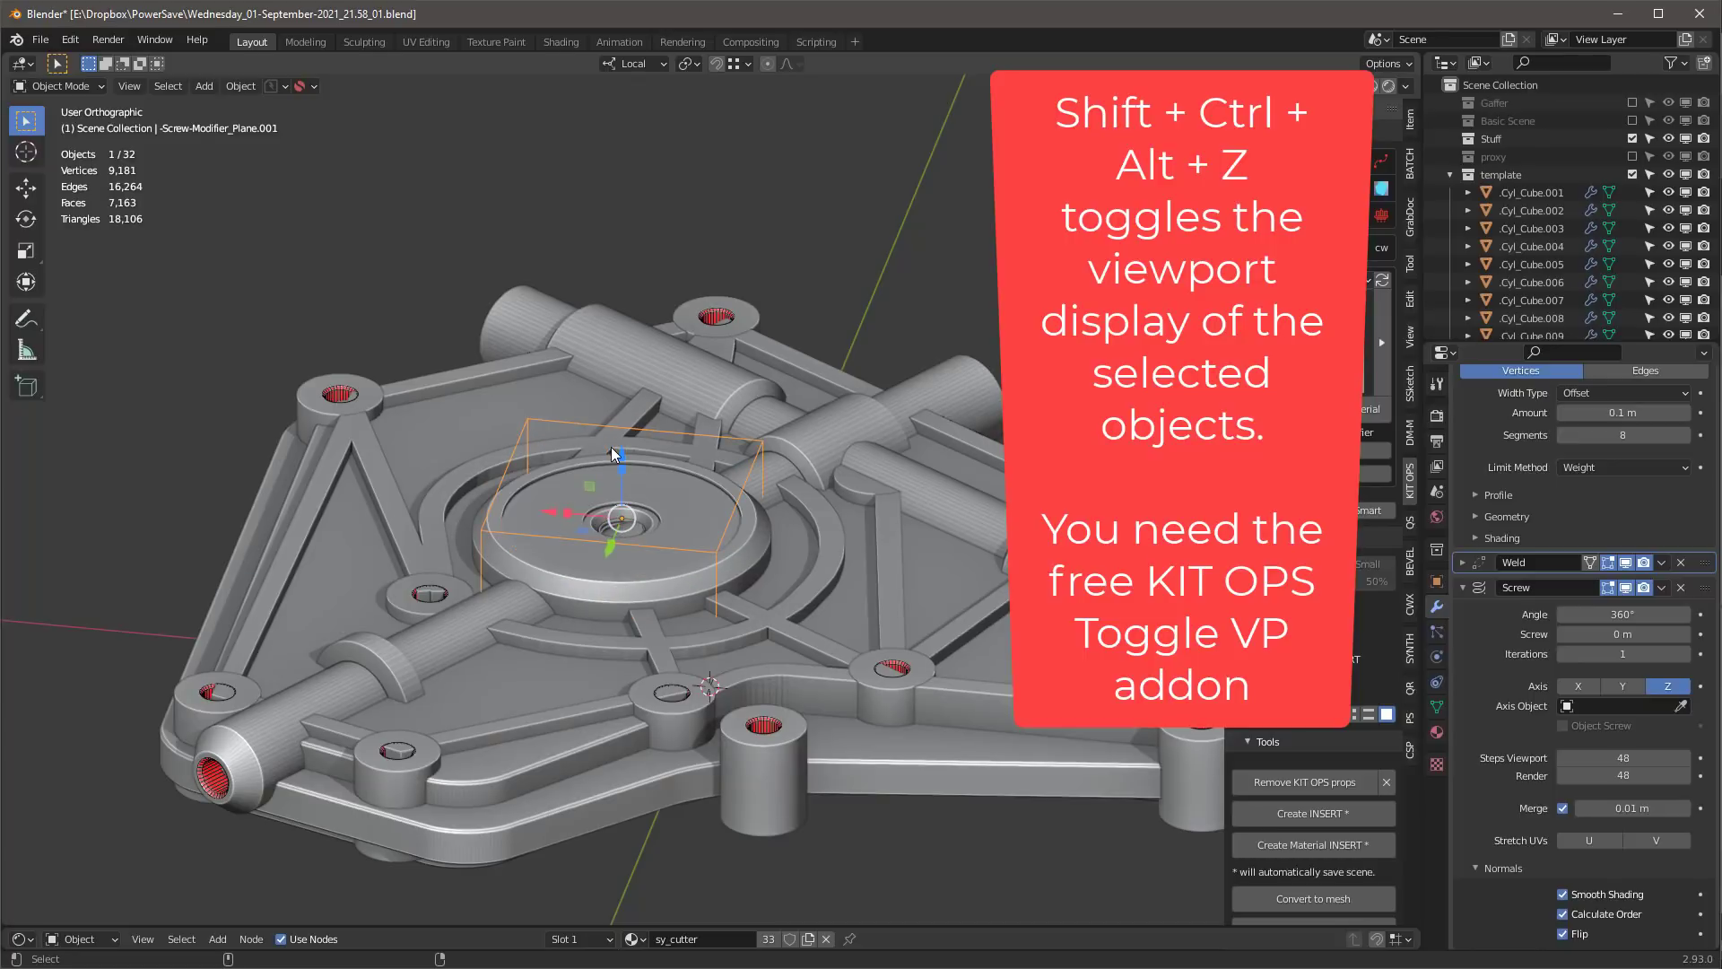
key(shift+ctrl+alt+z)
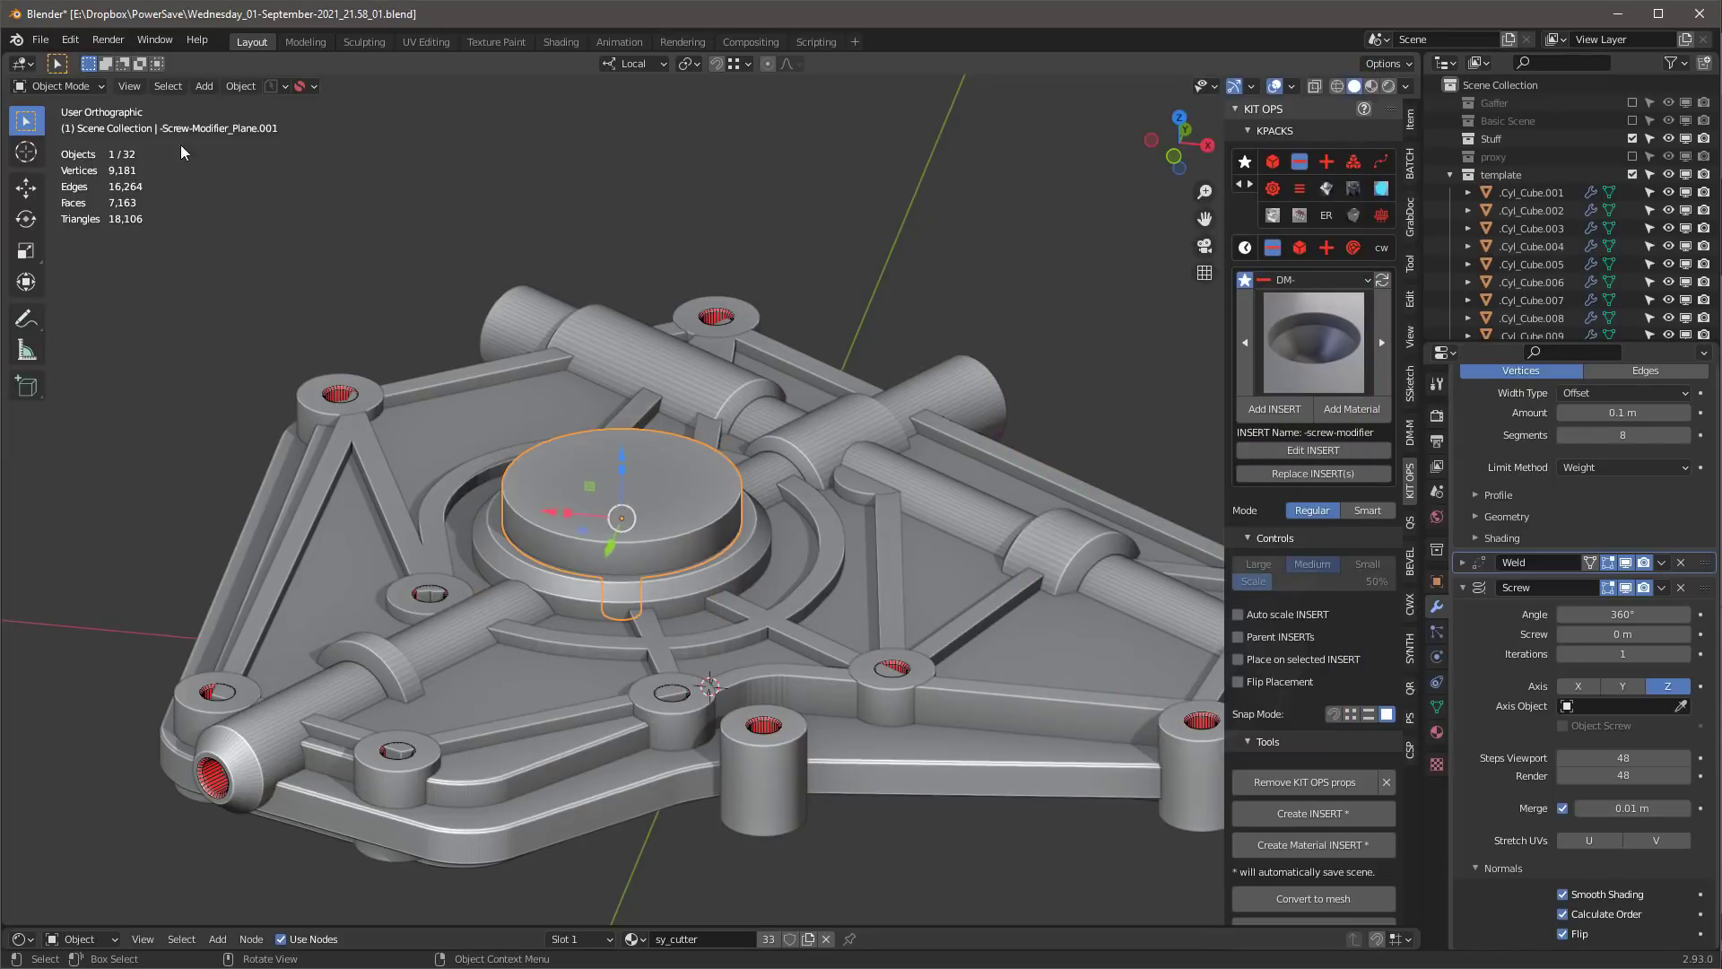
- Look up the KIT OPS Toggle VP Display add-on in the preferences, then close them
click(79, 42)
click(129, 314)
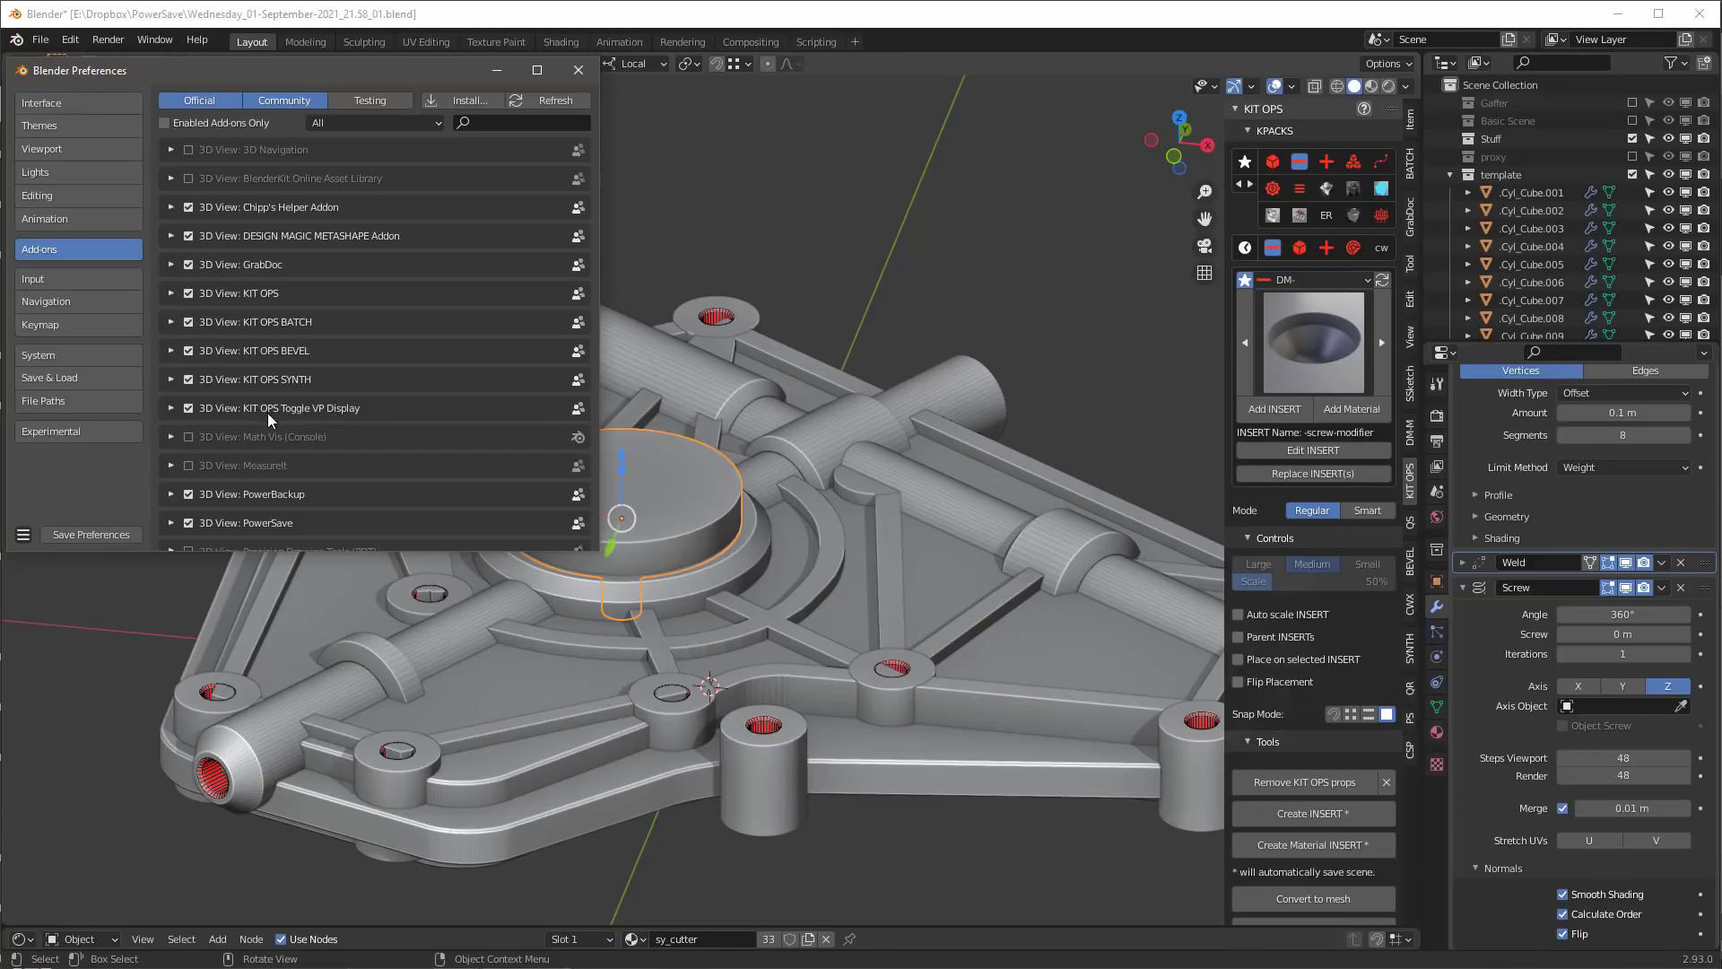
click(579, 72)
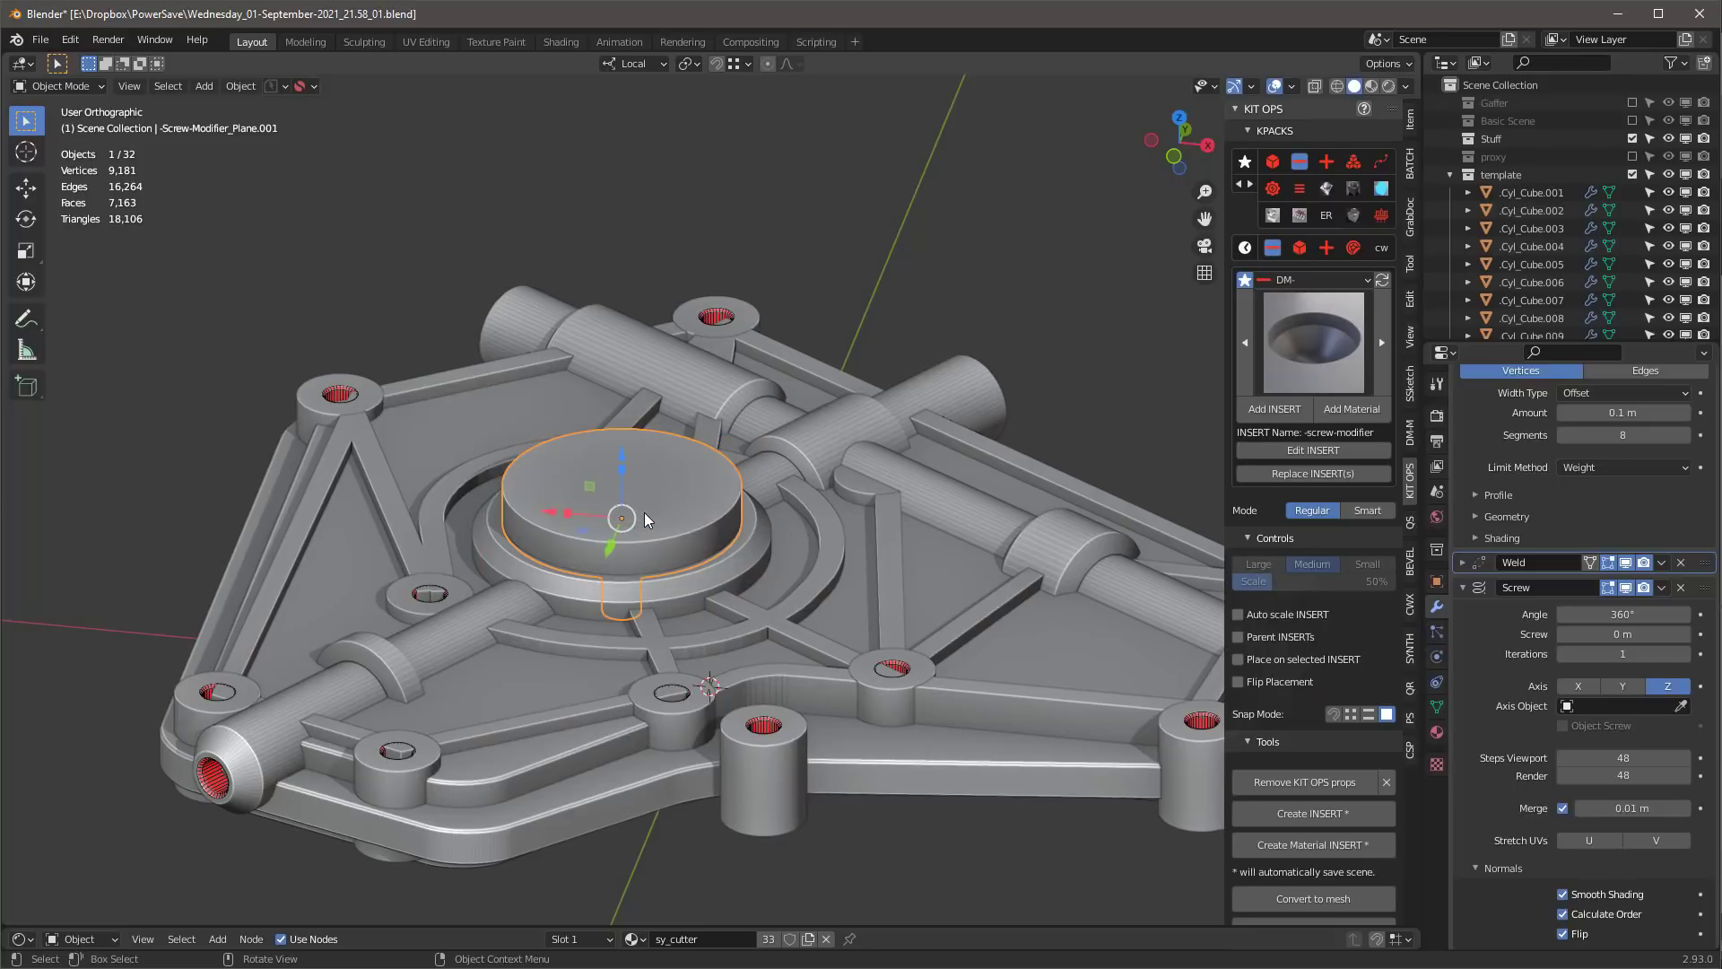
- Edit the cutter profile in front view with X-ray and level its outer and innermost horizontal ledges by flattening their vertices on Z
key(KP_1)
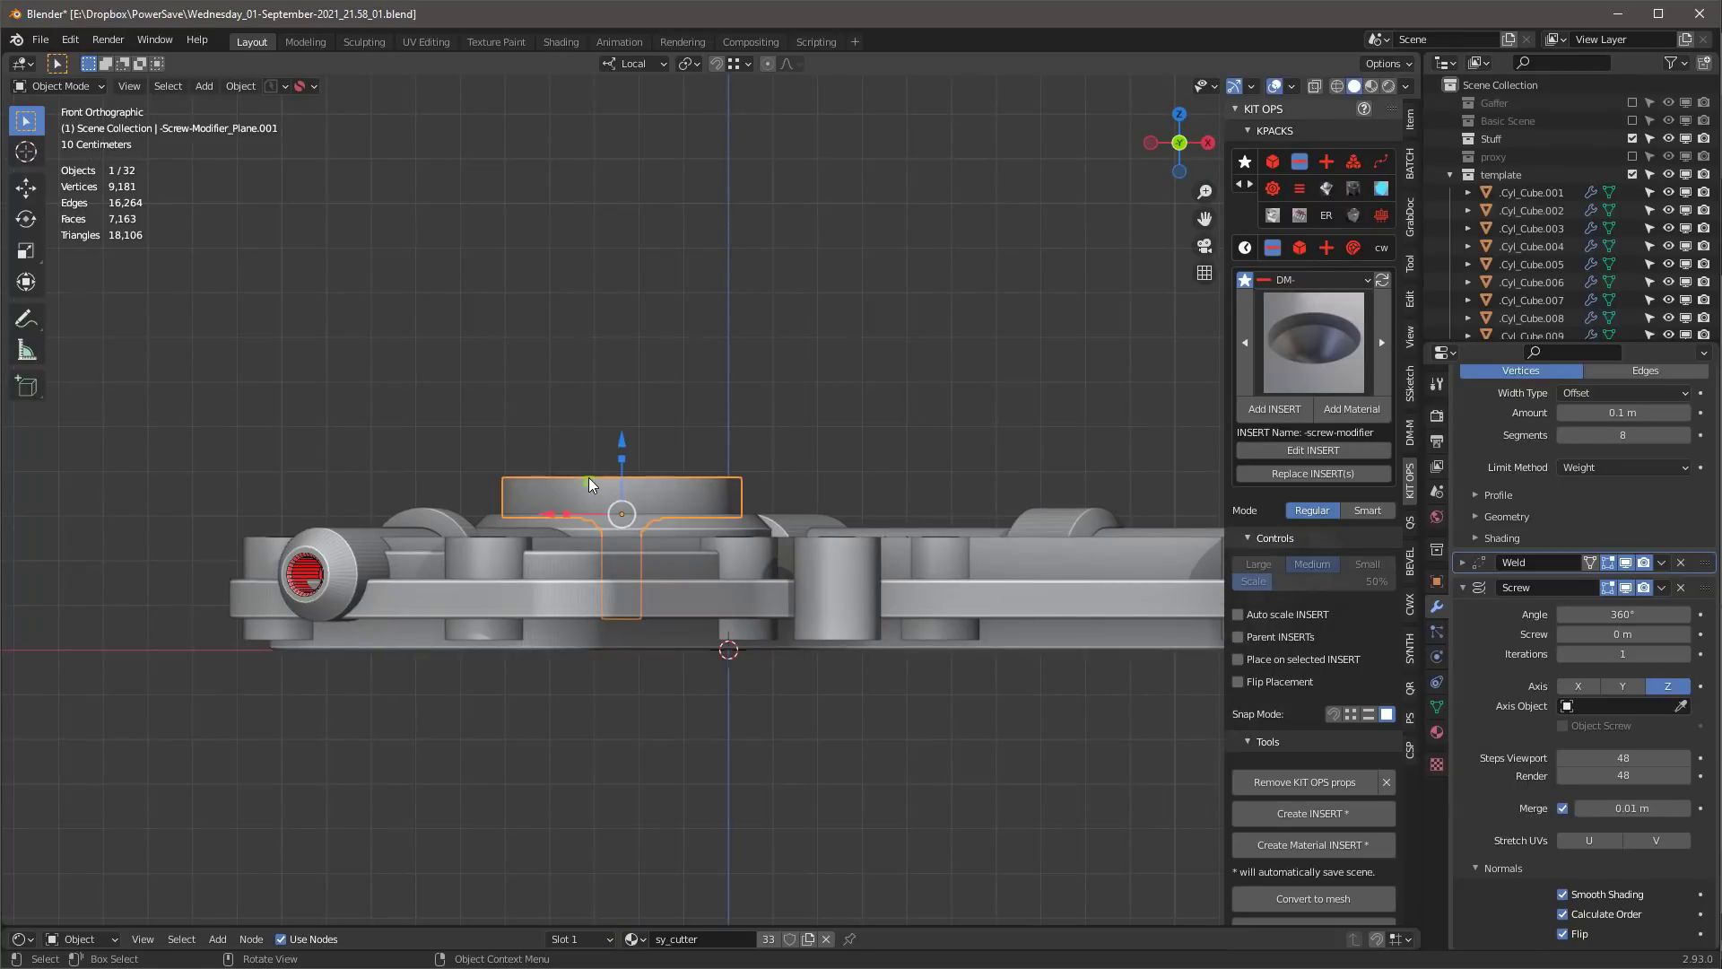
key(alt+z)
scroll(633, 517, up, 1)
key(Tab)
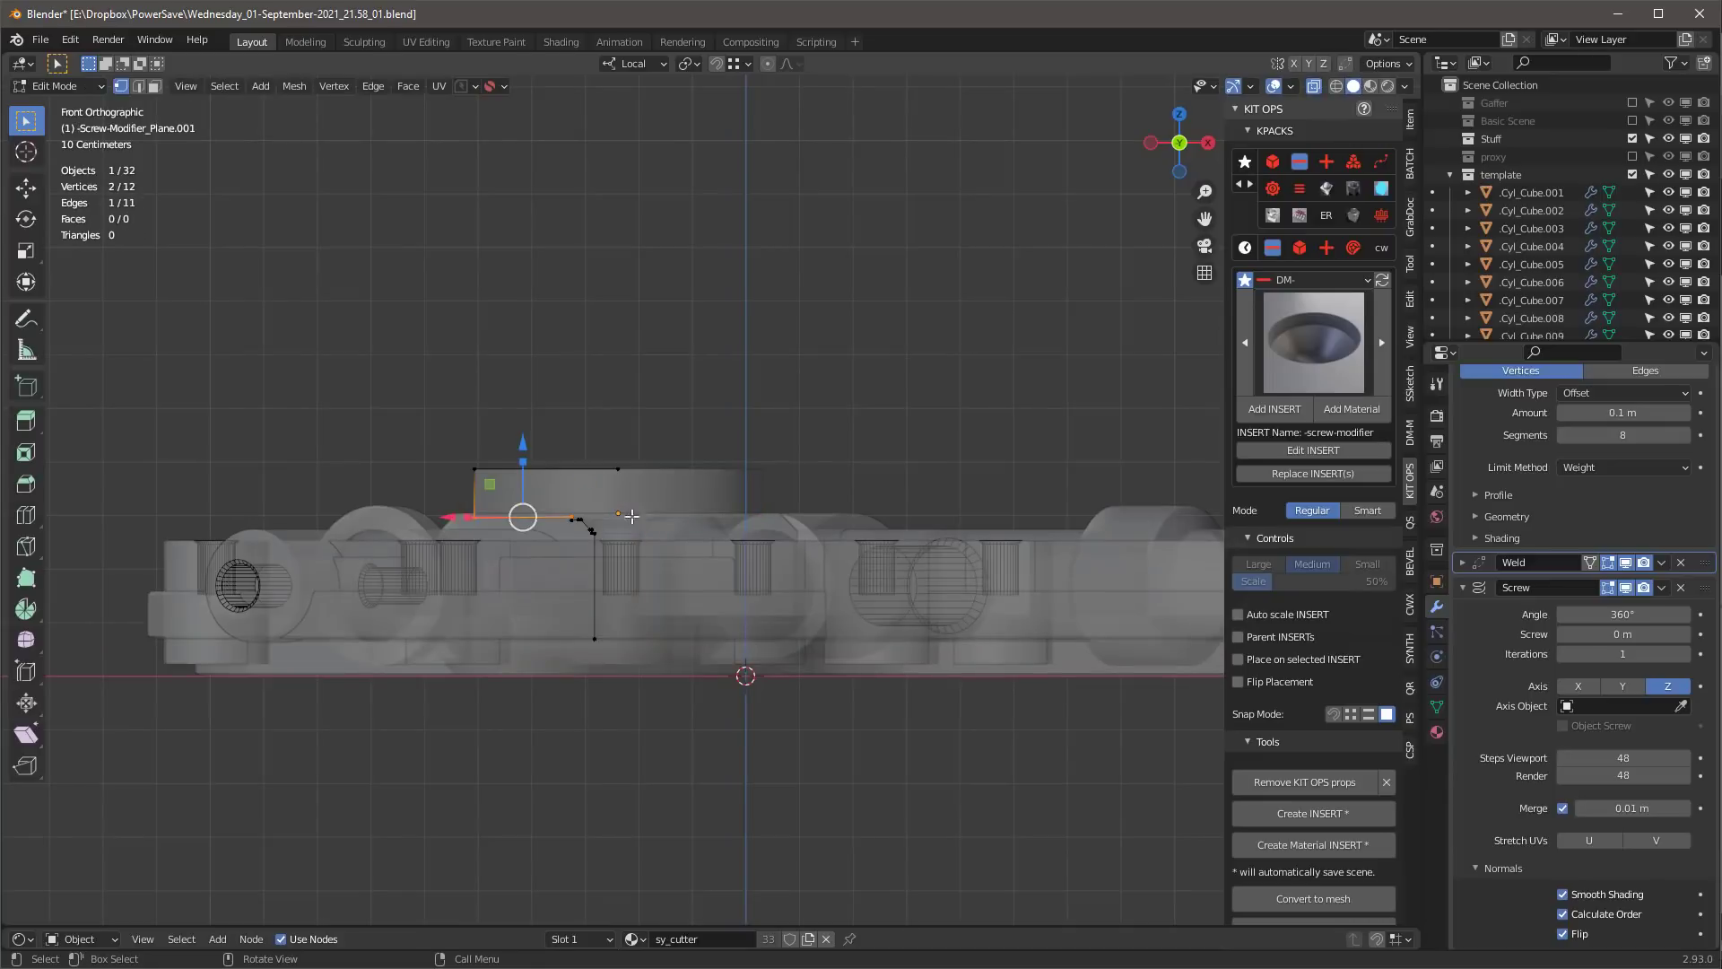
scroll(631, 518, up, 3)
scroll(297, 509, up, 4)
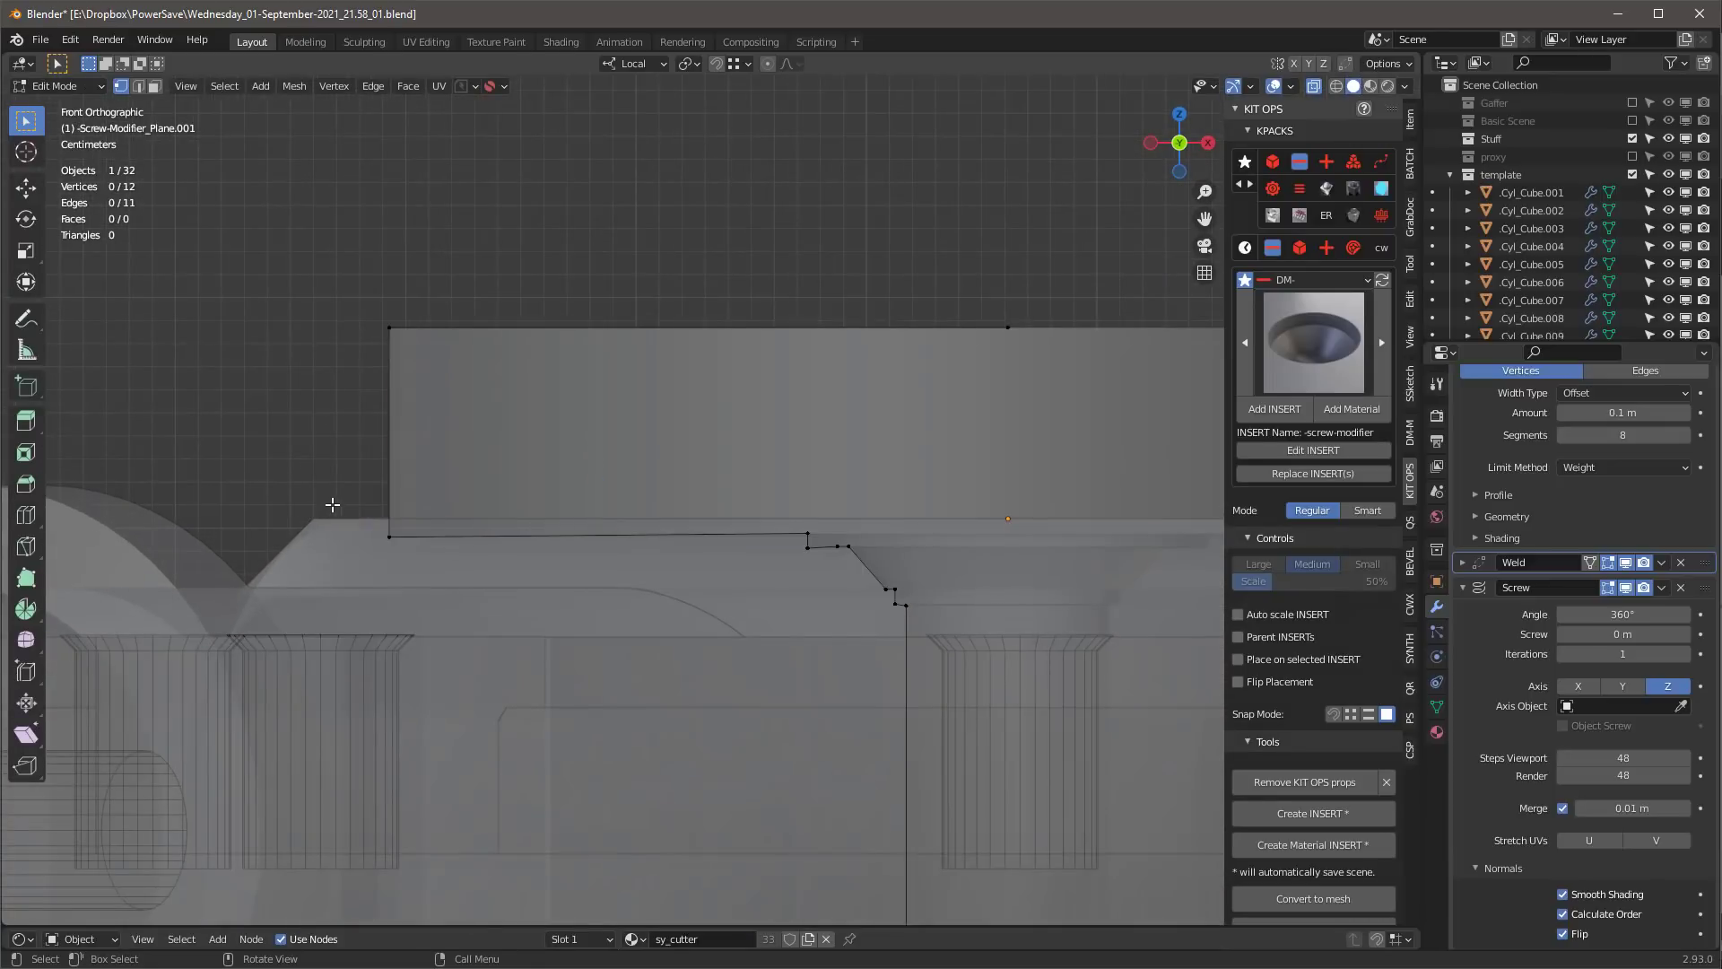
drag(328, 503, 397, 541)
shift+click(808, 532)
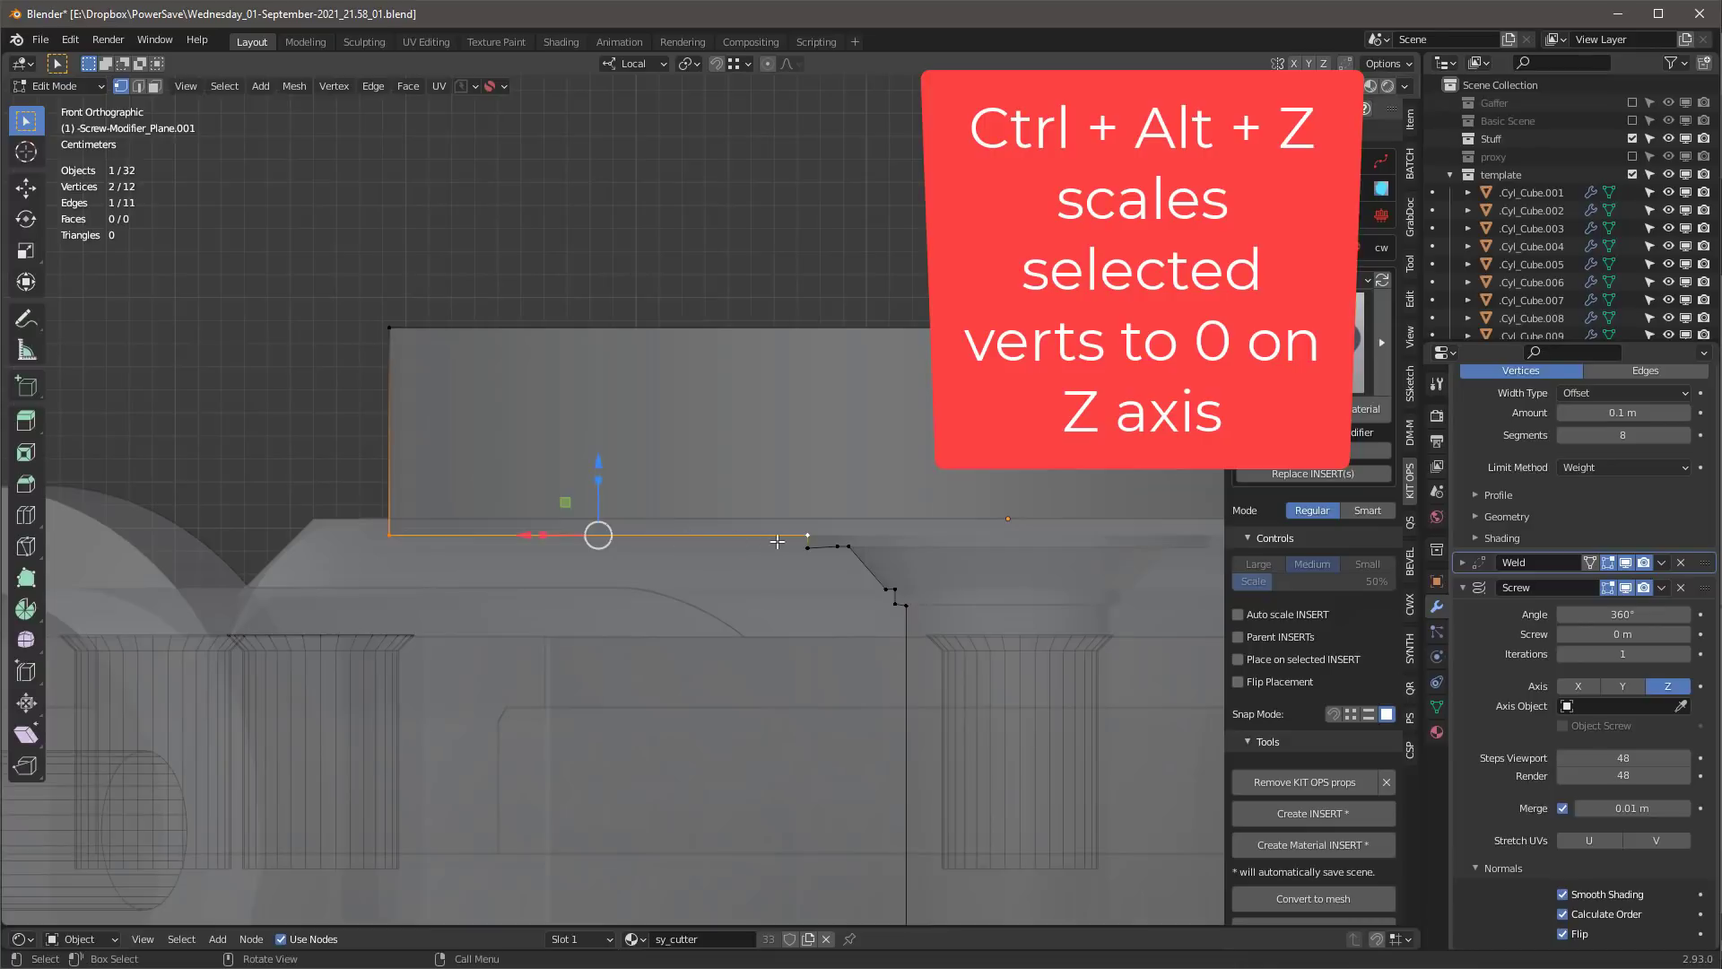
drag(795, 543, 924, 599)
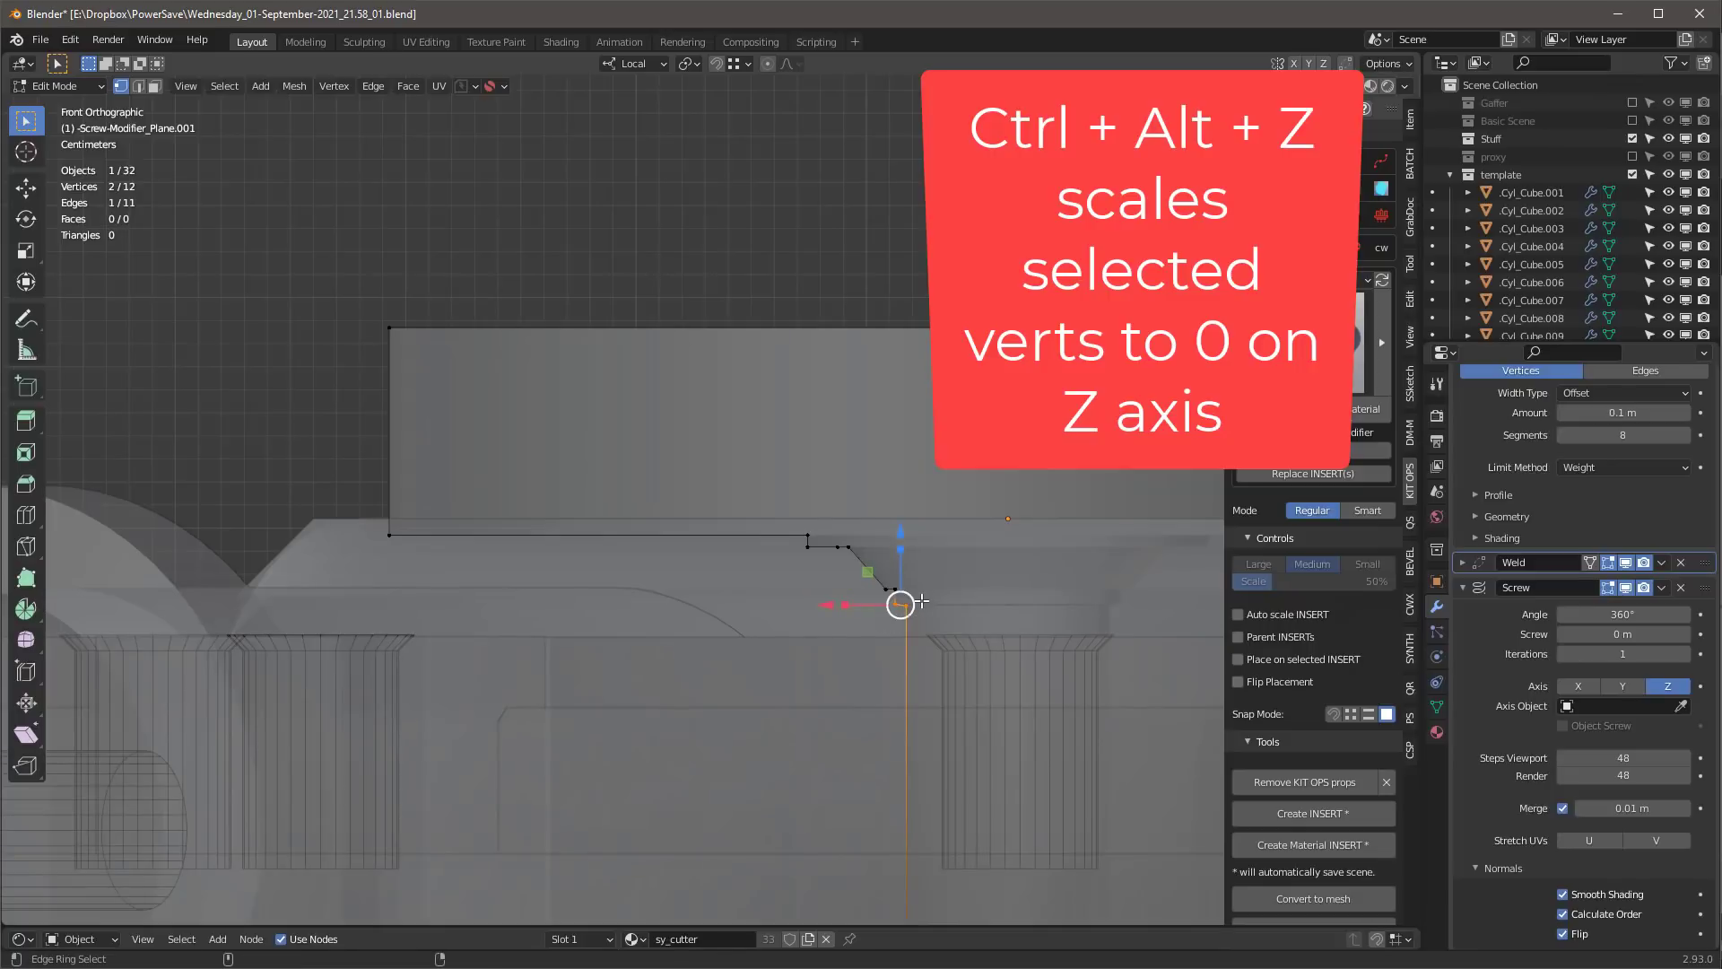
key(ctrl+alt+z)
- Align the profile's upper step edge and long shaft edge vertically on X, then finish editing and turn off X-ray
drag(818, 558, 793, 536)
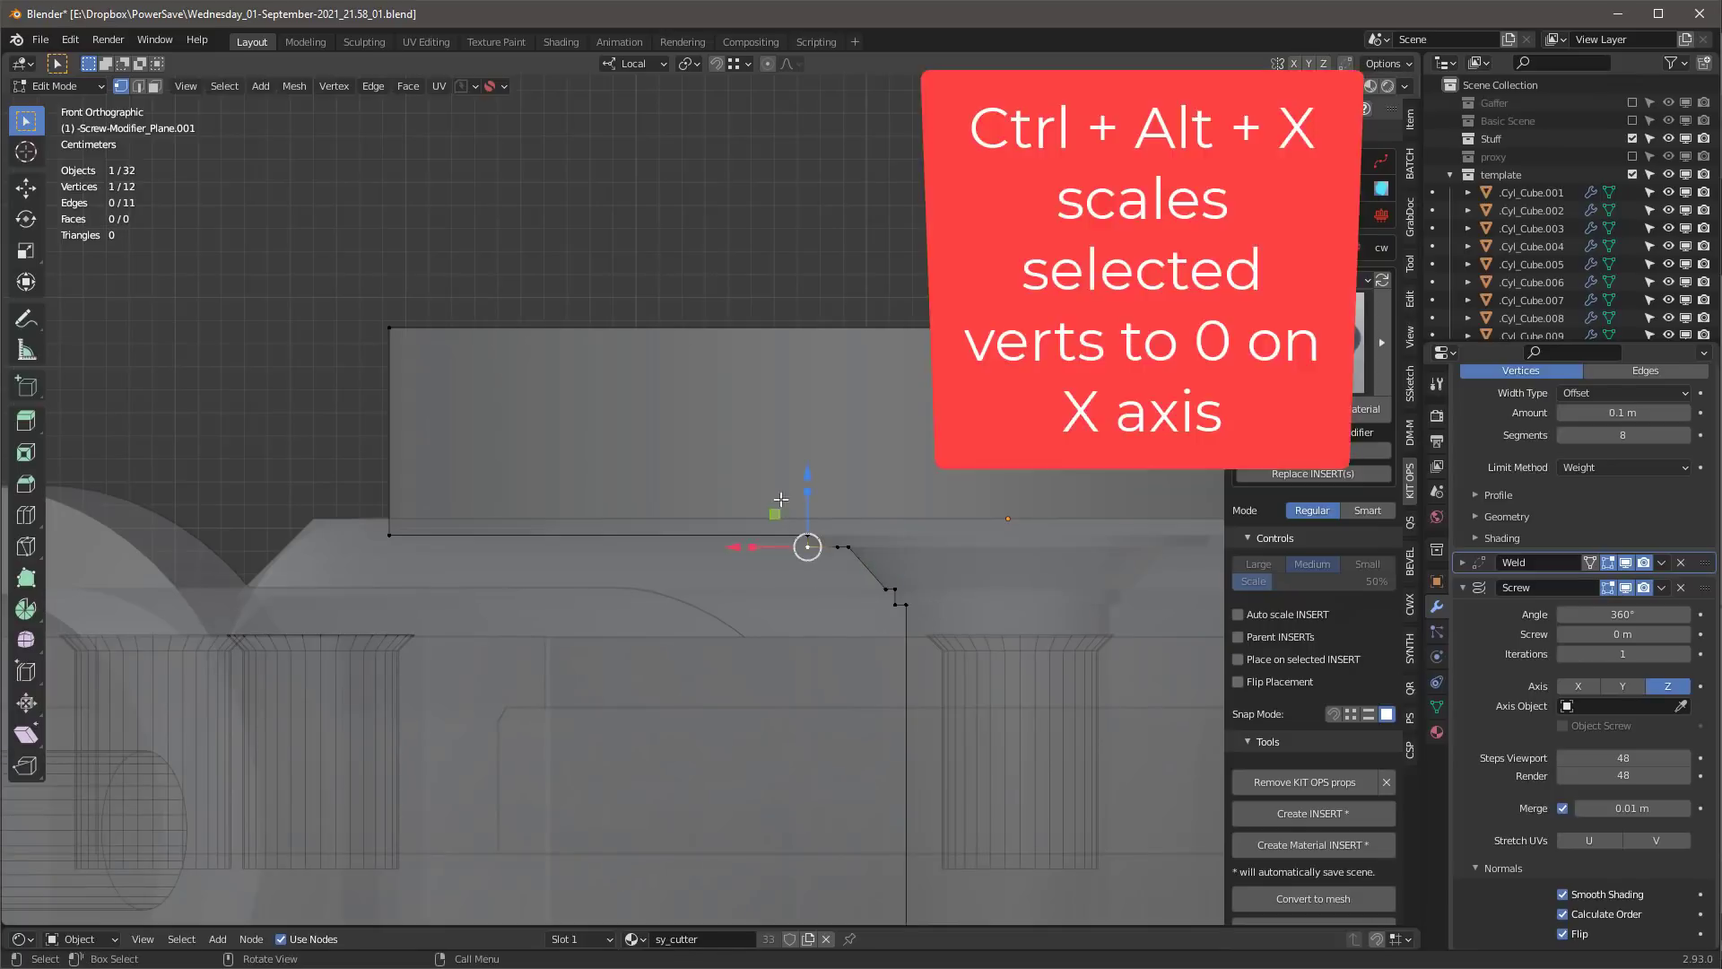
shift+click(807, 536)
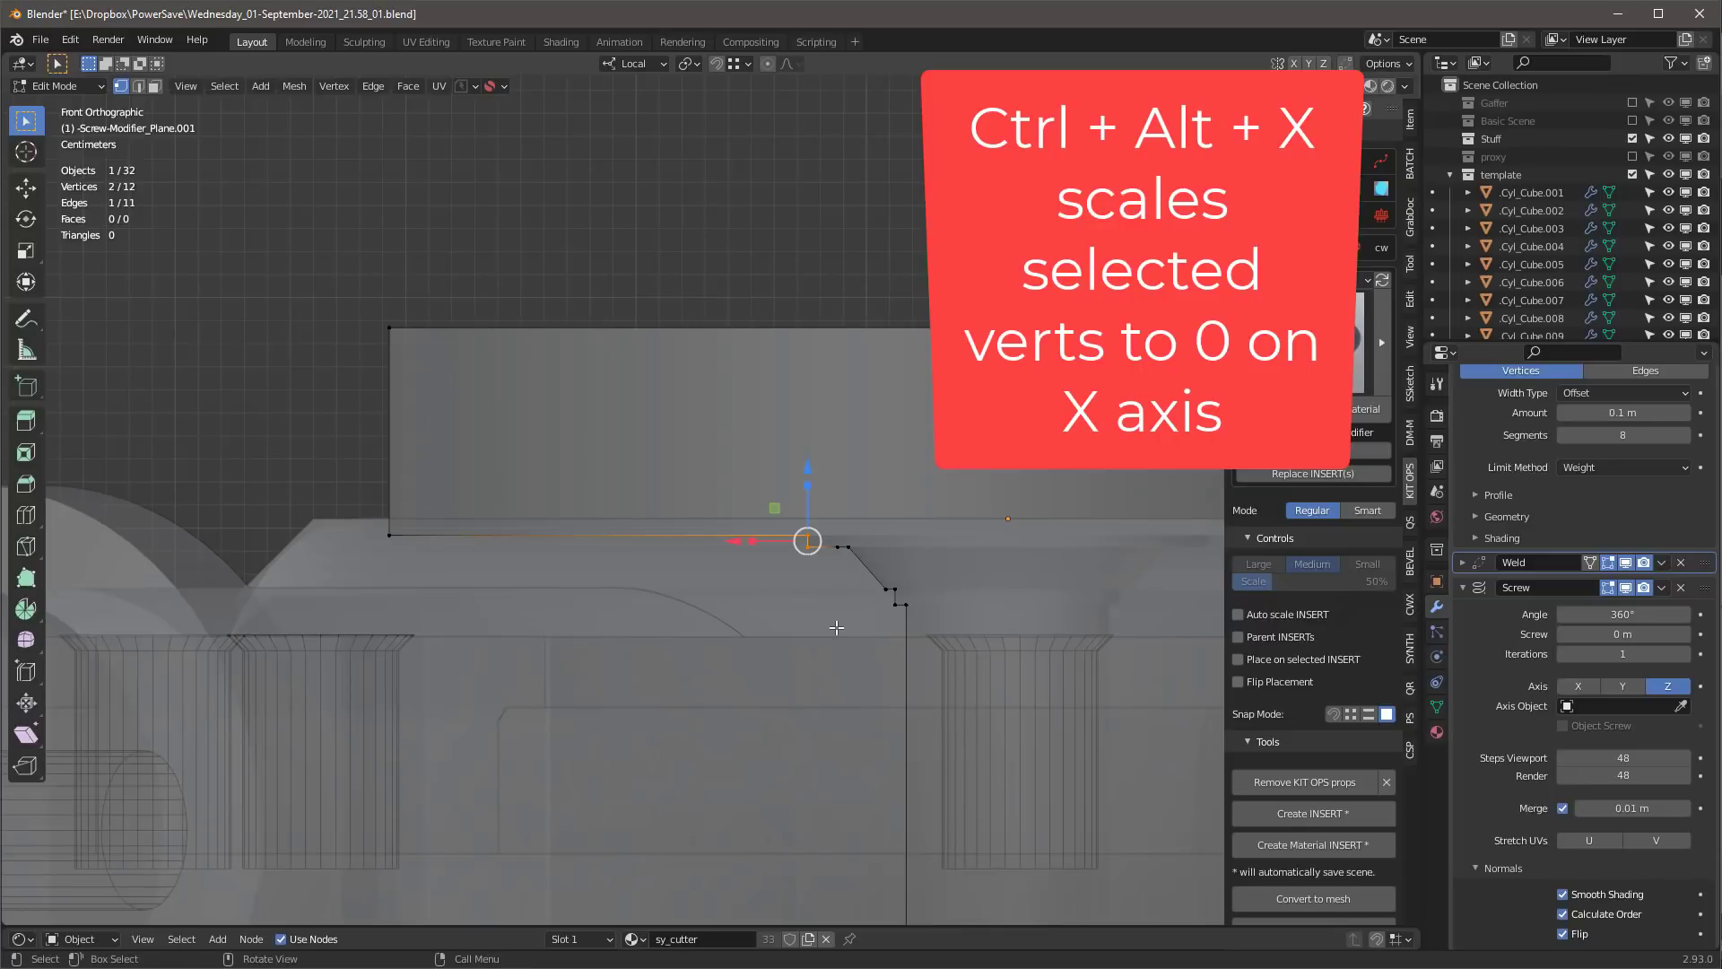
click(812, 636)
scroll(755, 596, down, 3)
scroll(751, 579, down, 2)
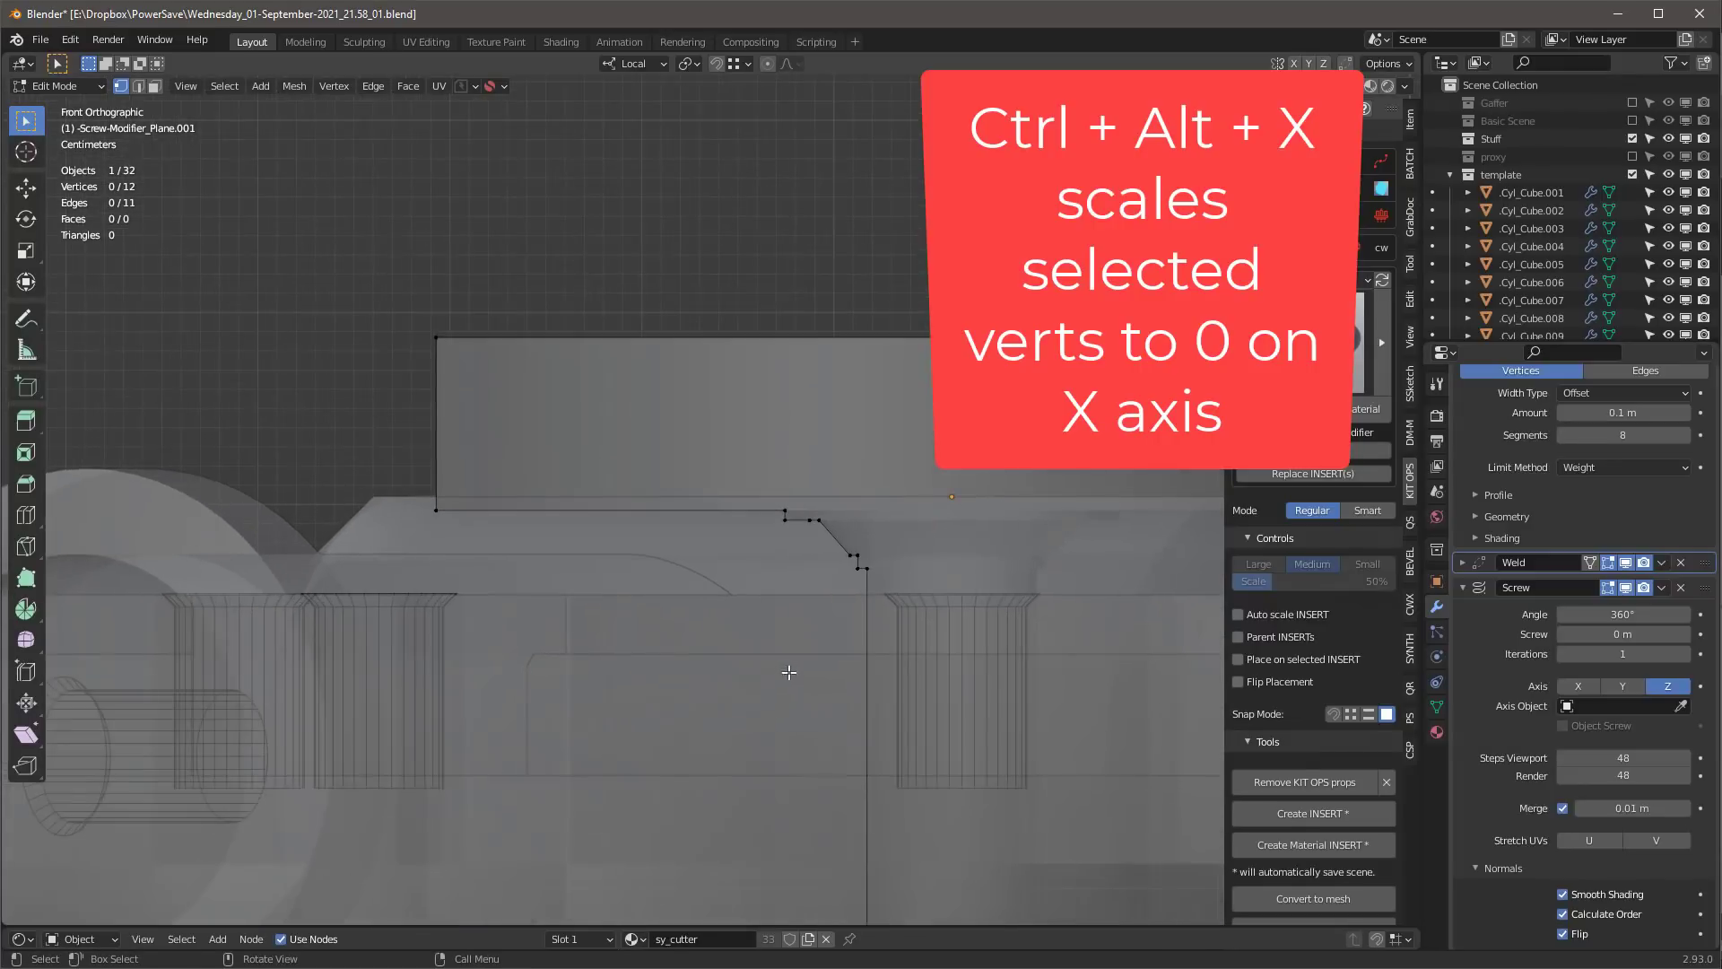
drag(856, 572, 908, 839)
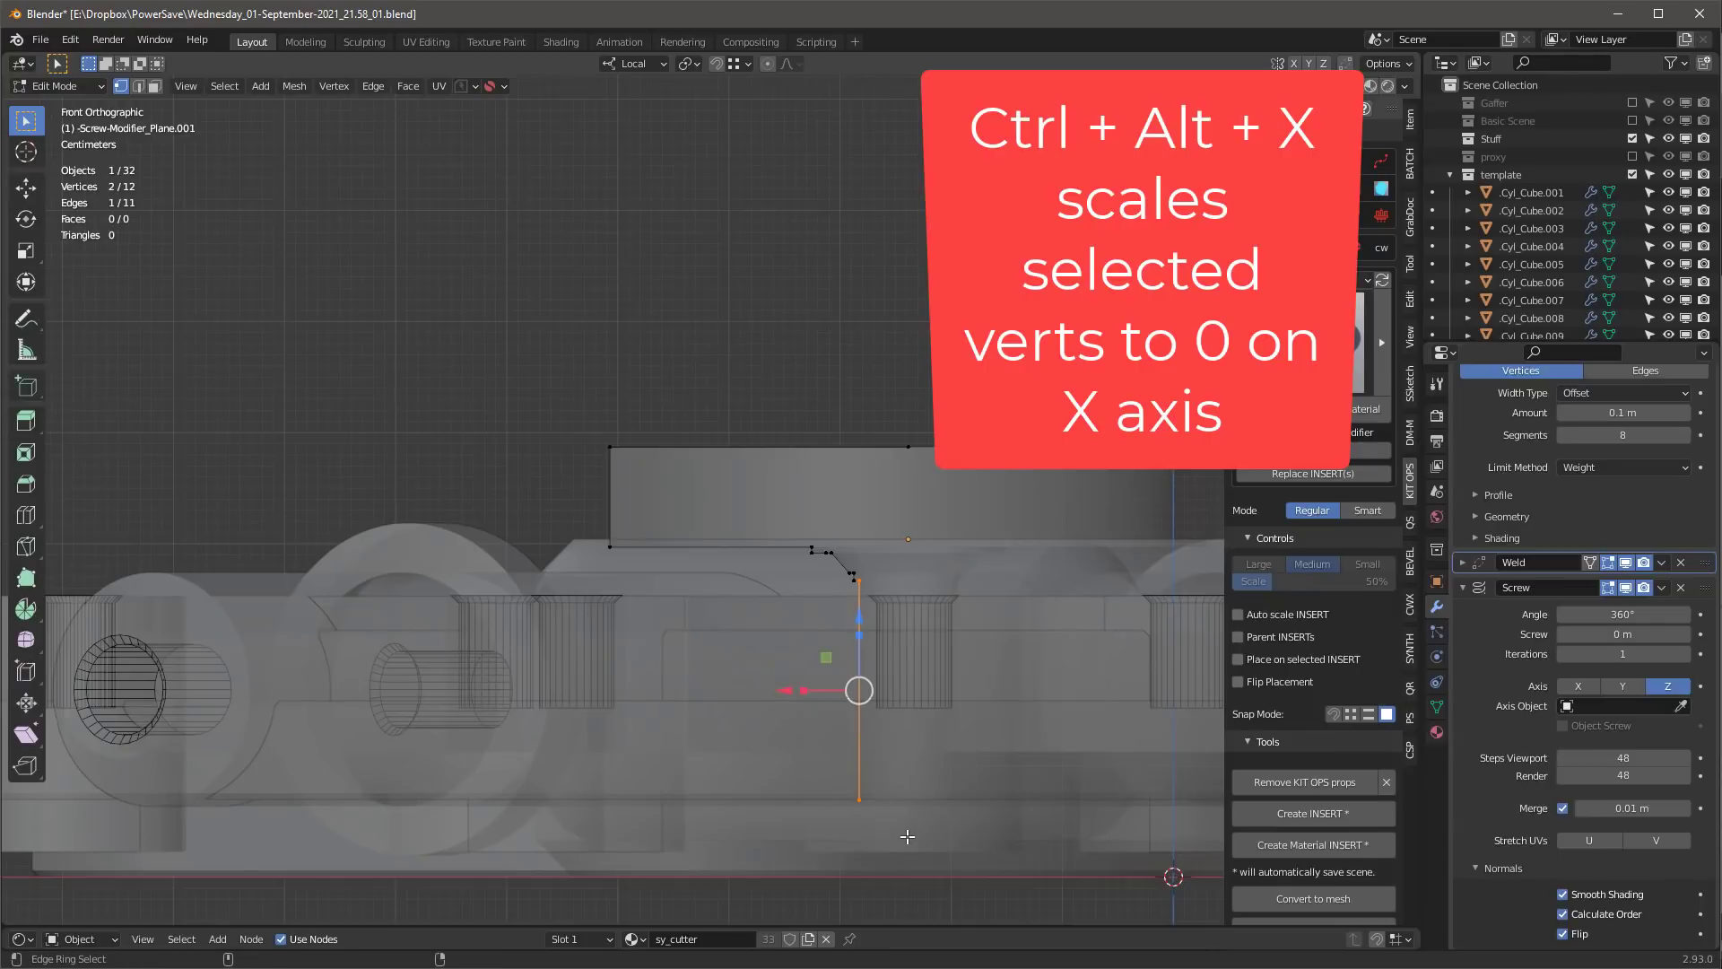
click(951, 590)
scroll(950, 607, up, 1)
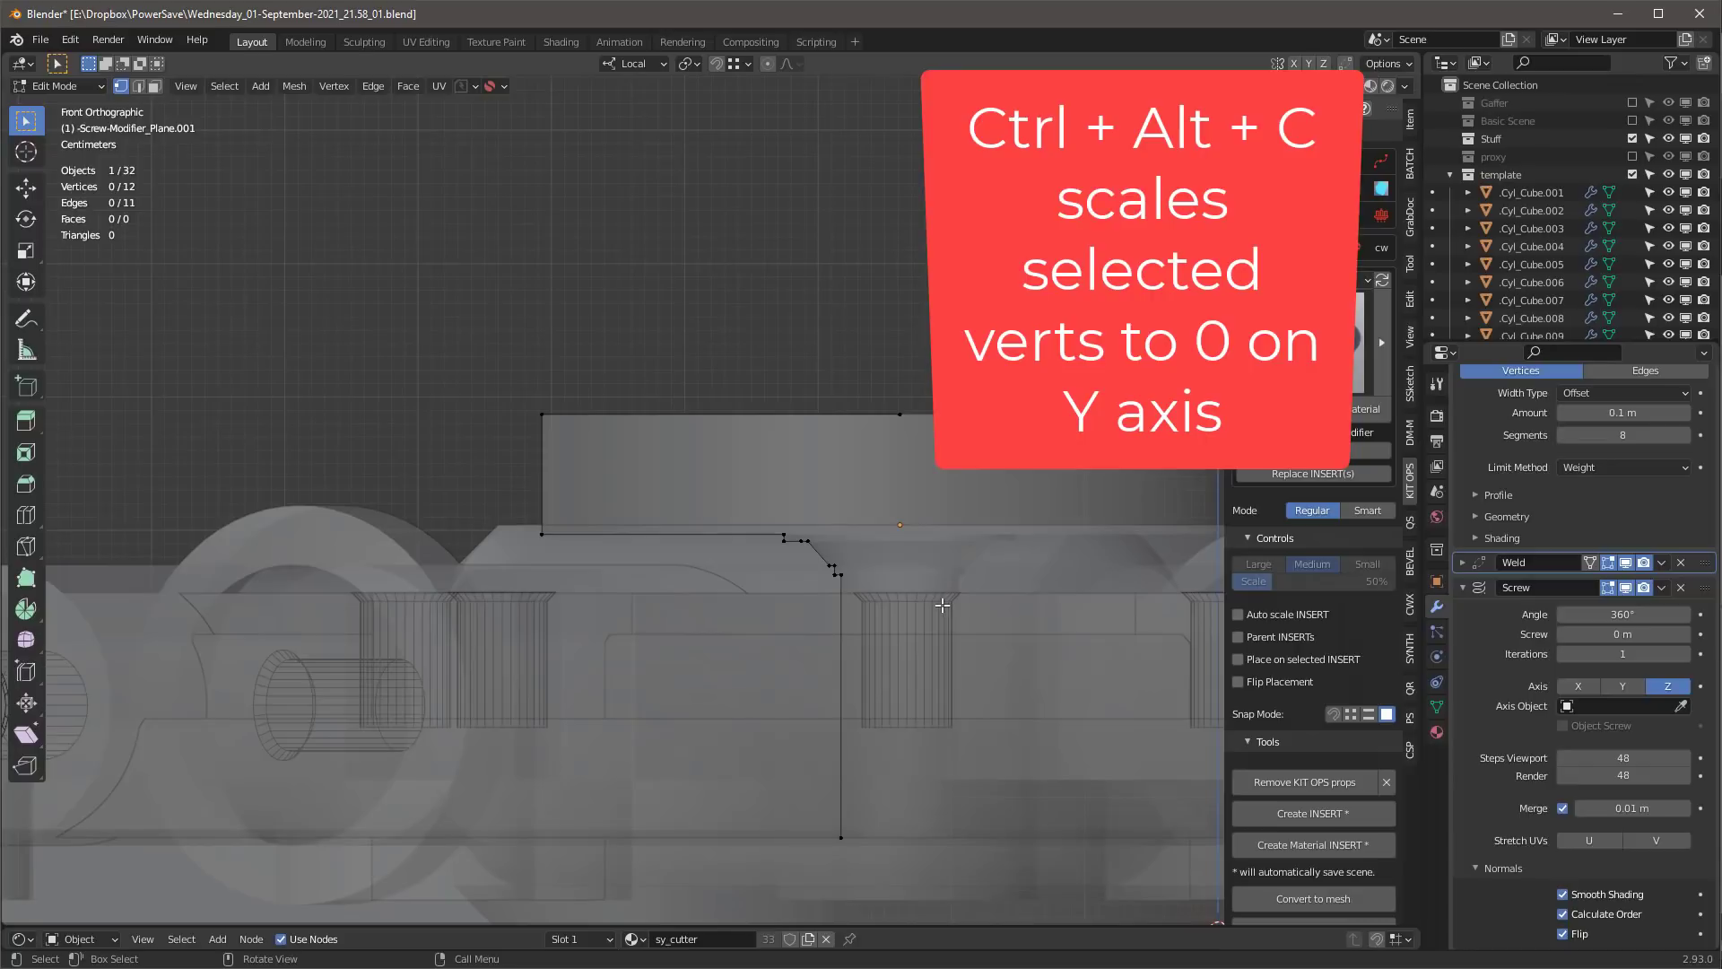
scroll(861, 556, down, 2)
scroll(850, 543, up, 1)
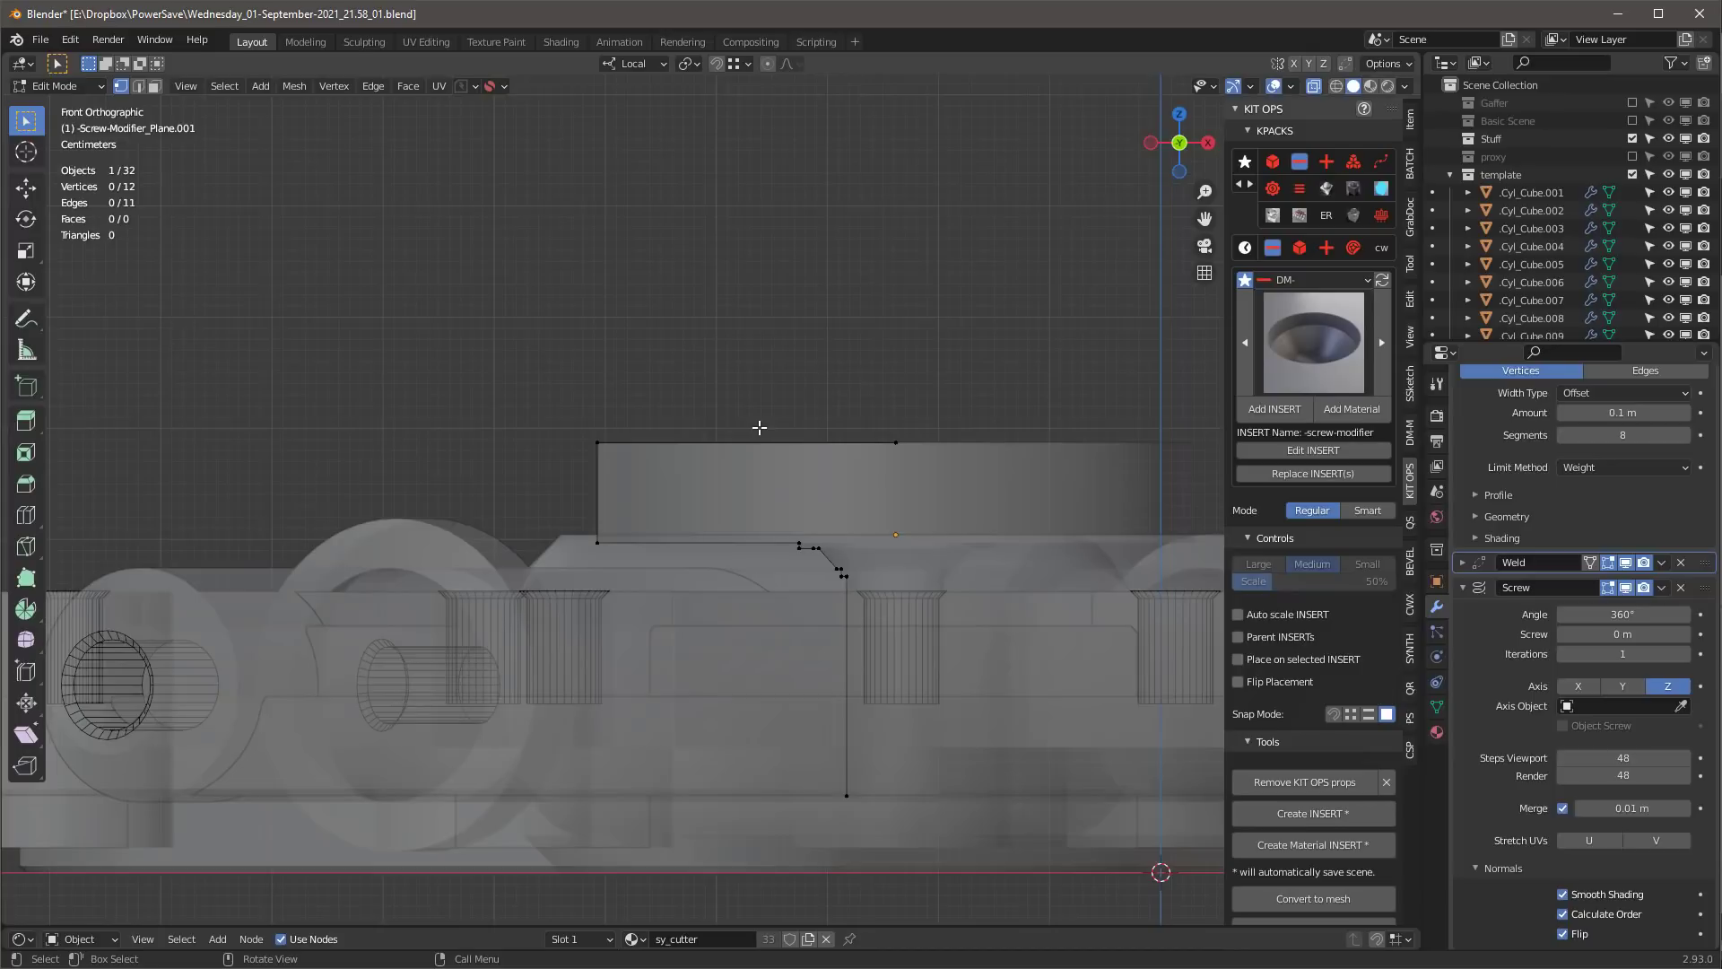
key(Tab)
scroll(594, 422, down, 3)
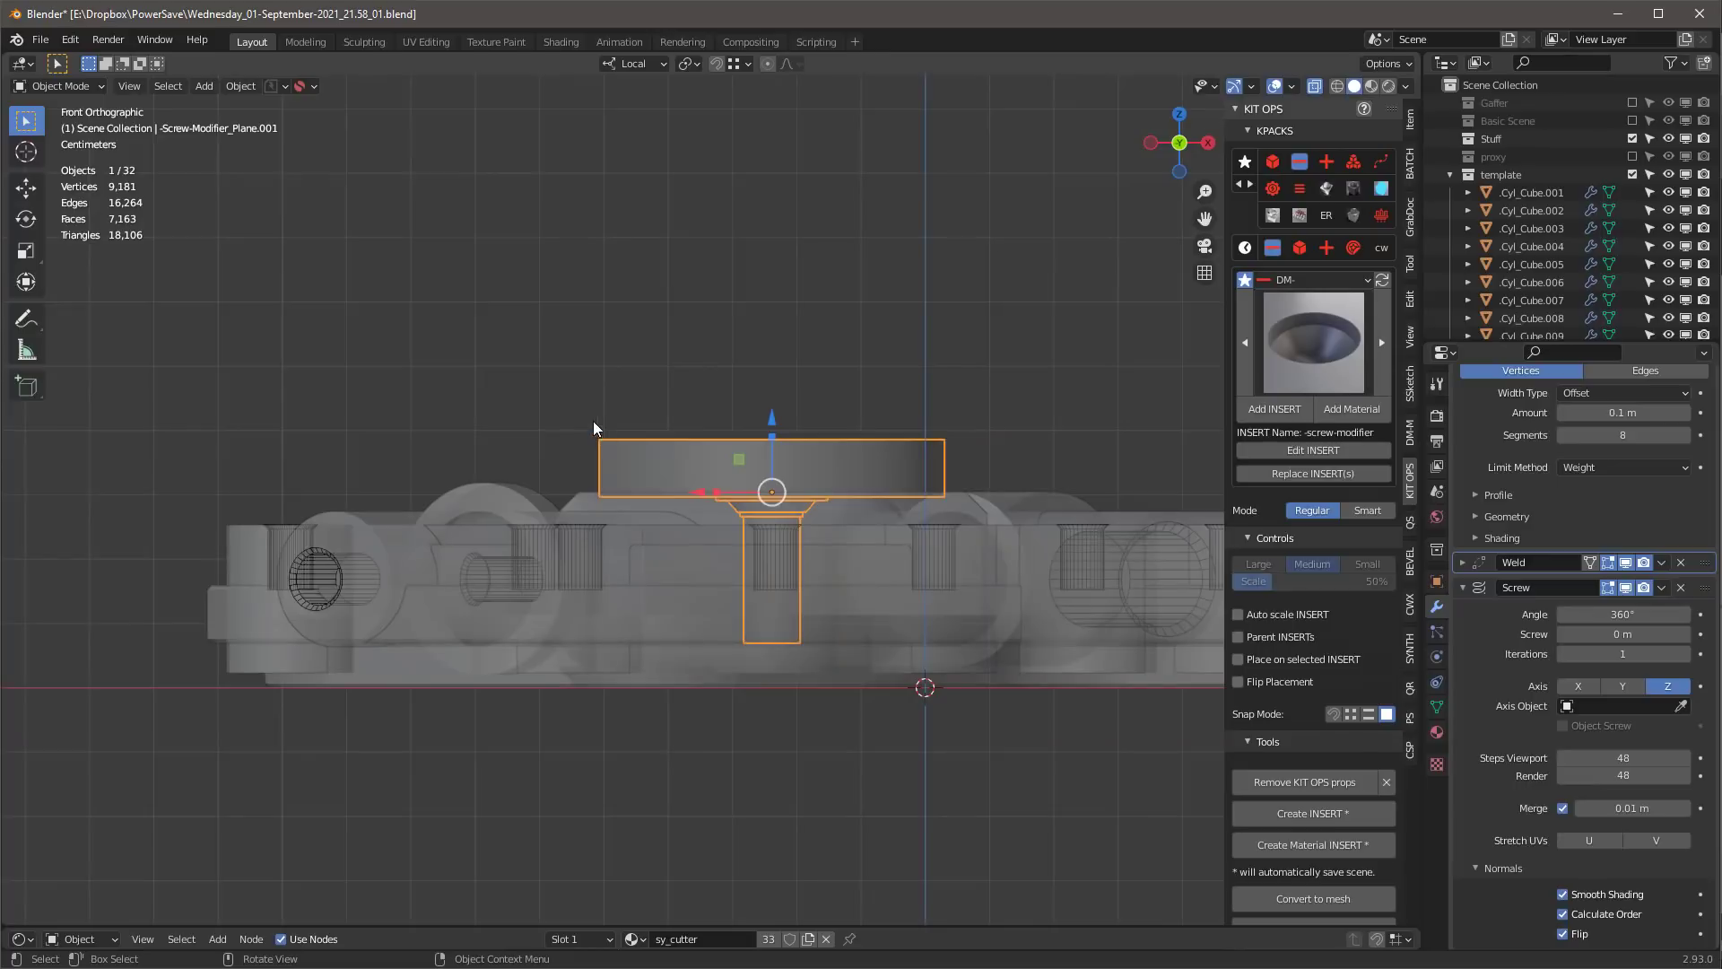
key(alt+z)
- Return the centre cutter to wireframe display and inspect the recess in the disc
middle_drag(643, 377, 784, 476)
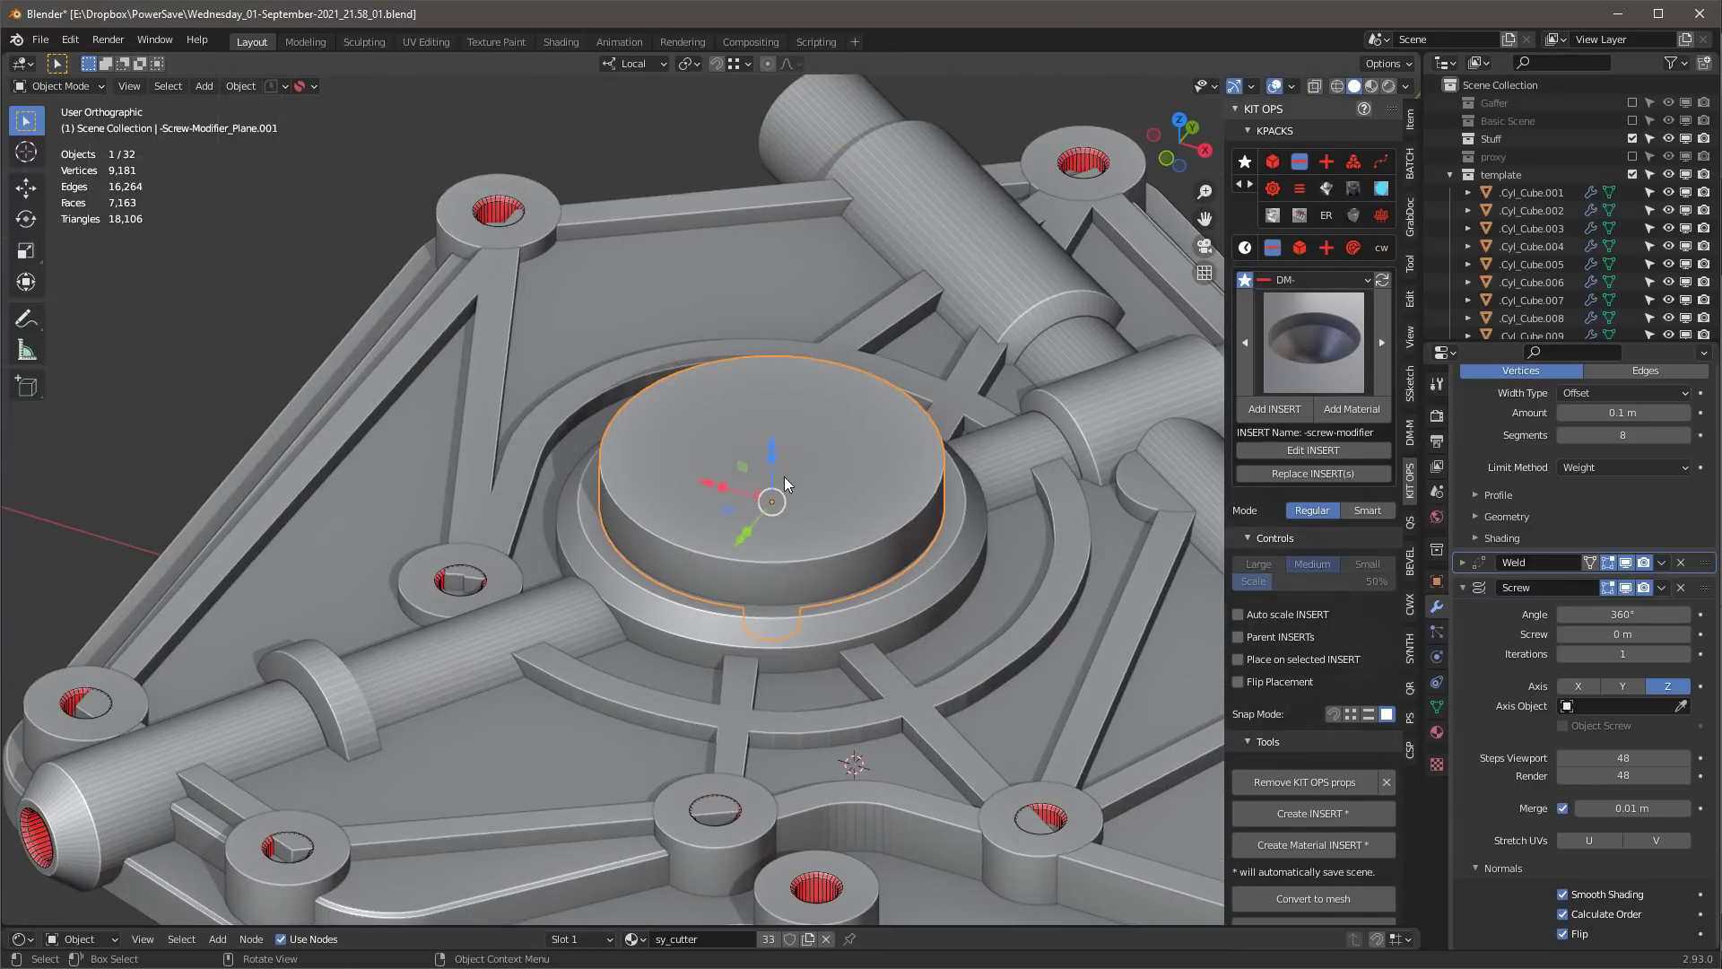
key(h)
scroll(779, 499, down, 3)
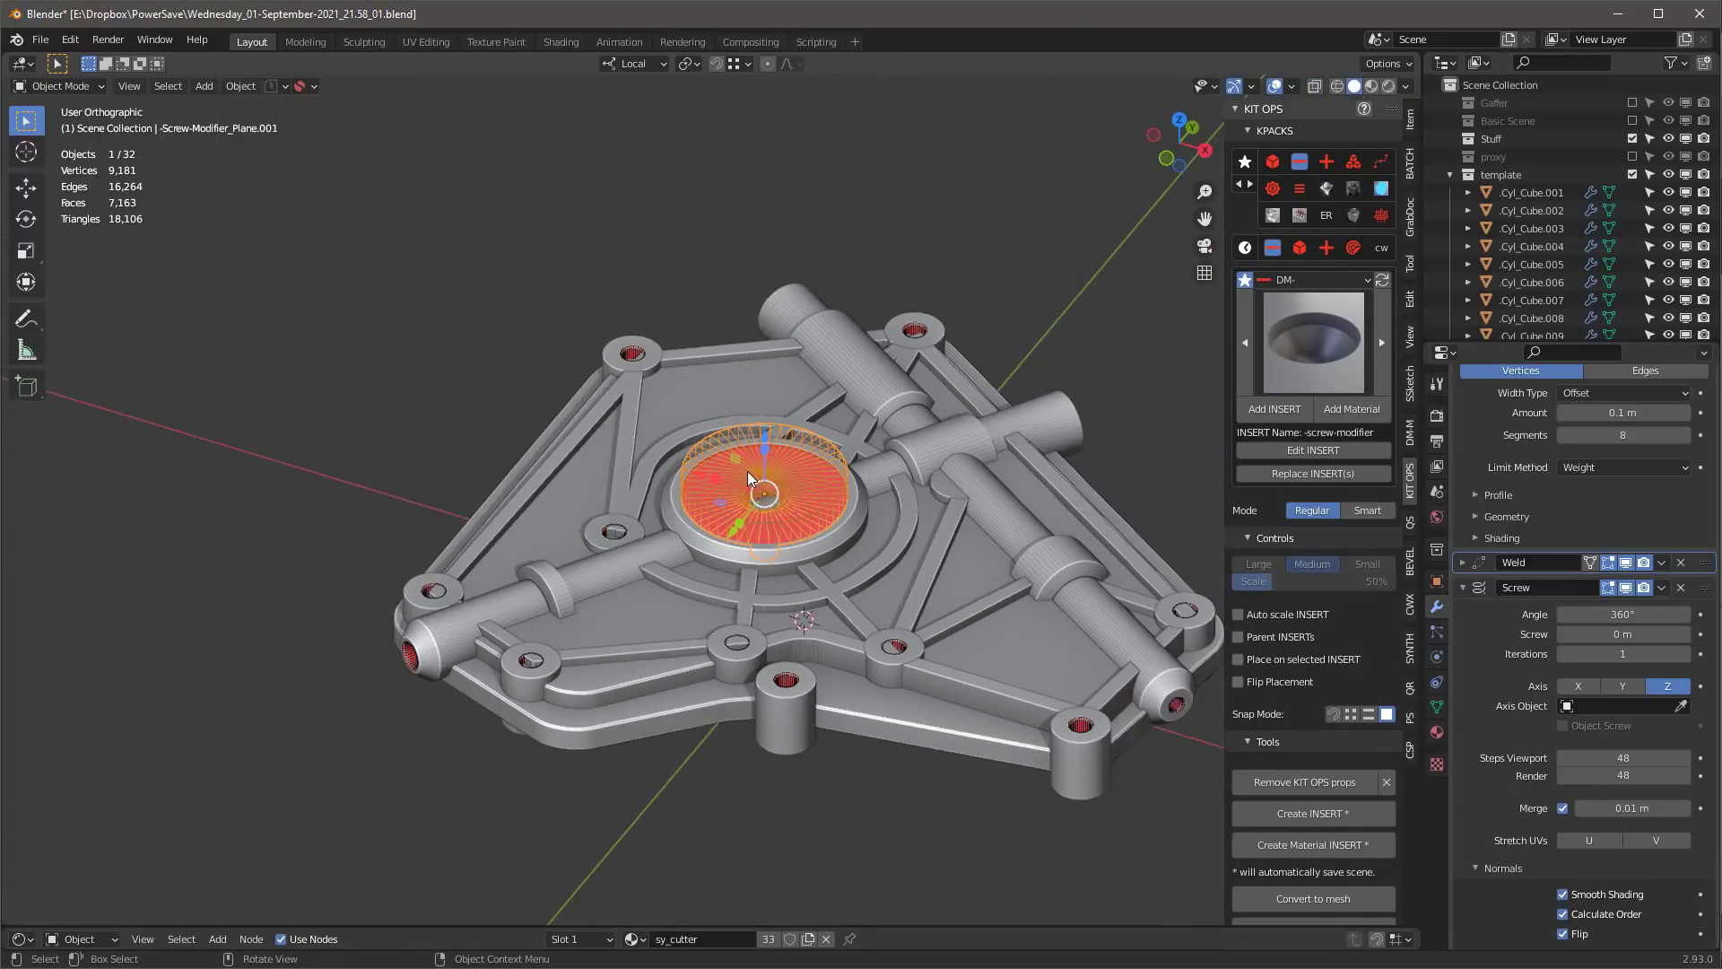
scroll(747, 471, up, 3)
mouse_move(767, 502)
middle_down()
mouse_move(732, 470)
mouse_move(713, 515)
mouse_move(763, 509)
middle_up()
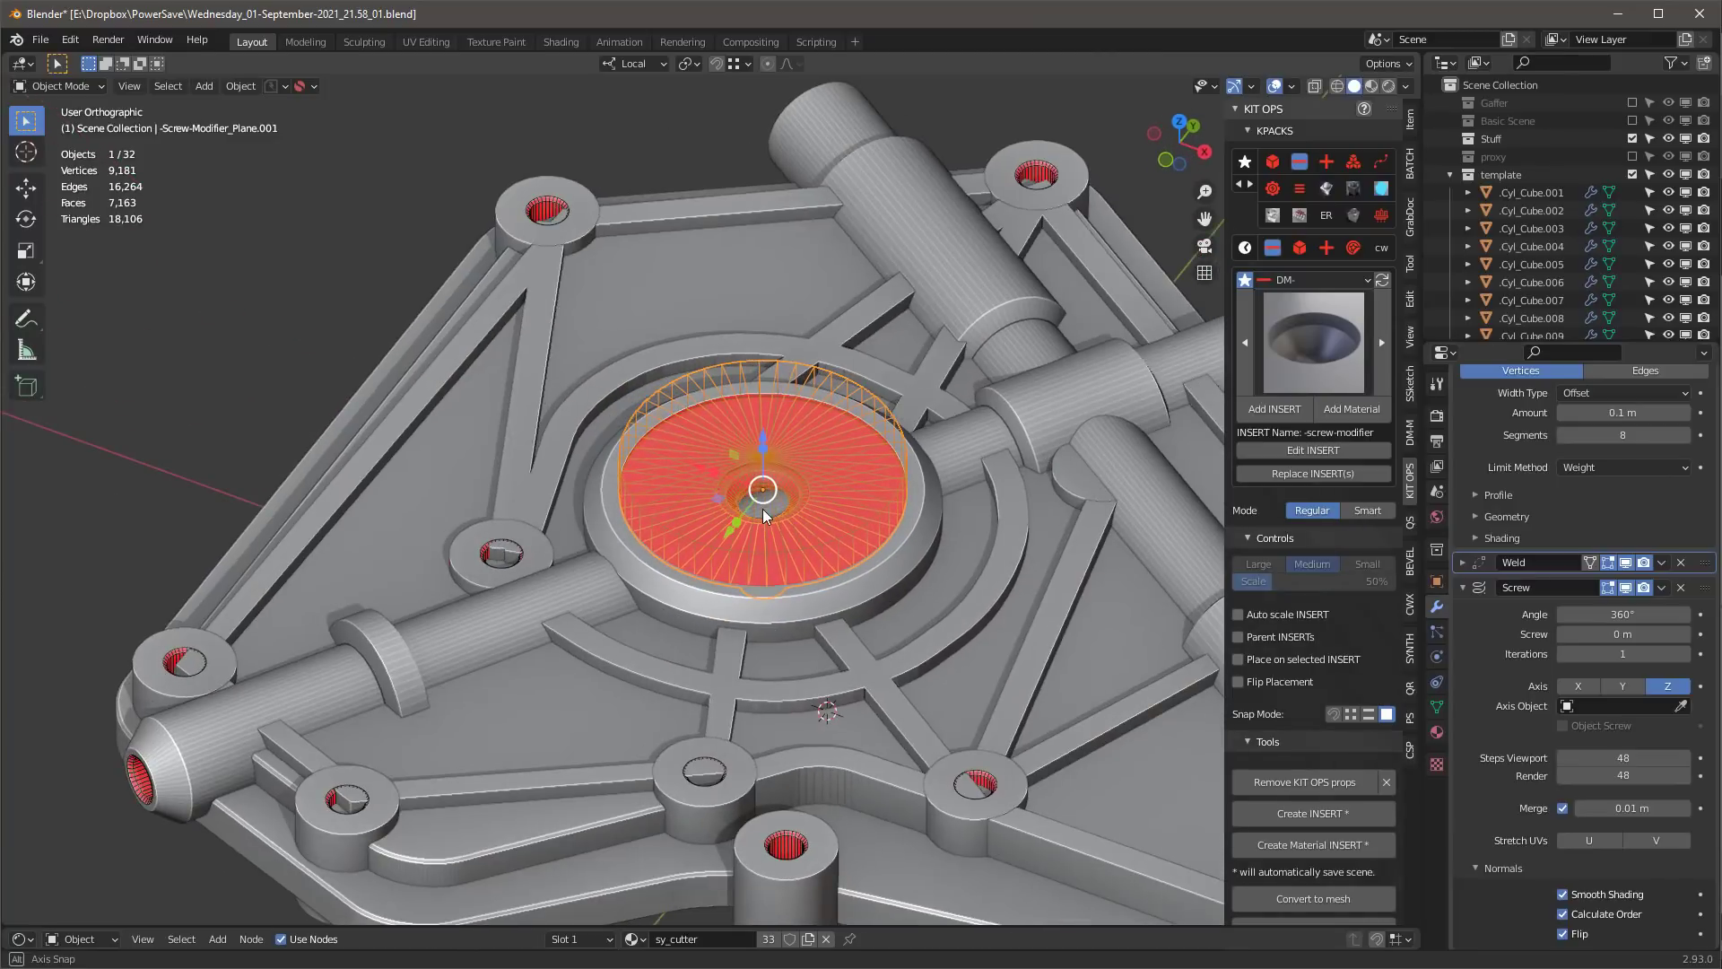
scroll(682, 466, down, 2)
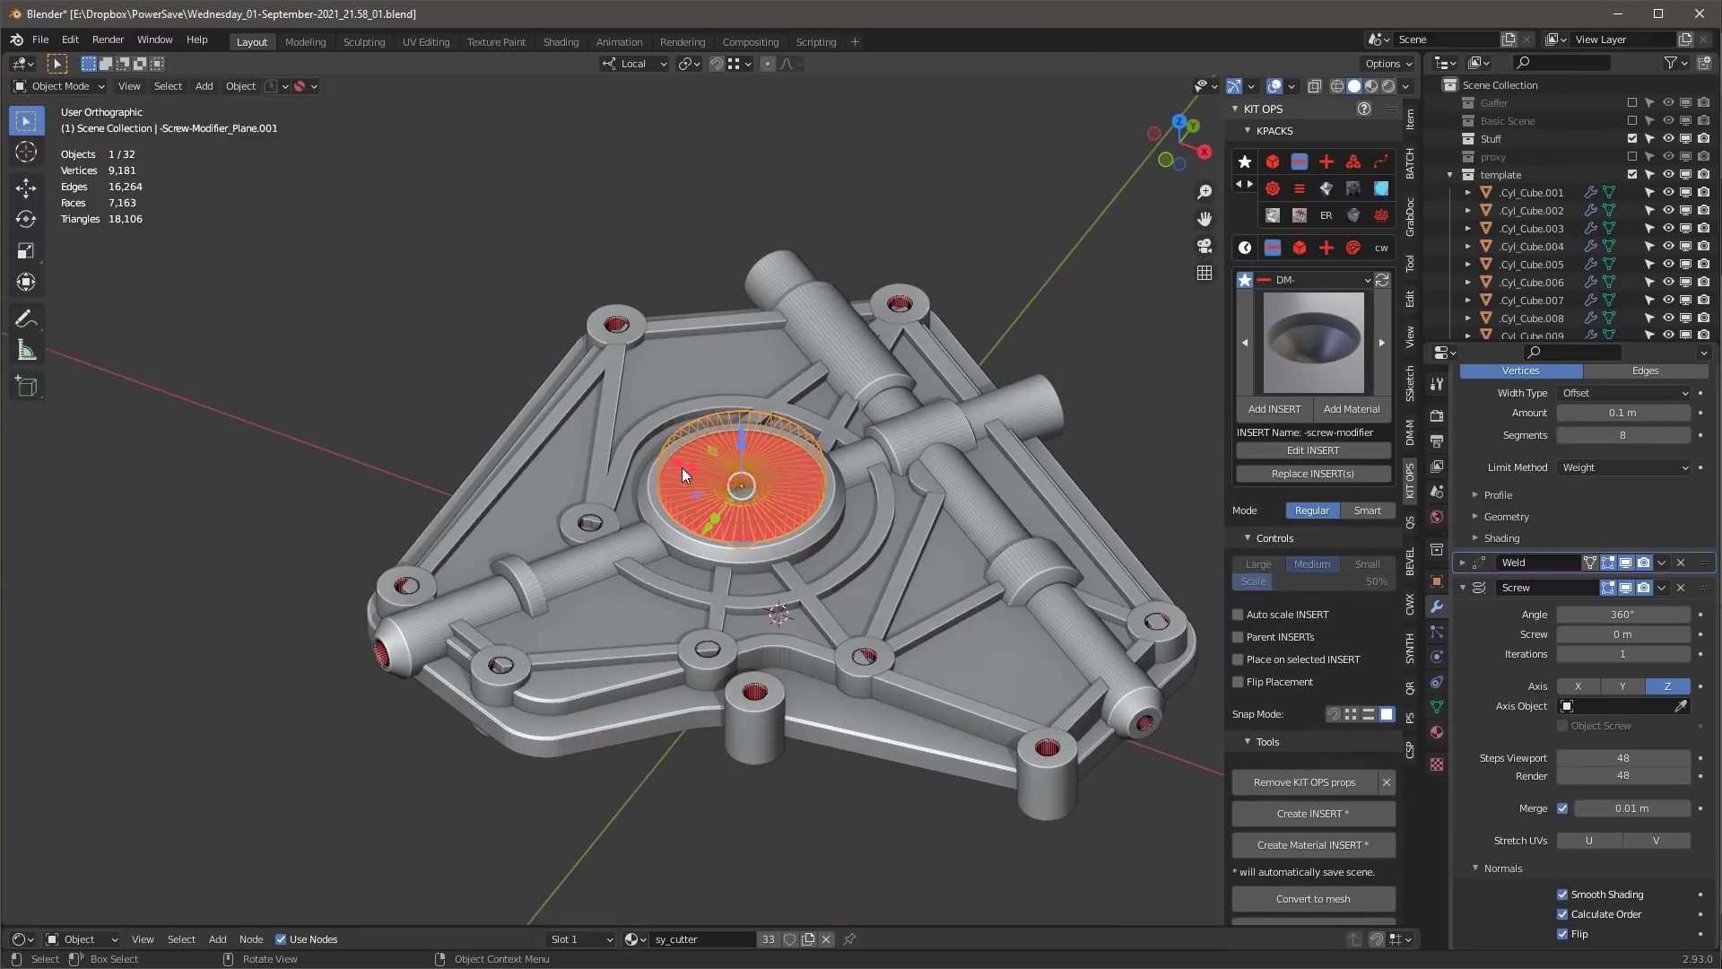
- Exclude the template collection and move all the cutter objects into a new collection named cutters
click(1632, 174)
key(a)
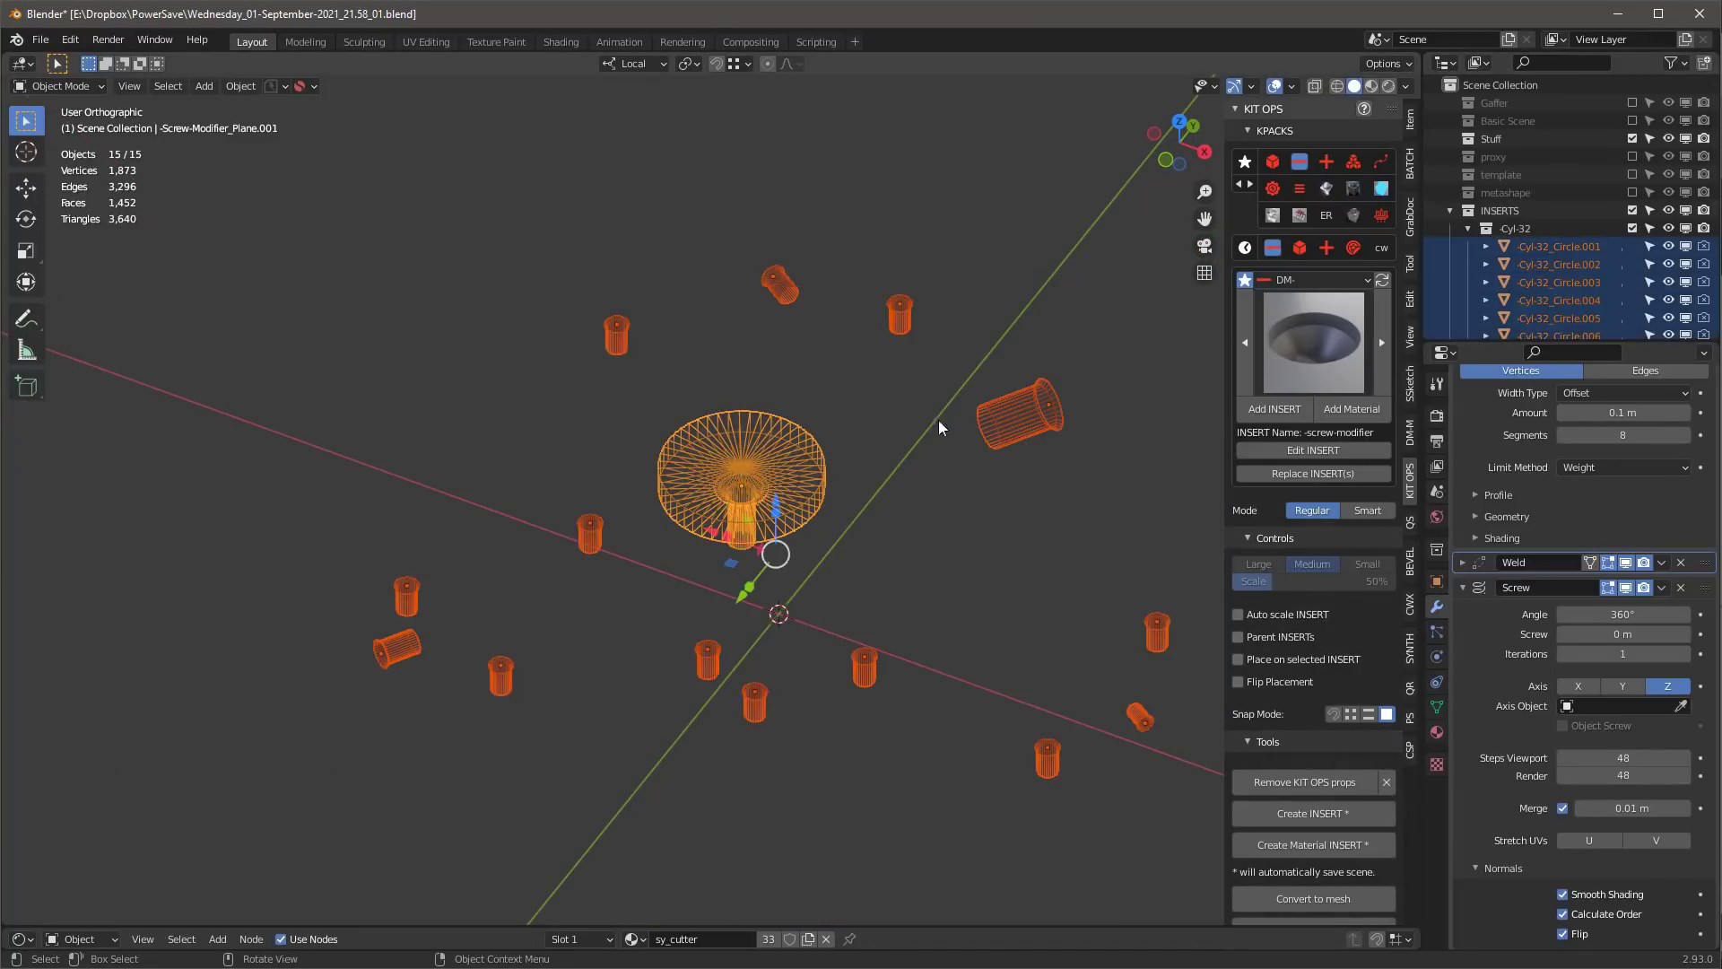
key(m)
click(904, 422)
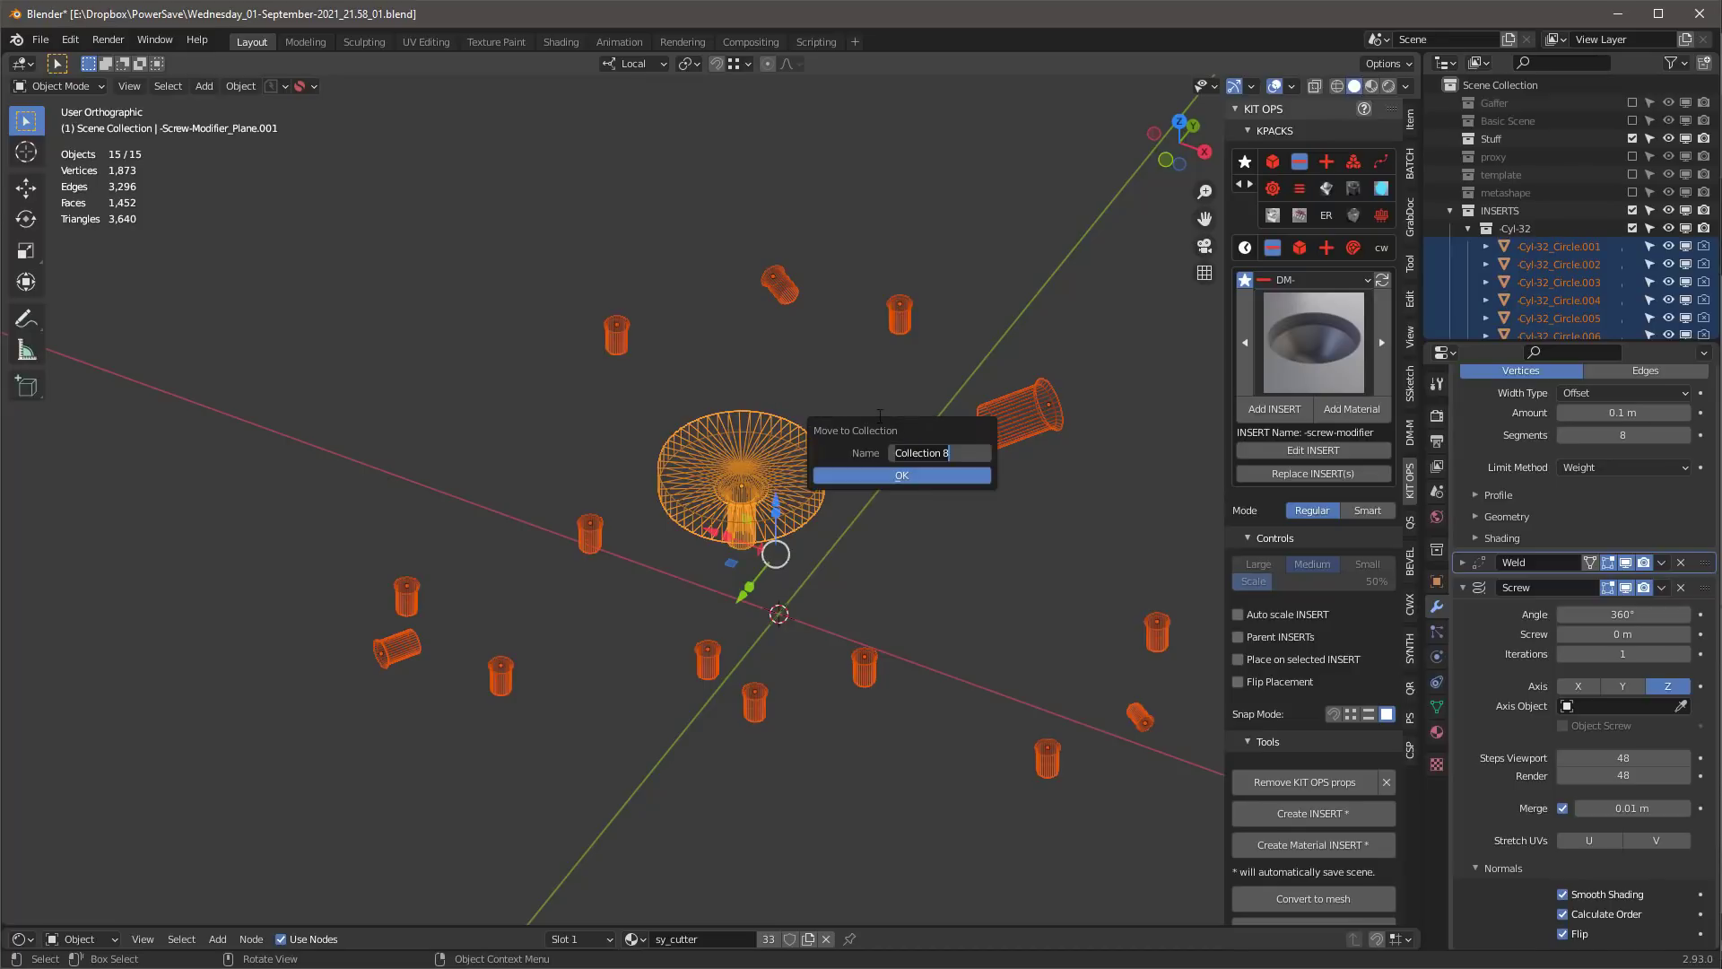
text(cutters)
key(Return)
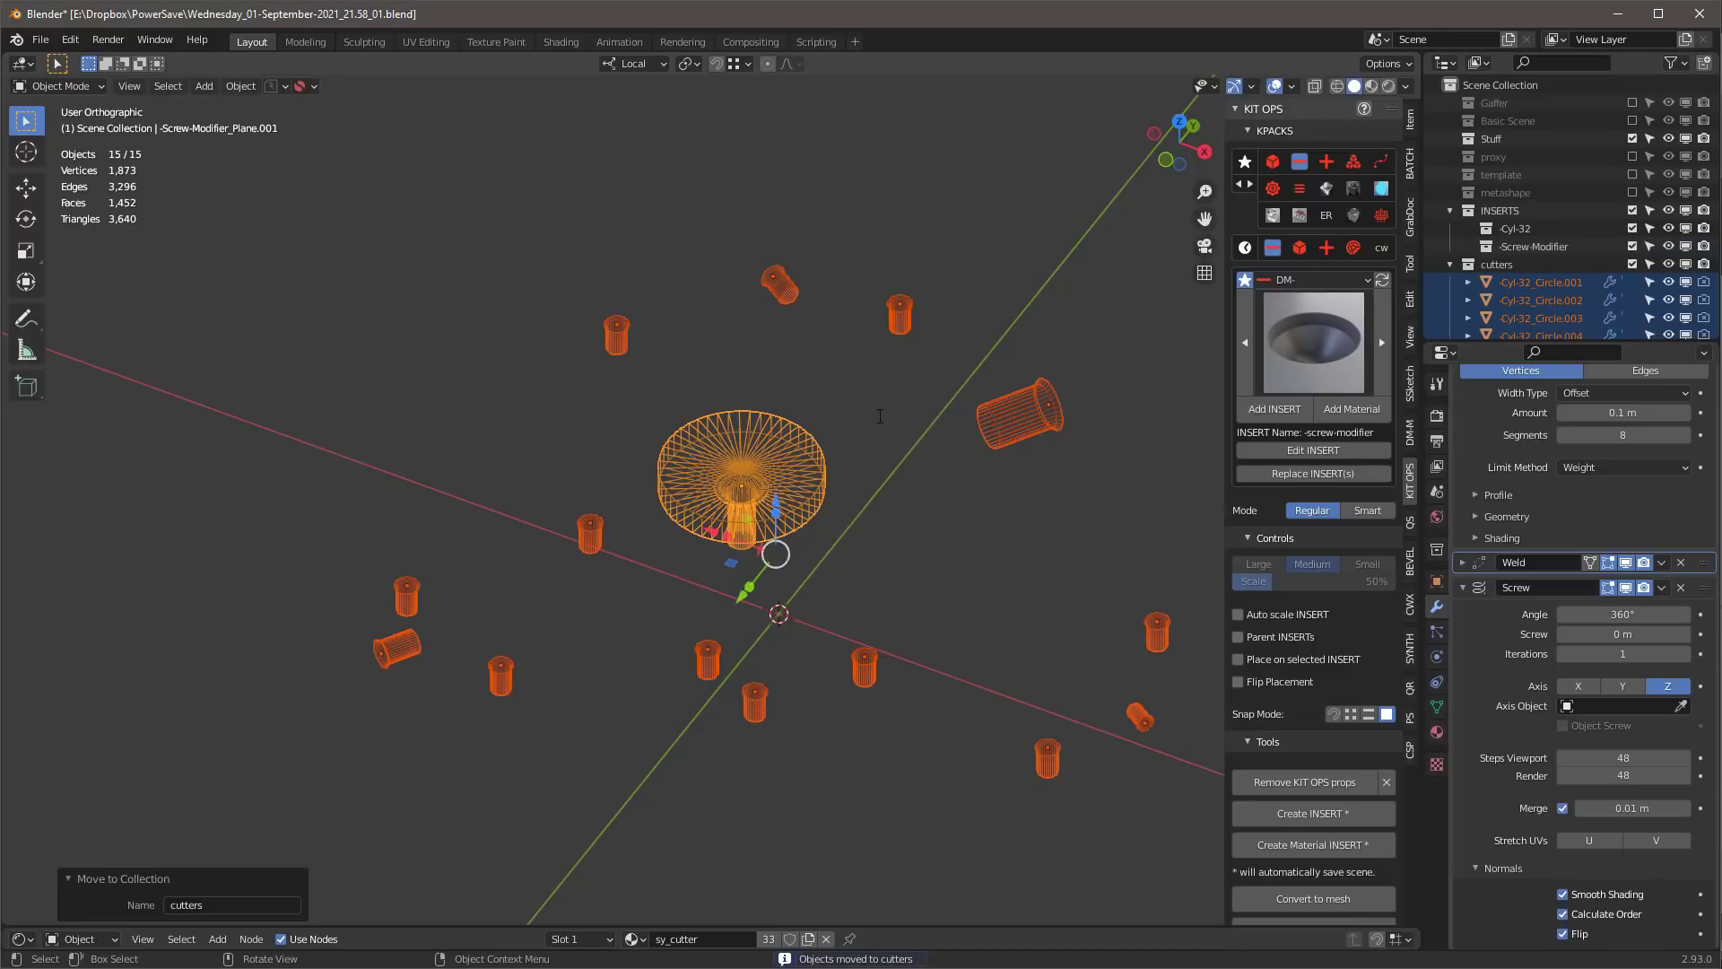
- Convert all the selected cutters to mesh and join them into a single object
shift+middle_drag(905, 487, 810, 451)
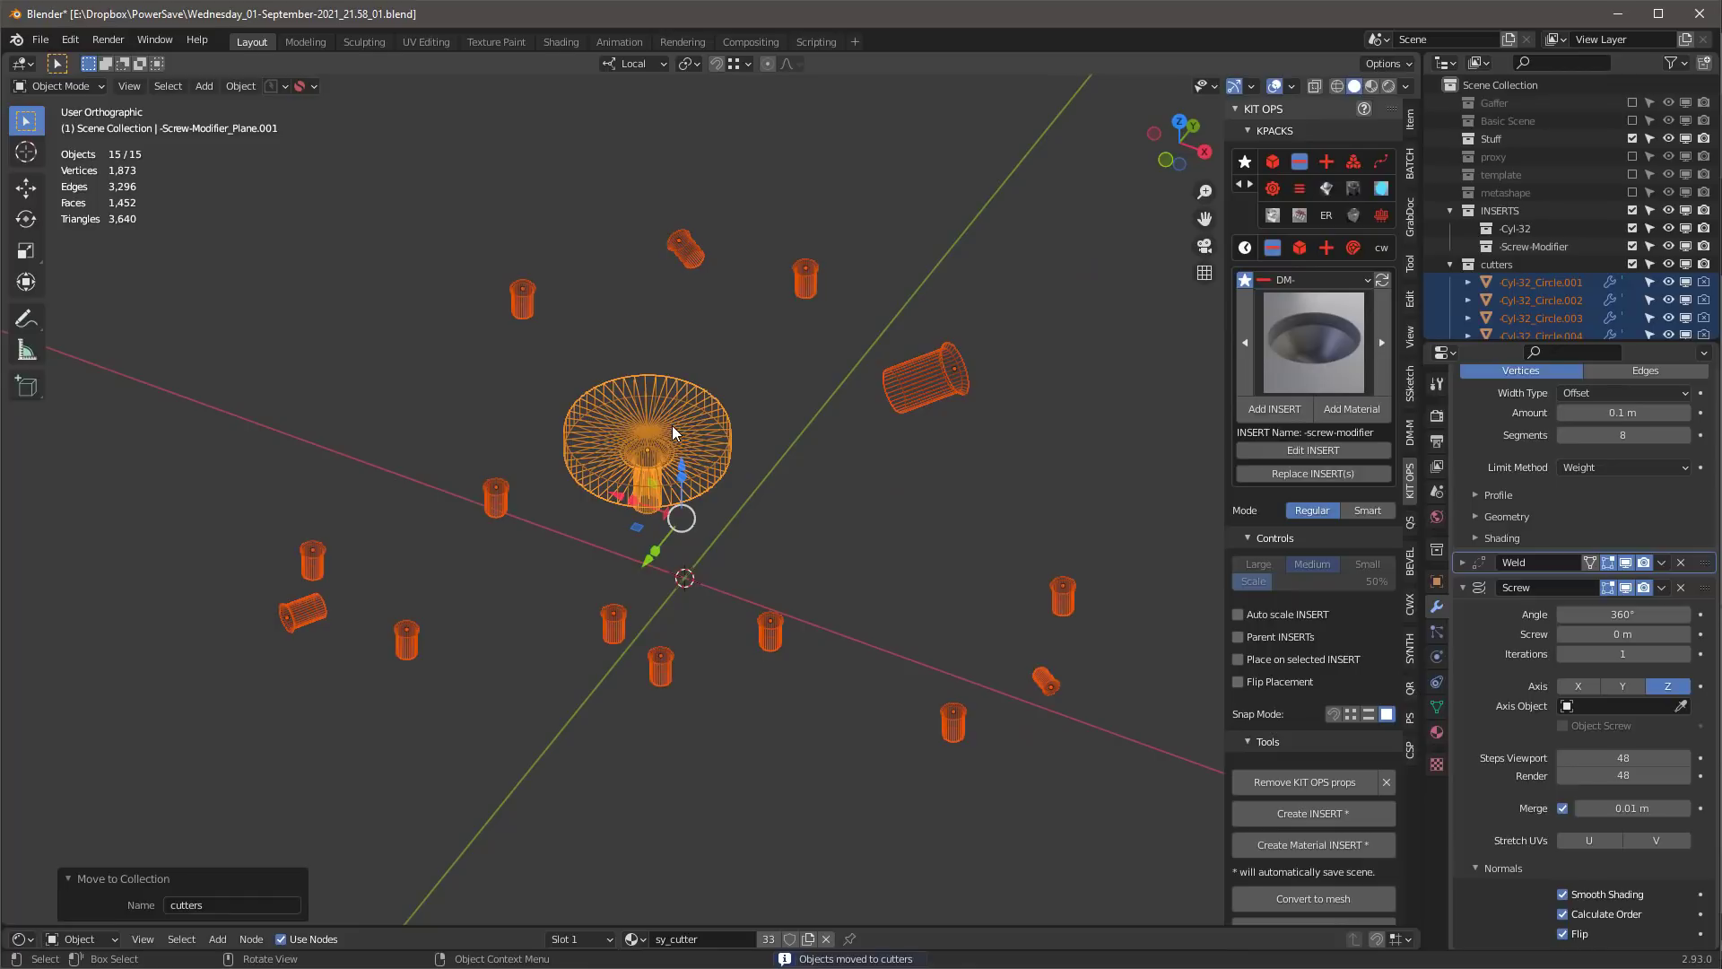
click(1305, 900)
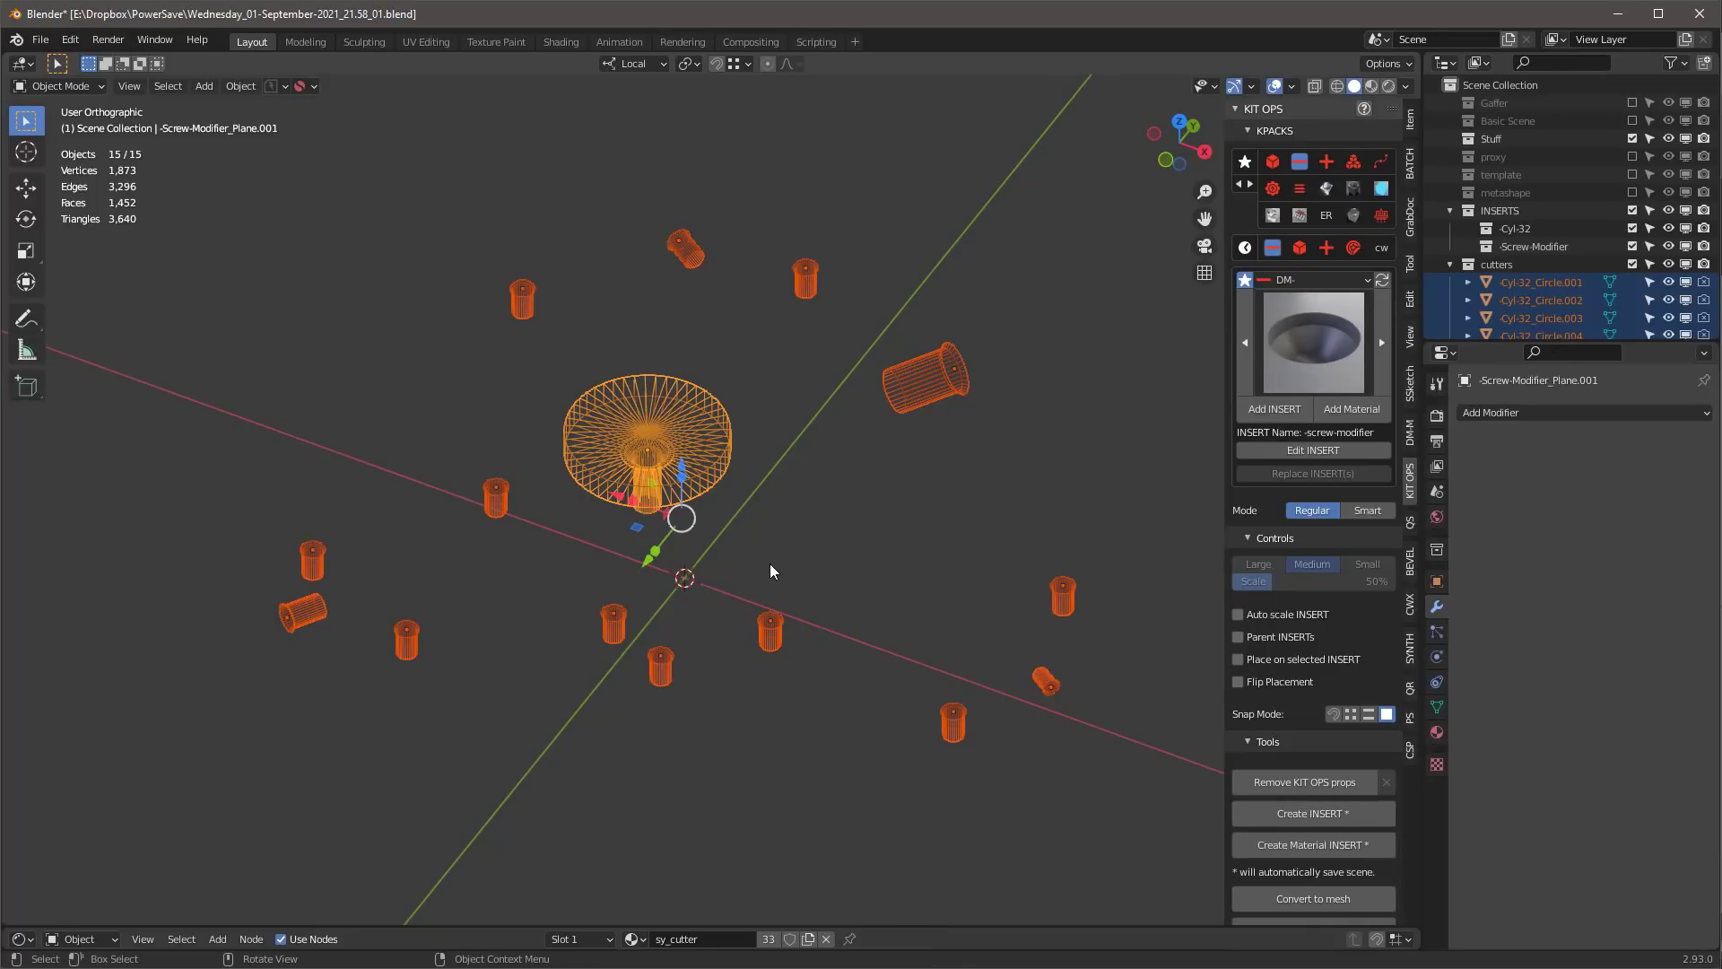
key(ctrl+j)
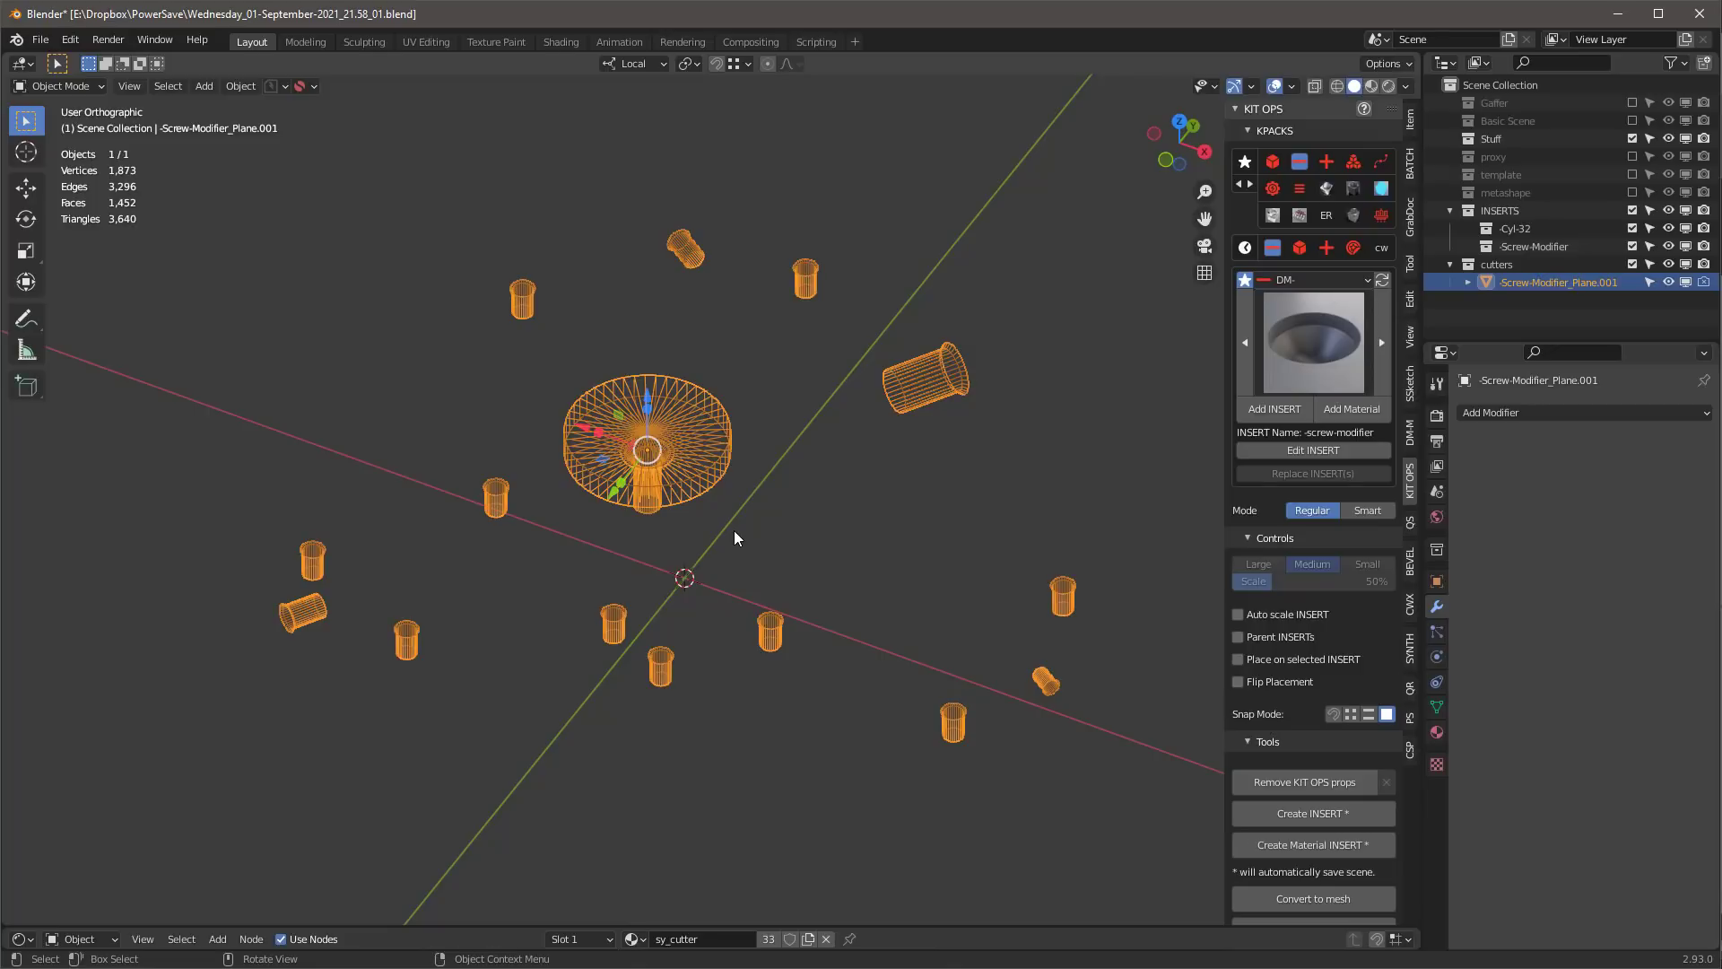
- Check the joined cutter mesh in edit mode by test-moving one vertex on the disc cutter and one on the large pipe cutter, then cancel
key(Tab)
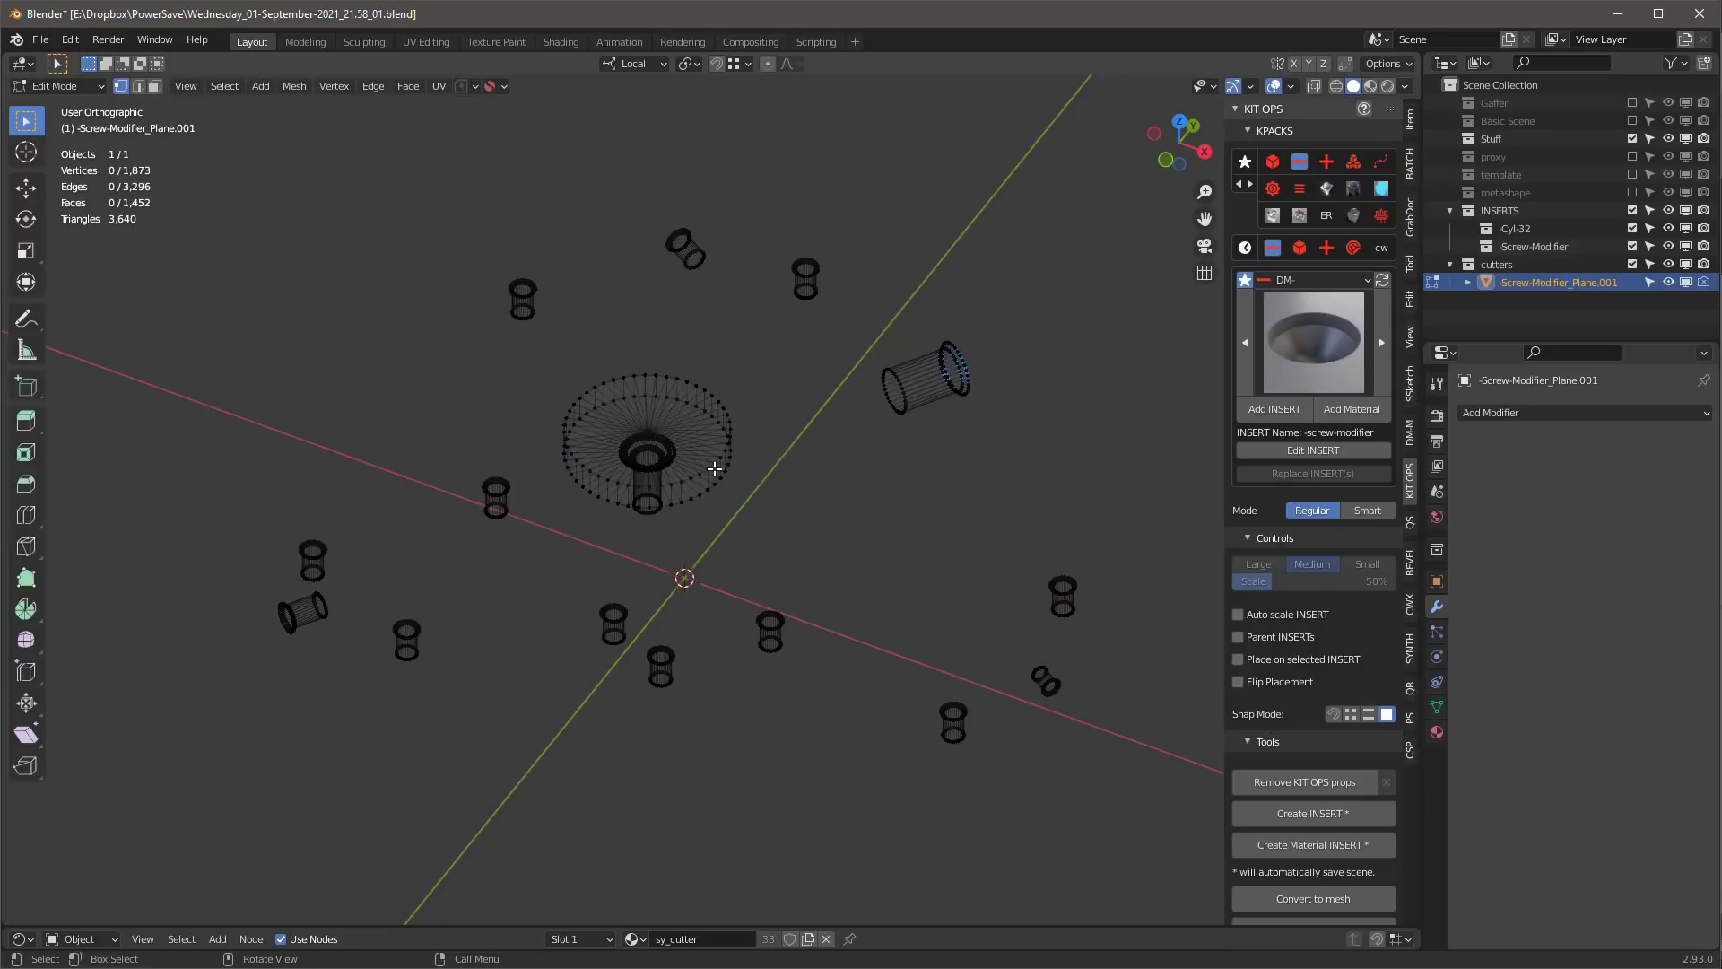
key(a)
click(702, 395)
shift+click(900, 380)
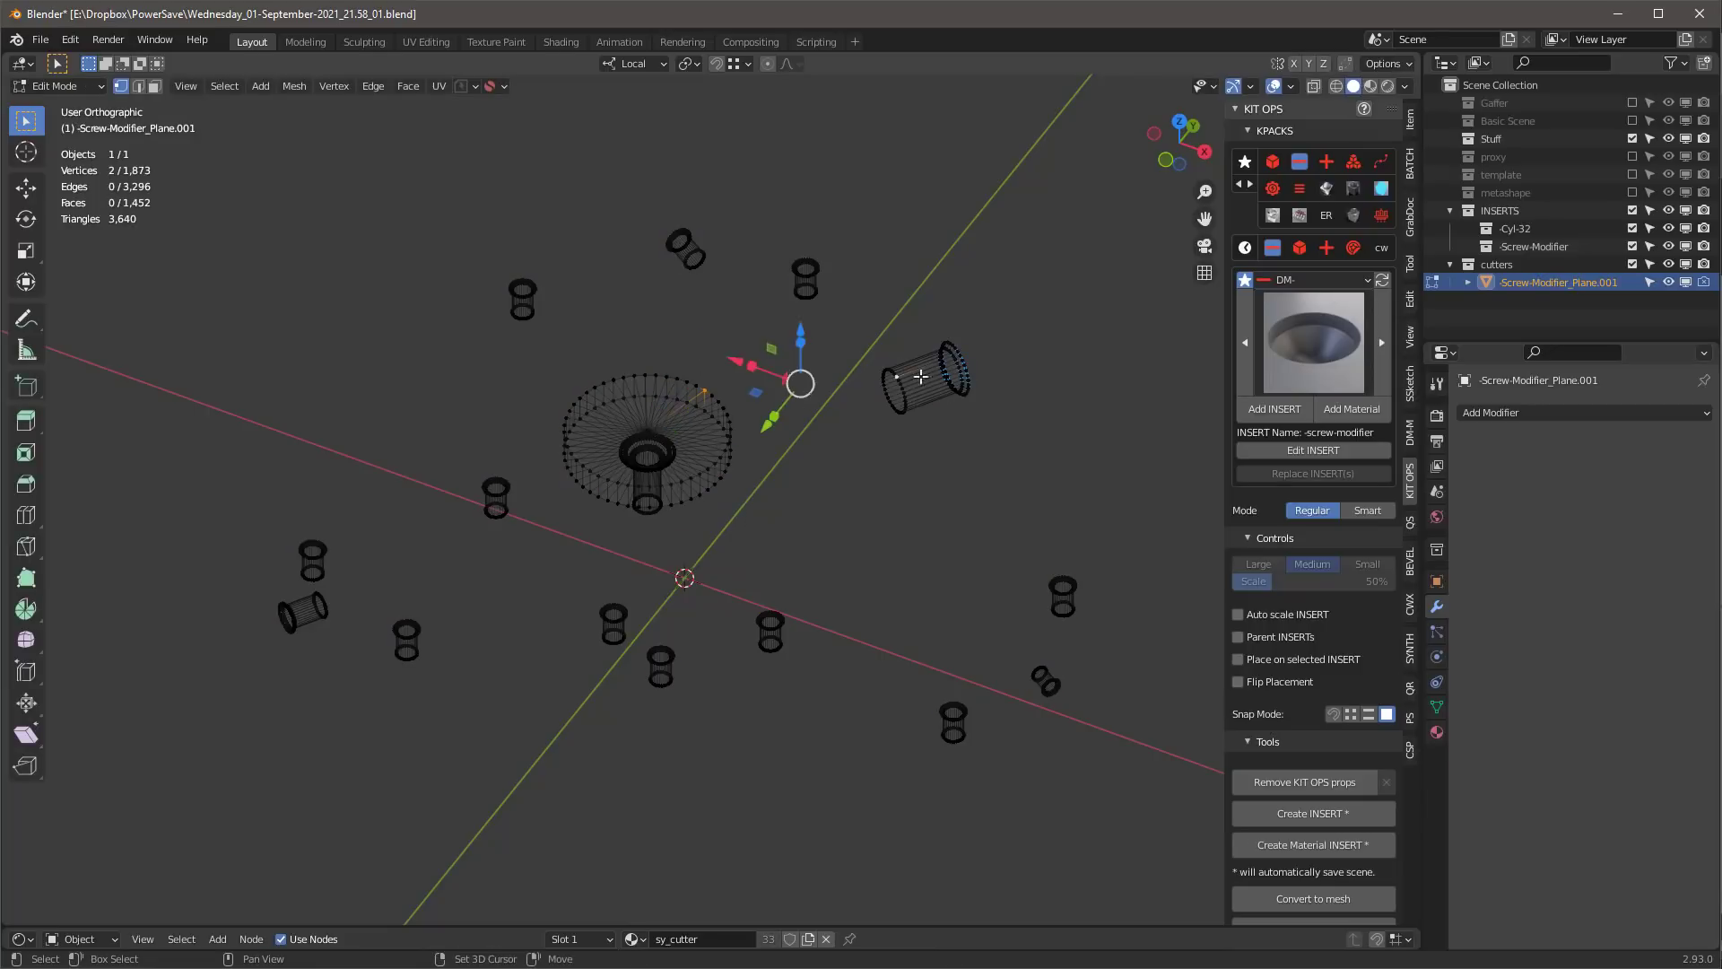
key(g)
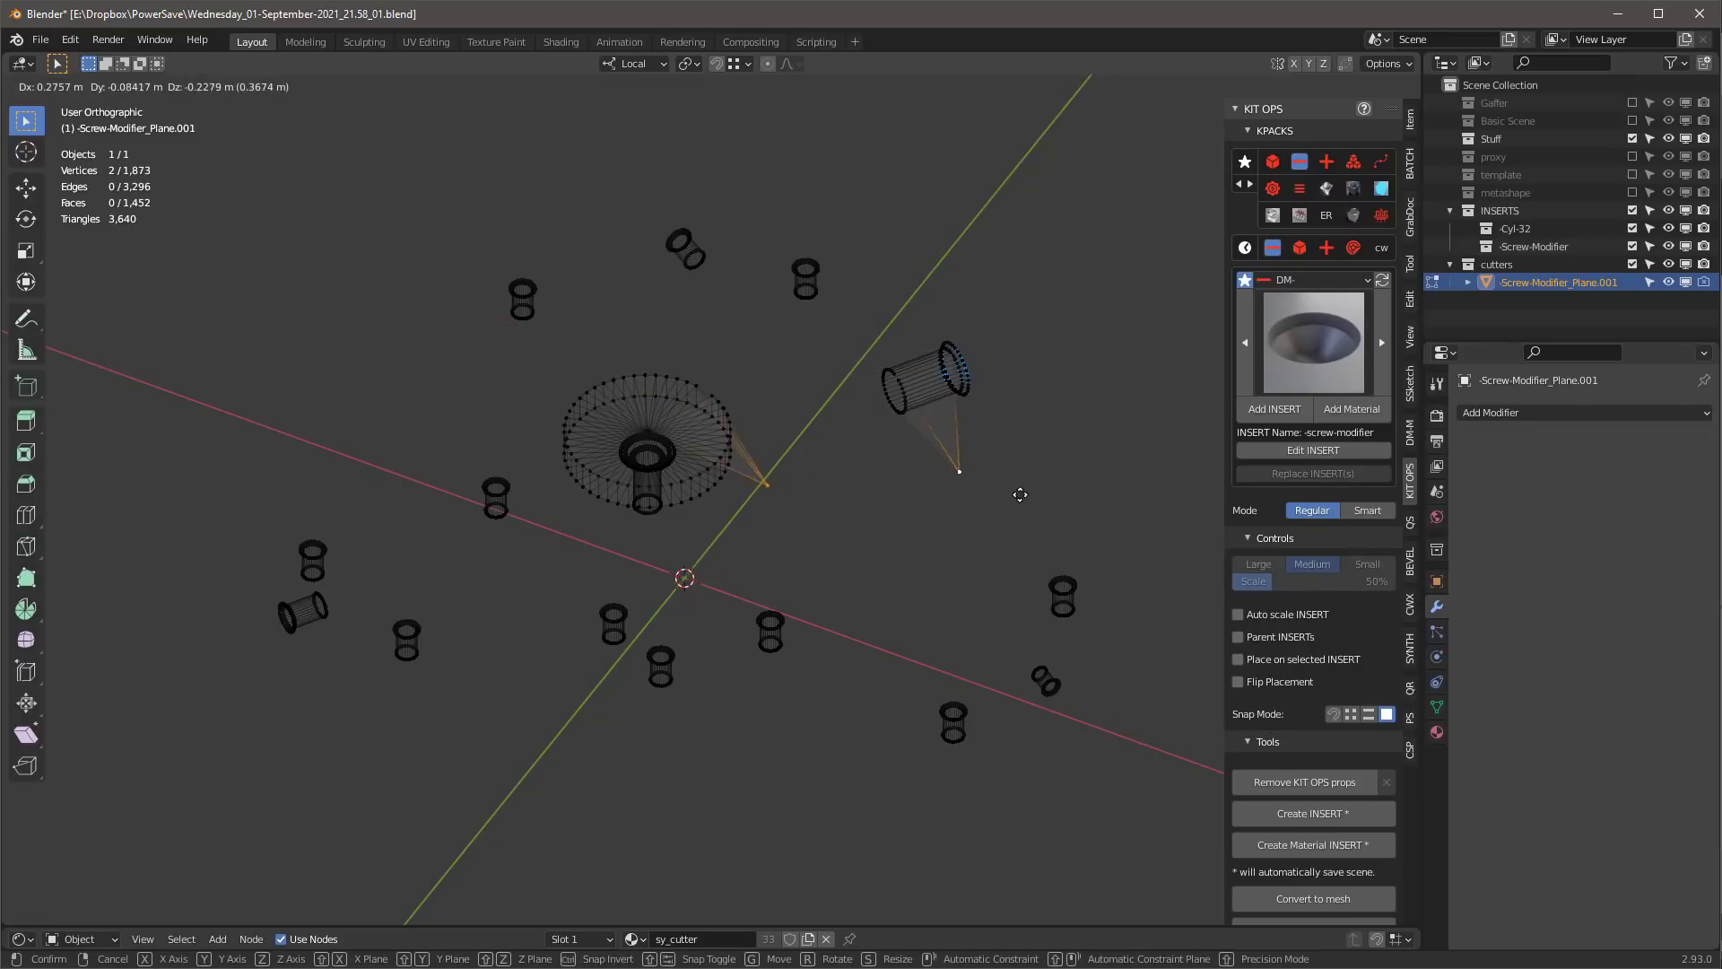
key(Escape)
key(Tab)
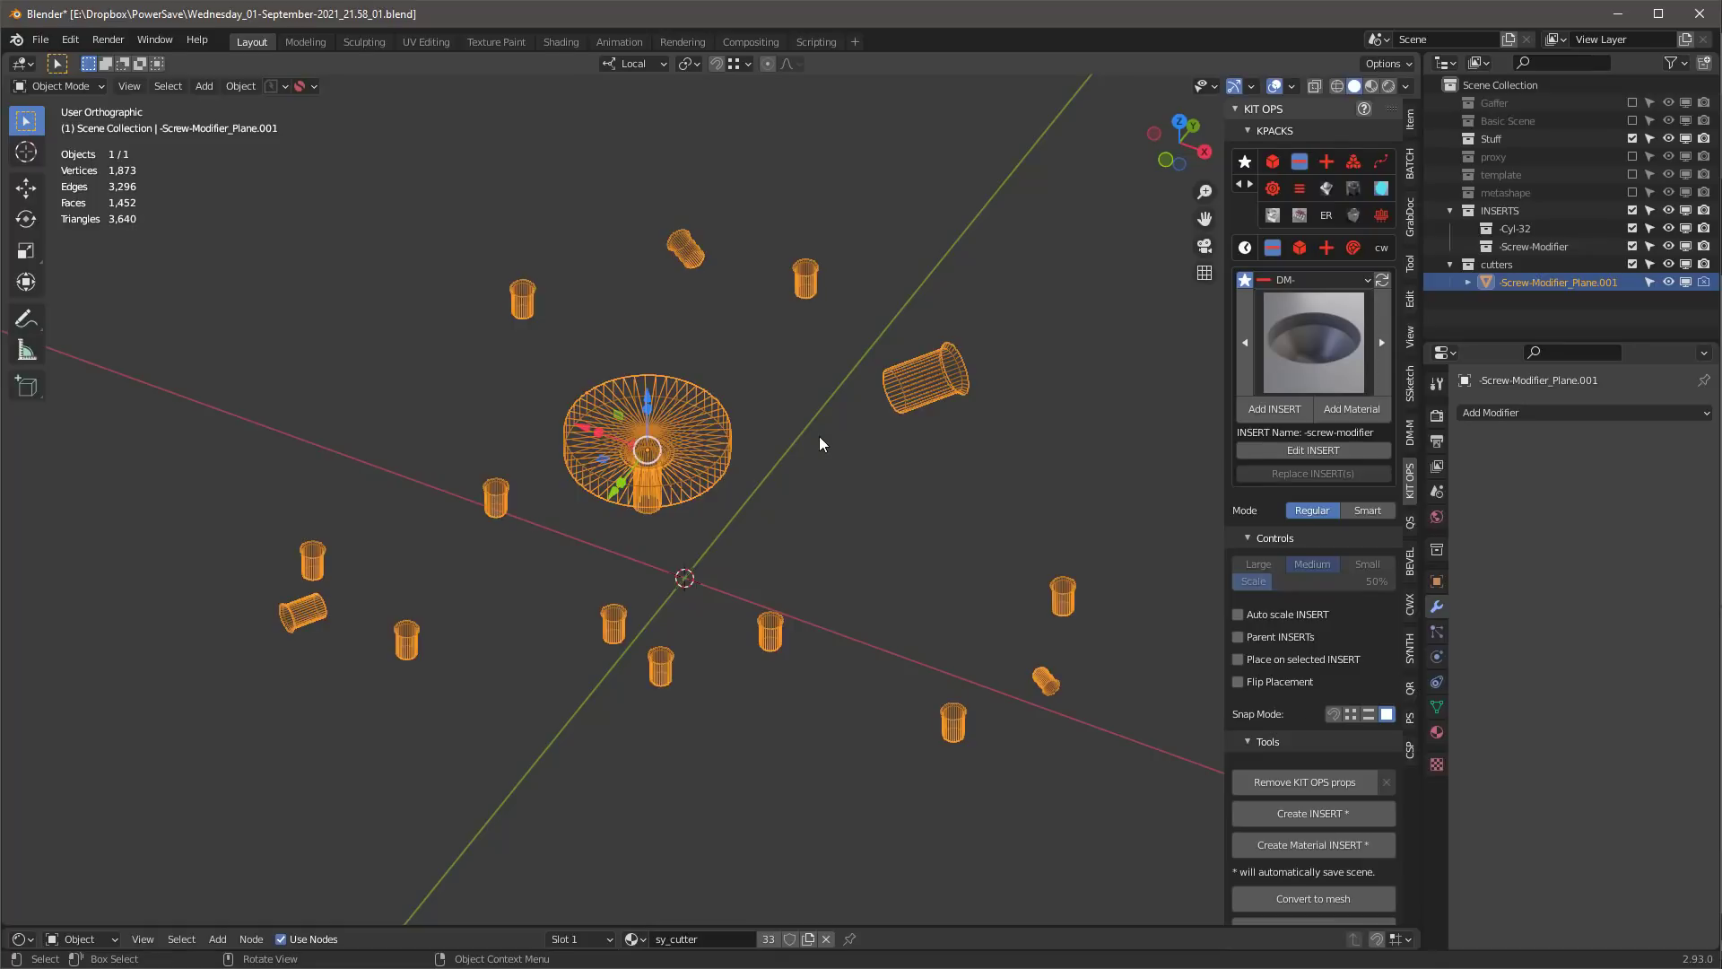
- Deselect the joined cutters and apply the Decimate modifier on main.002 in the metashape collection
key(alt+a)
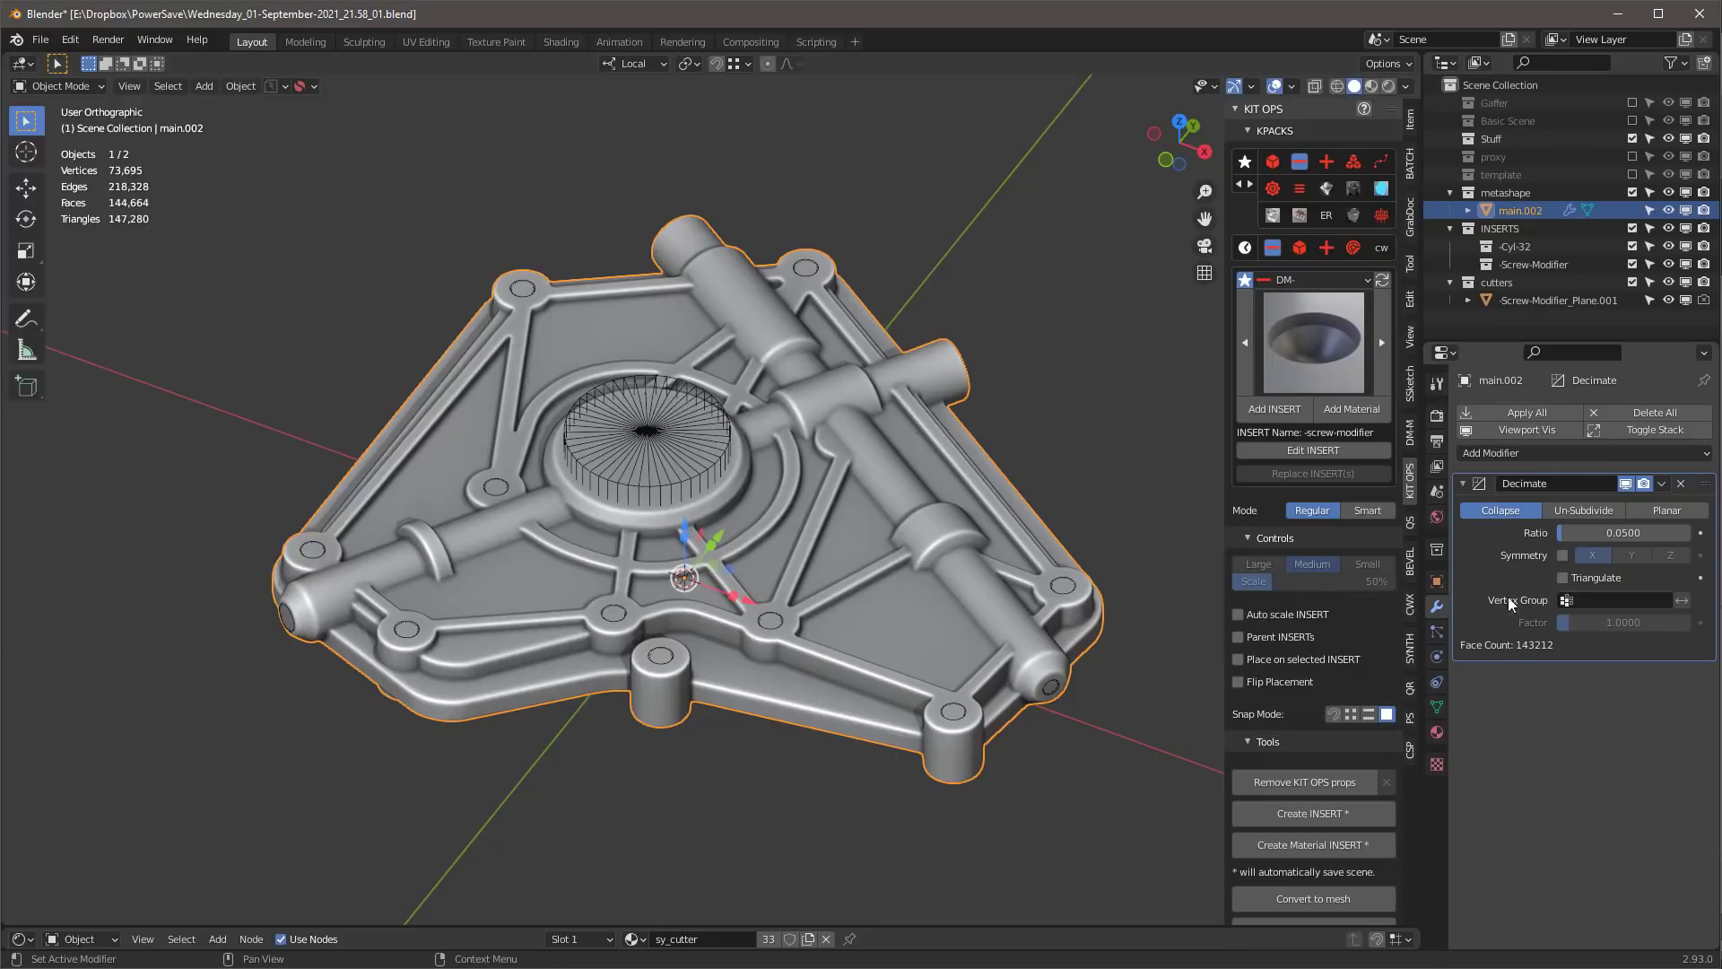
click(1514, 412)
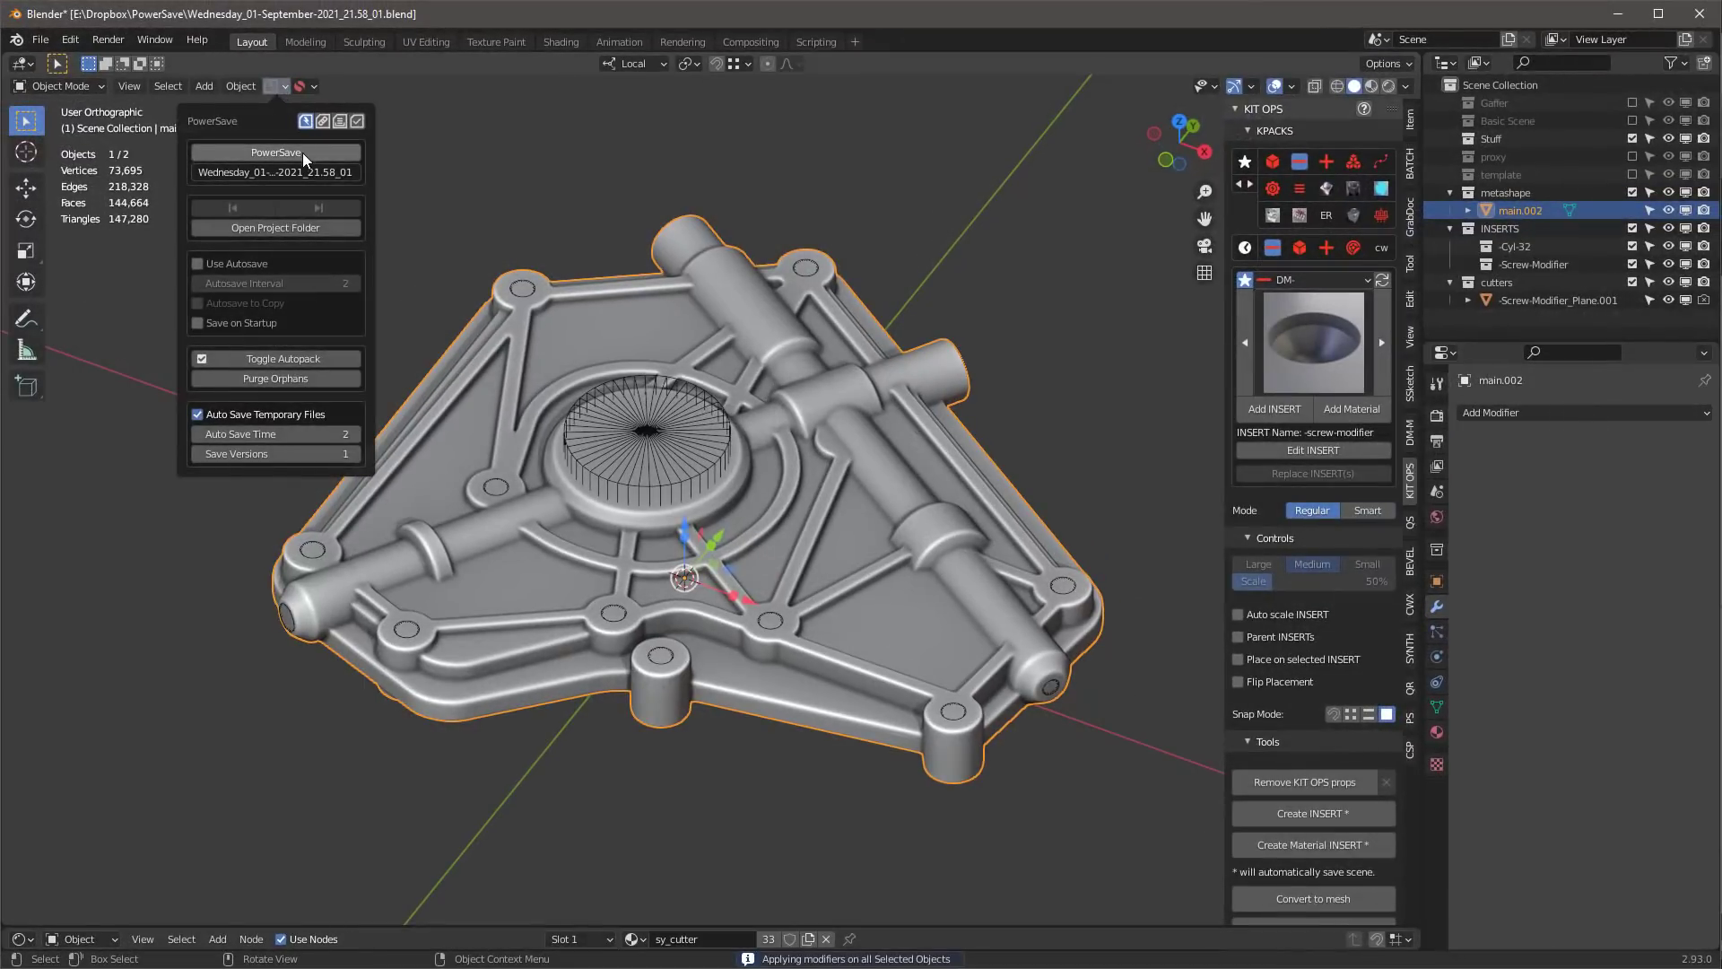
- Save the scene as a new PowerSave version, Wednesday_01-September-2021_21.58_02.blend, and view the plate from a lower angle
click(303, 152)
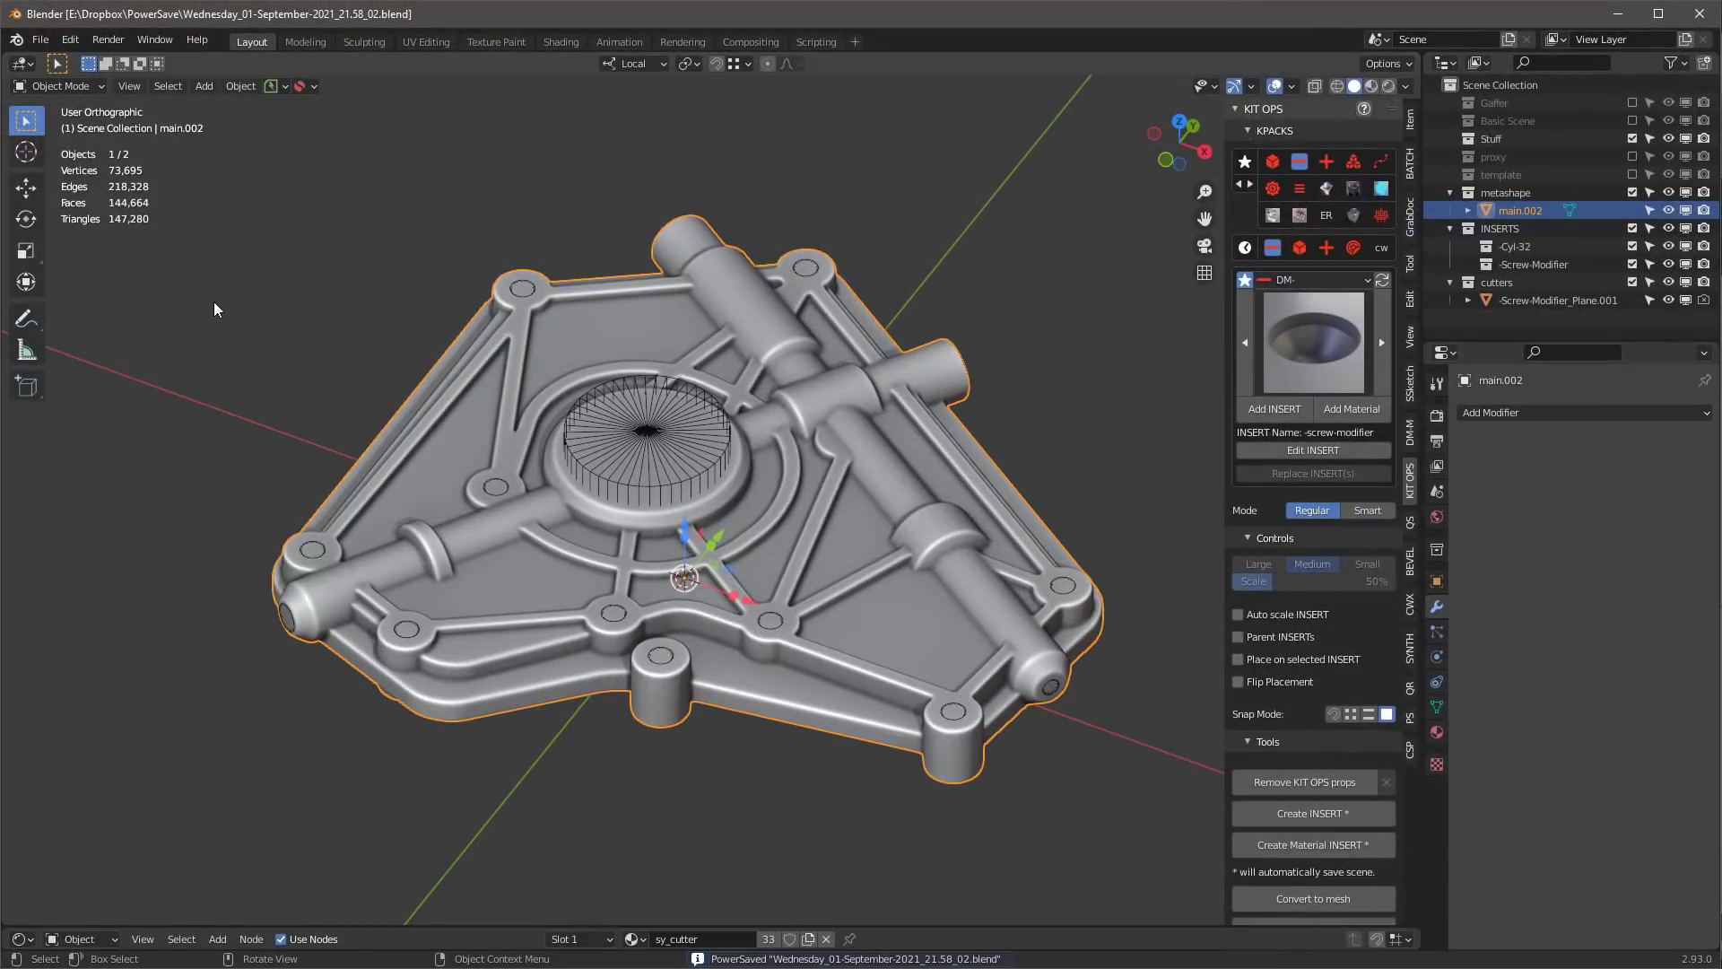
middle_drag(741, 546, 766, 519)
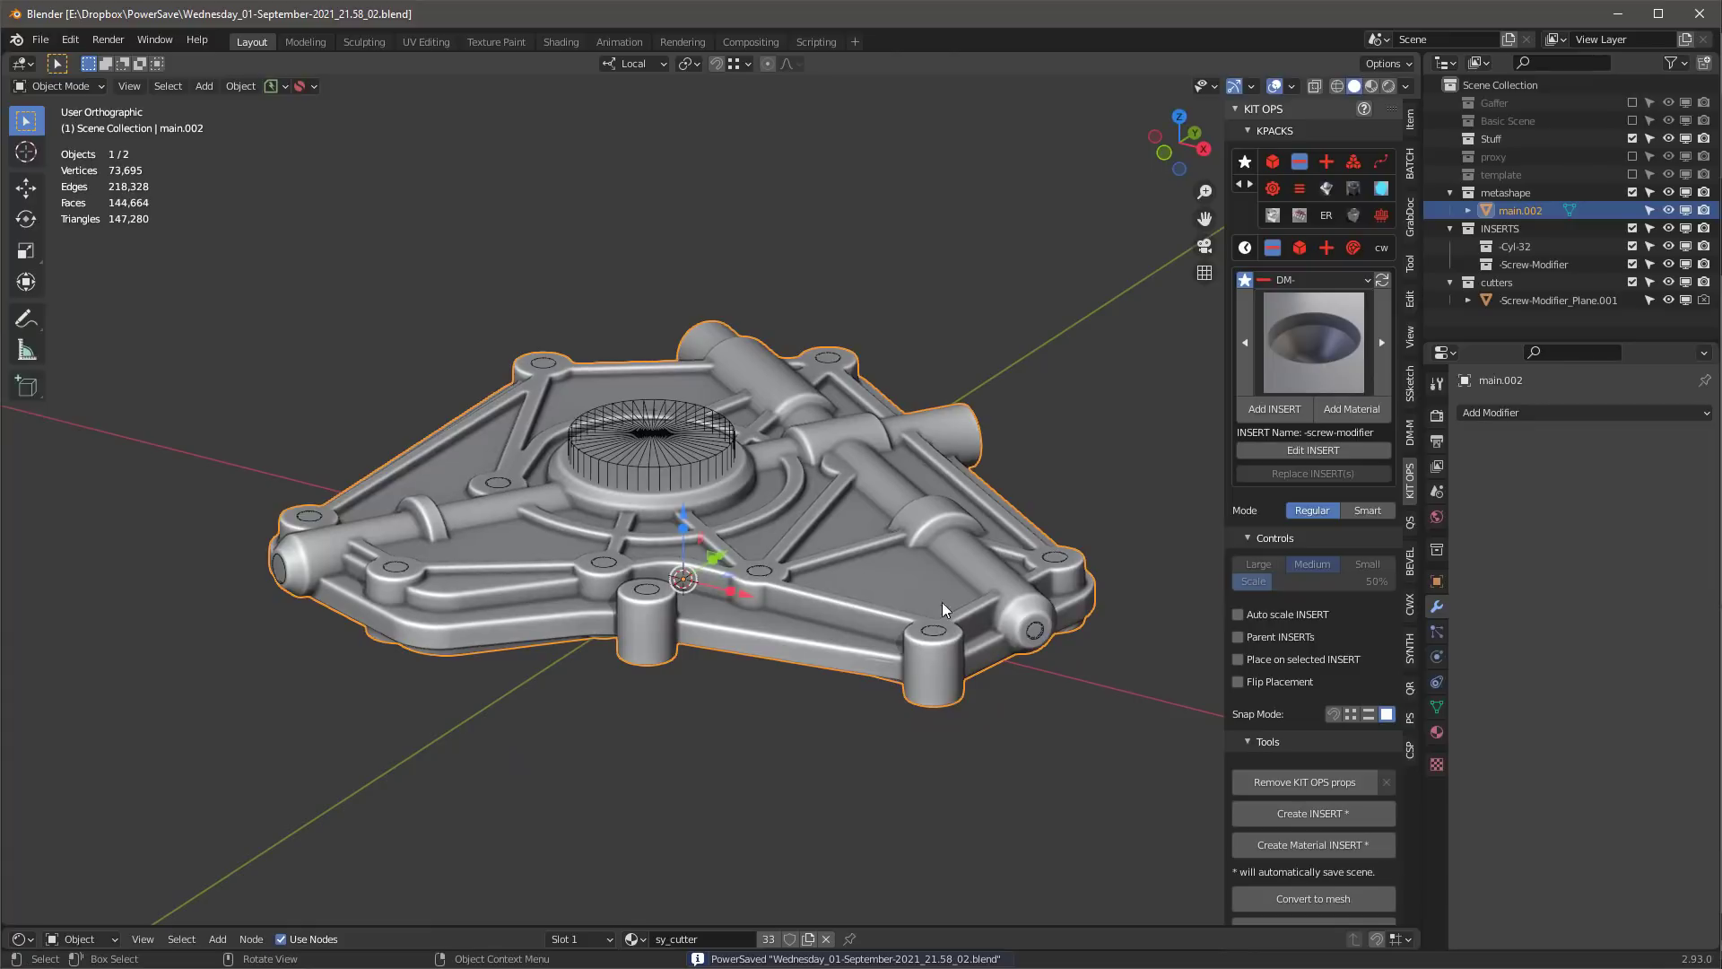
scroll(942, 601, up, 3)
mouse_move(970, 610)
middle_down()
mouse_move(698, 617)
mouse_move(685, 671)
mouse_move(993, 622)
middle_up()
scroll(993, 621, down, 2)
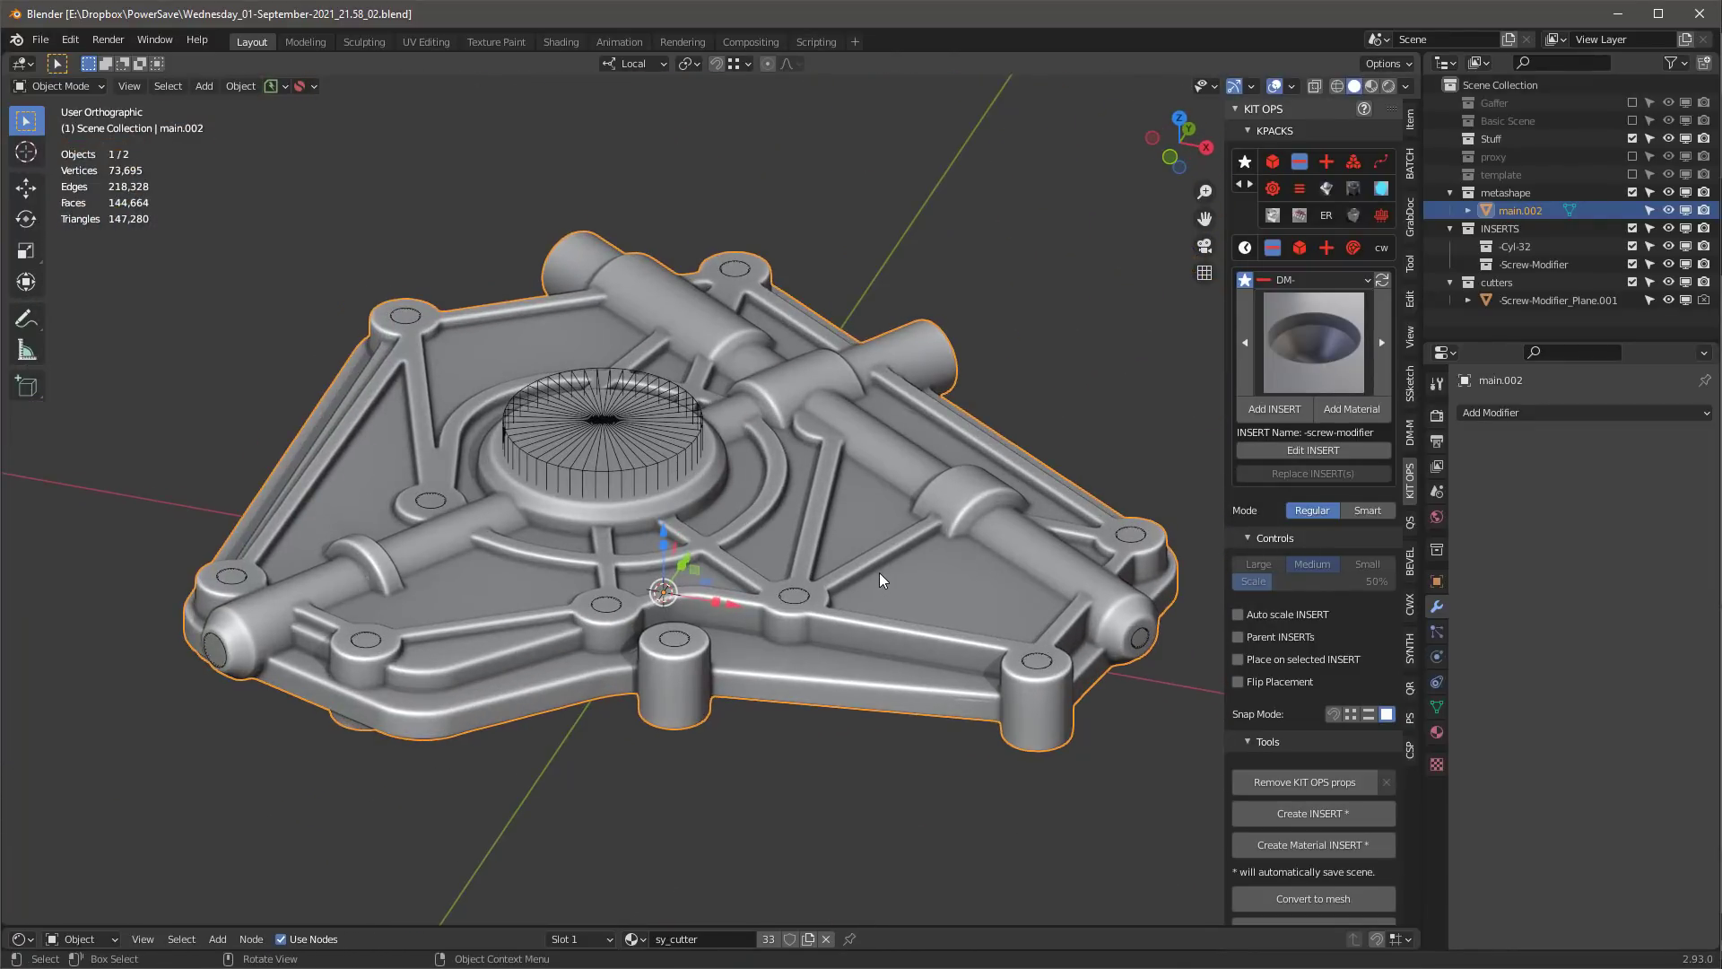
- Add a Collapse Decimate modifier with a ratio of 0.3 to main.002 and check the surface
click(1509, 412)
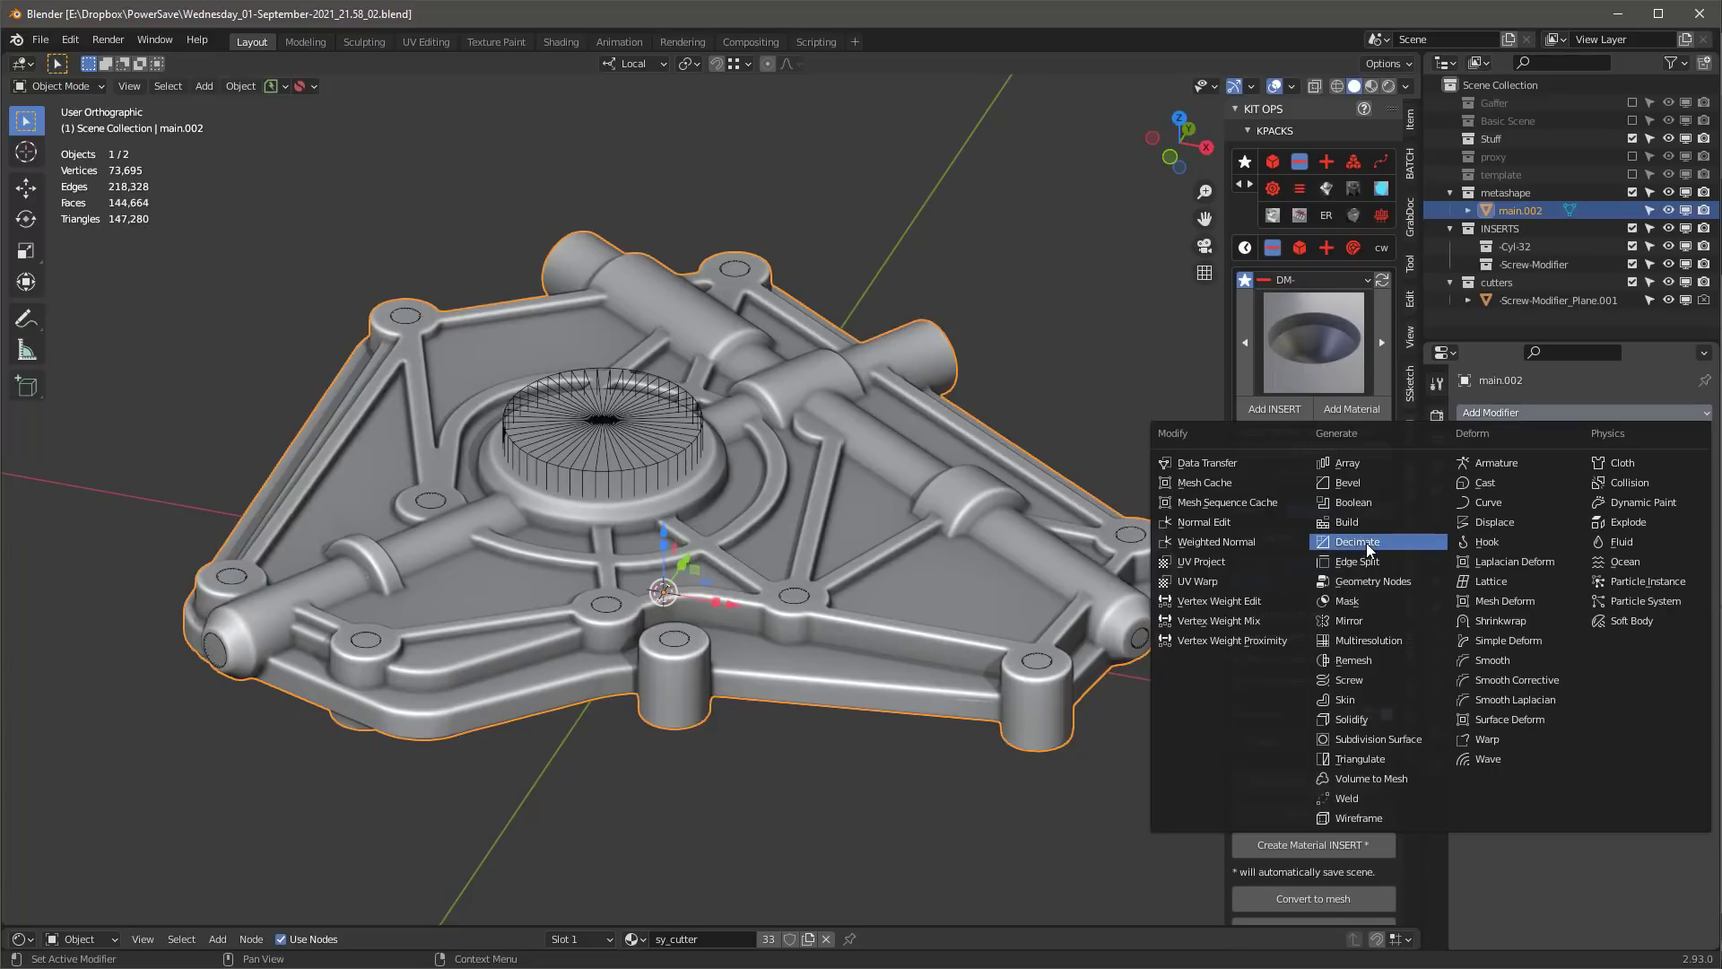
click(1496, 412)
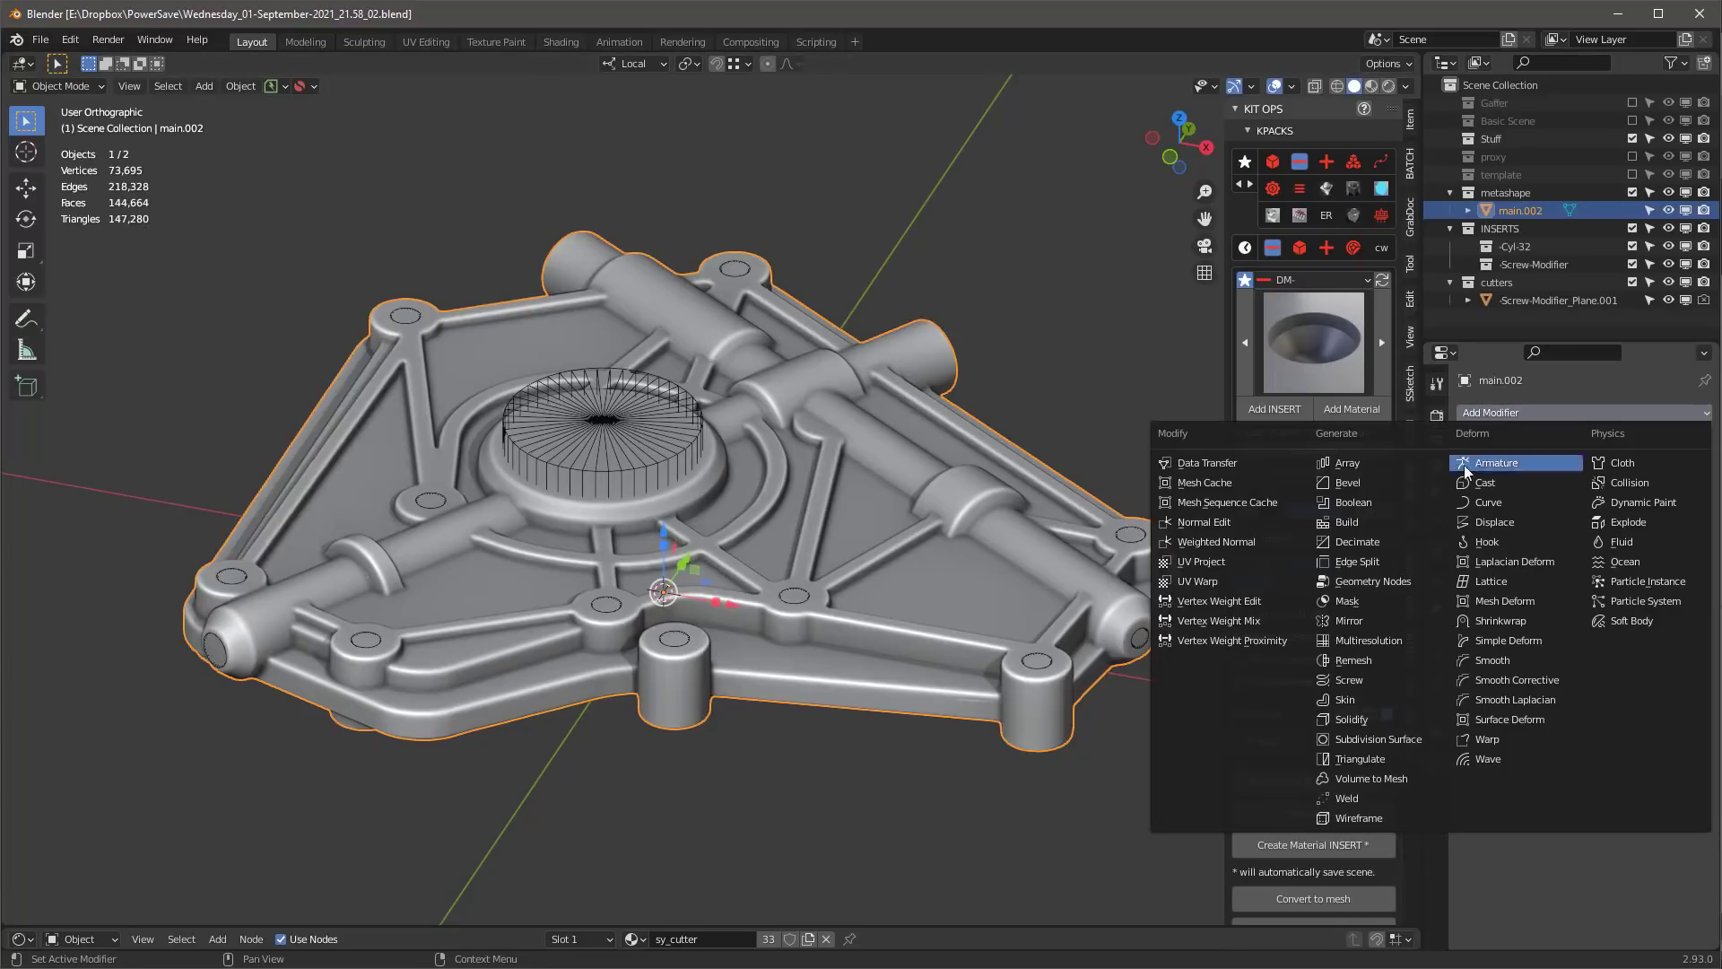
click(1352, 540)
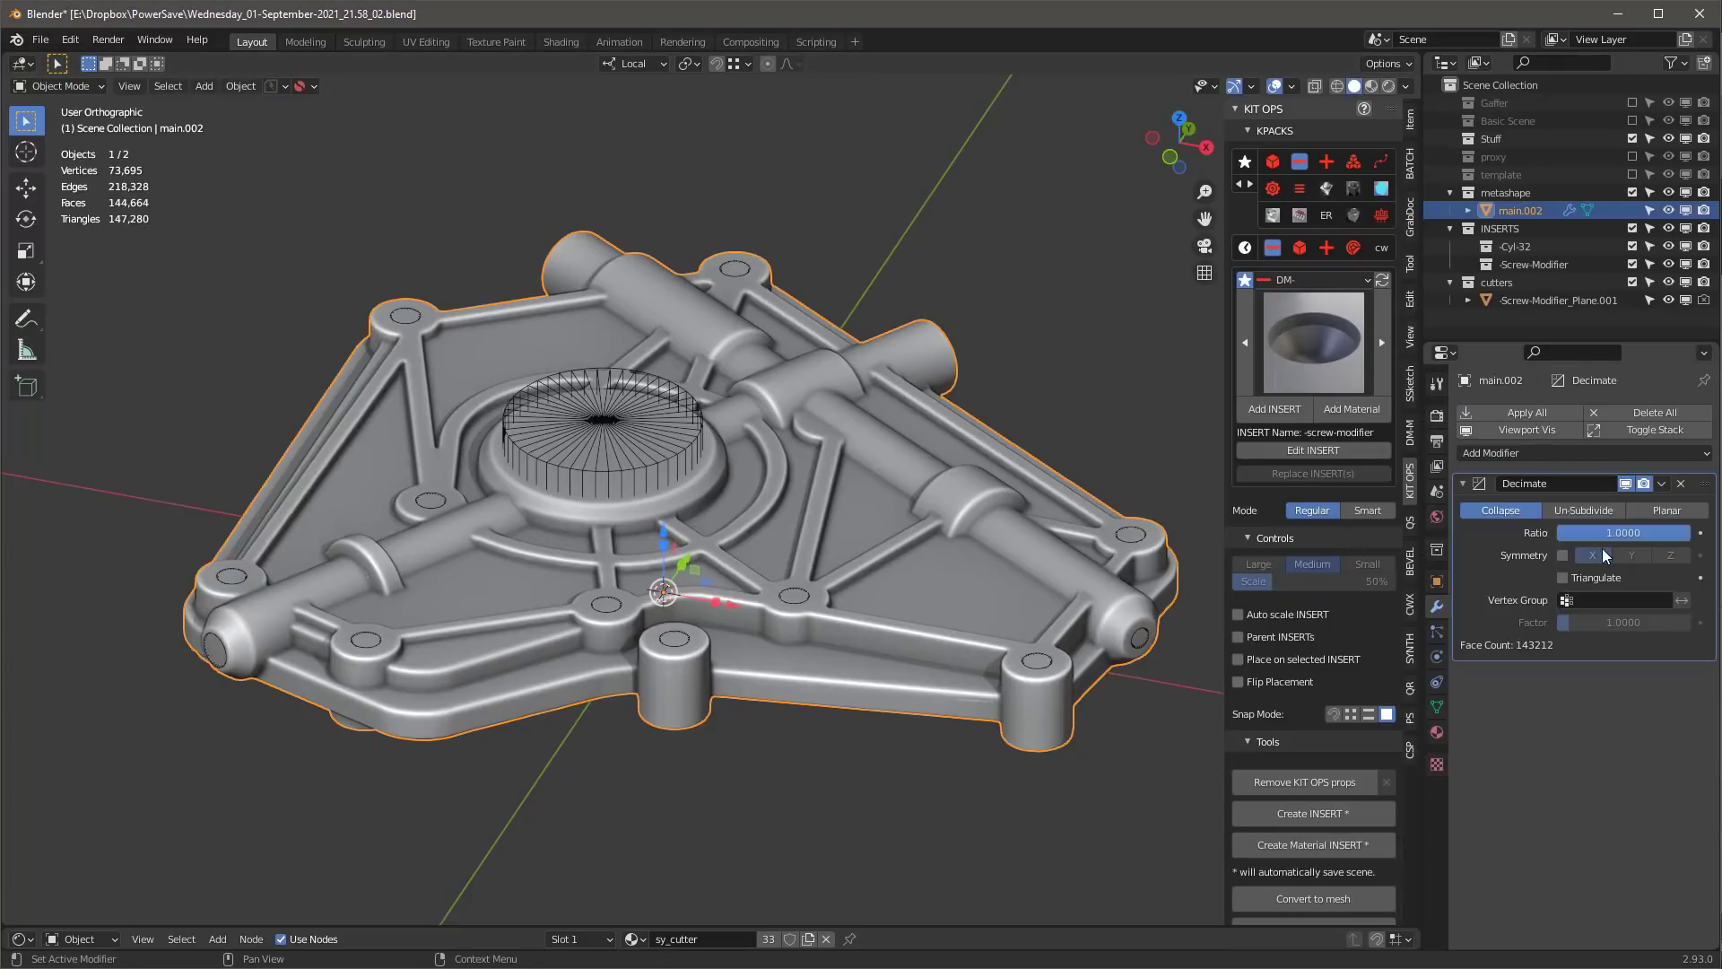
text(.3)
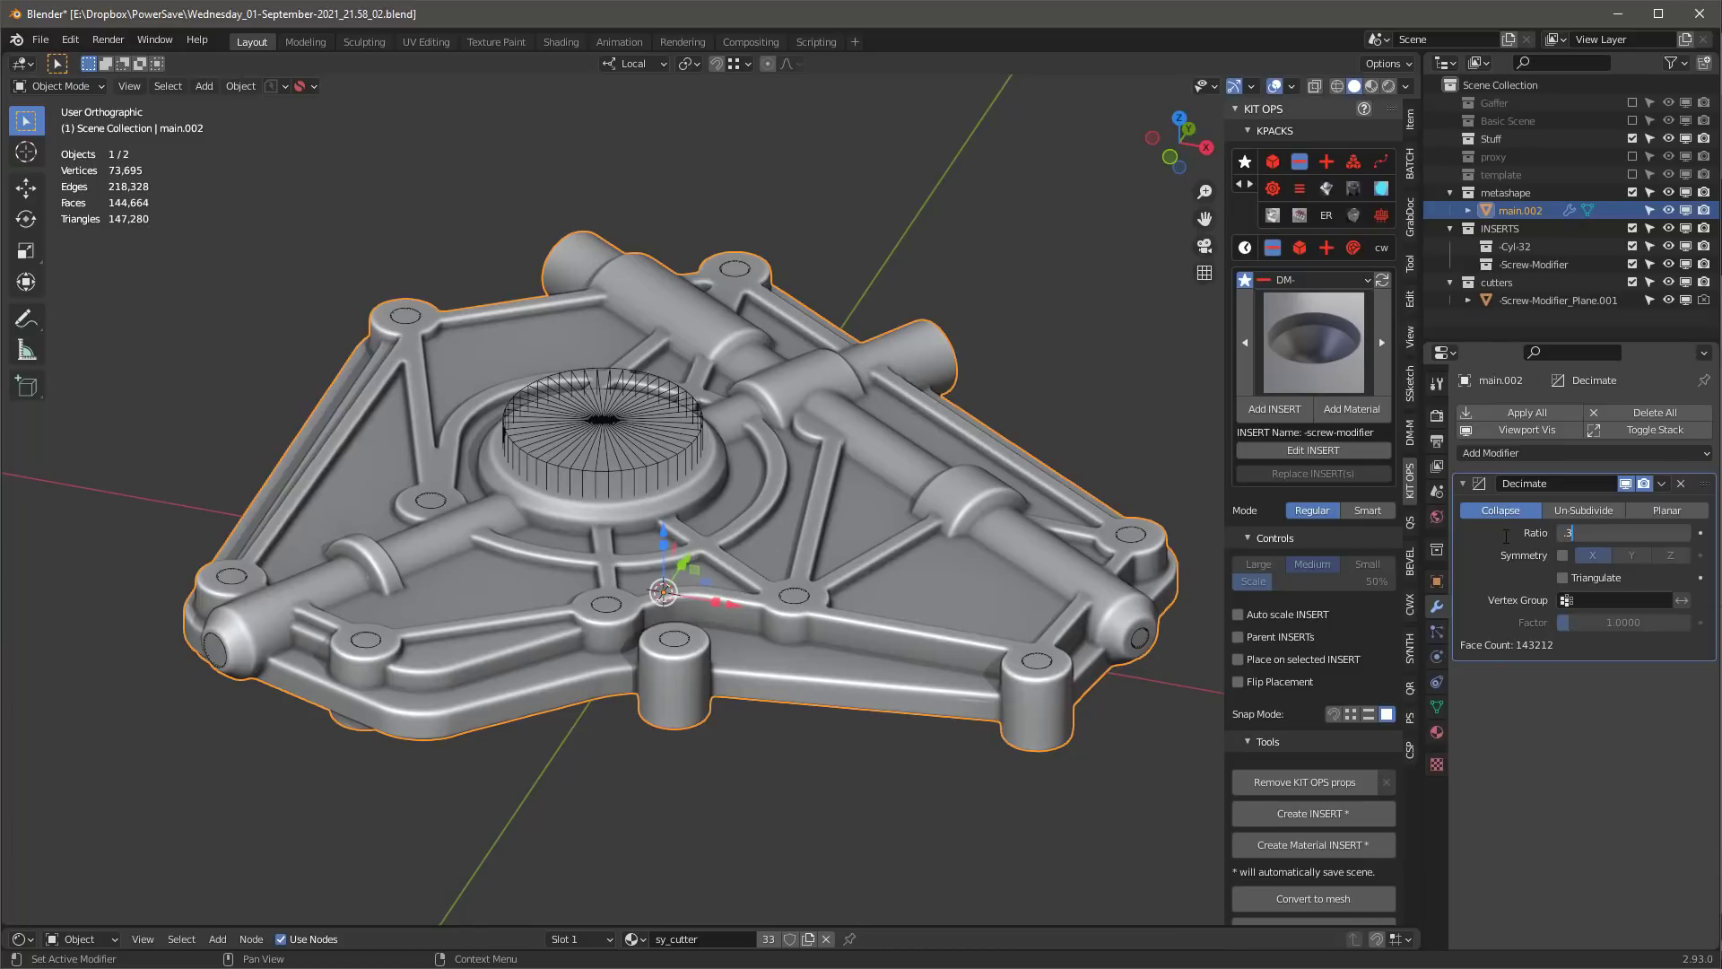
key(Return)
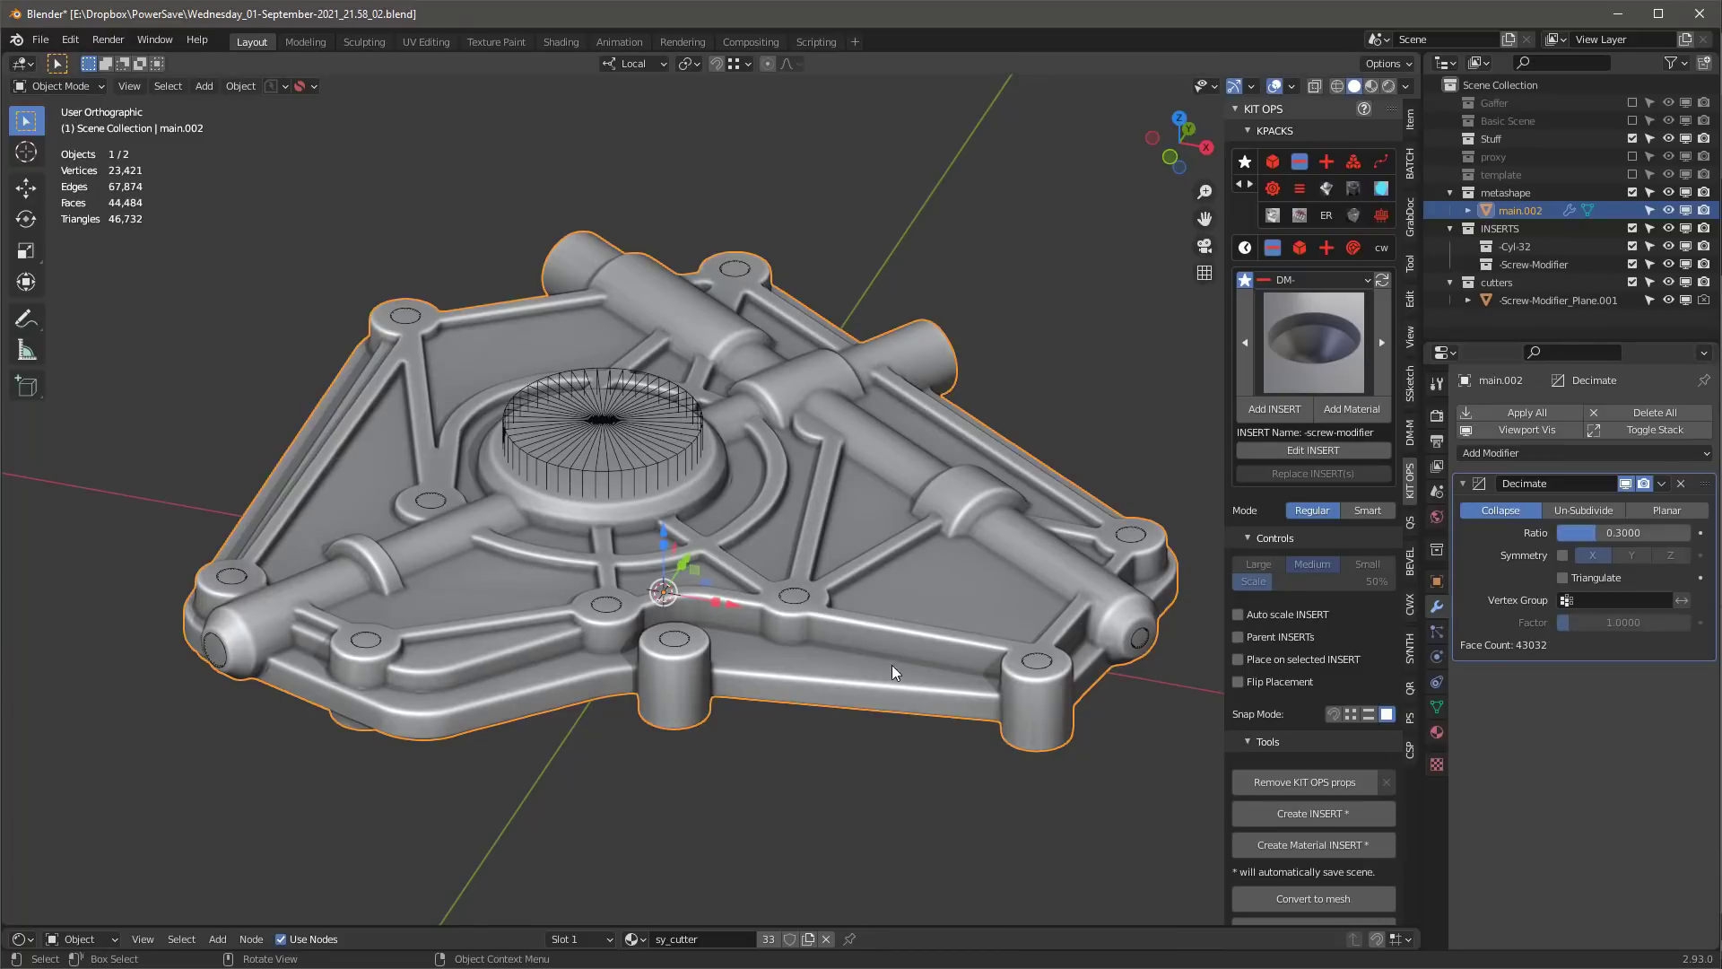
middle_drag(977, 728, 955, 687)
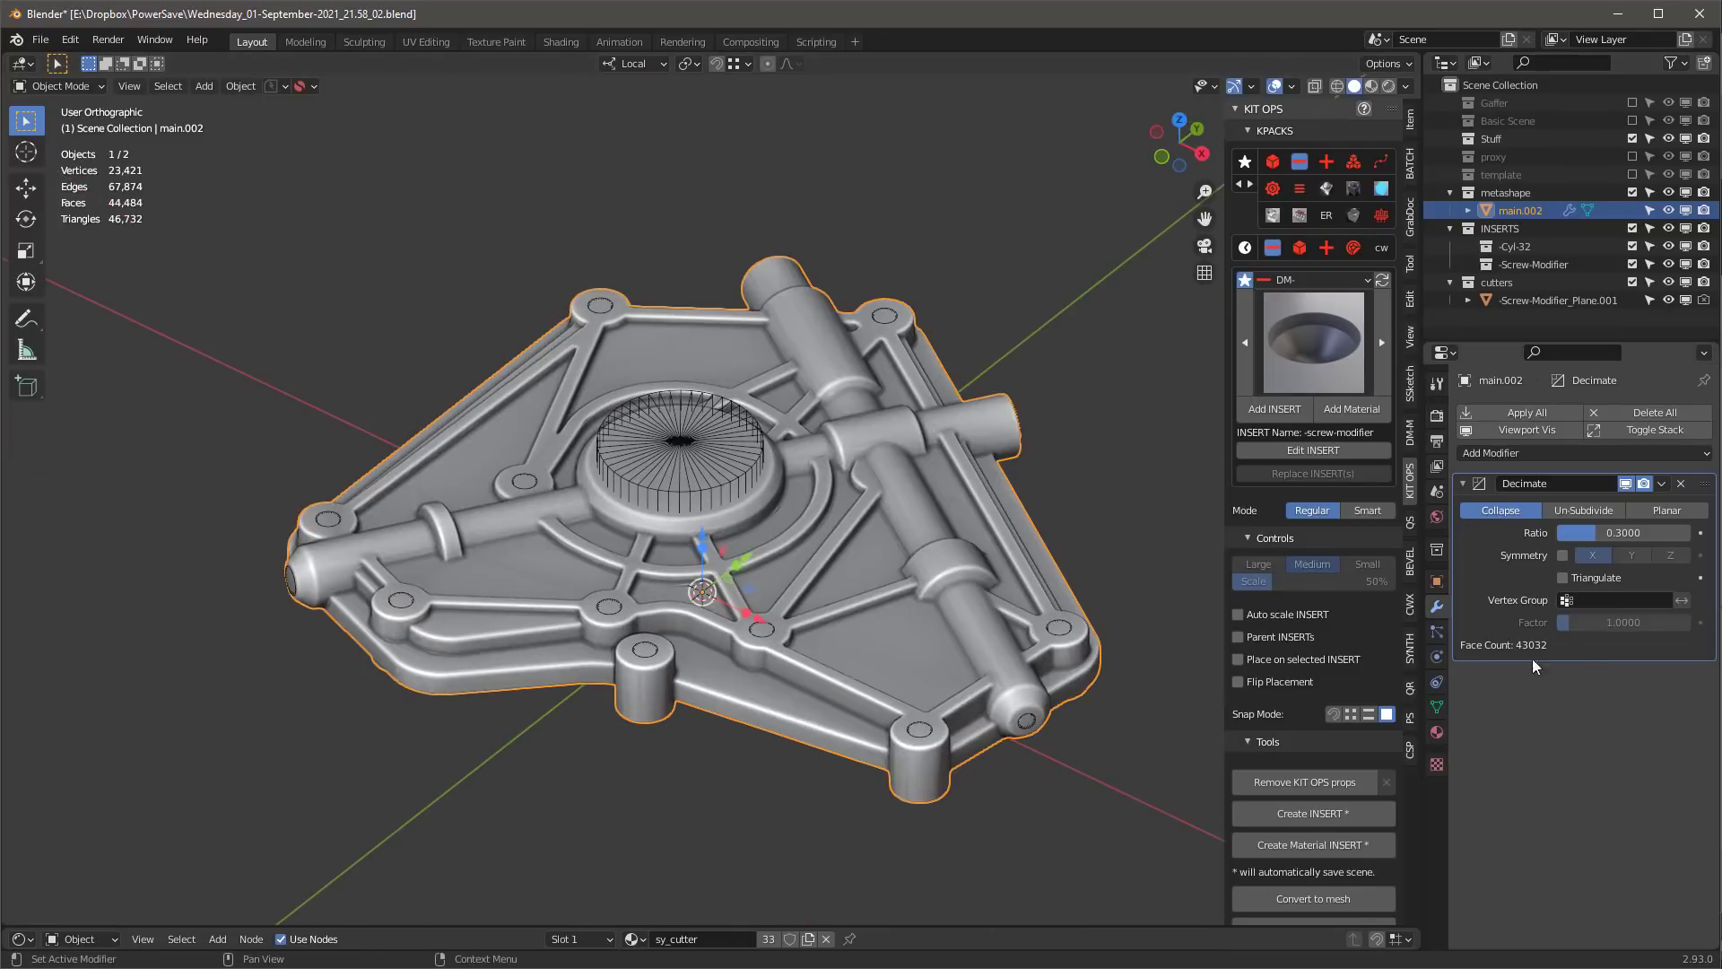
middle_drag(975, 628, 997, 601)
- Add a Weighted Normal modifier to main.002 and enable Auto Smooth on the mesh
click(1479, 453)
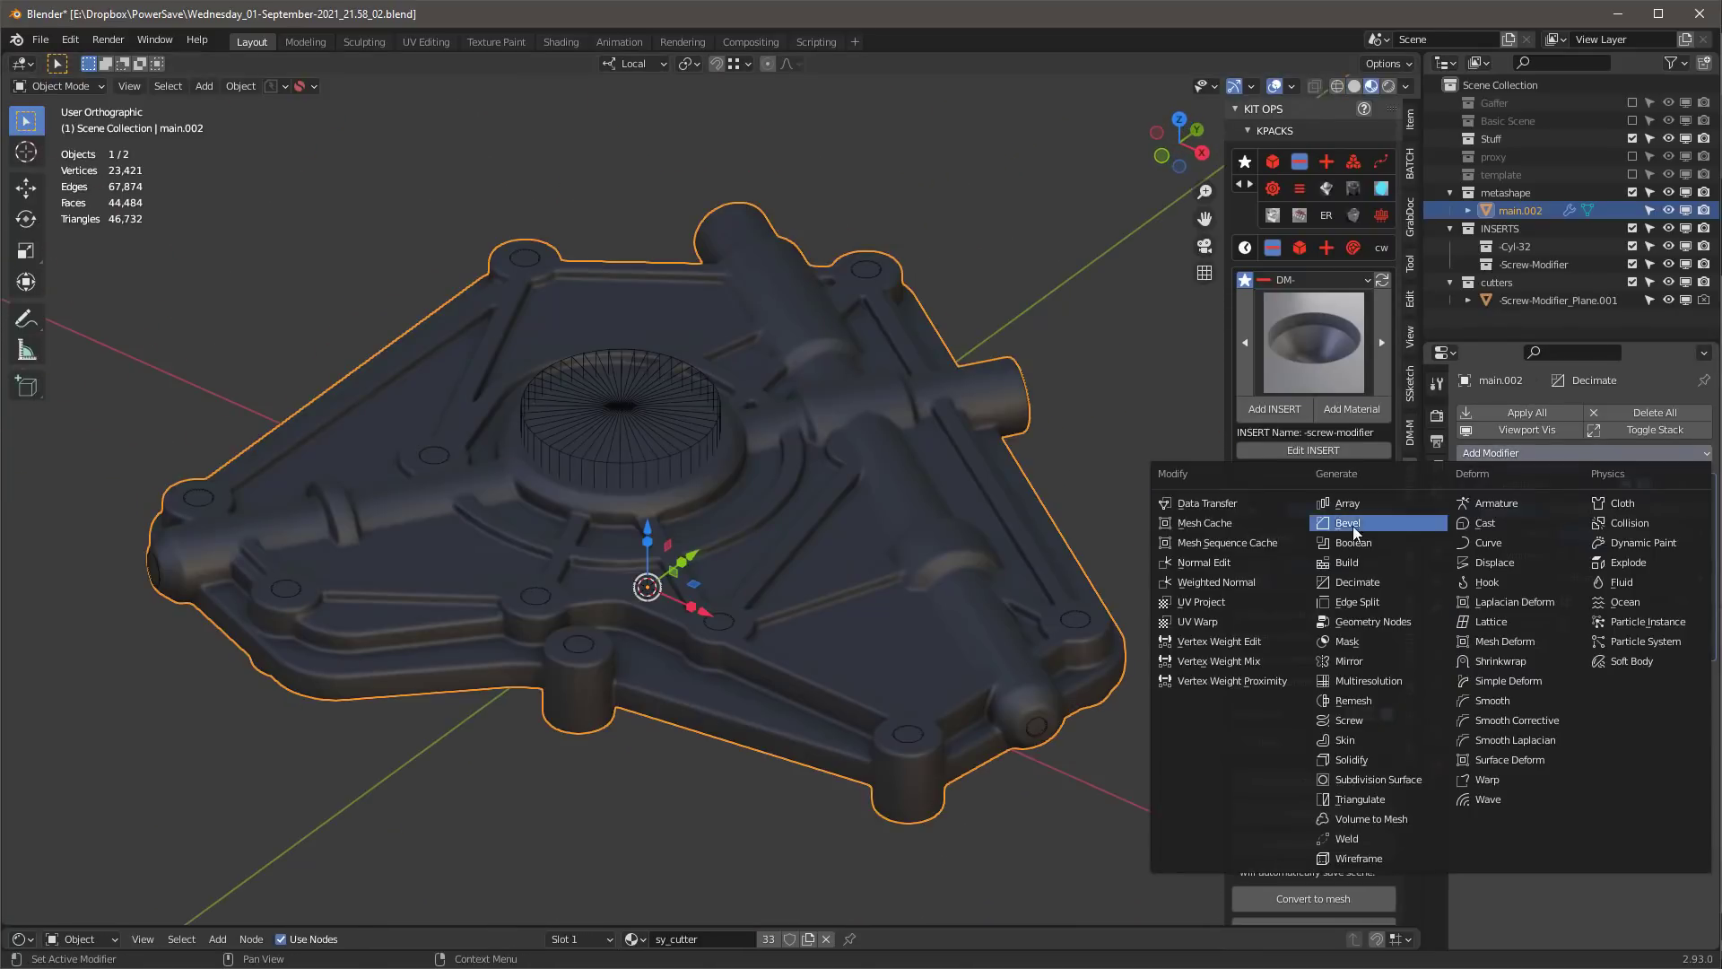
click(1219, 581)
right_click(1020, 619)
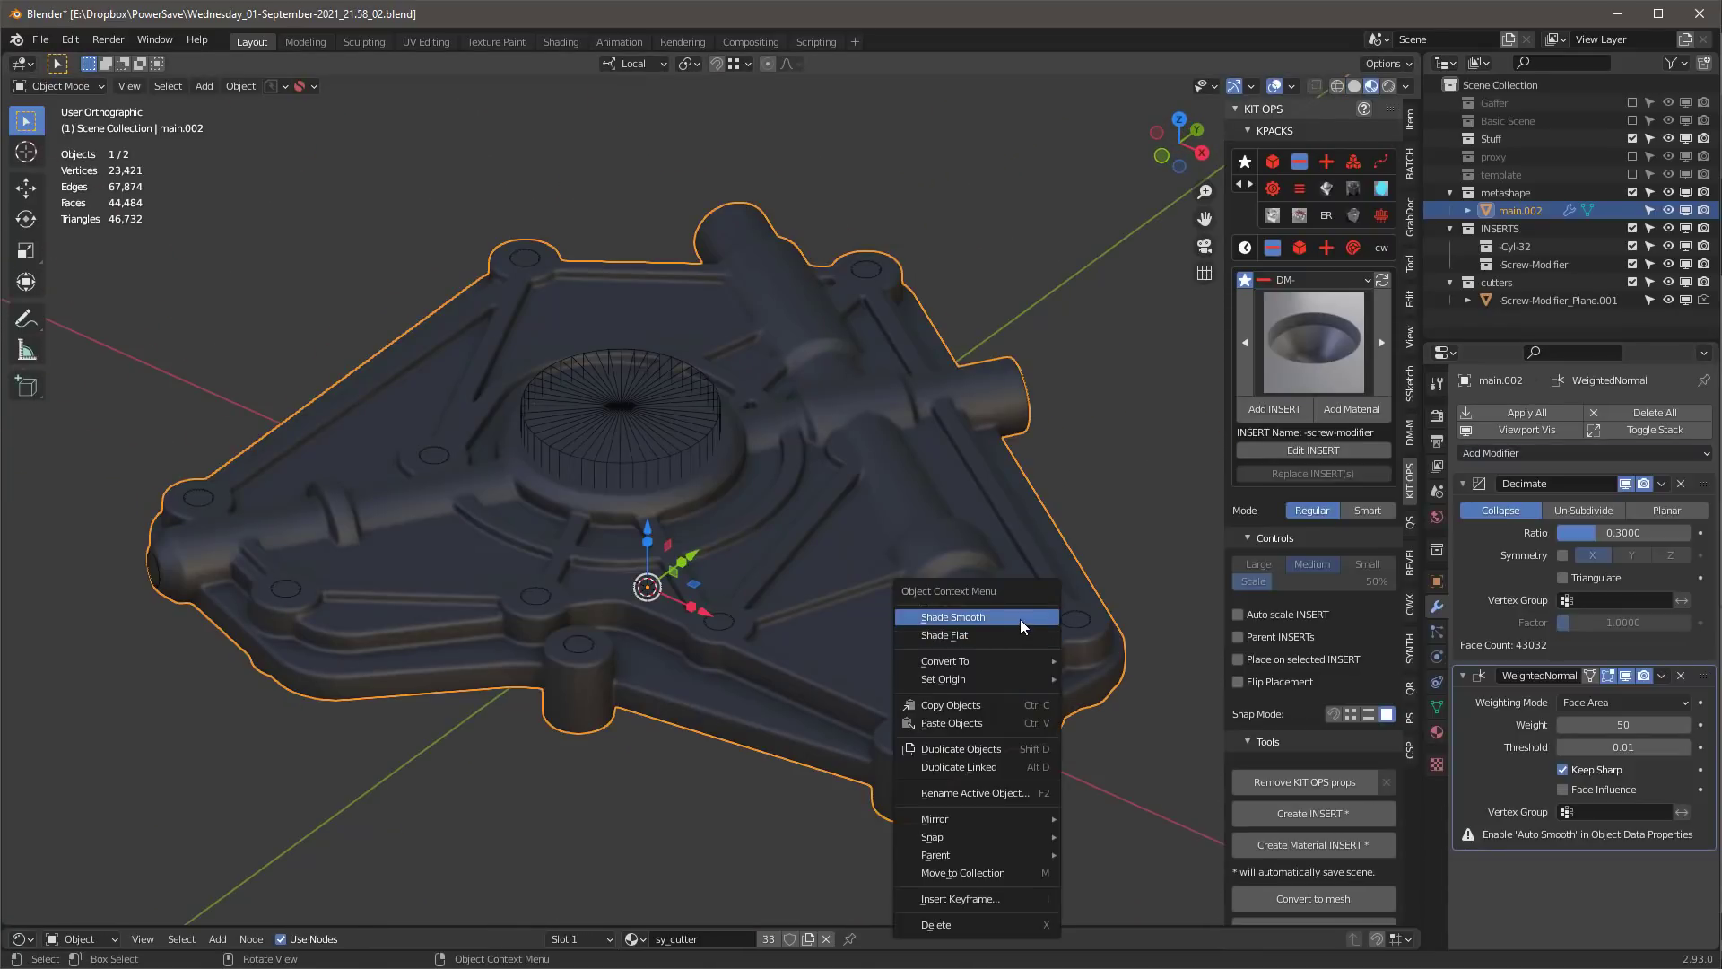
key(Escape)
key(q)
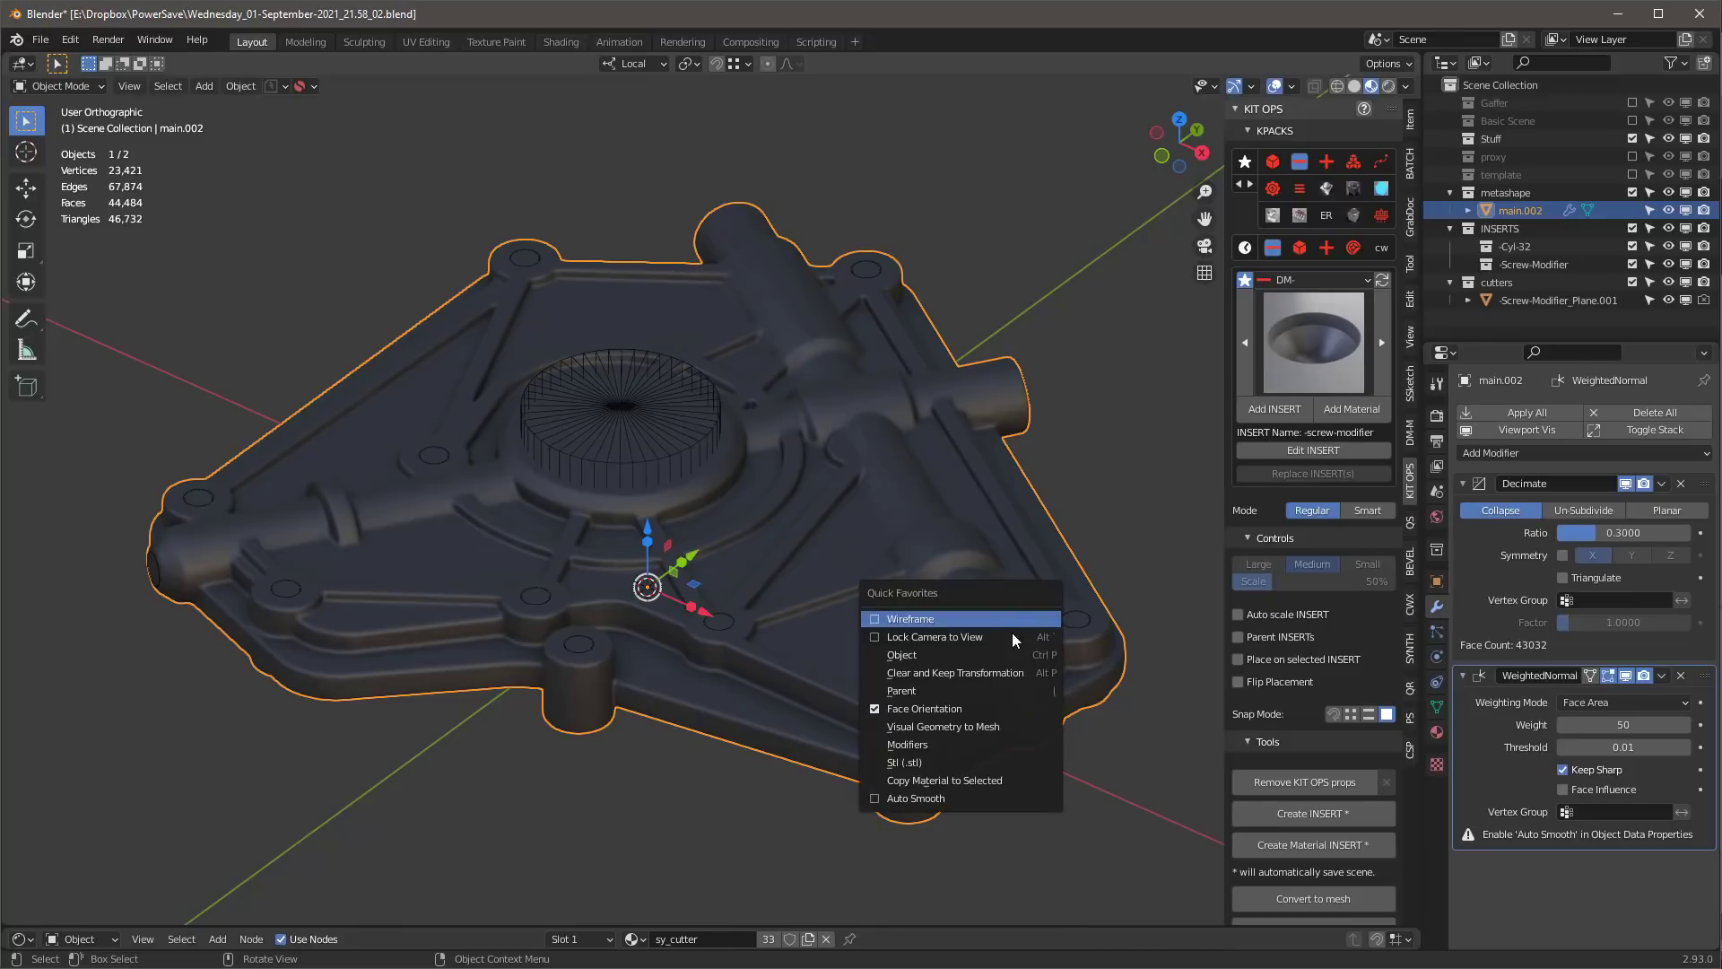
click(951, 795)
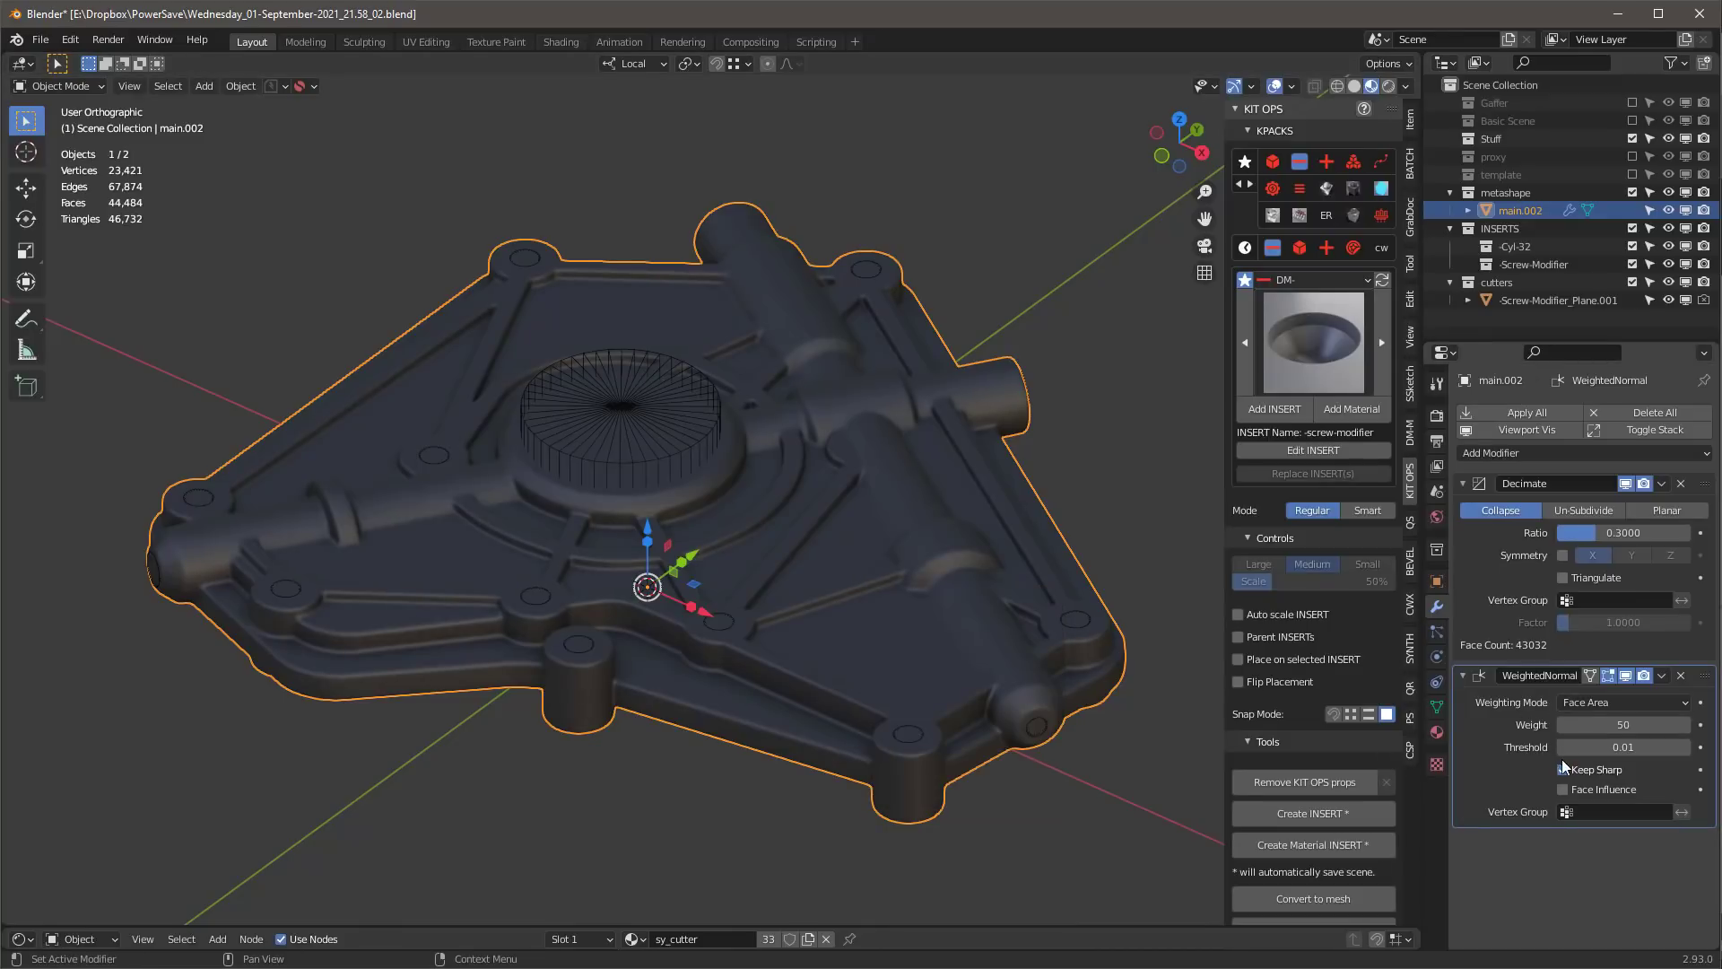
- Turn on Face Influence in the Weighted Normal modifier and check the plate's shading from several angles
click(1562, 789)
mouse_move(928, 584)
middle_down()
mouse_move(685, 611)
mouse_move(945, 607)
middle_up()
scroll(945, 607, down, 2)
scroll(948, 626, up, 1)
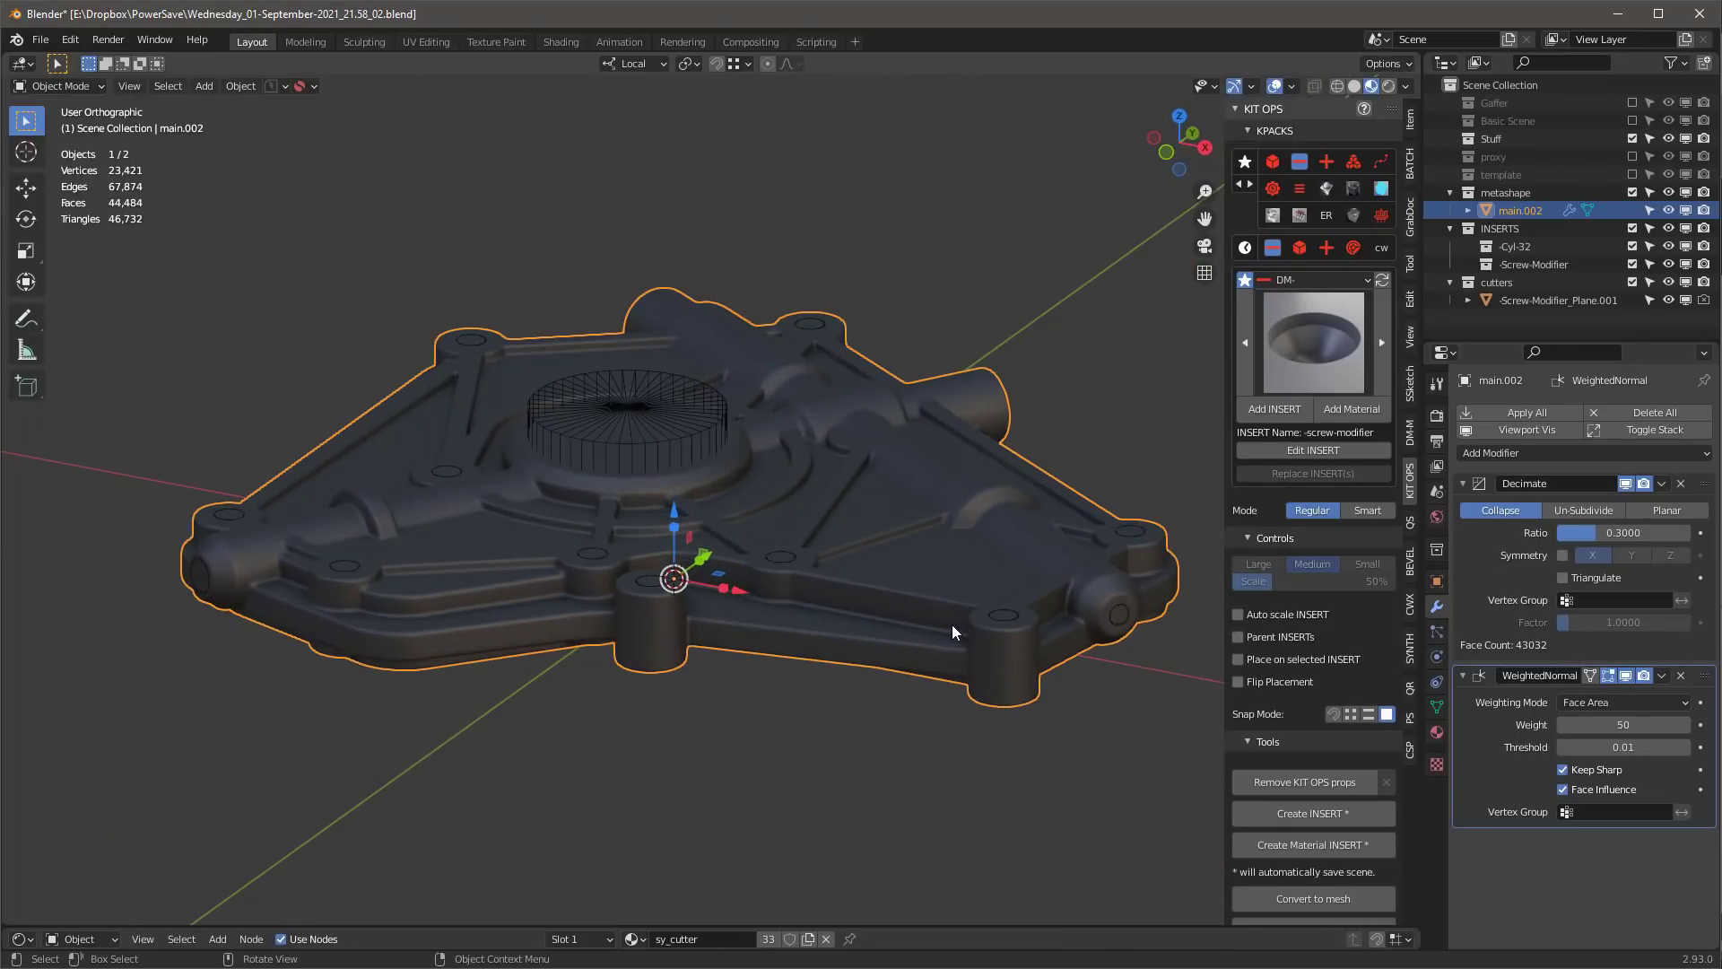
middle_drag(901, 576, 857, 583)
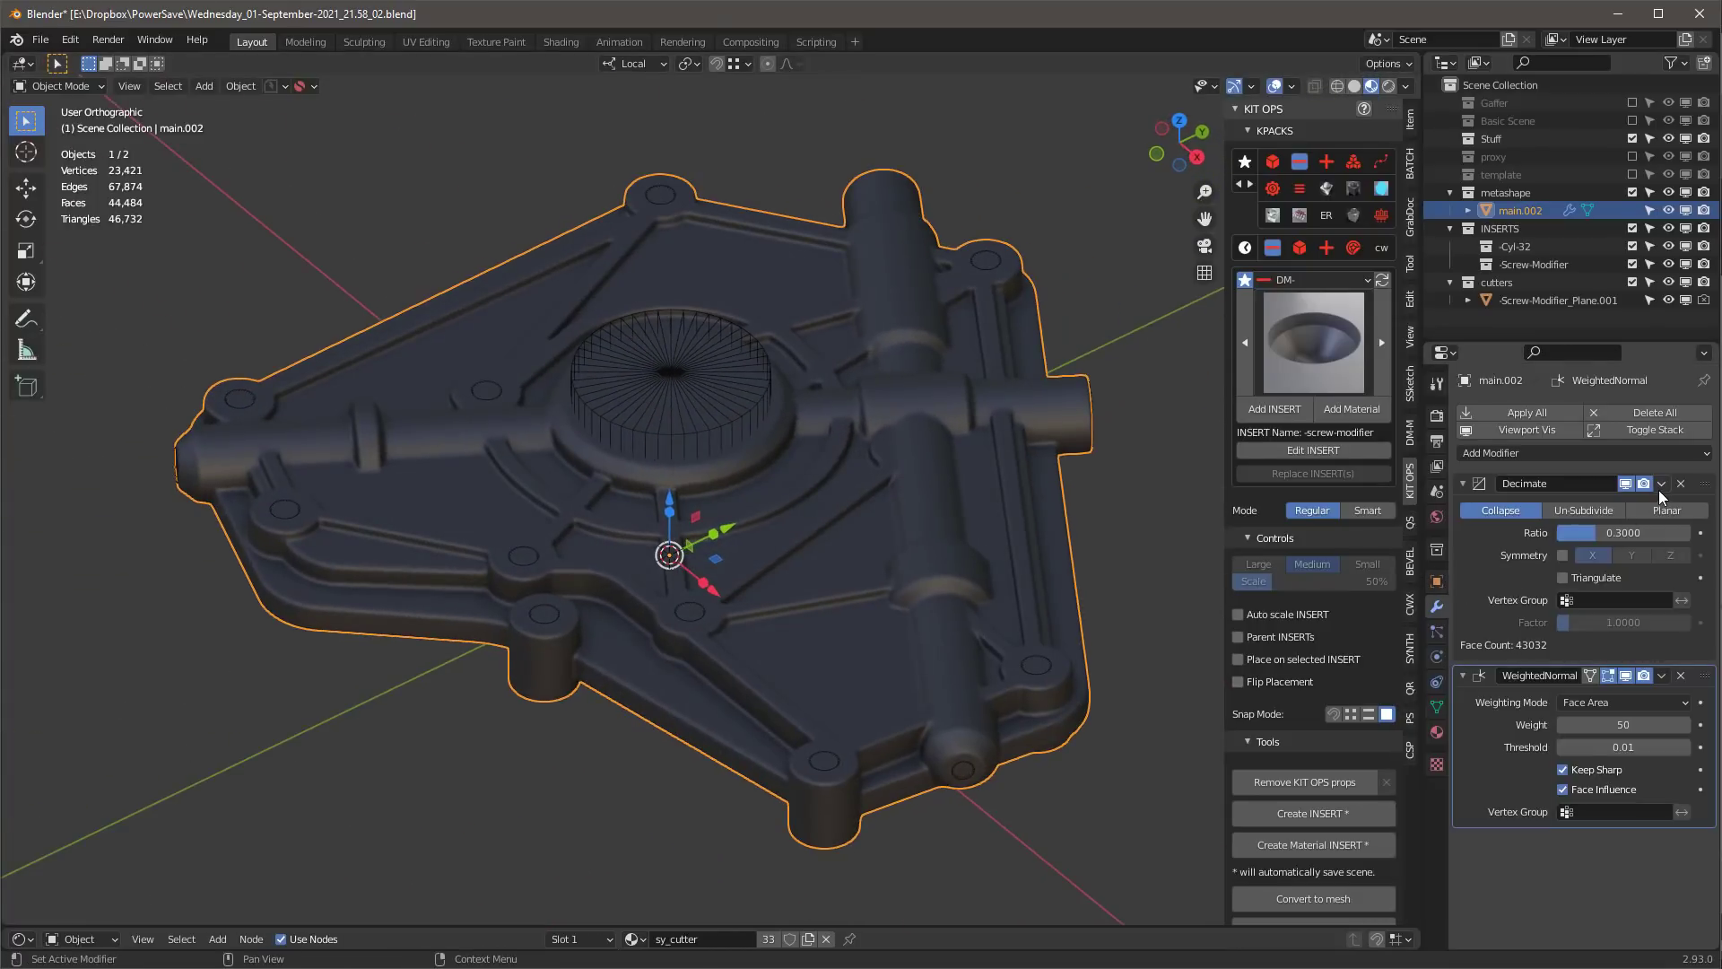
- Remove the Weighted Normal modifier from main.002 and apply its Decimate modifier
click(1681, 675)
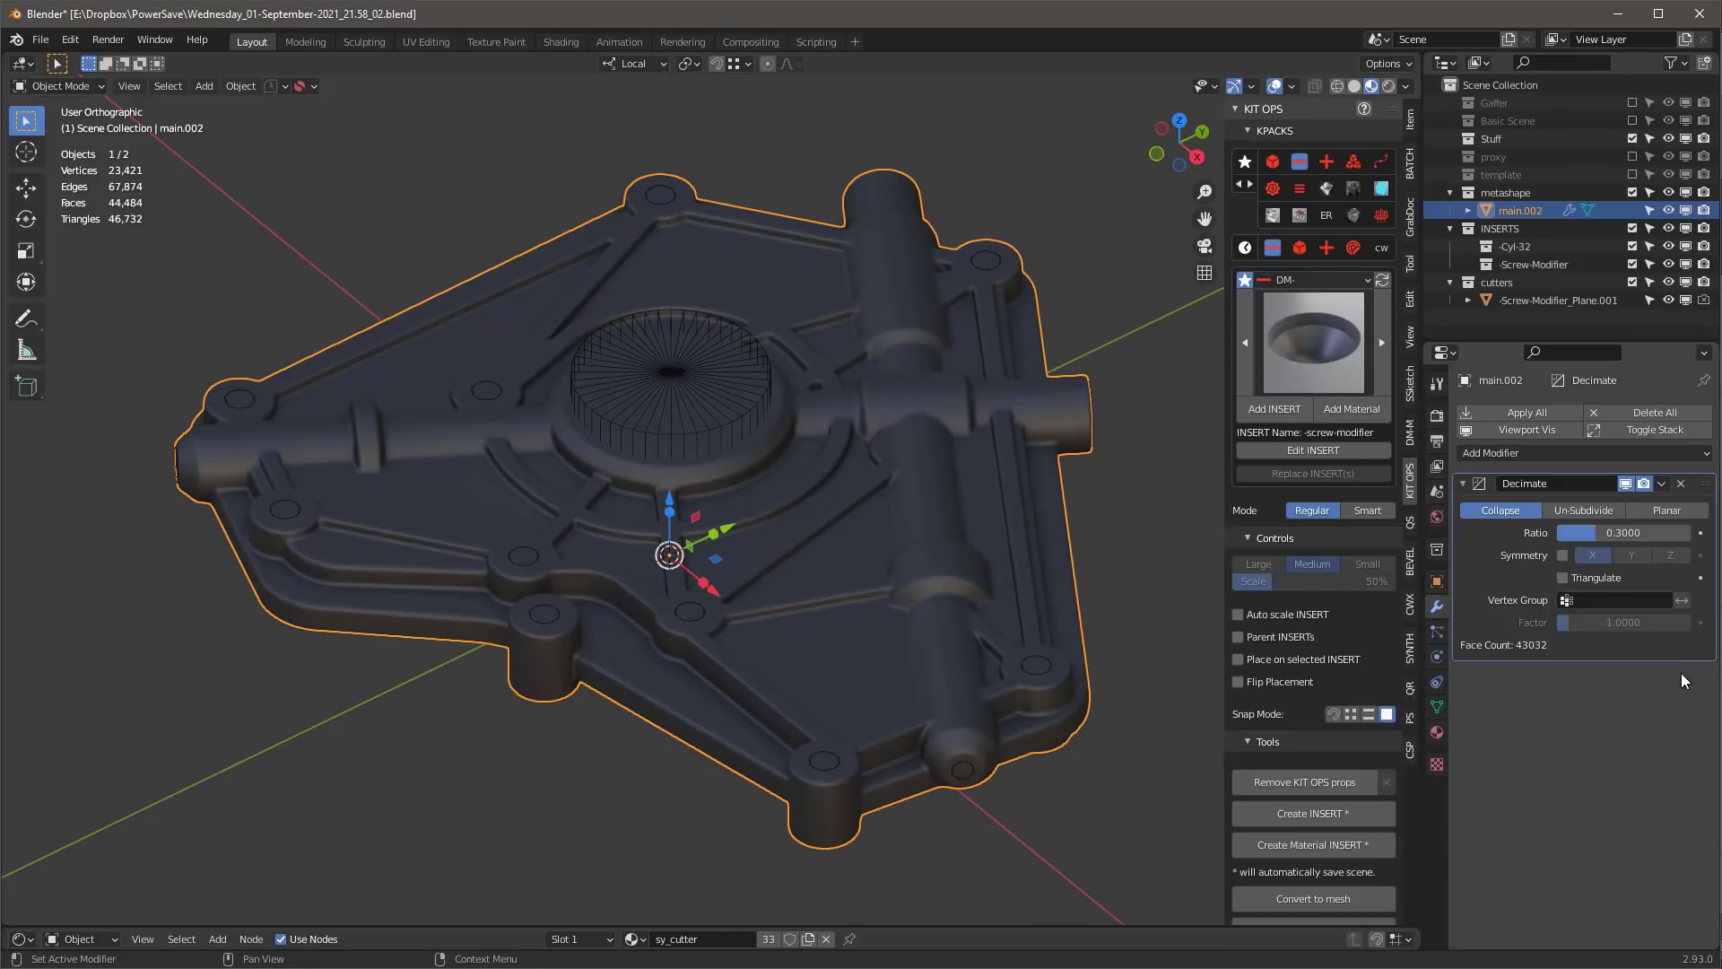
click(1660, 484)
click(1620, 502)
middle_drag(834, 507, 972, 510)
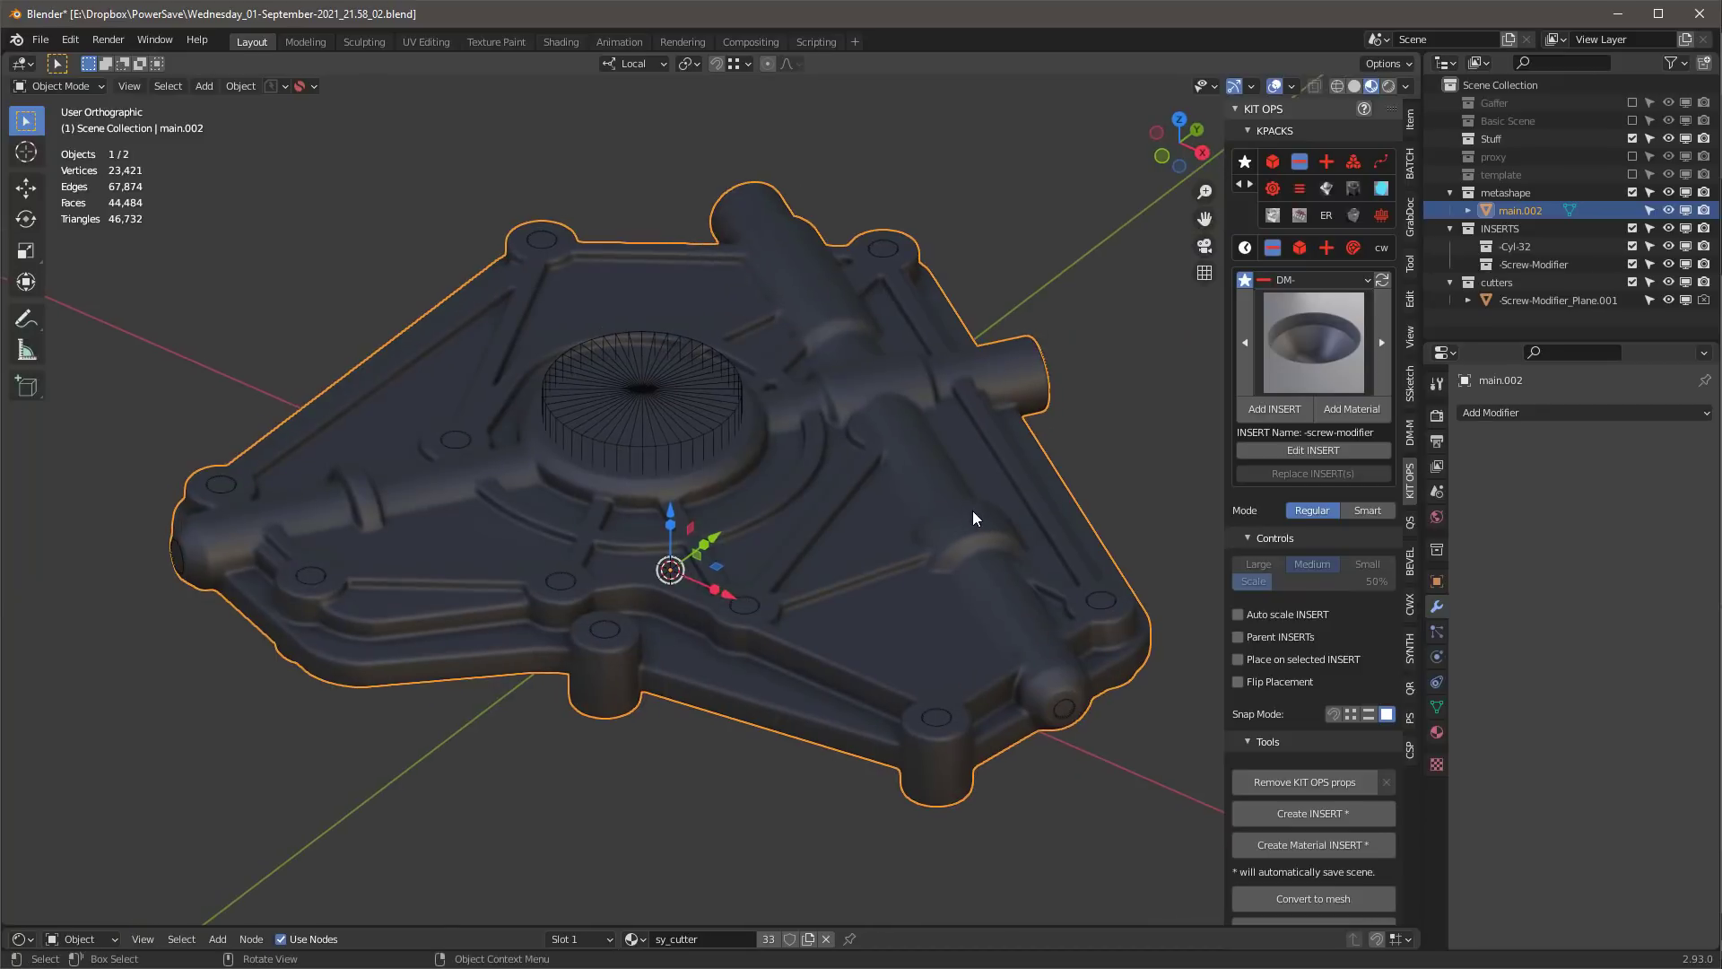
- In solid shading, cut the joined cutter mesh out of main.002 with a Bool Tool difference, leaving only main.002 selected
click(724, 412)
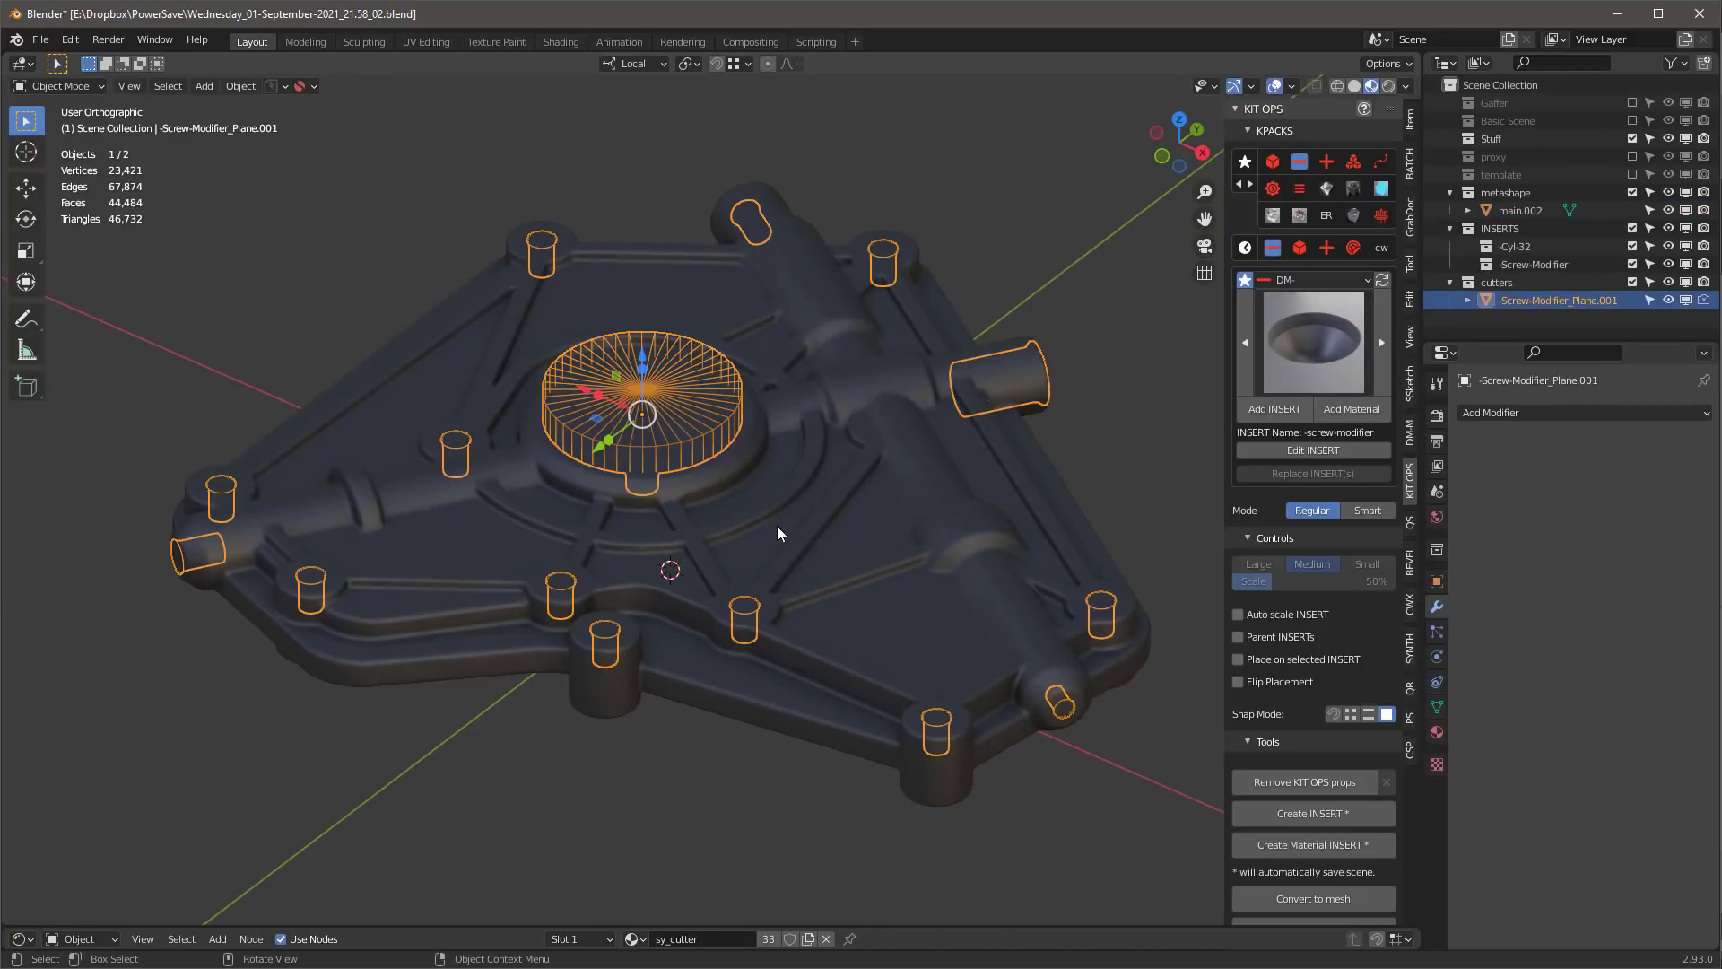
shift+click(843, 487)
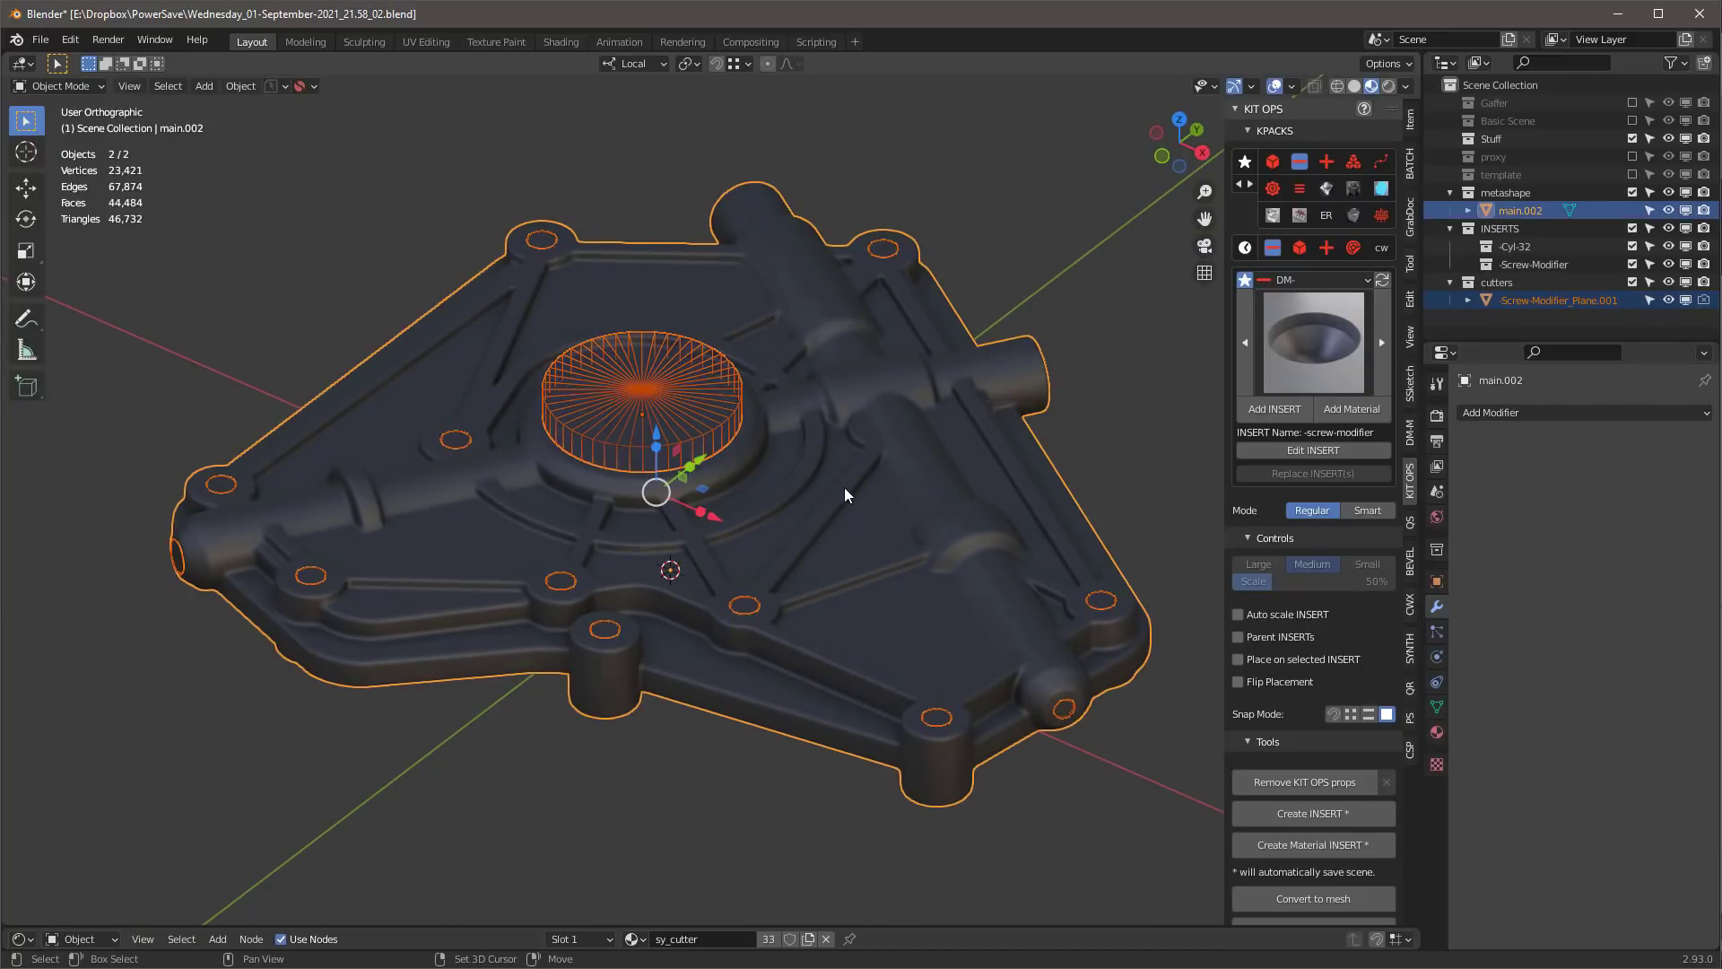
key(z)
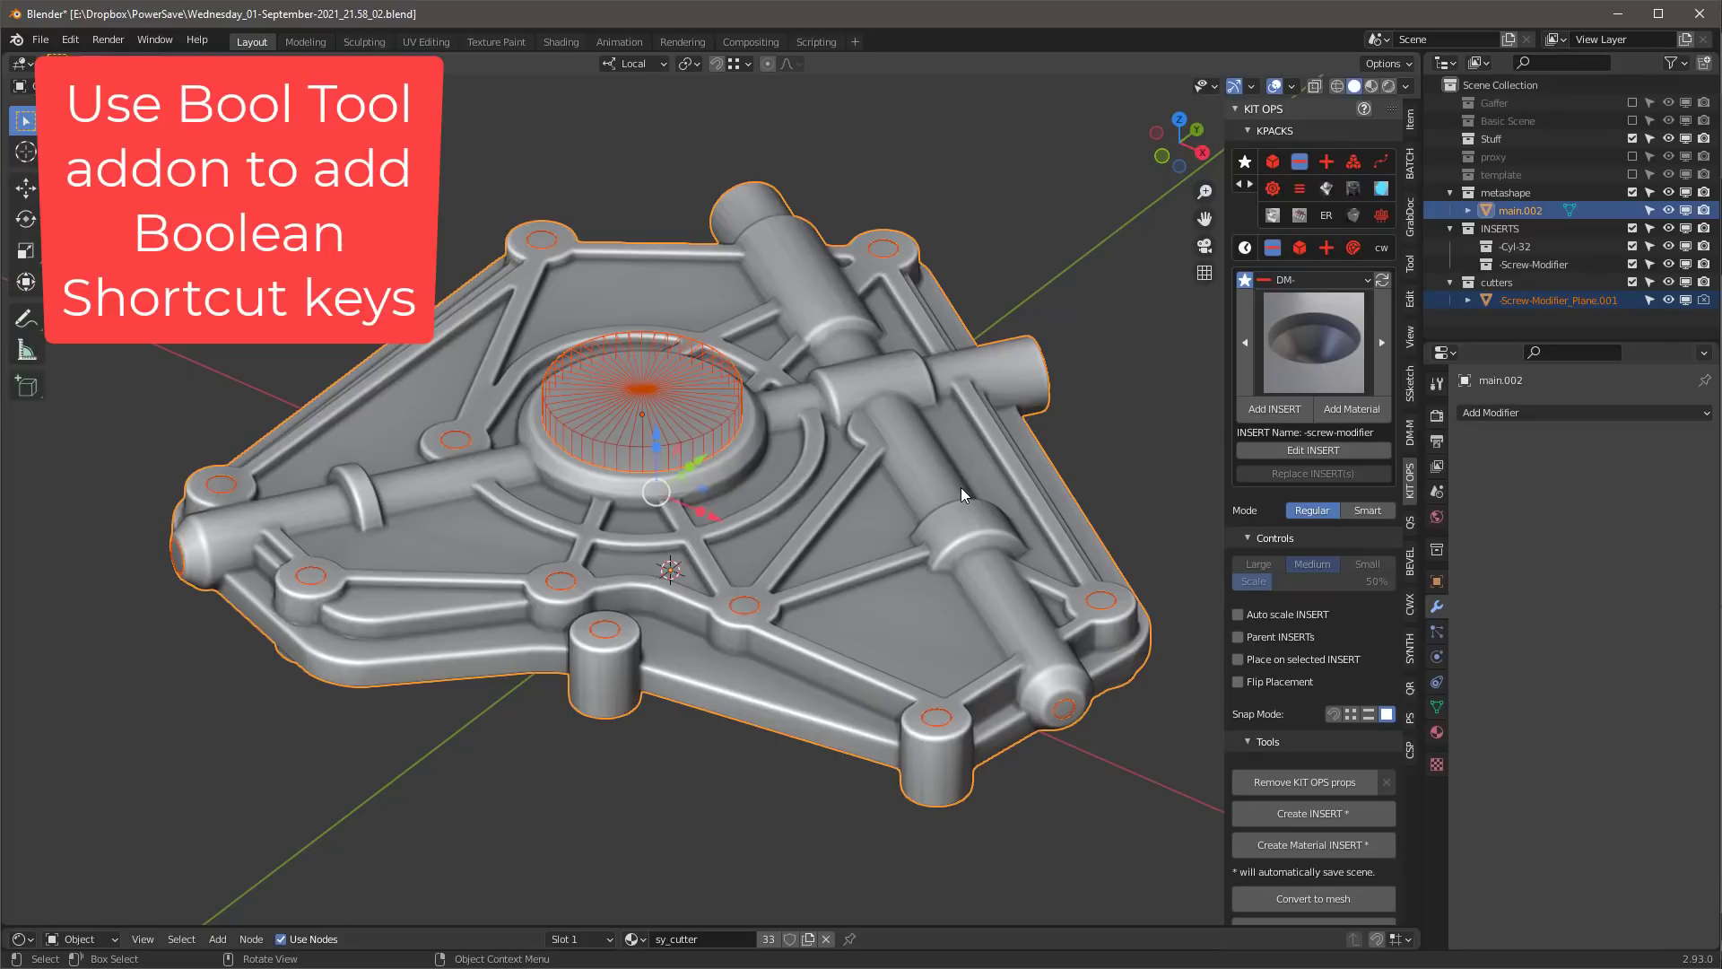
key(ctrl+KP_Subtract)
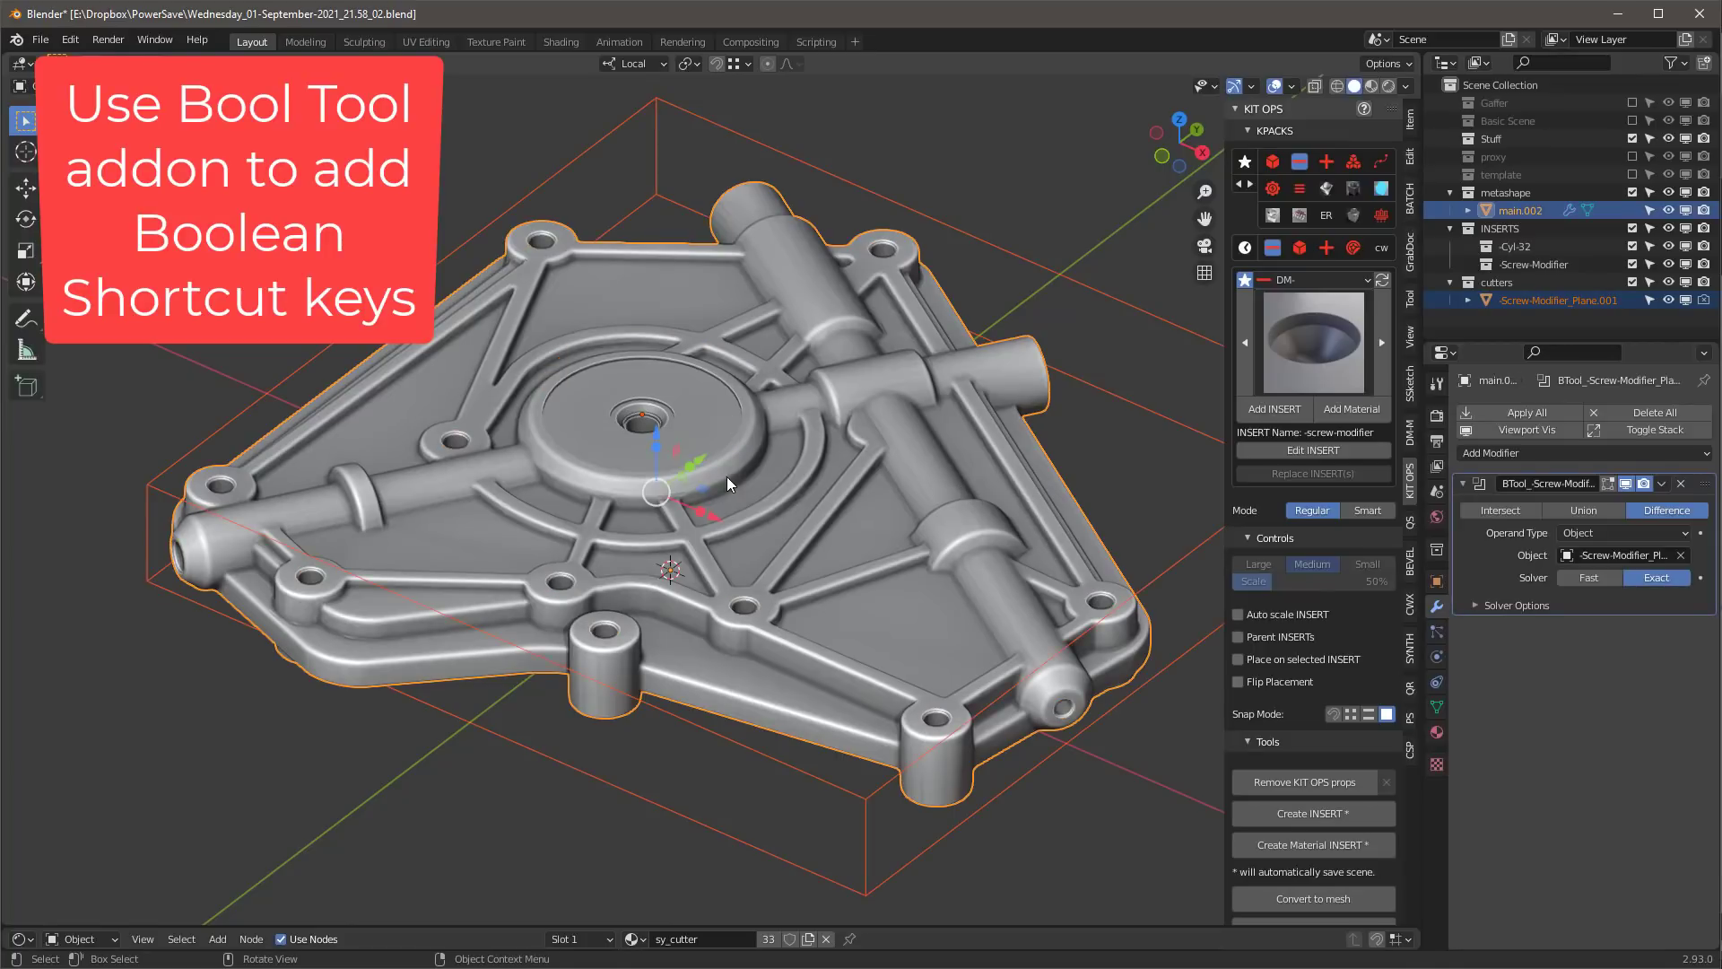
middle_drag(727, 476, 605, 504)
middle_drag(696, 840, 922, 547)
click(922, 547)
- Include the Basic Scene and Gaffer collections in the view layer and look through the scene camera
click(1632, 120)
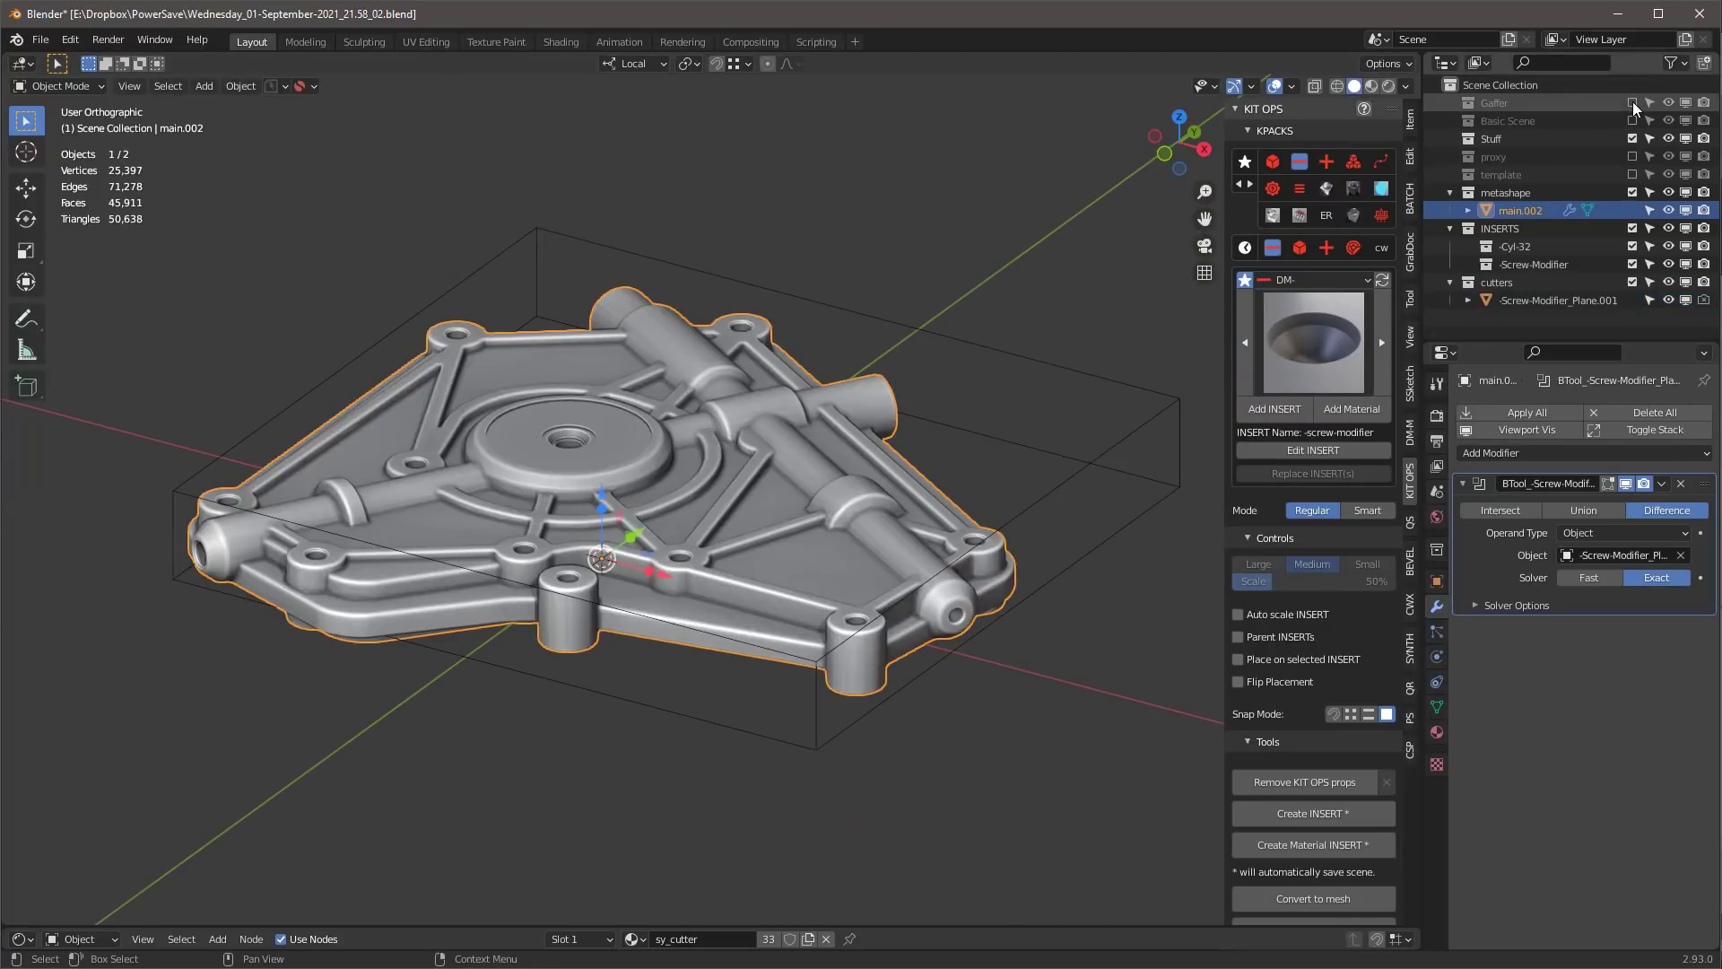
click(1632, 102)
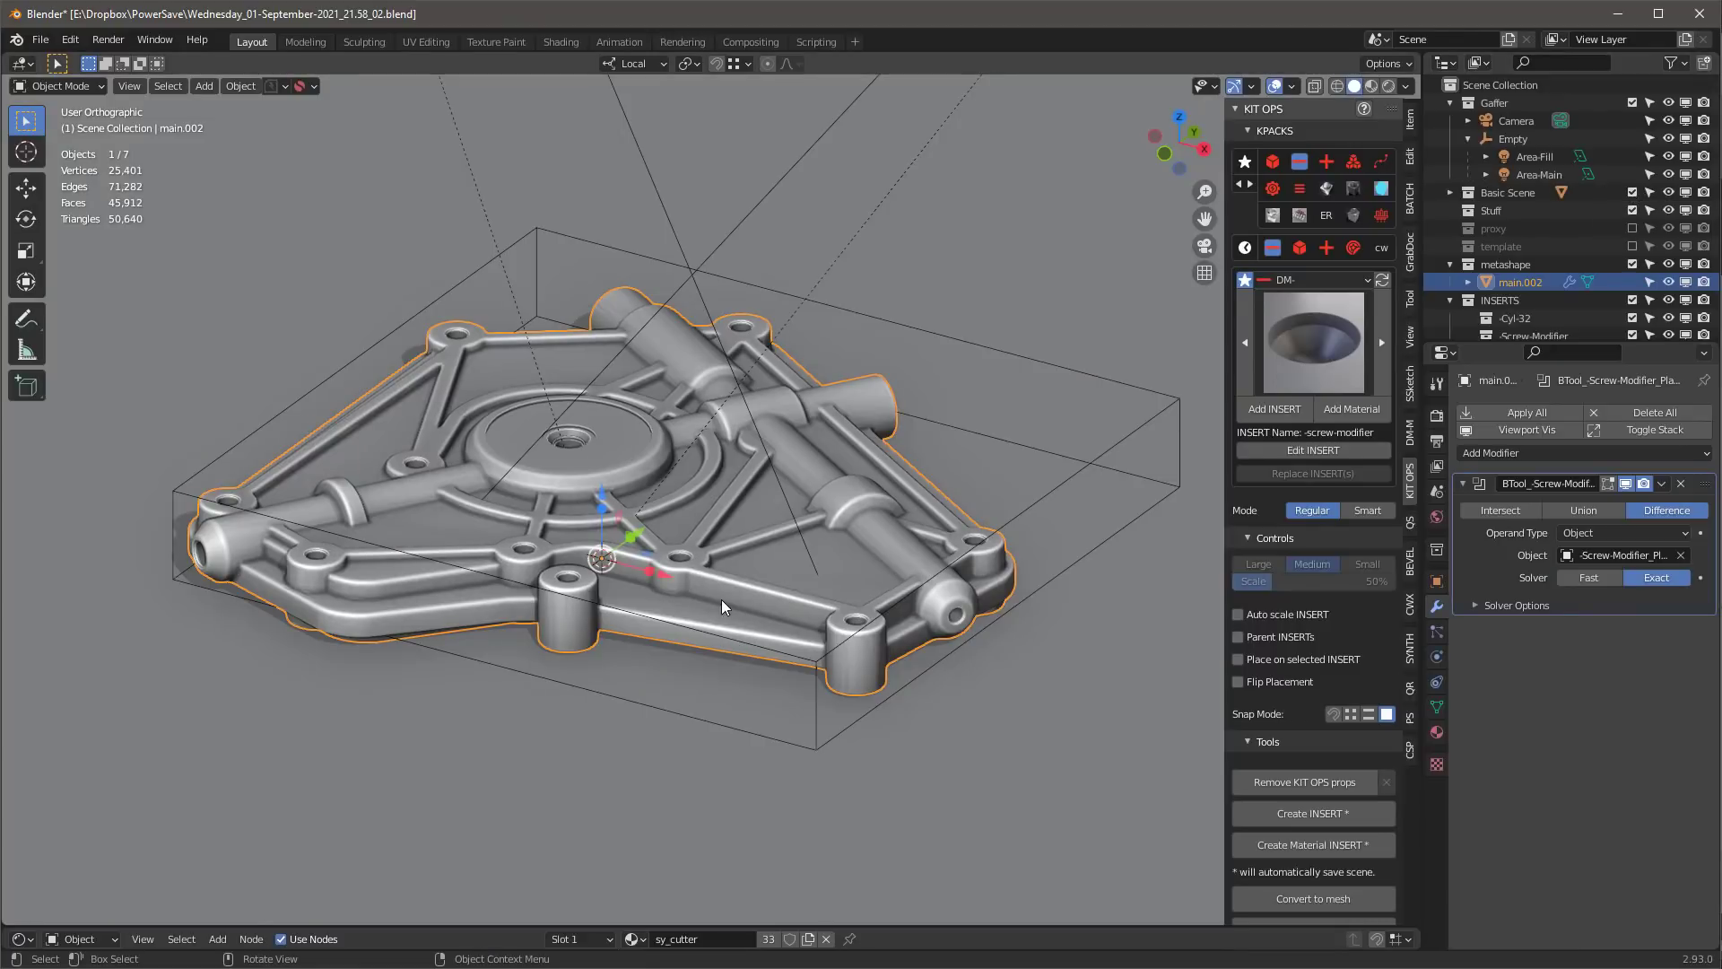
key(KP_0)
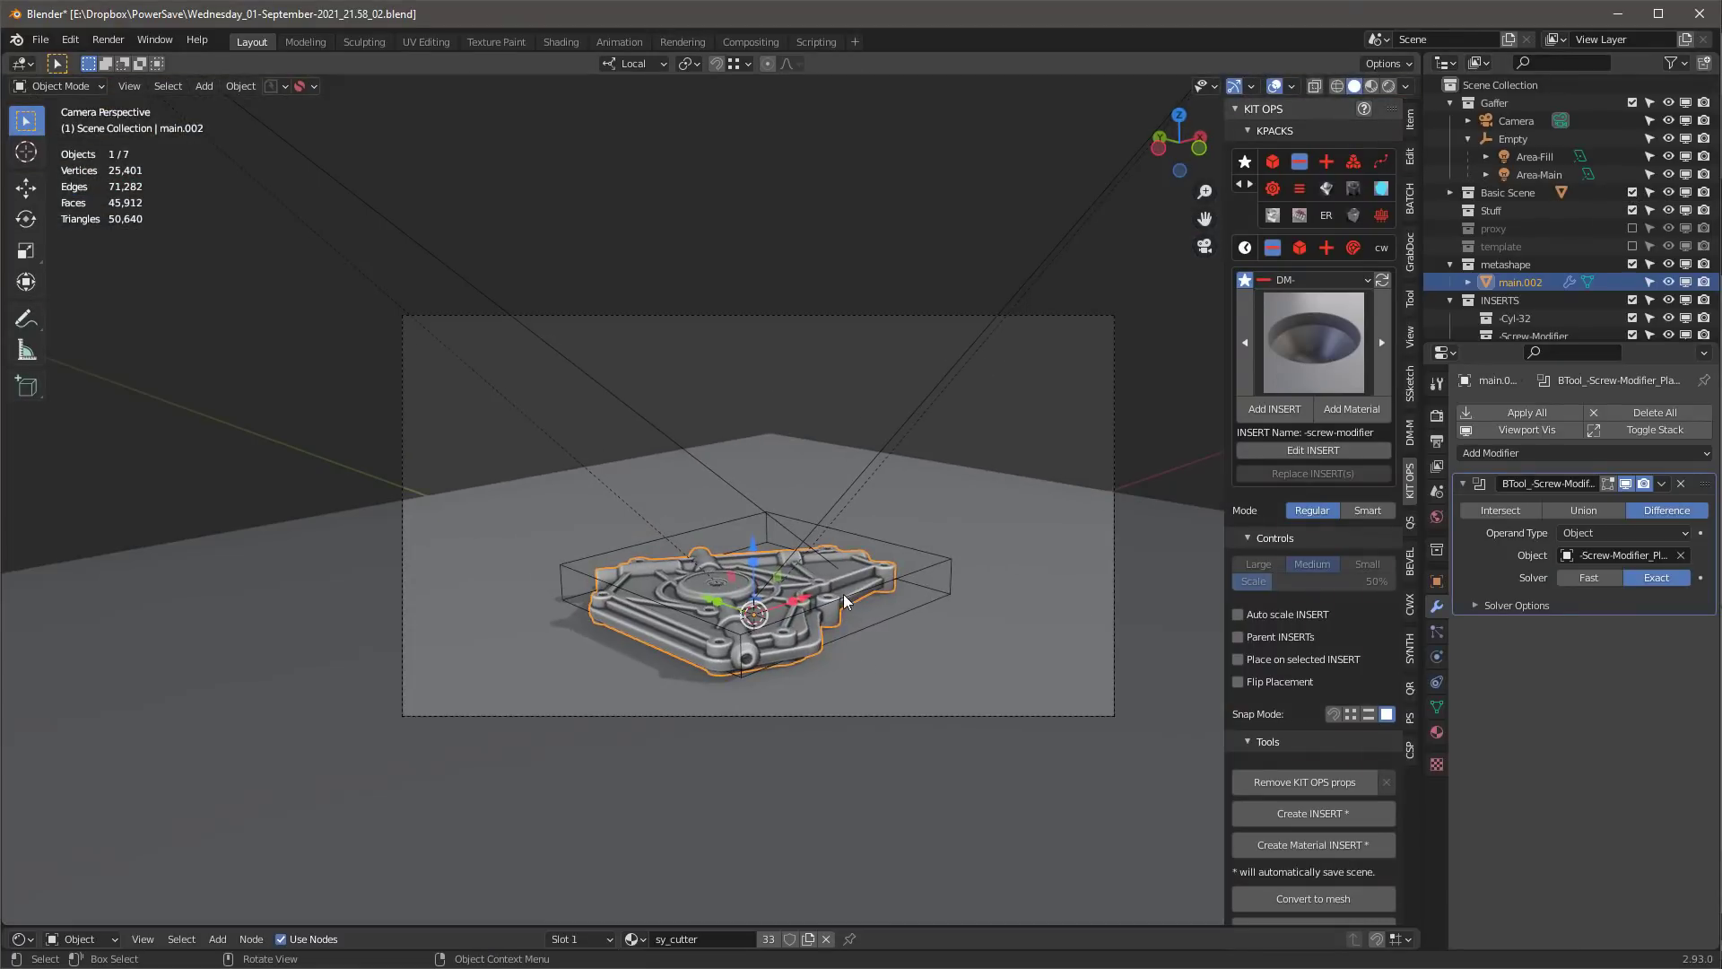
- Reframe the camera on the whole plate from a higher, closer angle and switch to Material Preview shading
scroll(843, 594, up, 3)
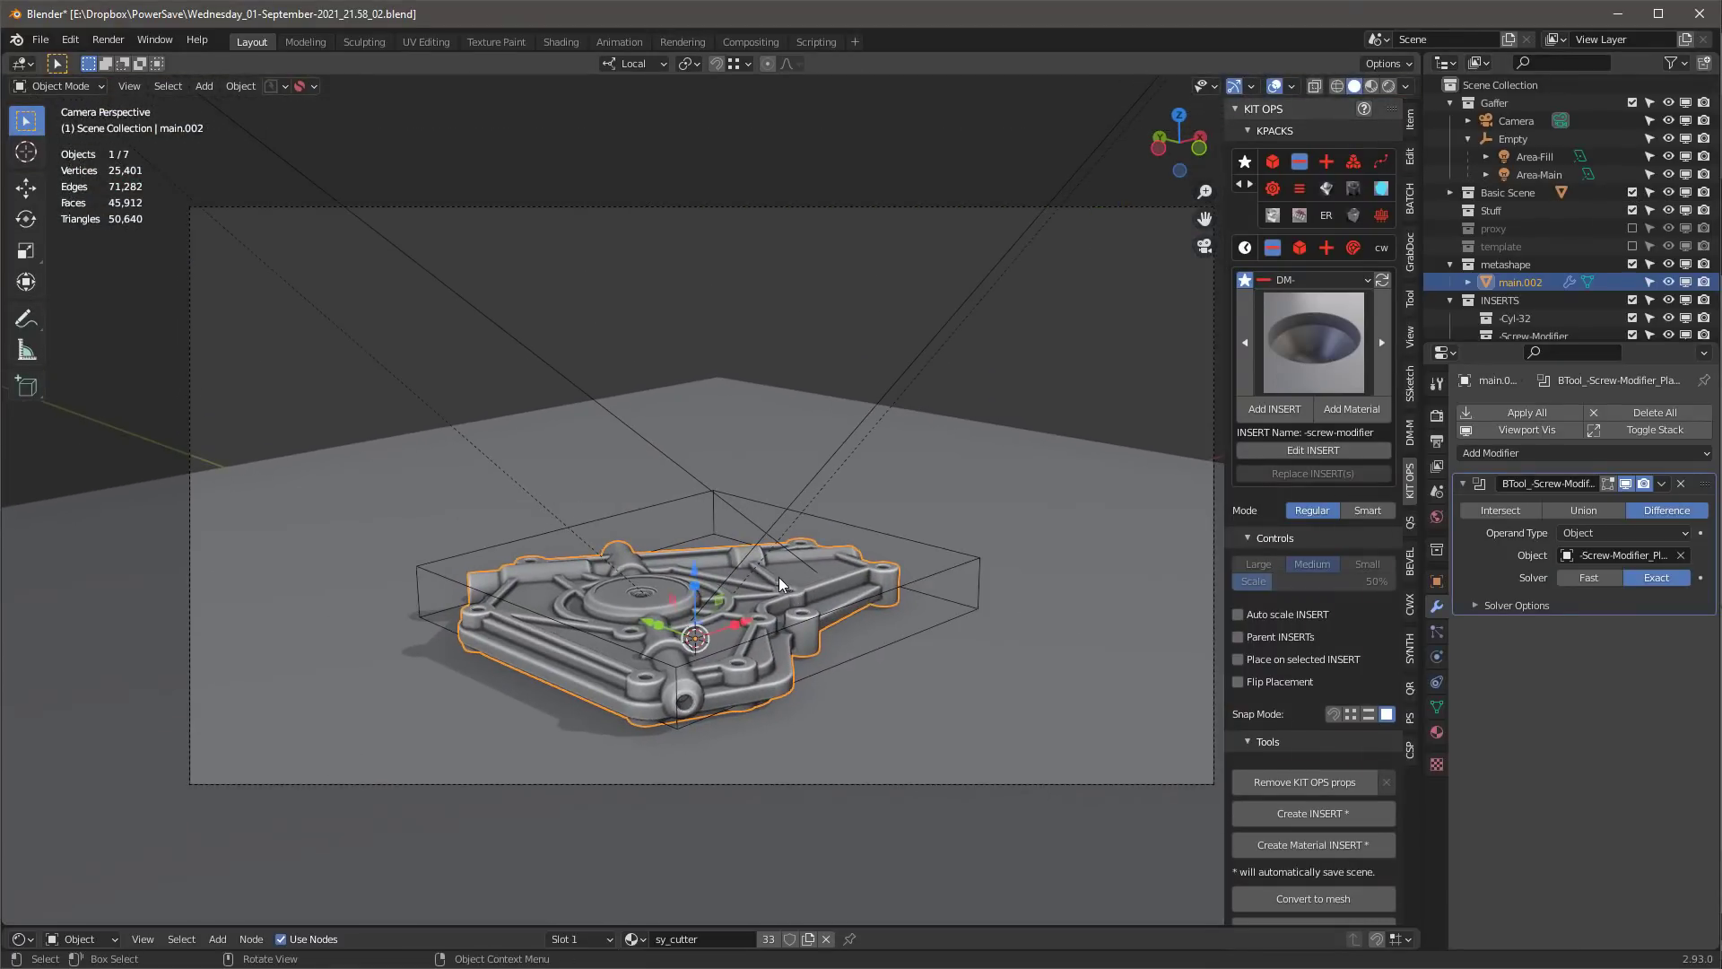
middle_drag(779, 577, 83, 536)
mouse_move(524, 498)
middle_down()
mouse_move(529, 525)
mouse_move(585, 493)
middle_up()
key(z)
click(628, 692)
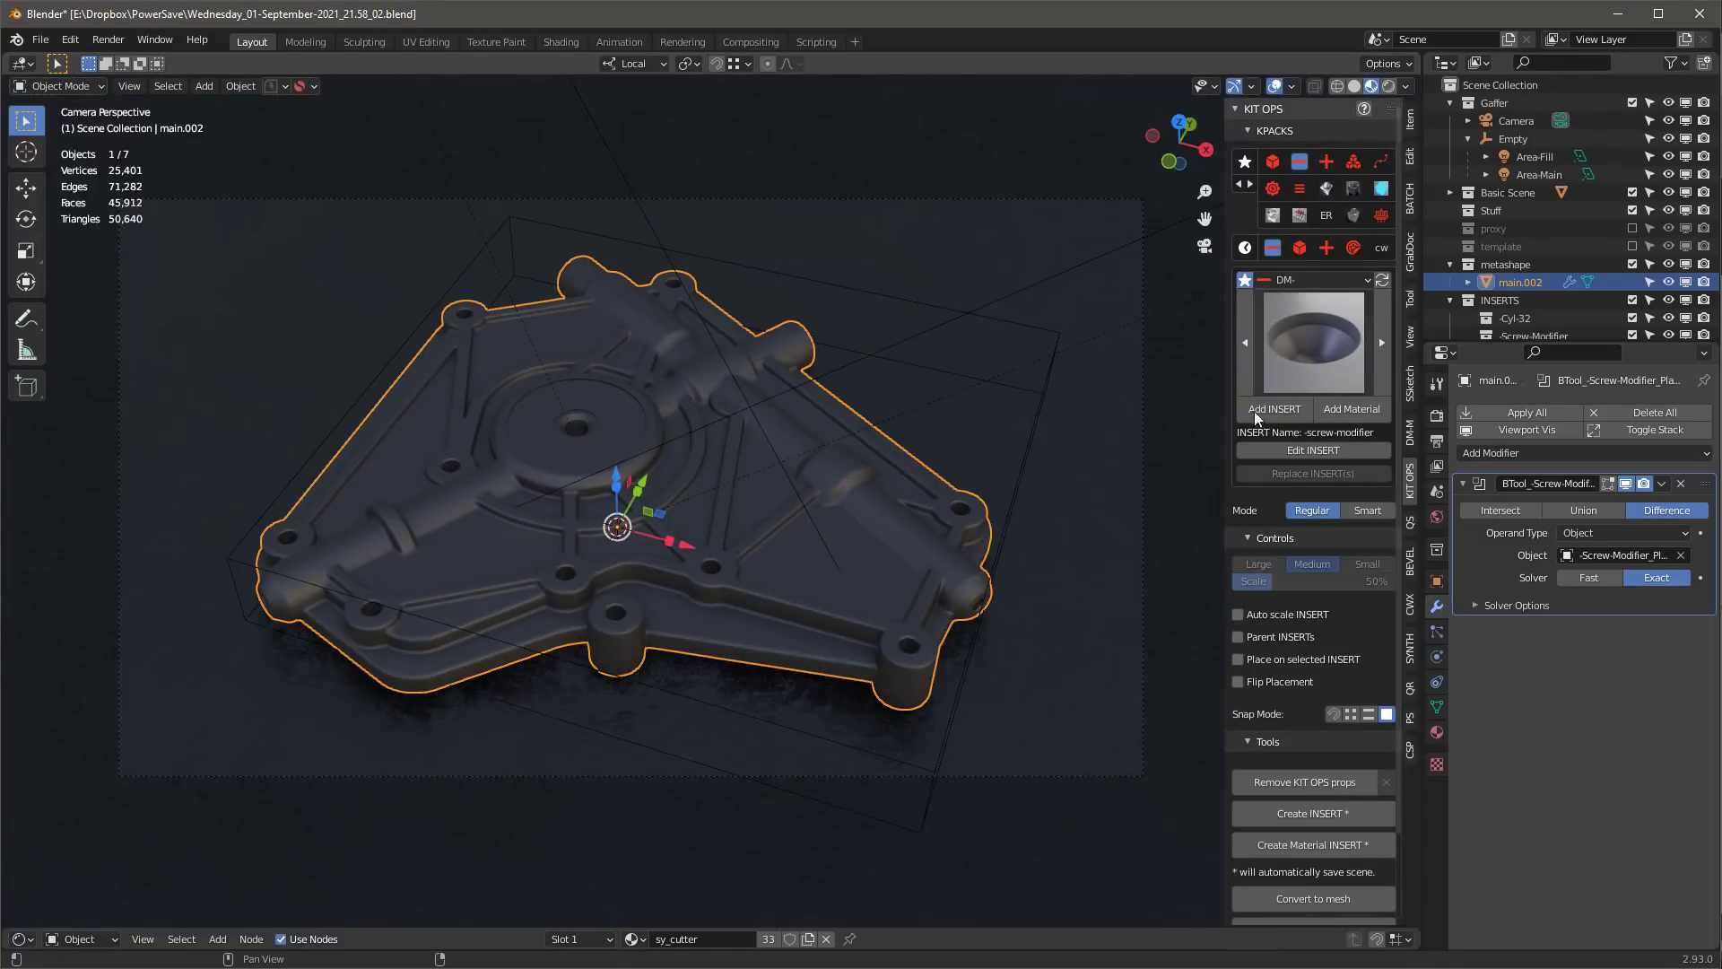
- Assign the Steel-dirty material from the cw Metal KPACK to main.002
click(1301, 282)
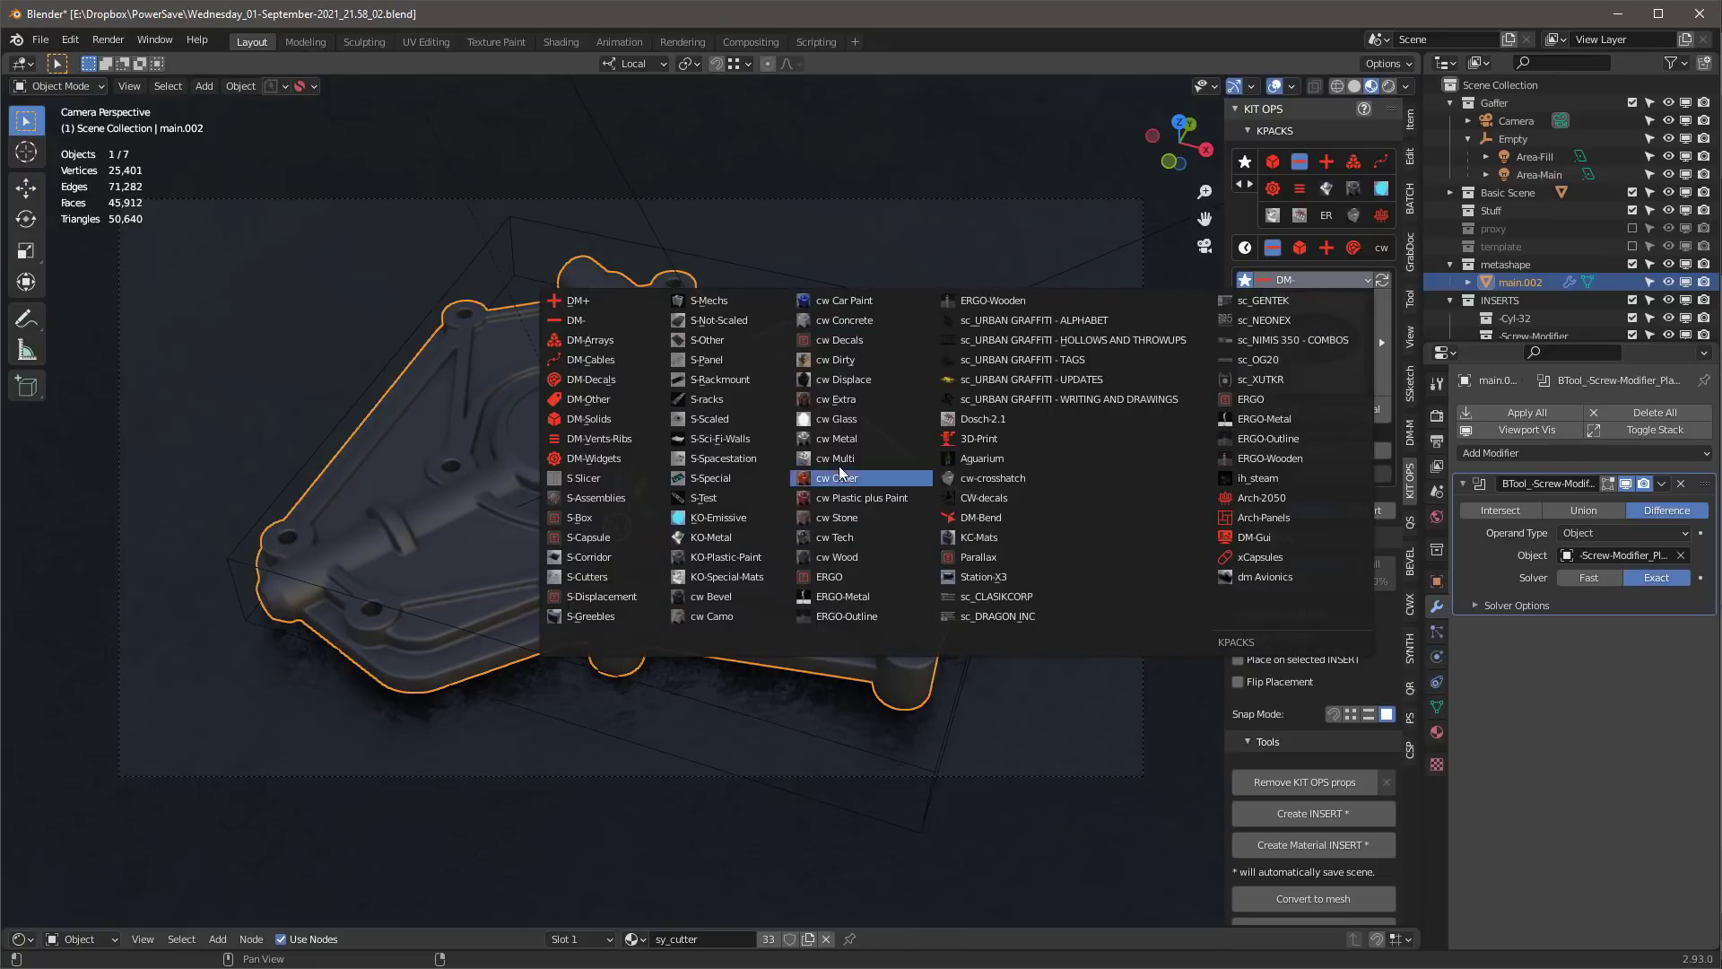
click(837, 439)
click(1306, 328)
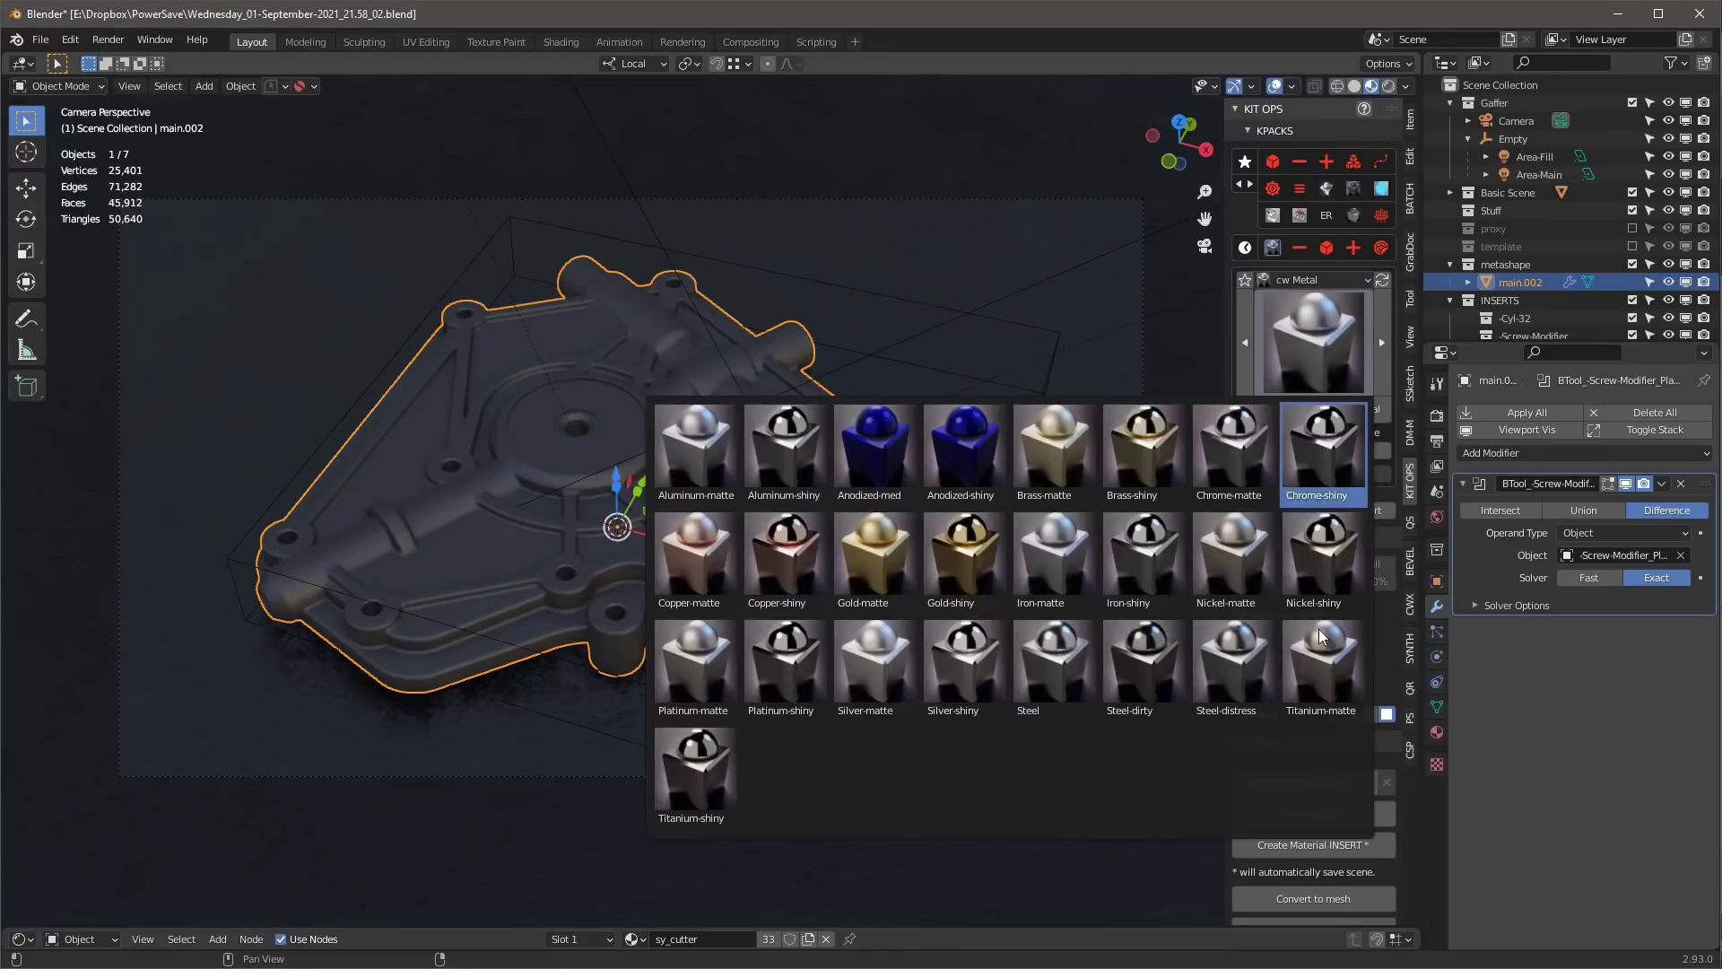
click(1144, 673)
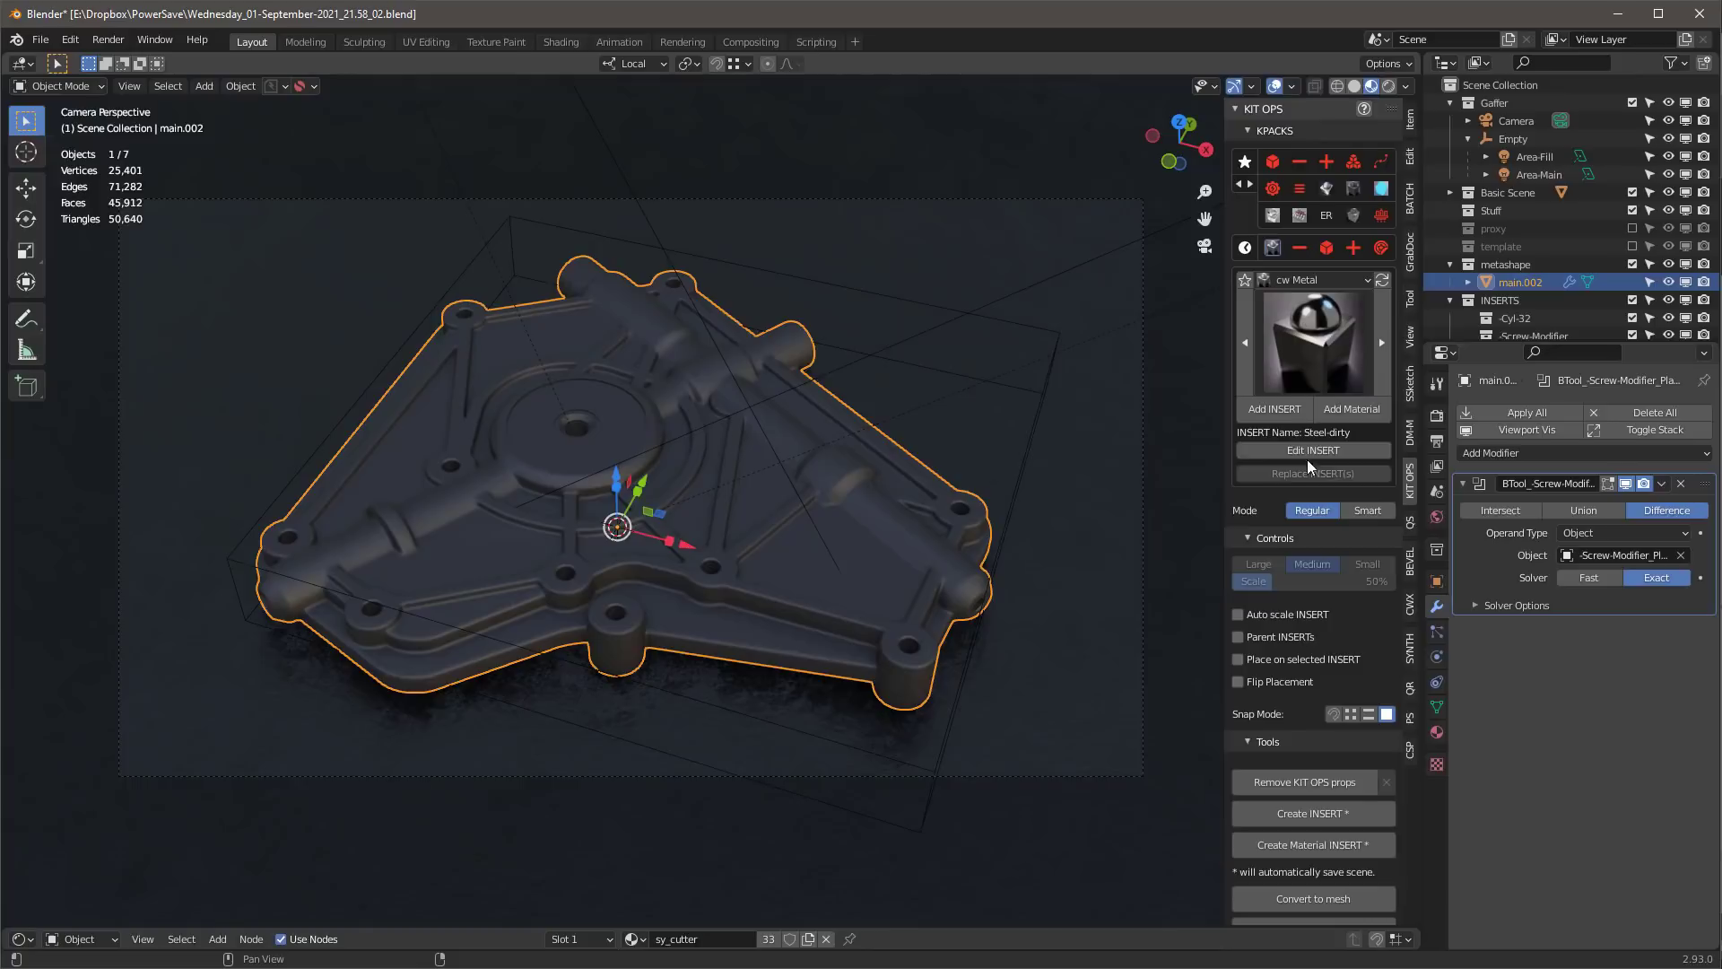
click(1352, 409)
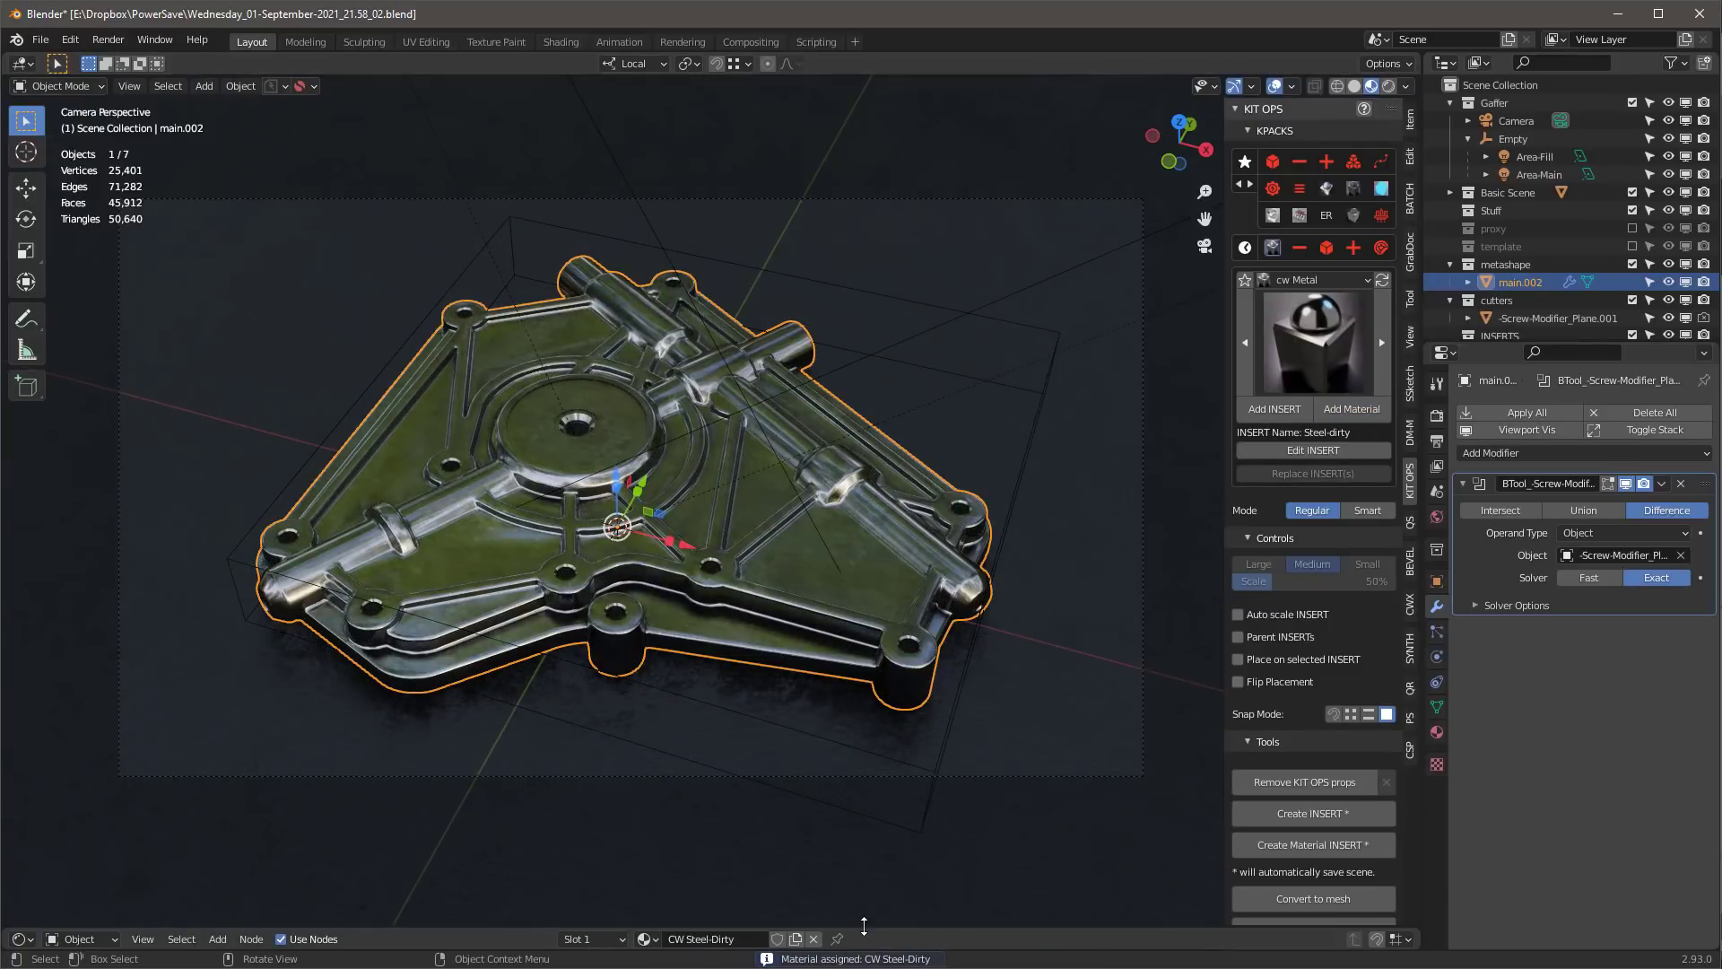
- Enlarge the shader editor to show the material's nodes and switch the 3D view to Rendered shading
drag(861, 925, 862, 841)
key(z)
click(836, 310)
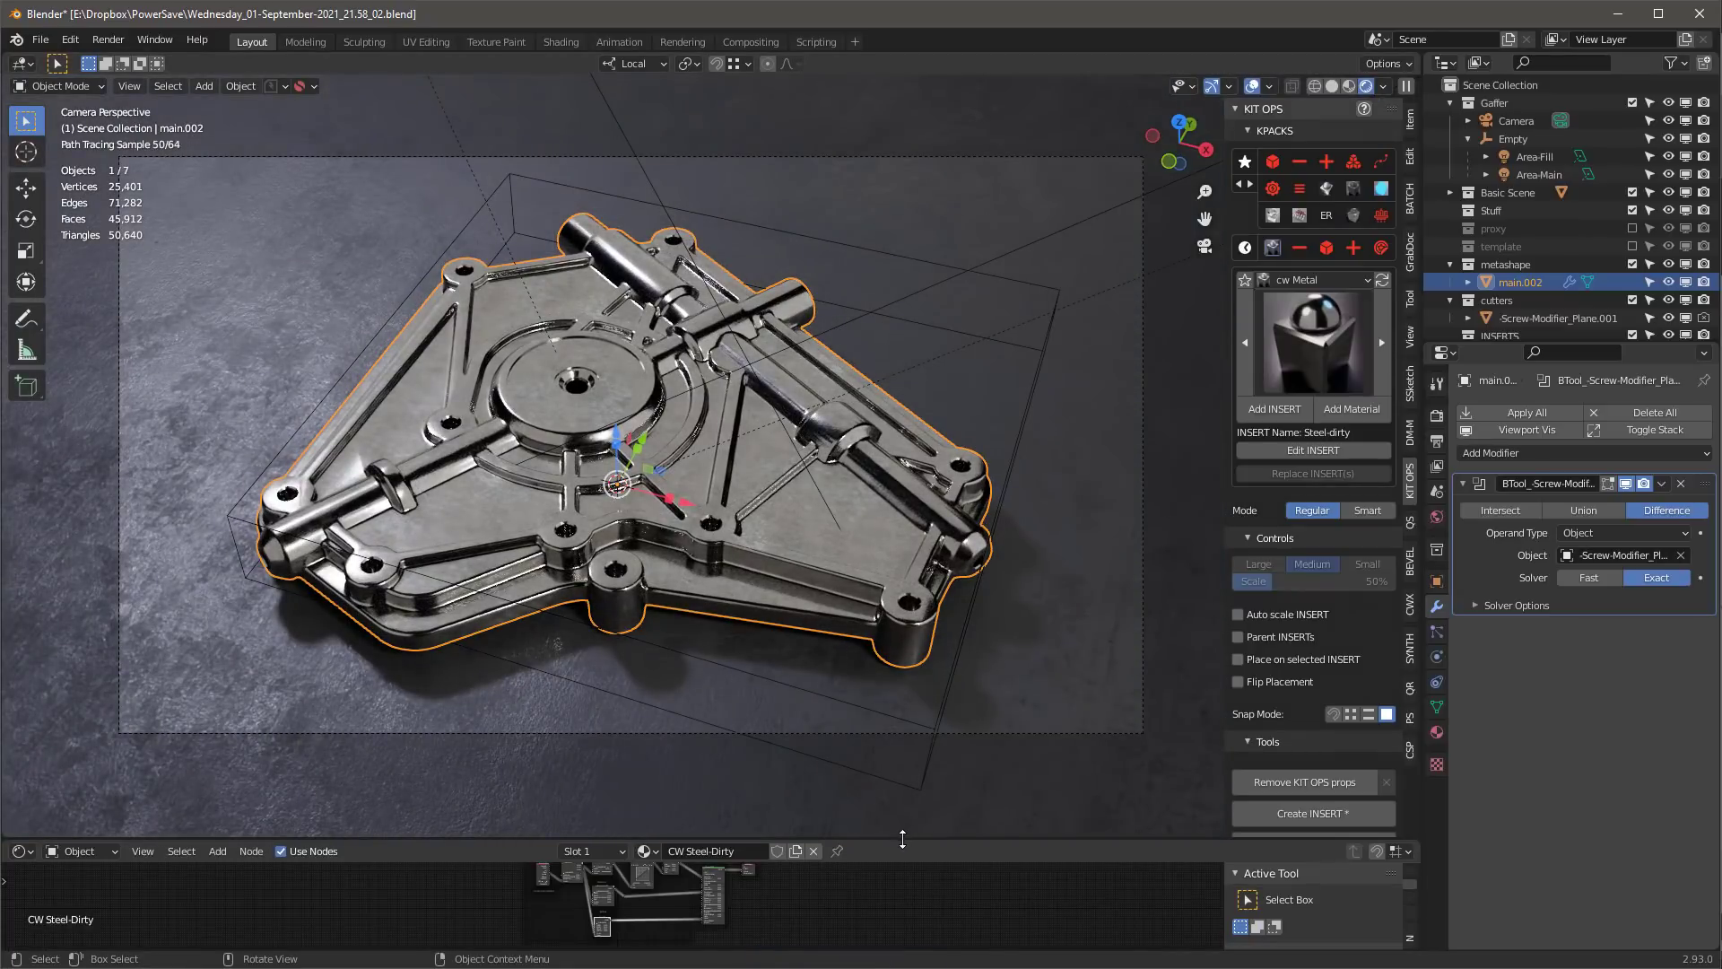
drag(900, 838, 902, 772)
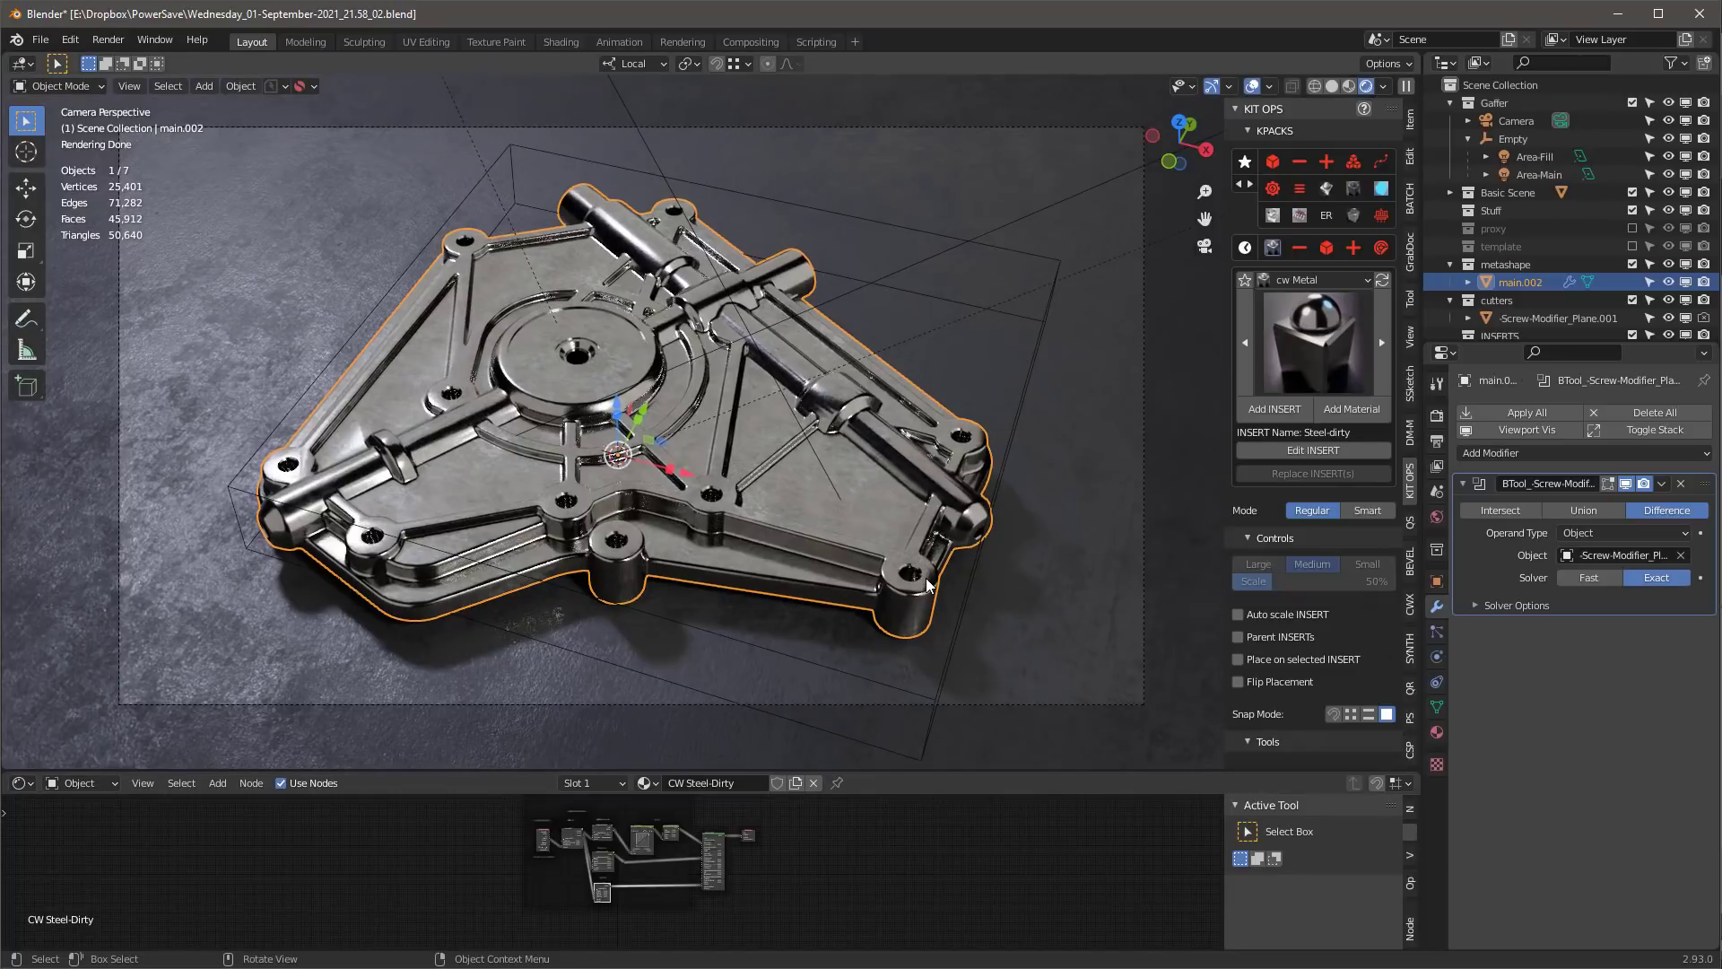
- Assign the Brass-shiny material from the cw Metal KPACK to the cutter -Screw-Modifier_Plane.001
click(1031, 256)
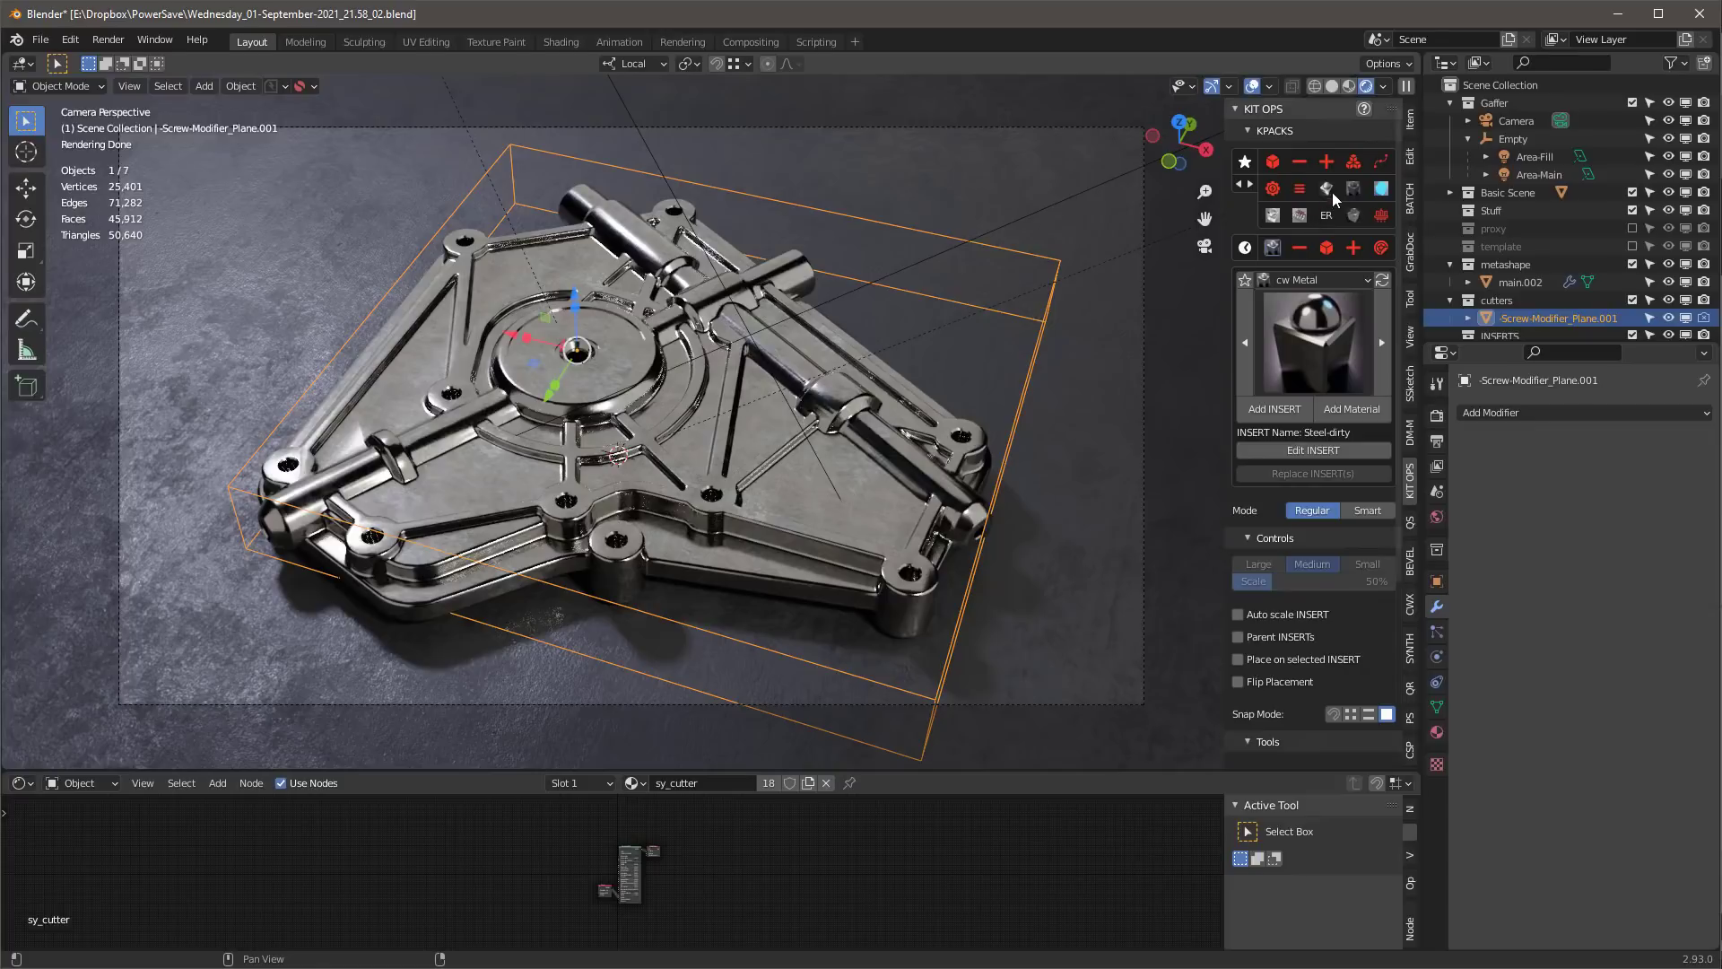
click(1331, 324)
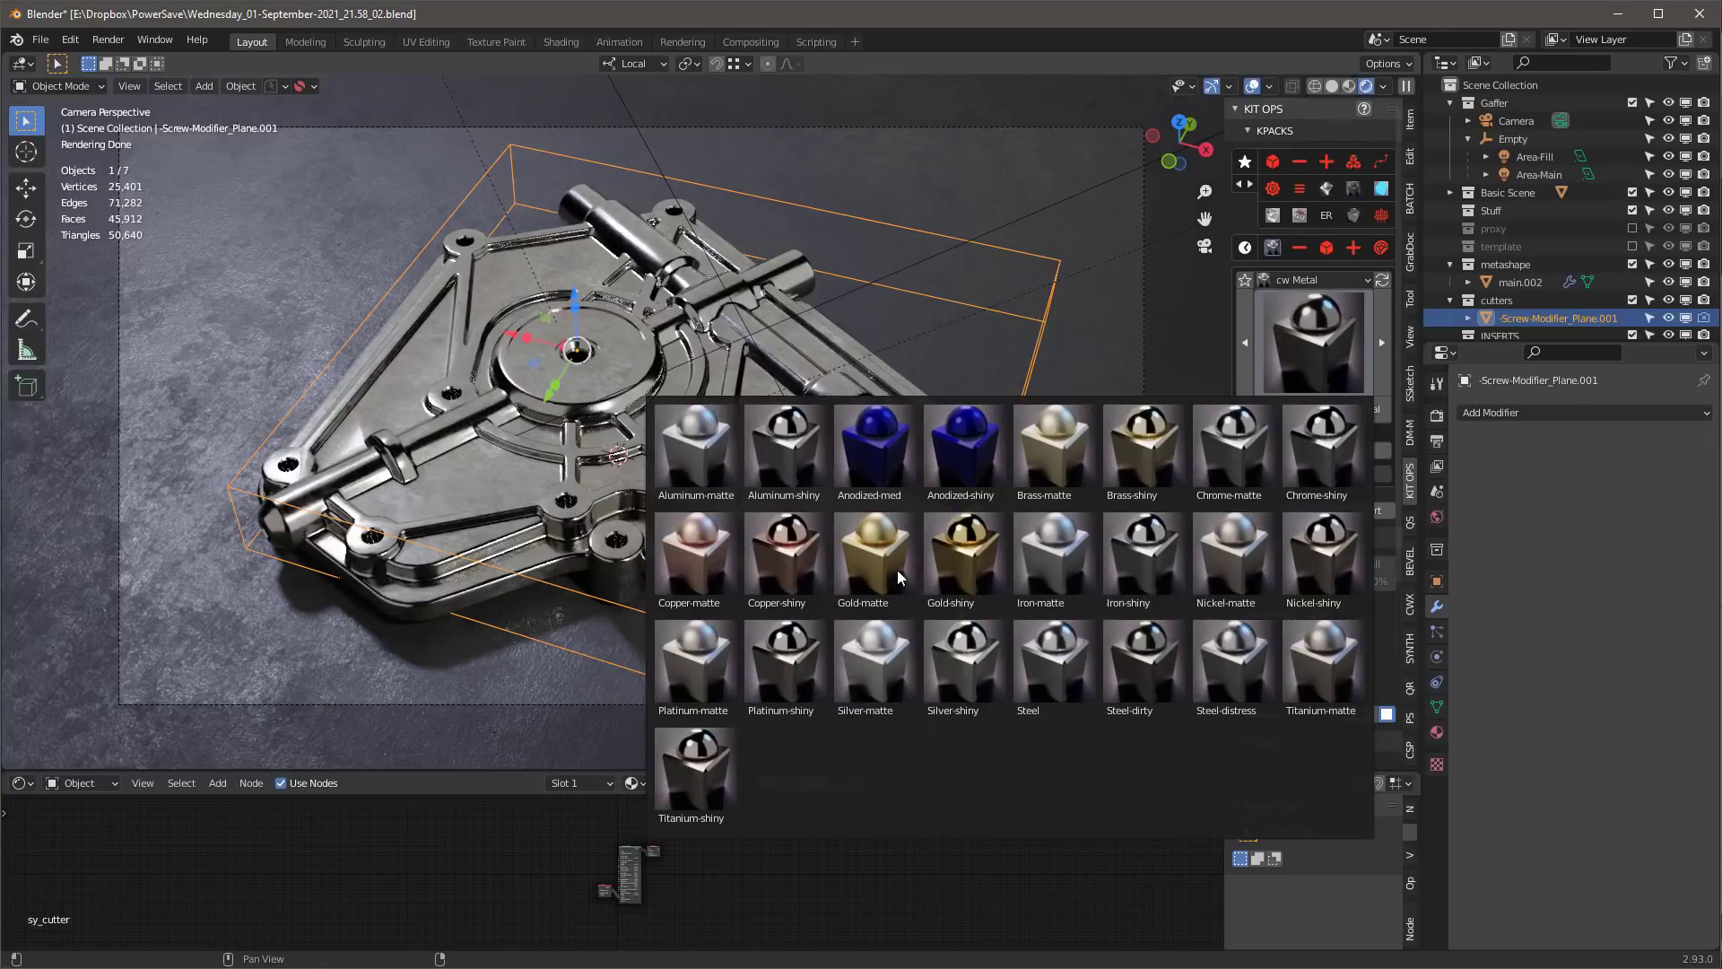
click(1141, 445)
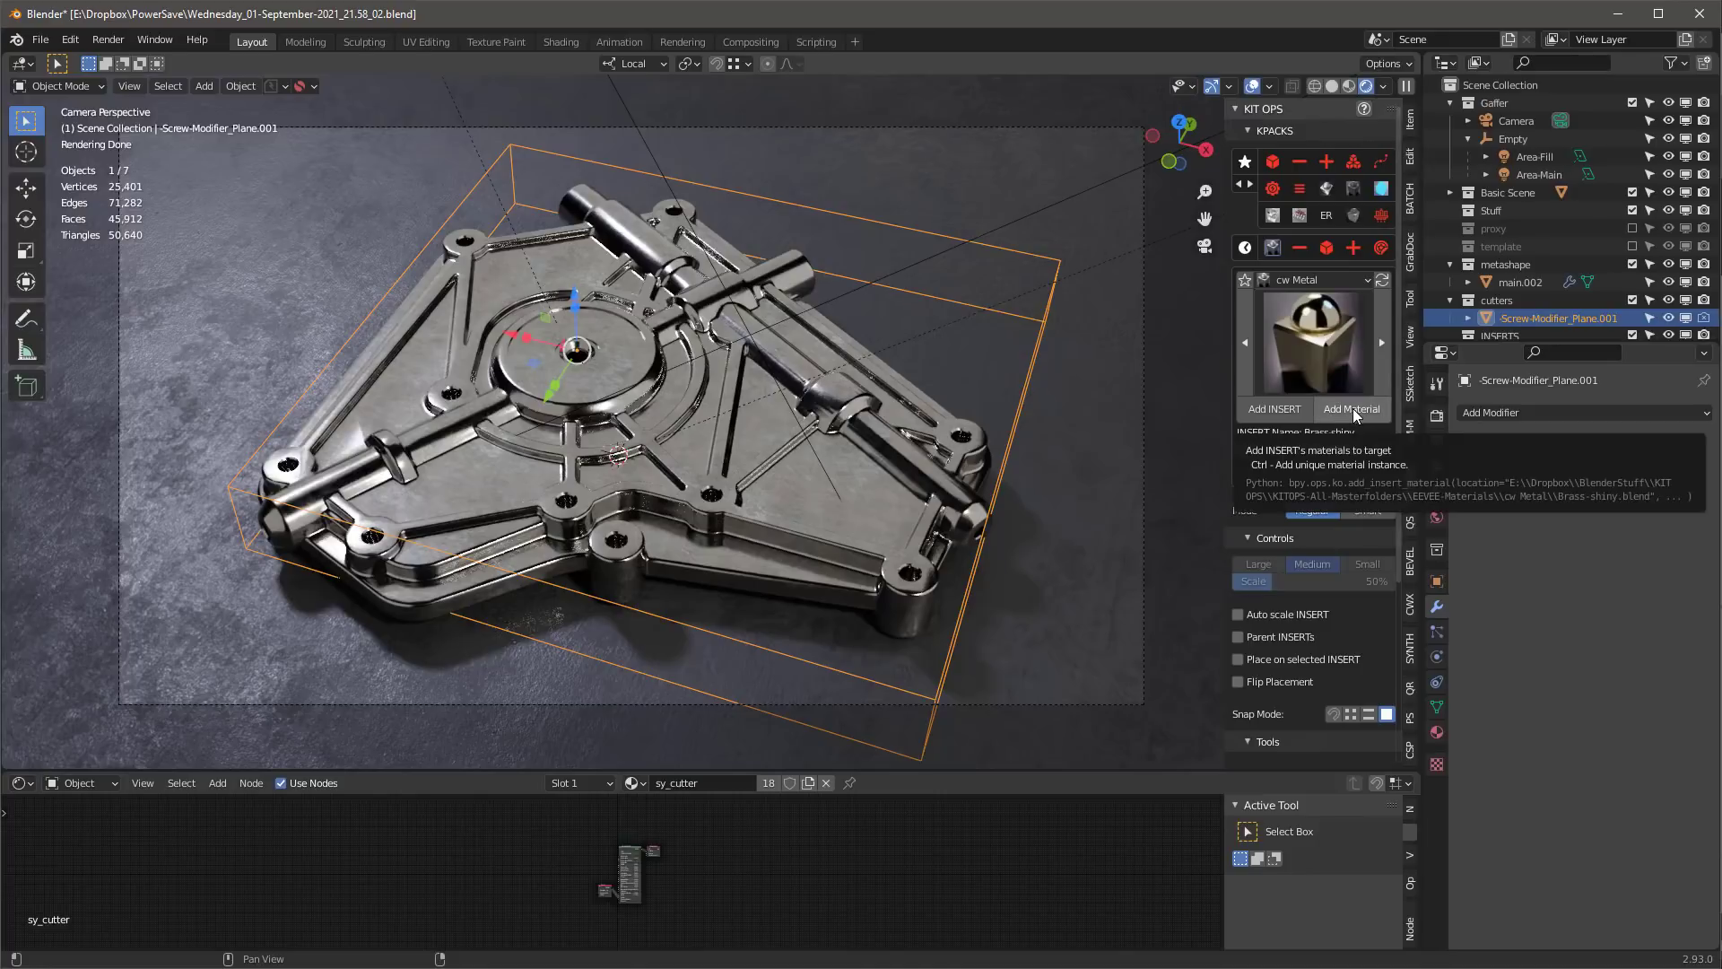
click(1354, 410)
click(826, 495)
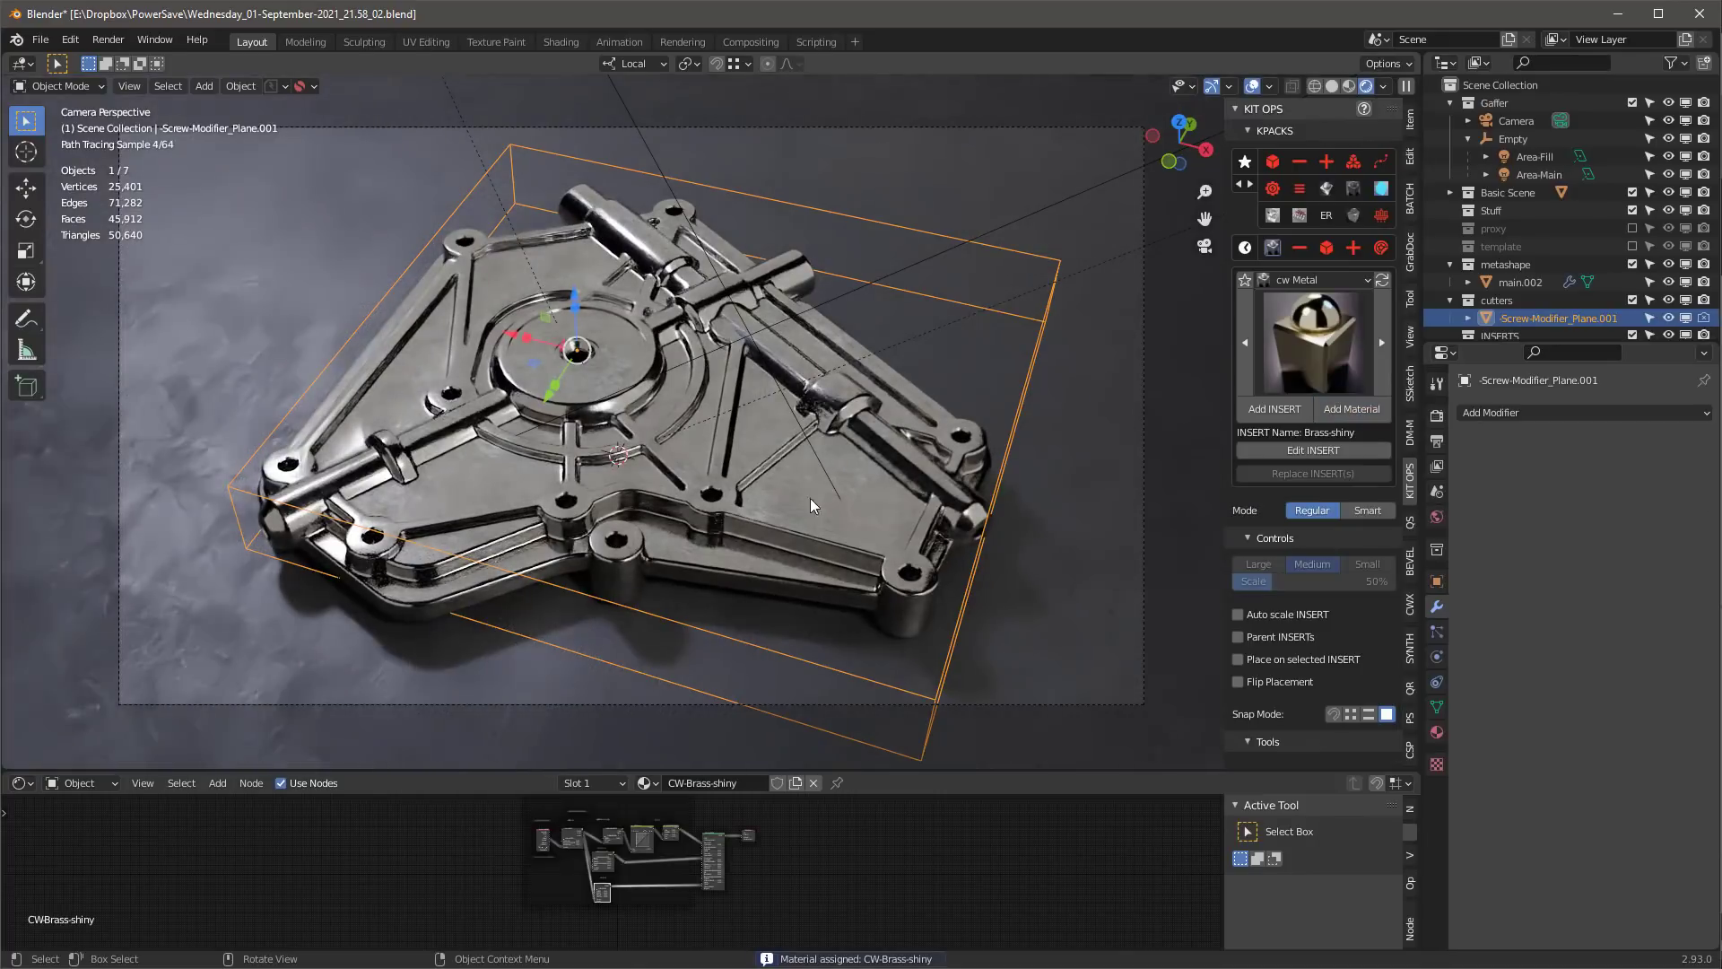
- Add a second material slot to main.002 and assign the existing CW-Brass-shiny material to it
click(898, 508)
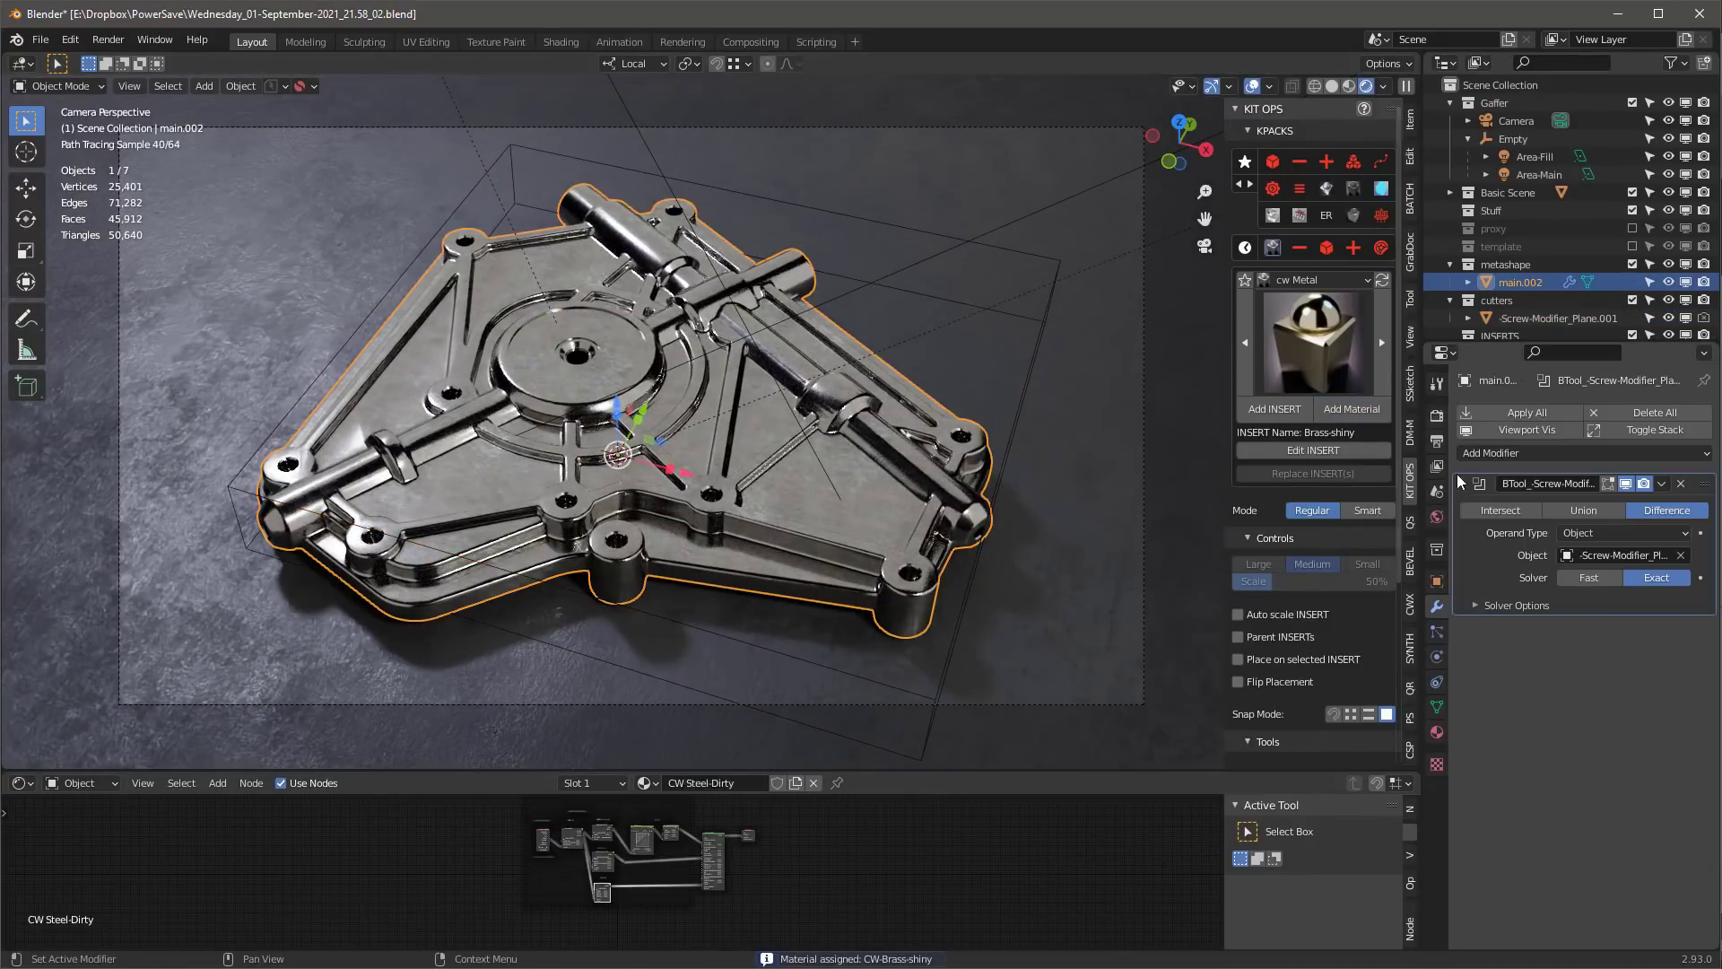
click(1437, 732)
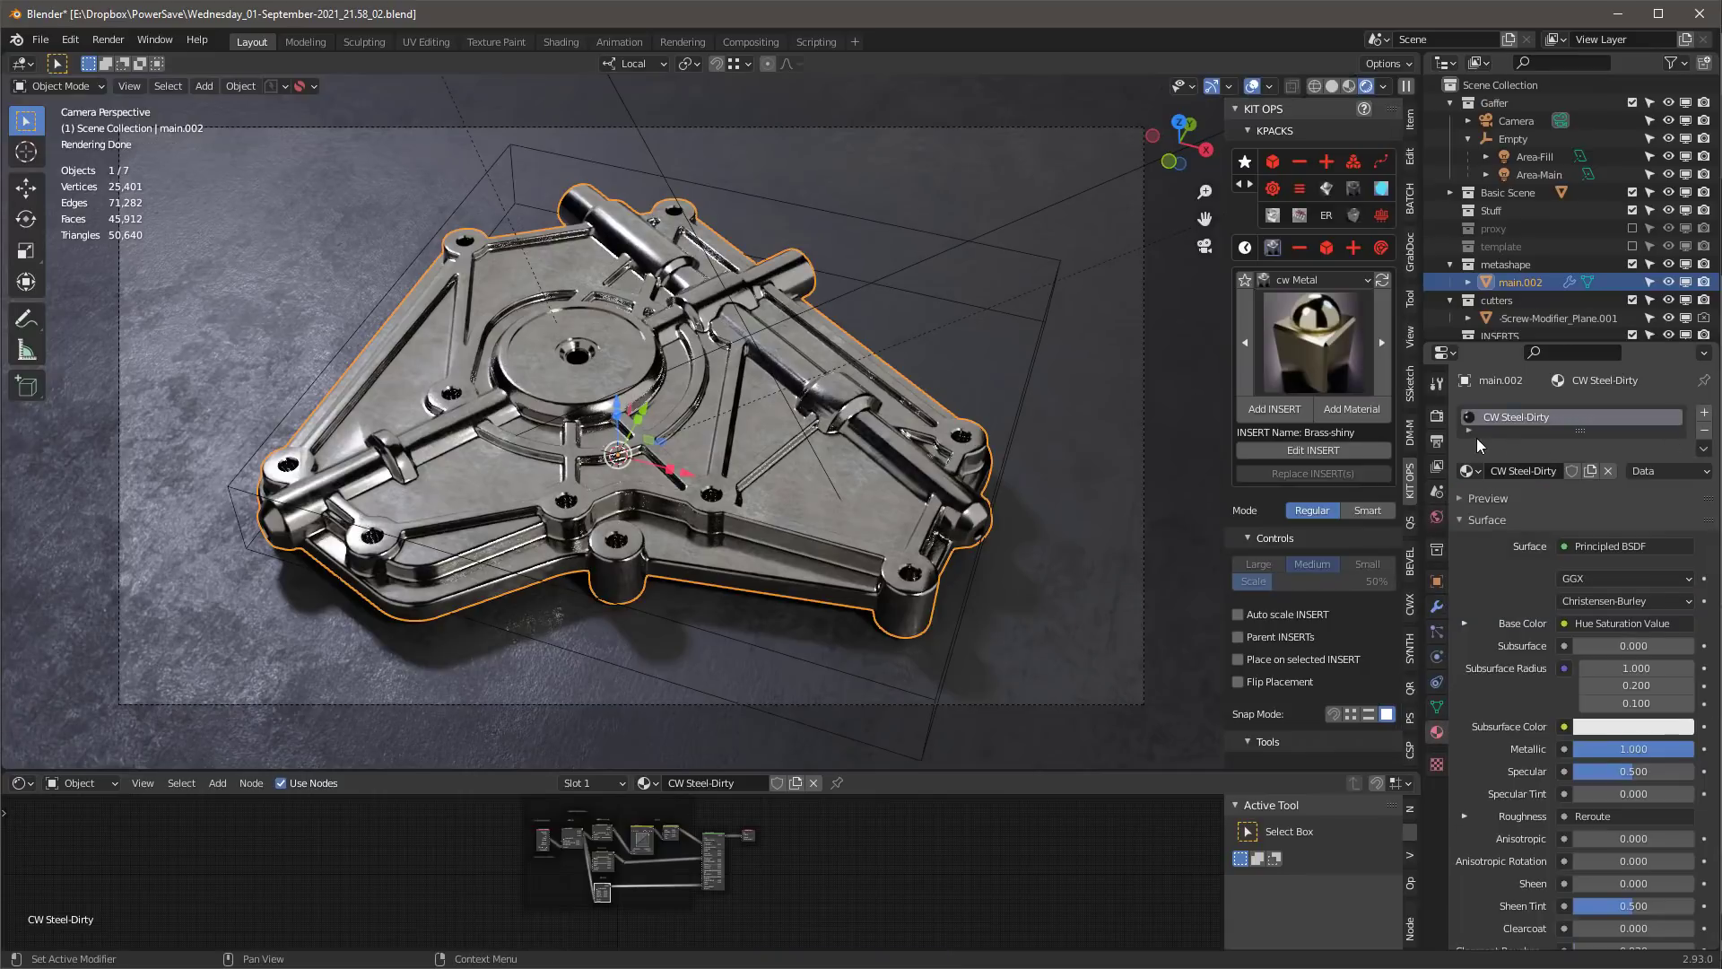
click(1705, 413)
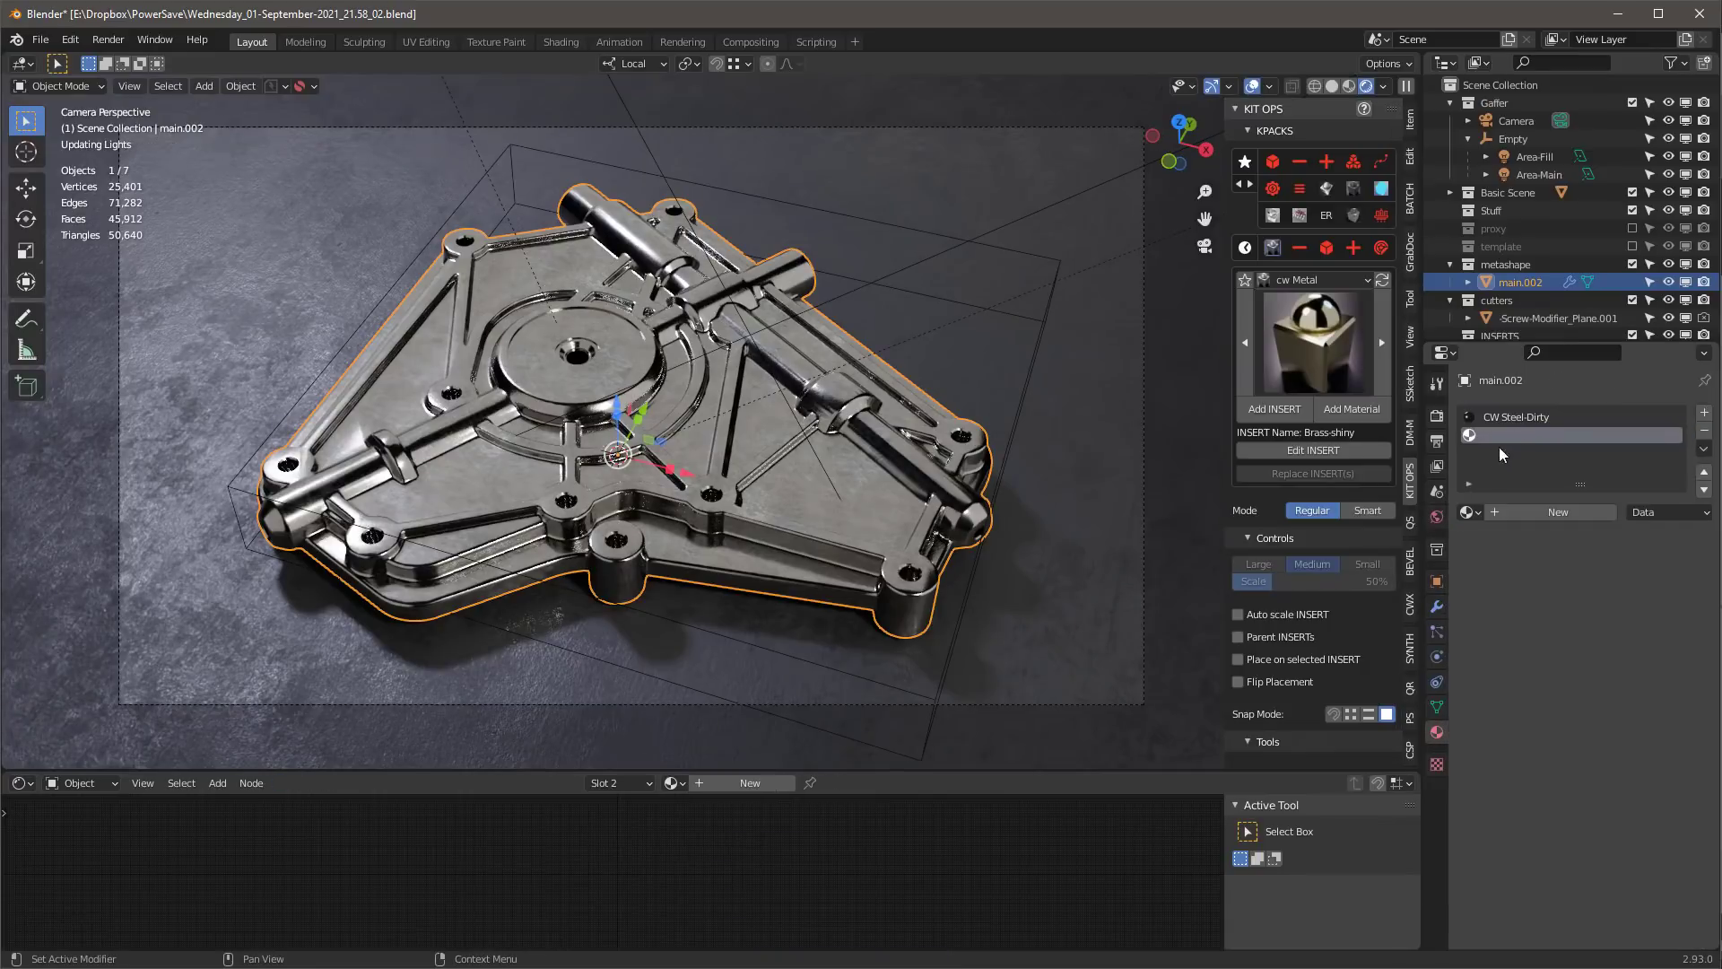
click(1476, 519)
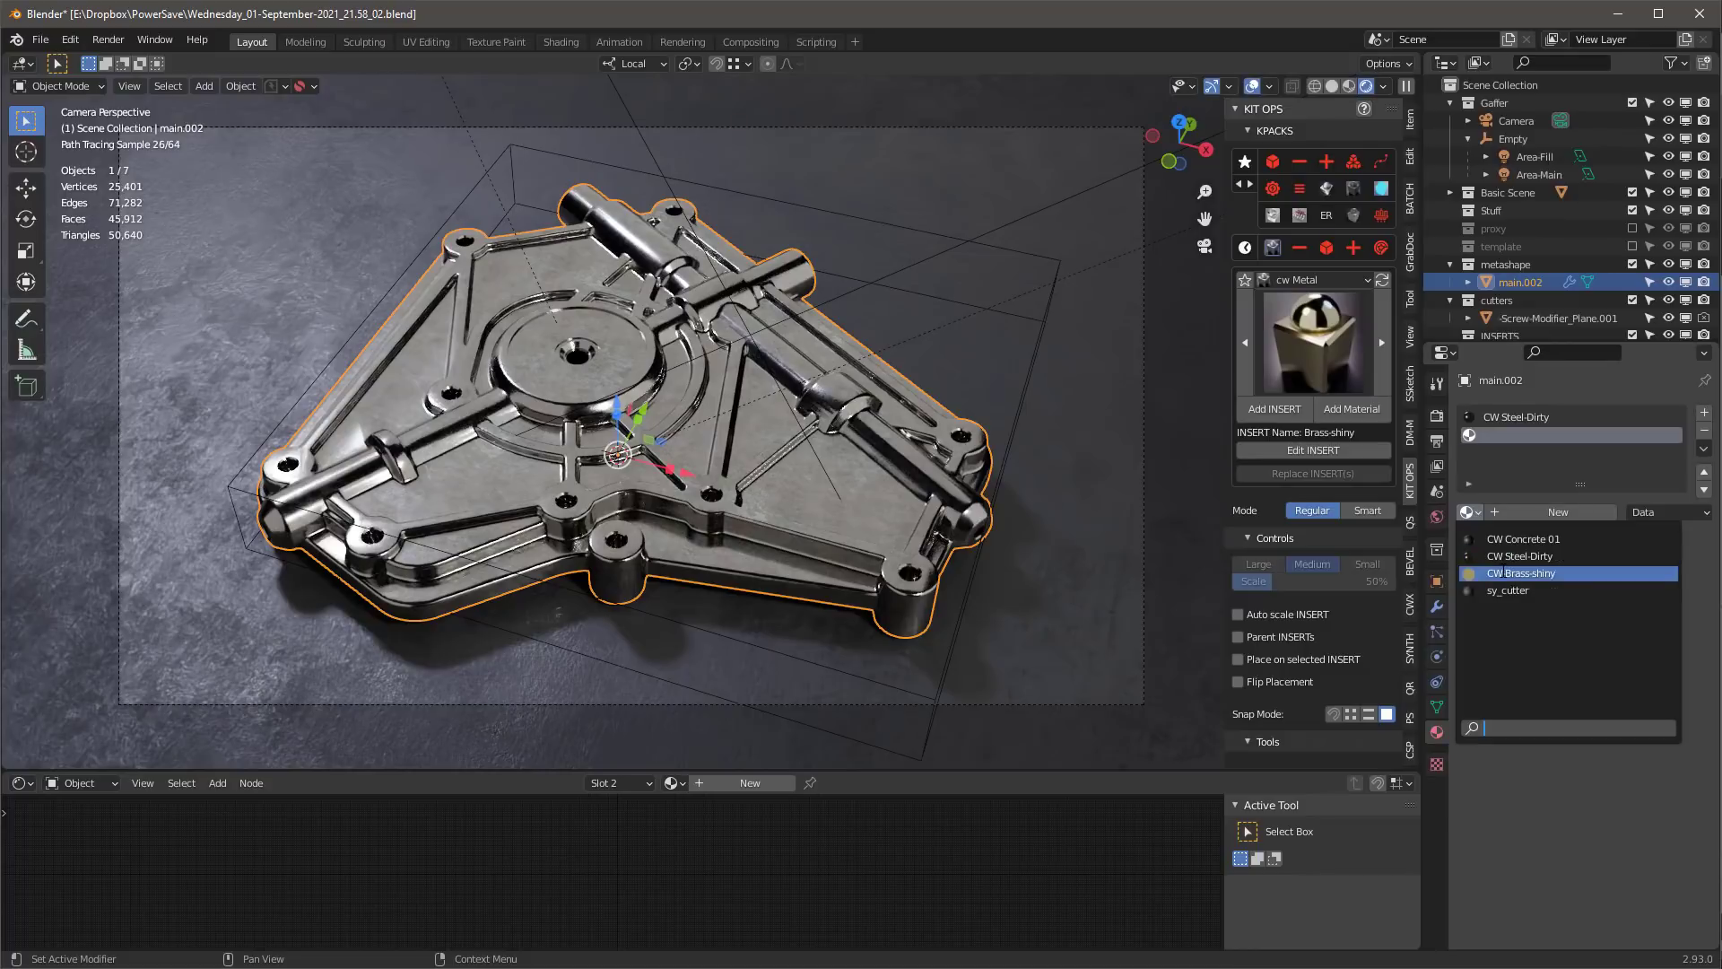
click(1501, 571)
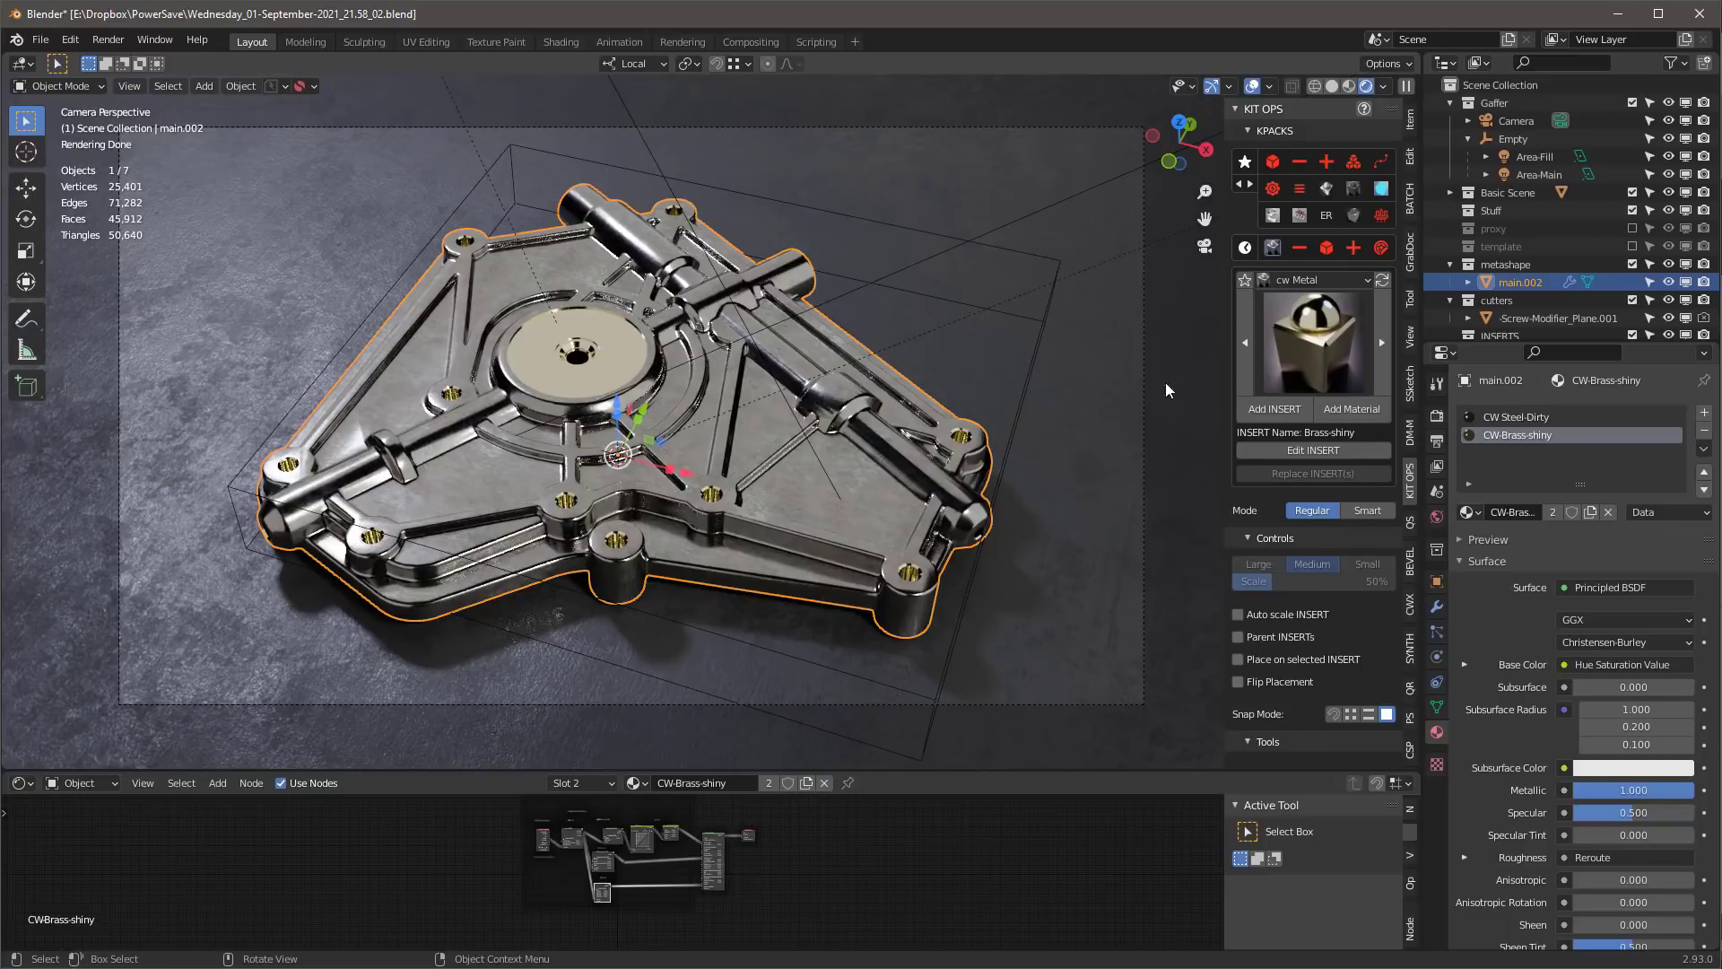
- Choose the roach decal from the DM-Decals KPACK as the active INSERT
click(1292, 276)
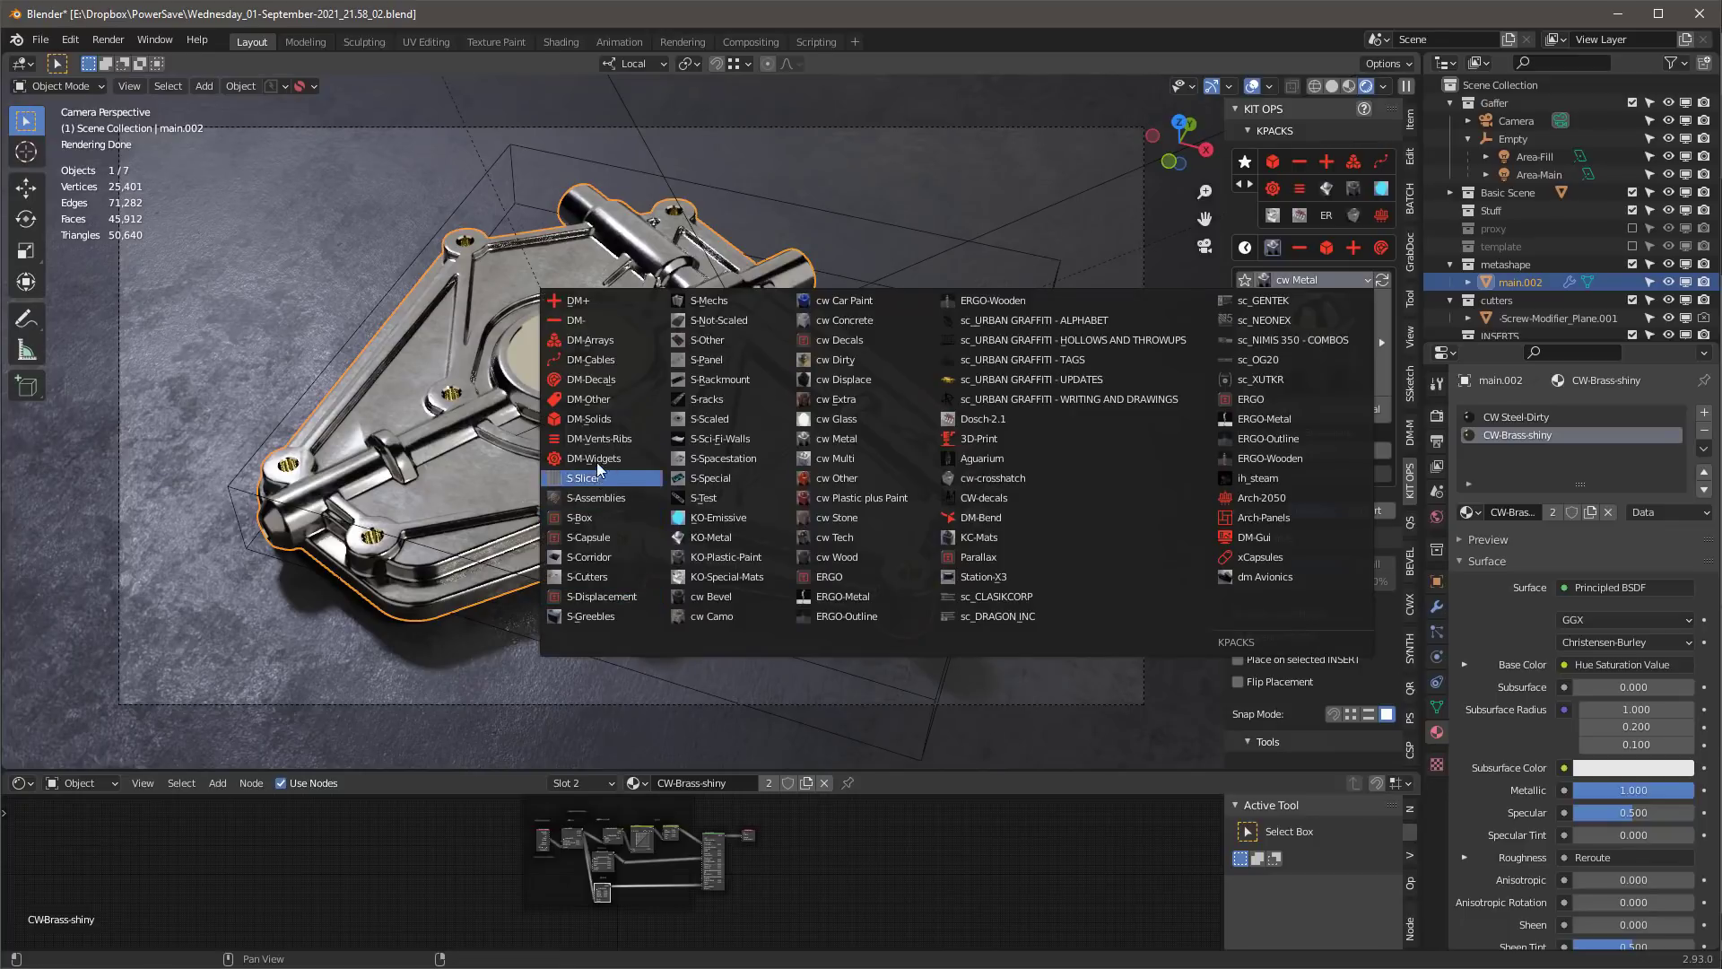
click(591, 379)
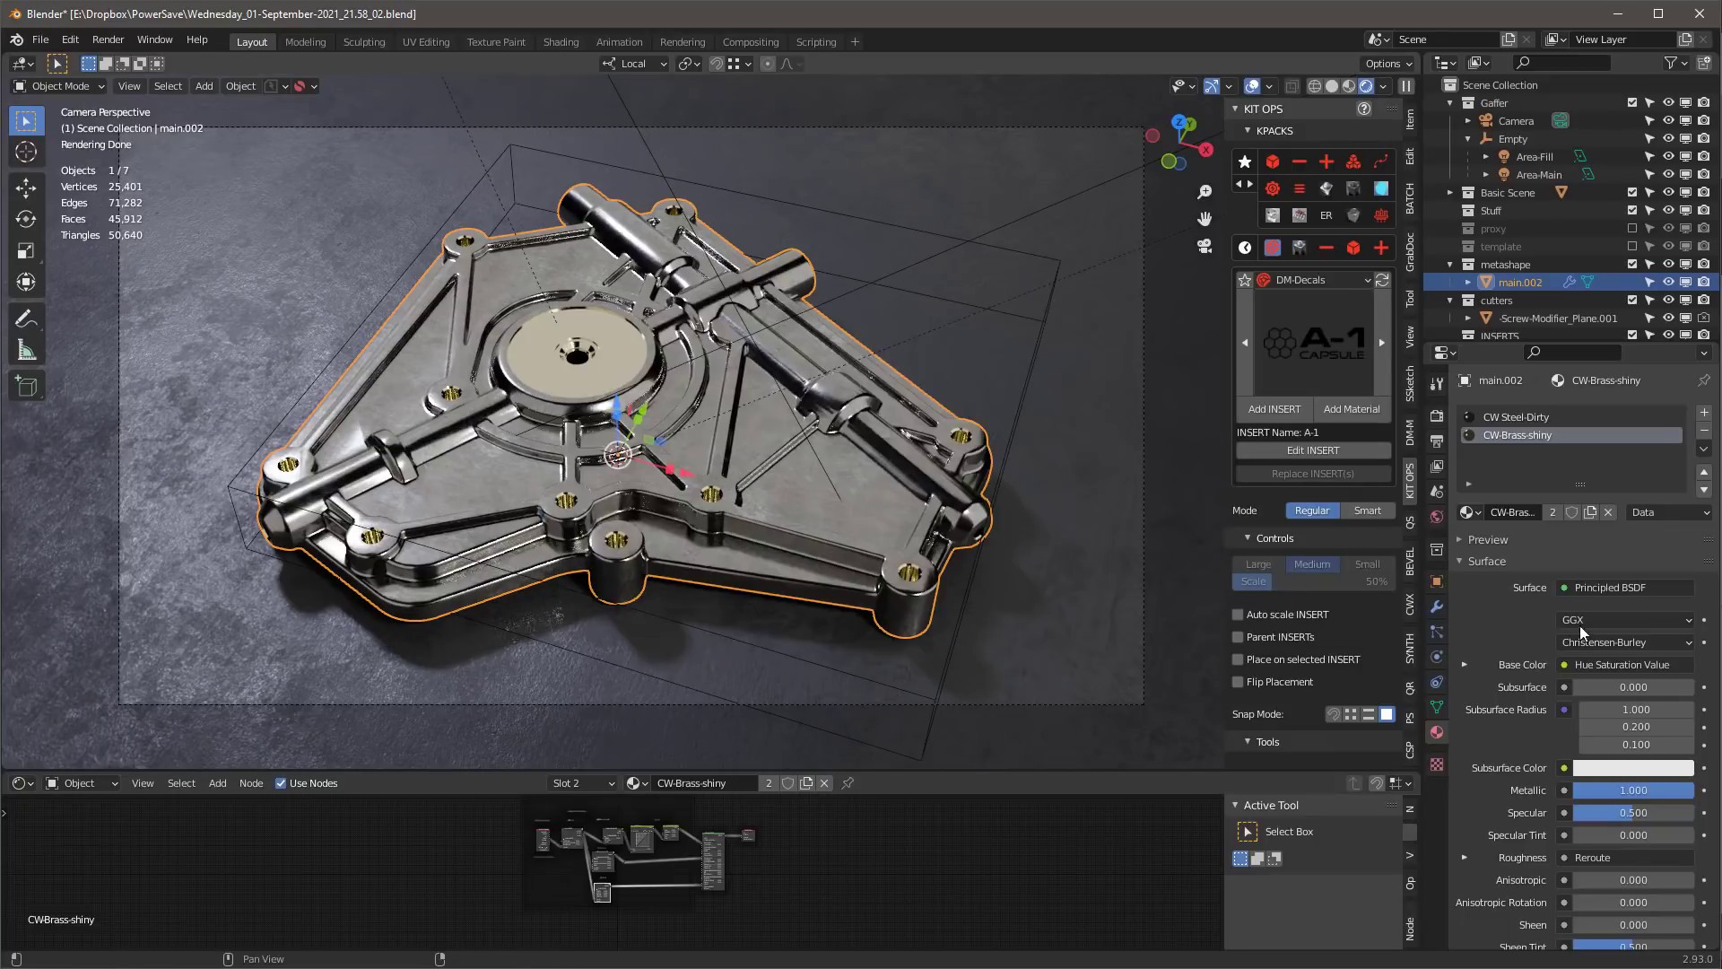
click(1305, 367)
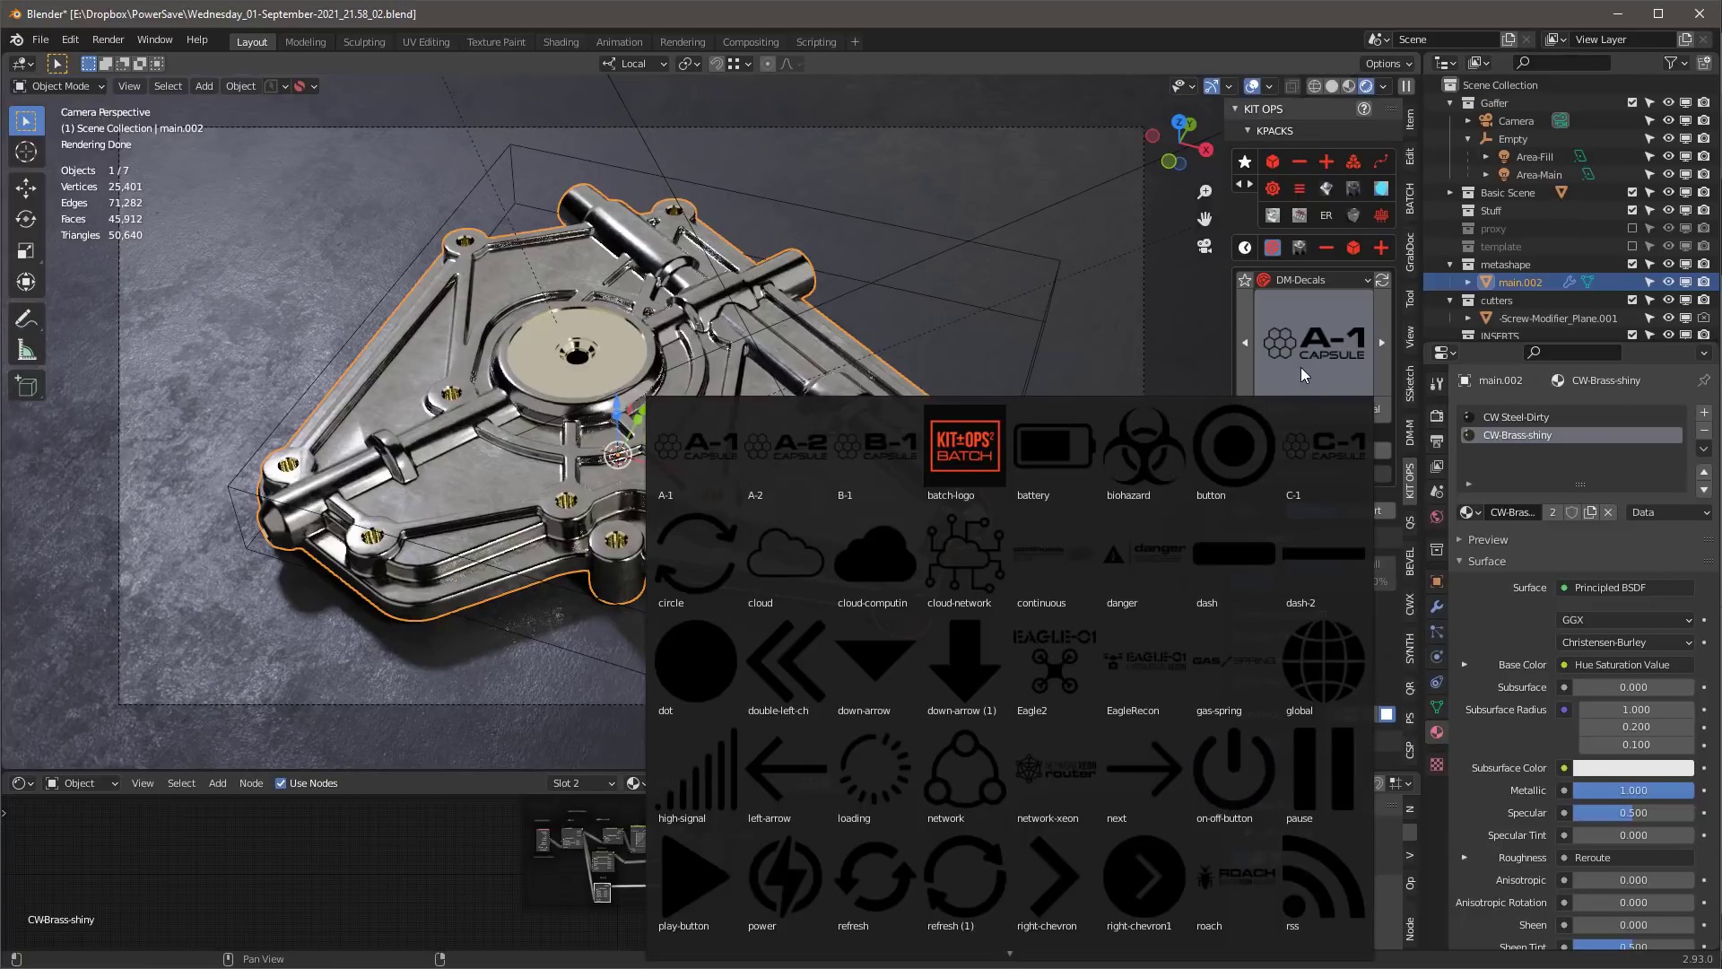
click(1043, 561)
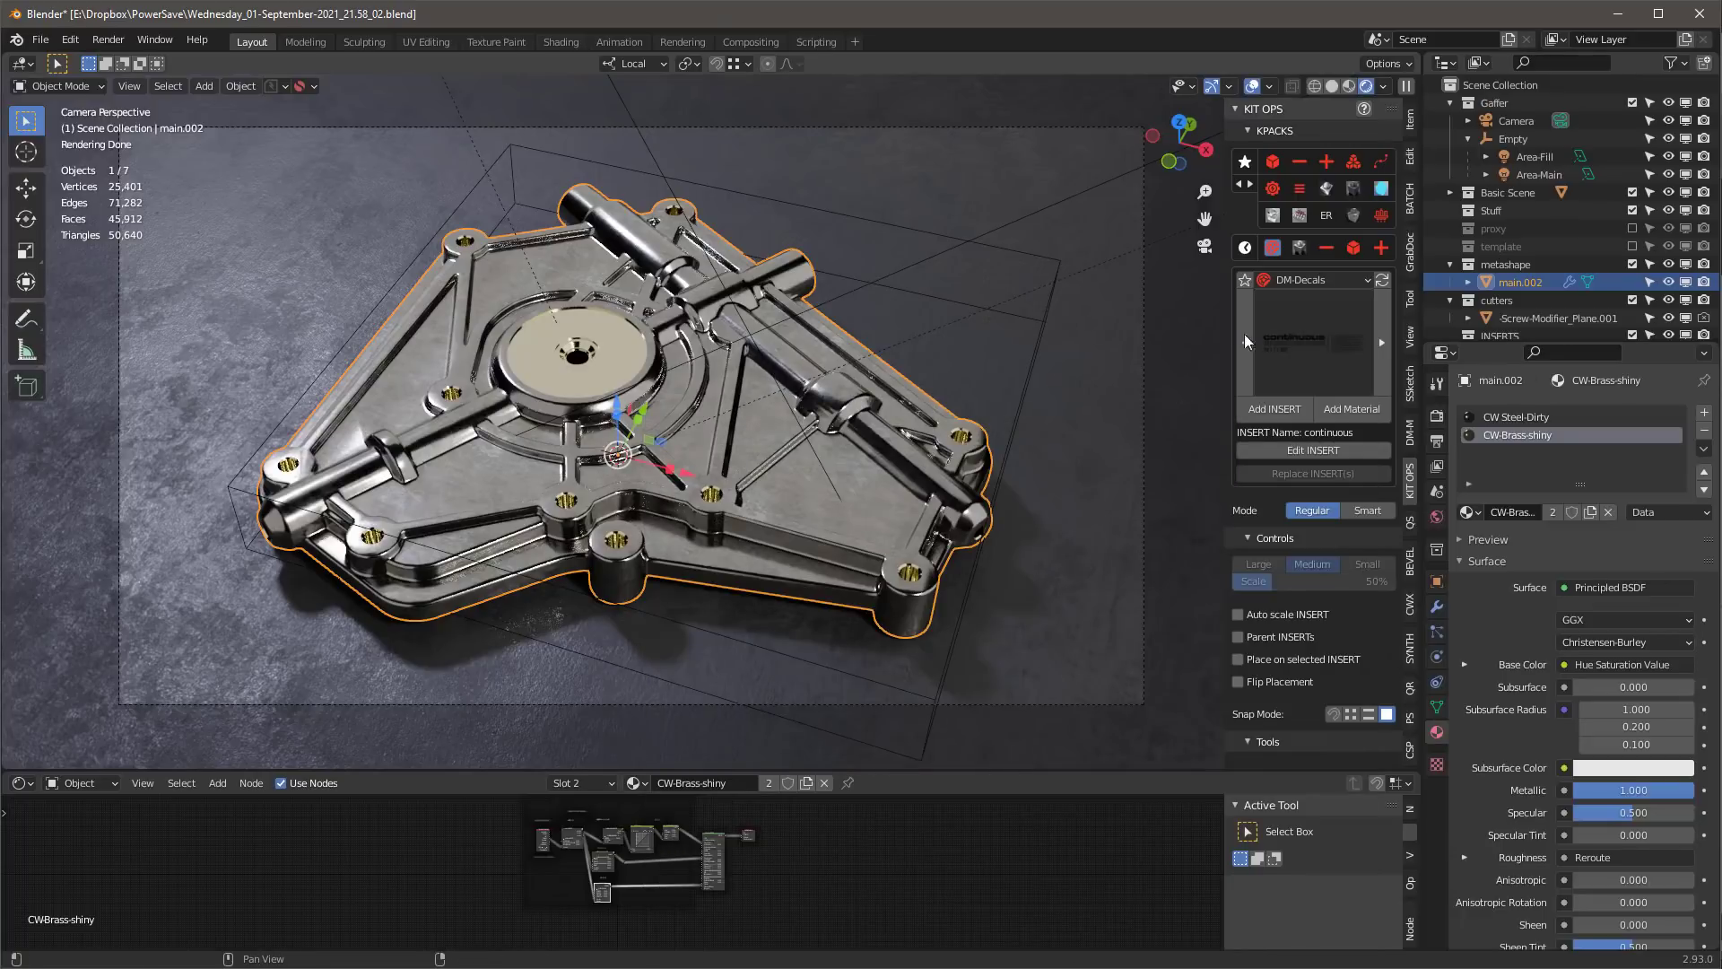
click(1311, 338)
click(1216, 879)
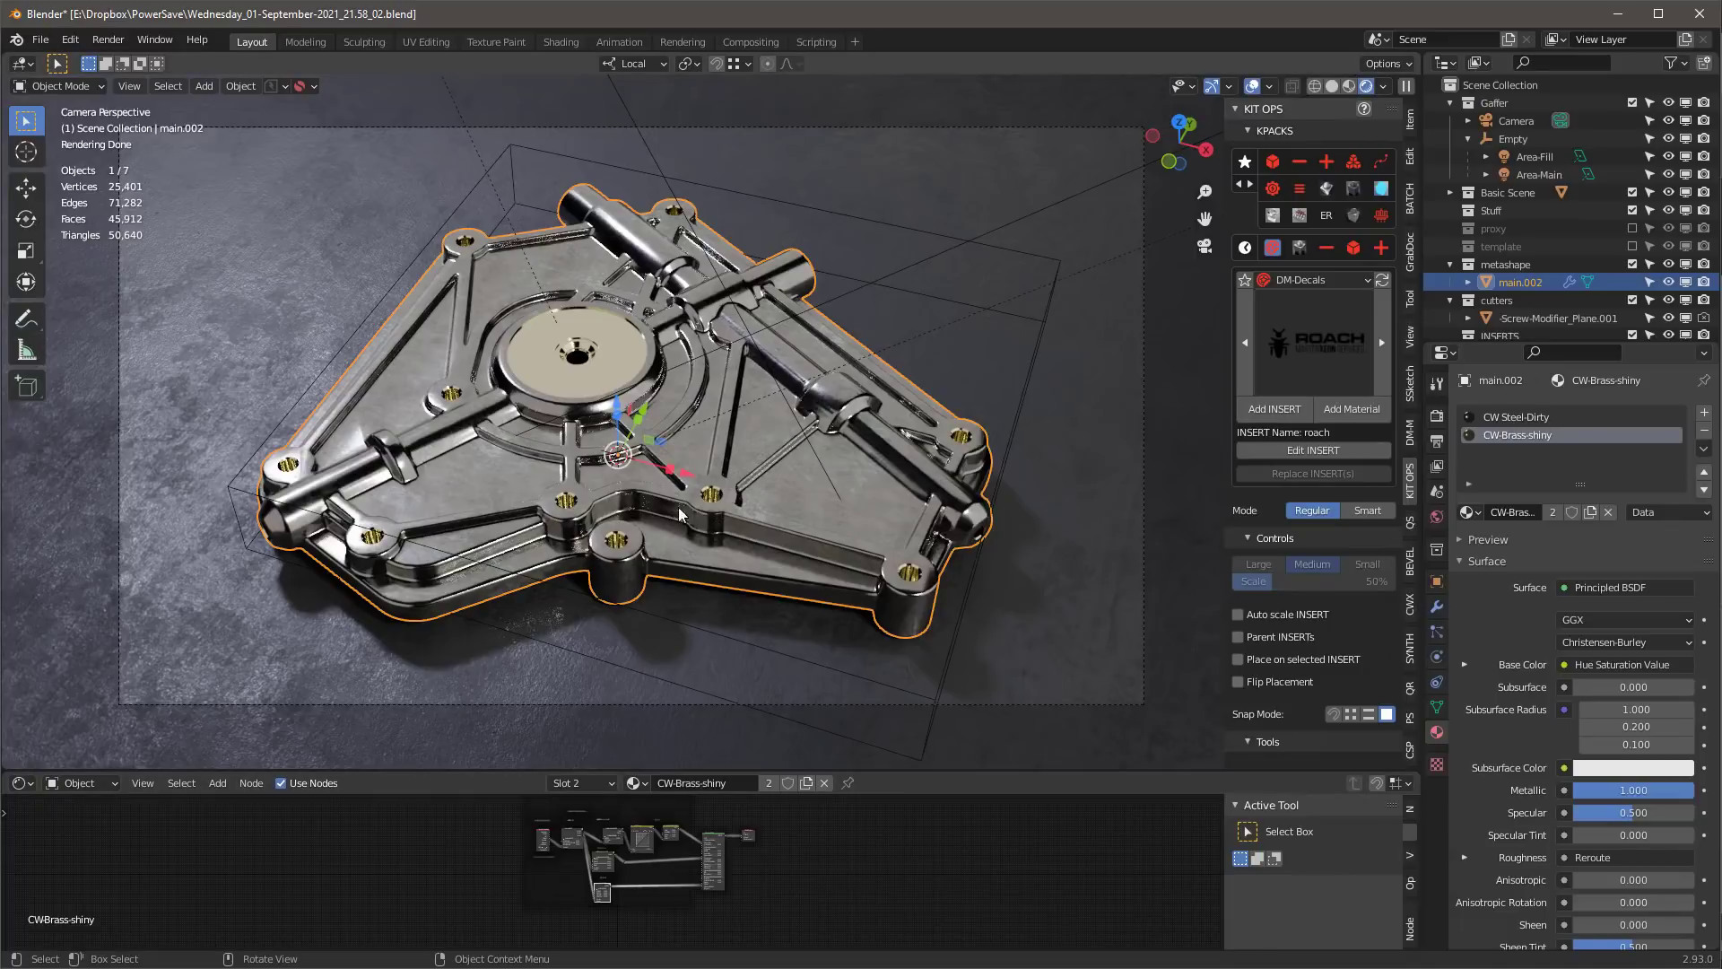
- Switch to Material Preview shading and place the roach decal on the plate's flat panel near the front corner, shifted -0.013117 m along local Y
key(z)
click(714, 578)
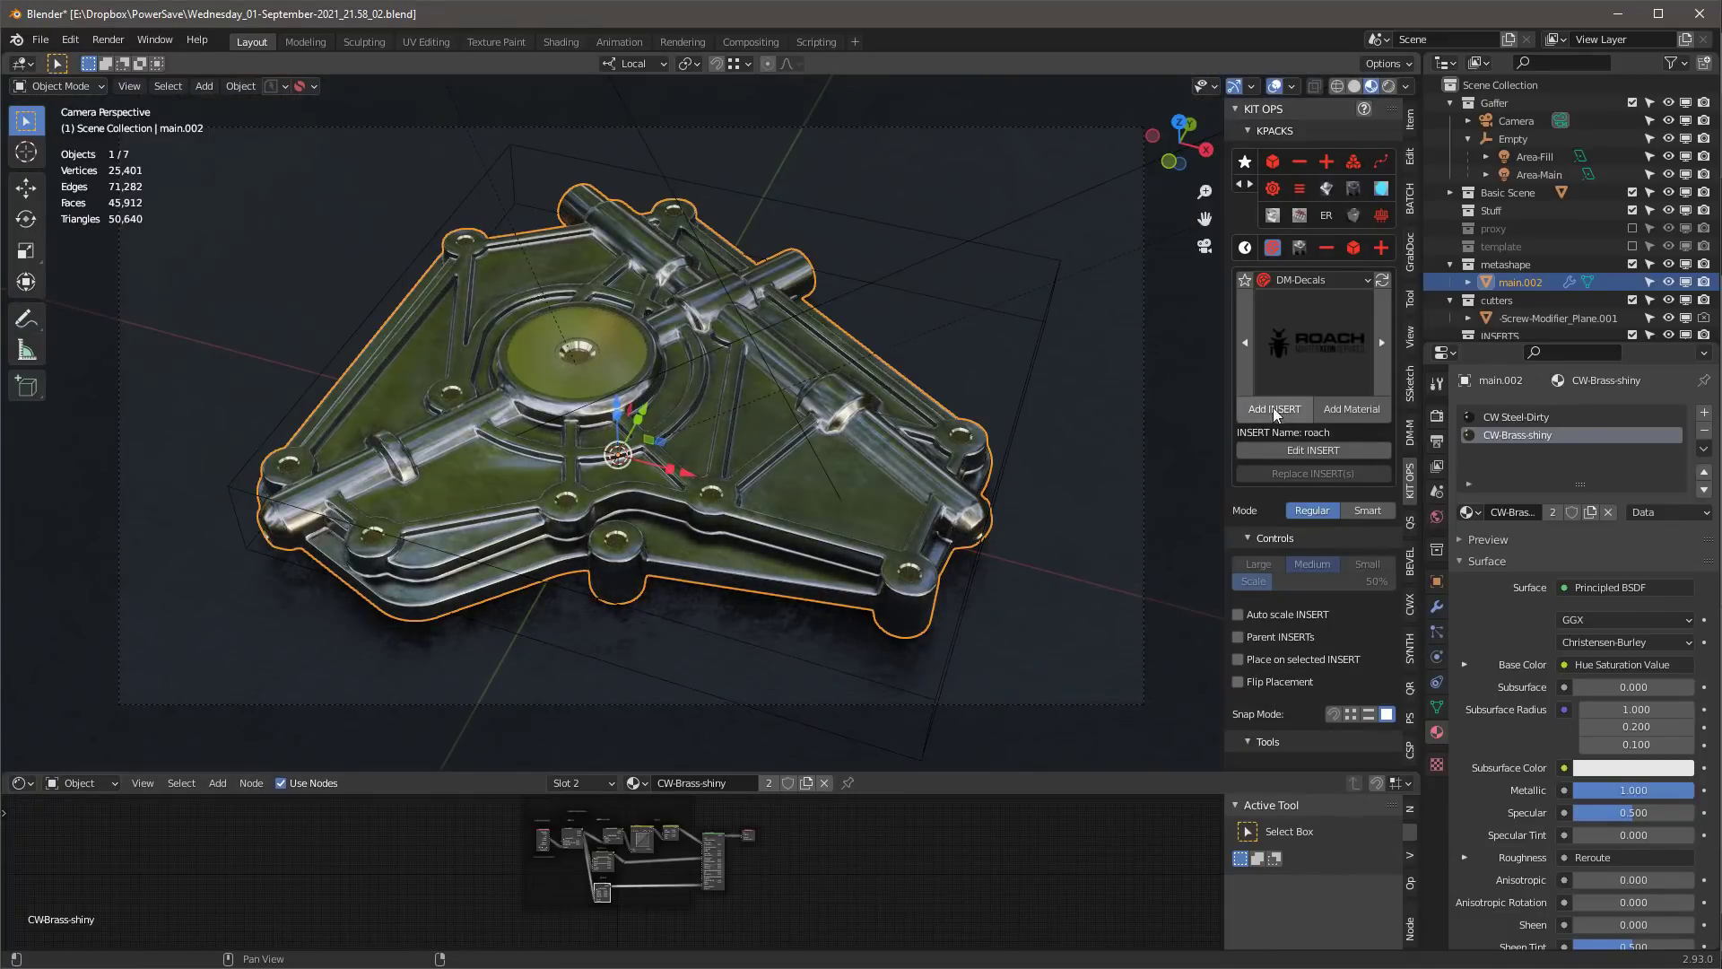
click(1274, 408)
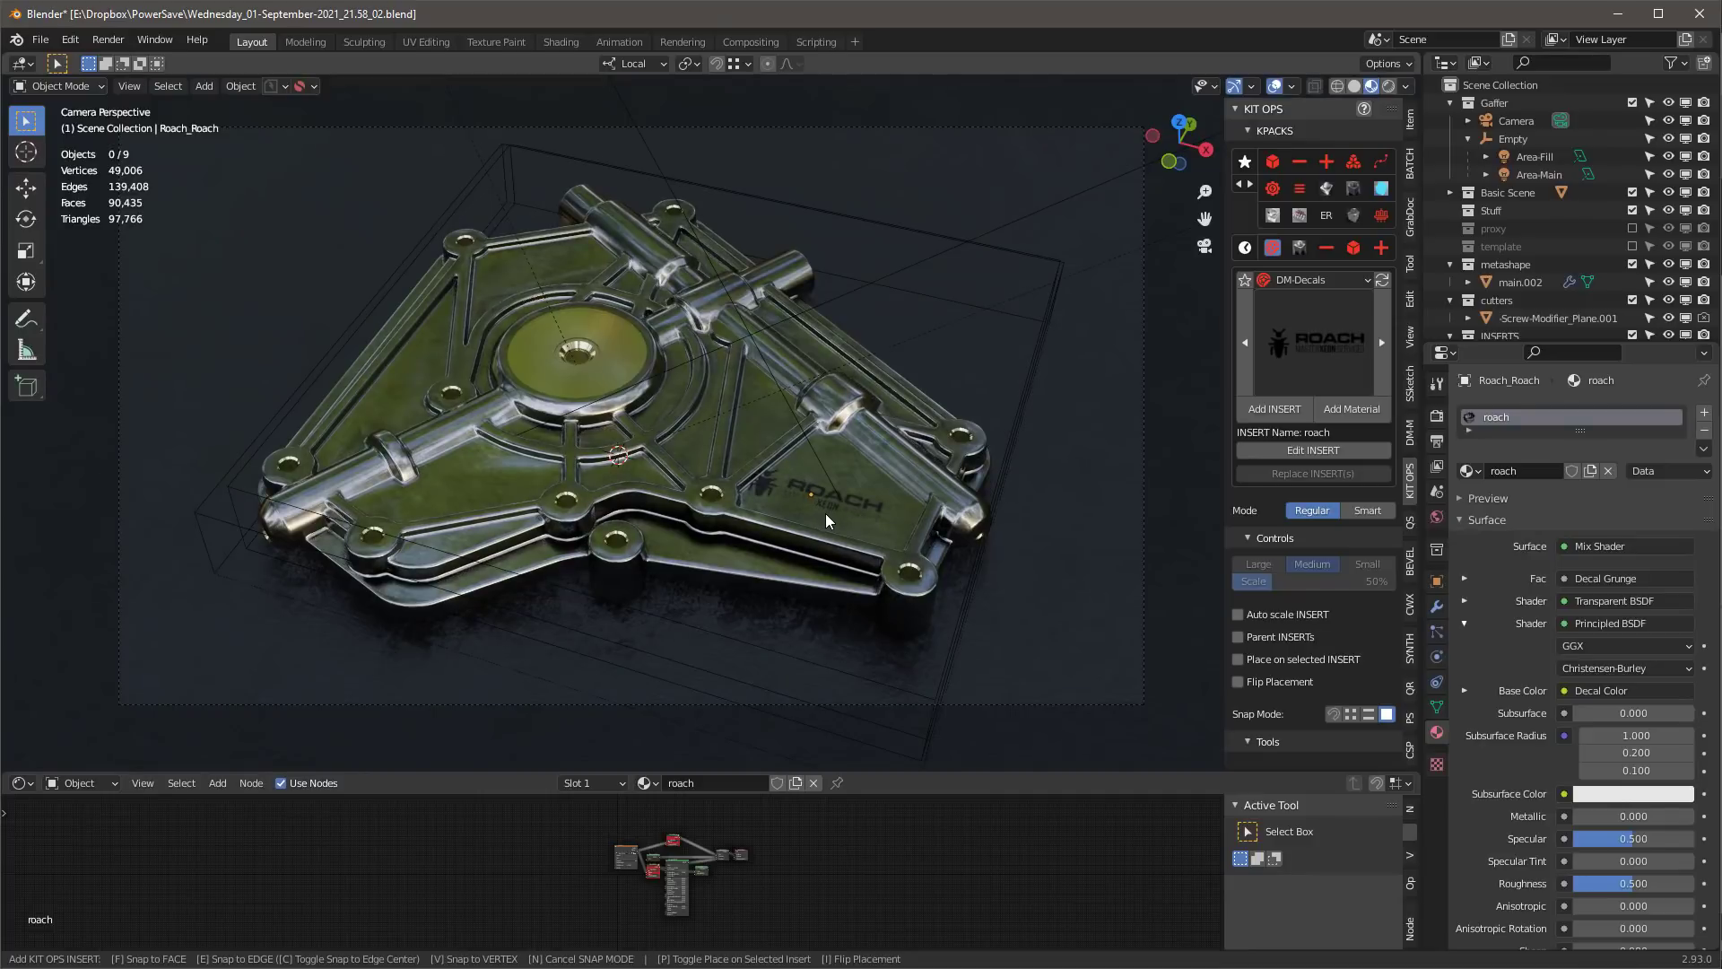
click(825, 515)
key(KP_Decimal)
- Enlarge the shader editor and give the roach decal a worn tan-orange look using the DecalColor colour and blend and the DecalGrunge amount
scroll(640, 863, up, 4)
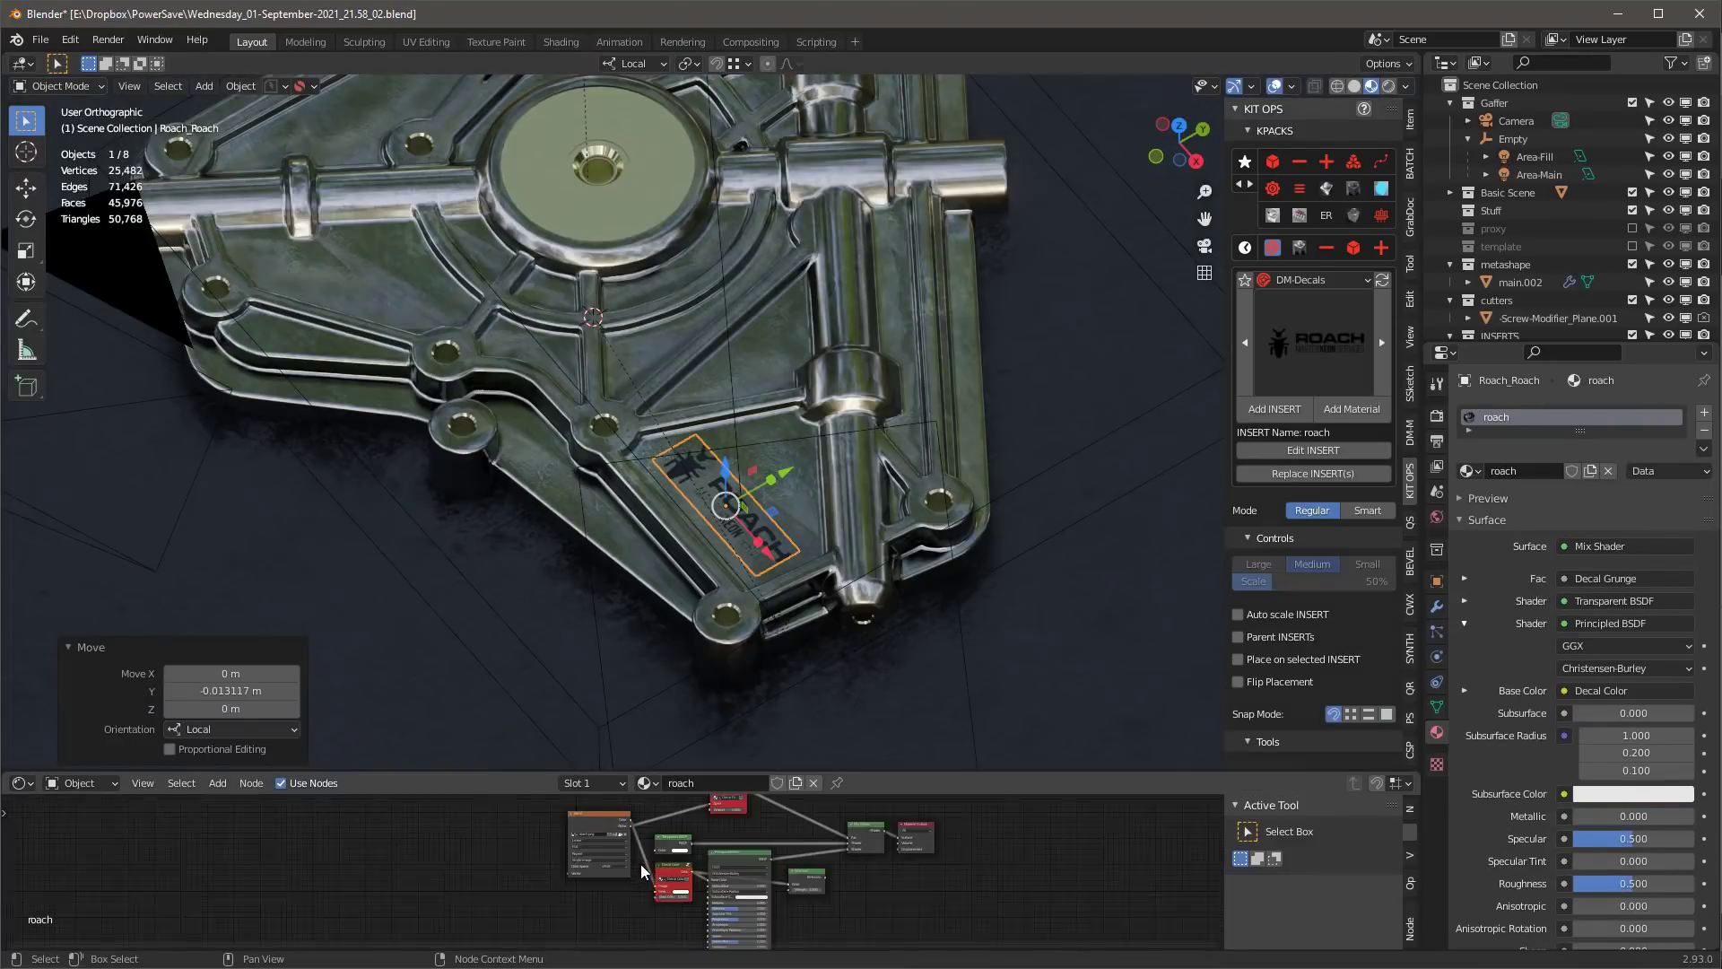
drag(724, 773, 735, 627)
scroll(752, 759, up, 2)
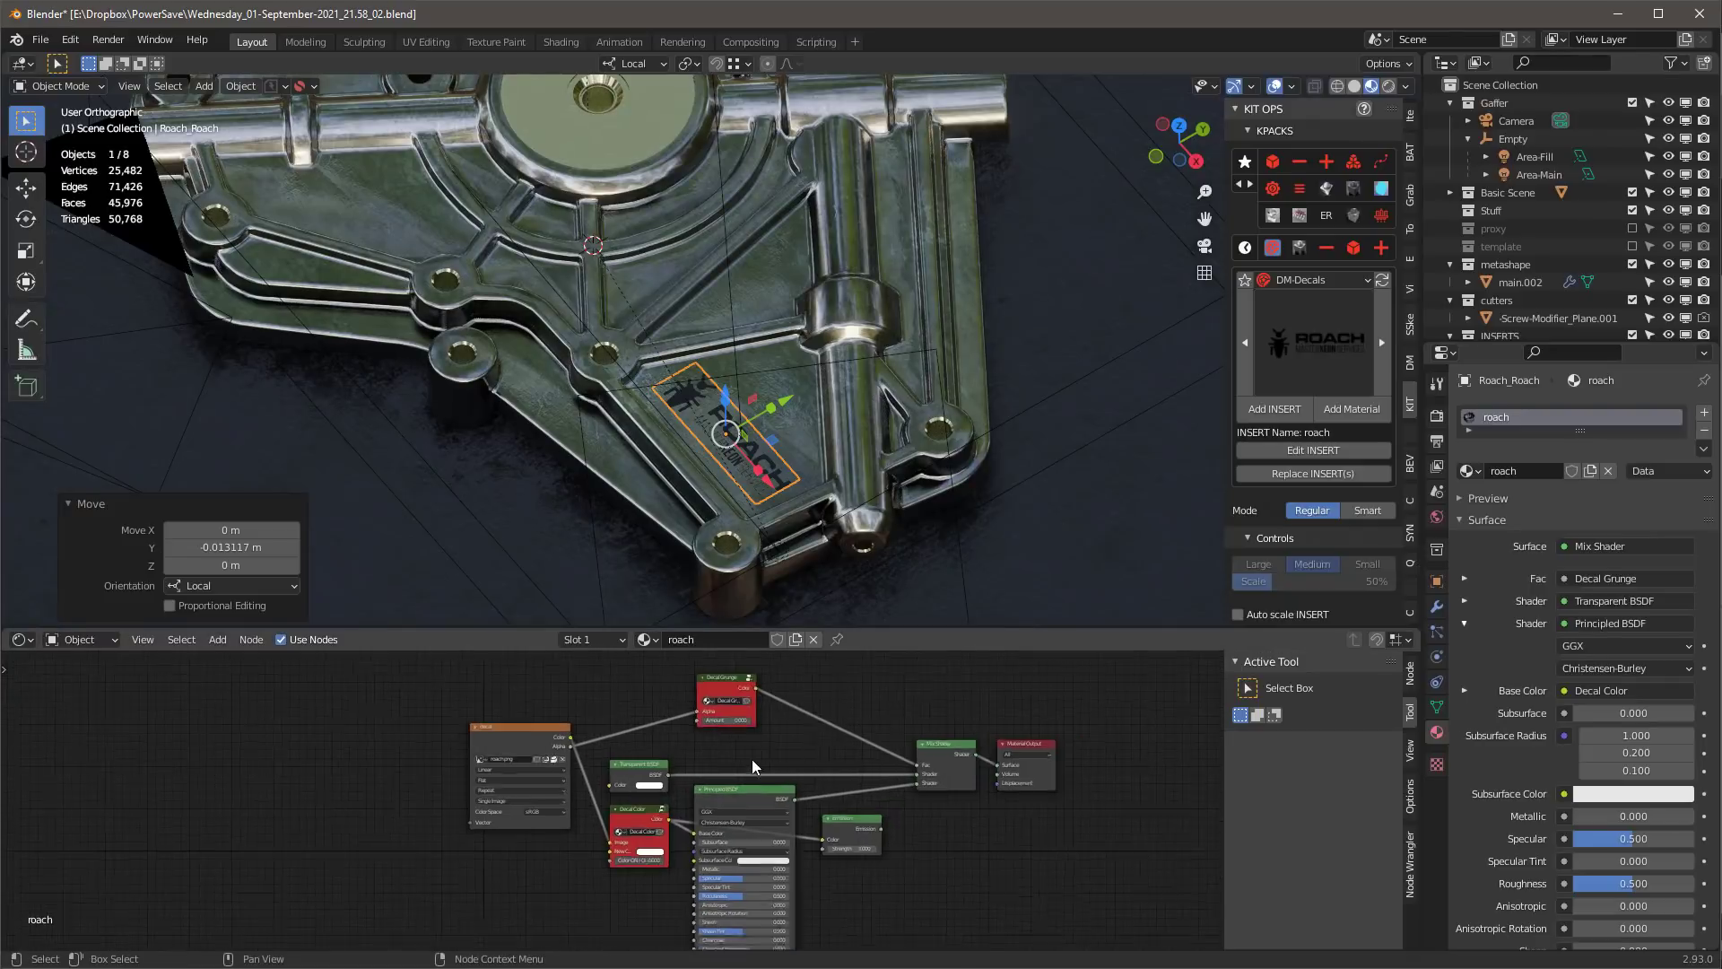
scroll(752, 759, up, 1)
scroll(716, 436, up, 6)
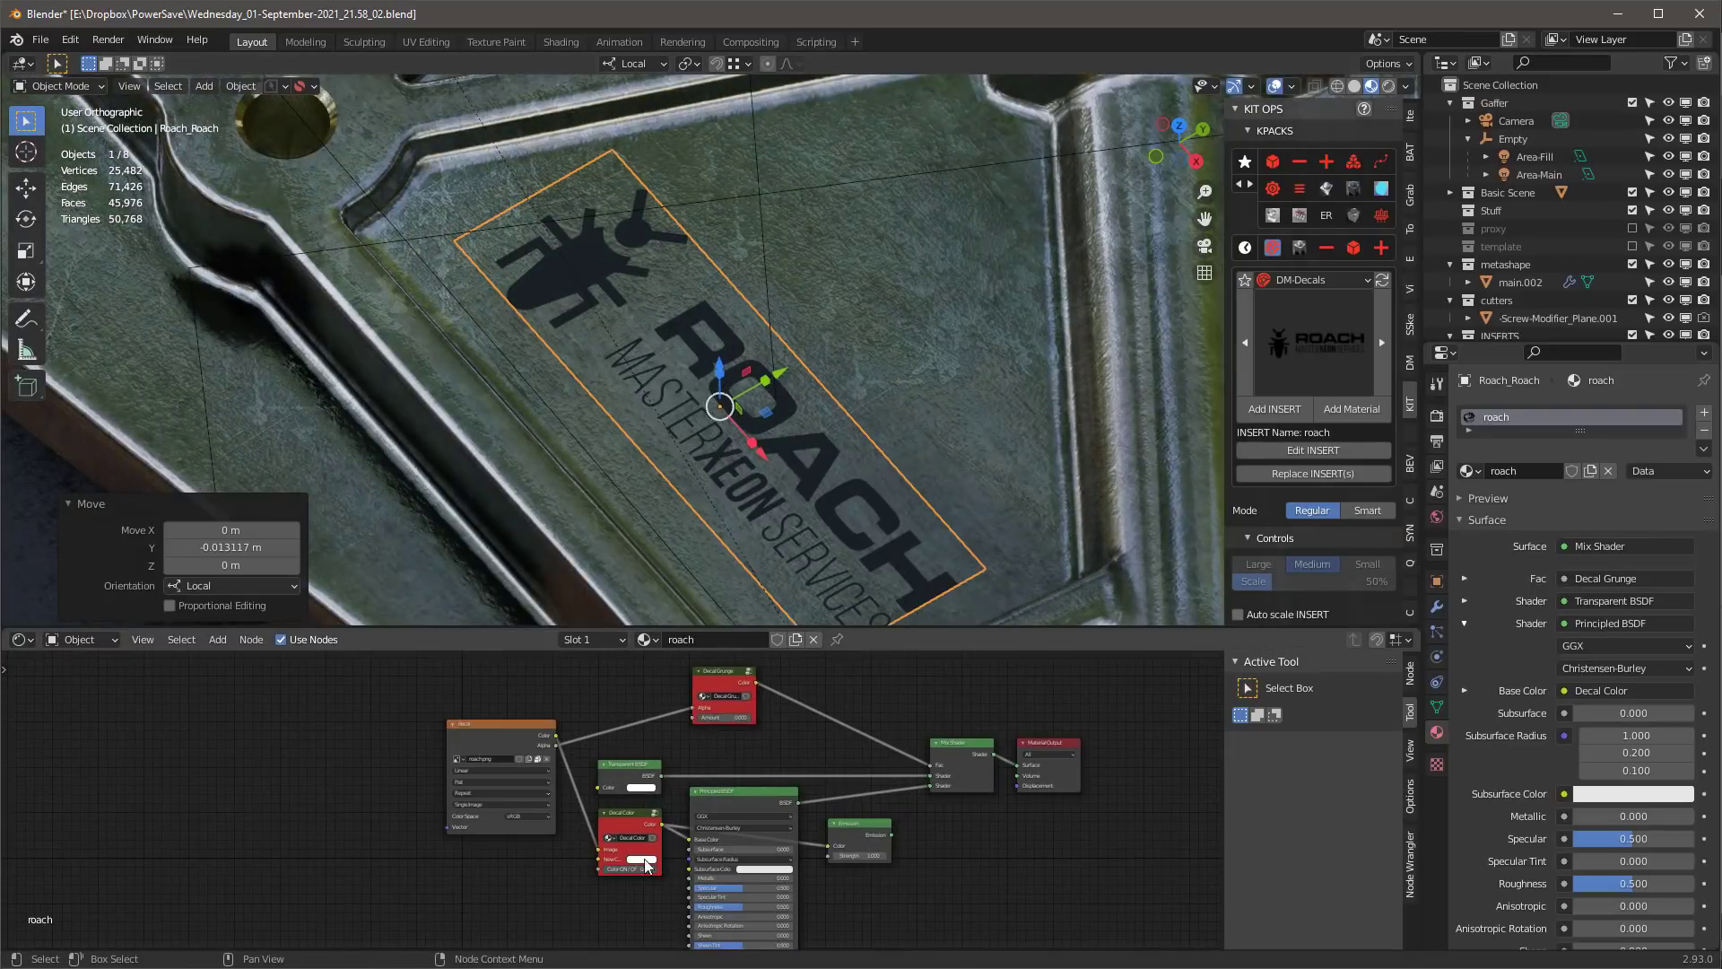
drag(631, 868, 659, 868)
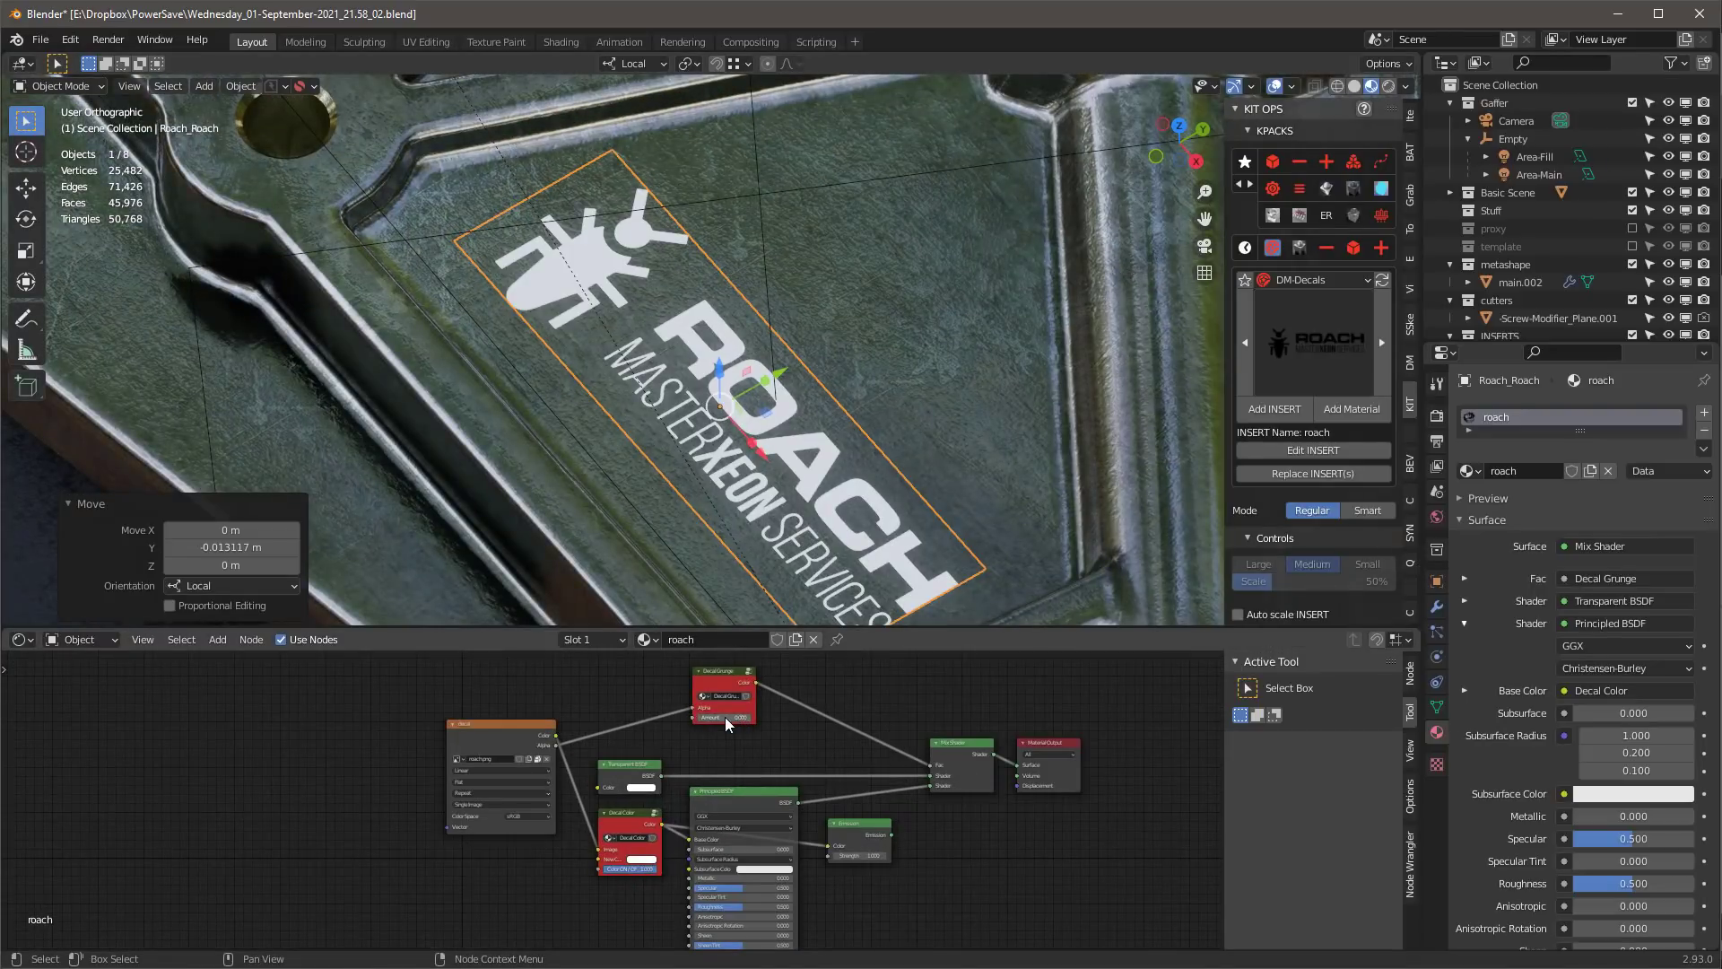
mouse_move(726, 719)
mouse_down()
mouse_move(749, 717)
mouse_move(734, 717)
mouse_up()
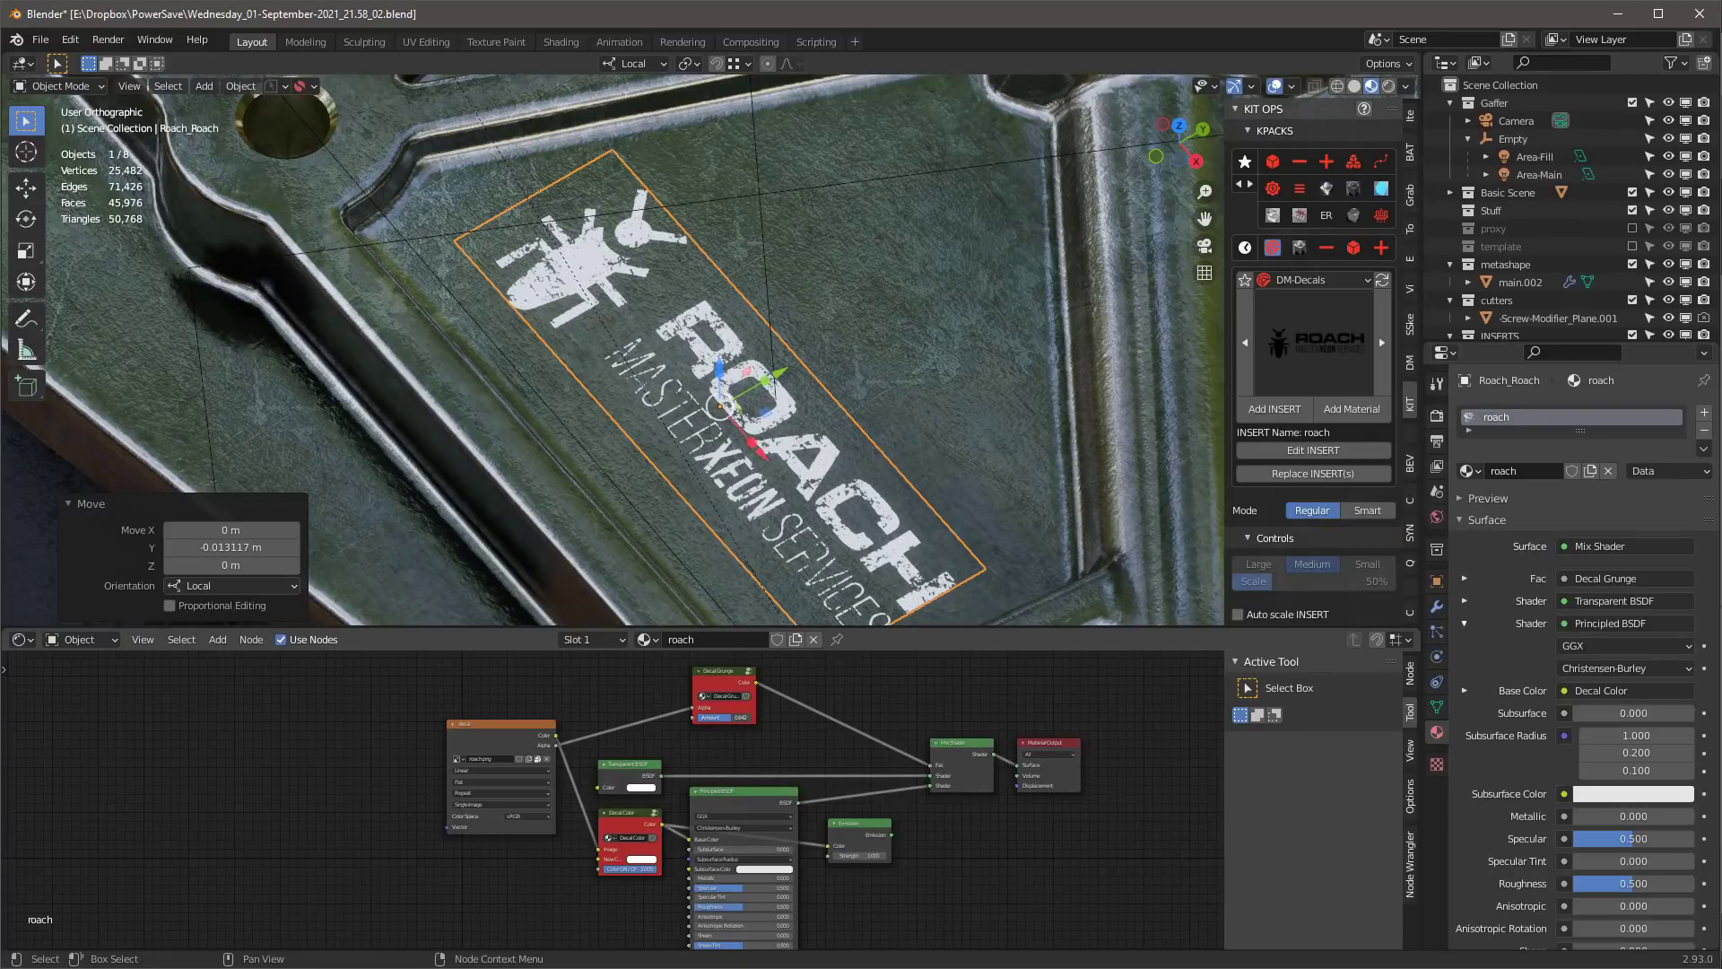
click(641, 859)
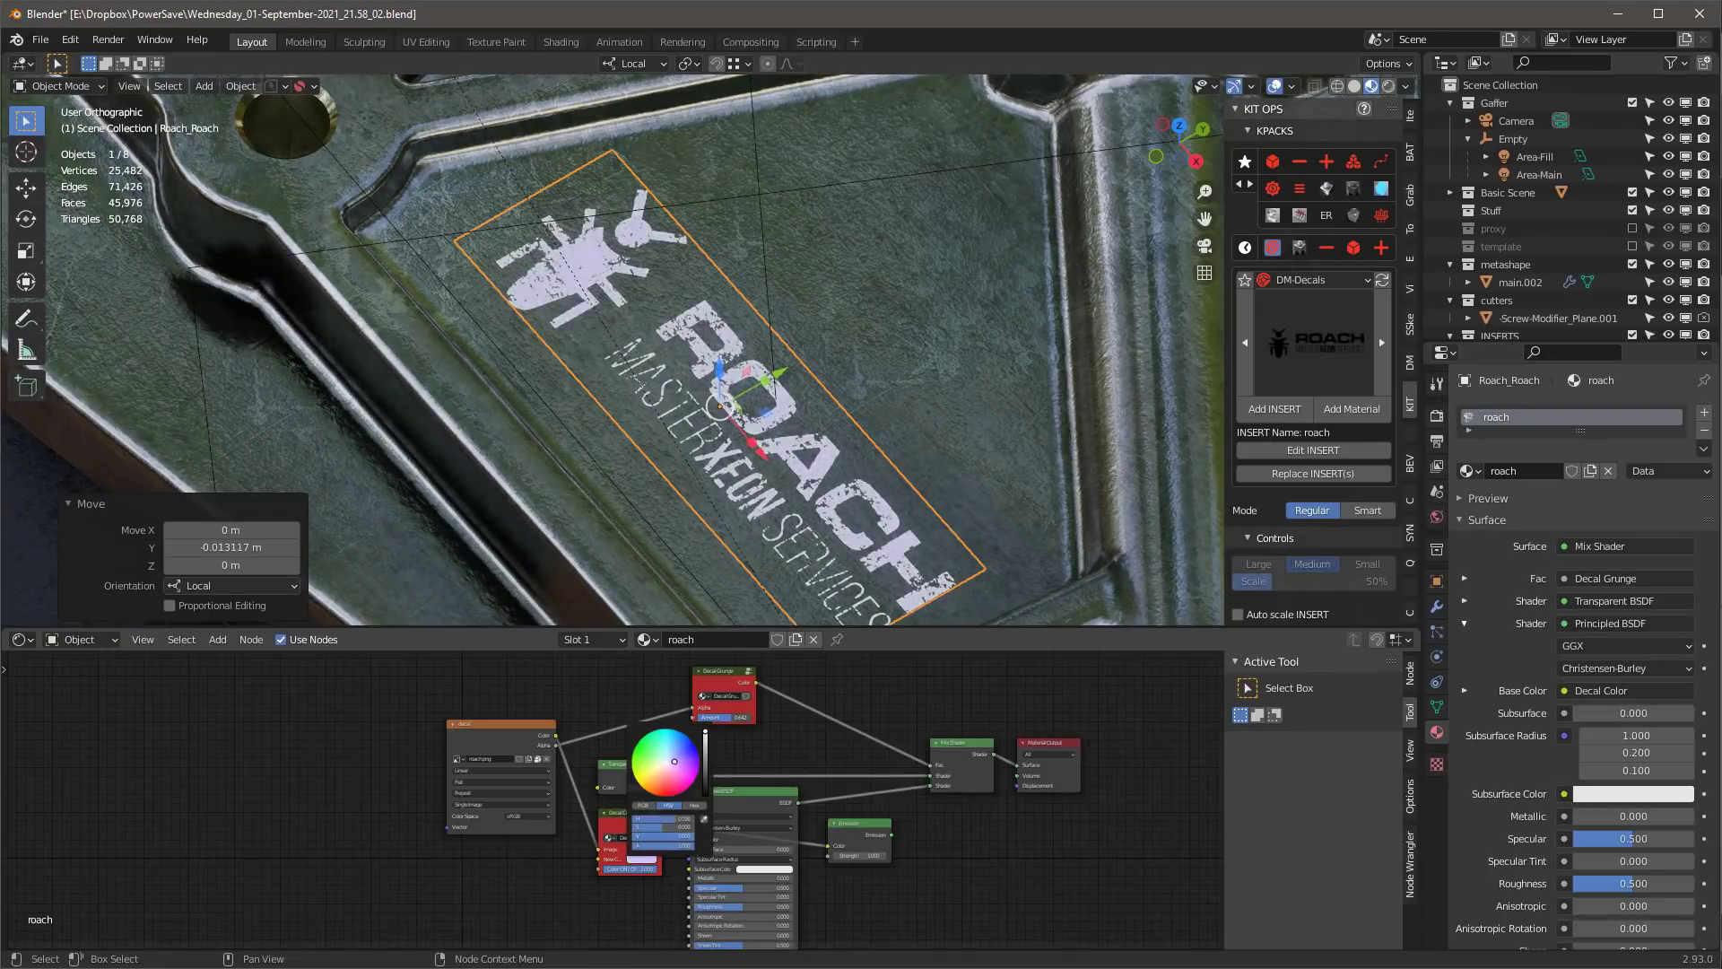
drag(671, 770, 641, 838)
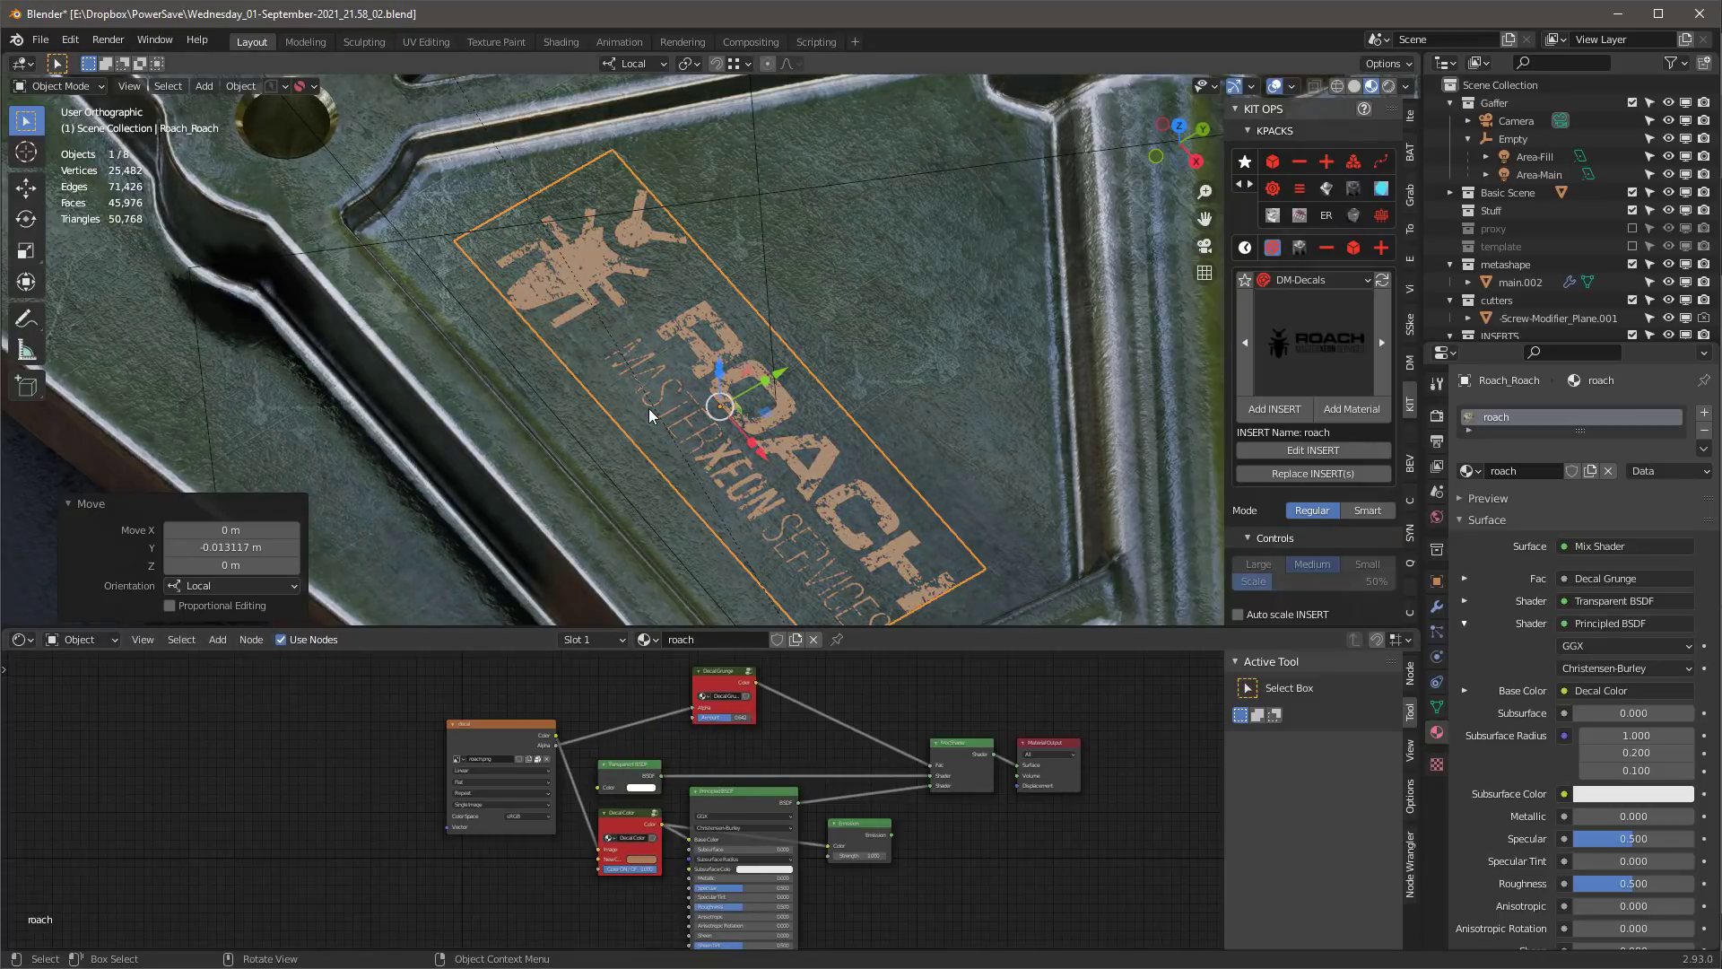
- Return to the scene camera in Rendered shading and shrink the shader editor to enlarge the 3D view
key(KP_0)
key(z)
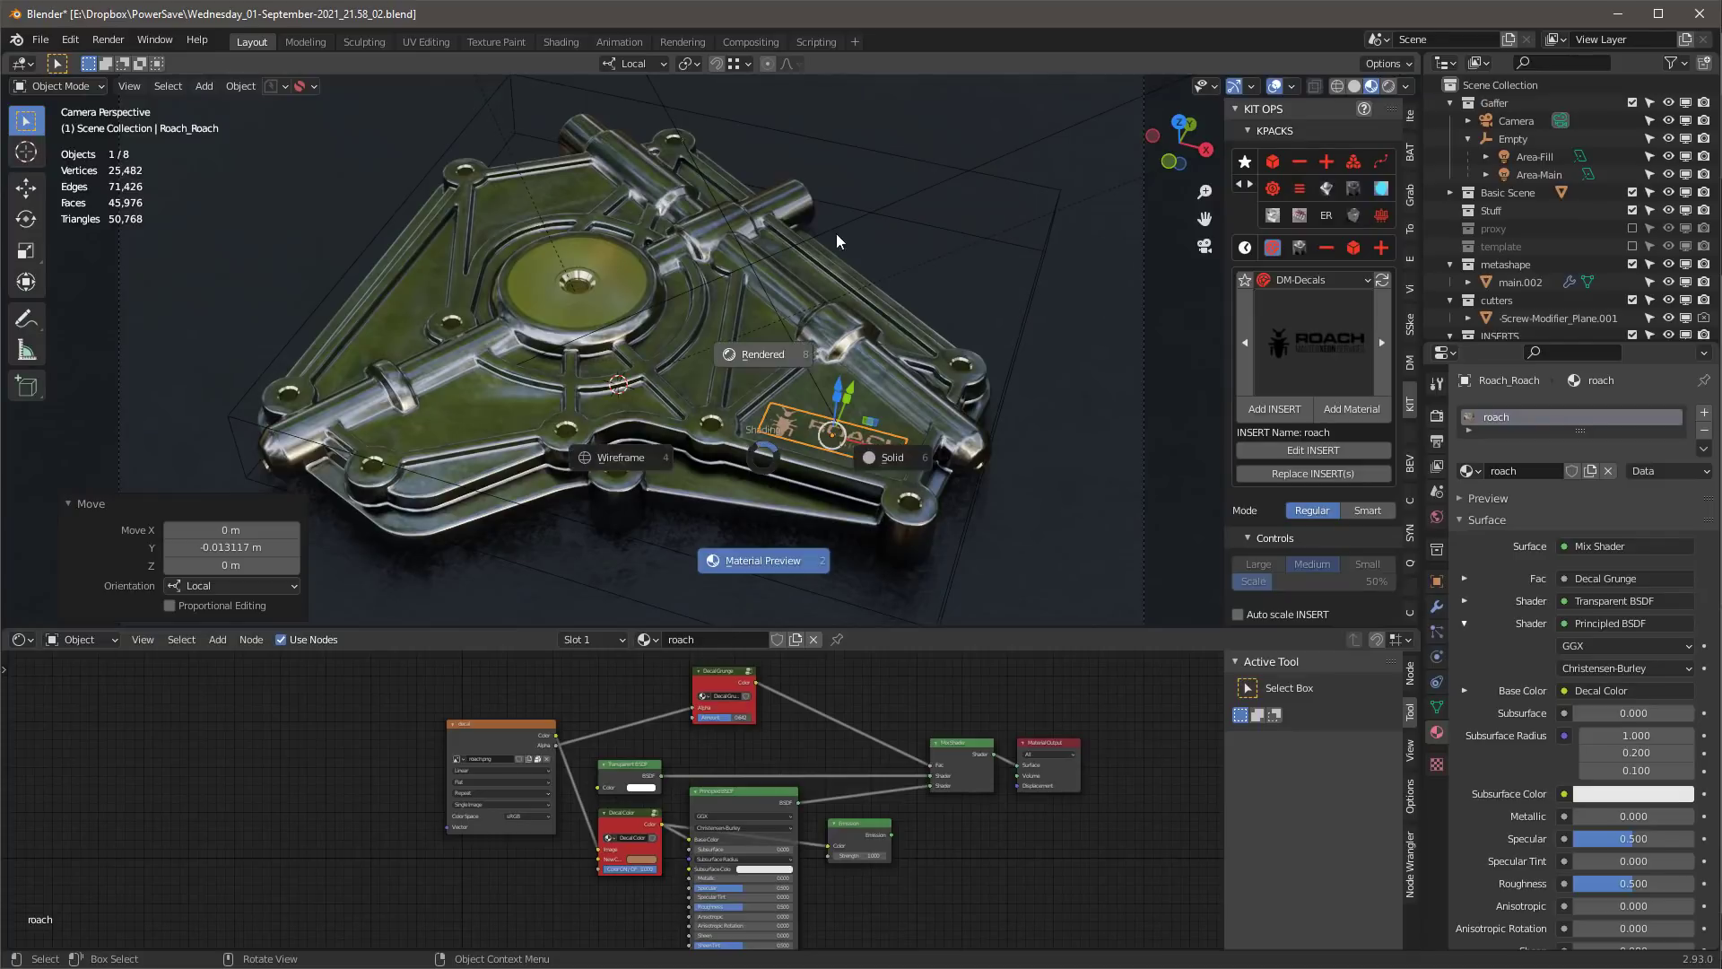
click(836, 233)
drag(858, 630, 1004, 747)
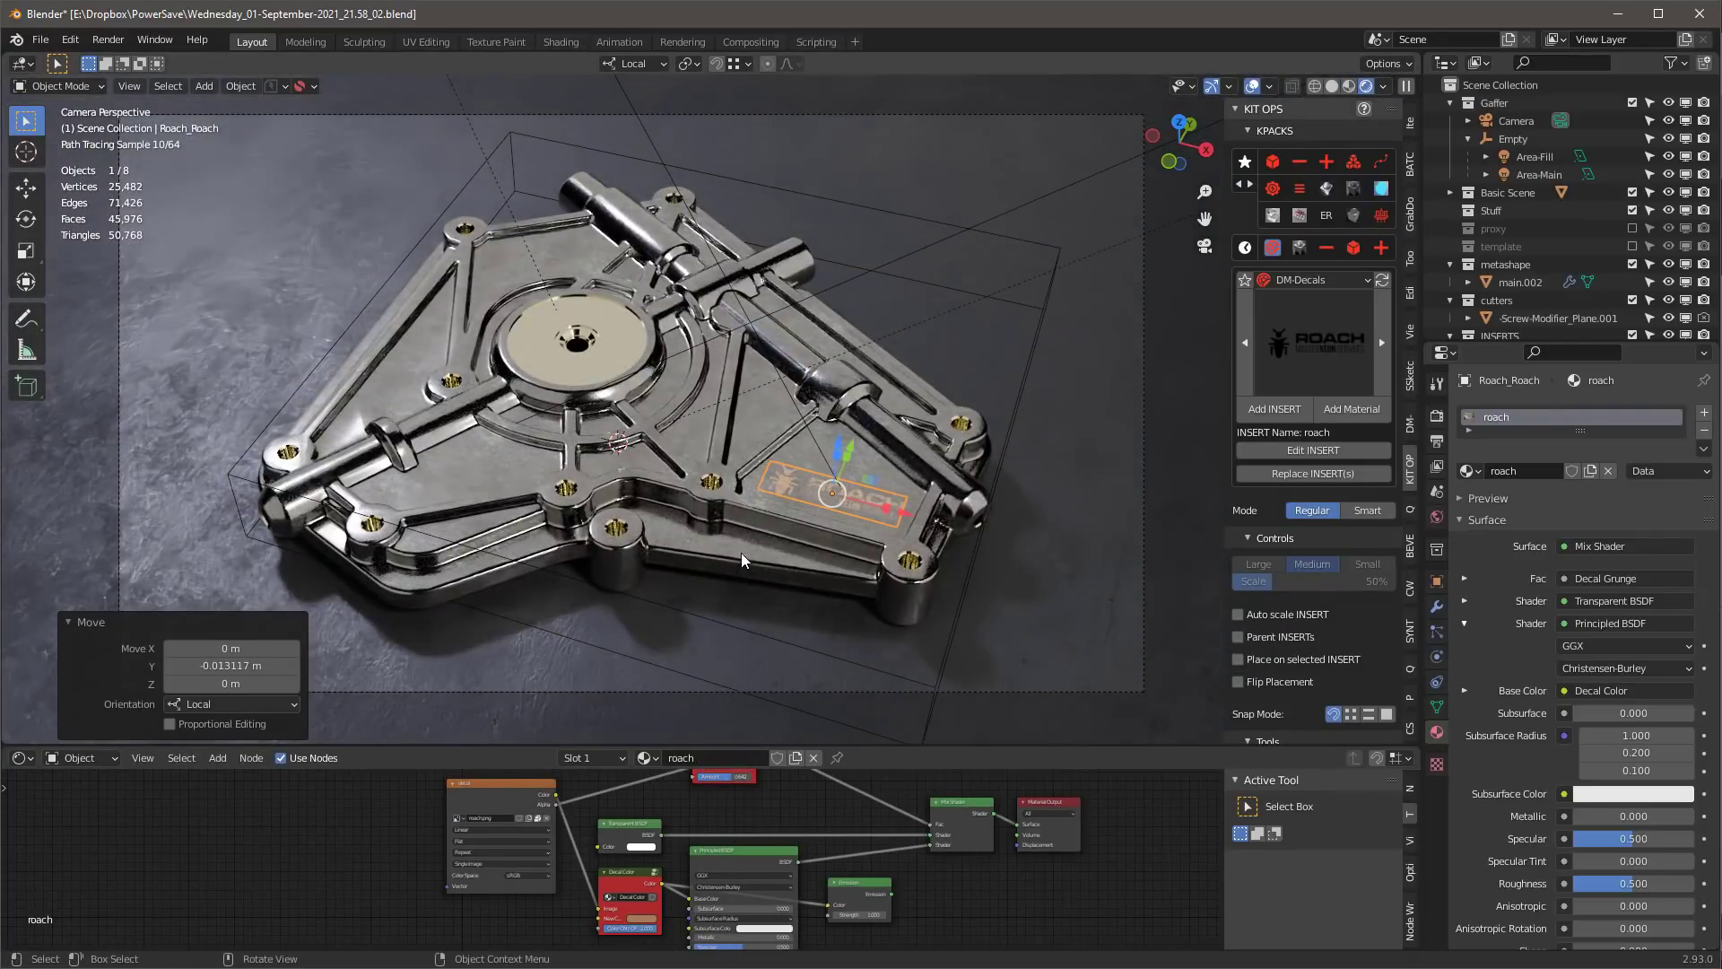
- Set the Roughness Amount in the CW Steel-Dirty material of main.002 to 0.260
click(743, 549)
scroll(860, 850, down, 6)
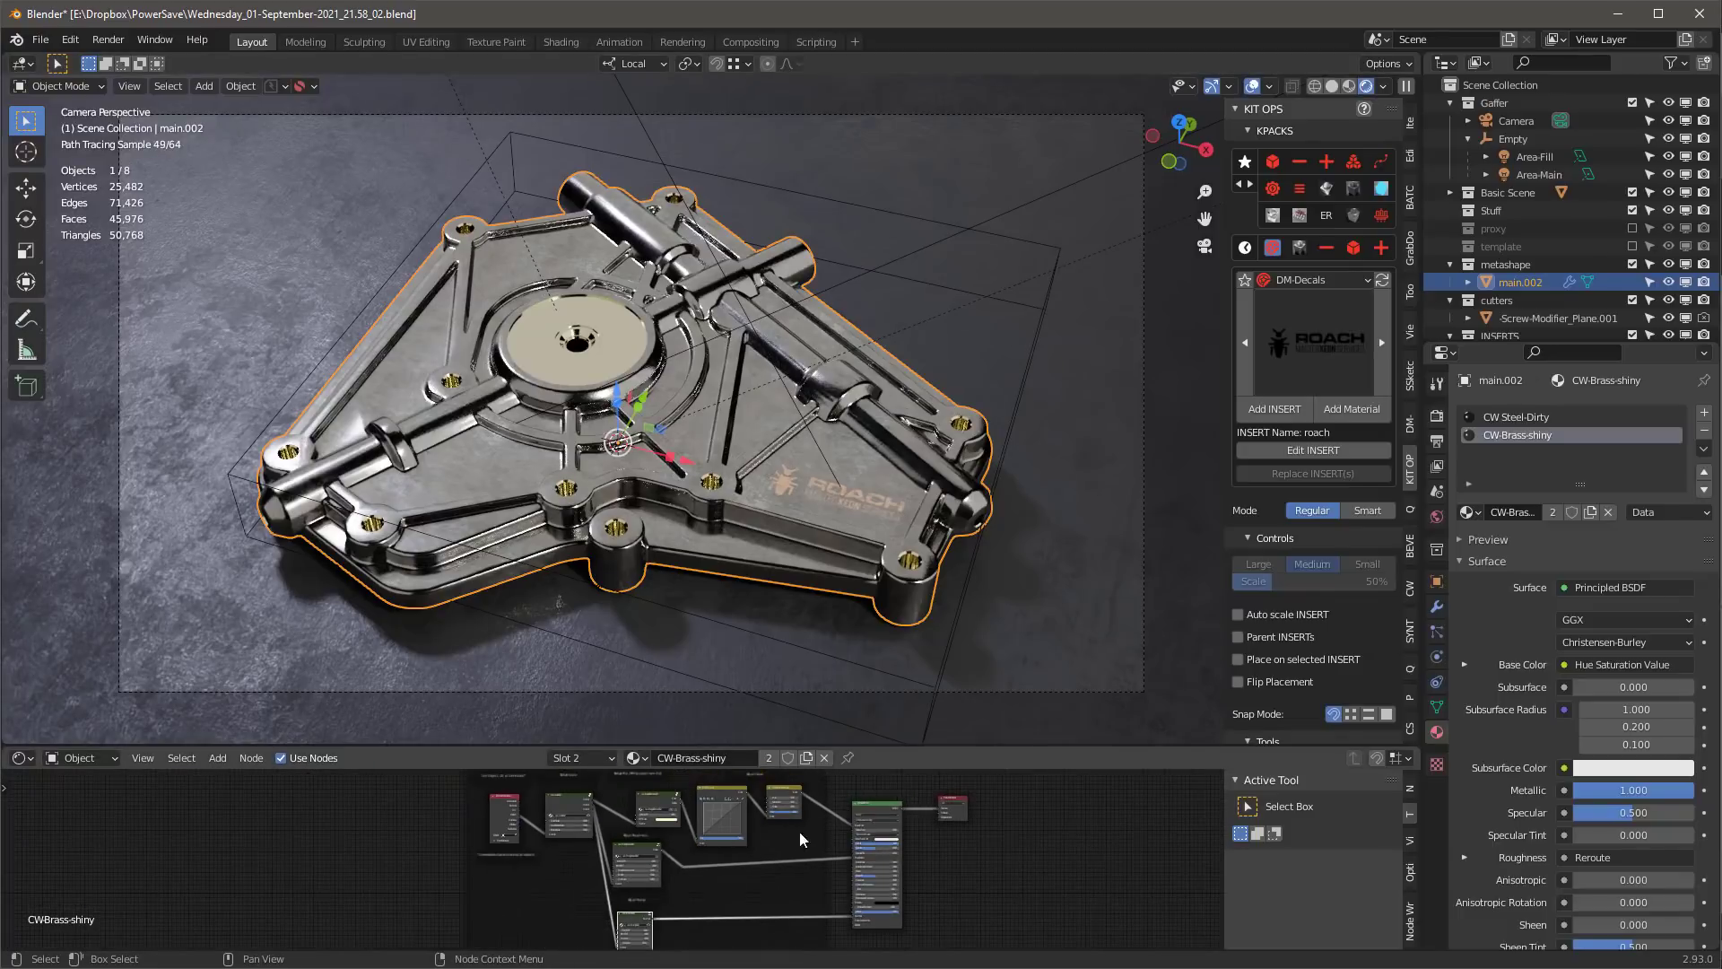
click(1516, 417)
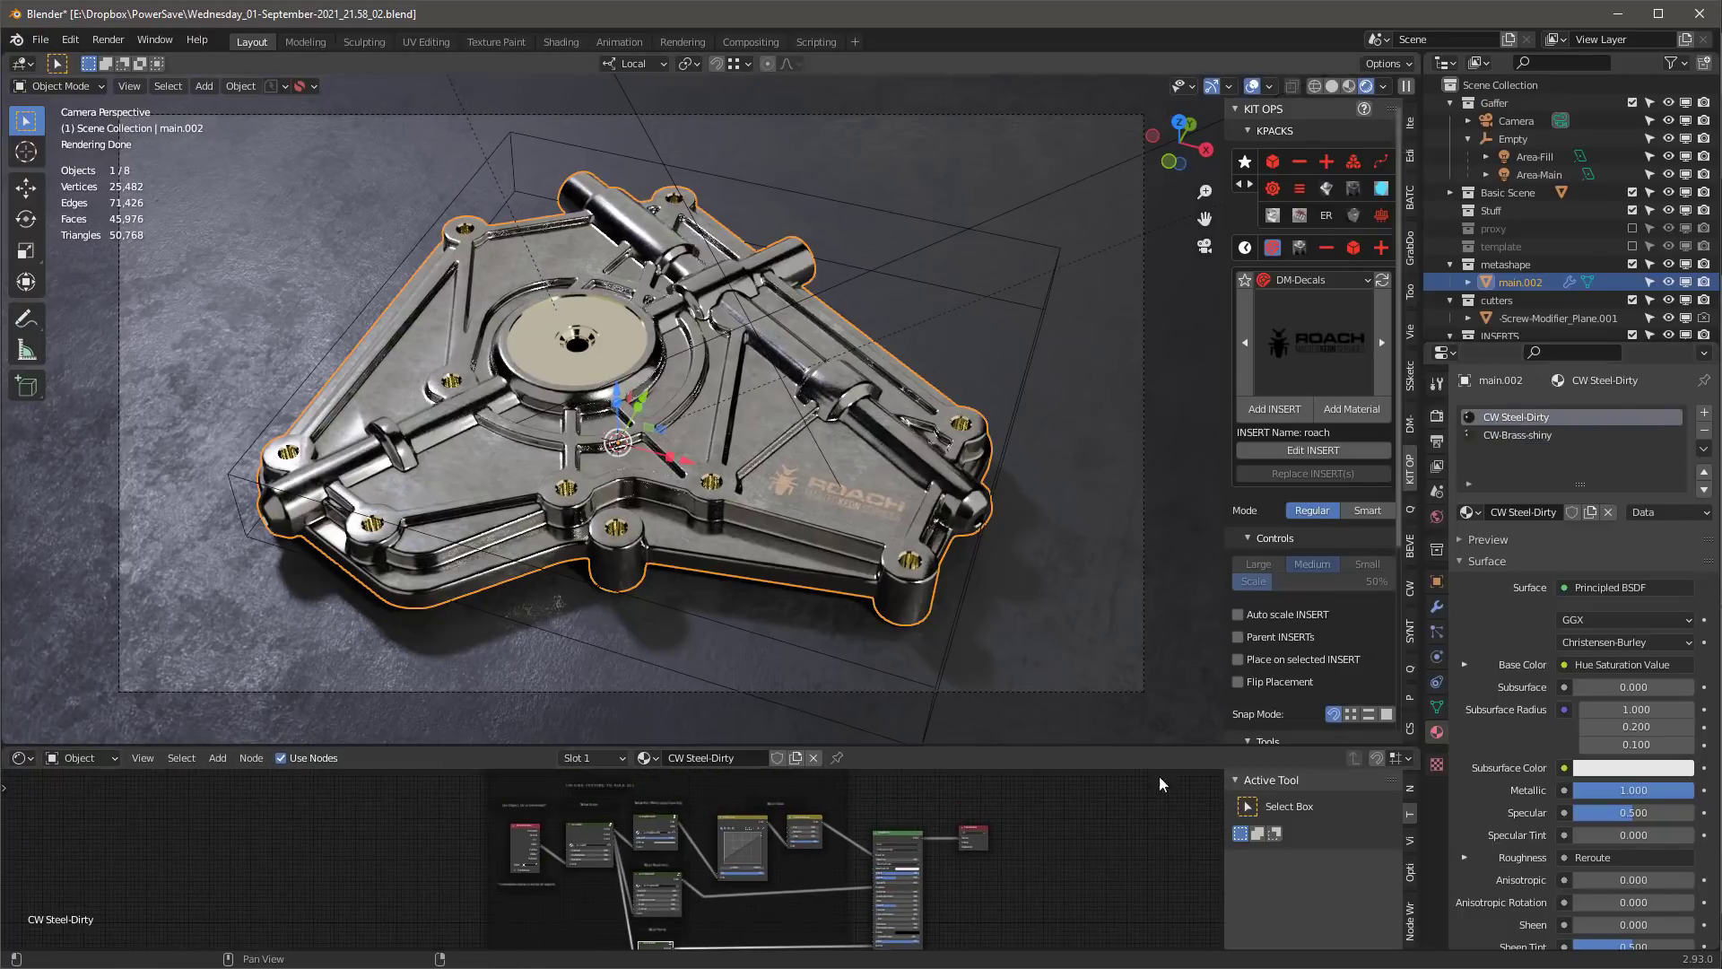
scroll(682, 870, up, 8)
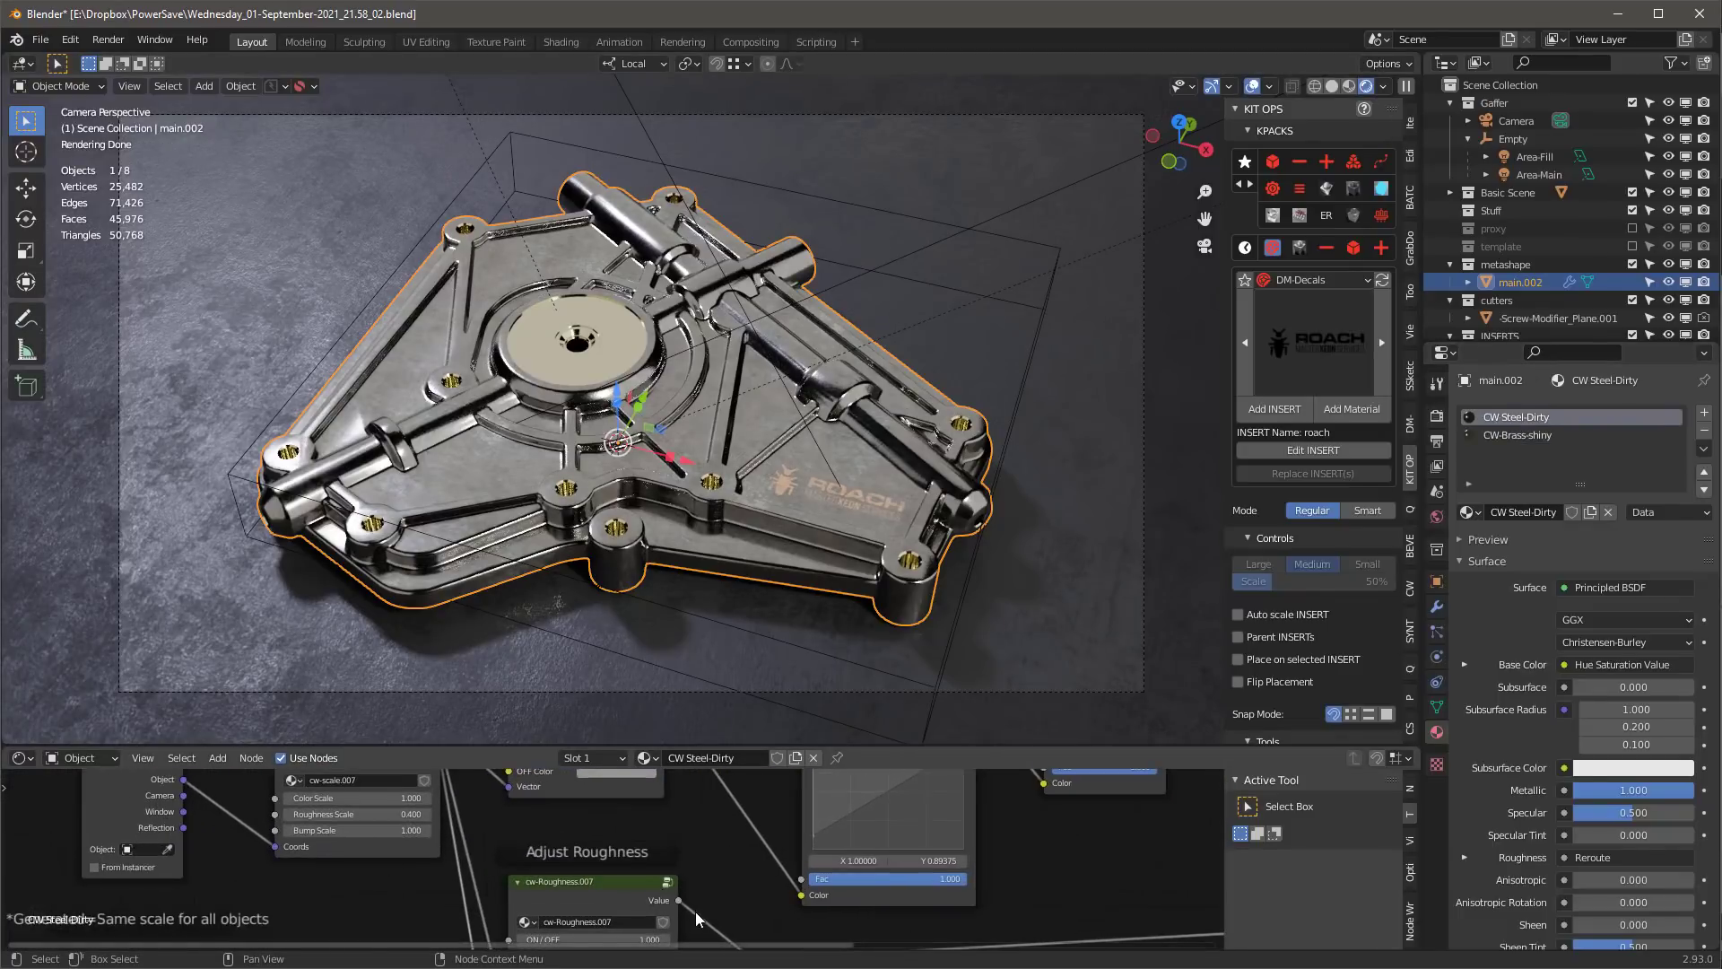
scroll(588, 849, up, 2)
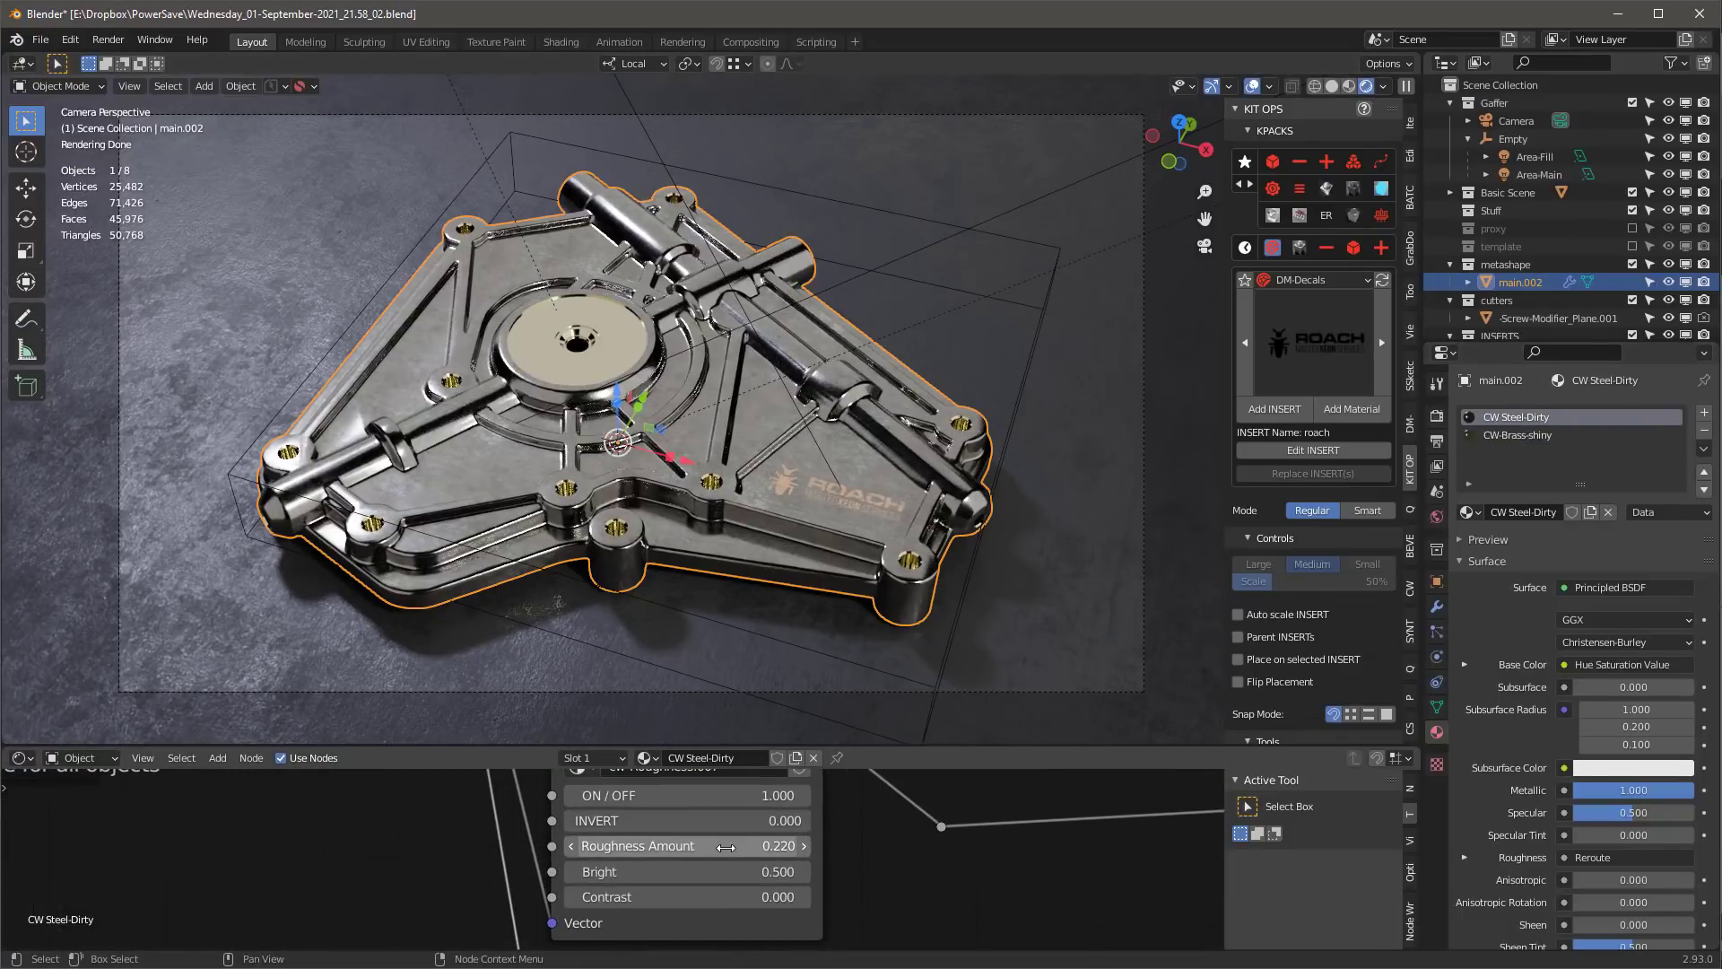
mouse_move(743, 848)
shift+mouse_down()
mouse_move(780, 848)
mouse_move(753, 847)
shift+mouse_up()
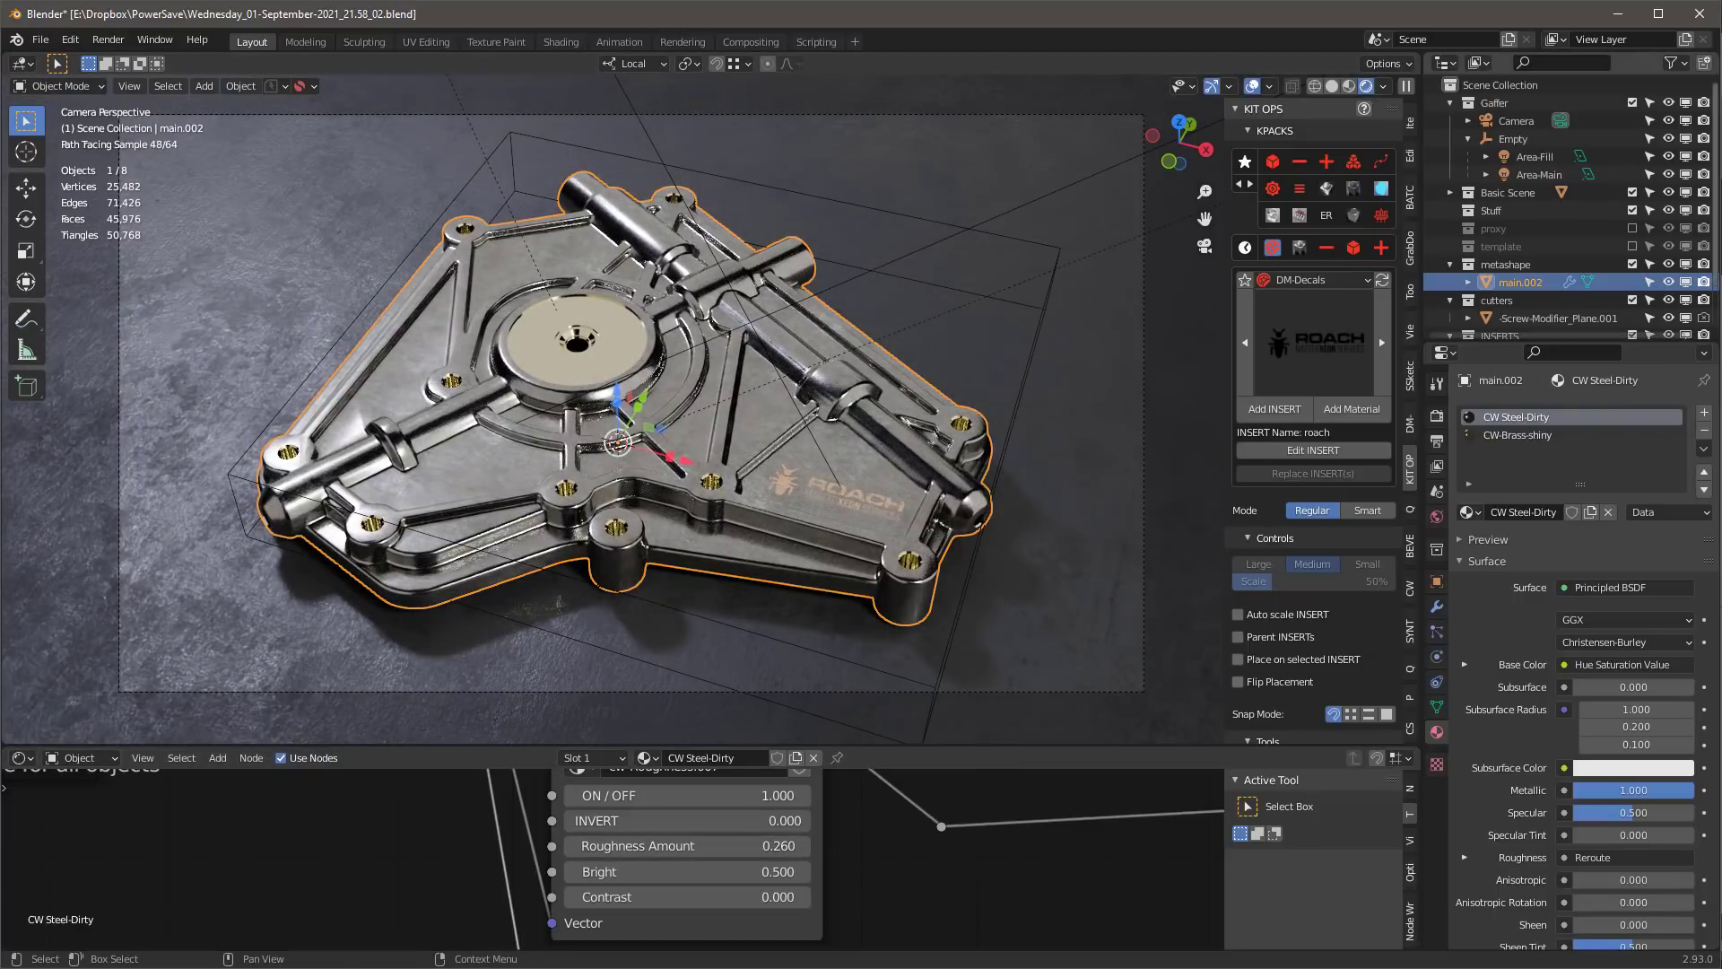
- Rotate the Empty that parents the area lights about -127° around local Z, then render the camera view and close the render window
click(1516, 141)
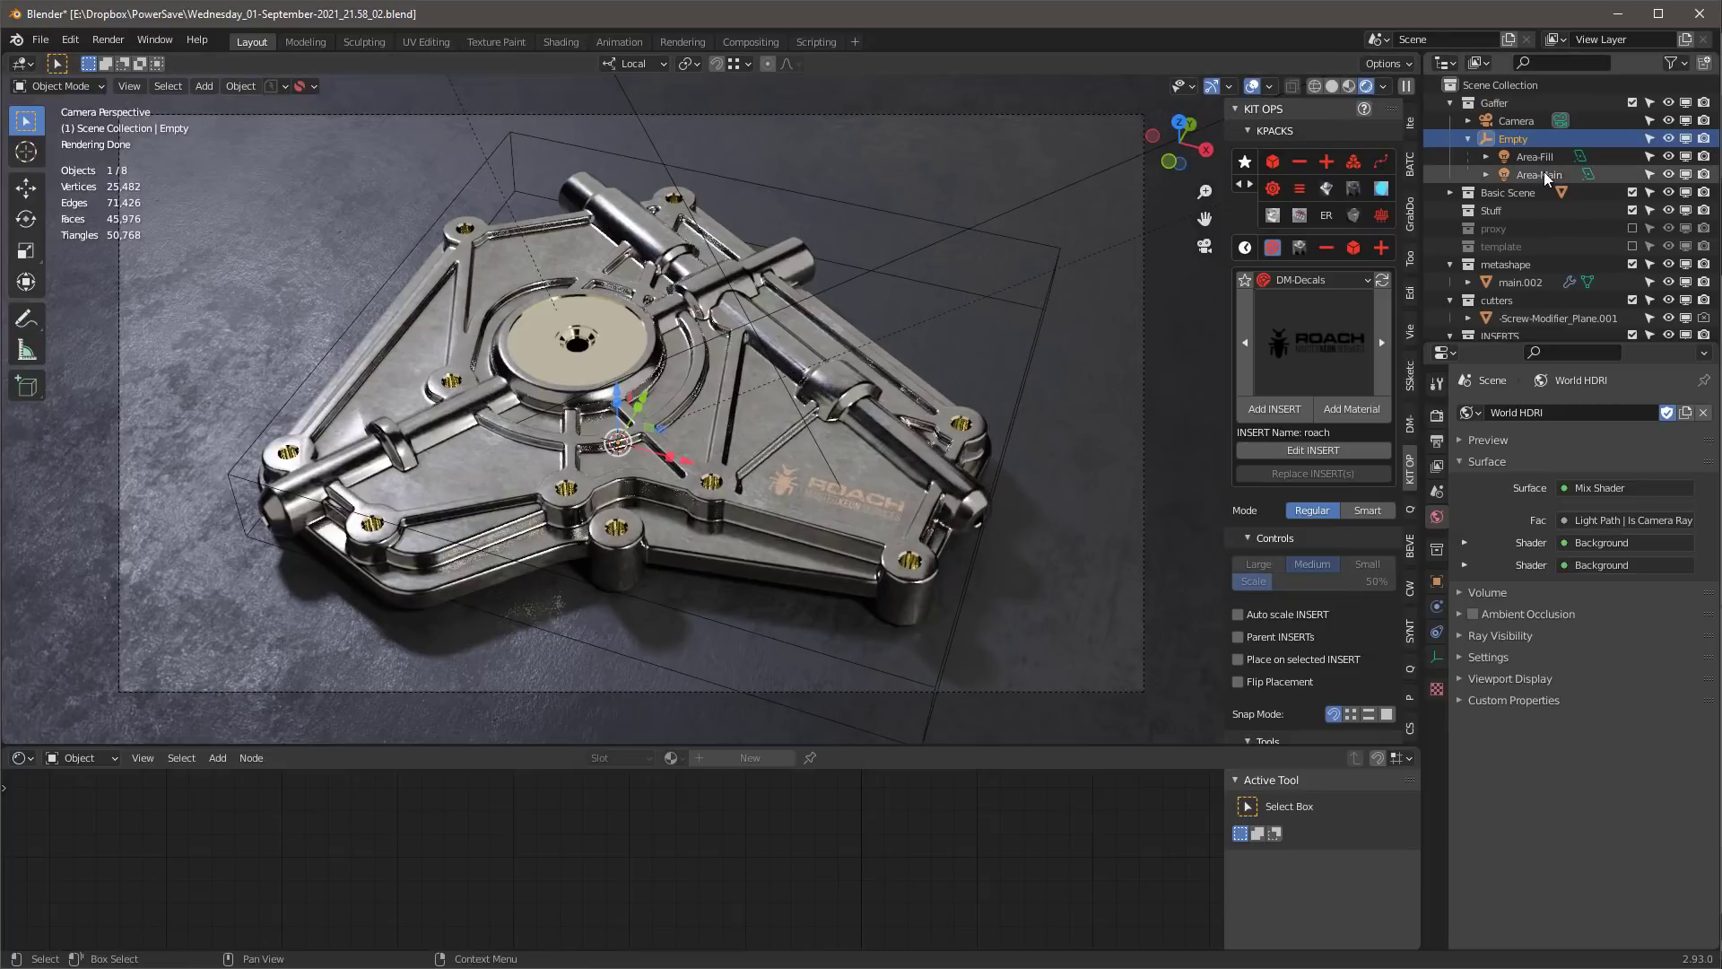
key(r)
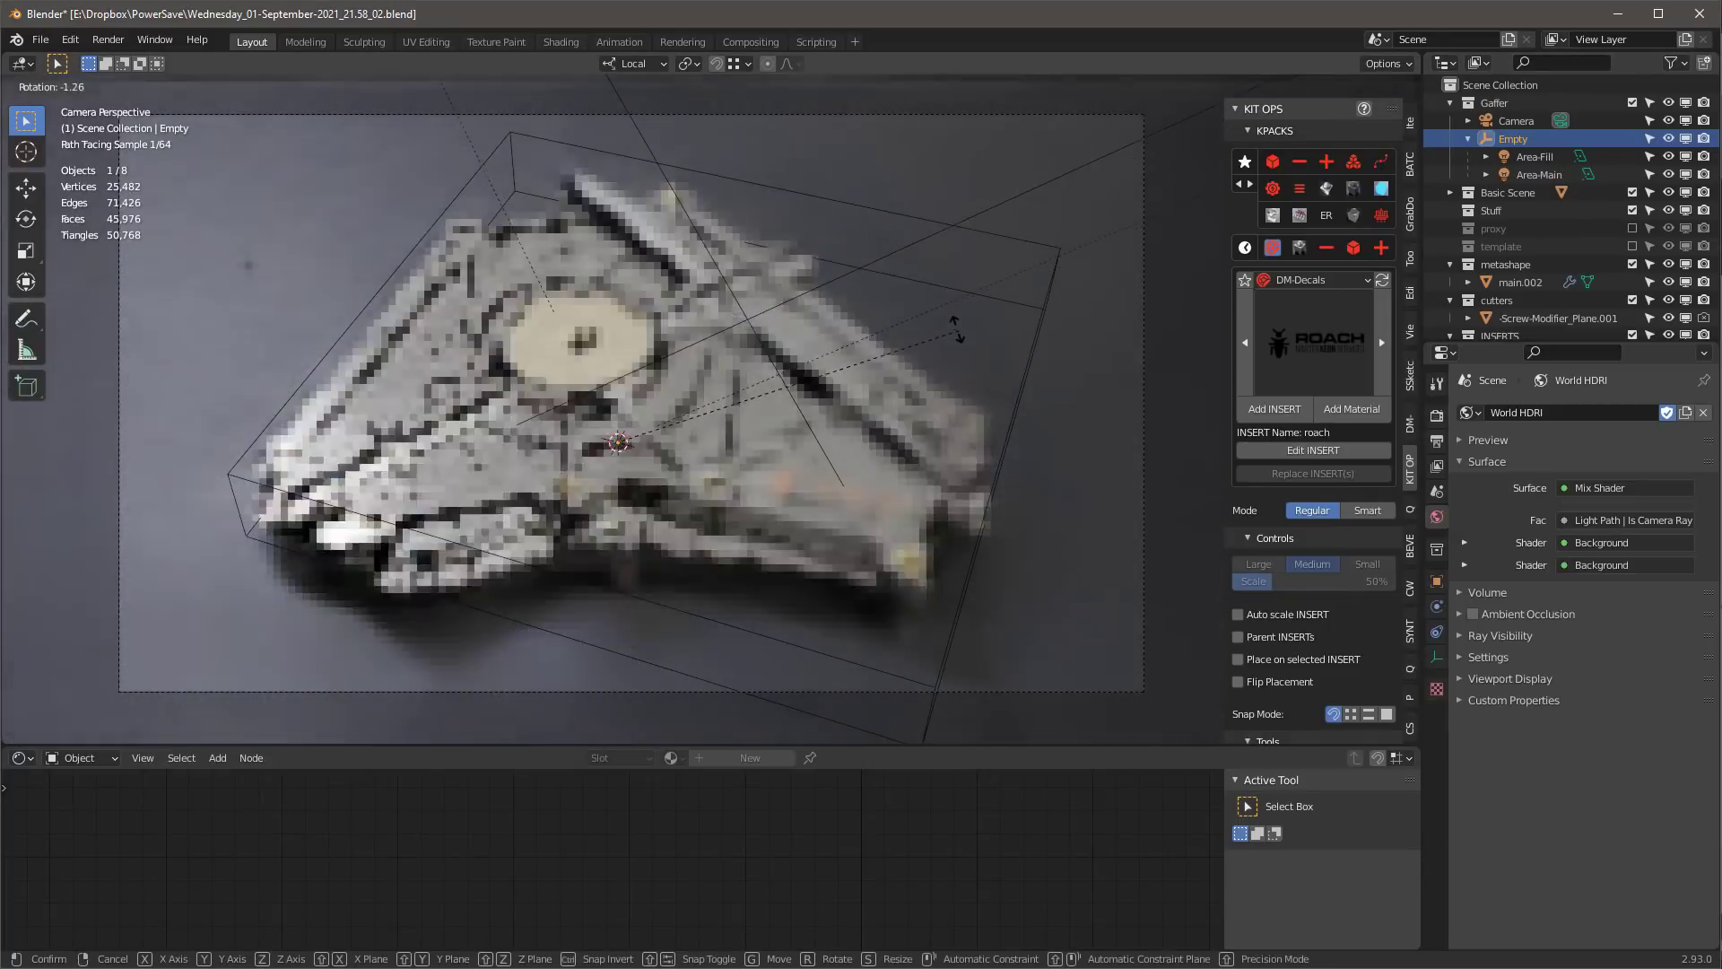
key(z)
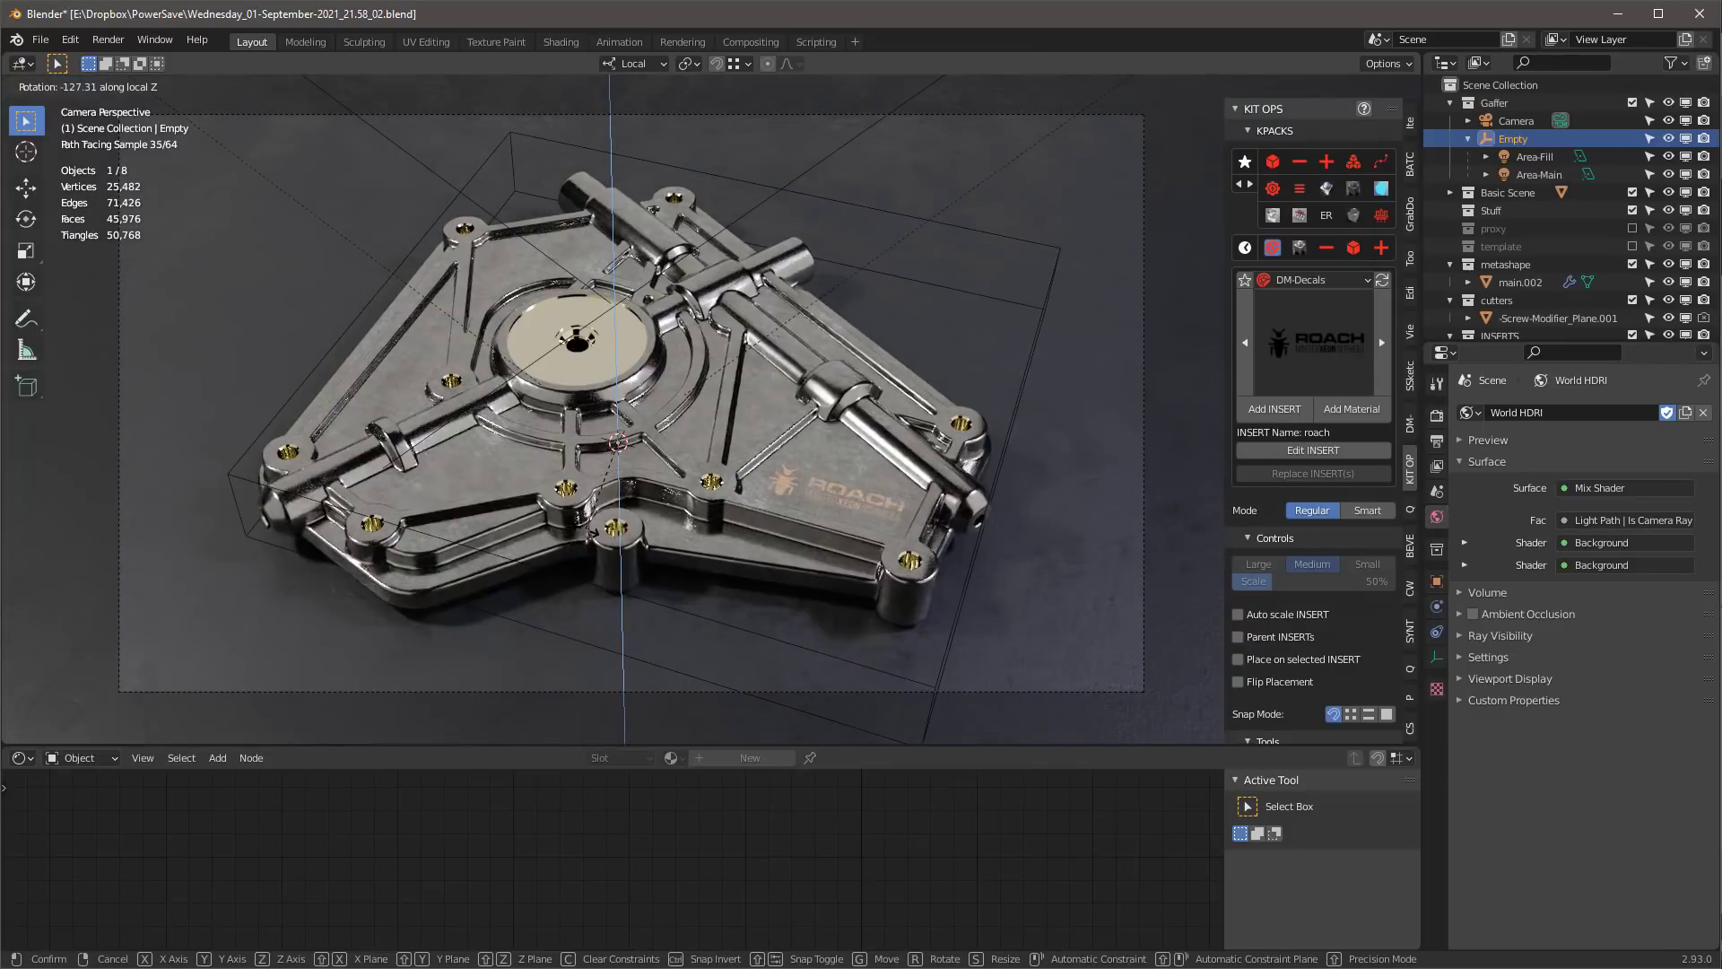
click(594, 531)
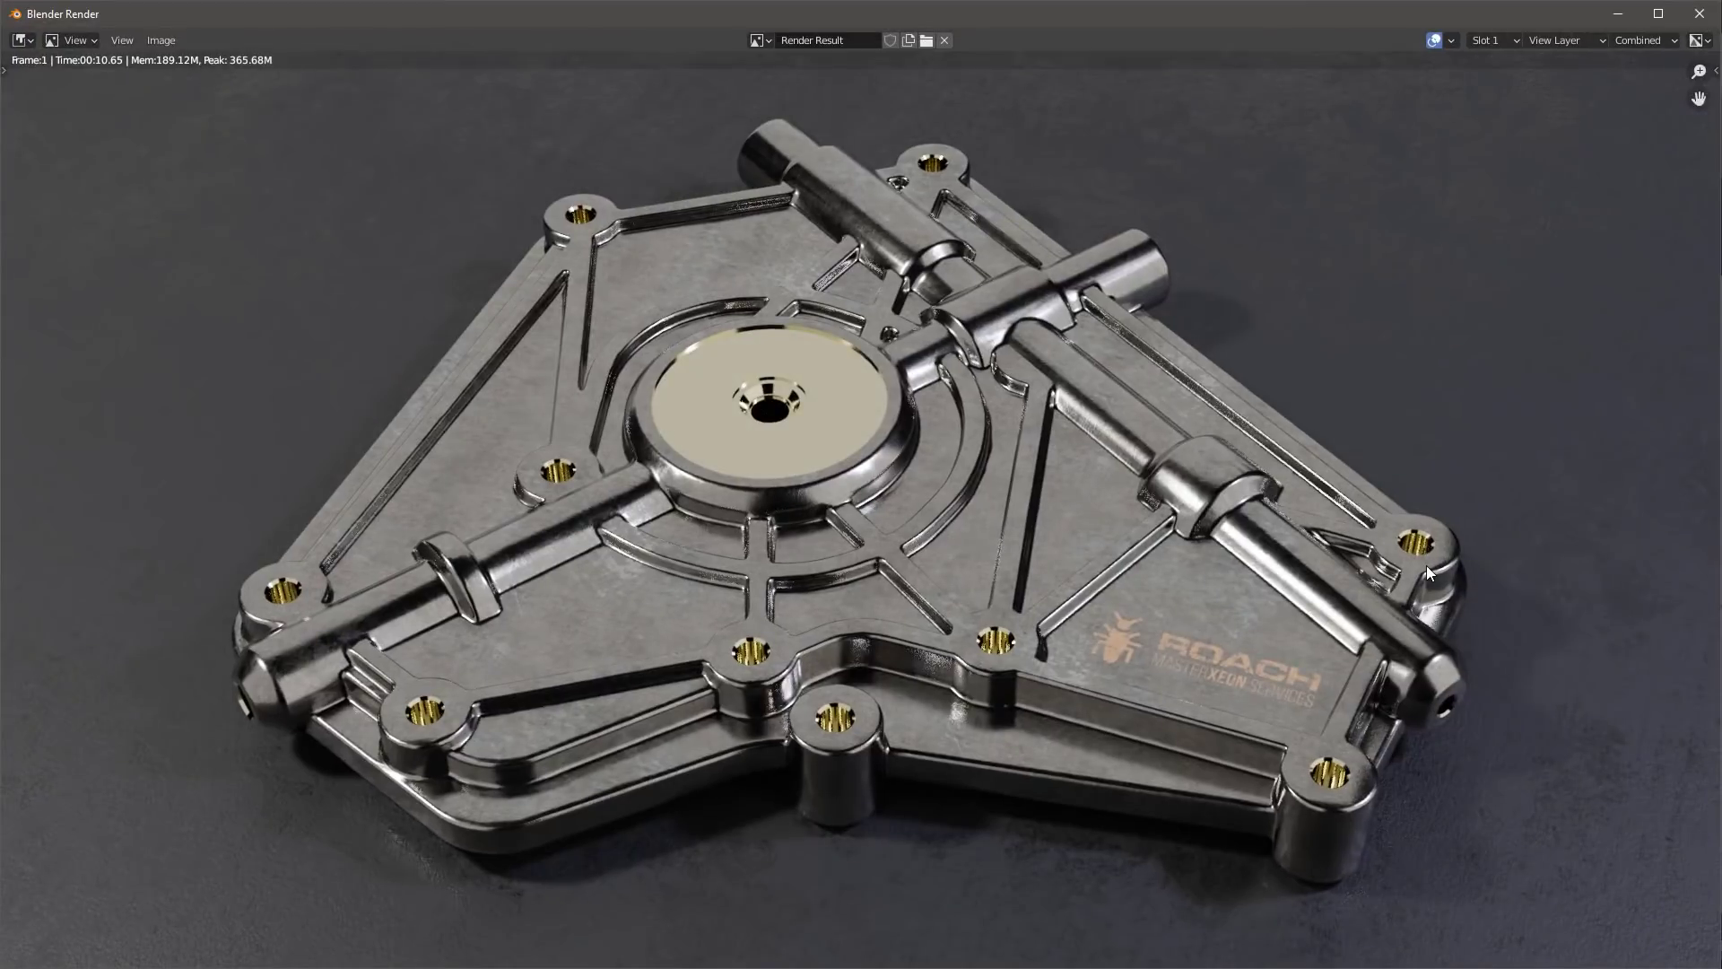
click(1698, 19)
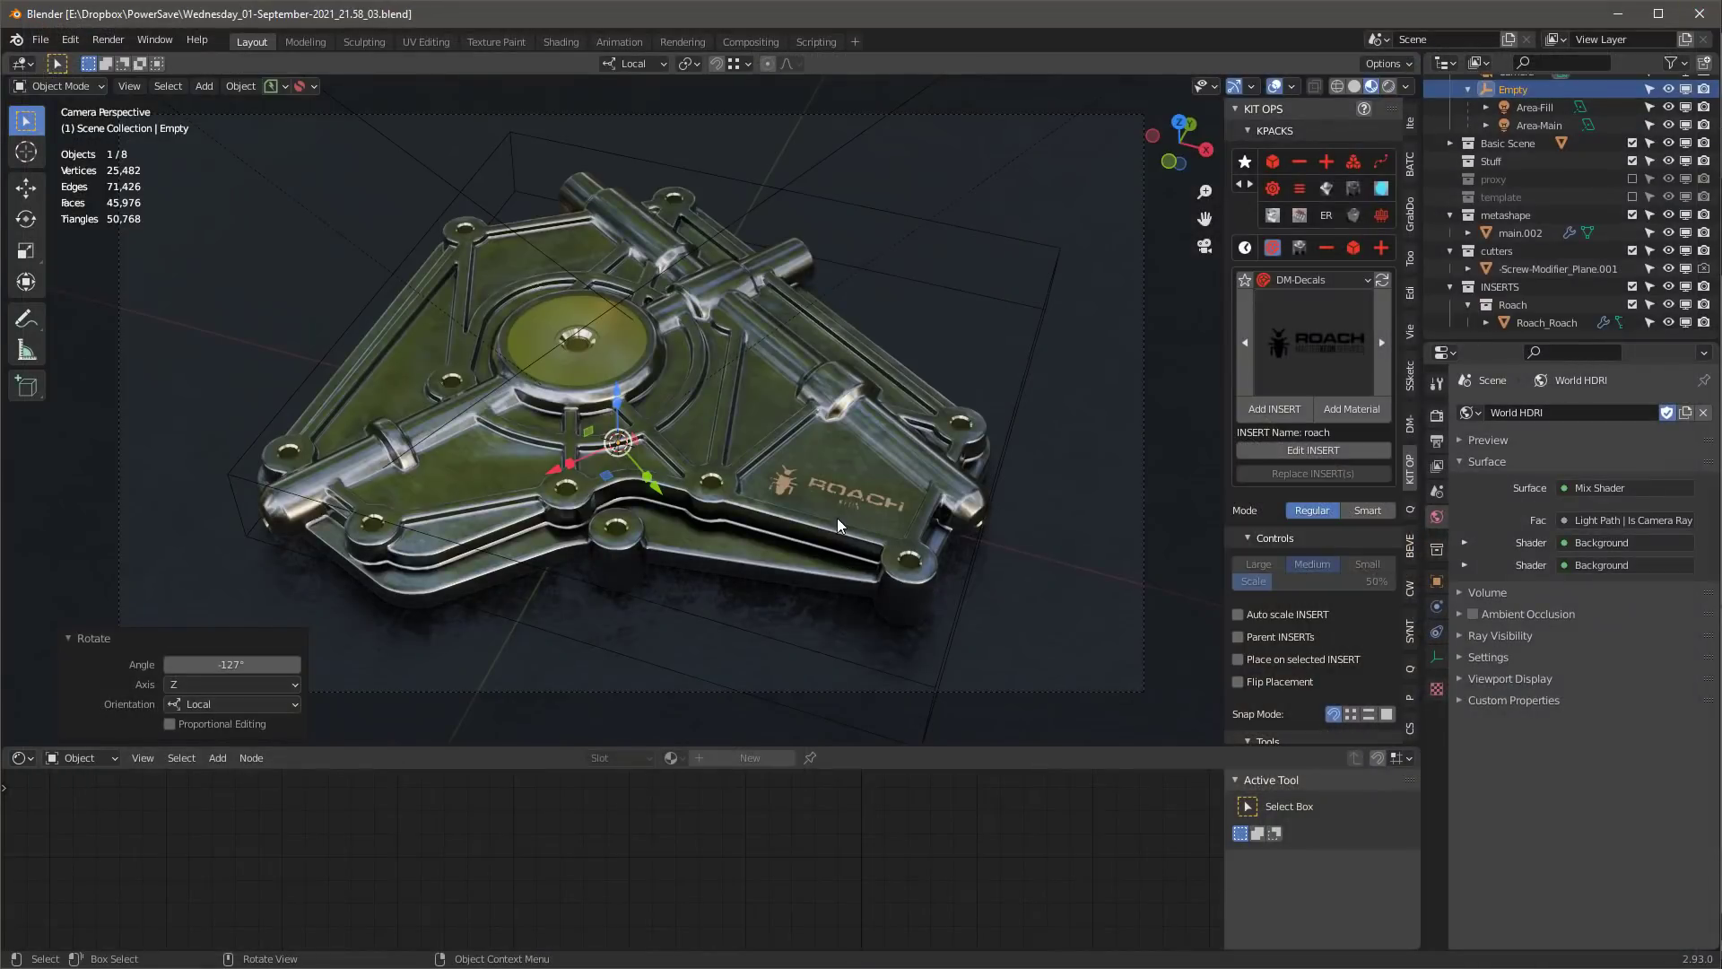
- Select the main.002 plate, switch the viewport to Solid shading and open the Quad Remesher settings
click(834, 458)
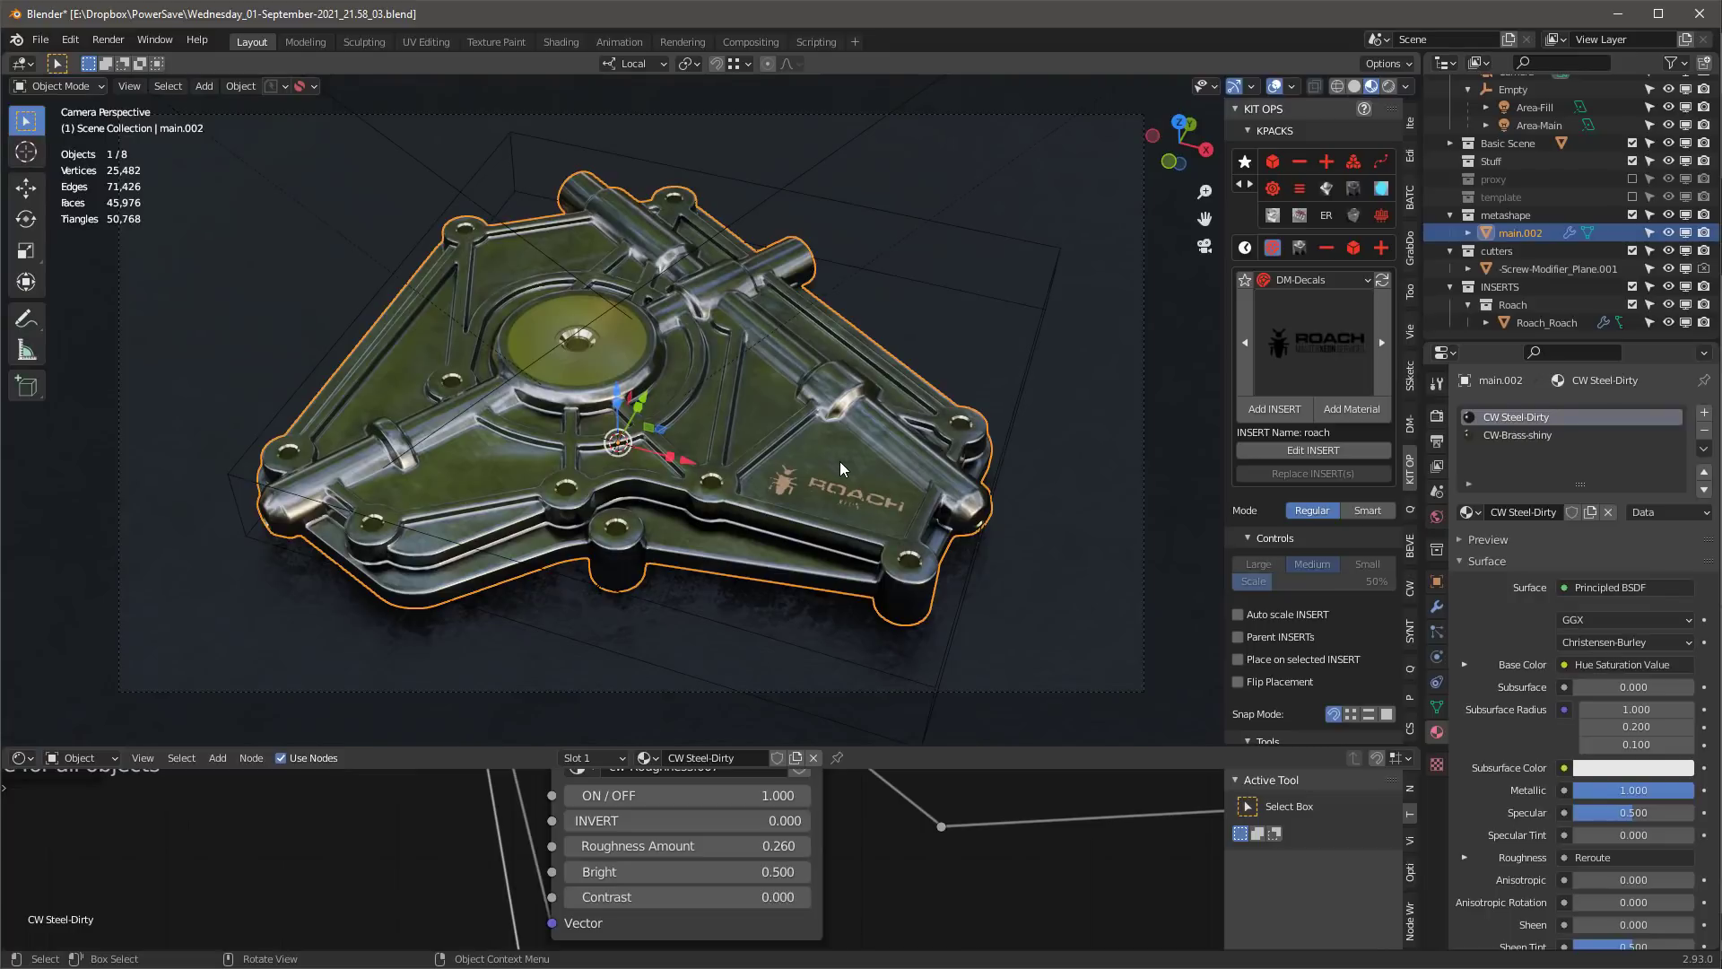
key(z)
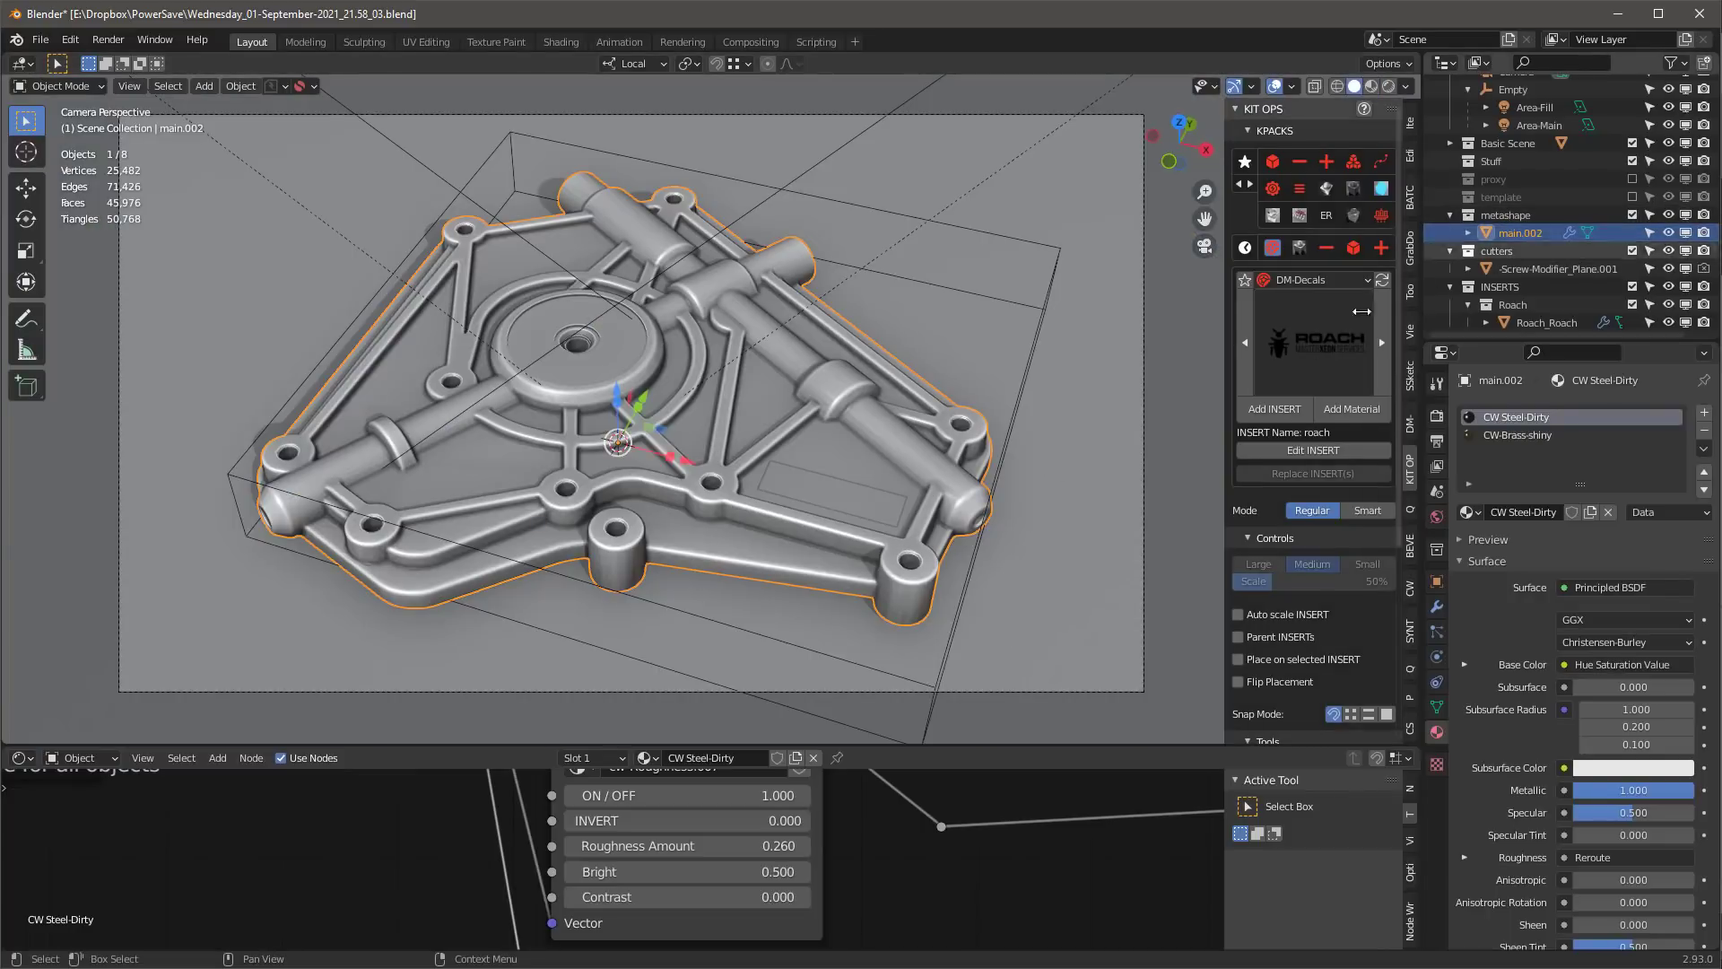
click(1408, 691)
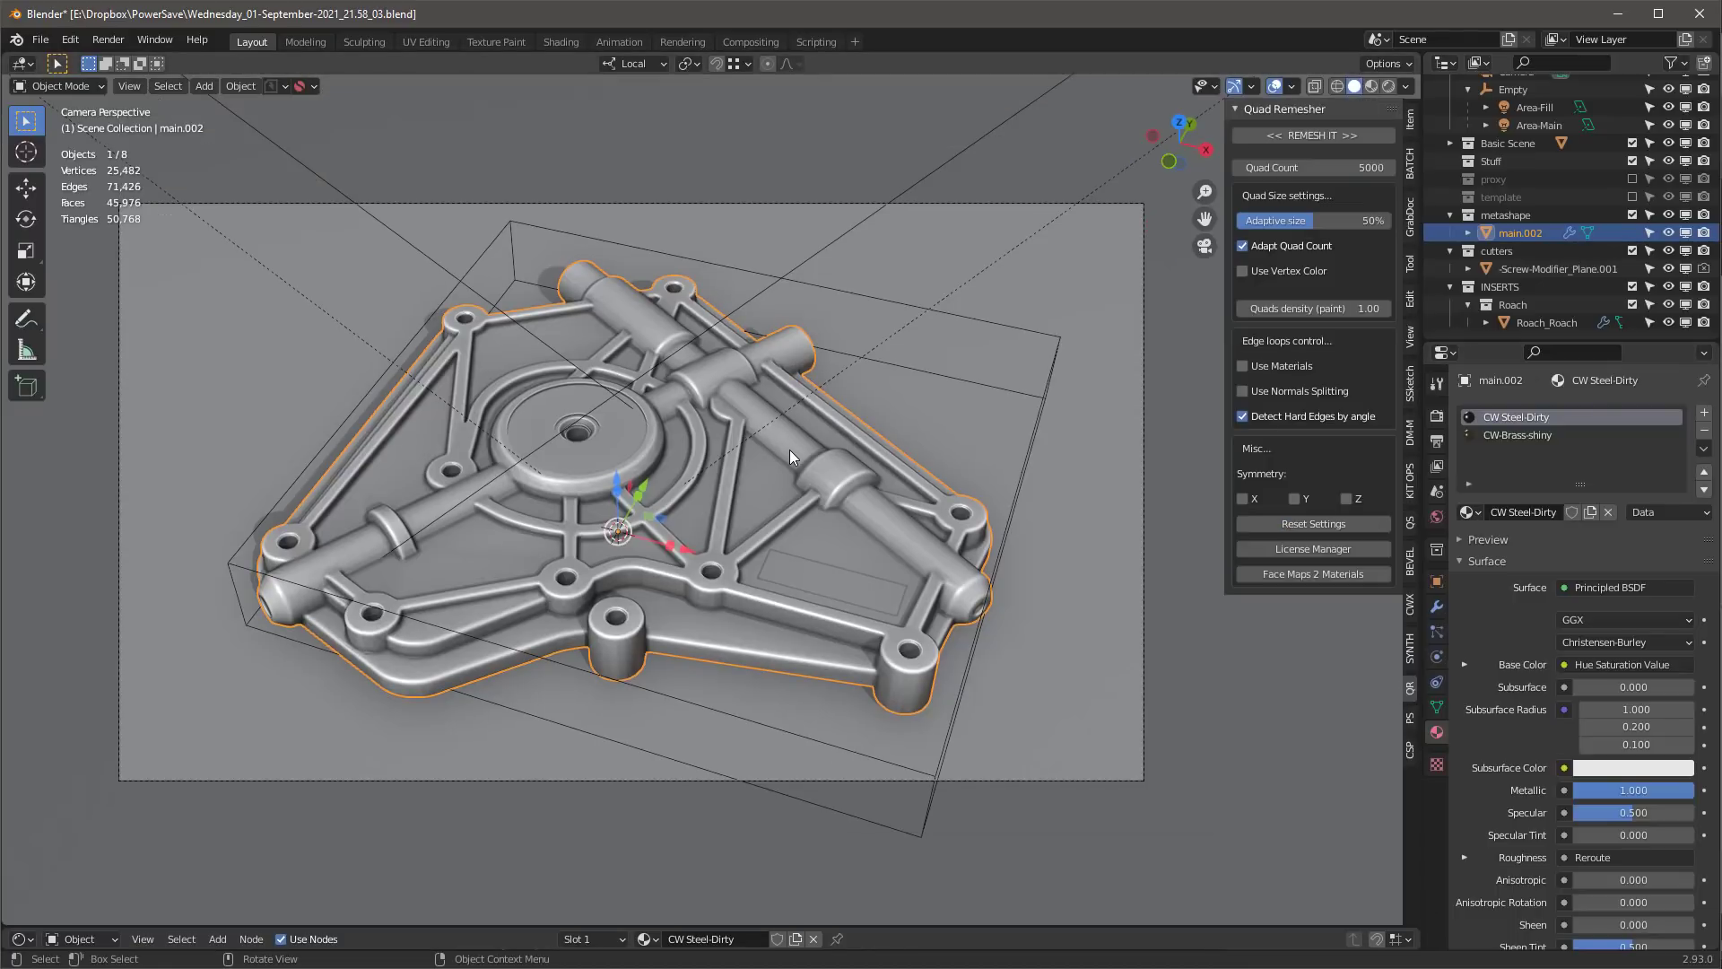
- Exclude the Gaffer and Basic Scene collections from the view and overlay the wireframe on the main.002 plate
right_click(847, 454)
click(772, 261)
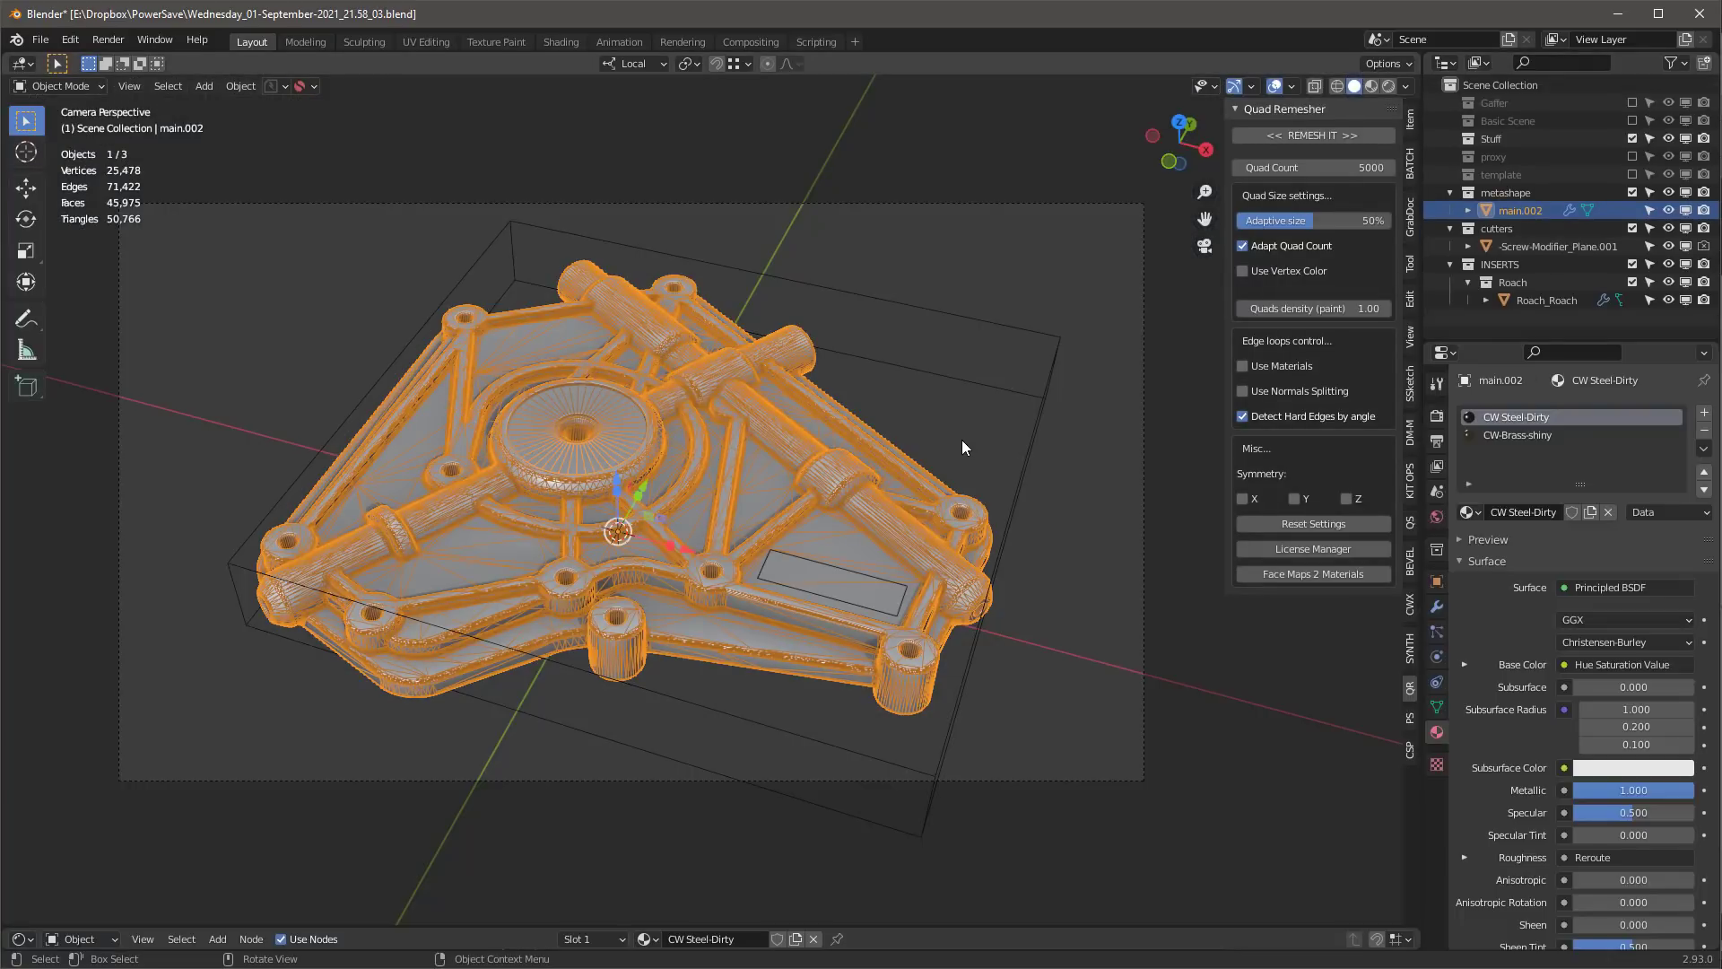
click(961, 440)
click(868, 479)
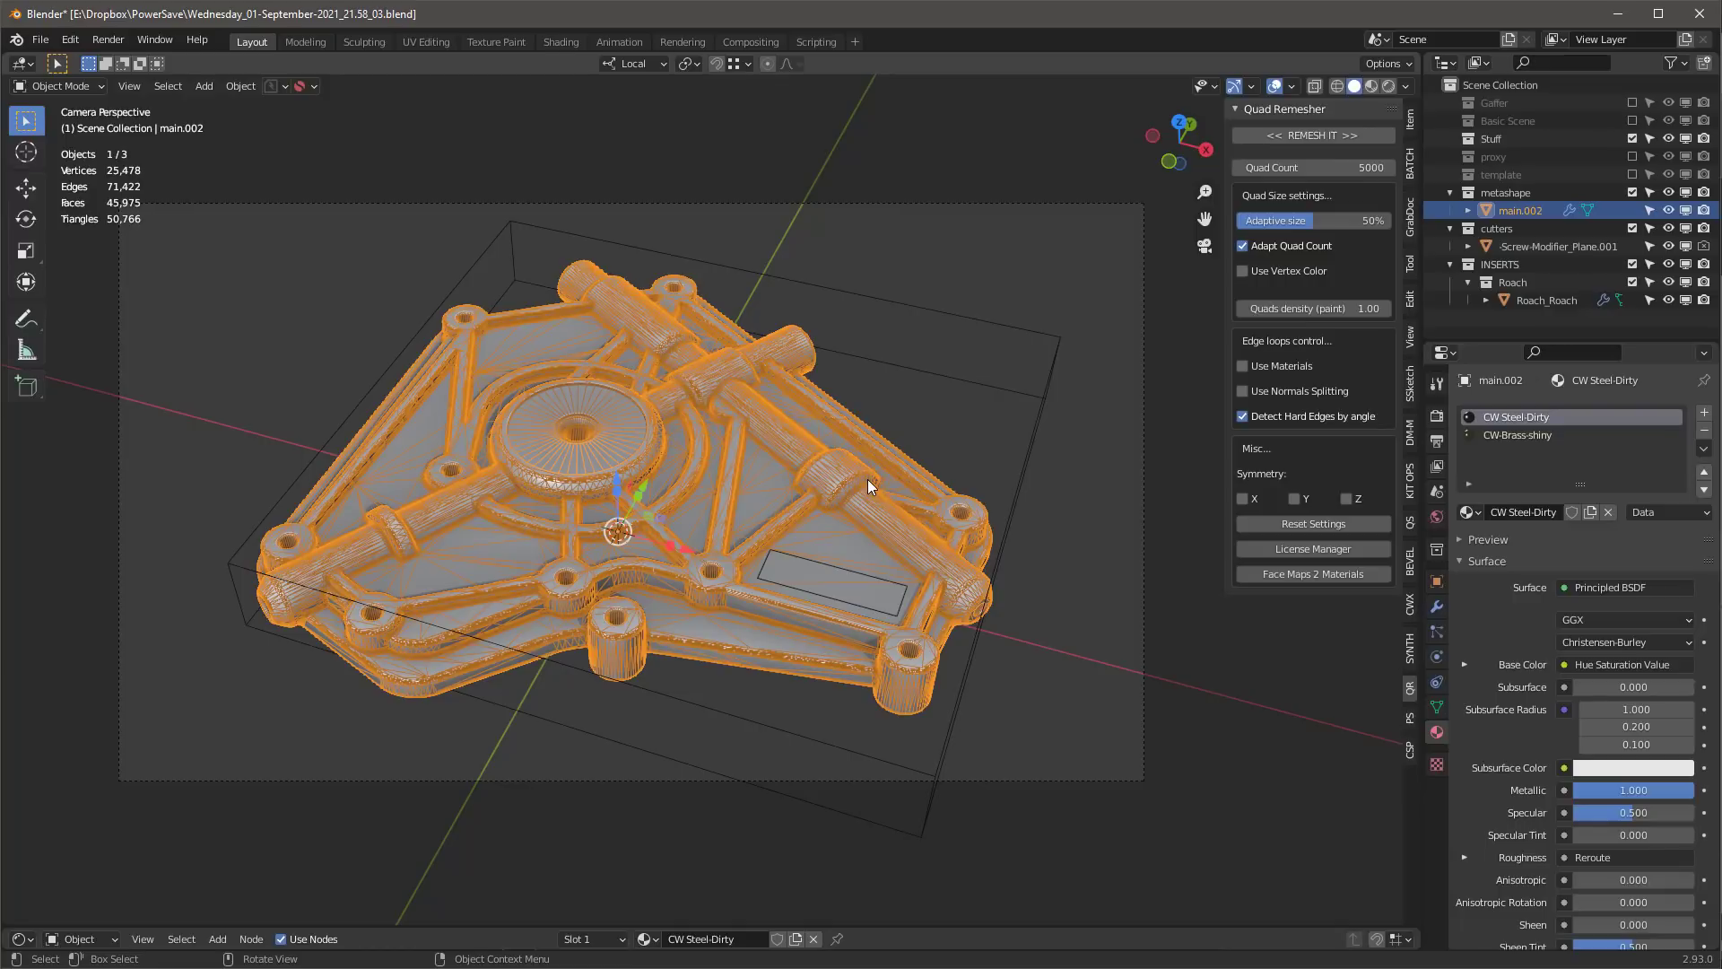
click(1077, 442)
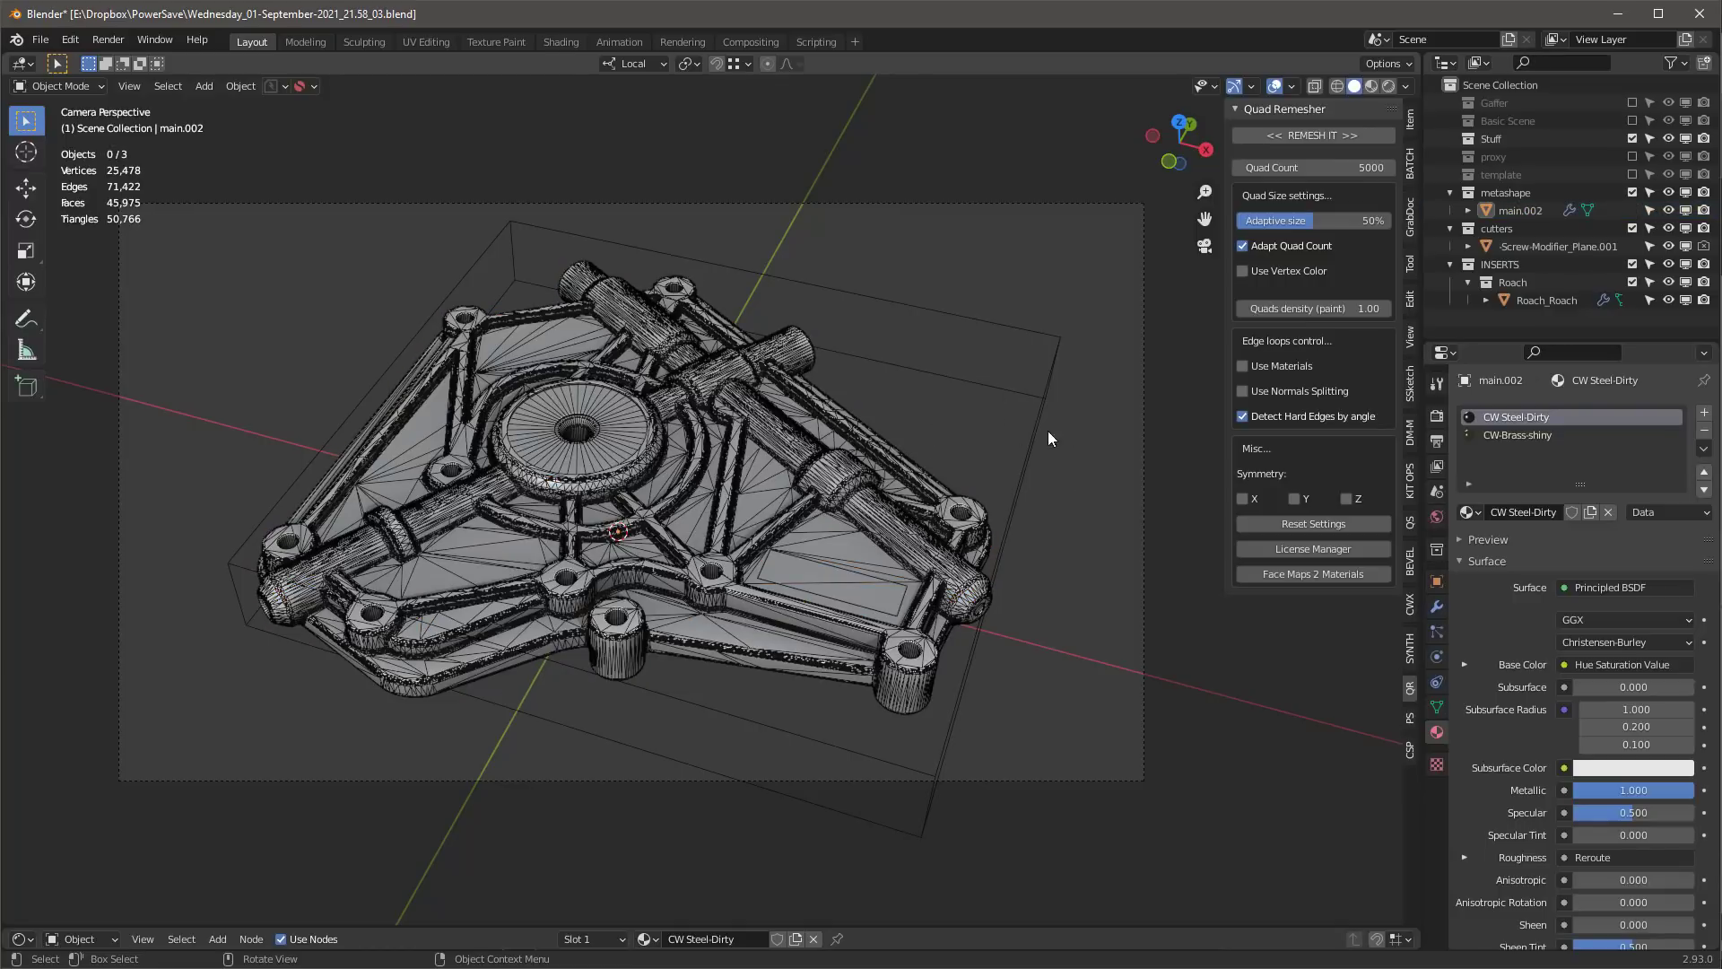
click(879, 507)
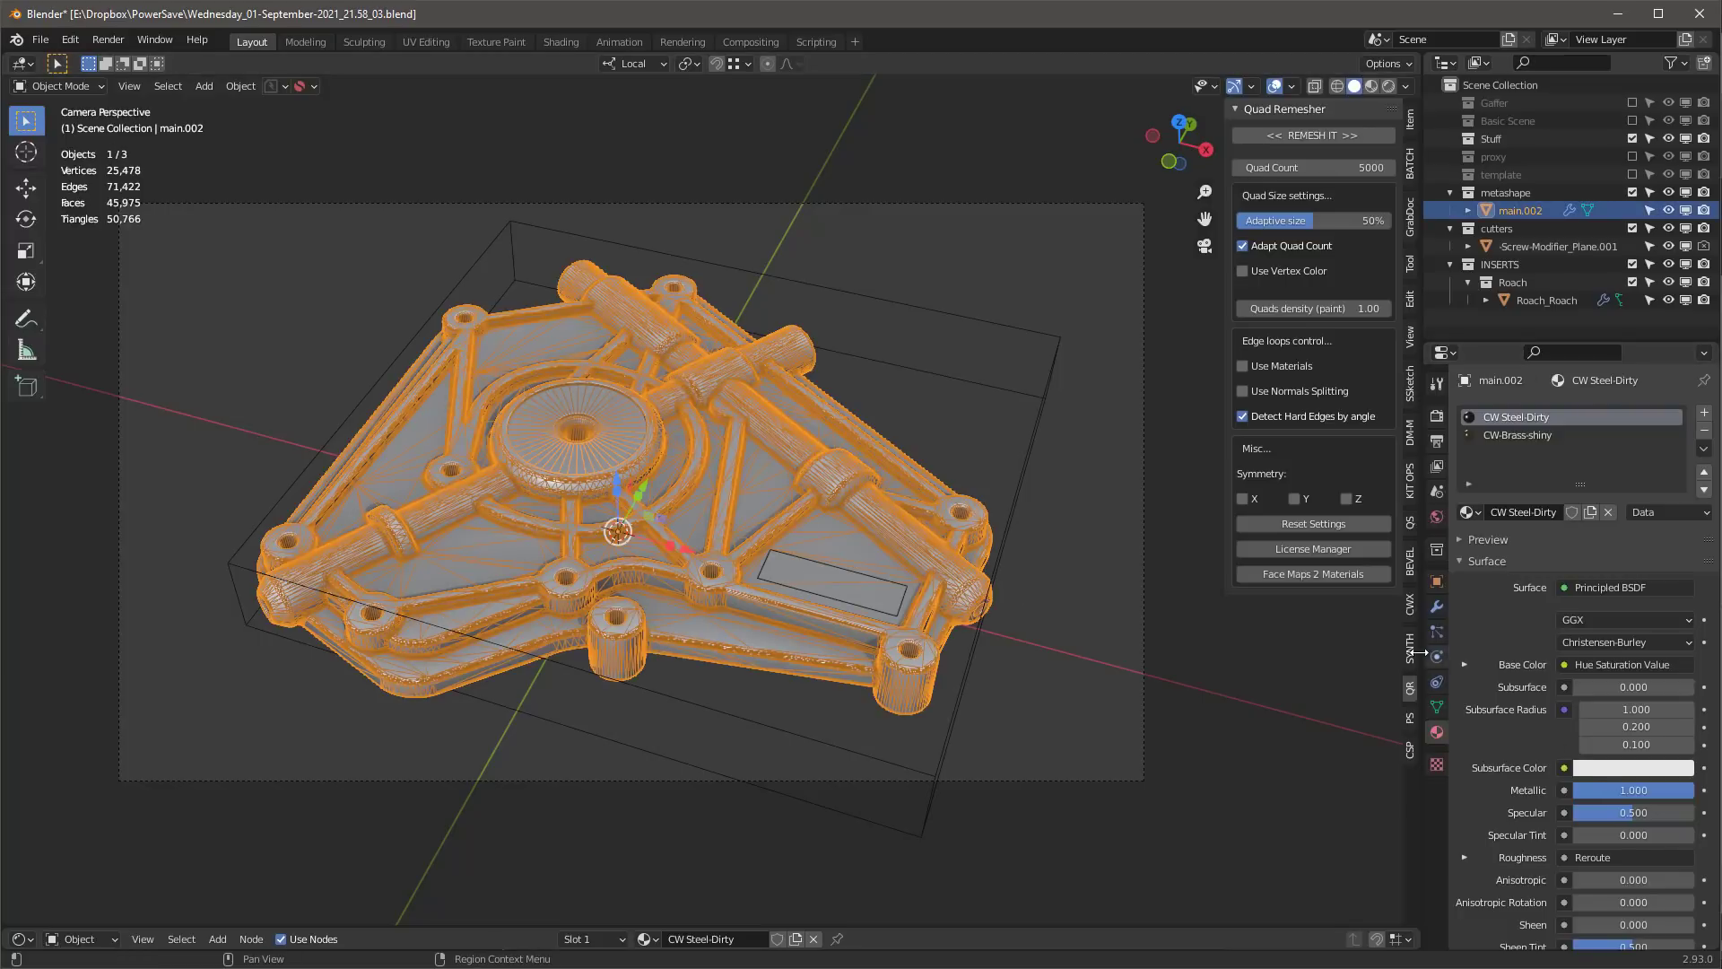
- Delete the Boolean modifier that cuts the screw holes from the main.002 plate
click(1436, 582)
click(1436, 607)
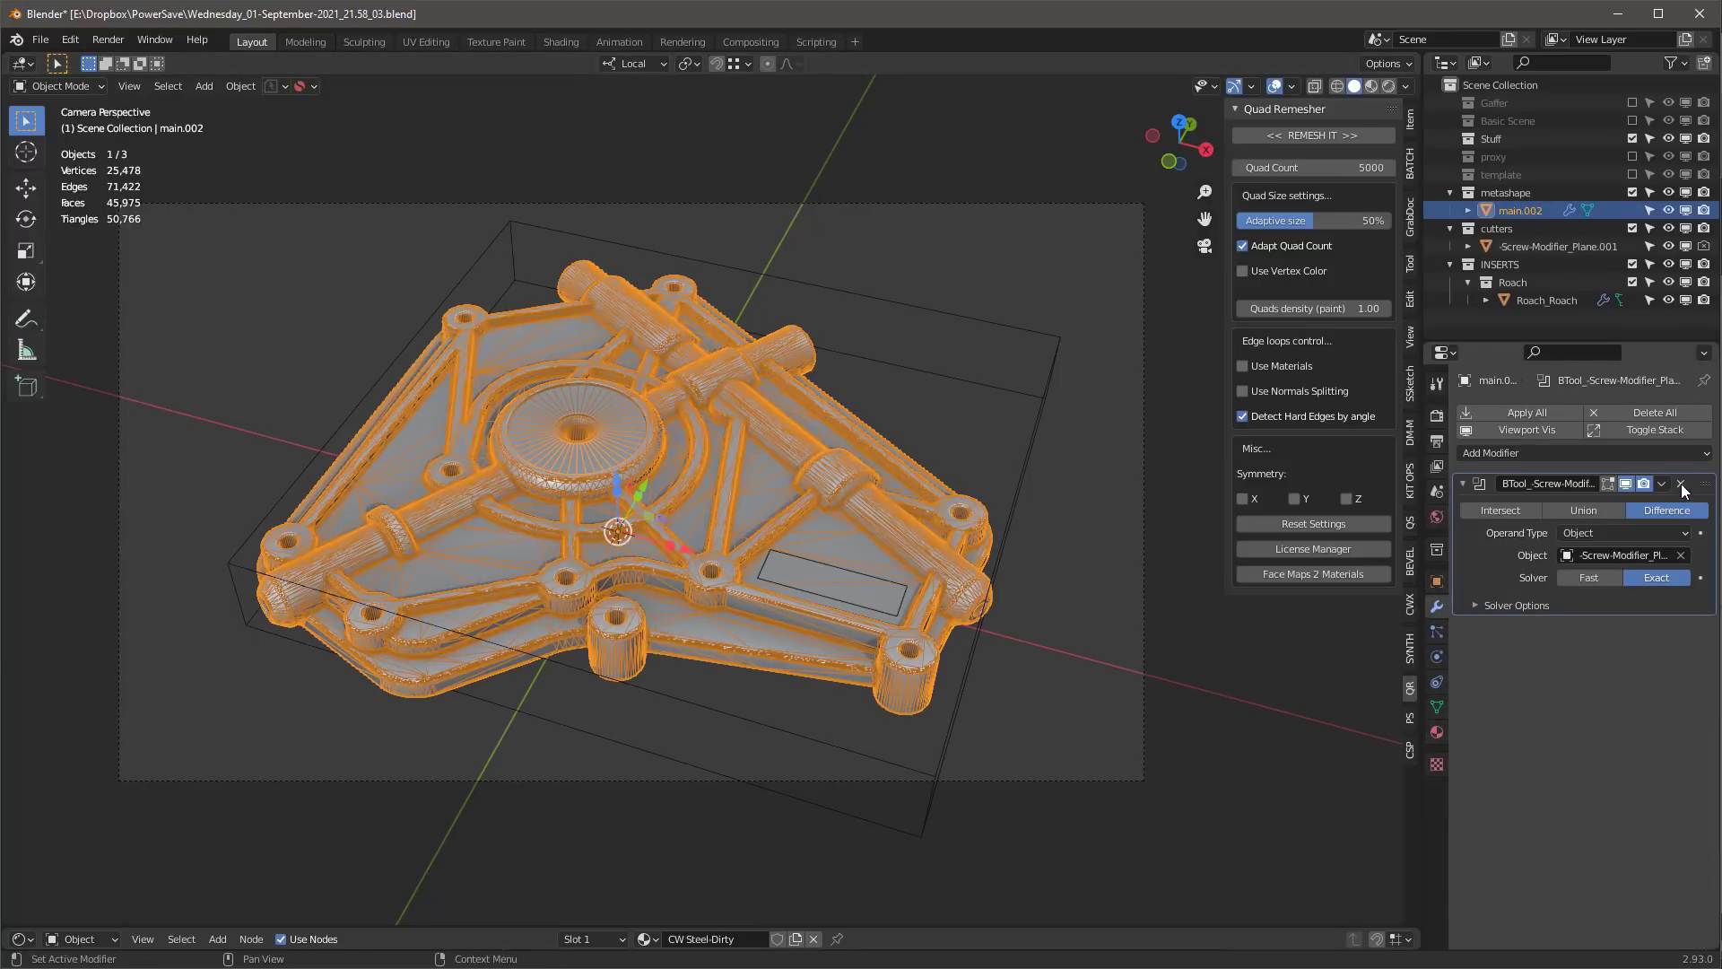
click(1682, 484)
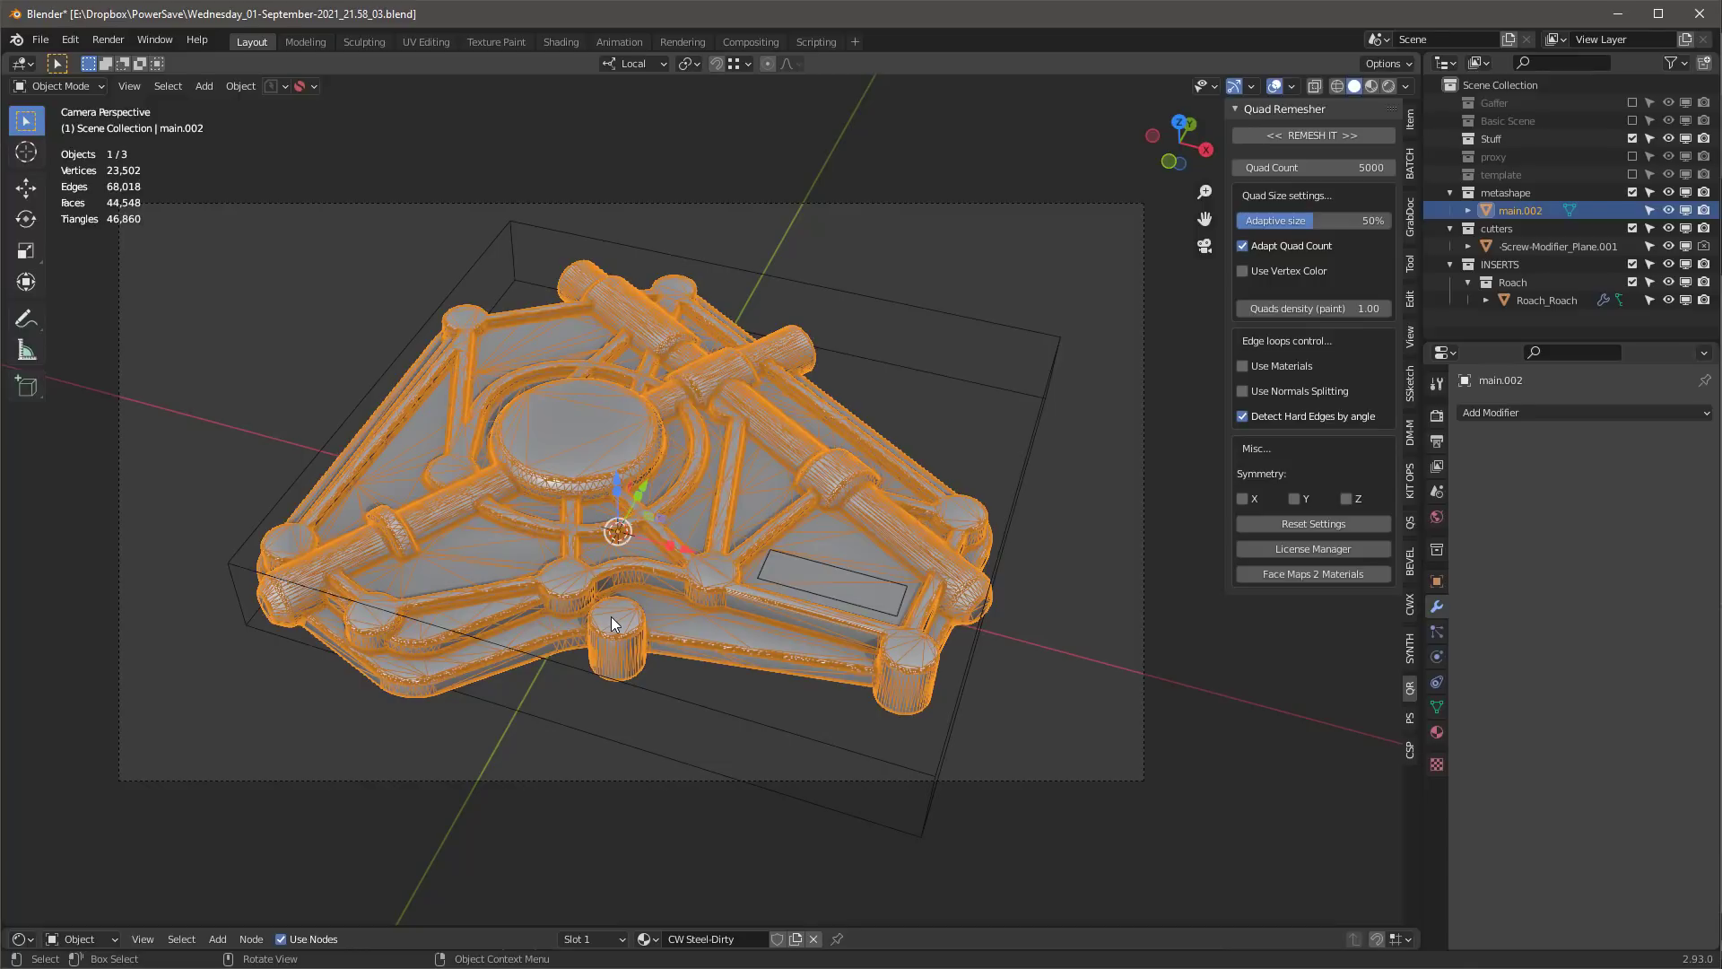
- Remesh the main.002 plate with Quad Remesher at a Quad Count of 10000 with Detect Hard Edges by angle disabled
click(1254, 416)
click(1360, 170)
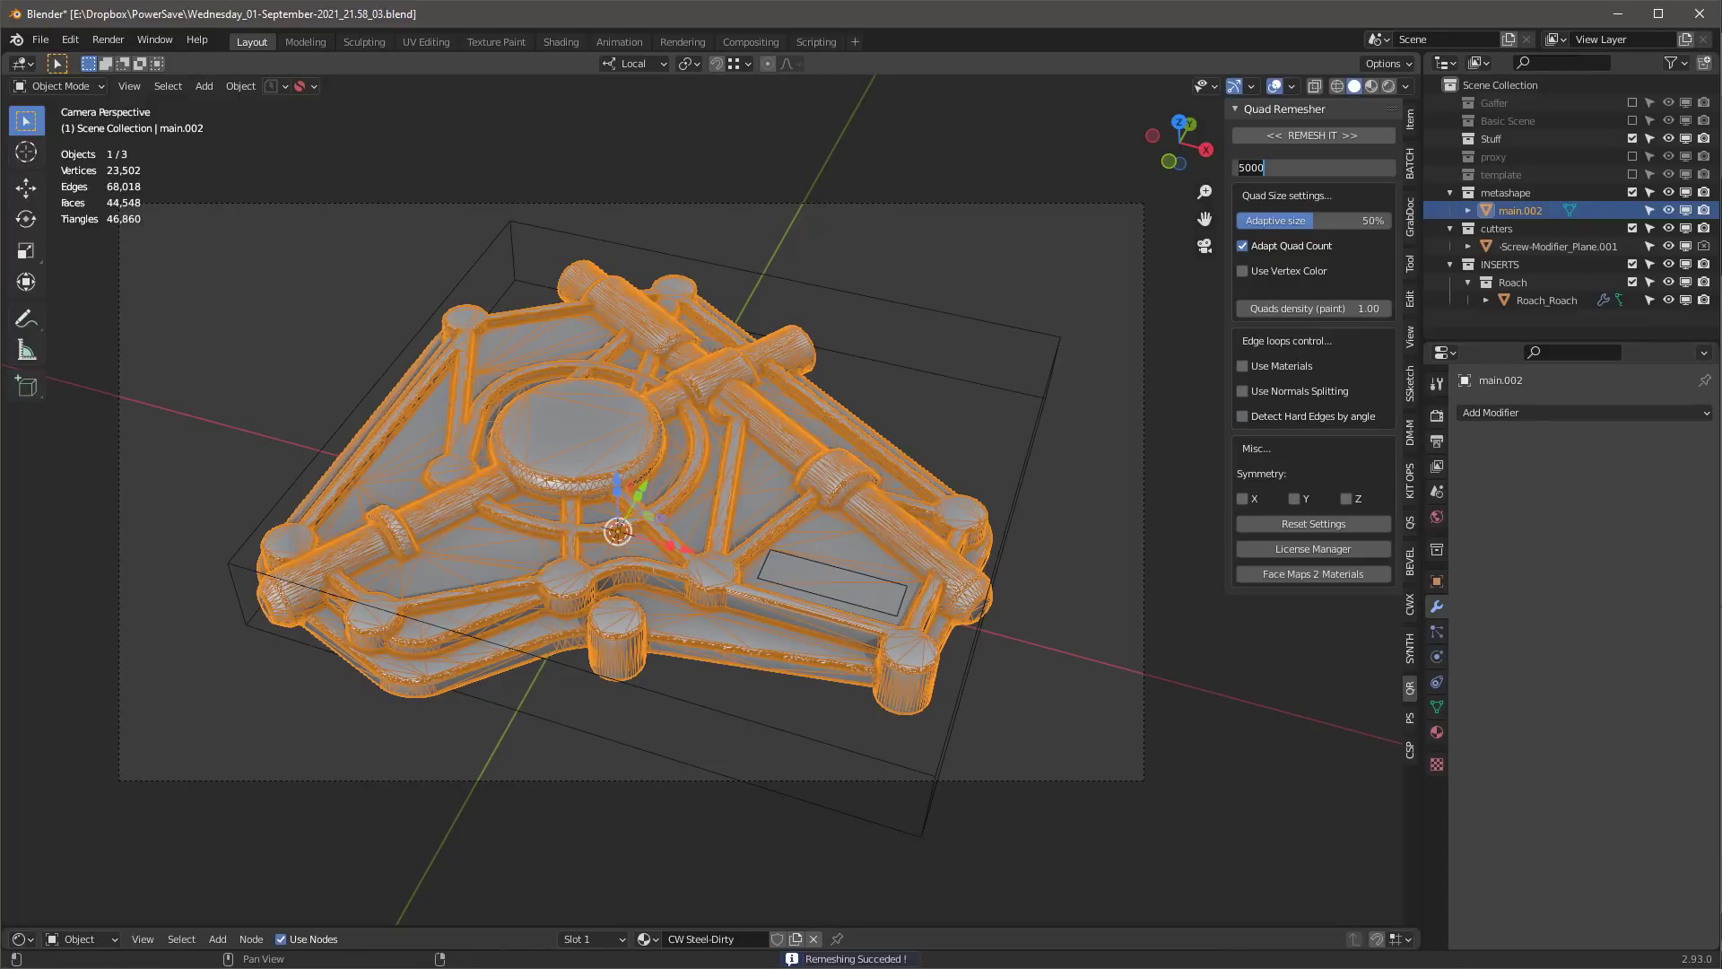
text(10000)
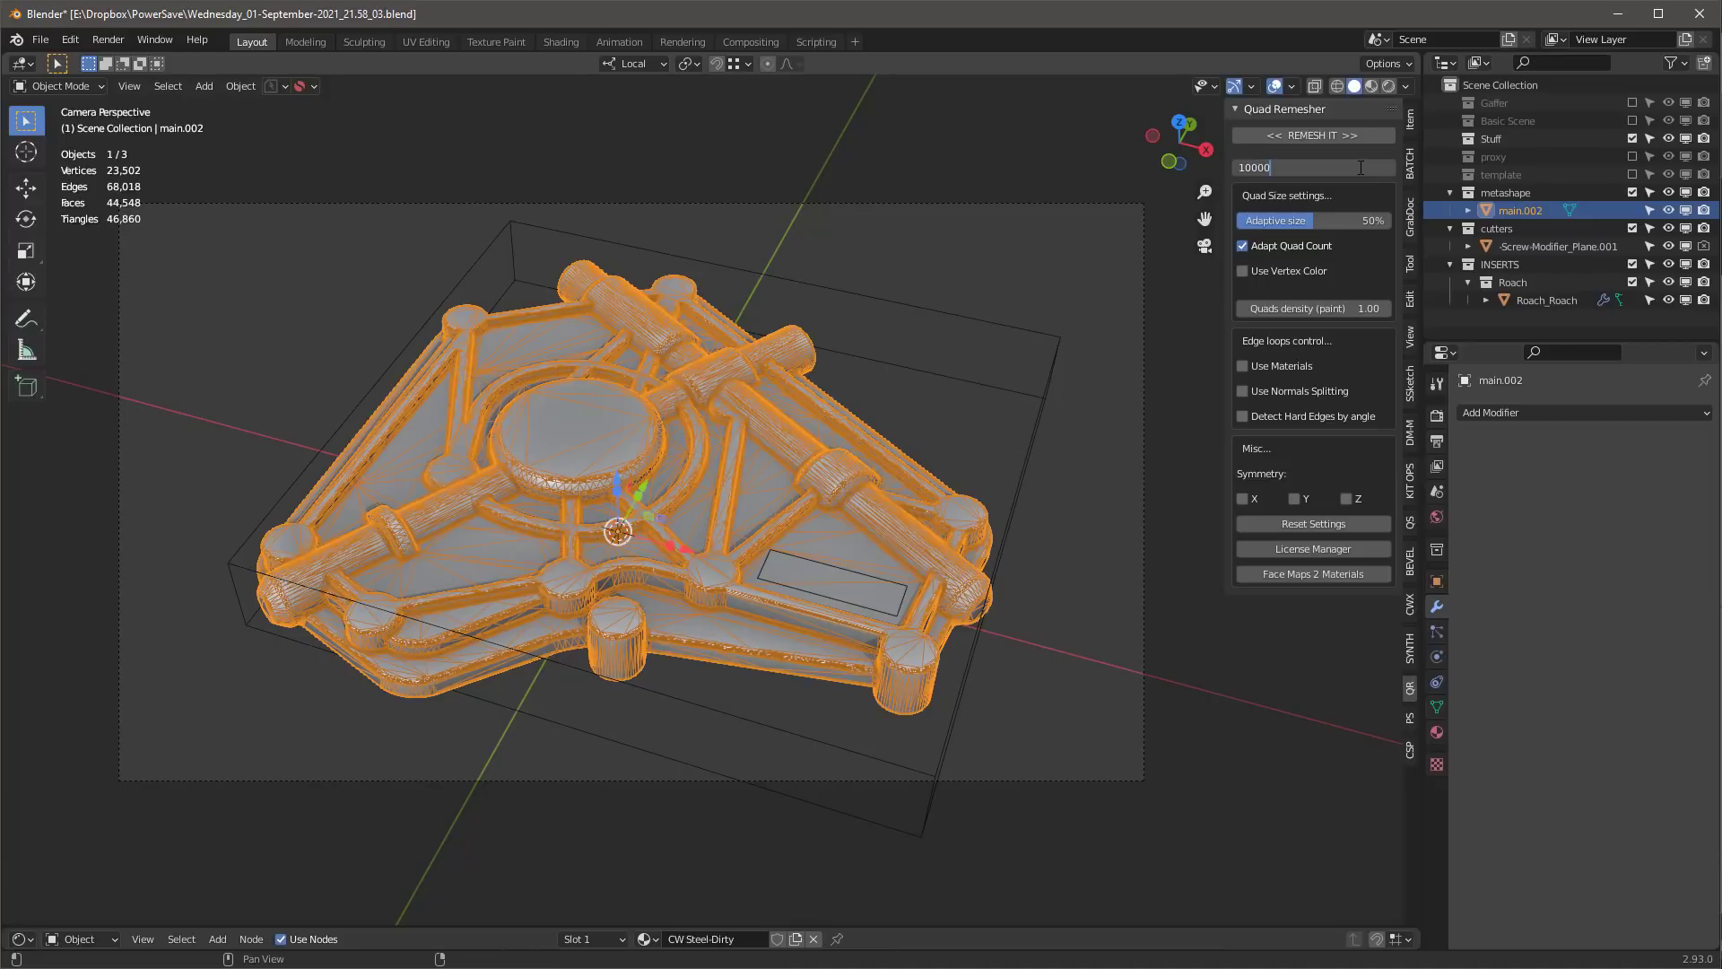
key(Return)
click(1306, 134)
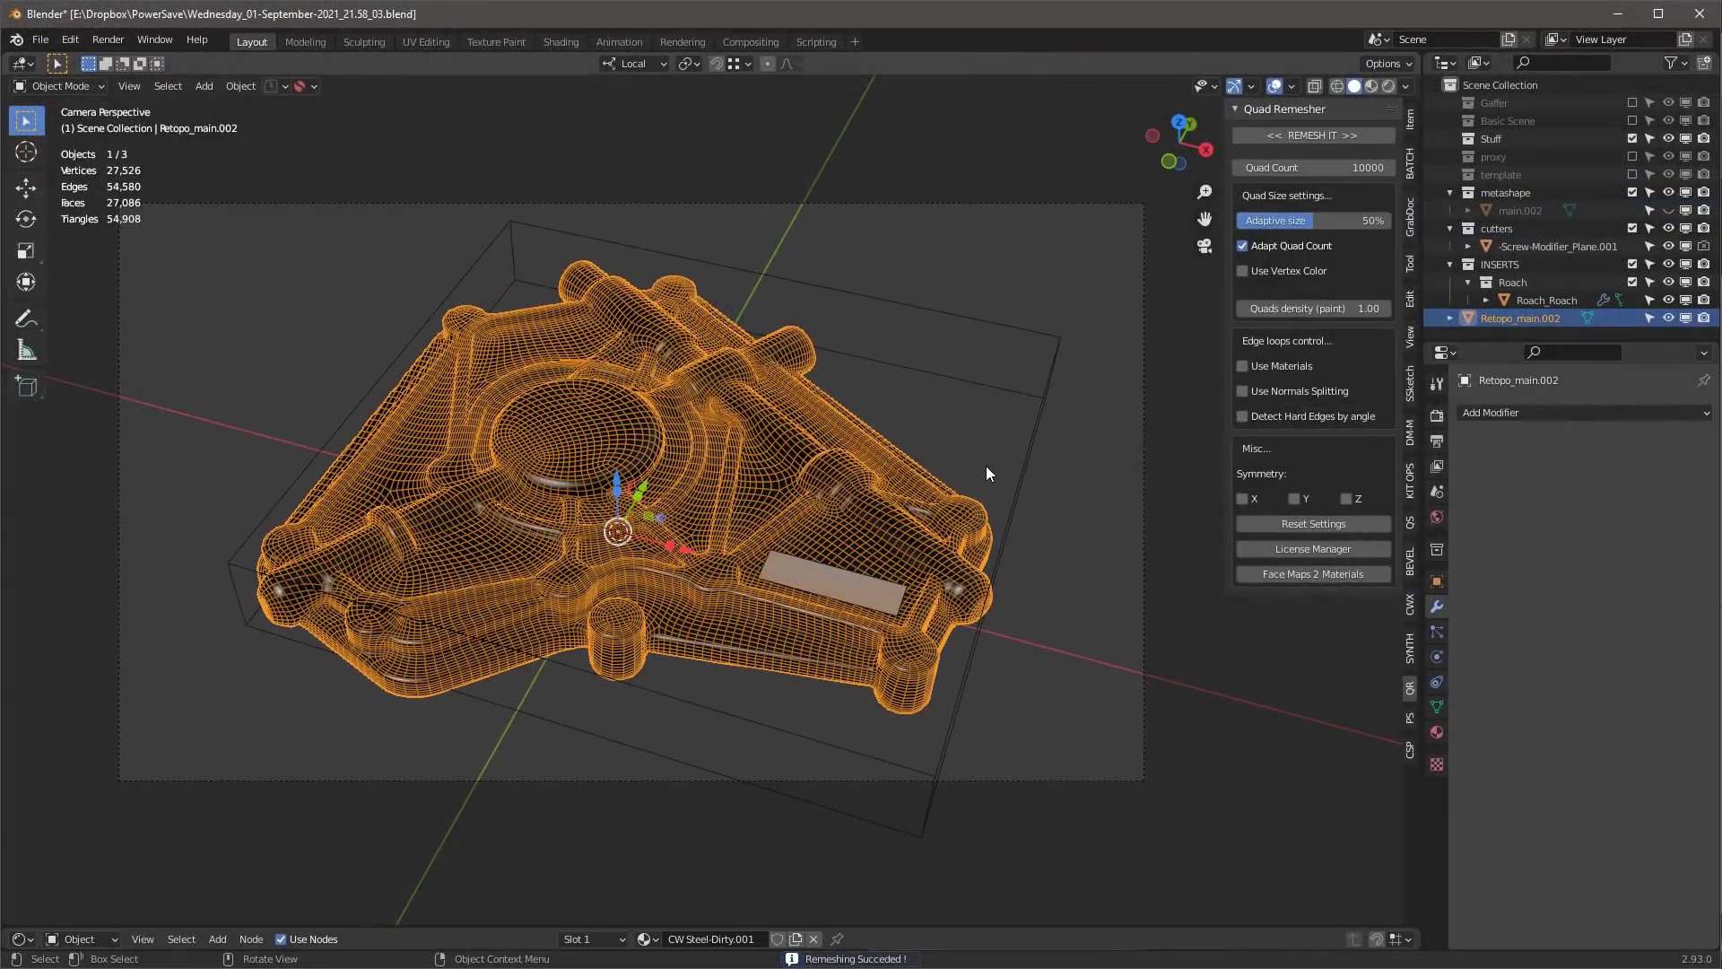
- Assign the CW Steel-Dirty material to the first slot of the remeshed plate and view it in Material Preview shading
middle_drag(987, 466, 1026, 492)
click(646, 940)
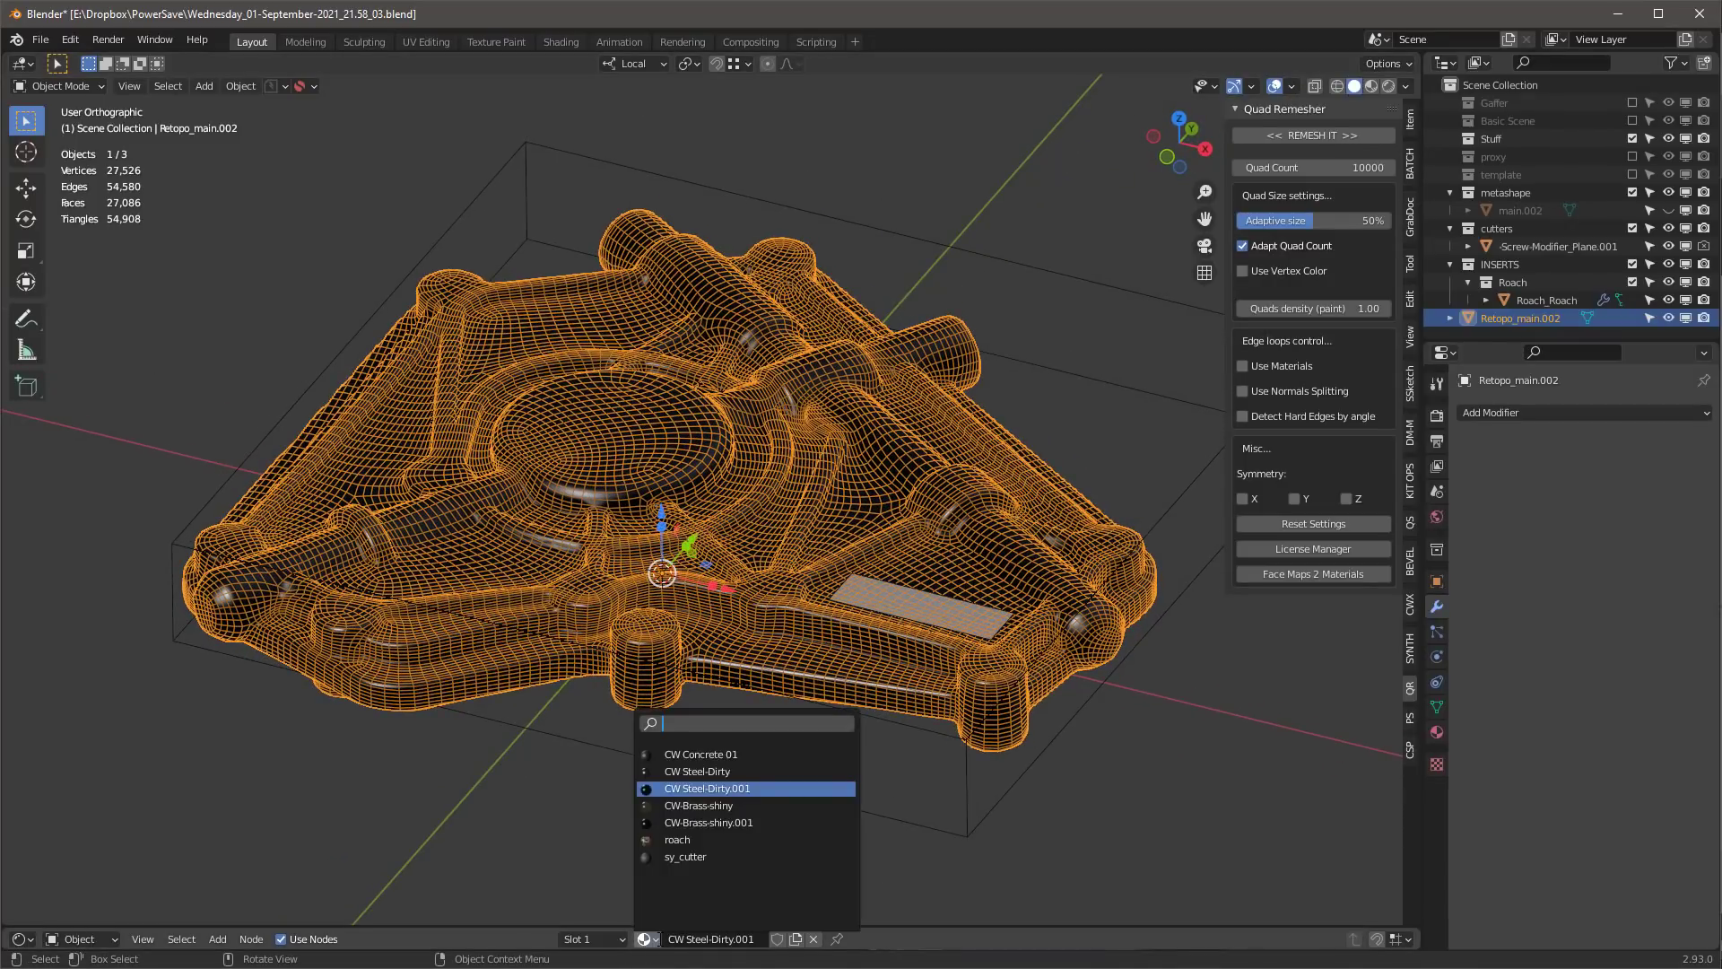
click(685, 856)
click(633, 939)
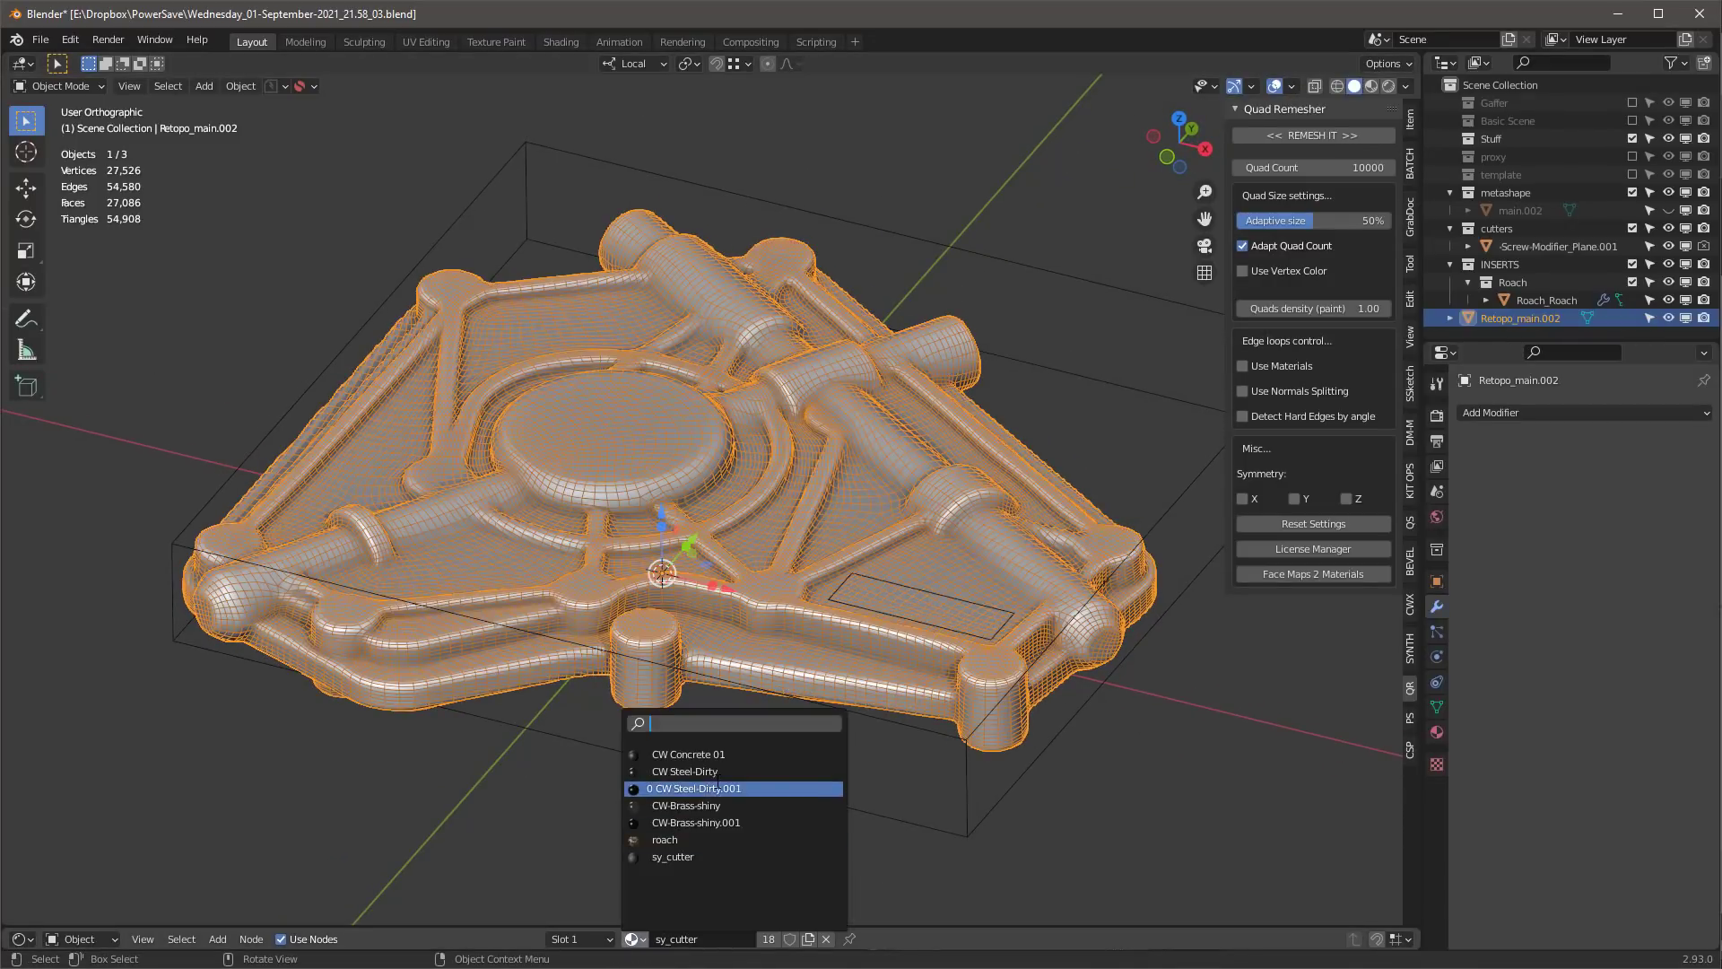
click(721, 771)
key(z)
key(shift+alt+z)
mouse_move(1040, 538)
middle_down()
mouse_move(1015, 439)
mouse_move(987, 423)
mouse_move(1069, 420)
mouse_move(1057, 432)
middle_up()
key(shift+alt+z)
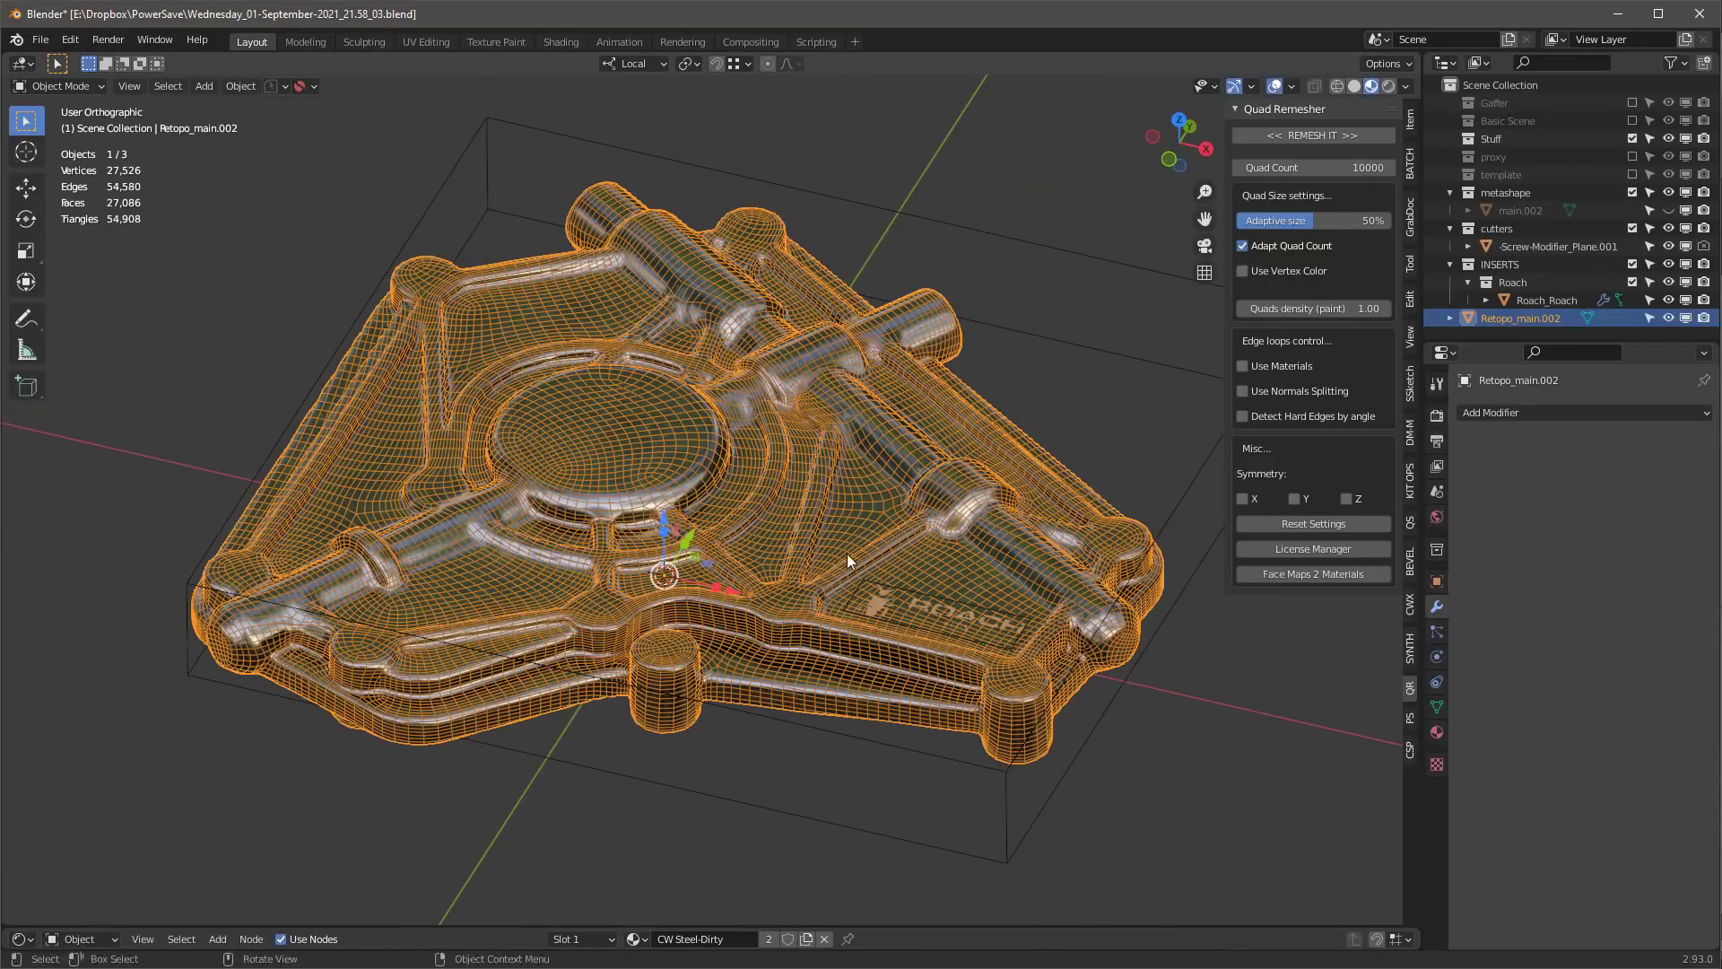
mouse_move(838, 535)
middle_down()
mouse_move(755, 606)
mouse_move(857, 530)
mouse_move(812, 524)
mouse_move(838, 519)
mouse_move(853, 539)
middle_up()
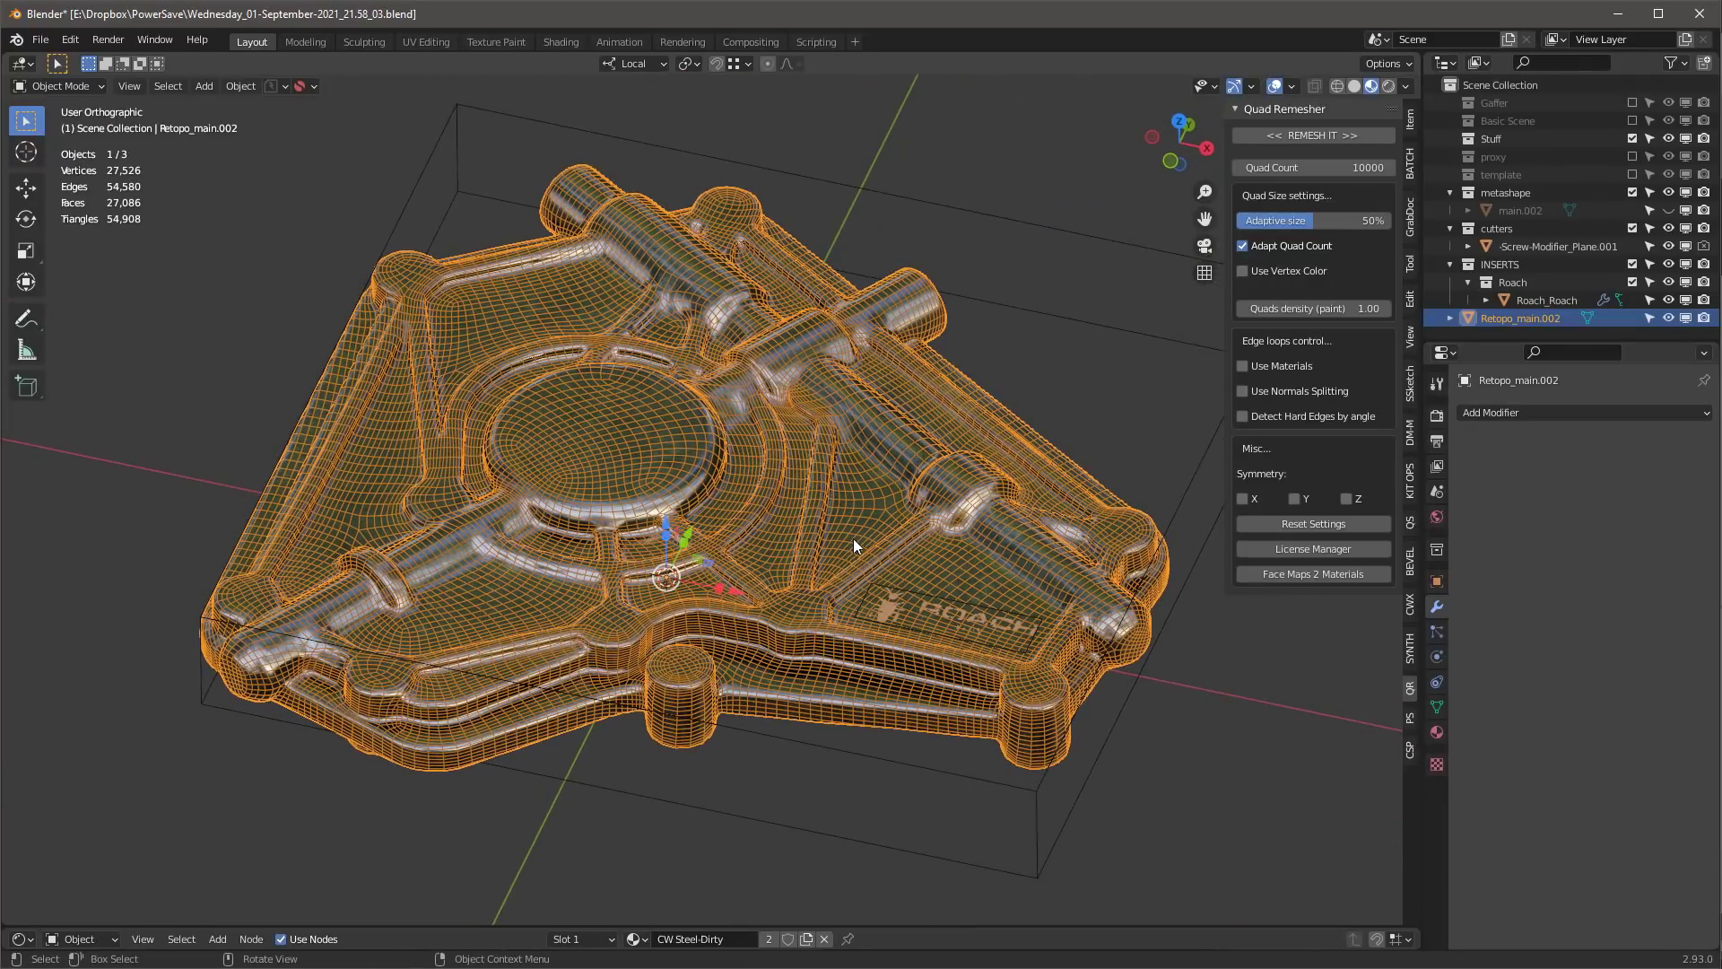
- Cut the screw holes into the remeshed plate with a Boolean difference from the -Screw-Modifier_Plane.001 cutter, then deselect everything and hide the overlays
click(1001, 217)
shift+click(850, 325)
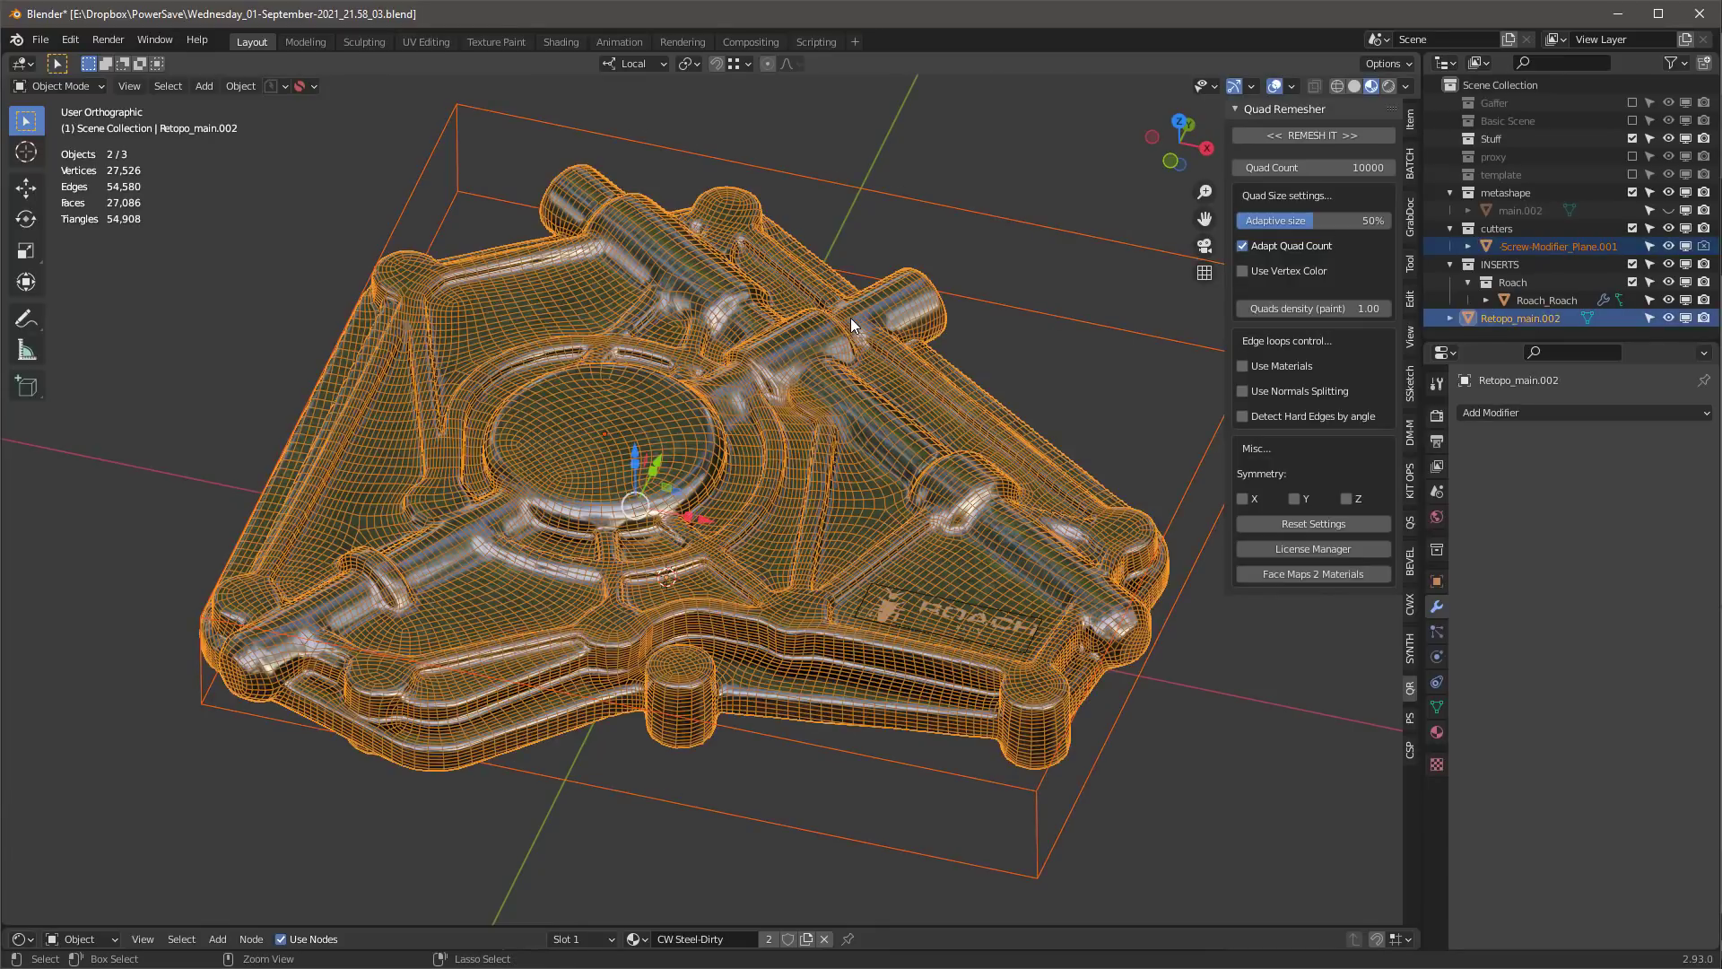
key(ctrl+KP_Subtract)
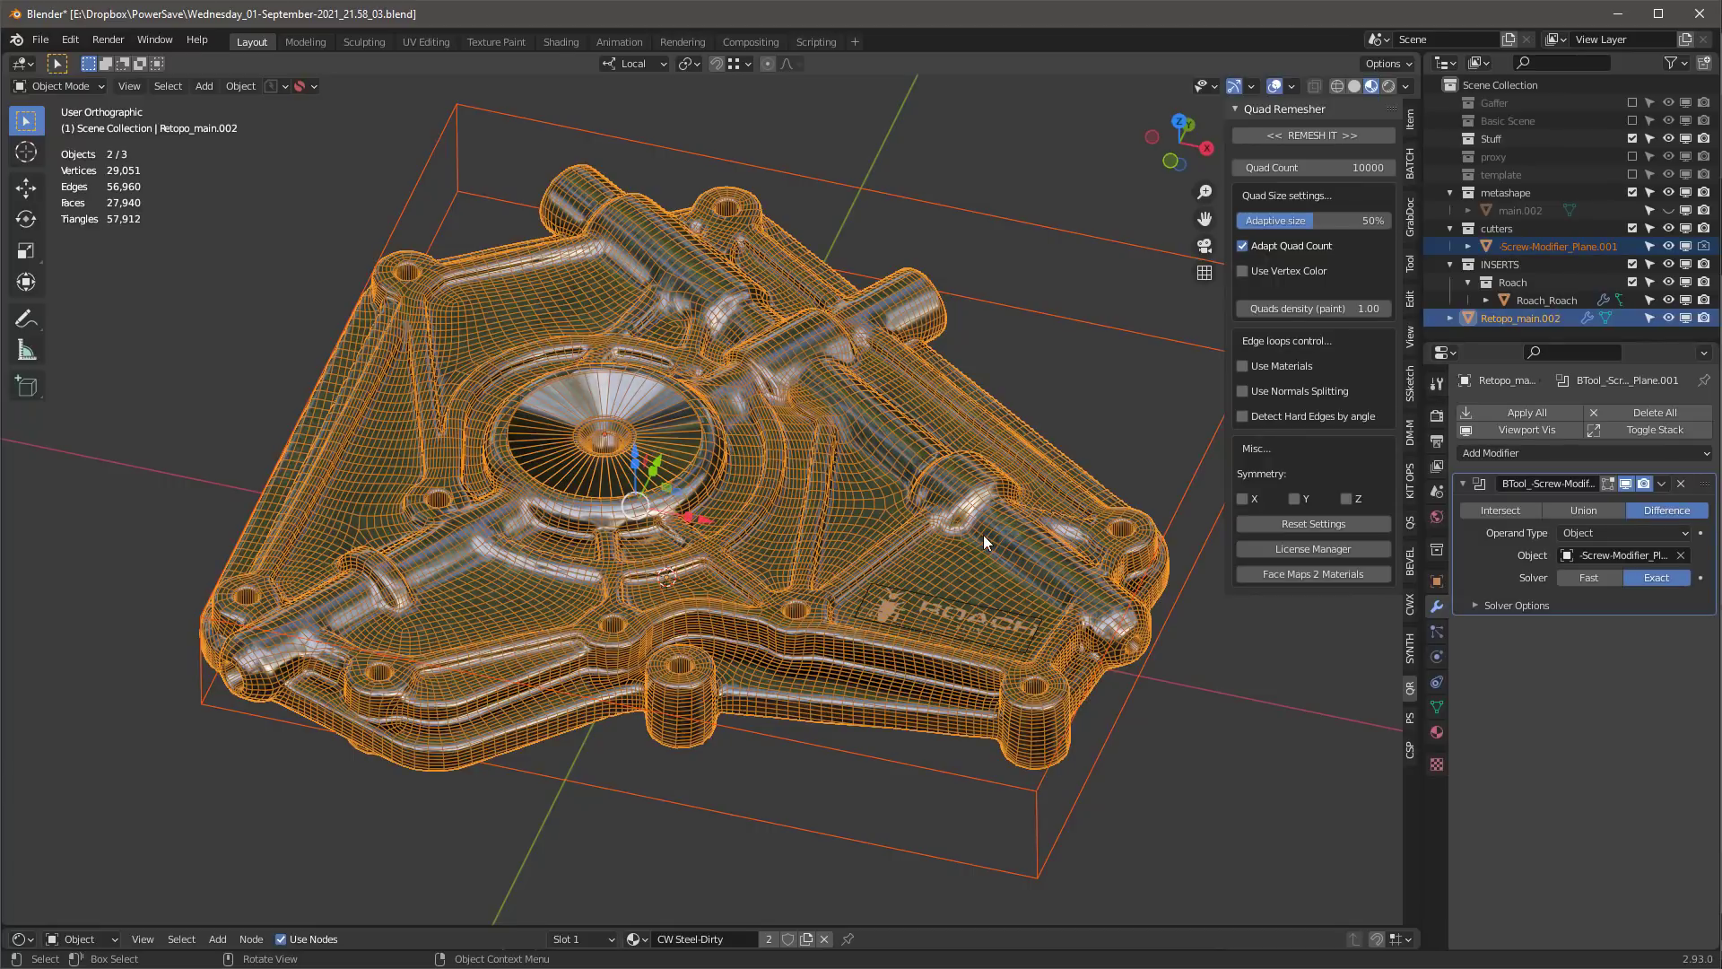
shift+middle_drag(973, 522, 936, 552)
key(alt+a)
key(alt+shift+z)
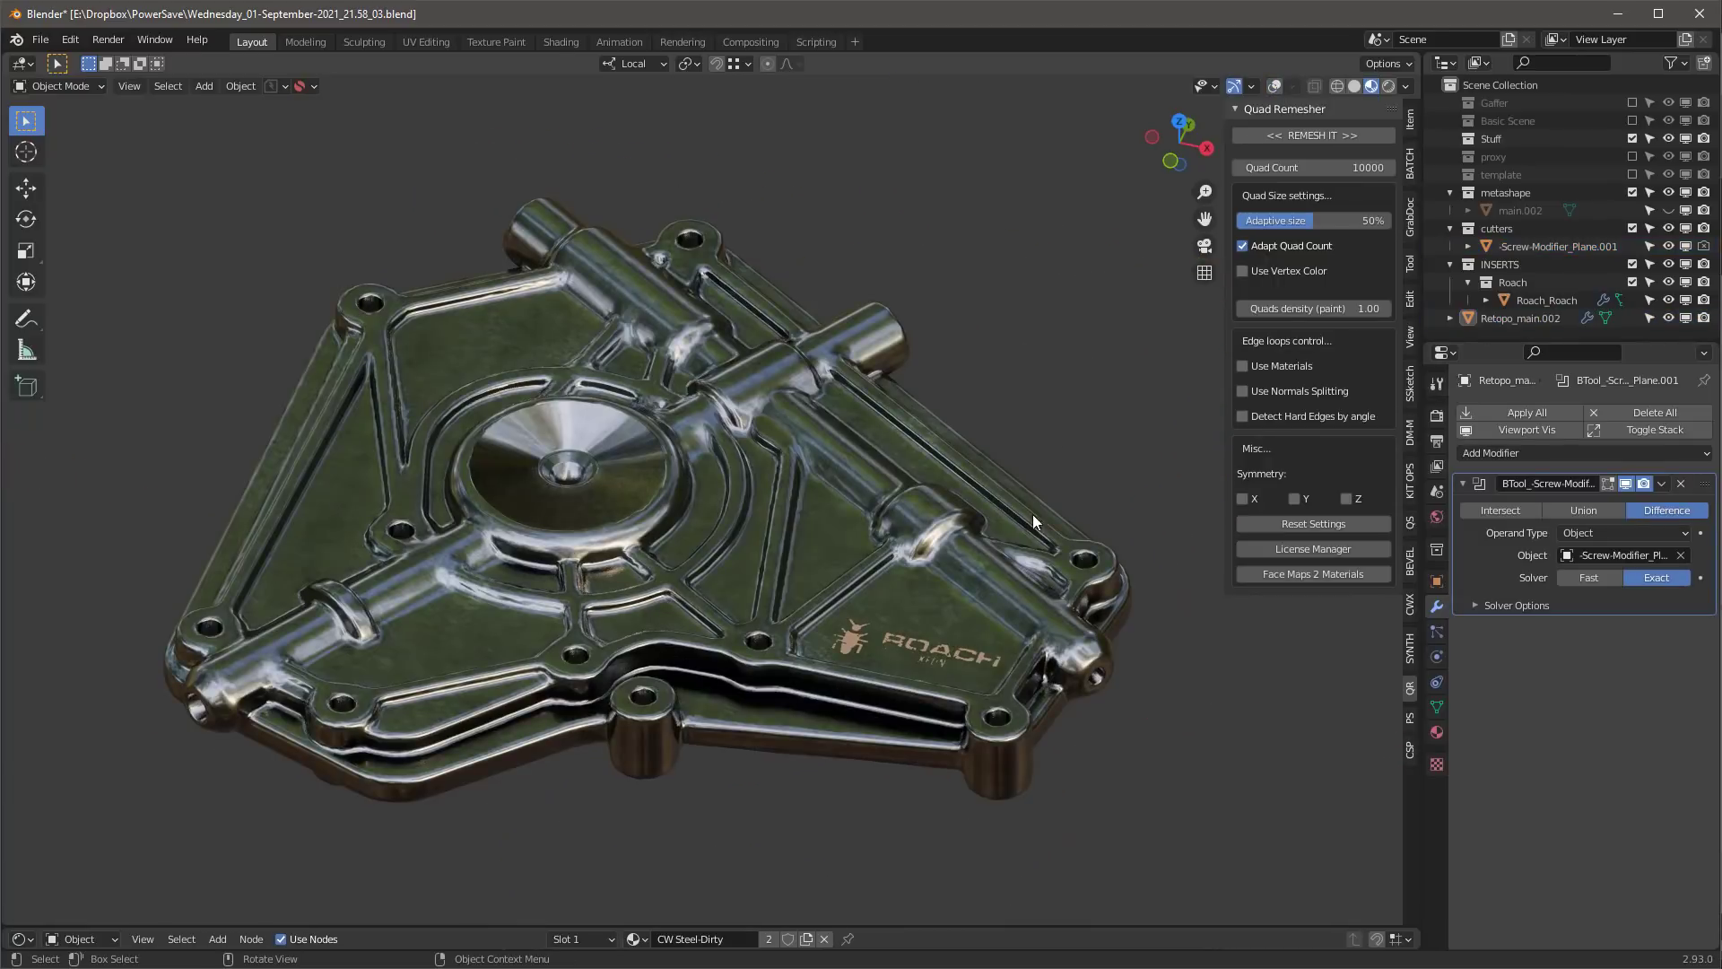
middle_drag(1032, 514, 977, 529)
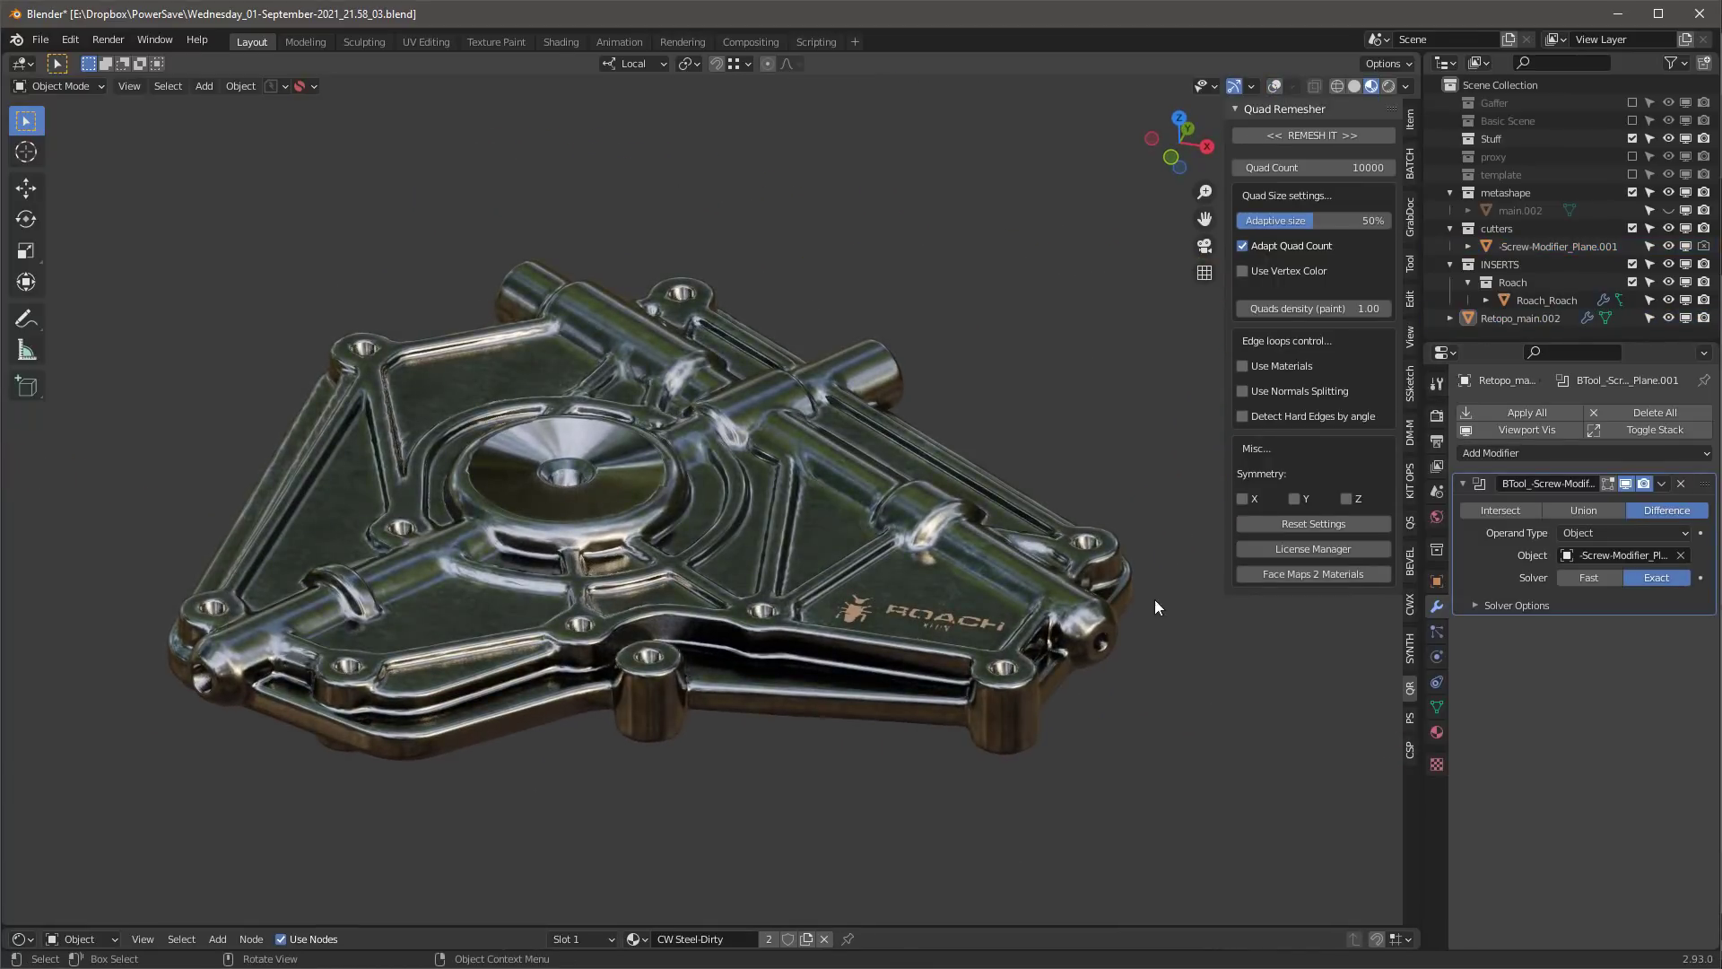
- Show the remeshed plate in Rendered shading and replace its second material slot with CW-Brass-shiny
click(886, 668)
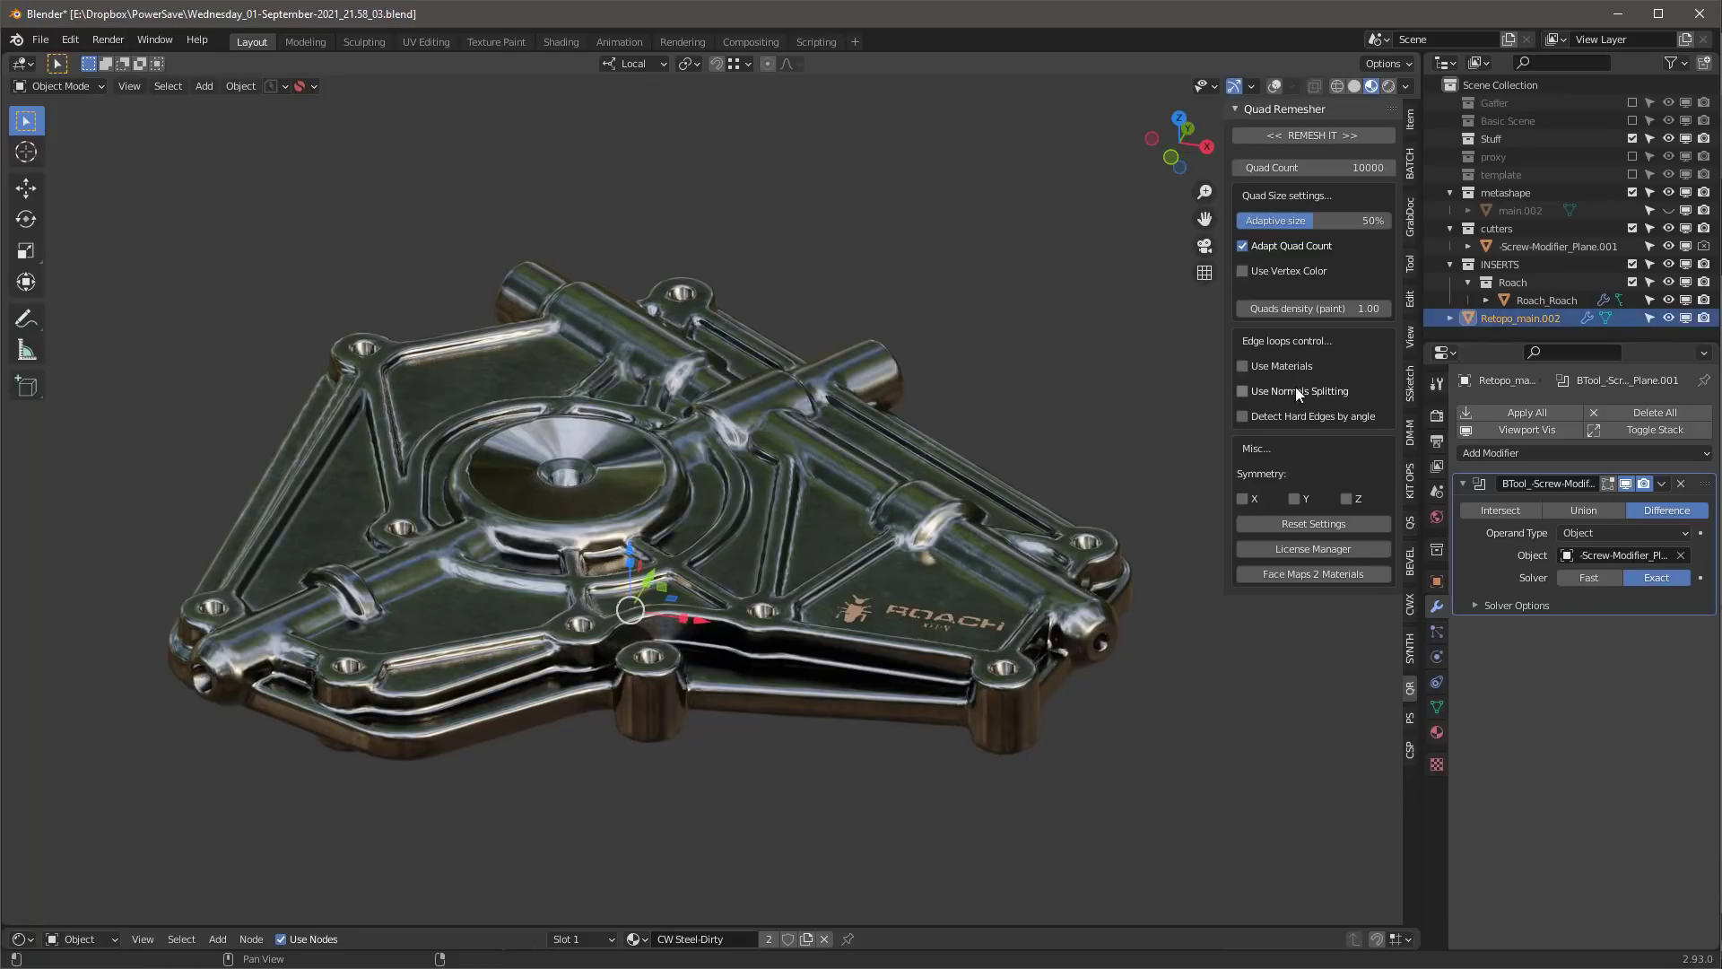
click(1437, 732)
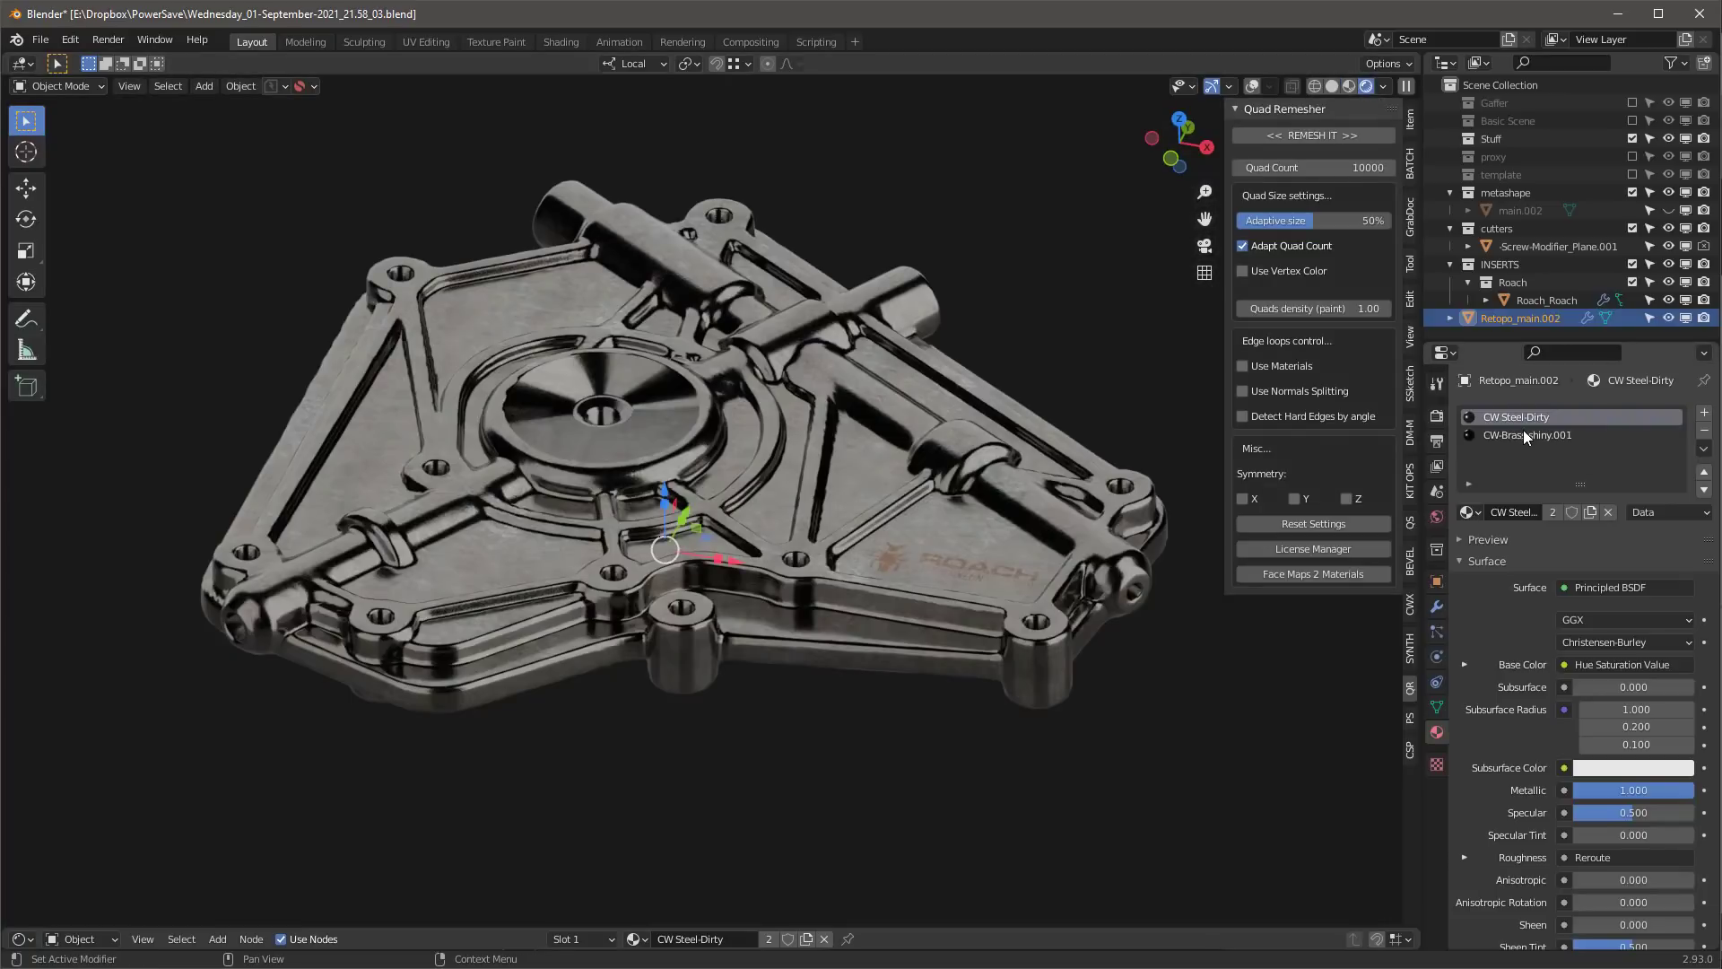
click(1523, 434)
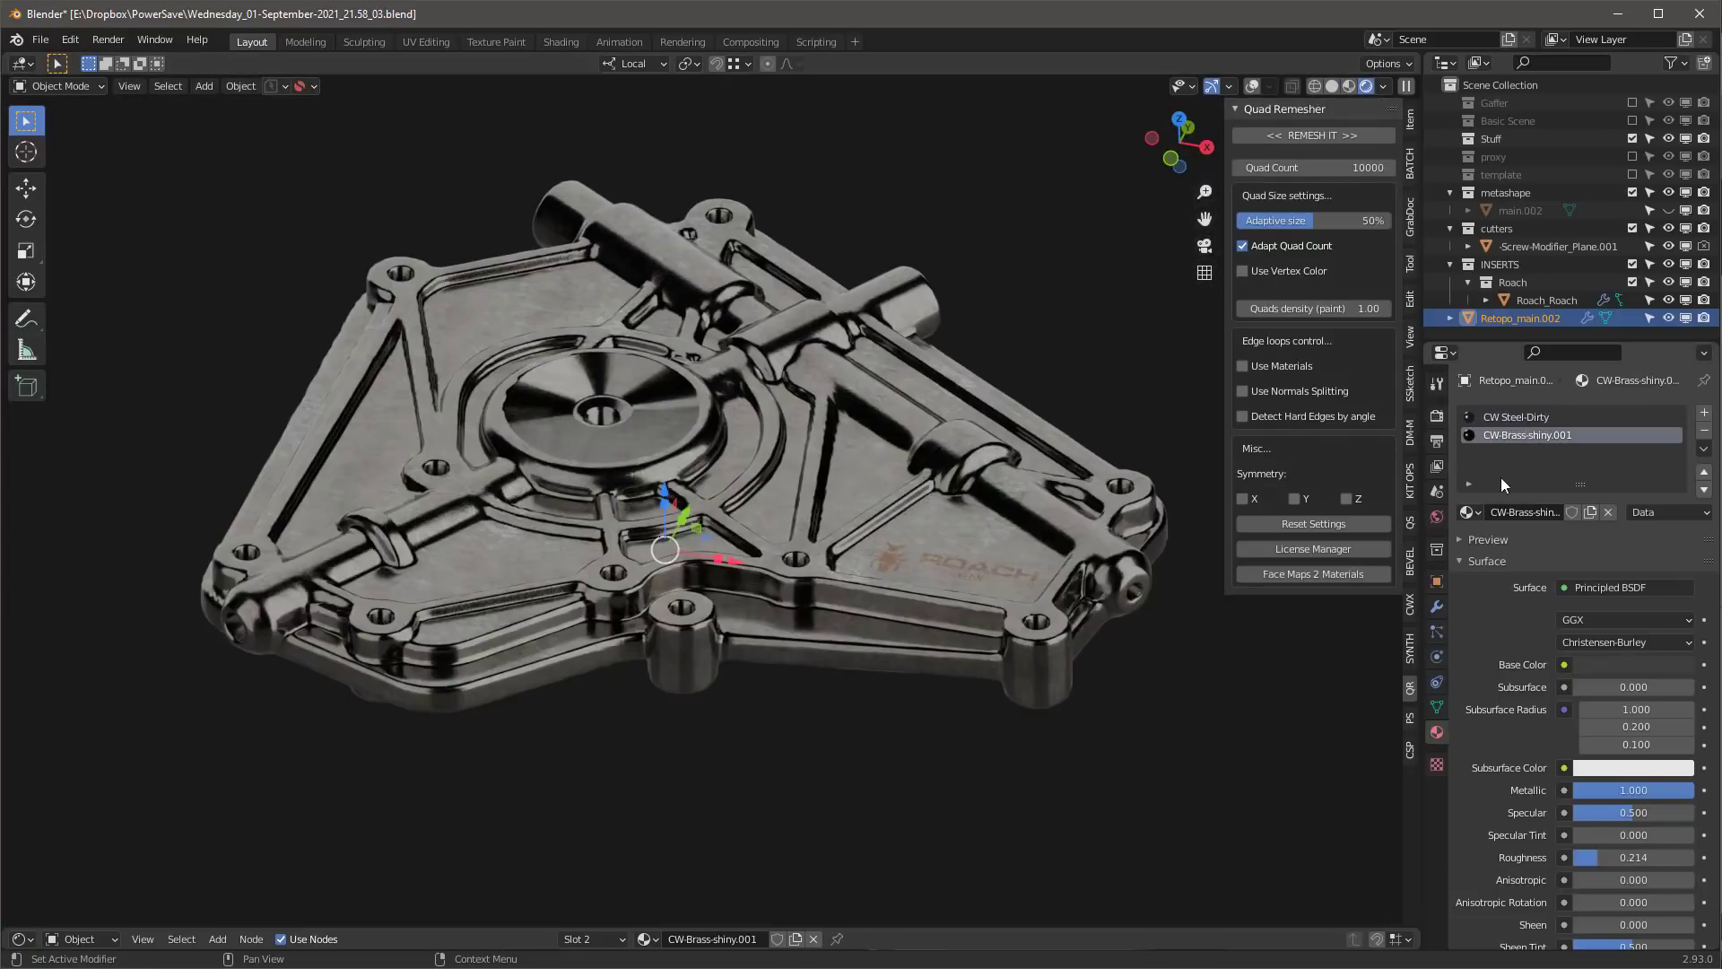
click(1469, 513)
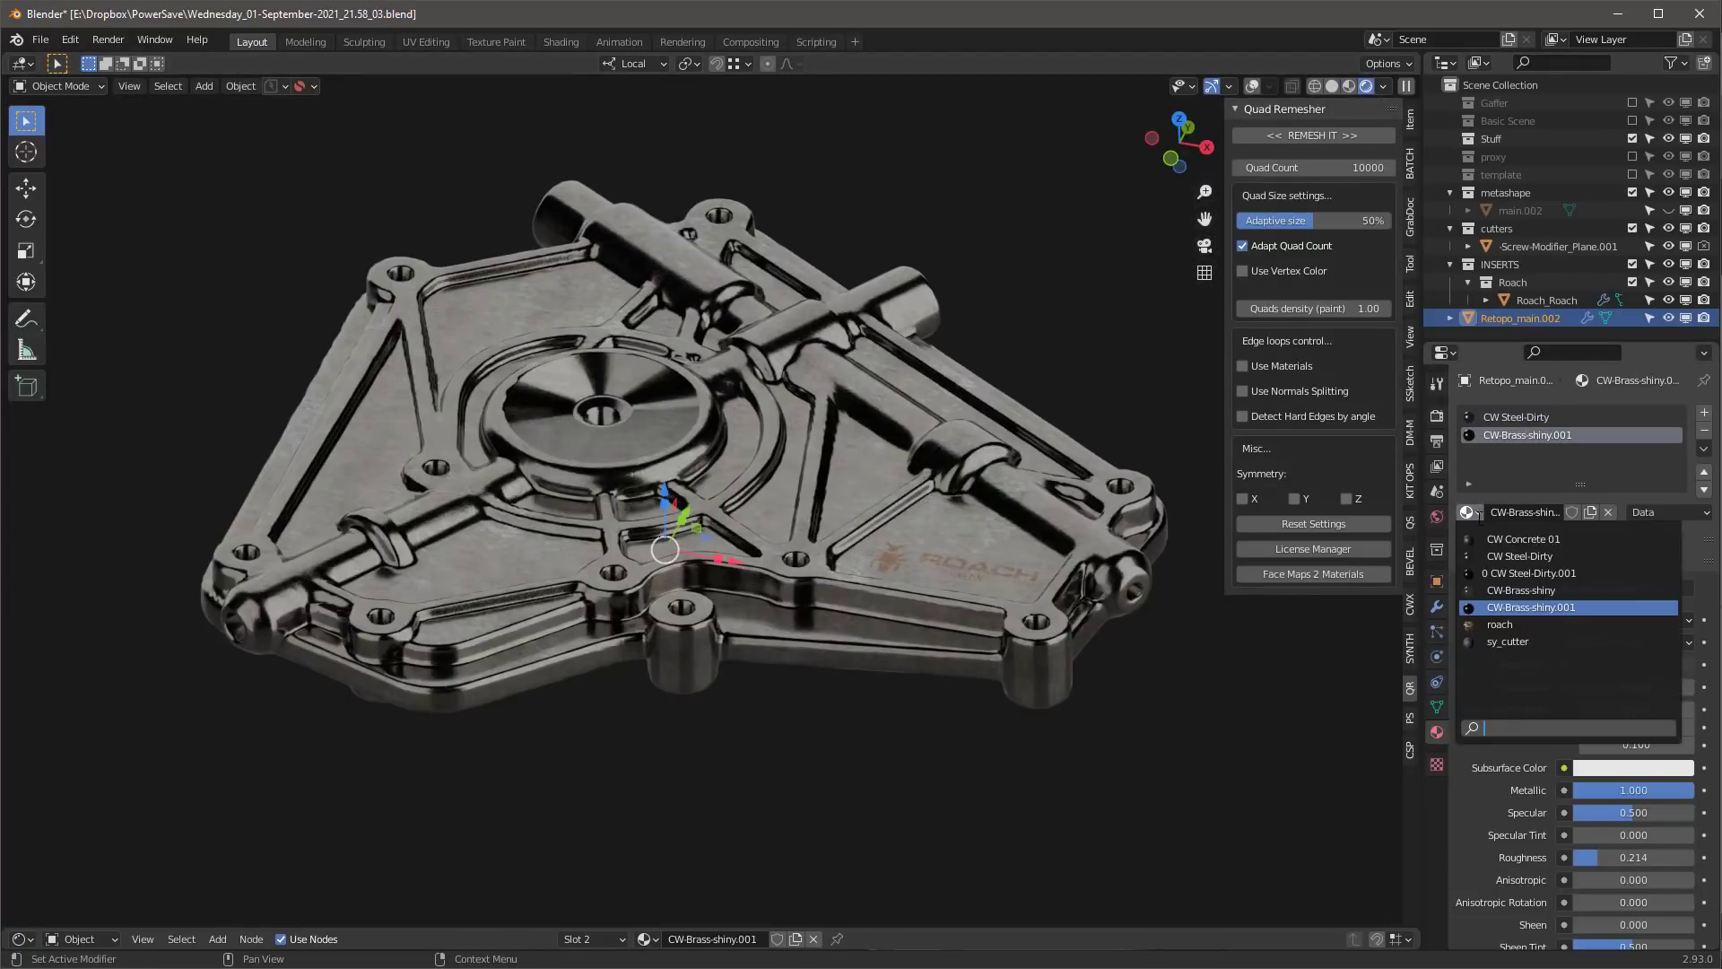
click(1505, 591)
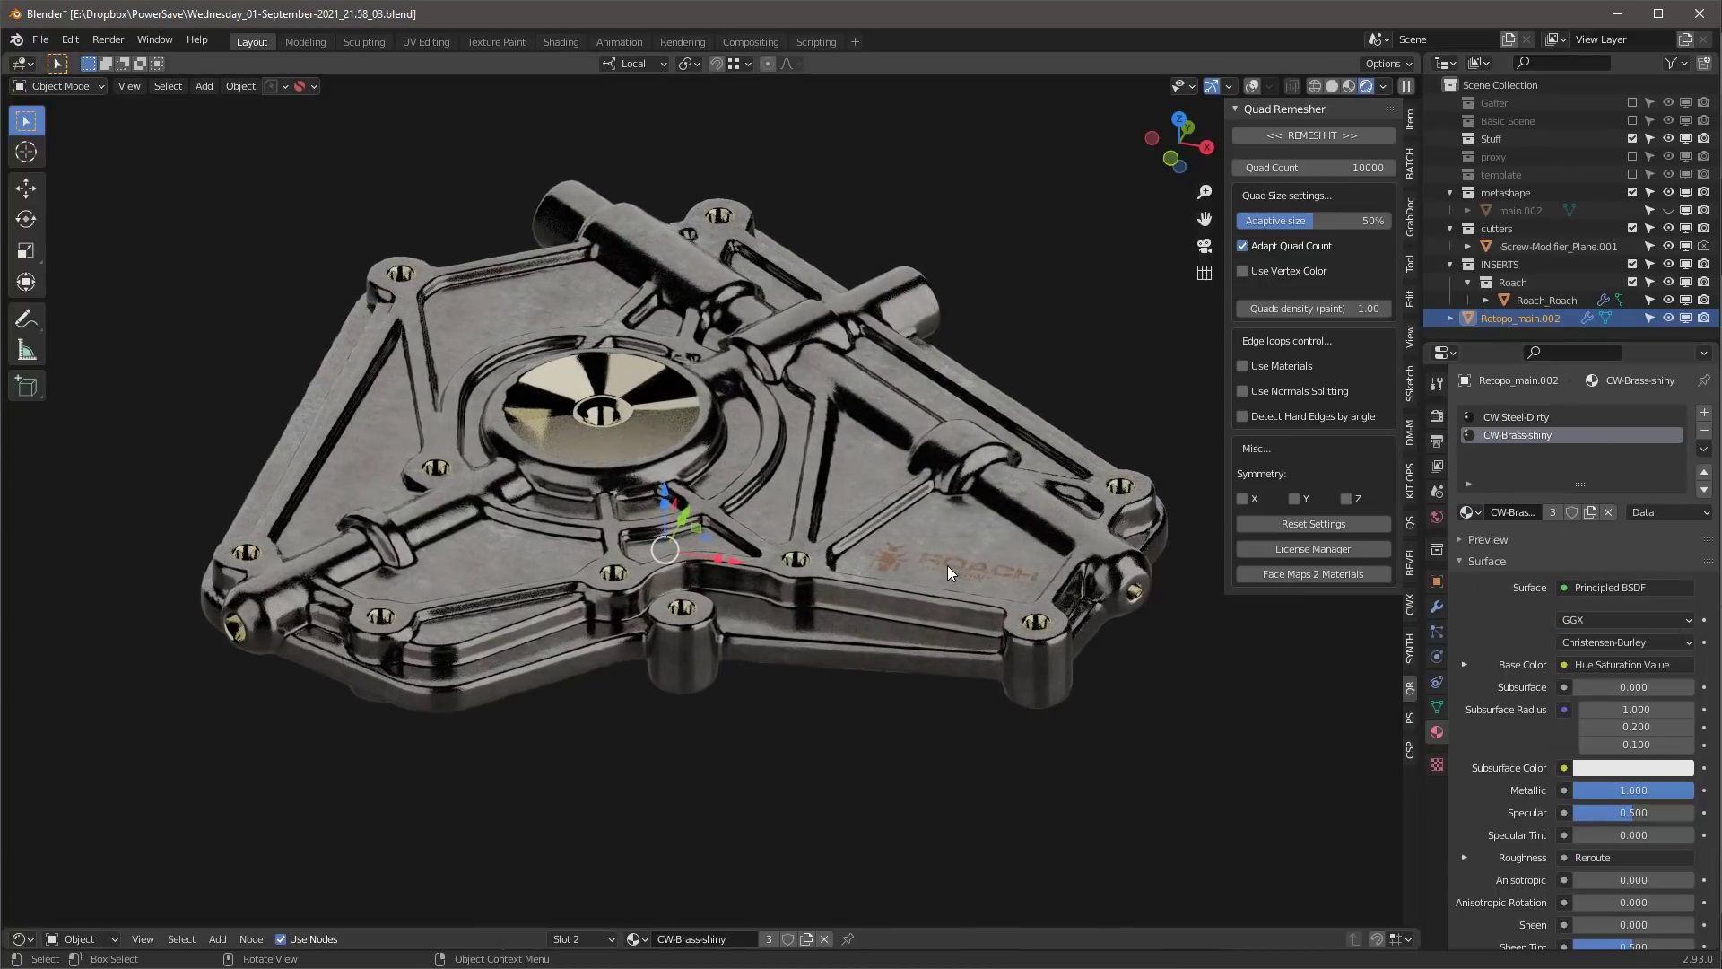
- Return to the scene camera, fit its frame in the view and re-enable the Gaffer and Basic Scene collections
key(KP_0)
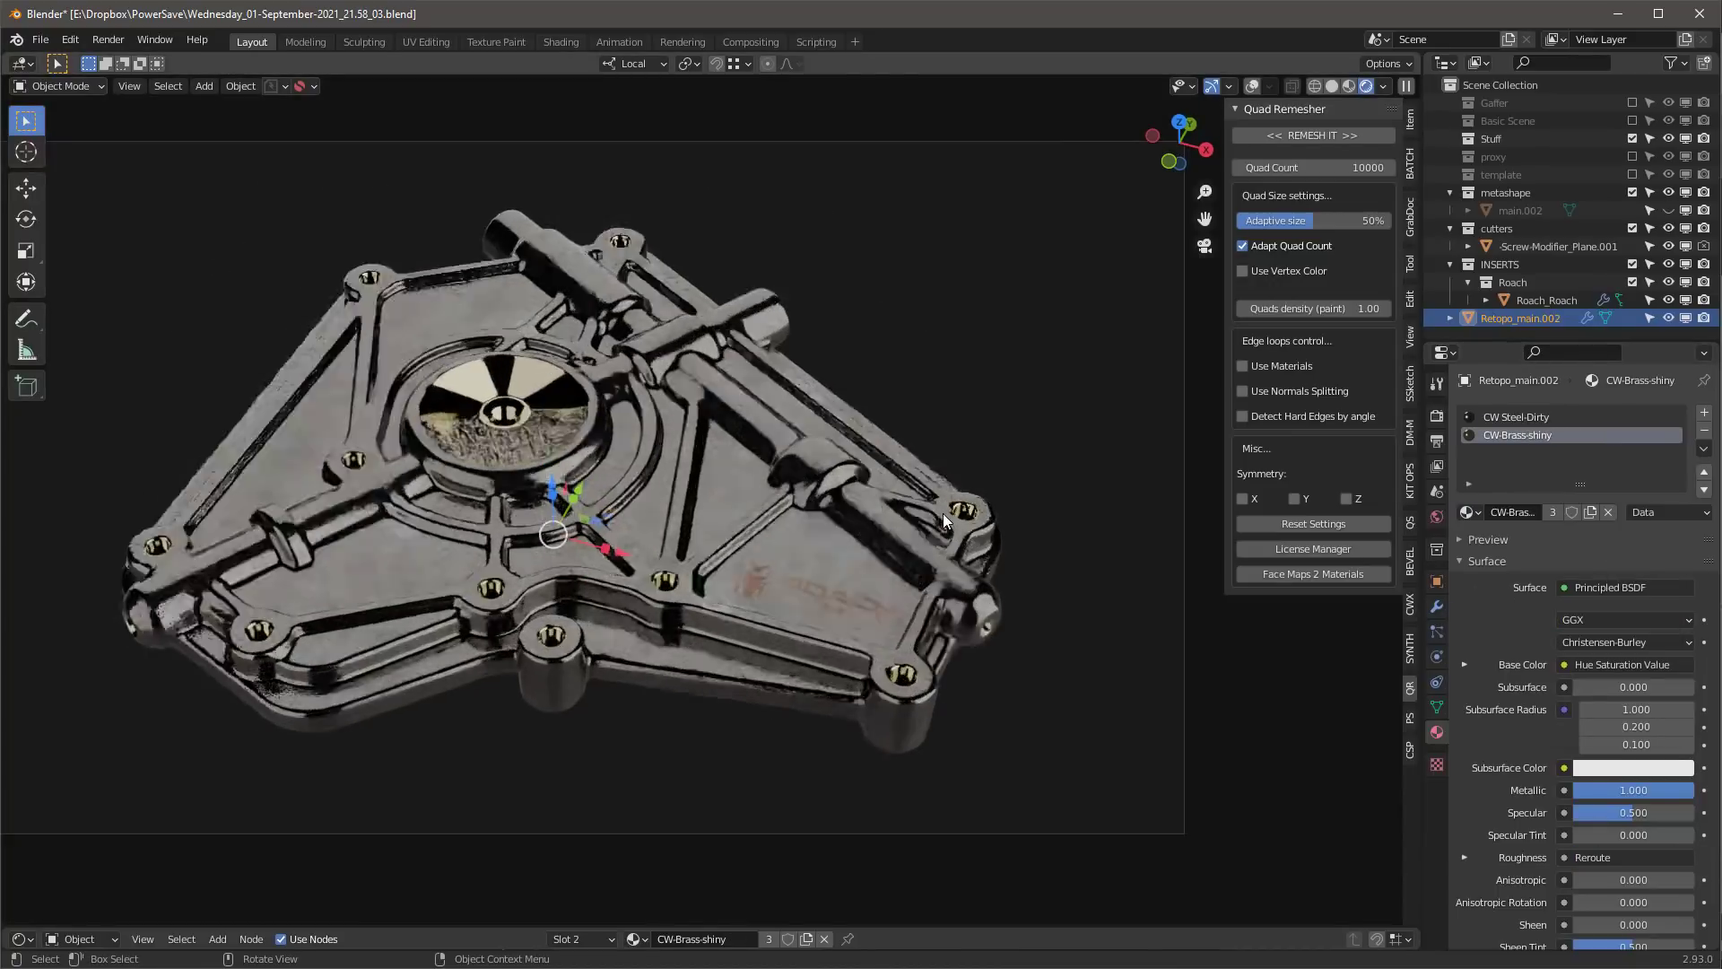
key(Home)
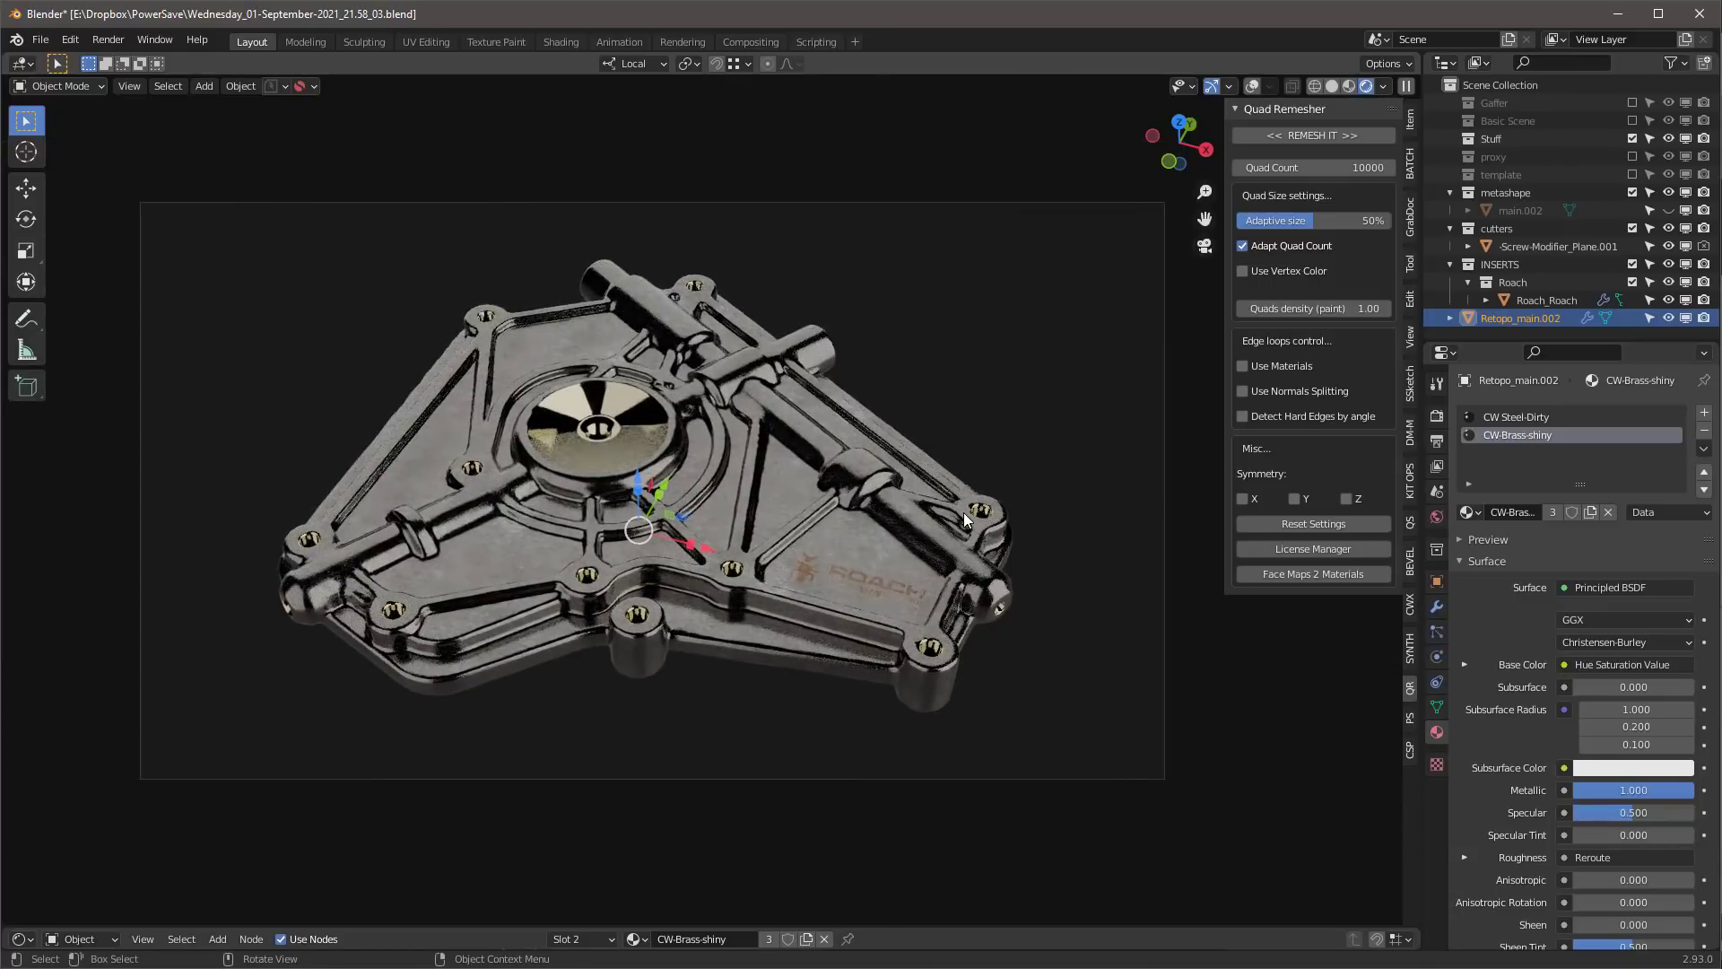
click(1632, 102)
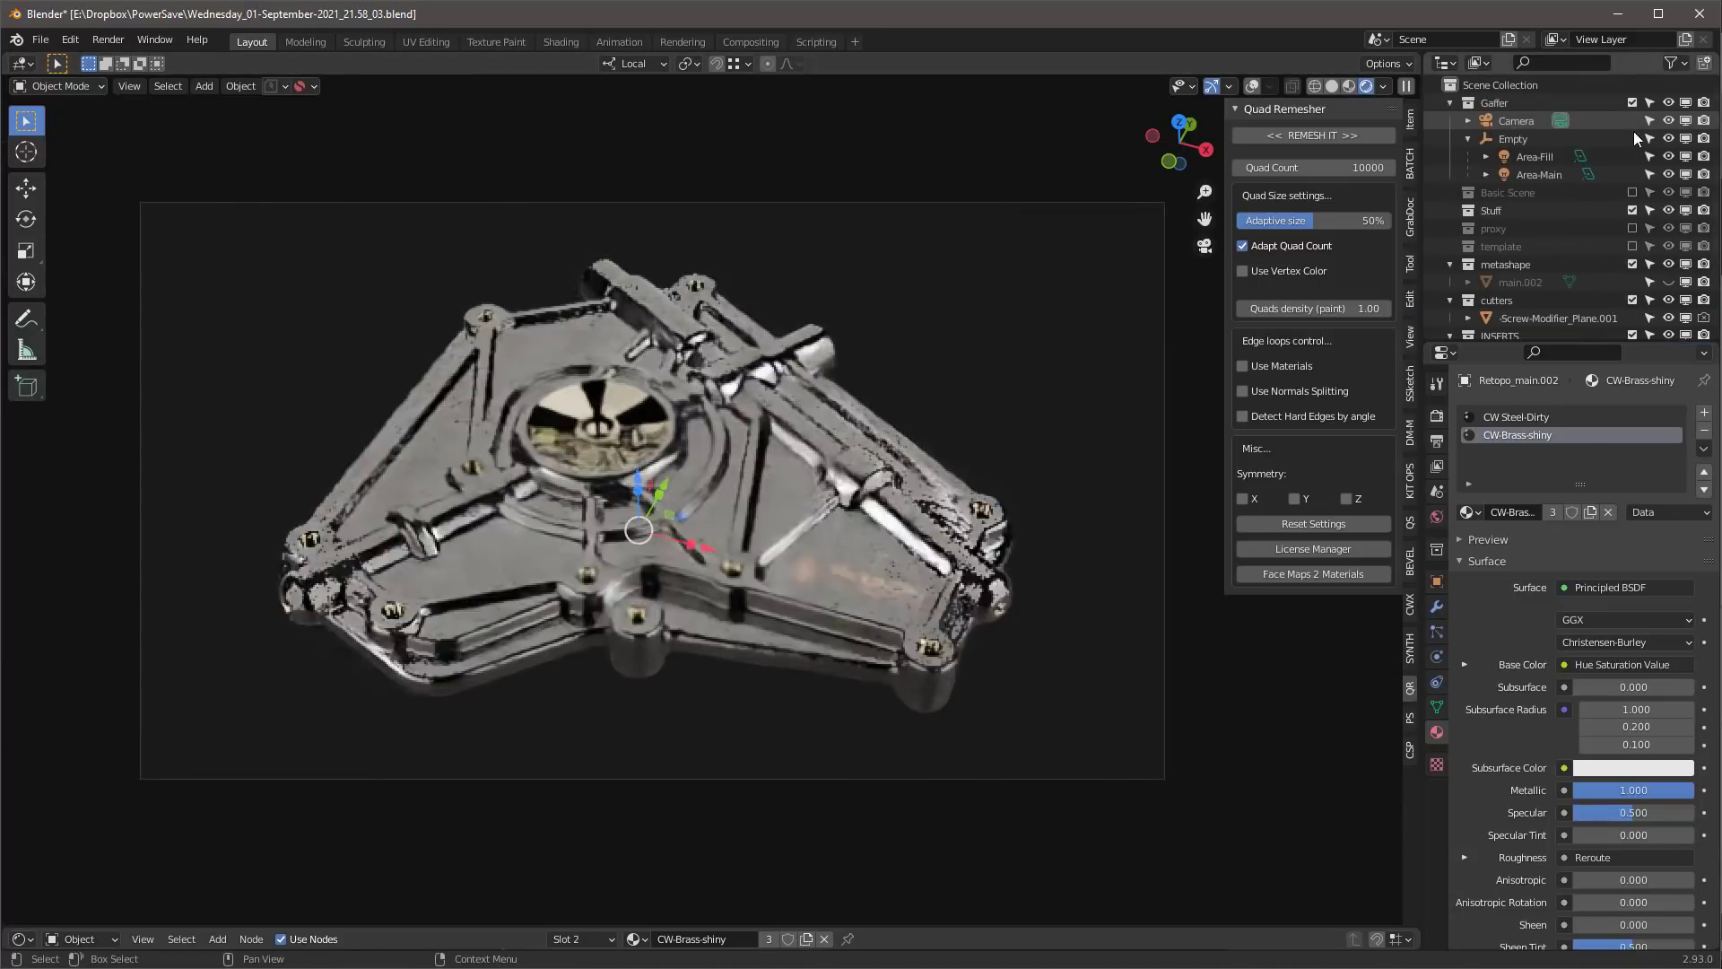
click(1631, 192)
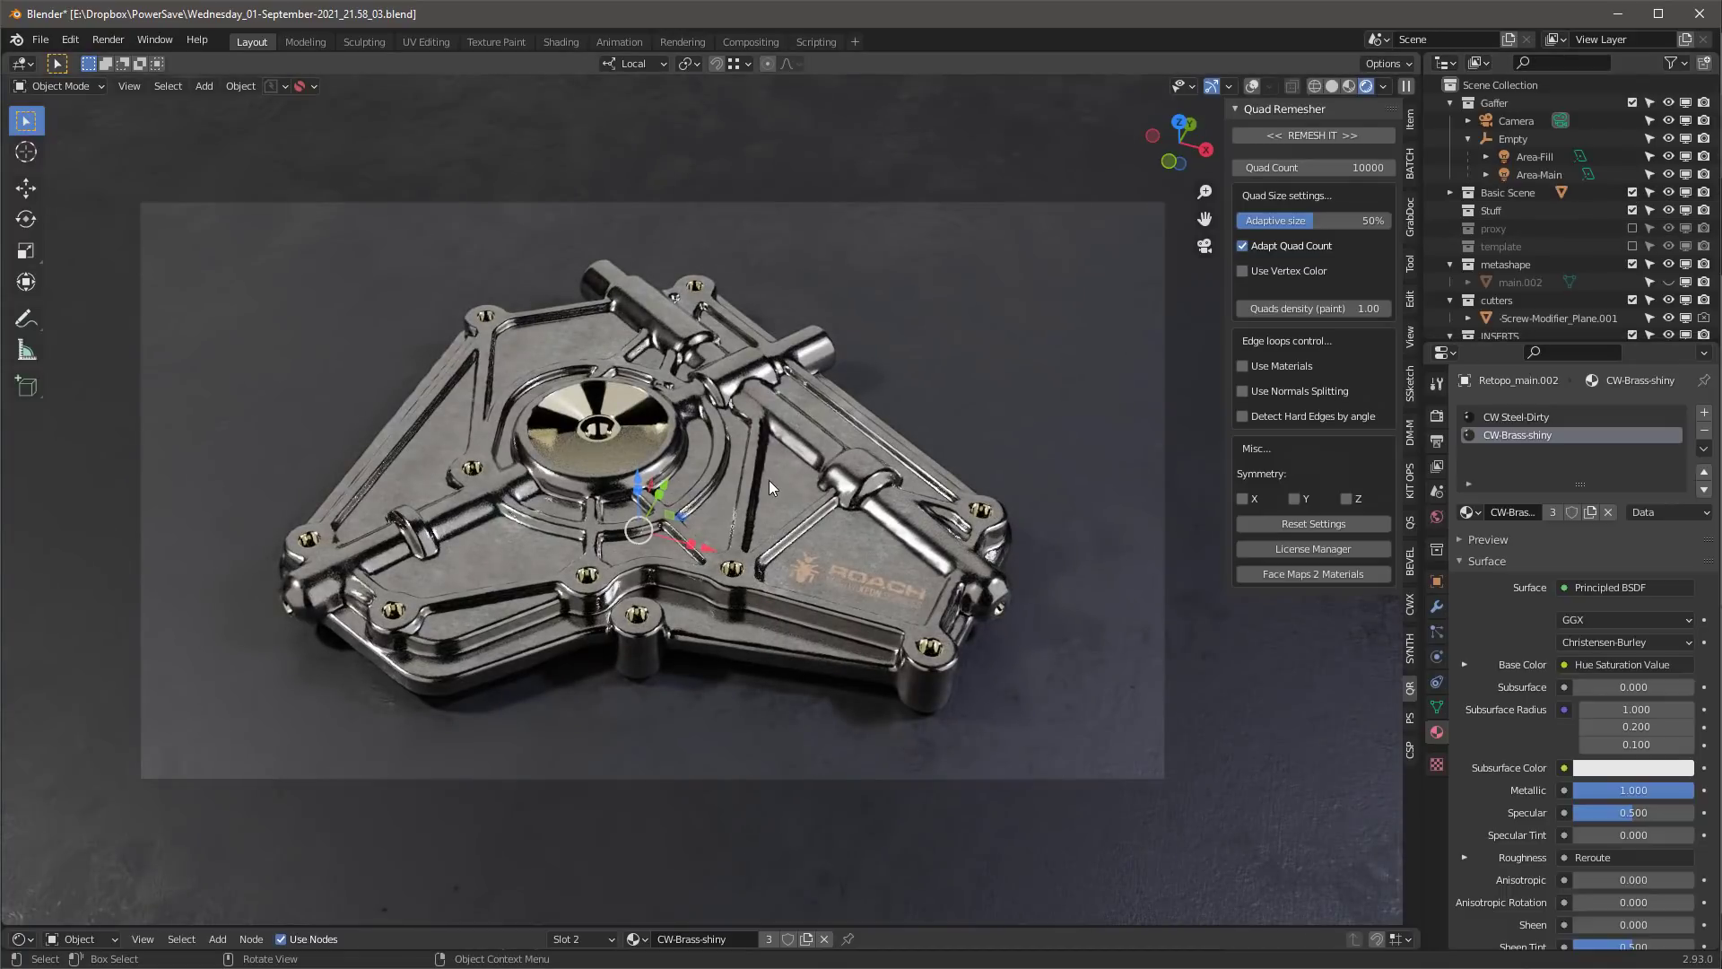
- Examine the remeshed plate's wireframe topology in Solid shading with overlays on, including a brief look in Edit Mode
key(q)
click(768, 481)
key(alt+shift+z)
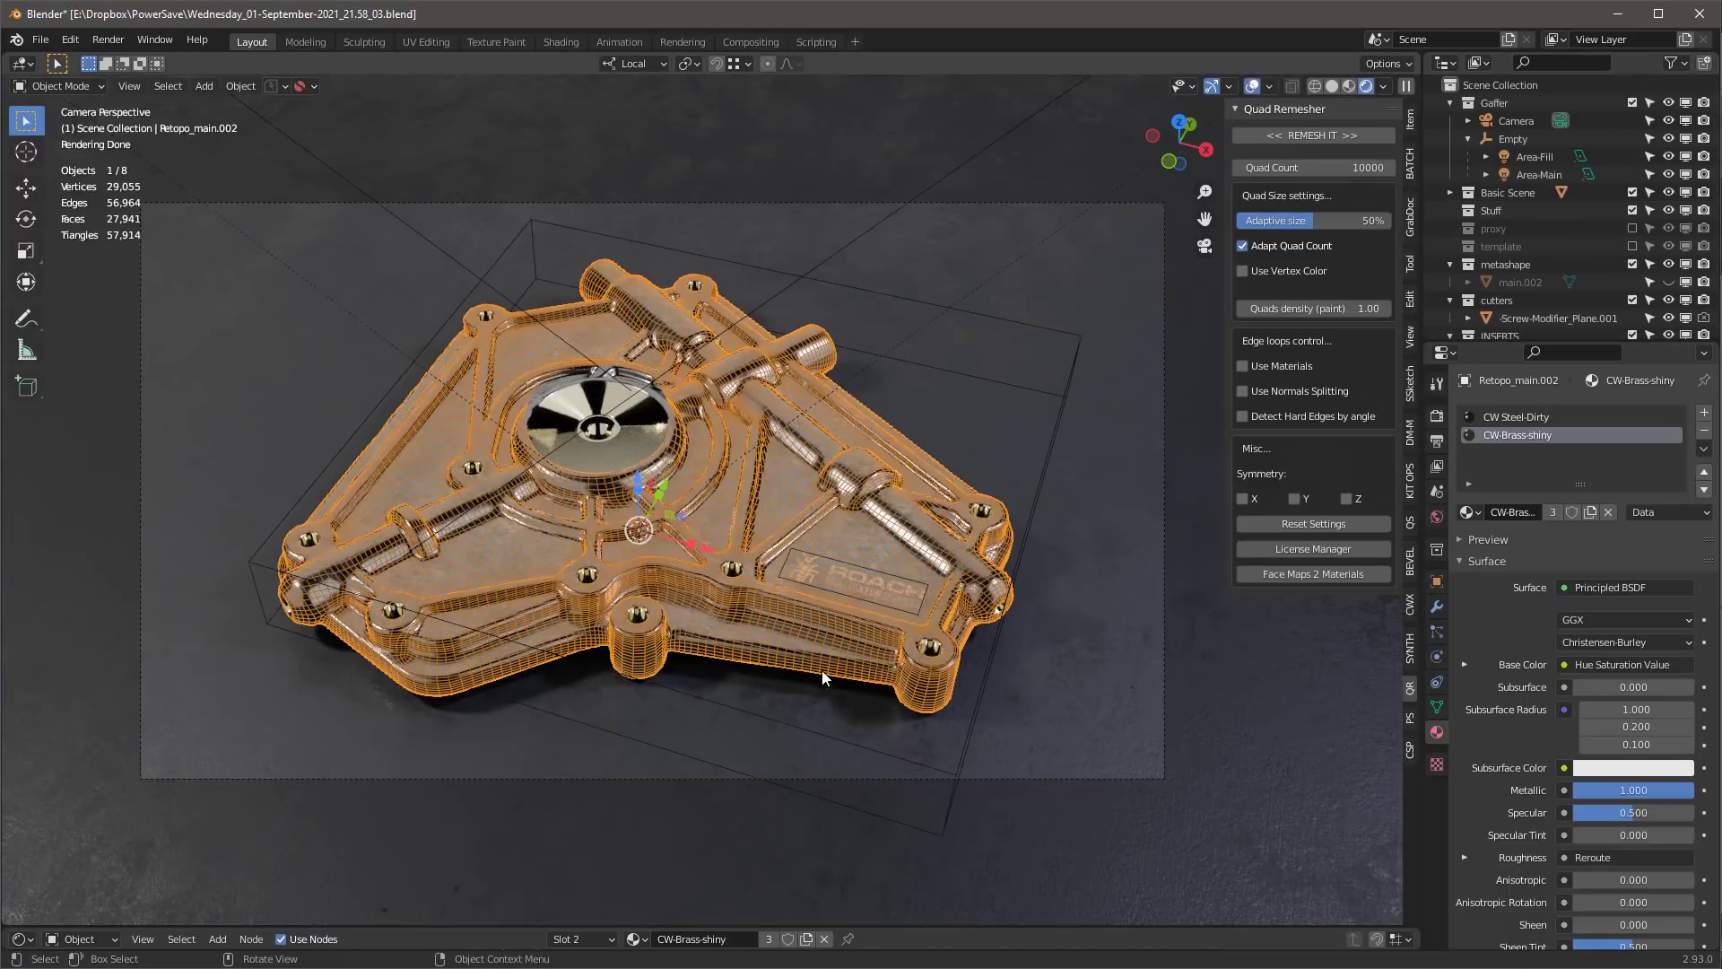
key(z)
click(830, 502)
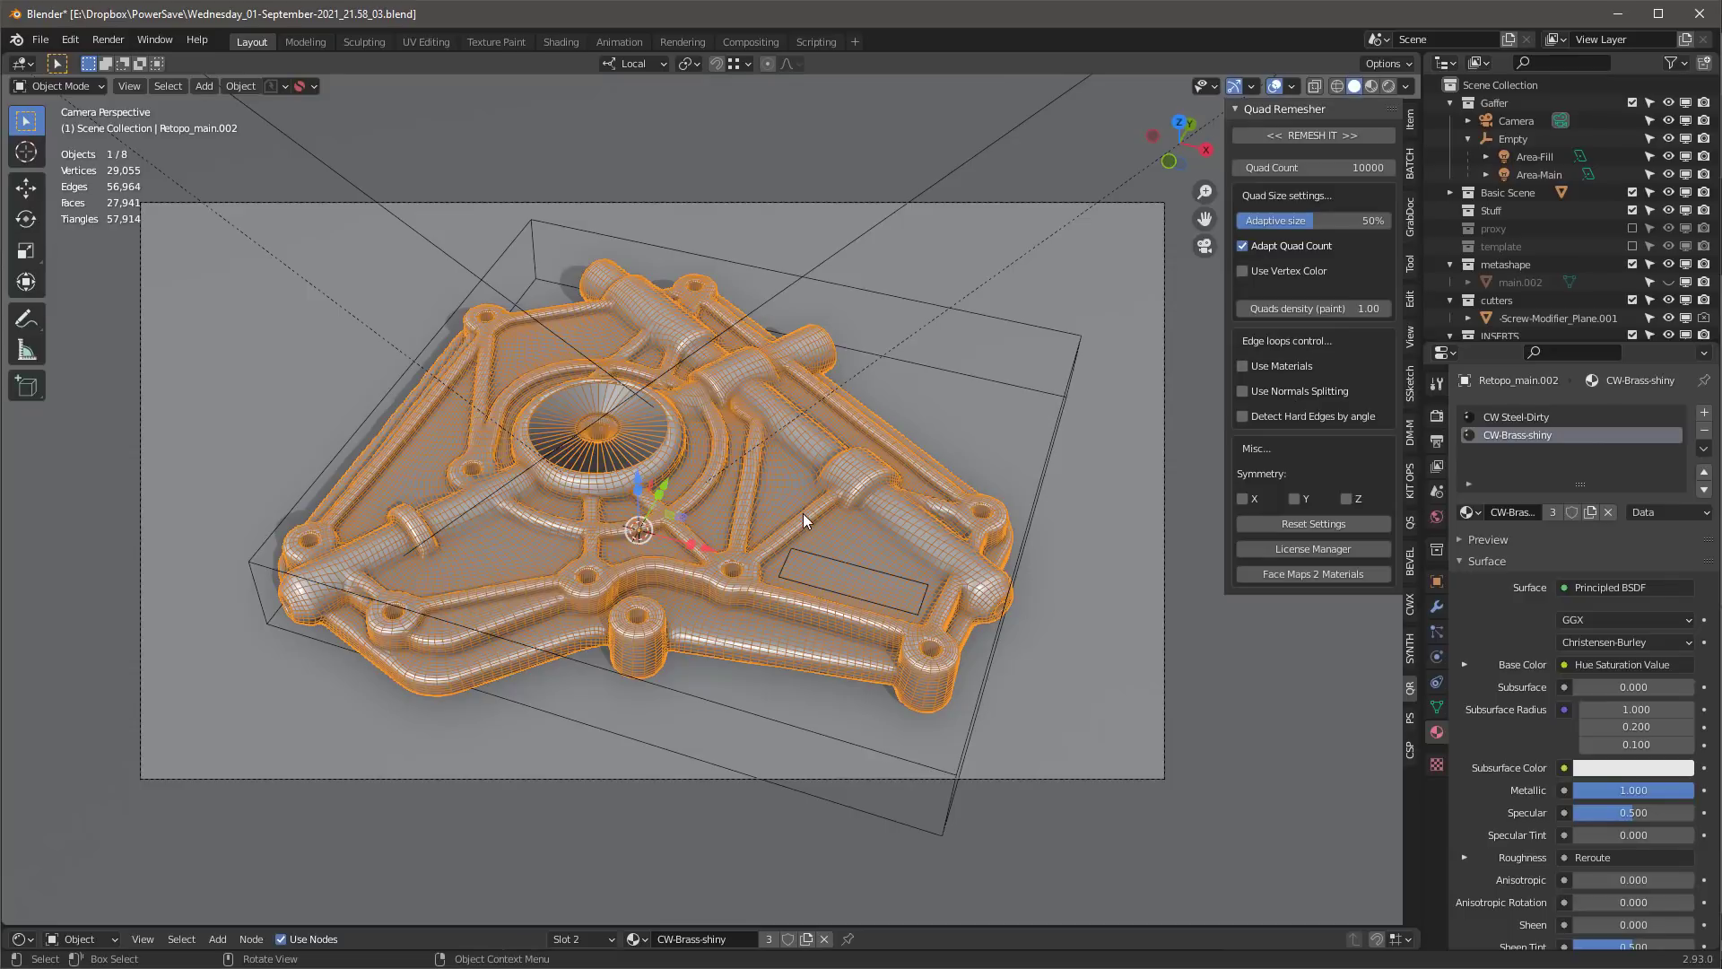
key(Tab)
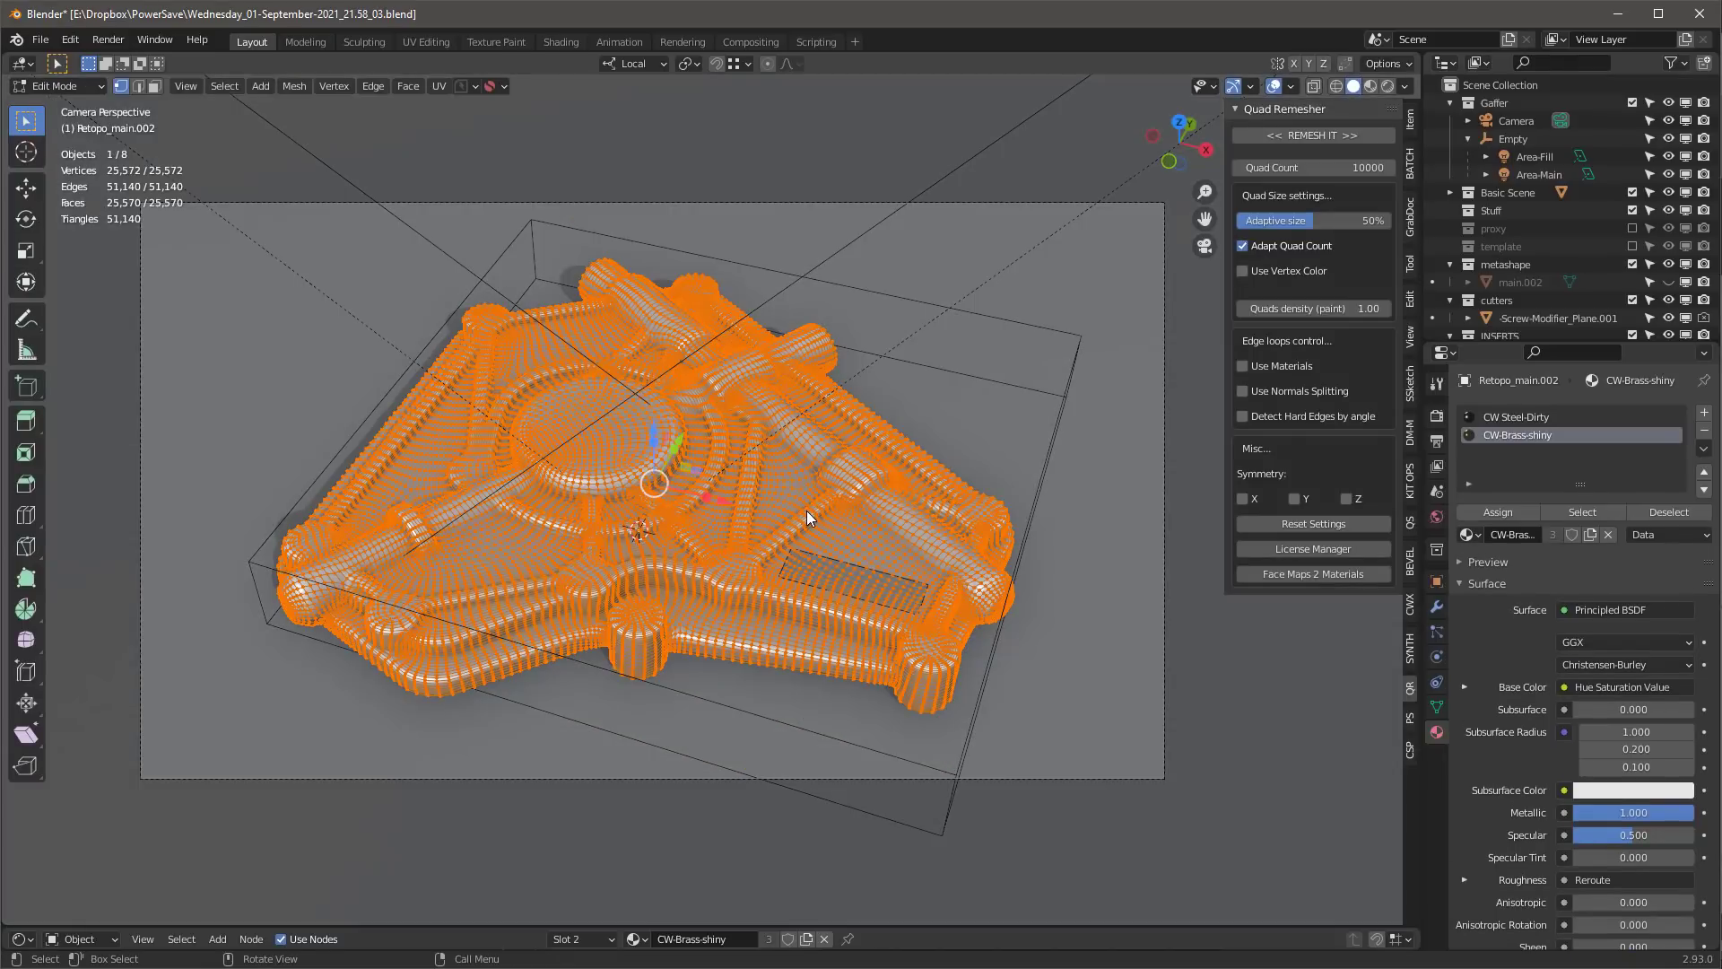
key(Tab)
click(928, 423)
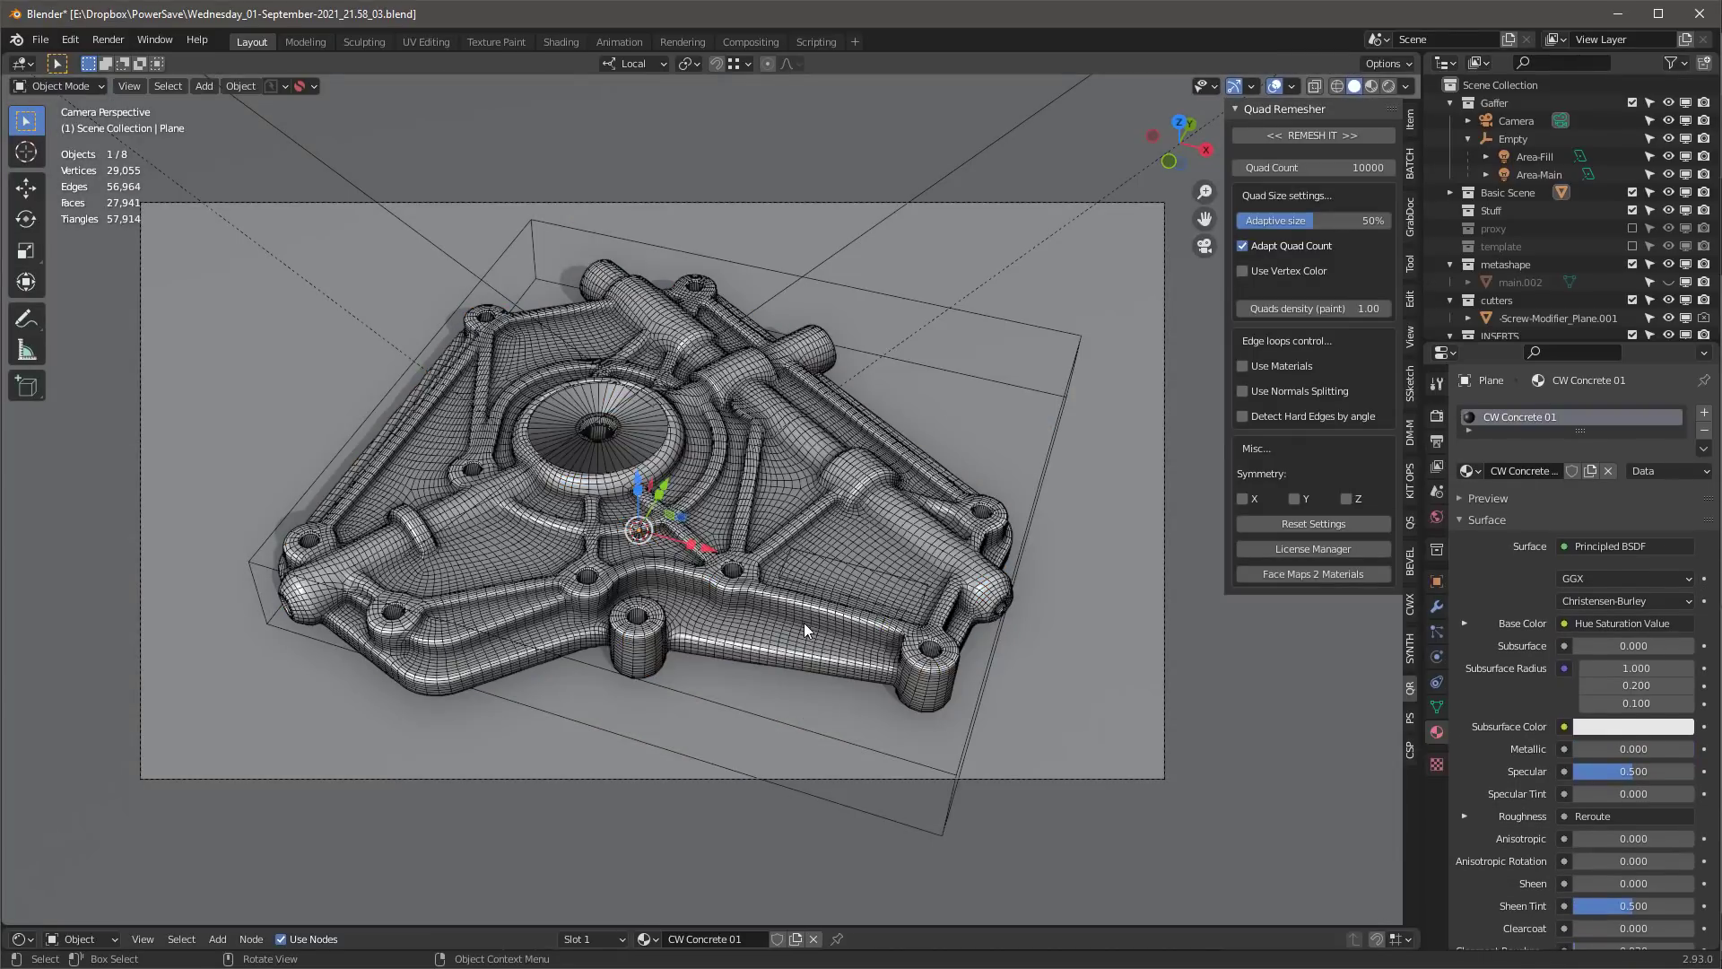